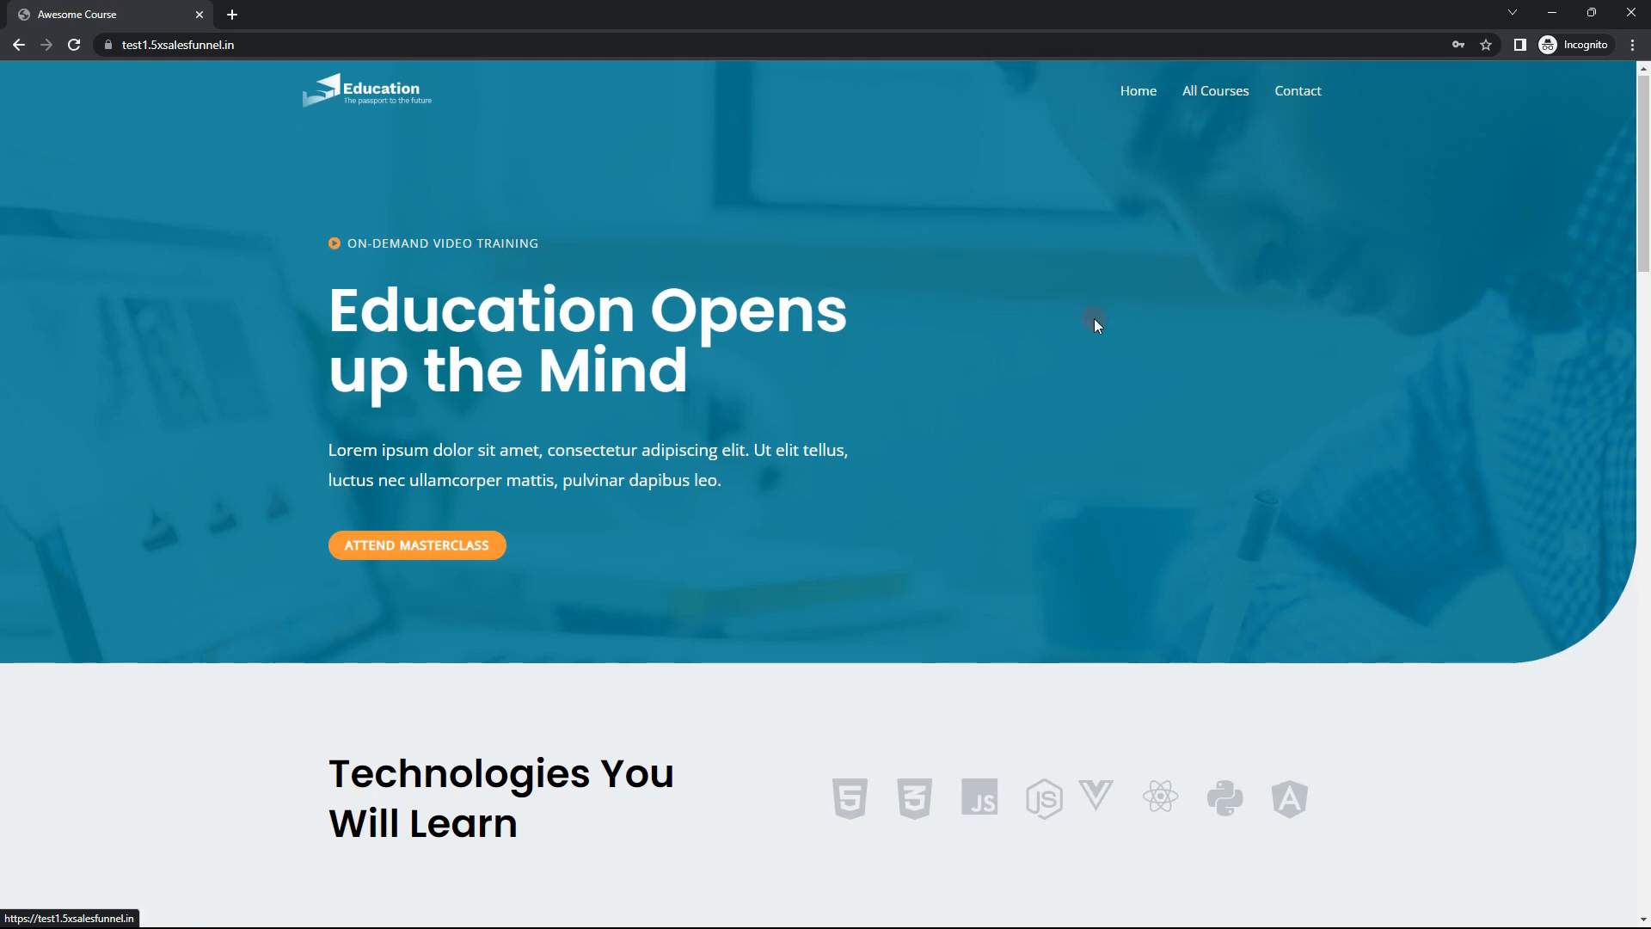
Step: Look through the home page from the hero banner past the popular courses and testimonials to the footer
scroll(1081, 370, down, 6)
scroll(1290, 391, up, 5)
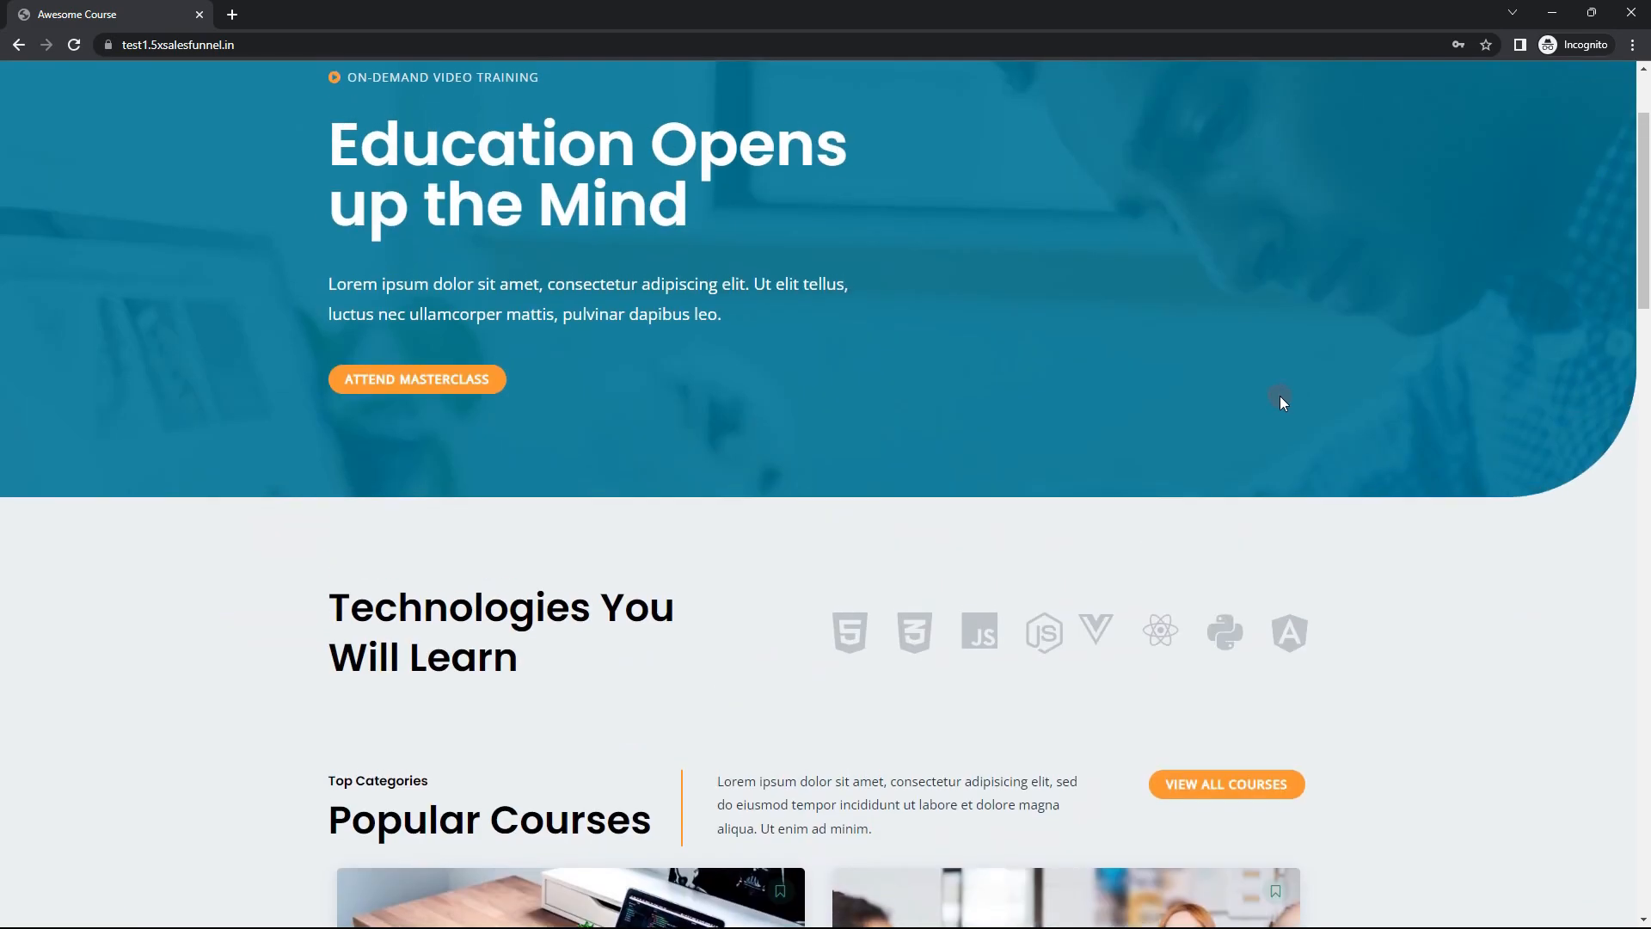
scroll(1204, 387, up, 2)
scroll(929, 317, down, 4)
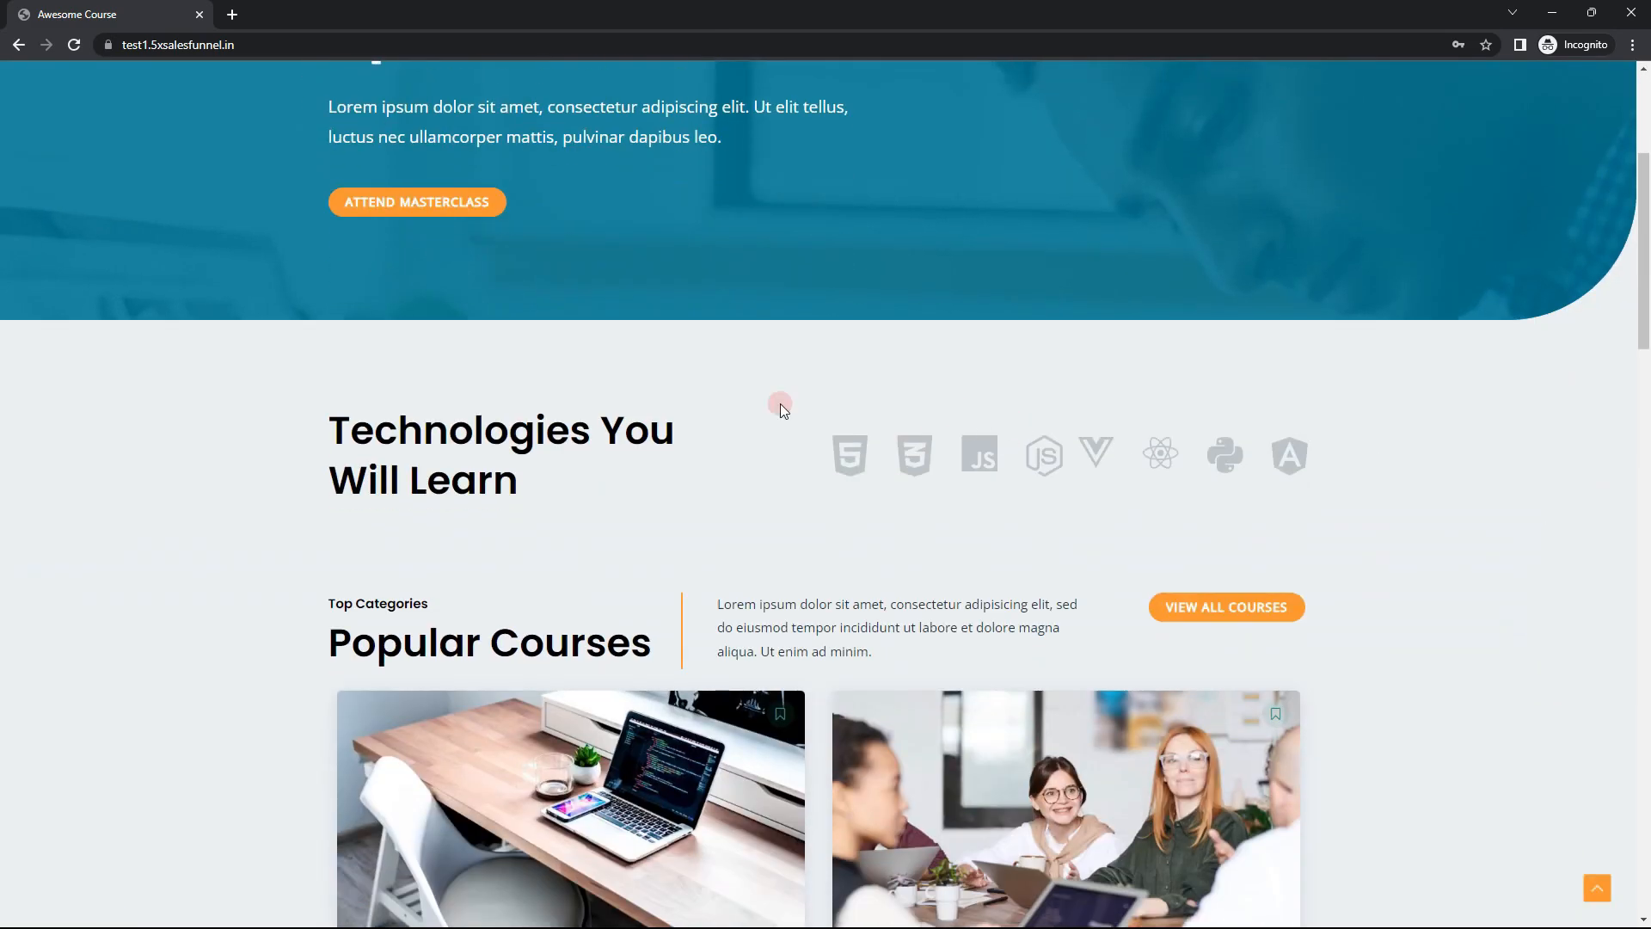
scroll(170, 457, down, 5)
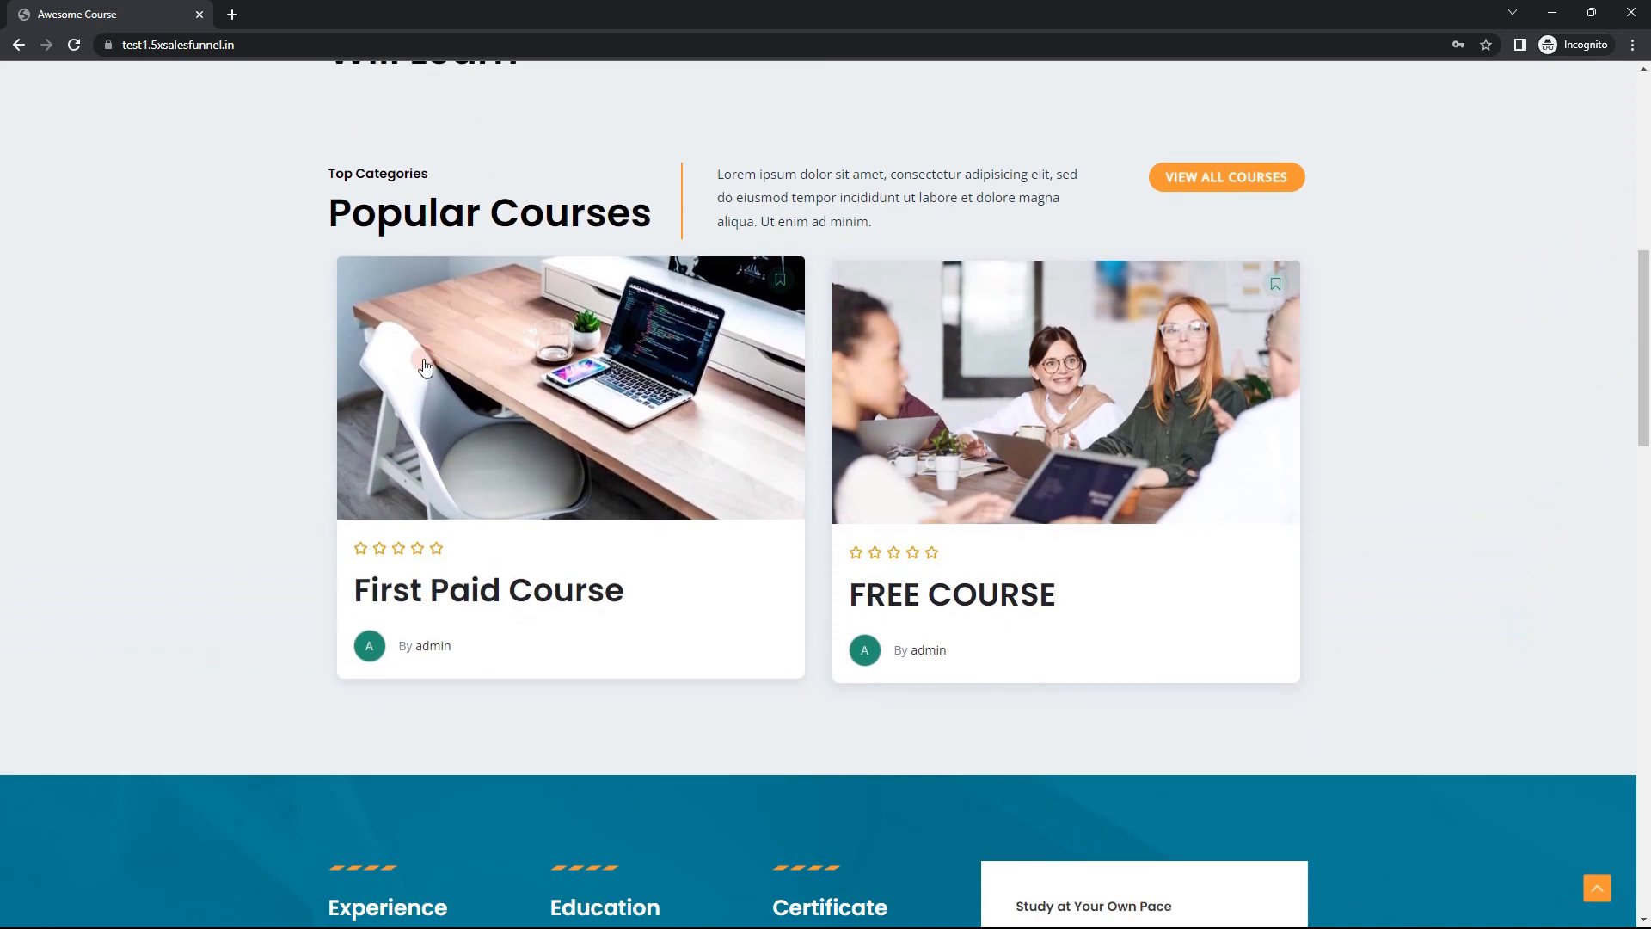
scroll(147, 475, down, 2)
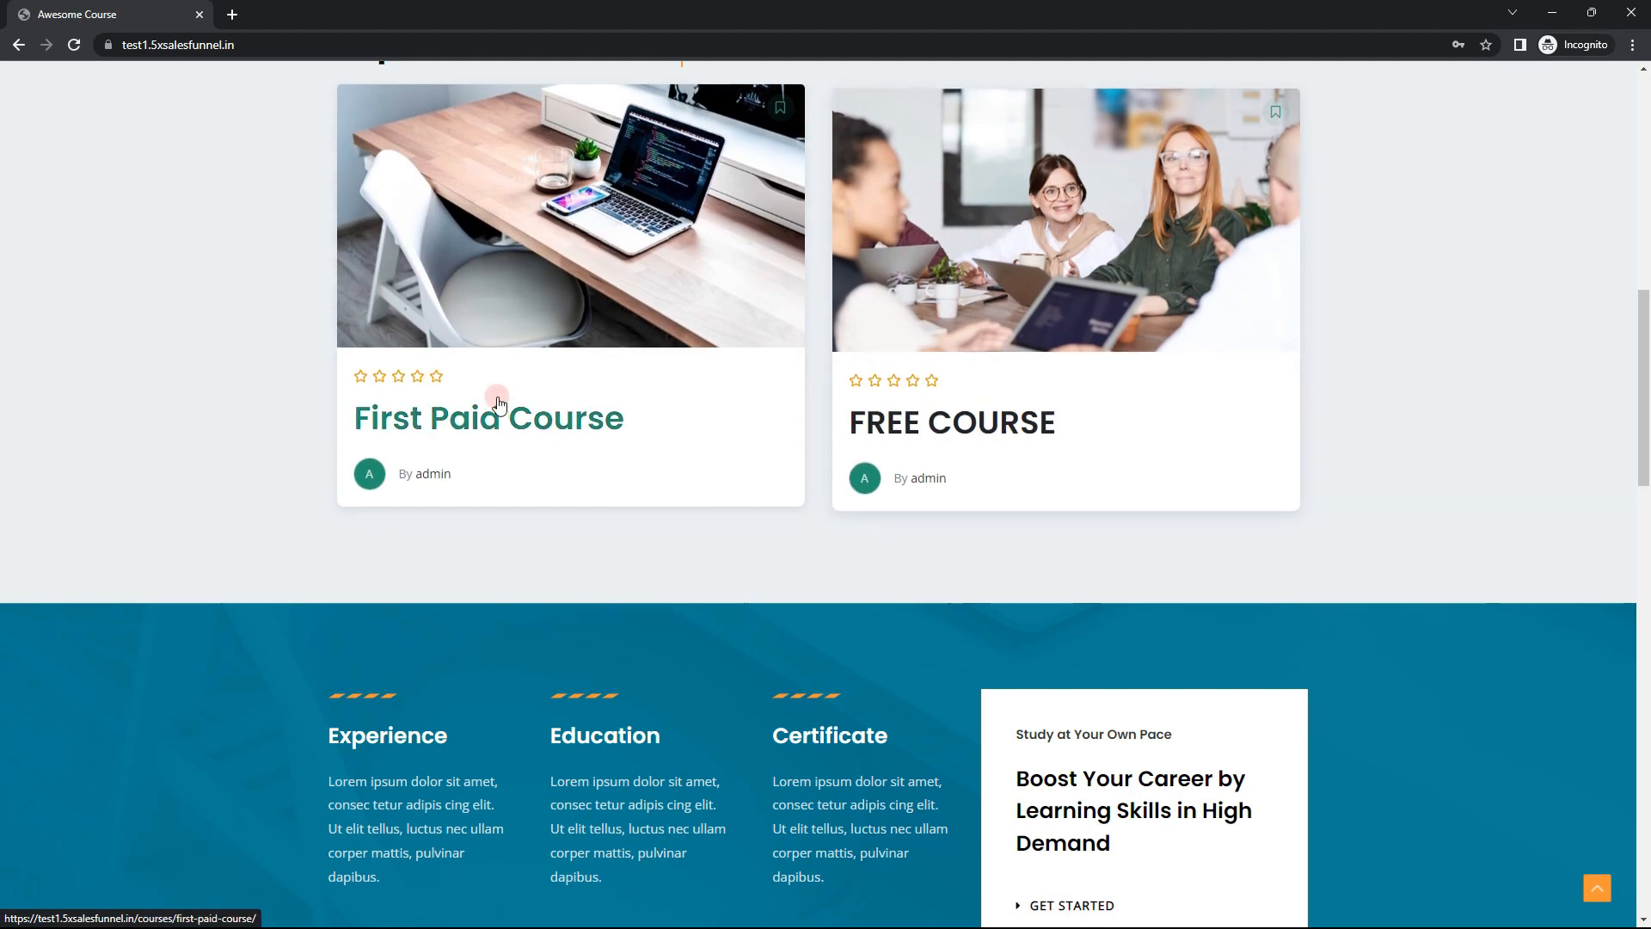
scroll(268, 392, down, 15)
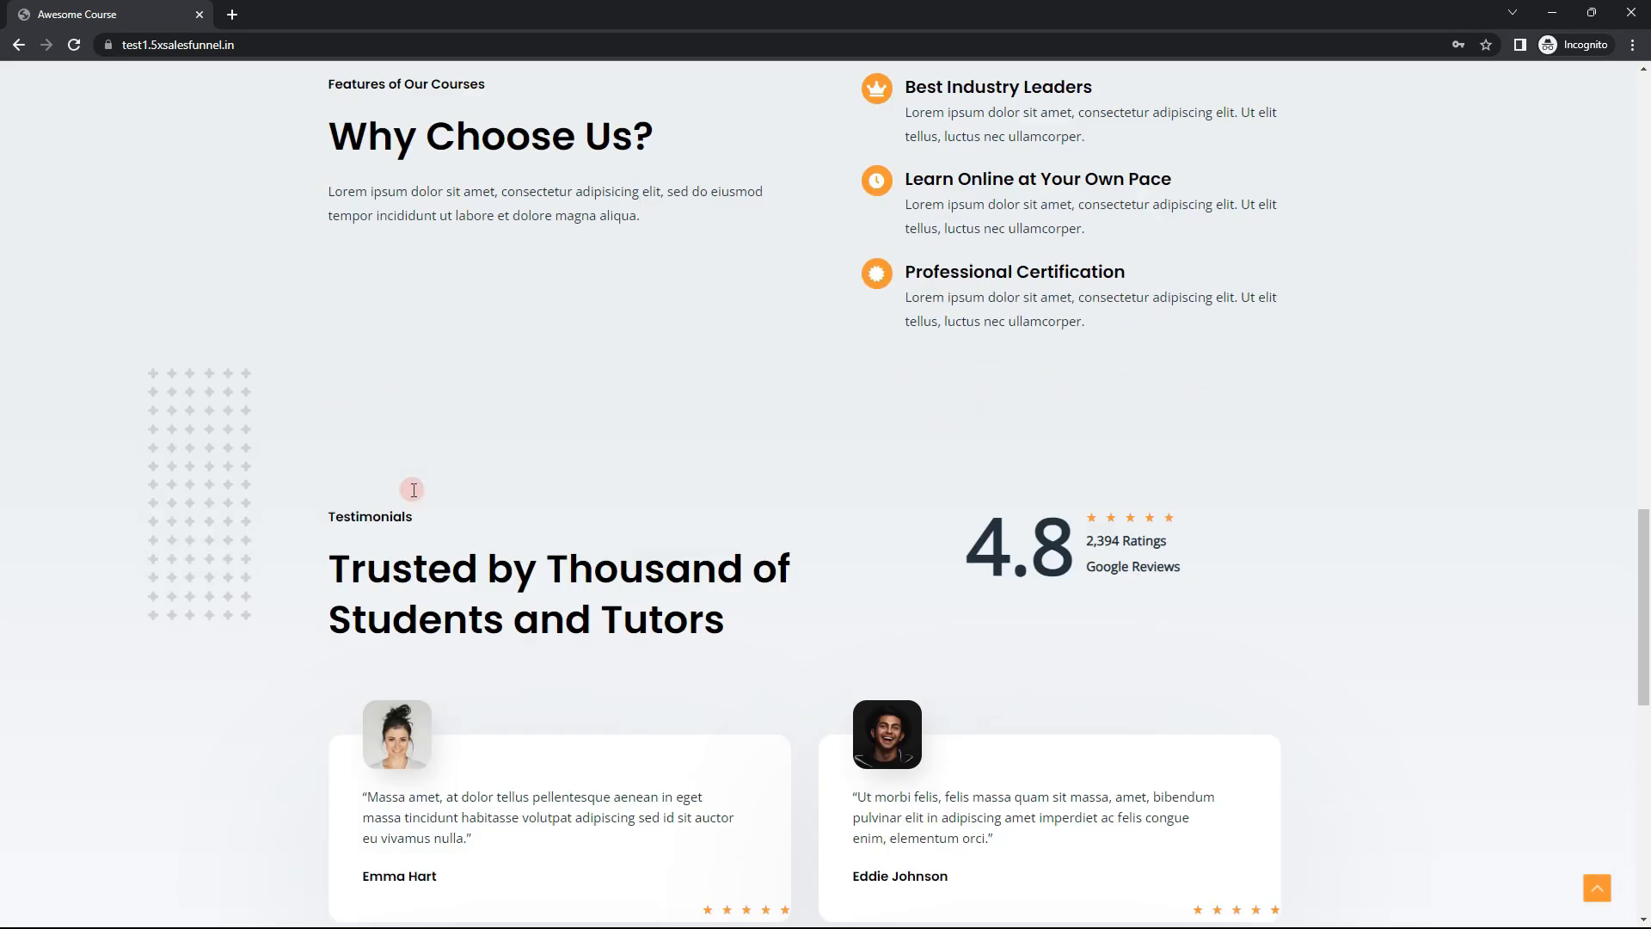
scroll(412, 496, down, 3)
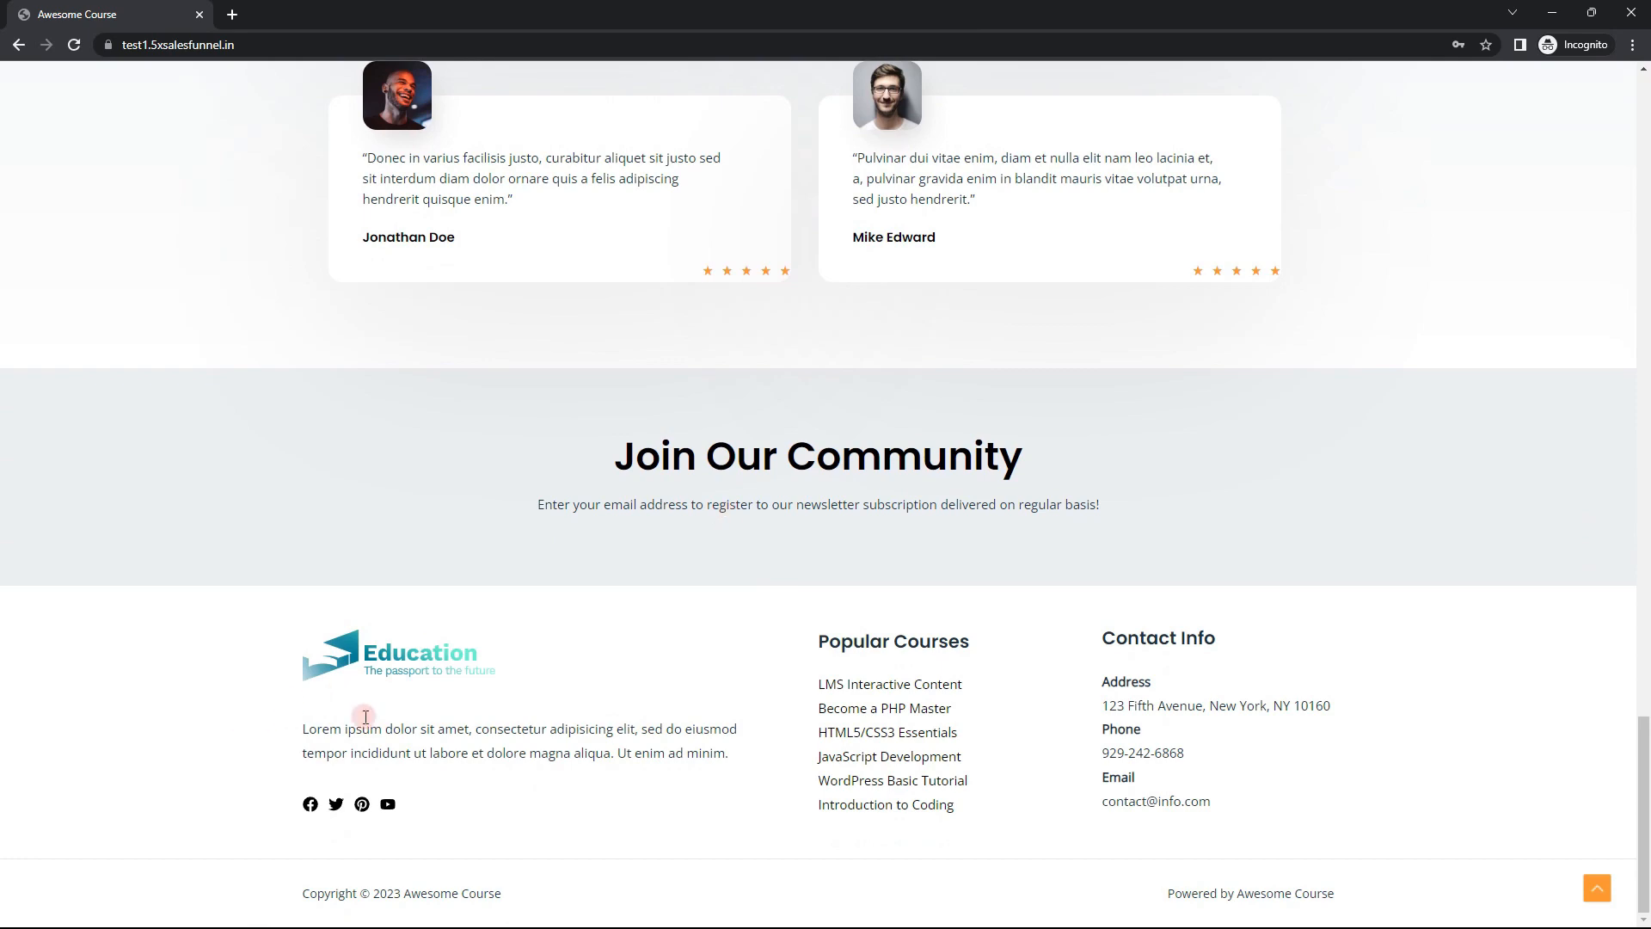
scroll(839, 703, up, 18)
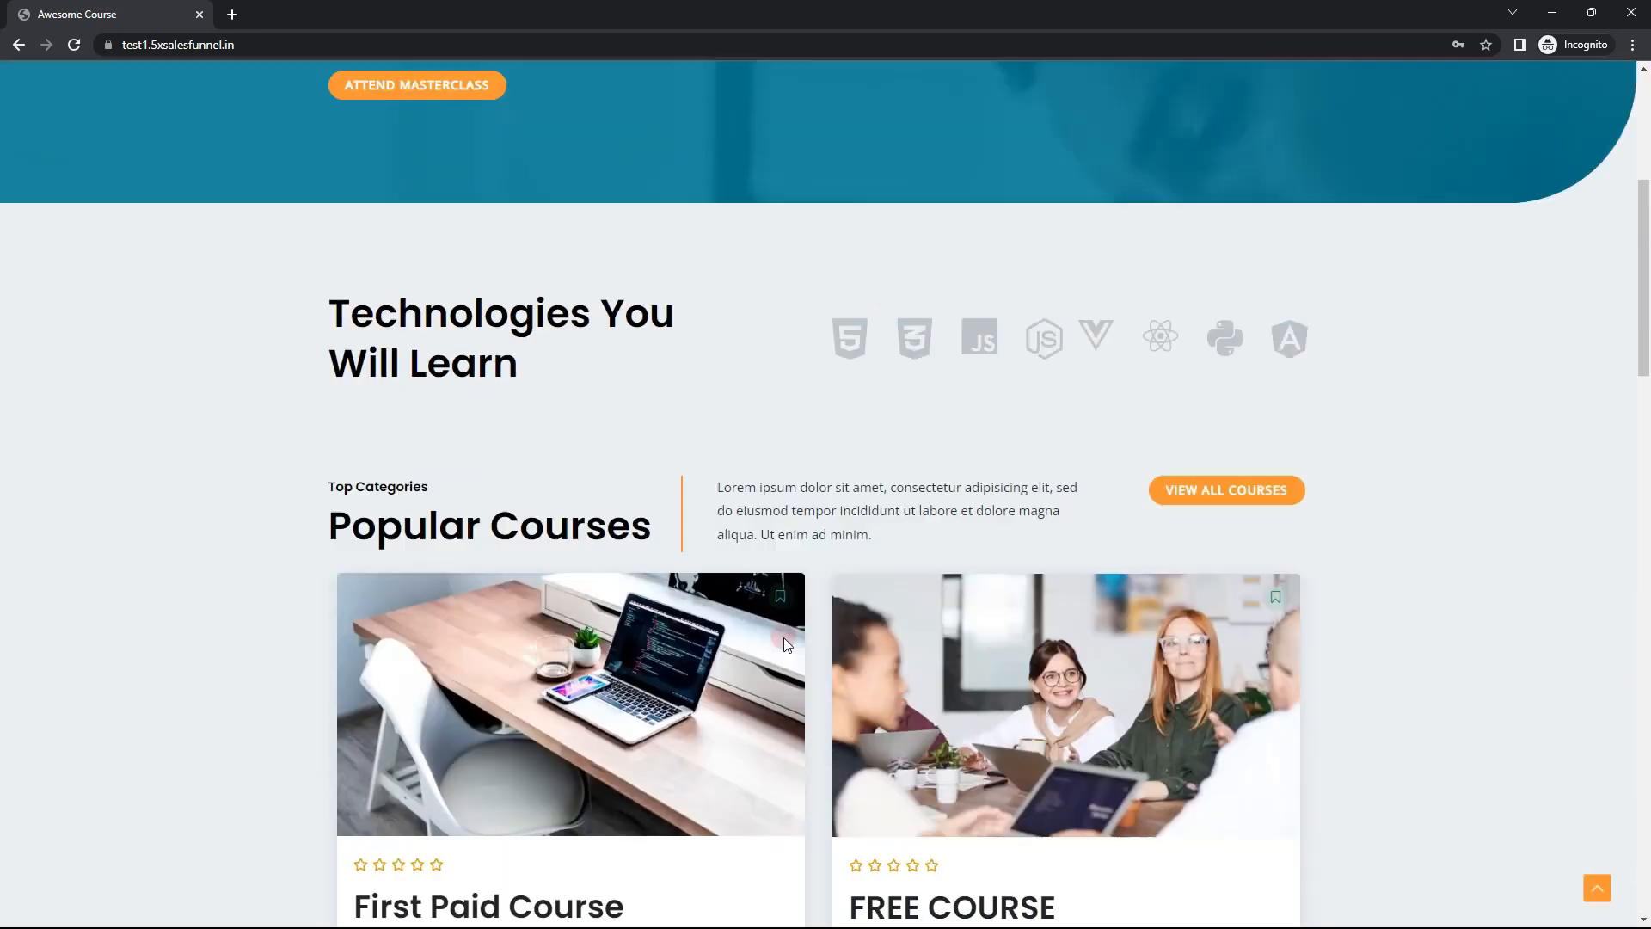
scroll(783, 638, up, 5)
Step: Open the All Courses page and look over the listed course cards
click(1214, 92)
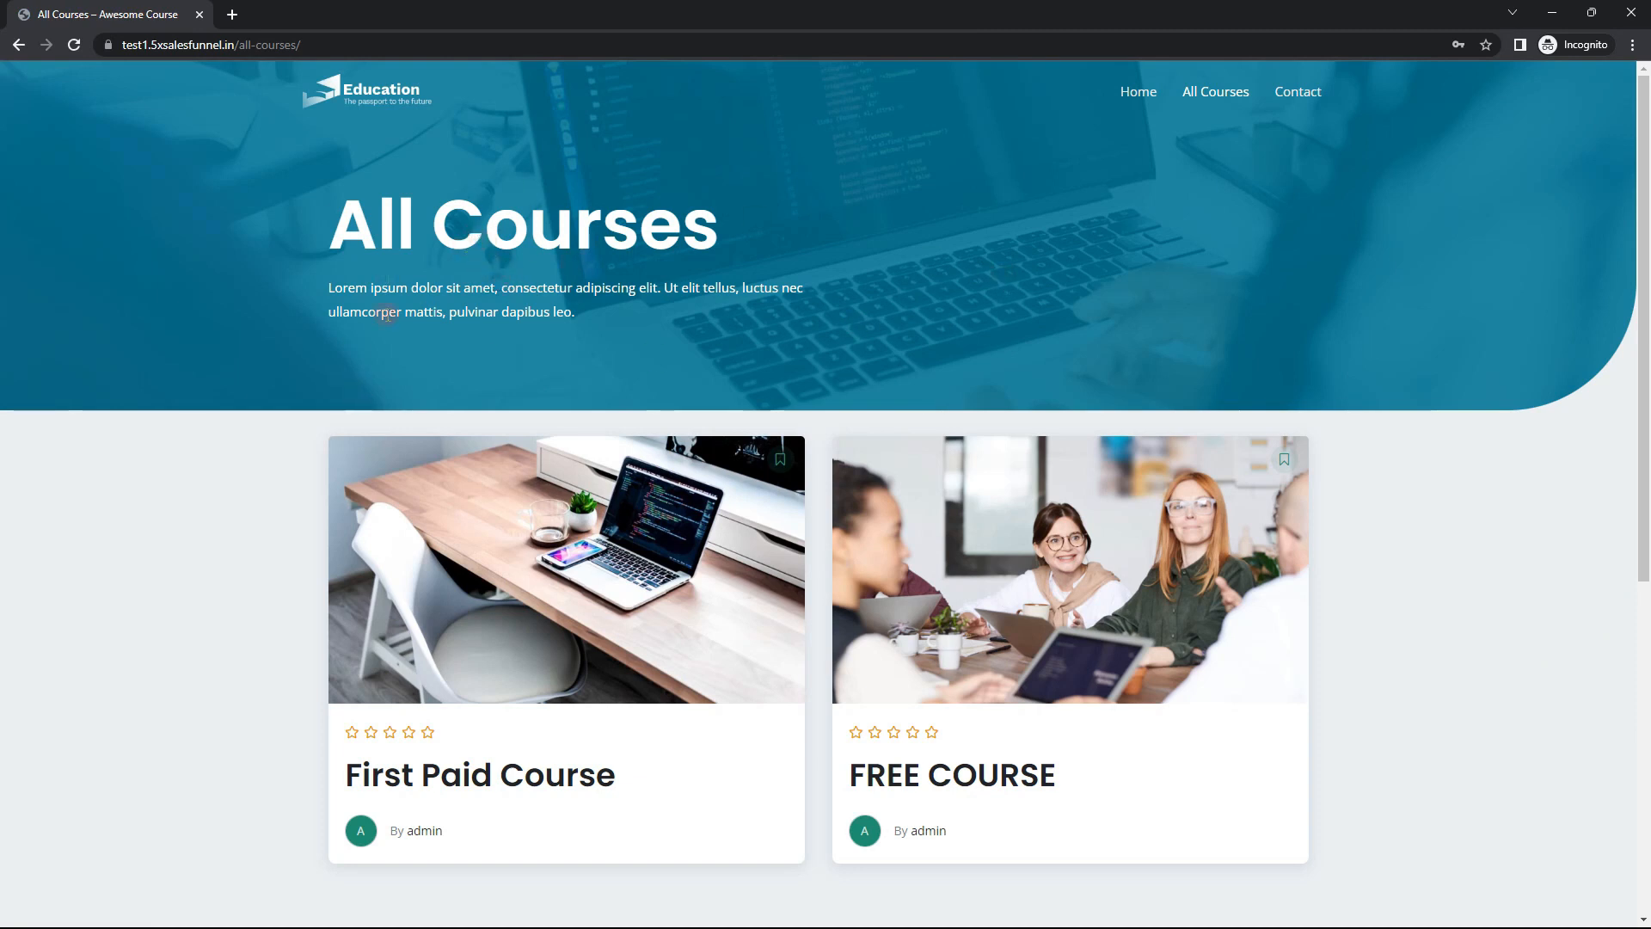
scroll(210, 546, down, 2)
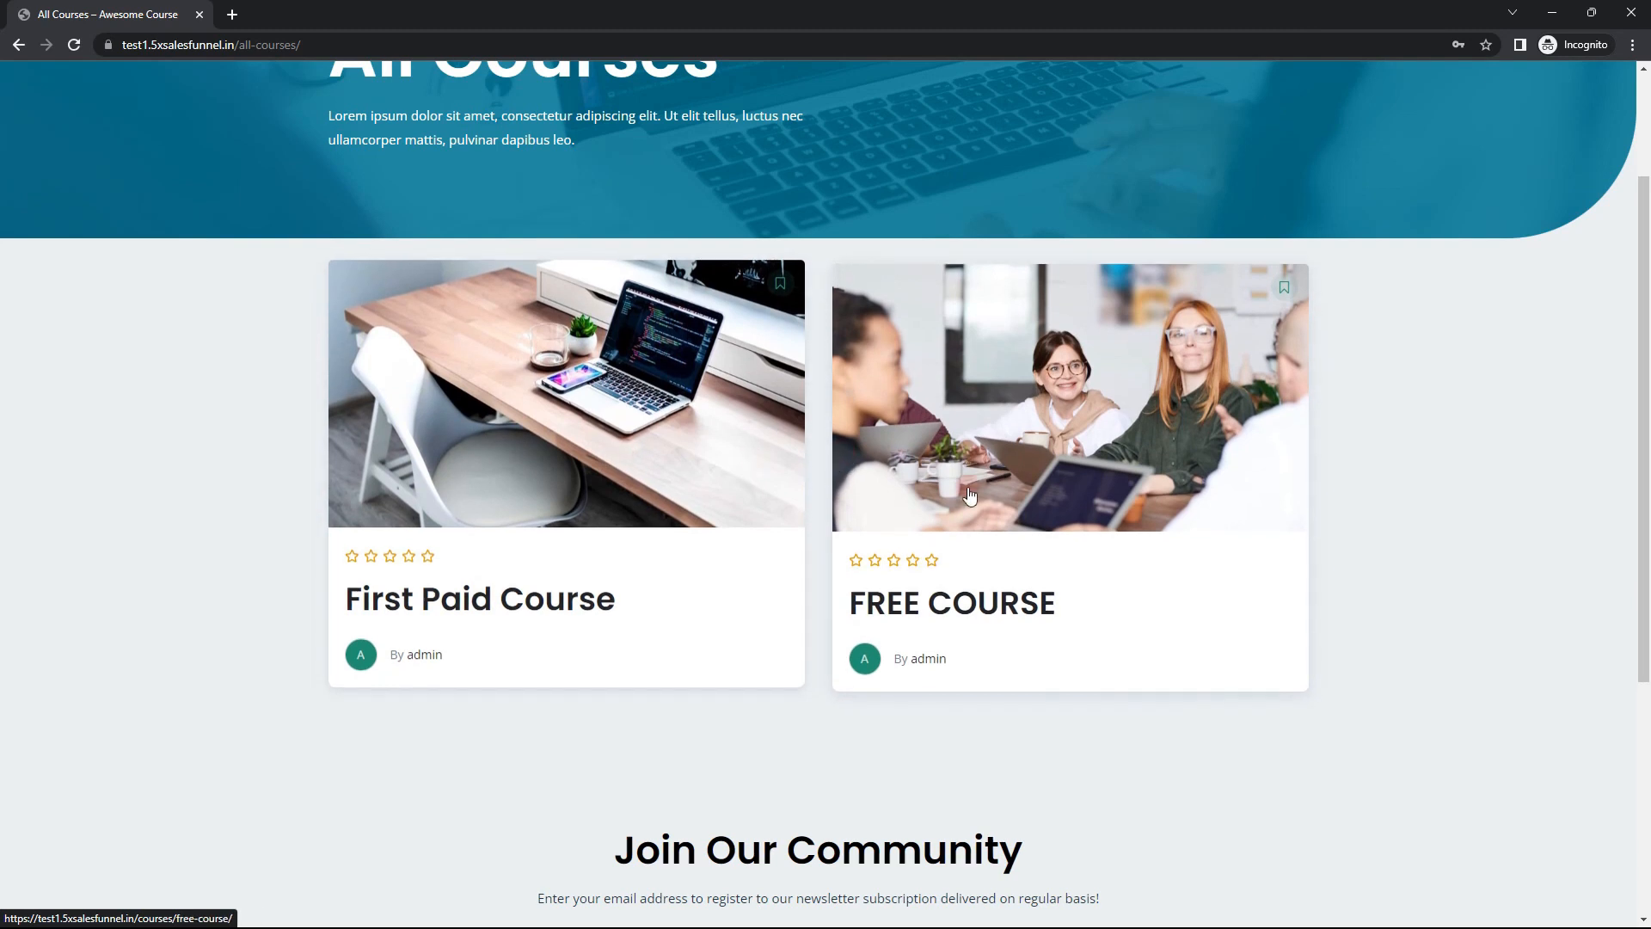
click(1395, 409)
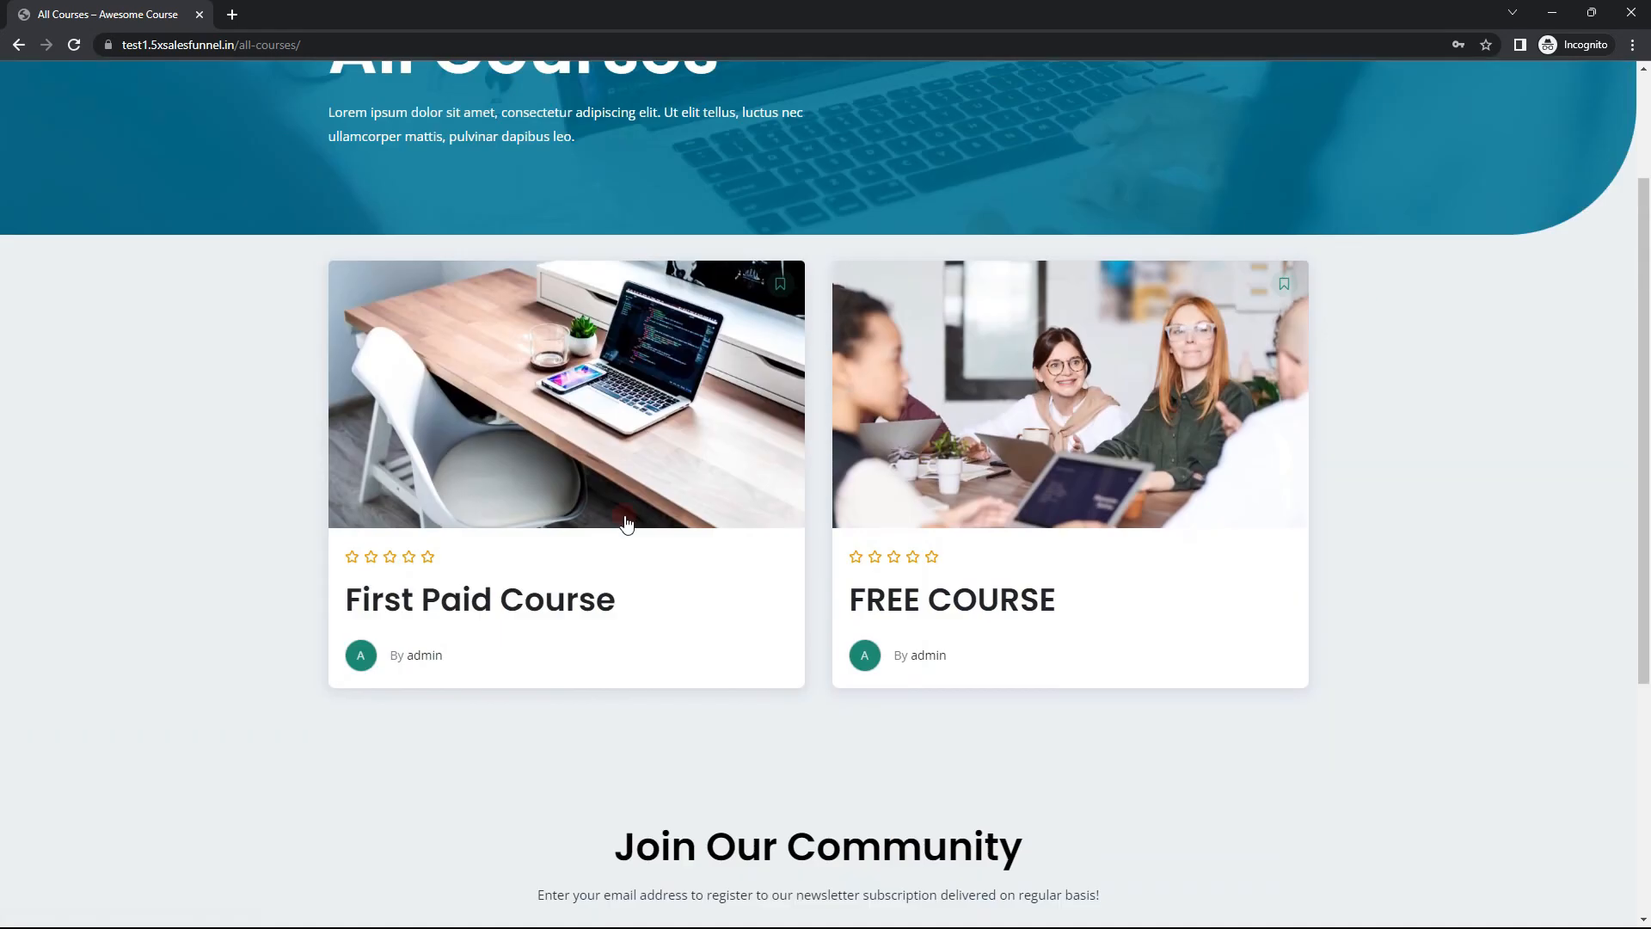
Step: Open the Contact page and examine the contact details, the question form and the footer
scroll(1144, 362, up, 2)
click(1298, 91)
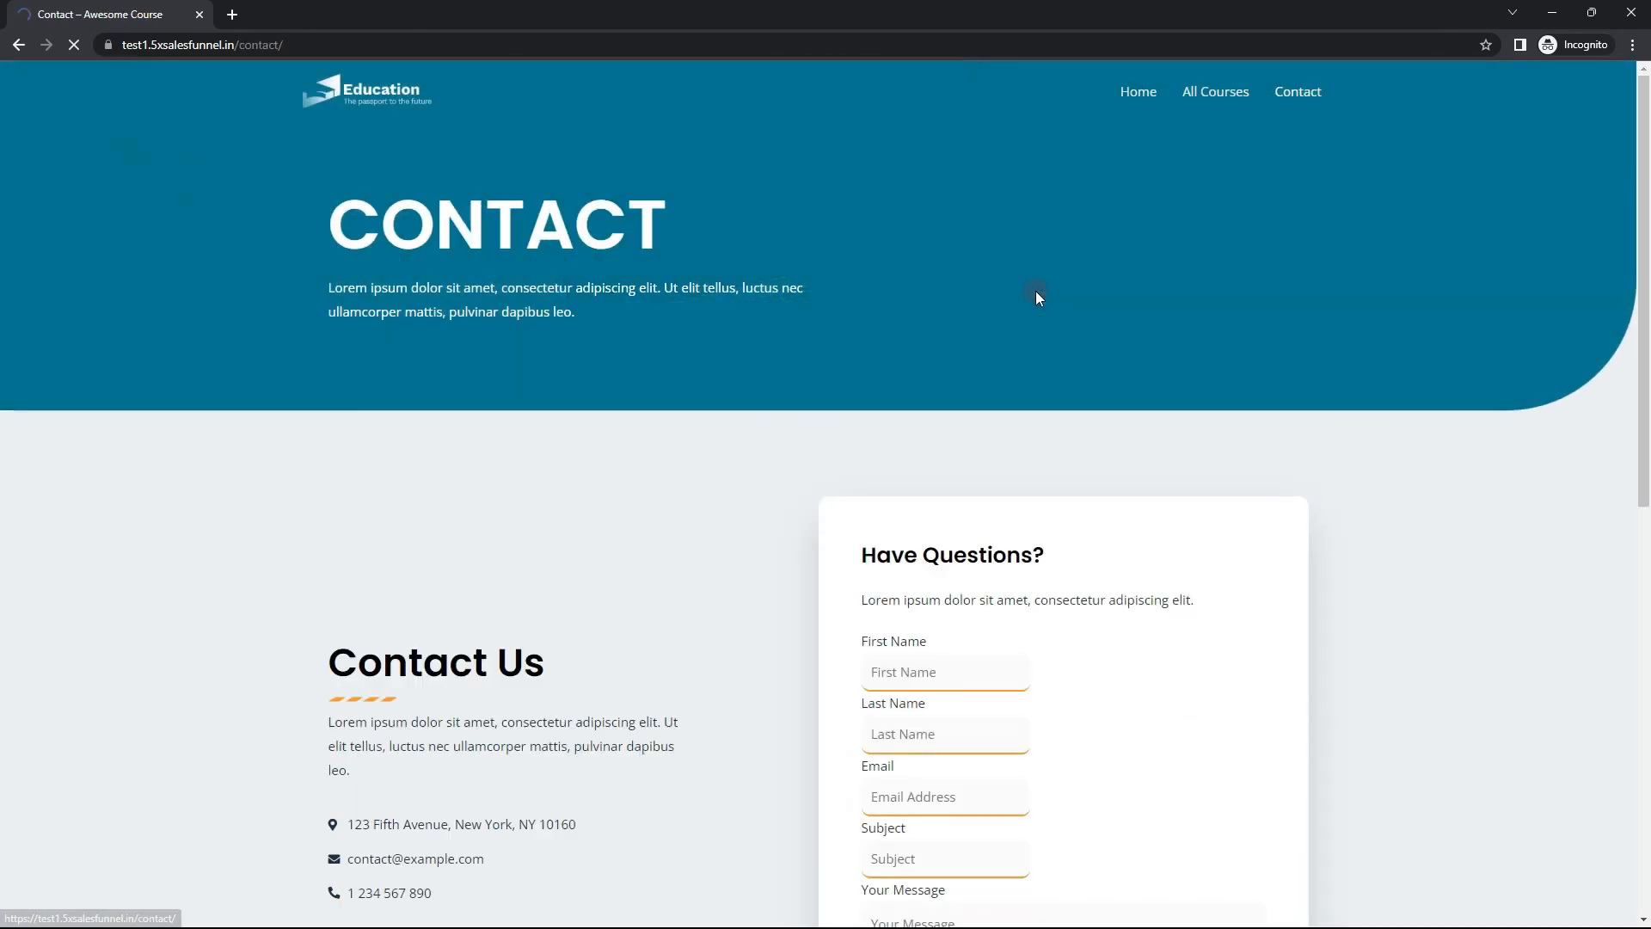
scroll(856, 360, down, 2)
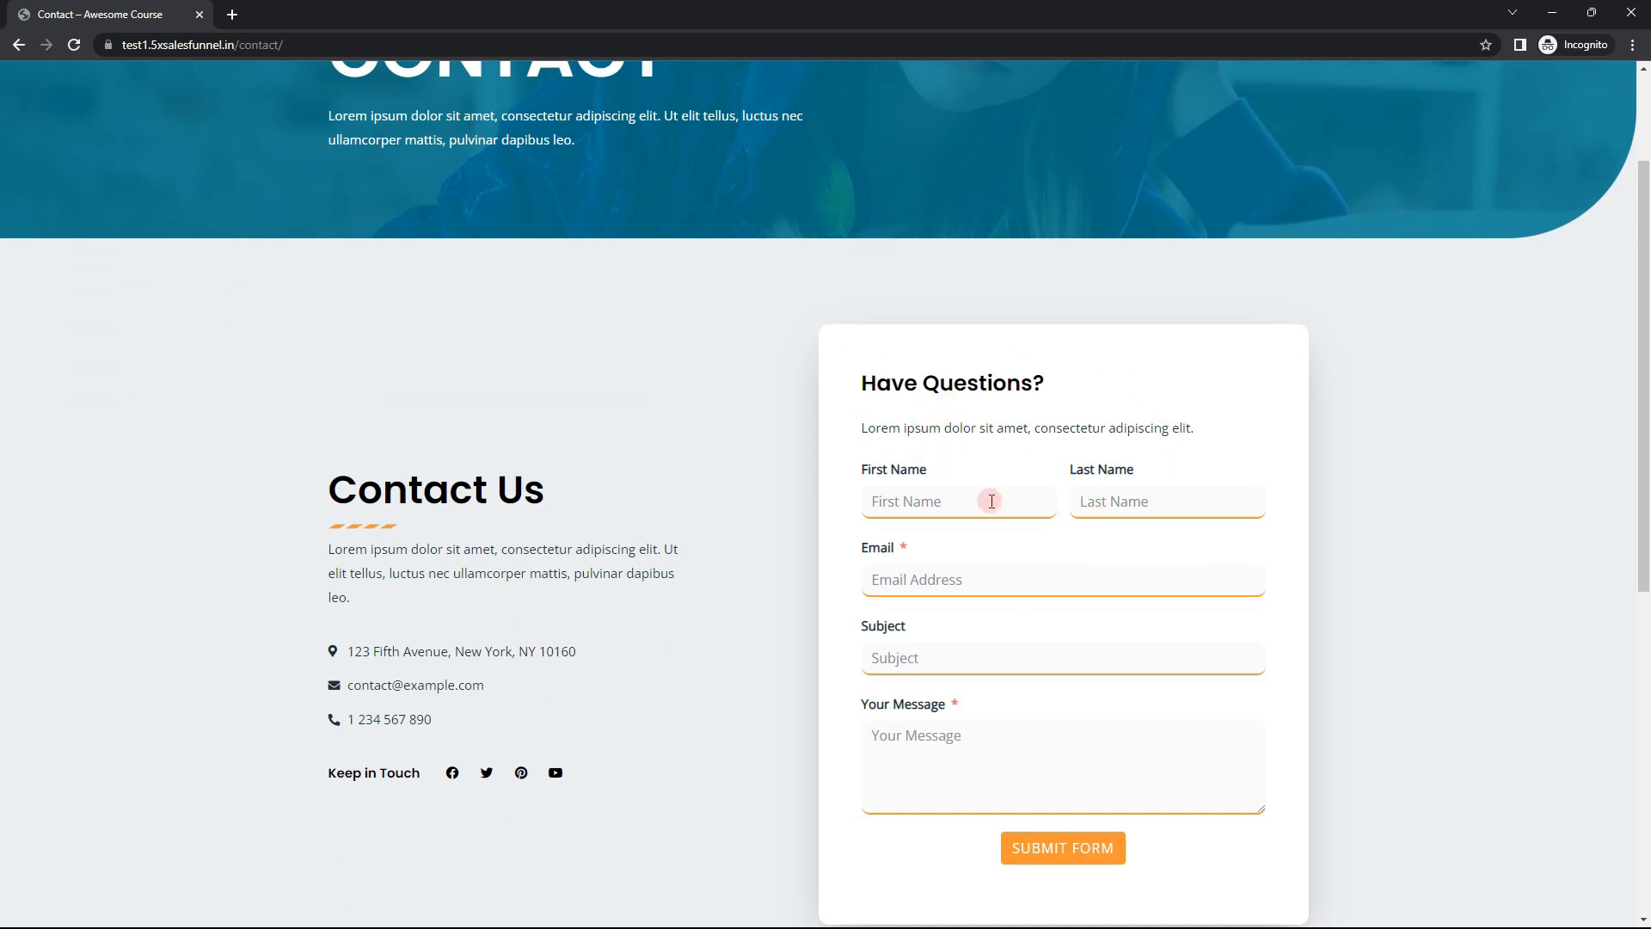
scroll(991, 500, down, 7)
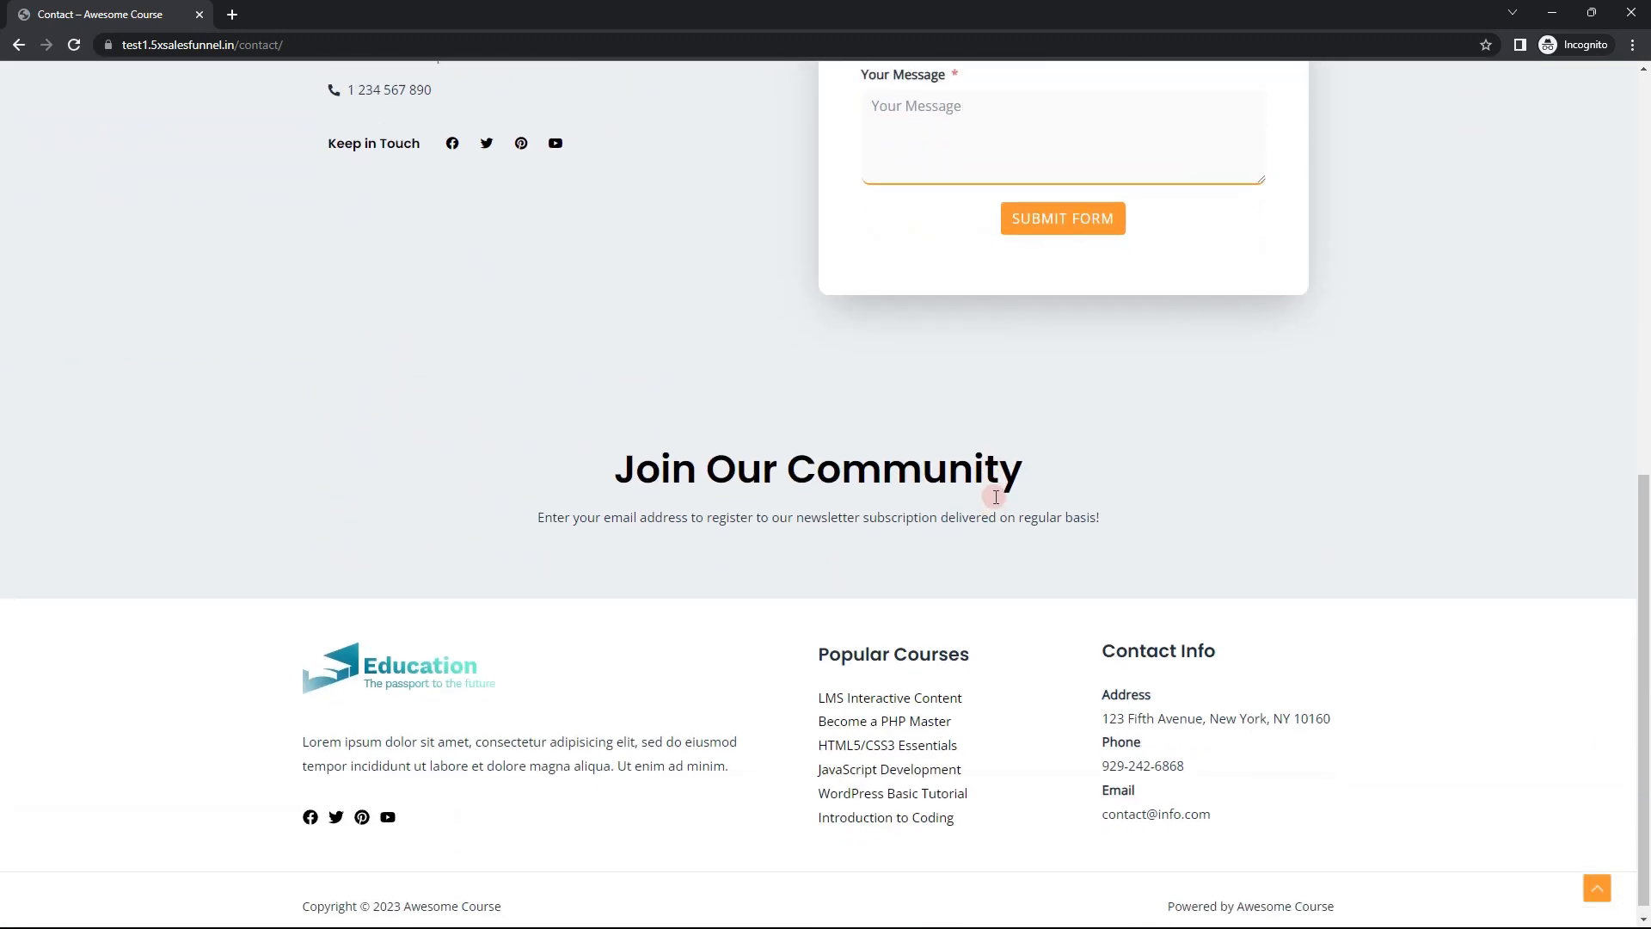
scroll(988, 468, up, 8)
scroll(1058, 486, up, 1)
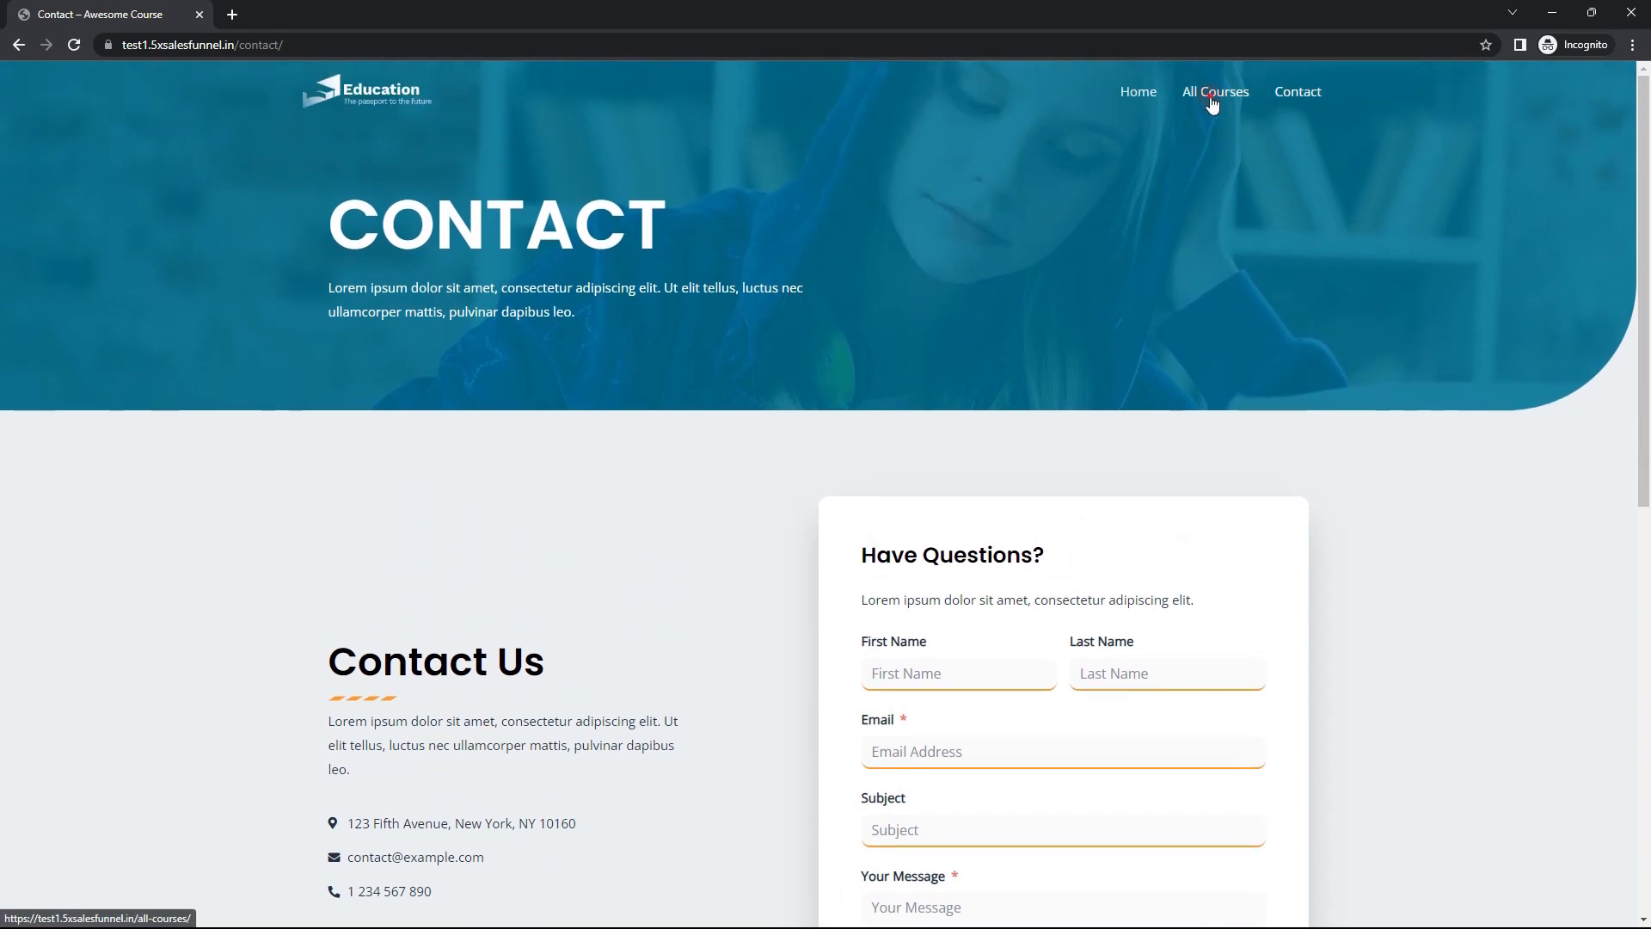
Step: Return to the All Courses page, open FREE COURSE in a new tab and switch to it
click(1212, 98)
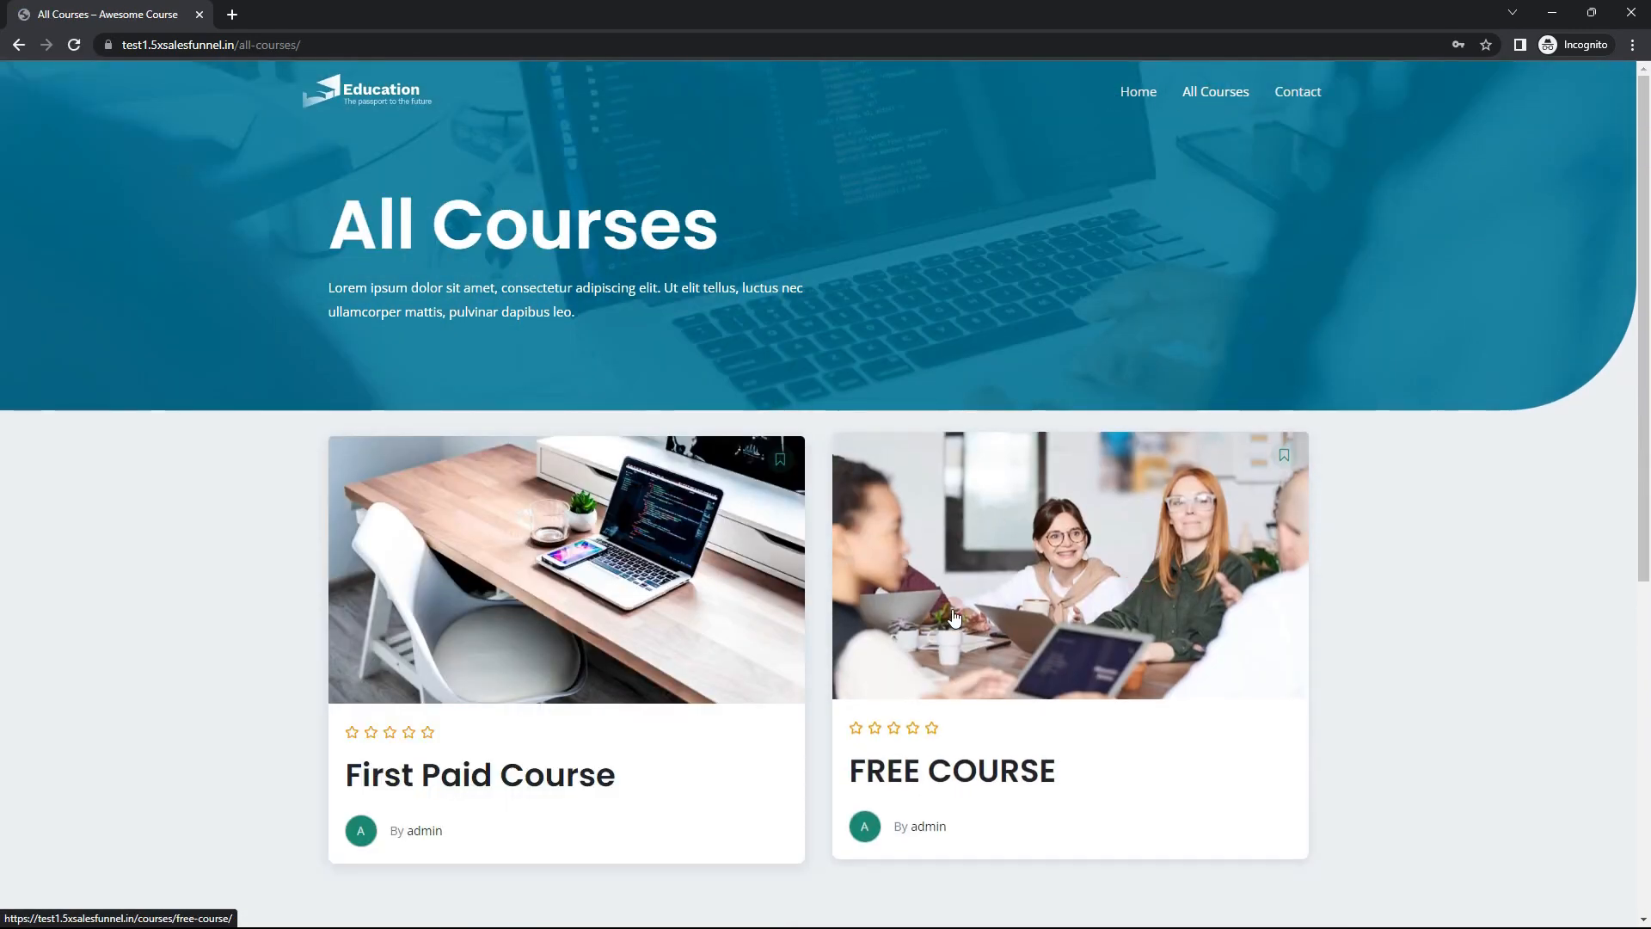
right_click(971, 611)
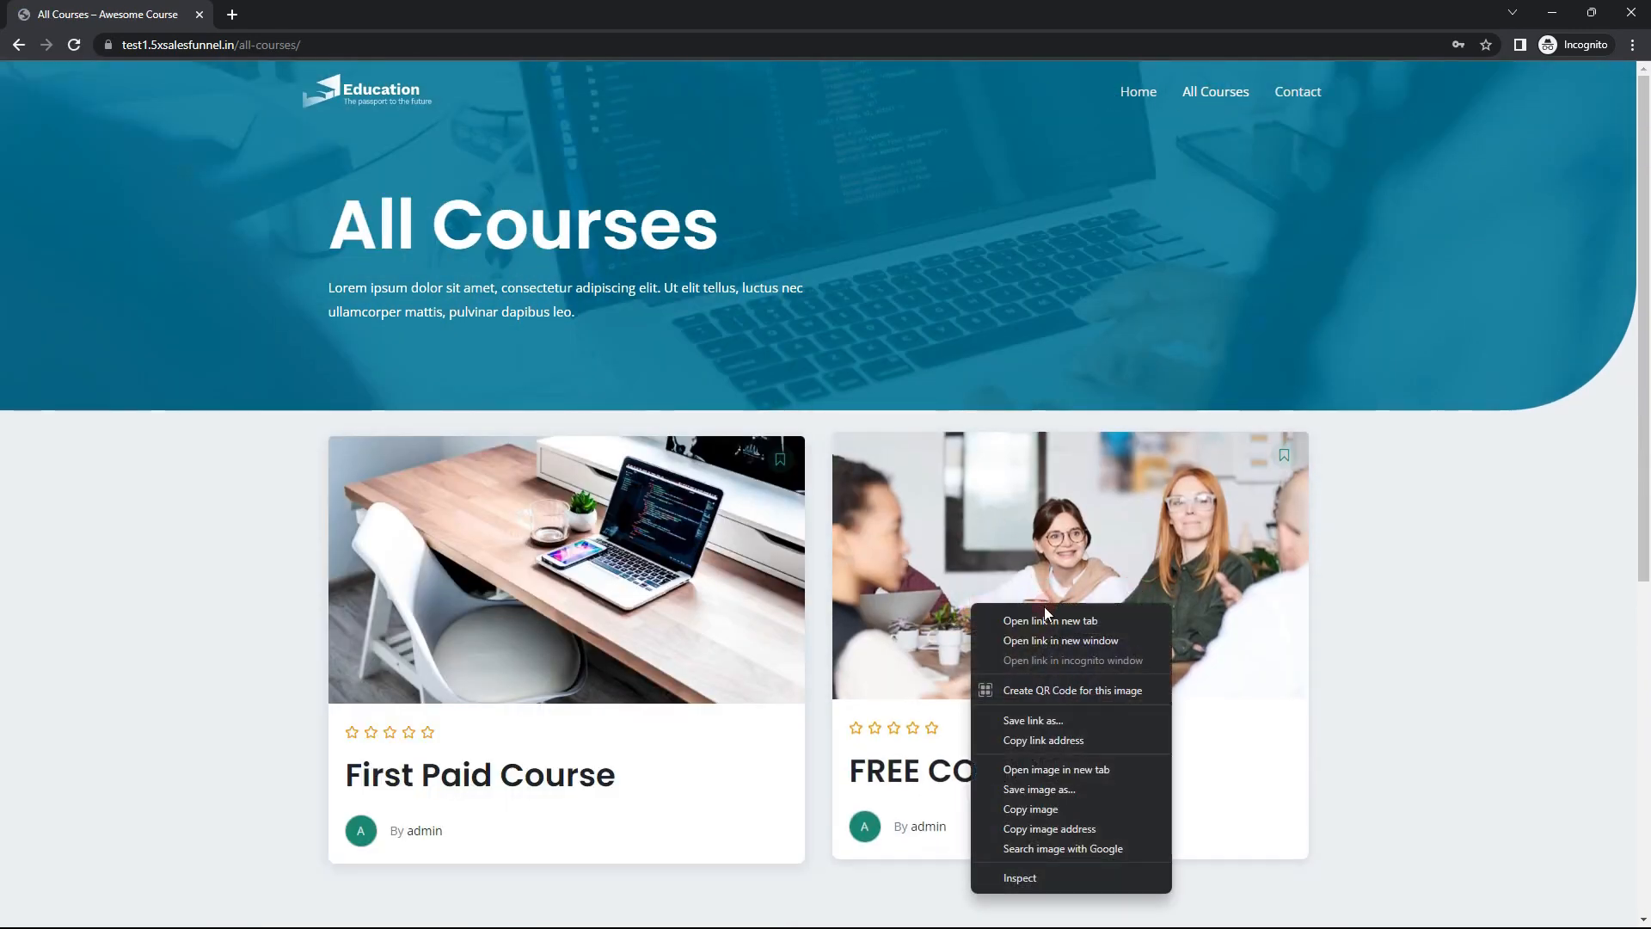
click(1024, 626)
click(297, 14)
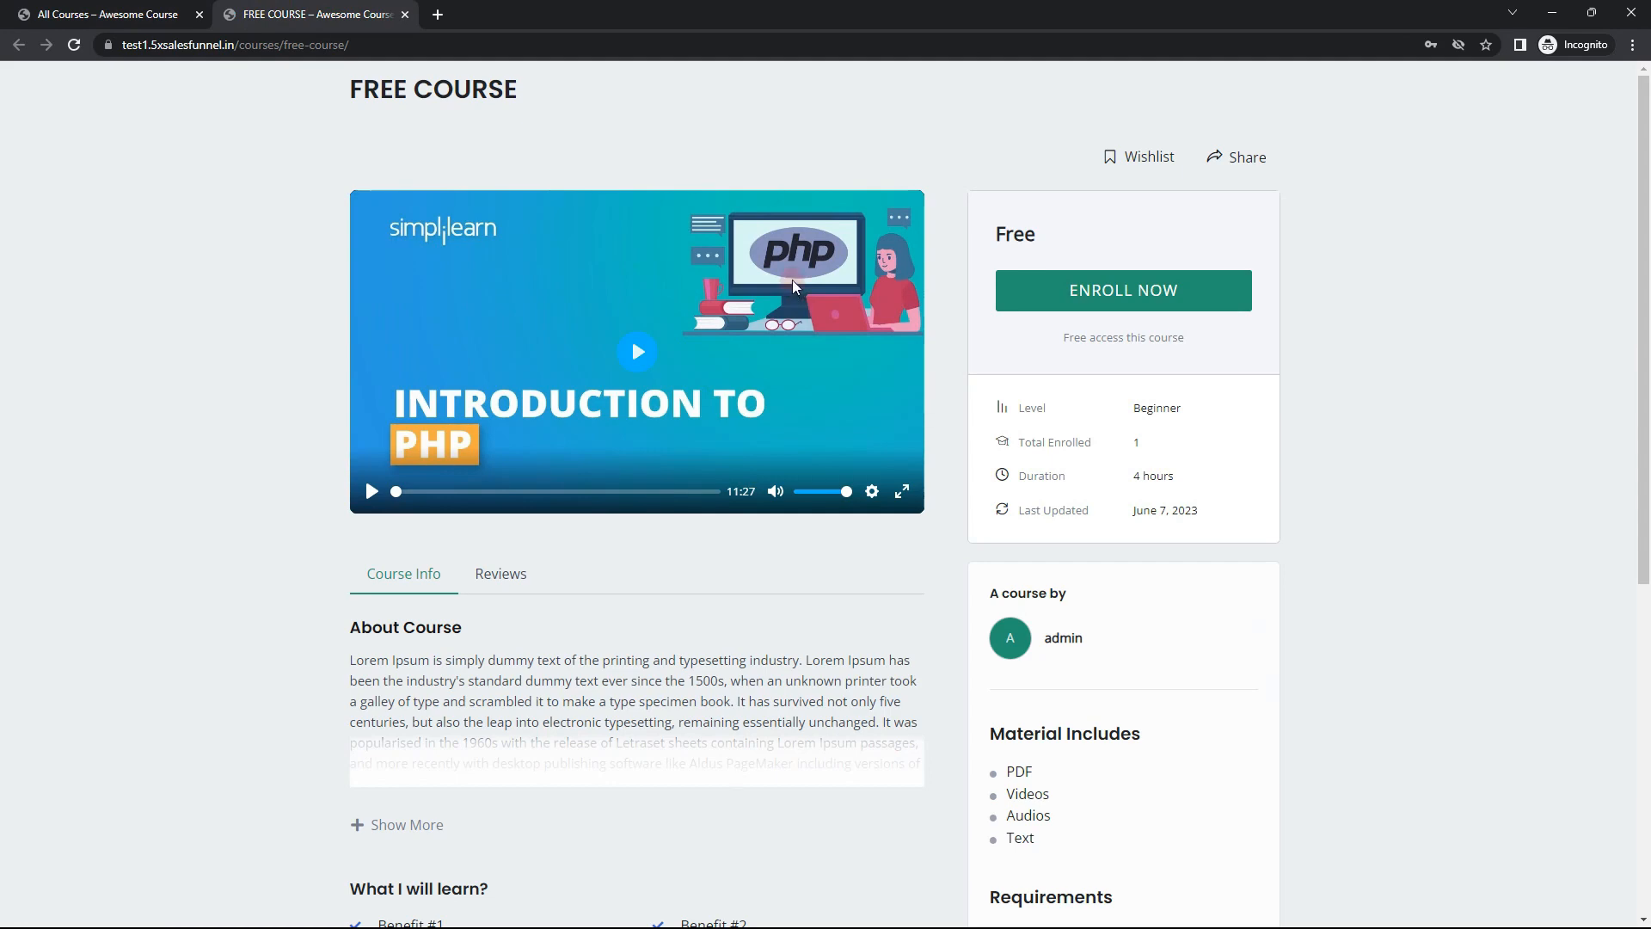
Step: Review the FREE COURSE page down to its curriculum and expand the Advanced section to see its lessons
click(1166, 296)
scroll(534, 586, down, 5)
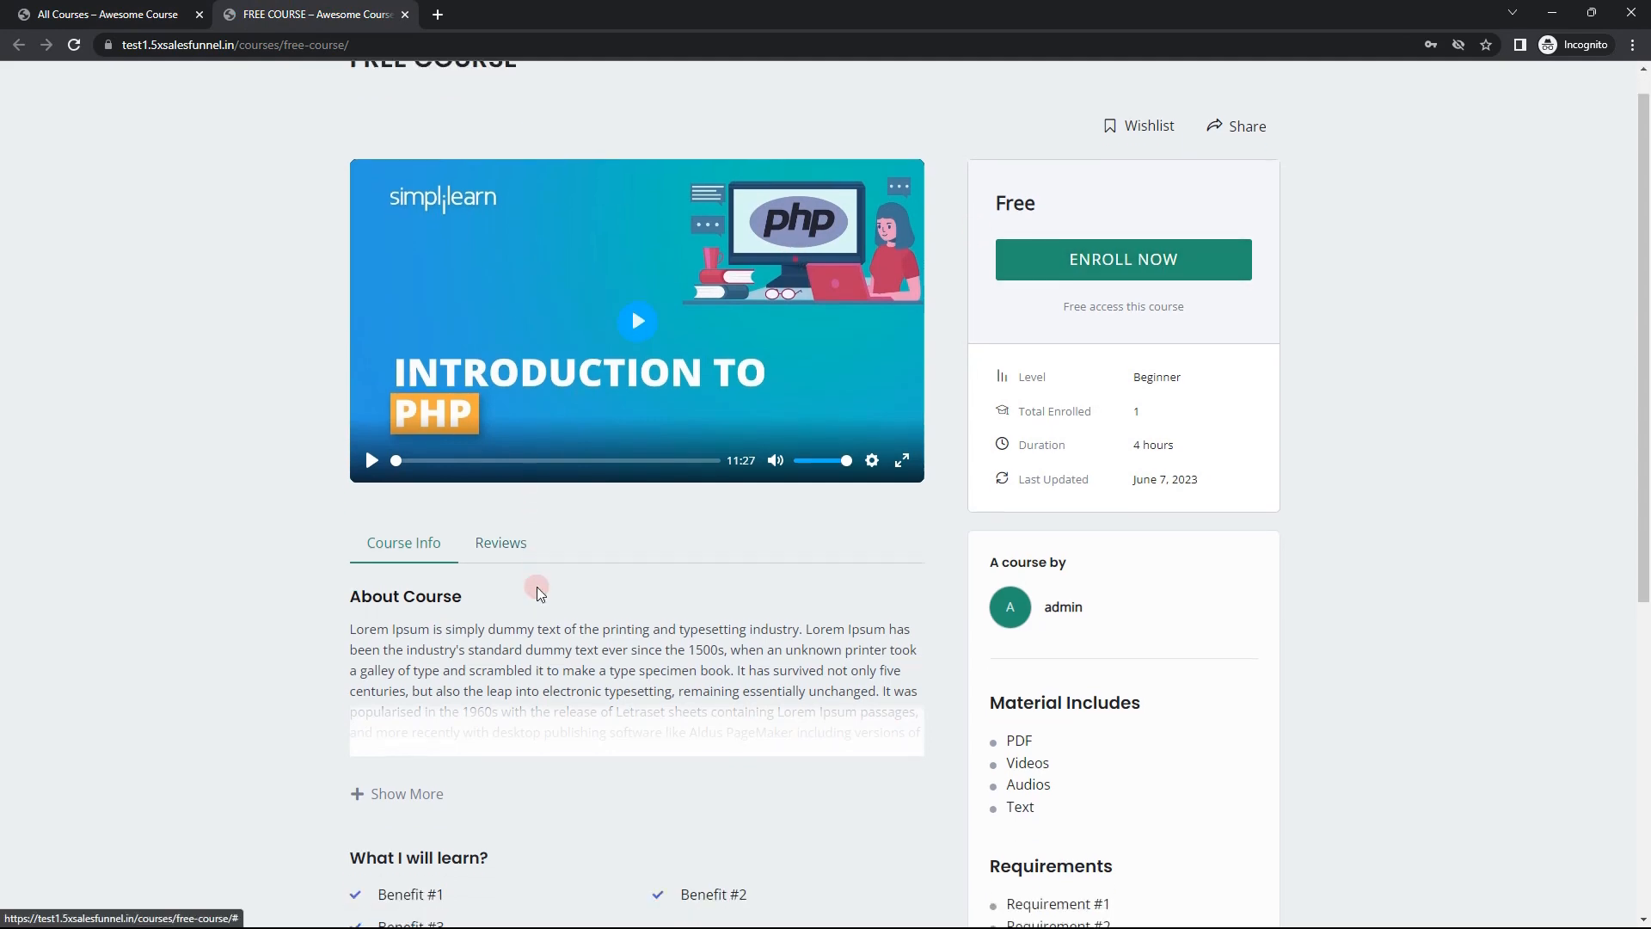
scroll(454, 716, up, 5)
scroll(490, 718, down, 6)
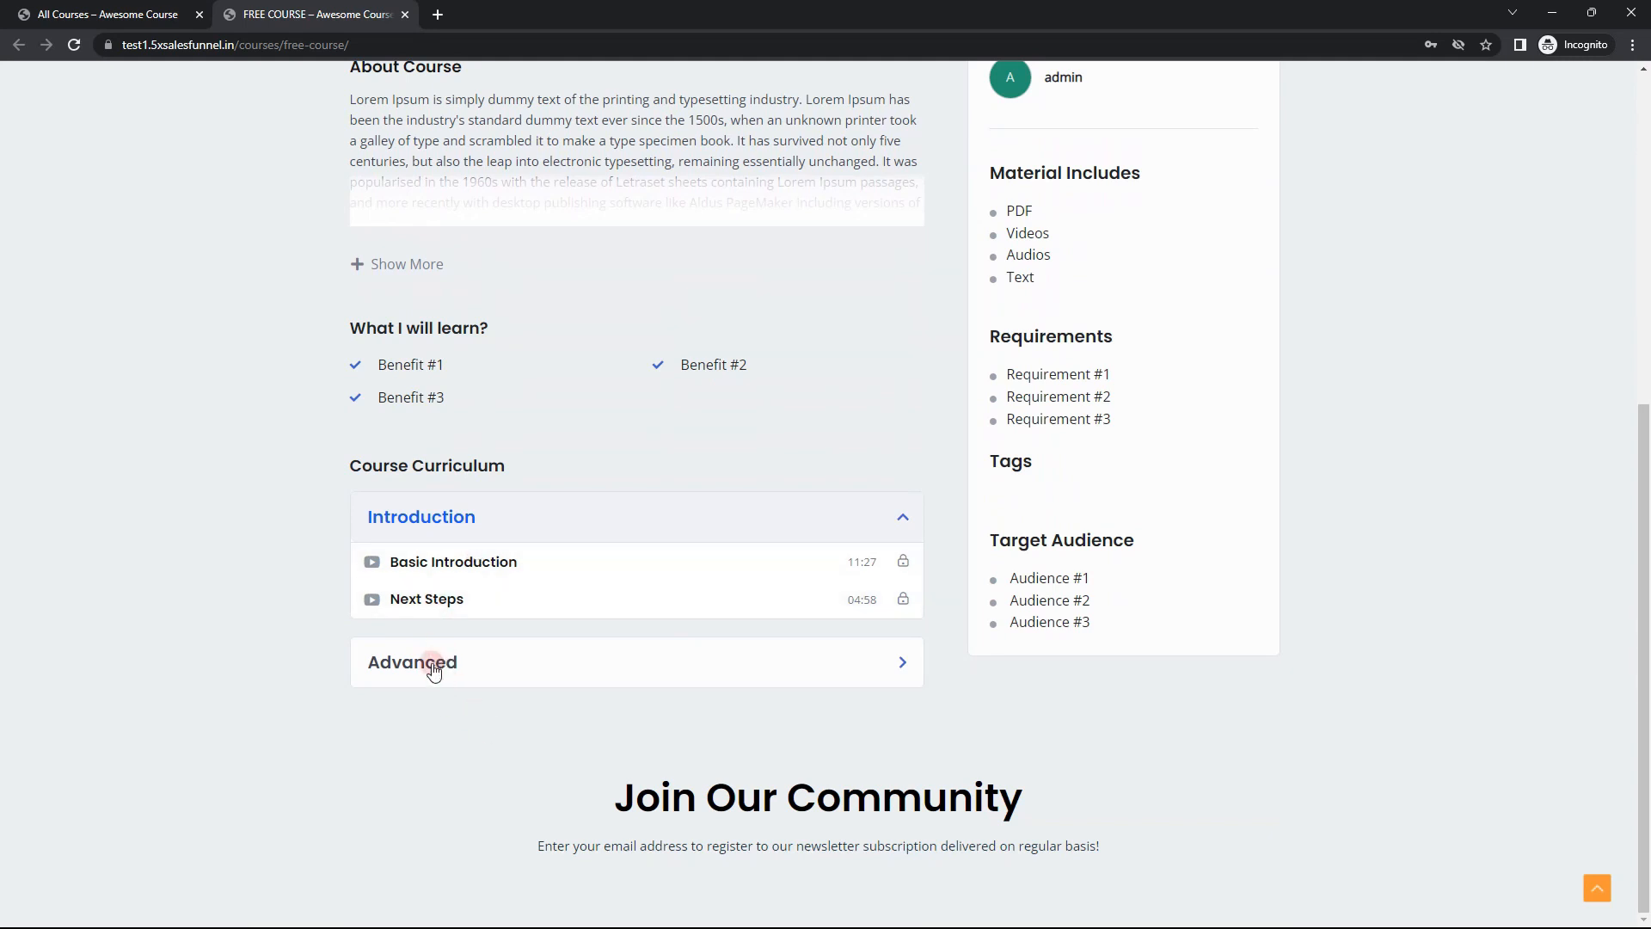
click(443, 655)
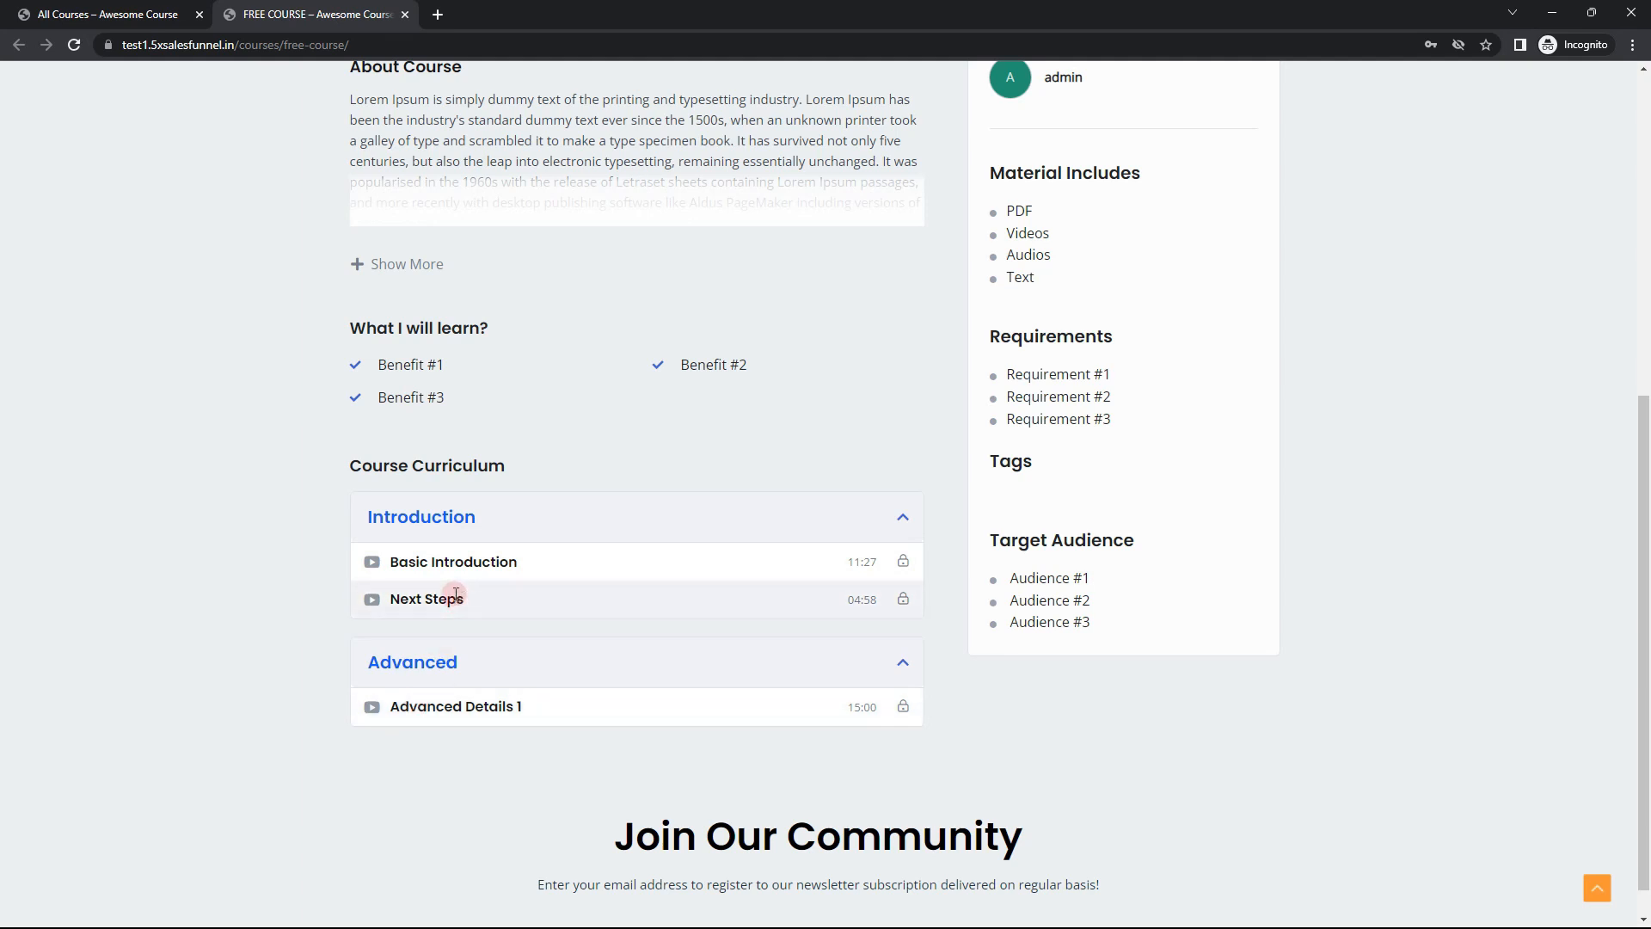
scroll(612, 668, up, 7)
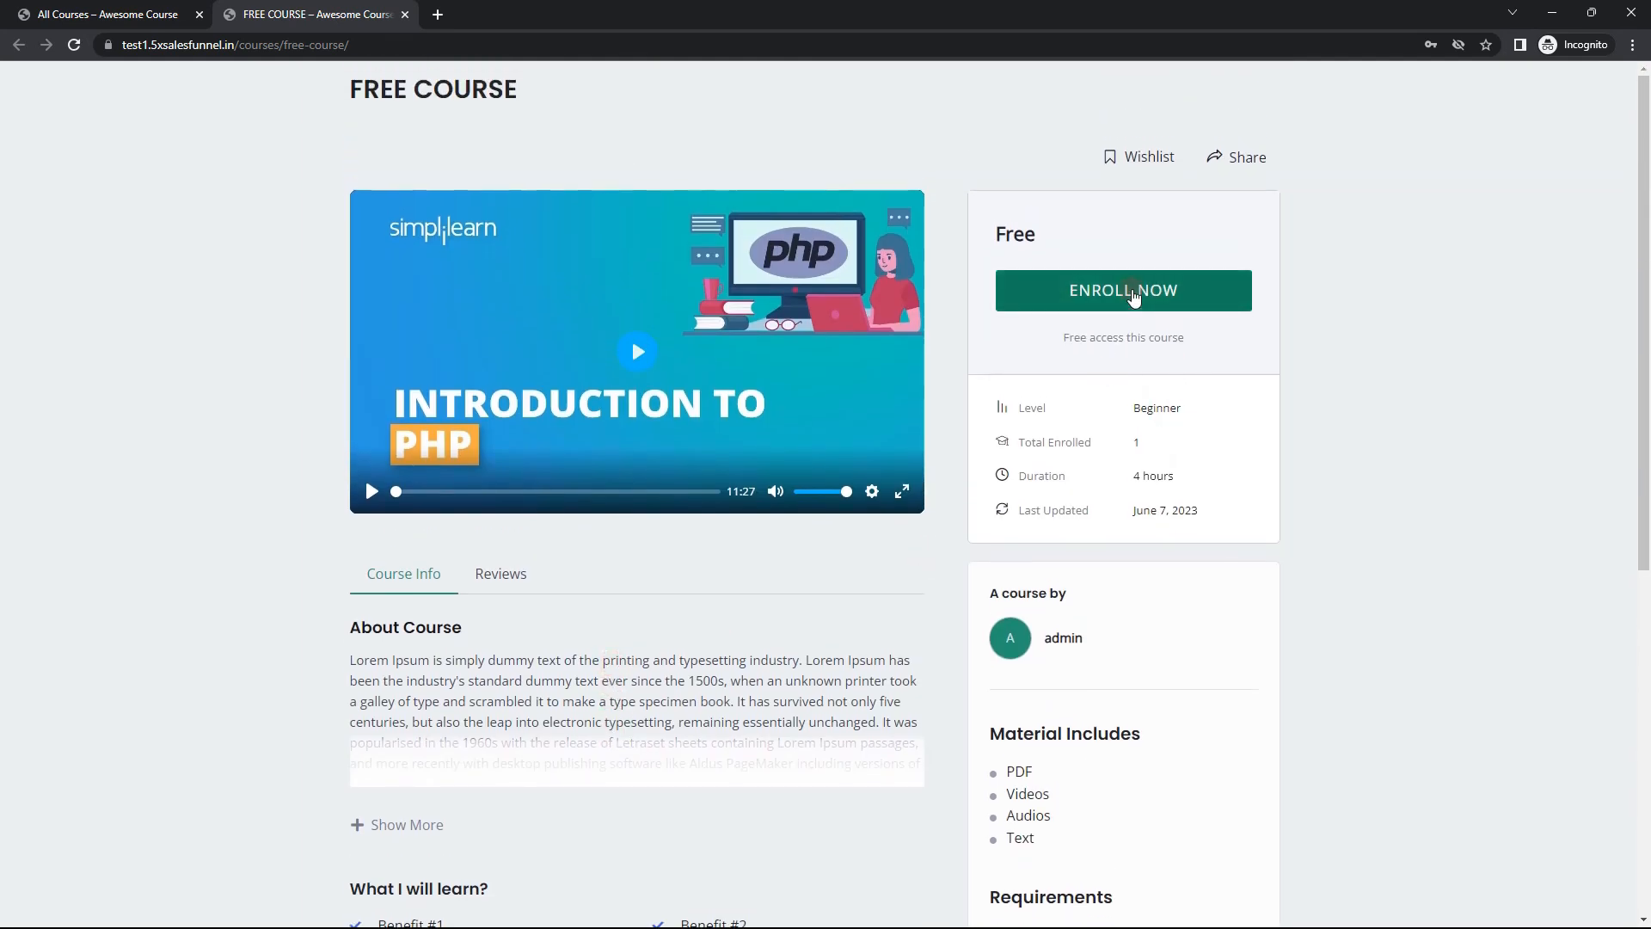
Step: Start enrolling in the free course, choose to register a new account and examine the registration form's fields
click(1134, 296)
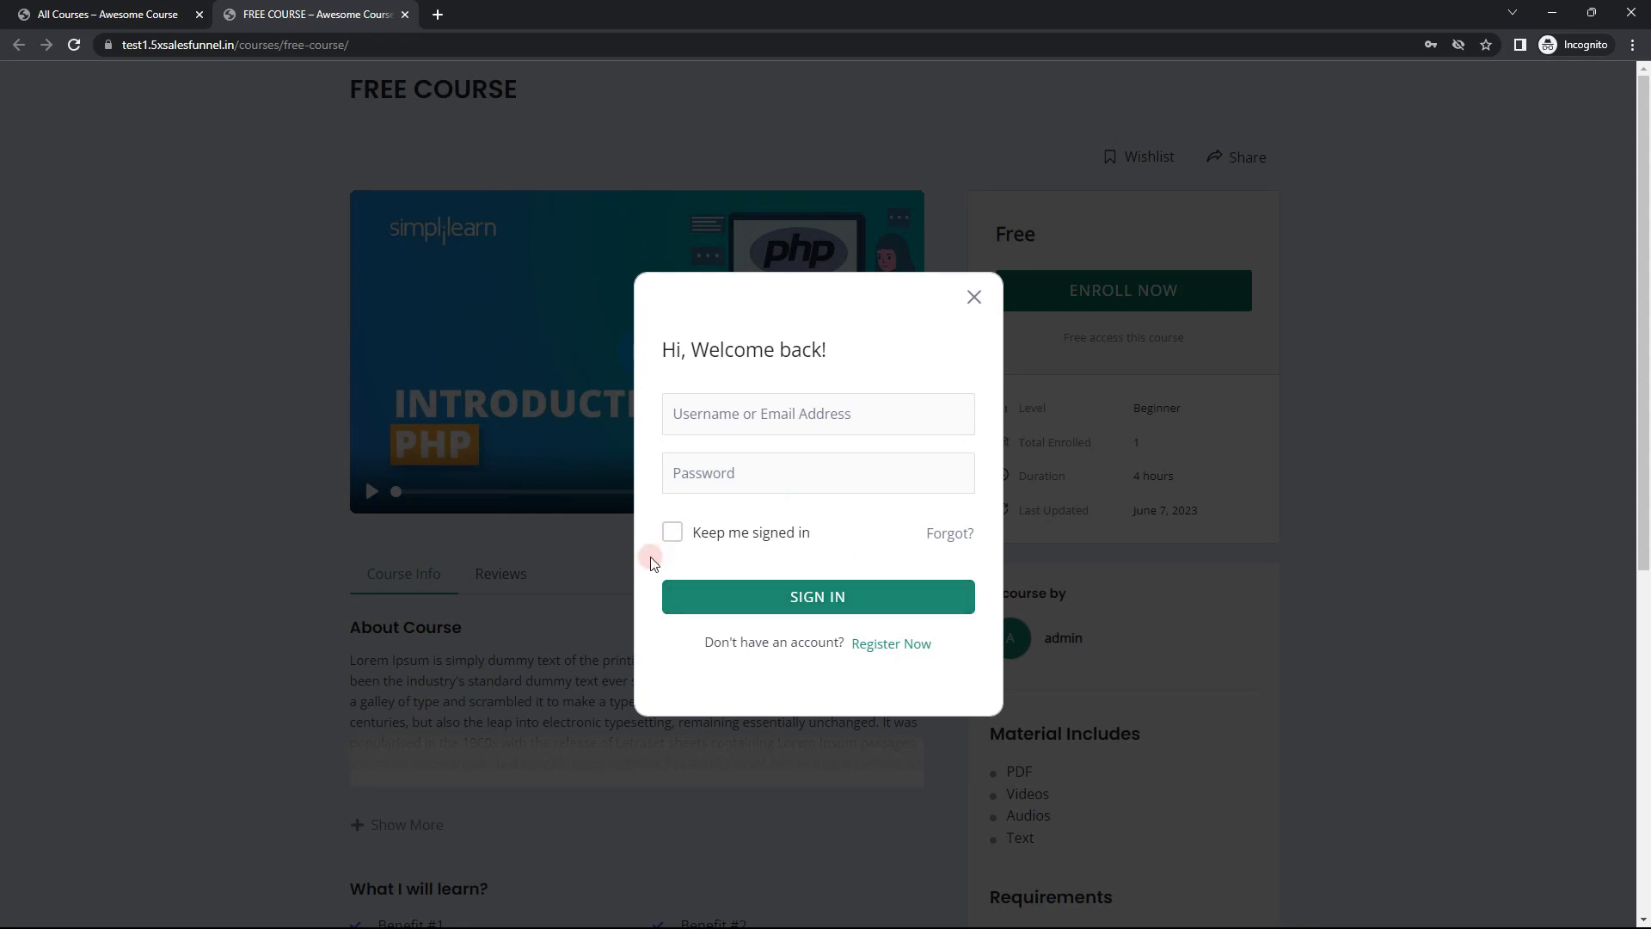
click(887, 647)
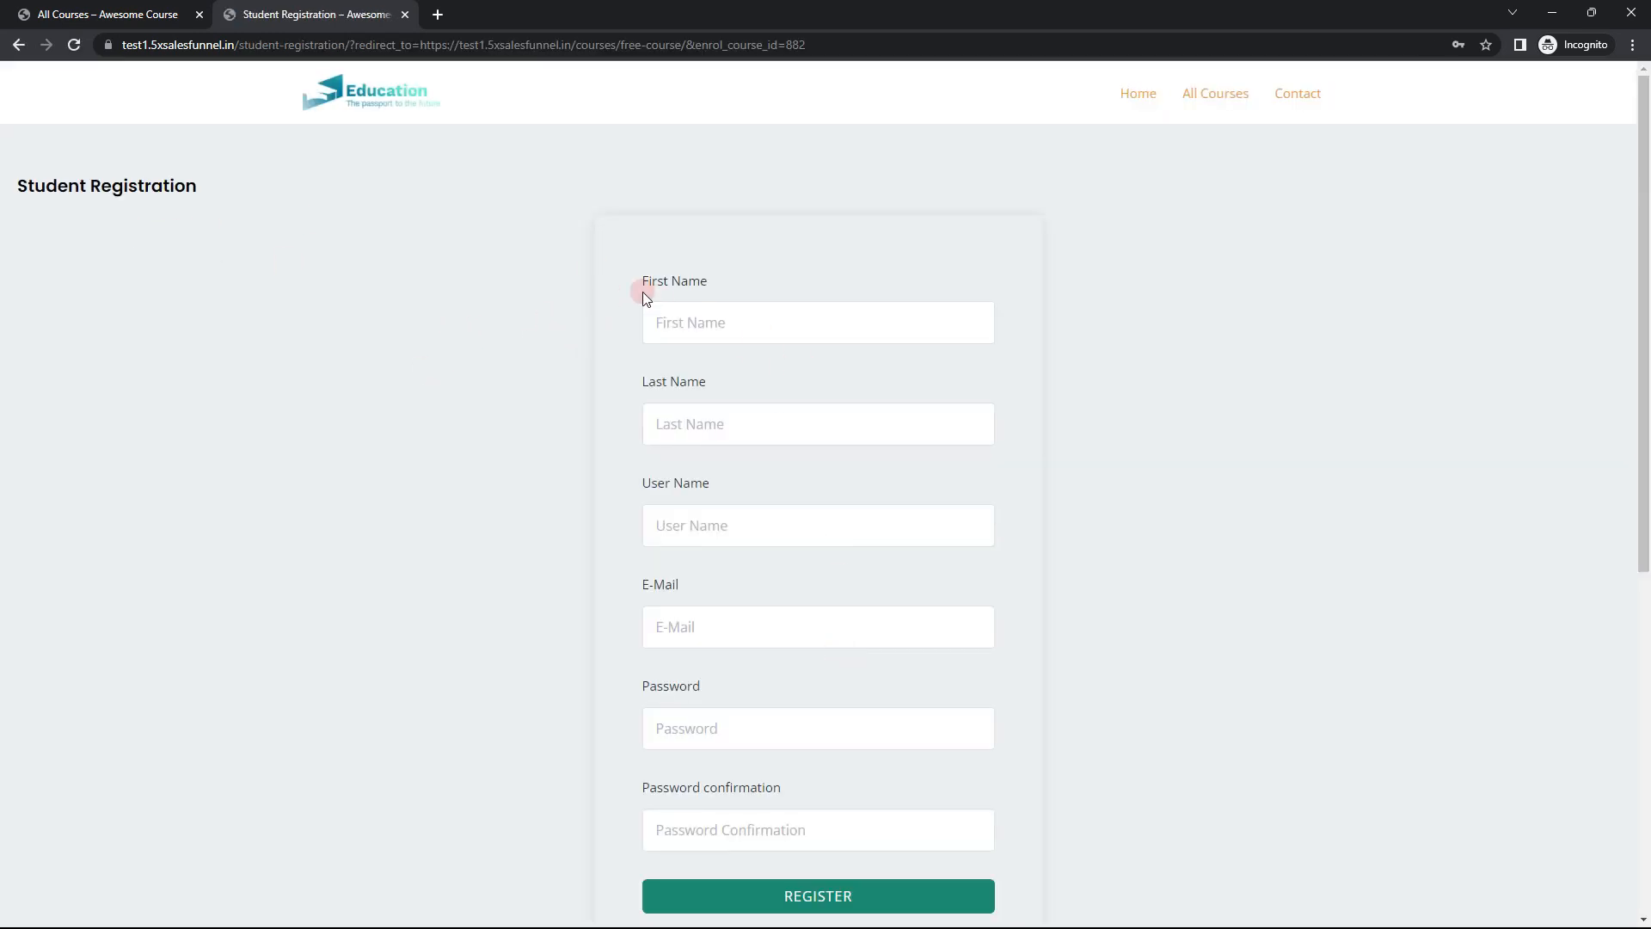
scroll(789, 441, down, 1)
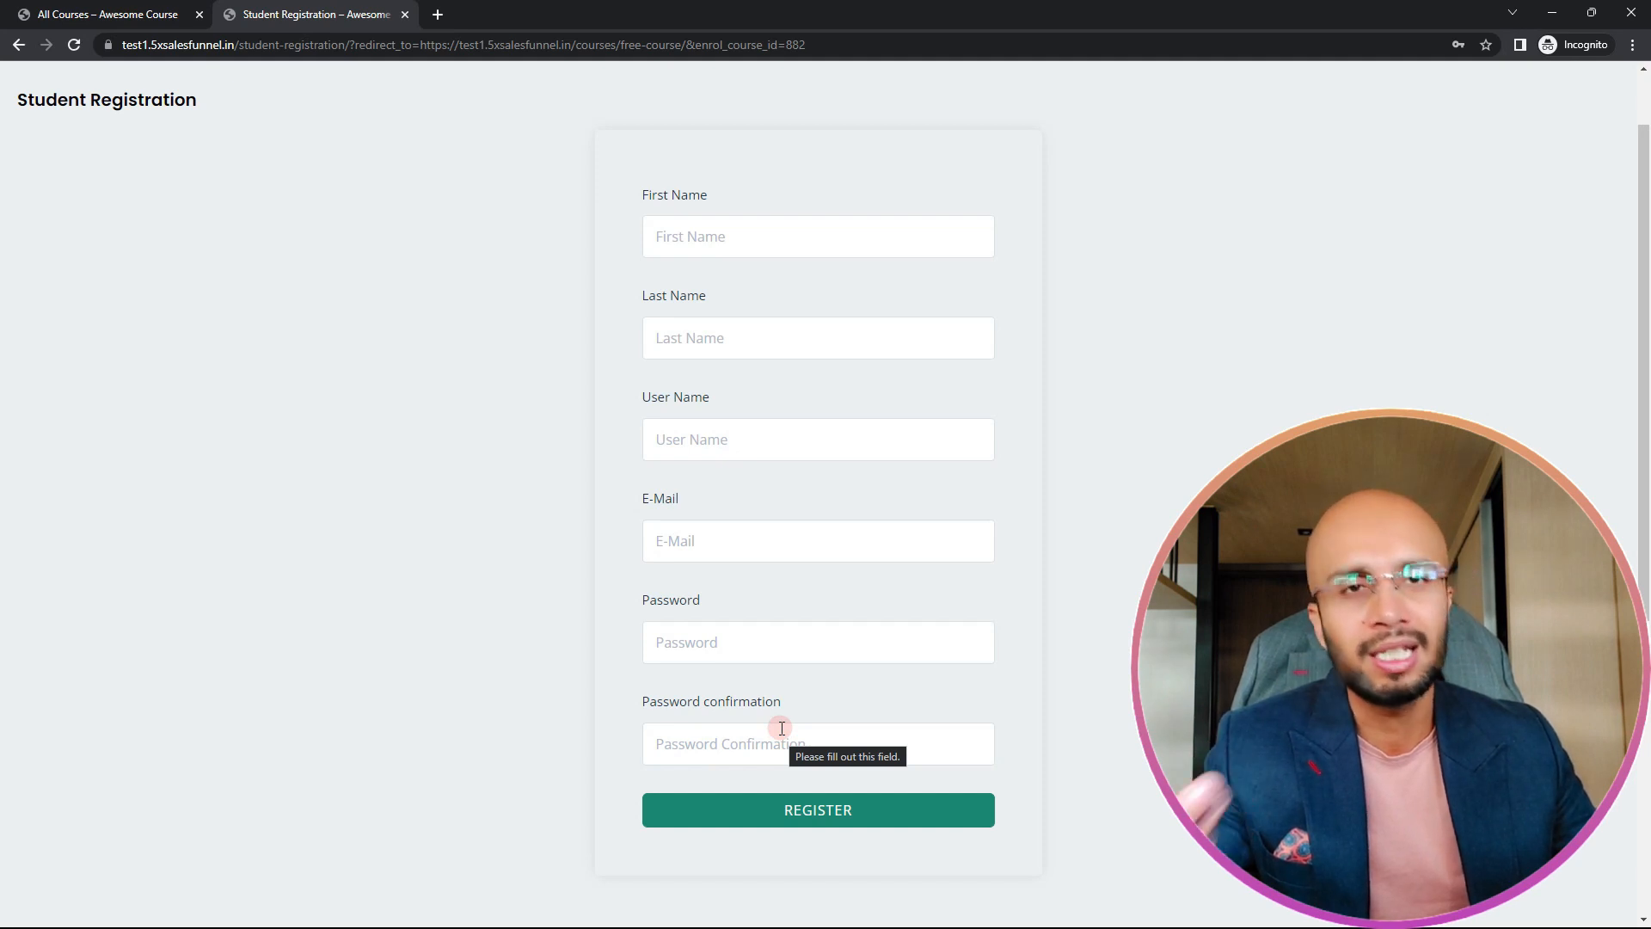
scroll(787, 718, up, 1)
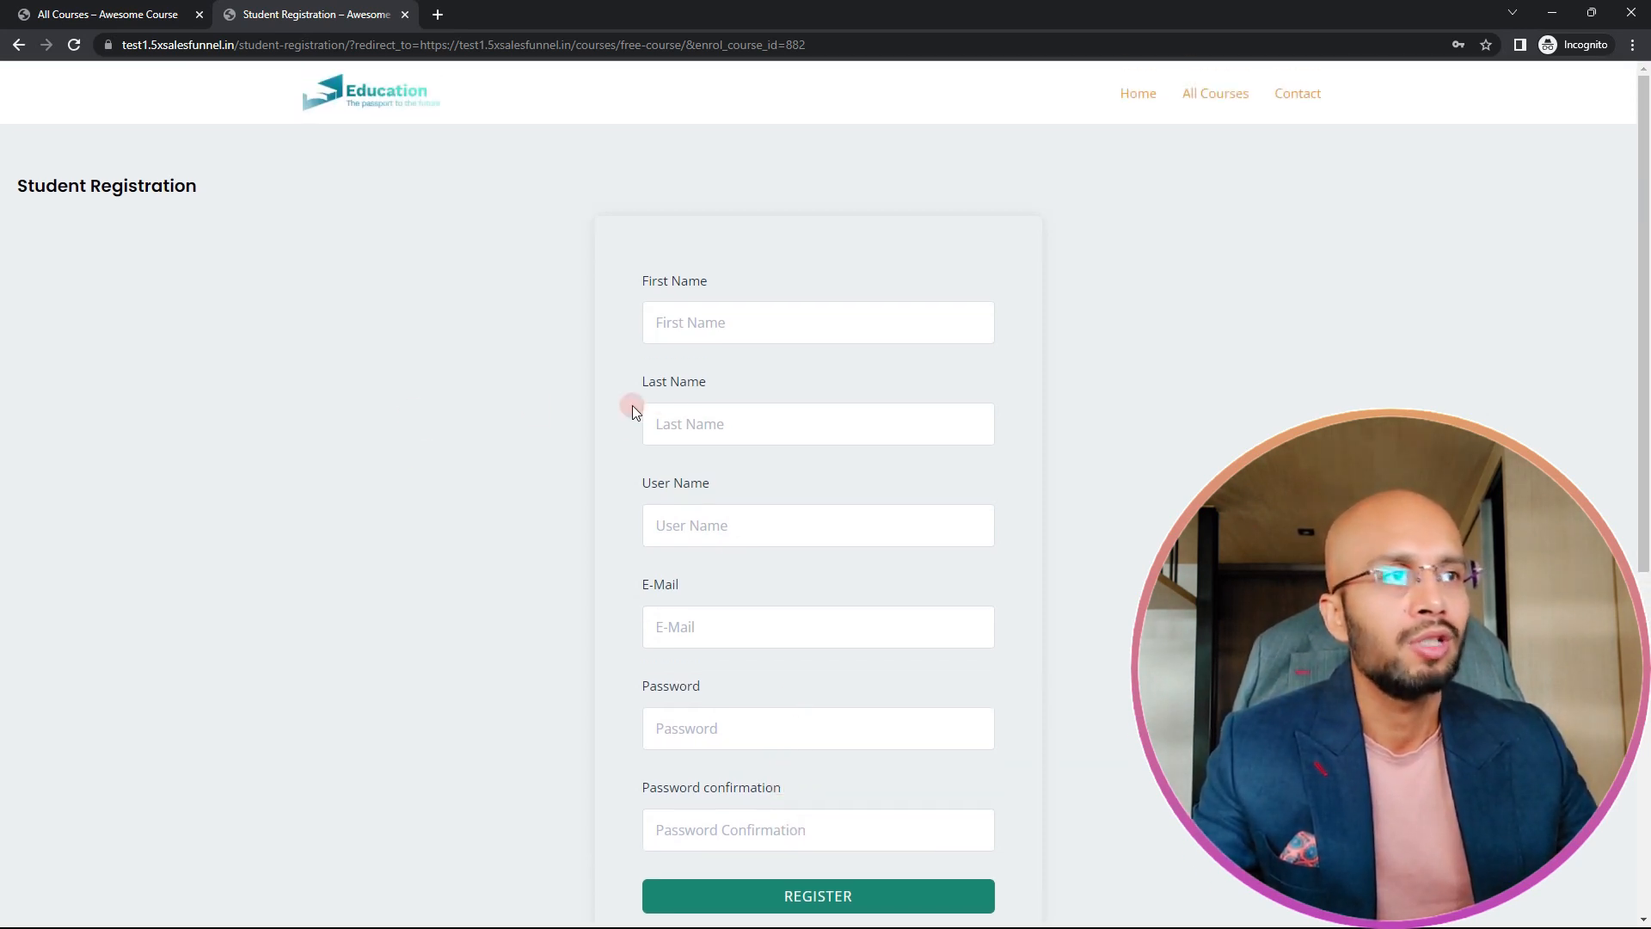
scroll(650, 420, down, 2)
scroll(800, 400, up, 1)
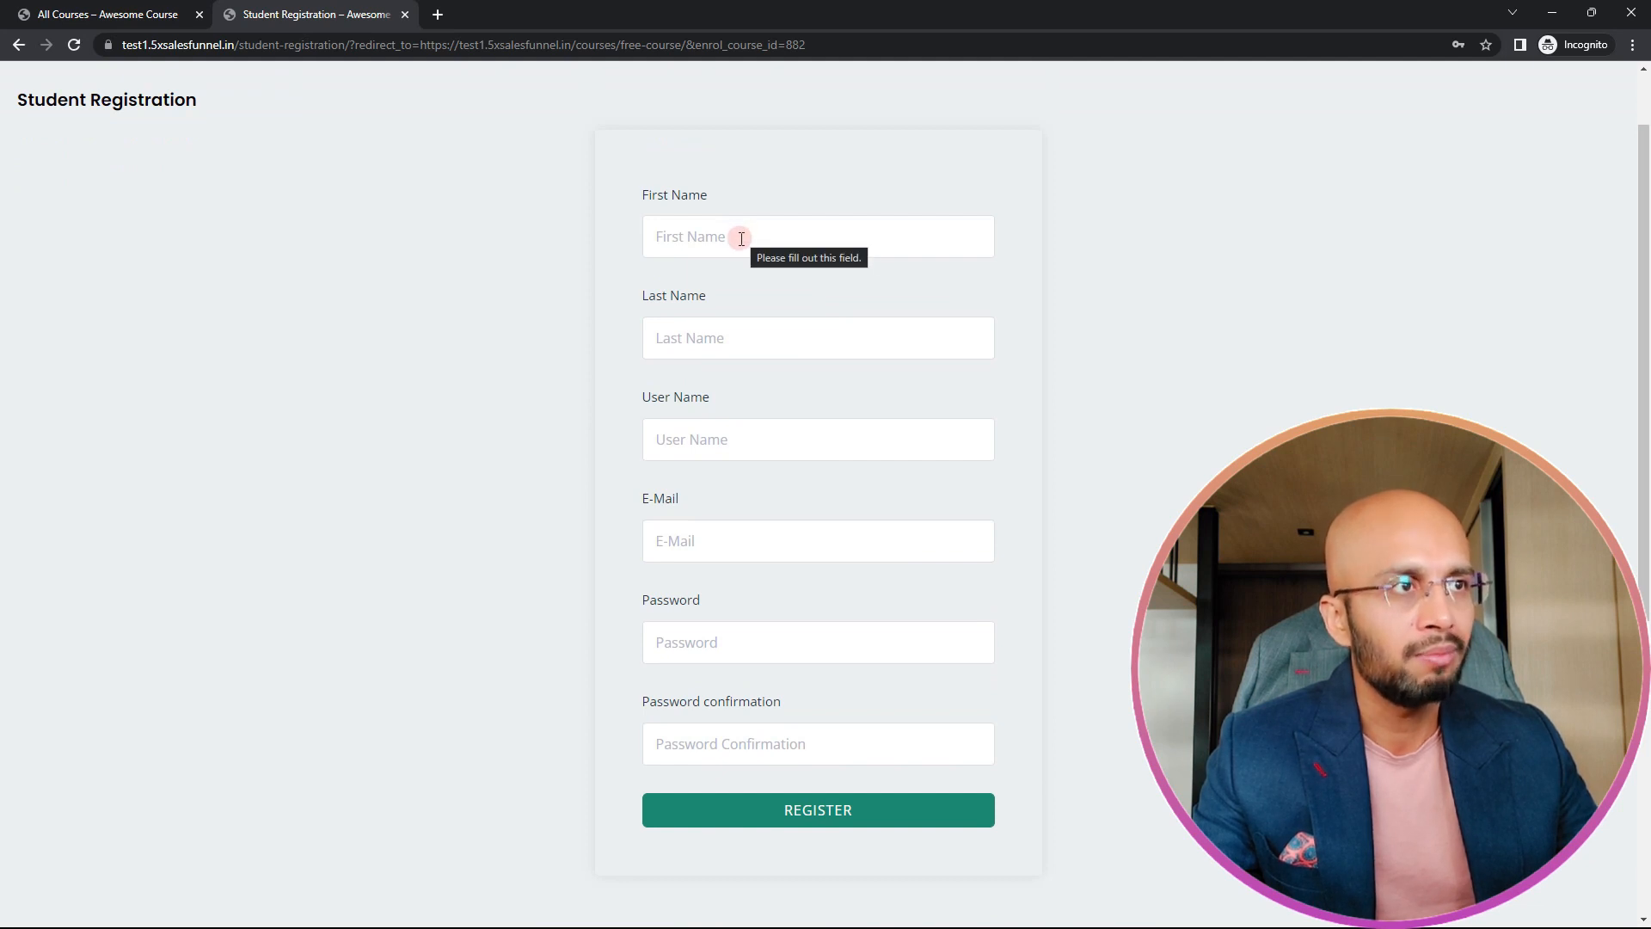
scroll(800, 723, up, 1)
scroll(830, 731, down, 1)
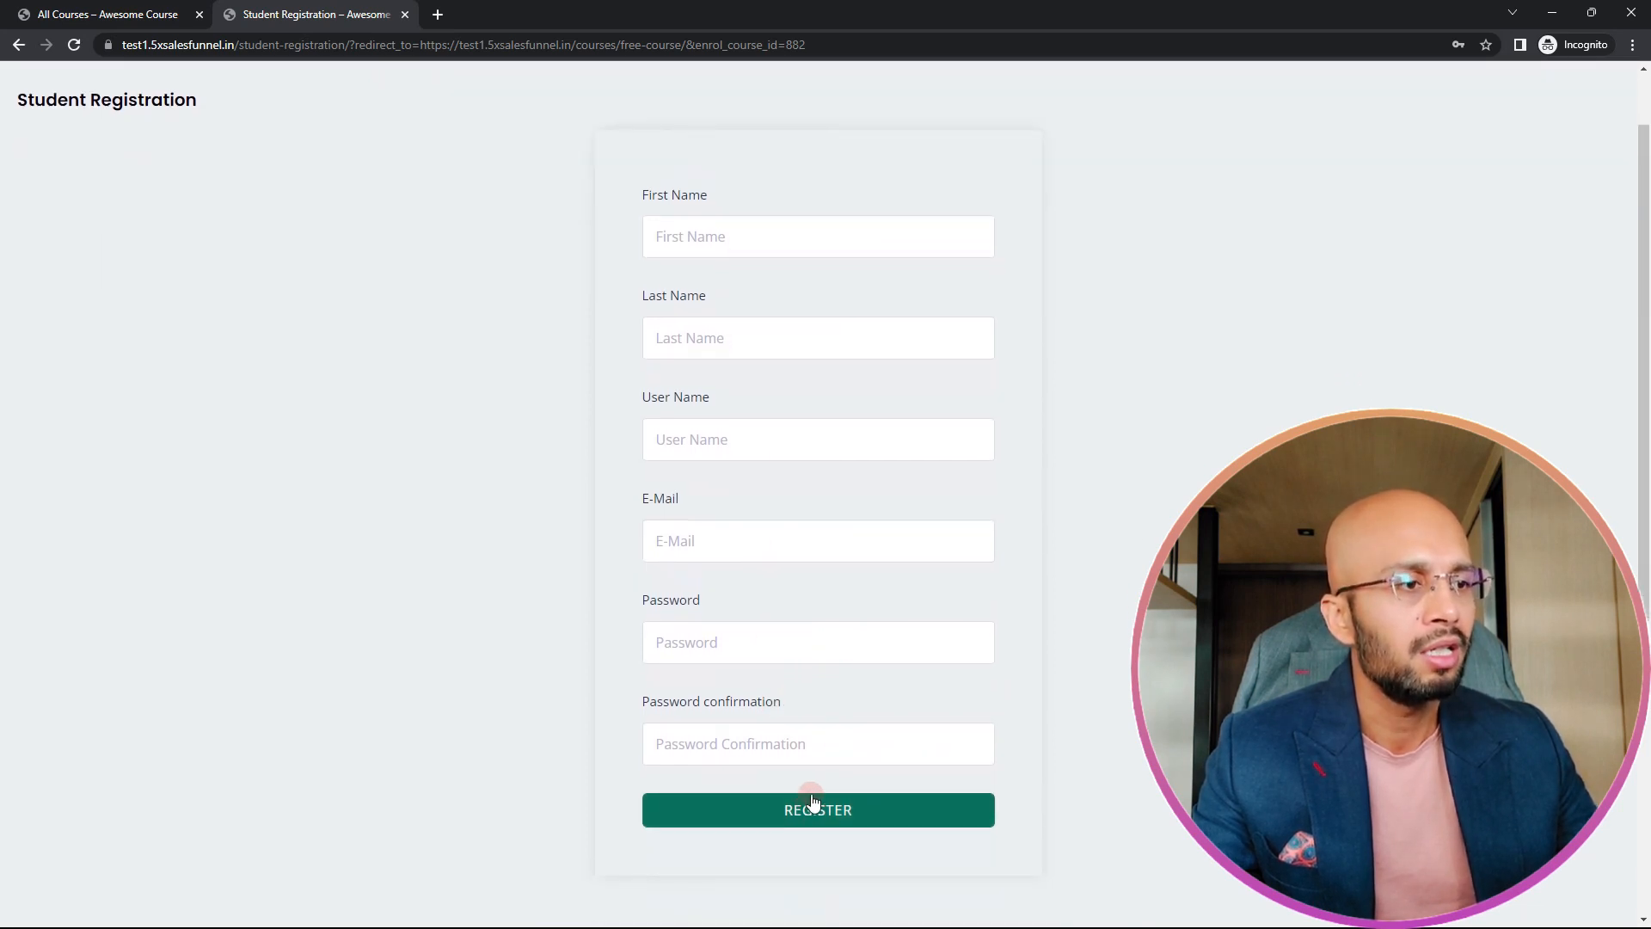
scroll(816, 367, up, 1)
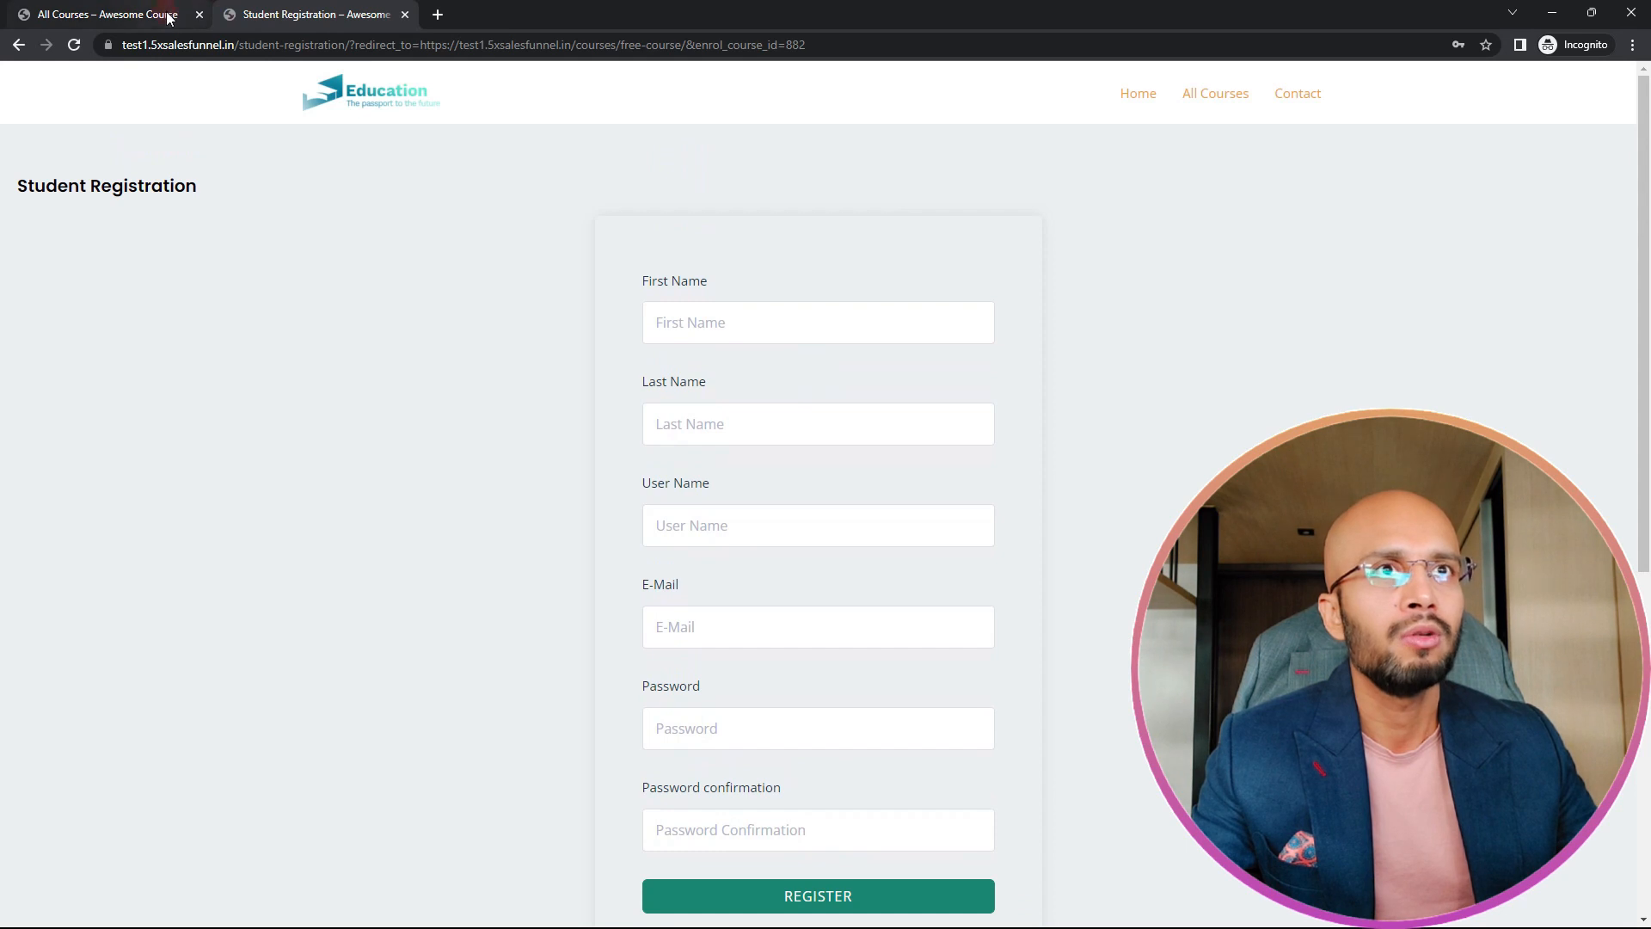
Step: Go back to the free course page, start enrolment again and reopen the student registration form
click(19, 44)
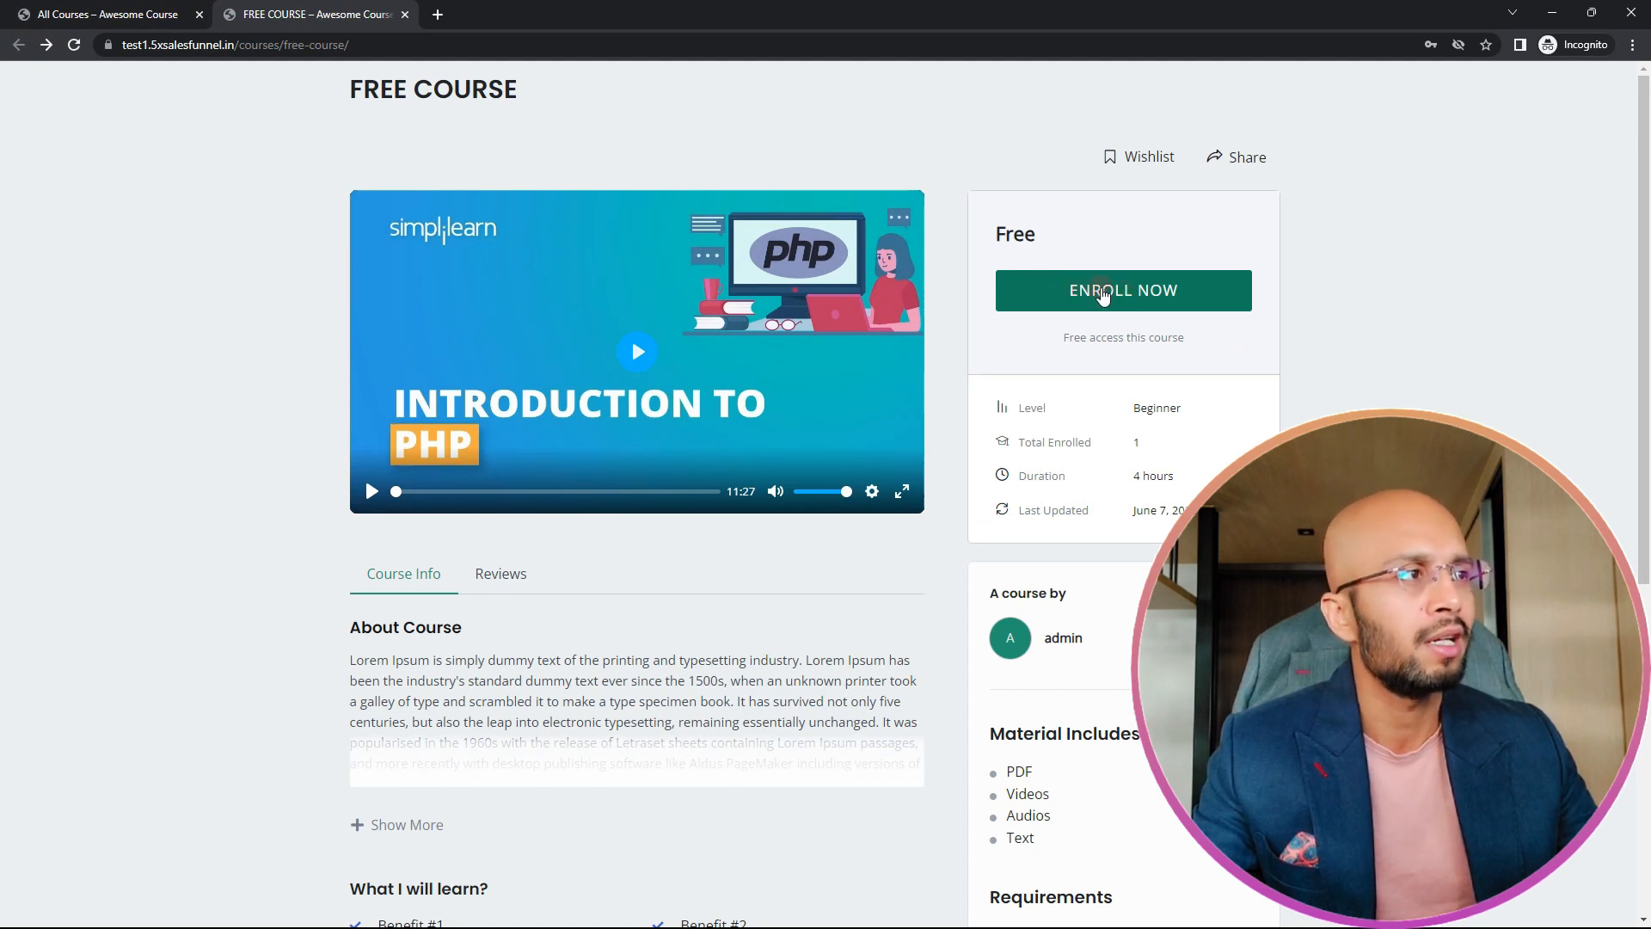
click(1104, 295)
click(886, 644)
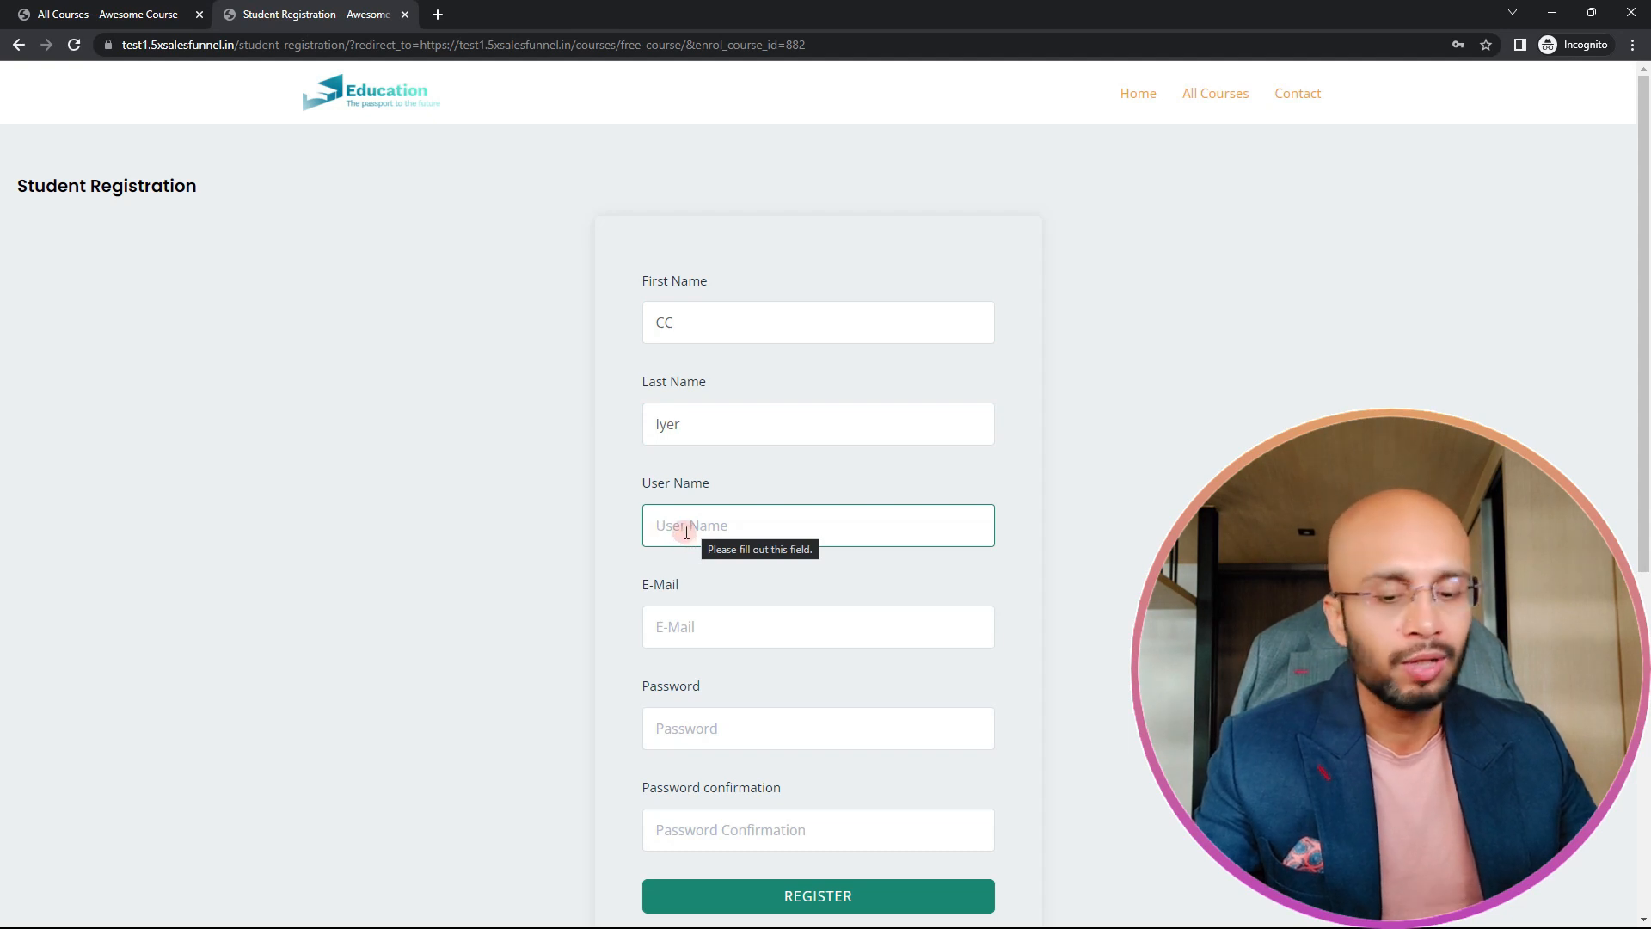
Step: Complete the student registration with the name, user name, e-mail, password and password confirmation, and submit it
text(cc3)
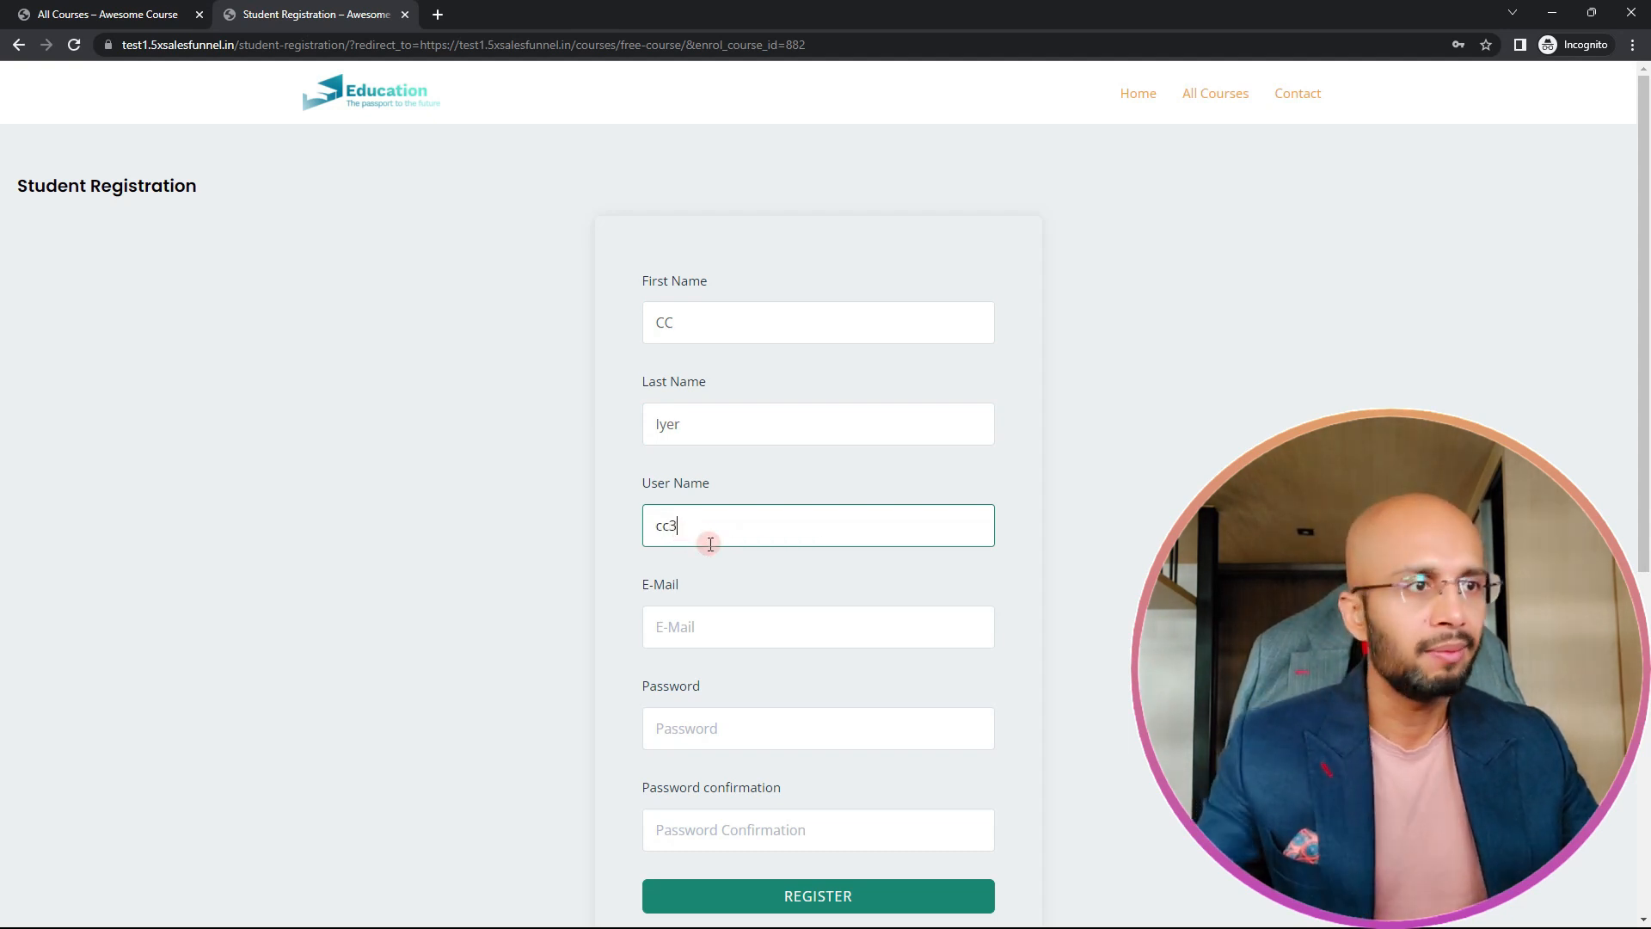
click(719, 623)
click(760, 677)
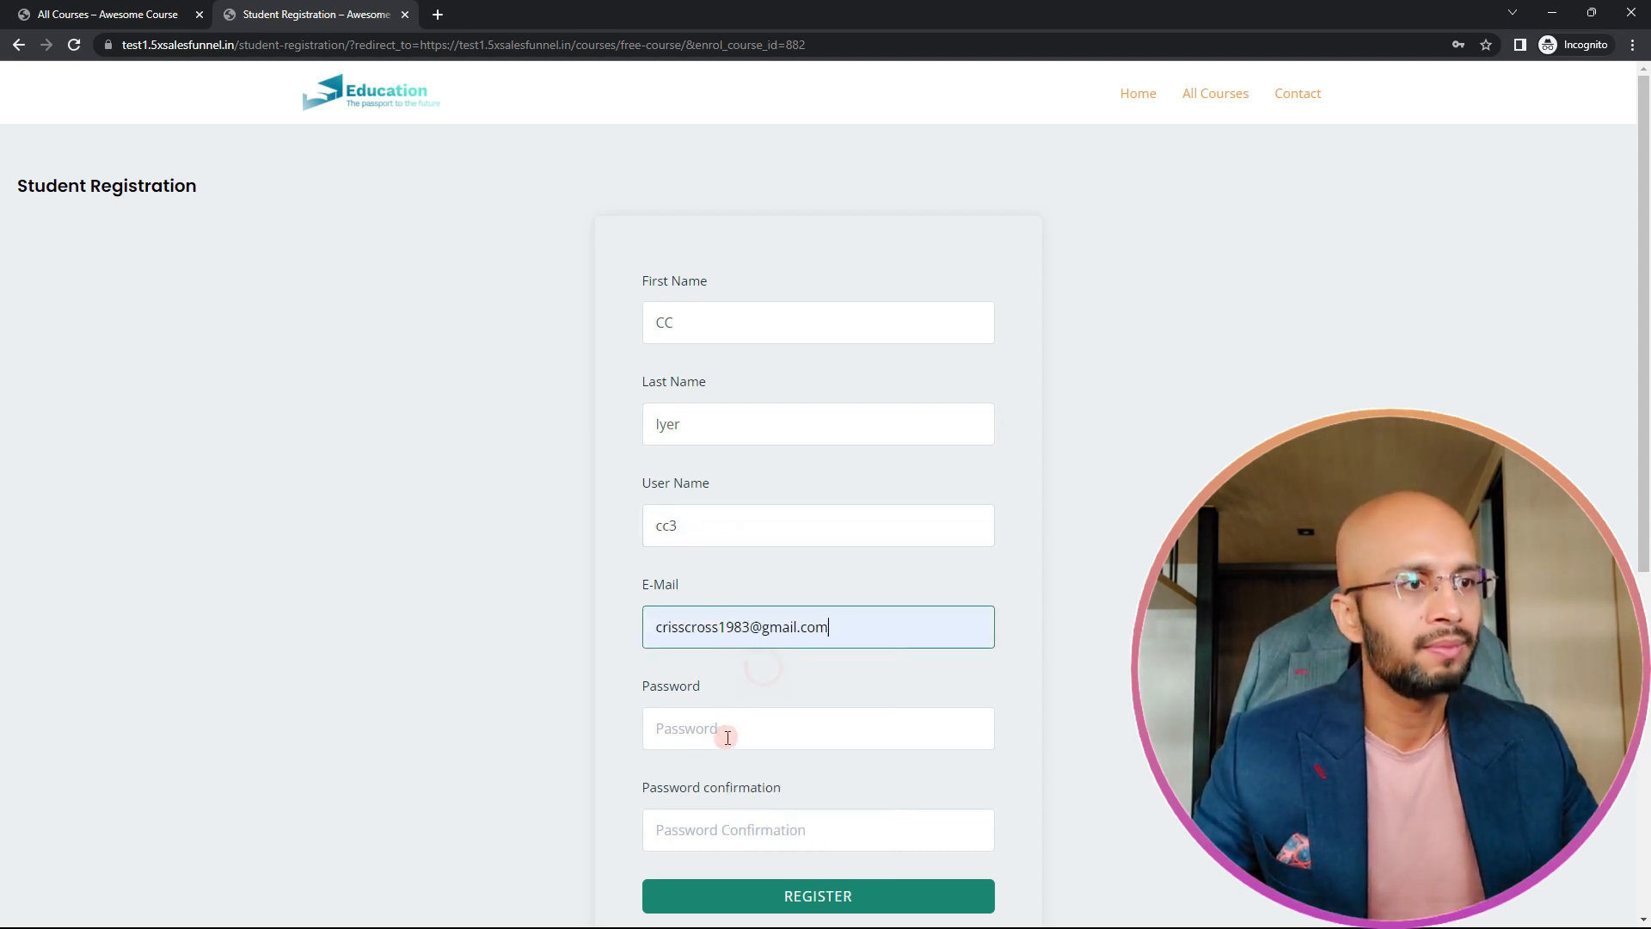
click(726, 734)
text(1234)
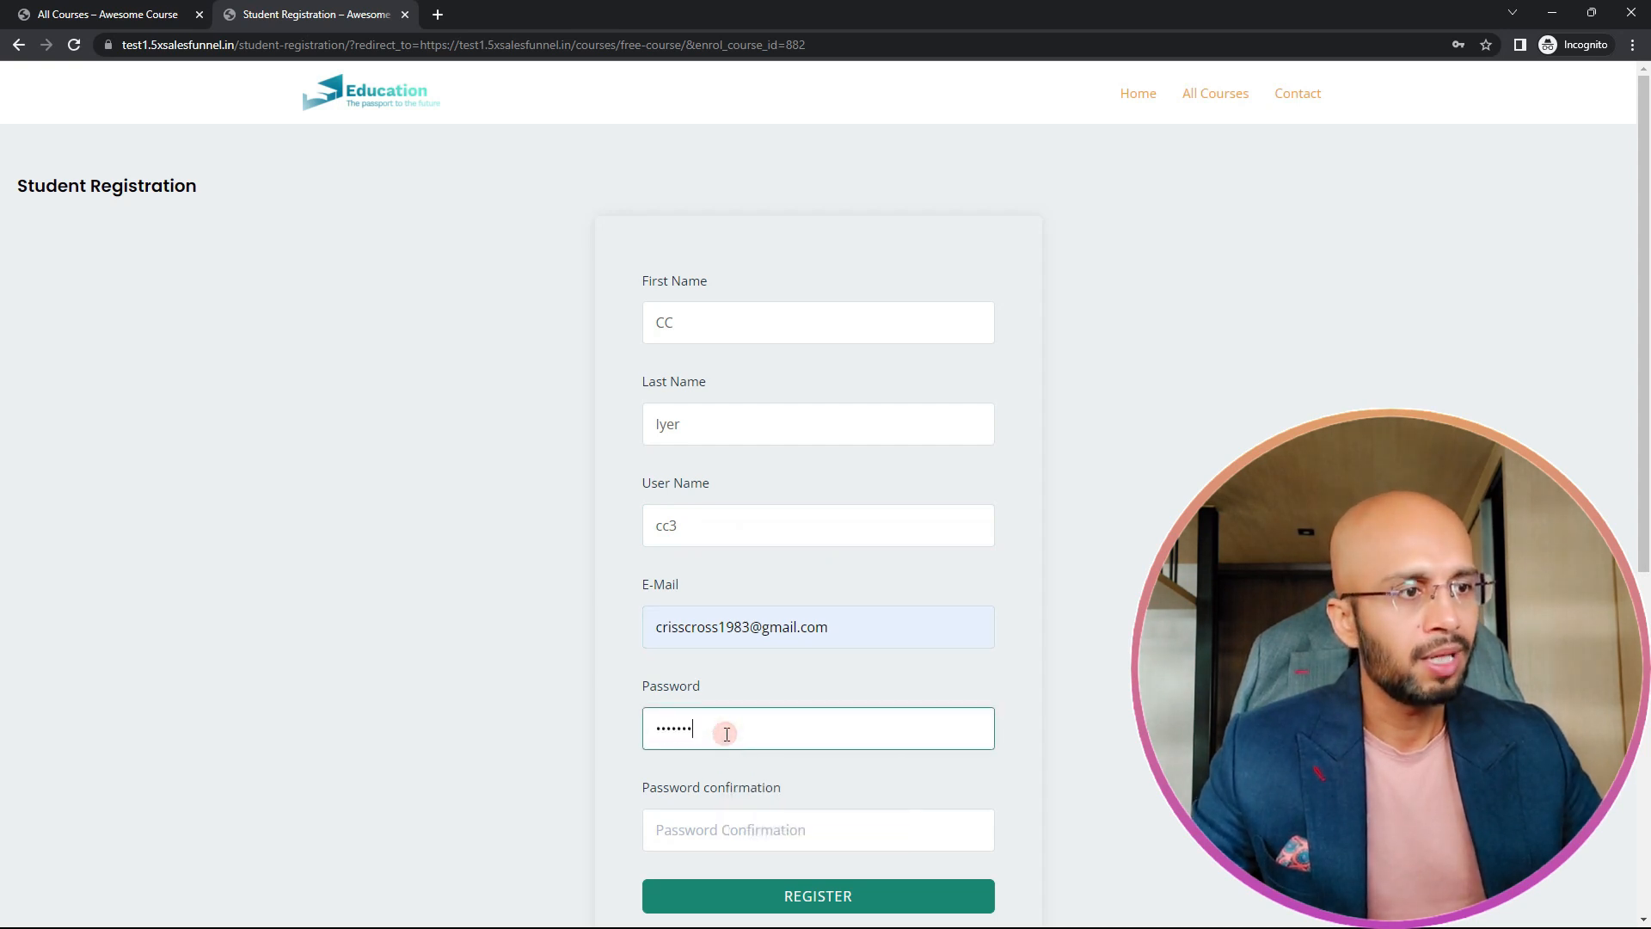
key(Tab)
text(123)
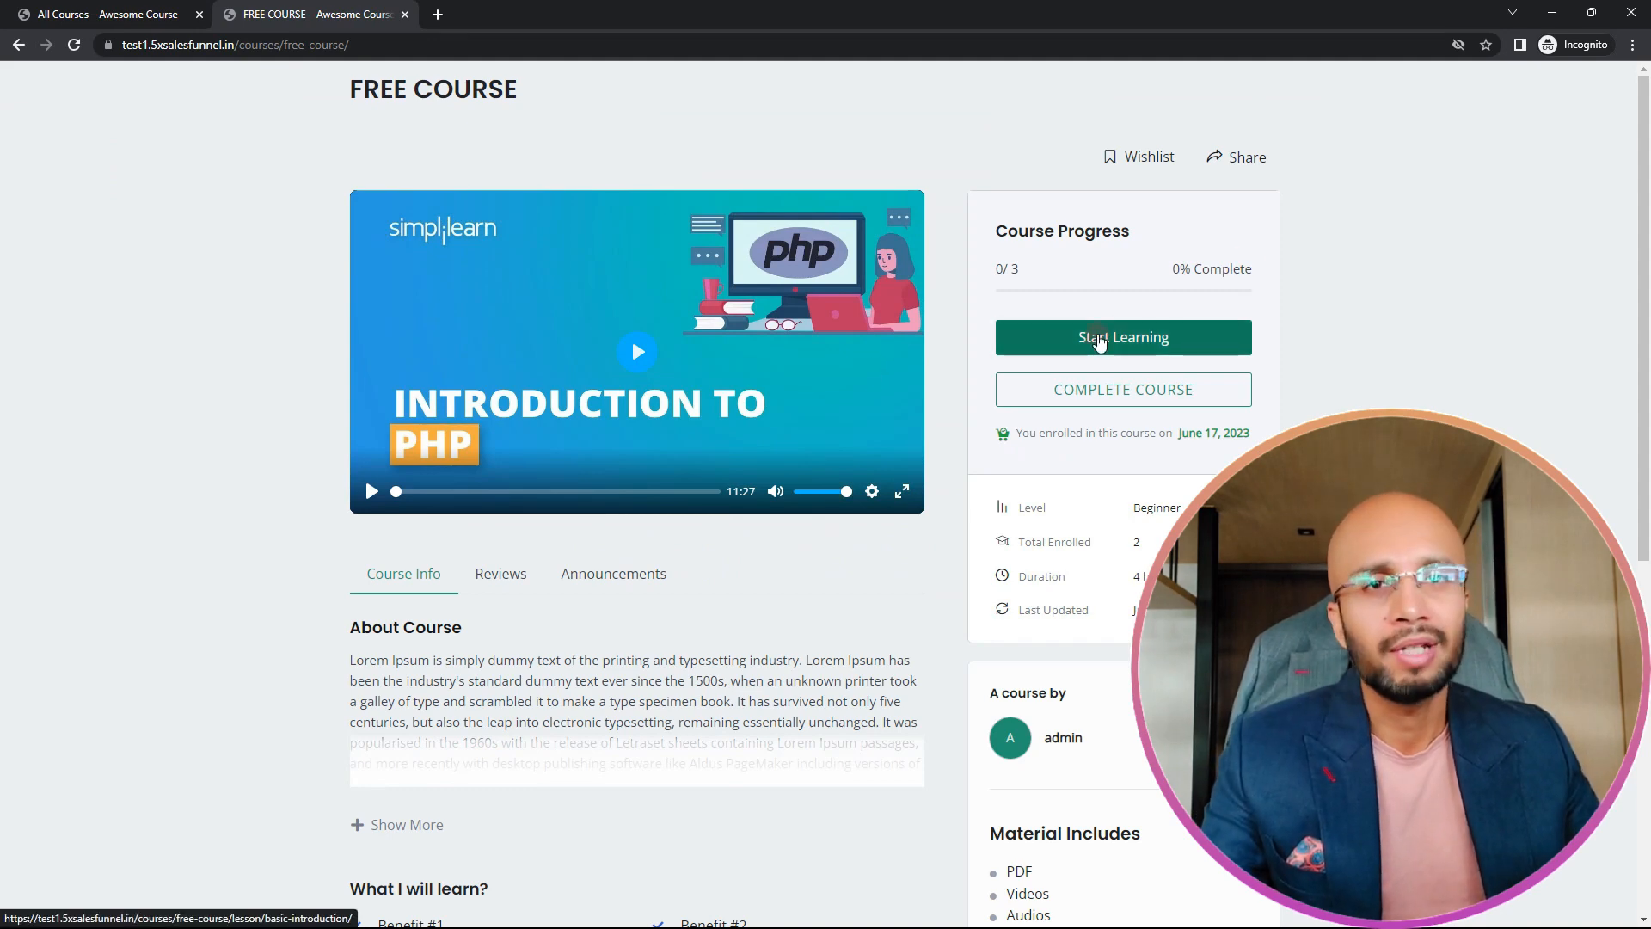
Step: Start learning the enrolled free course from its Basic Introduction lesson
click(1135, 346)
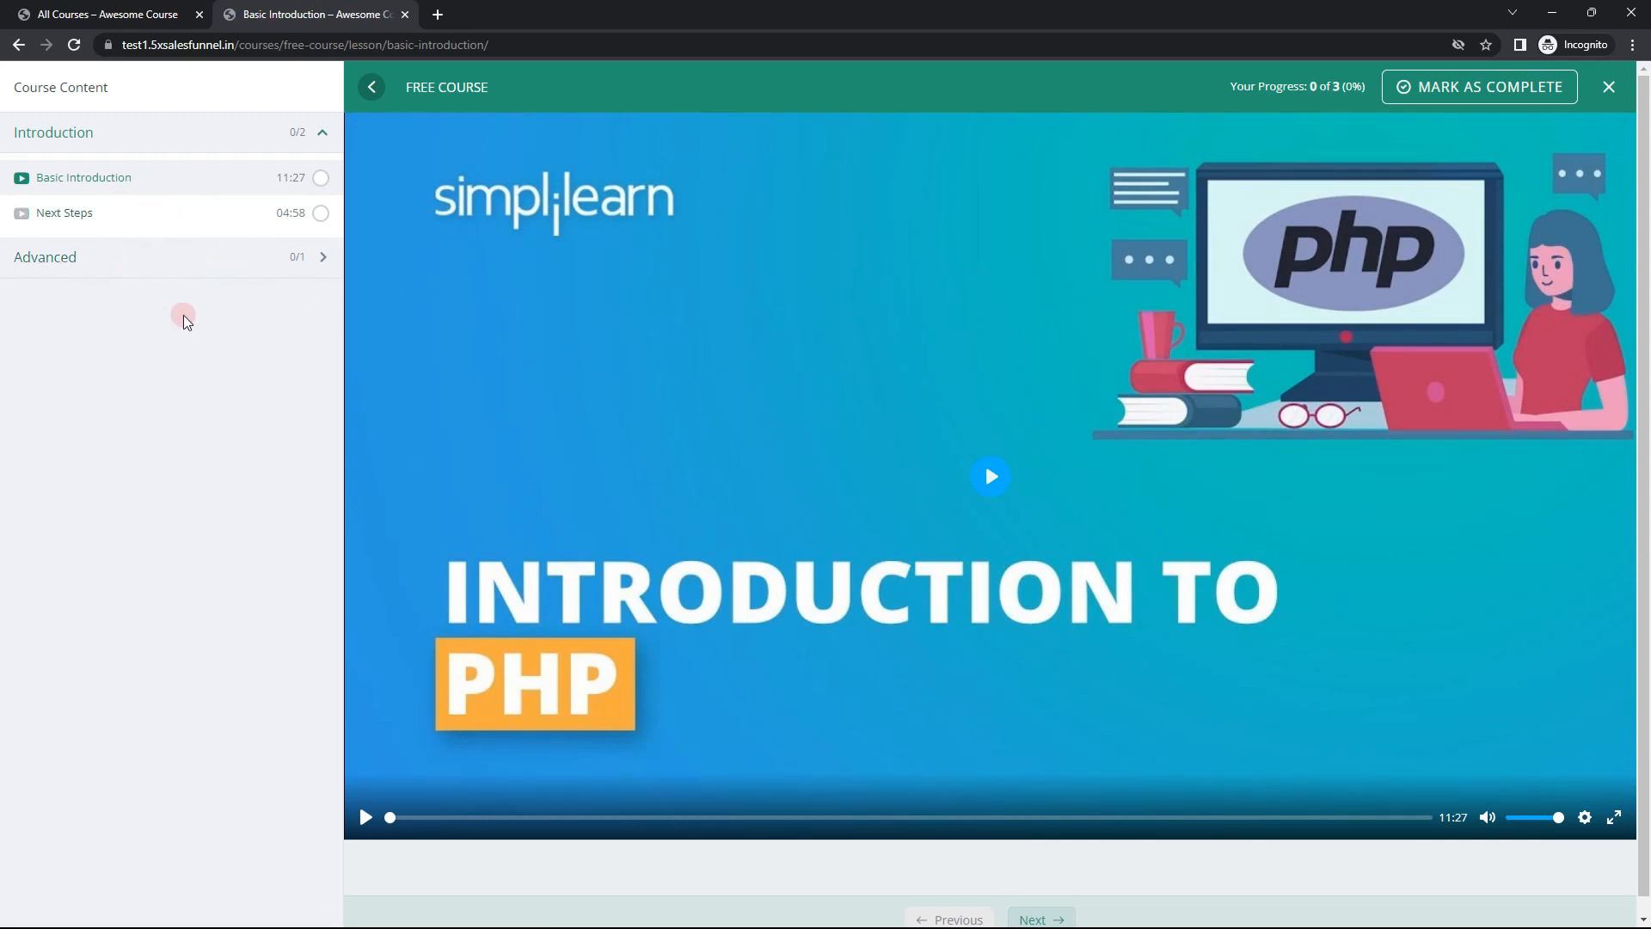
Step: Leave the free course lesson, open First Paid Course from the All Courses page in a new tab and review its page
click(18, 45)
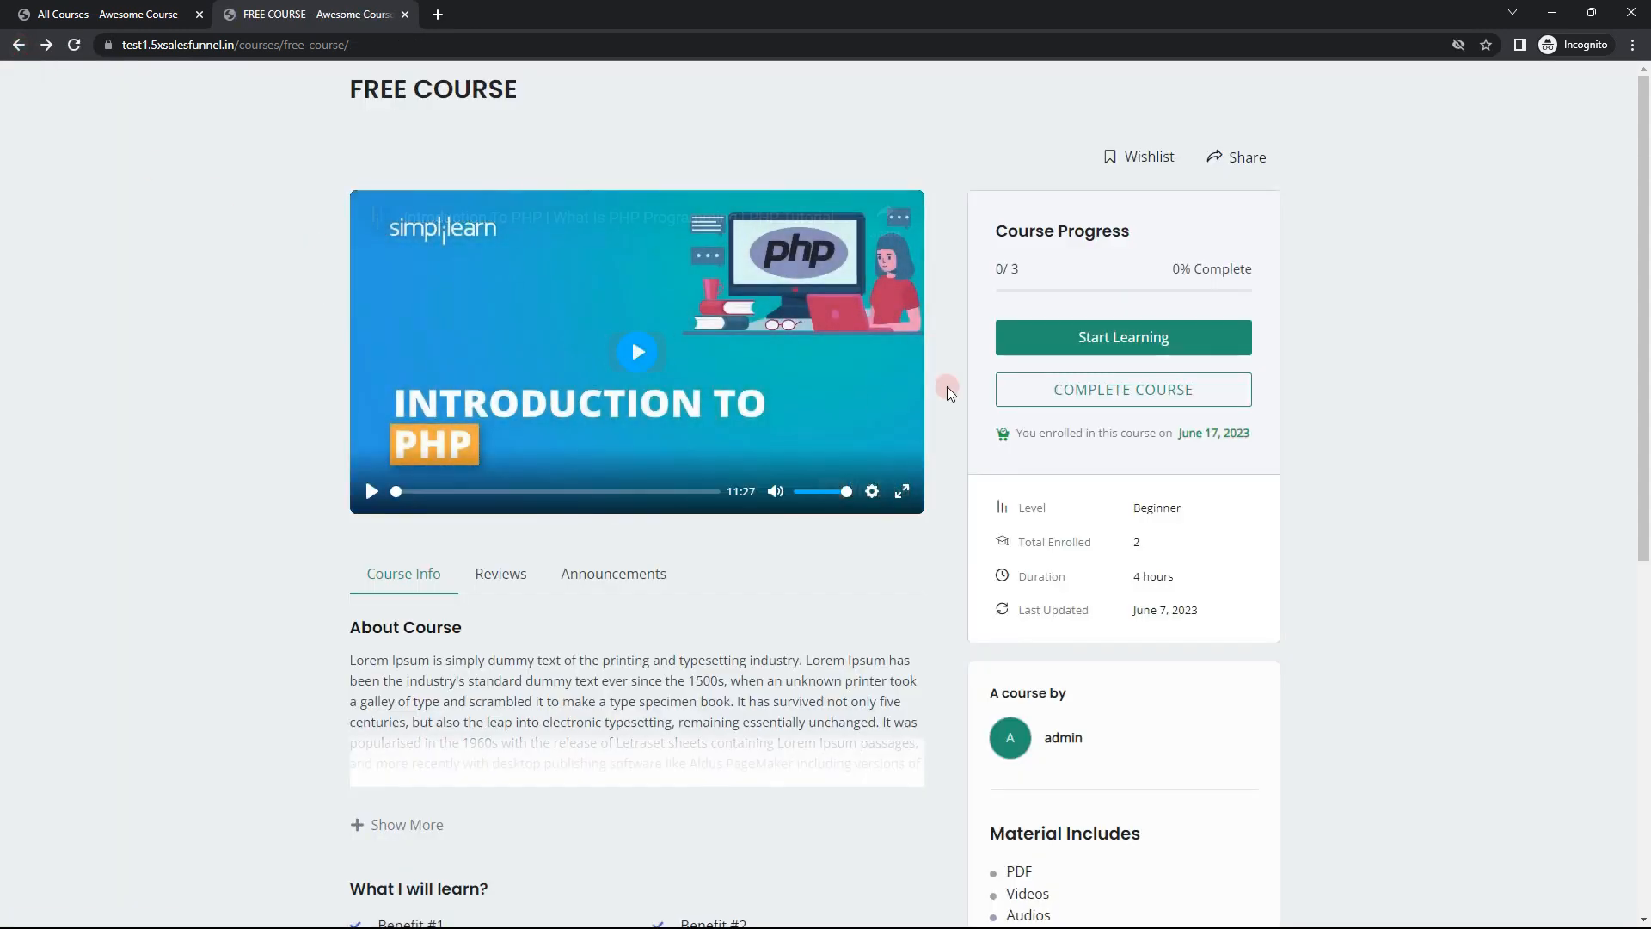
click(108, 14)
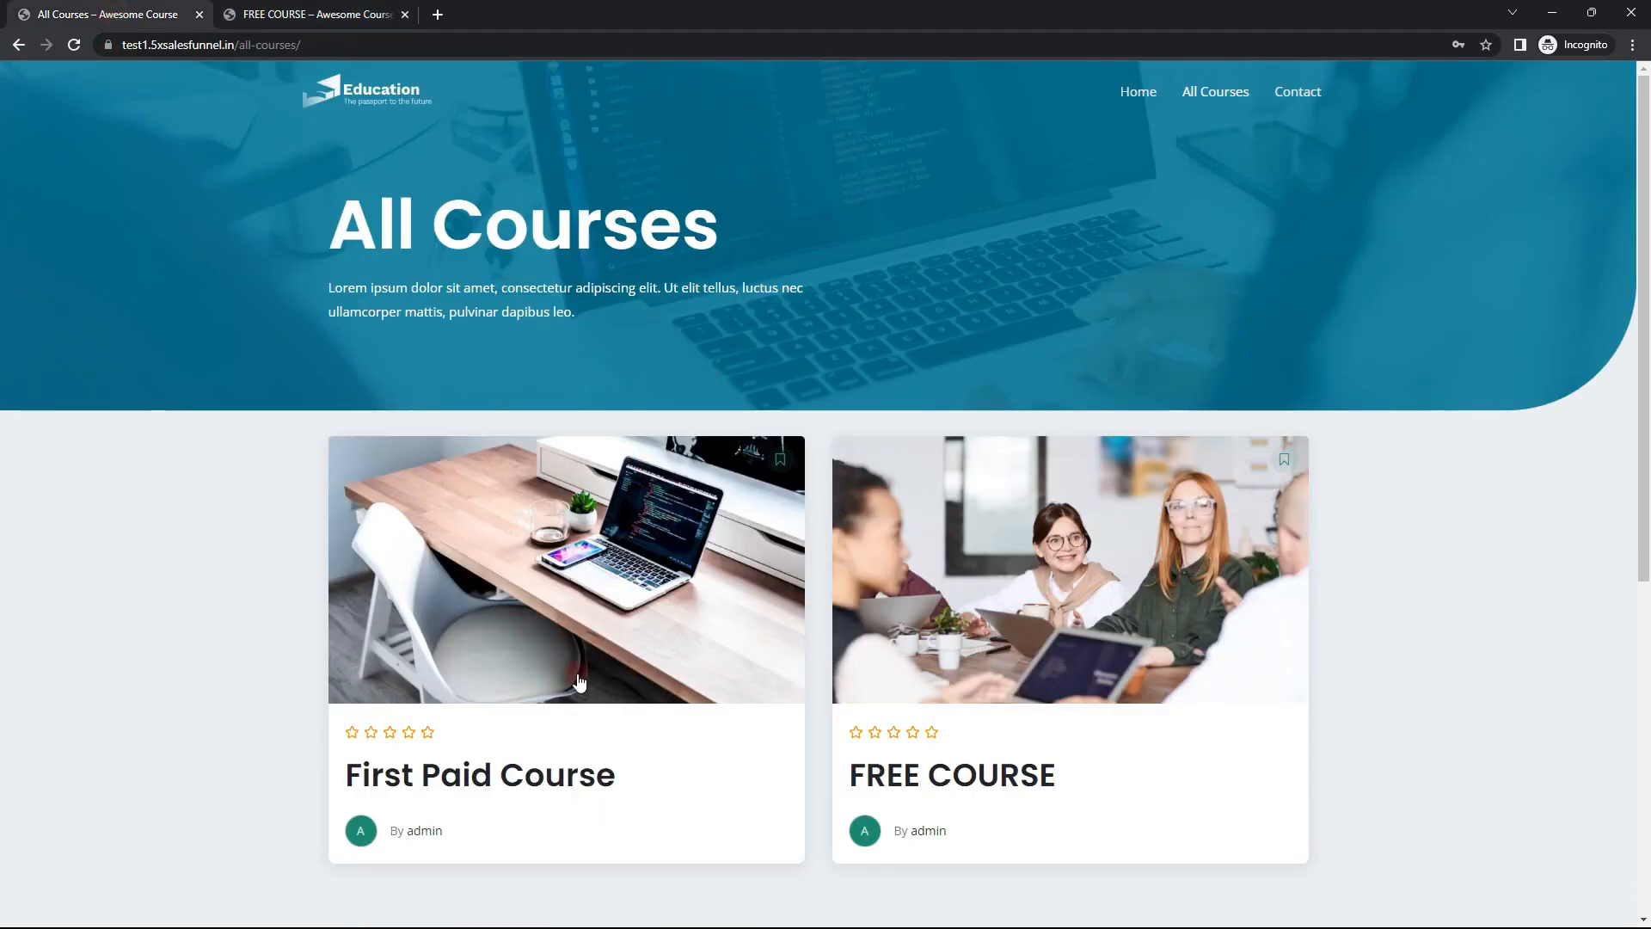
right_click(577, 628)
click(658, 358)
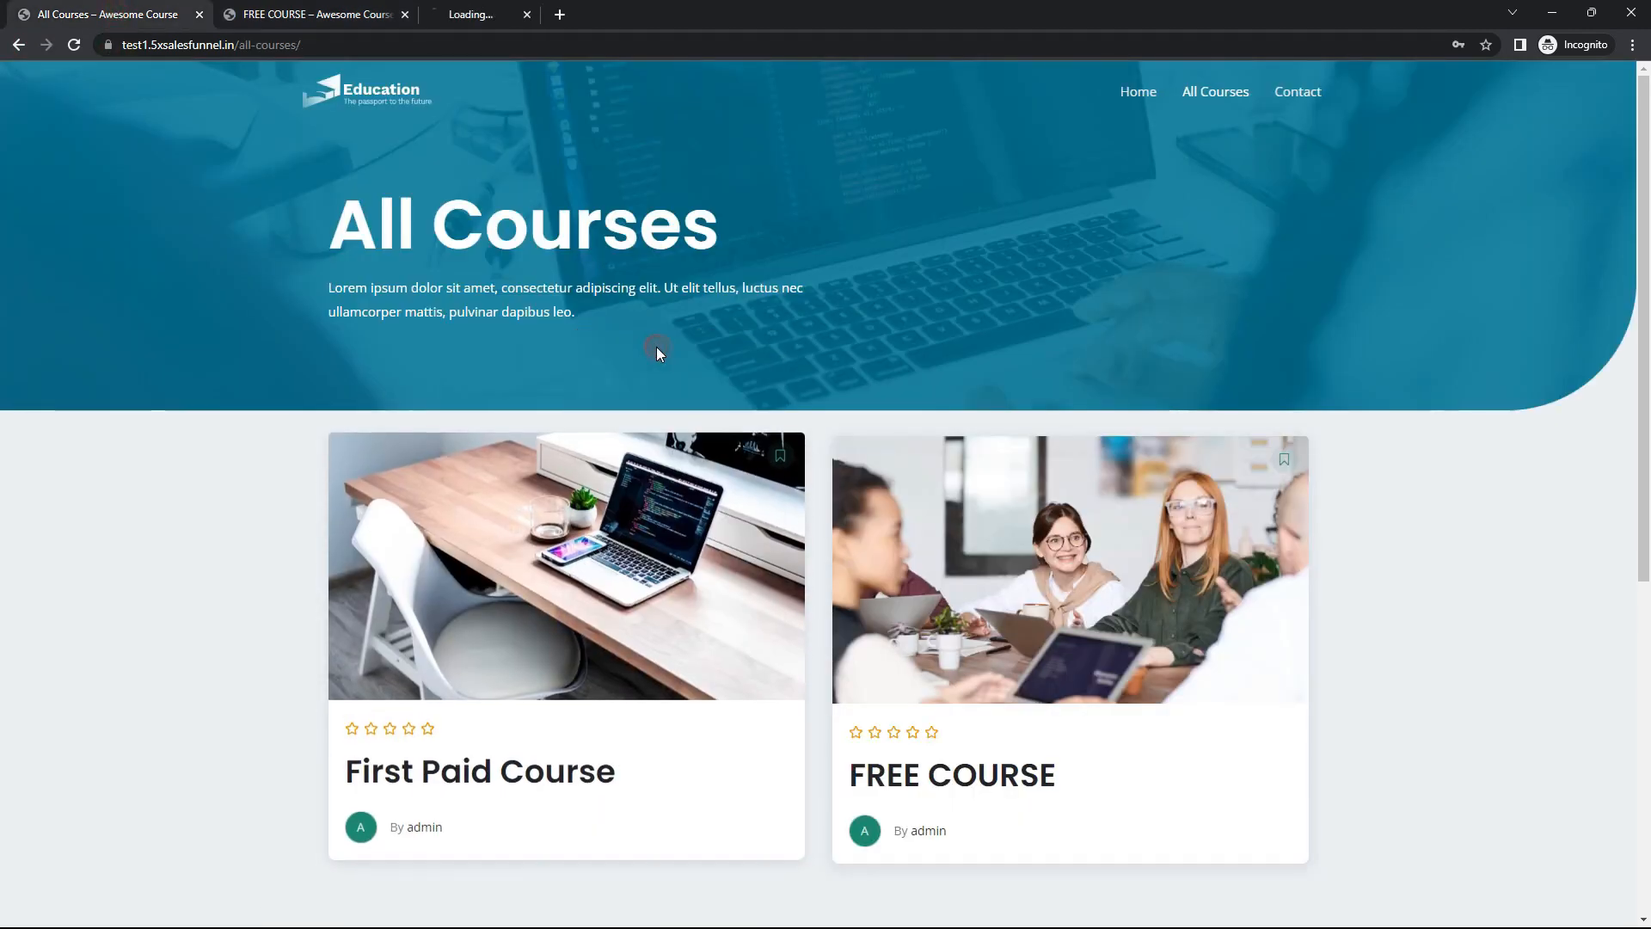
click(532, 10)
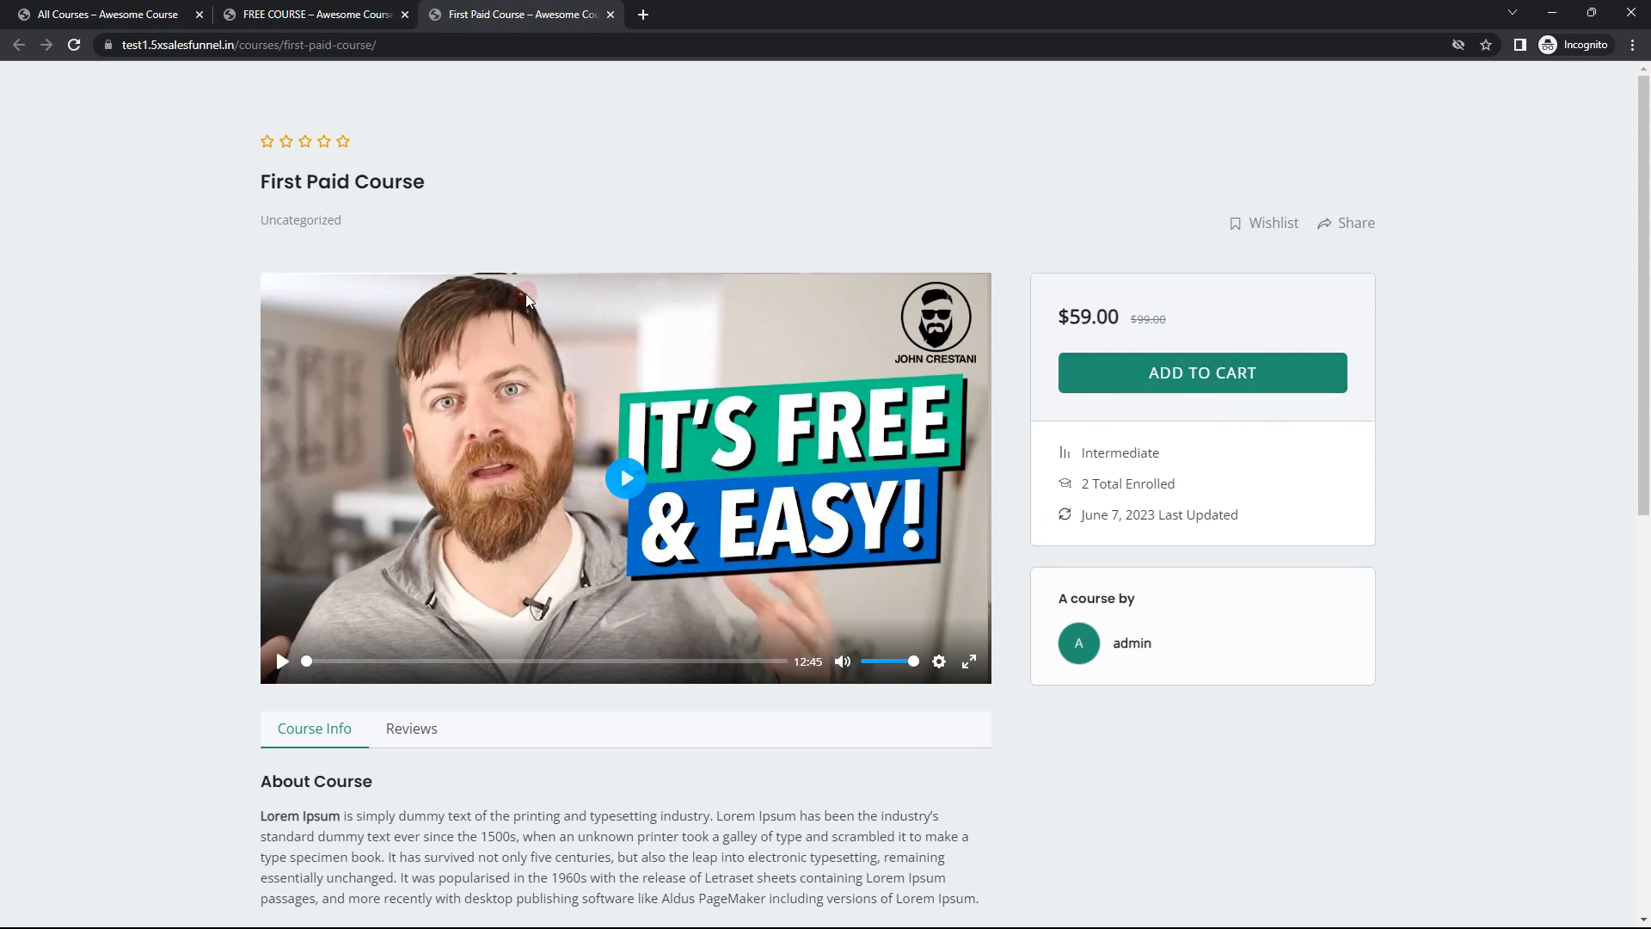
scroll(443, 680, down, 2)
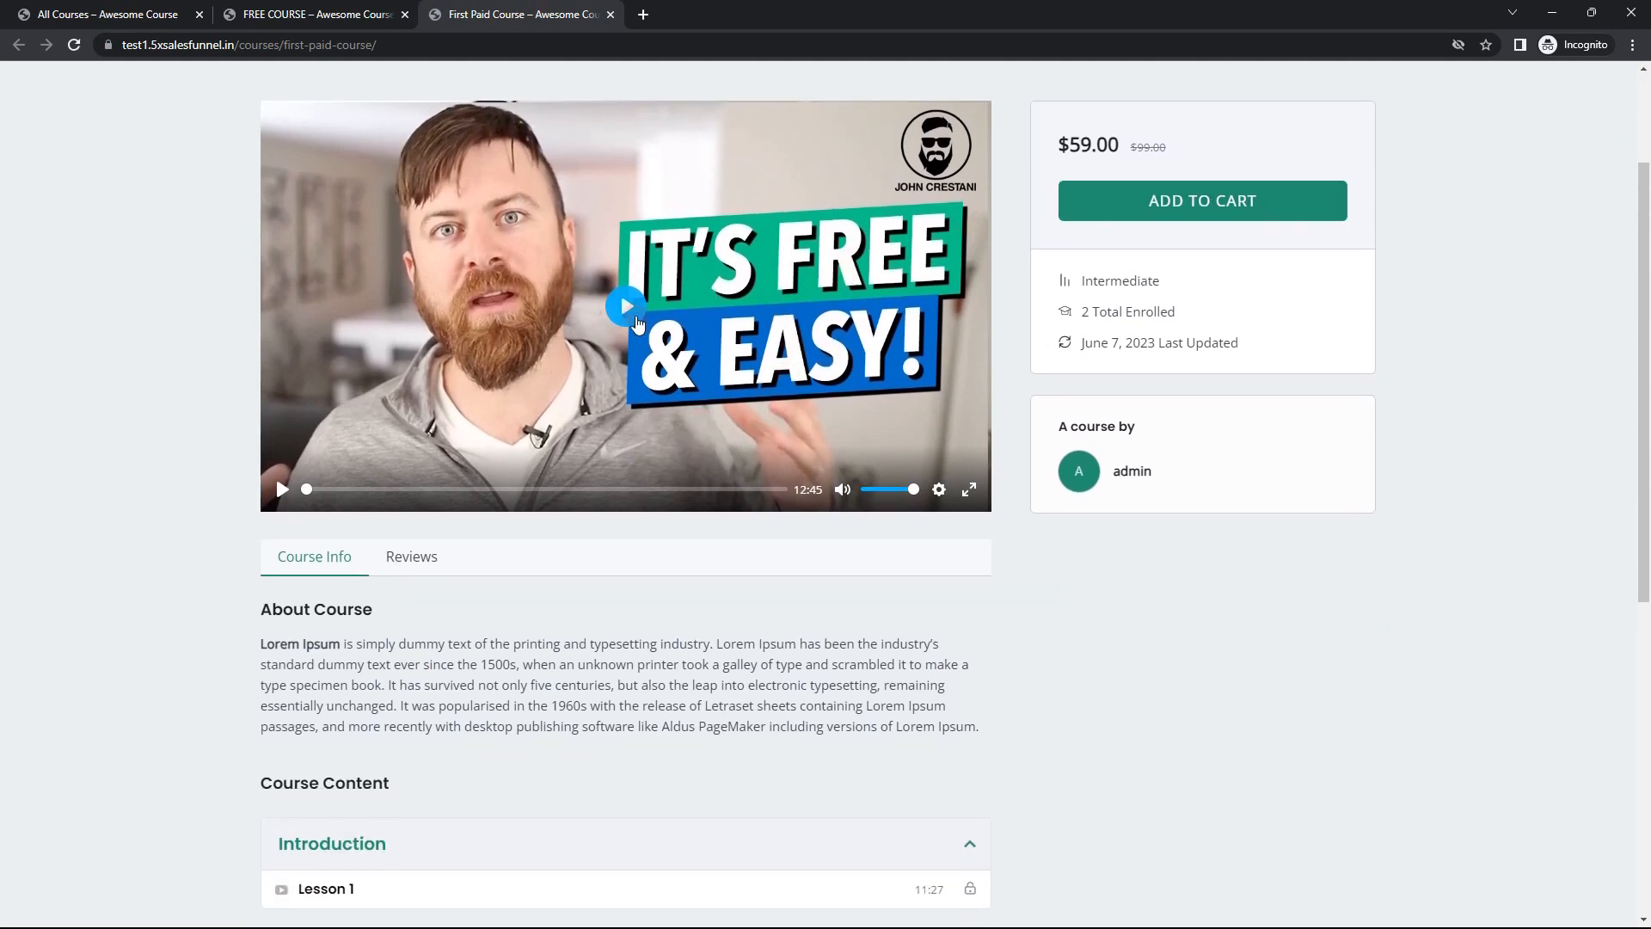
scroll(538, 541, down, 3)
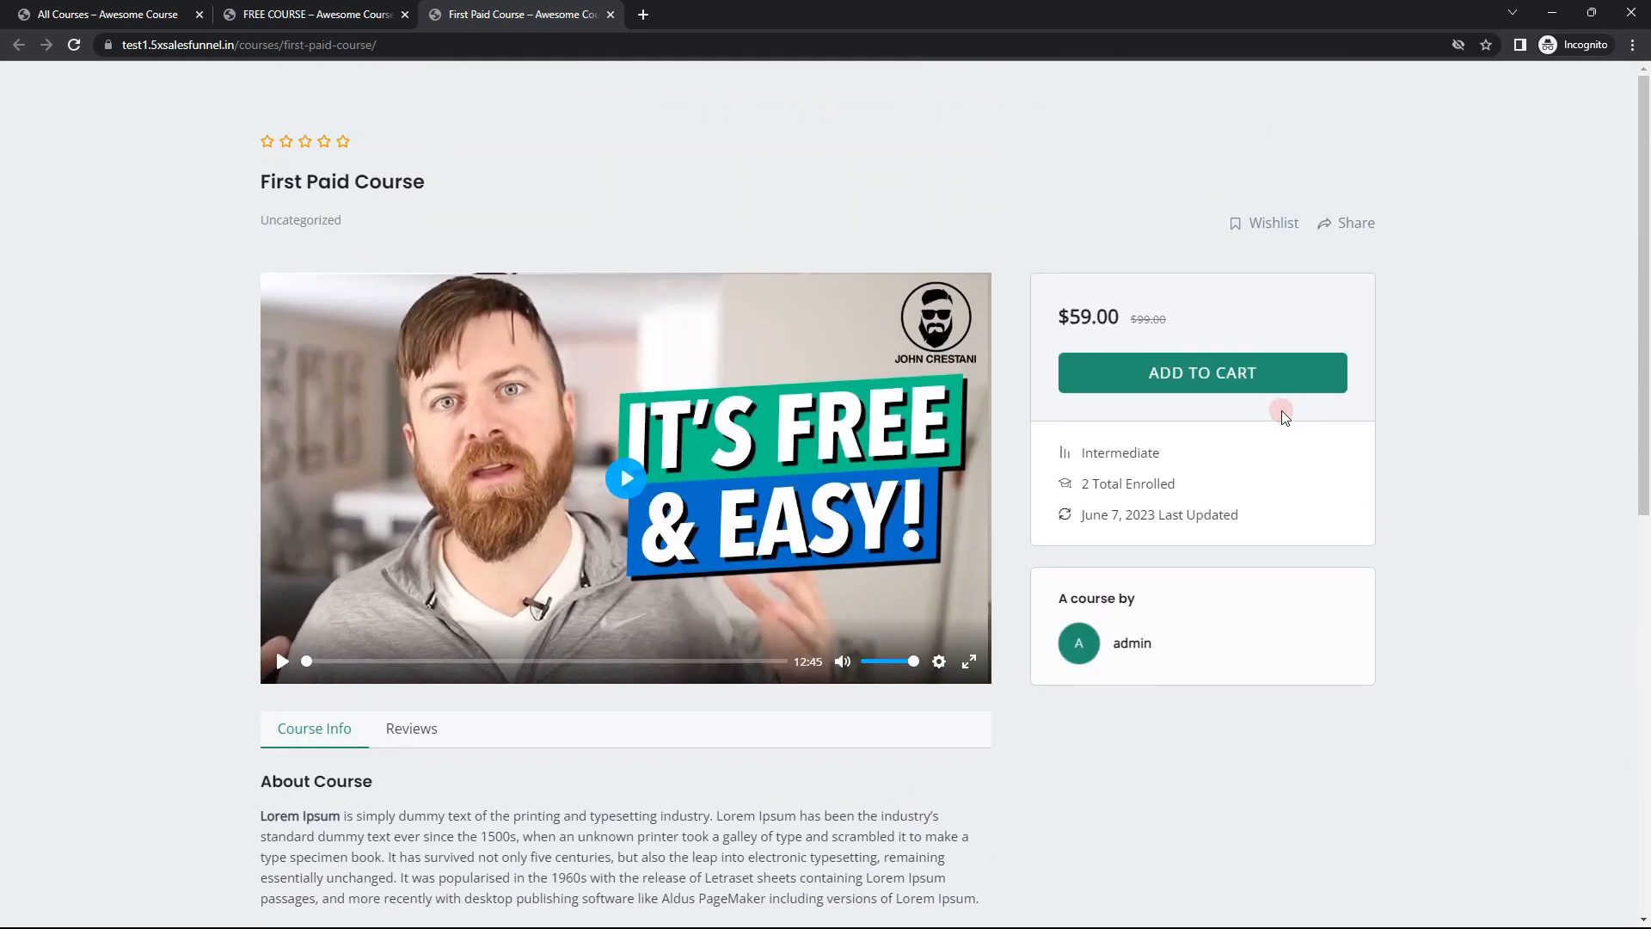
Step: Add First Paid Course to the cart, proceed to checkout and review the billing form
click(1187, 376)
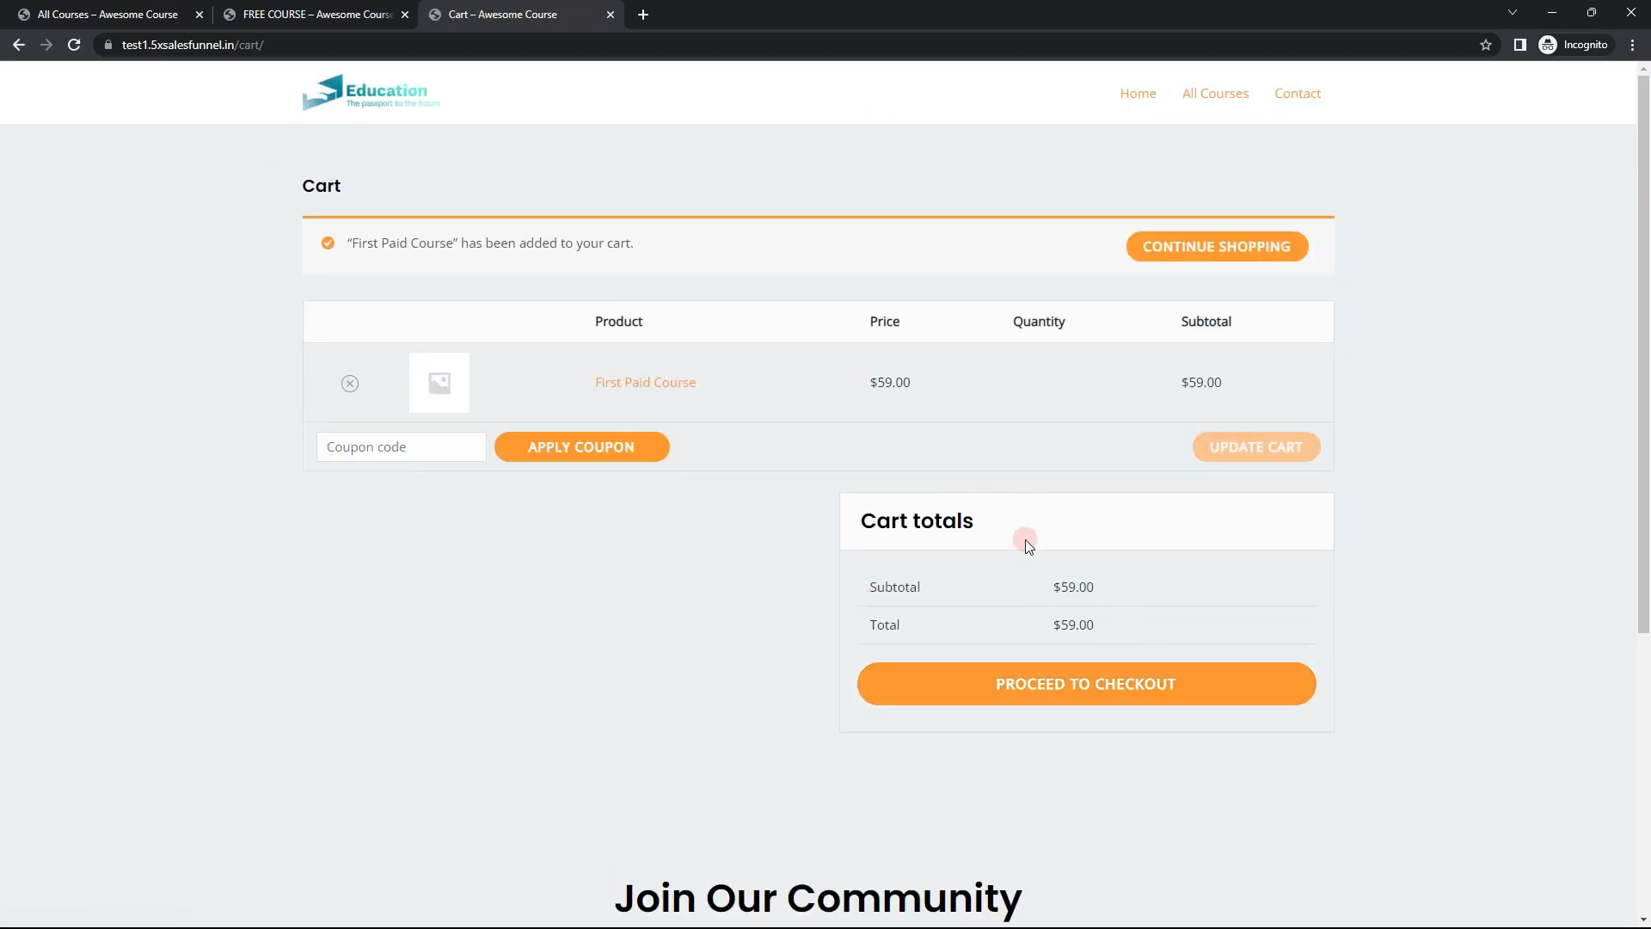
click(1111, 692)
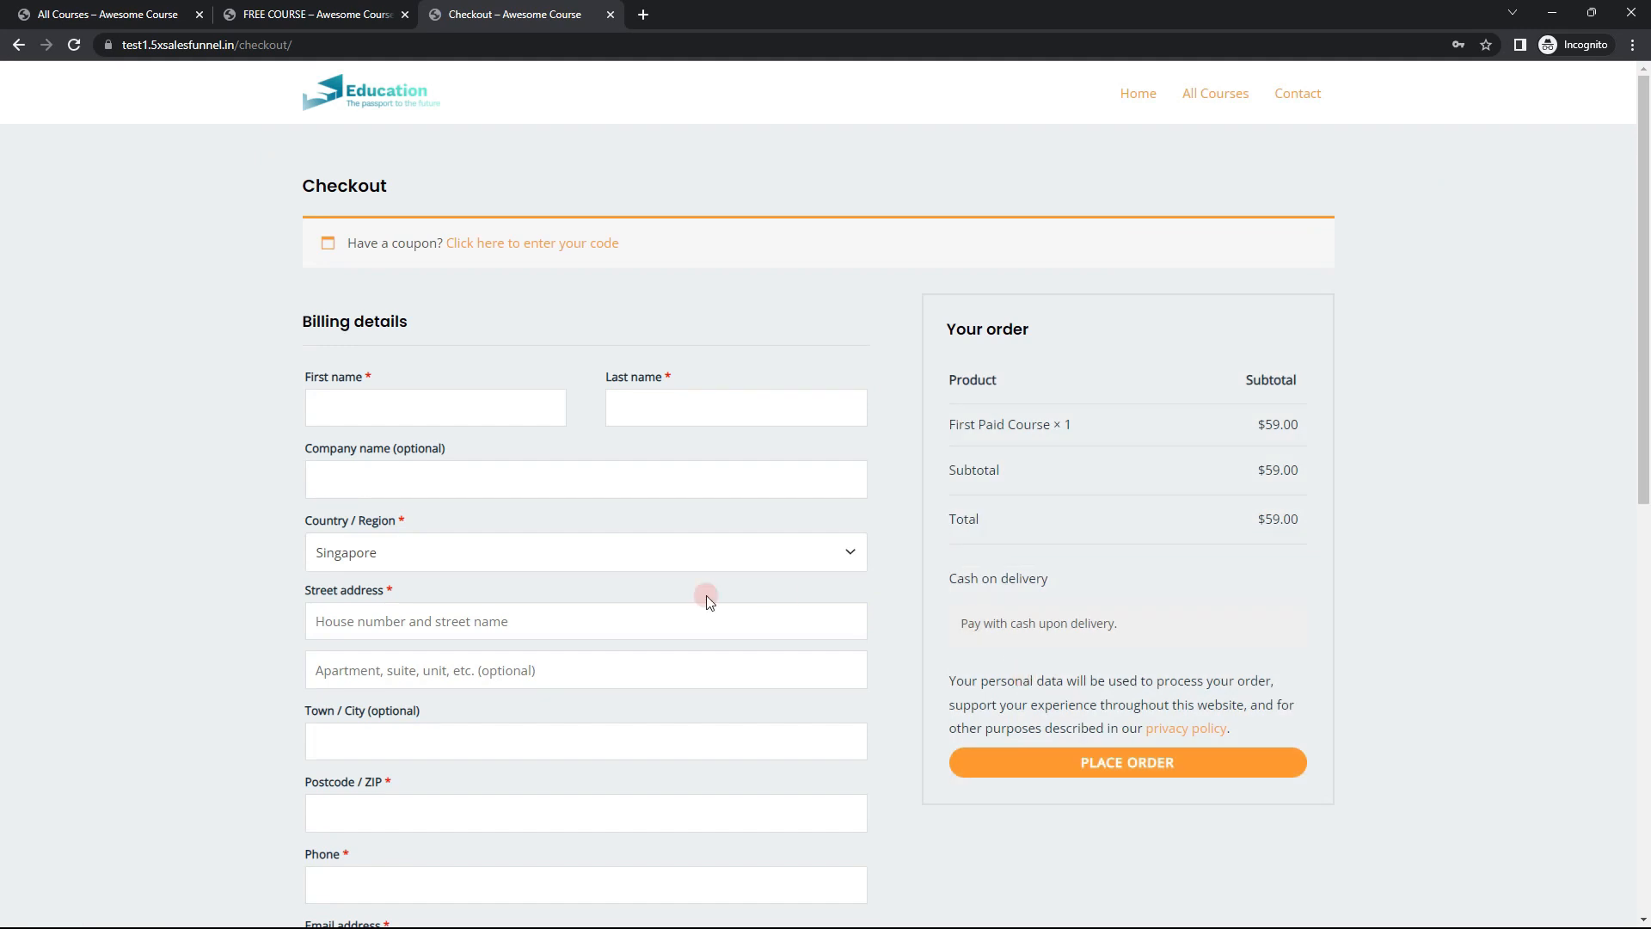
scroll(646, 600, down, 1)
scroll(647, 600, down, 1)
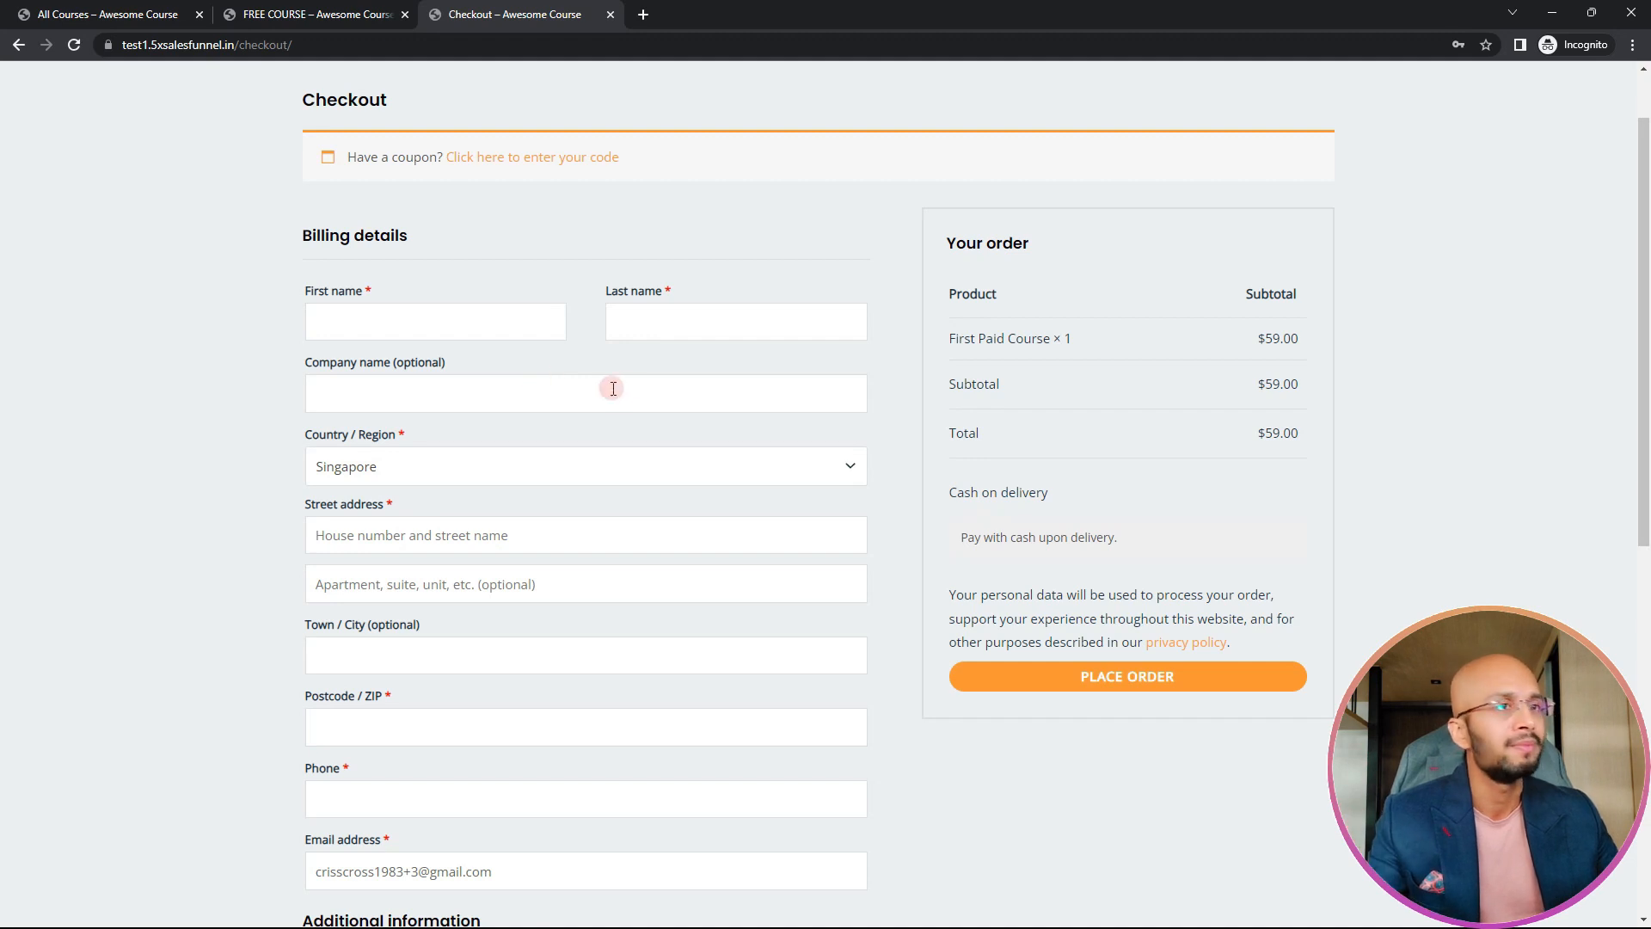
Step: Fill in the billing first name, last name, street address, postcode and phone number, and place the cash-on-delivery order
click(376, 316)
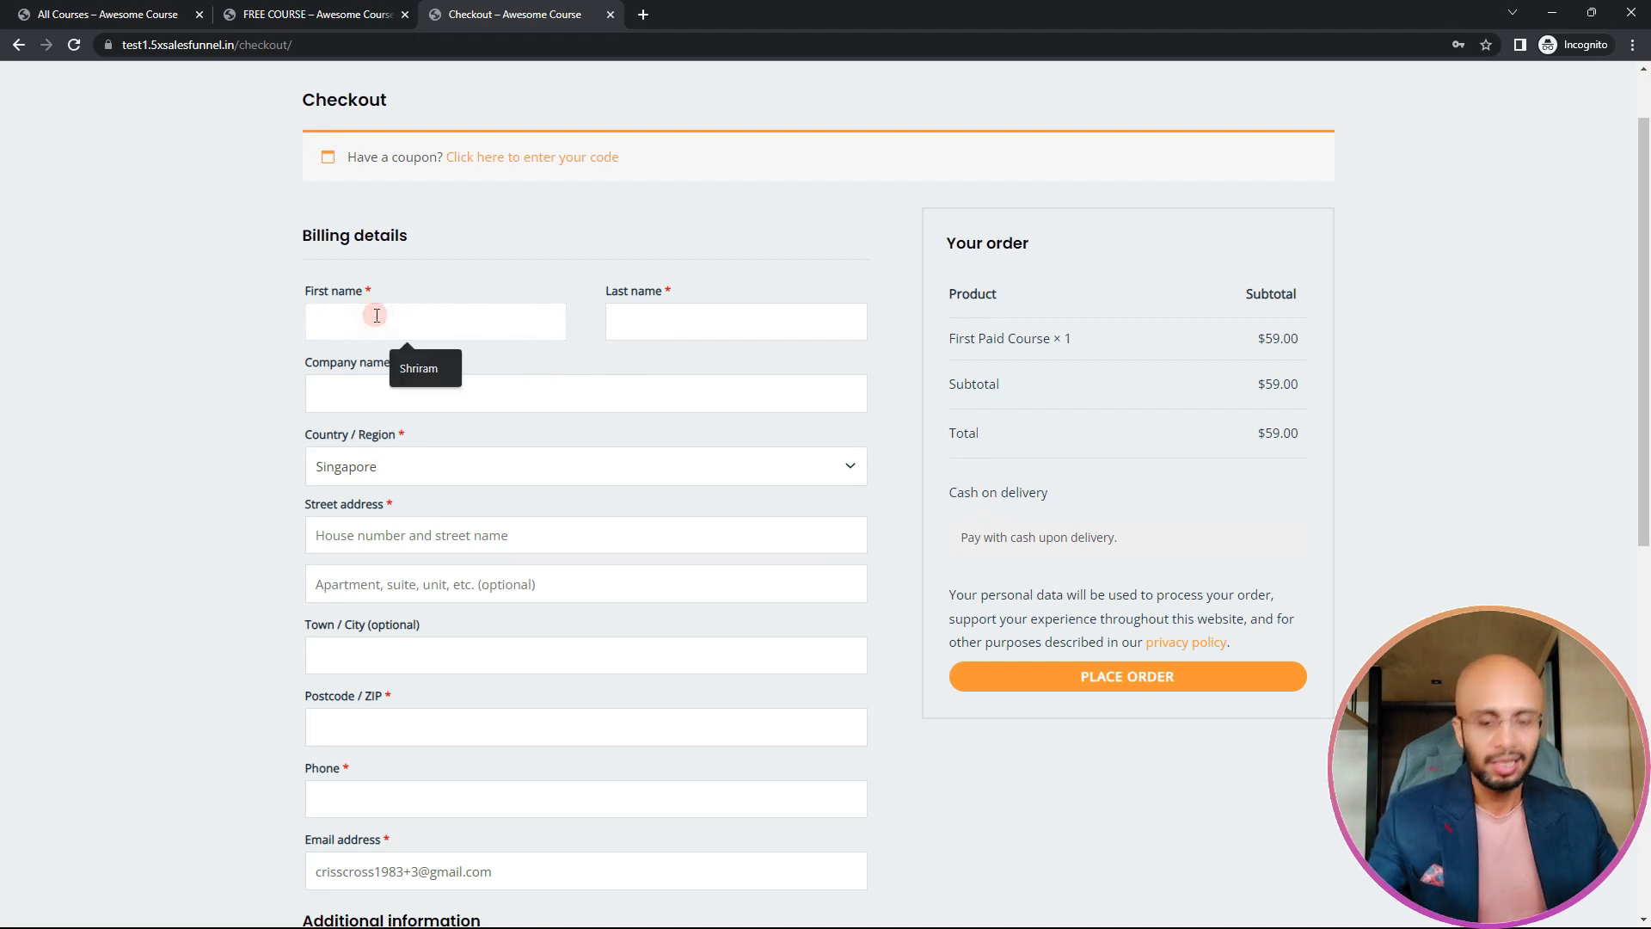
text(CC)
key(Tab)
text(Iy)
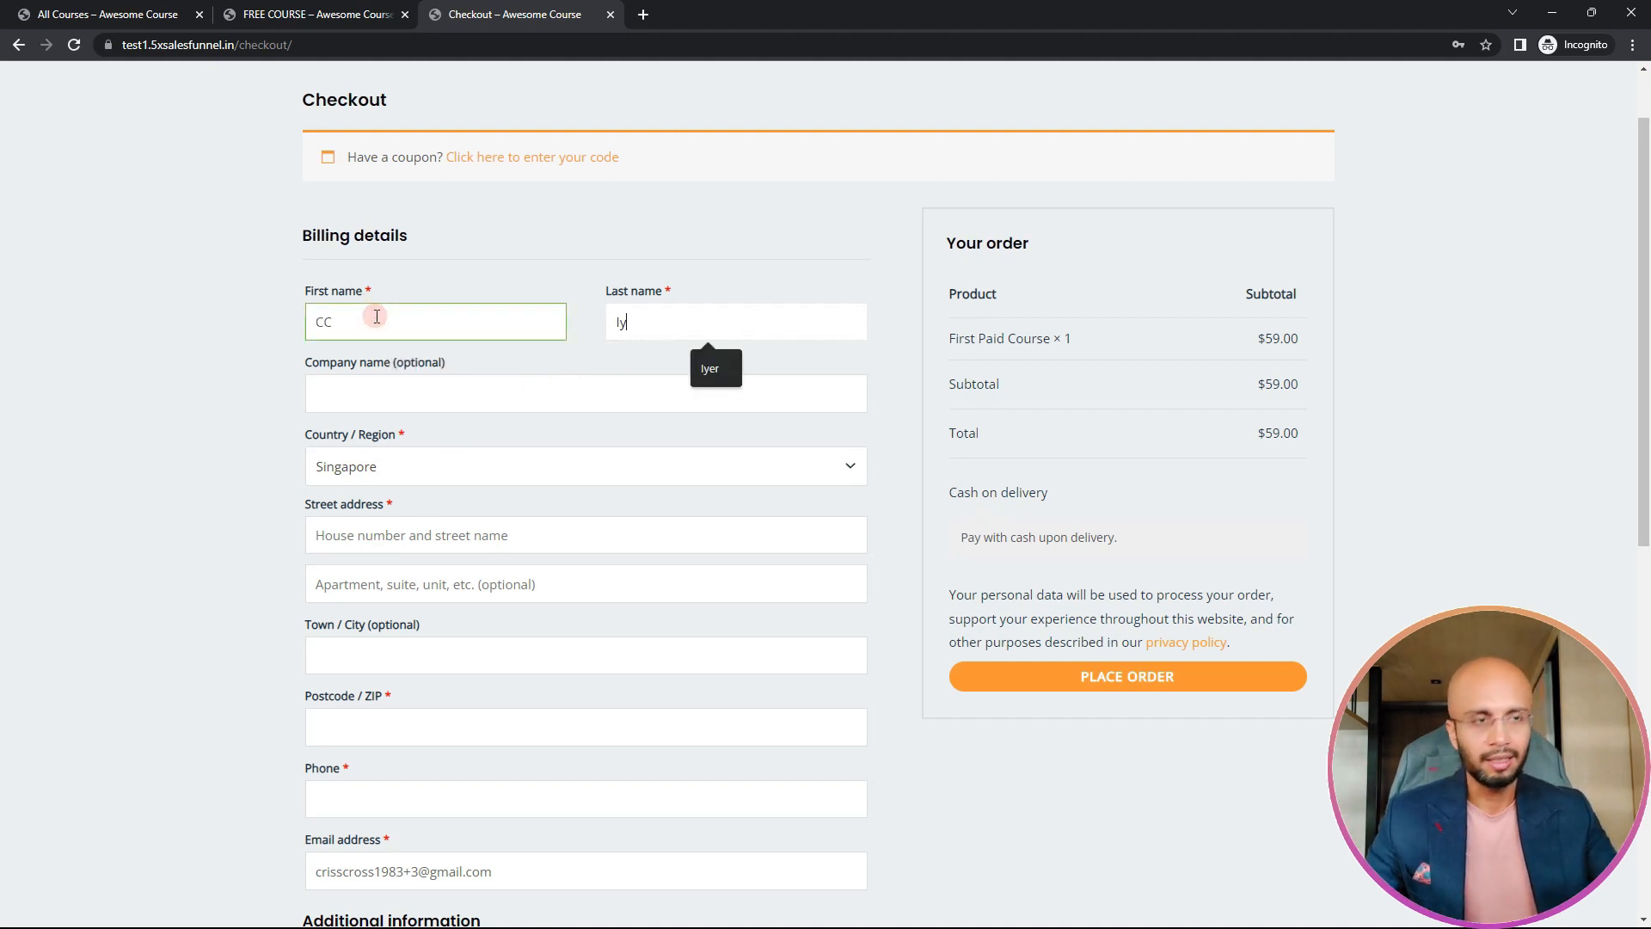
key(Tab)
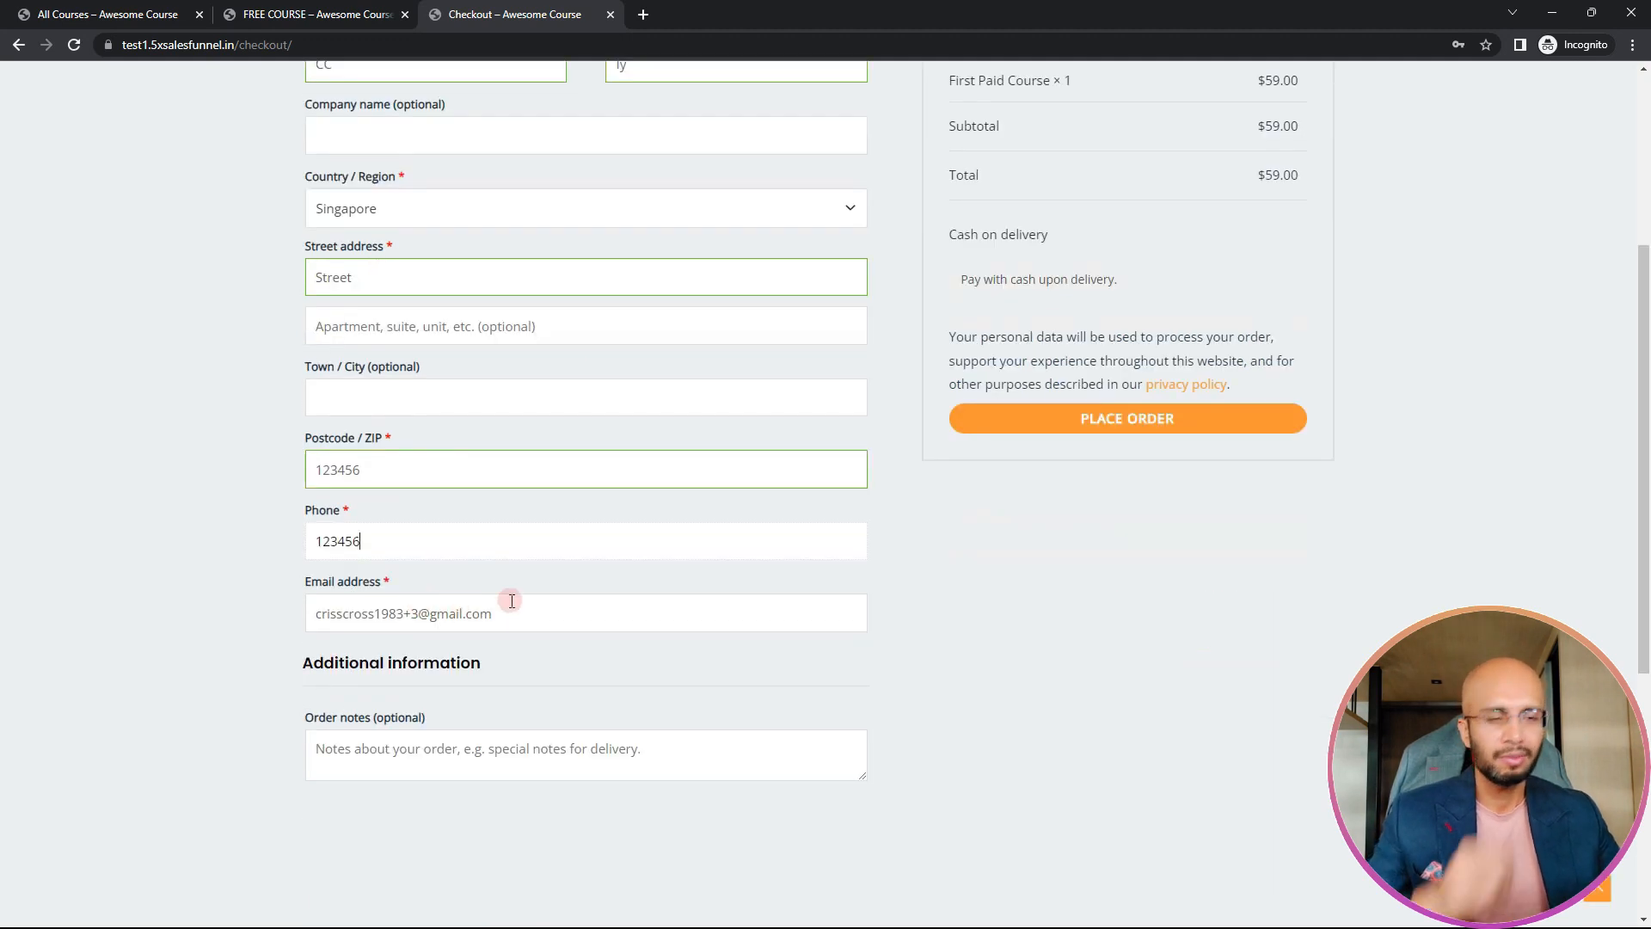
scroll(964, 566, up, 3)
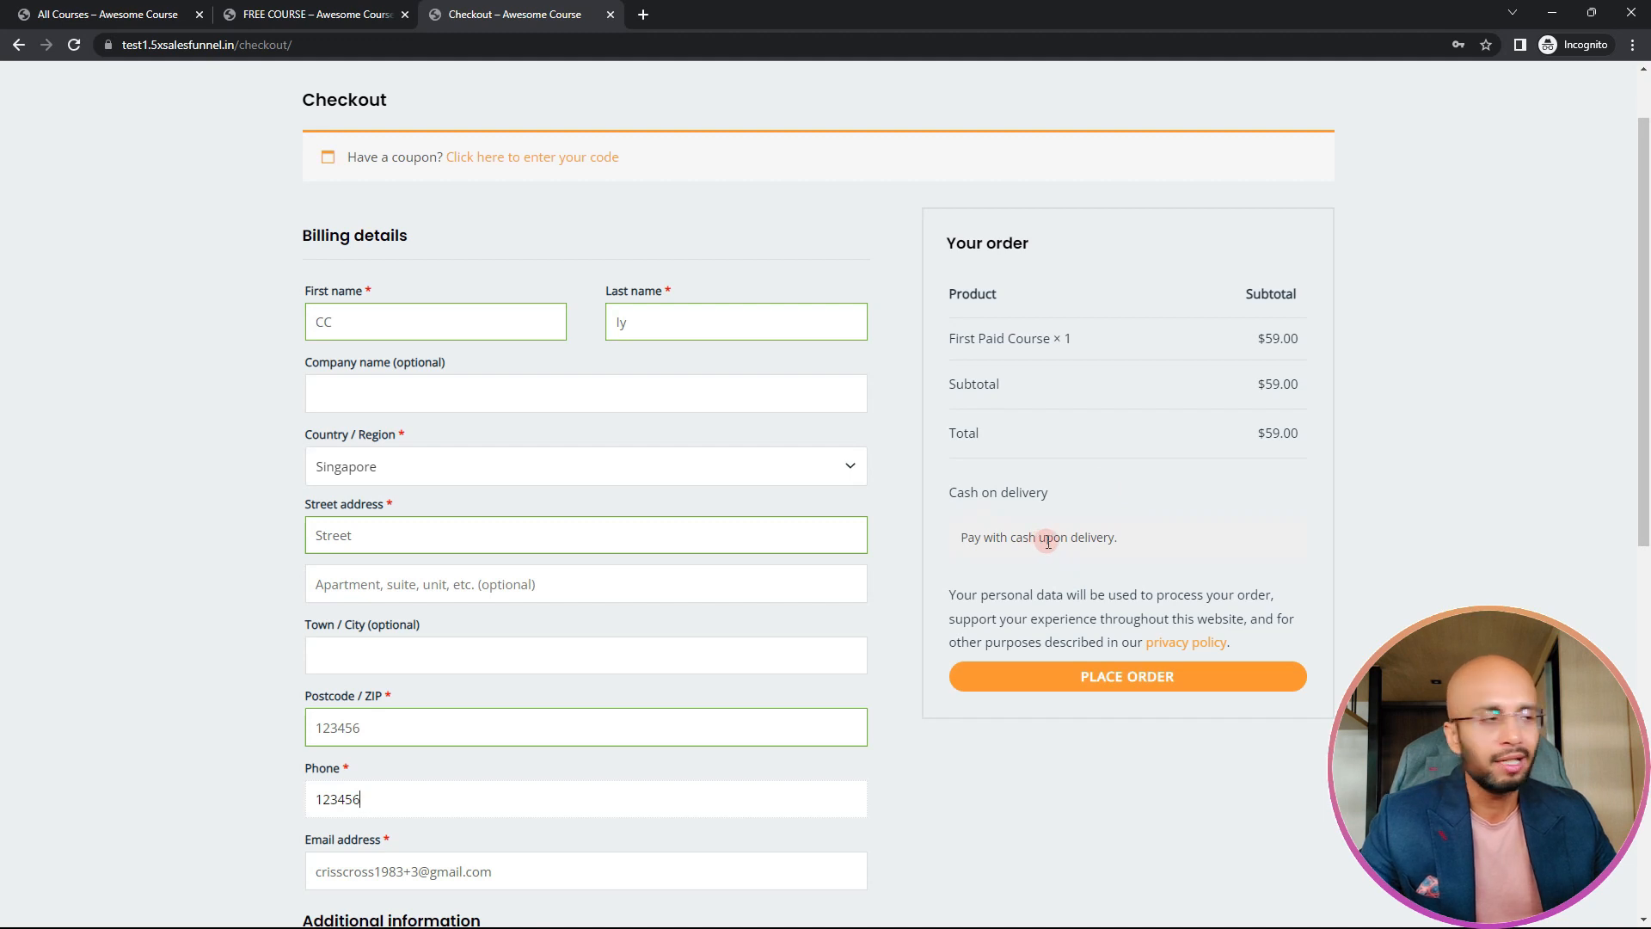
click(1110, 687)
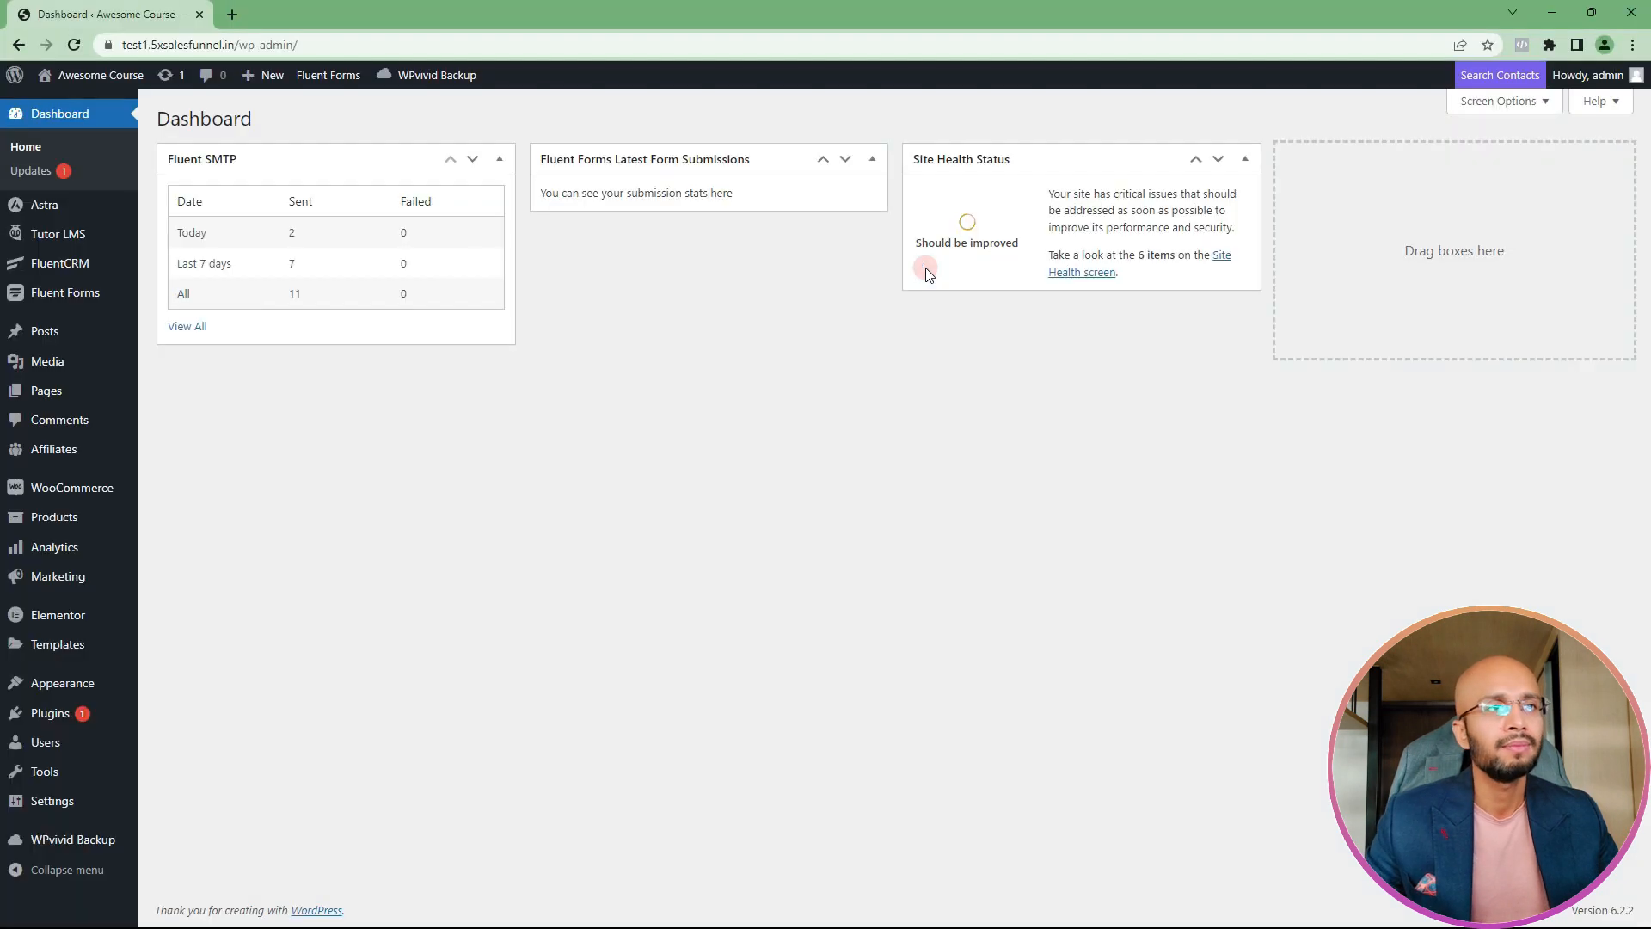
Step: In the WordPress admin, open the WooCommerce orders, preview the newest processing order and mark it as completed
mouse_move(104, 492)
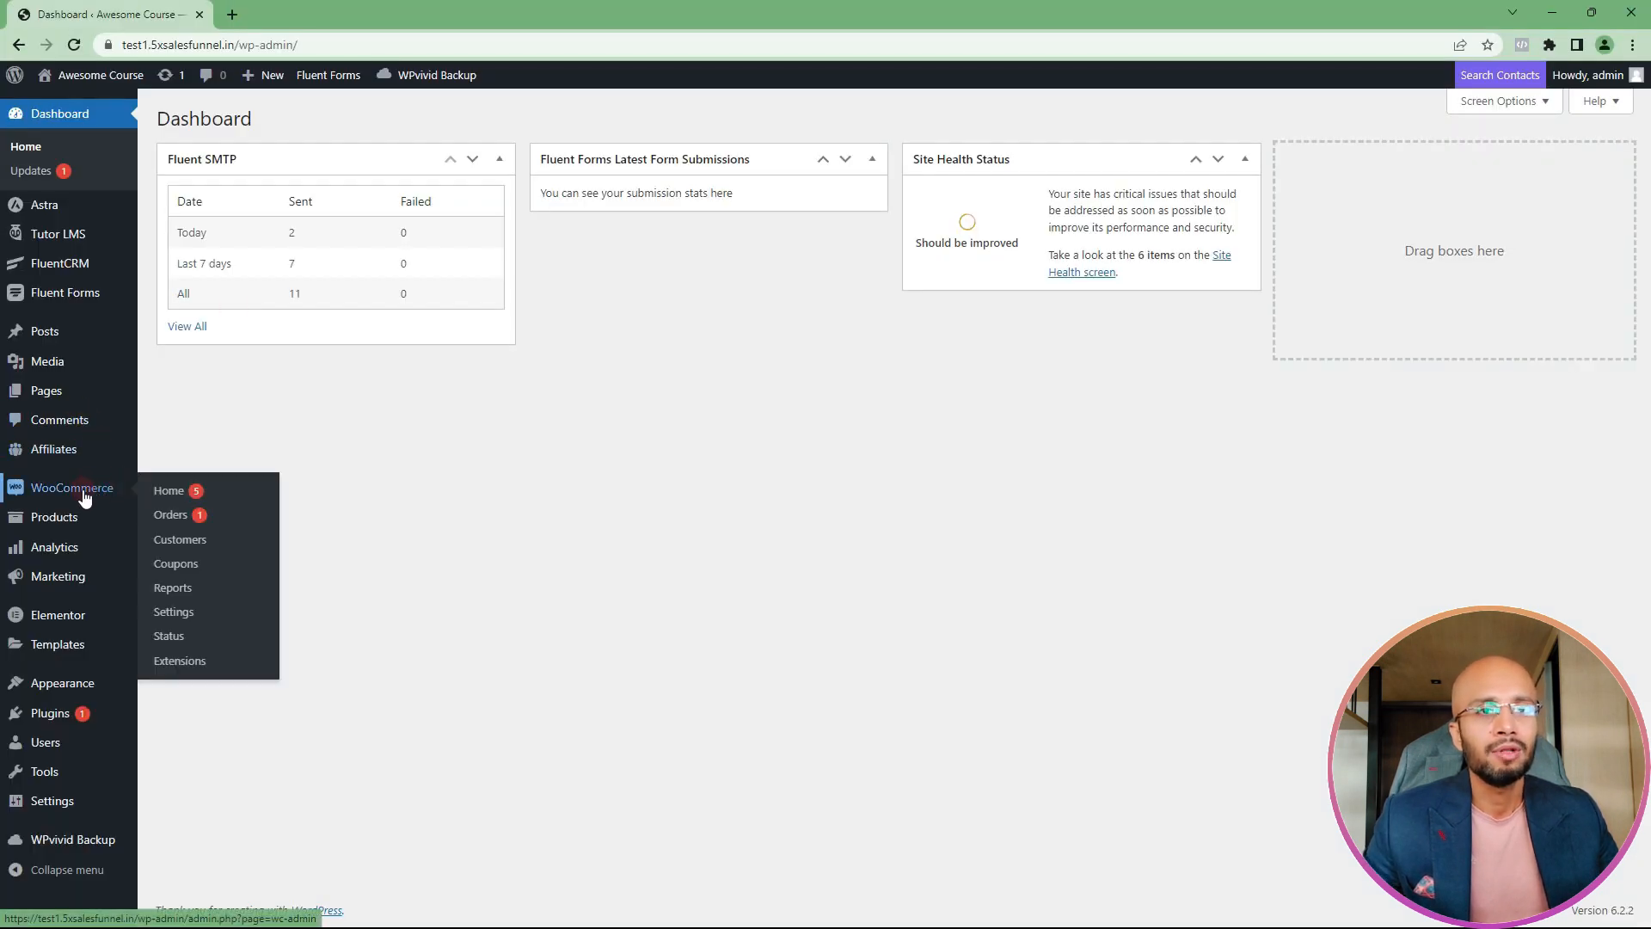
click(171, 518)
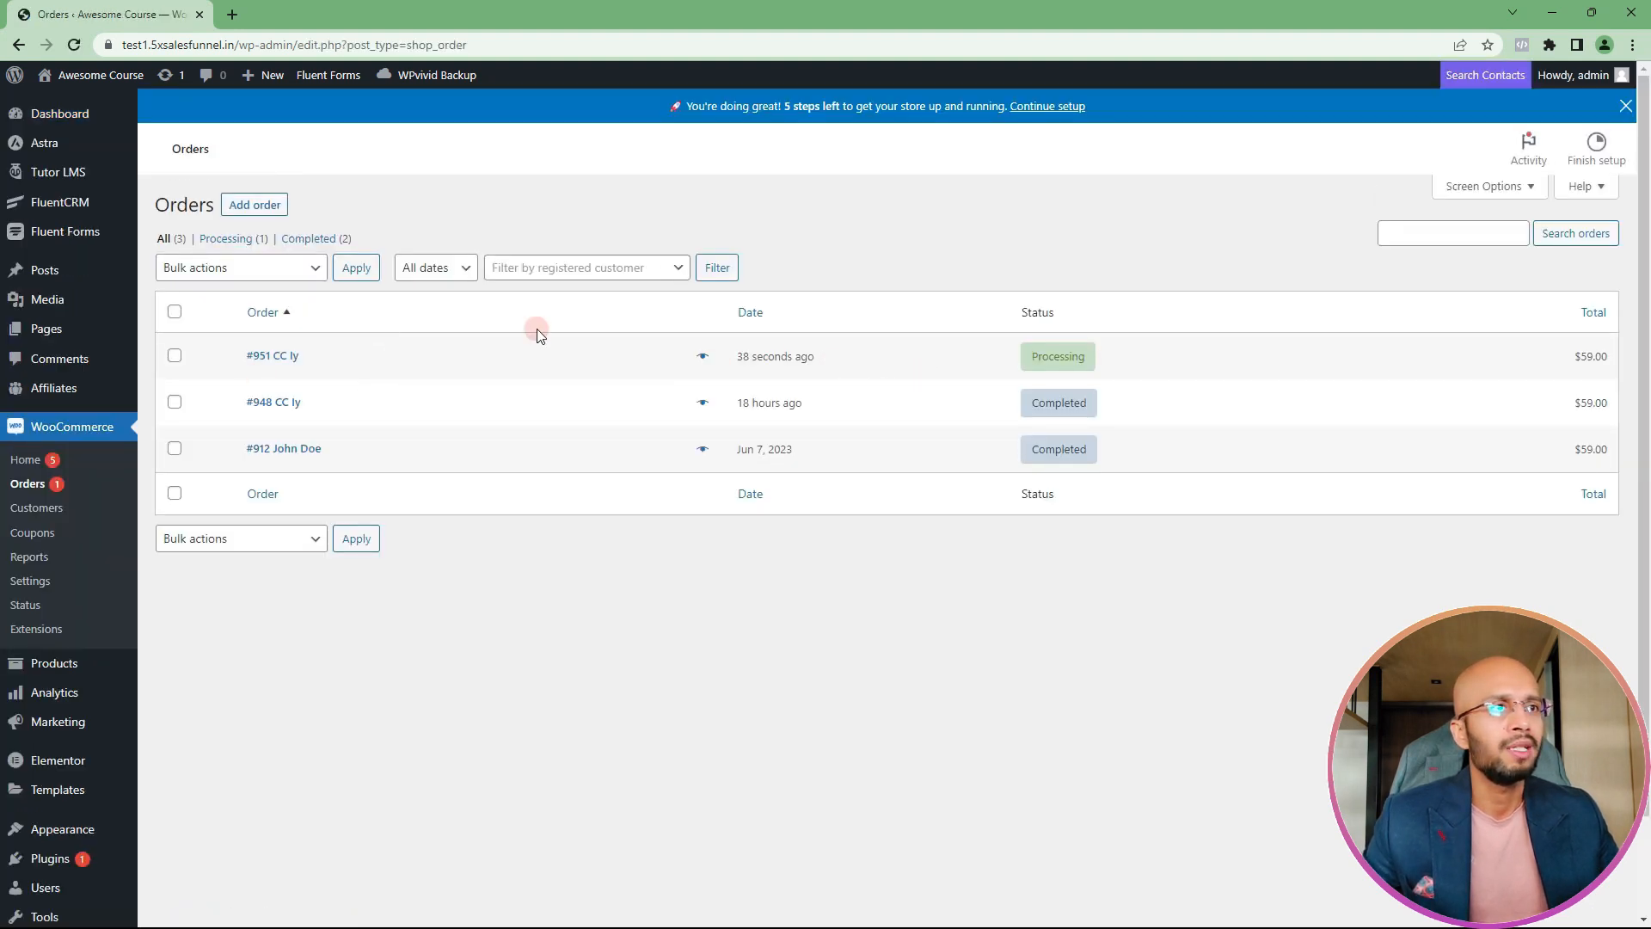
click(703, 356)
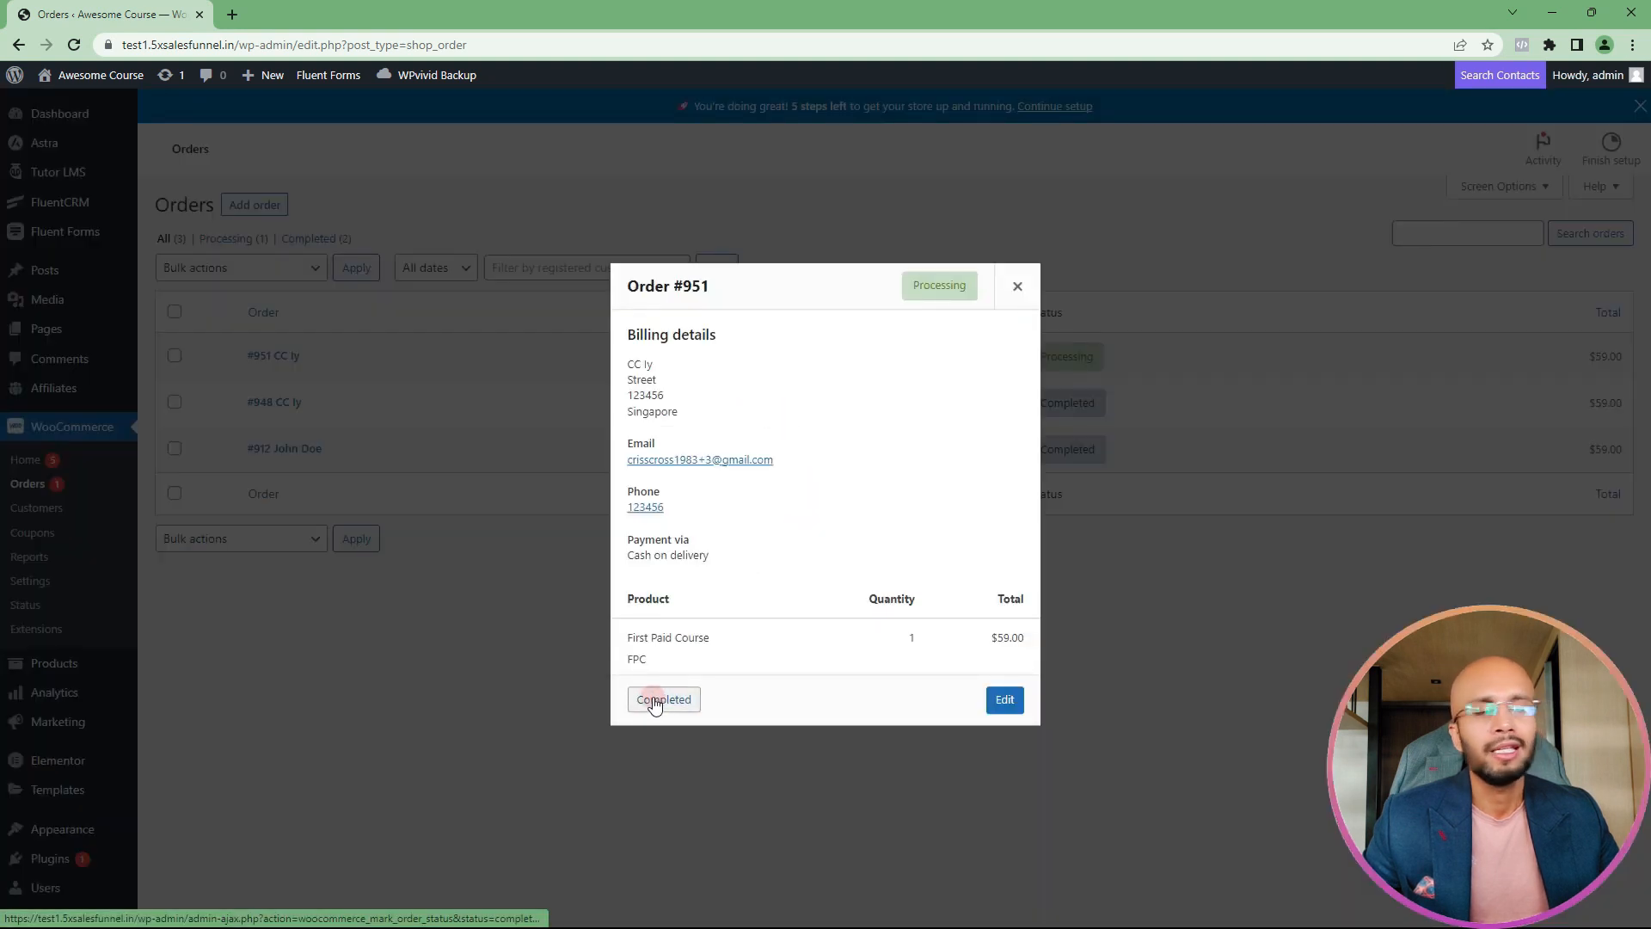
click(696, 697)
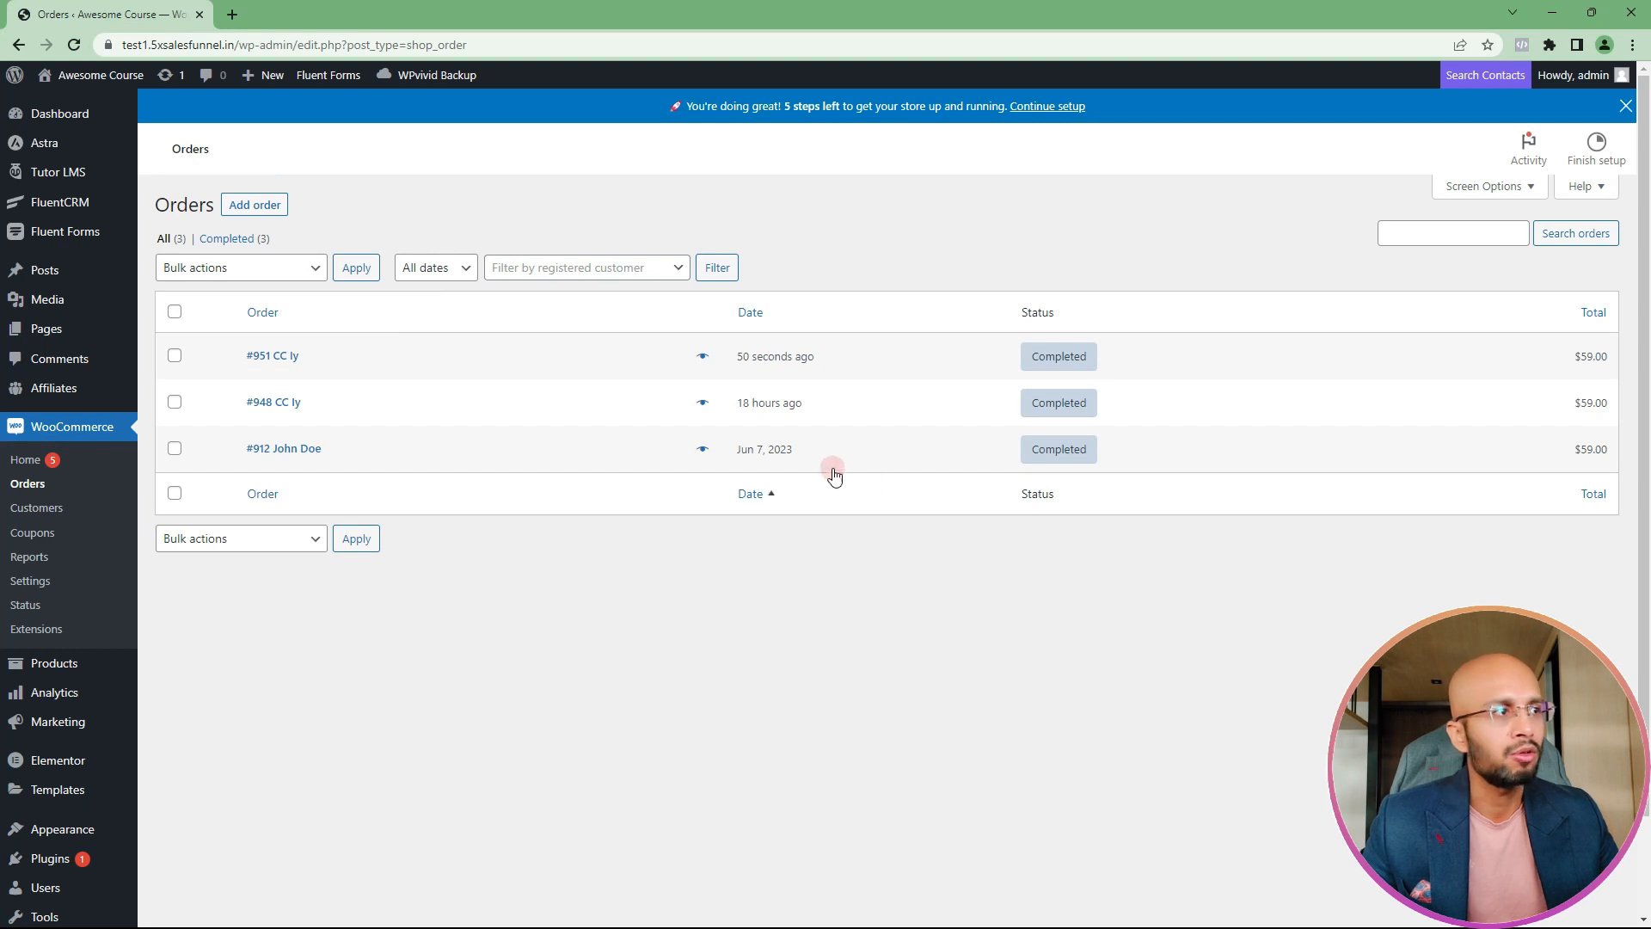
mouse_move(1056, 362)
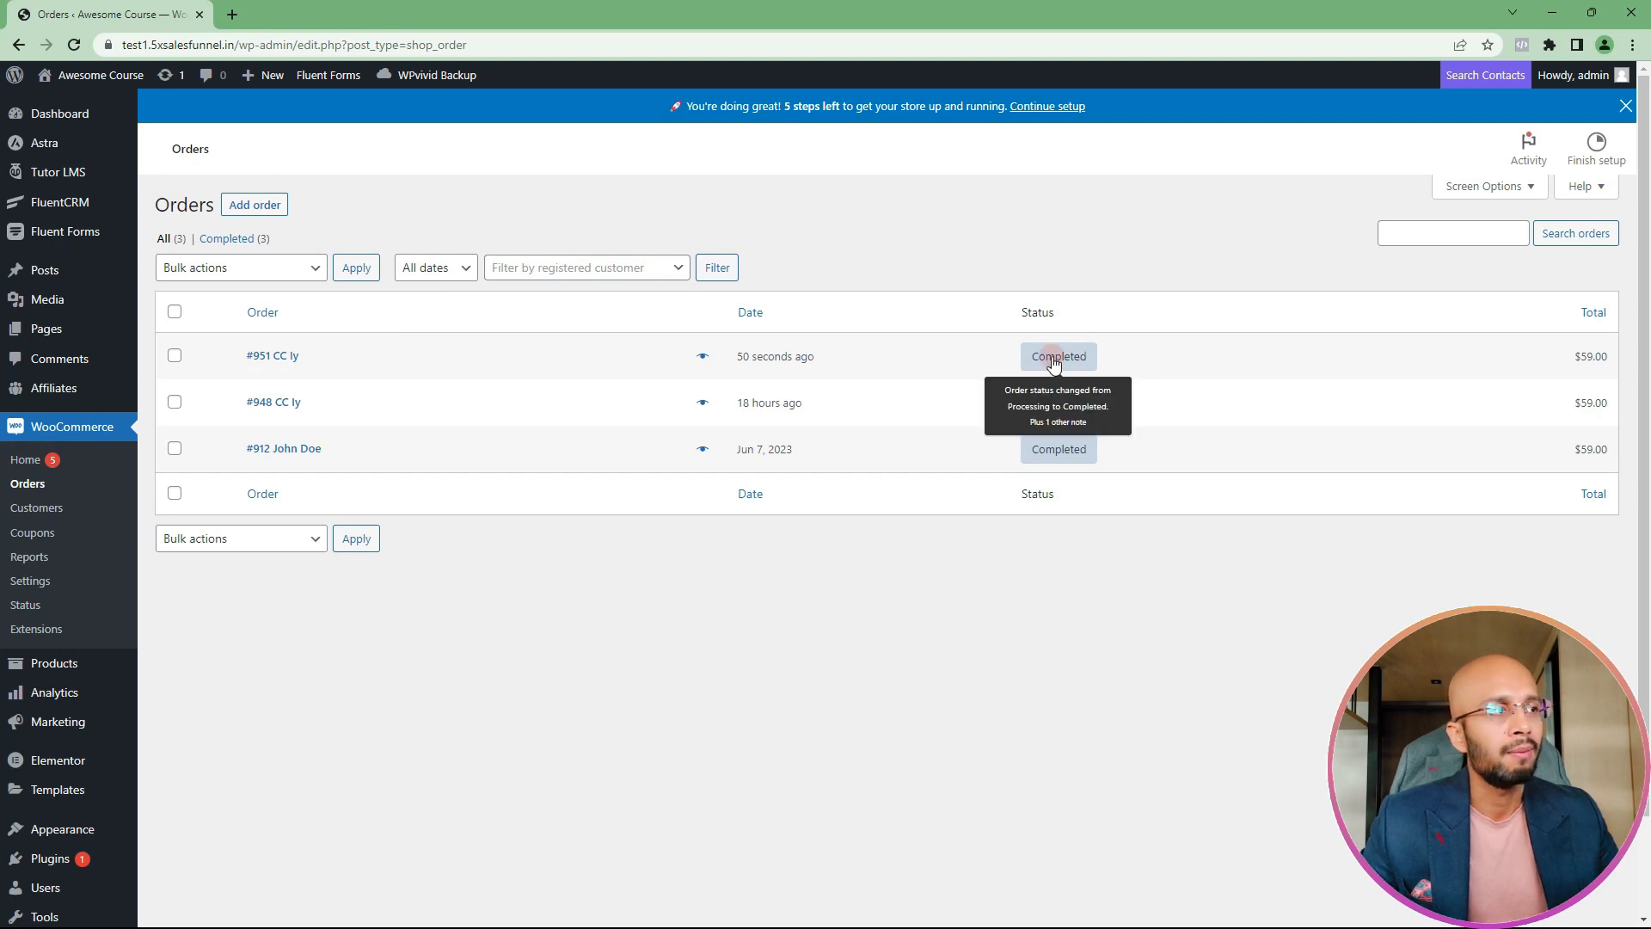
Step: Switch back to the student's browser window, reopen First Paid Course from All Courses in a new tab and start learning it
key(alt+Tab)
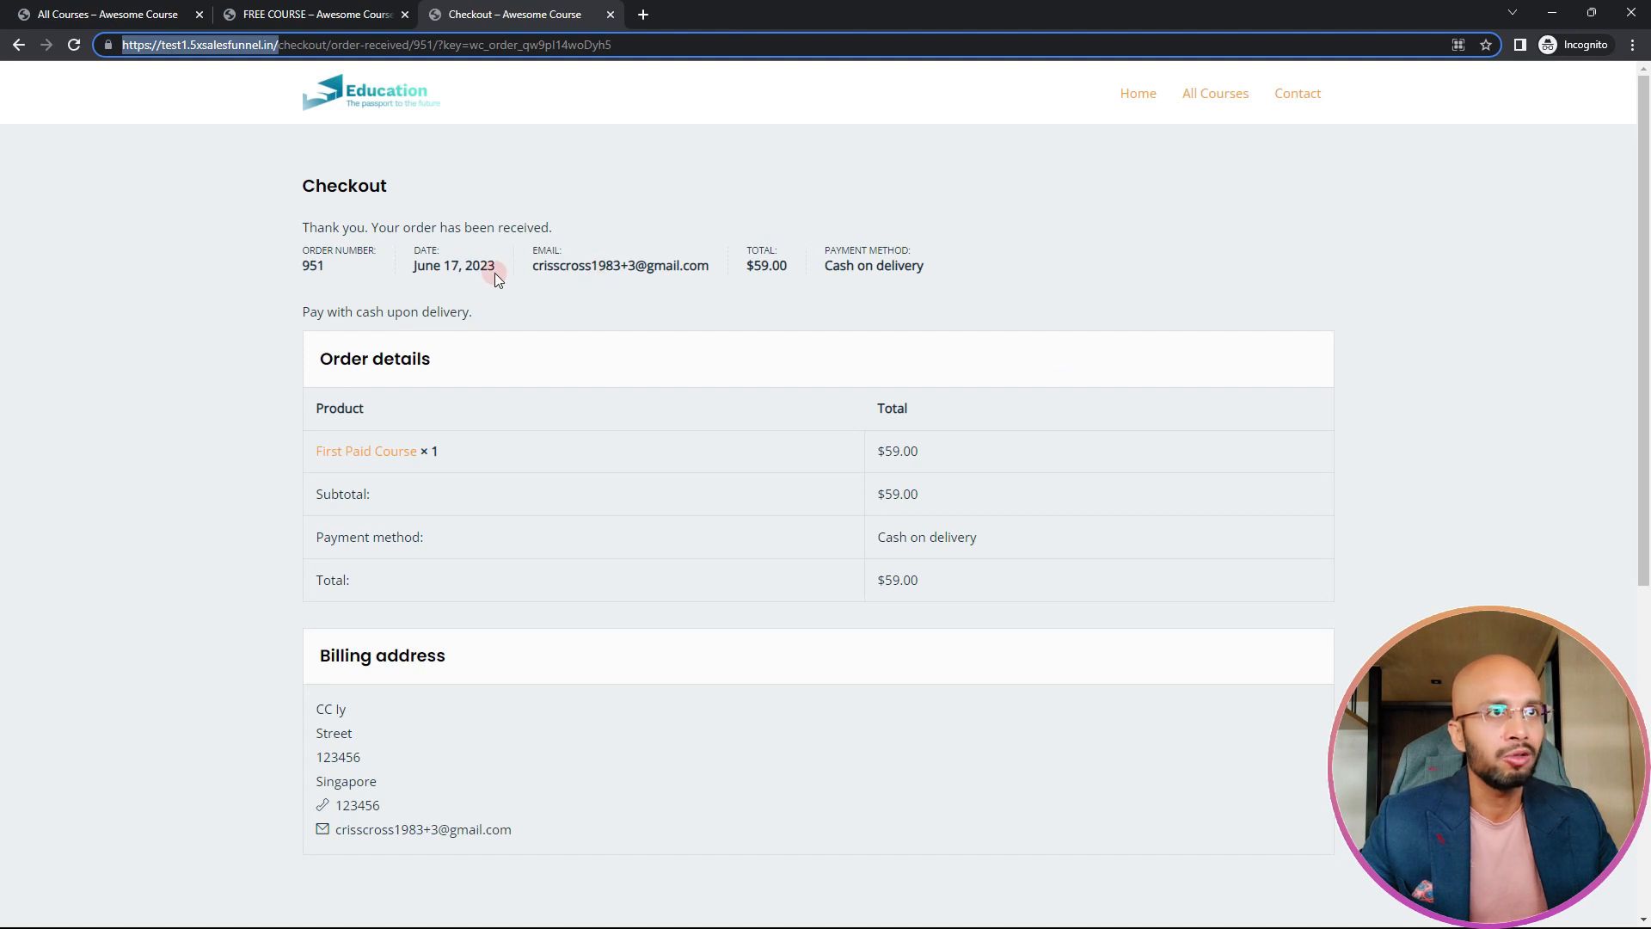
click(160, 24)
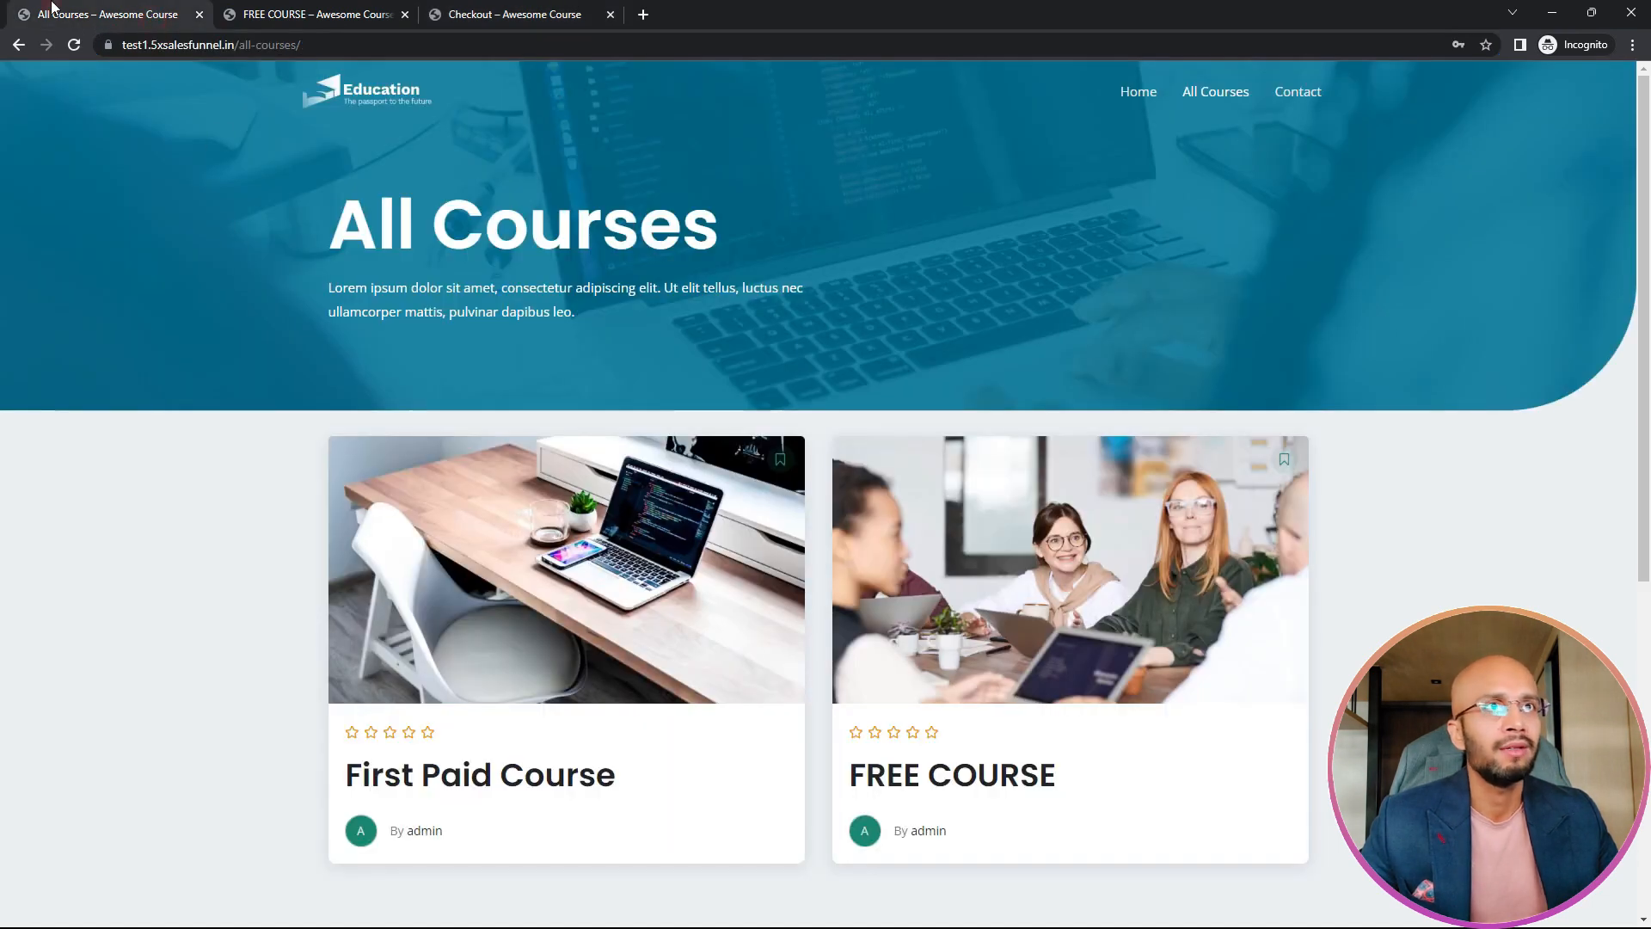
right_click(559, 610)
click(615, 621)
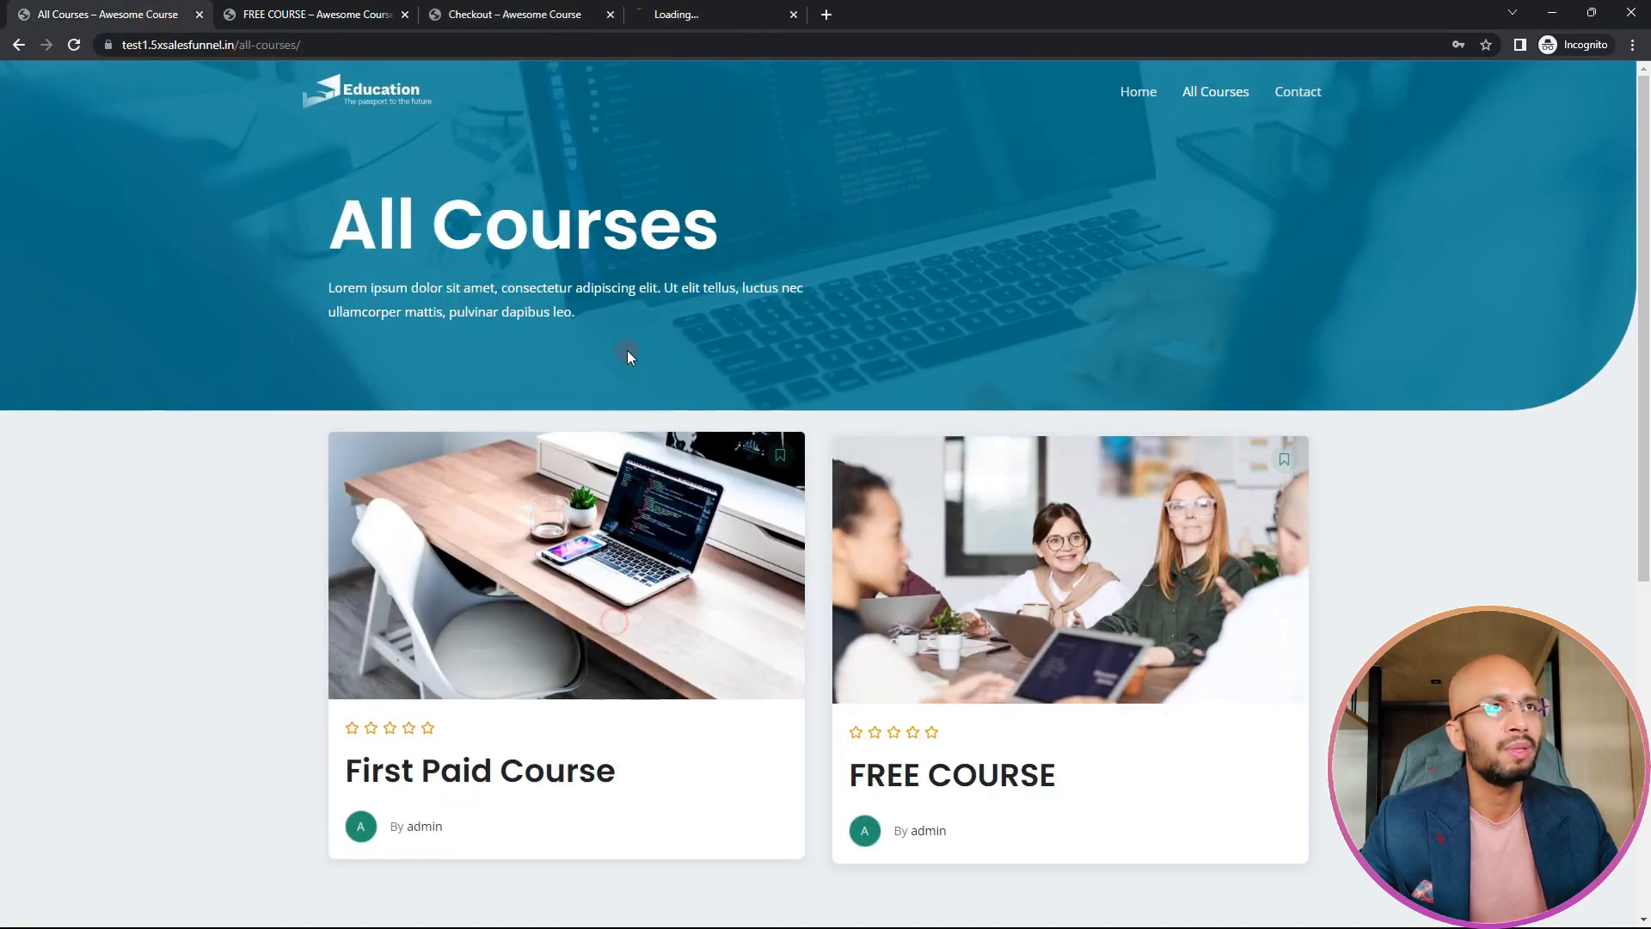
click(675, 14)
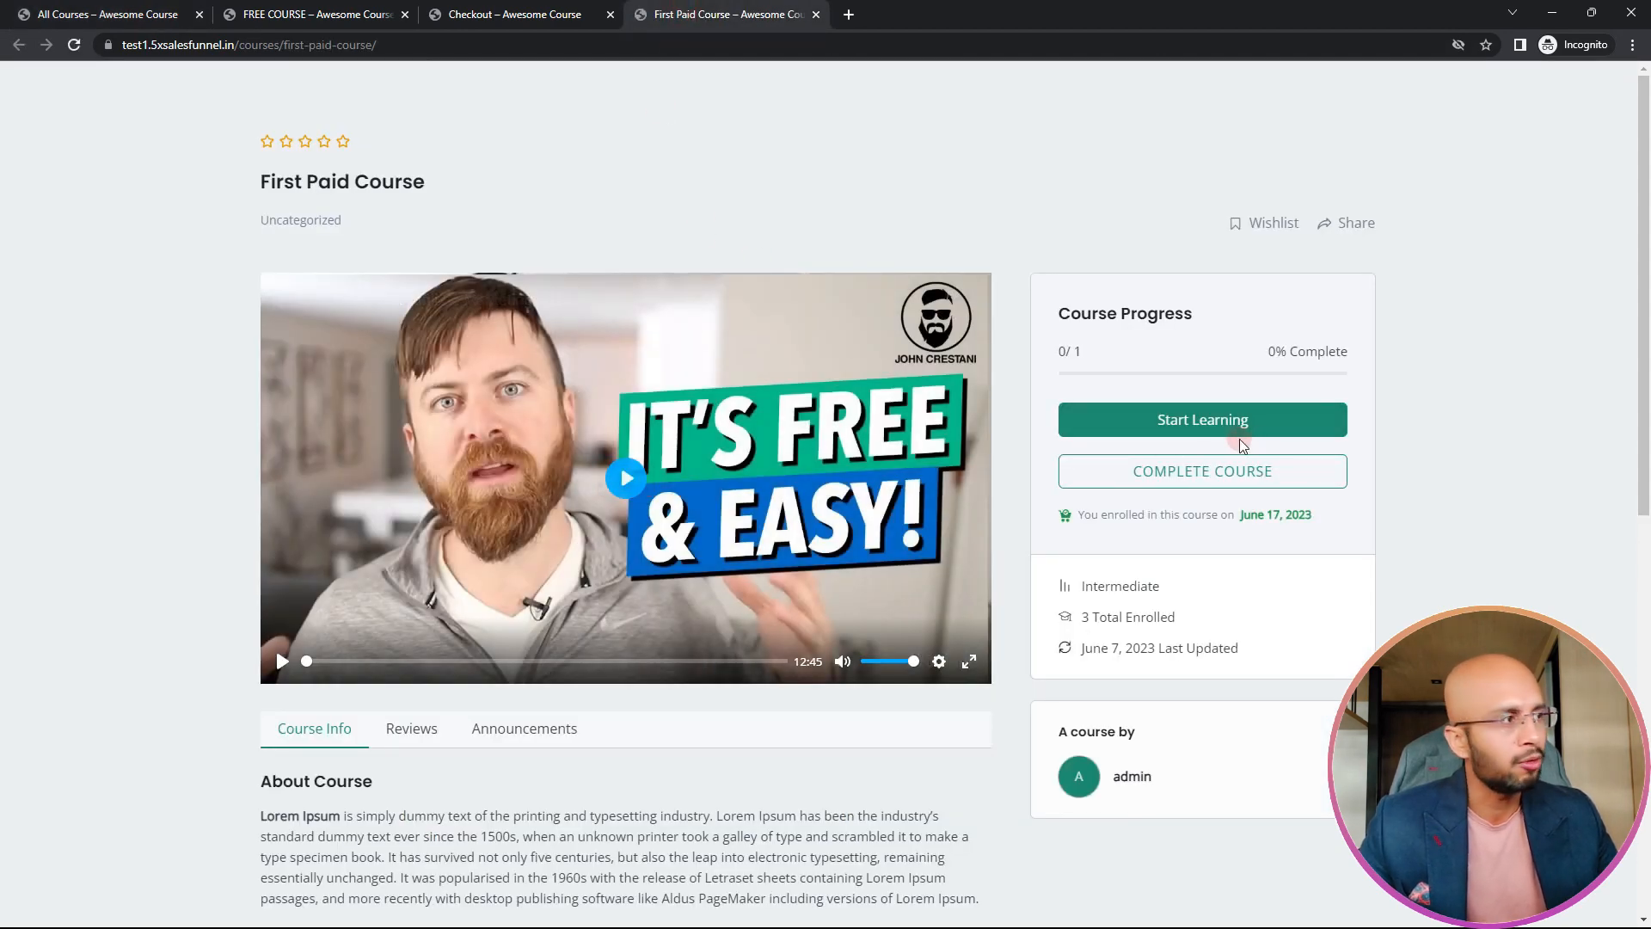
click(1232, 428)
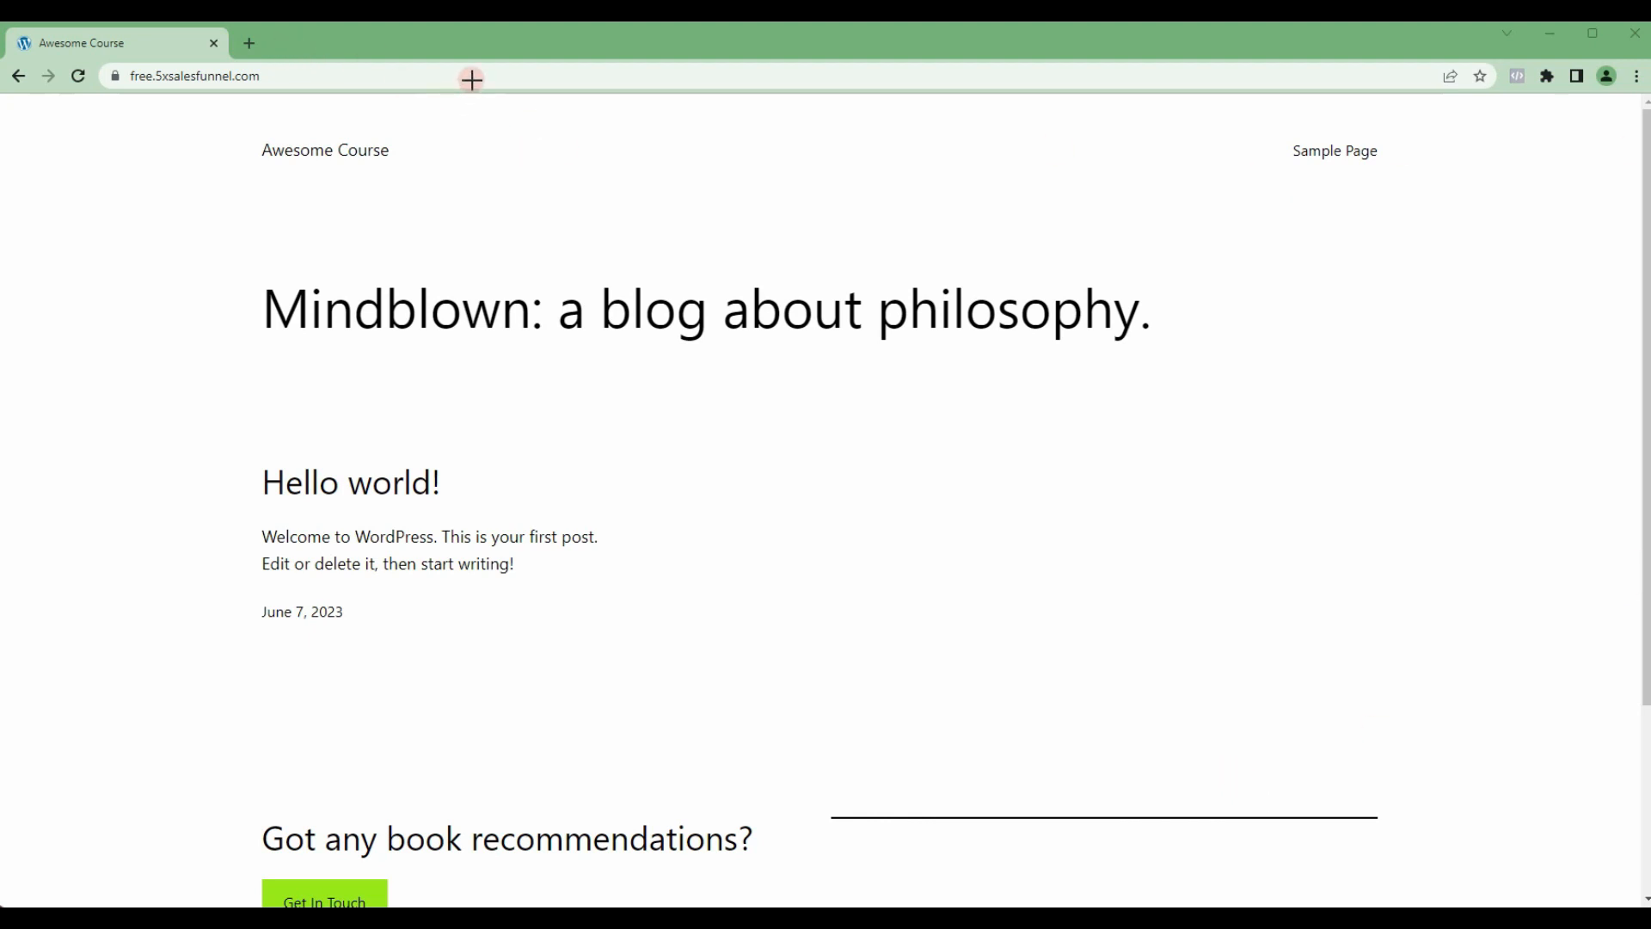
Step: Open the new site's admin login page at free.5xsalesfunnel.com/wp-admin/
drag(472, 79, 276, 75)
click(424, 75)
click(368, 77)
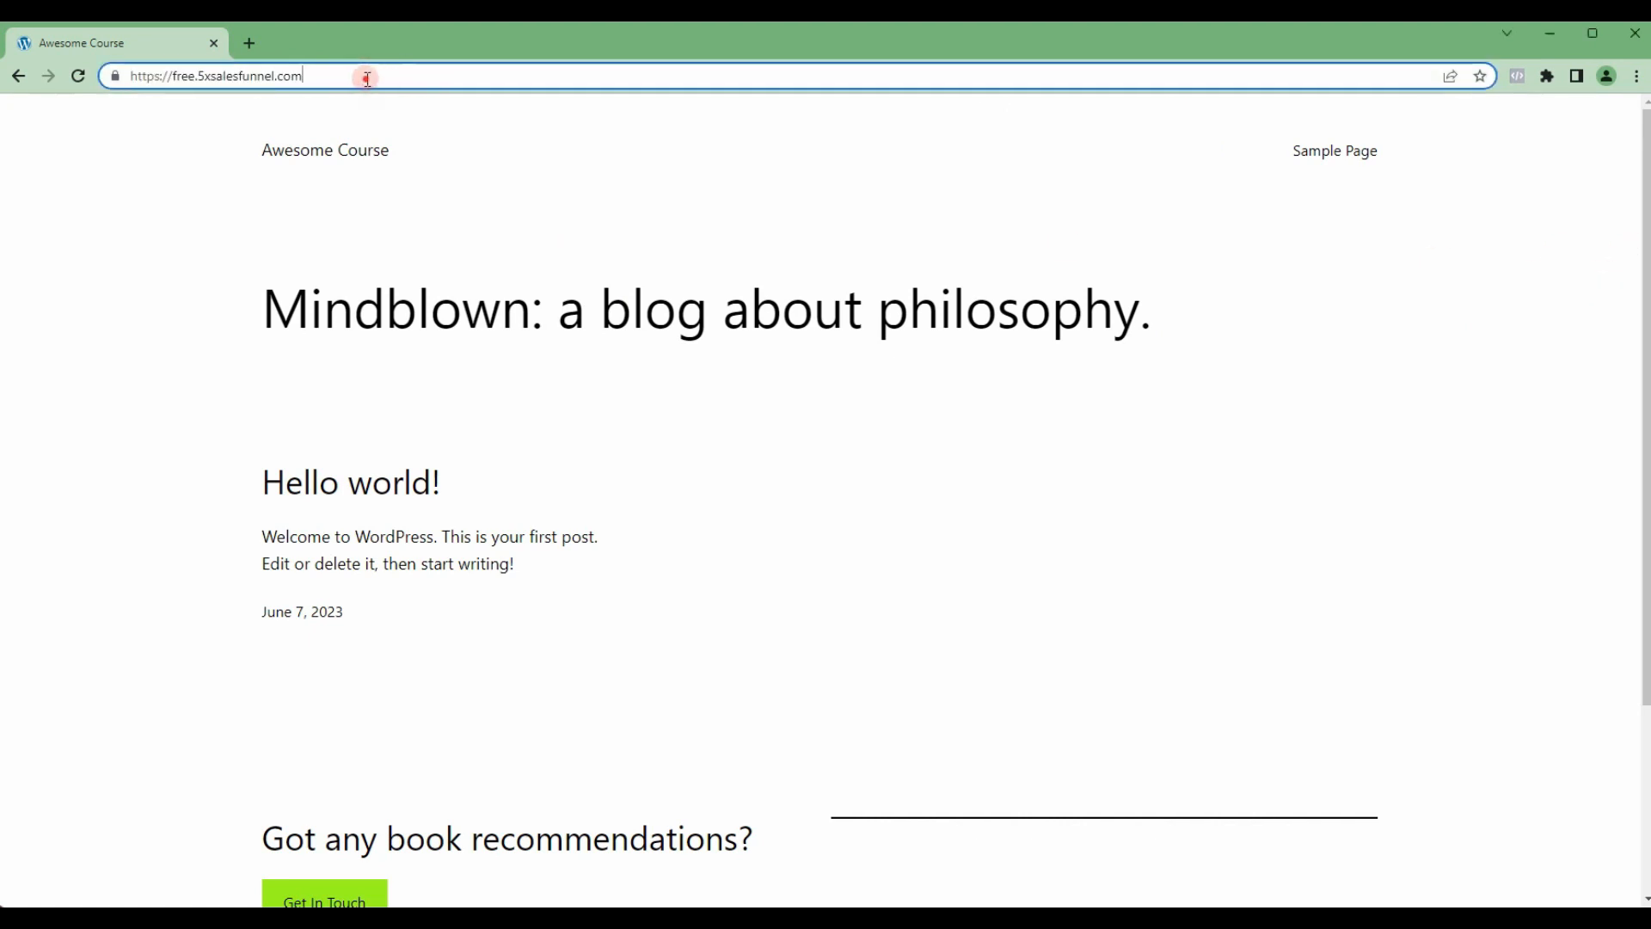
text(/)
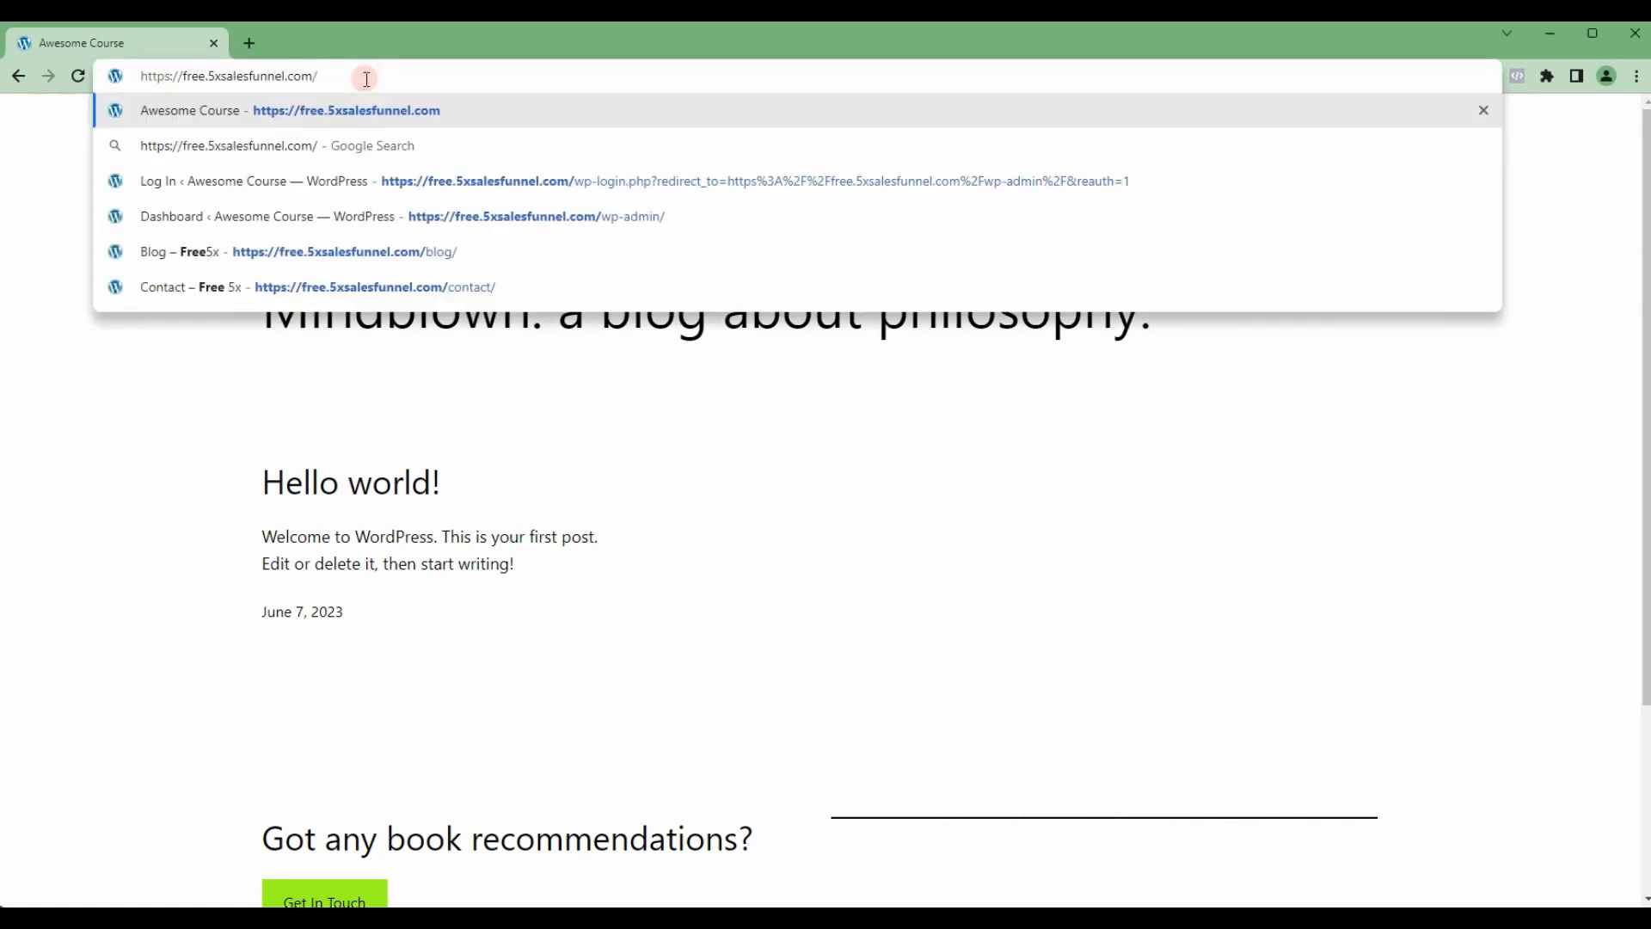
text(wp-admin)
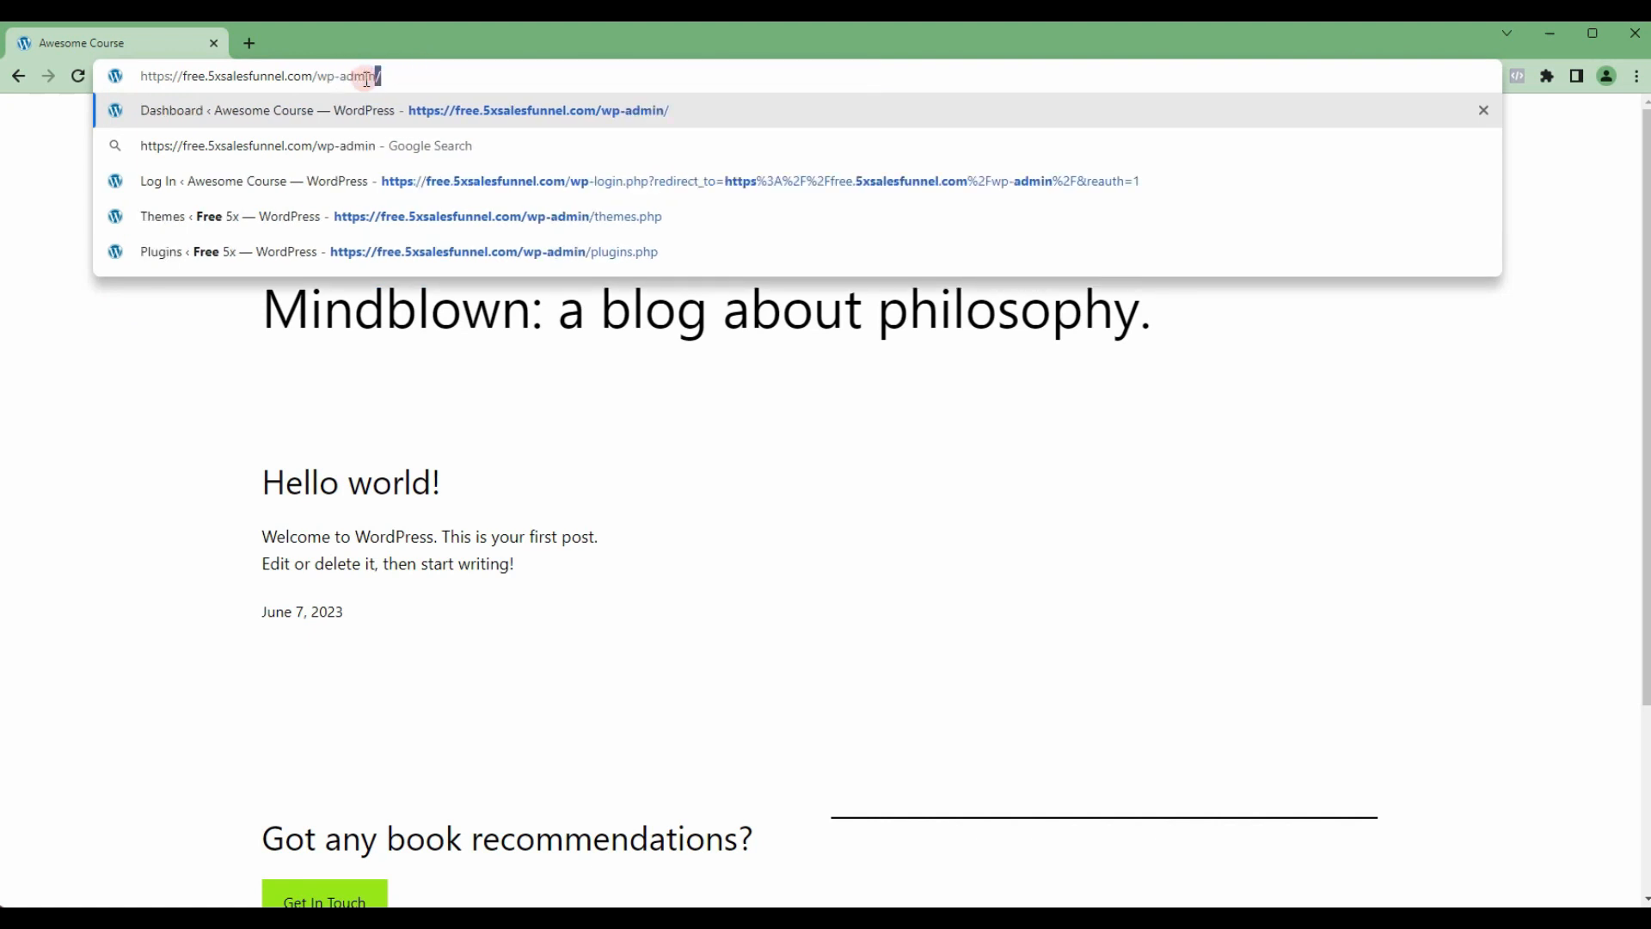
text(/)
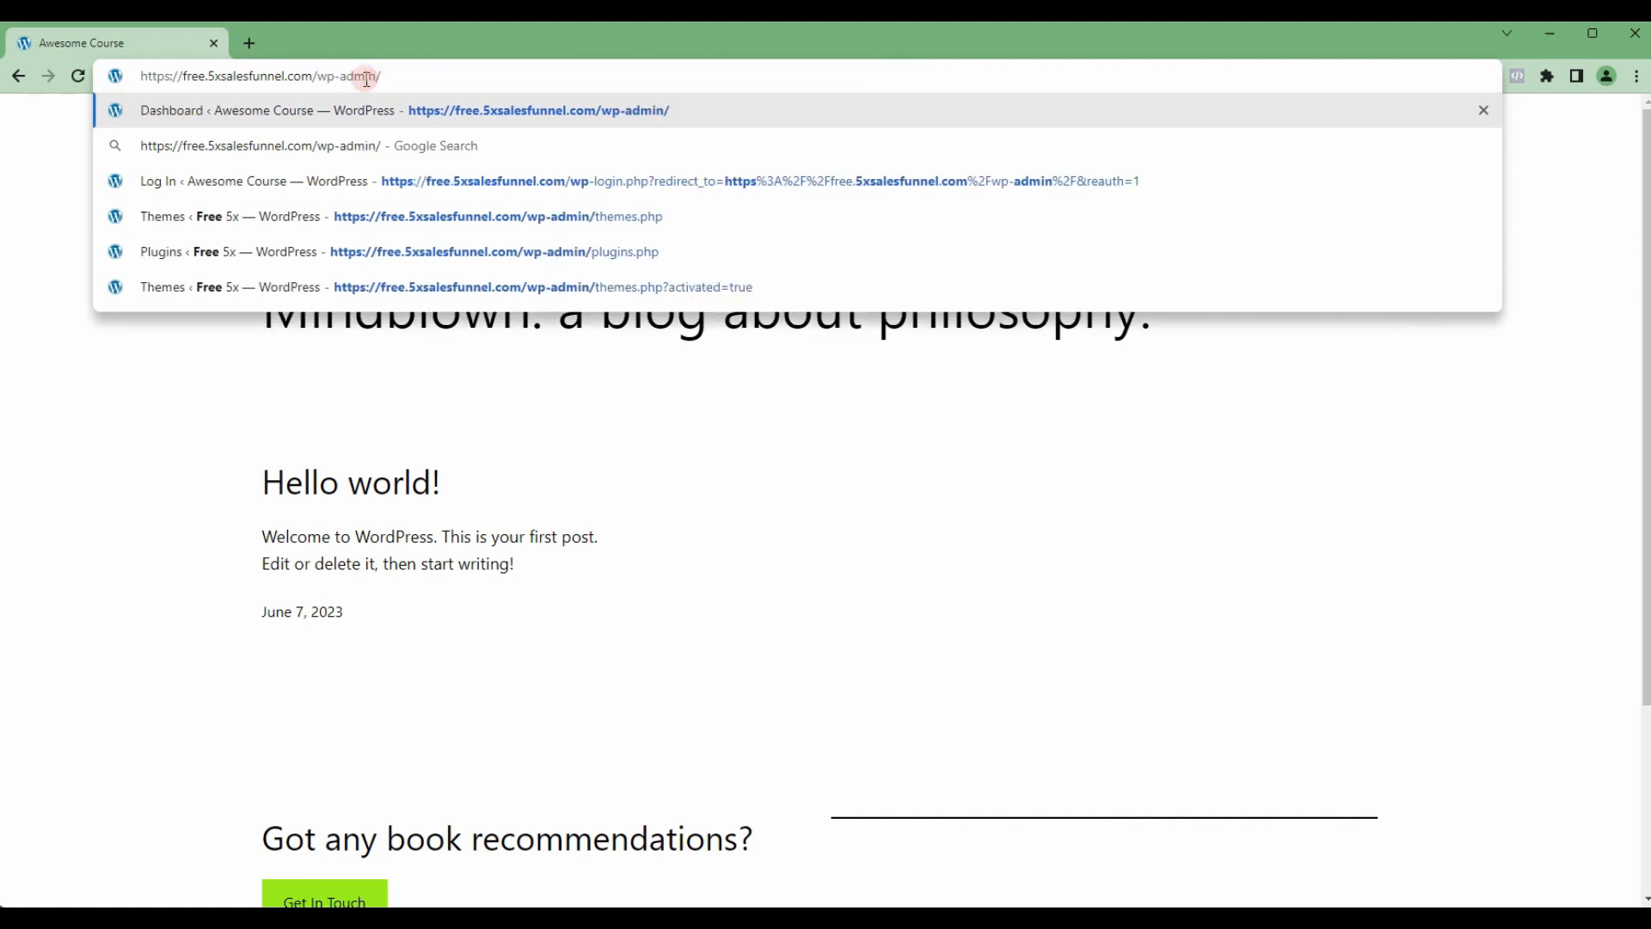
key(Return)
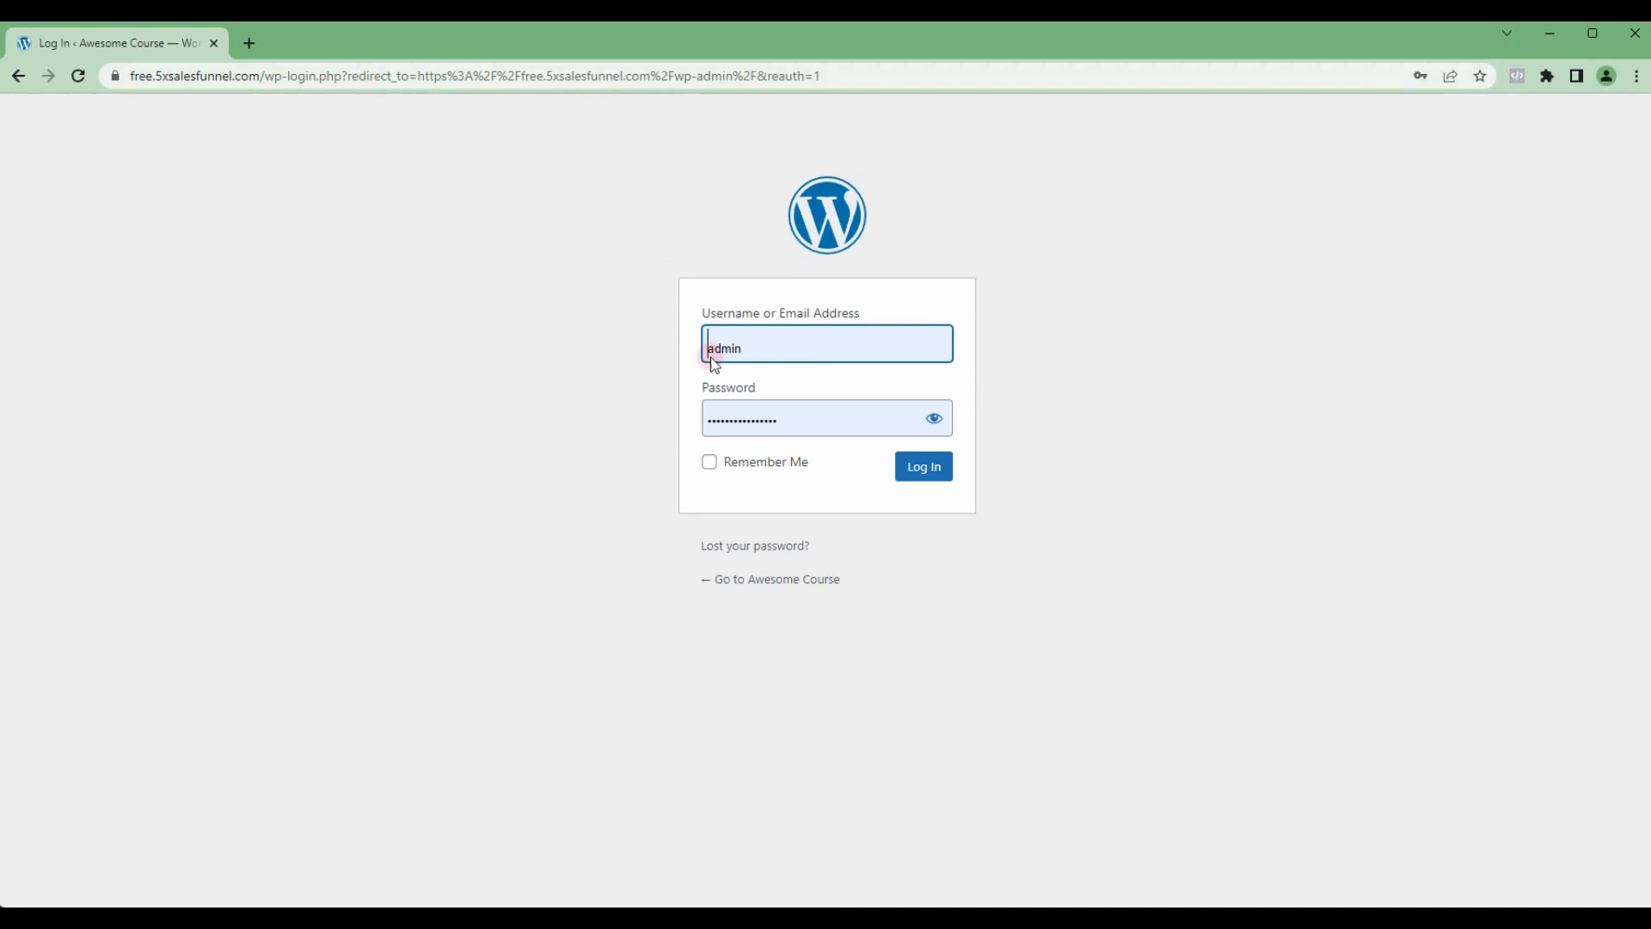
Step: Log in to the WordPress admin with the saved credentials and Remember Me enabled
click(745, 351)
click(710, 462)
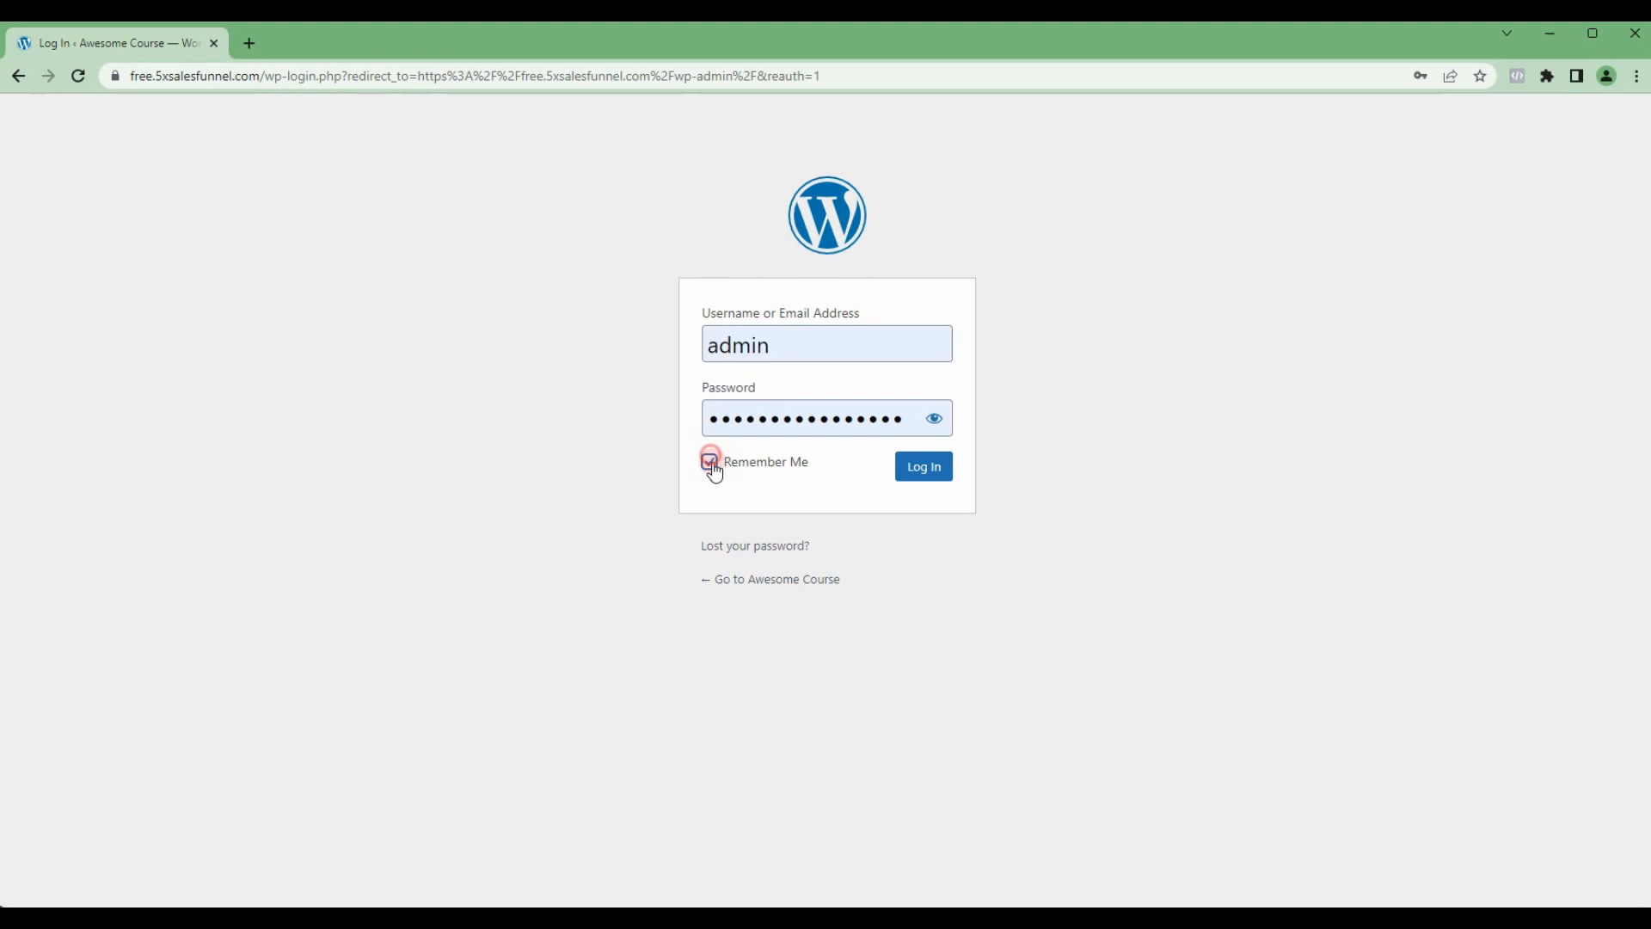
click(924, 473)
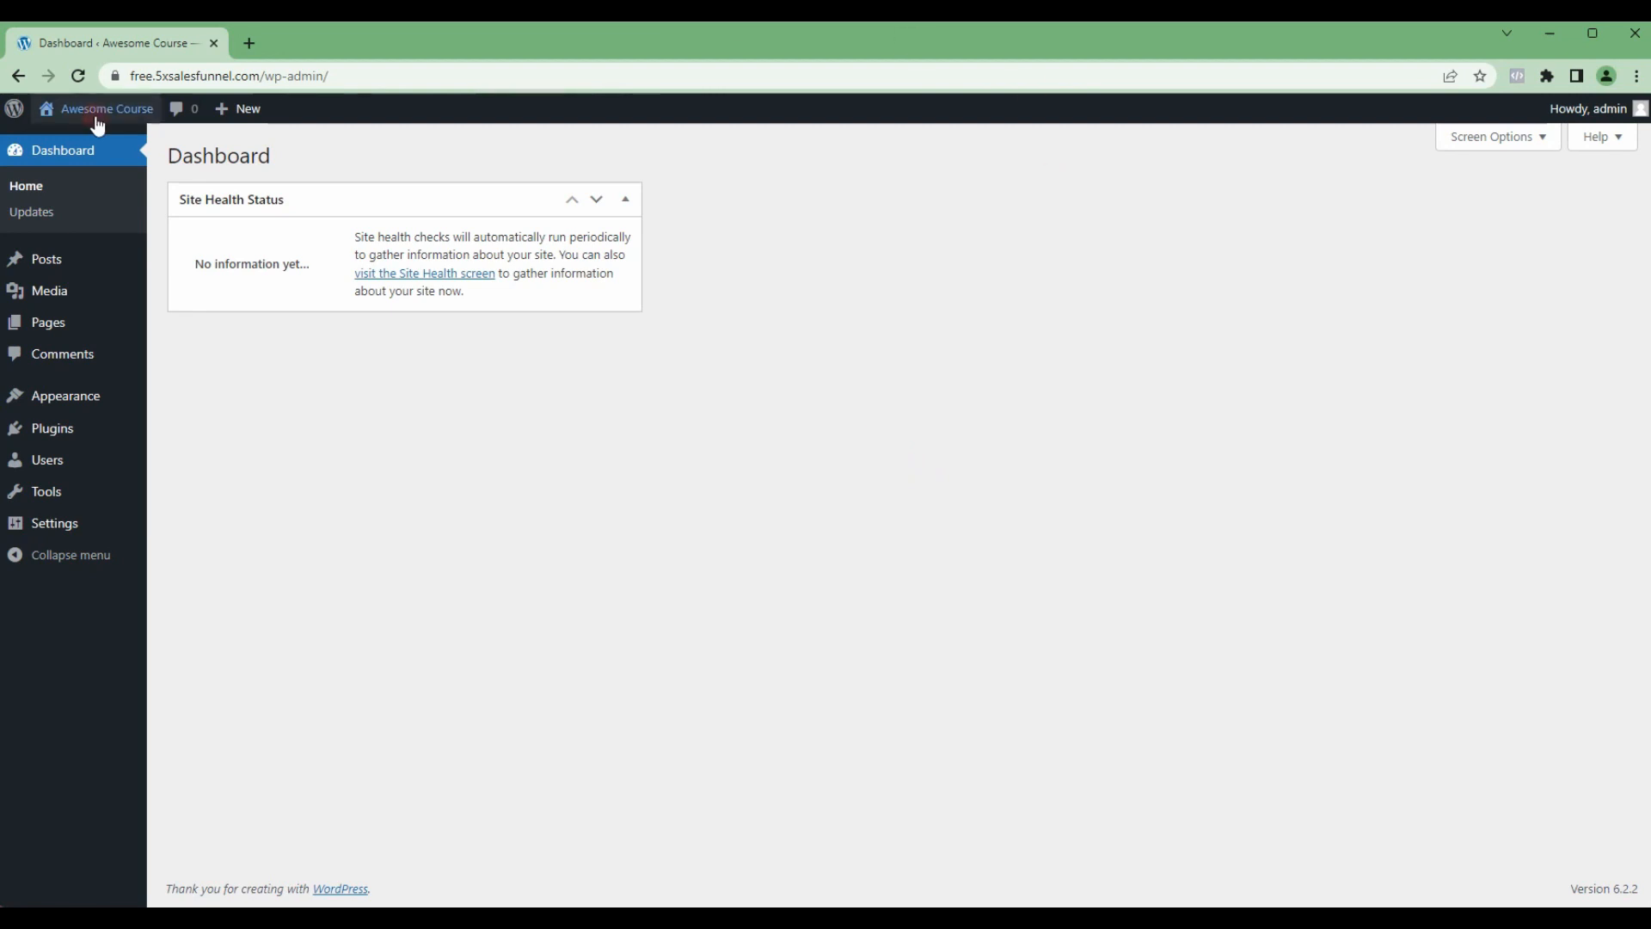
Step: Open the site's installed themes page from the WordPress dashboard
mouse_move(149, 125)
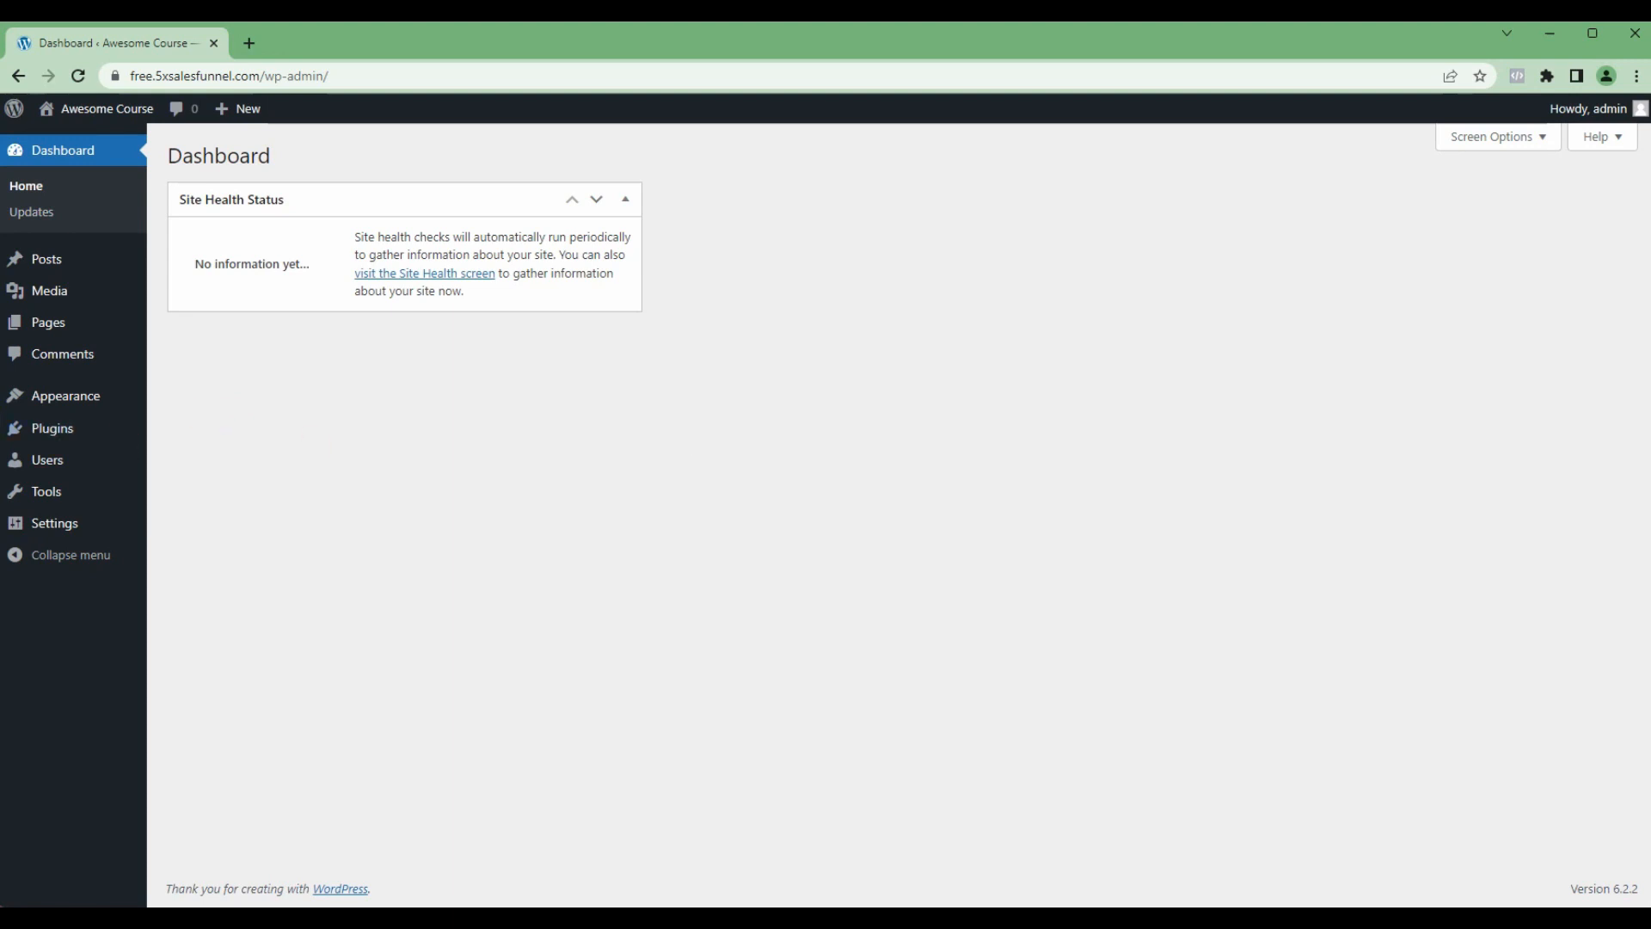
drag(133, 433, 79, 433)
mouse_move(76, 404)
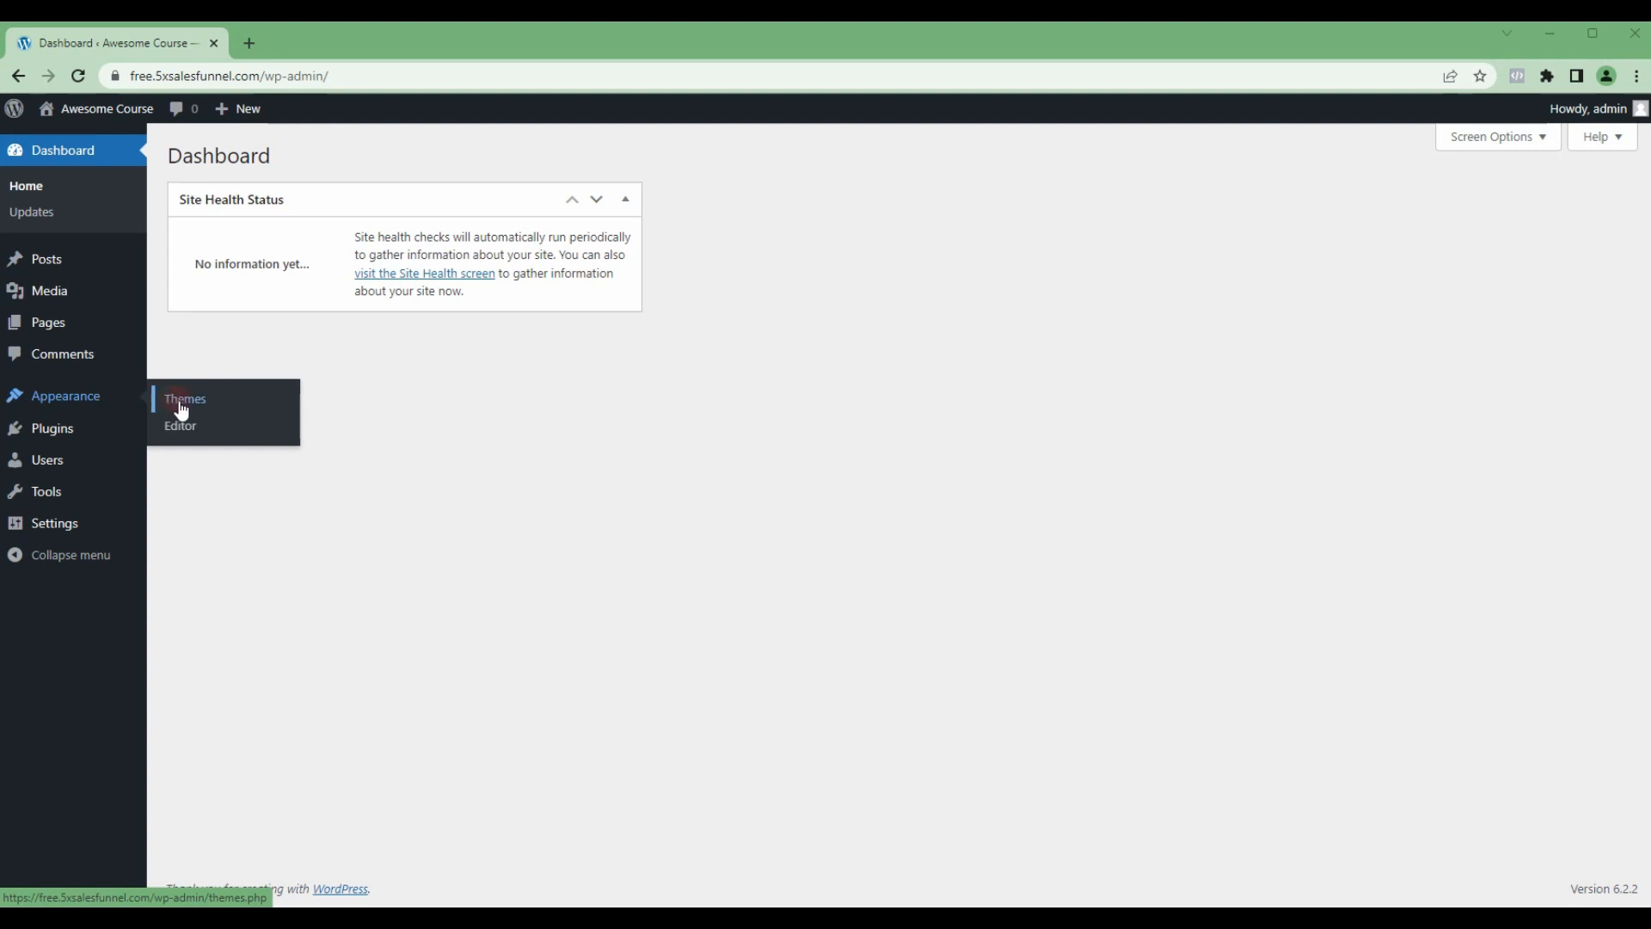
mouse_move(47, 430)
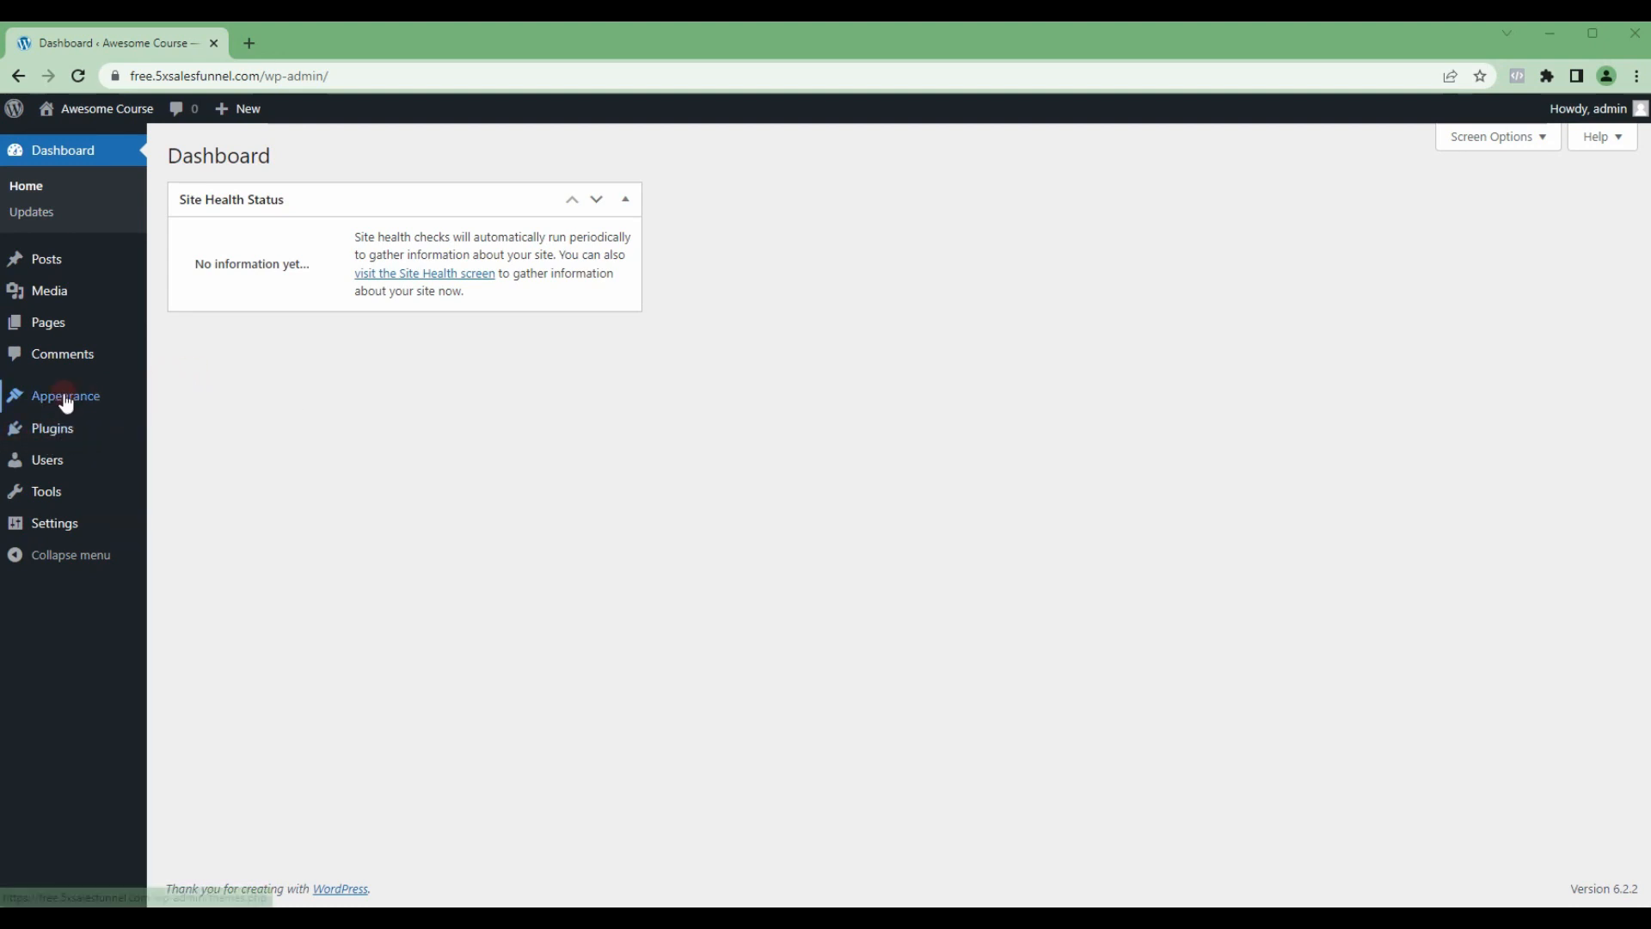
click(174, 406)
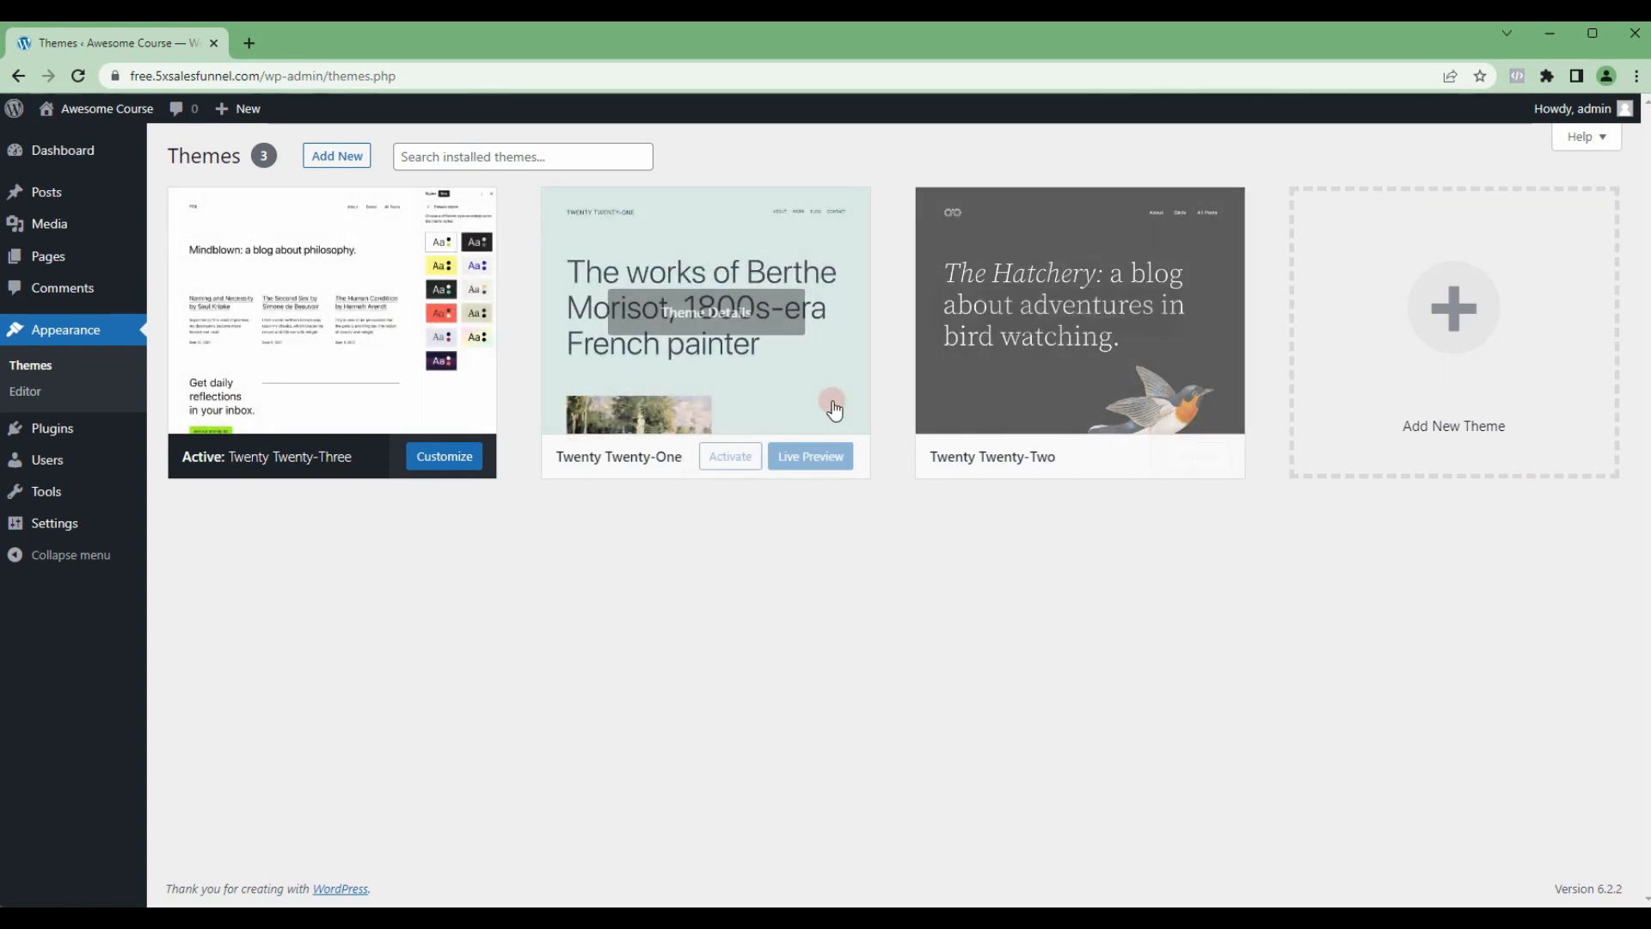
Step: Search the theme directory for "astra", then install and activate the Astra theme
click(1460, 315)
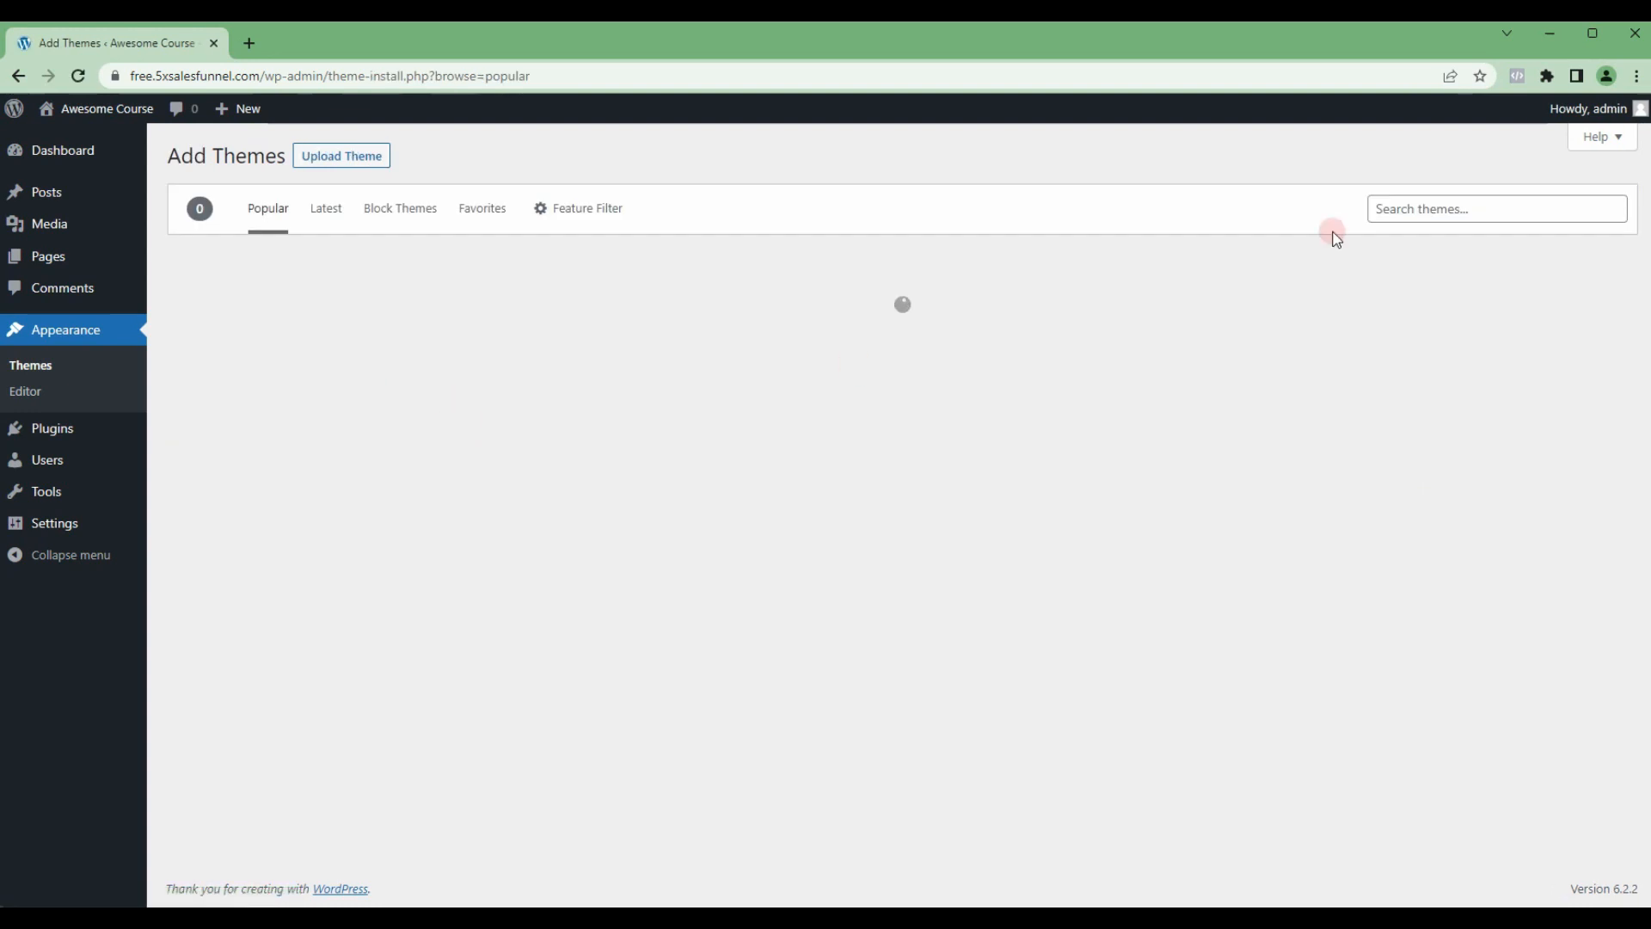
click(1421, 209)
text(astra)
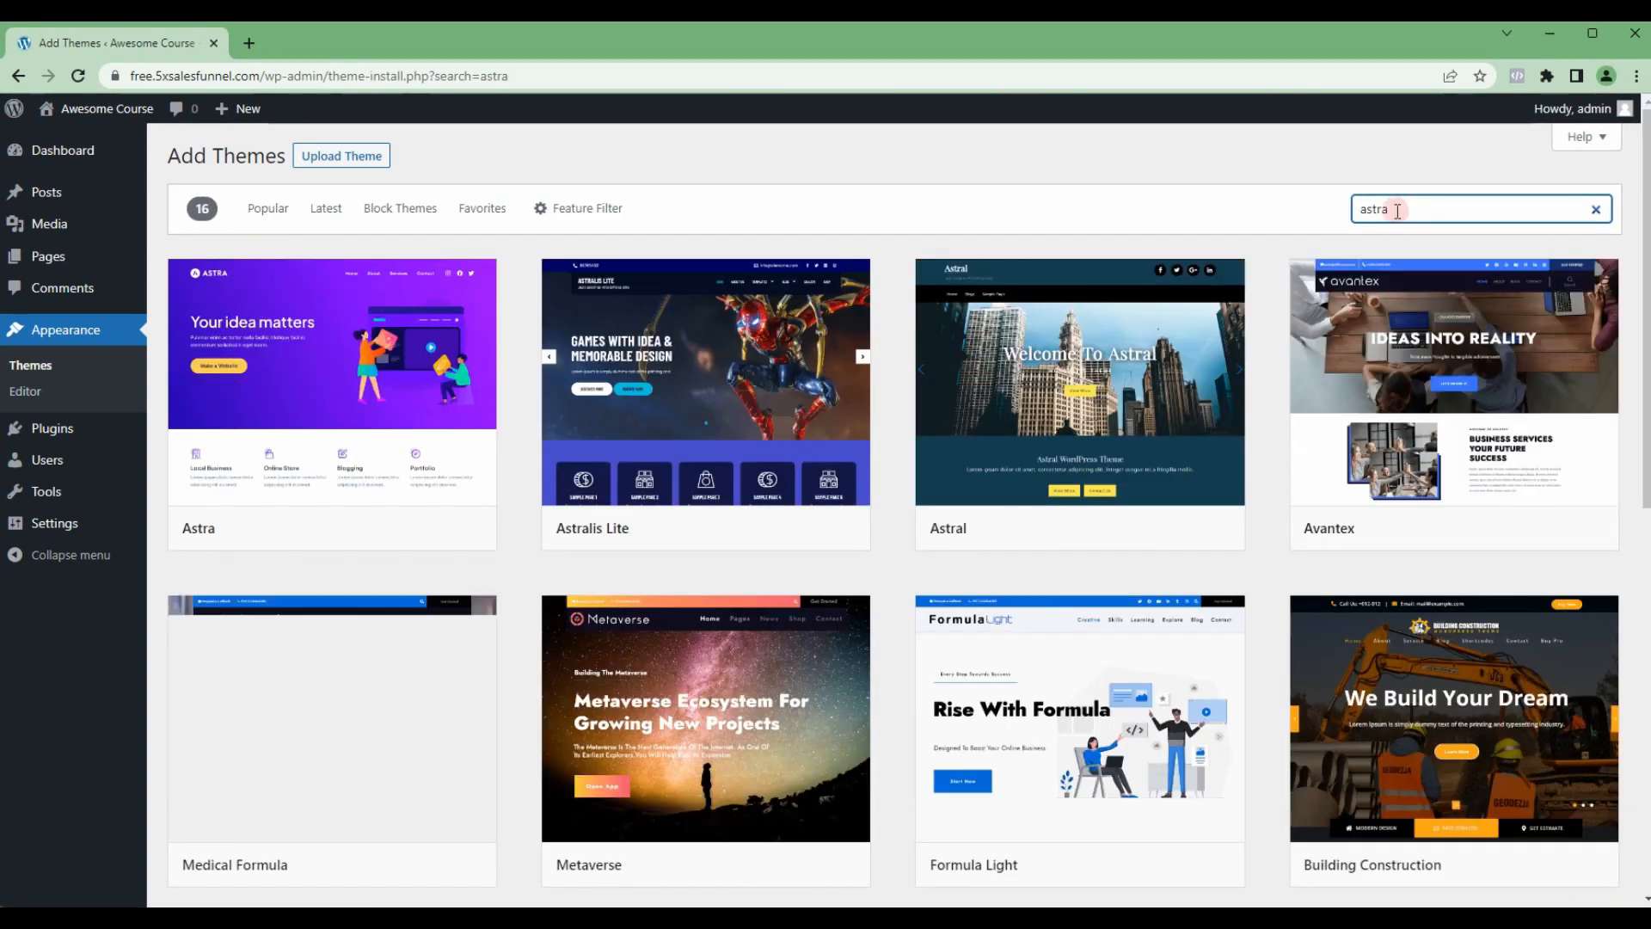
mouse_move(350, 430)
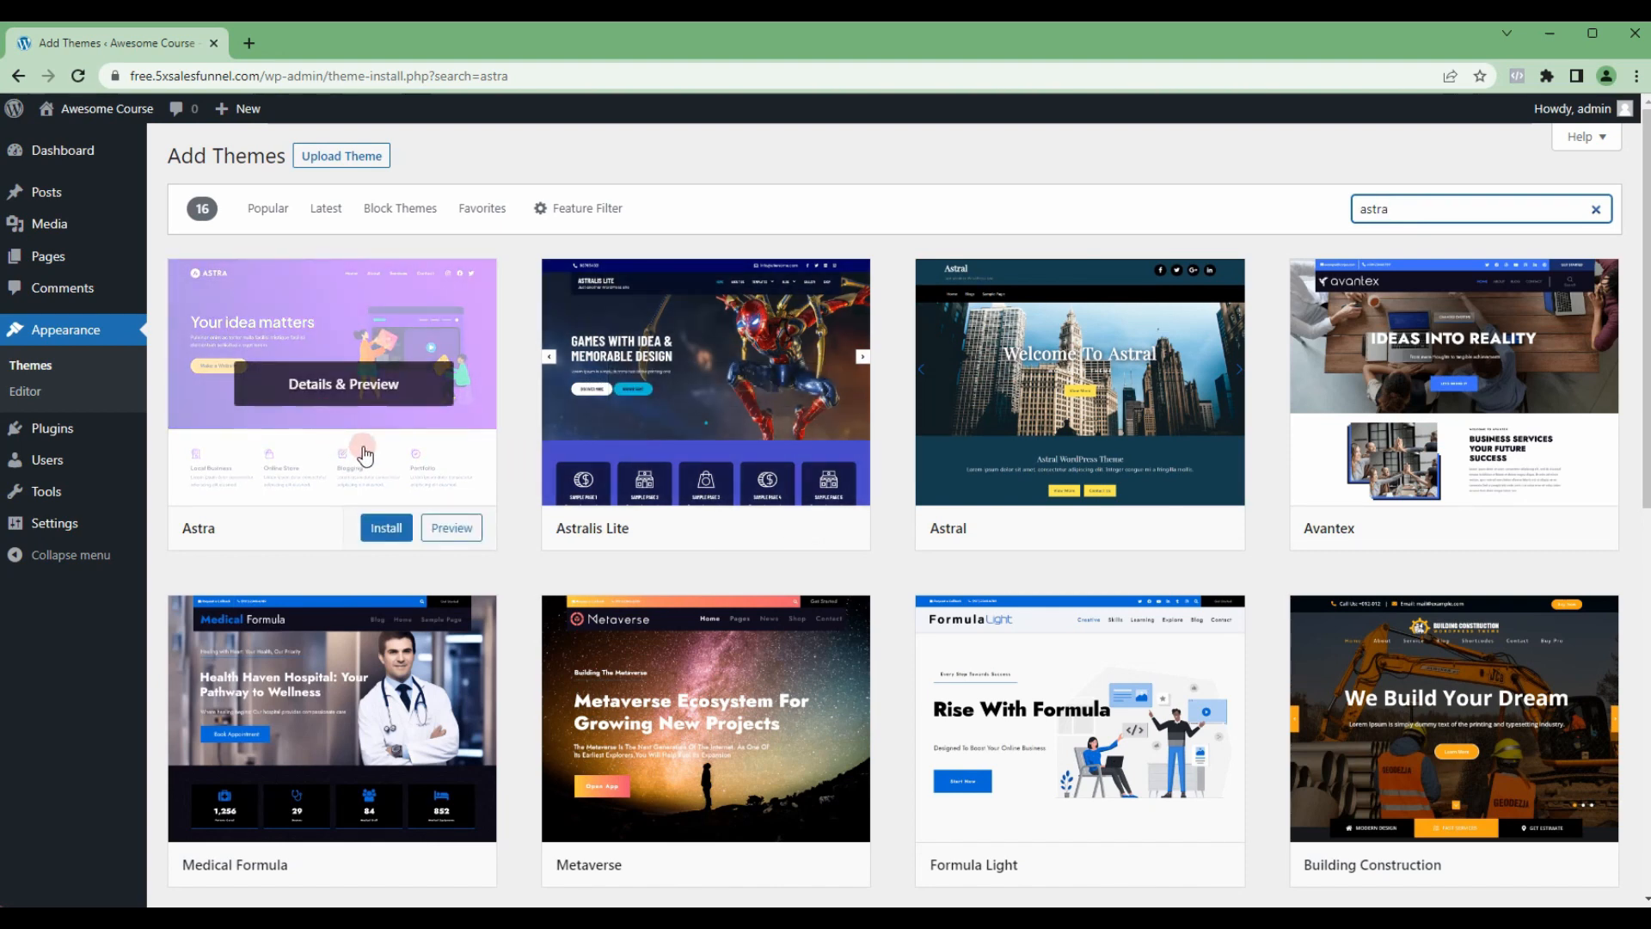
click(387, 532)
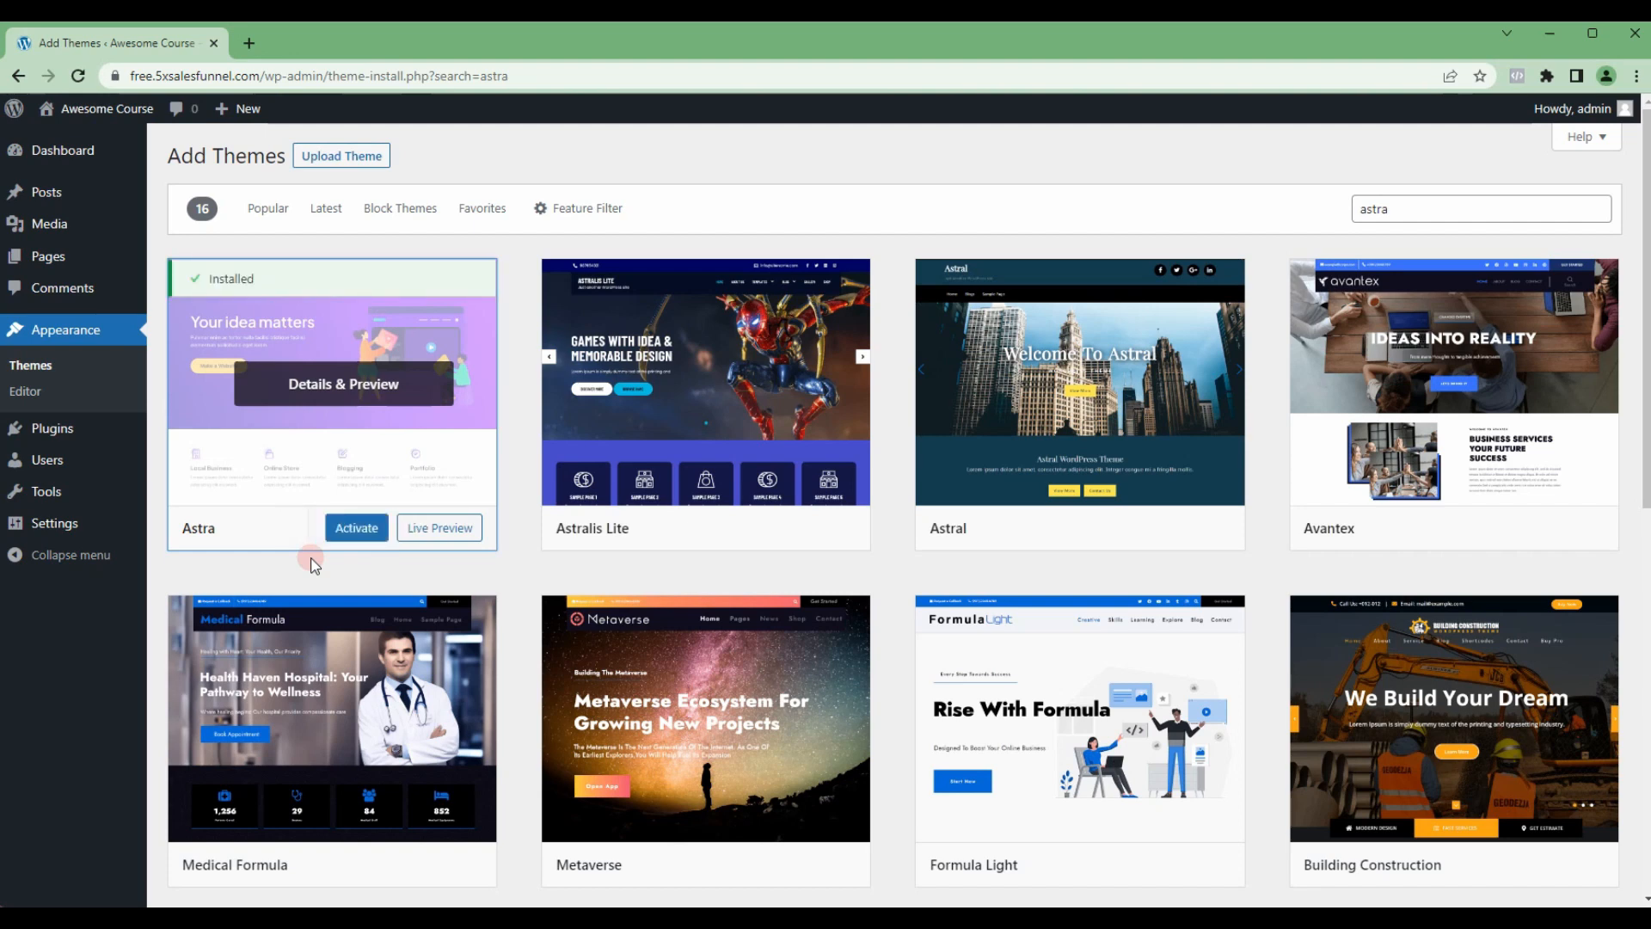
click(352, 536)
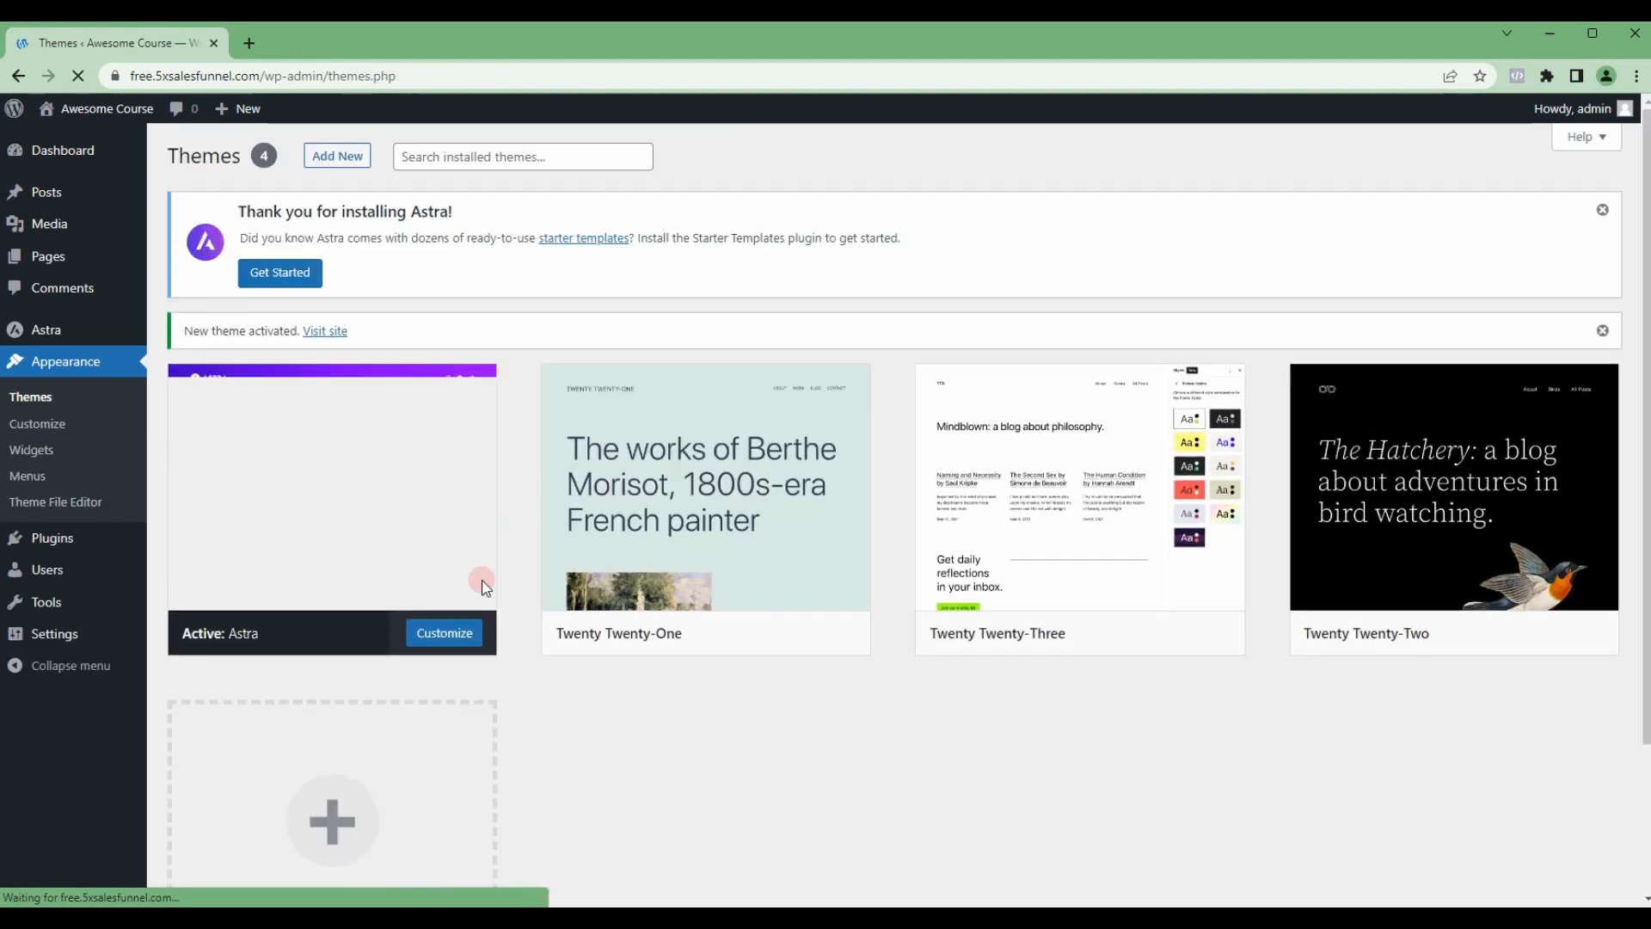
Step: Delete the inactive themes Twenty Twenty-One, Twenty Twenty-Three and Twenty Twenty-Two, keeping only Astra
mouse_move(469, 585)
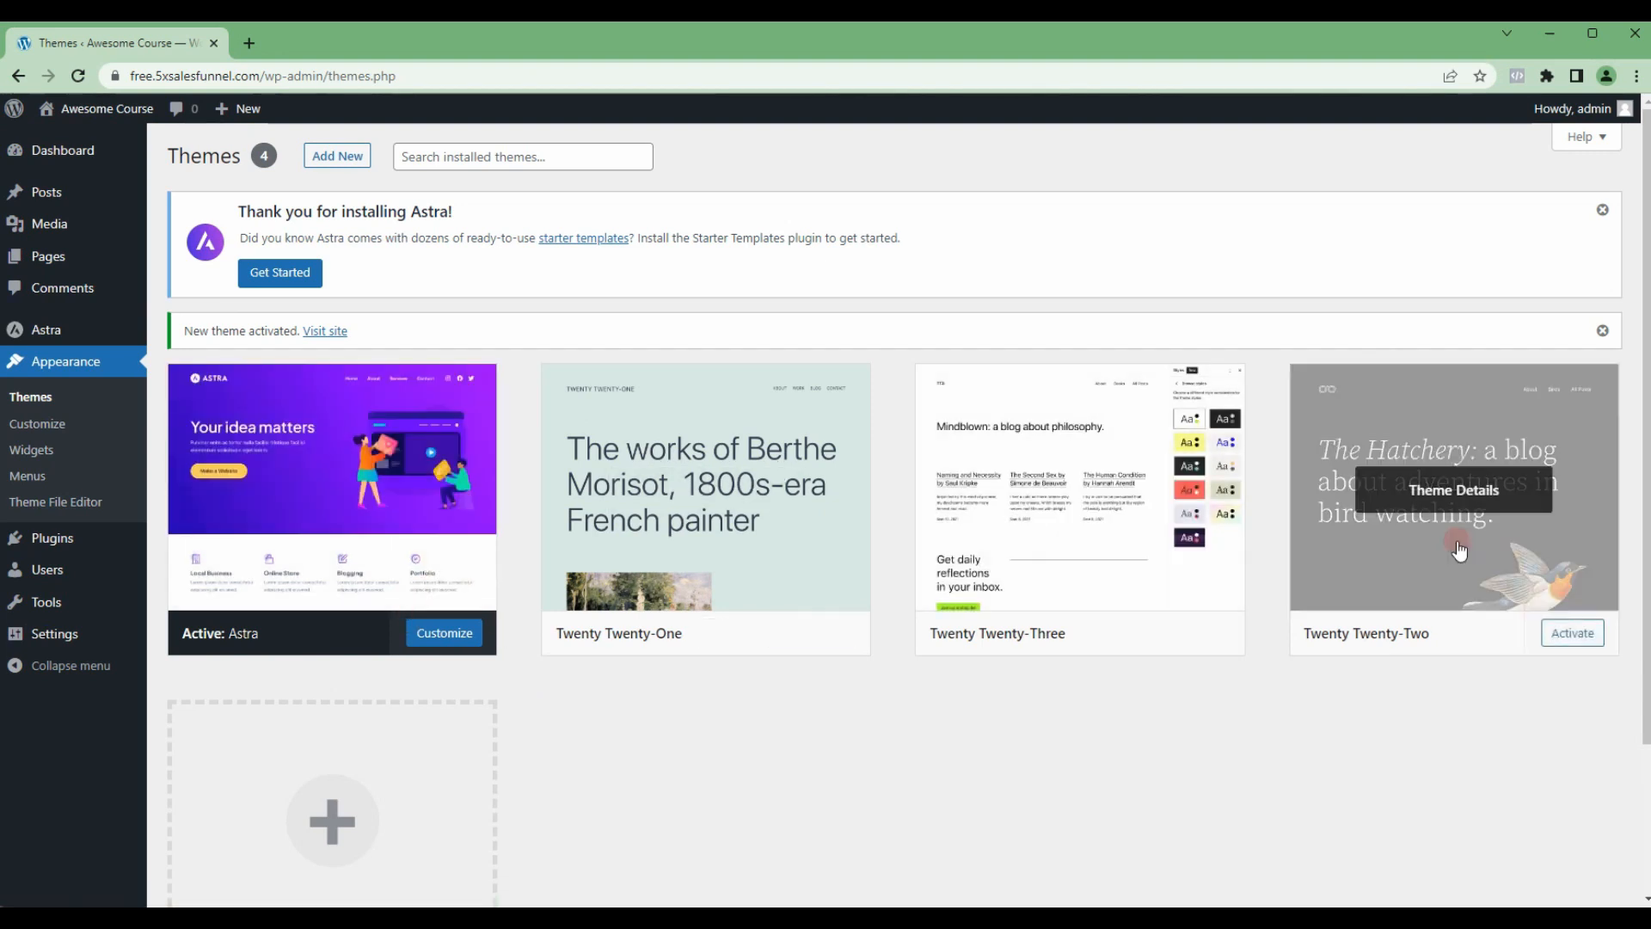
click(745, 581)
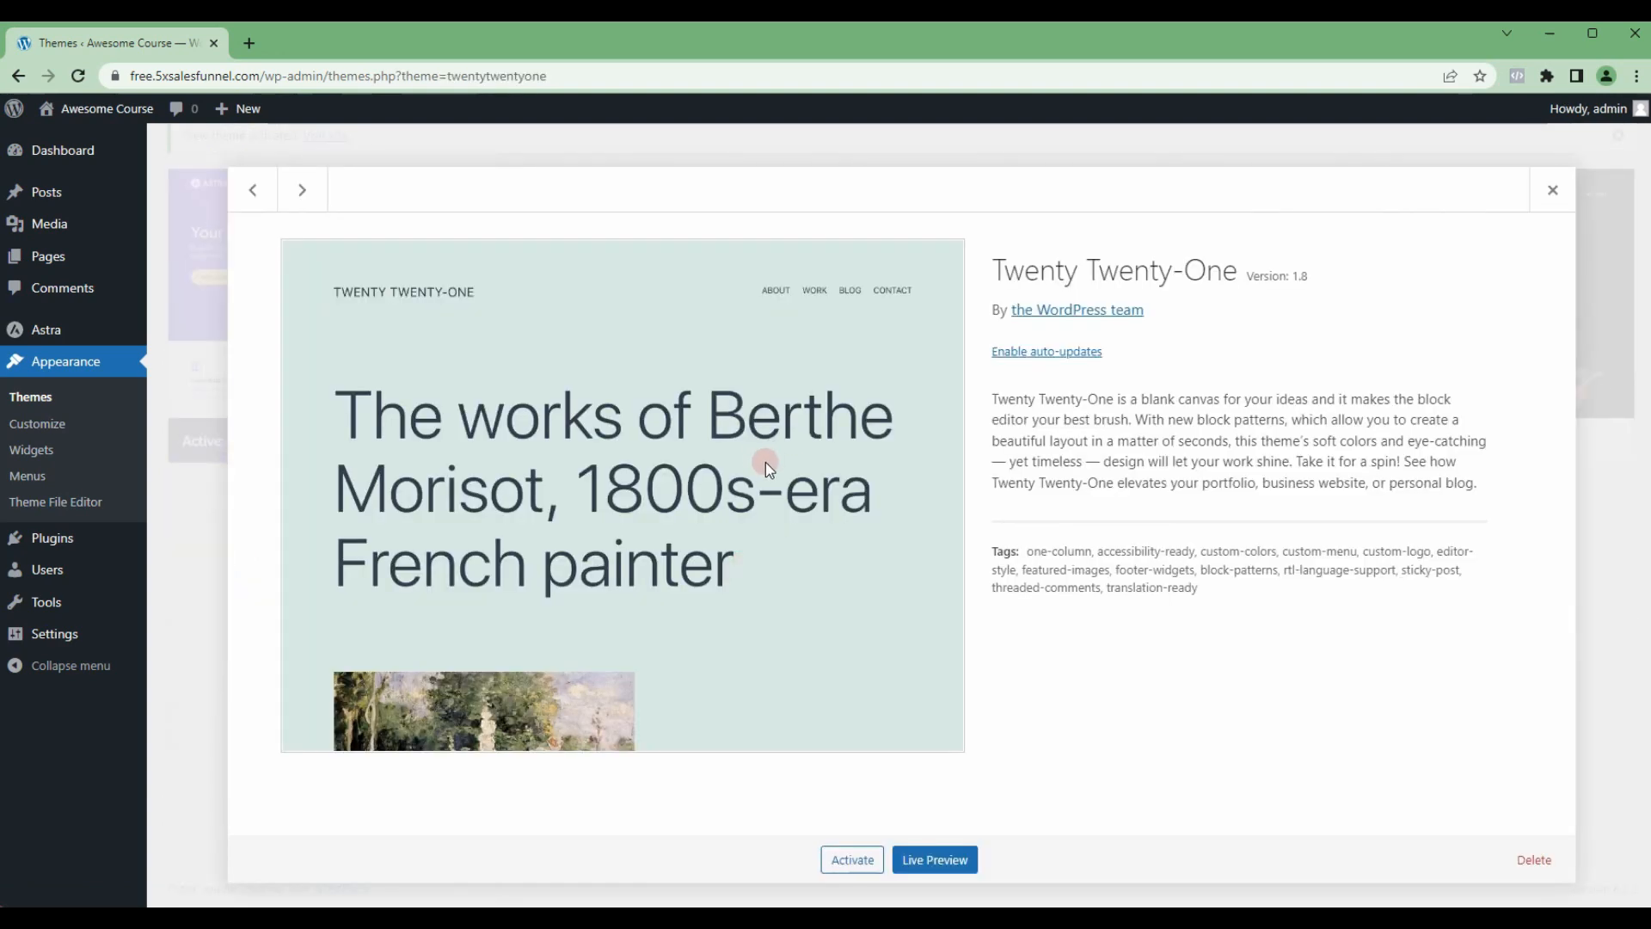
click(1533, 859)
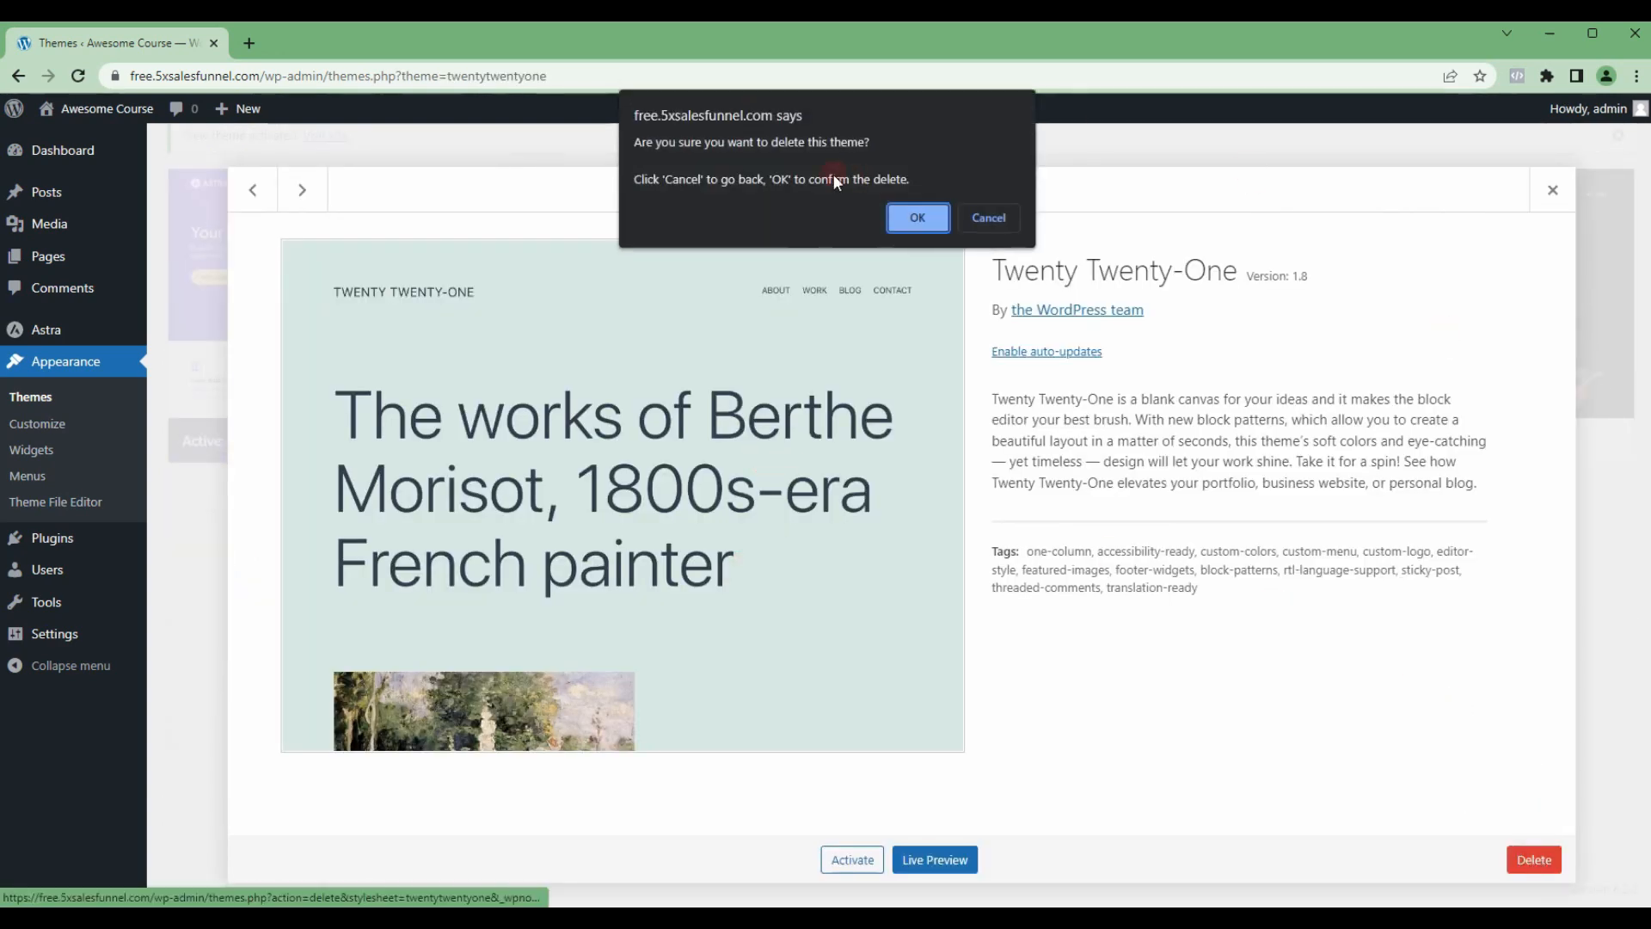
click(908, 218)
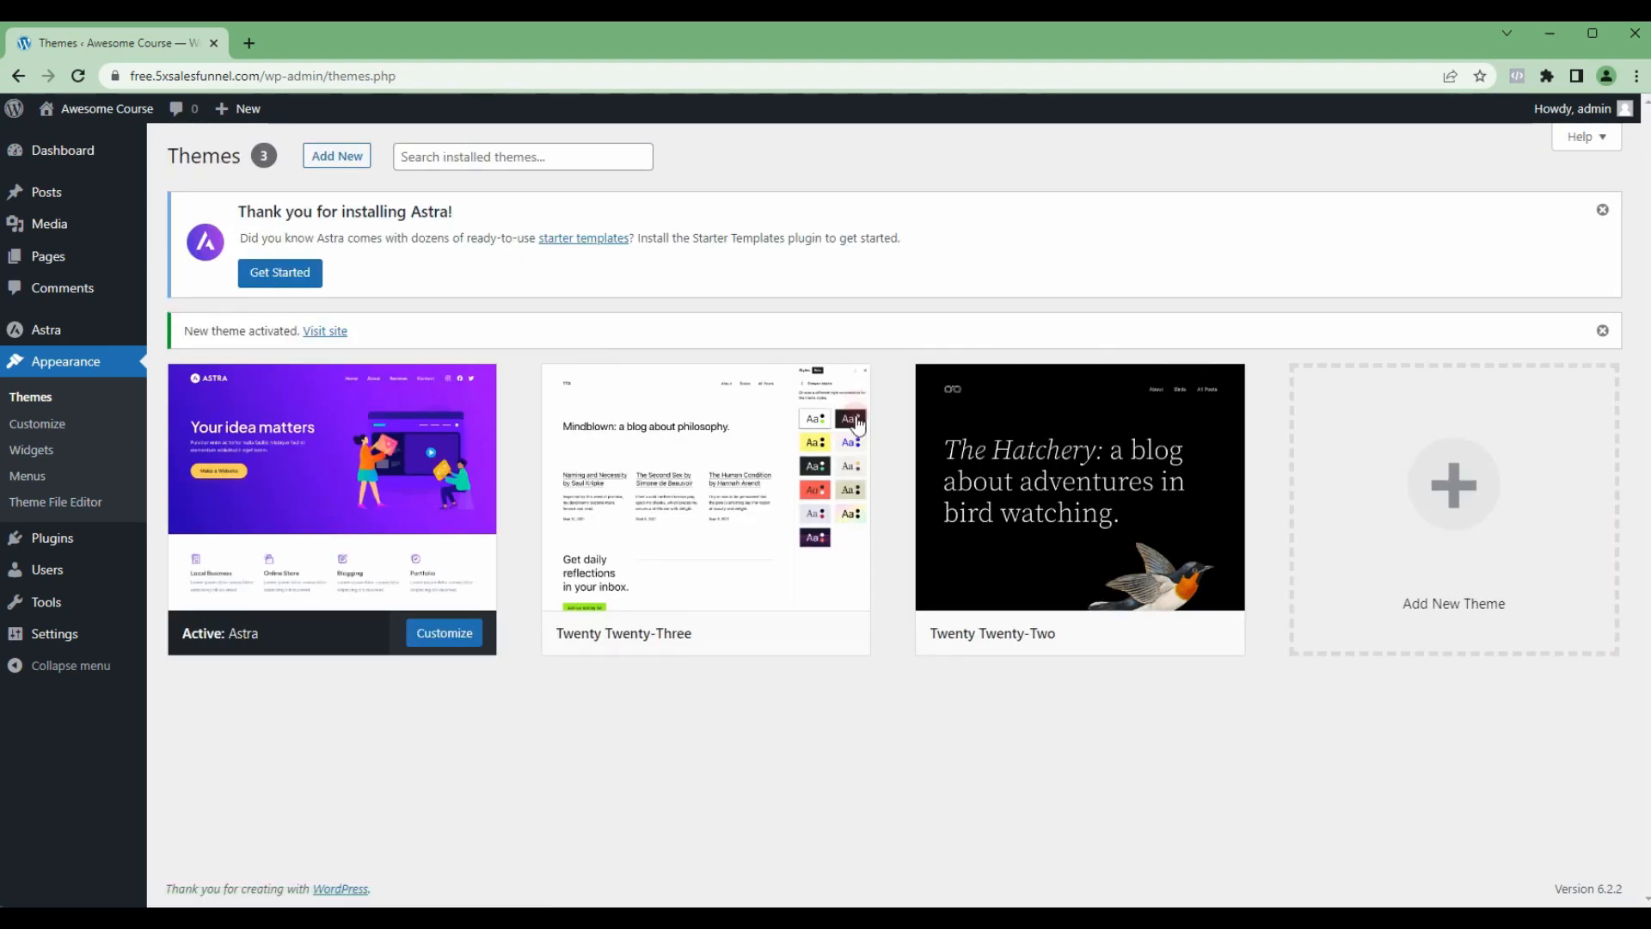
click(705, 537)
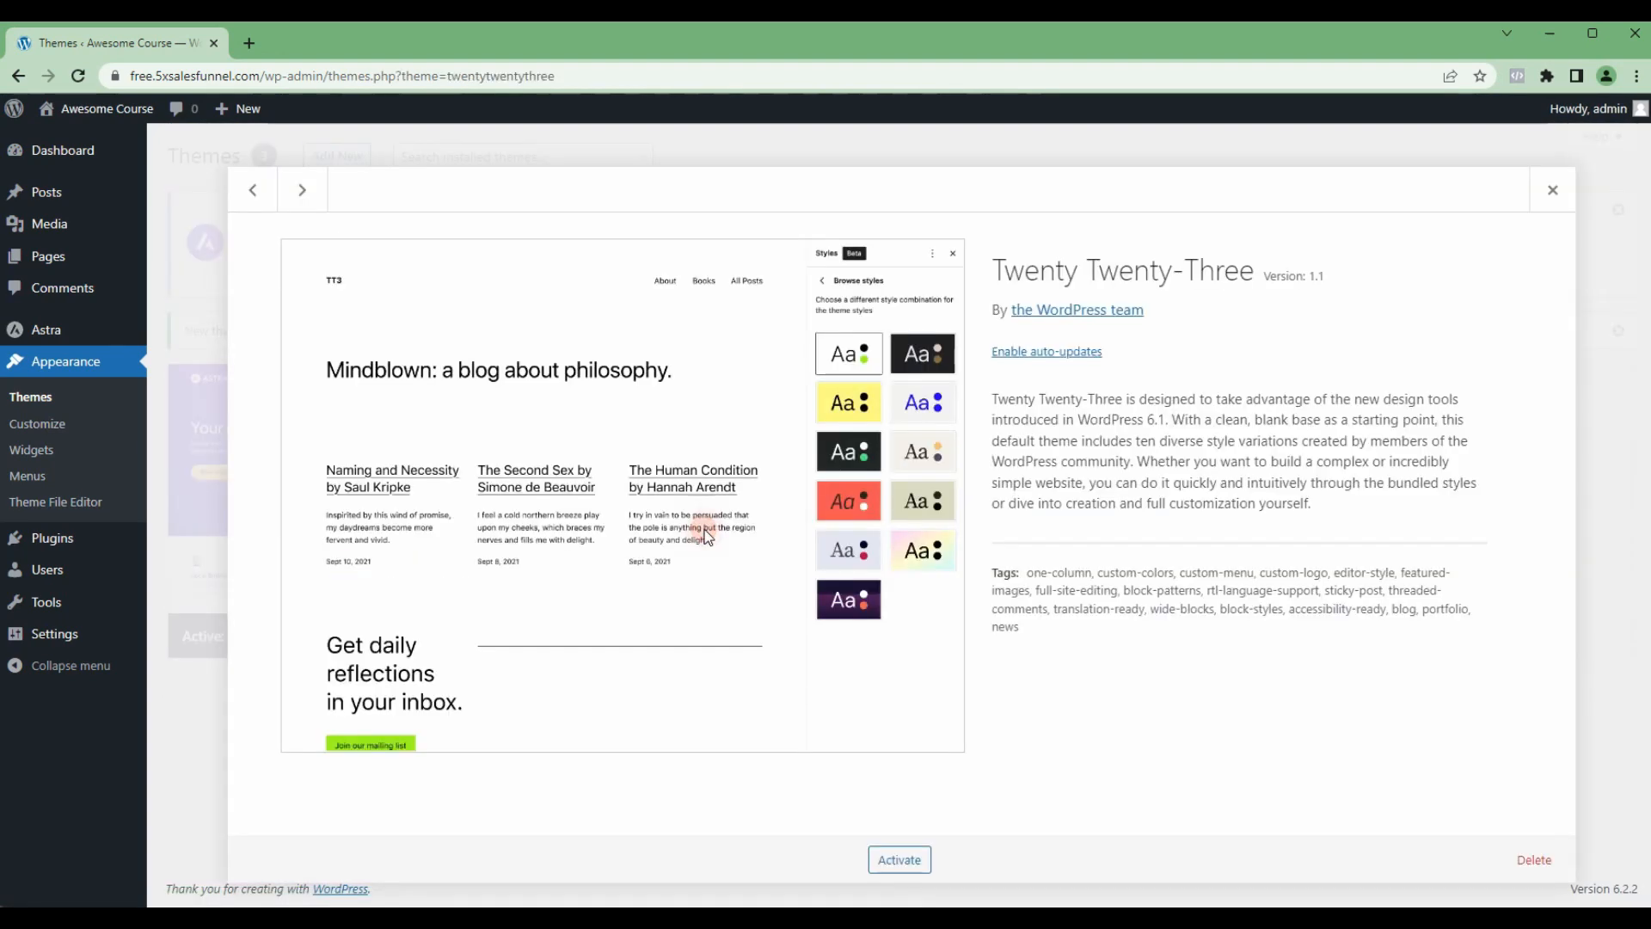
click(1533, 859)
click(917, 218)
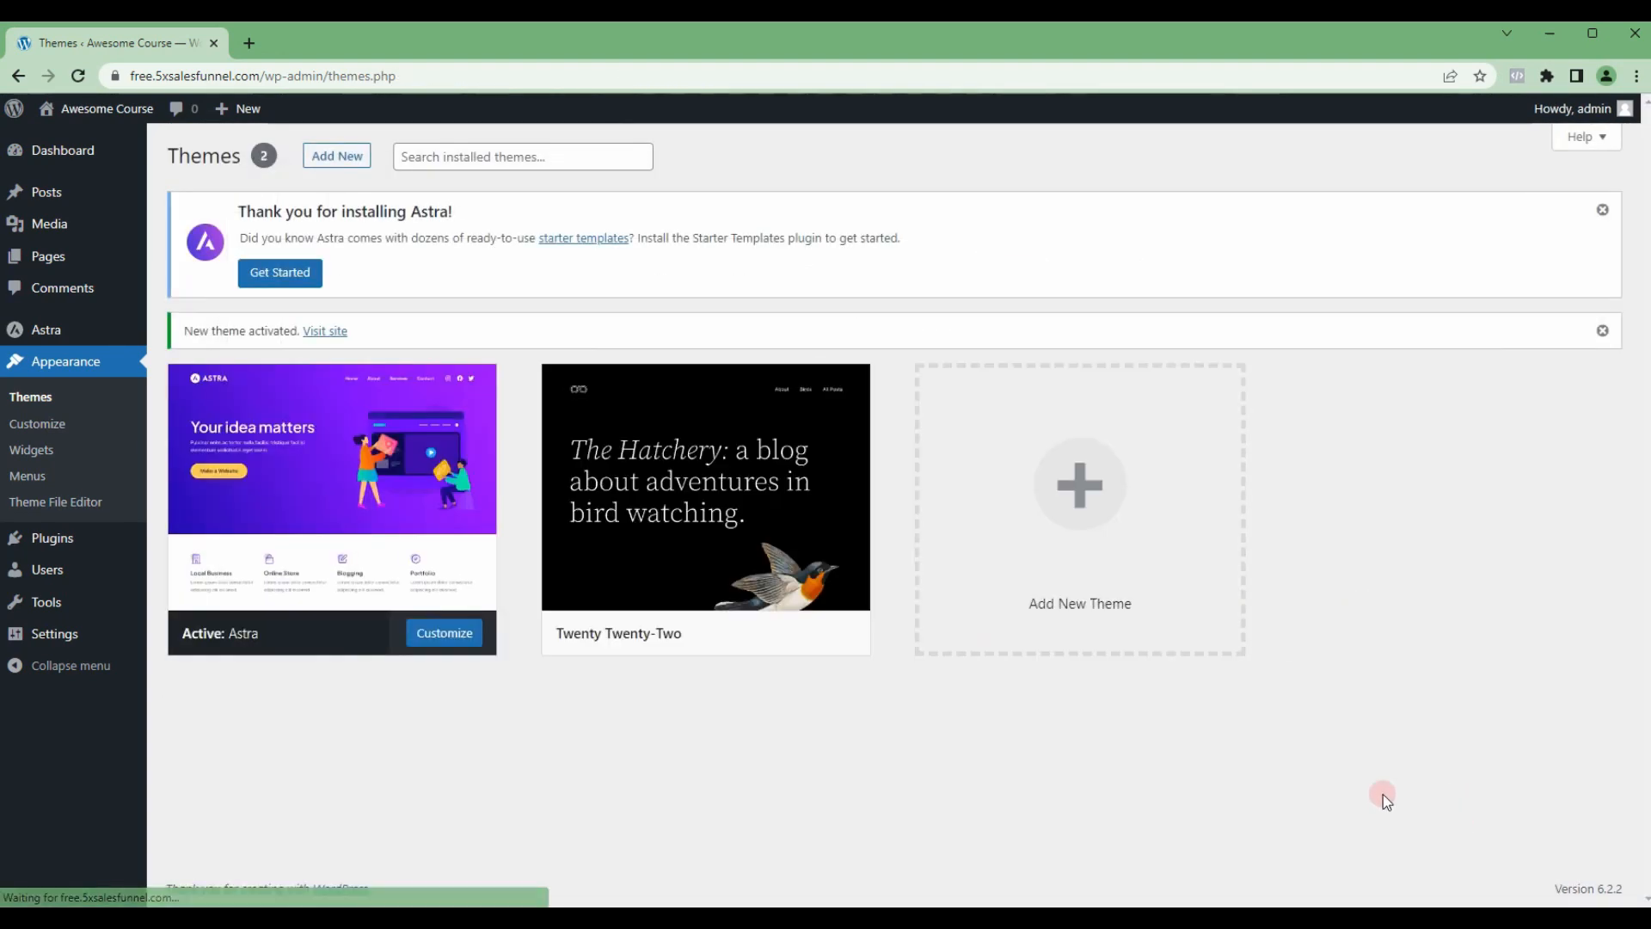
click(771, 528)
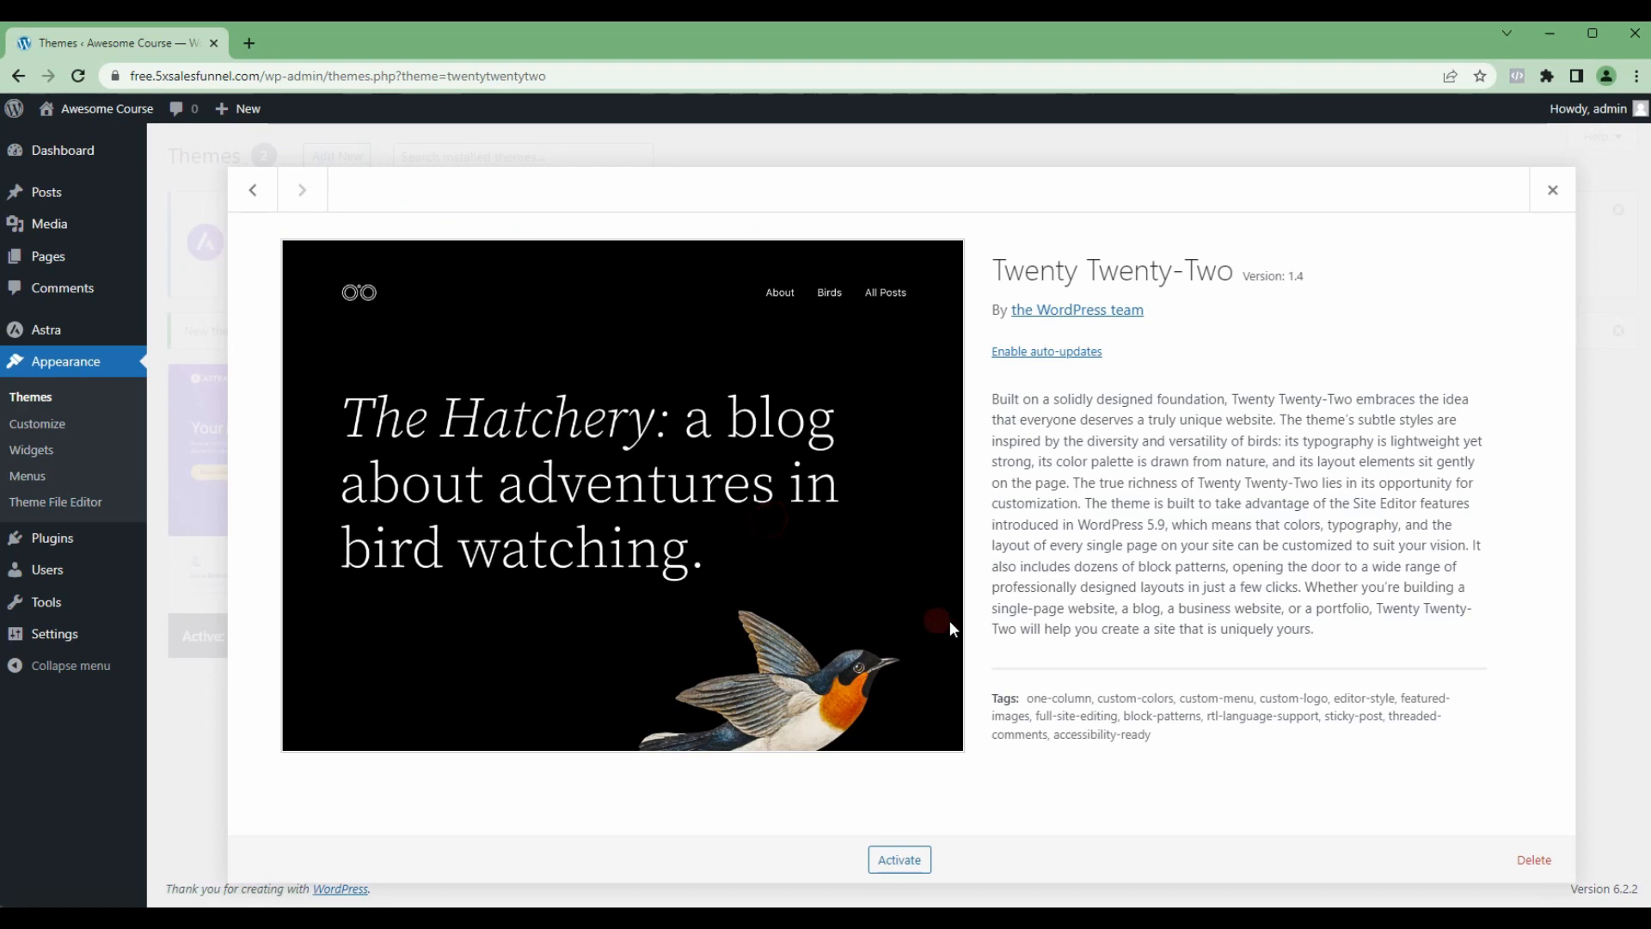
click(1534, 859)
click(932, 223)
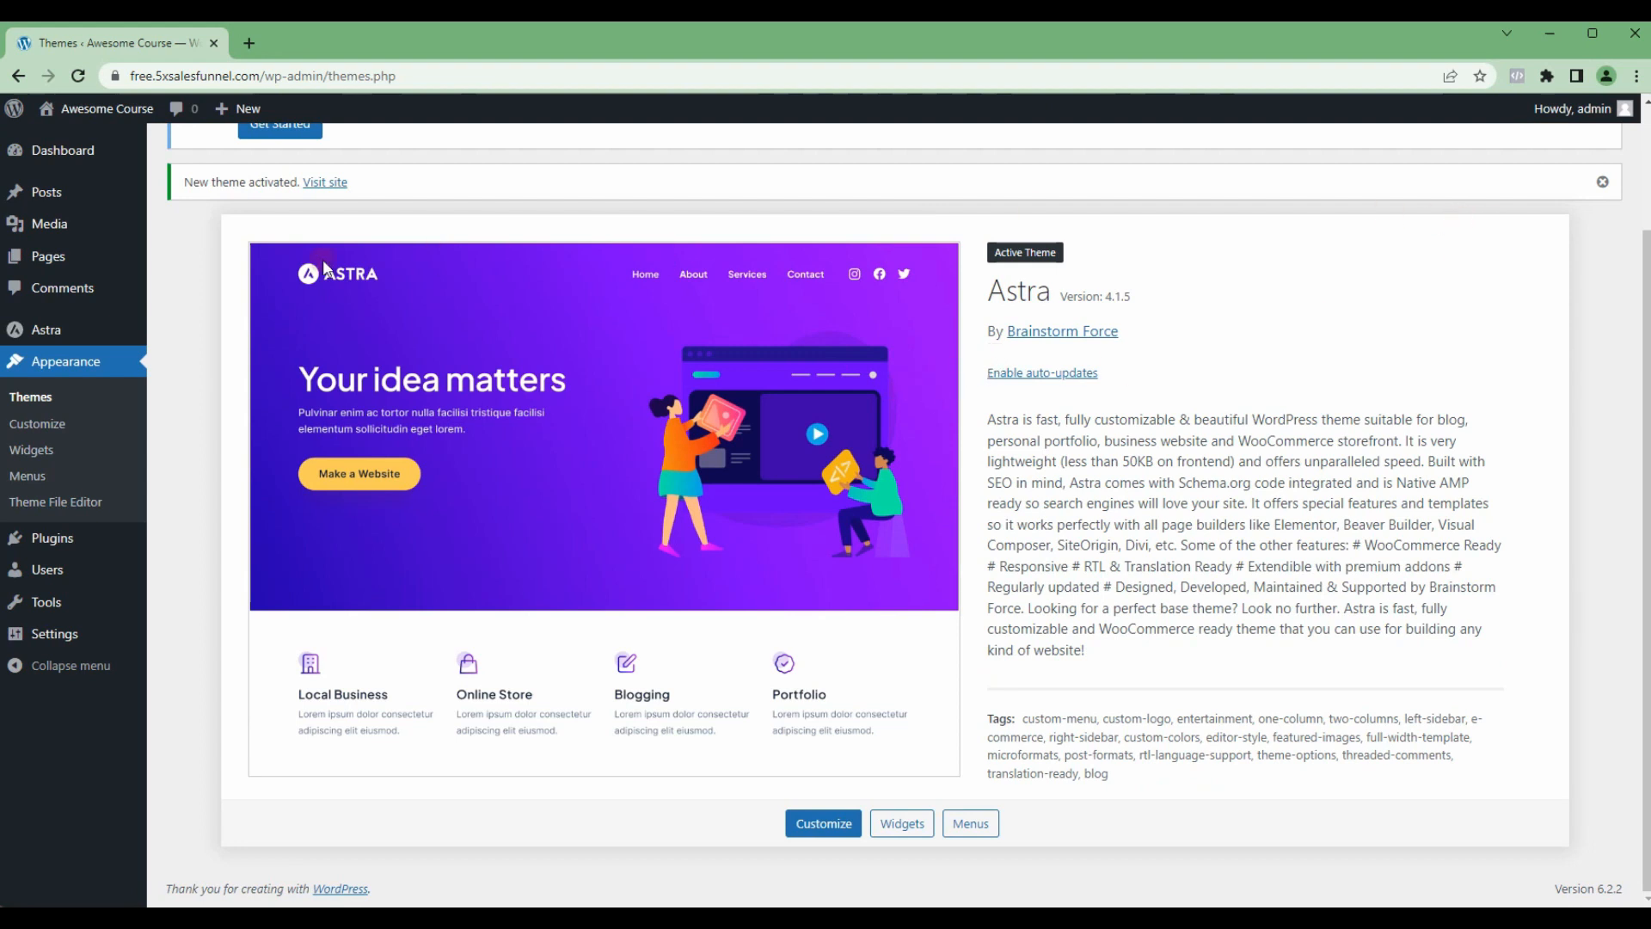
Step: Bulk-delete both preinstalled plugins, Akismet Anti-Spam and Hello Dolly, from the installed plugins list
mouse_move(72, 548)
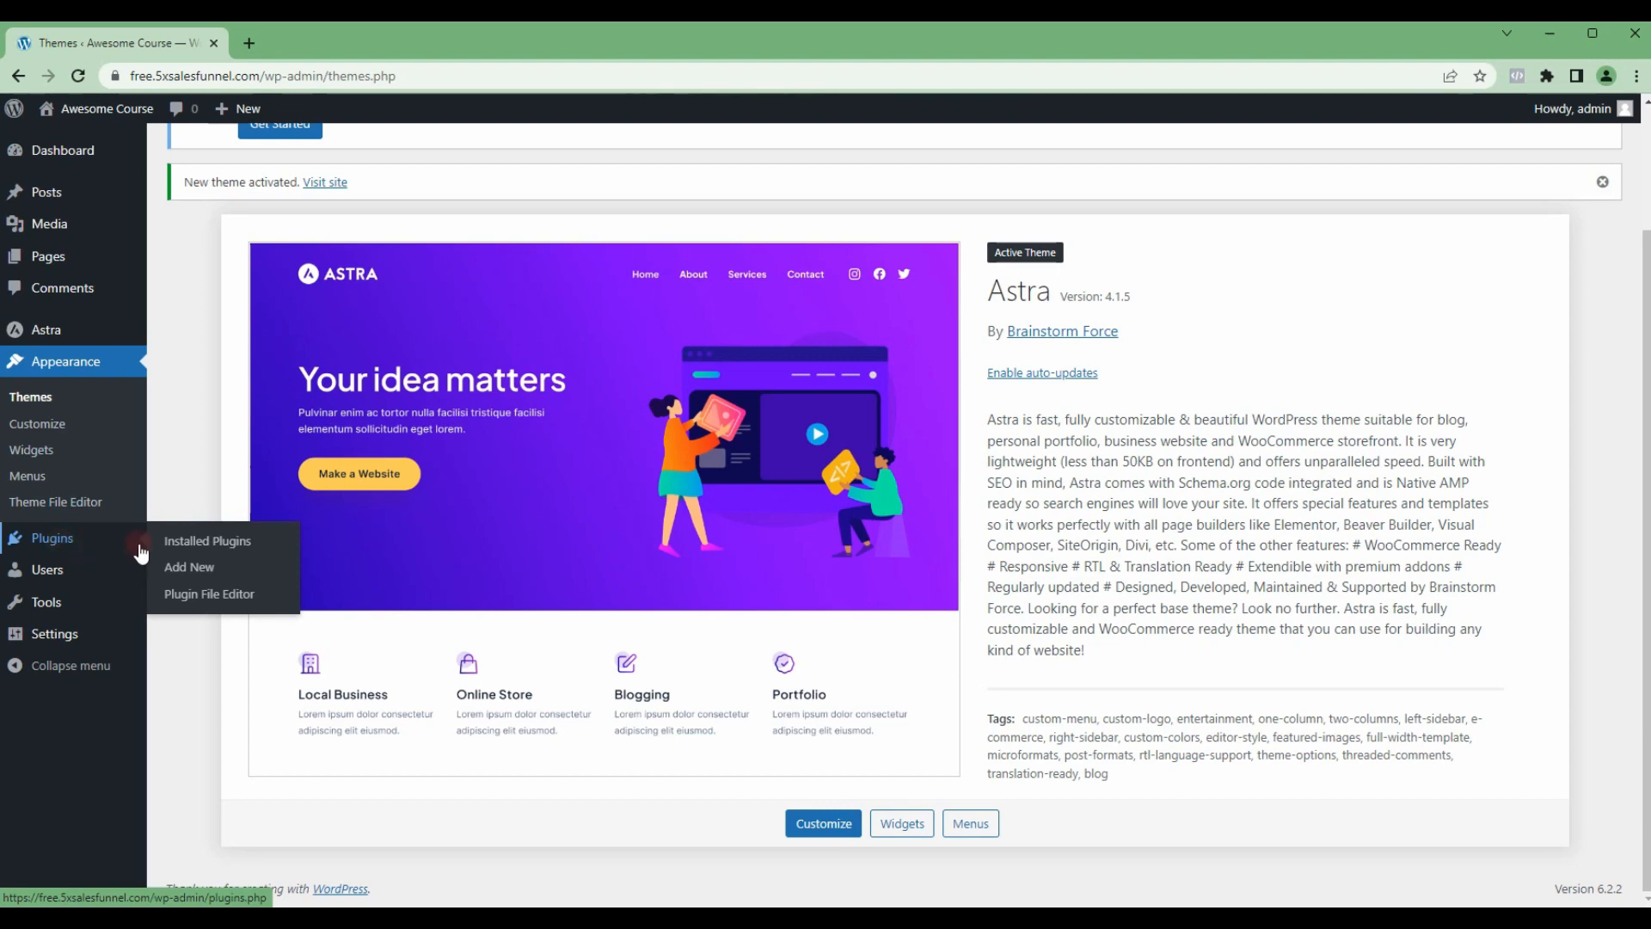
click(57, 549)
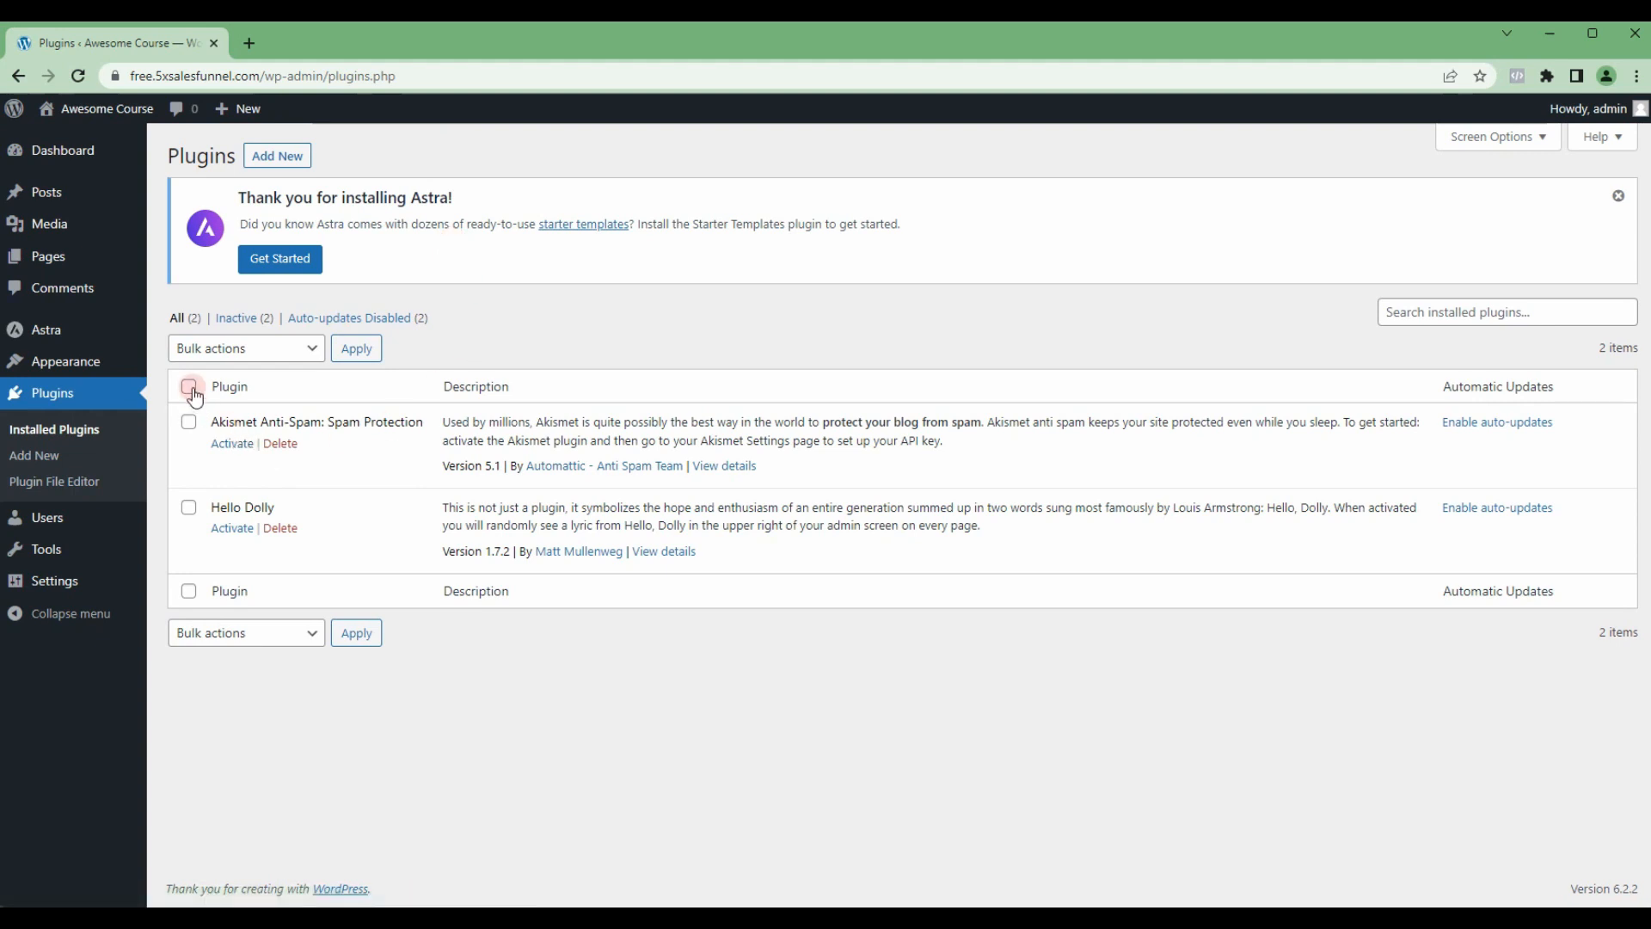
click(275, 348)
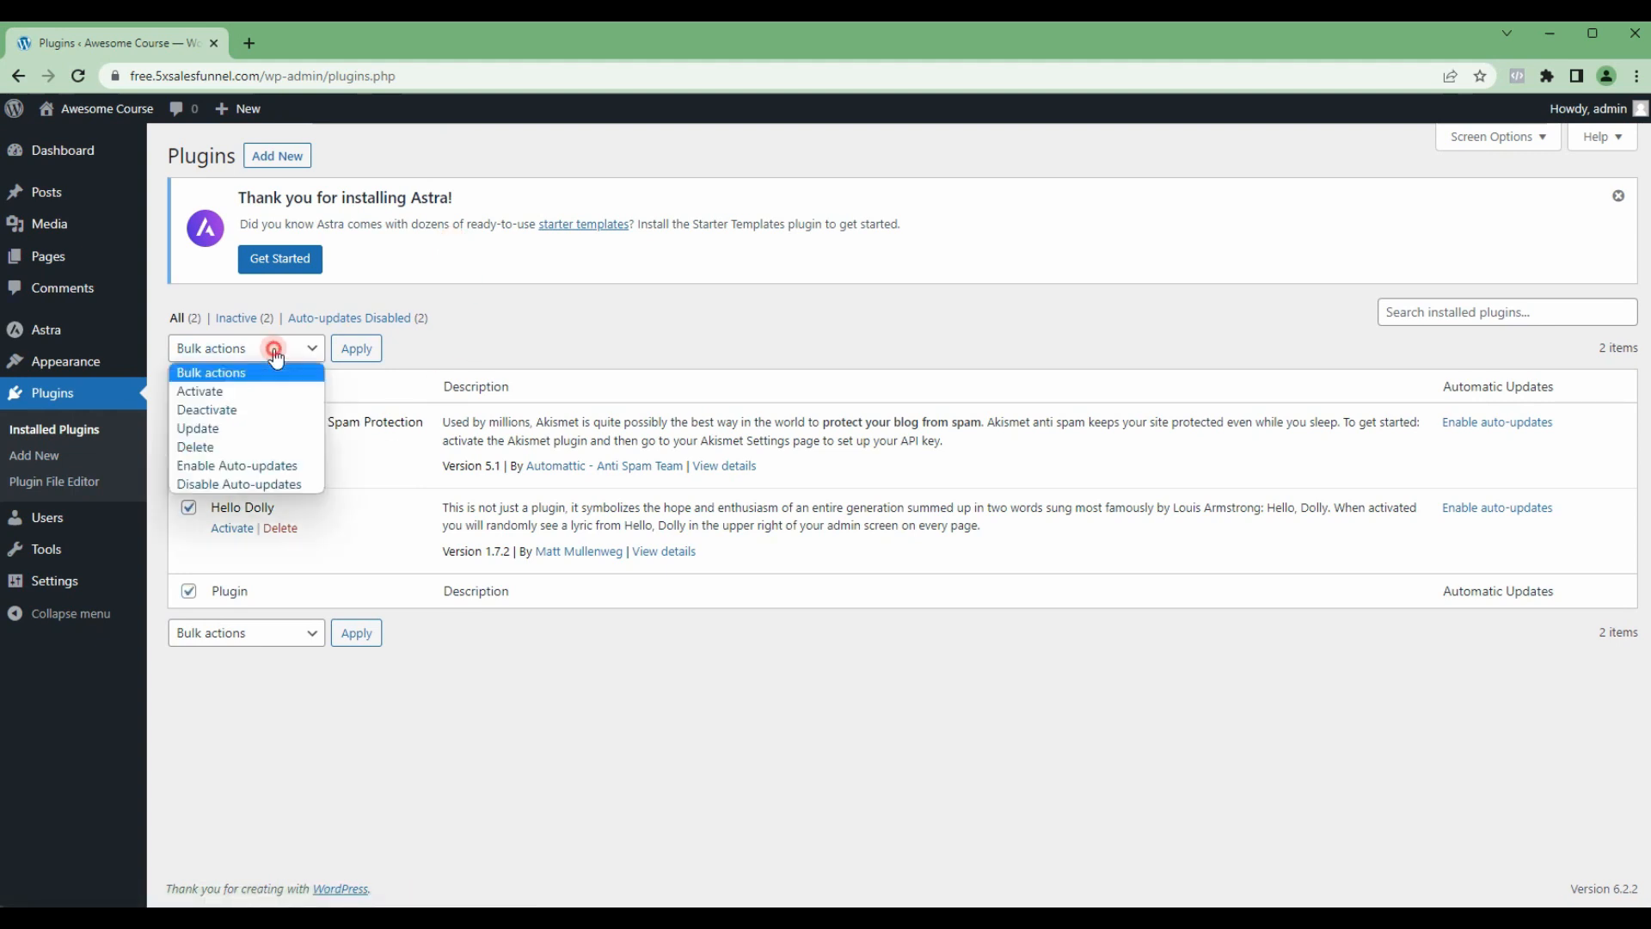
click(228, 447)
click(341, 363)
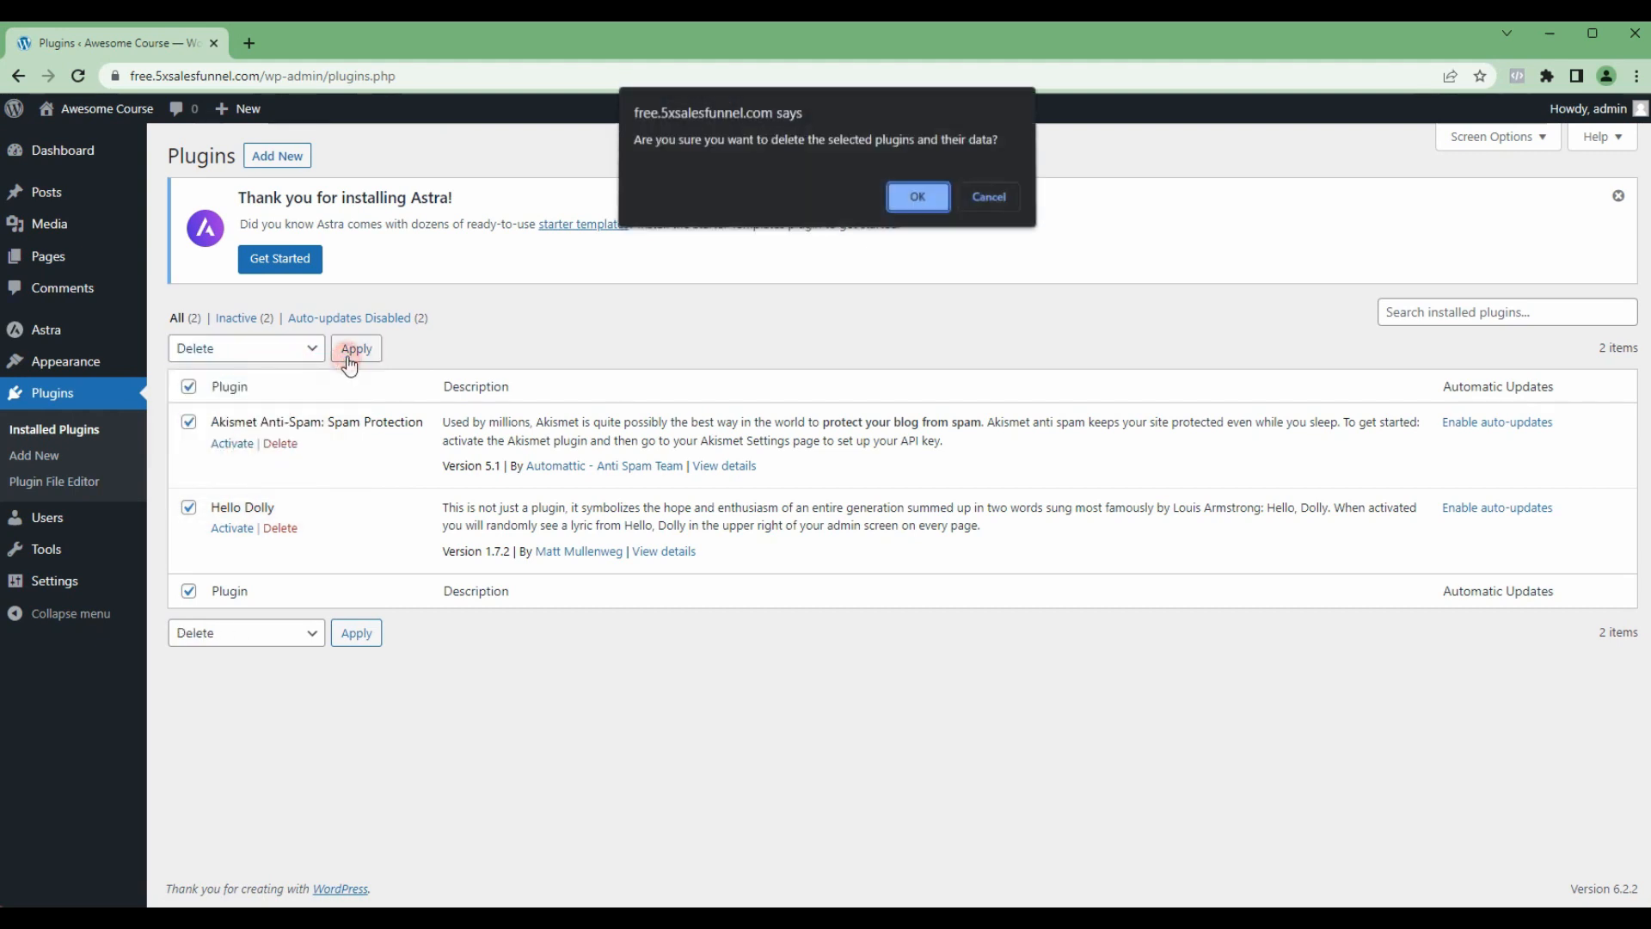
click(896, 195)
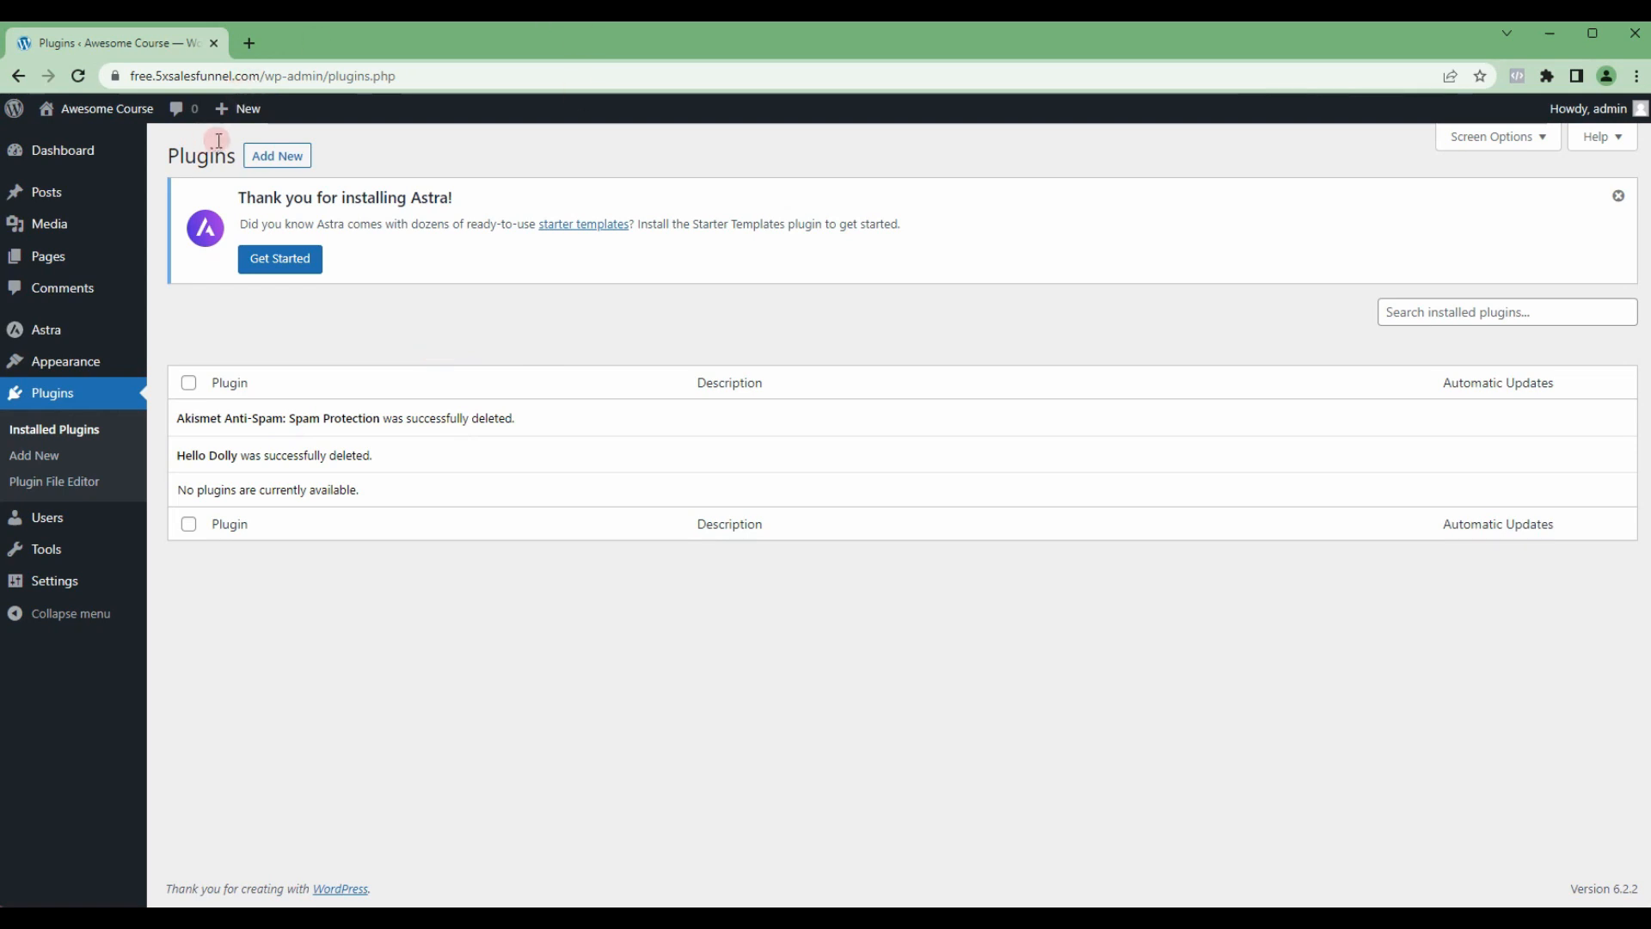
Step: Search the plugin directory for "elementor" and install Elementor Website Builder without activating it
click(266, 163)
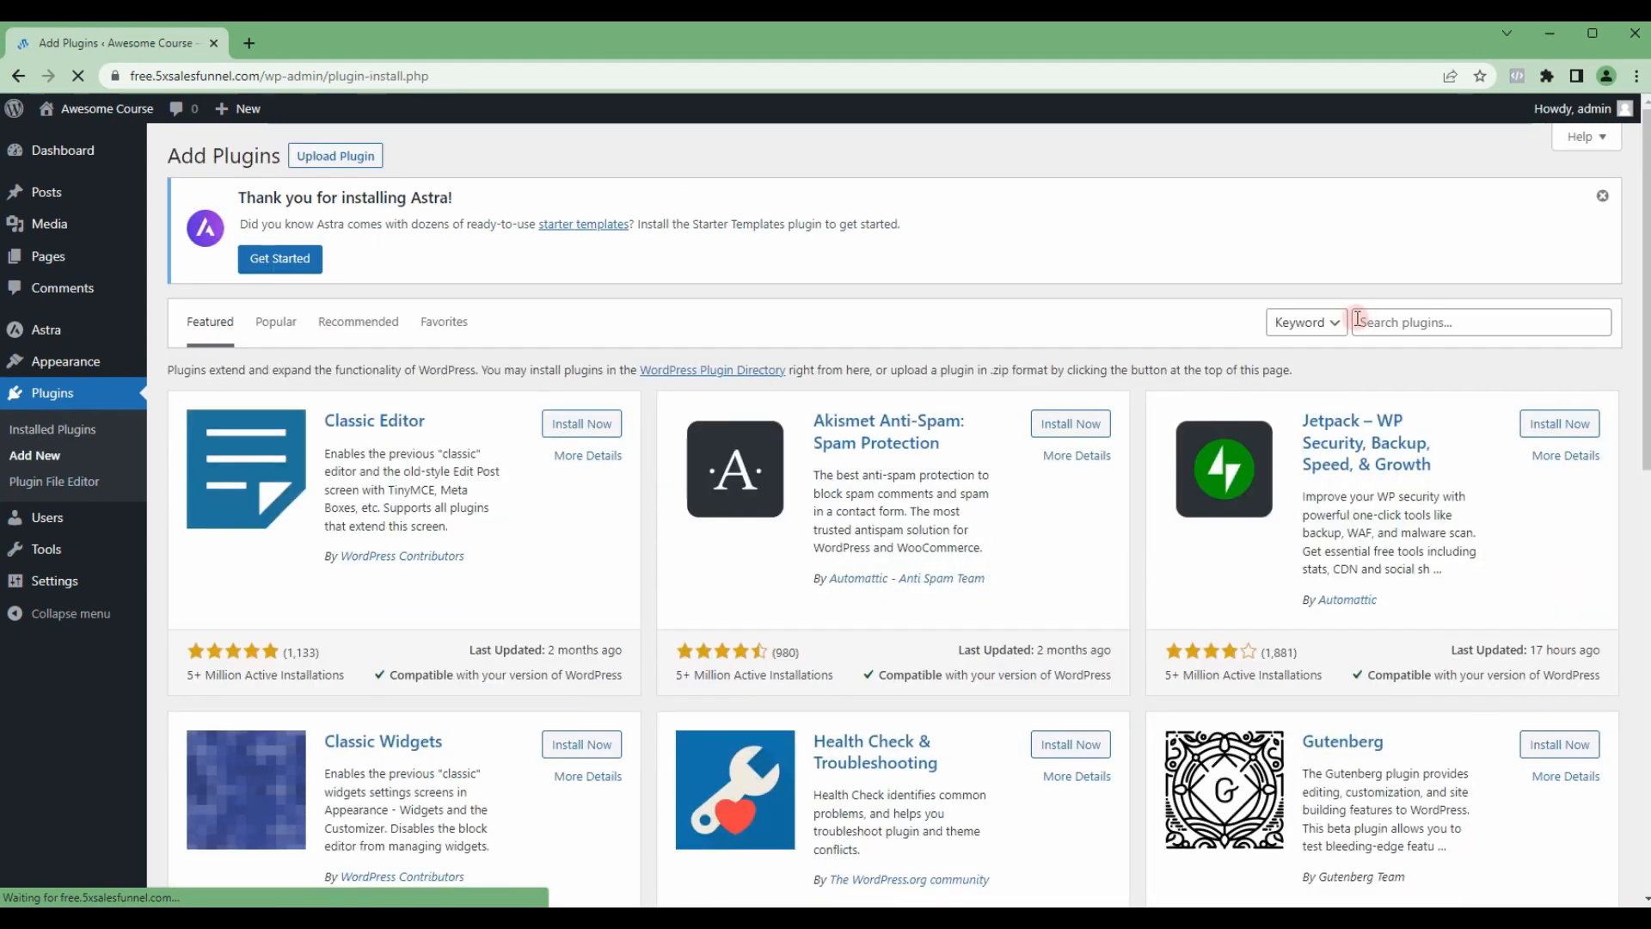
click(1369, 321)
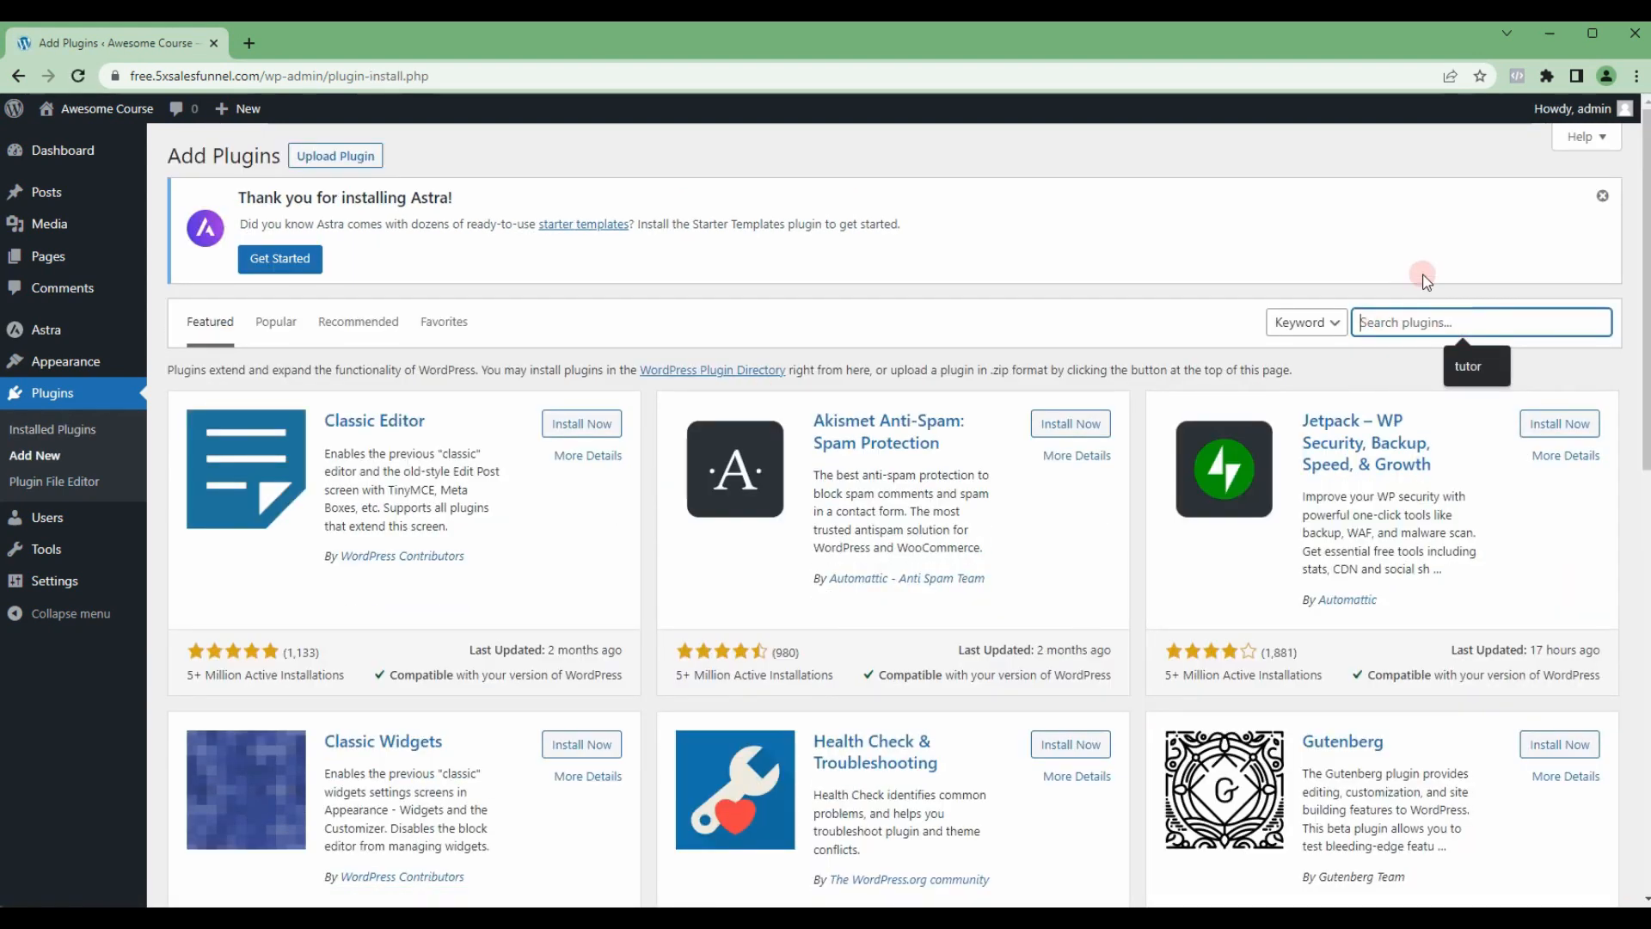
text(elementor)
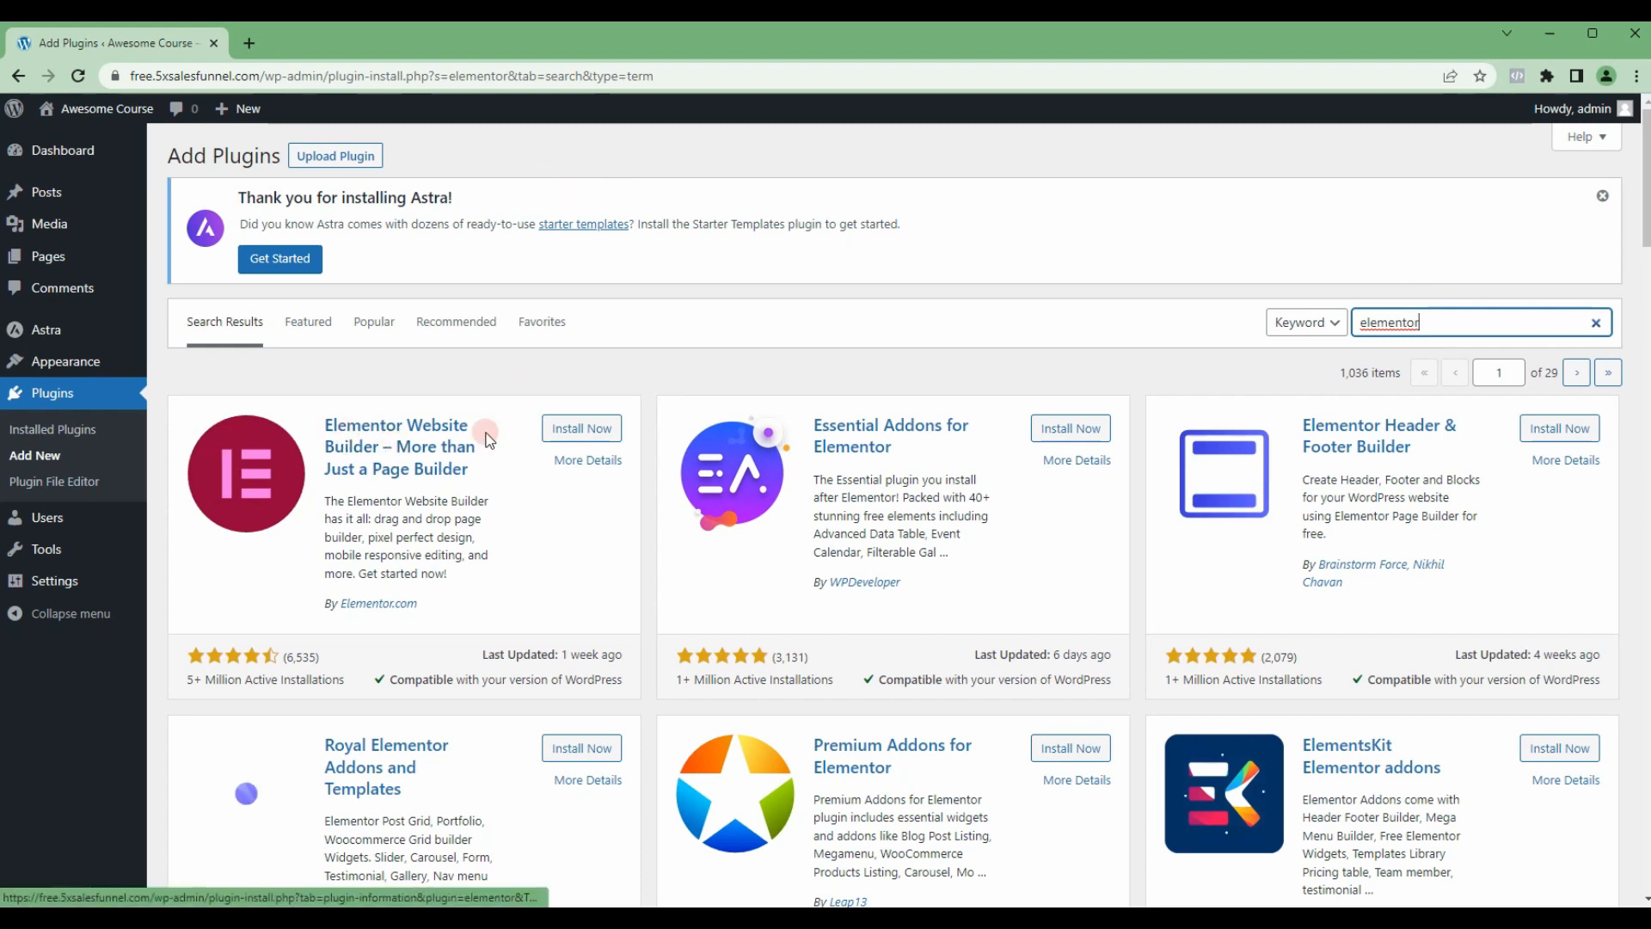
click(588, 431)
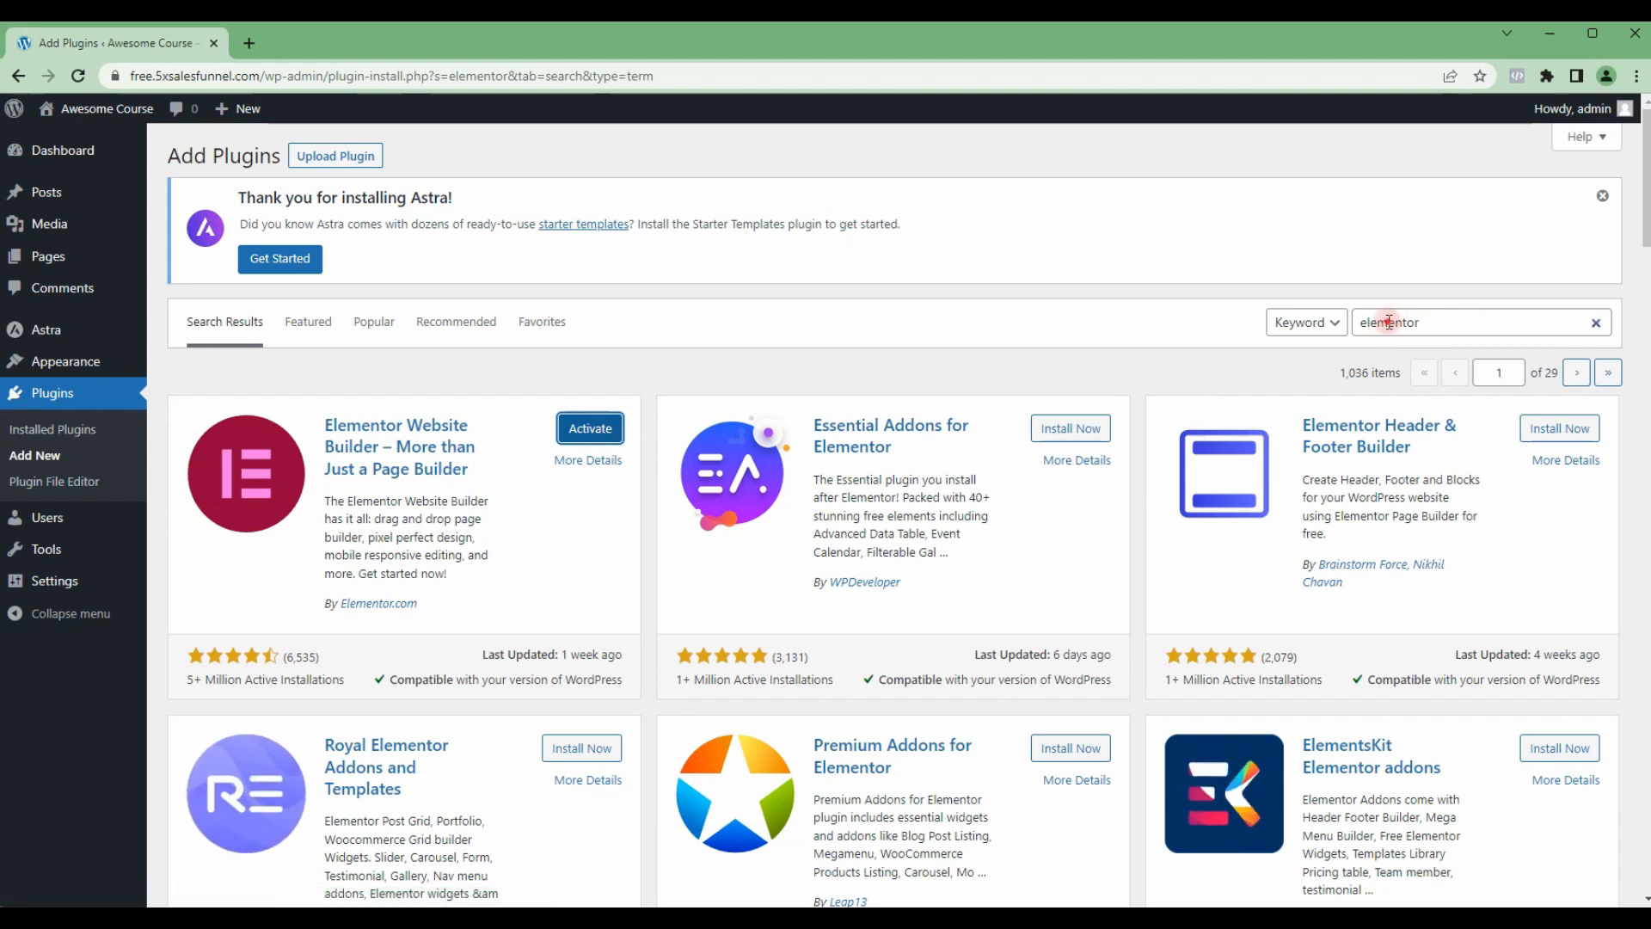
Step: Search for "tutor" and install both the Tutor LMS and Tutor LMS Elementor Addons plugins
double_click(1389, 323)
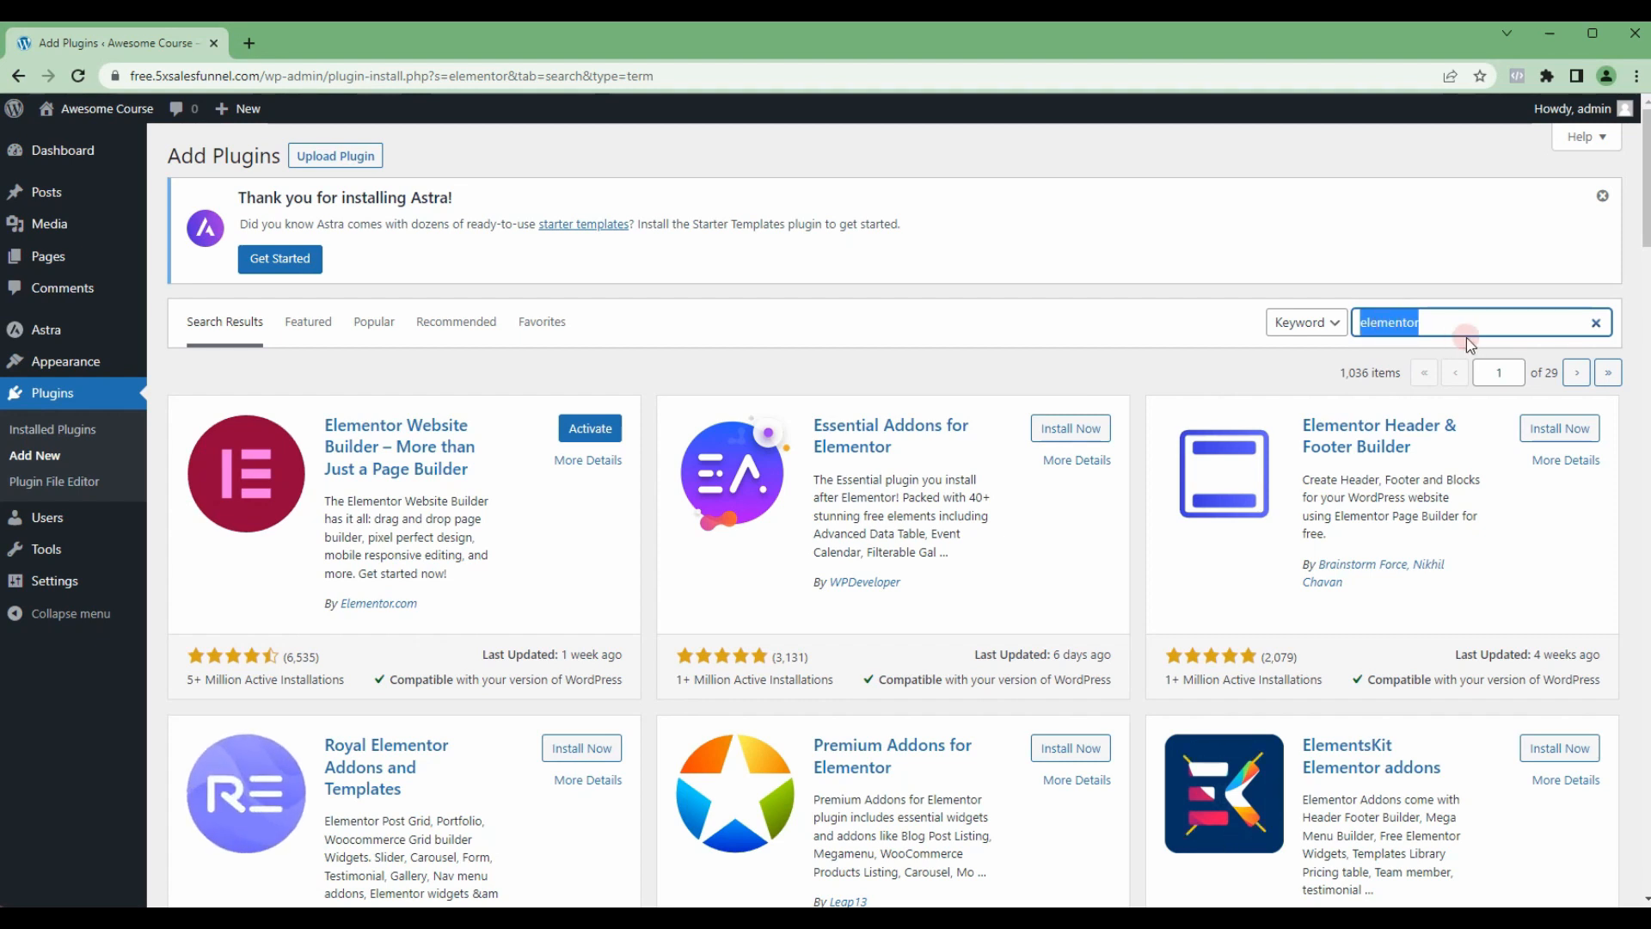
text(tut)
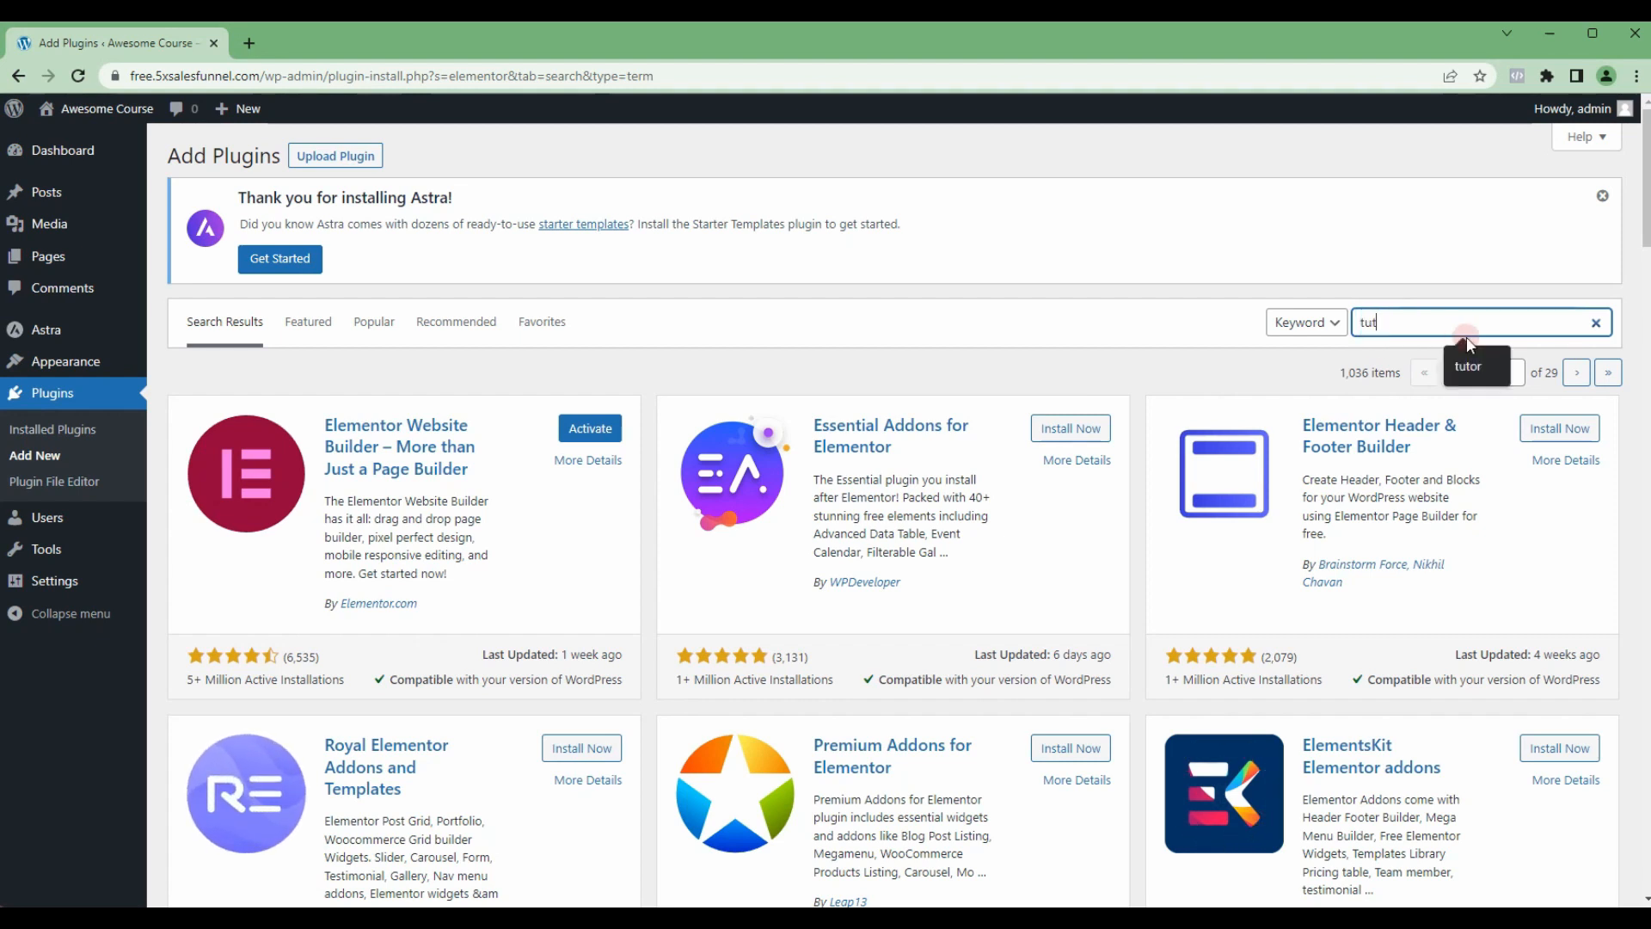
text(or)
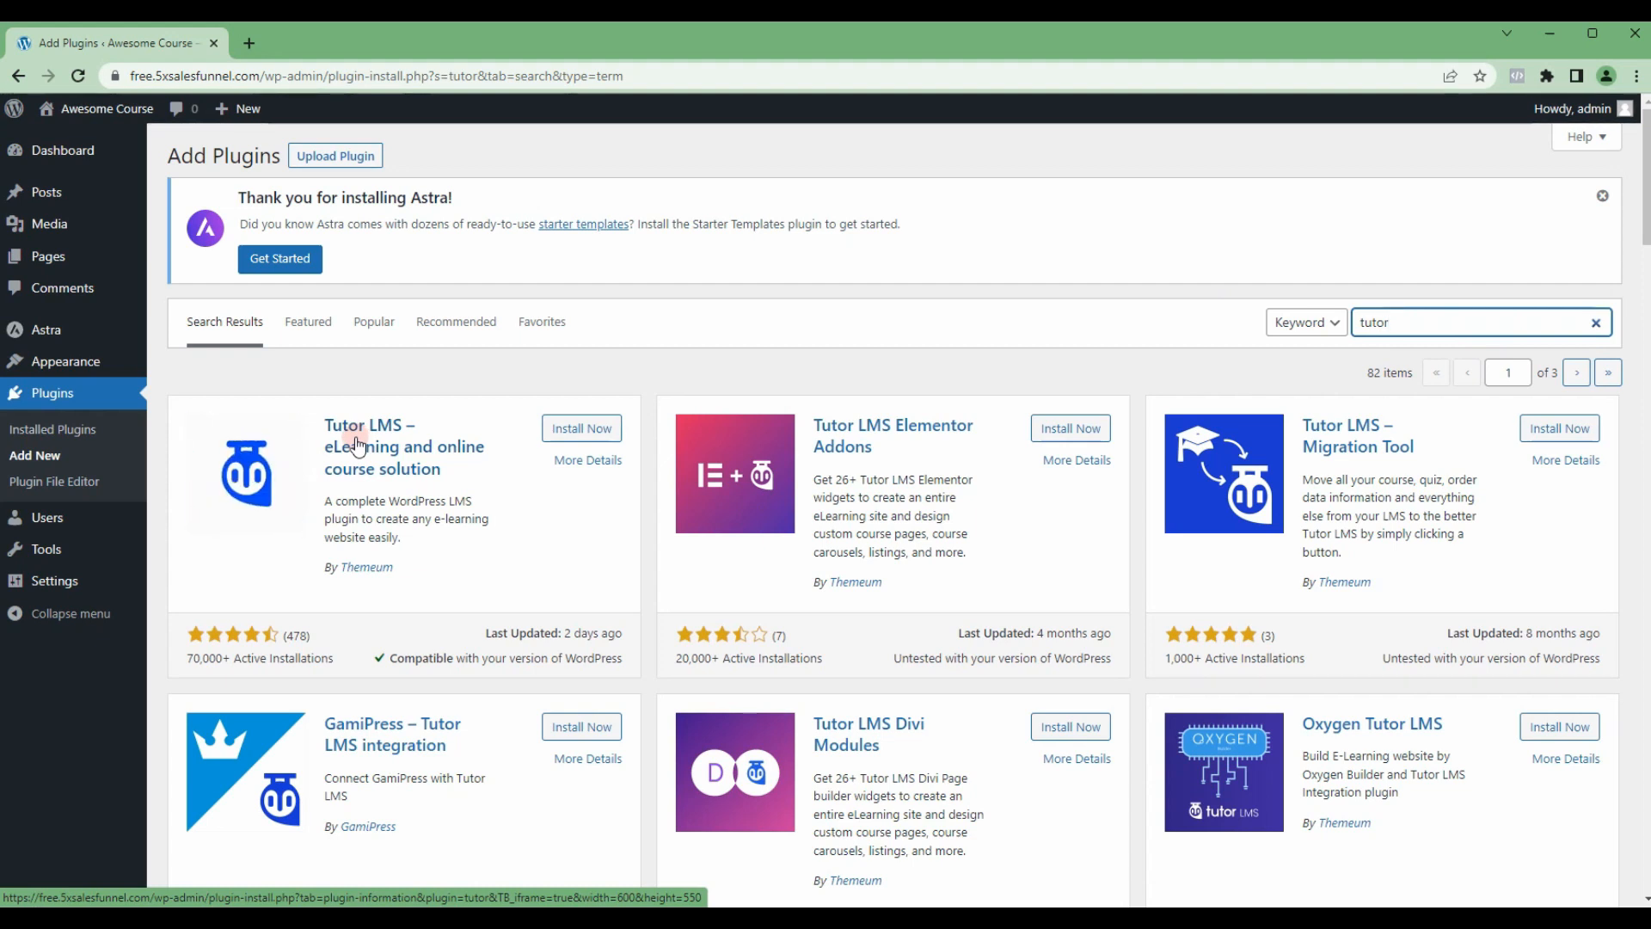
click(584, 430)
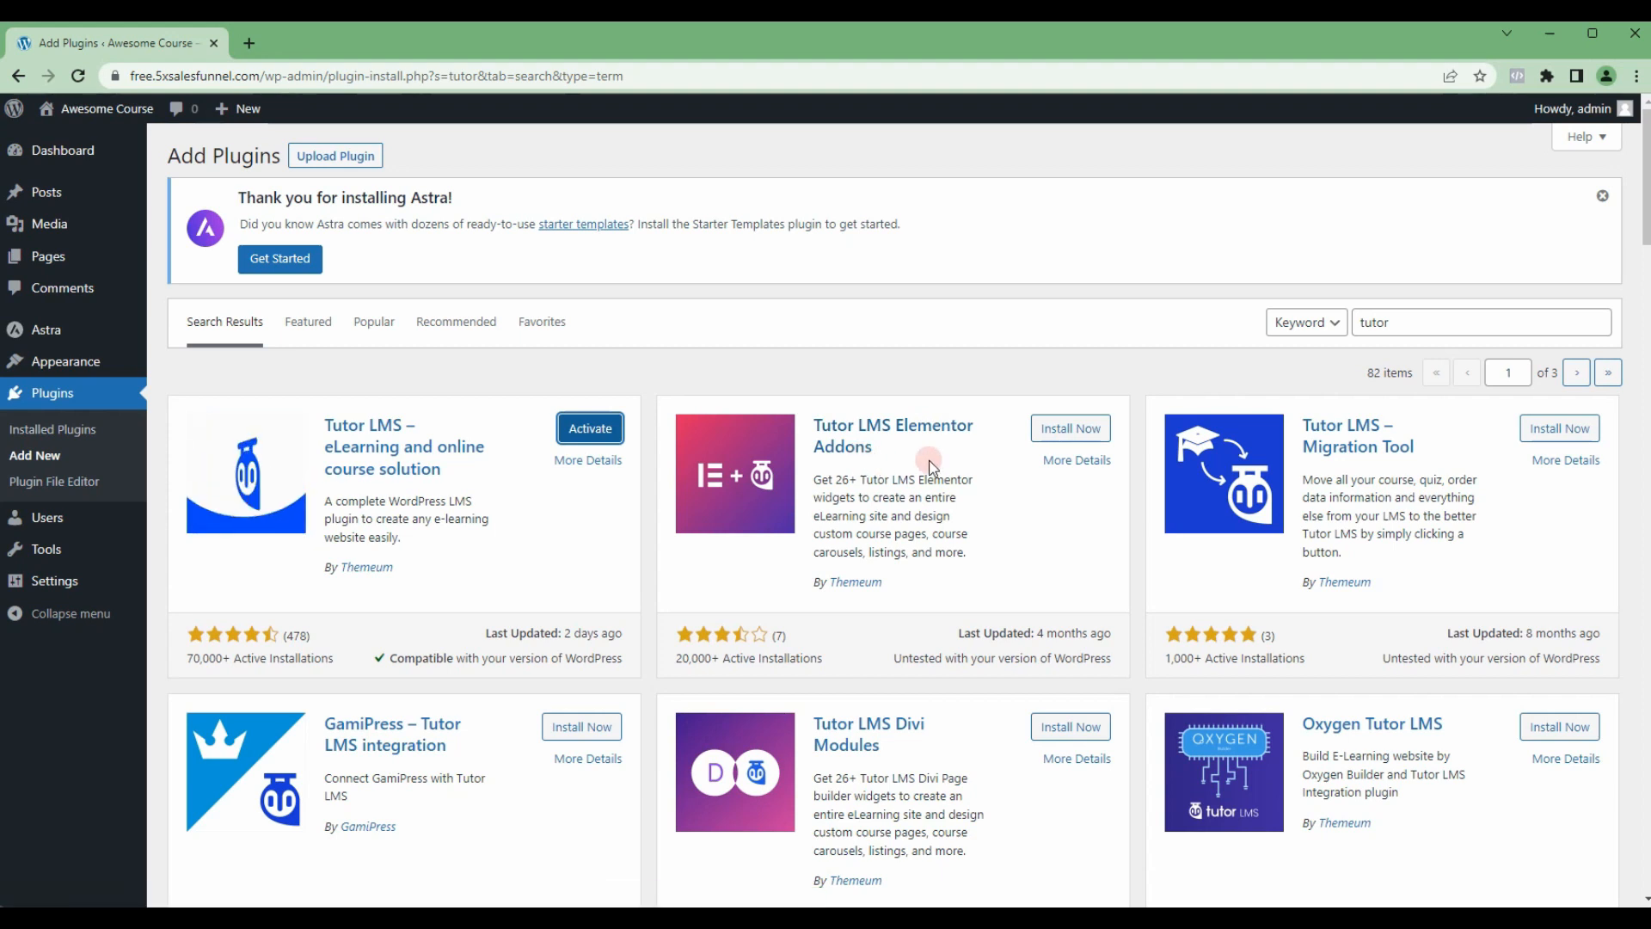
click(1061, 433)
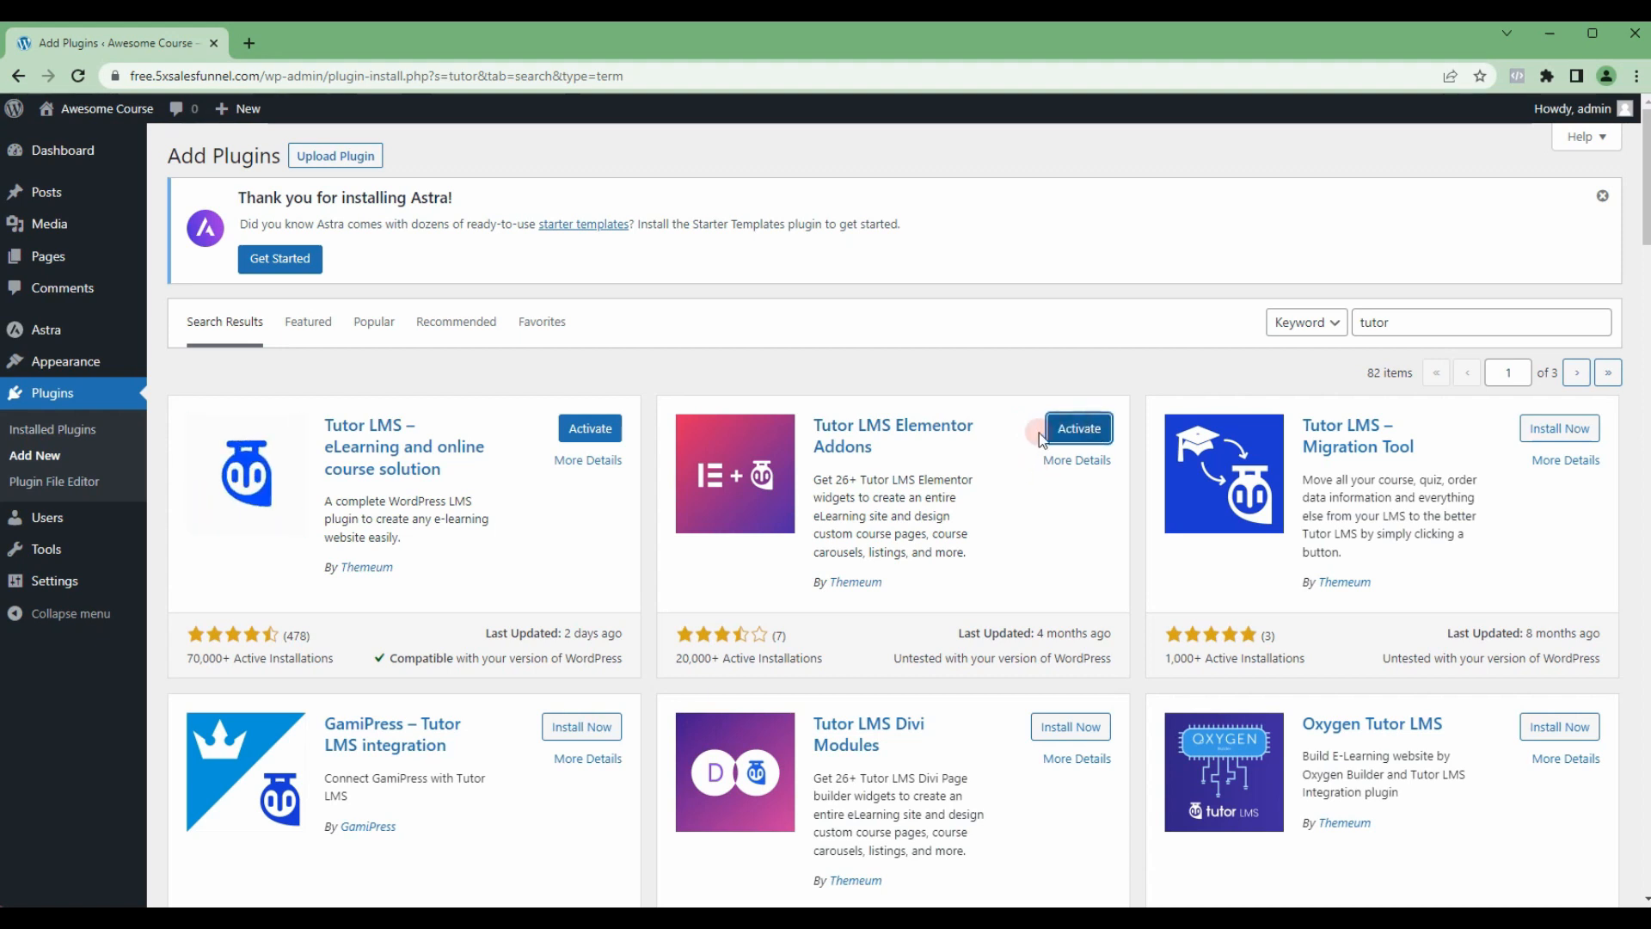
Step: Search the plugin directory for "woocommerce" and install the WooCommerce plugin by Automattic
double_click(1376, 320)
text(w)
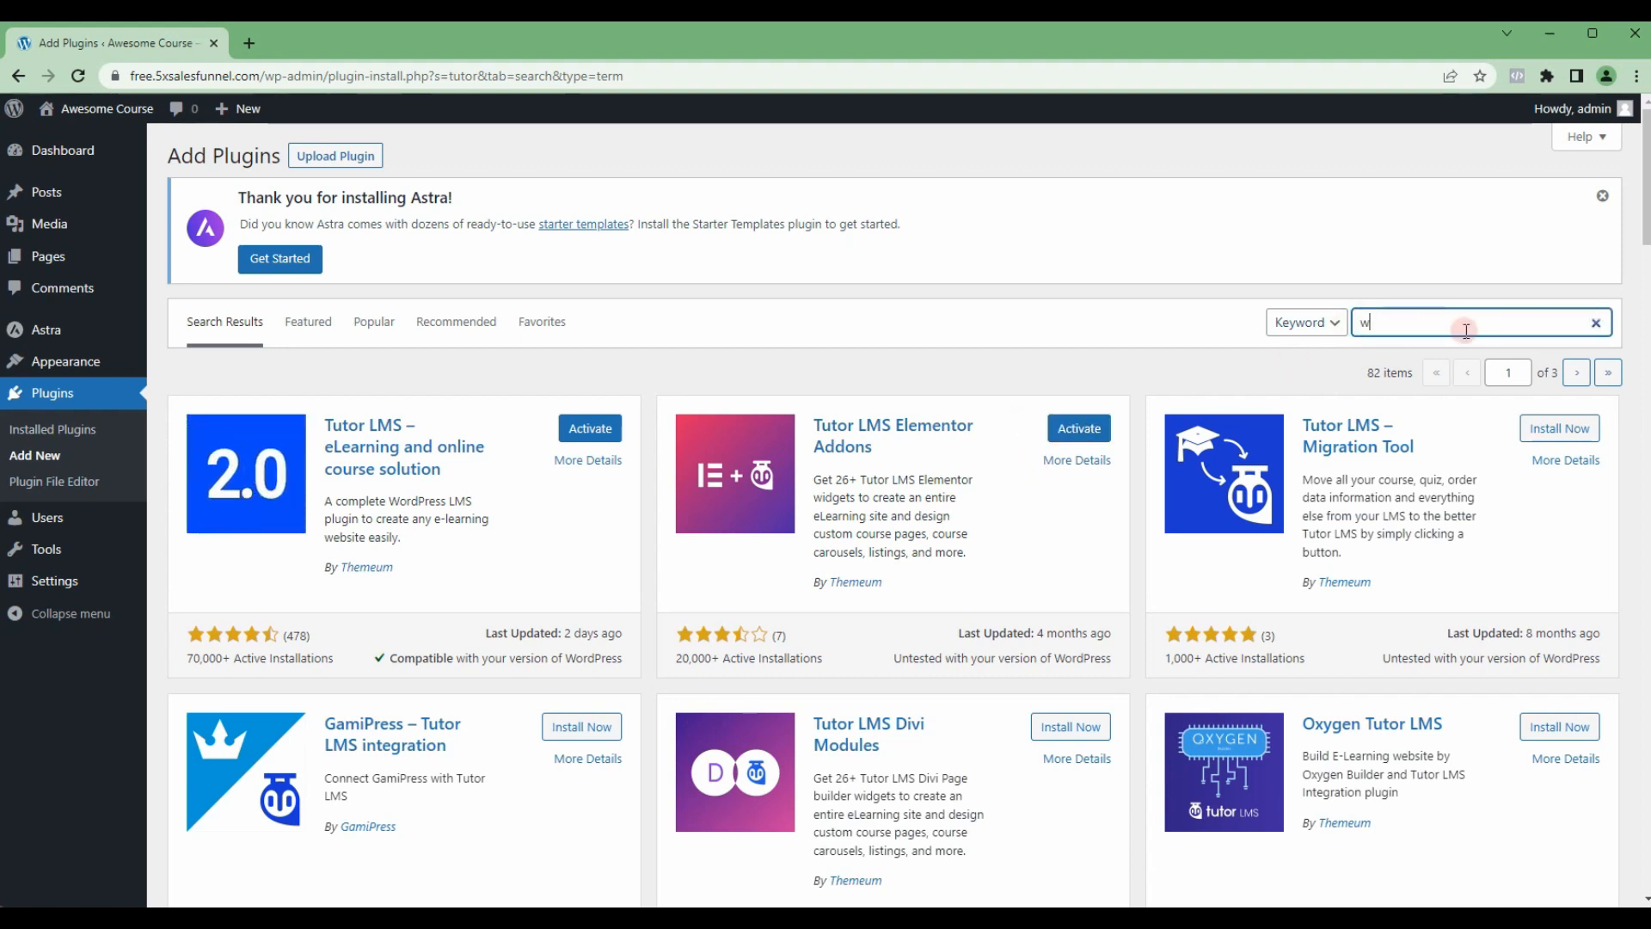
text(oocom)
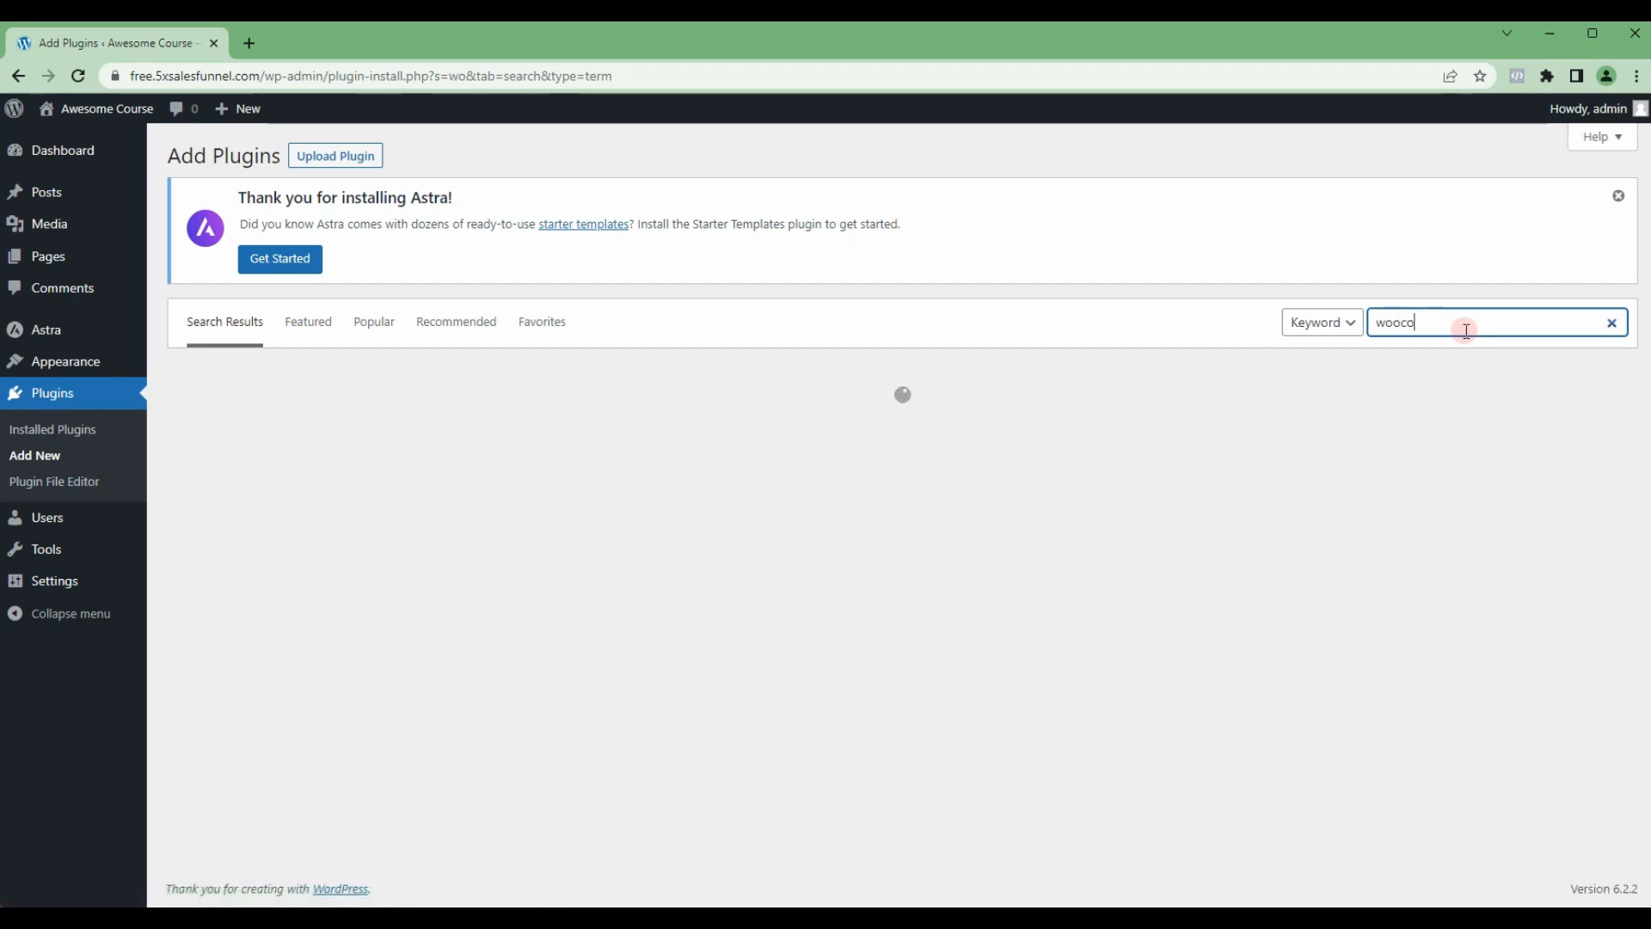
text(merce)
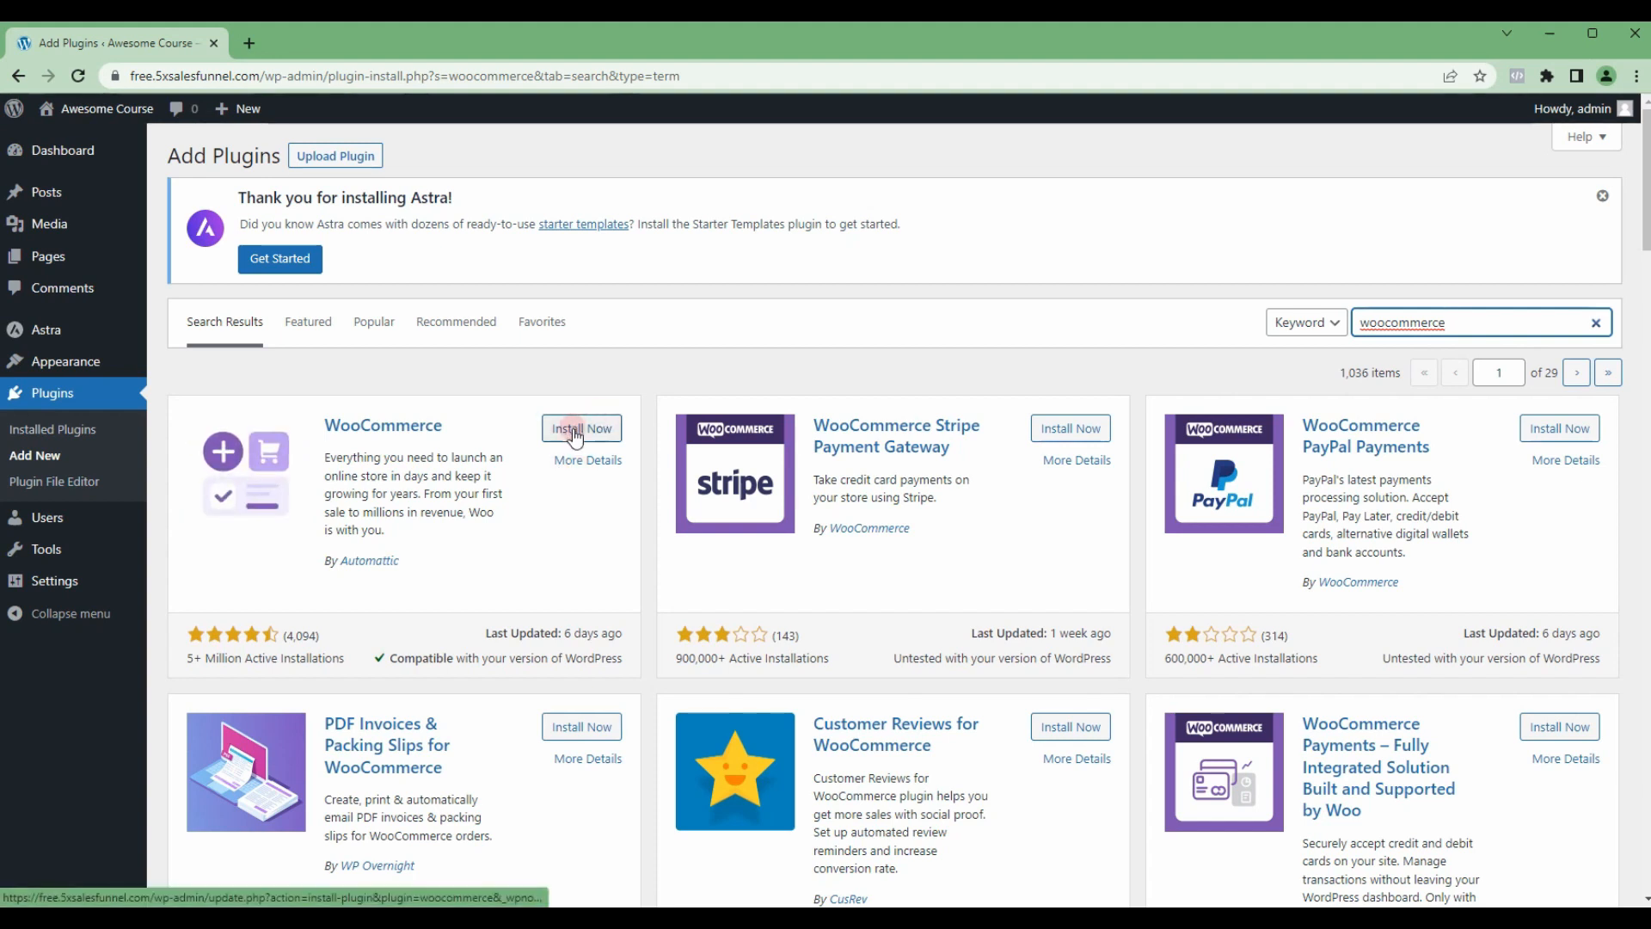
click(575, 433)
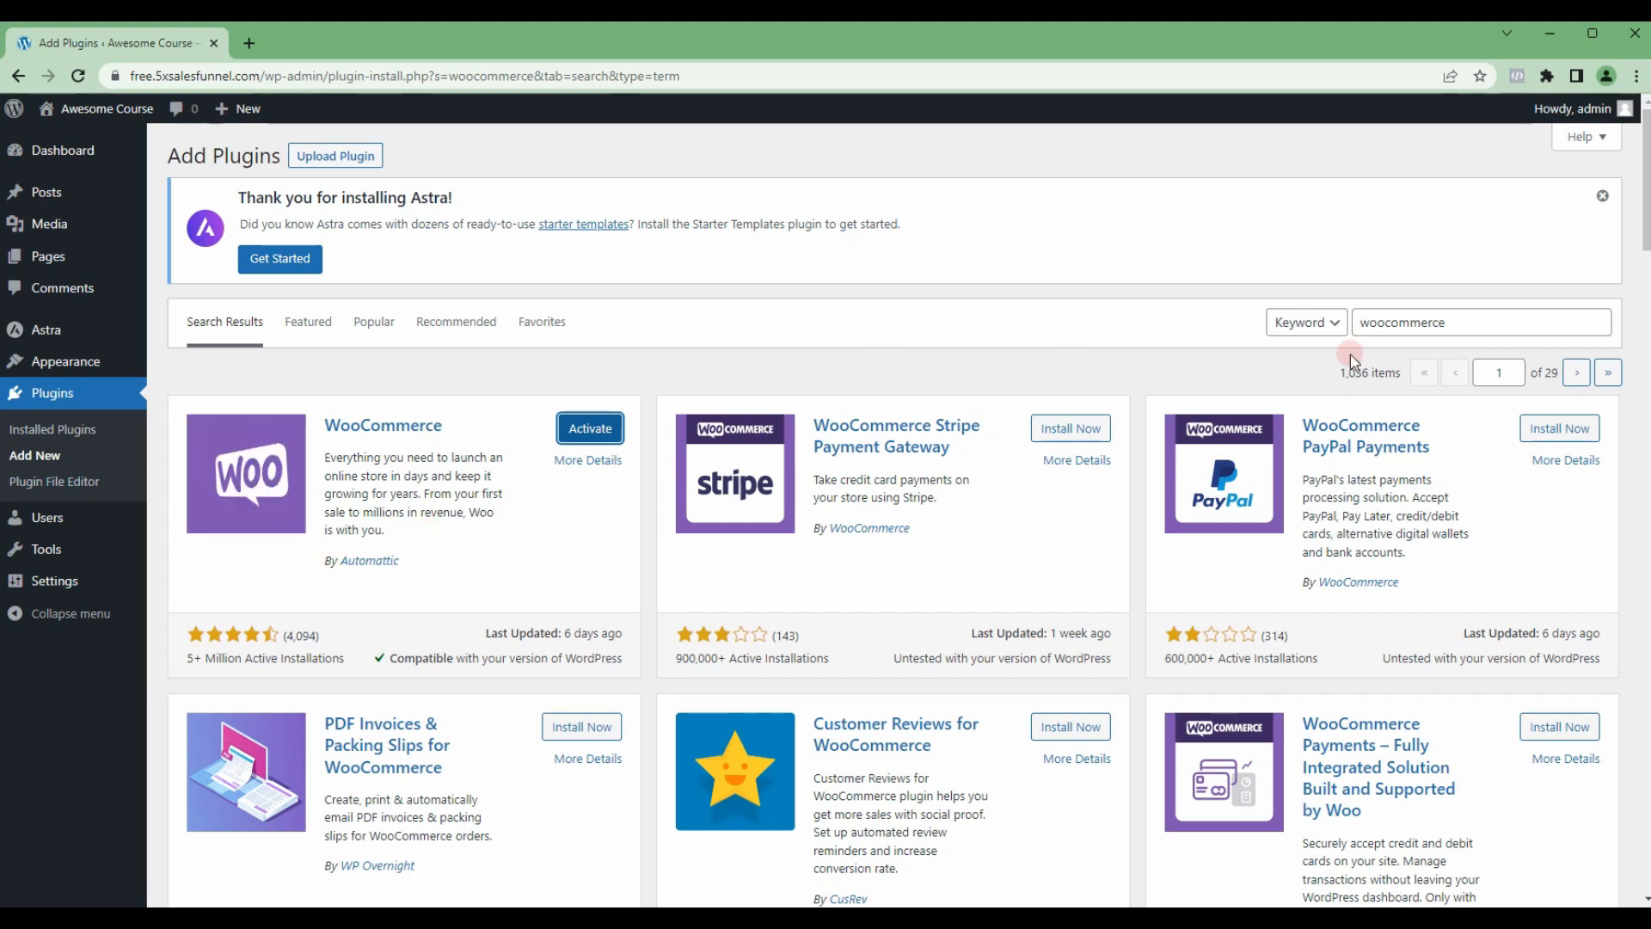
Step: Search the plugin directory for "fluent" and install the FluentSMTP plugin
drag(1364, 326, 1428, 354)
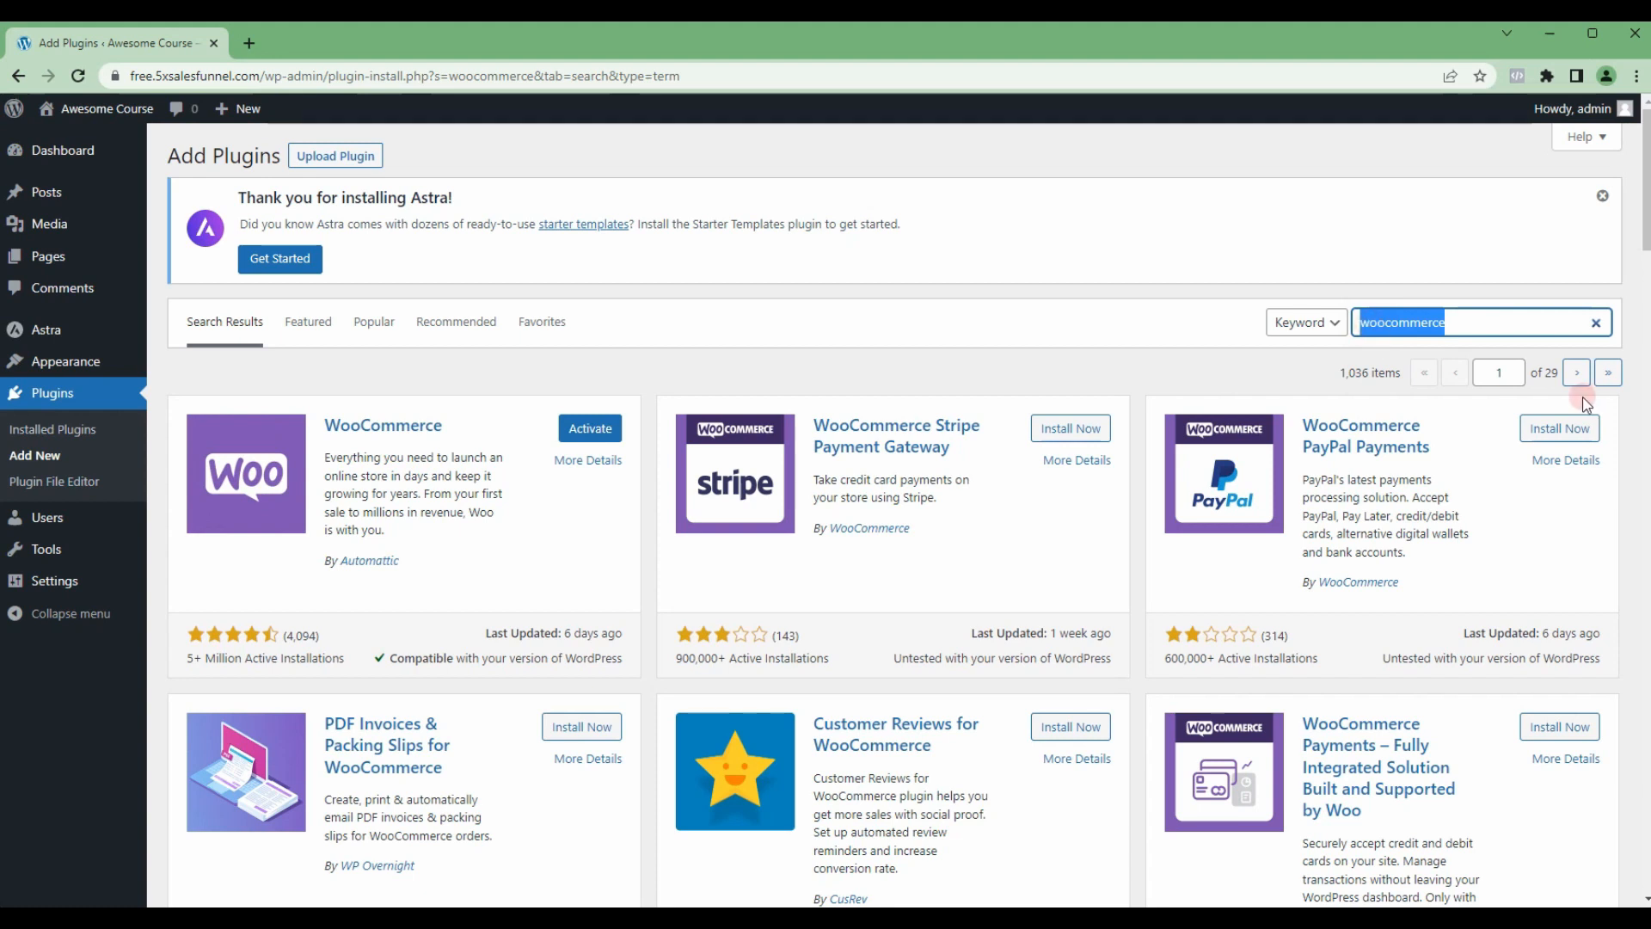
text(f)
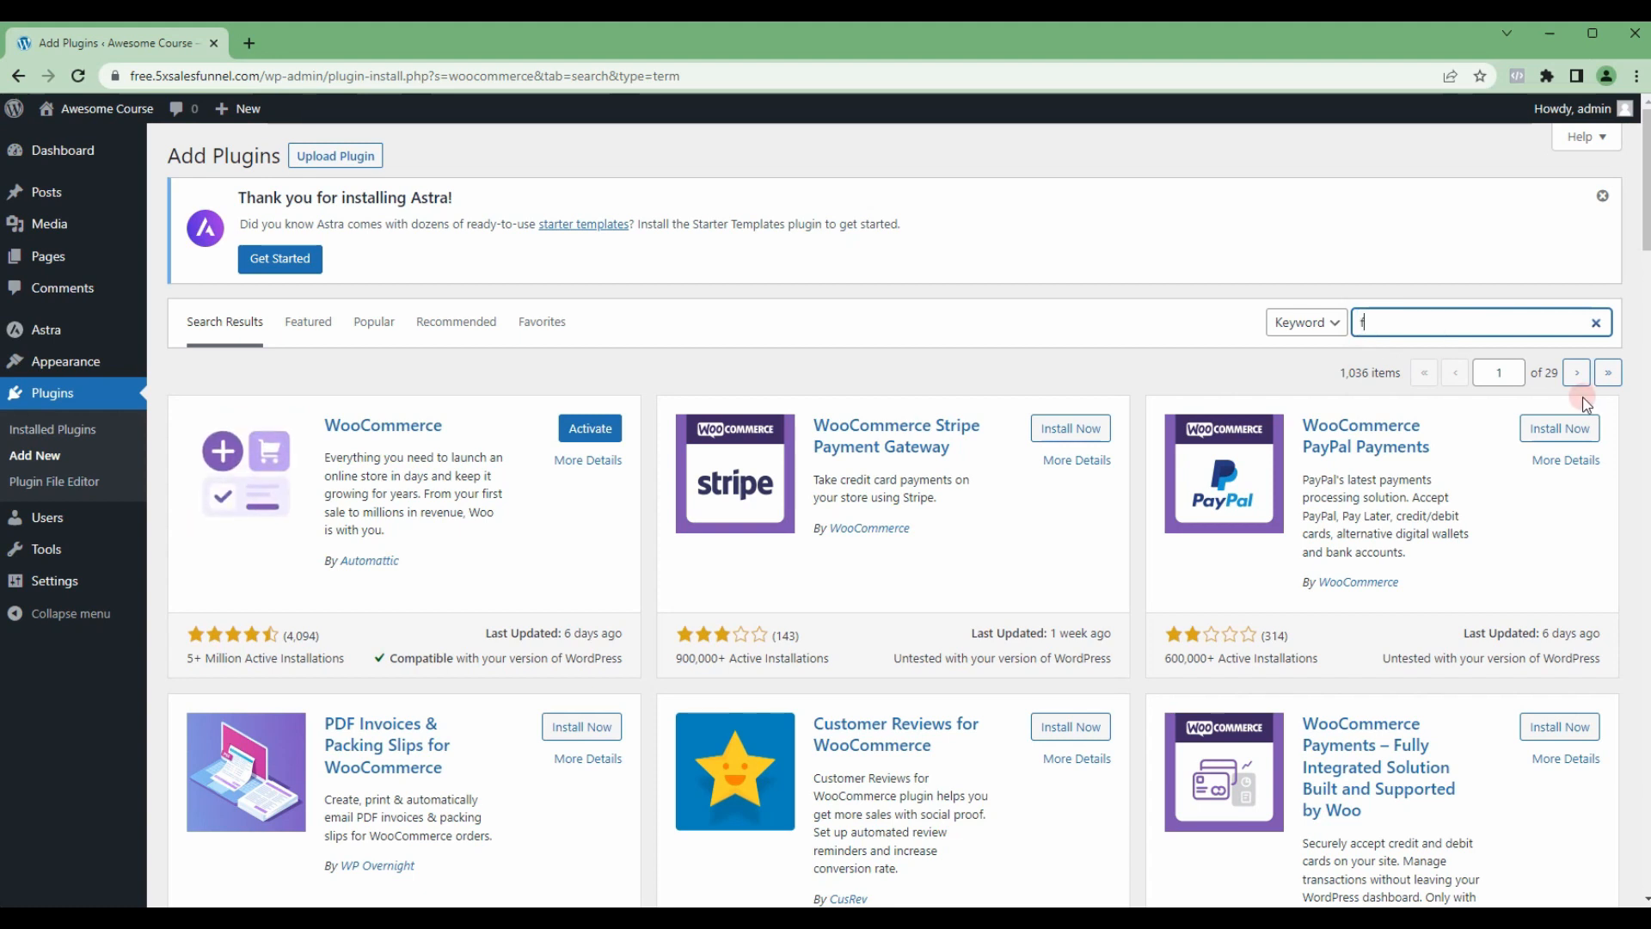
text(luent)
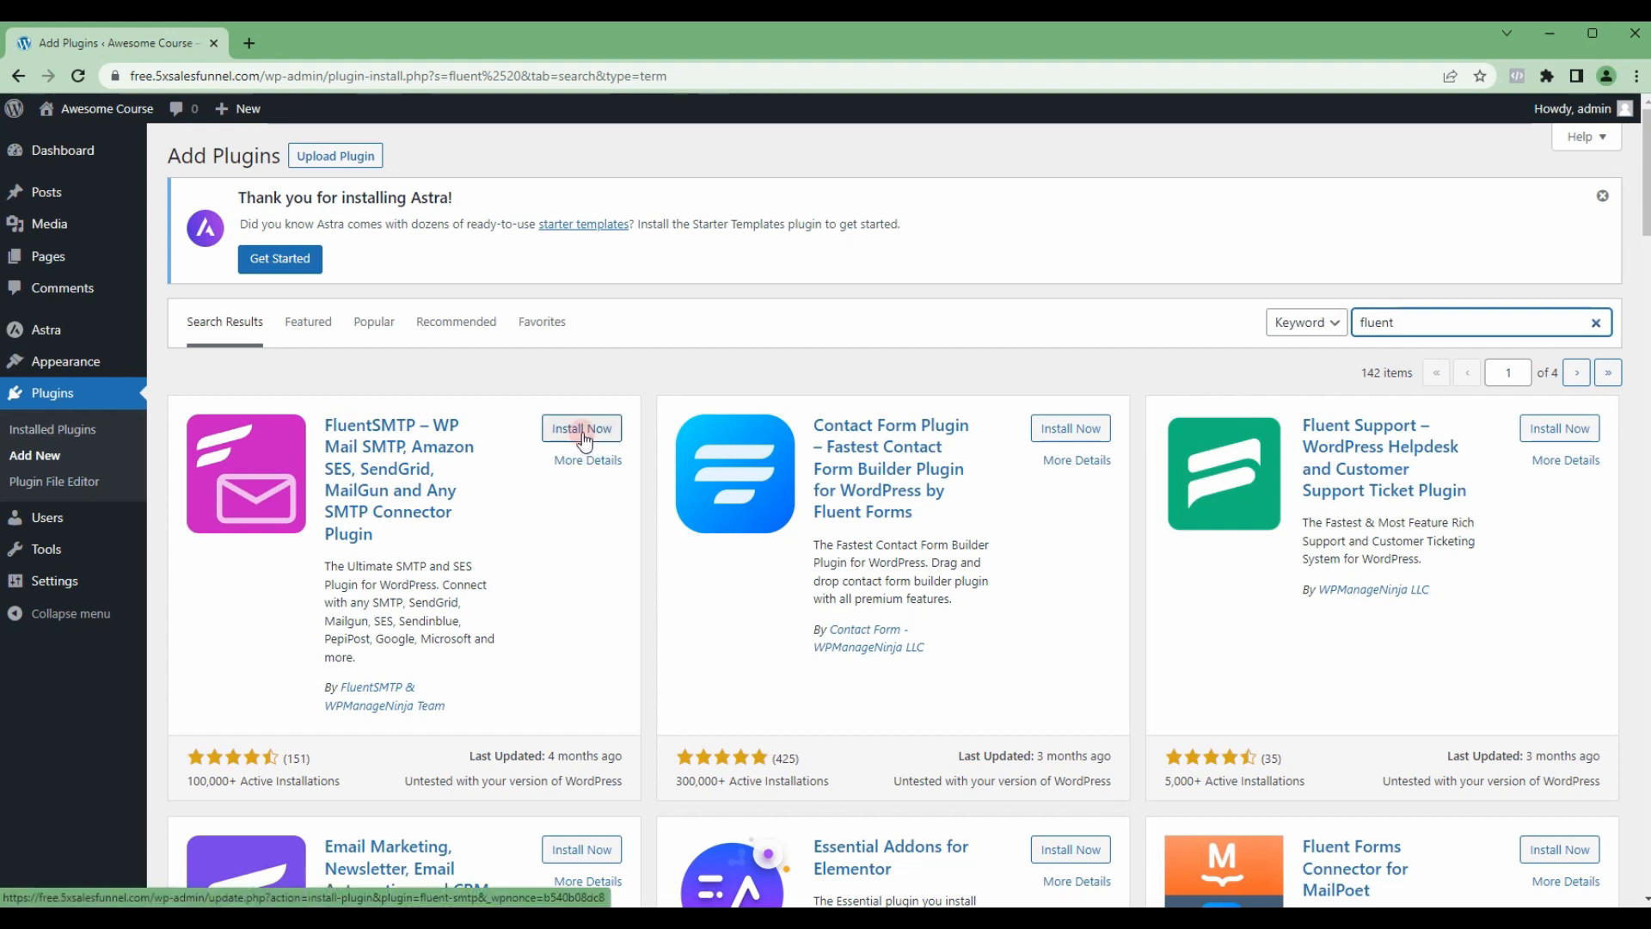
click(568, 432)
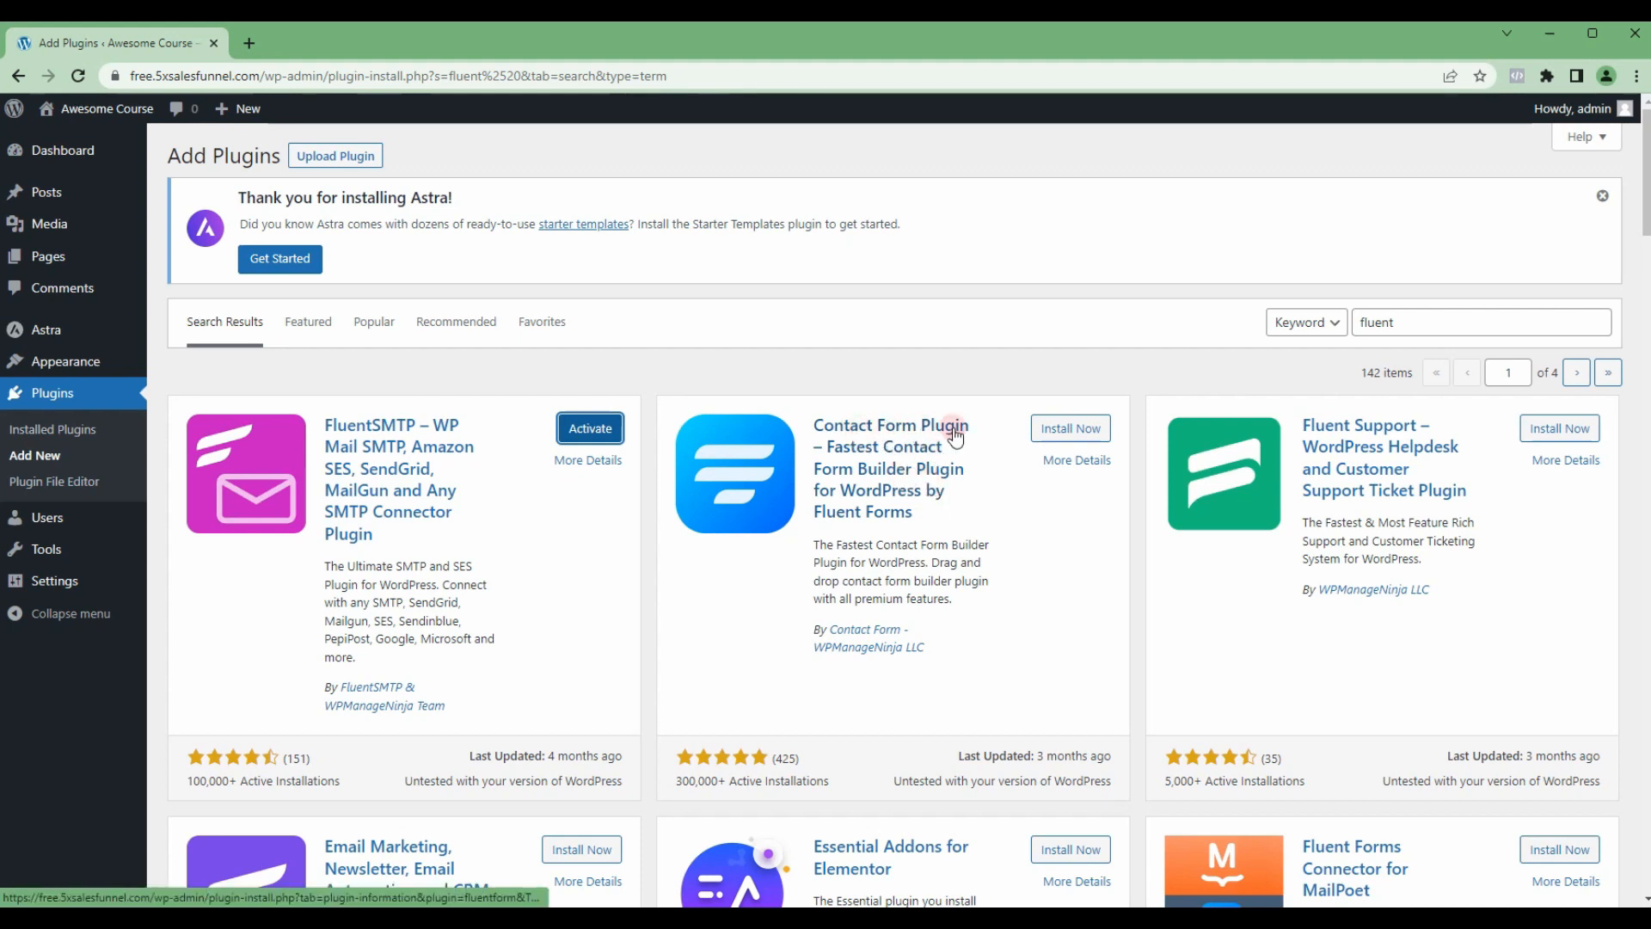
Step: Install the Contact Form Plugin by Fluent Forms and the FluentCRM email marketing plugin from the search results
click(1070, 428)
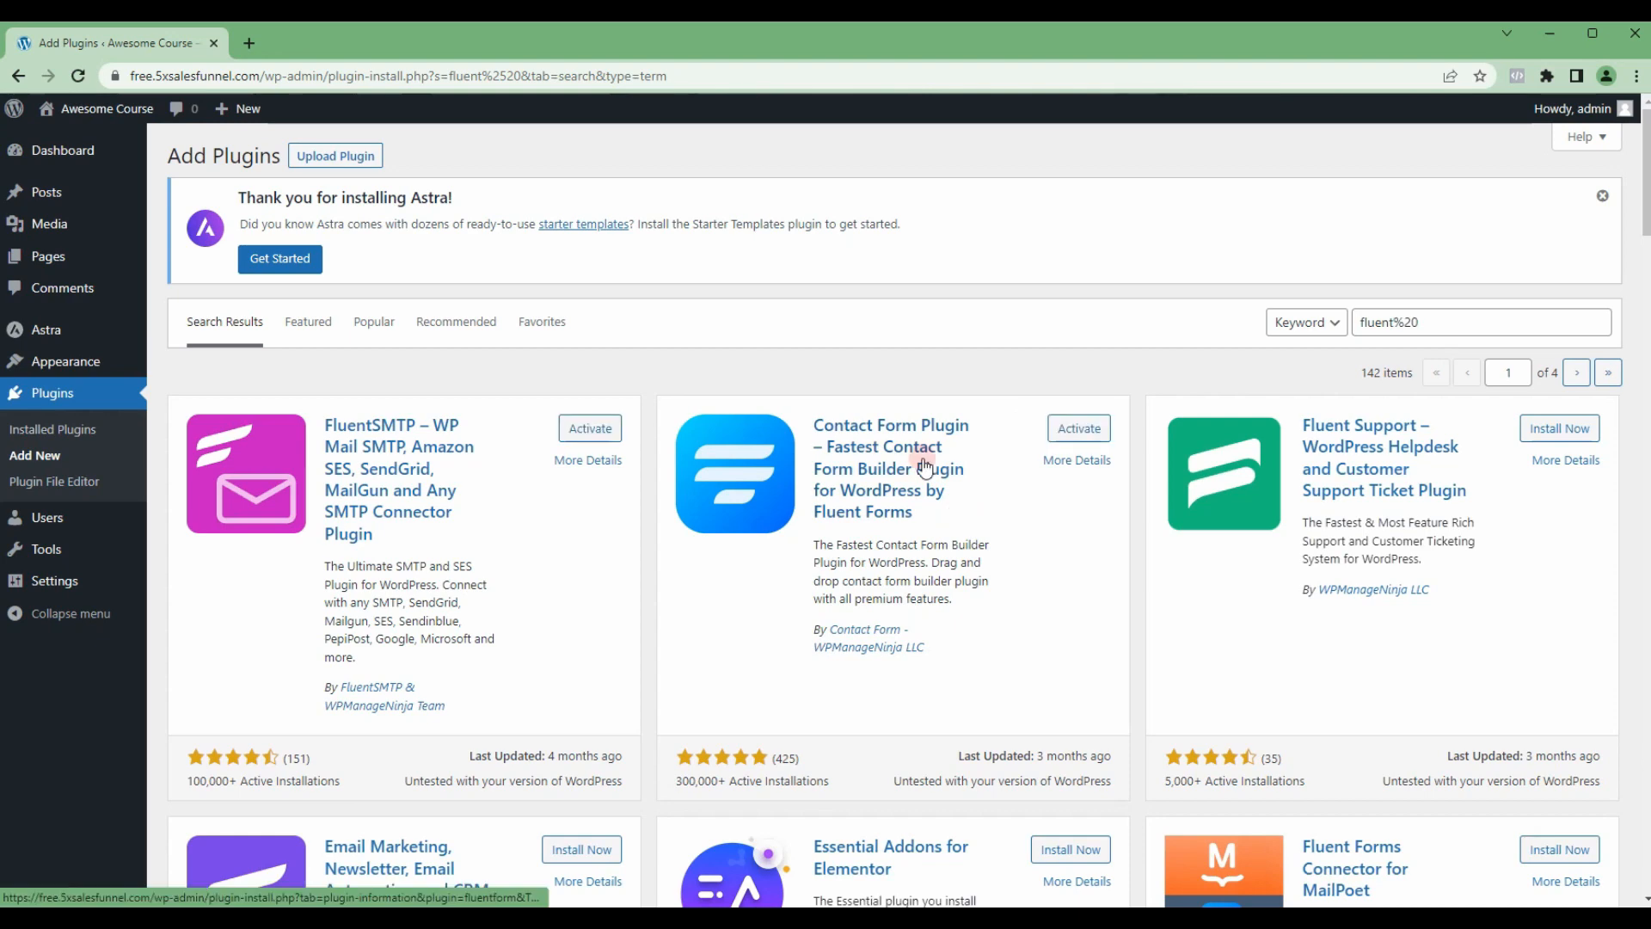
scroll(634, 522, down, 1)
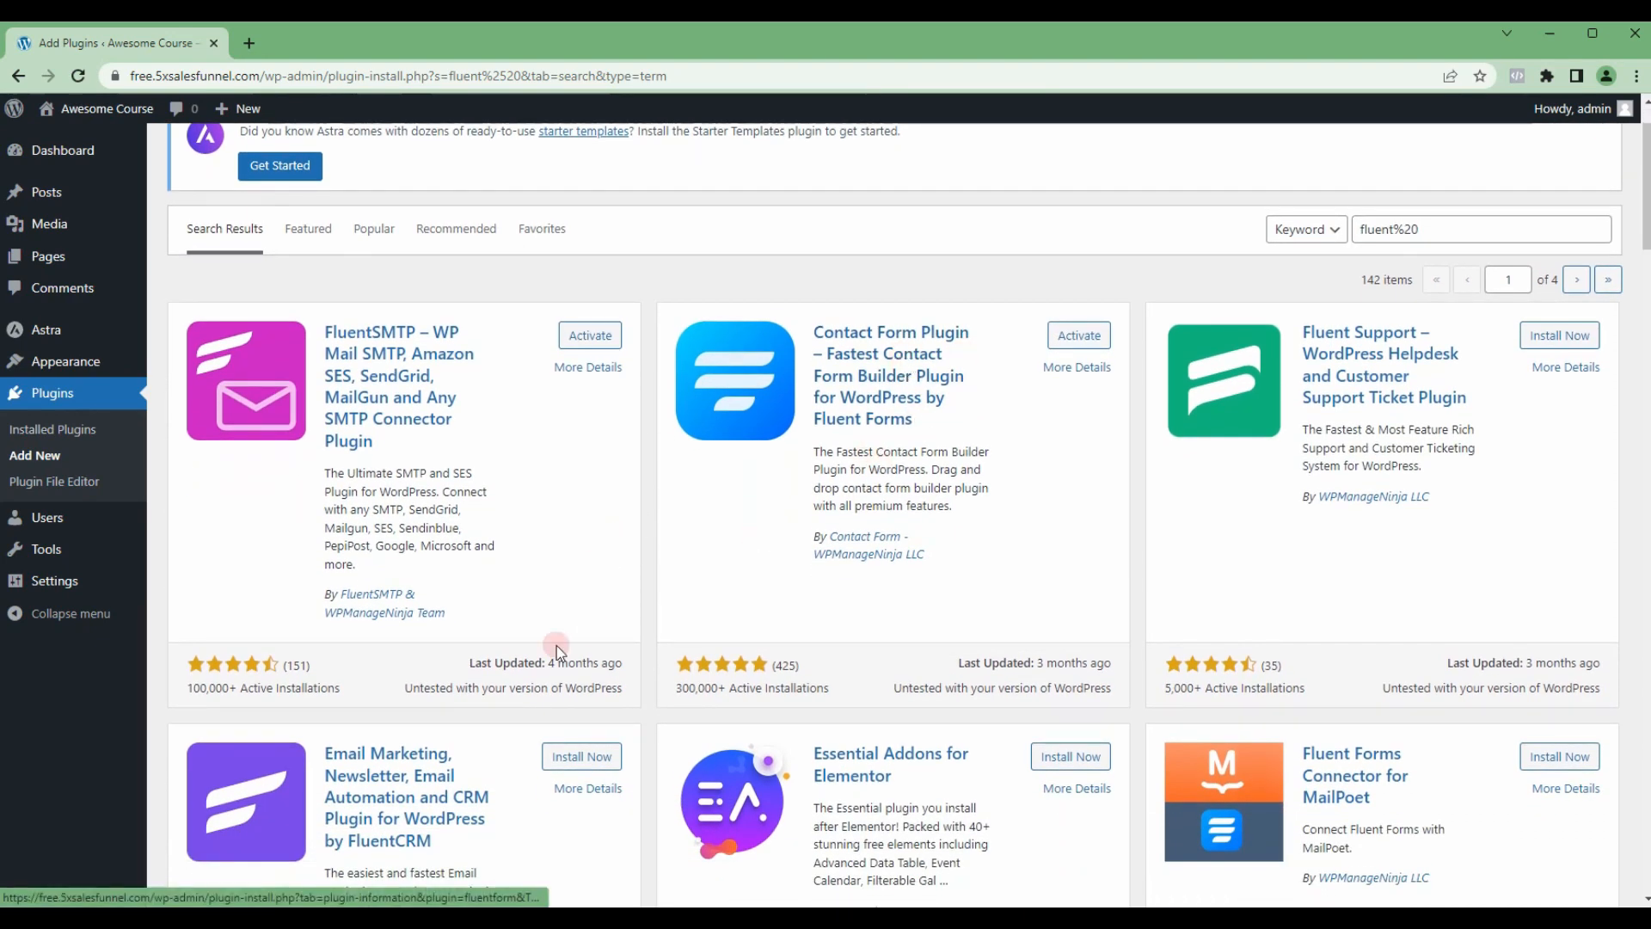
scroll(461, 741, down, 1)
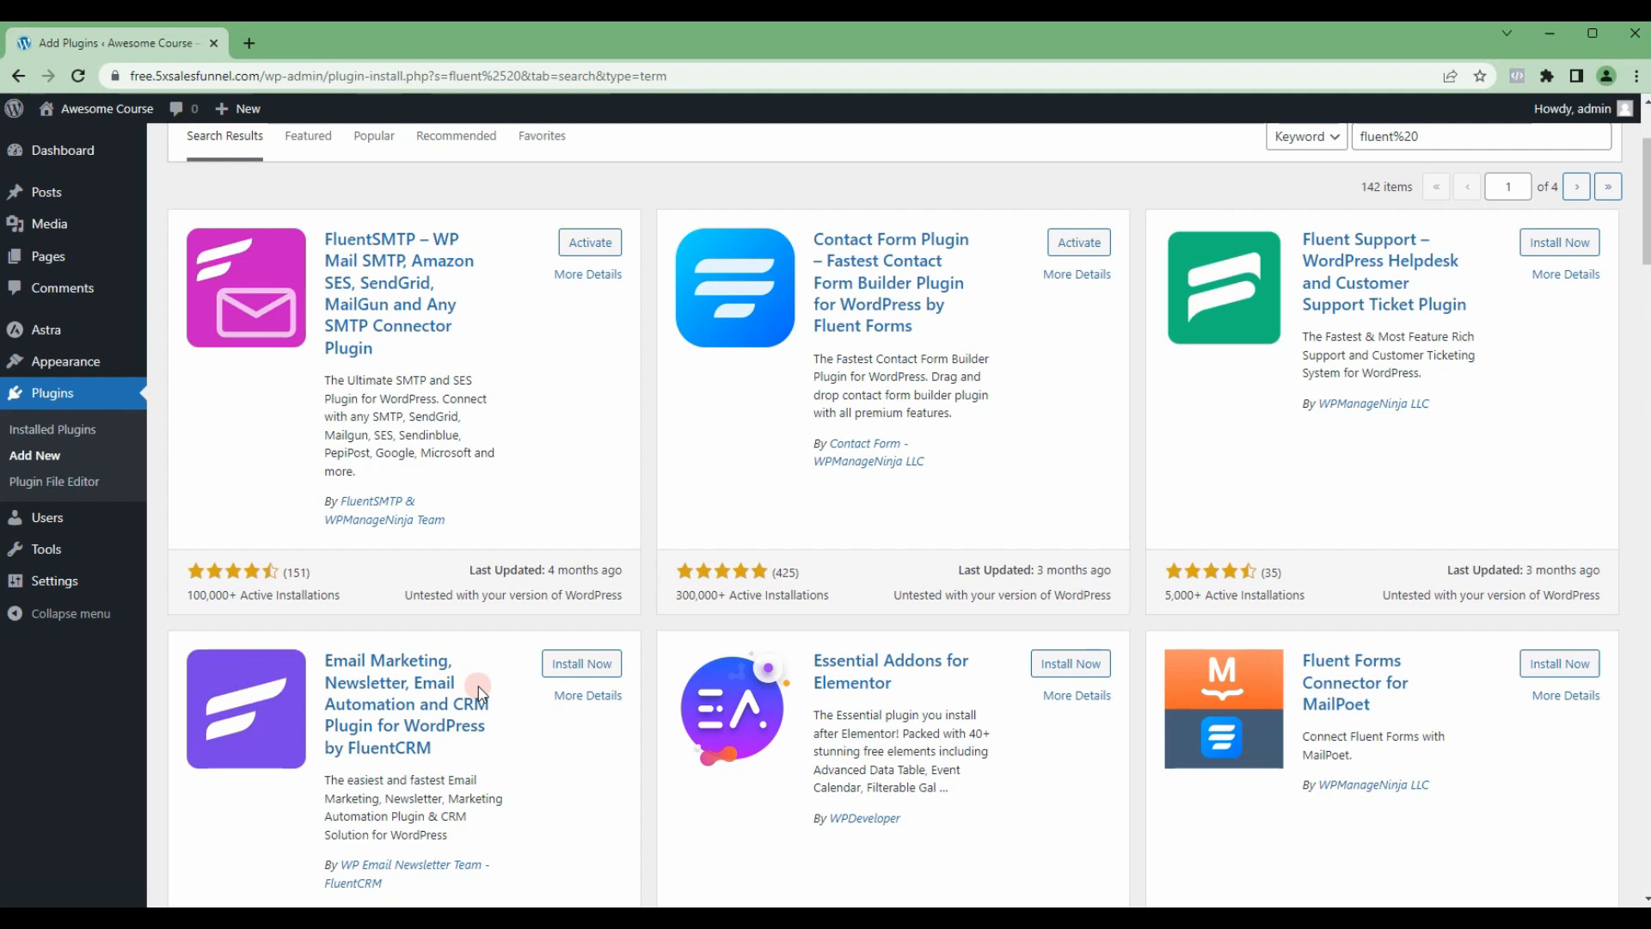
click(603, 667)
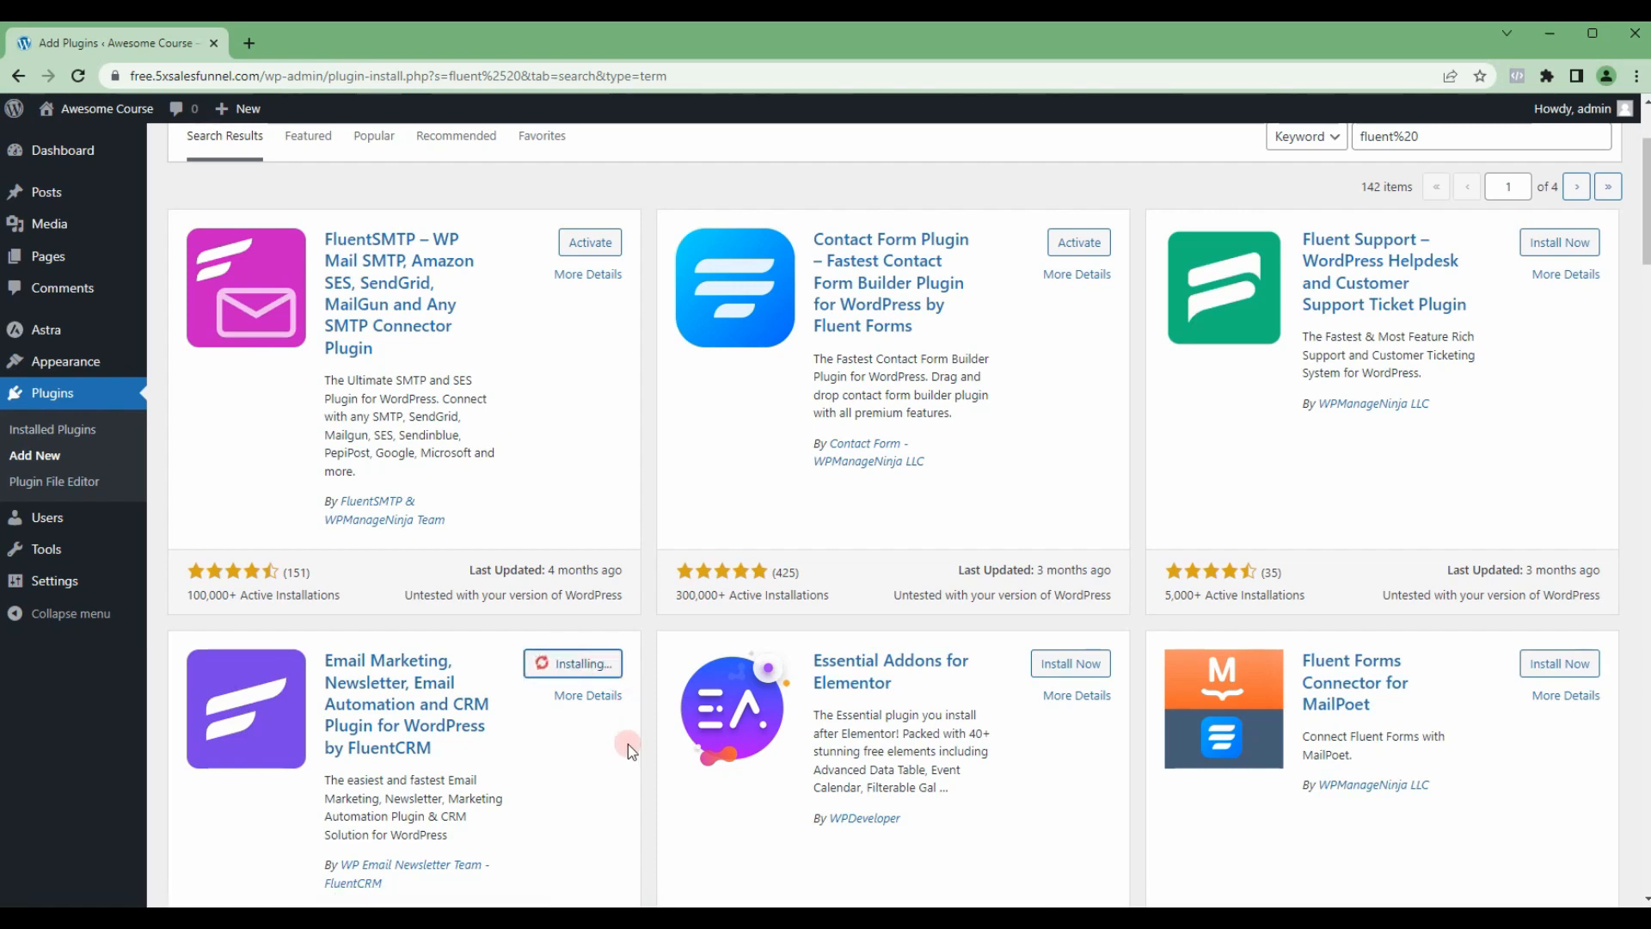
Step: Search the plugin directory for "starter templates" and install the Starter Templates plugin by Brainstorm Force
scroll(614, 724, up, 3)
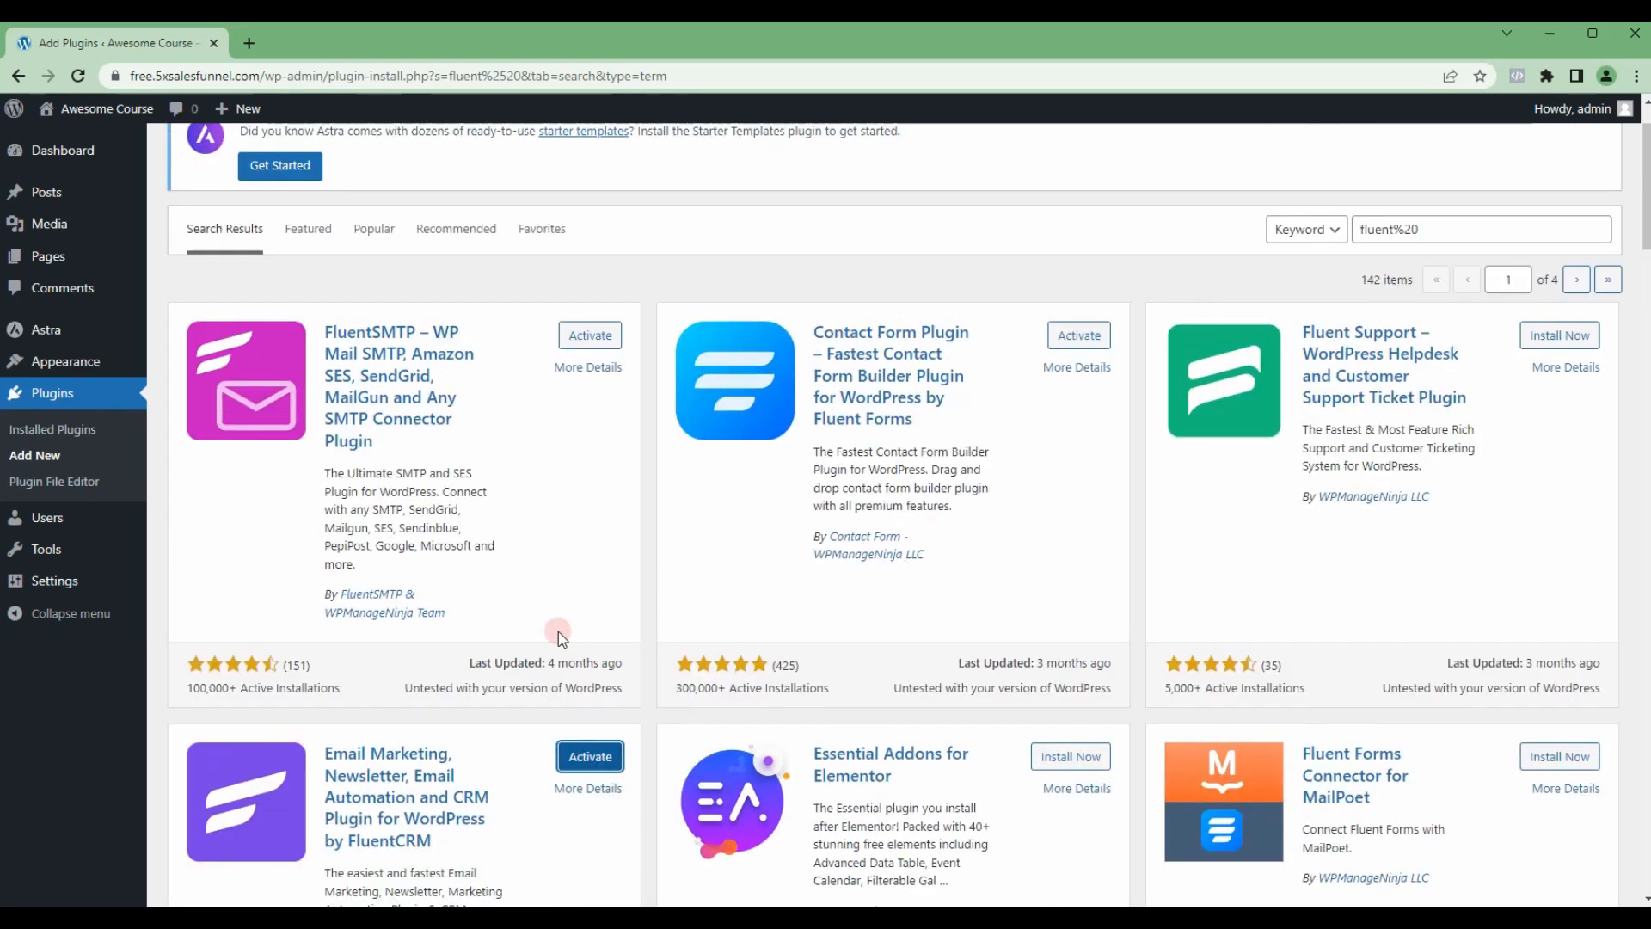
click(1419, 324)
key(ctrl+a)
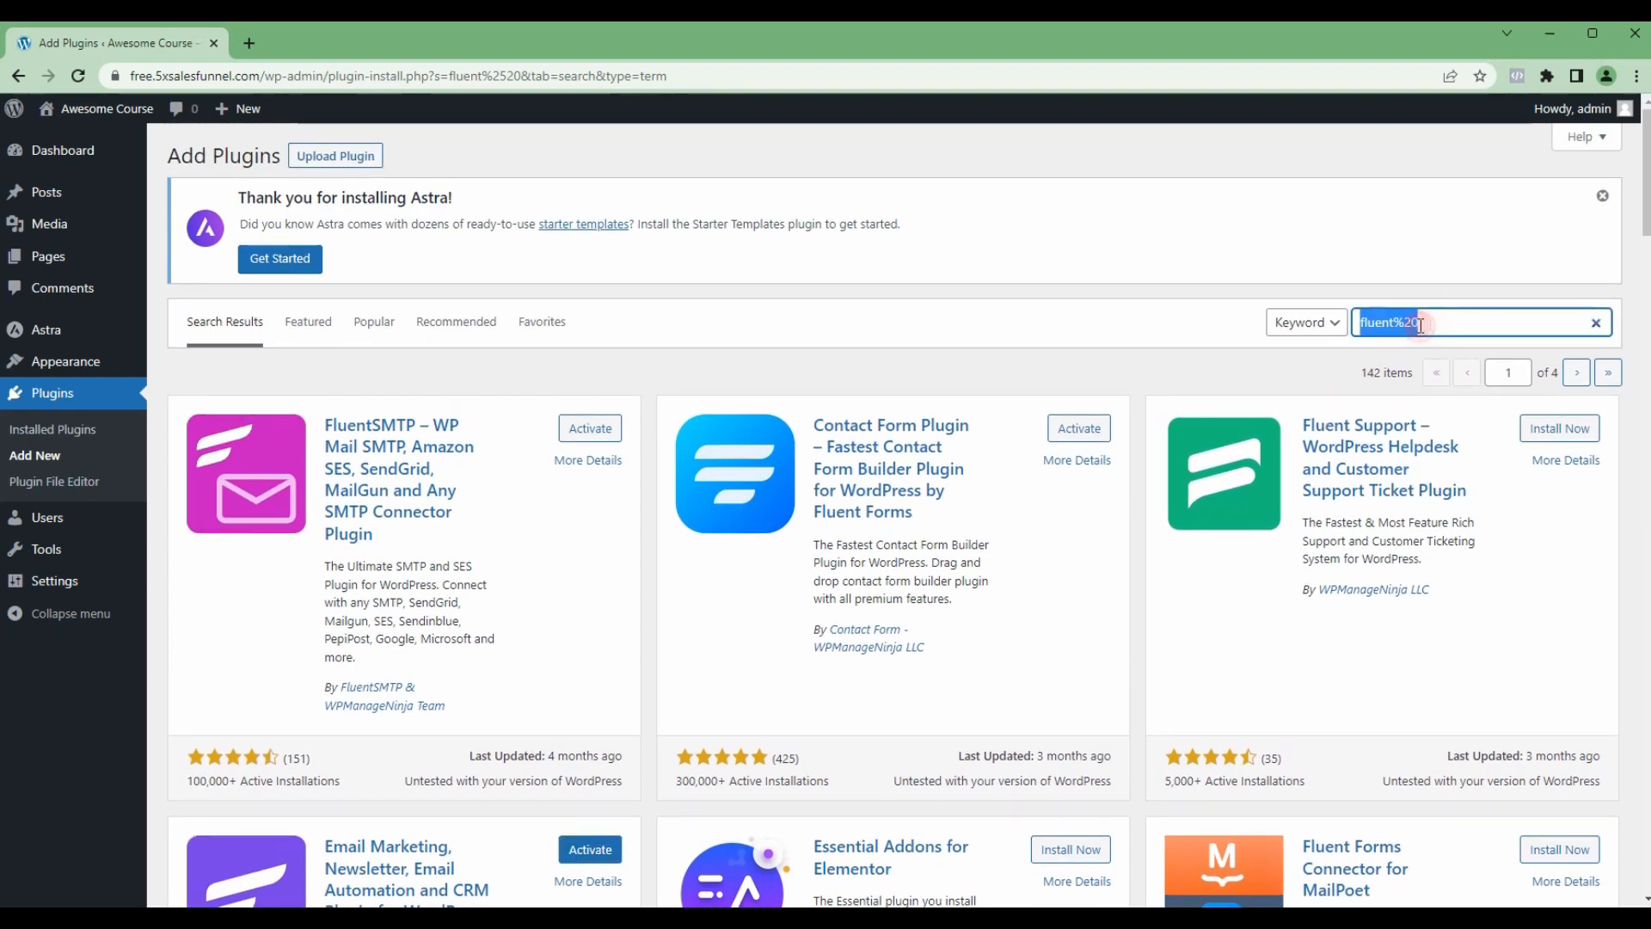
key(BackSpace)
text(starter templates)
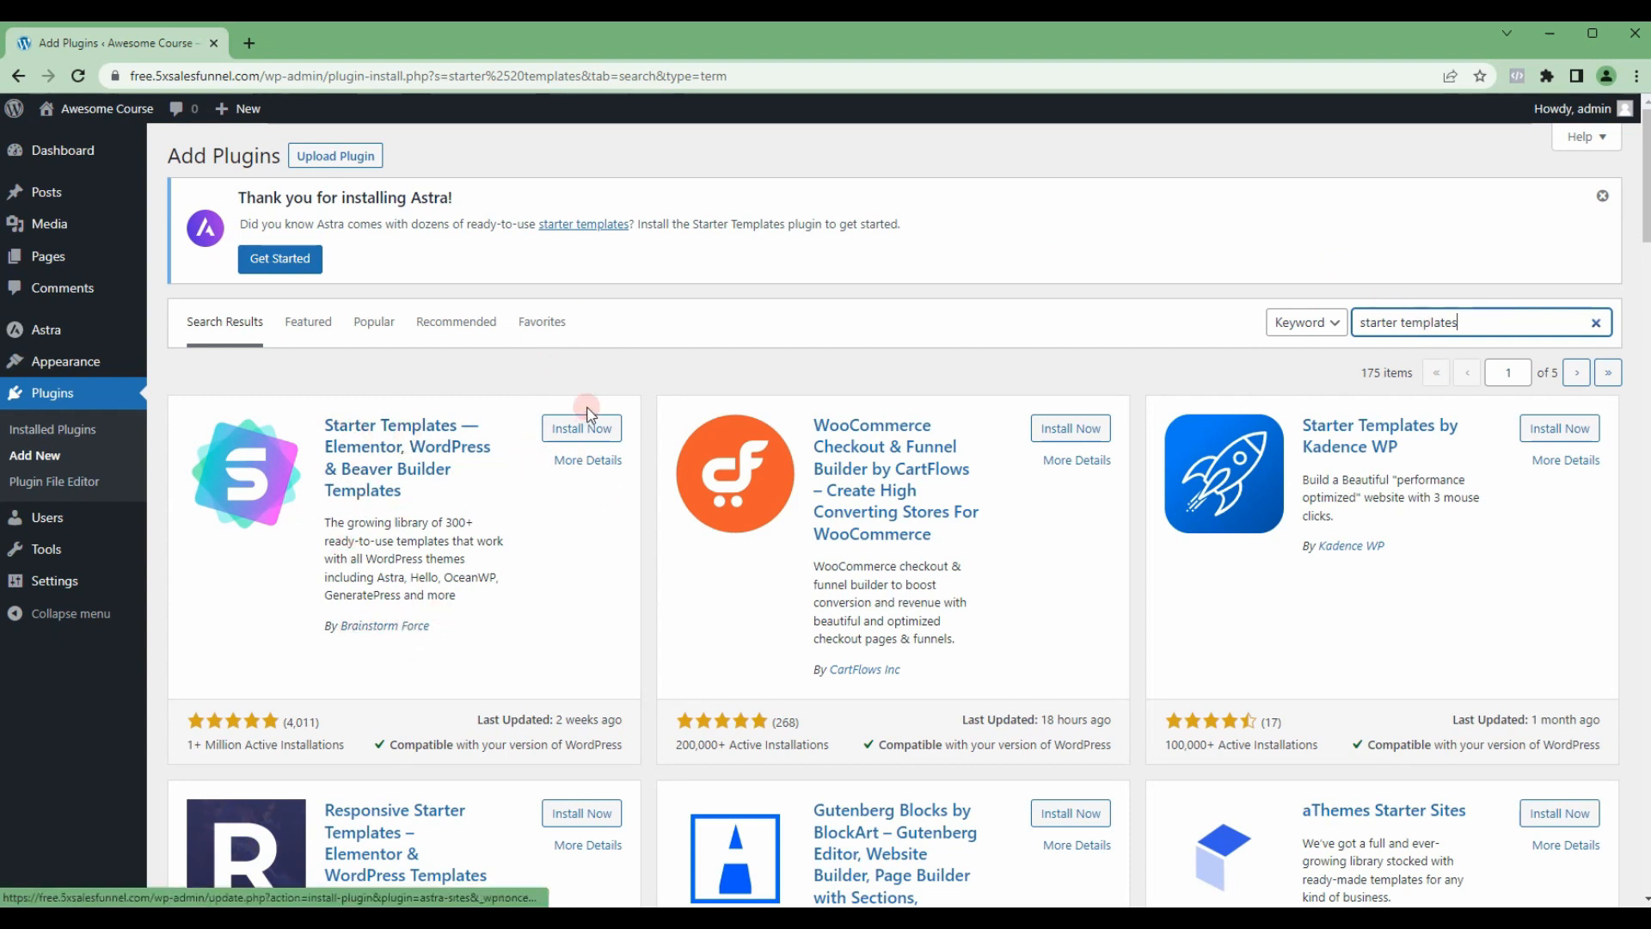
click(578, 428)
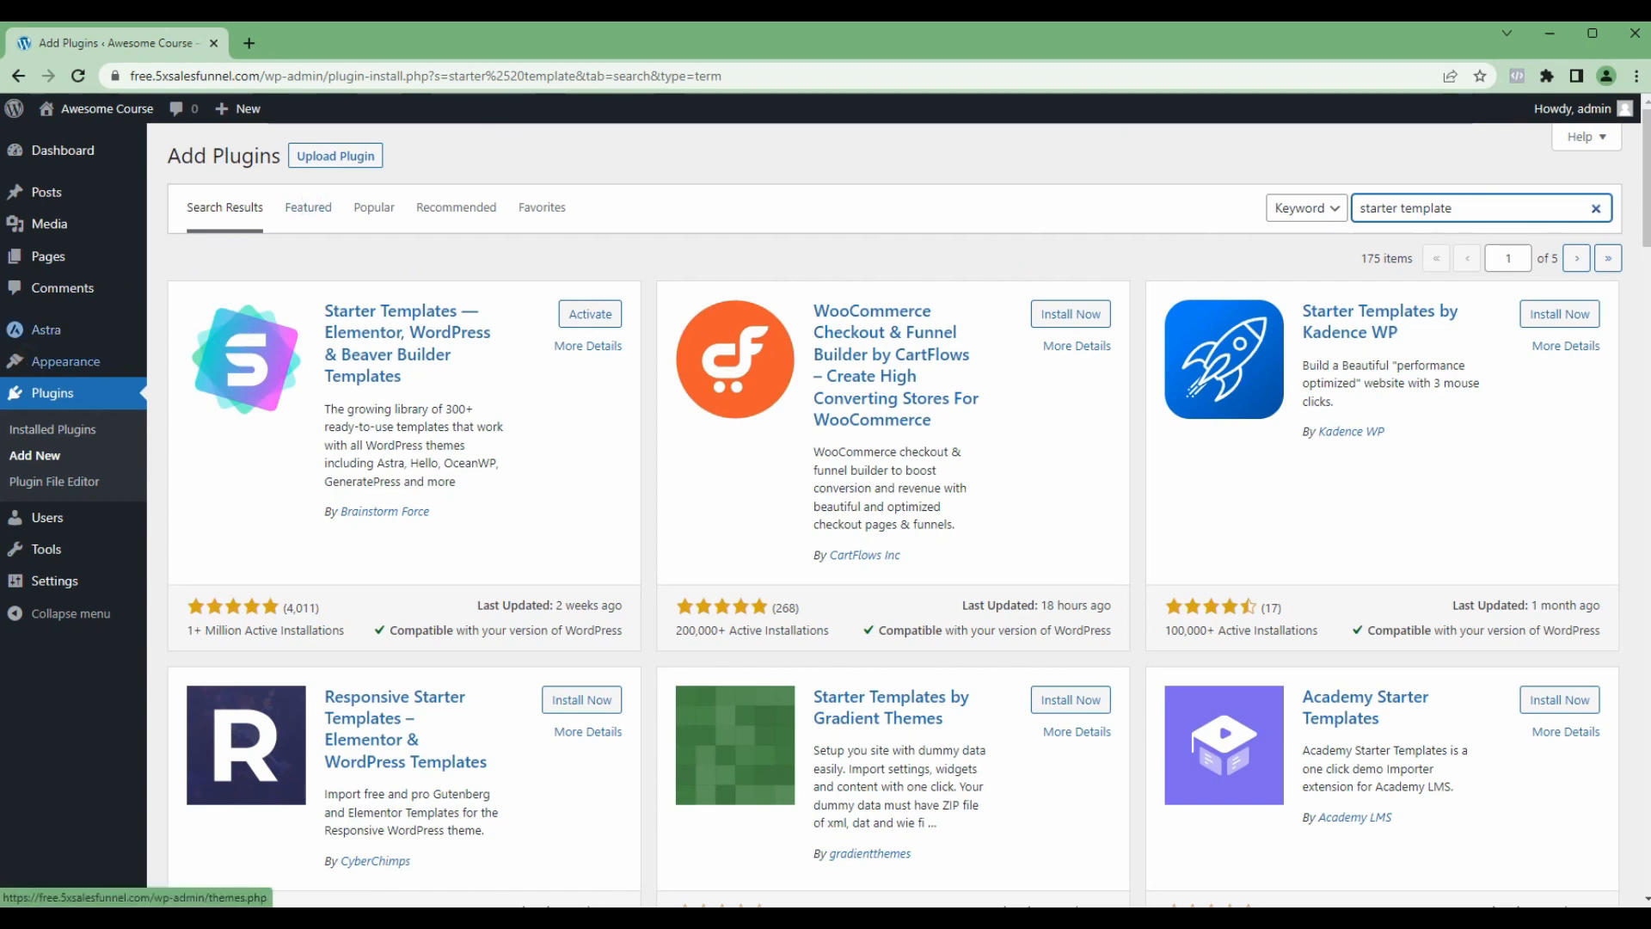
Step: Select all installed plugins and activate them together with a bulk action
click(64, 432)
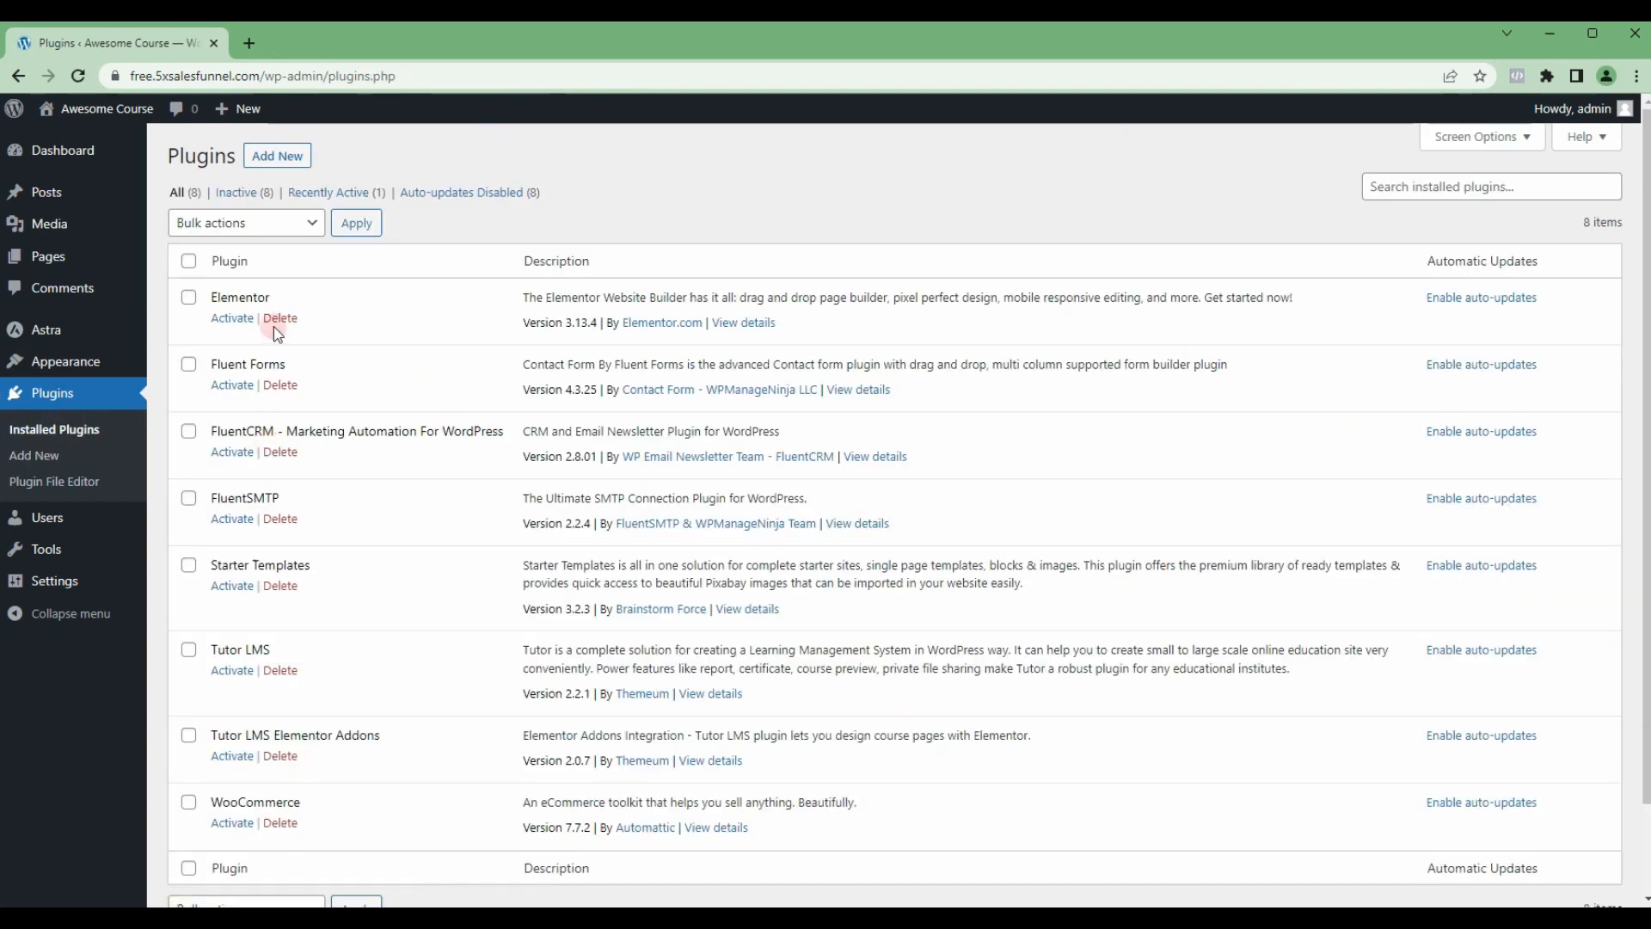
scroll(273, 378, down, 2)
scroll(275, 447, up, 2)
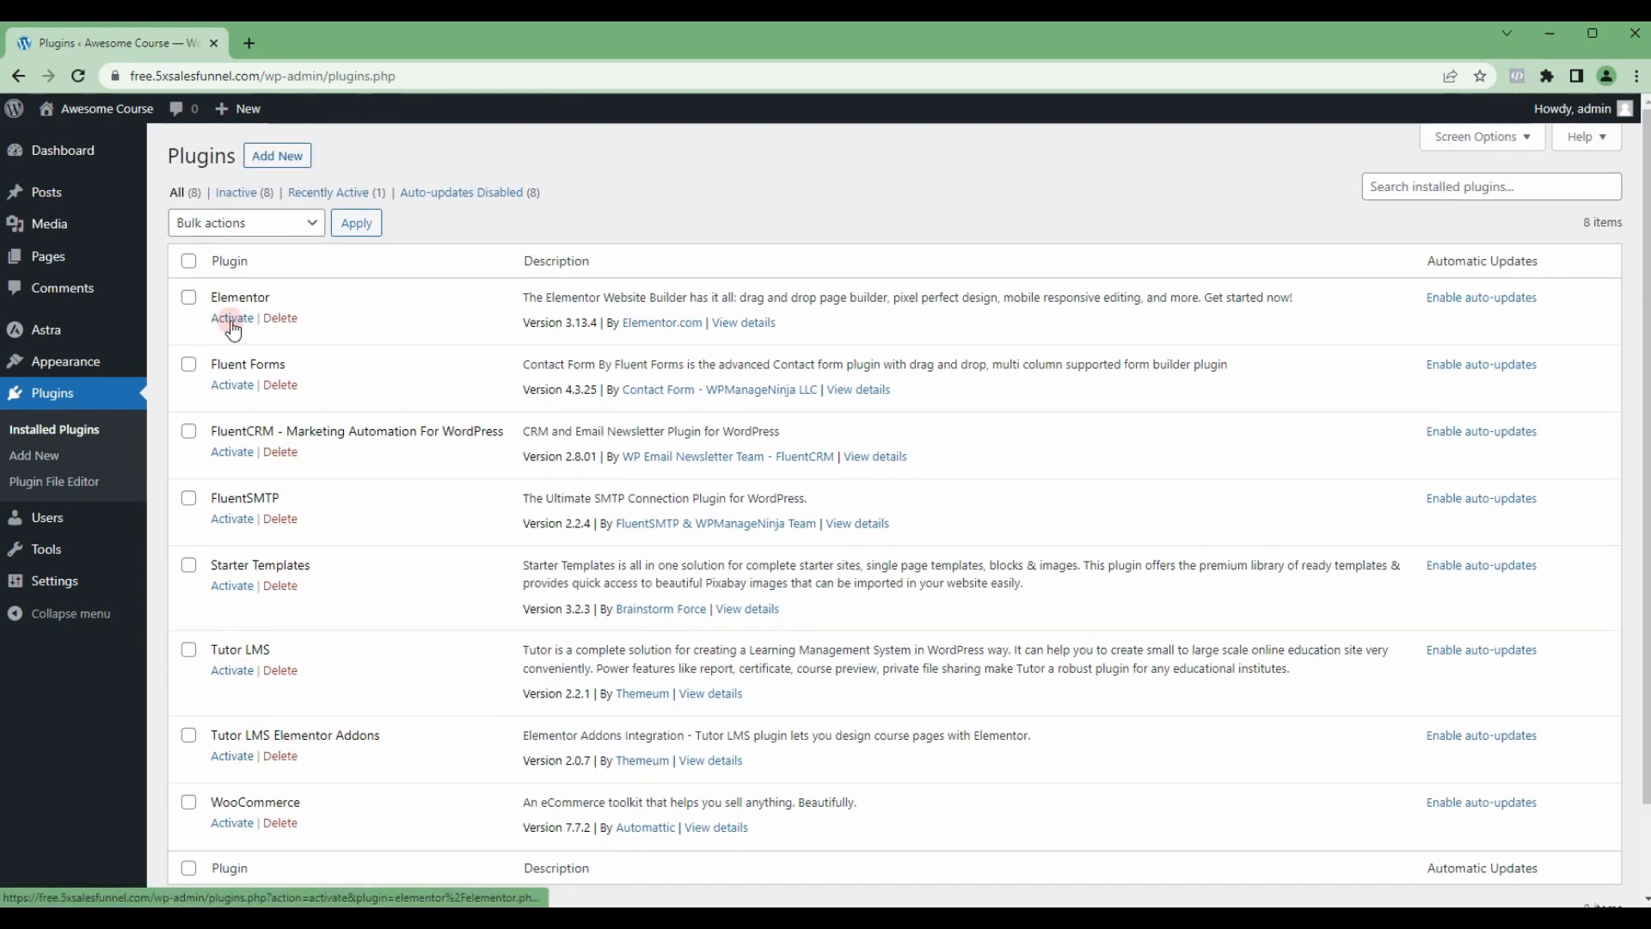
click(188, 264)
click(248, 225)
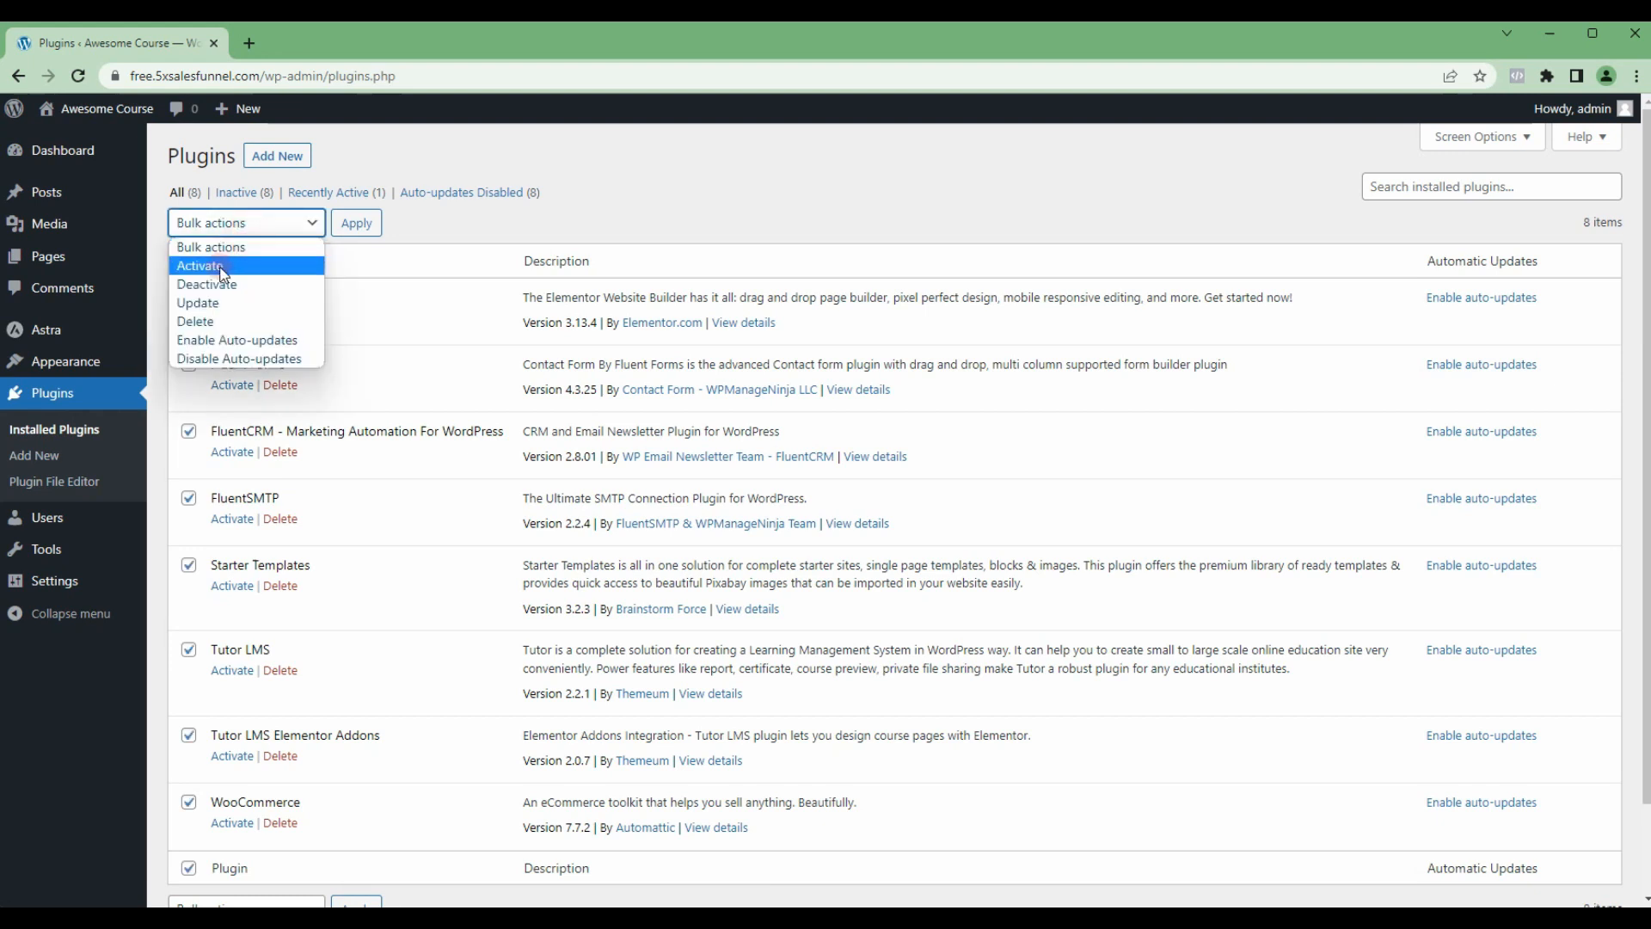
click(223, 273)
click(358, 228)
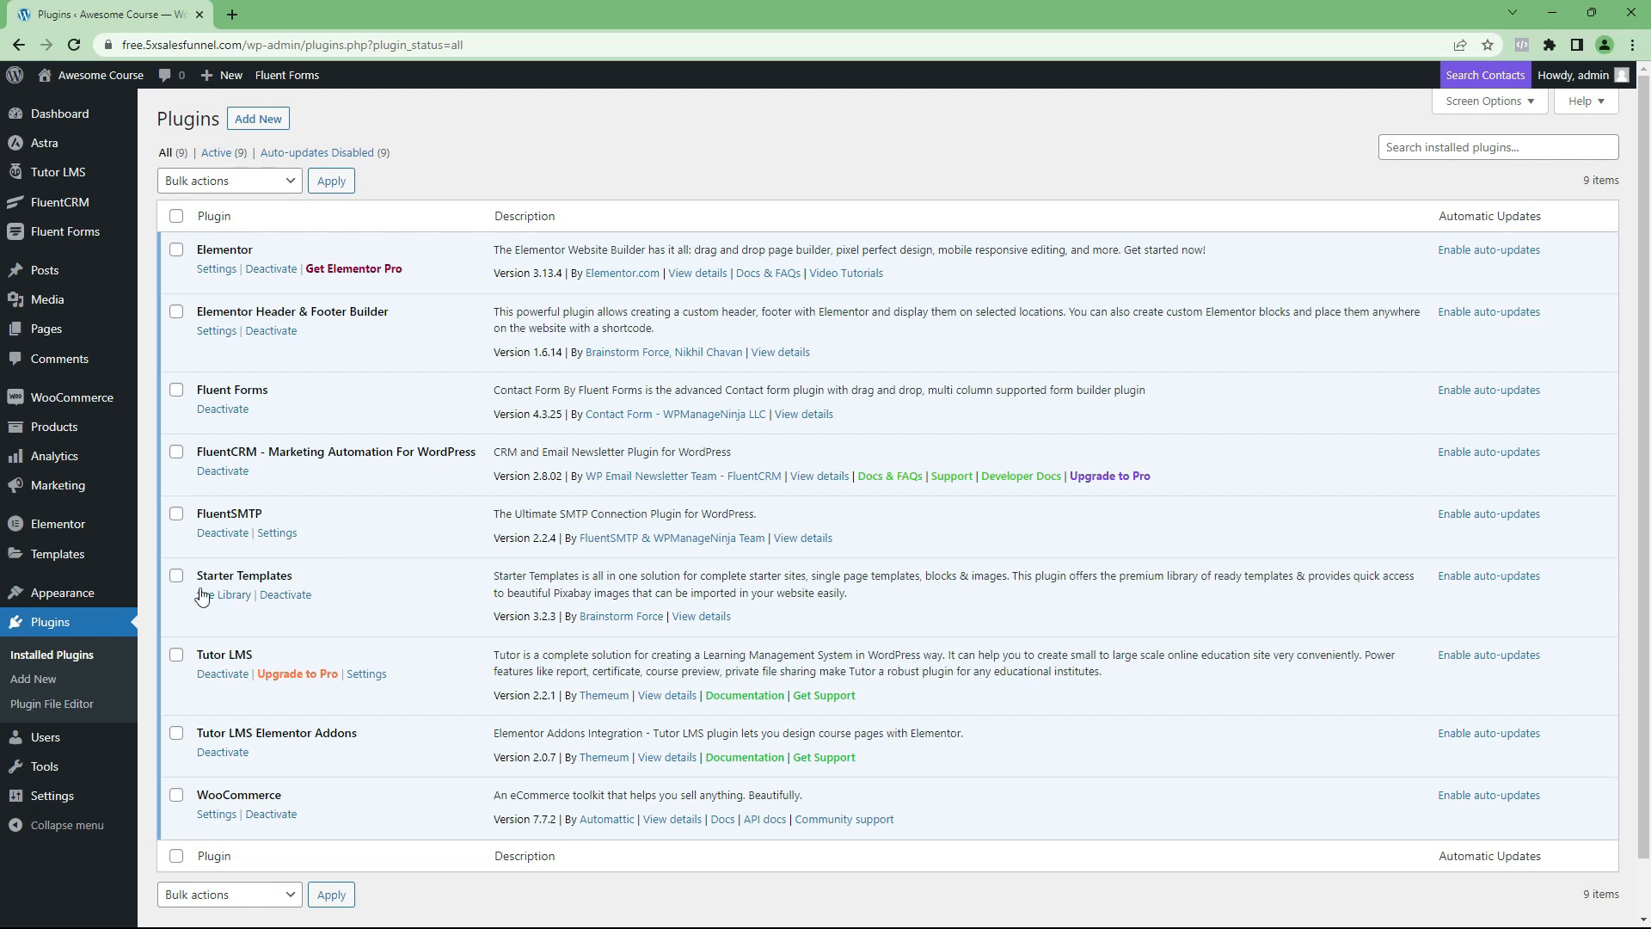
Step: Open Starter Templates, start building the website and choose Elementor as the page builder
mouse_move(84, 599)
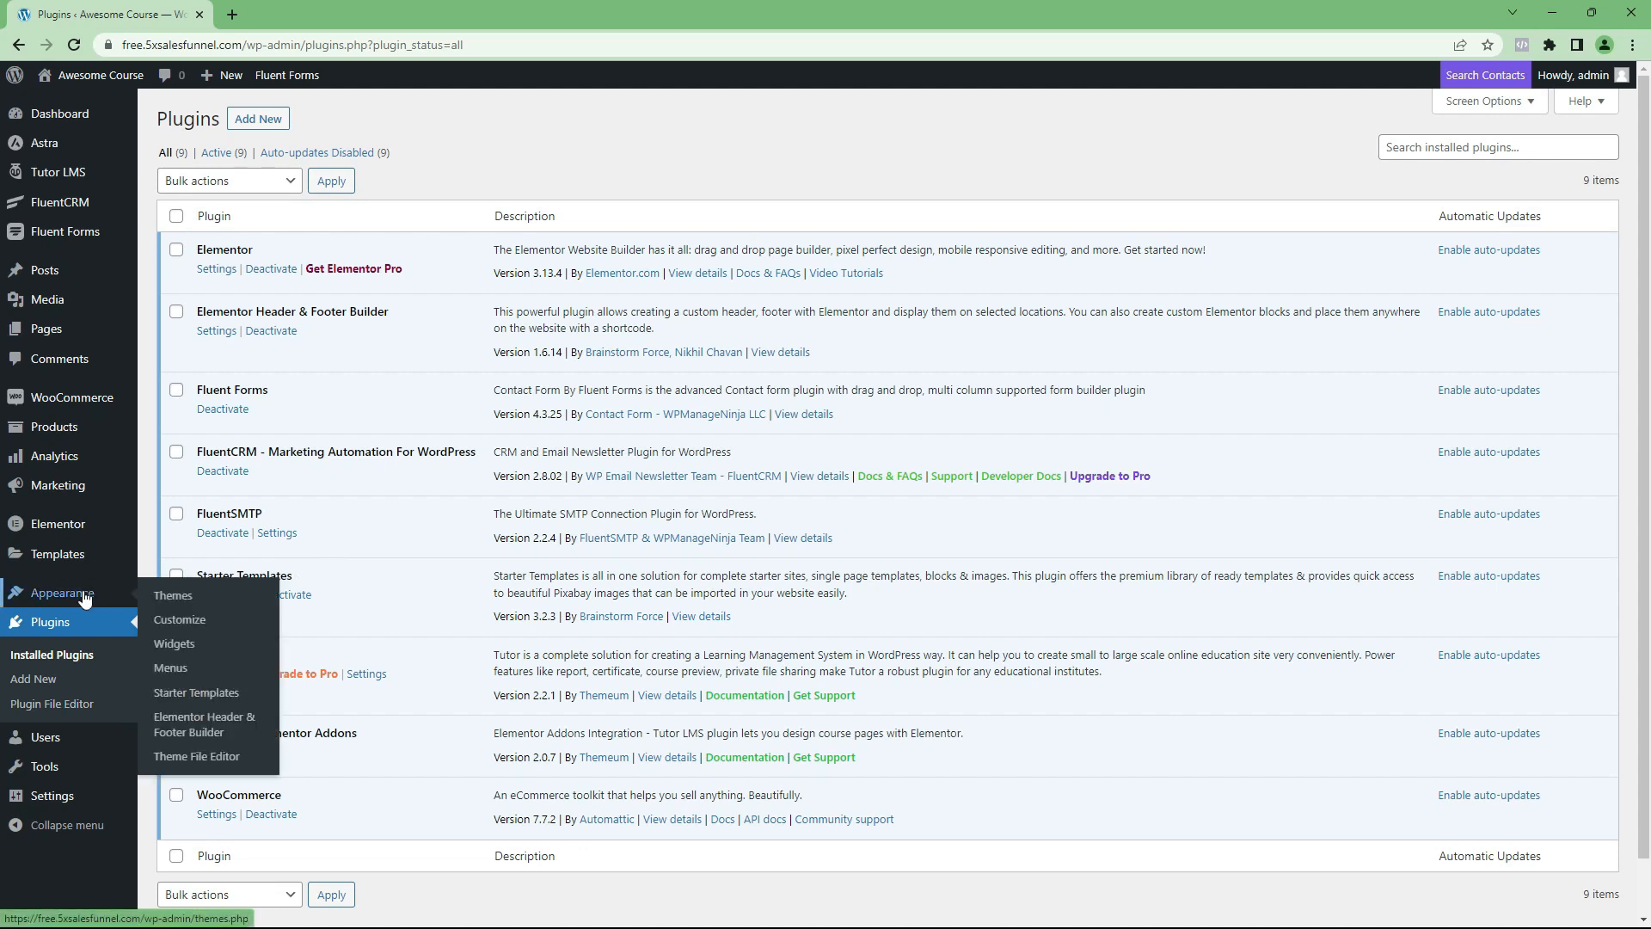
click(198, 695)
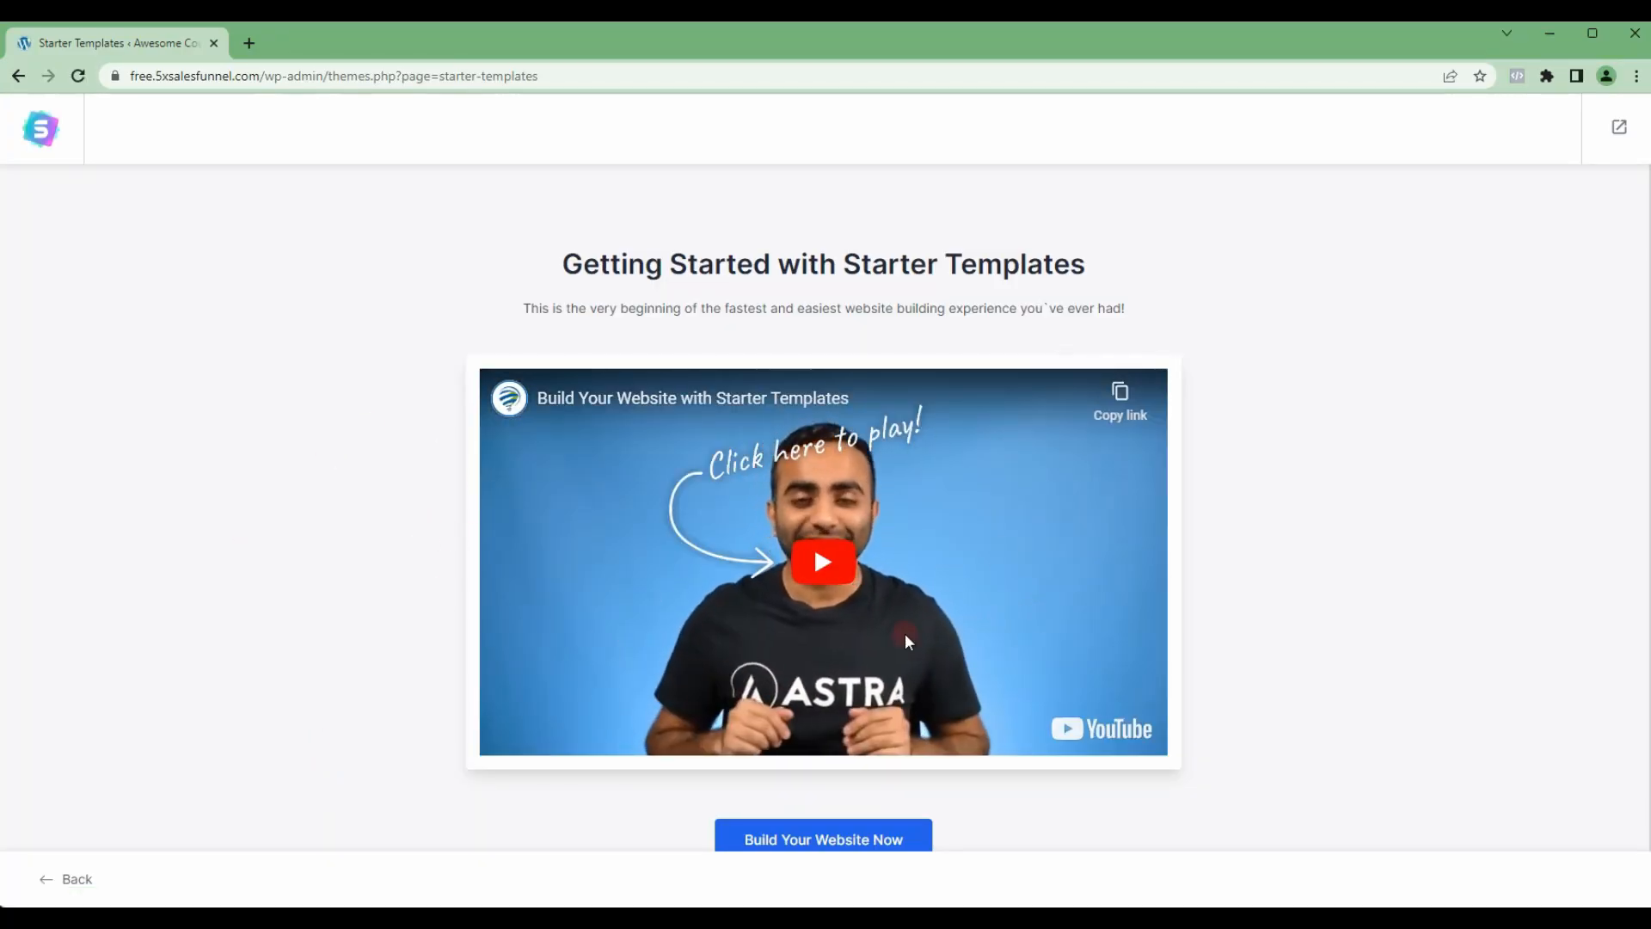
scroll(1095, 605, down, 1)
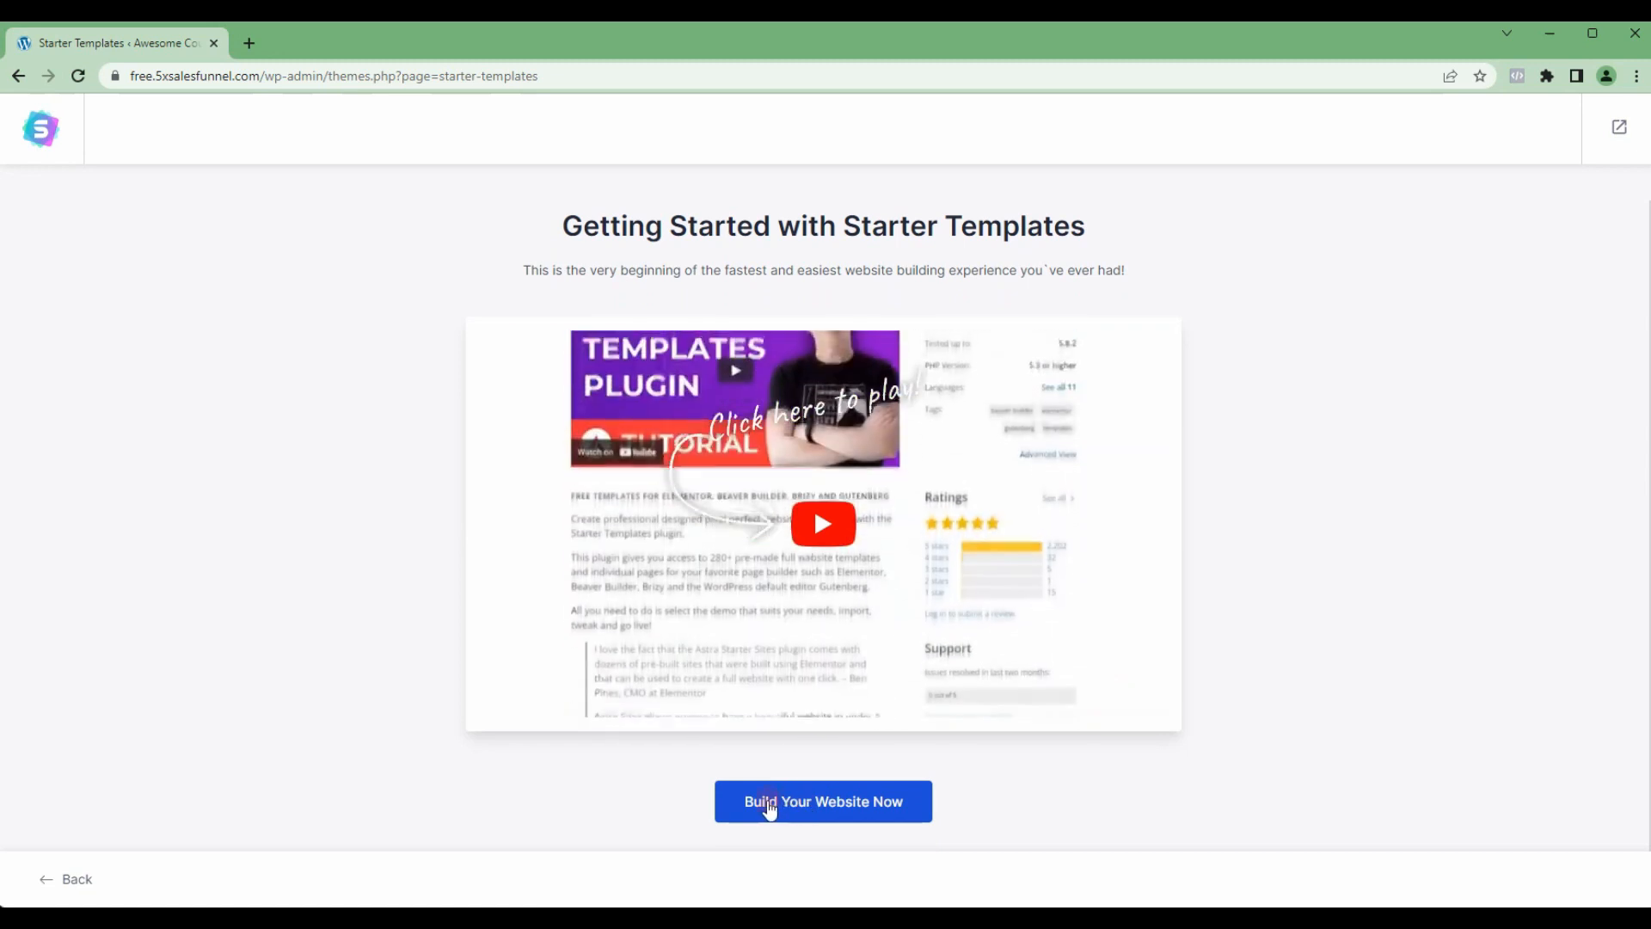
click(815, 804)
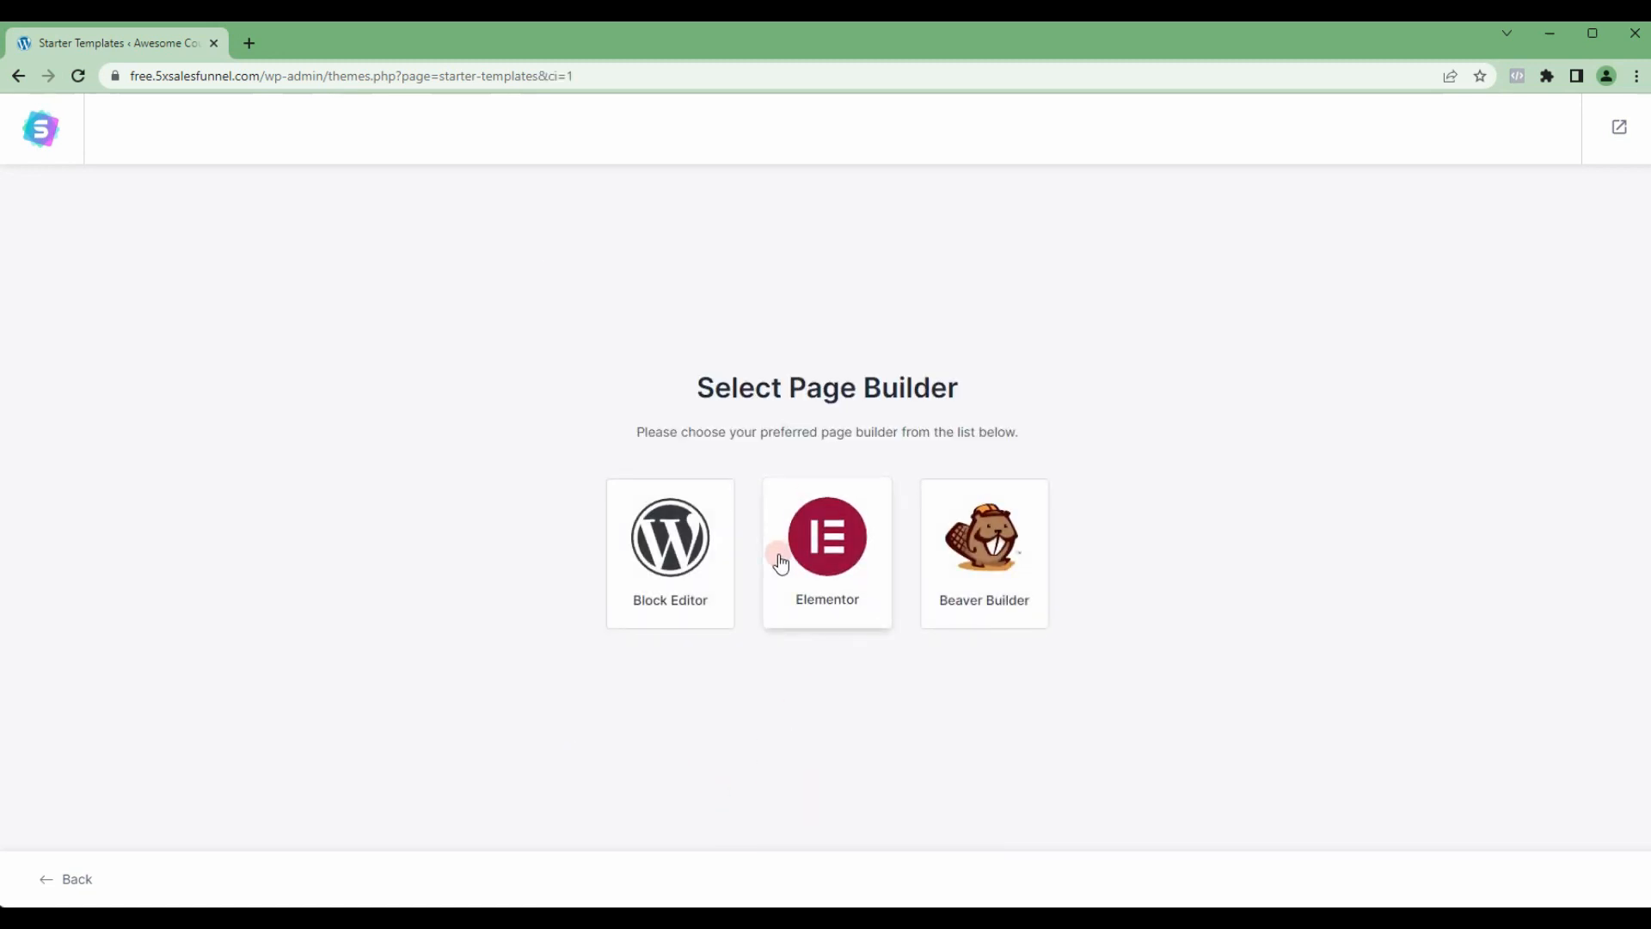
click(840, 561)
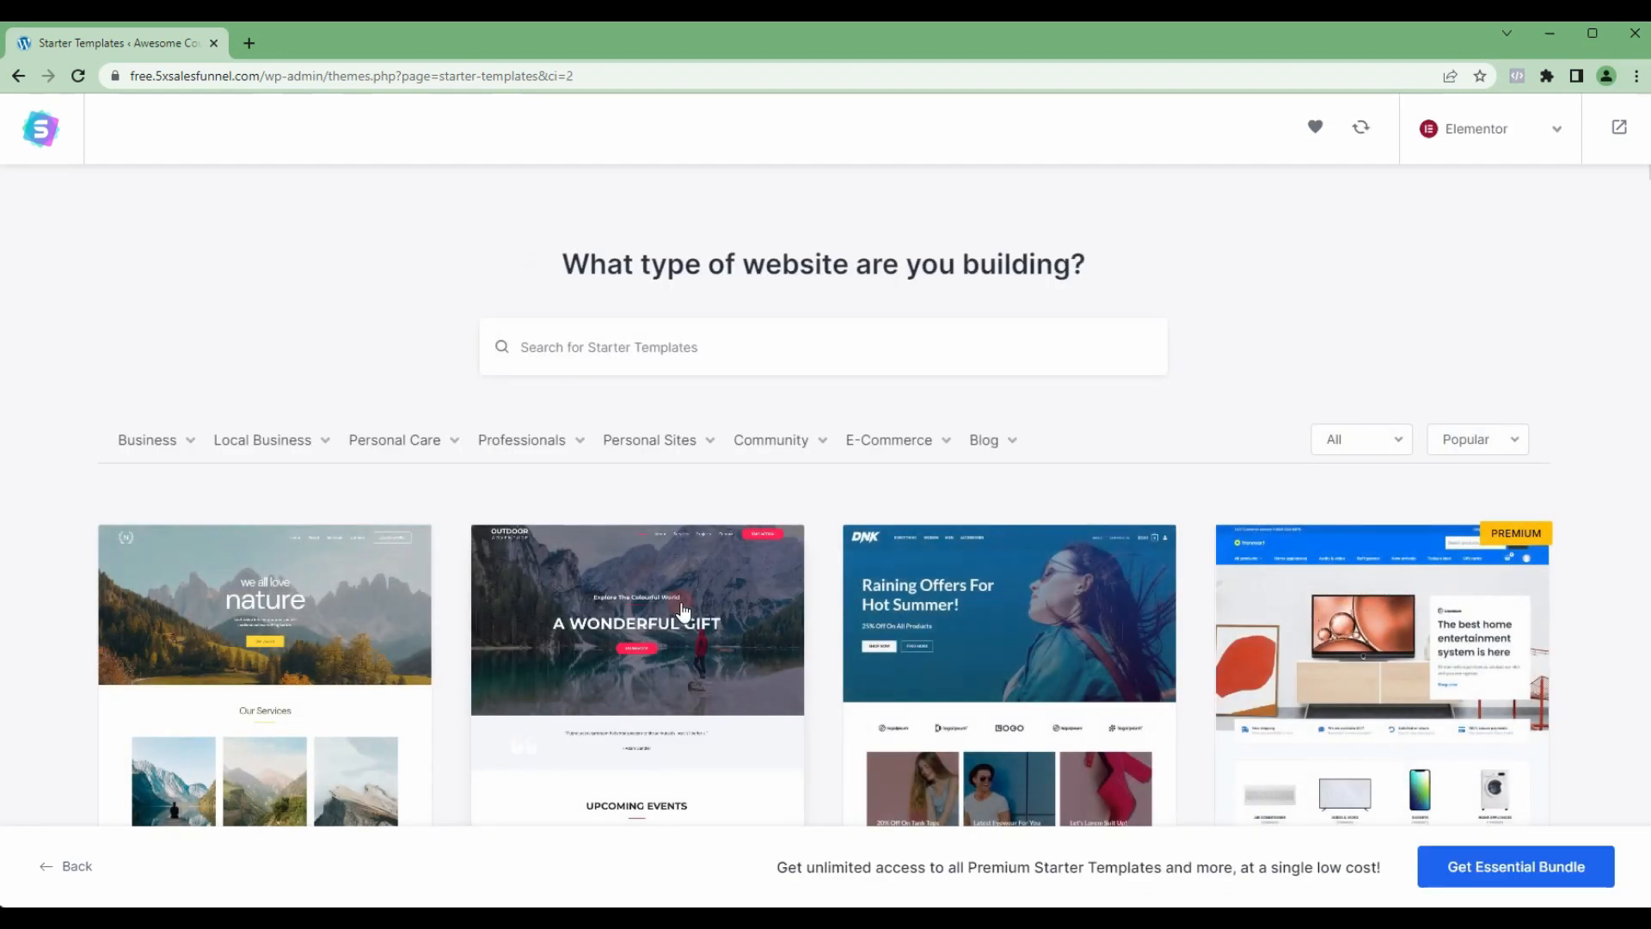
Step: Search the starter template library for "course"
scroll(881, 395, down, 1)
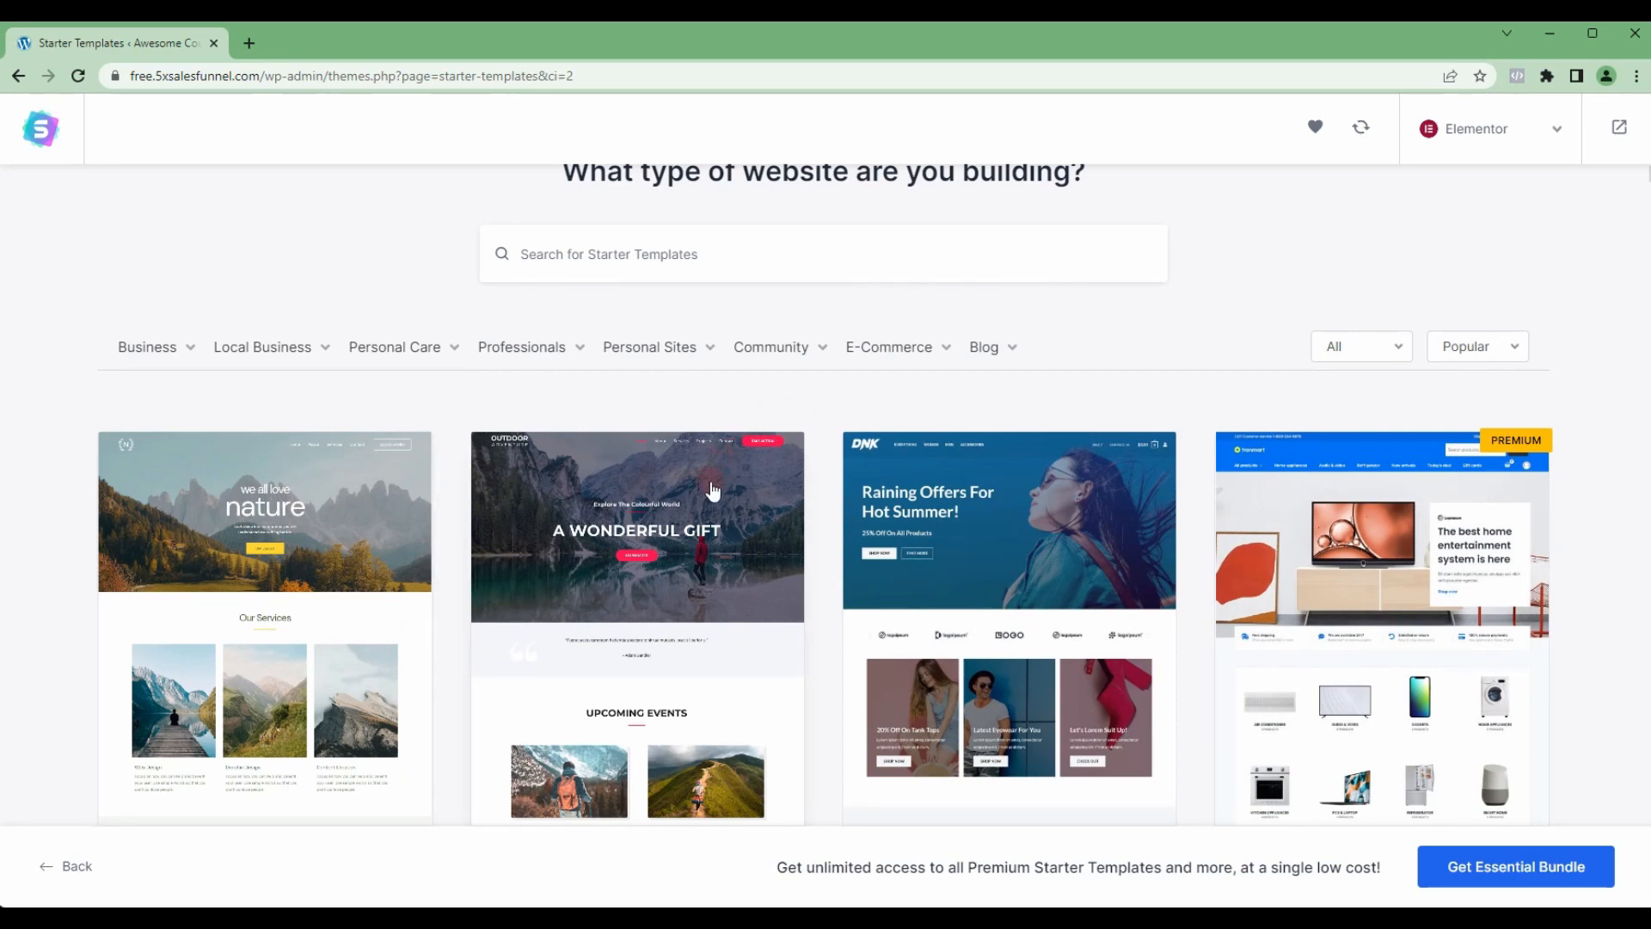
scroll(712, 491, down, 3)
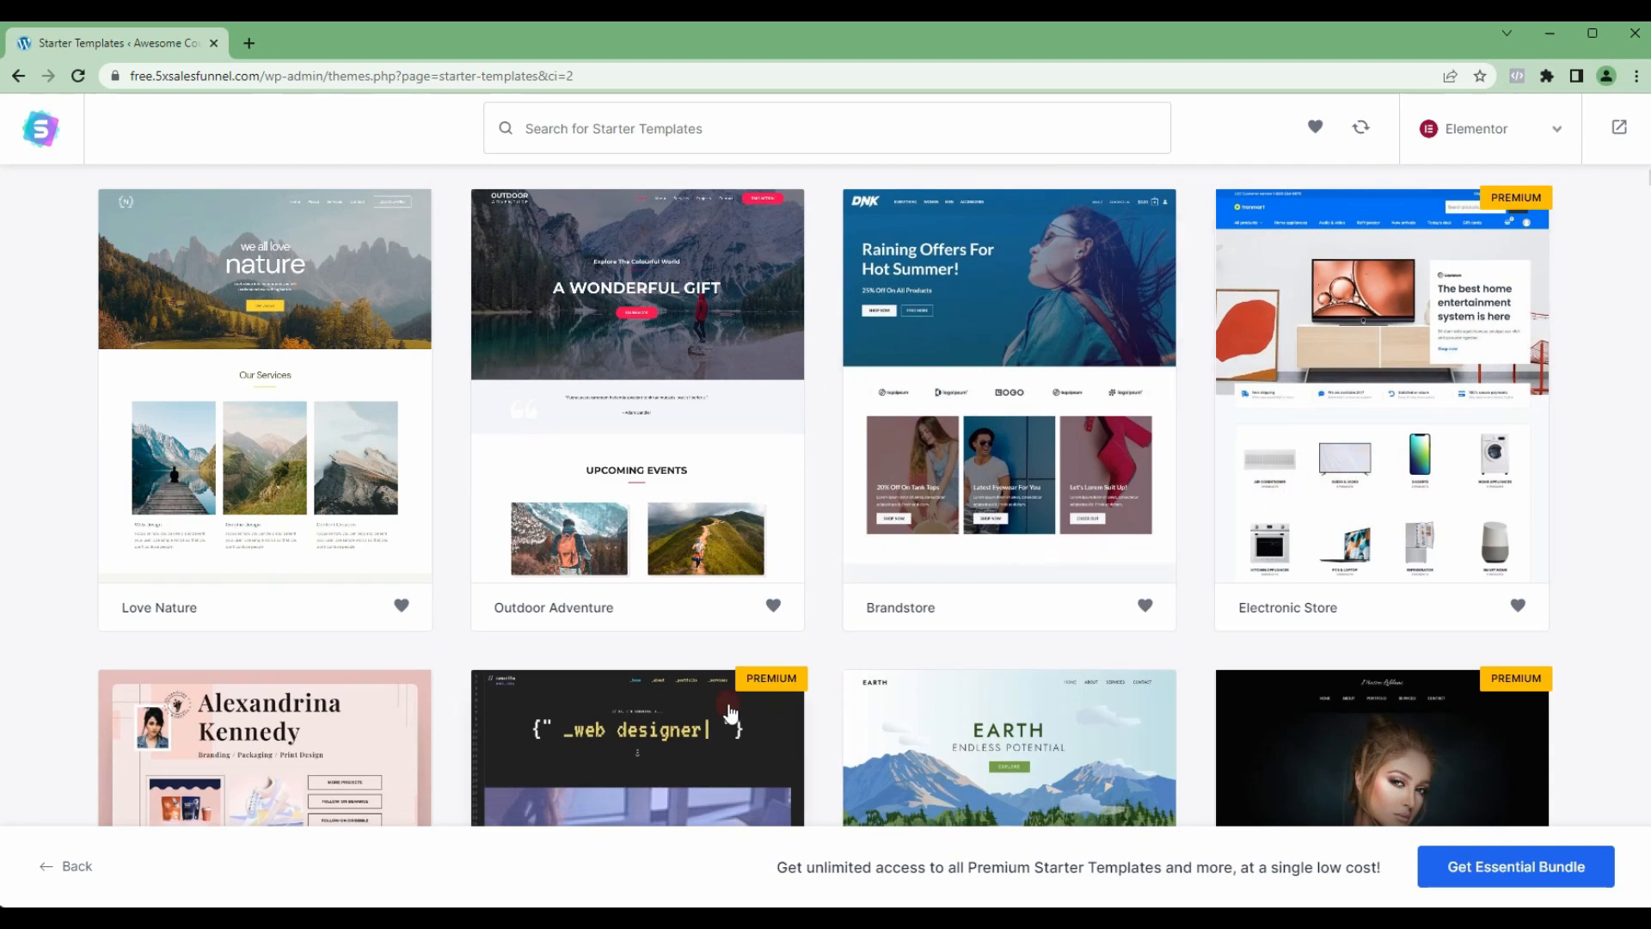
scroll(812, 675, up, 4)
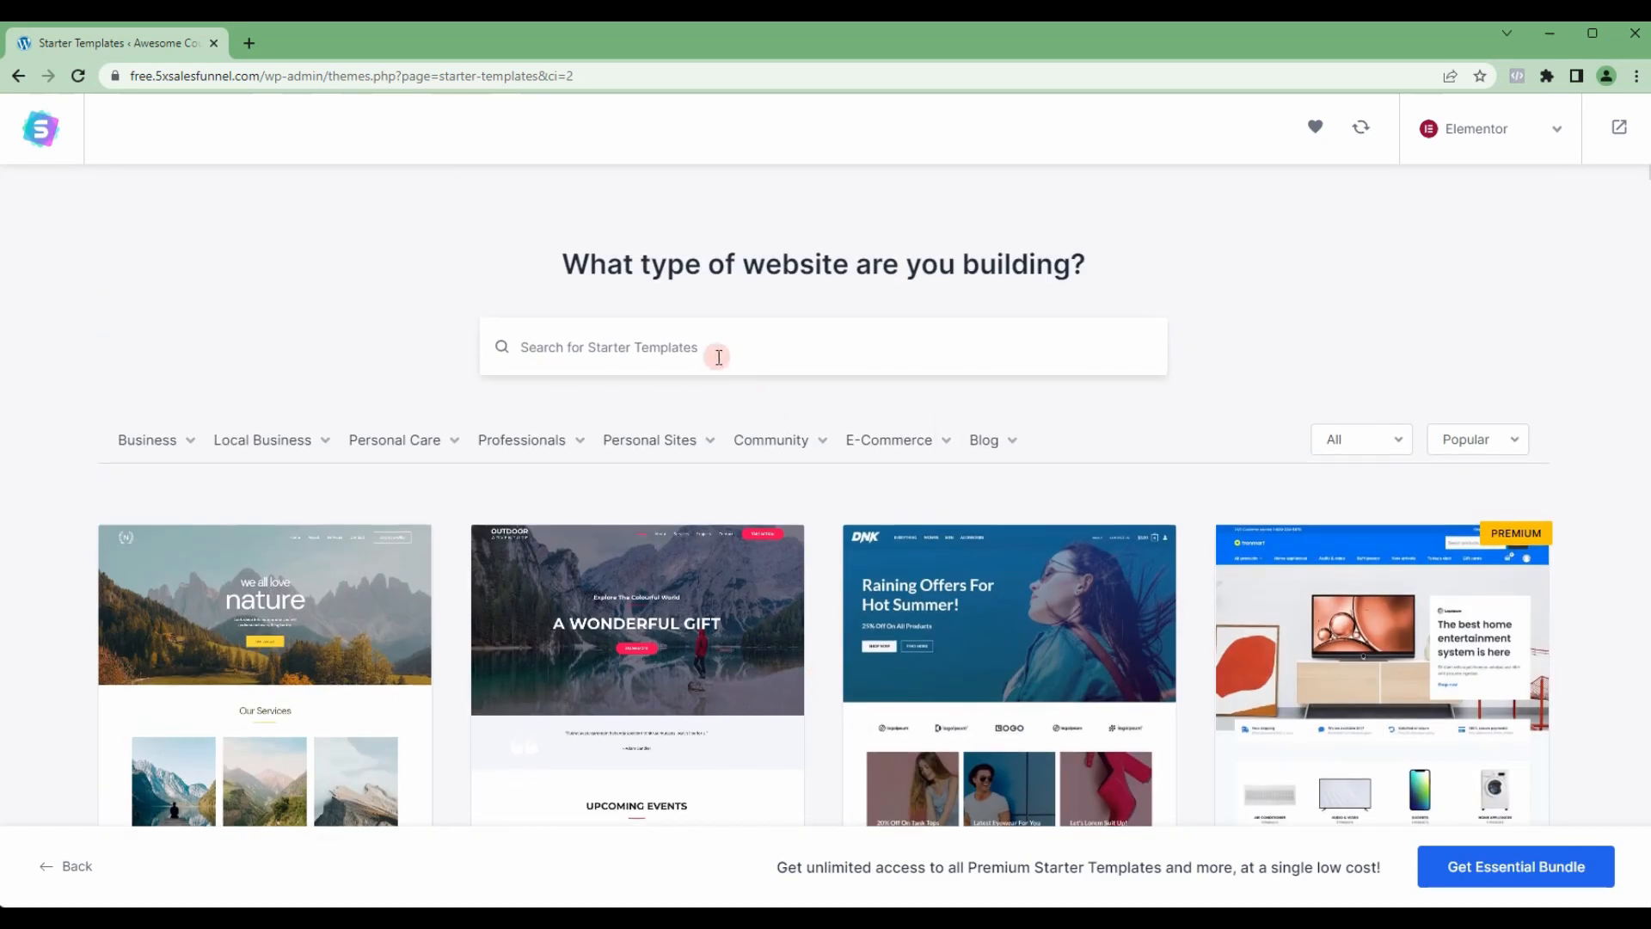
click(594, 348)
text(course)
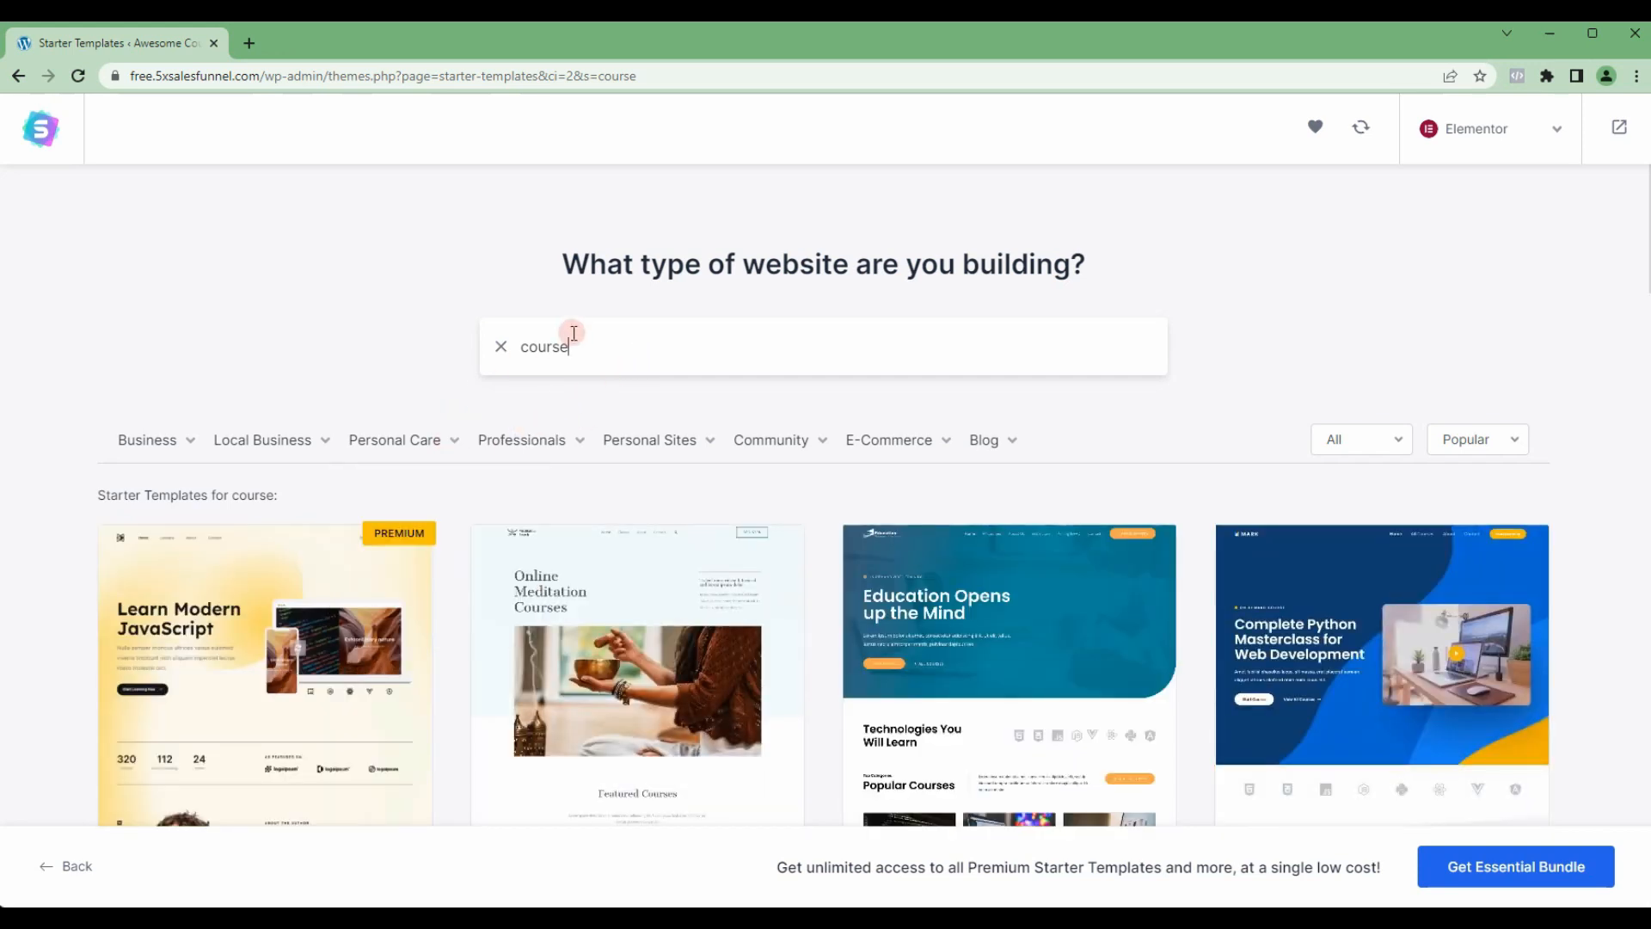
click(524, 349)
Step: Compare the course templates and select the Online Courses template
scroll(501, 380, down, 5)
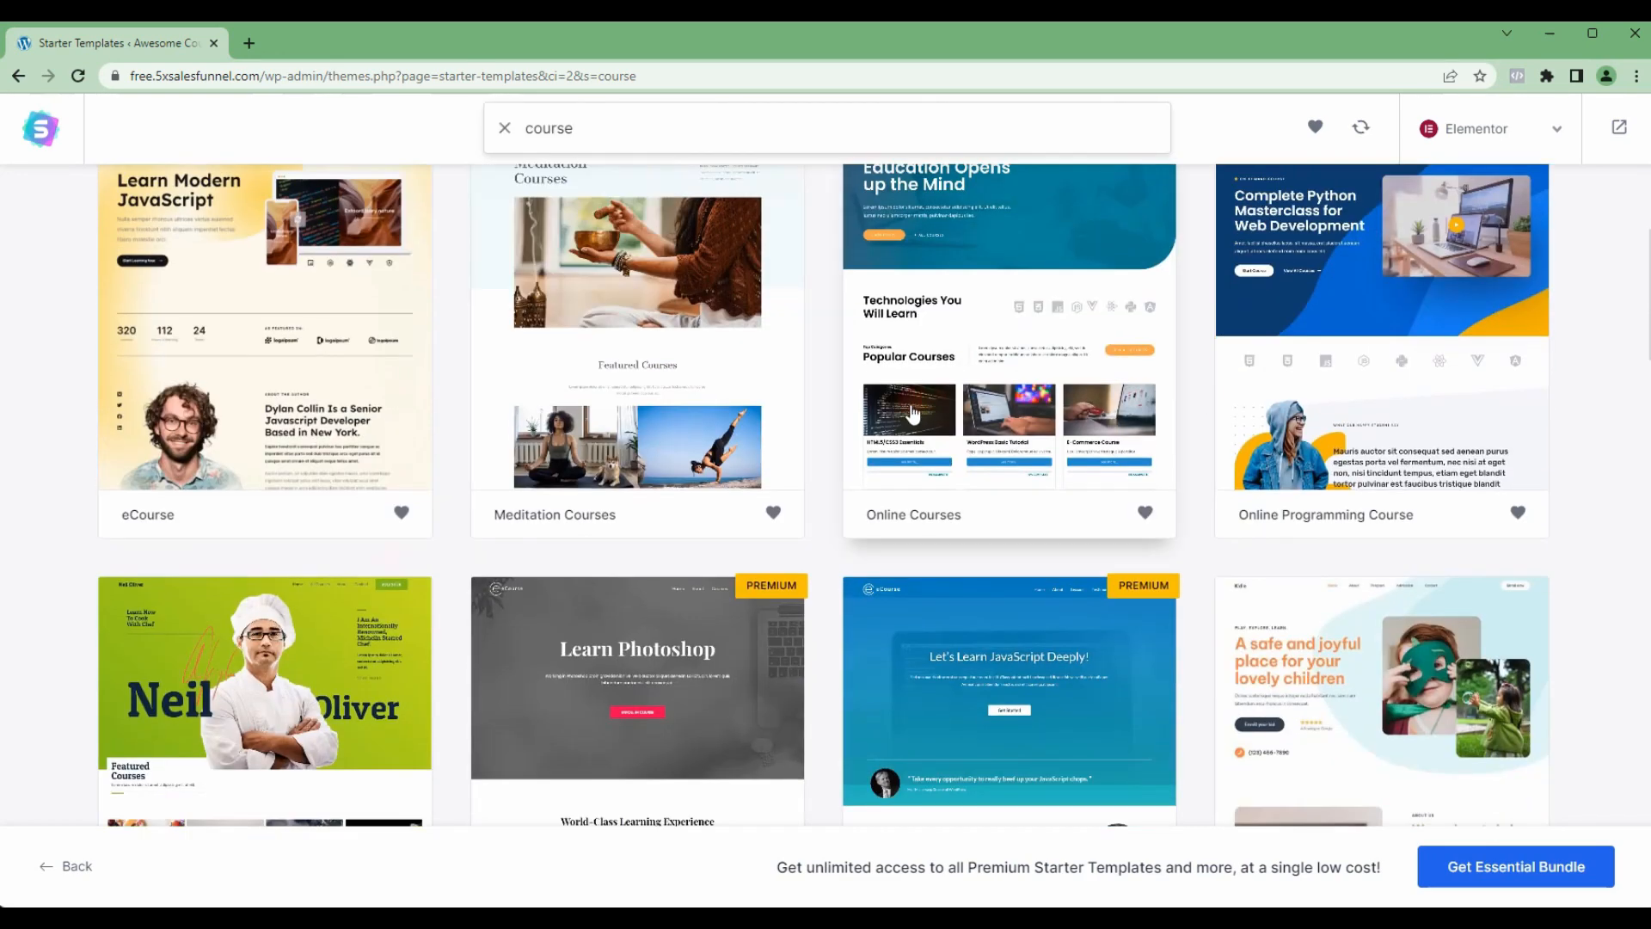
scroll(913, 414, up, 1)
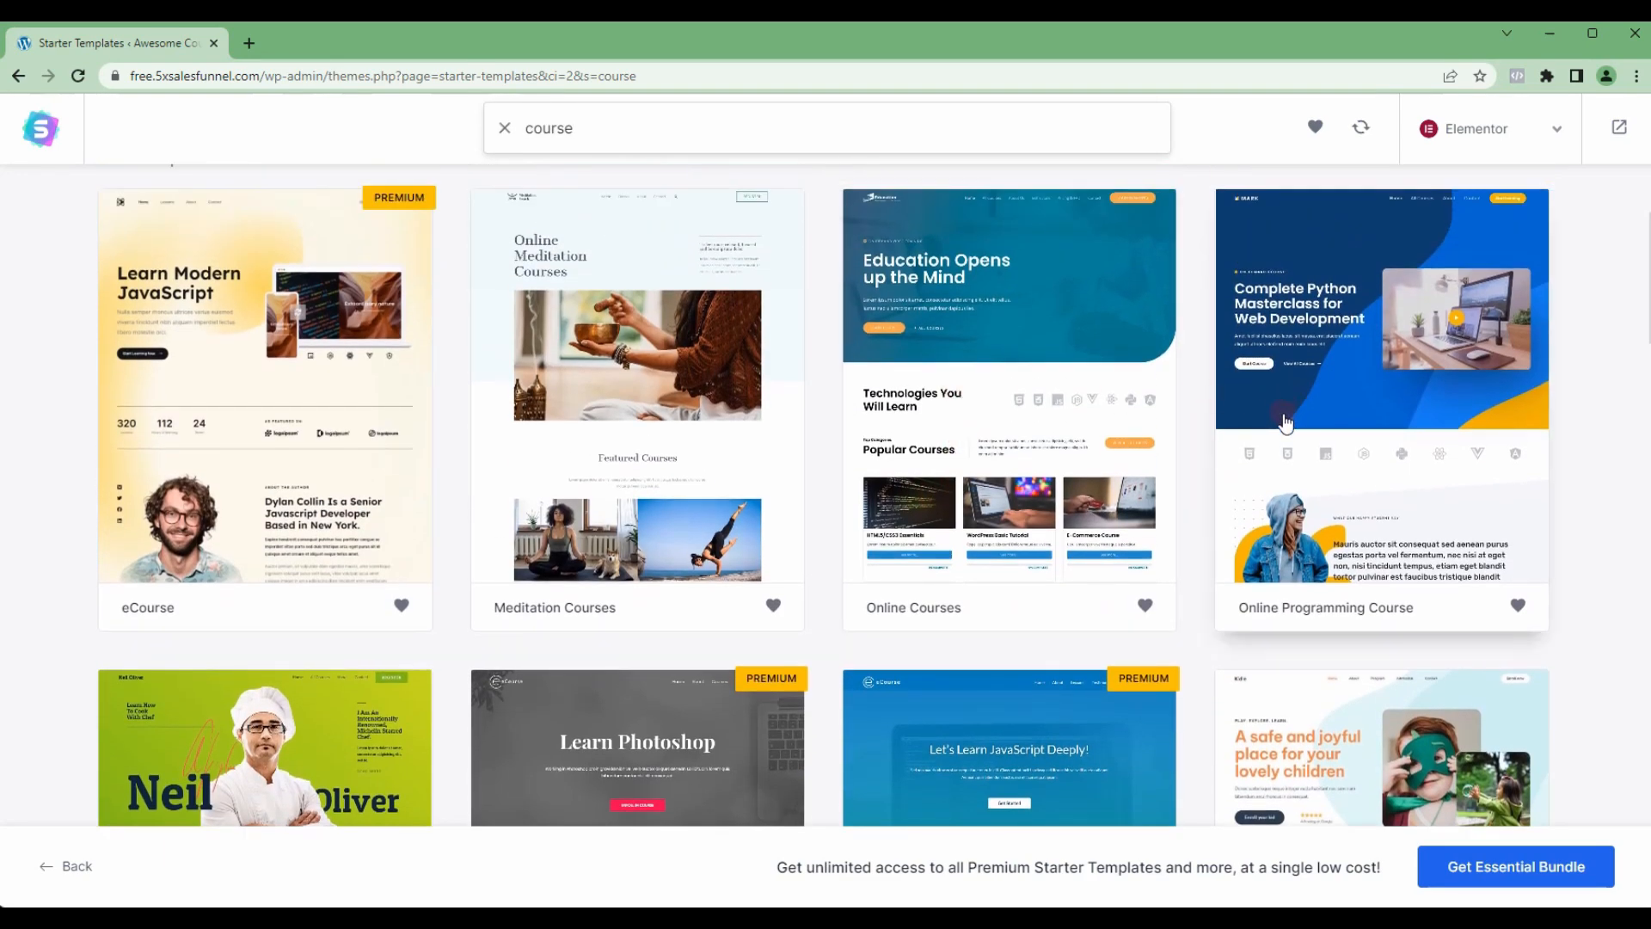
scroll(1285, 422, up, 4)
scroll(264, 551, down, 5)
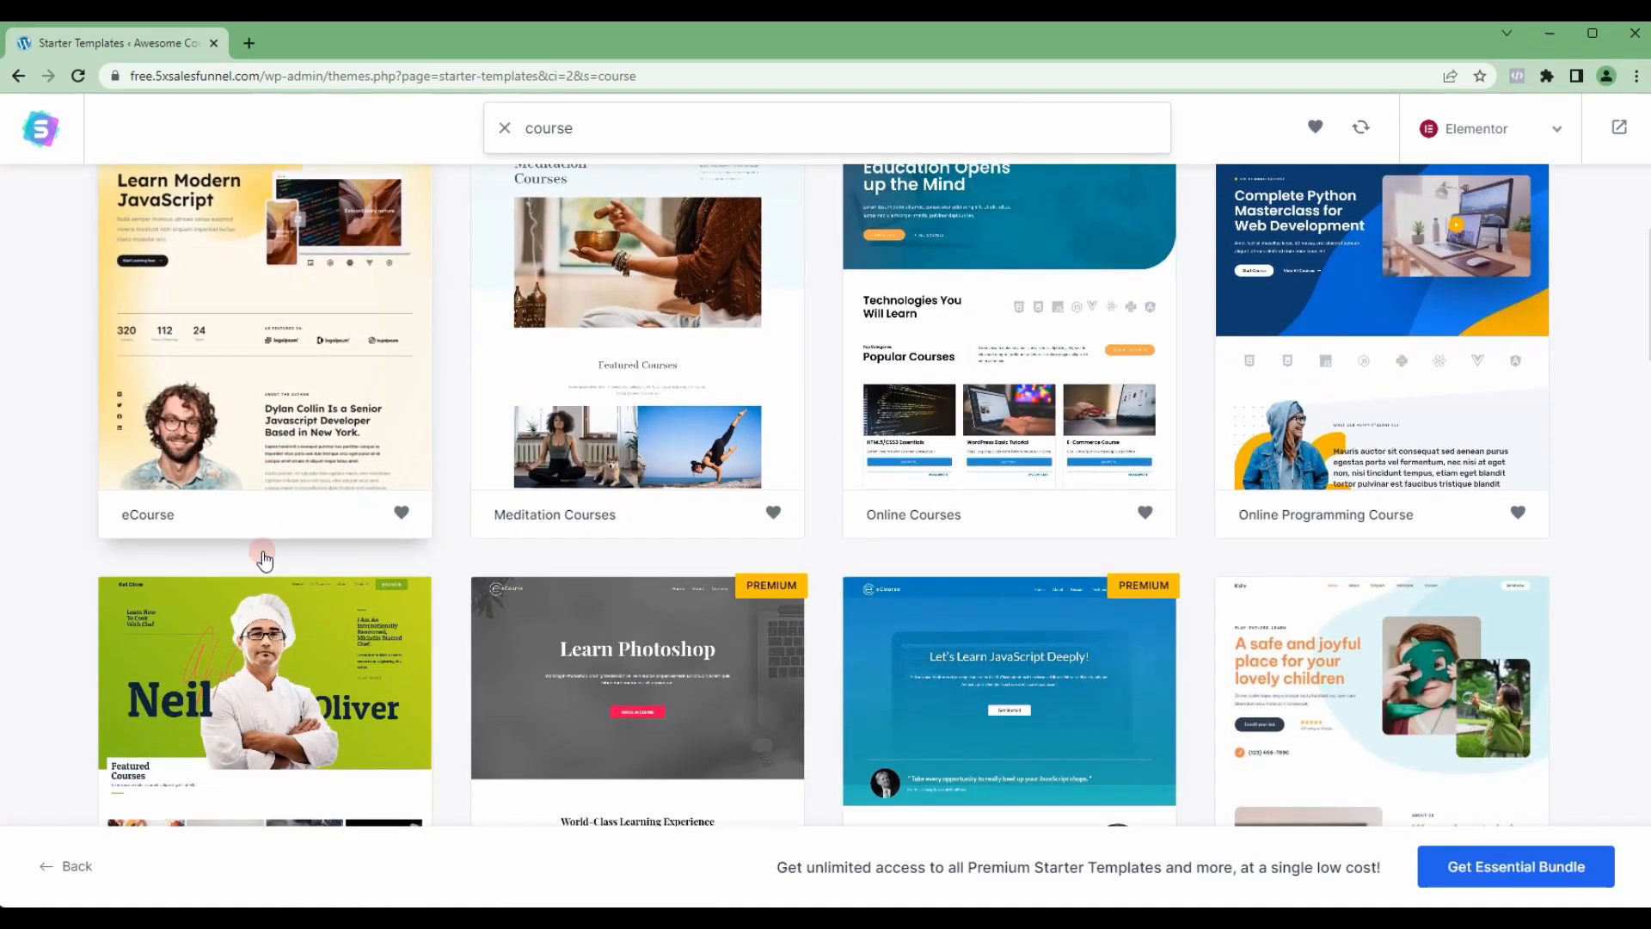
scroll(834, 607, up, 4)
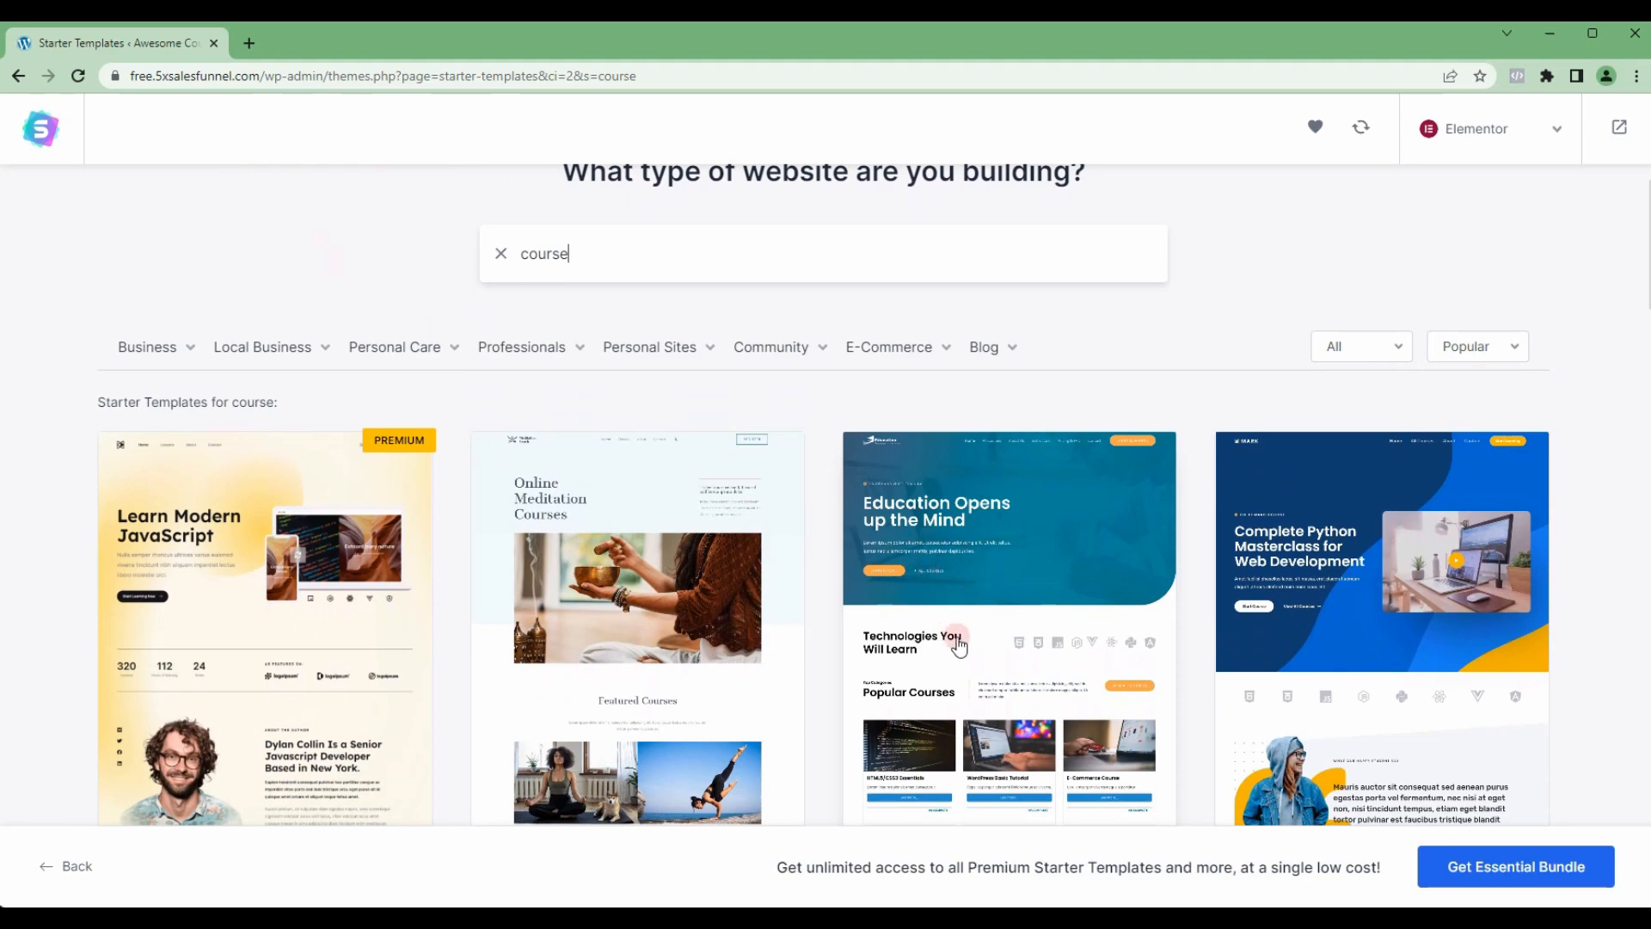
scroll(959, 645, down, 3)
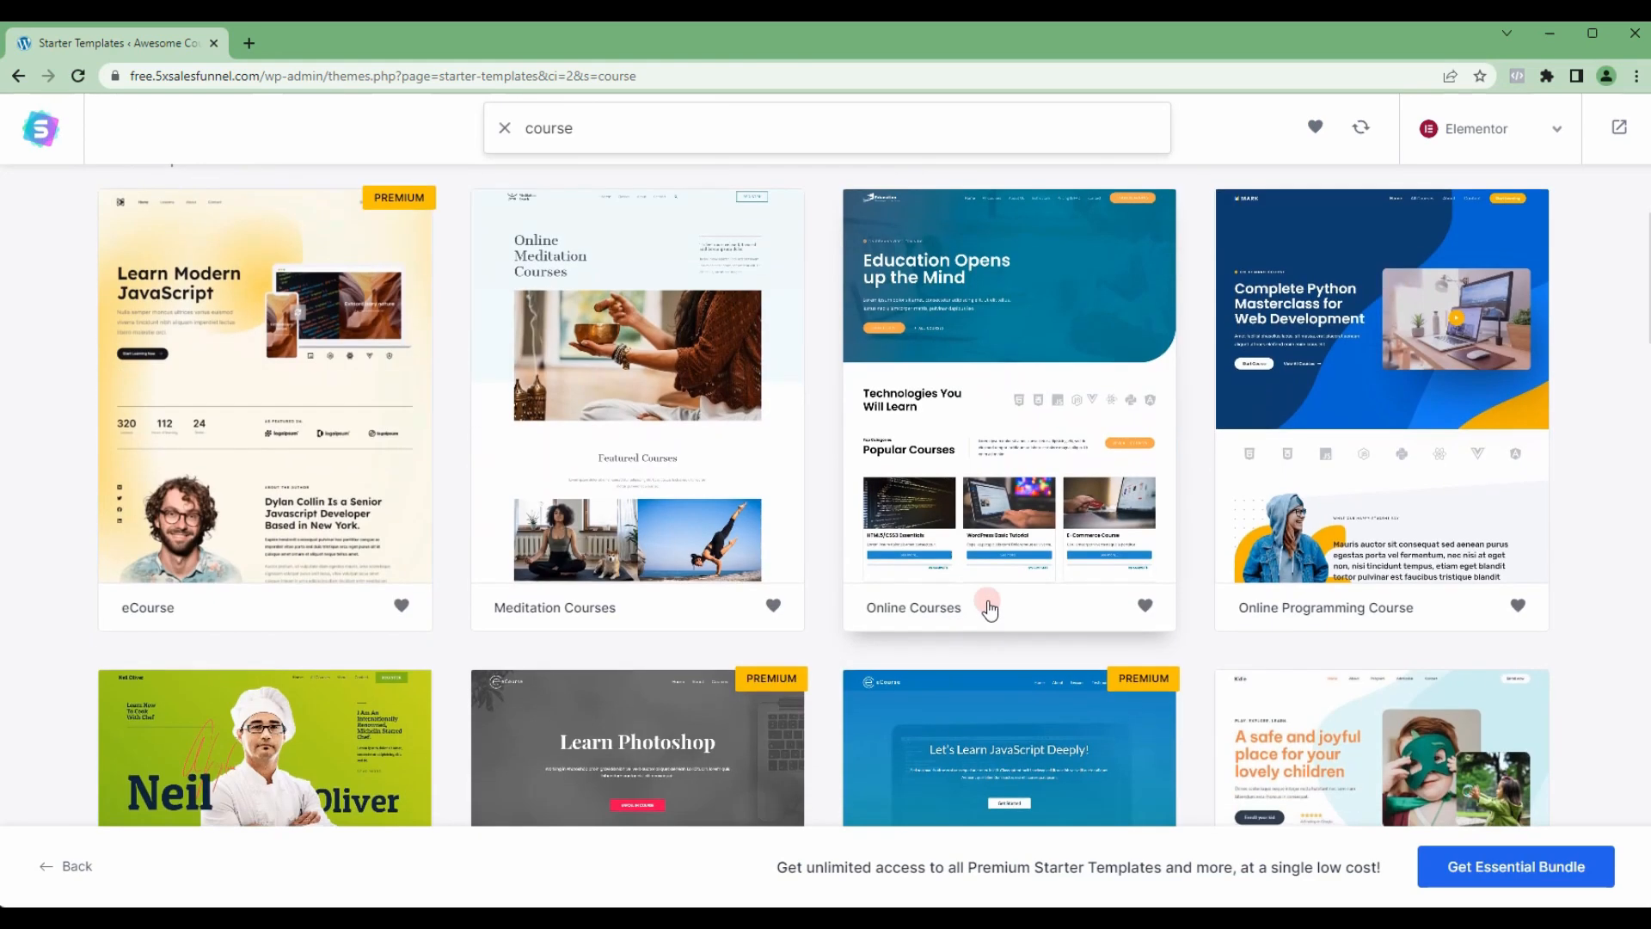
click(976, 406)
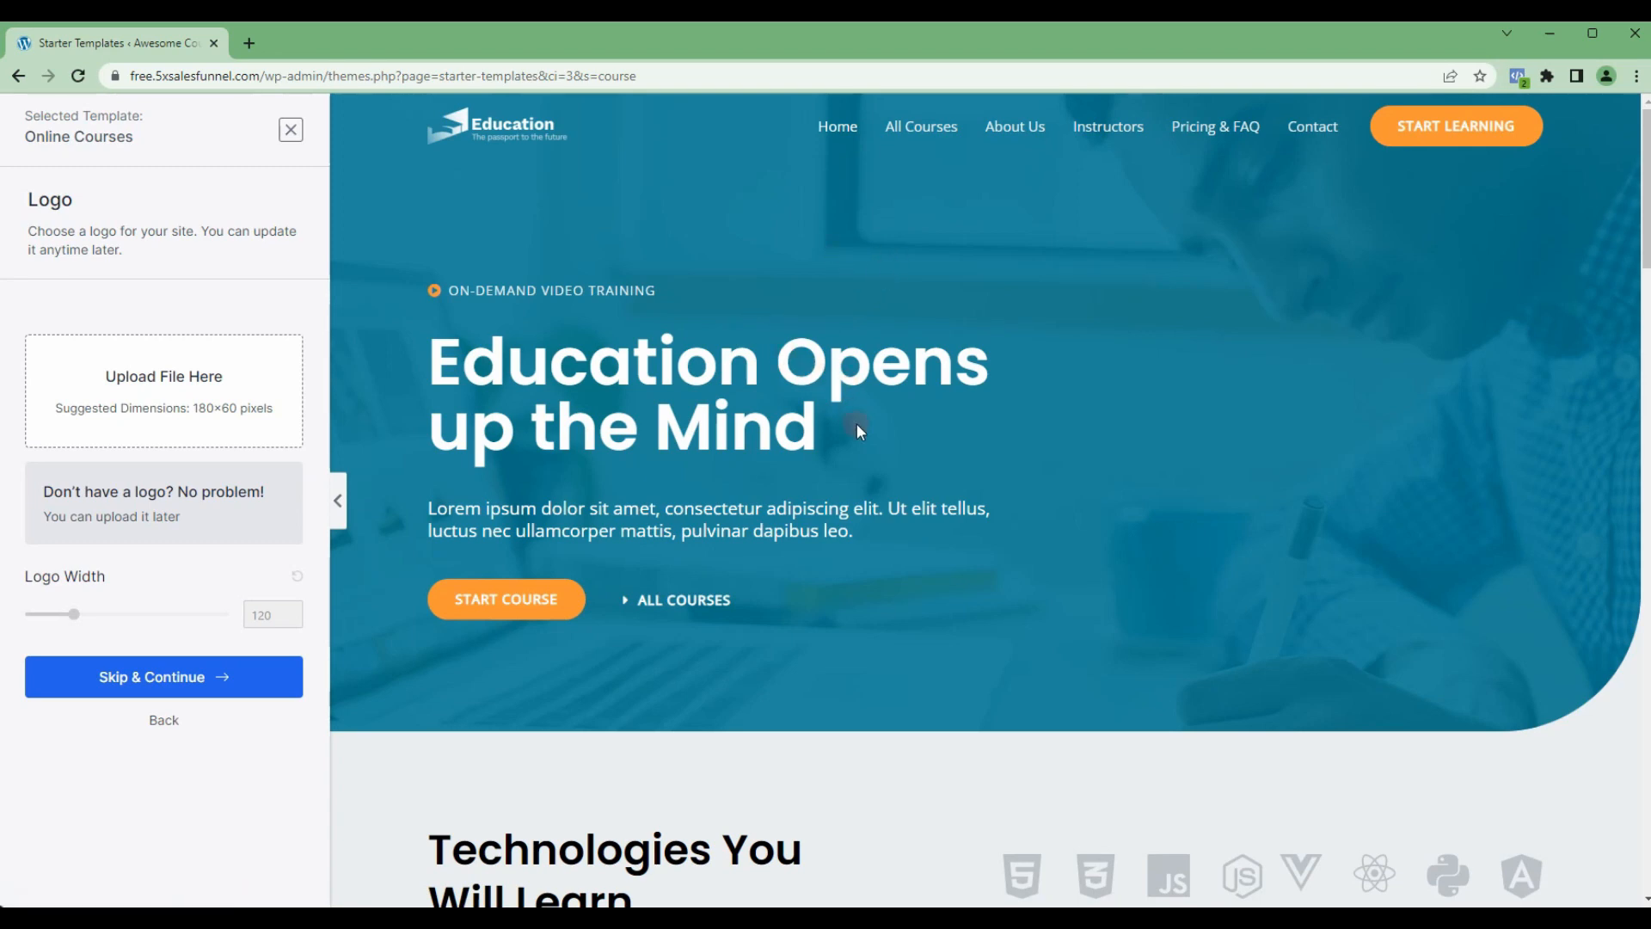
Step: Look over the Online Courses template preview and continue without uploading a logo
scroll(812, 452, down, 15)
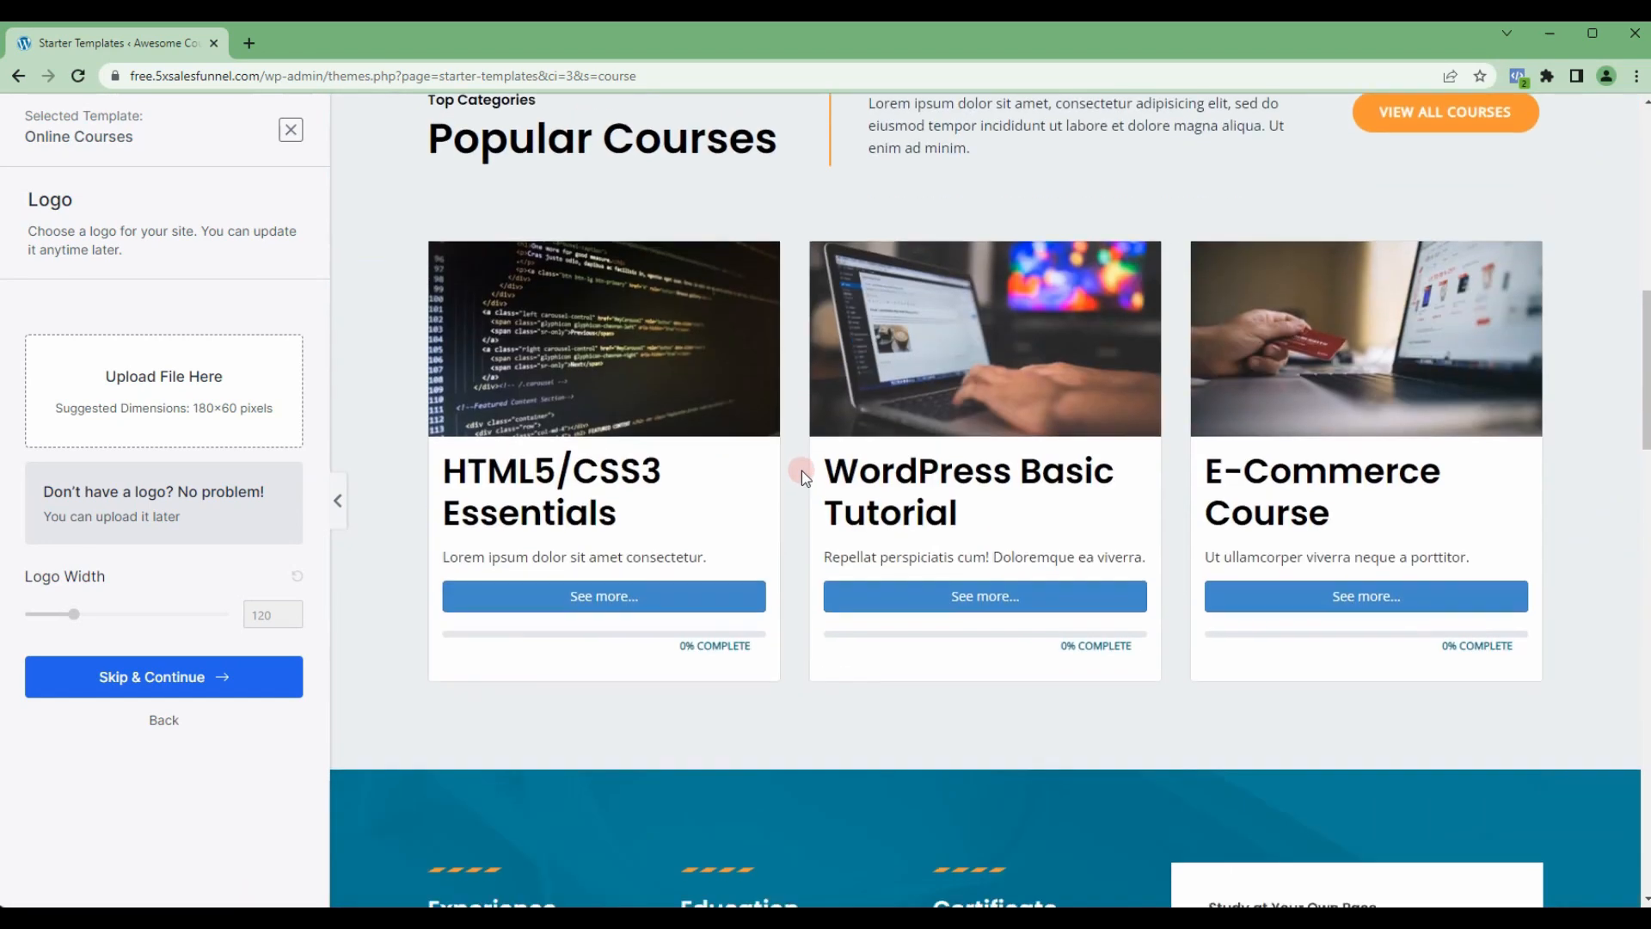
scroll(804, 464, up, 5)
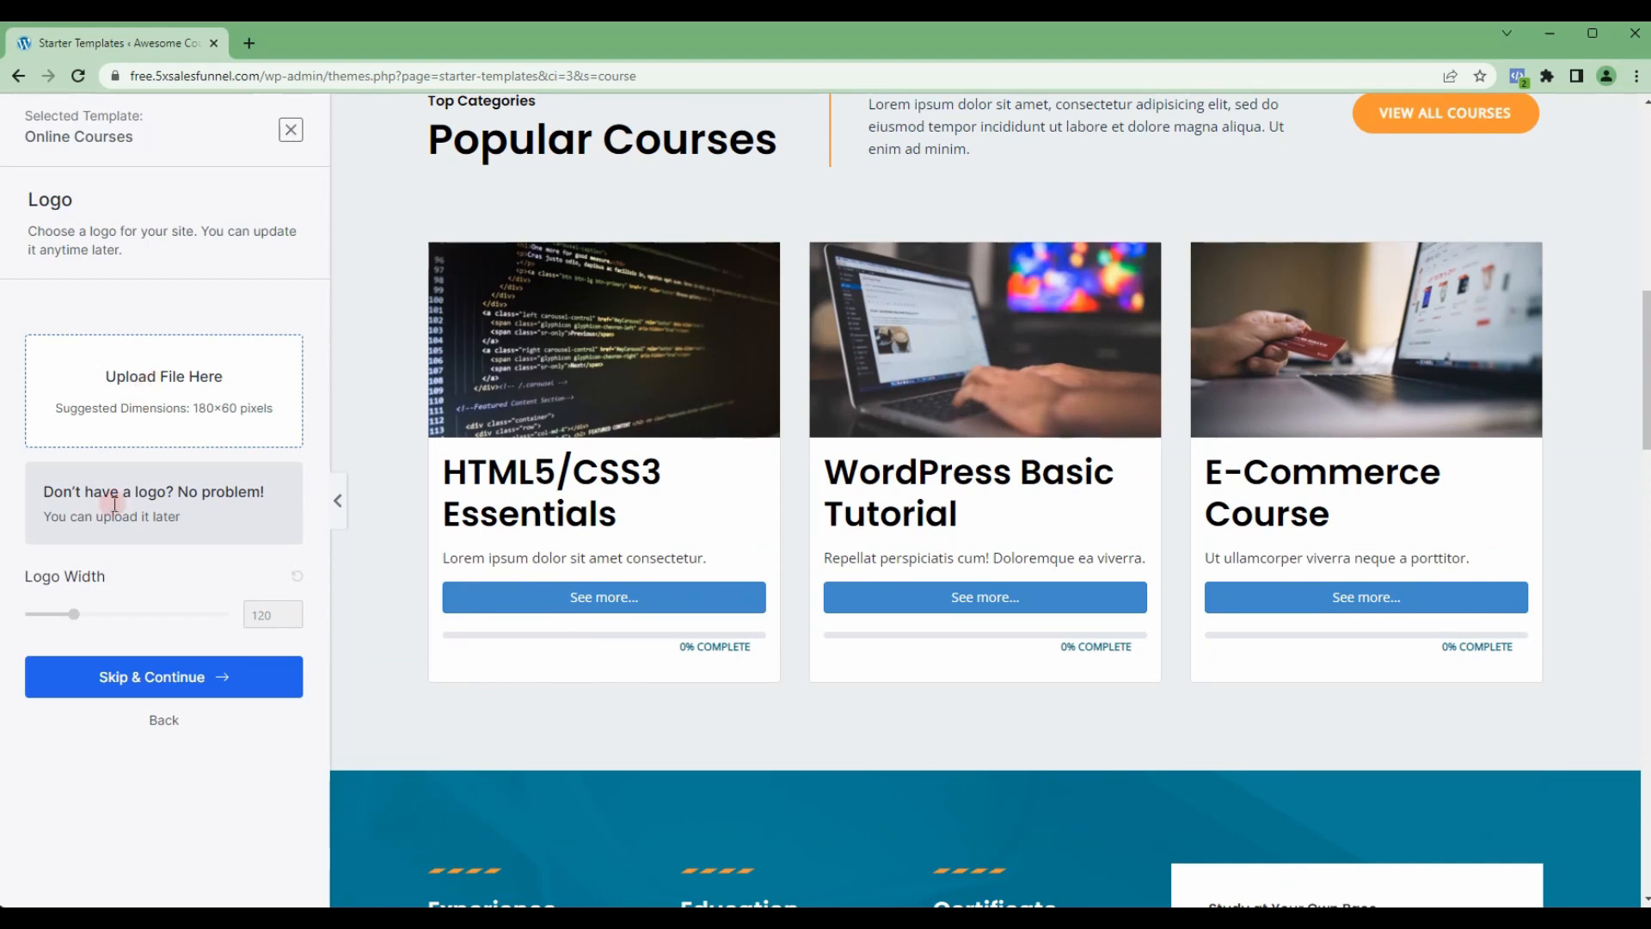
click(137, 678)
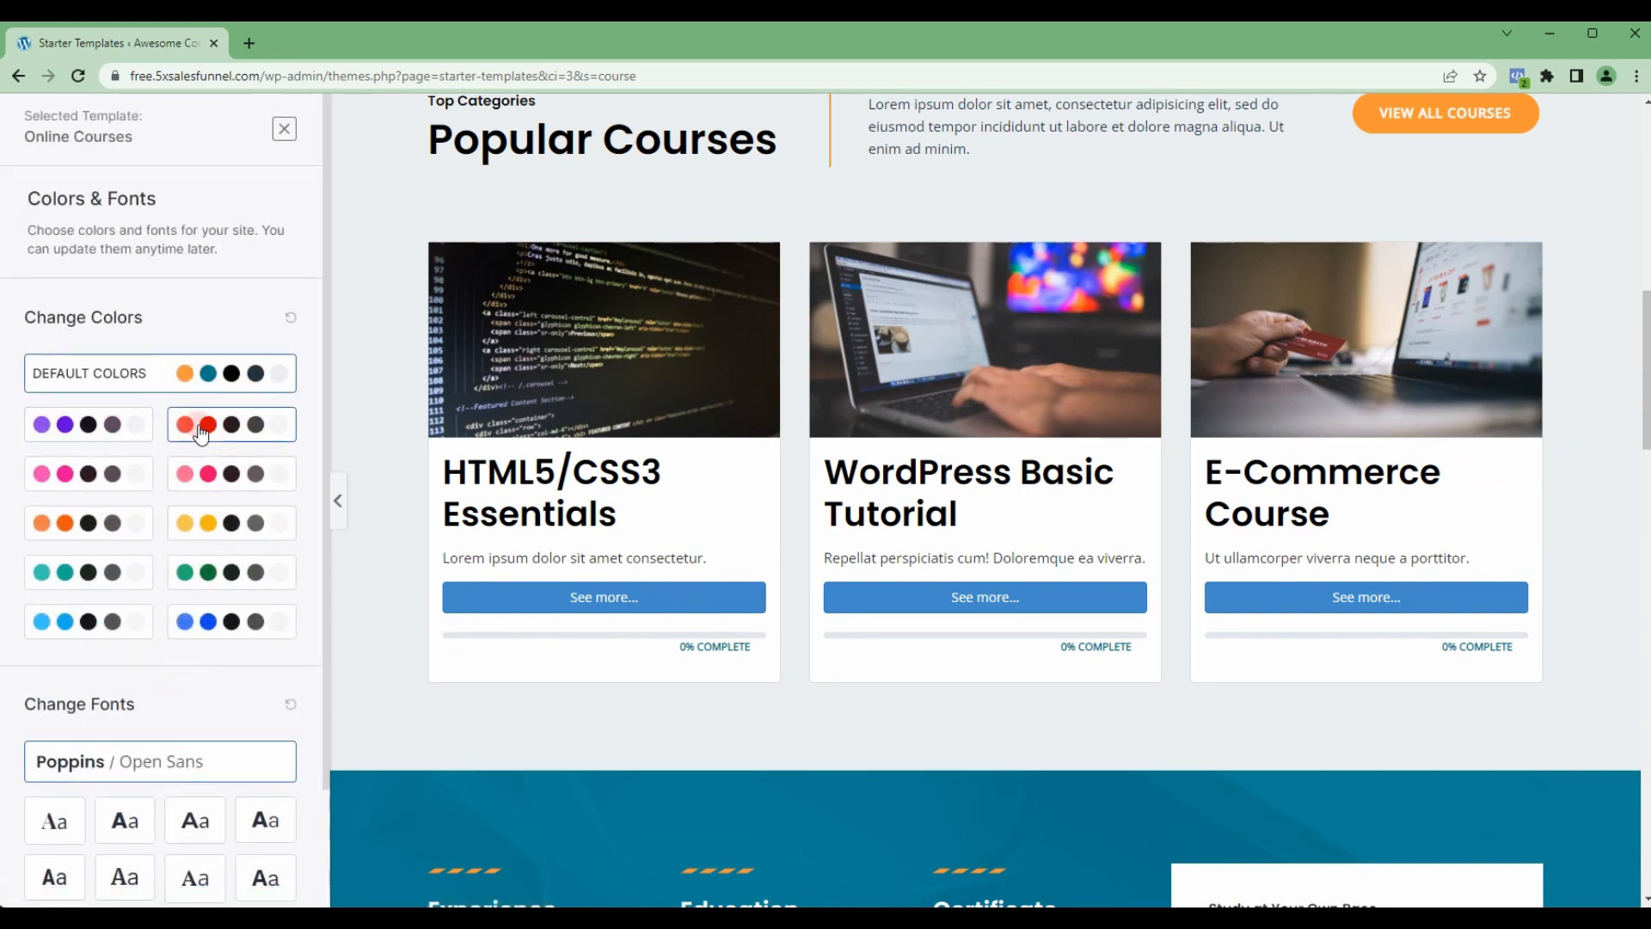
Step: Try the red, pink and orange color palettes on the template and return to the default colors
scroll(608, 505, up, 9)
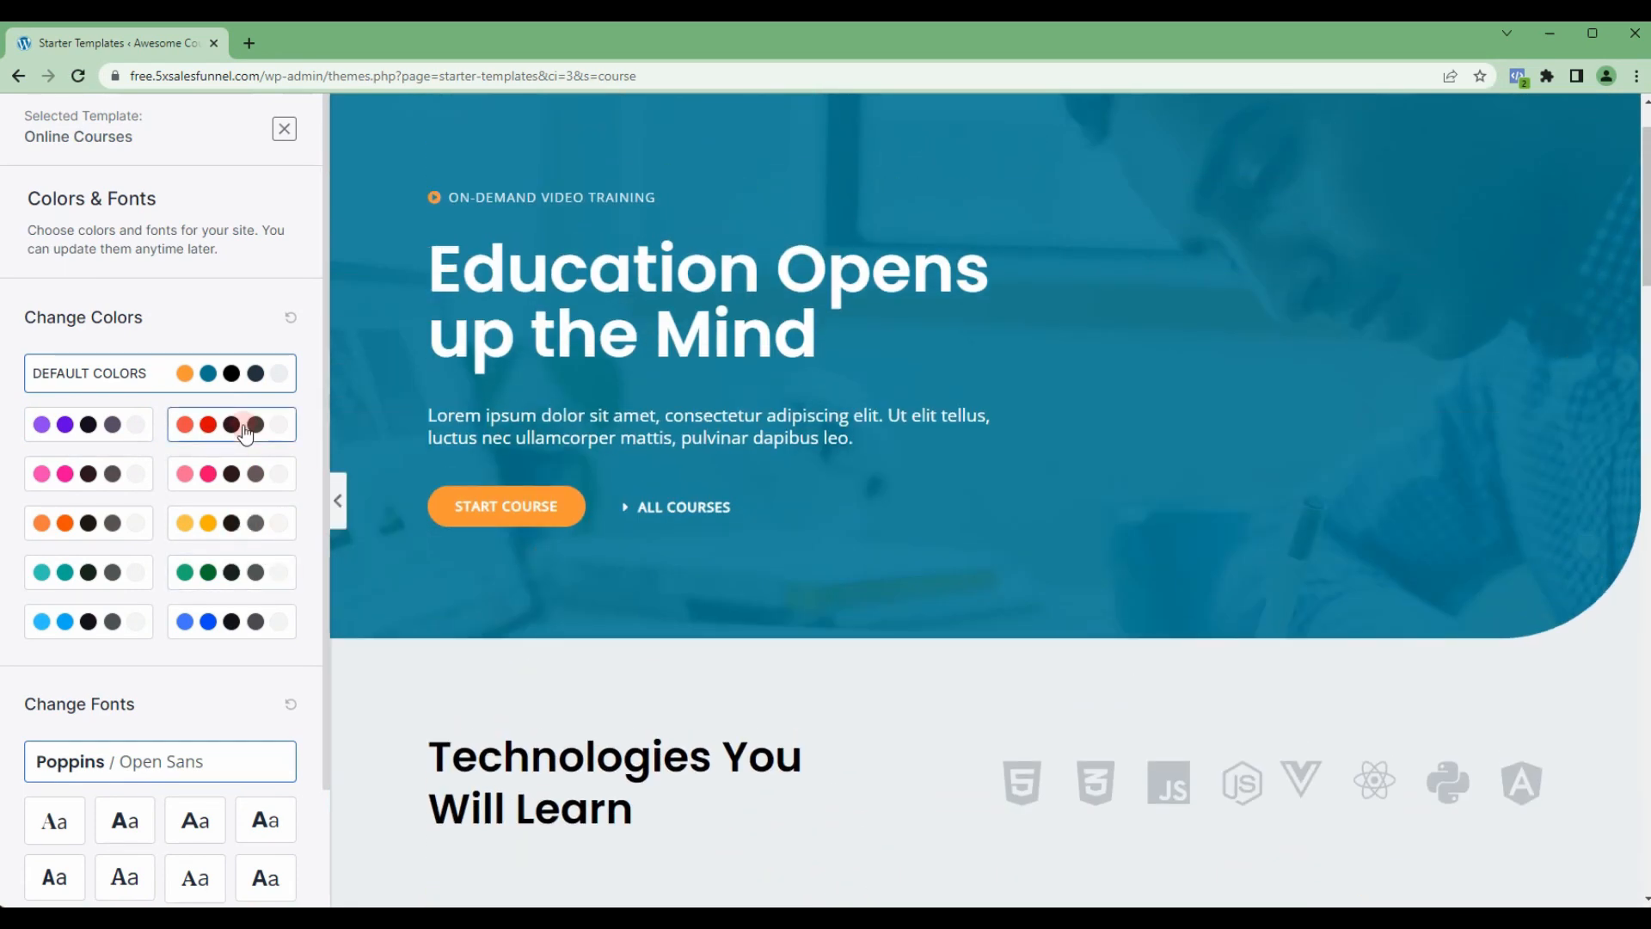
click(228, 442)
scroll(652, 518, down, 1)
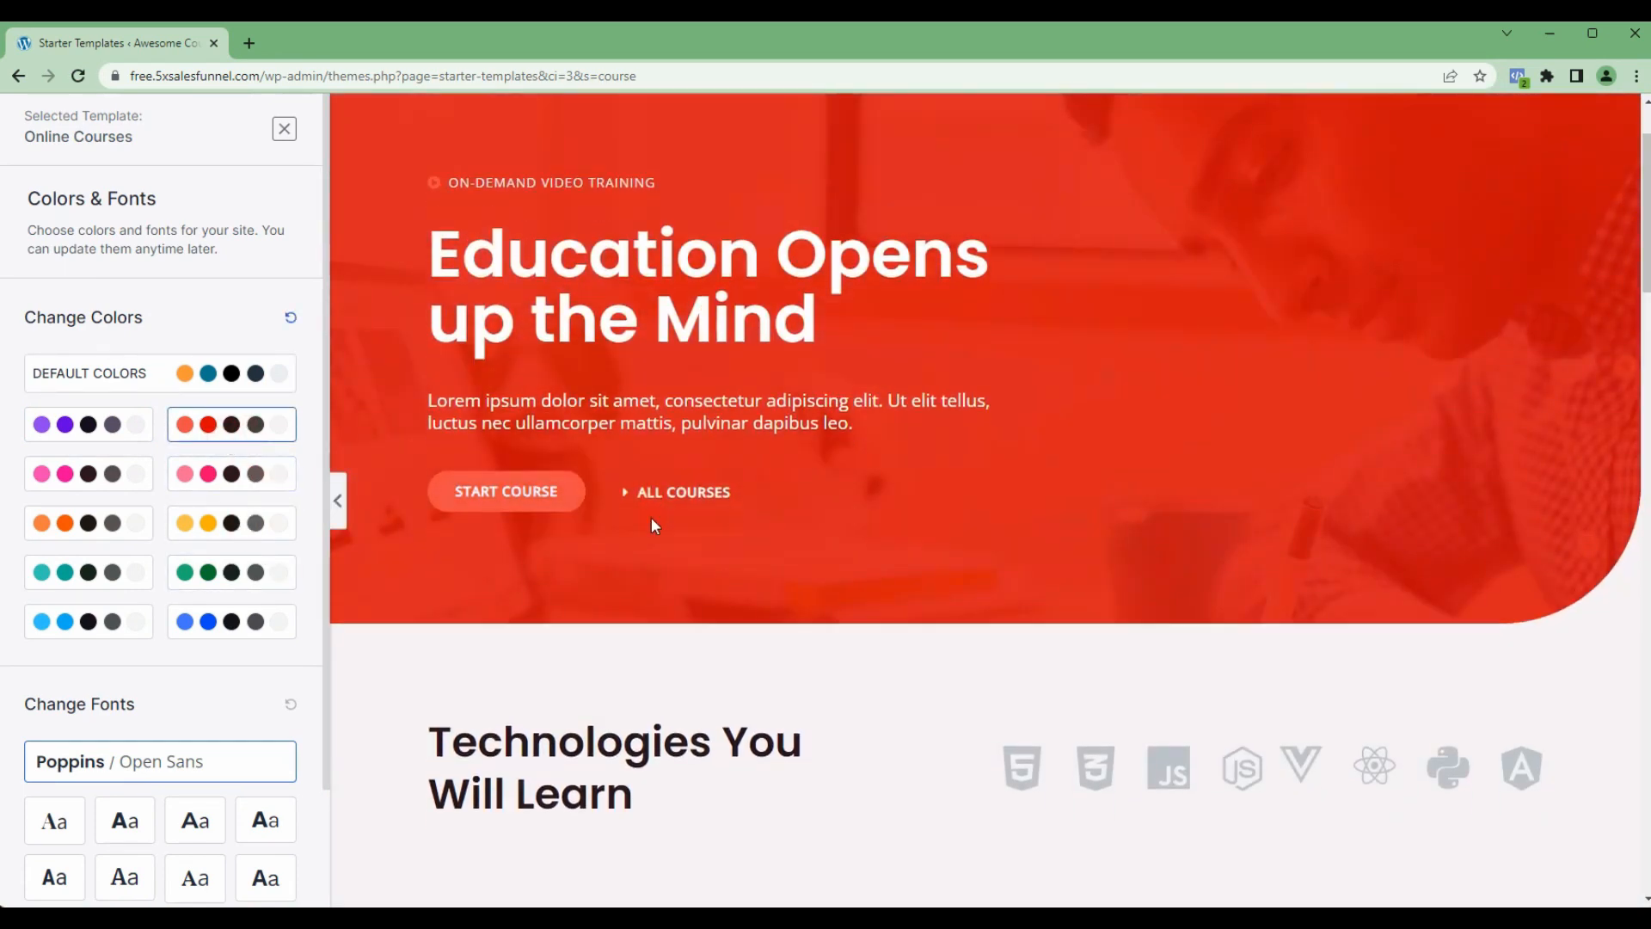
scroll(776, 495, up, 2)
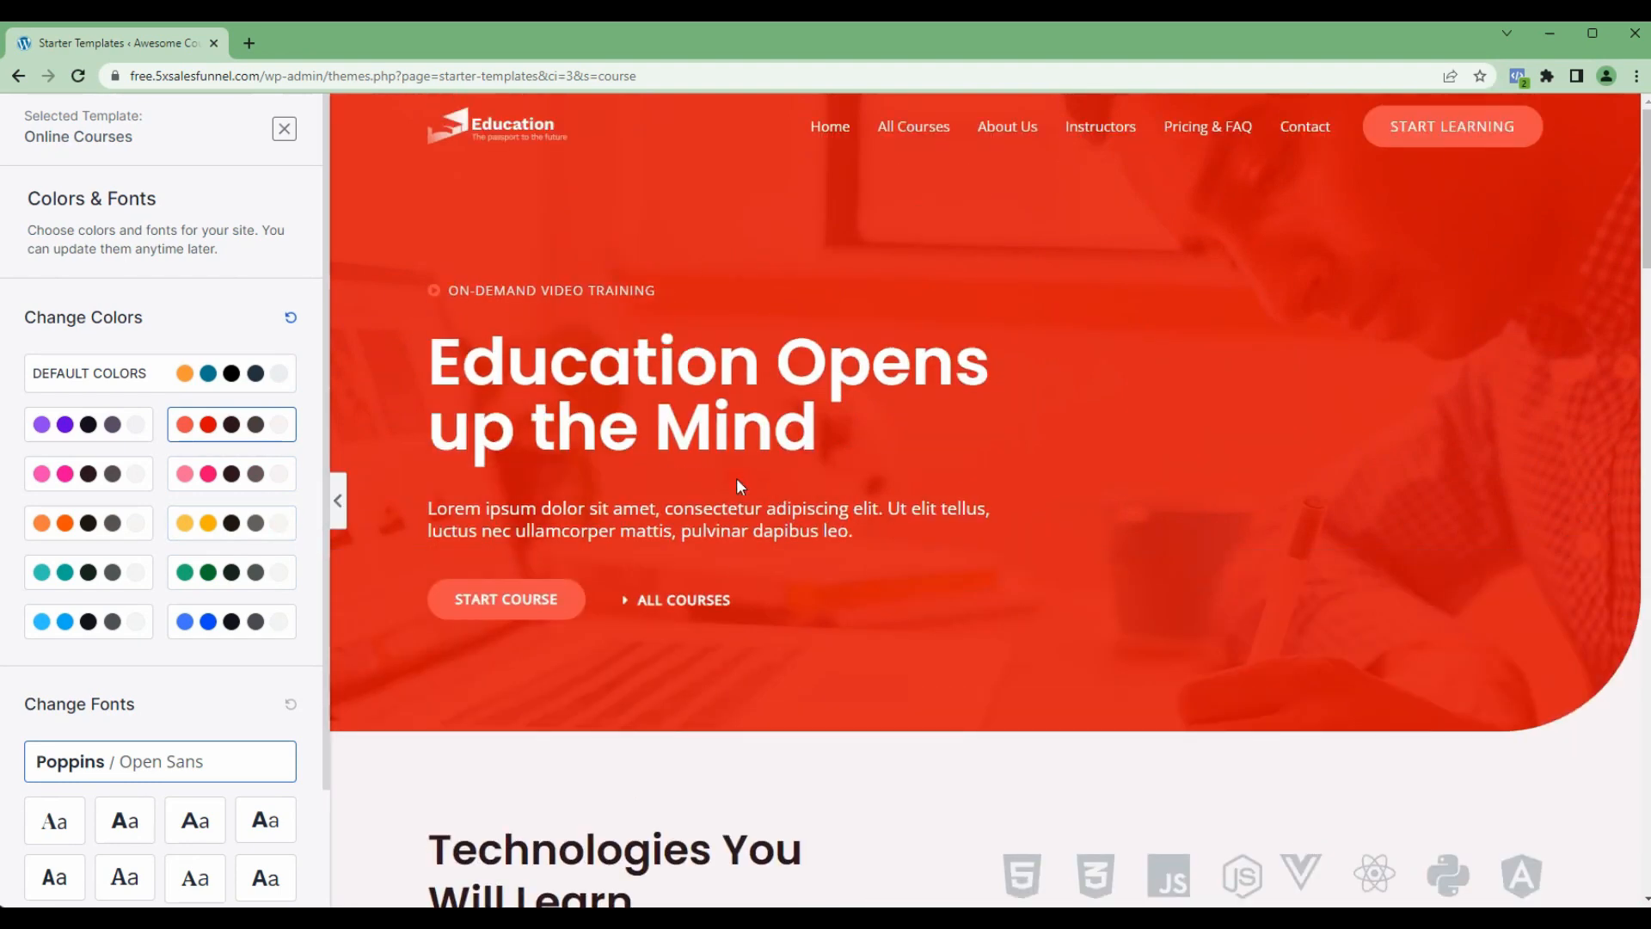
click(226, 476)
click(111, 523)
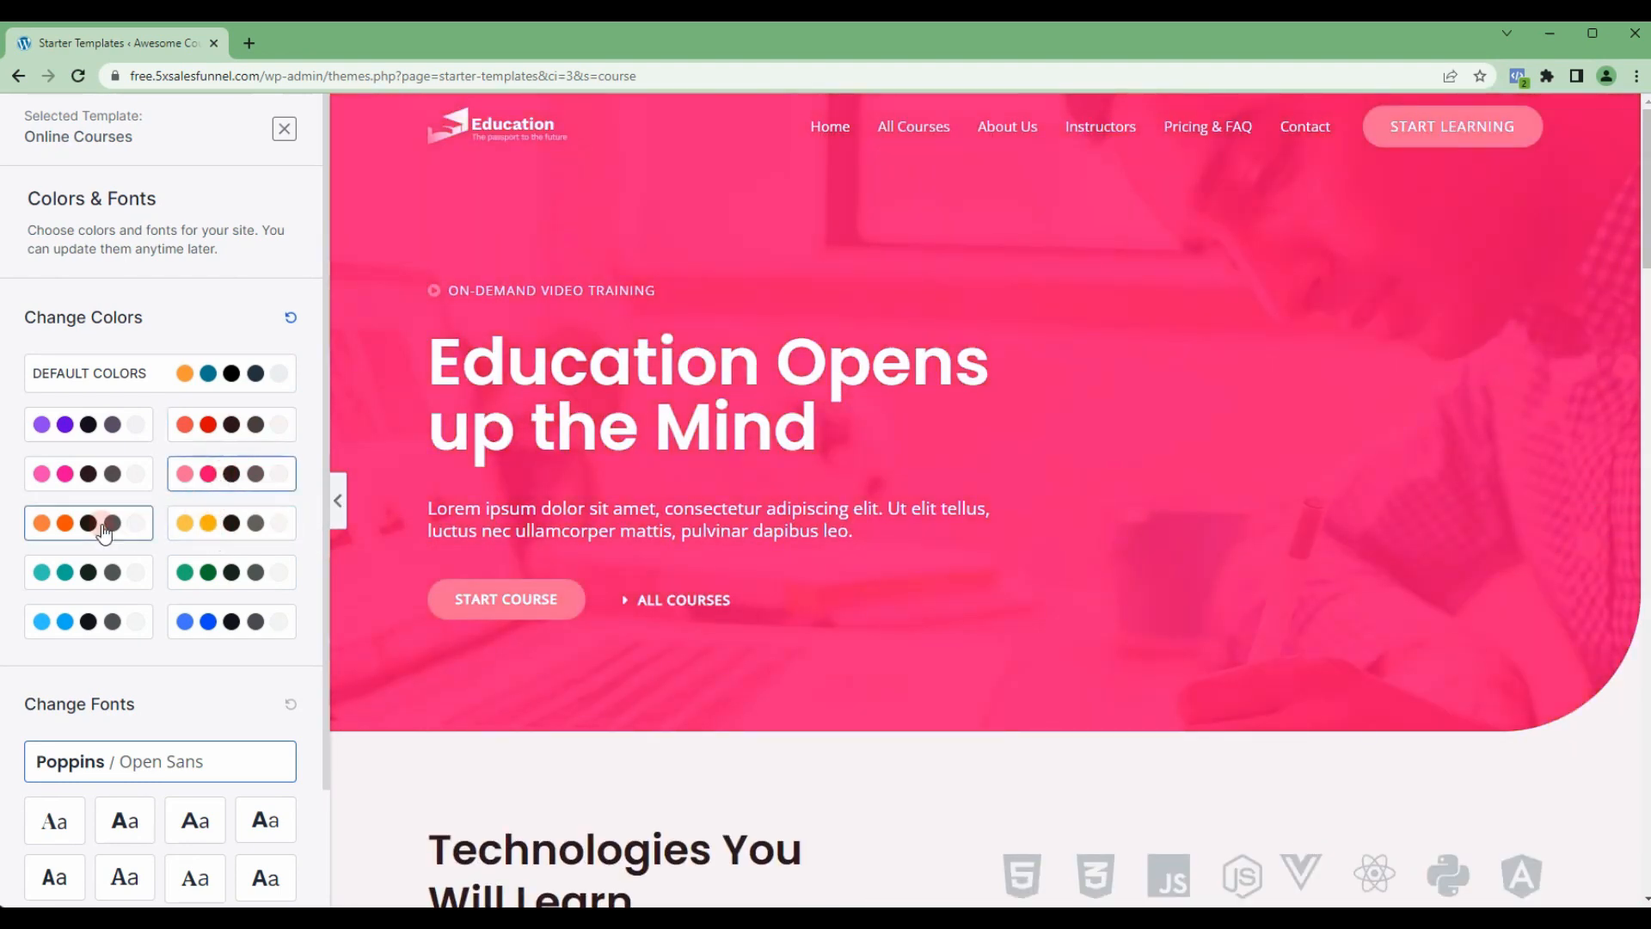
click(195, 383)
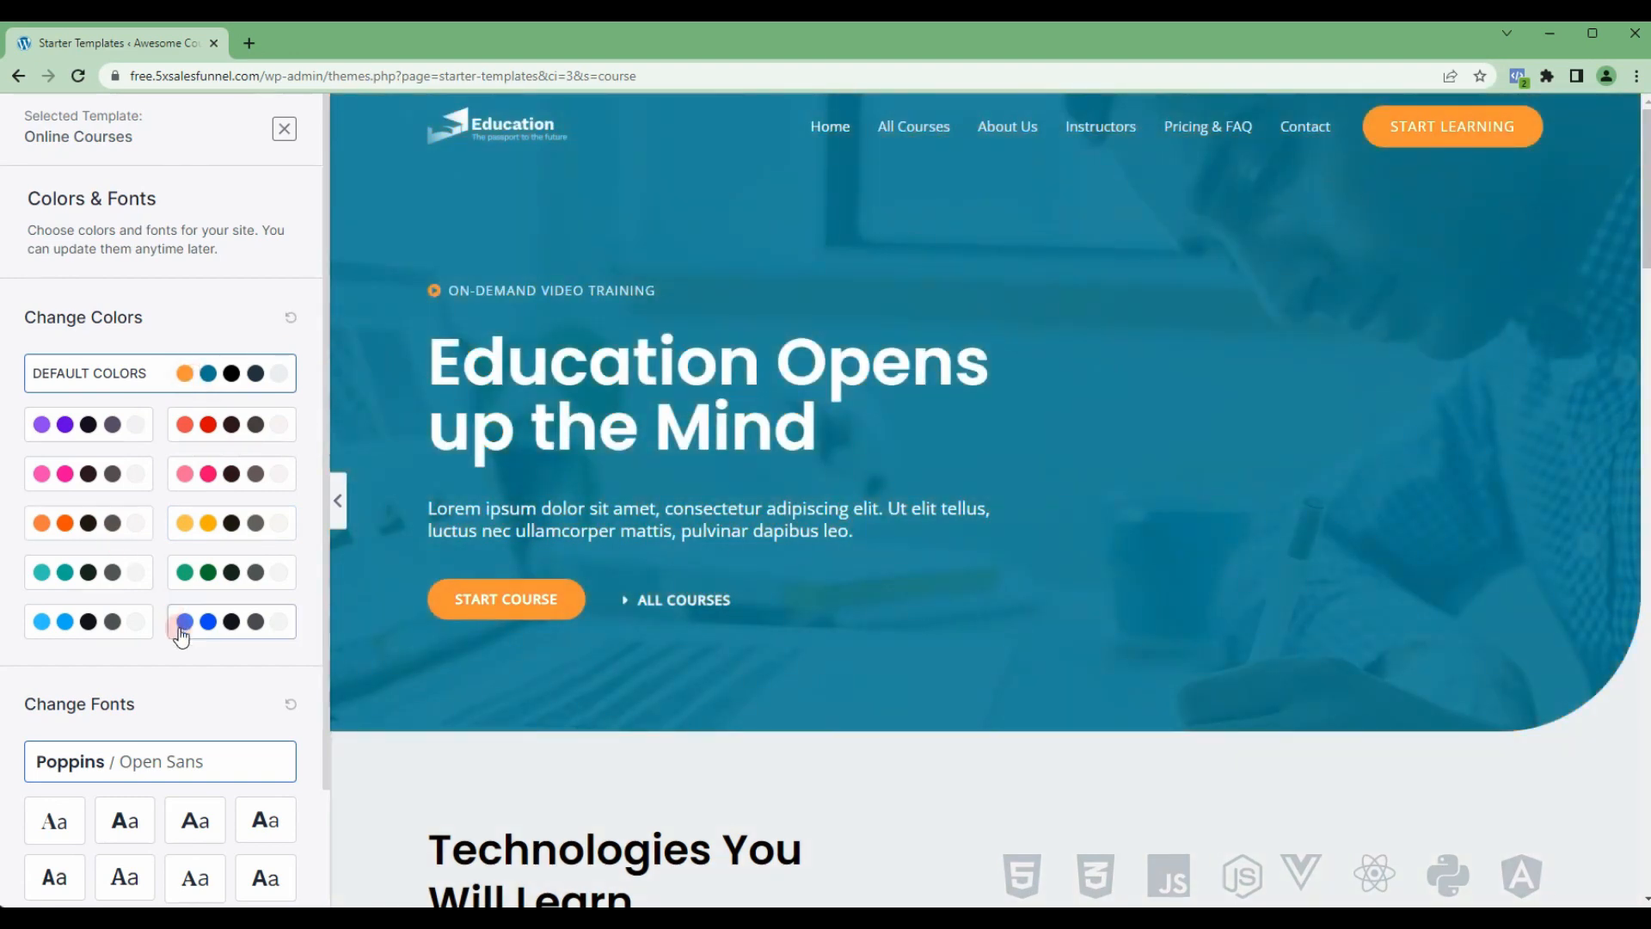
Step: Continue with the template's default colors and fonts and check which required plugins are missing
scroll(109, 757, down, 1)
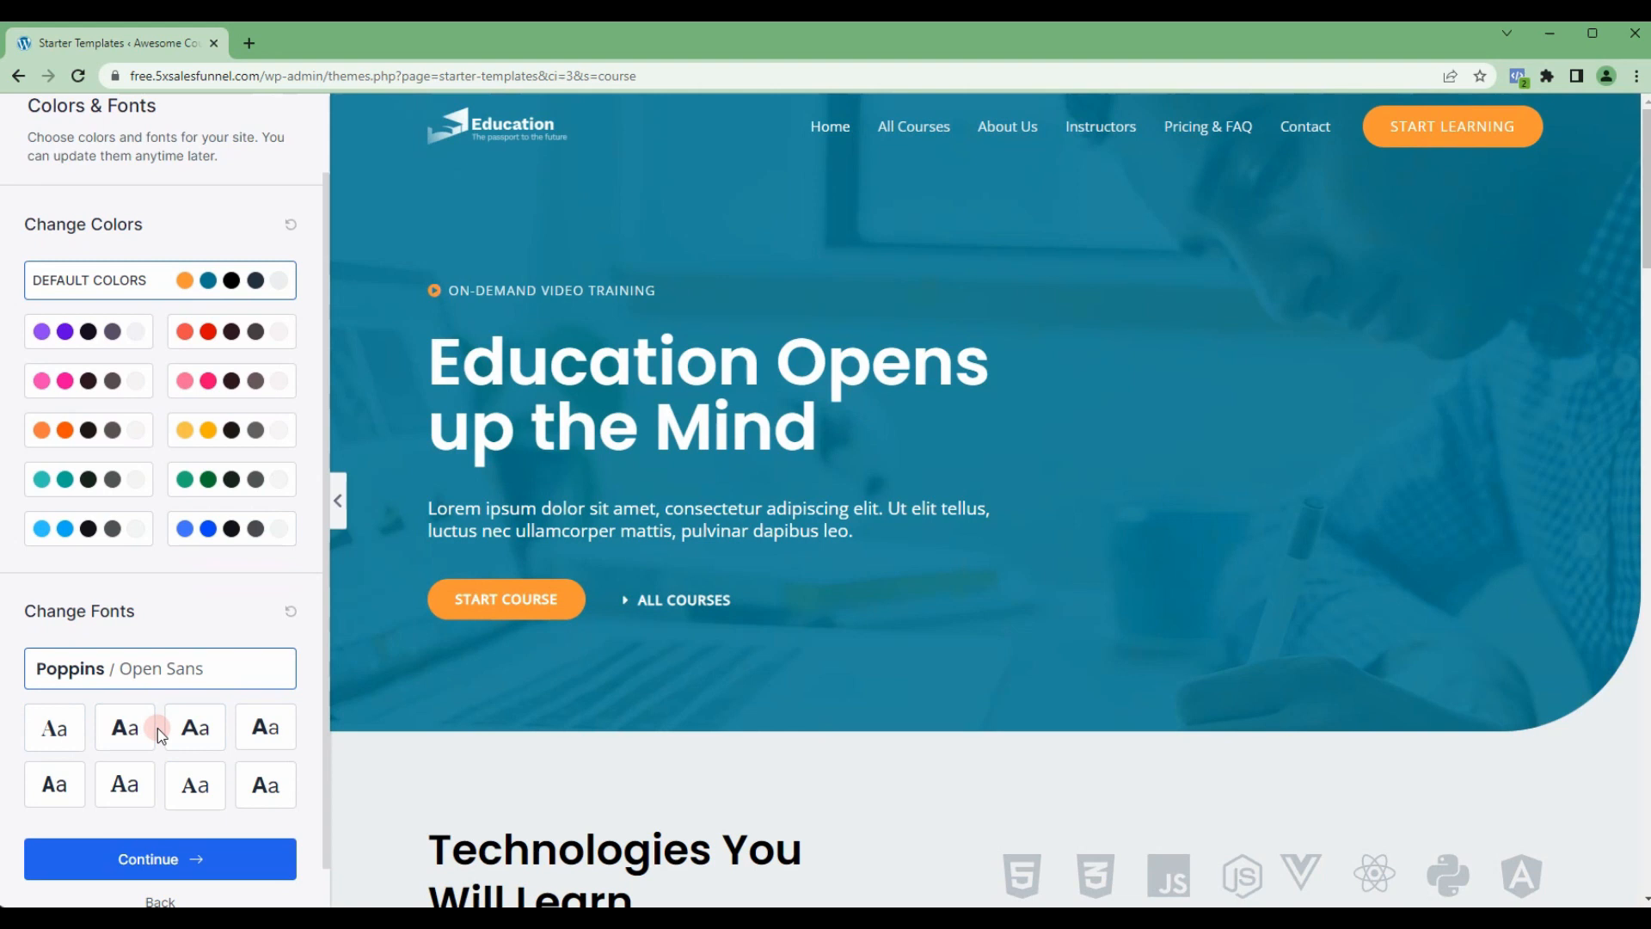
click(160, 860)
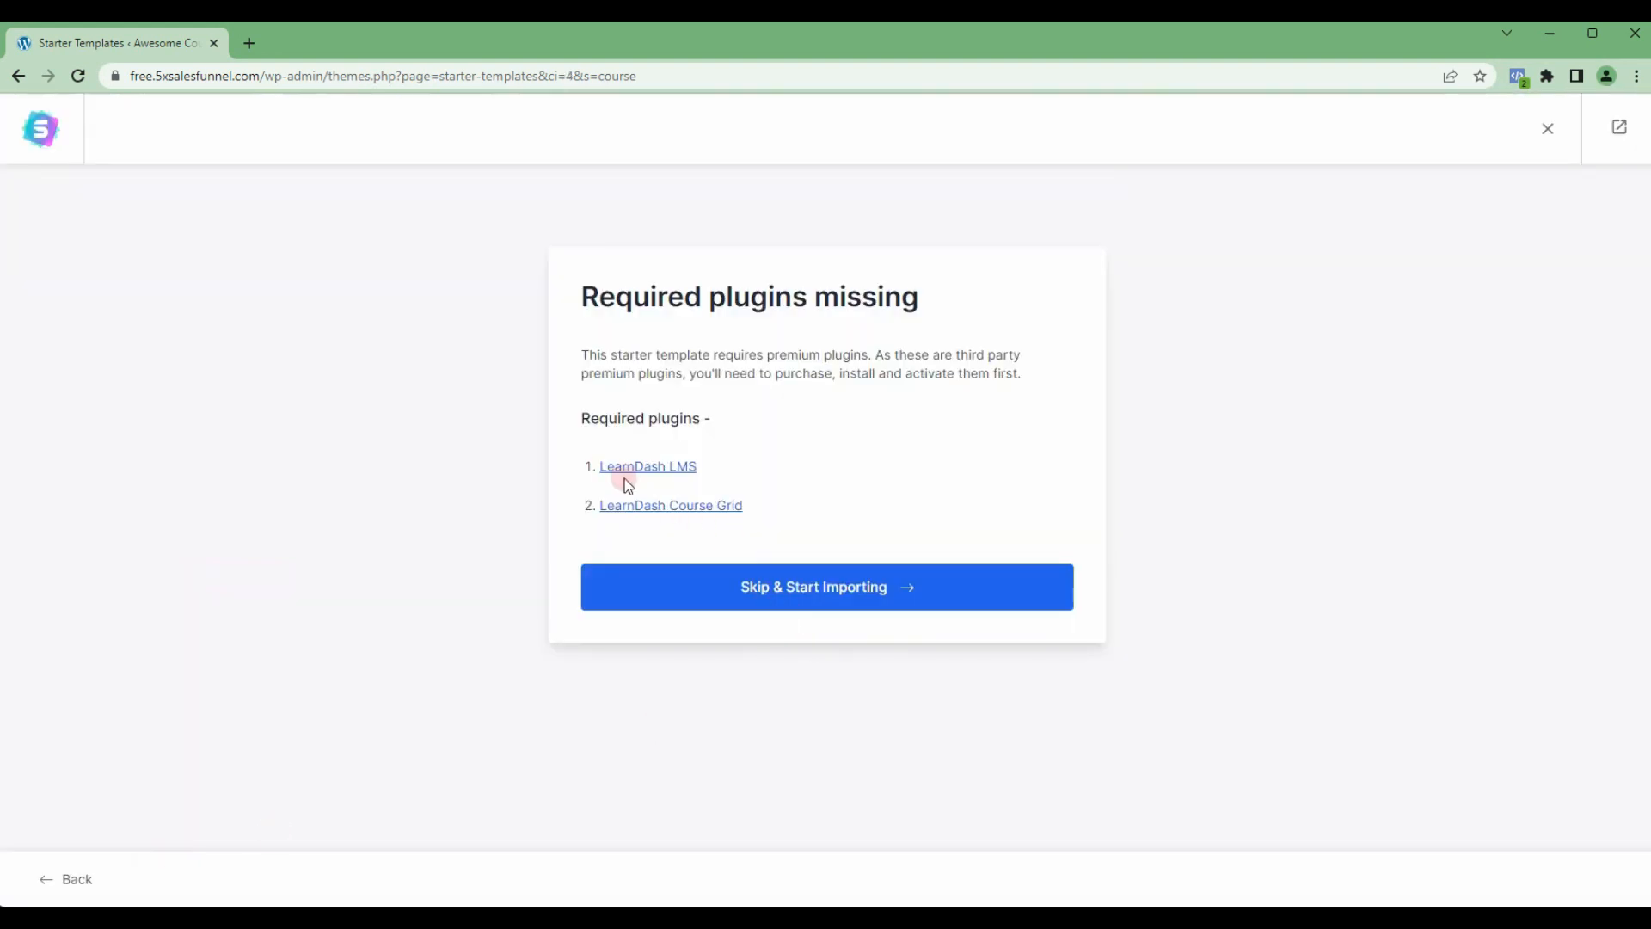
click(667, 452)
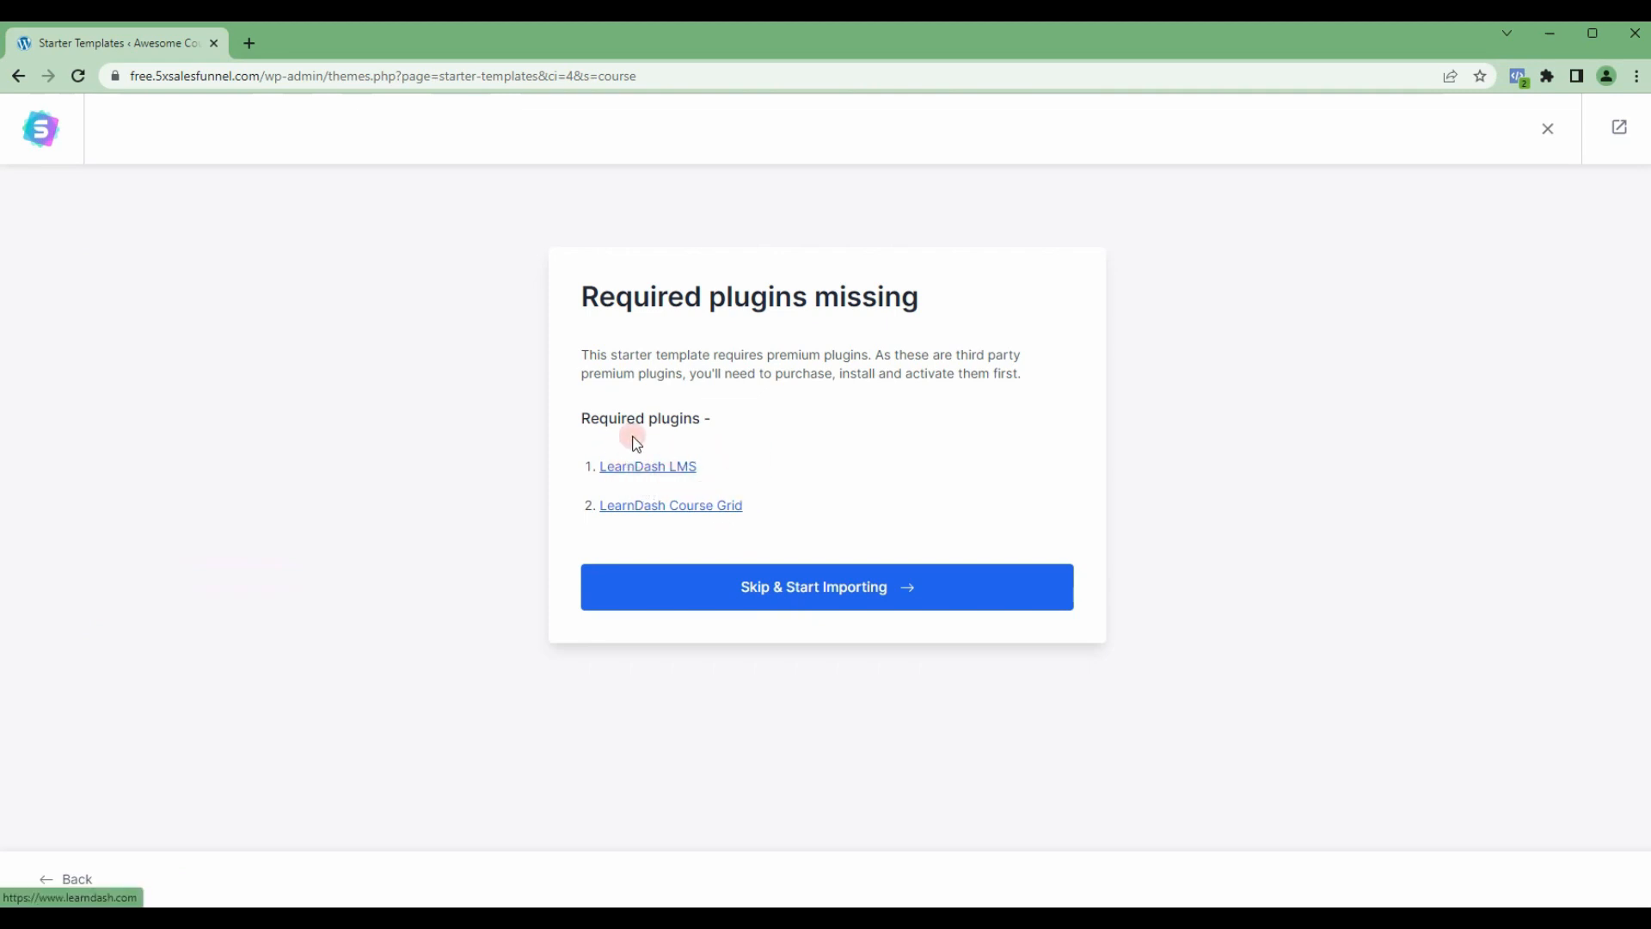
Step: Skip the missing LearnDash plugins and build the website with Share Non-Sensitive Data turned off
click(791, 592)
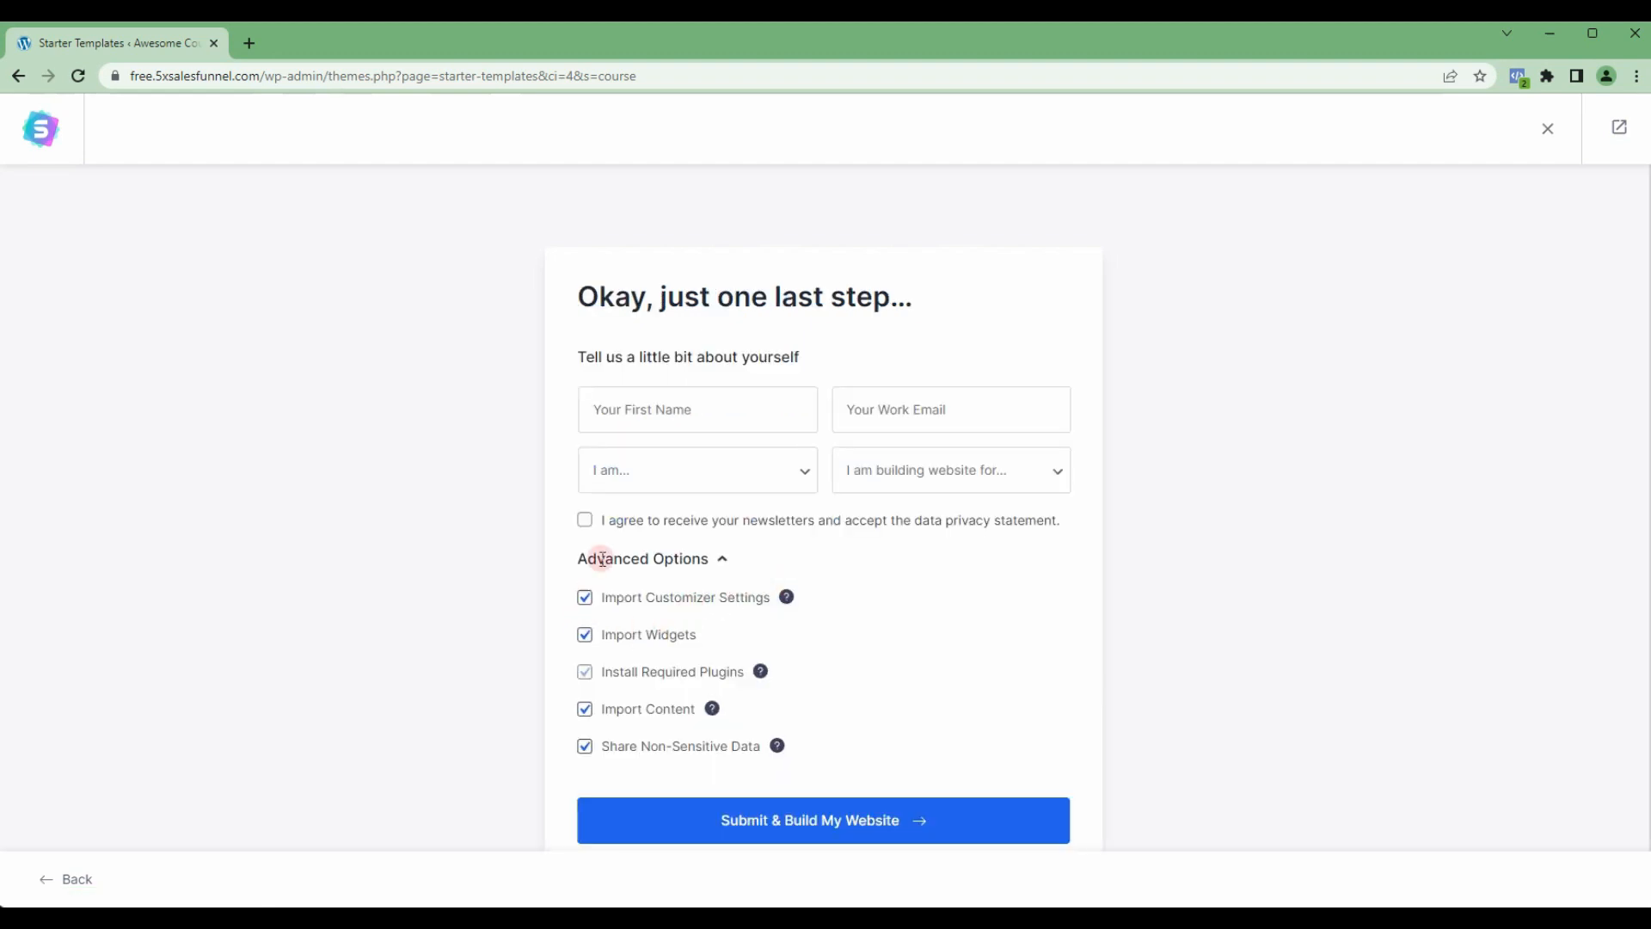
click(585, 750)
click(1032, 824)
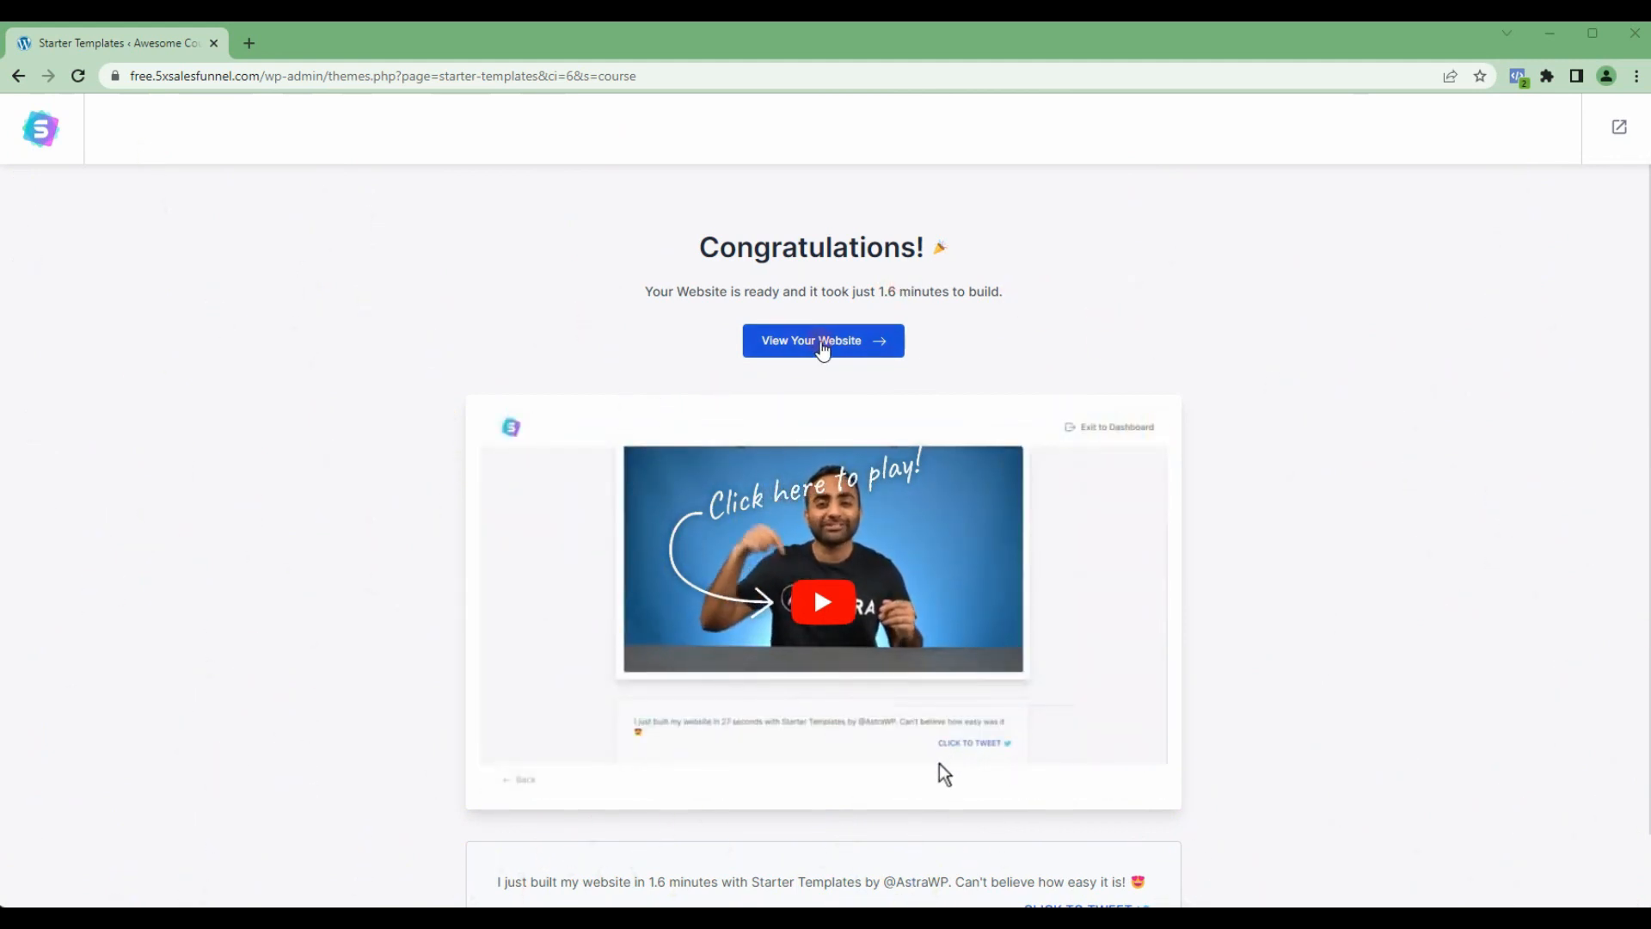
Step: View the built website, looking over the home page with its course list shortcode and the All Courses page
click(820, 342)
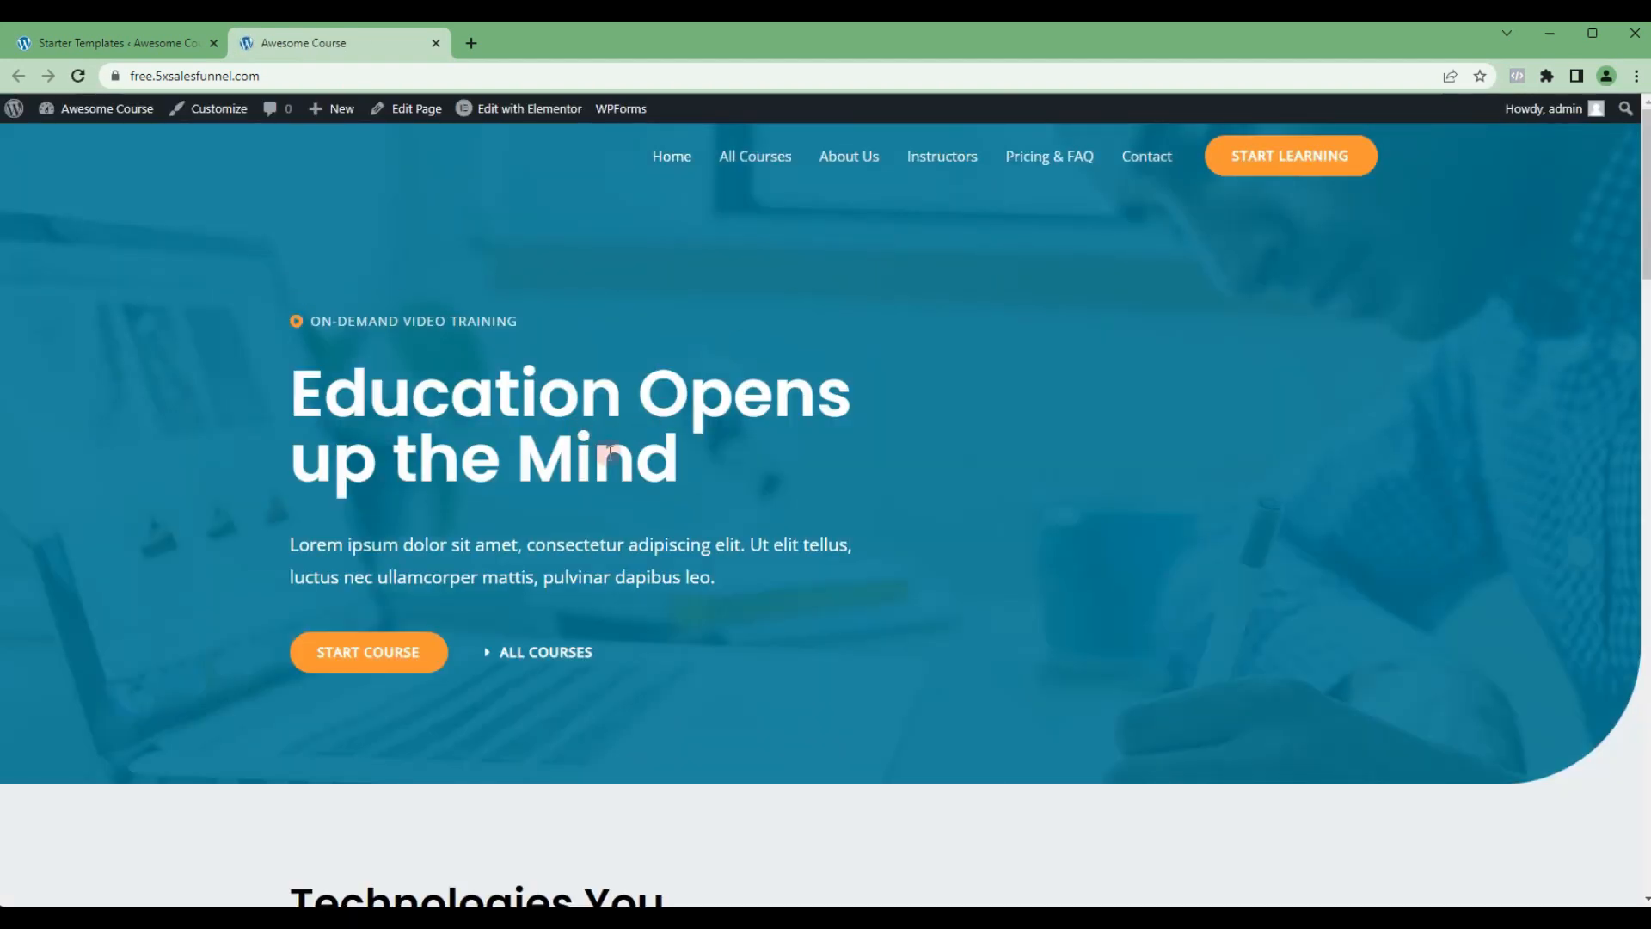
scroll(736, 489, down, 3)
scroll(735, 483, down, 3)
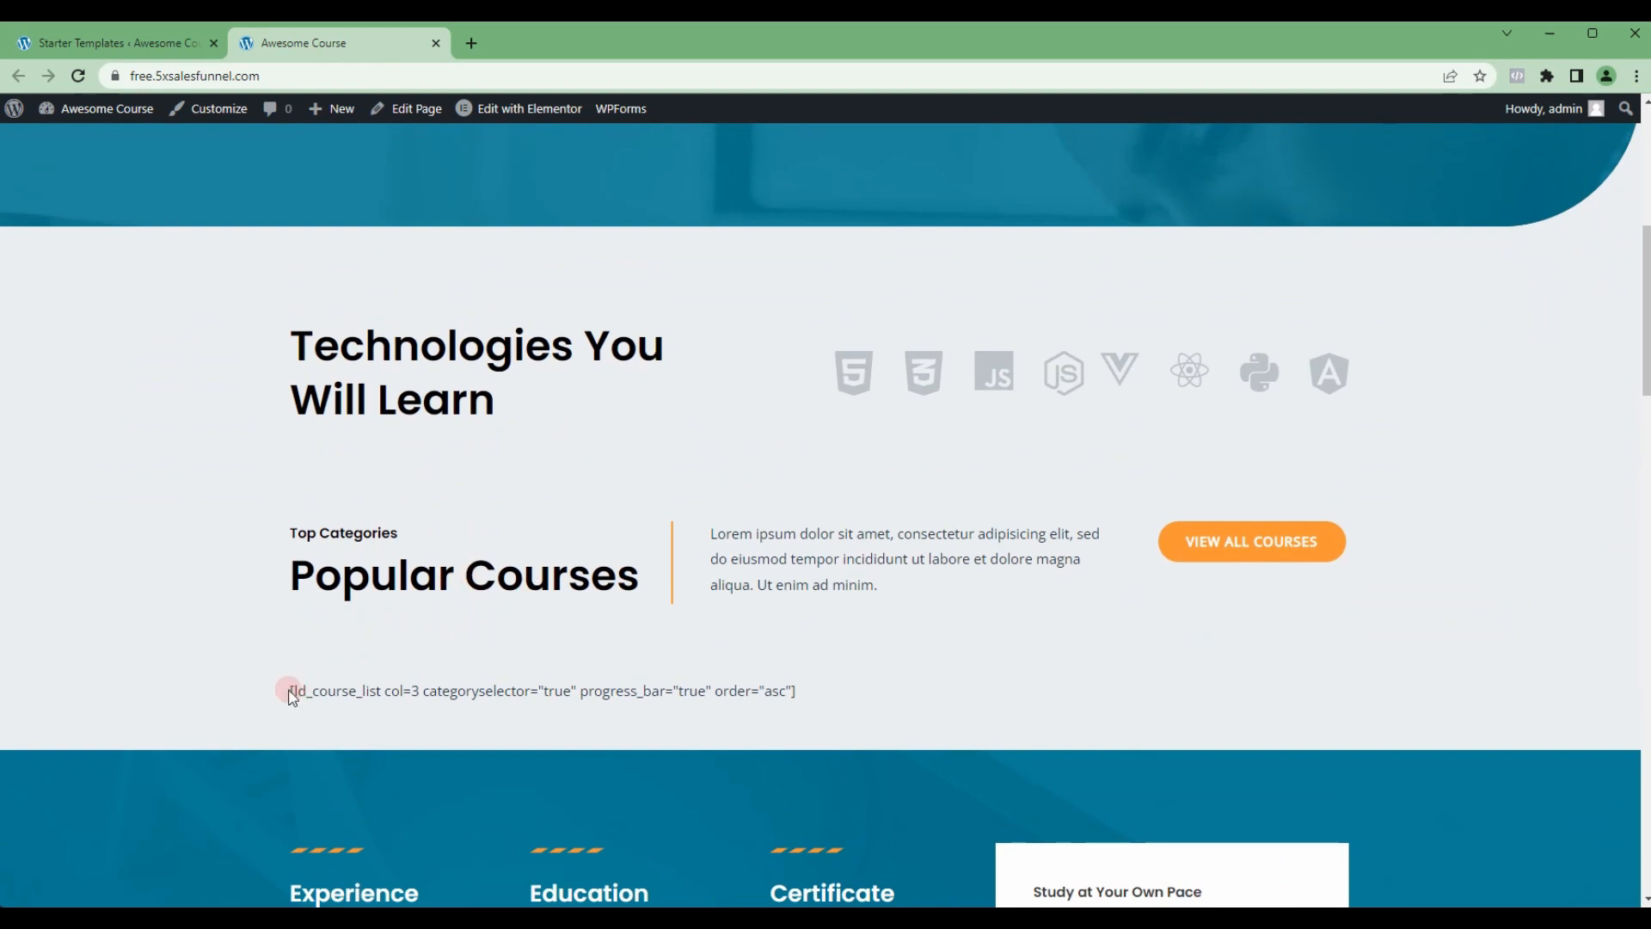
drag(290, 690, 807, 690)
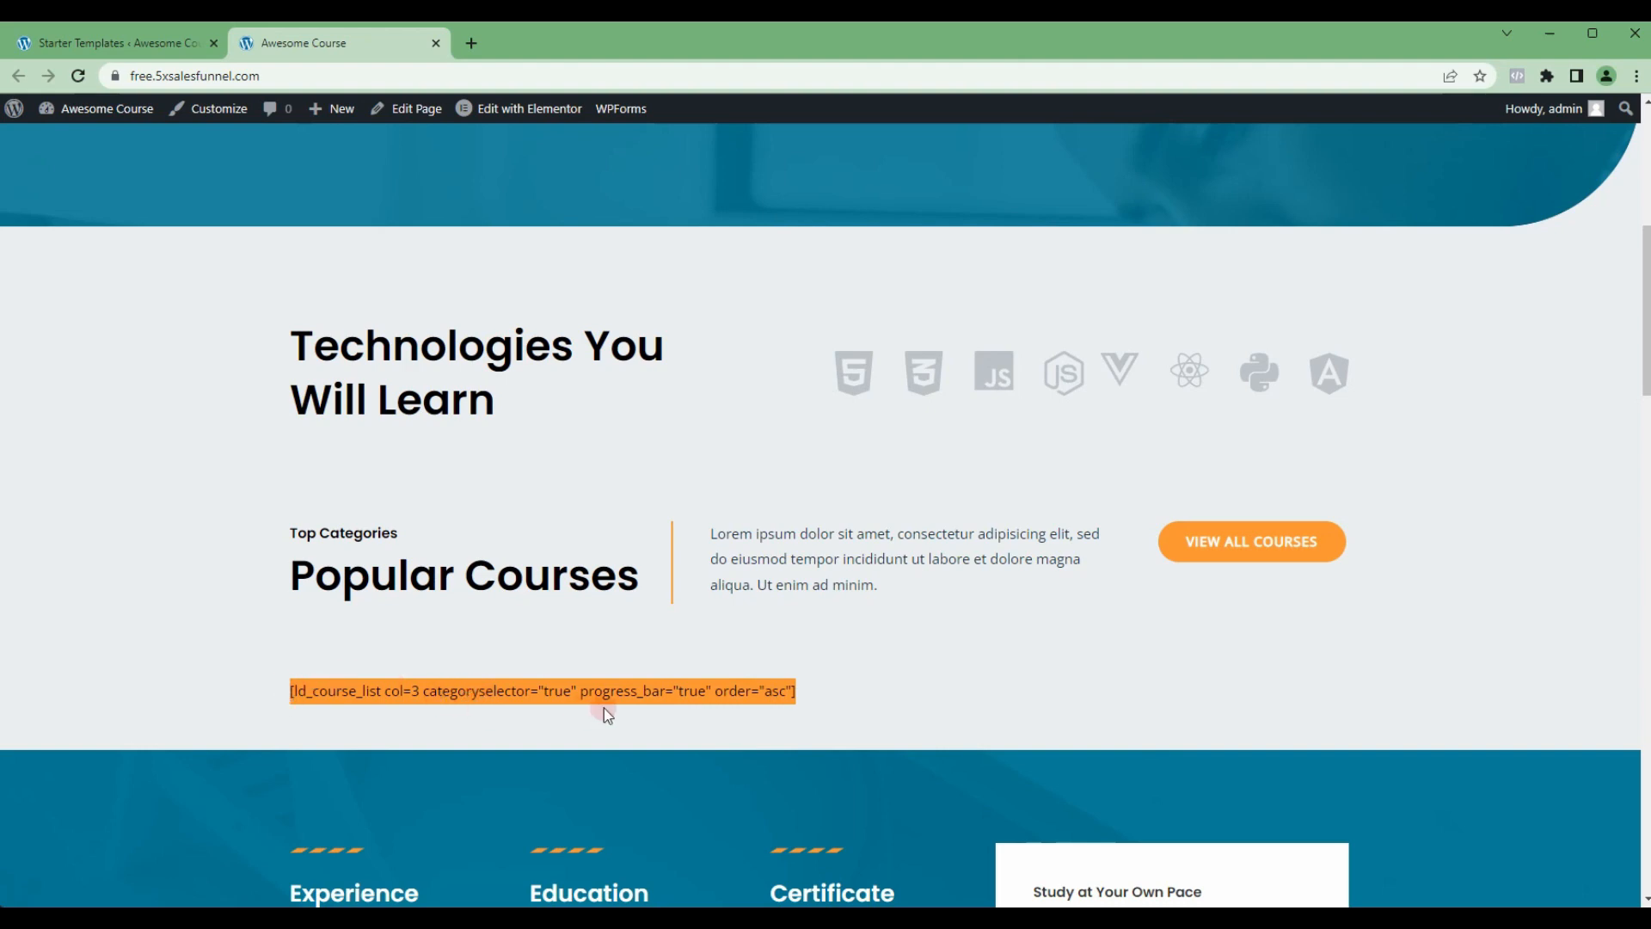
scroll(606, 707, down, 3)
scroll(607, 700, down, 10)
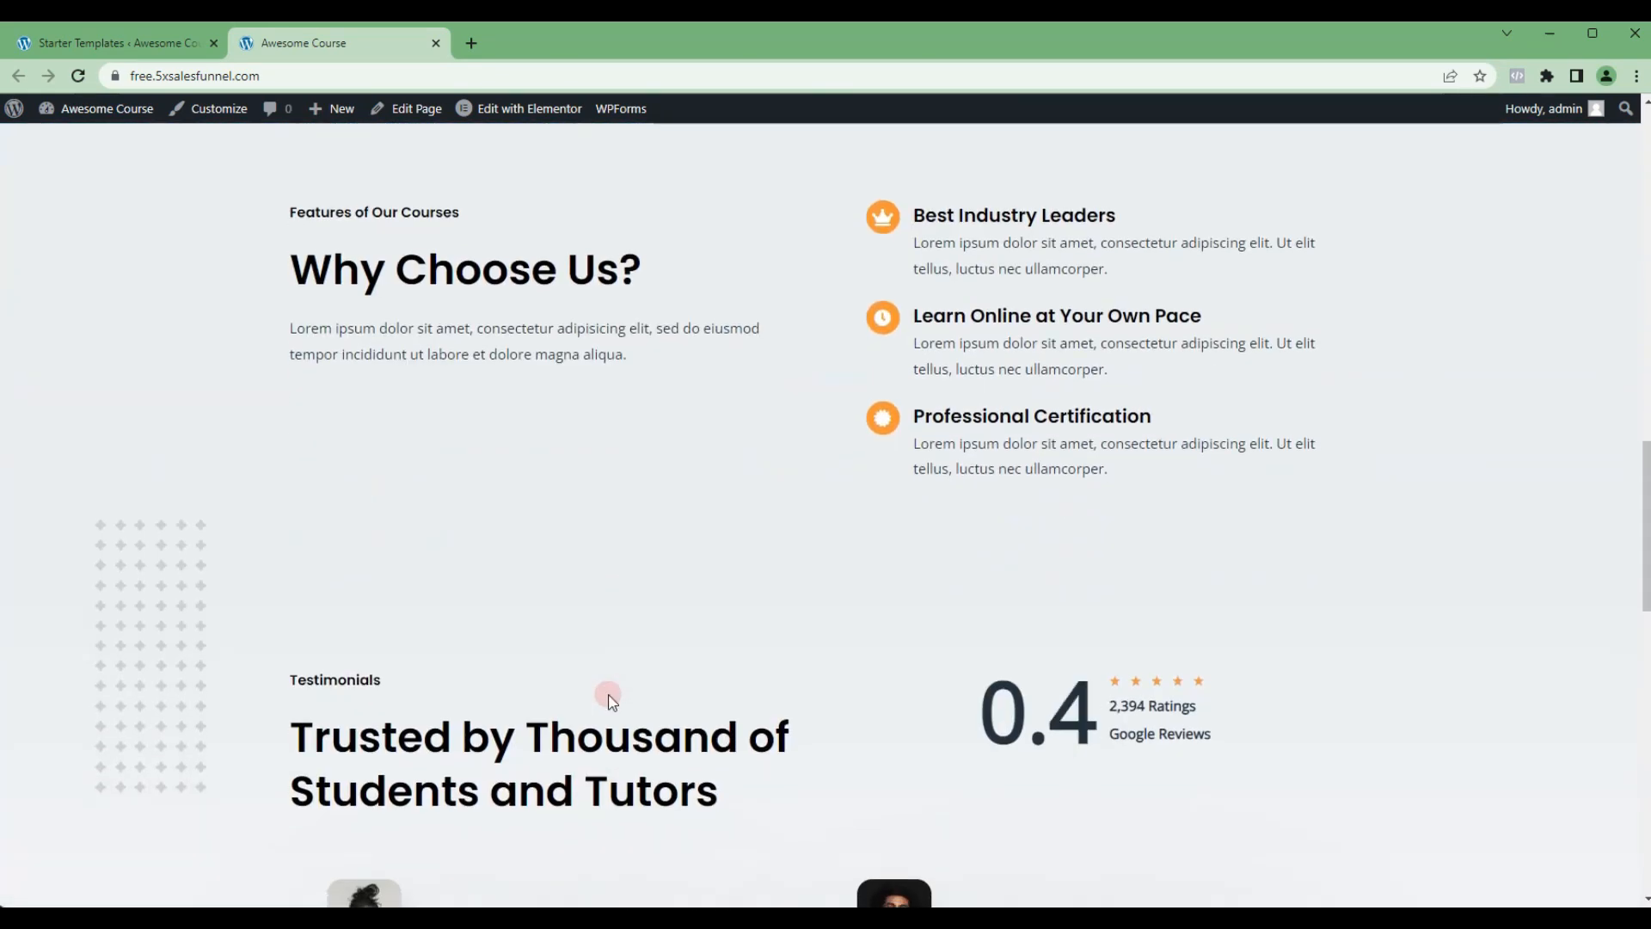
scroll(607, 700, up, 20)
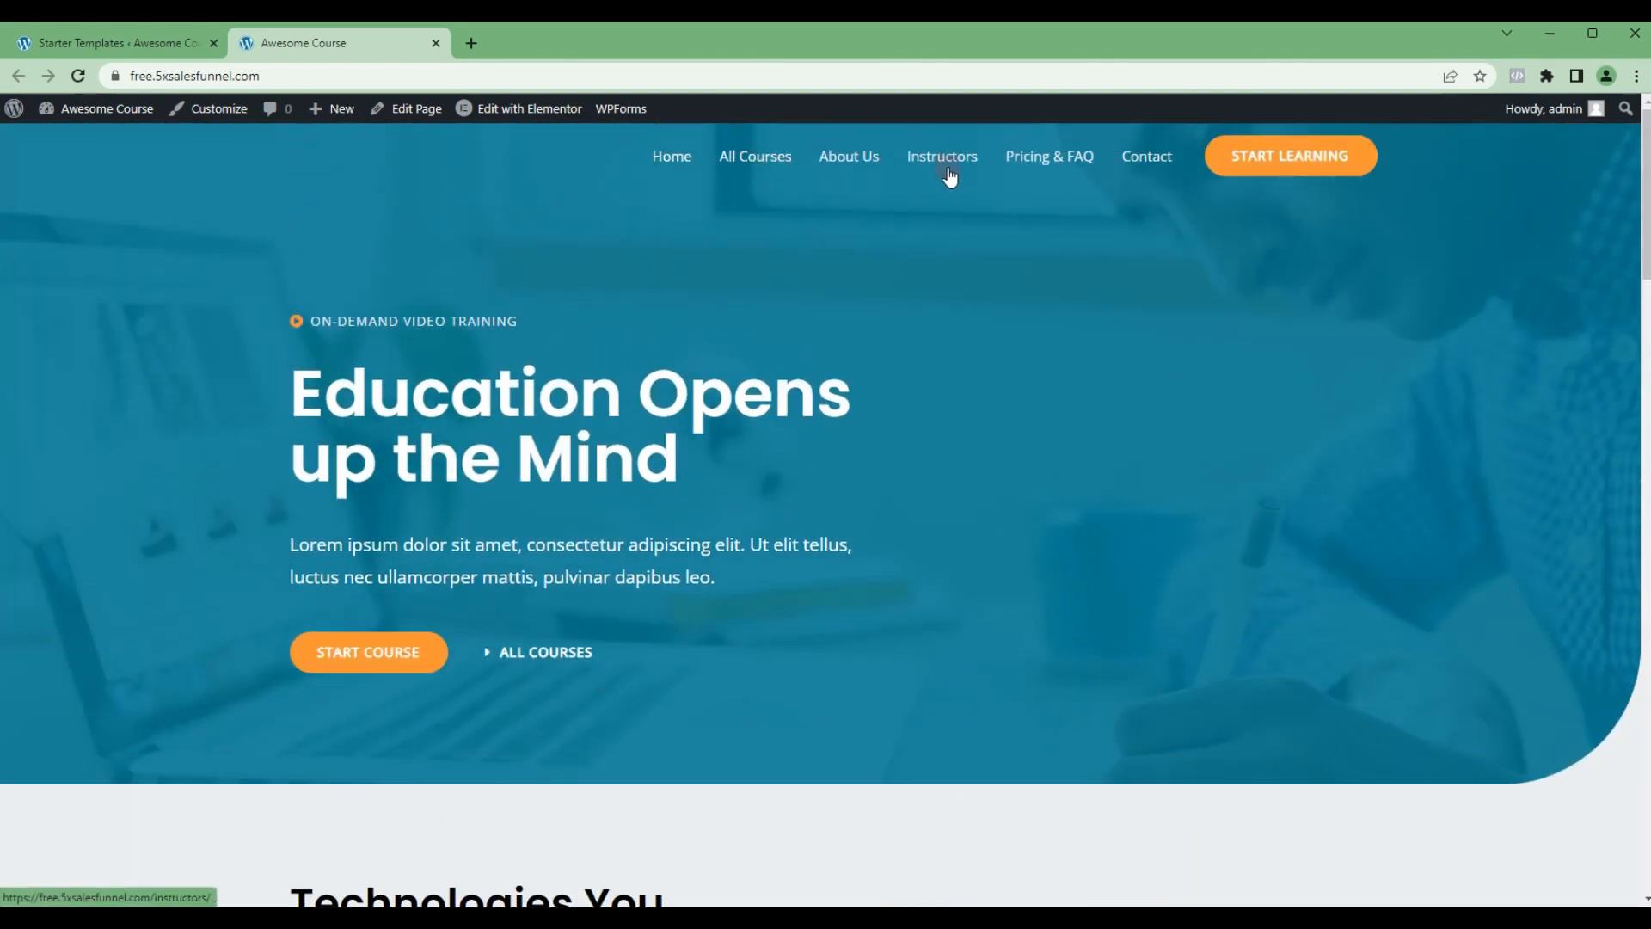
click(765, 161)
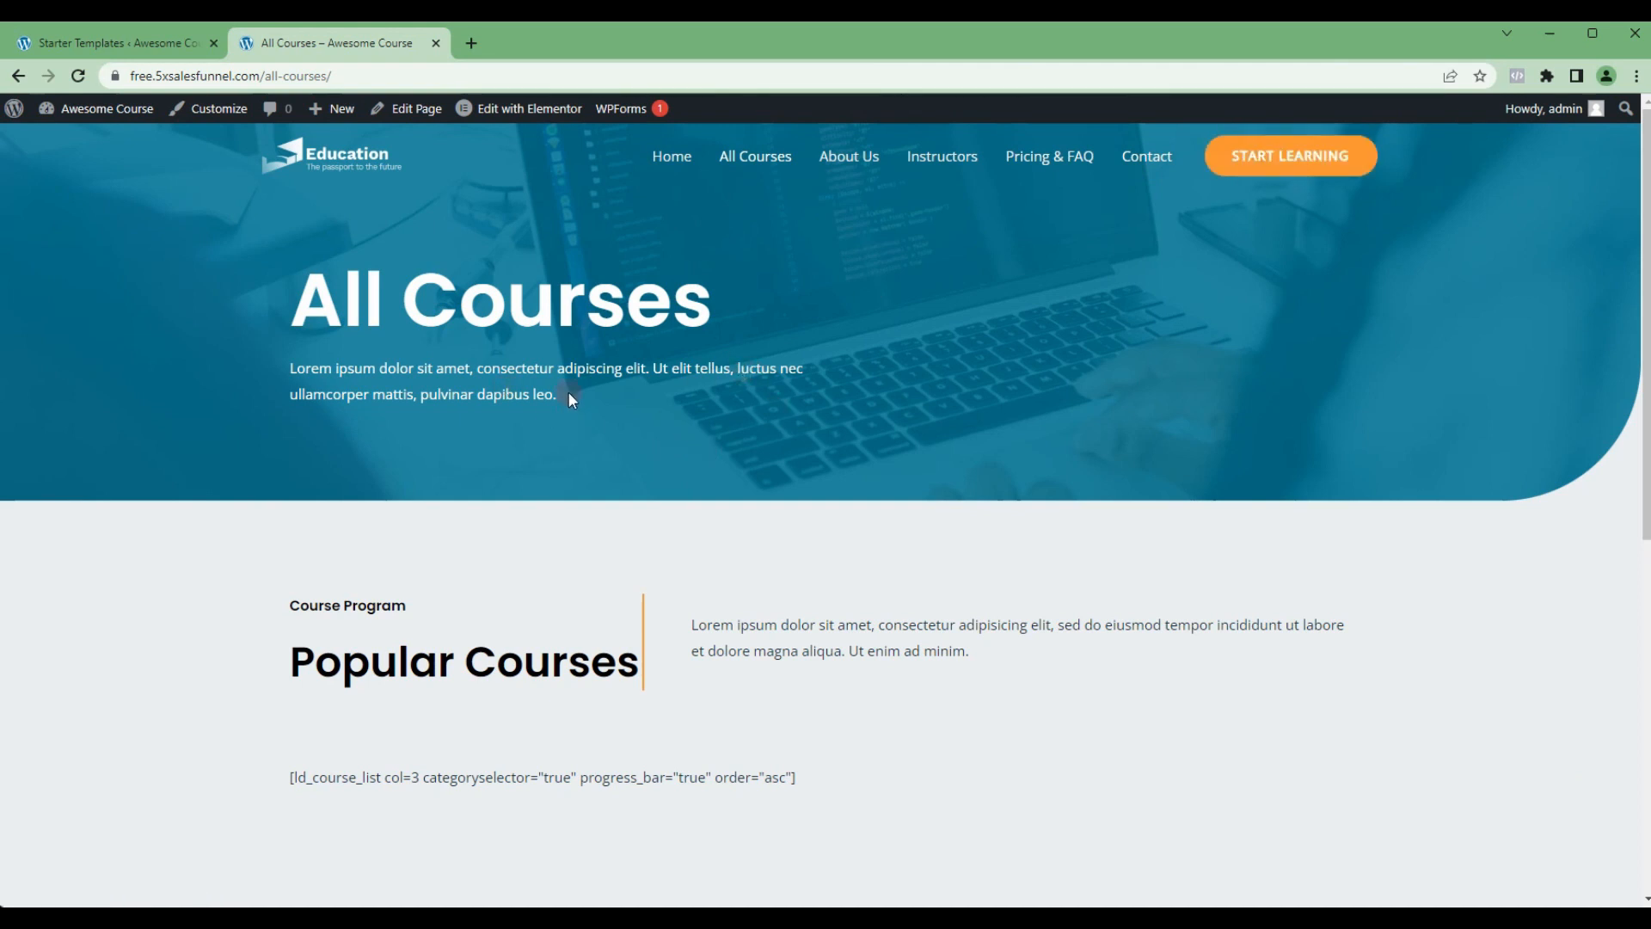
click(368, 198)
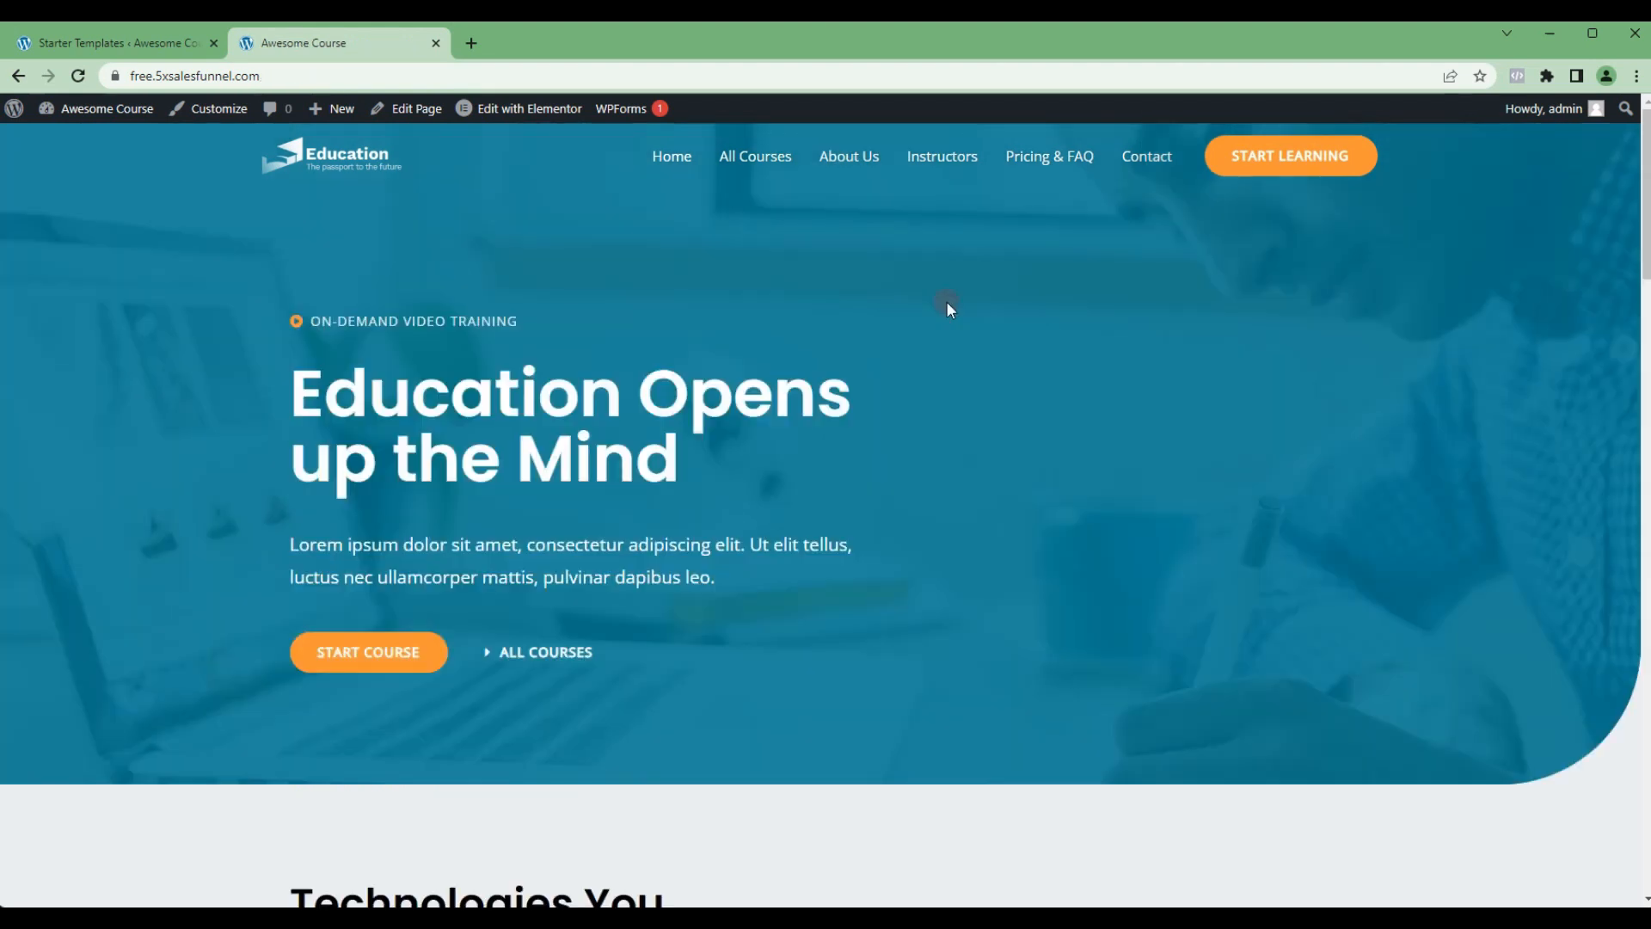
Step: Preview the home page at iPhone SE size with the browser's device emulation
key(F12)
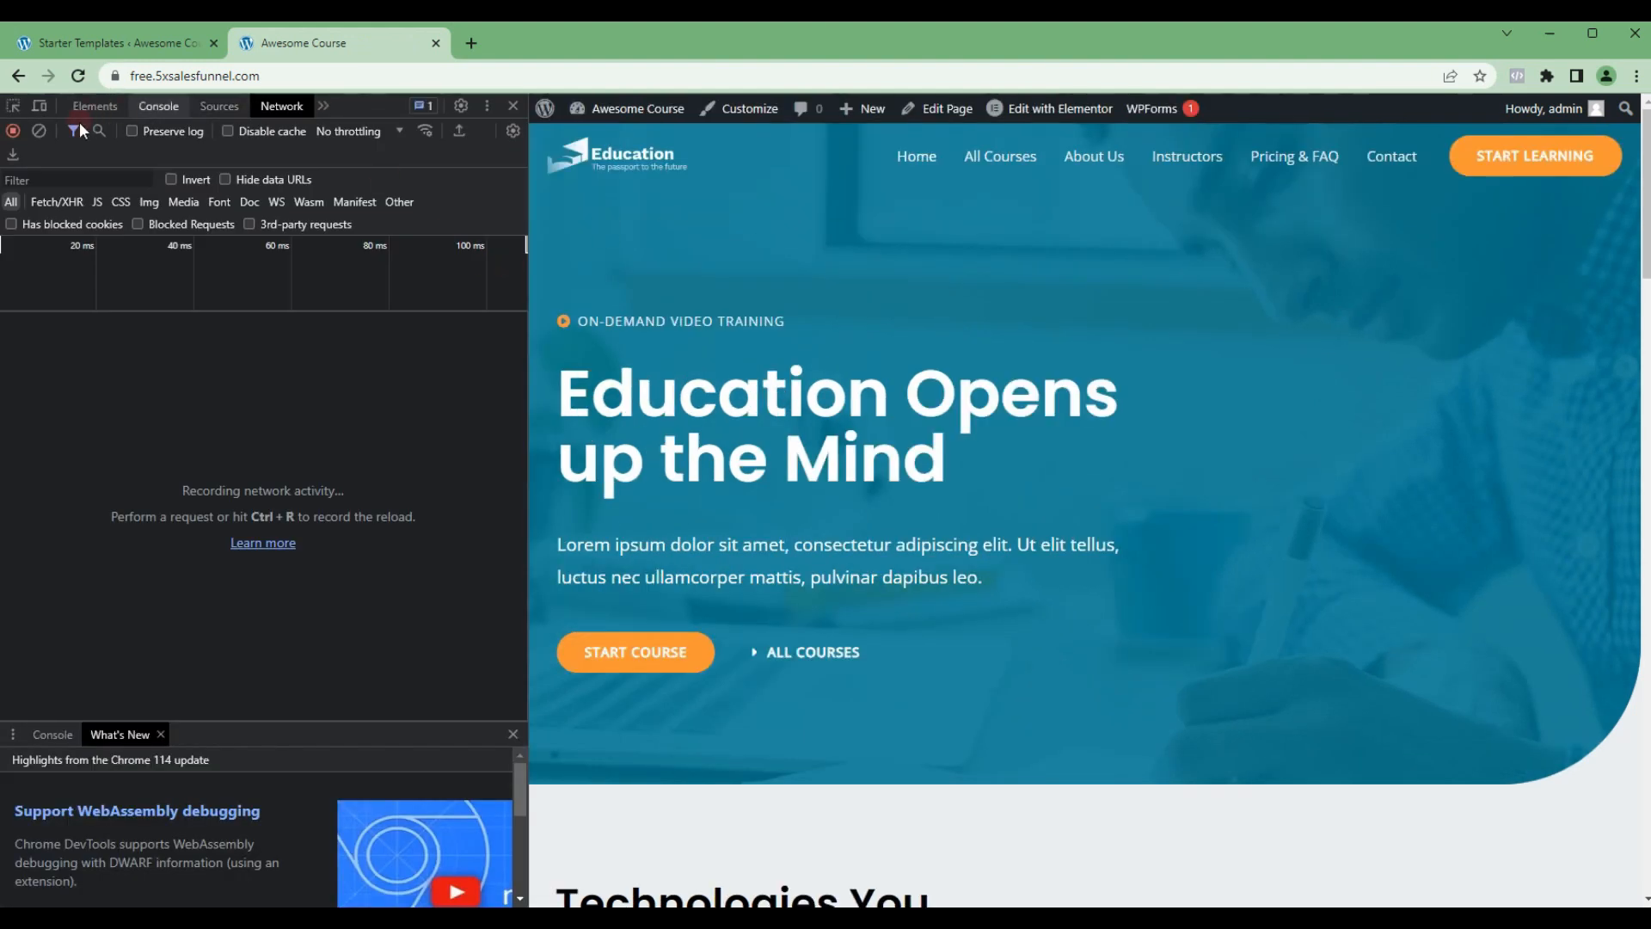
click(39, 105)
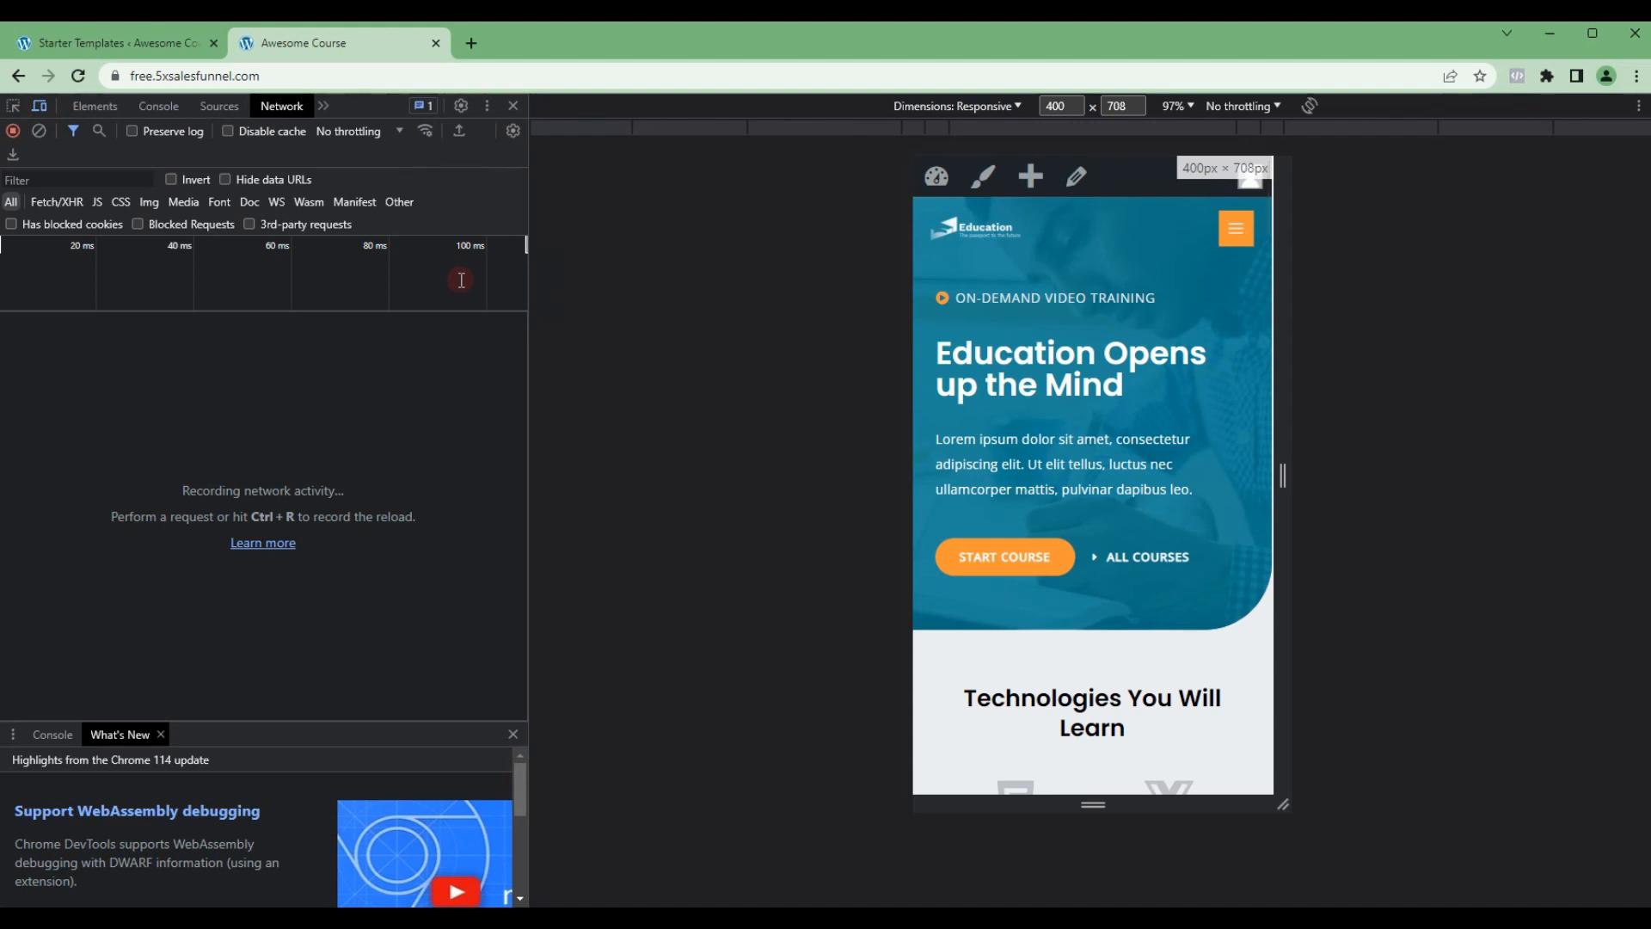
click(955, 105)
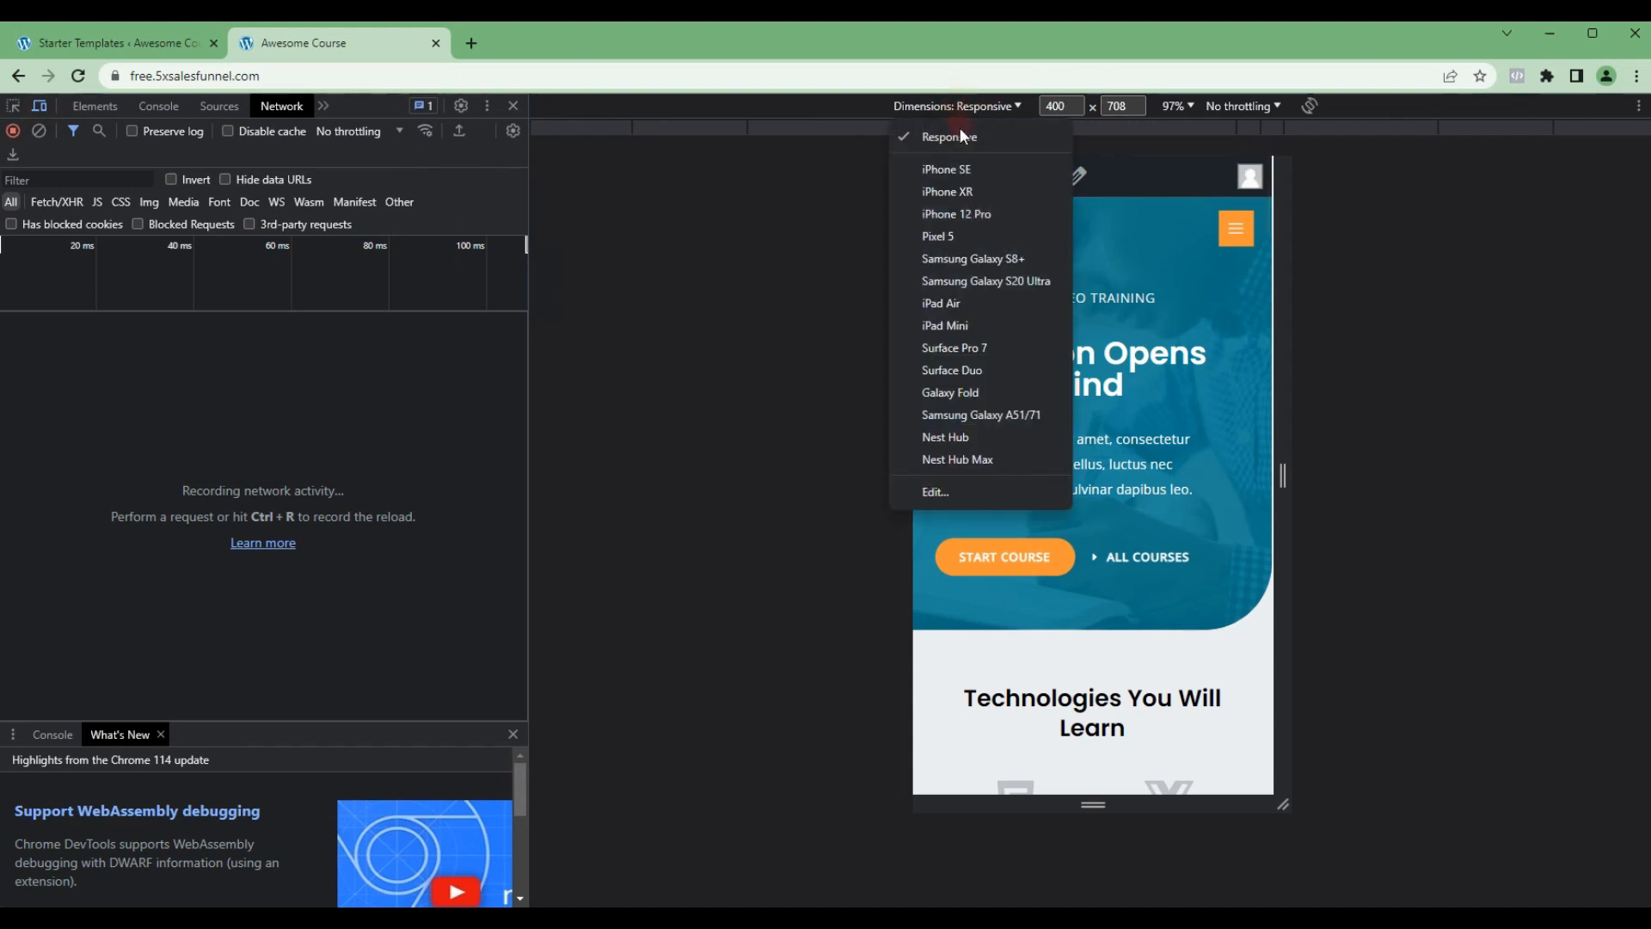
click(951, 169)
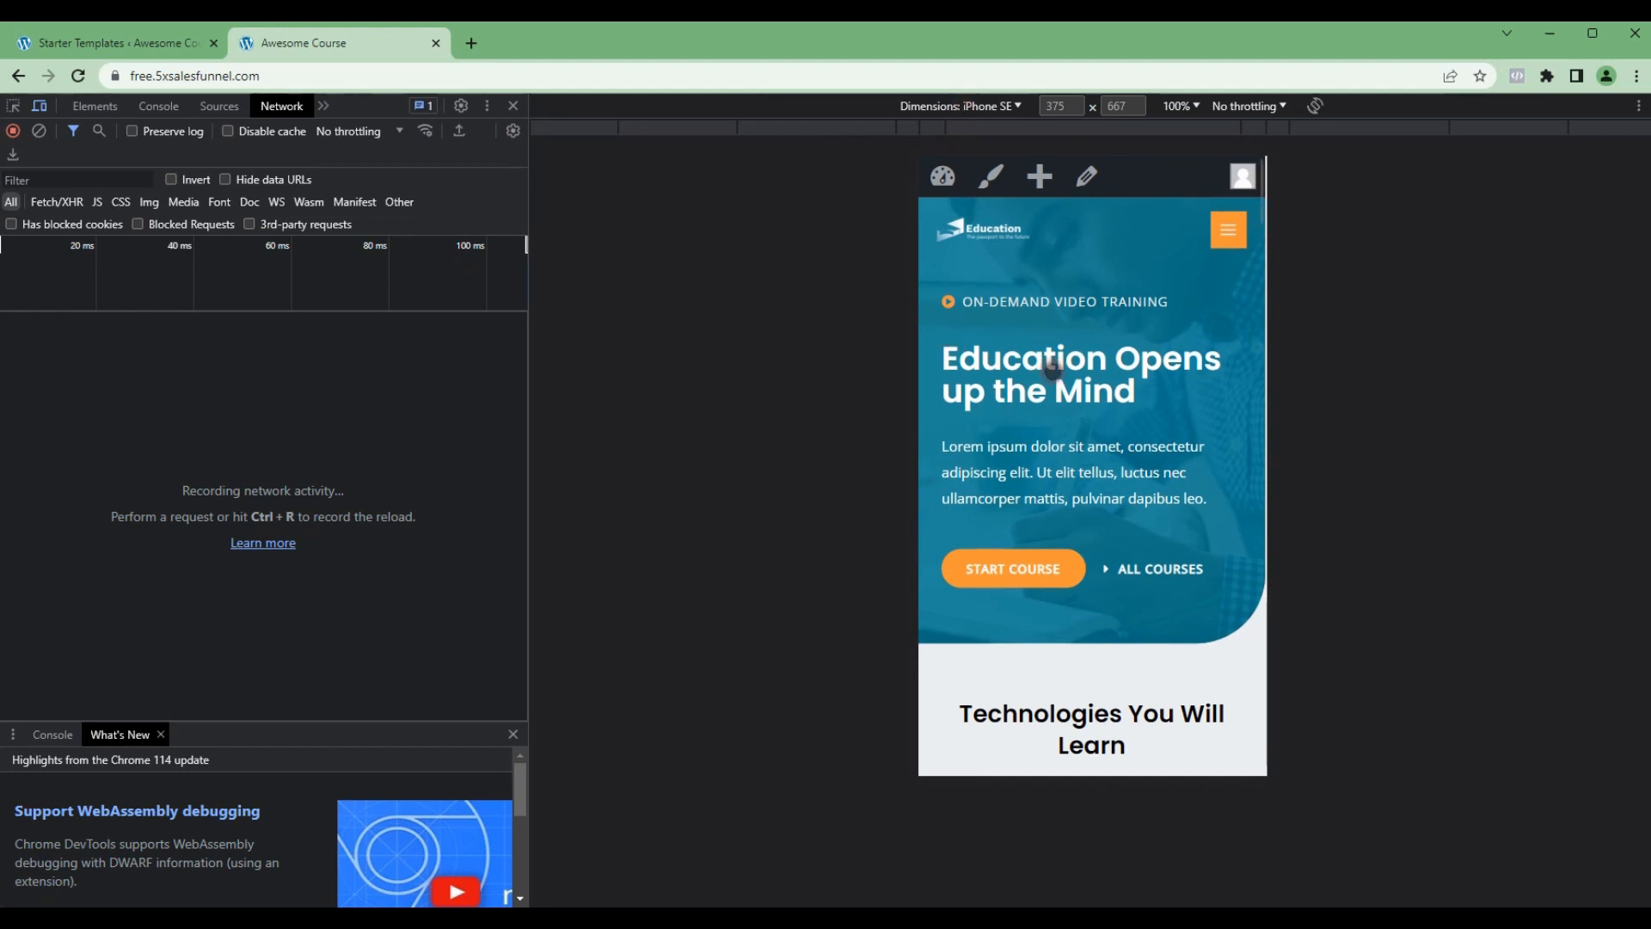
Step: Examine the home page's mobile layout from the hero section through the popular courses and testimonials
scroll(1053, 365, down, 1)
scroll(1054, 370, up, 1)
scroll(1054, 370, down, 5)
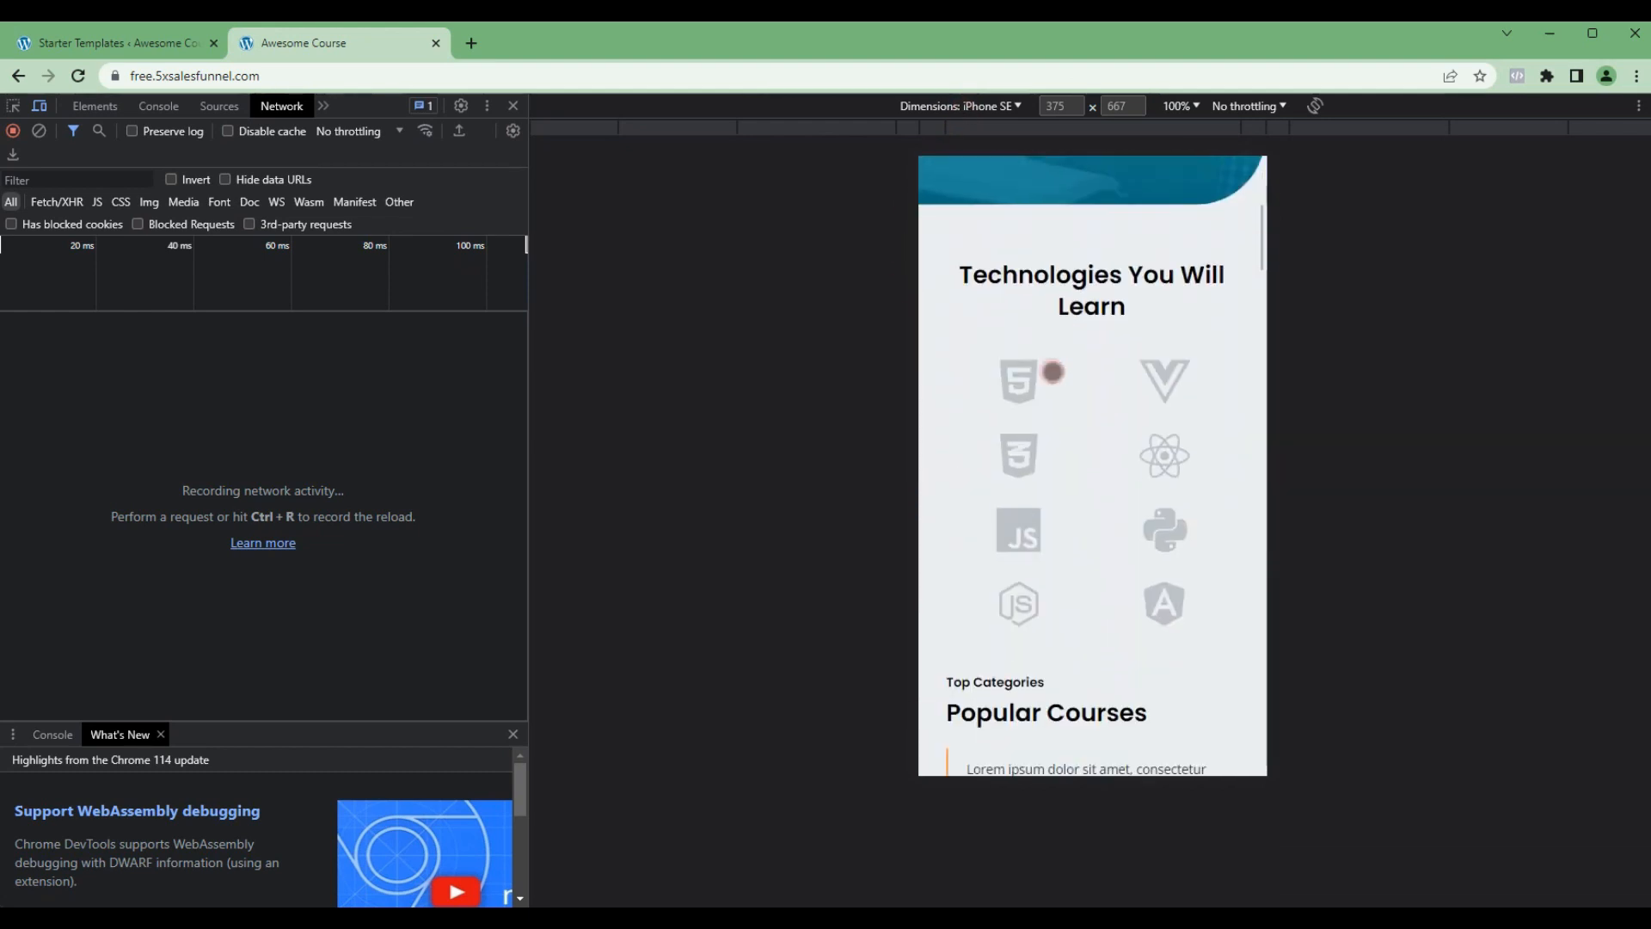
scroll(1053, 372, down, 4)
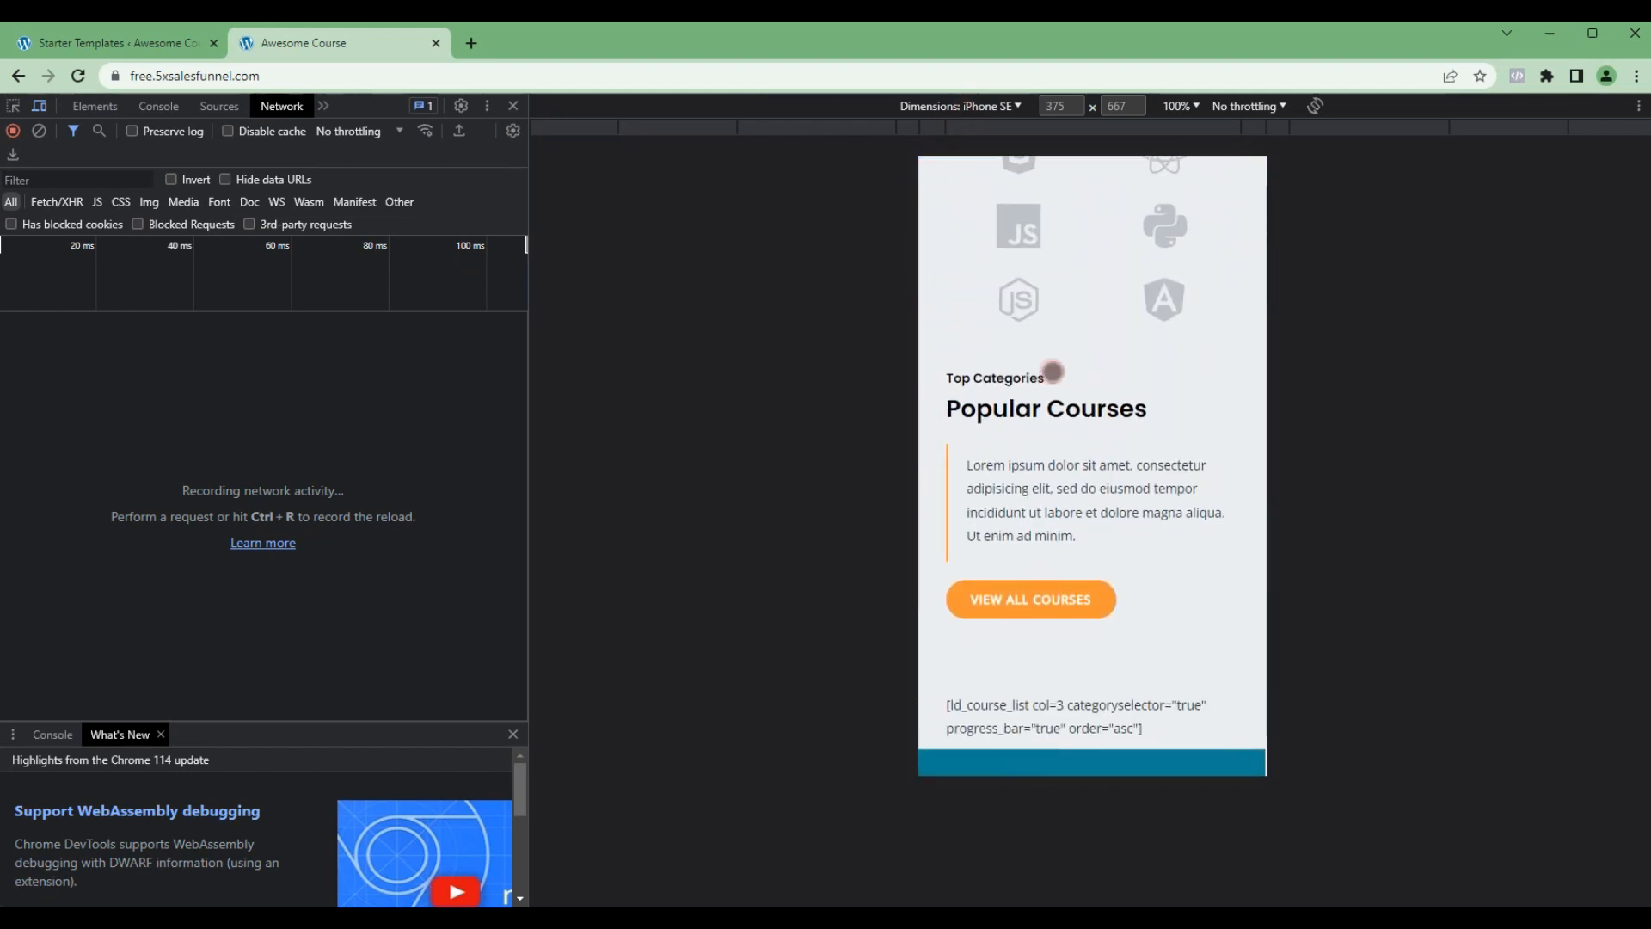
scroll(1050, 371, down, 5)
scroll(1049, 372, up, 3)
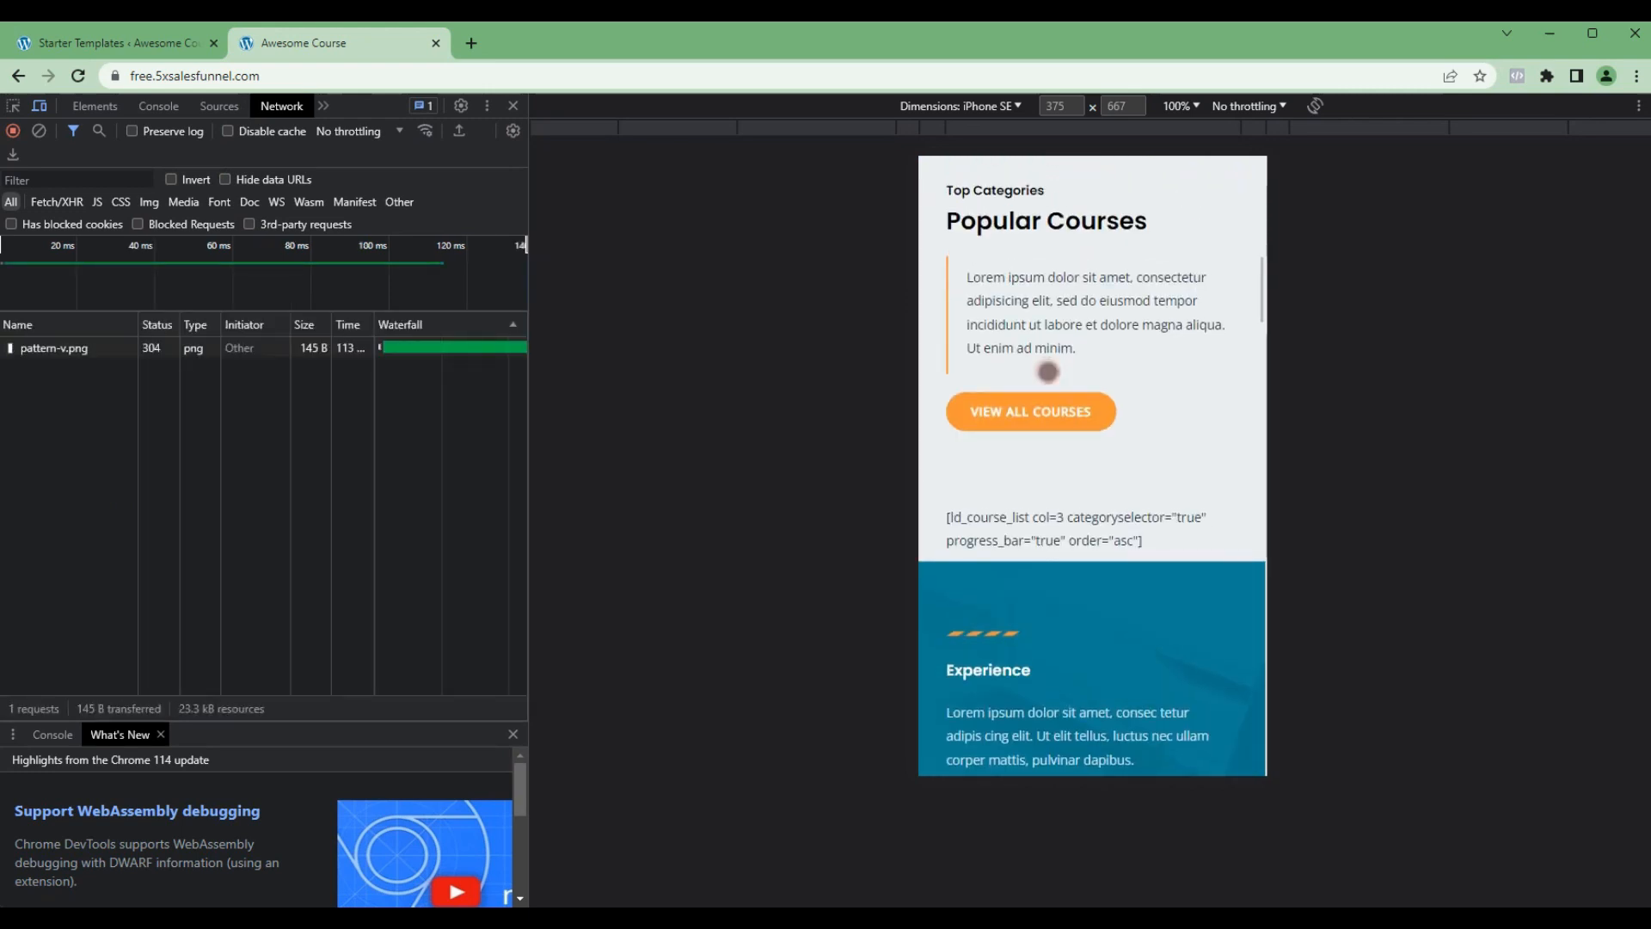
scroll(1048, 371, down, 8)
scroll(1048, 372, down, 16)
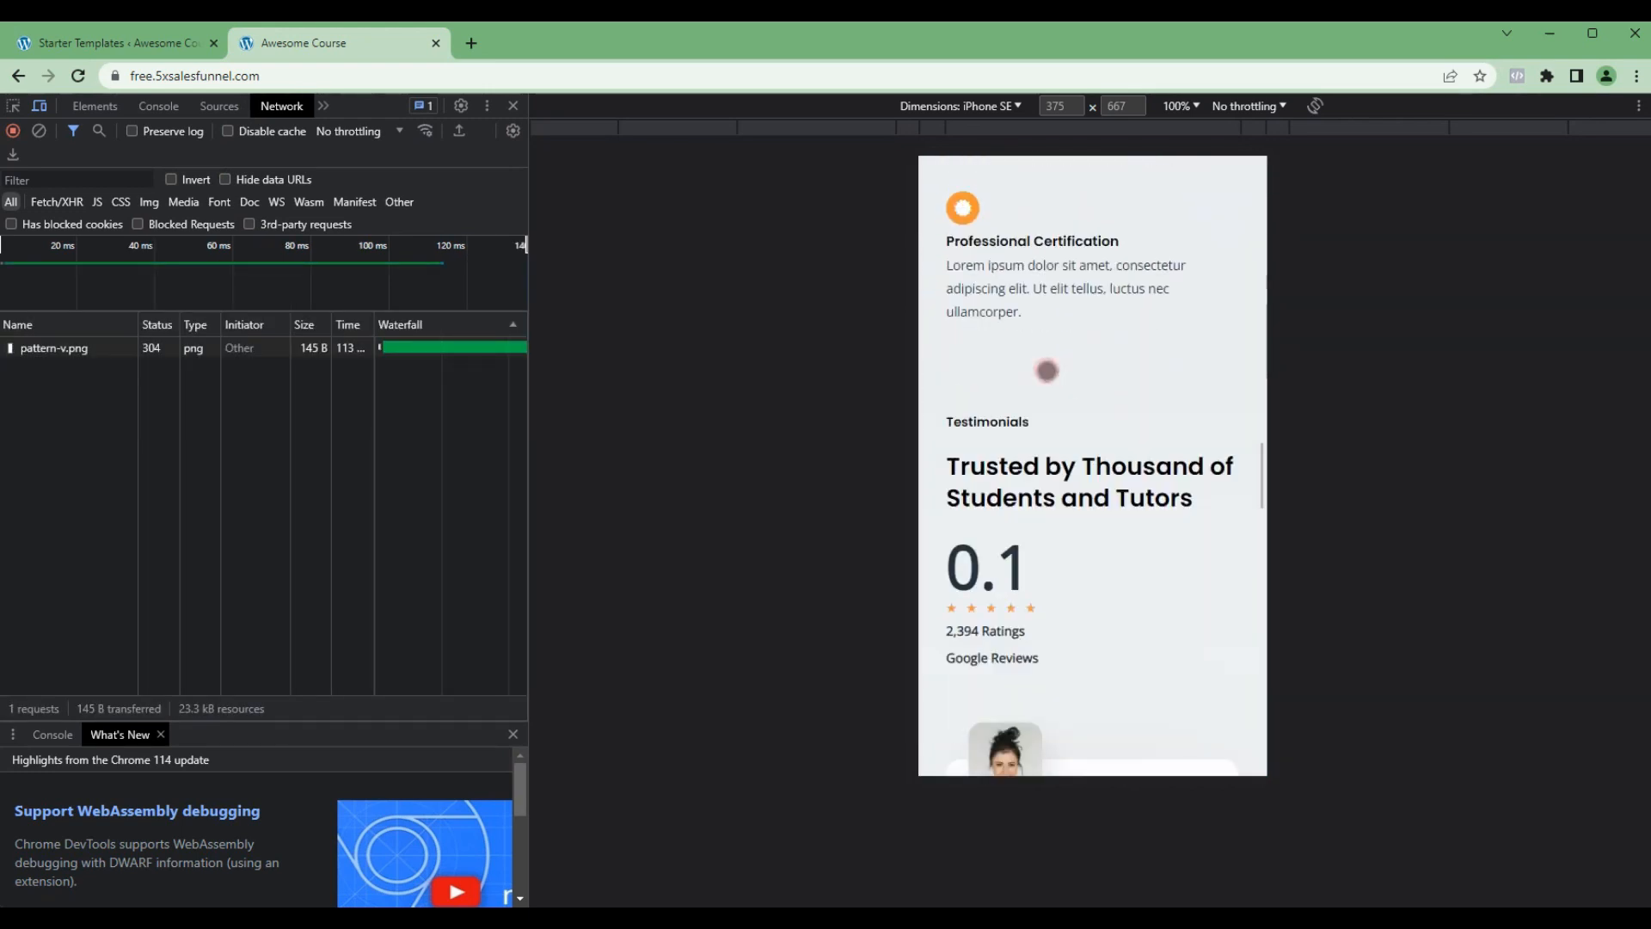
scroll(1046, 370, down, 9)
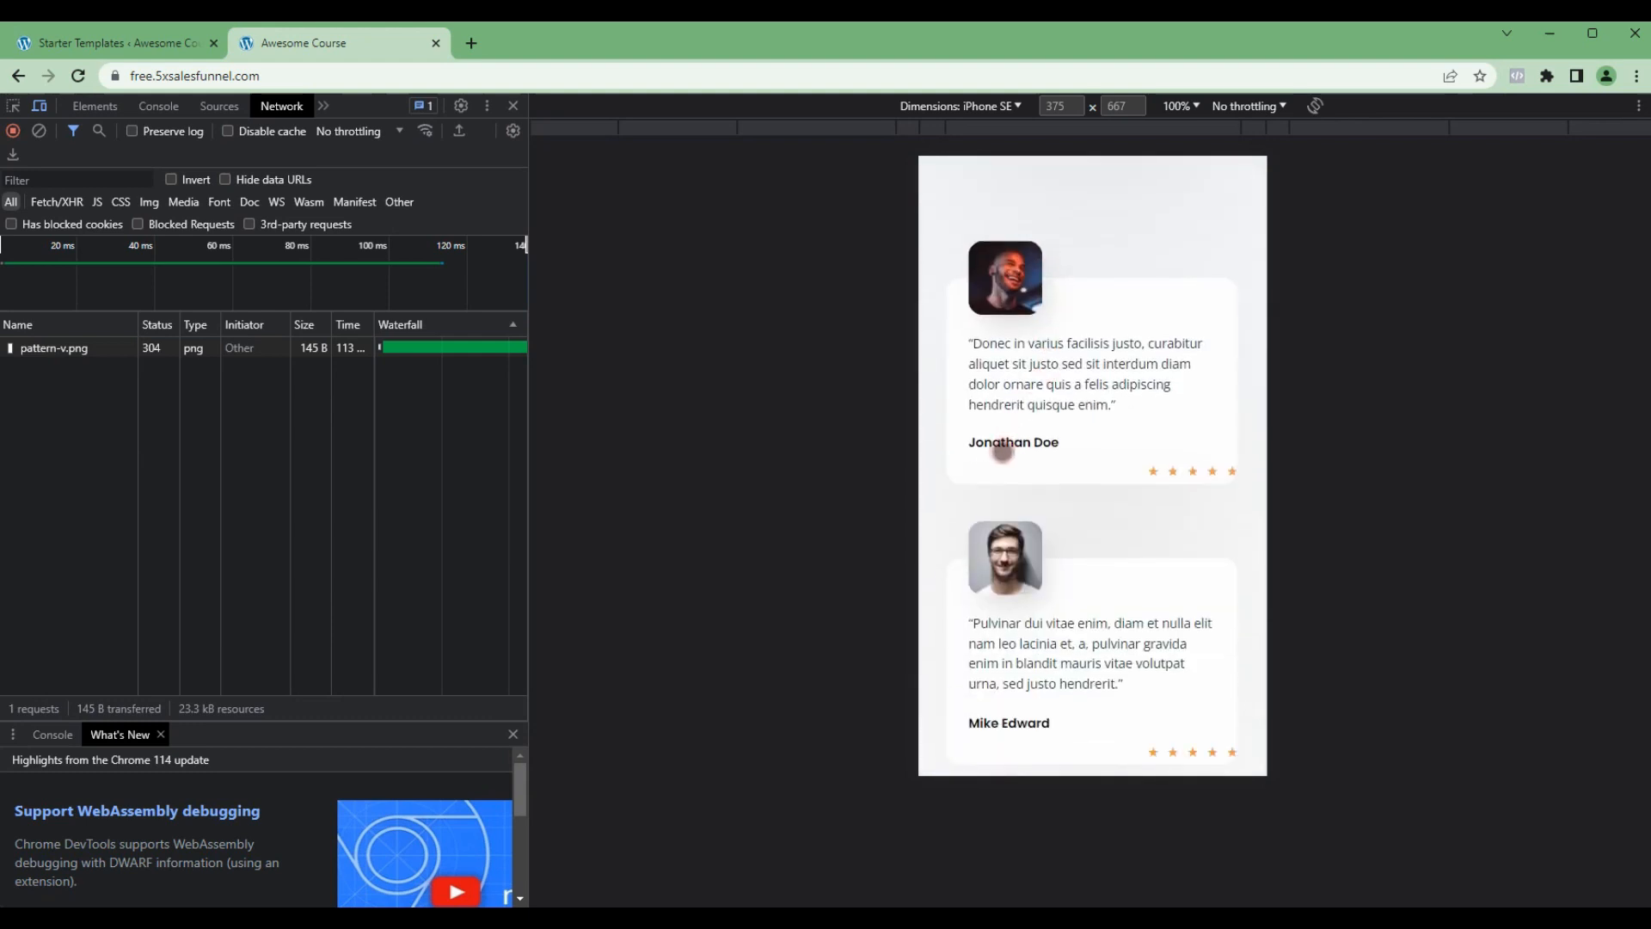
scroll(1036, 404, up, 6)
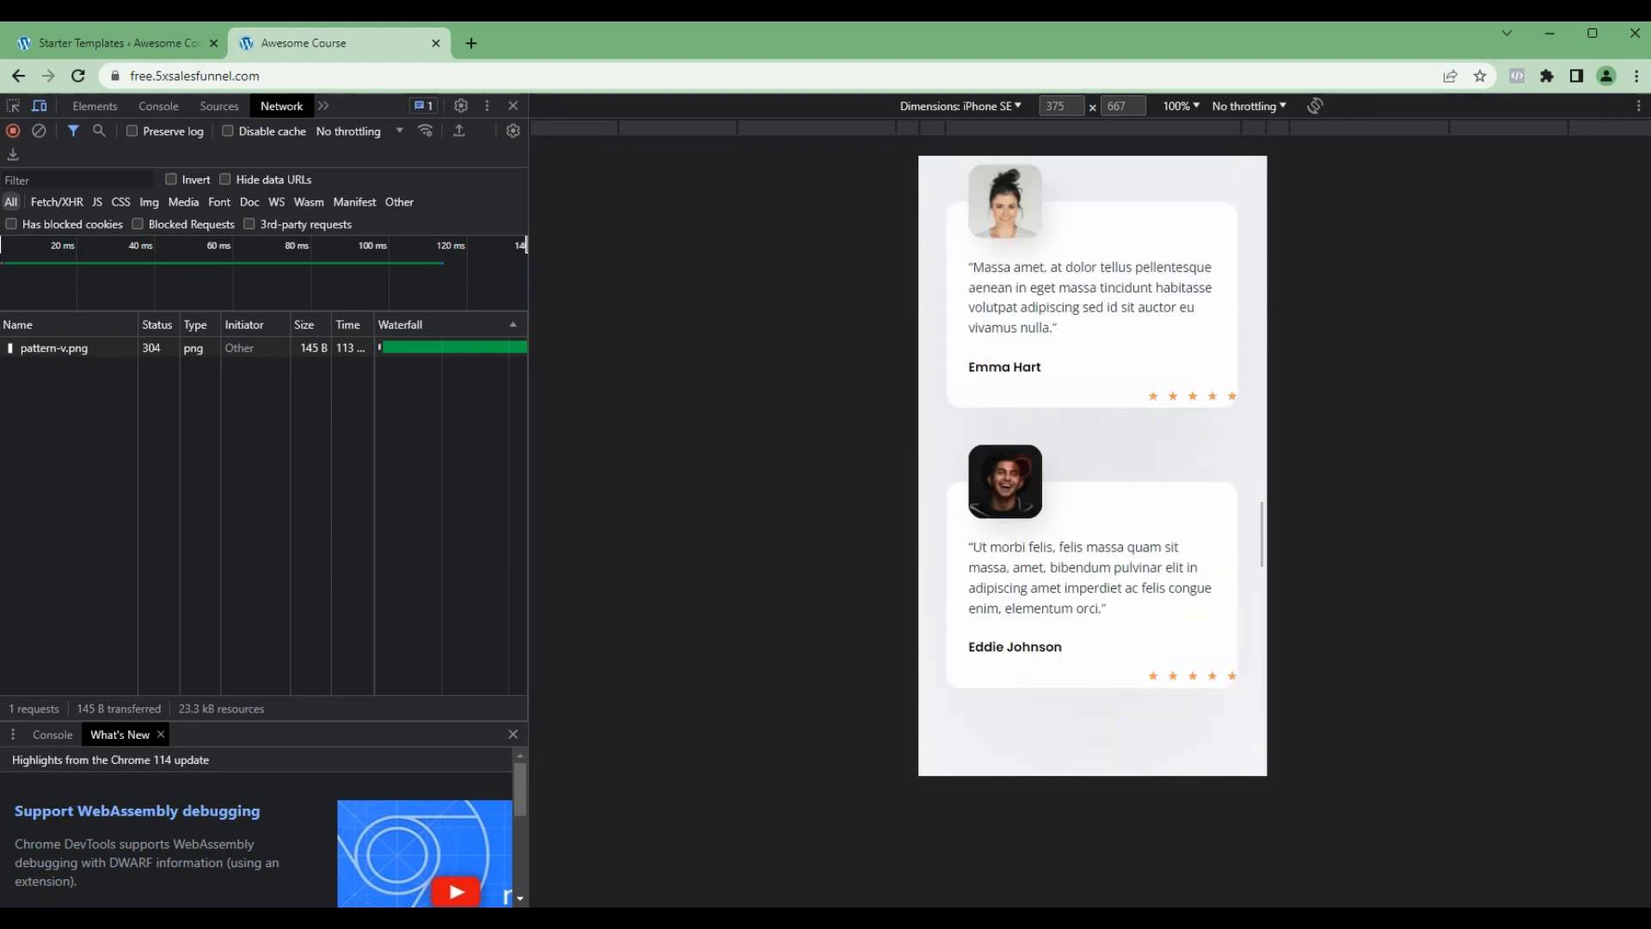
scroll(1044, 387, up, 10)
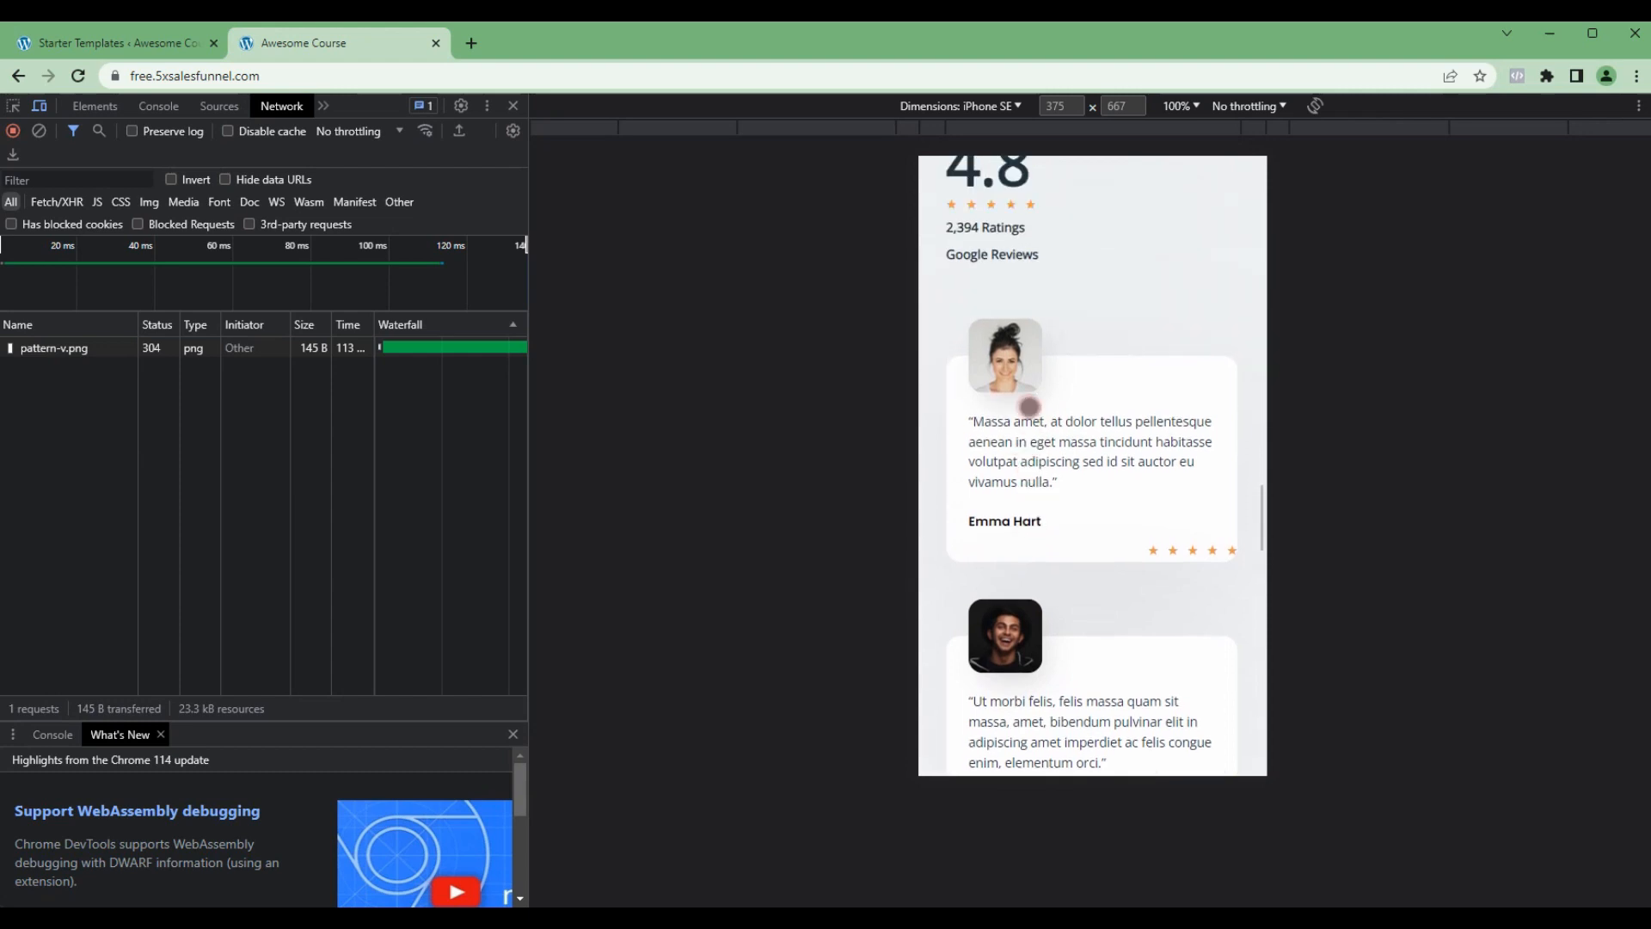
scroll(1026, 416, up, 8)
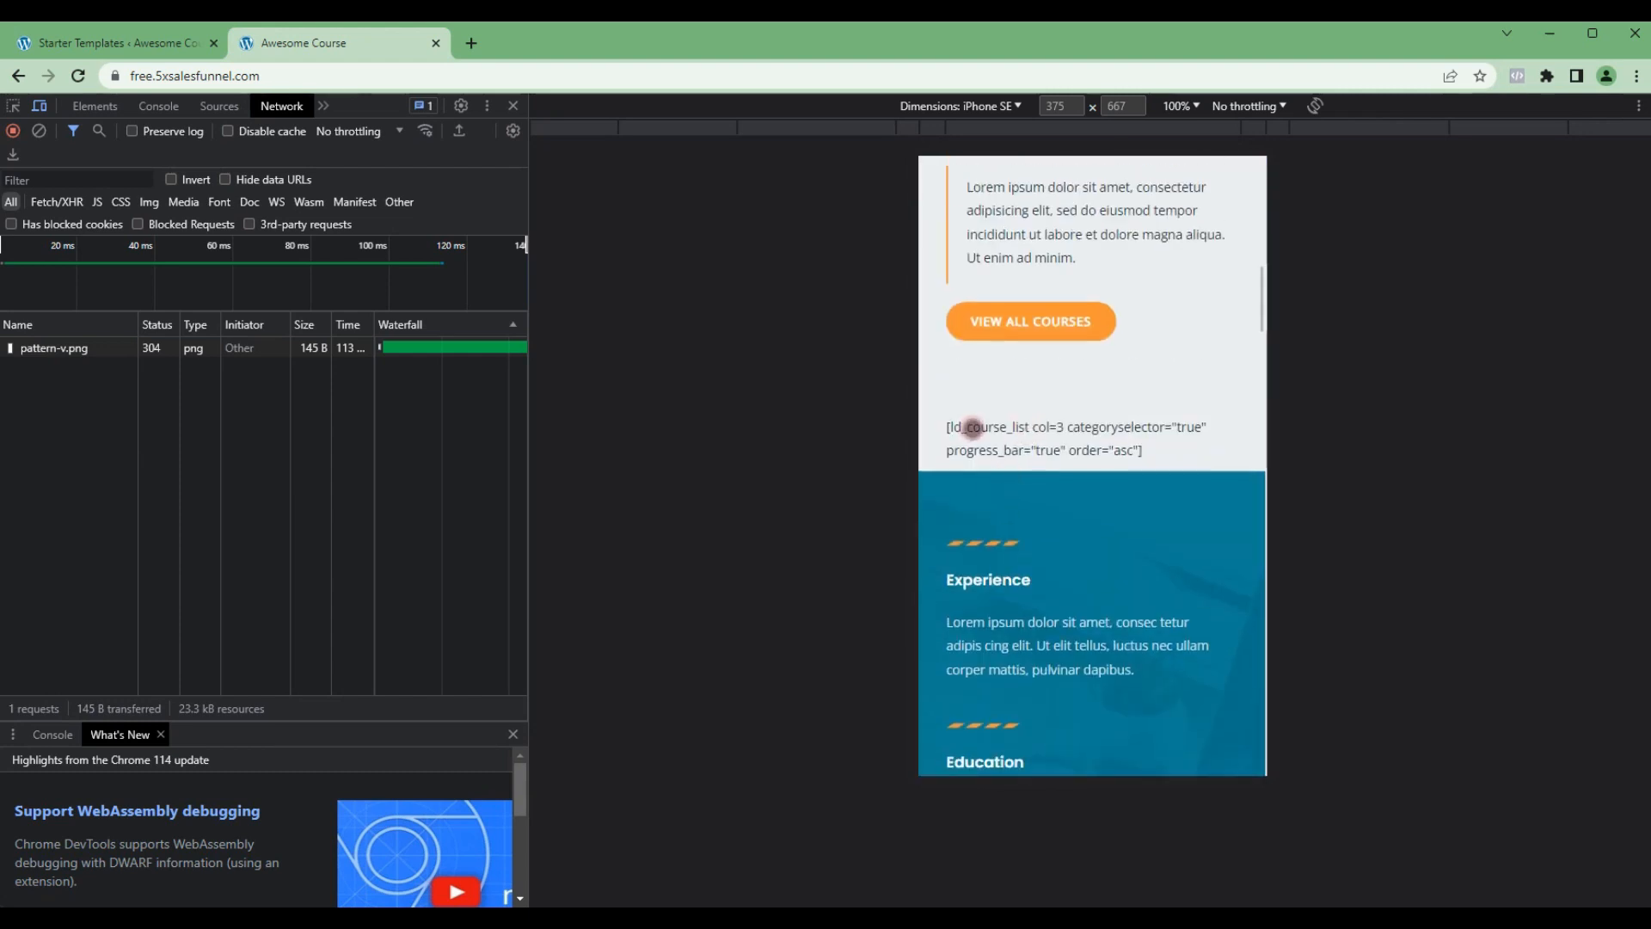
scroll(989, 439, up, 6)
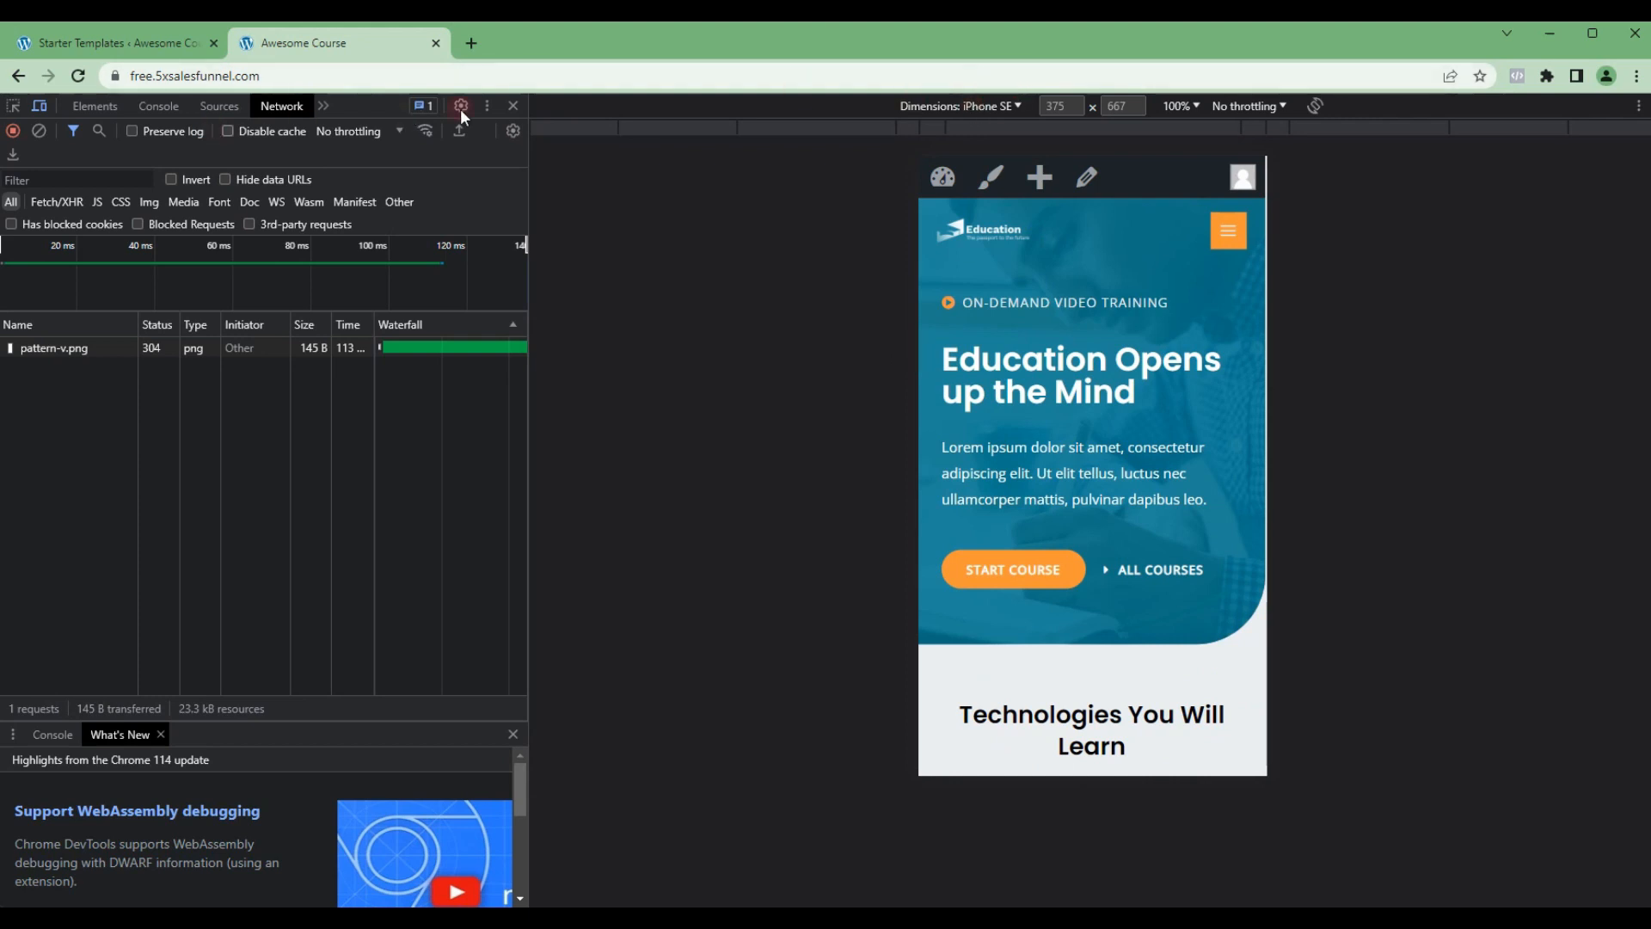
Step: Close the developer tools and the website preview, and exit the starter template wizard to the WordPress dashboard
click(514, 106)
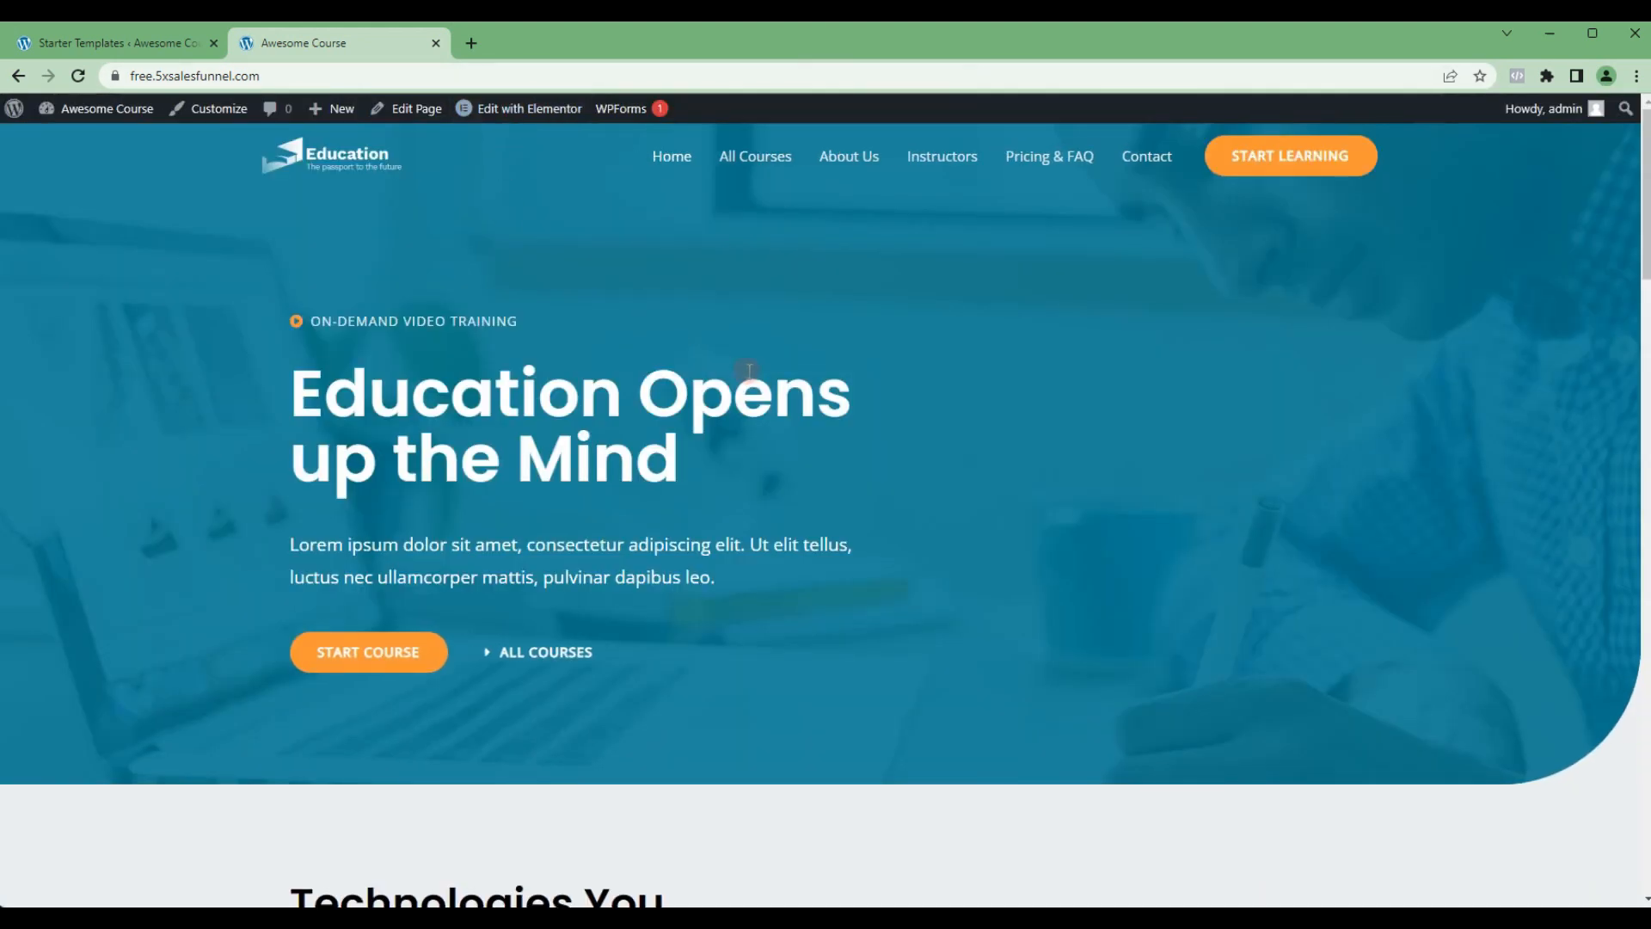
middle_click(372, 44)
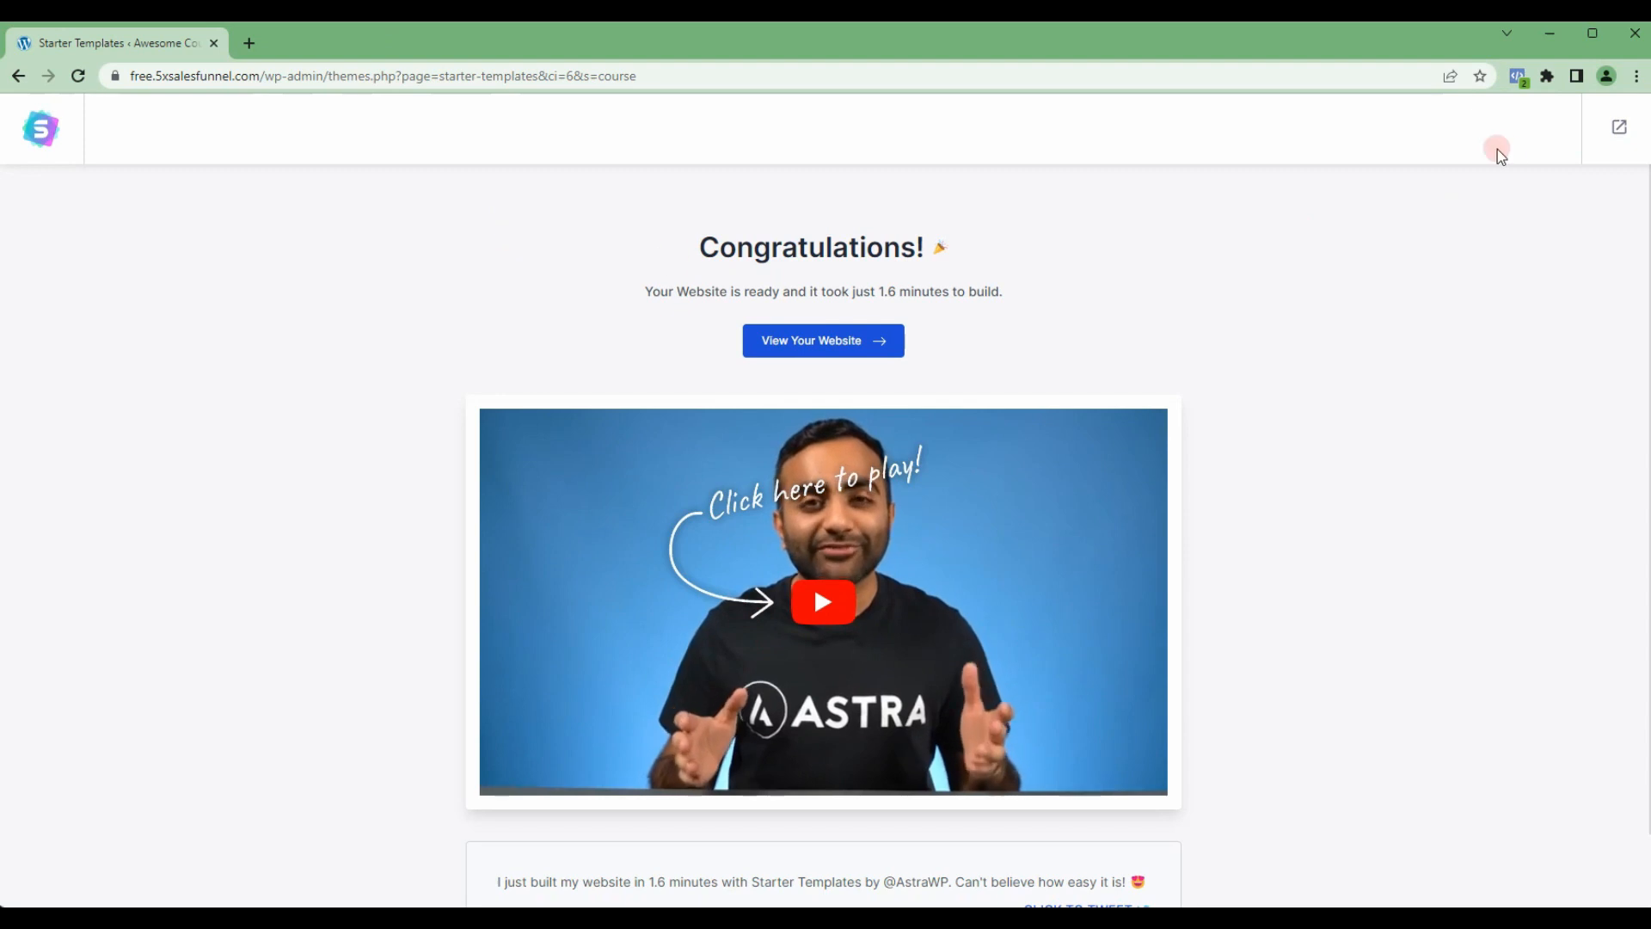
click(1620, 129)
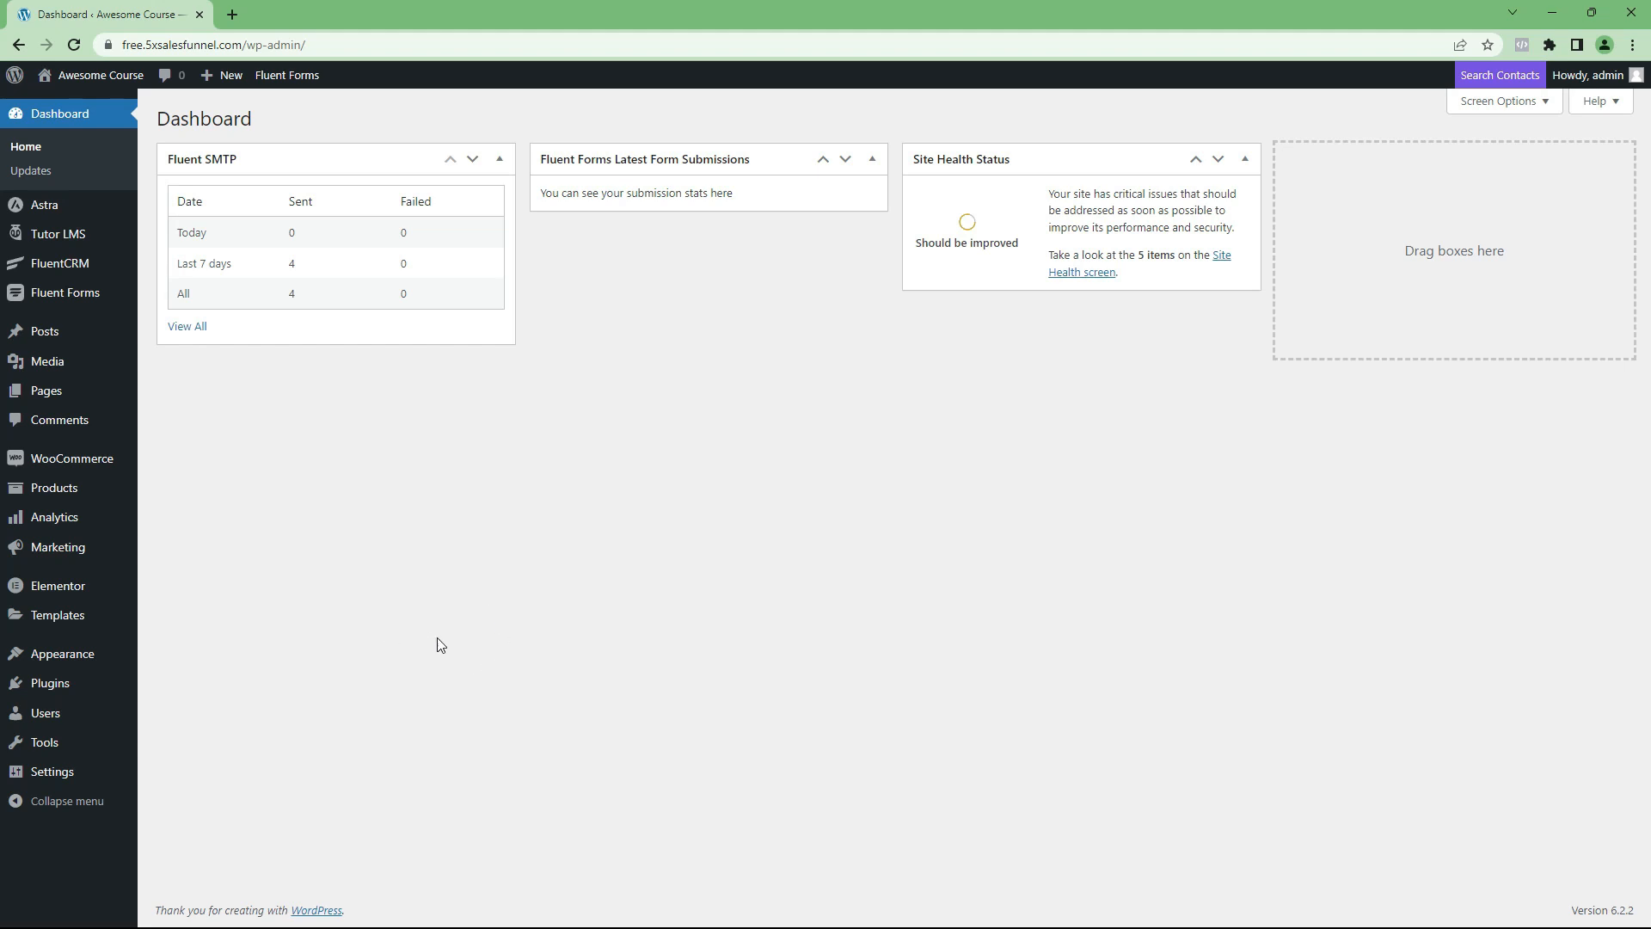
Step: Open the General Settings and review the site title, tagline and WordPress address
mouse_move(57, 649)
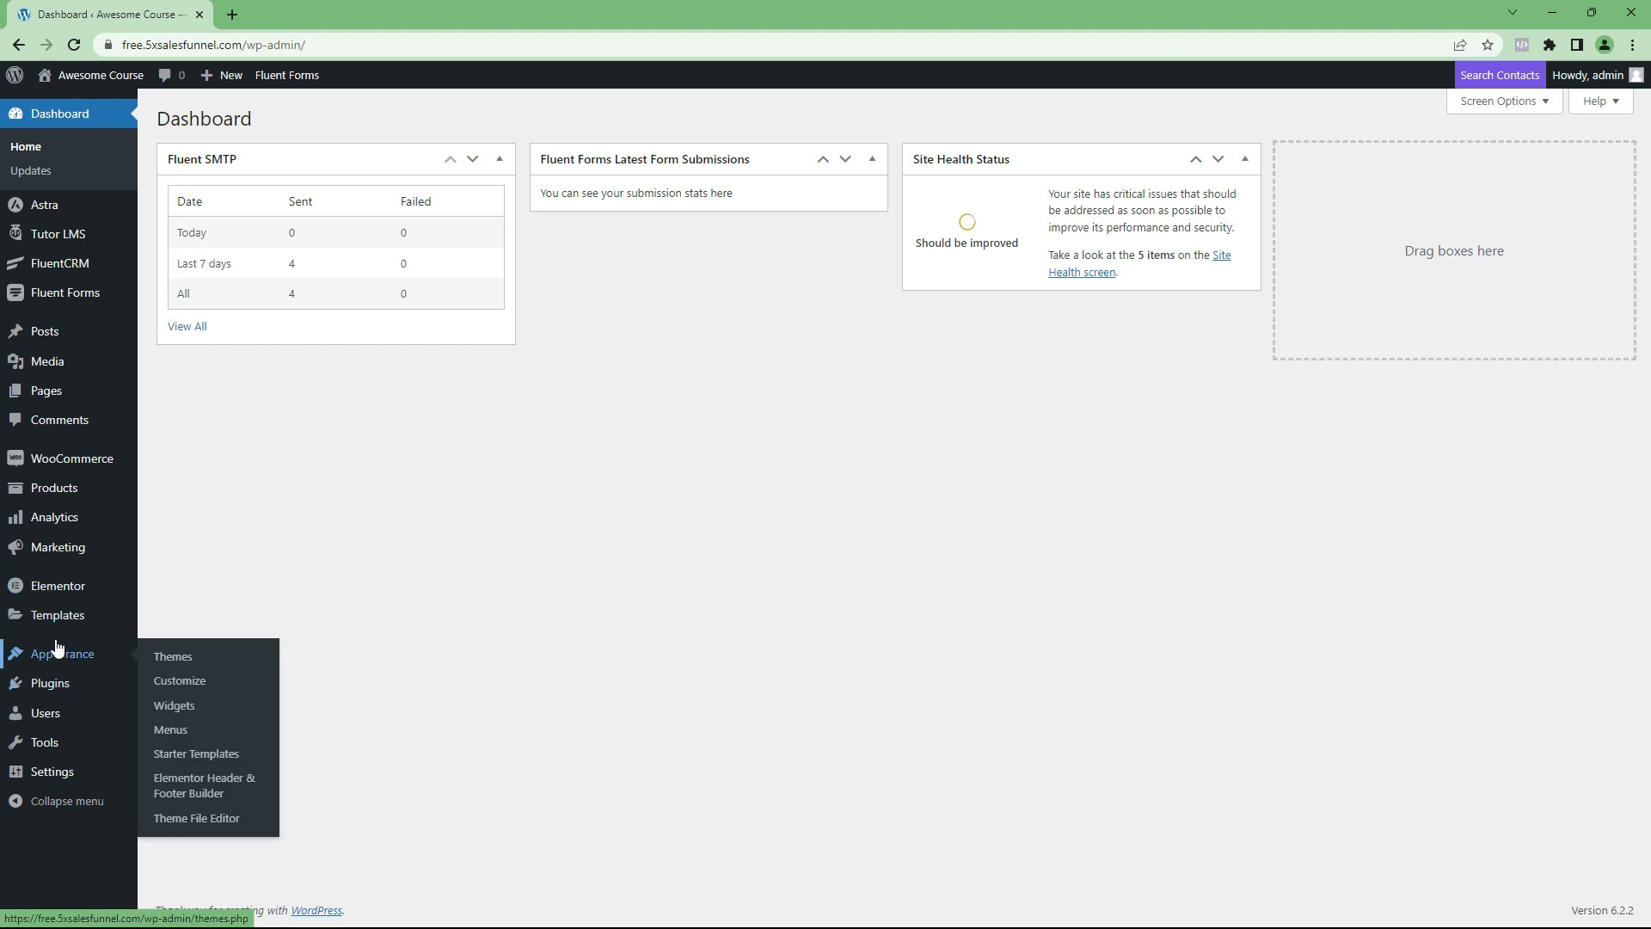
mouse_move(51, 774)
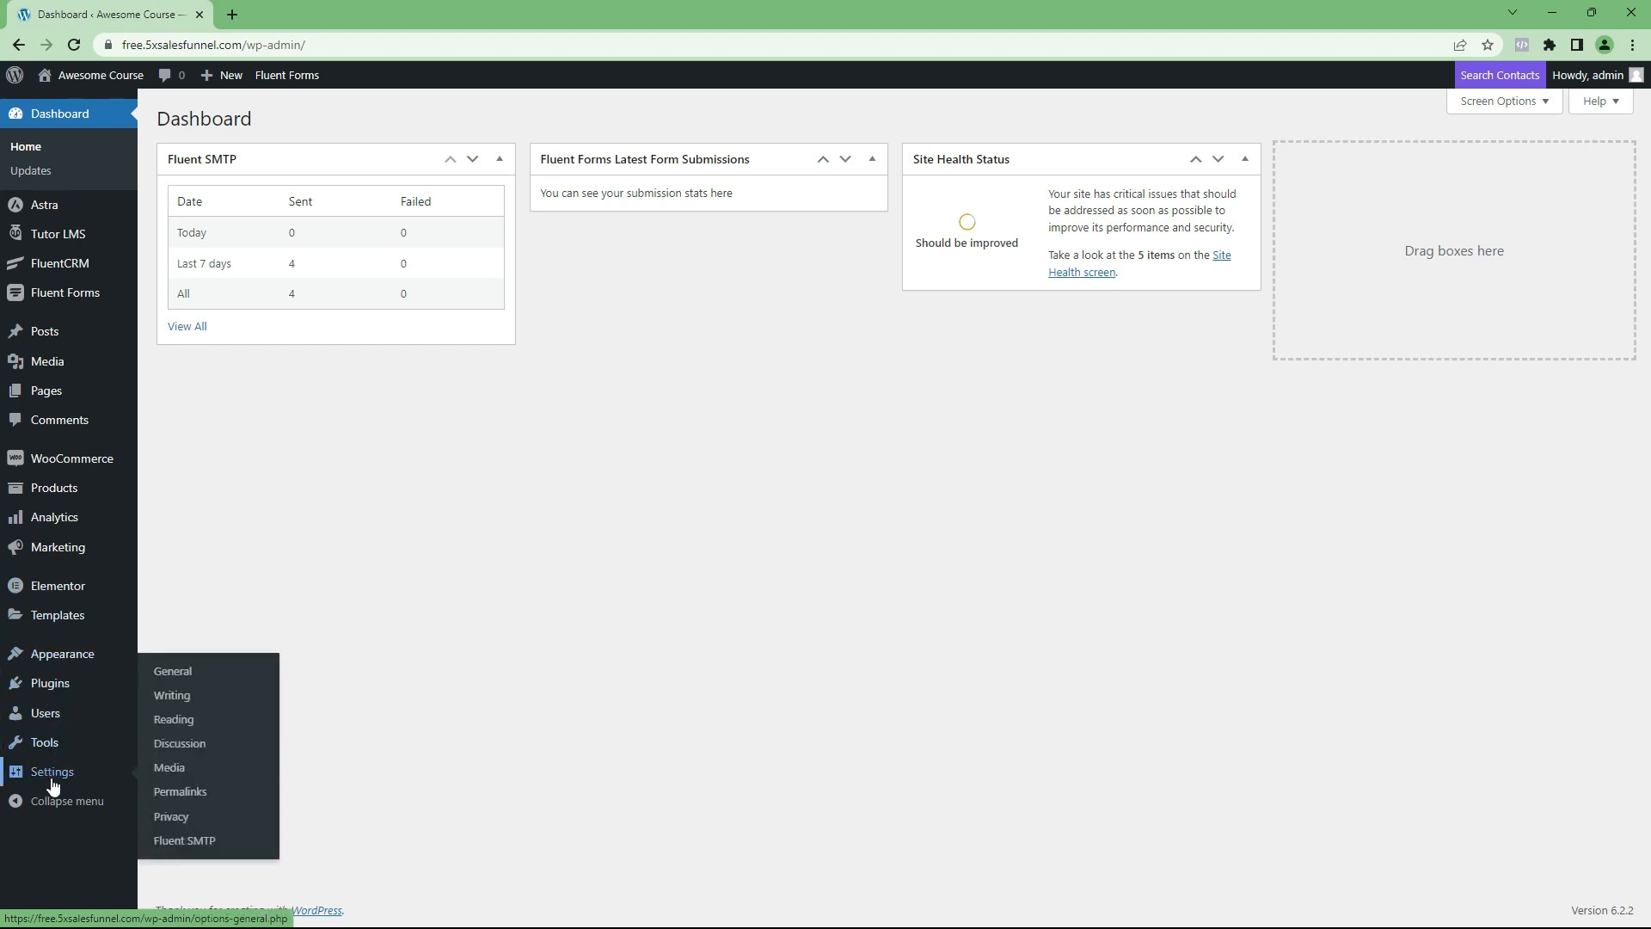
click(172, 680)
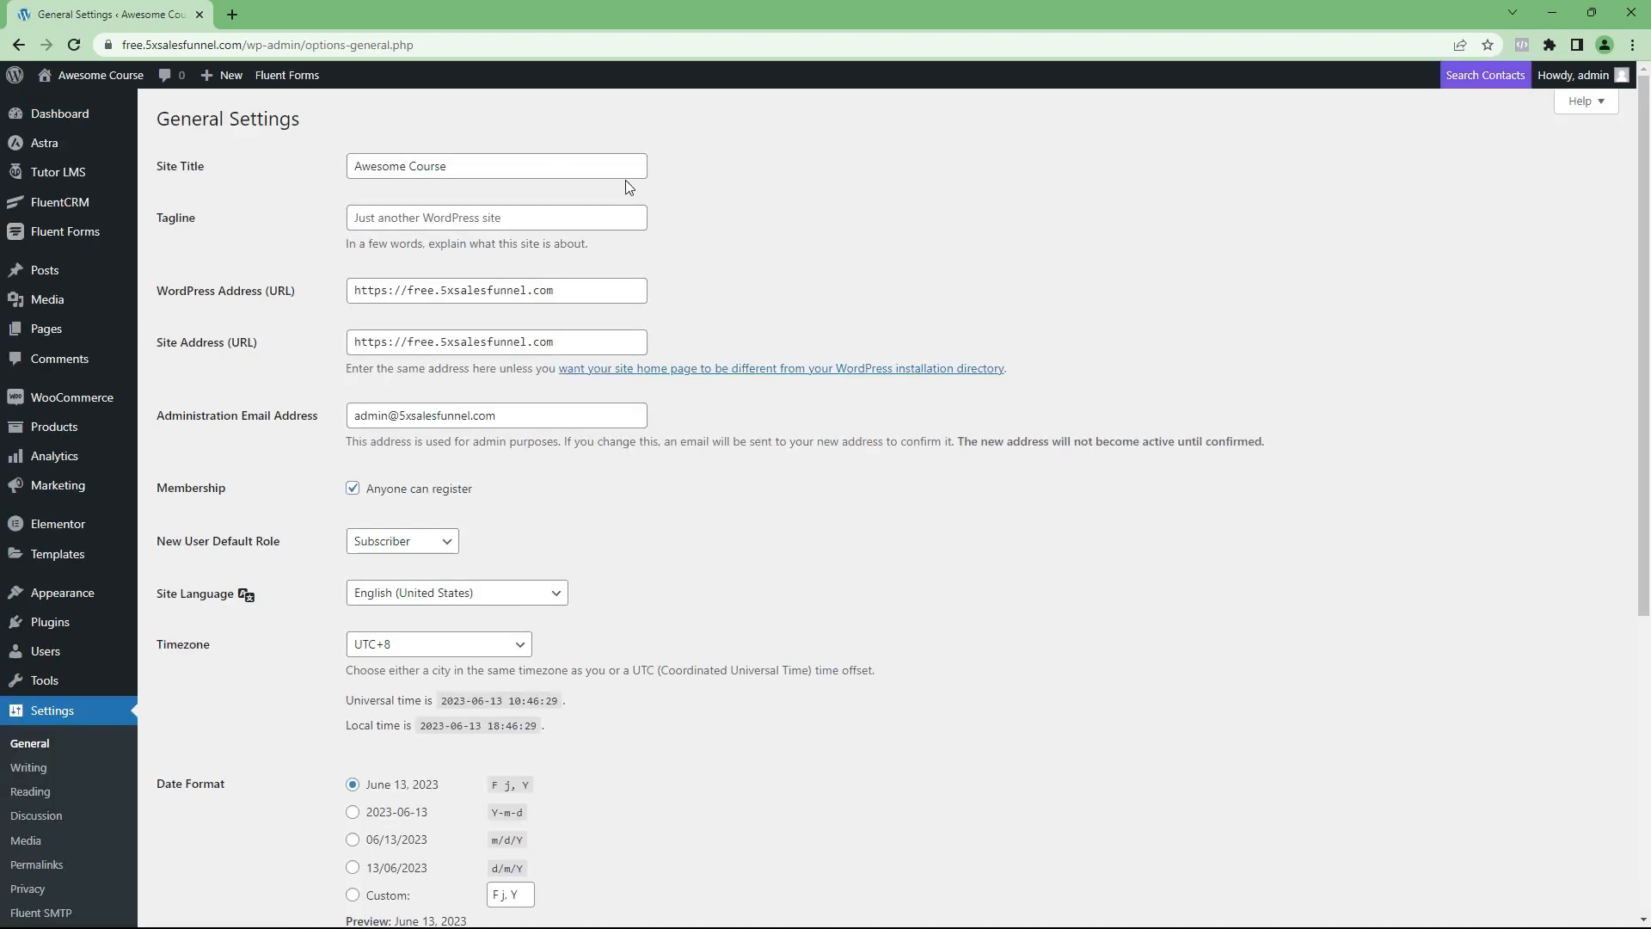
click(452, 166)
triple_click(452, 166)
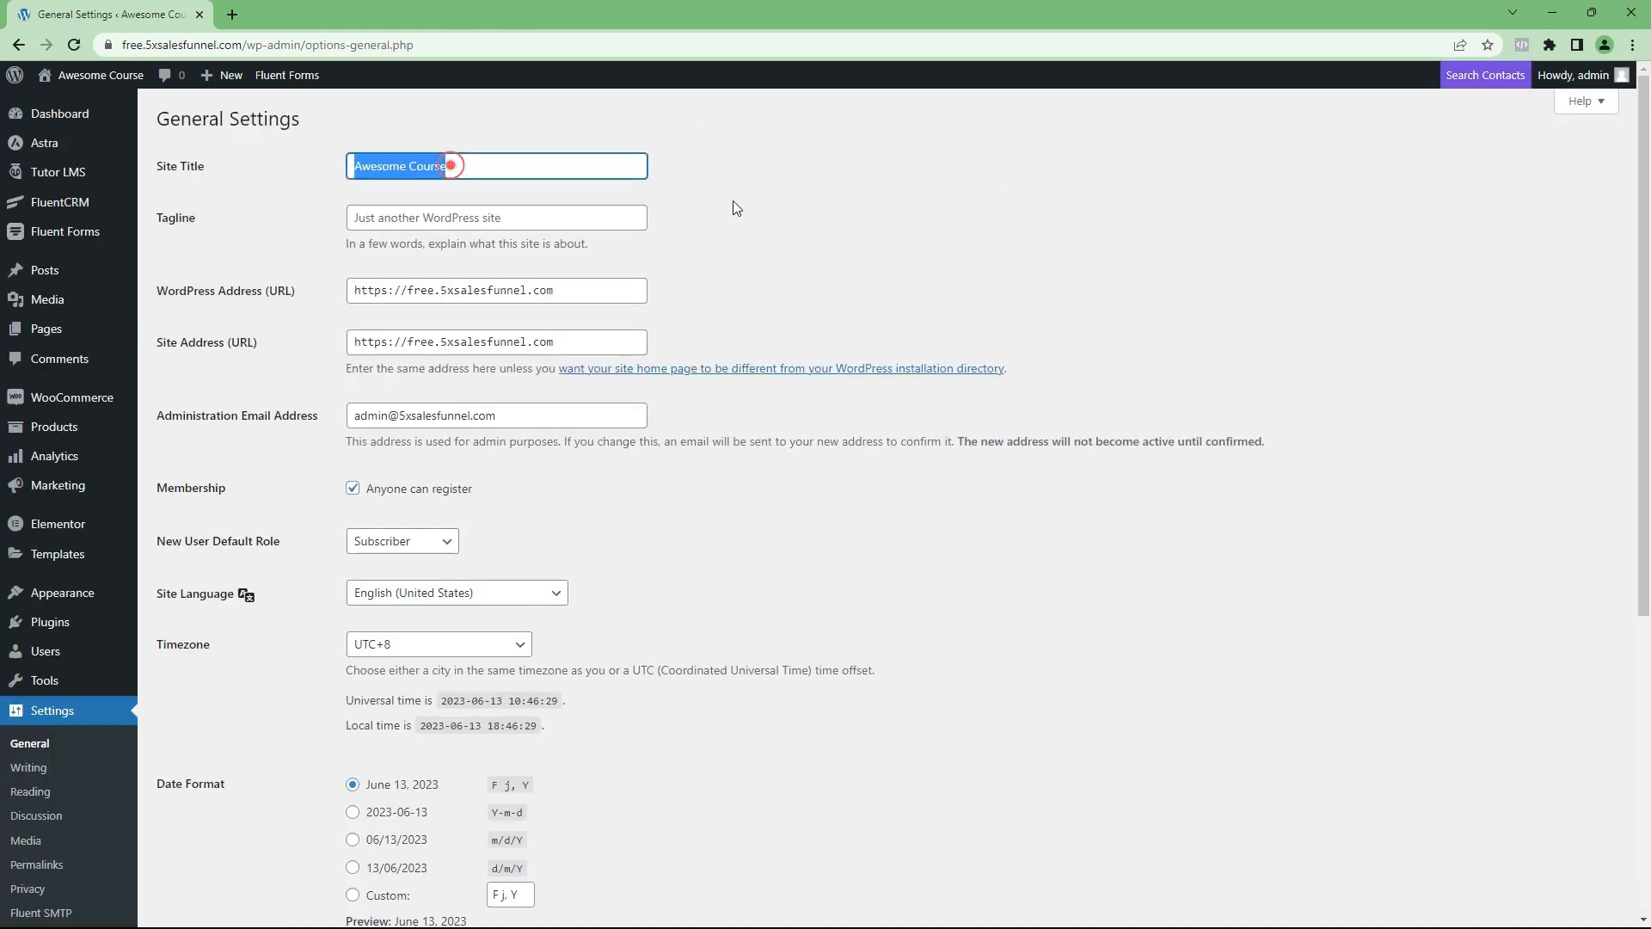
click(484, 224)
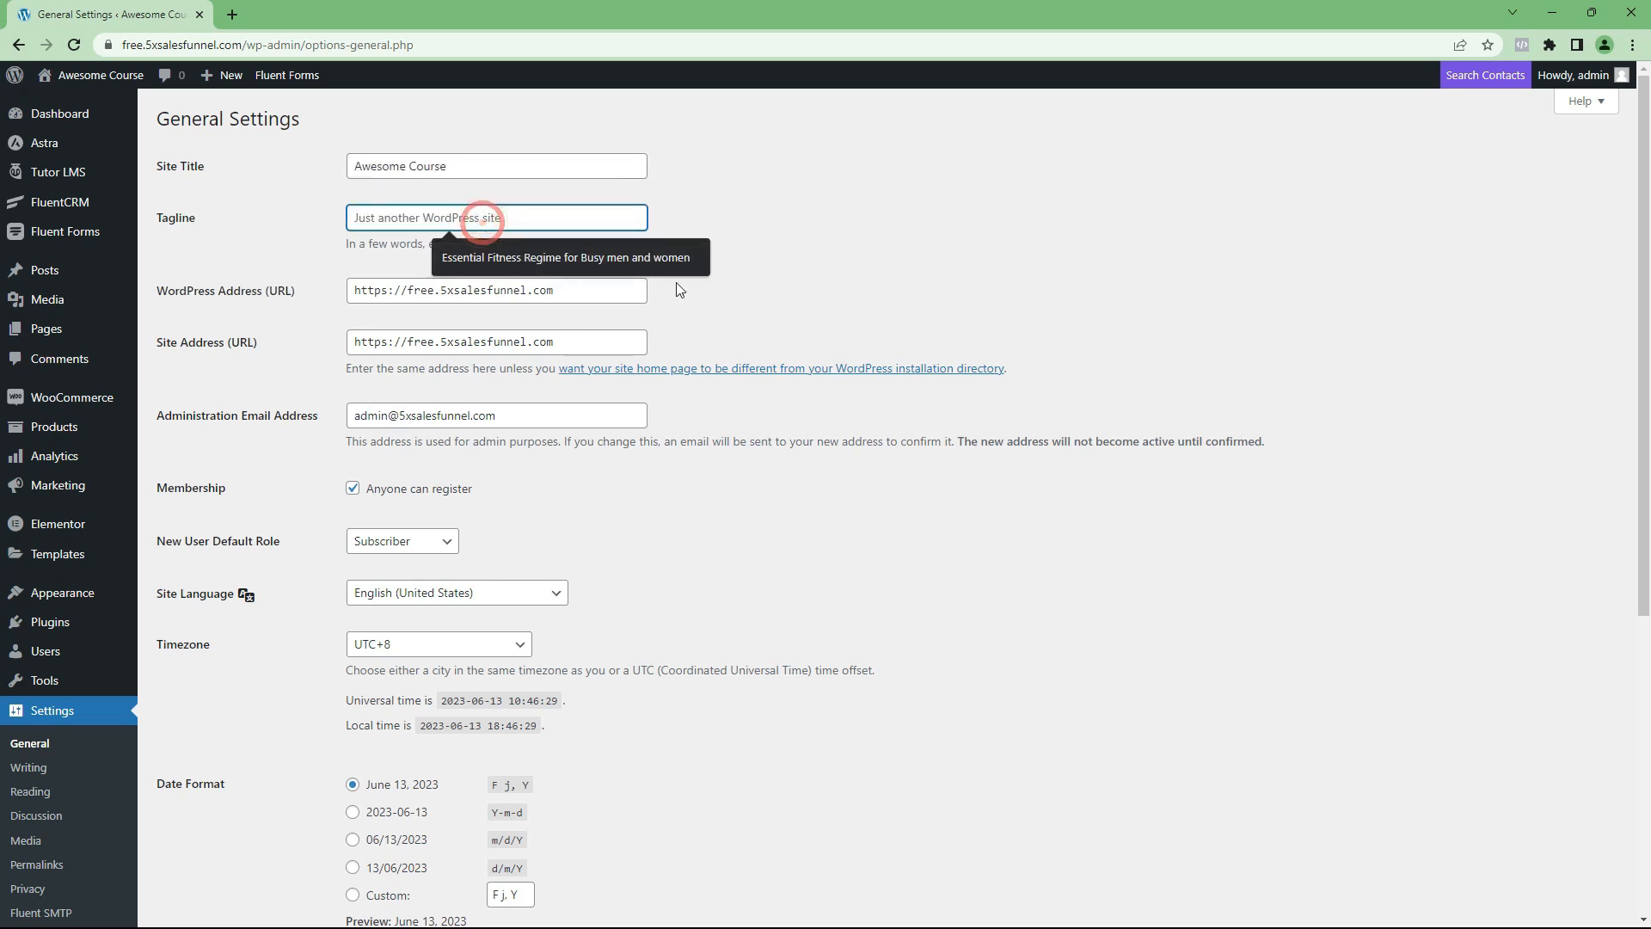
click(720, 291)
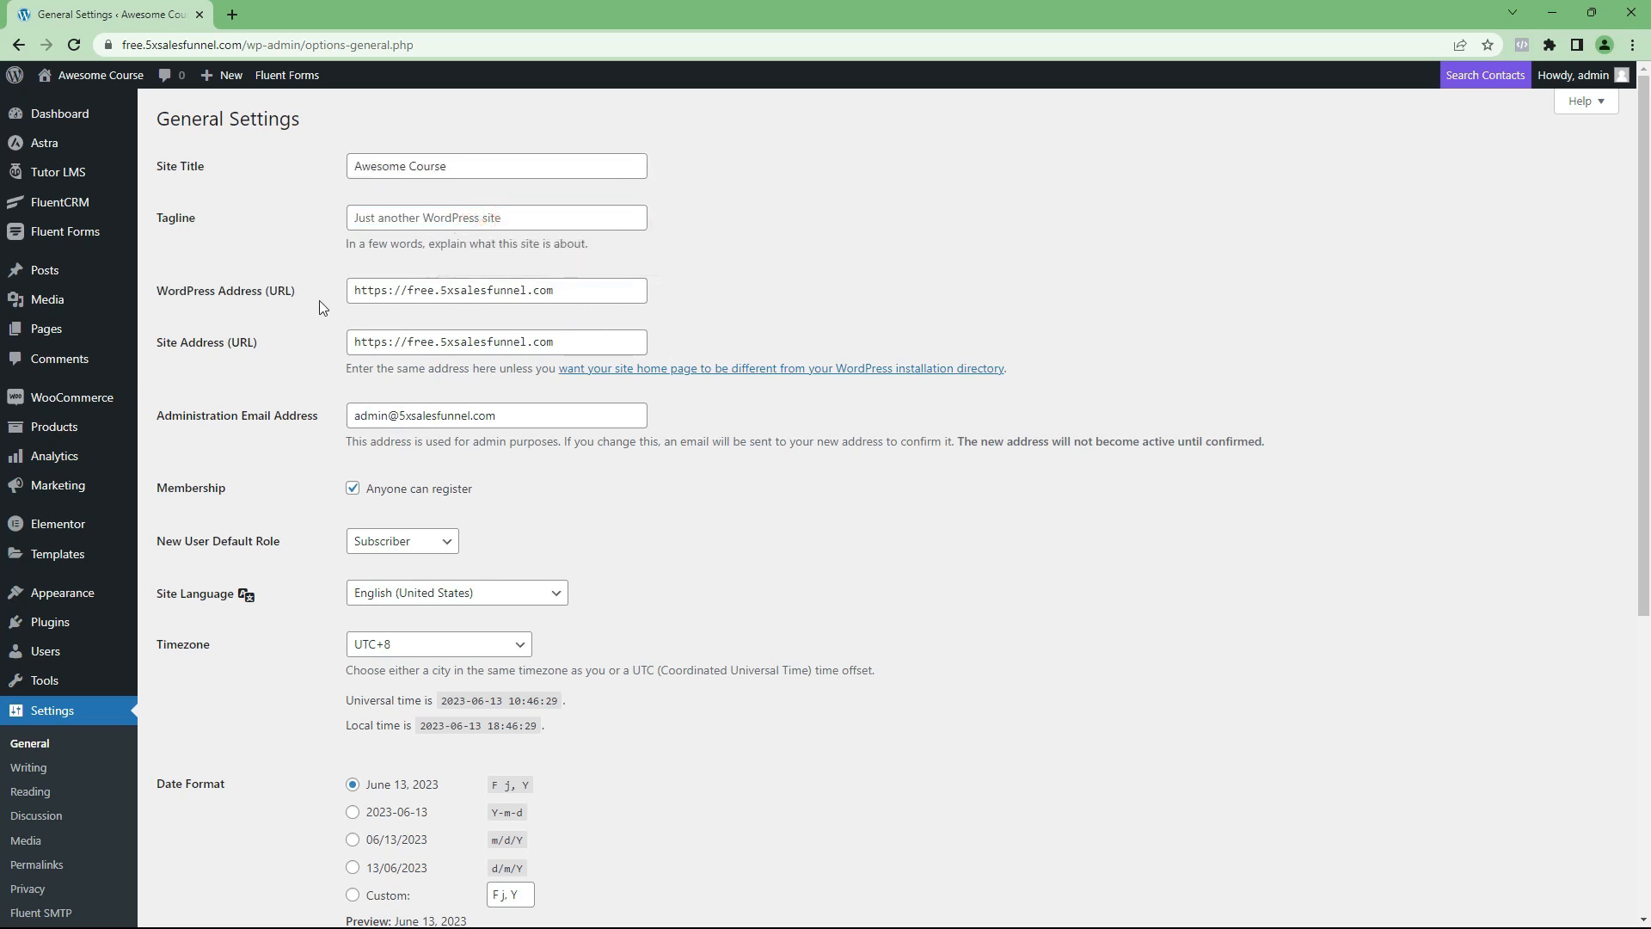
click(386, 293)
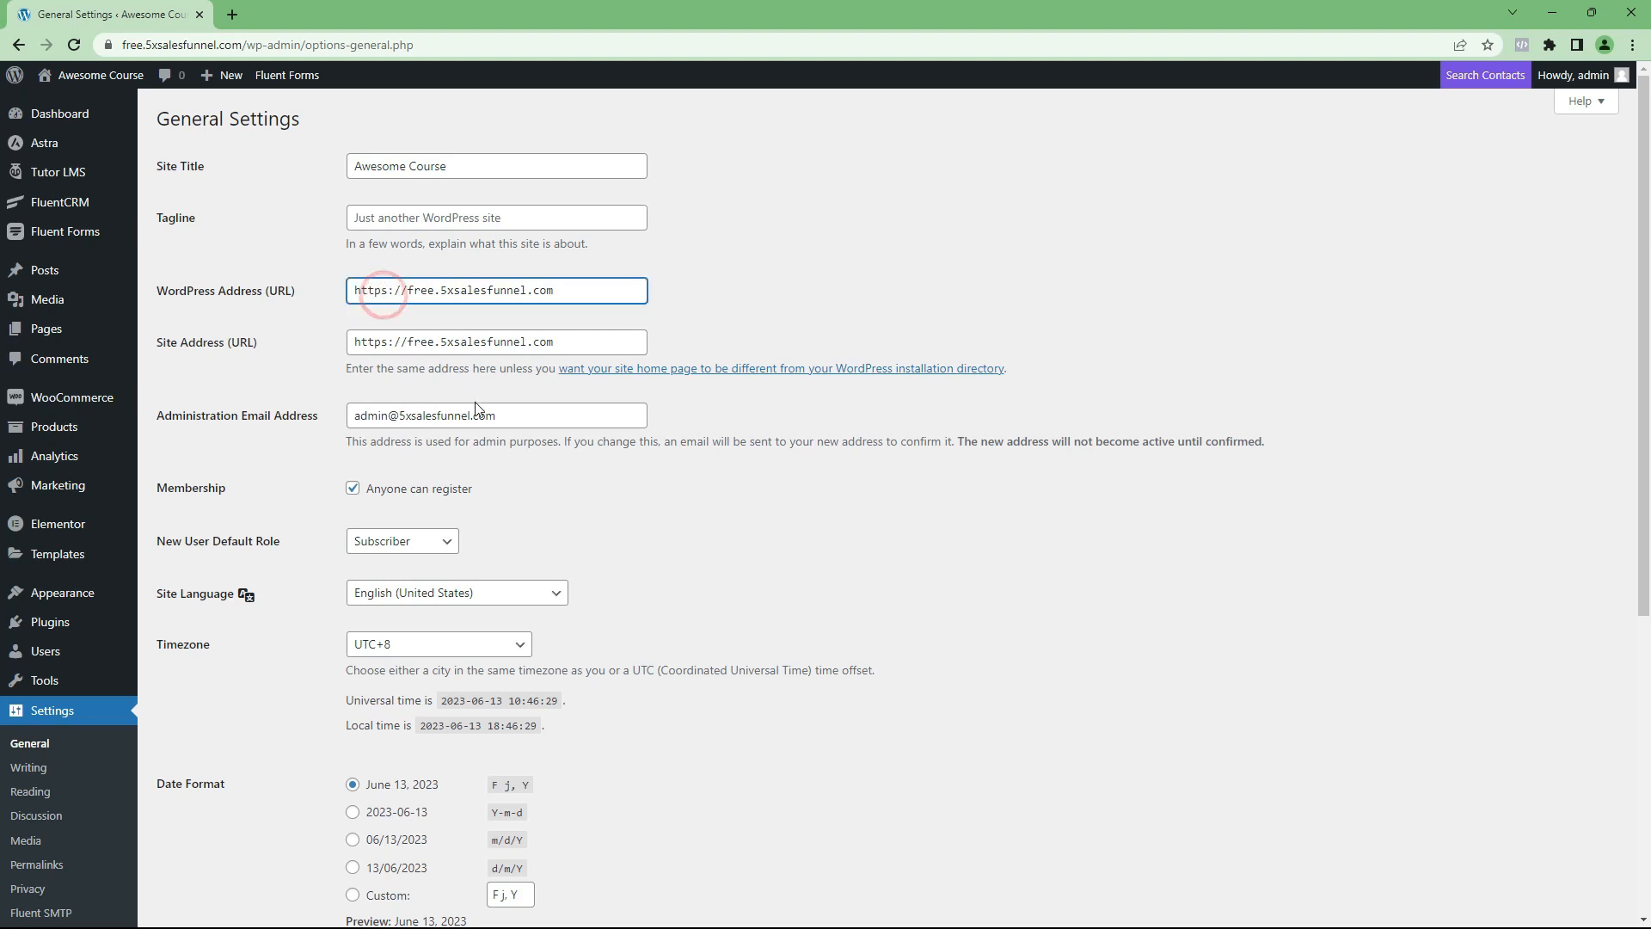
Step: Have the Membership option set so that anyone can register, and save the general settings
click(353, 492)
click(353, 492)
scroll(379, 492, down, 2)
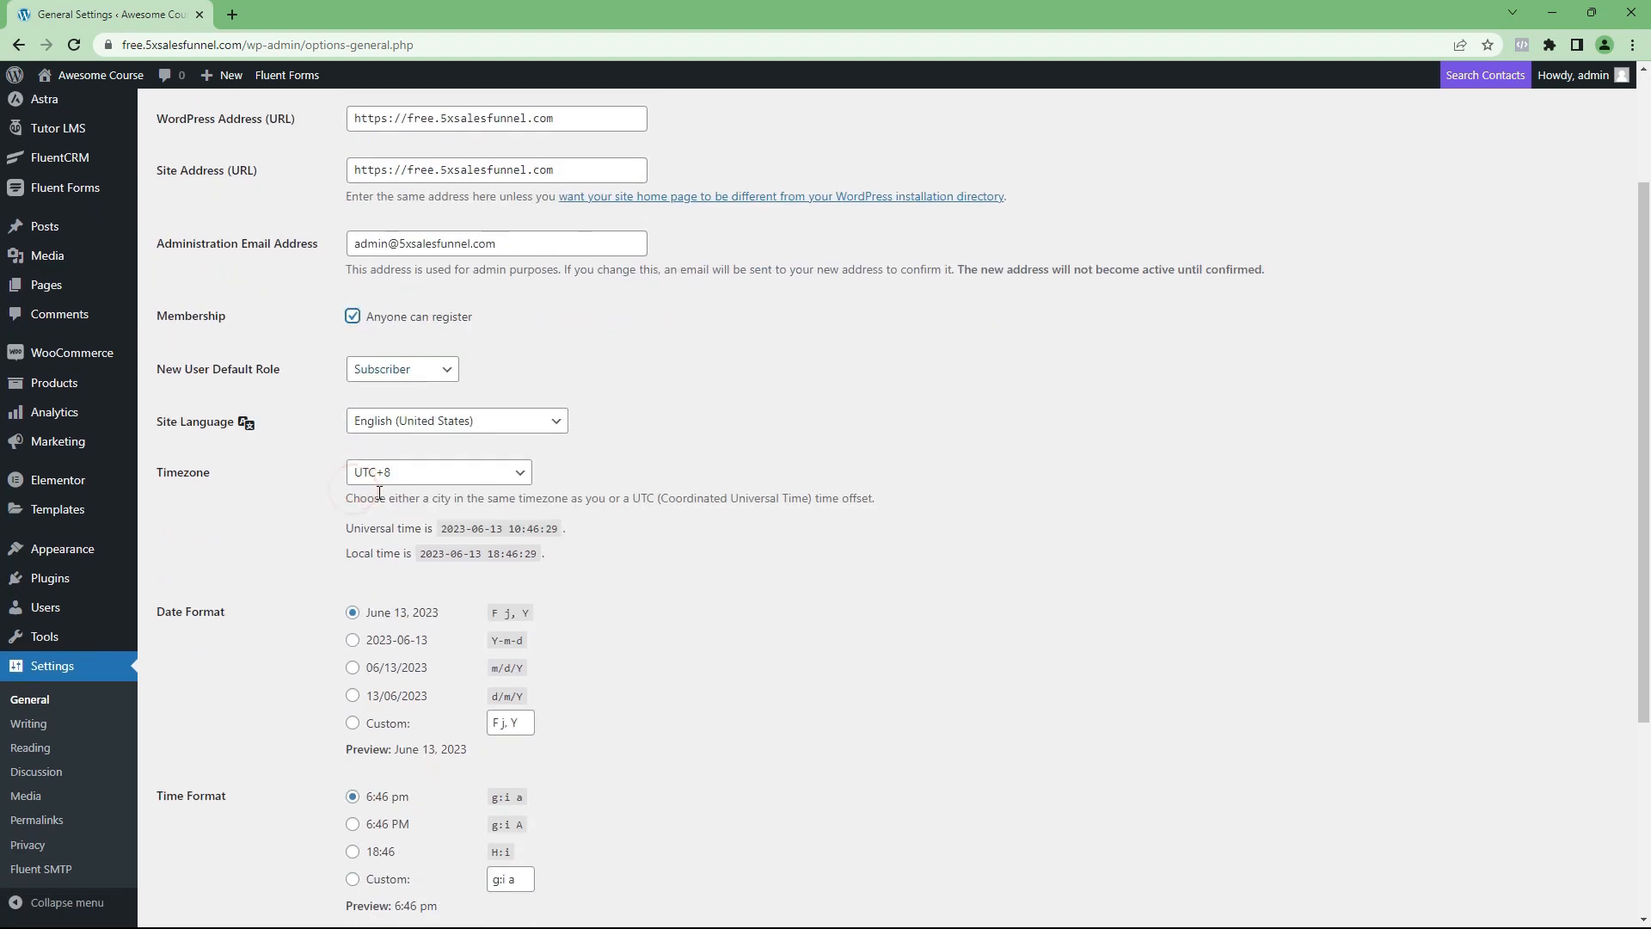
scroll(387, 482, down, 3)
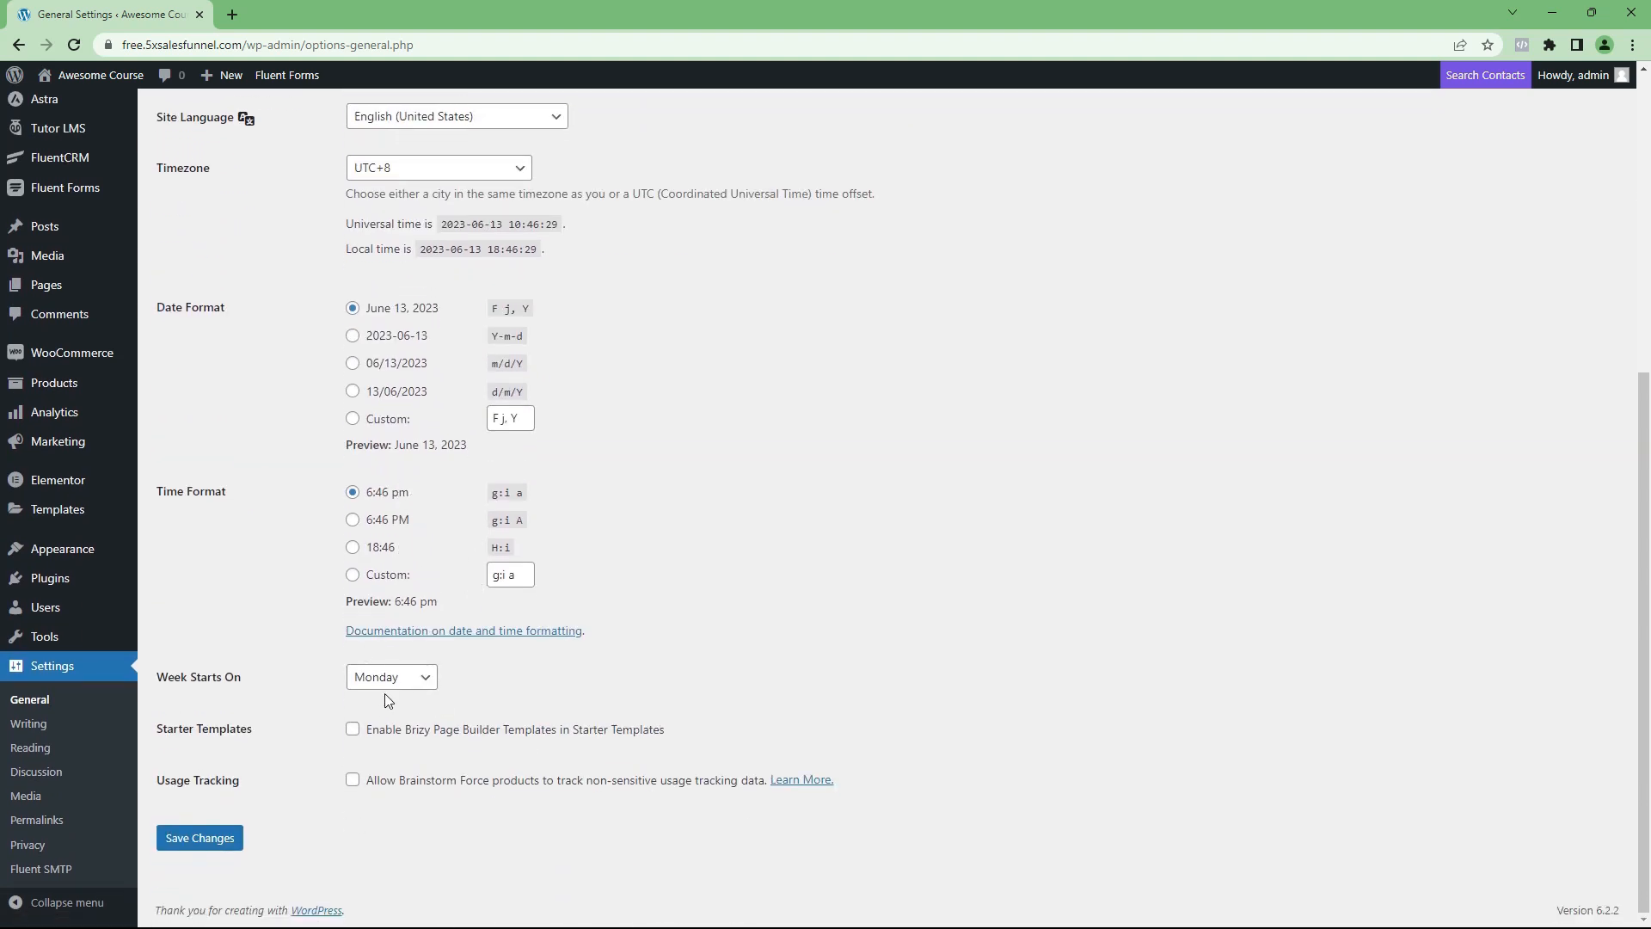
click(222, 843)
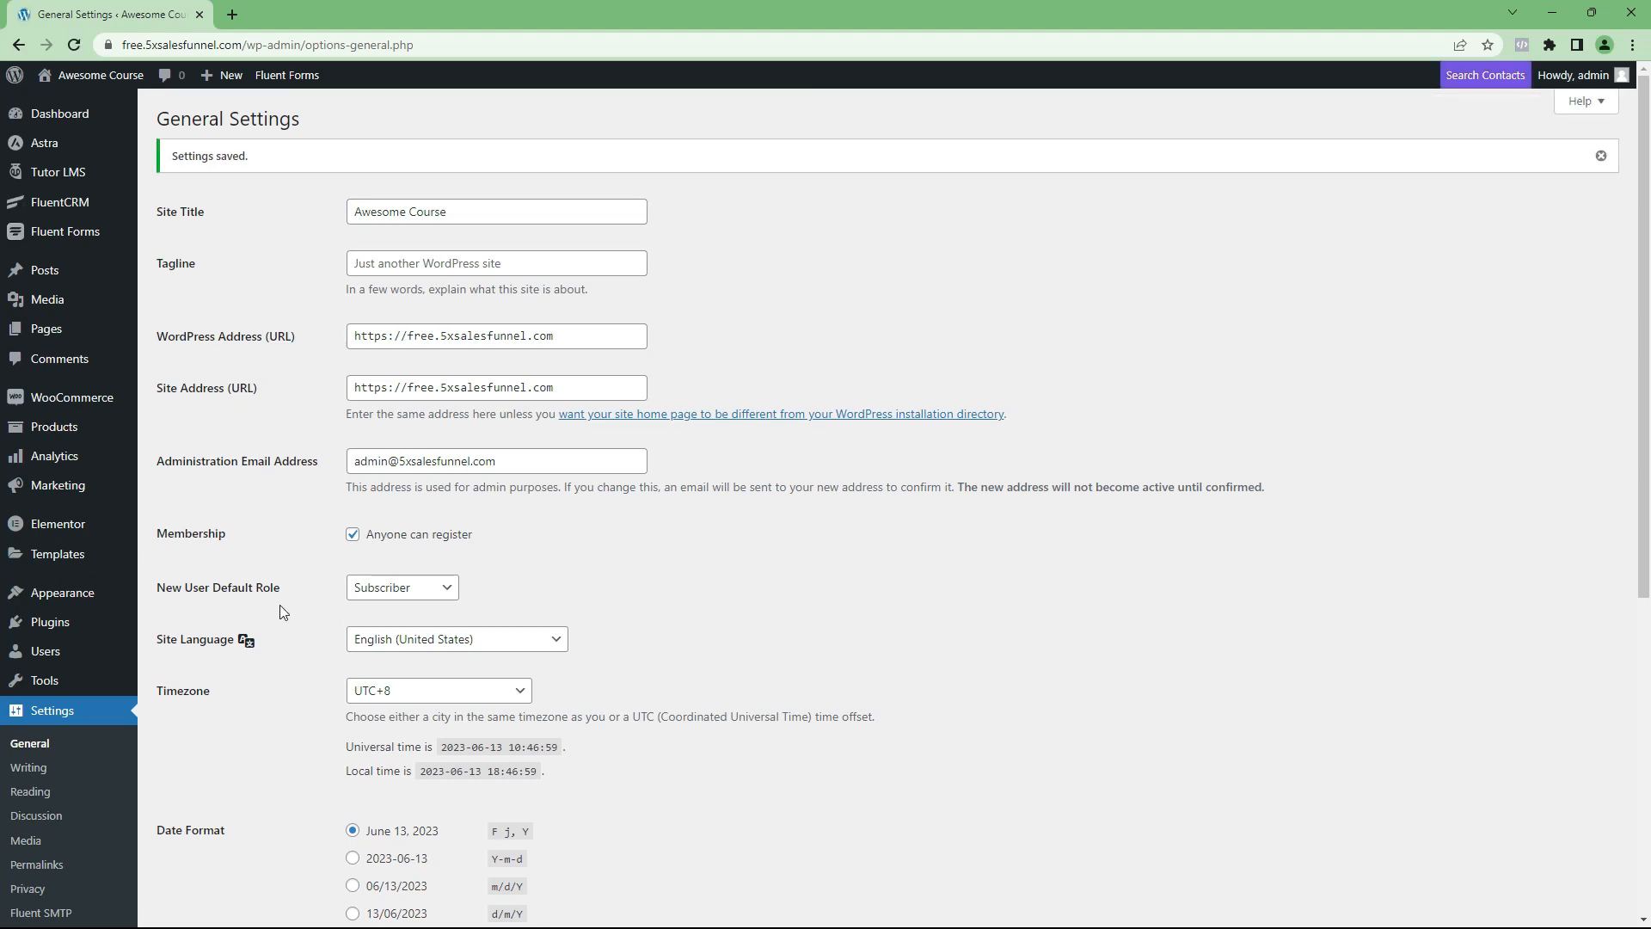
Step: In Elementor's general settings, enable Landing Pages, Products, Courses, Lessons, Quizzes, Assignments and Elementor Header & Footer Builder as post types, and save
mouse_move(36, 545)
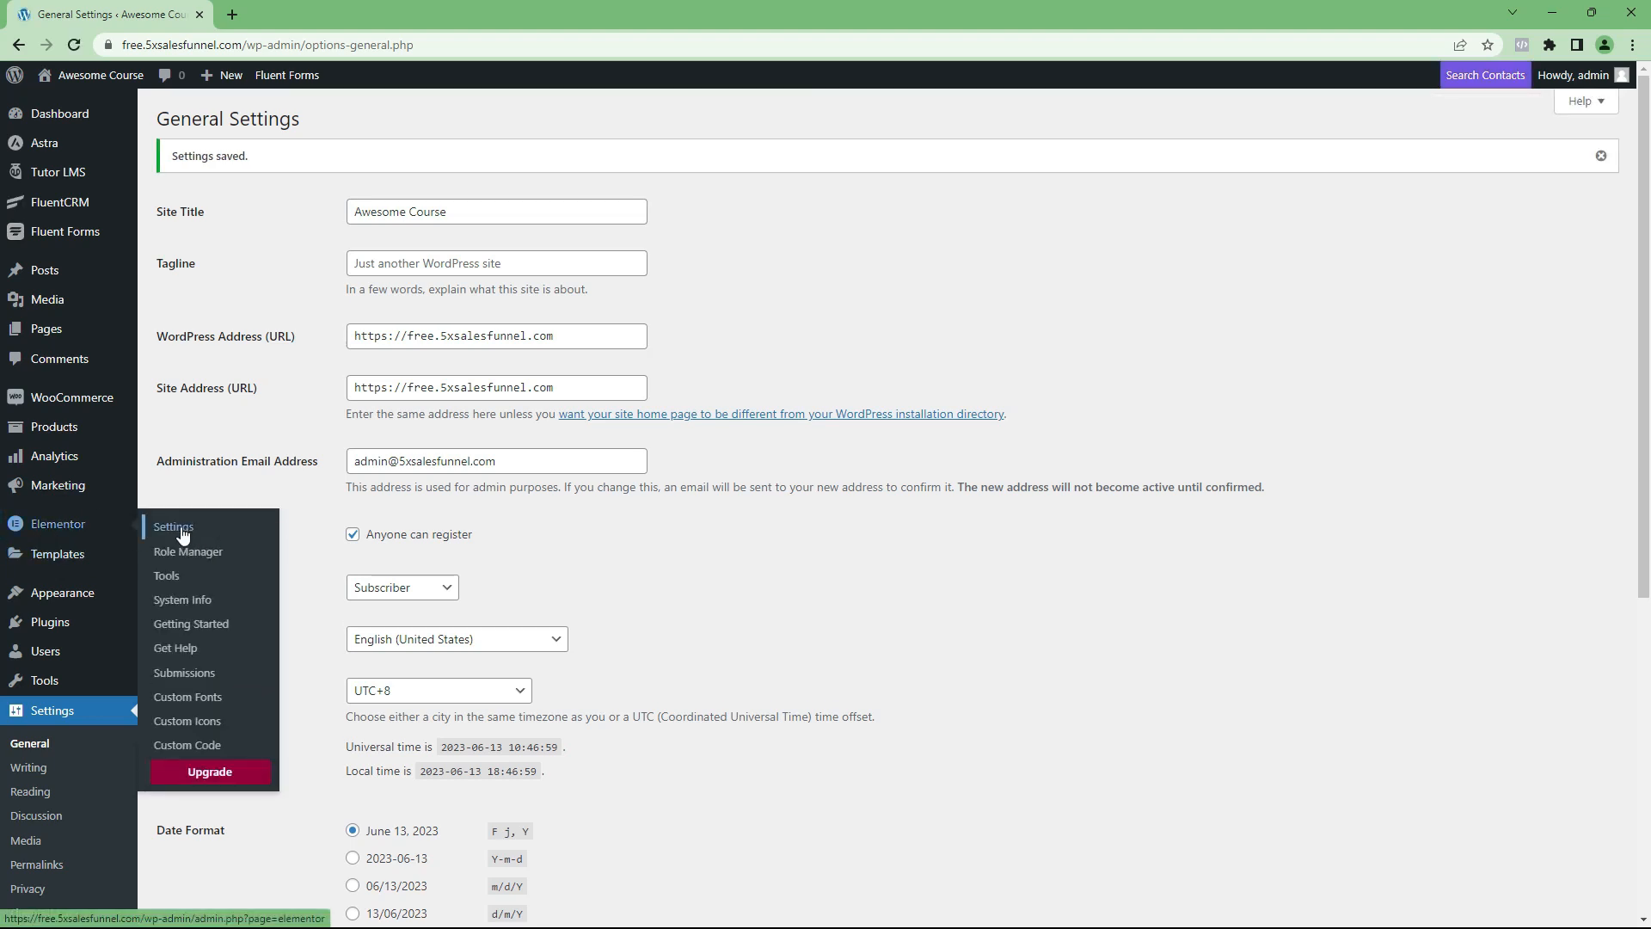
click(181, 527)
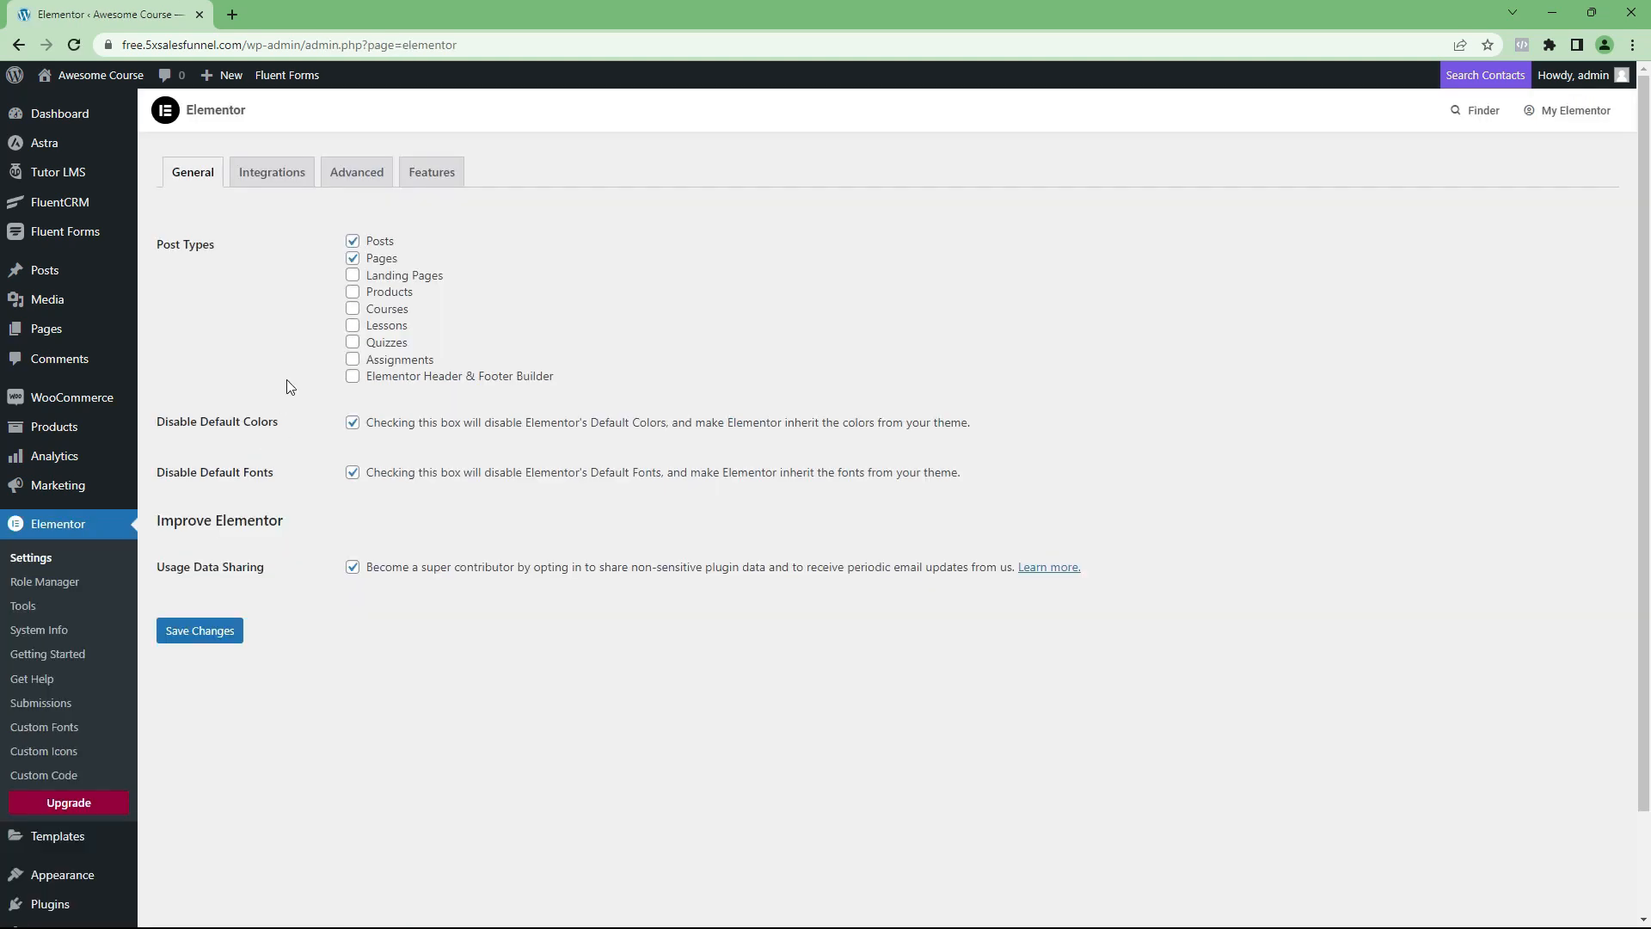
click(353, 275)
click(353, 292)
click(352, 309)
click(352, 325)
click(352, 343)
click(352, 360)
click(353, 376)
click(201, 633)
Step: Review the Tutor LMS general settings for the dashboard page, terms page, marketplace, pagination and instructor options
mouse_move(61, 177)
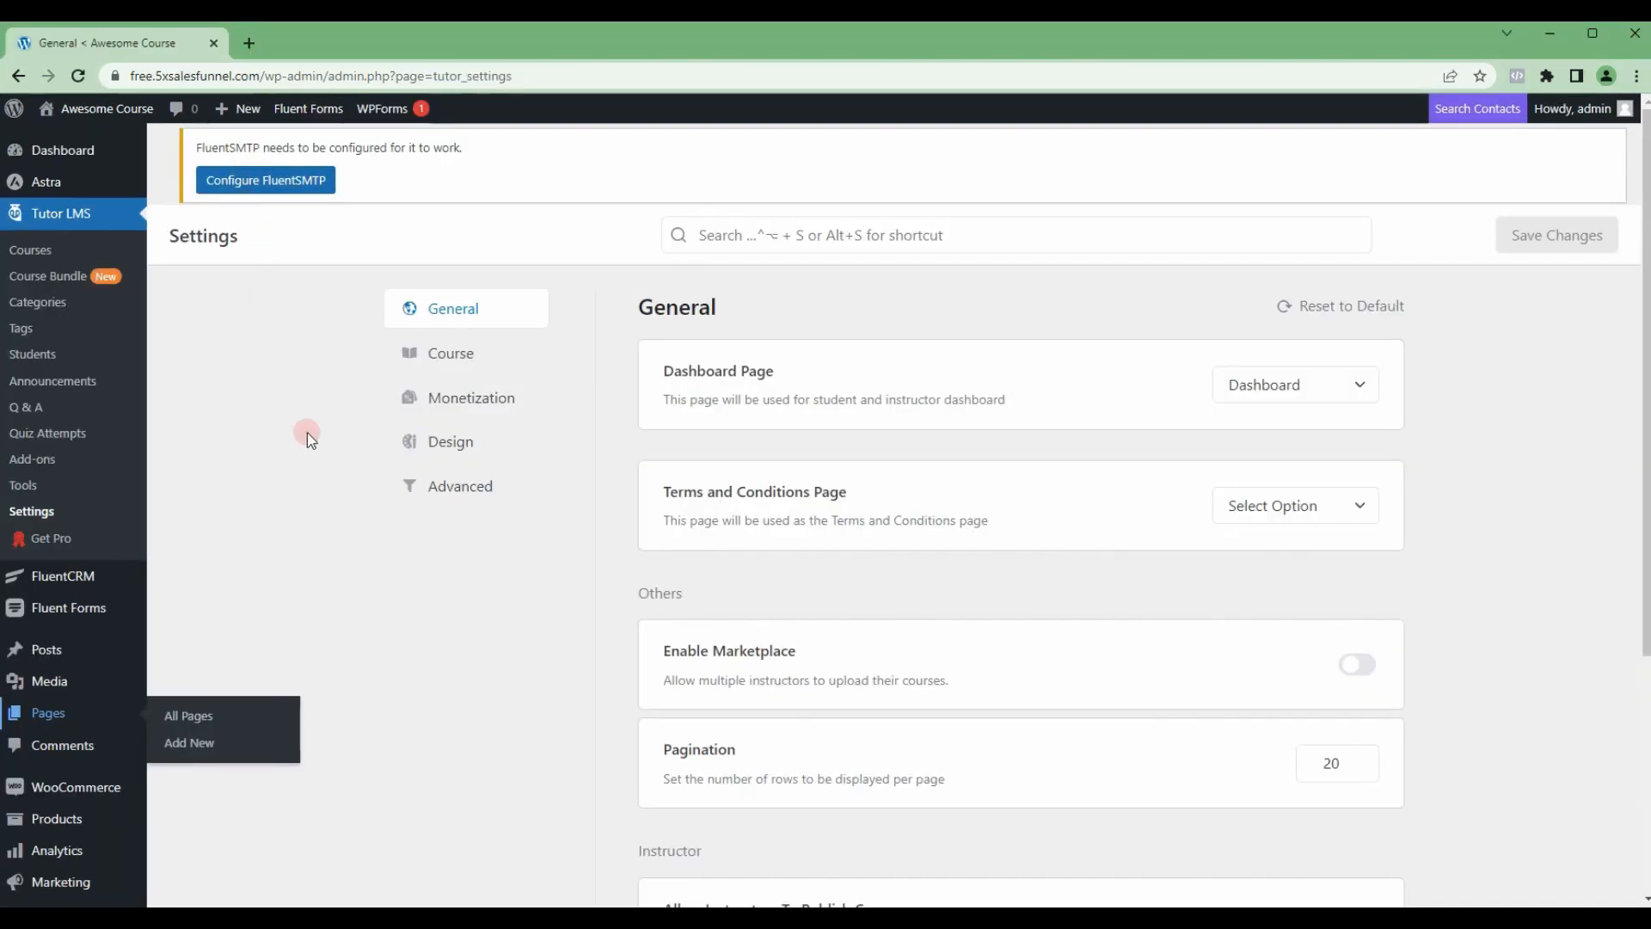
scroll(1043, 437, down, 1)
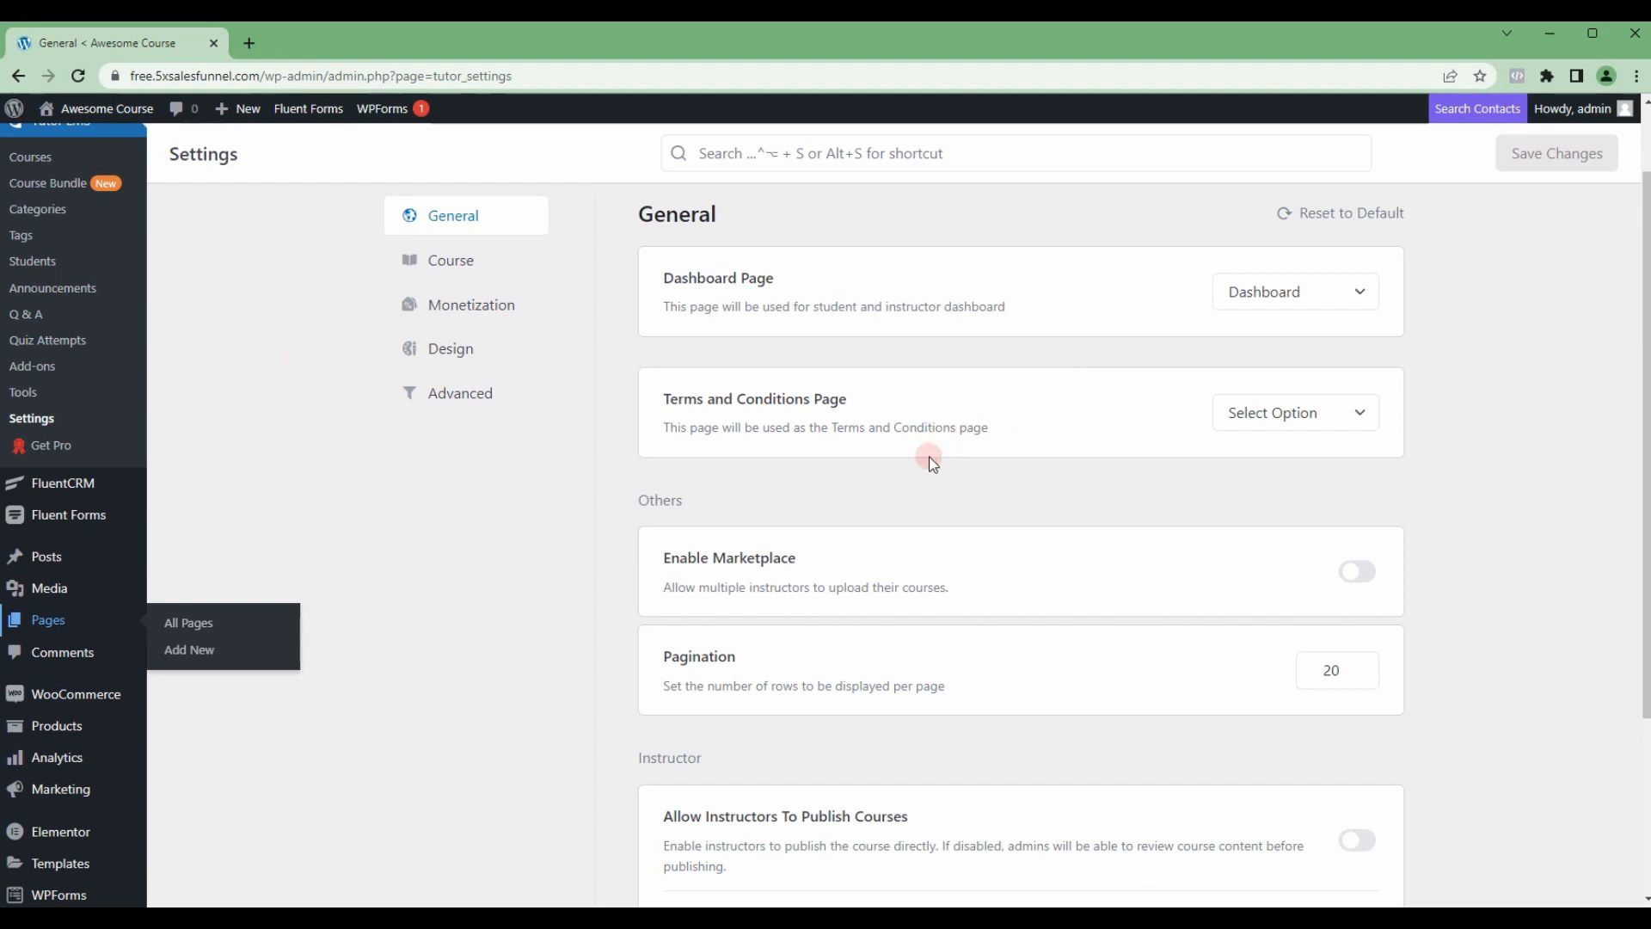
scroll(933, 467, down, 1)
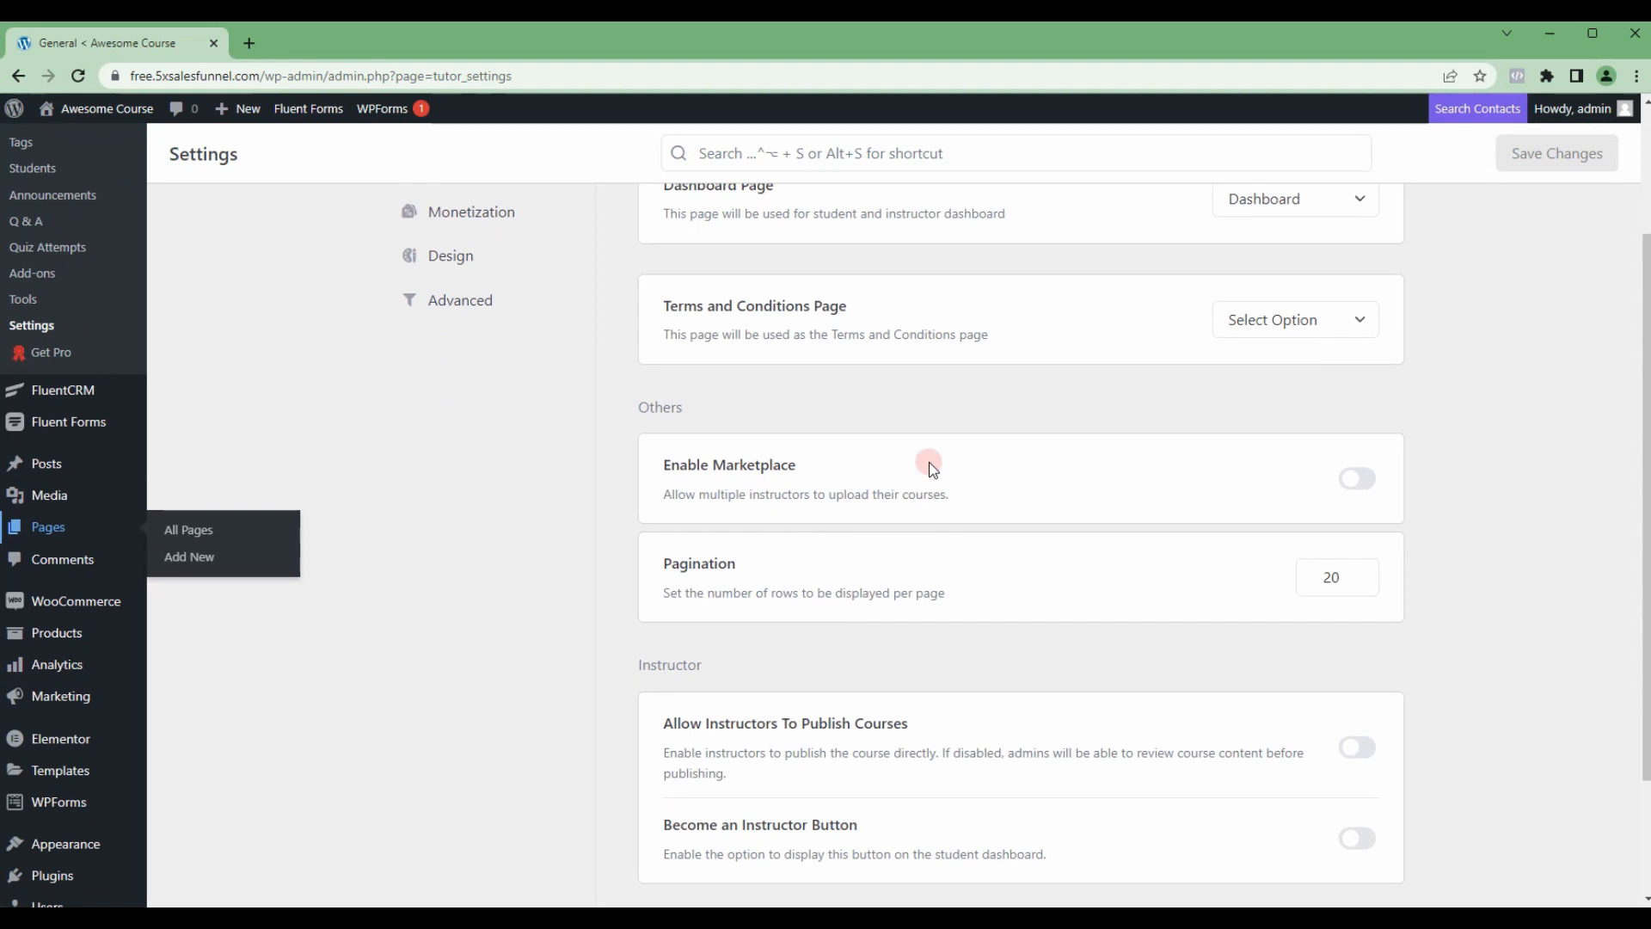
scroll(931, 464, up, 2)
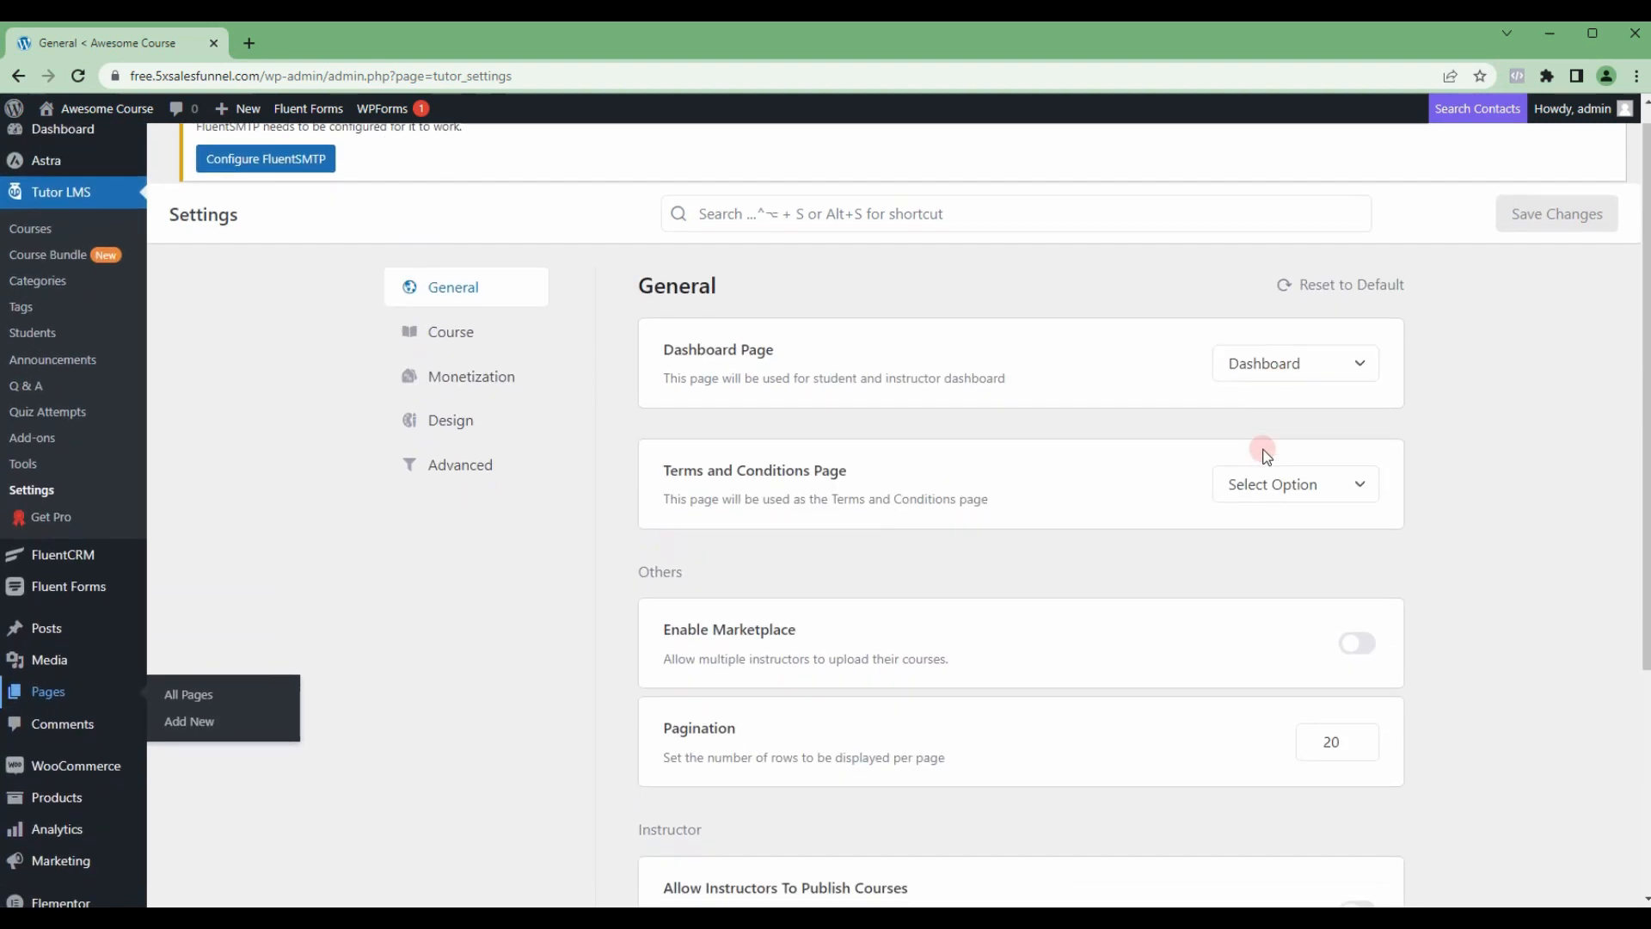
scroll(1267, 455, down, 3)
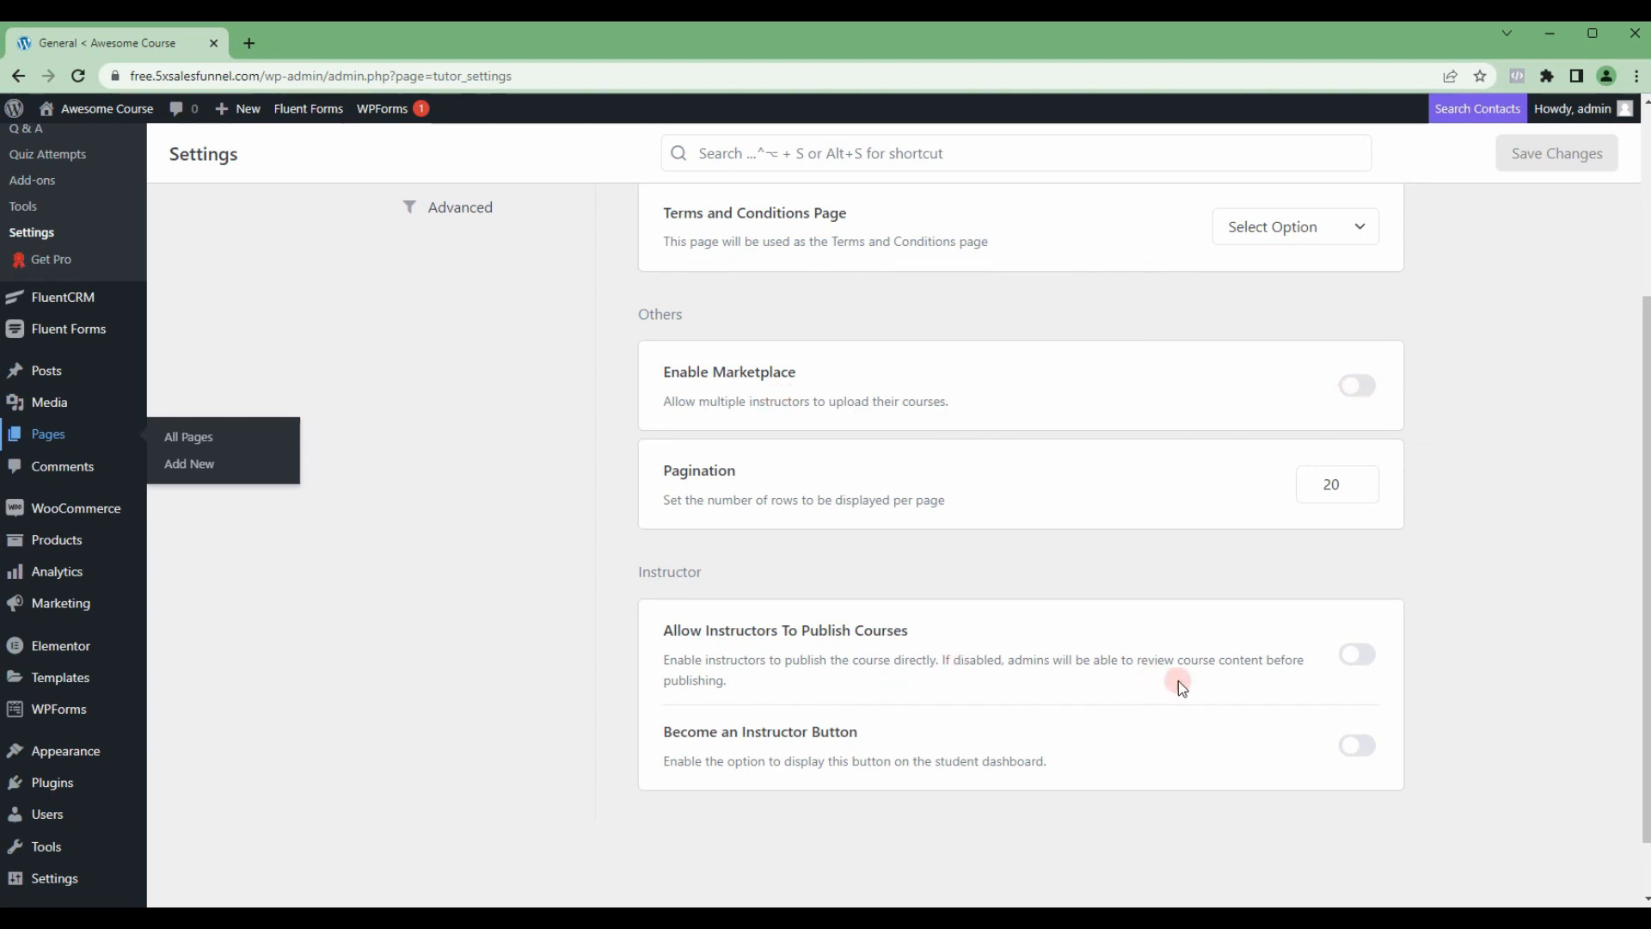
scroll(878, 621, up, 3)
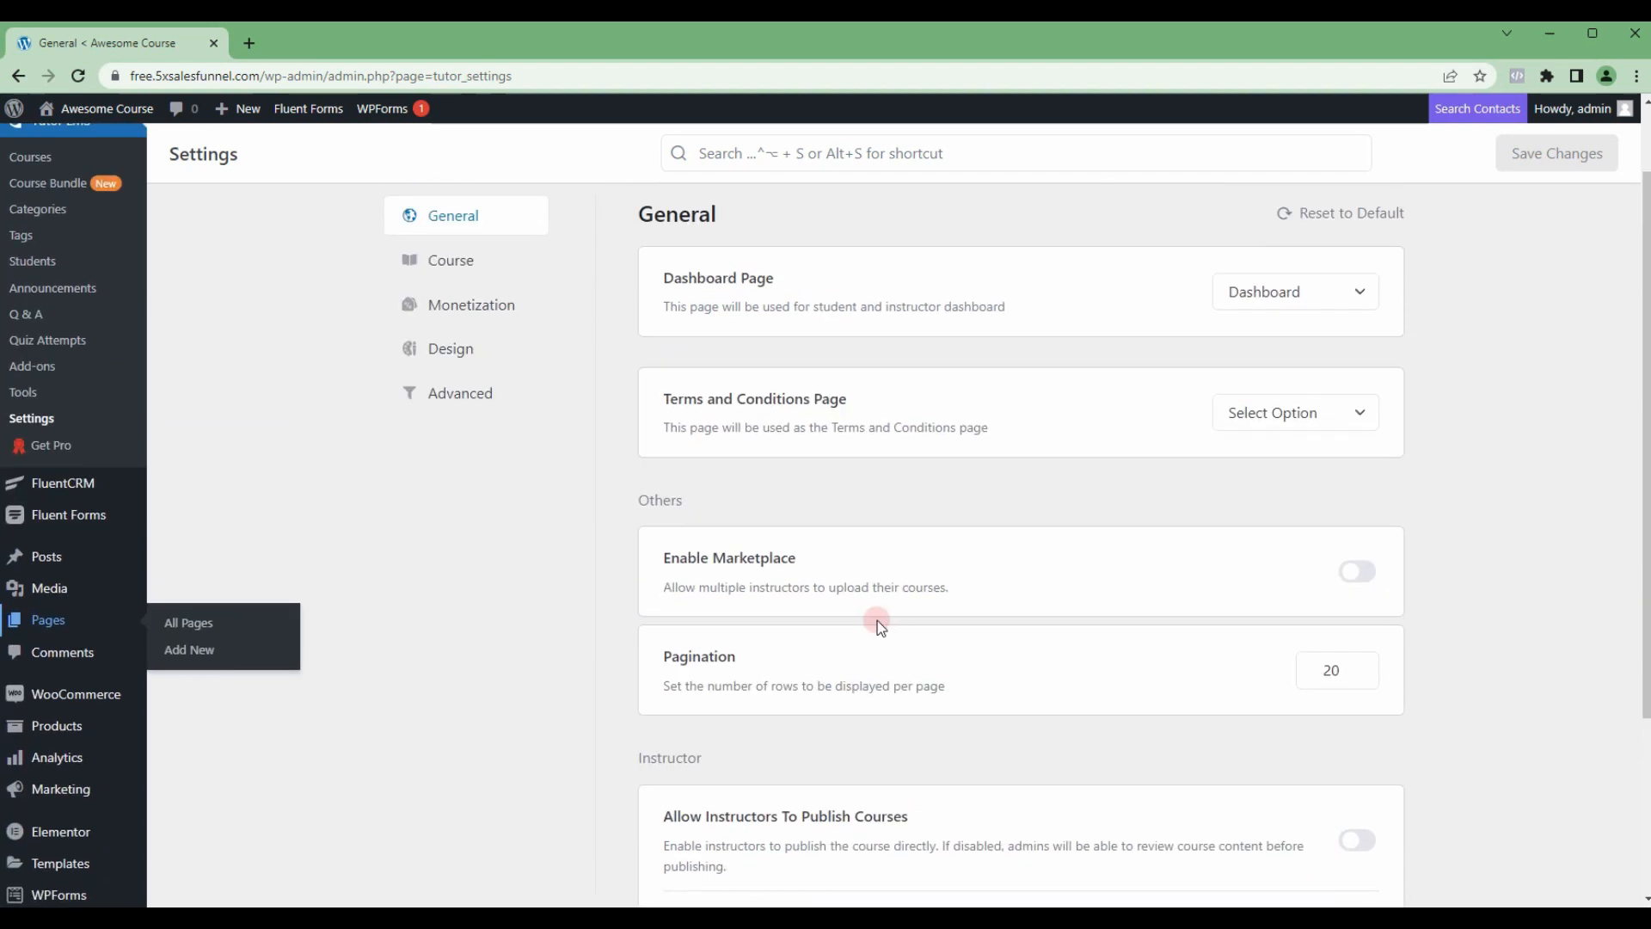
scroll(946, 800, down, 4)
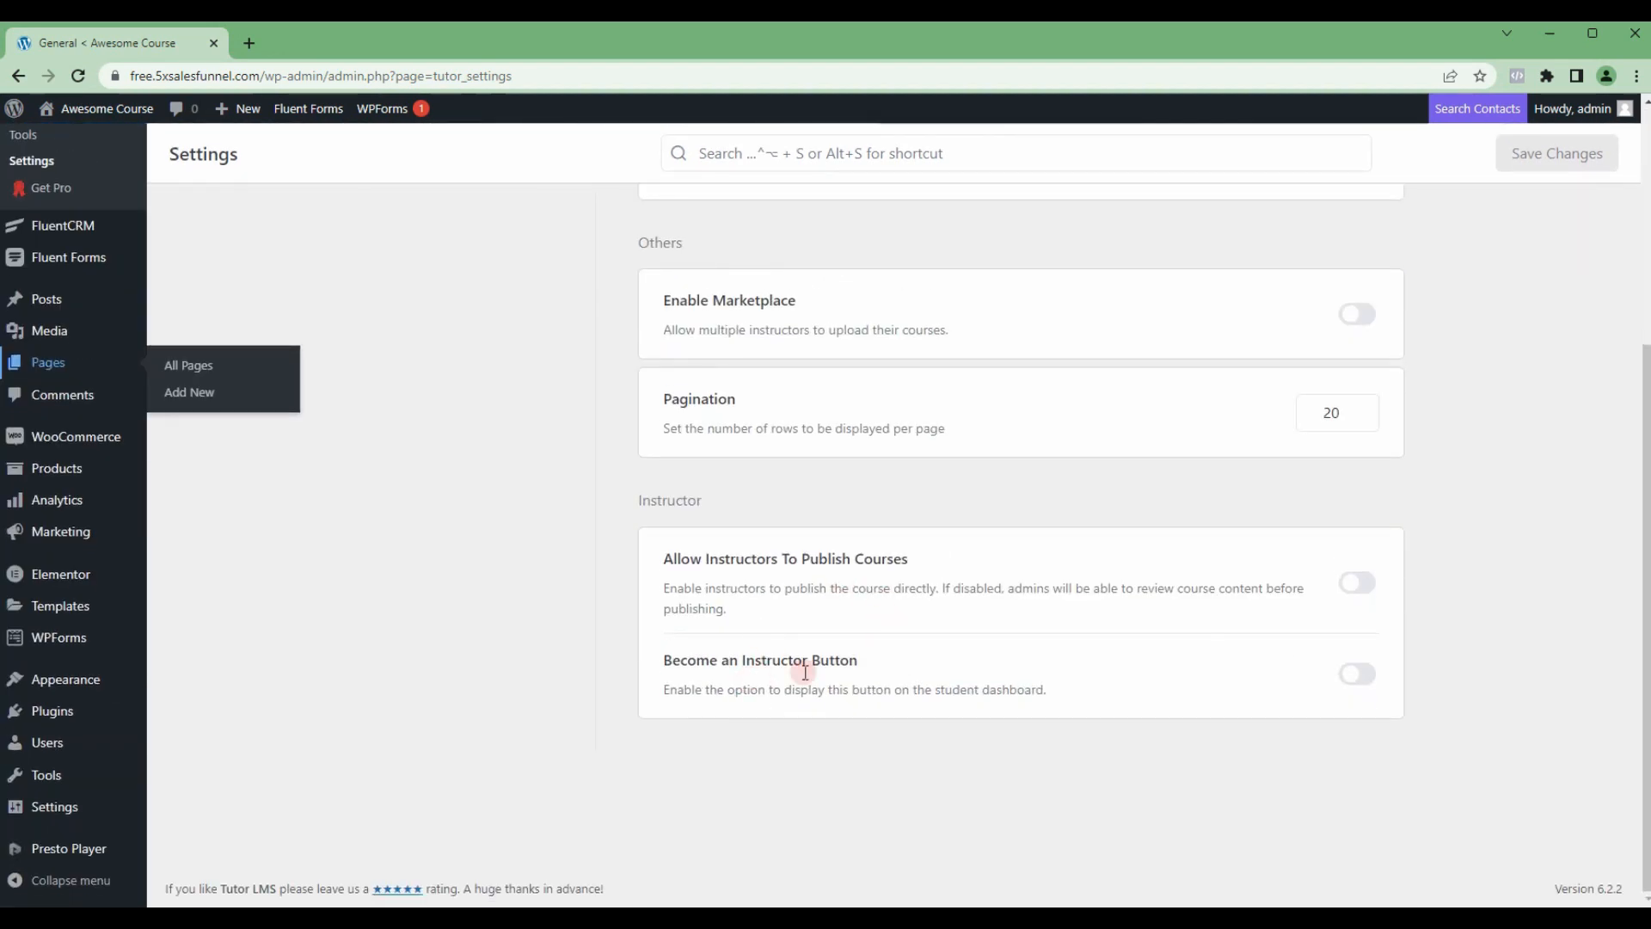
scroll(800, 667, up, 4)
Step: In the Tutor LMS course settings, enable Course Content Access, Spotlight mode and Auto Complete Course on all Lesson Completion
click(443, 357)
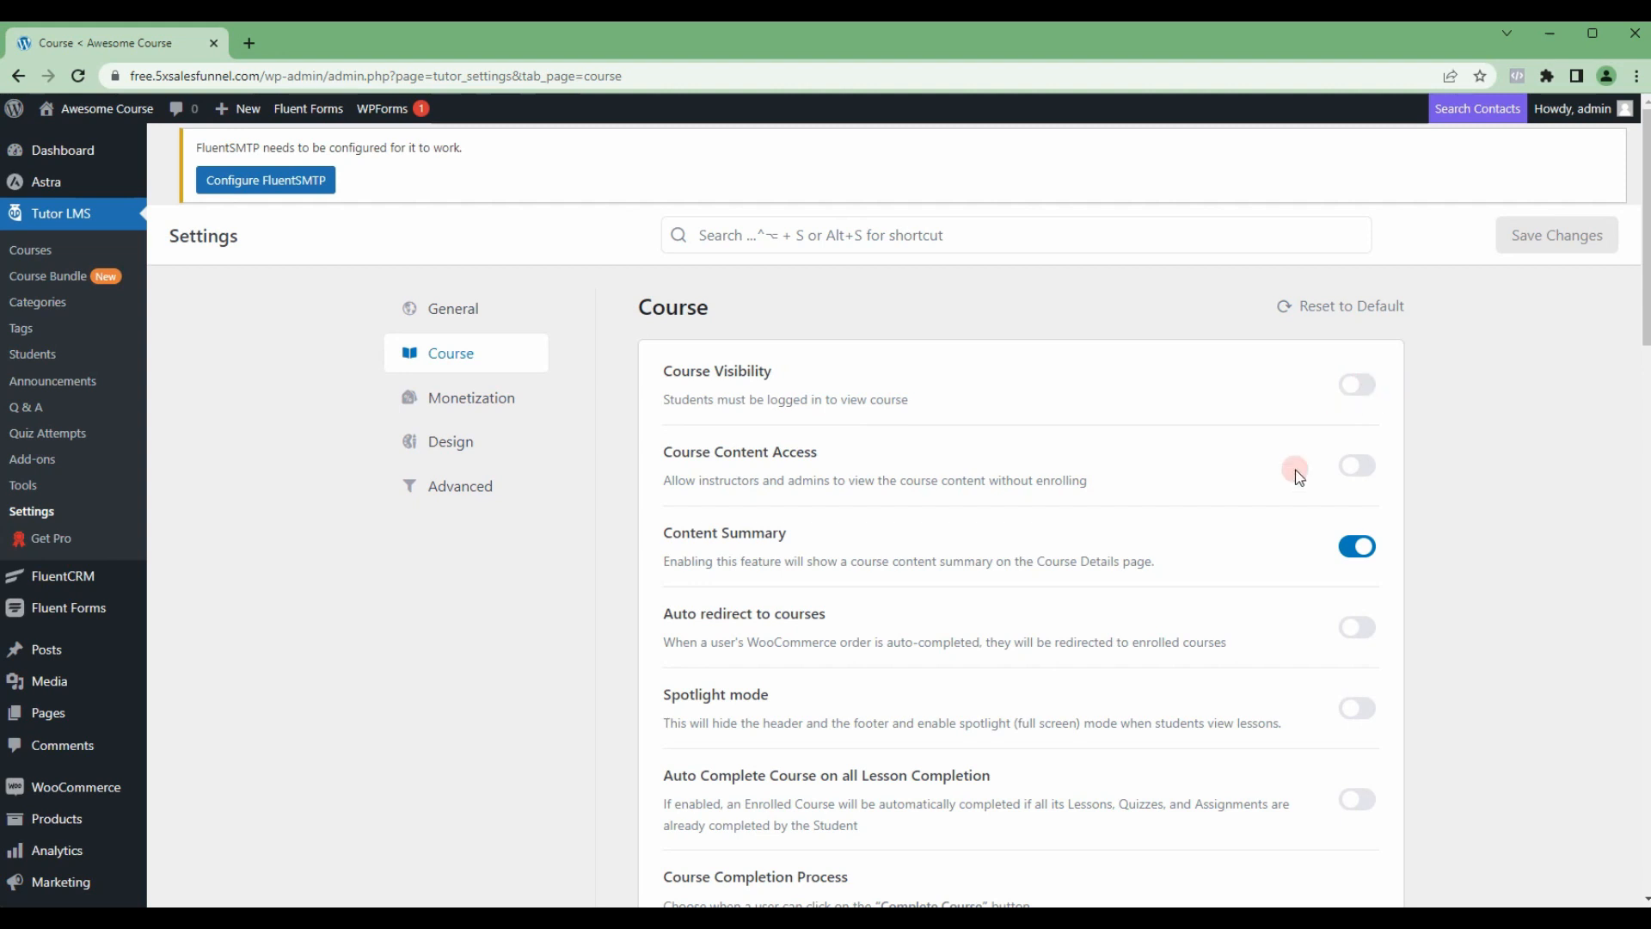
scroll(1292, 466, down, 1)
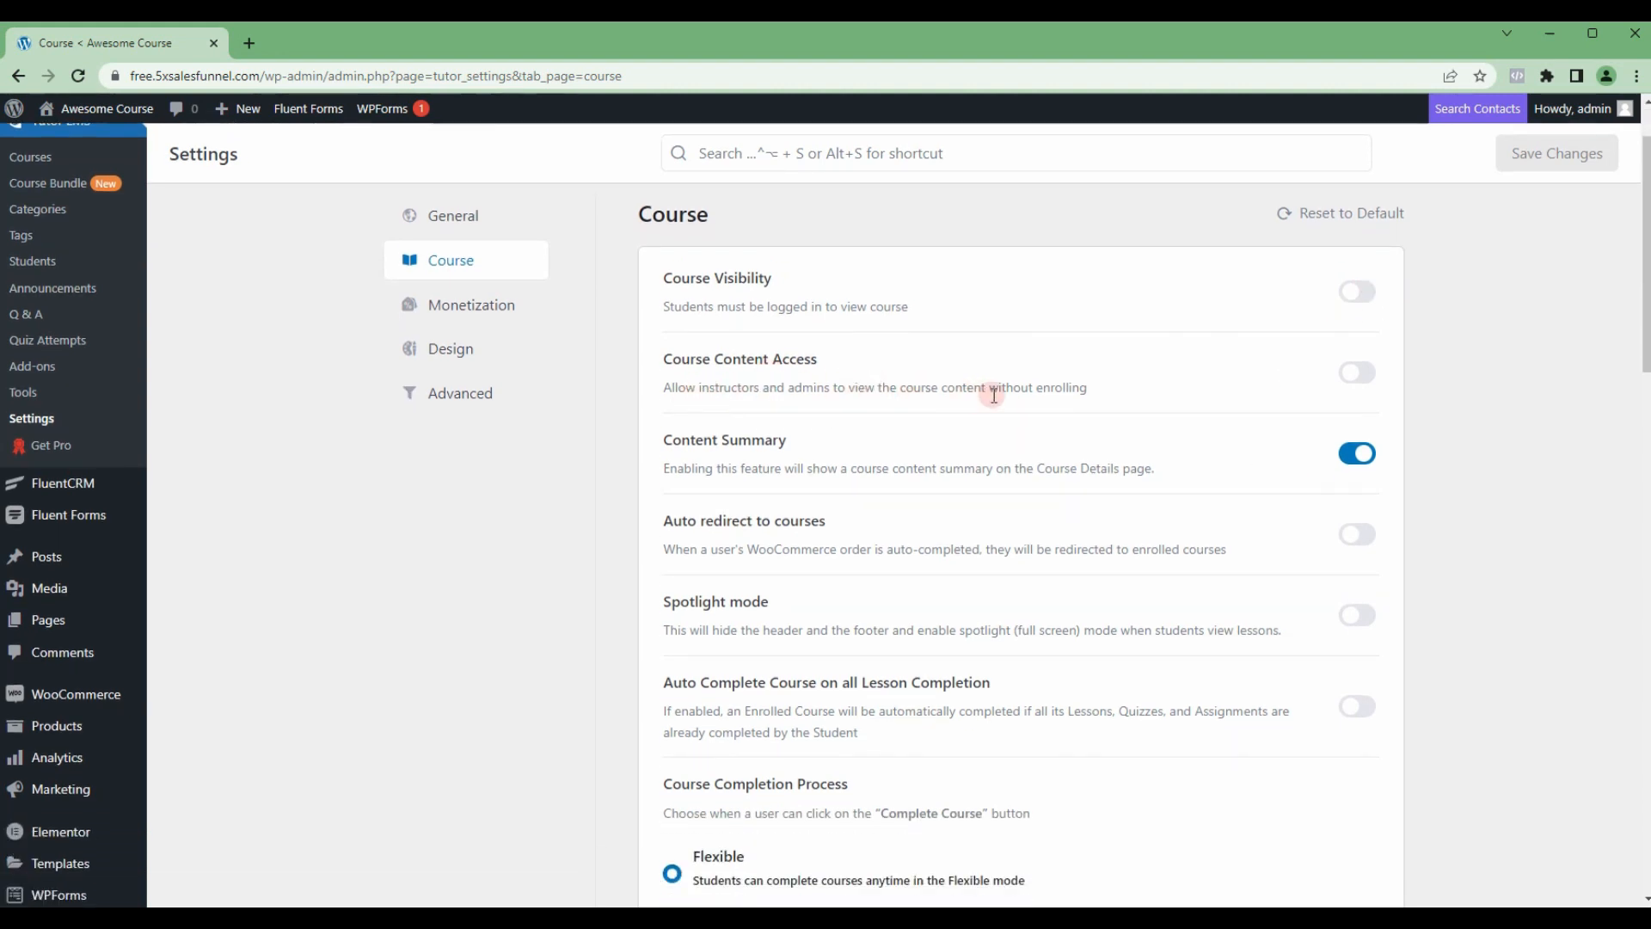
click(1360, 373)
scroll(1290, 456, down, 2)
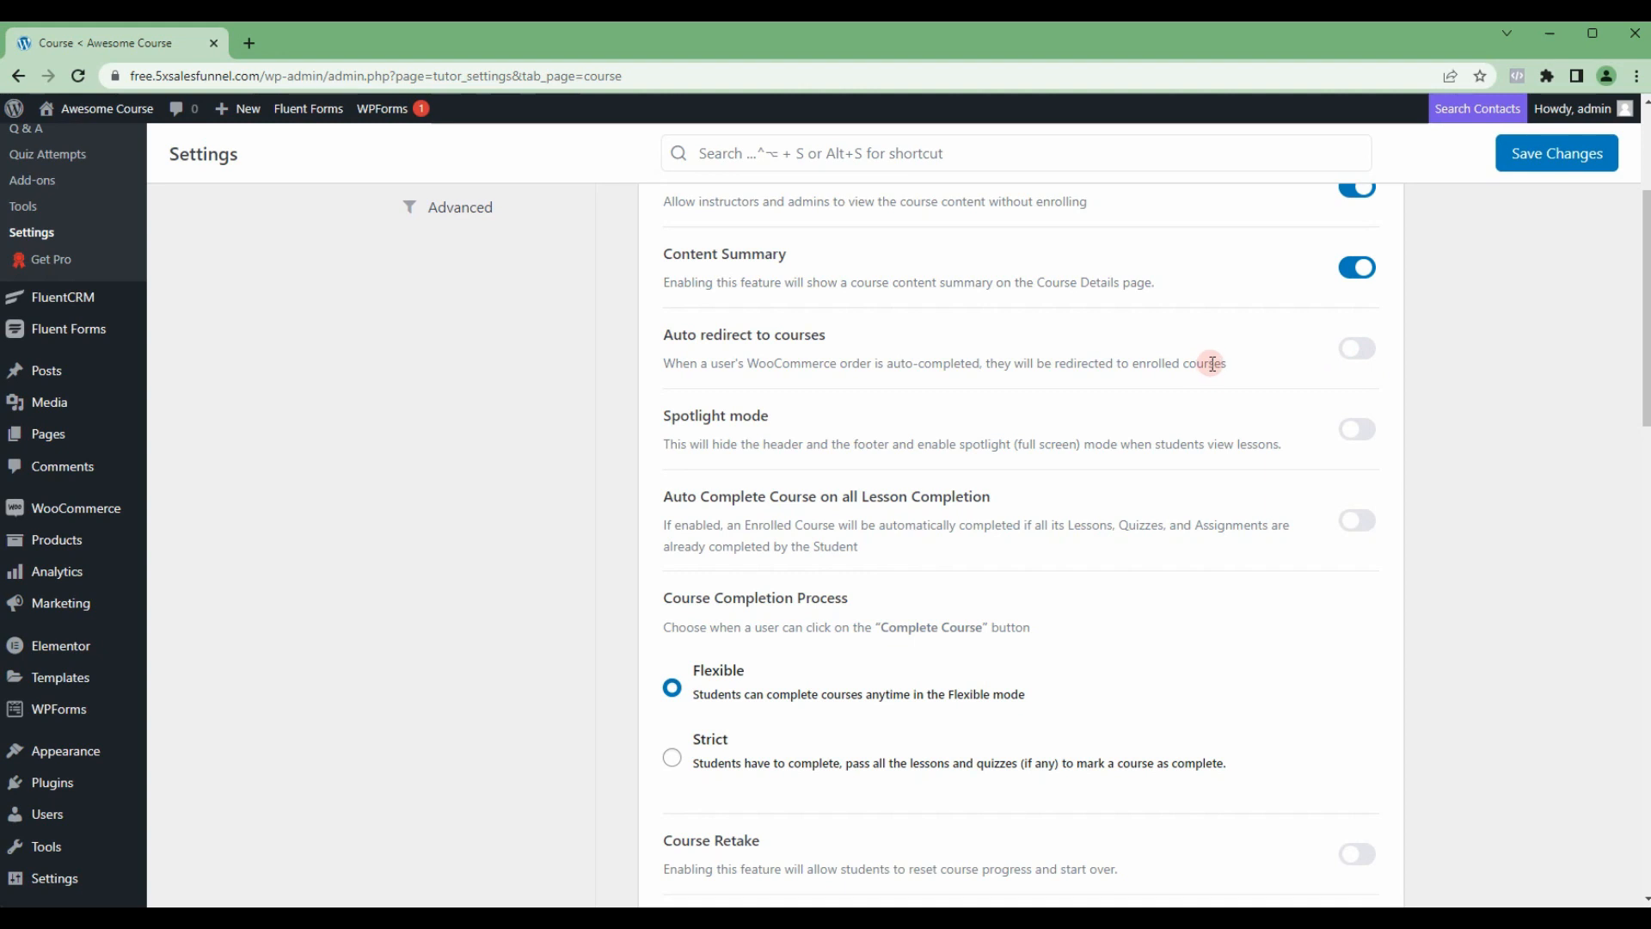
click(1359, 430)
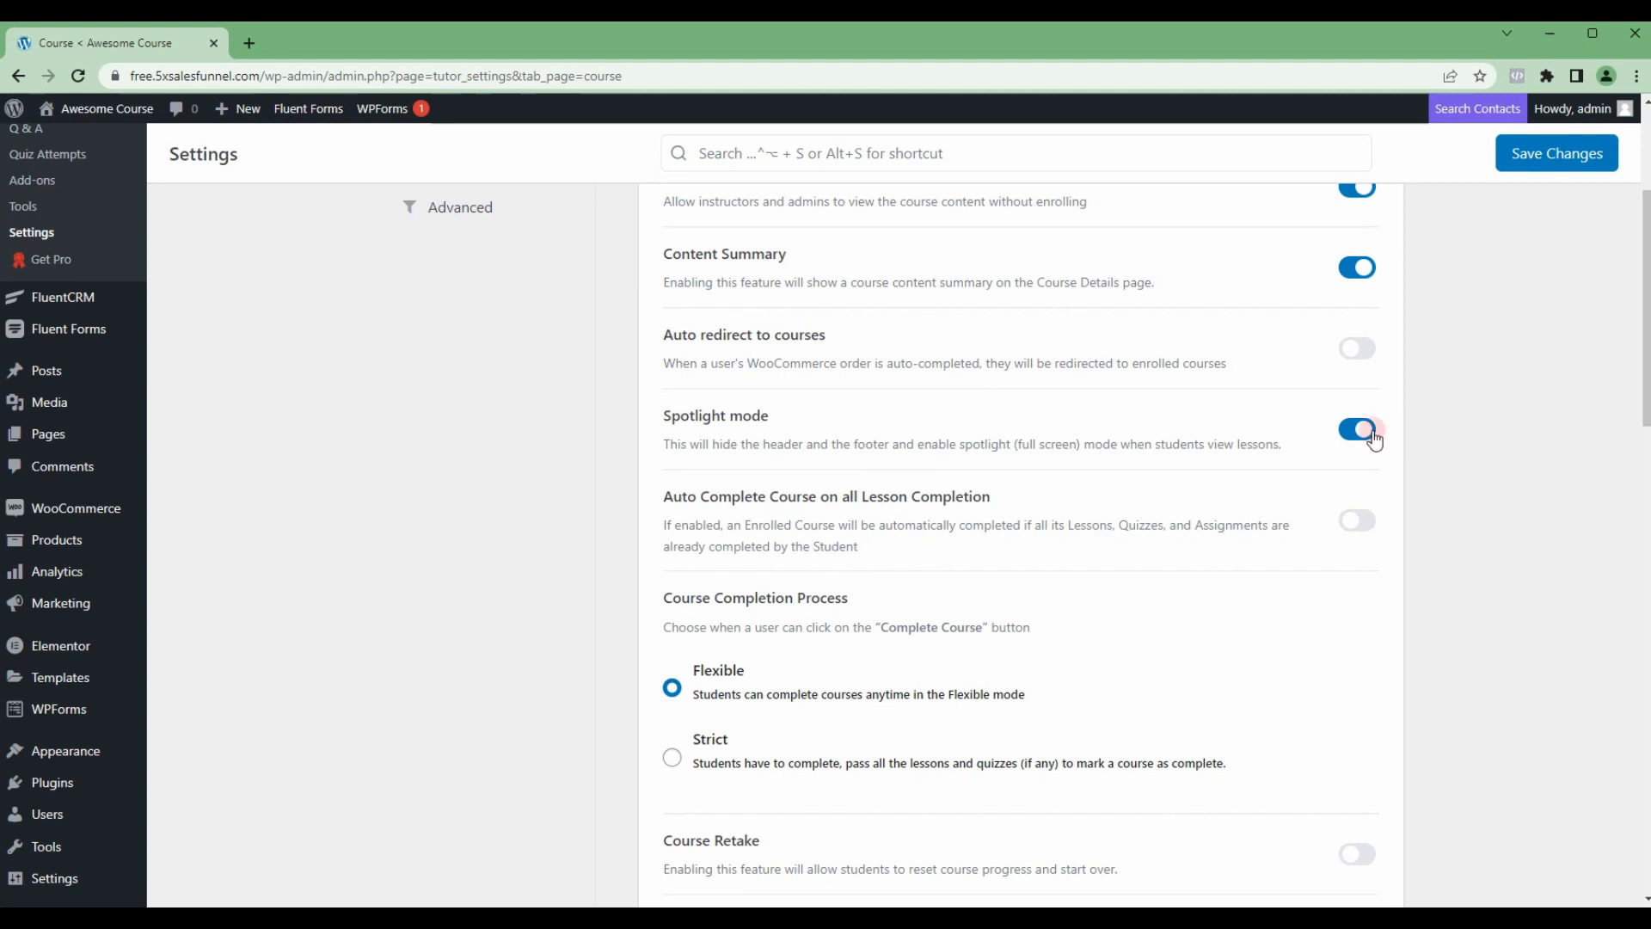
click(1368, 522)
Step: Enable Course Retake and Publish Course Review on Admin's Approval in the course settings
scroll(1318, 552, down, 3)
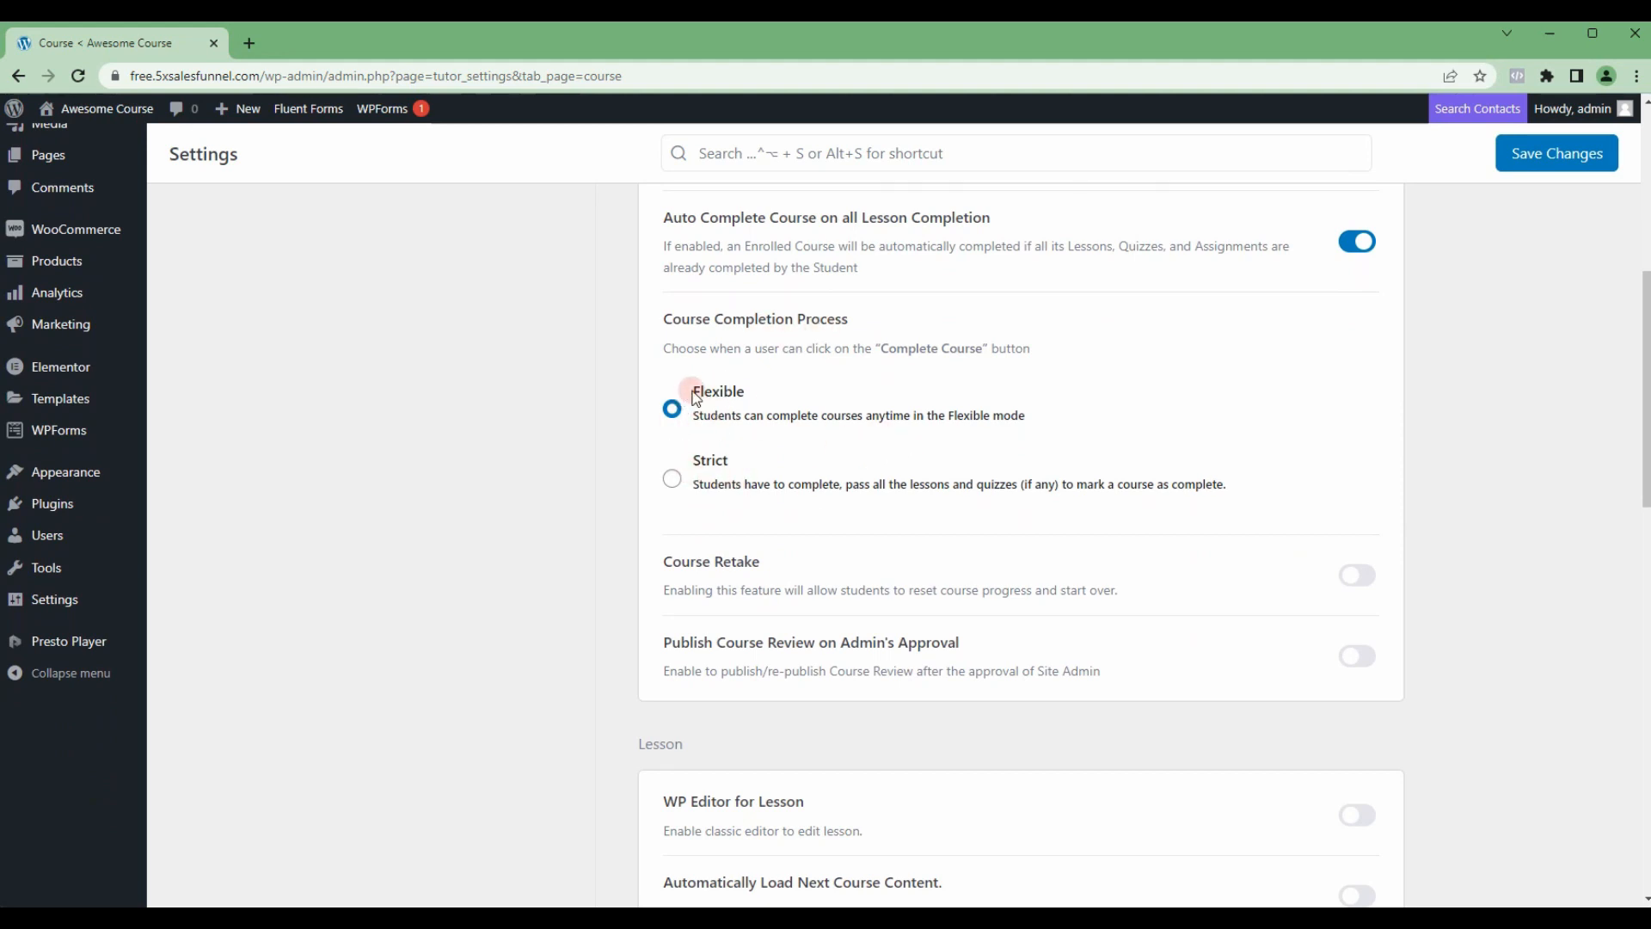
click(1366, 575)
scroll(1453, 596, down, 1)
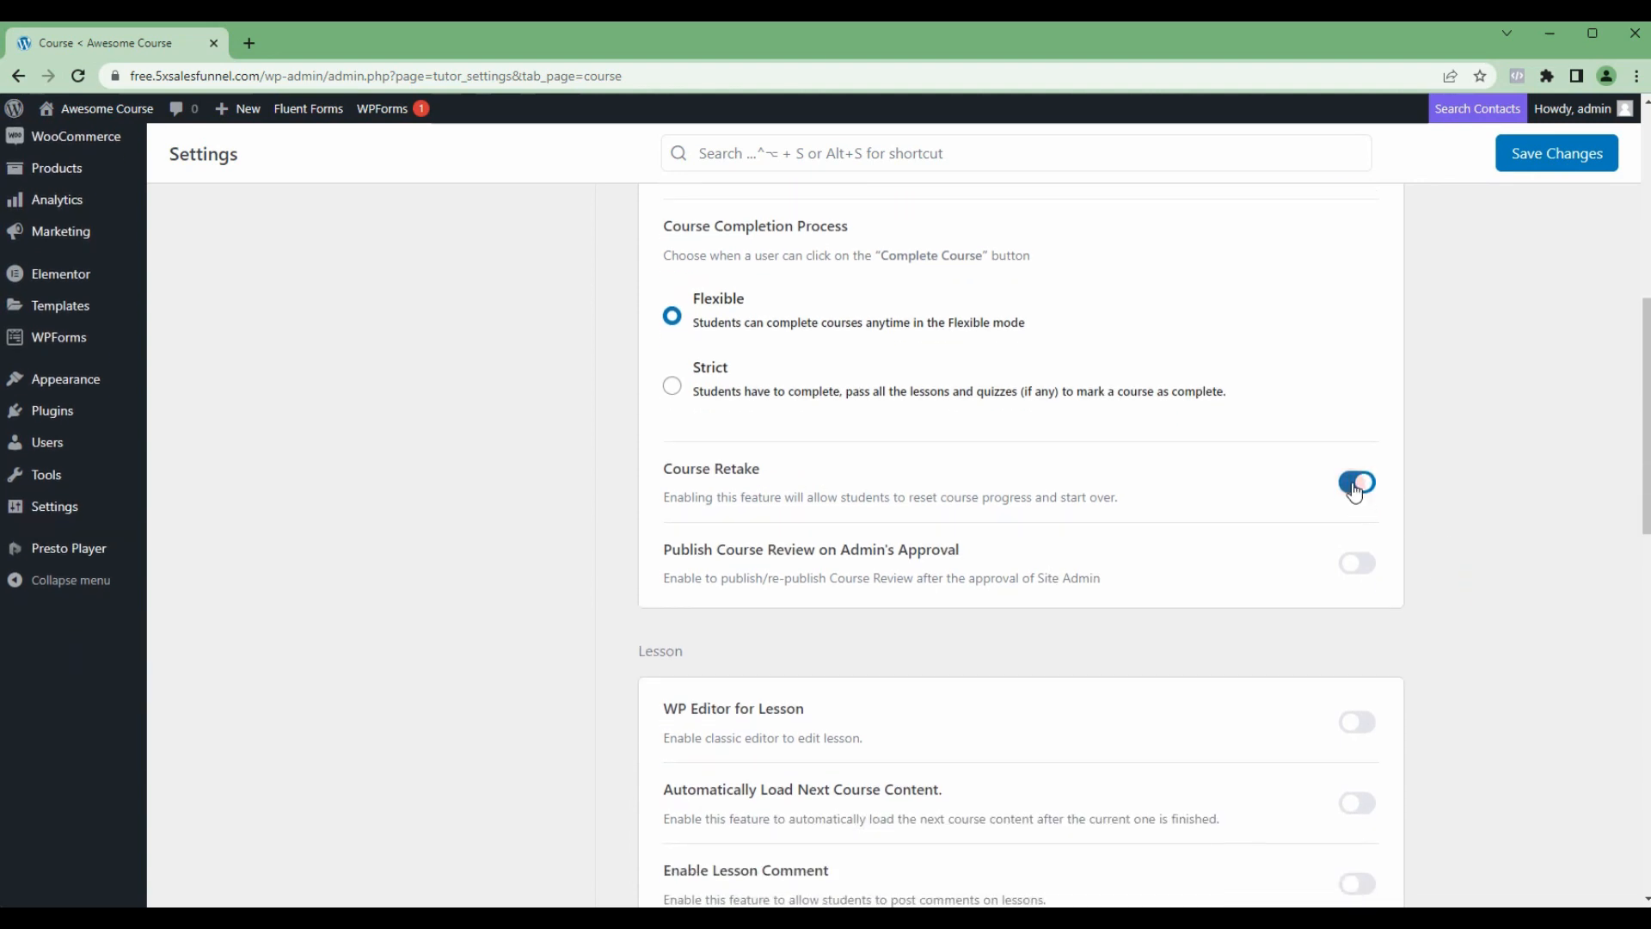
scroll(1400, 605, down, 2)
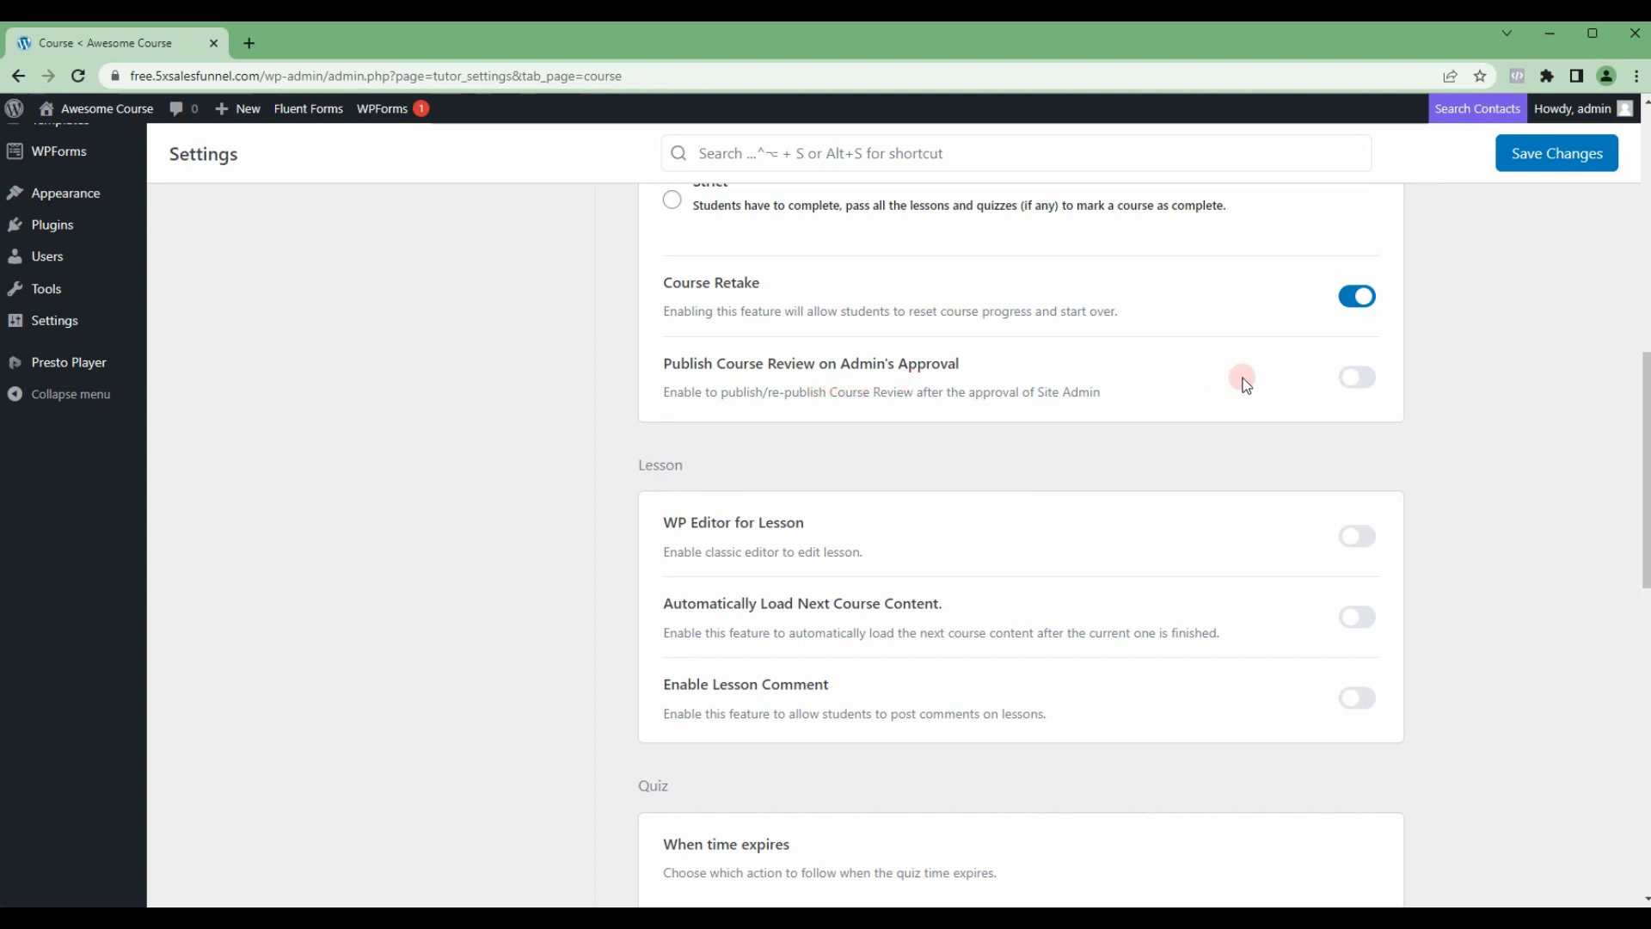
click(1354, 377)
Step: In the Lesson settings, enable WP Editor for Lesson and Automatically Load Next Course Content, leaving lesson comments off
scroll(1390, 520, down, 1)
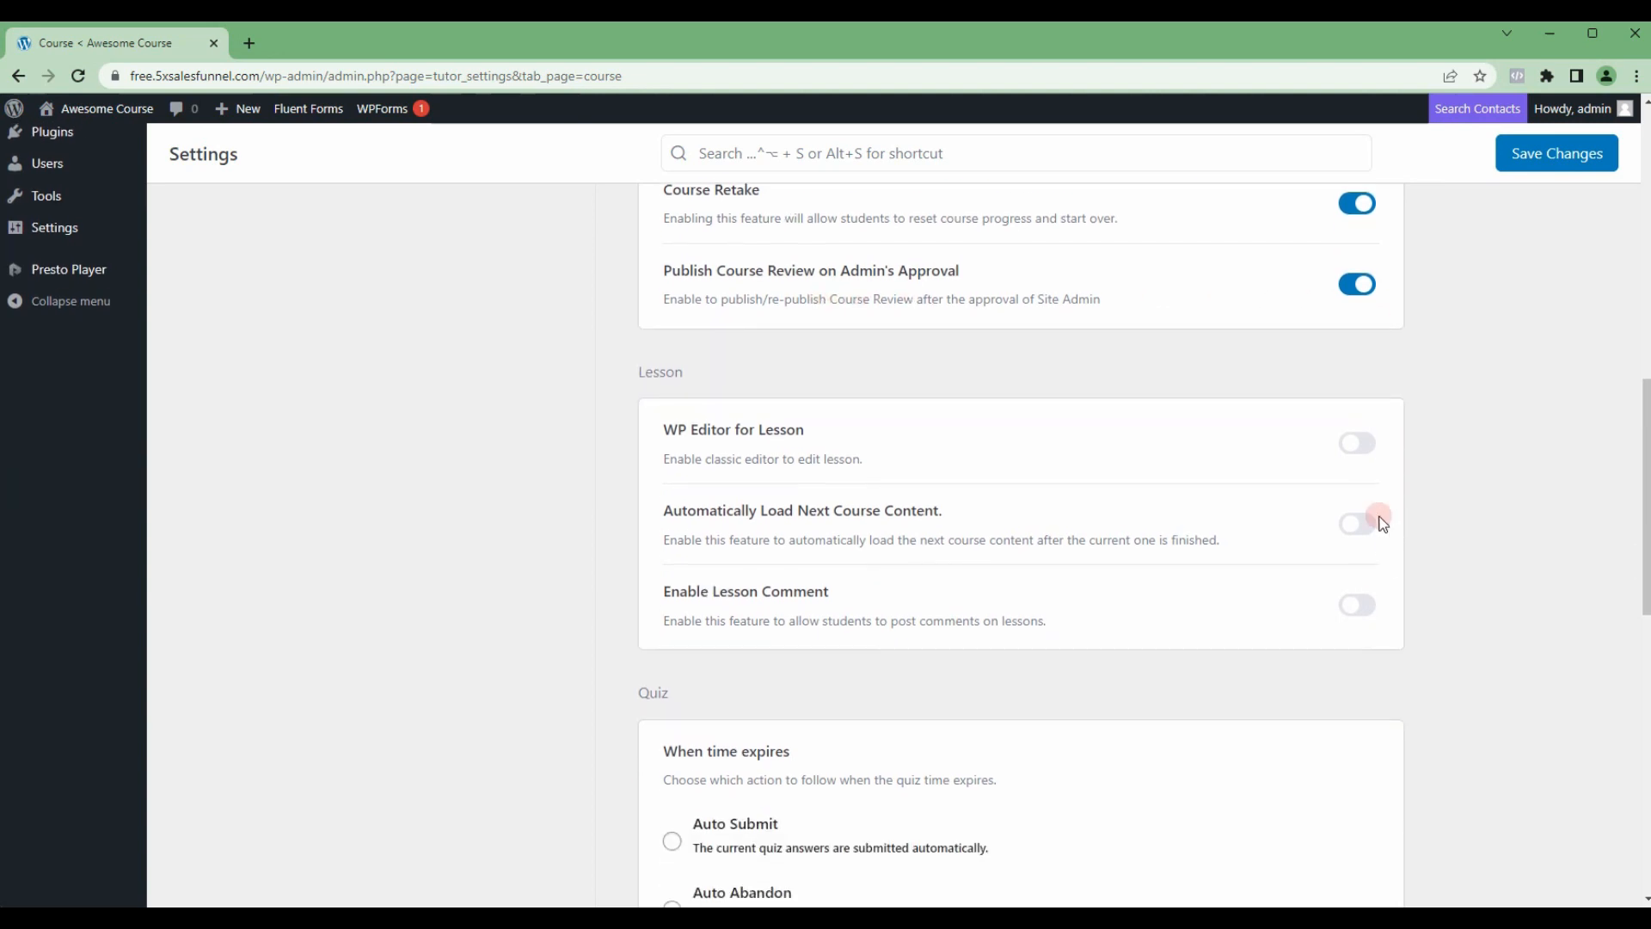
click(1358, 445)
scroll(1325, 491, up, 1)
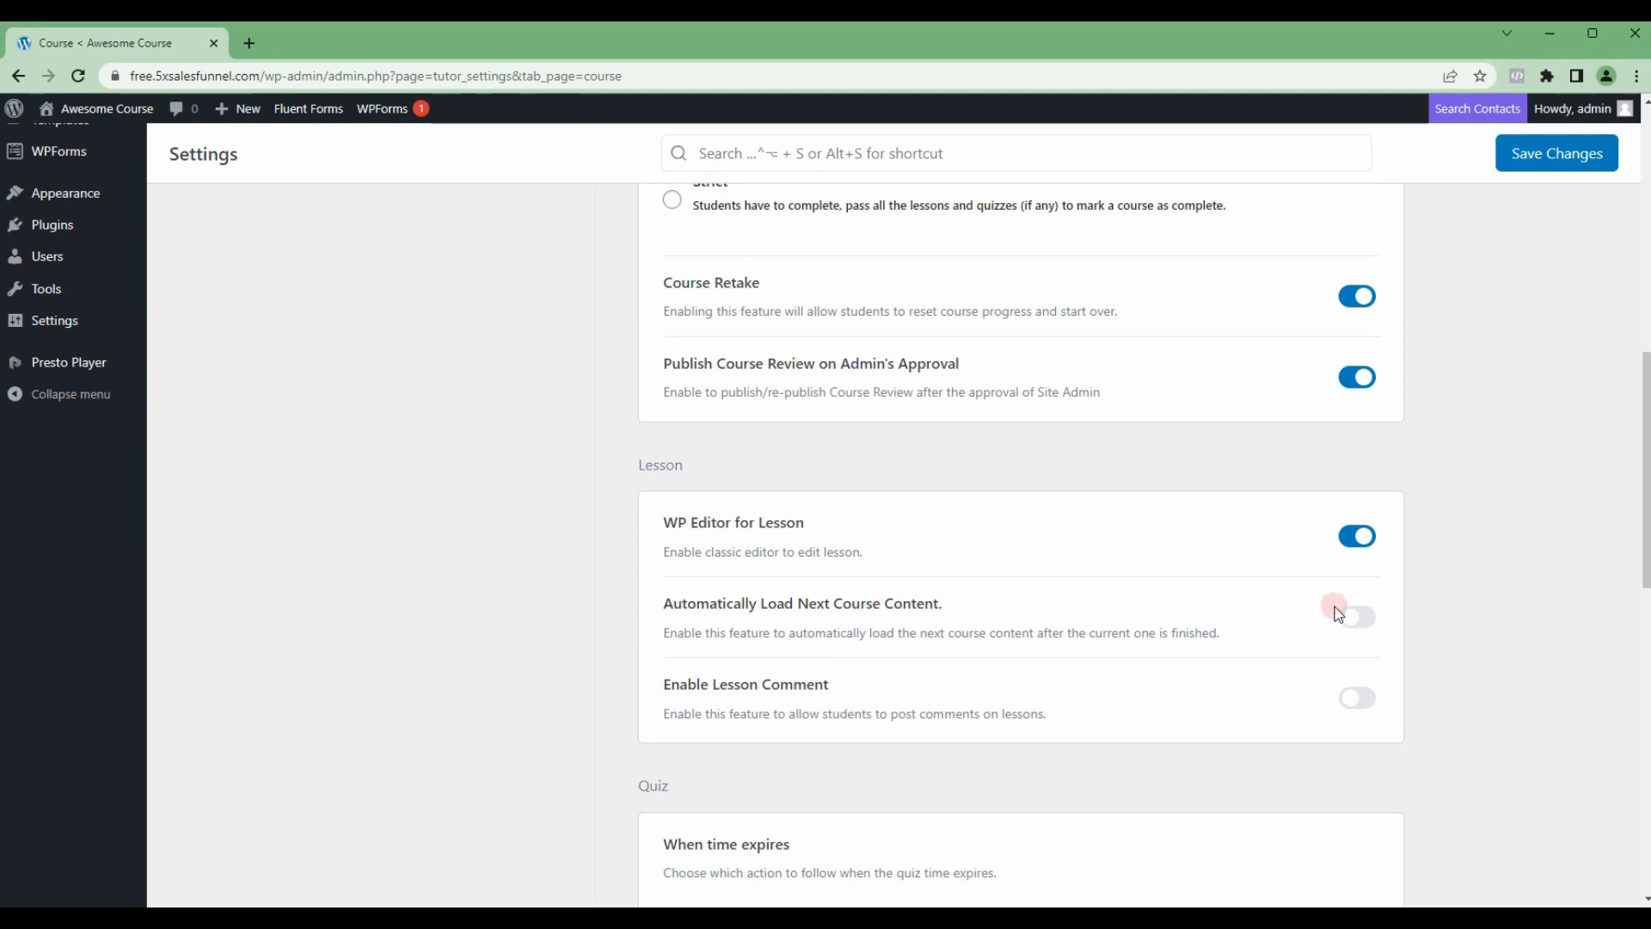
click(1367, 619)
scroll(1445, 619, down, 1)
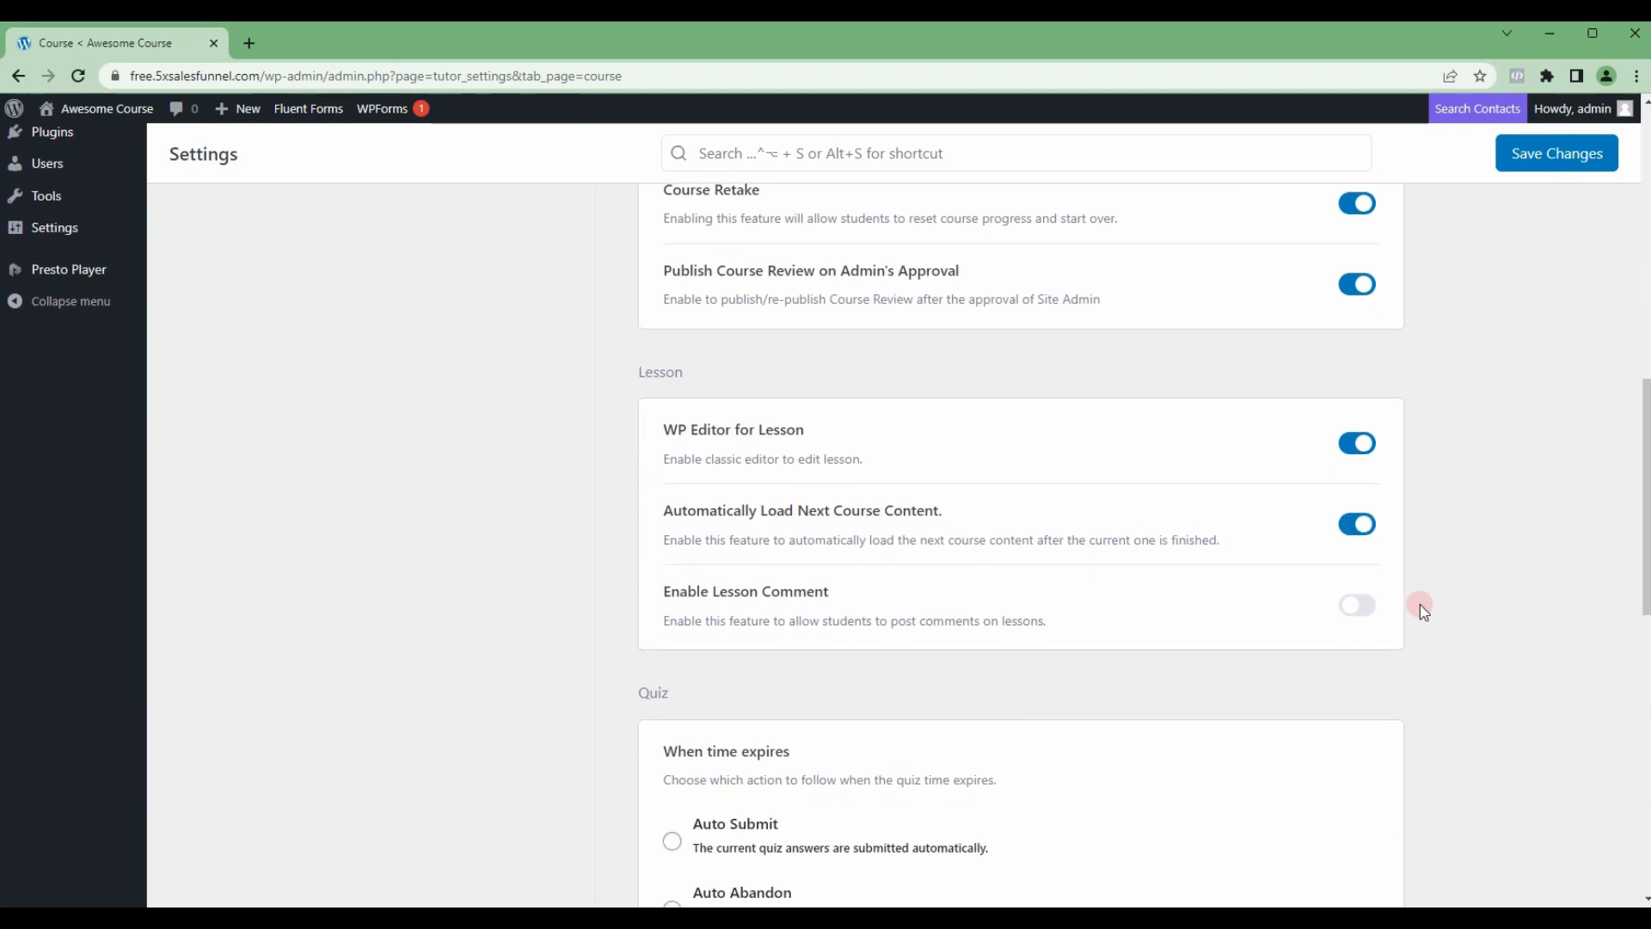
click(1362, 607)
click(1362, 615)
Step: Select Youtube, Embedded and Shortcode as the preferred video sources and save the course settings
scroll(1402, 599, down, 4)
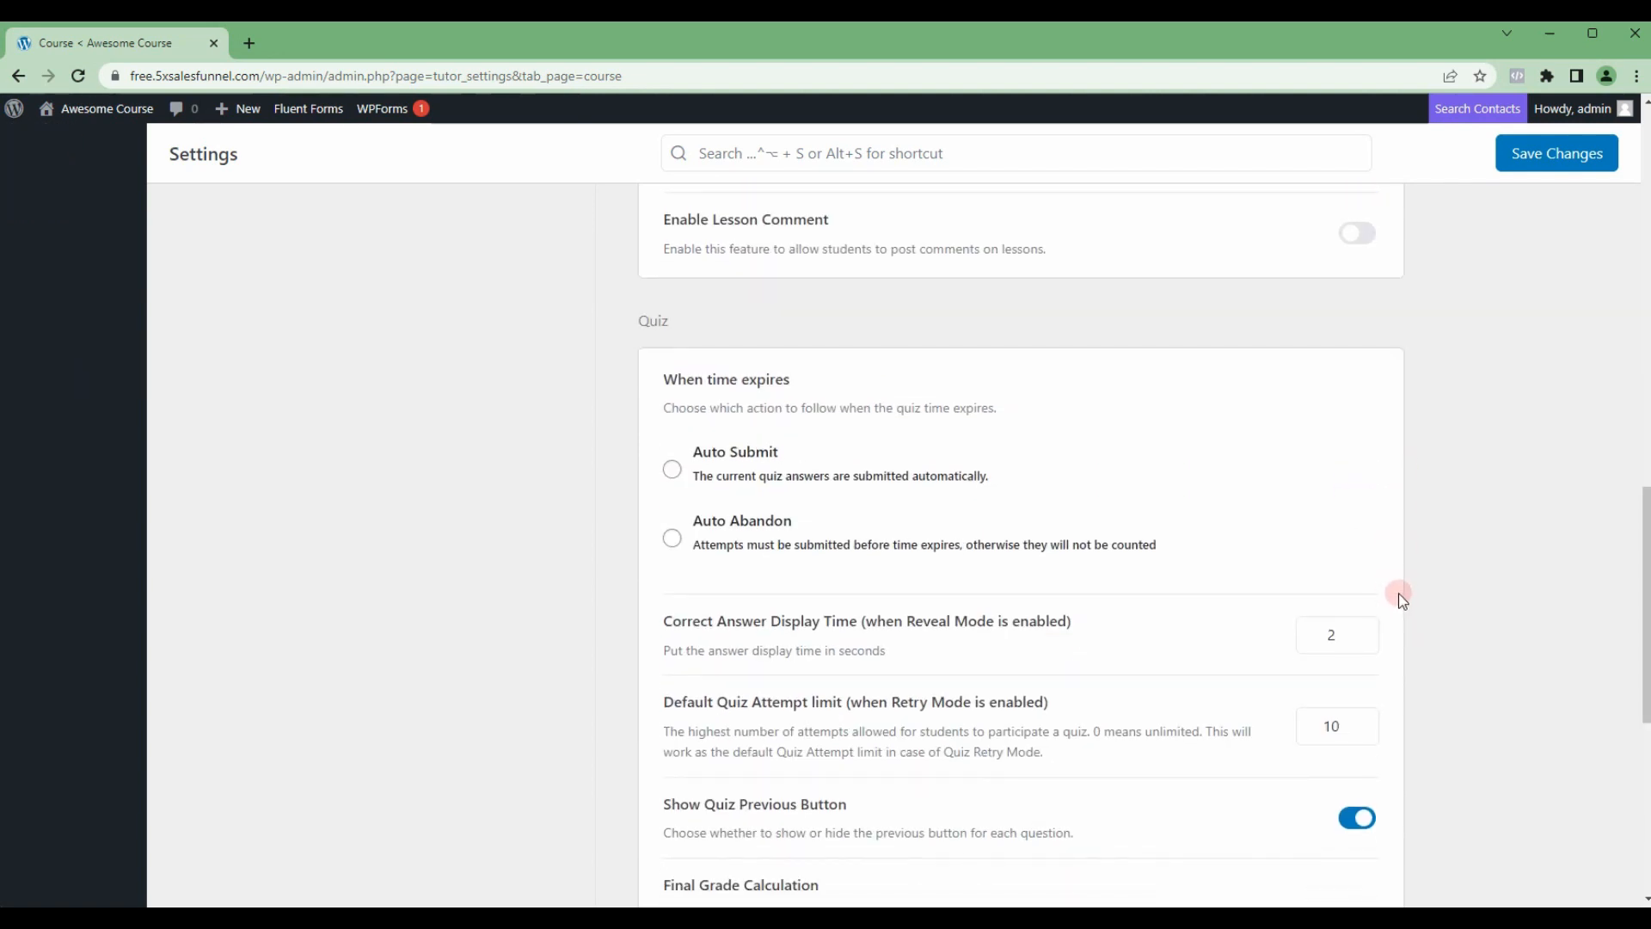
scroll(822, 498, up, 1)
scroll(849, 579, down, 5)
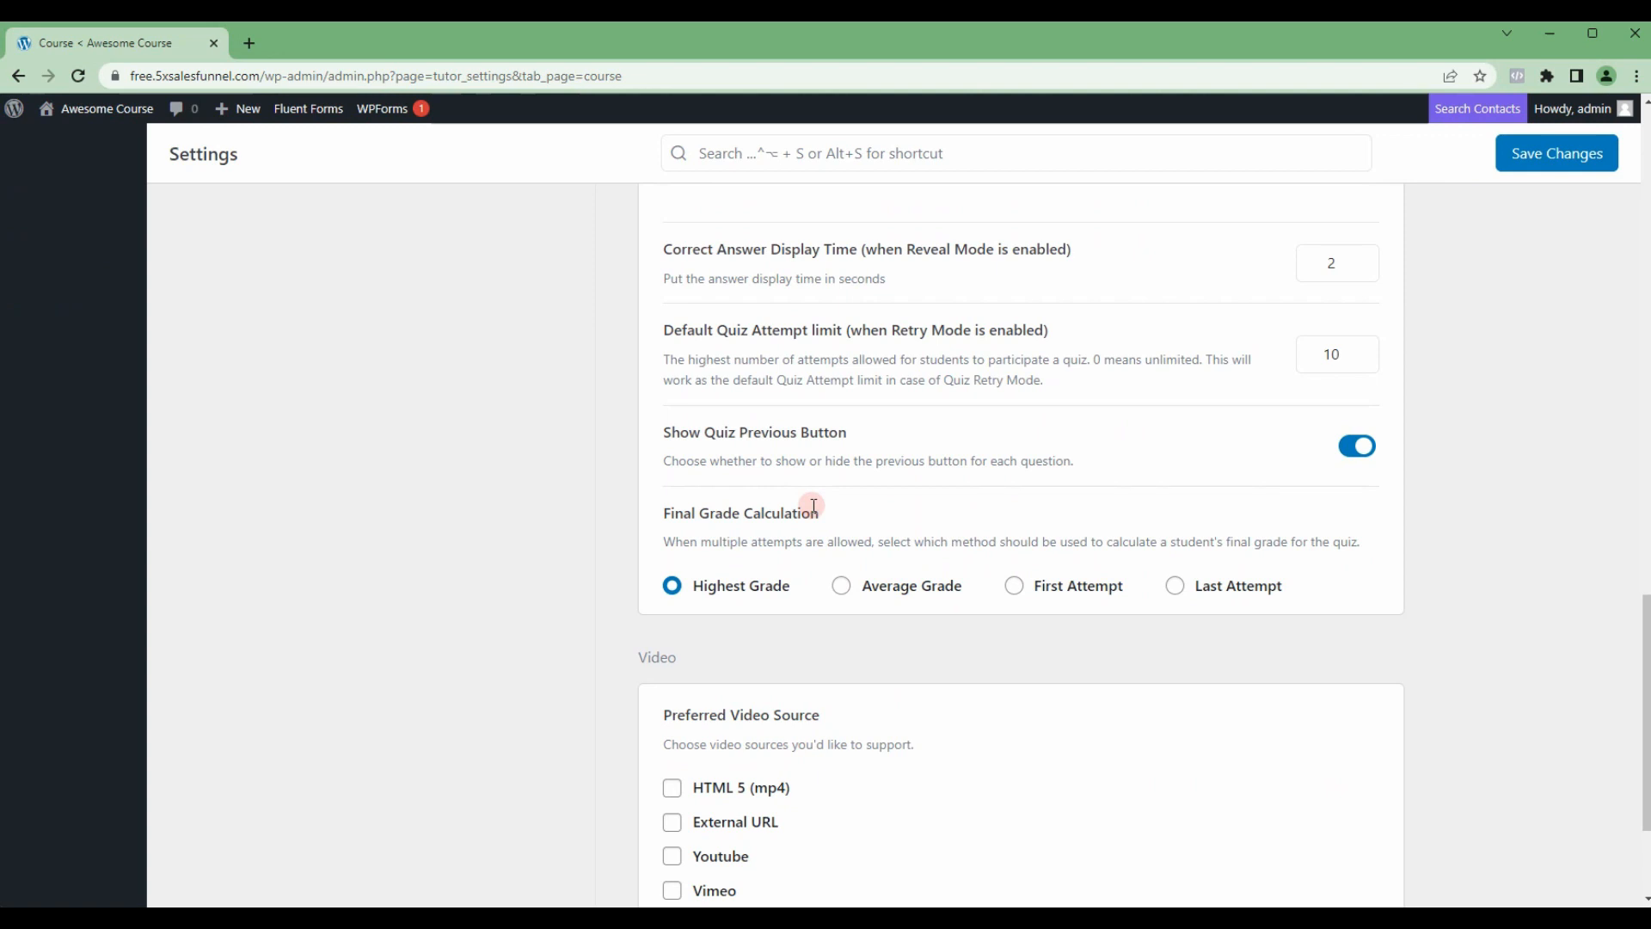
scroll(1227, 534, down, 2)
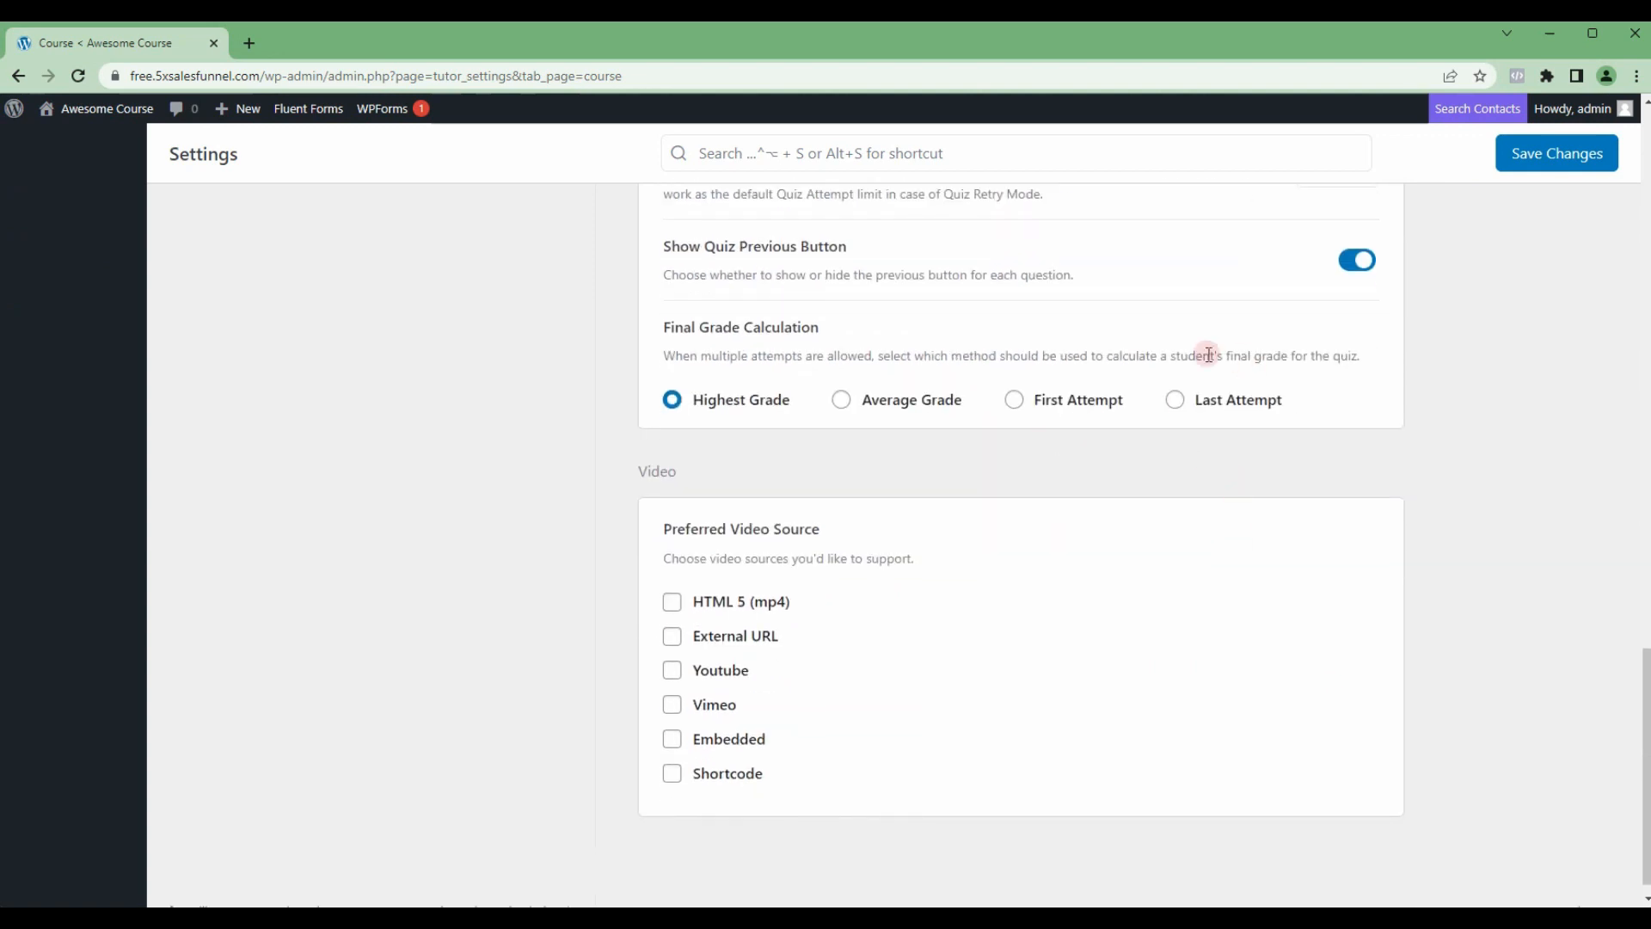
scroll(963, 525, down, 1)
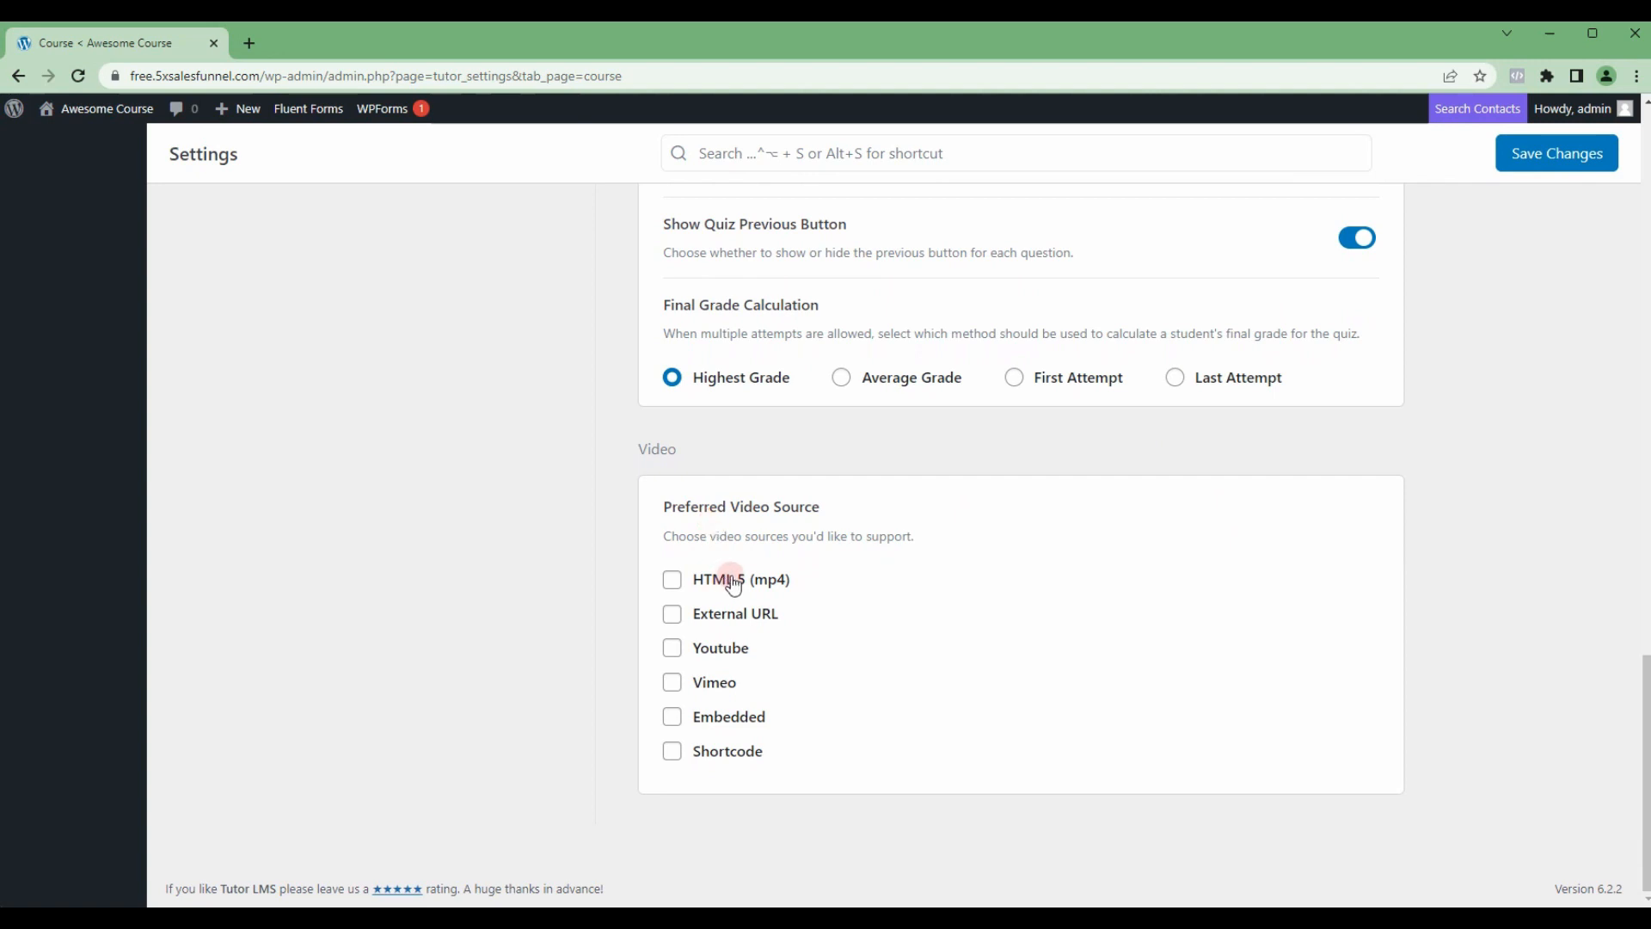
click(673, 654)
click(673, 721)
click(673, 751)
scroll(1039, 683, up, 4)
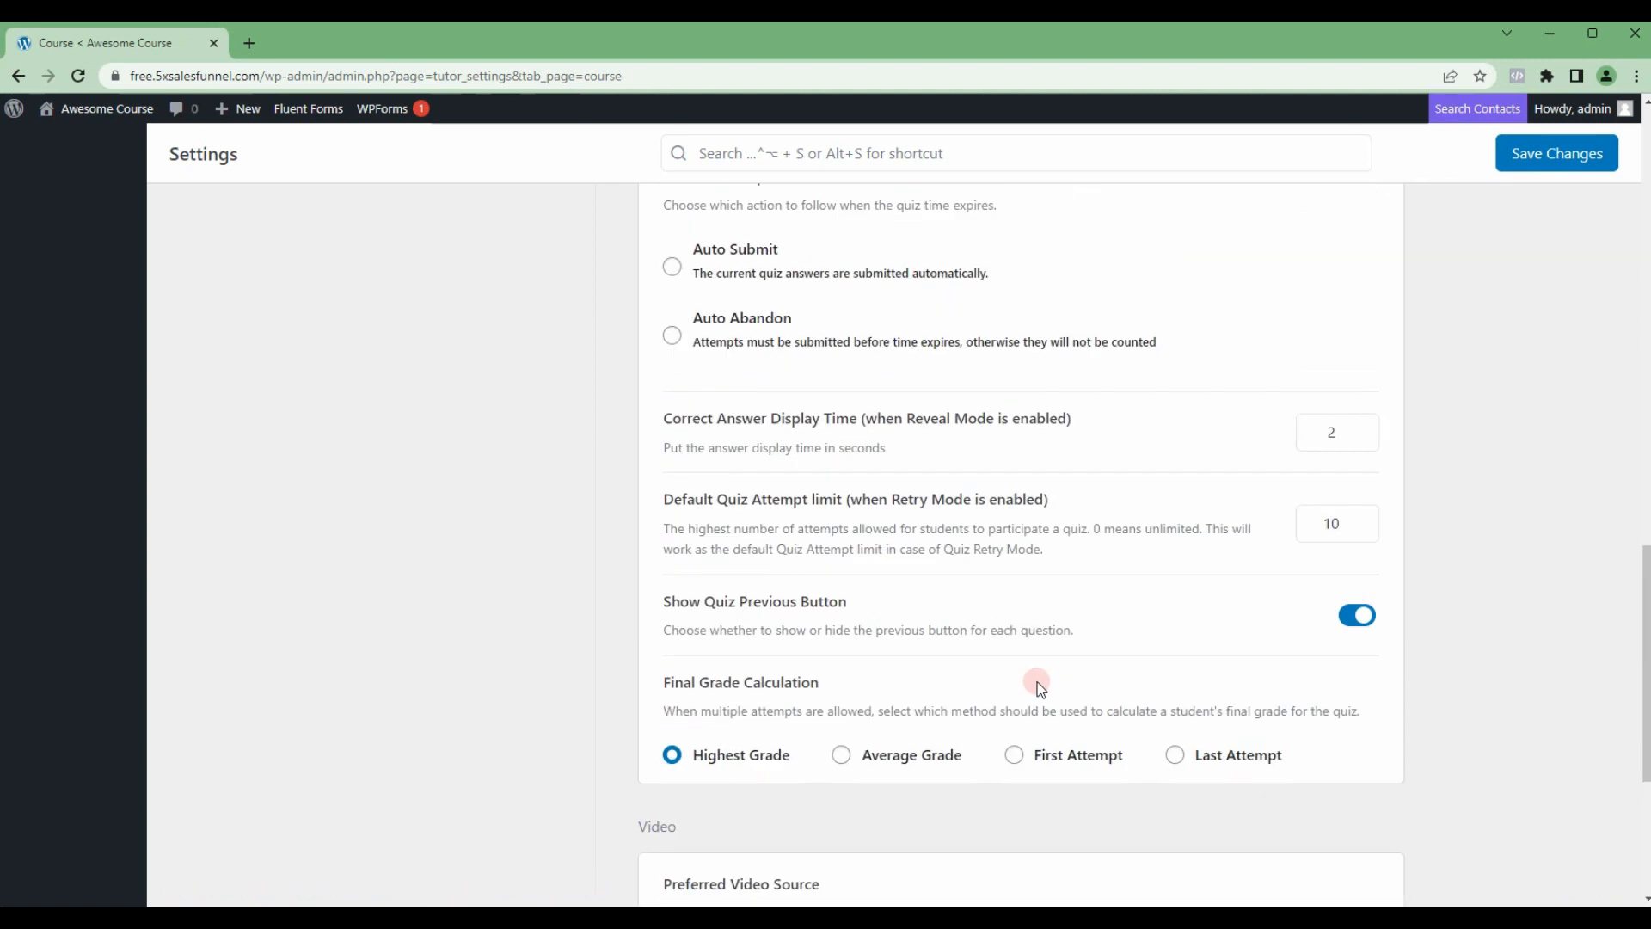
scroll(1037, 682, up, 15)
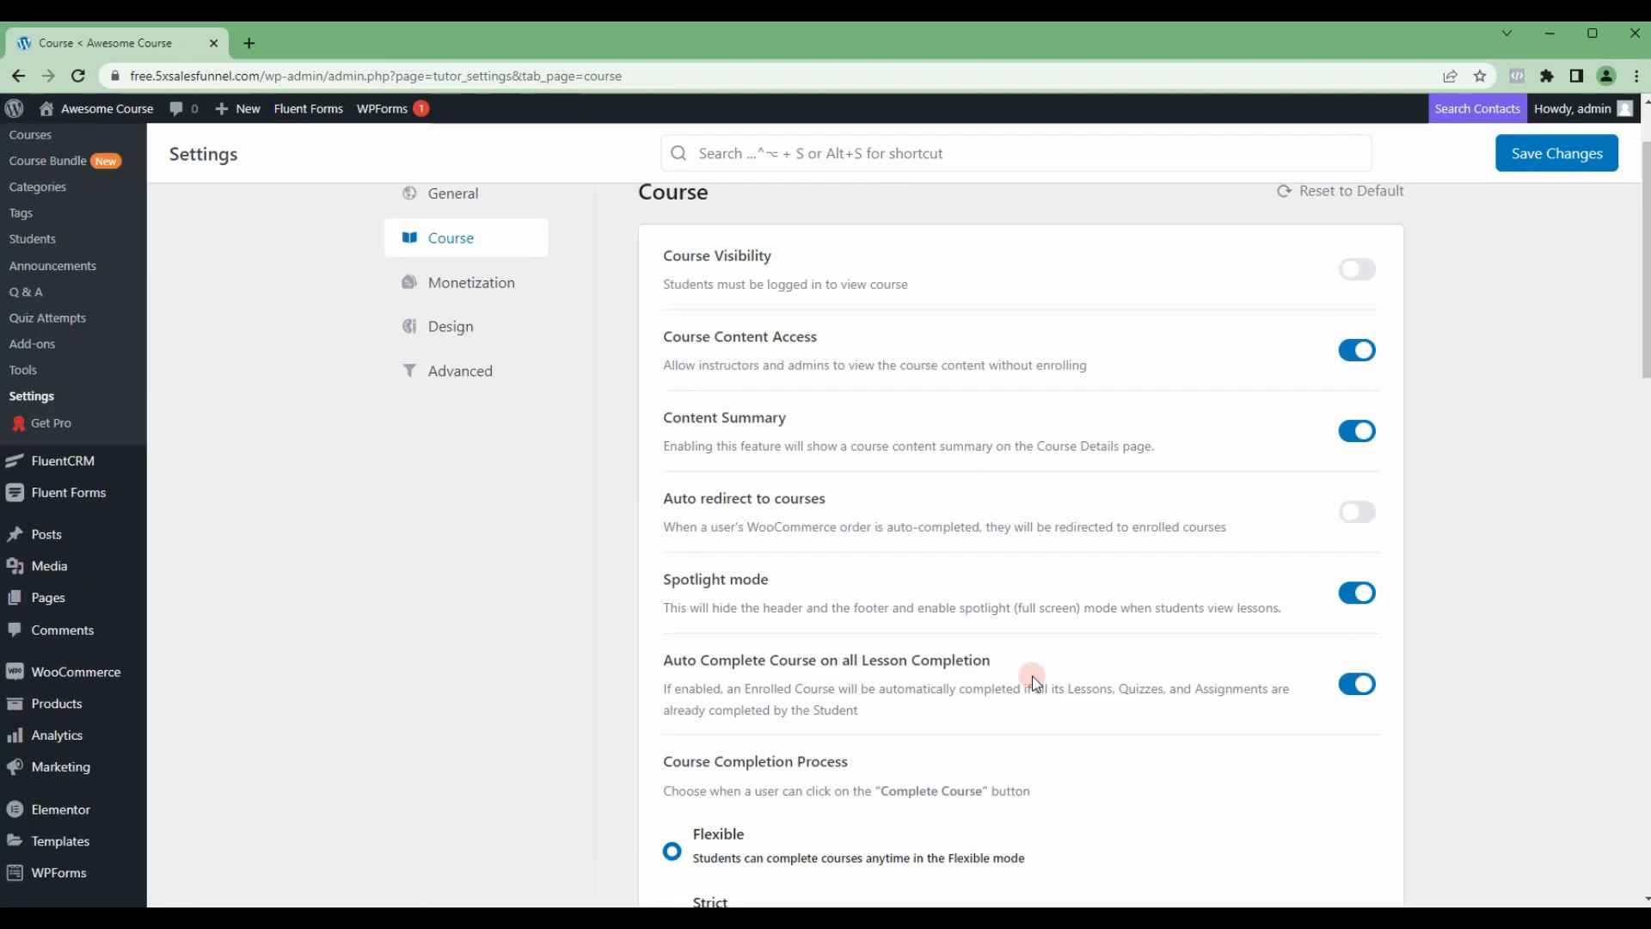
scroll(1035, 682, up, 2)
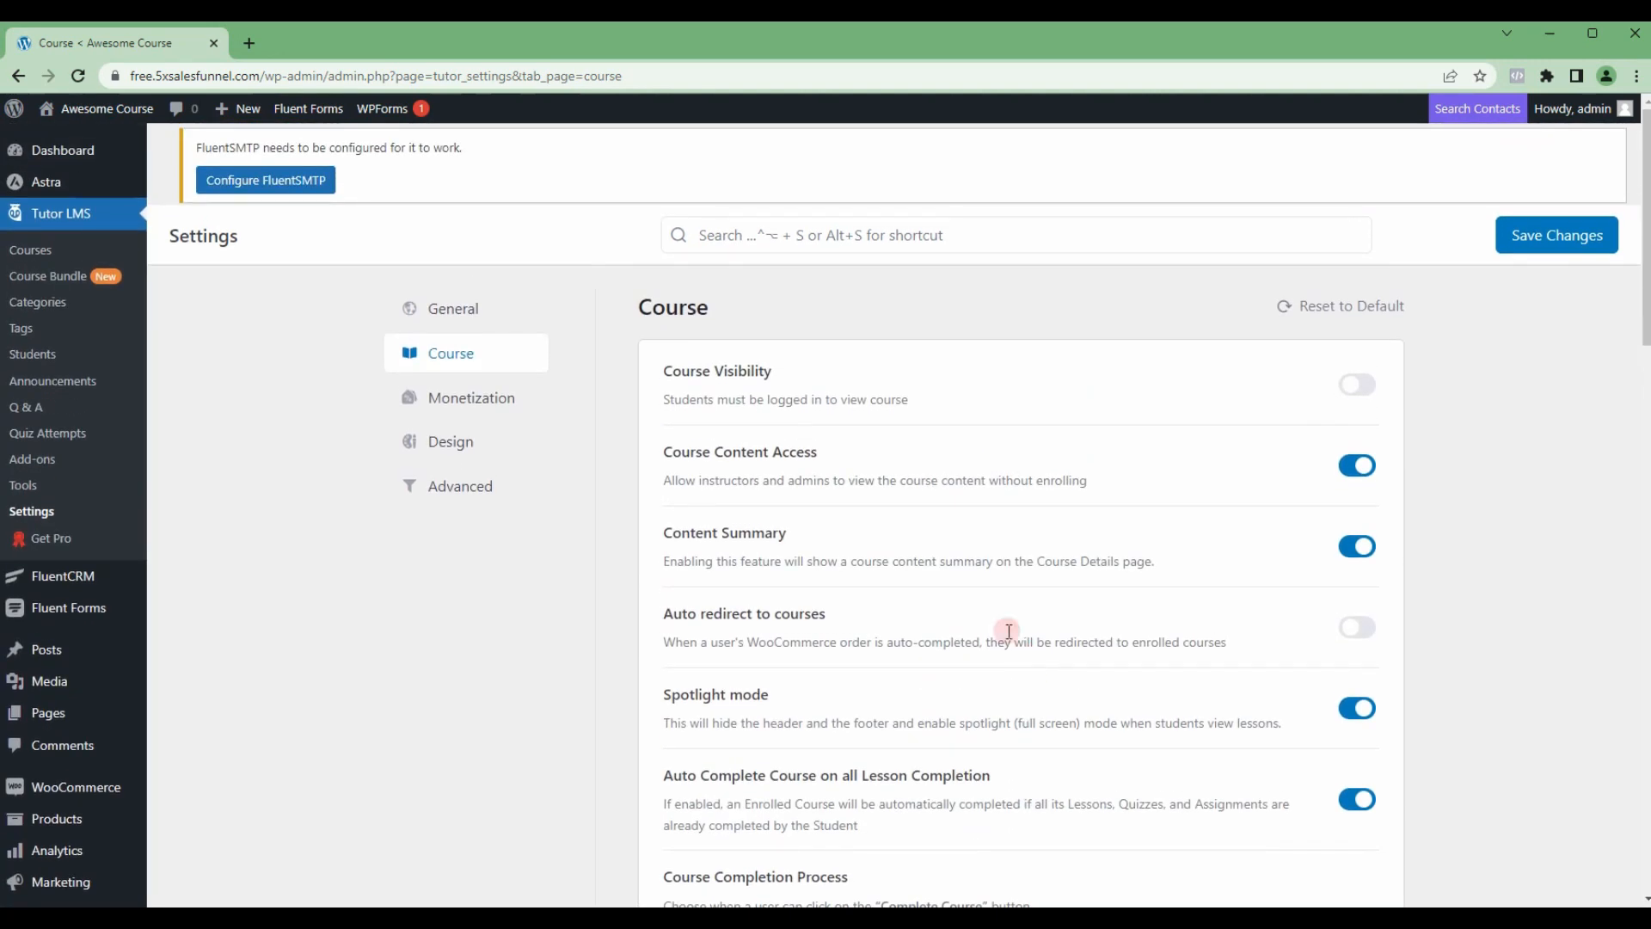
click(1559, 238)
Step: In the Monetization settings, choose WooCommerce as the eCommerce engine and enable automatic completion of WooCommerce orders
click(433, 460)
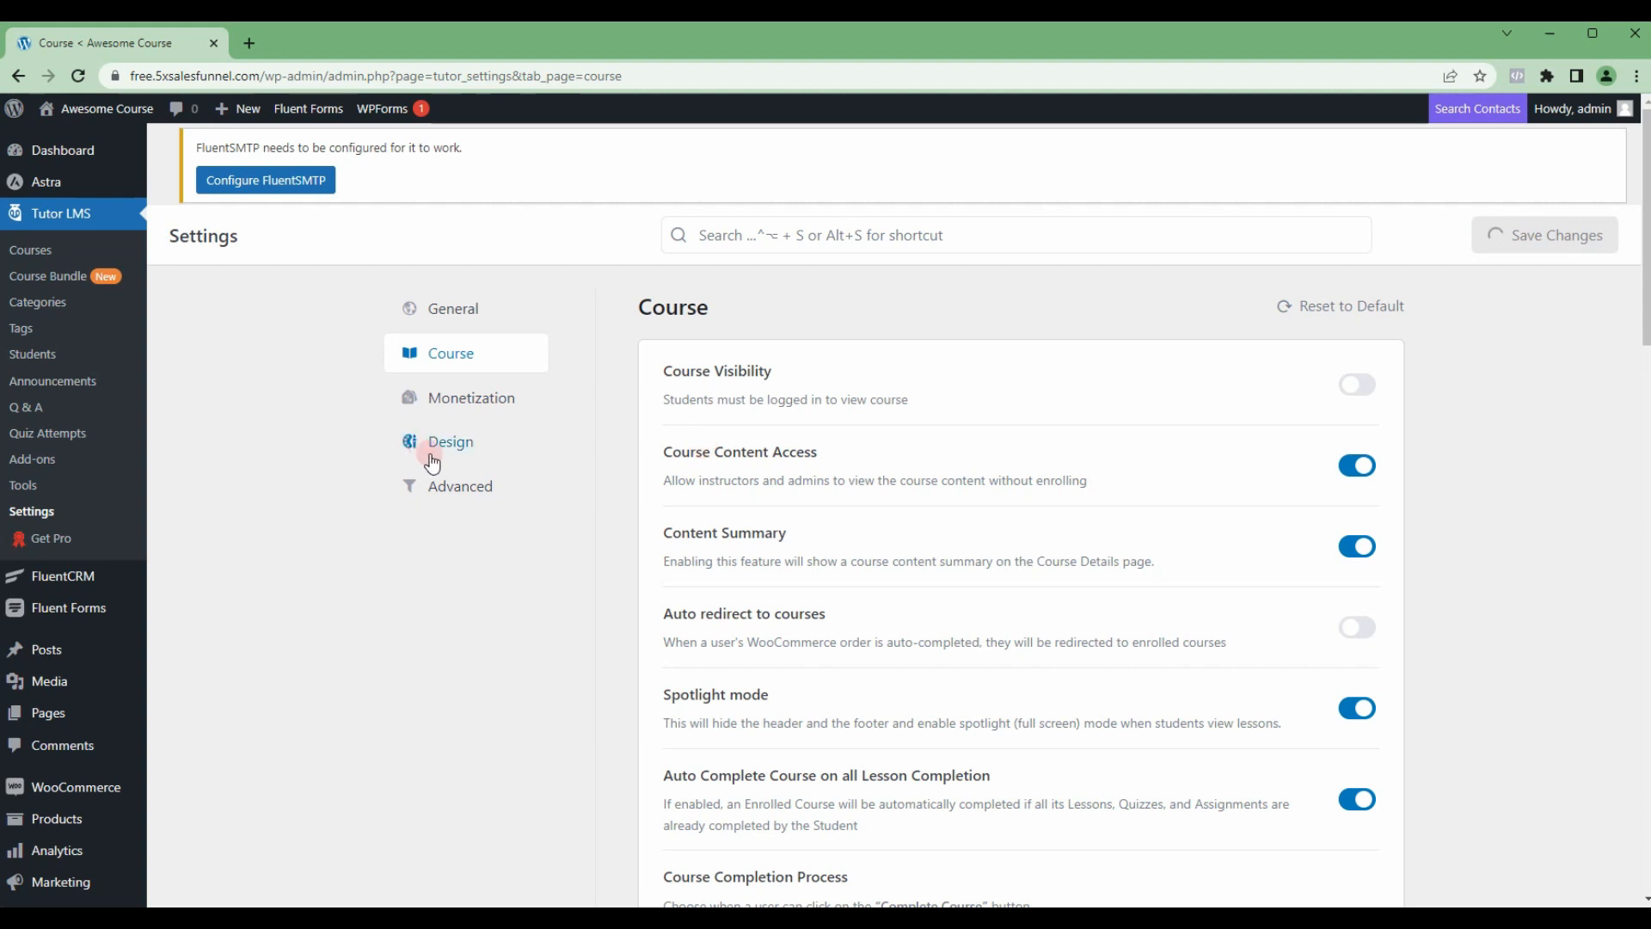
click(456, 408)
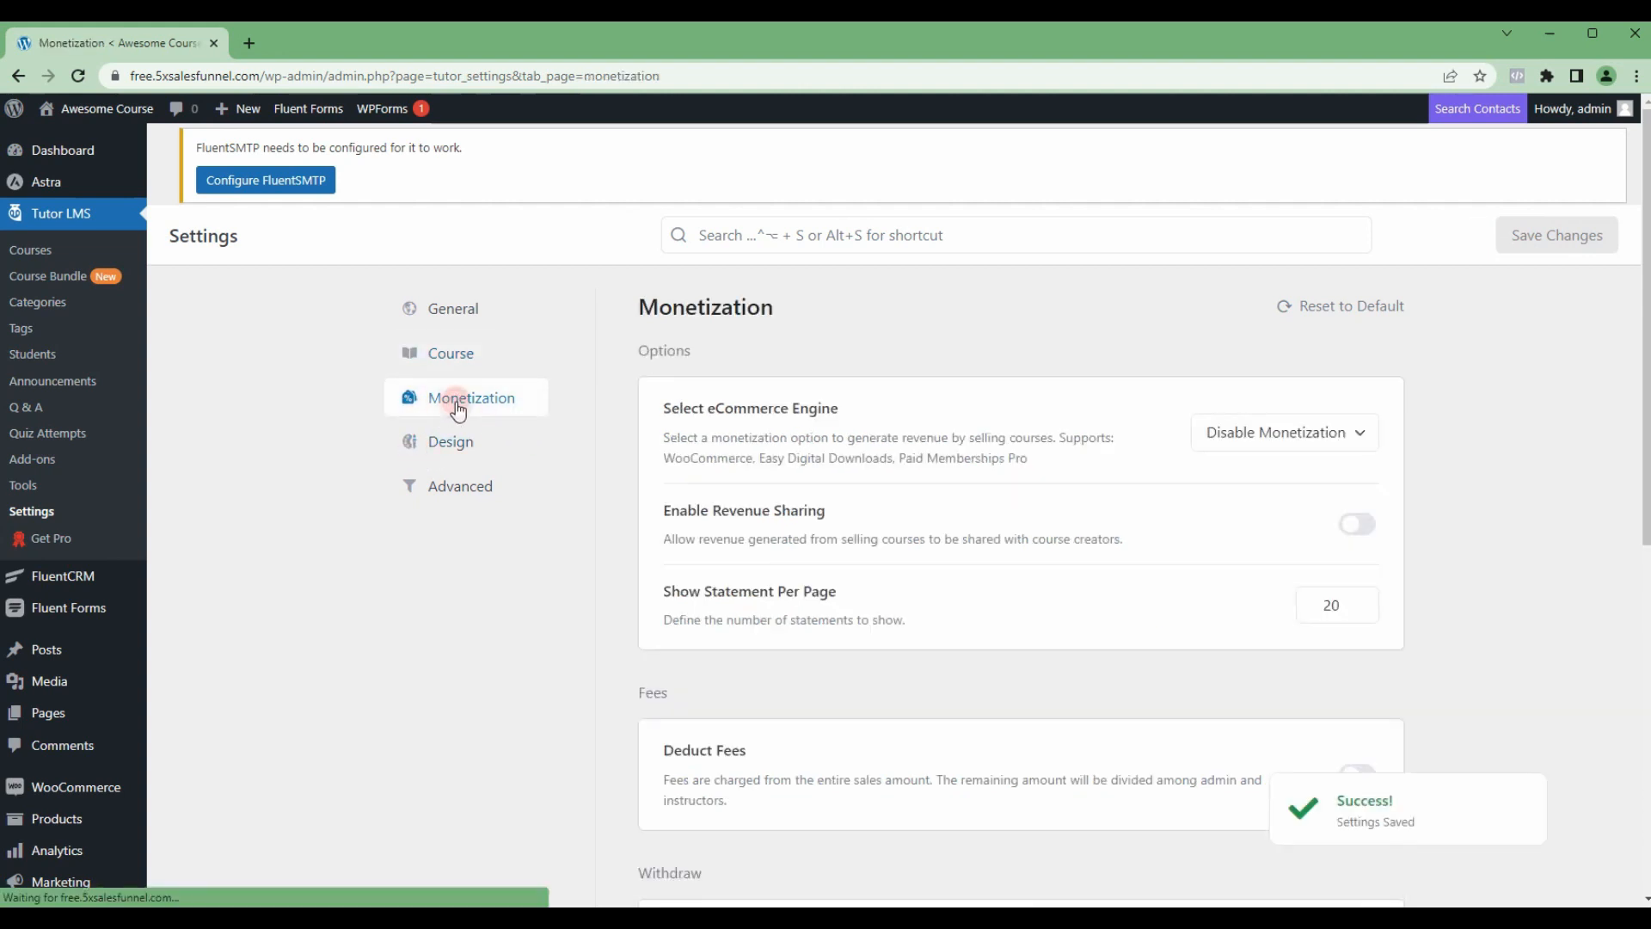
click(1270, 434)
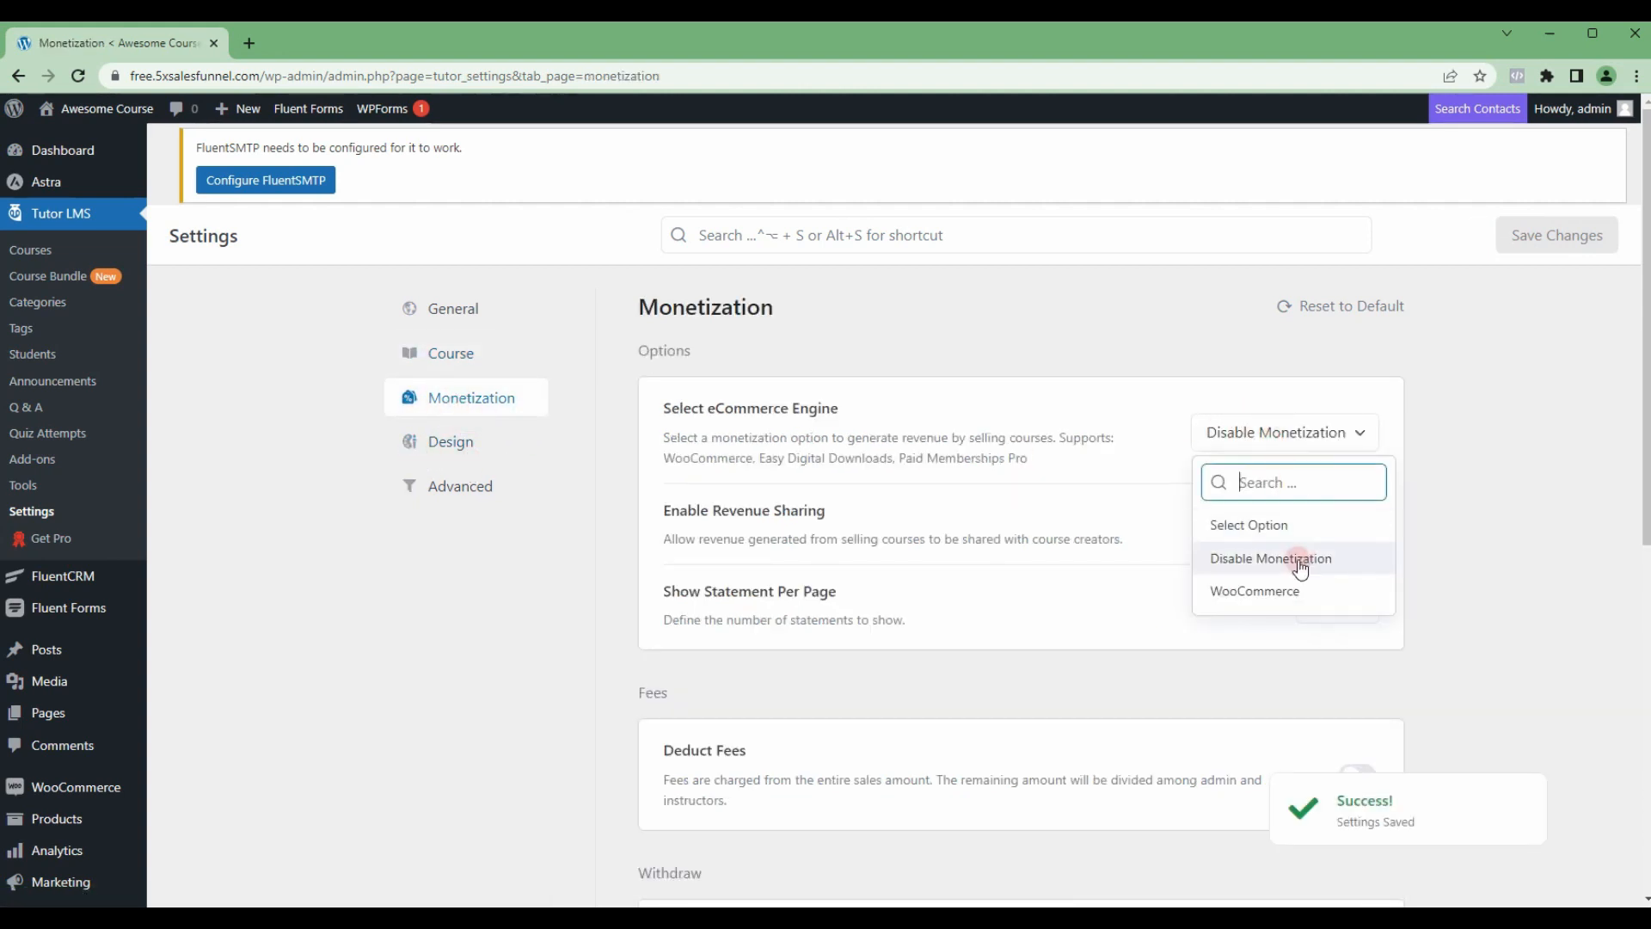
click(1268, 592)
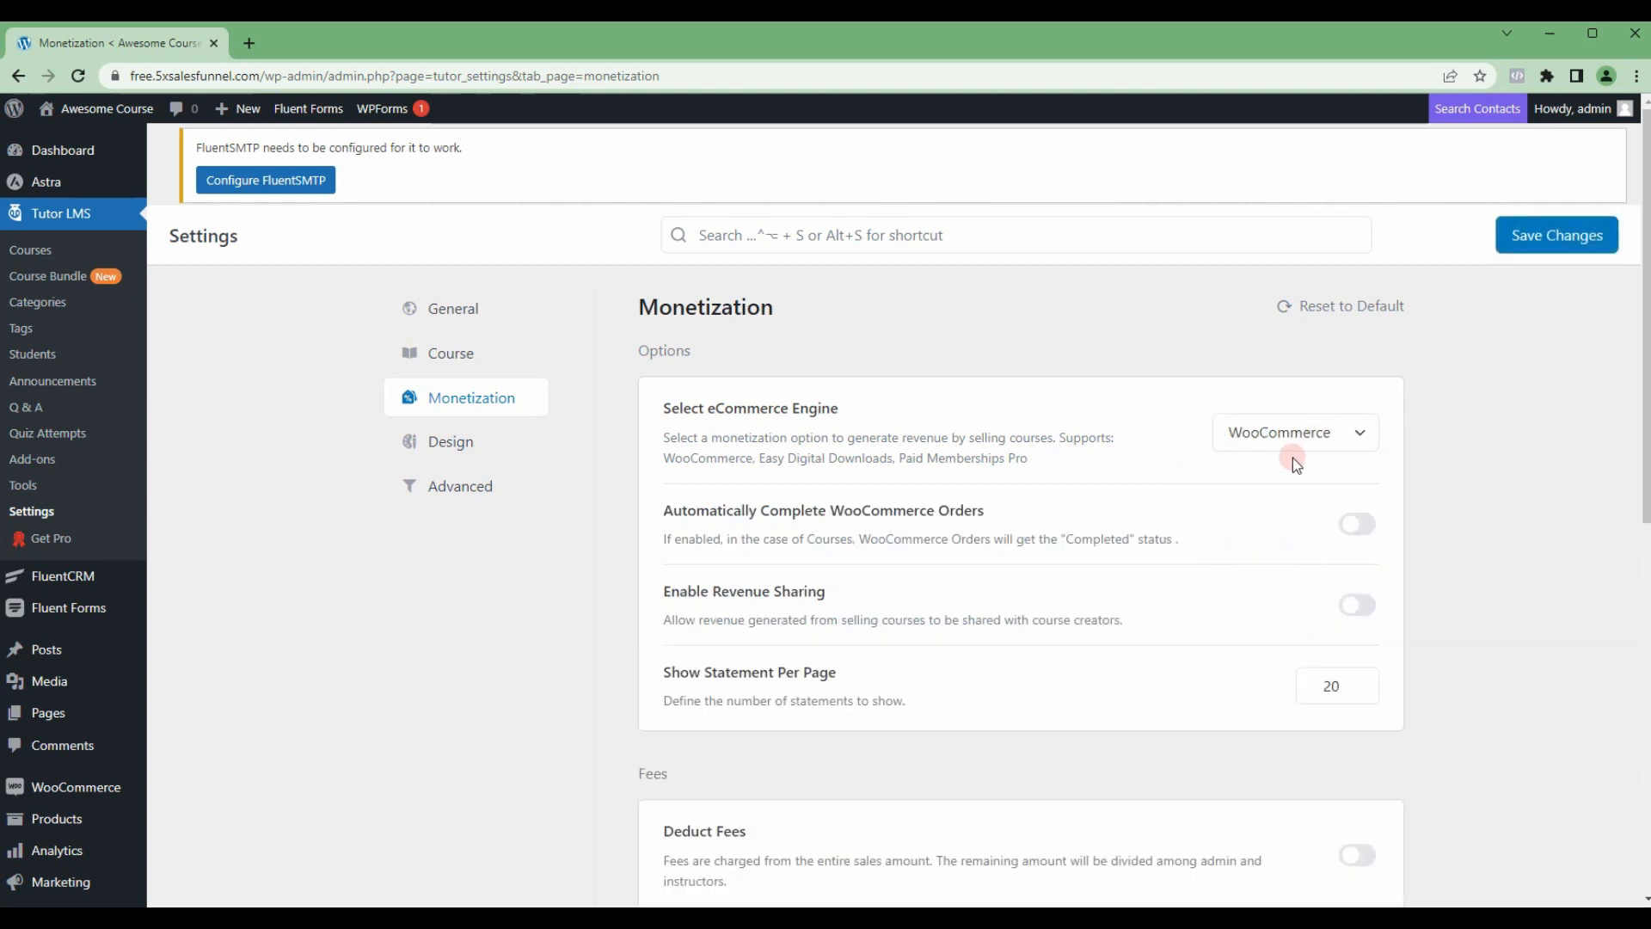
scroll(1290, 459, down, 1)
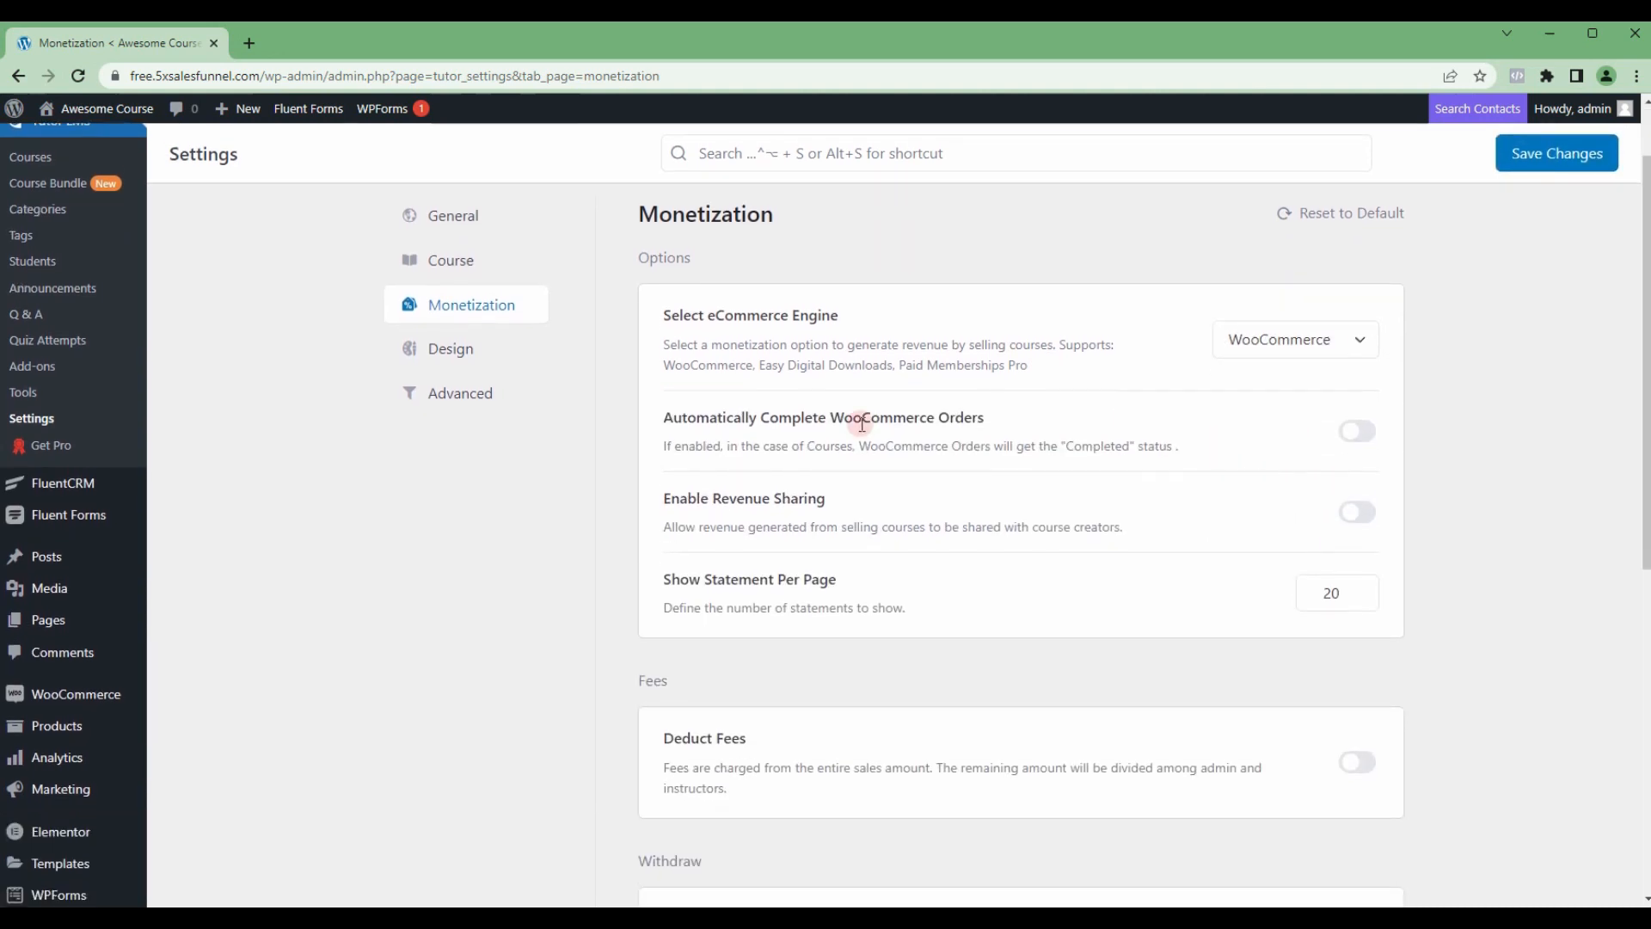
click(1358, 431)
scroll(1370, 482, down, 1)
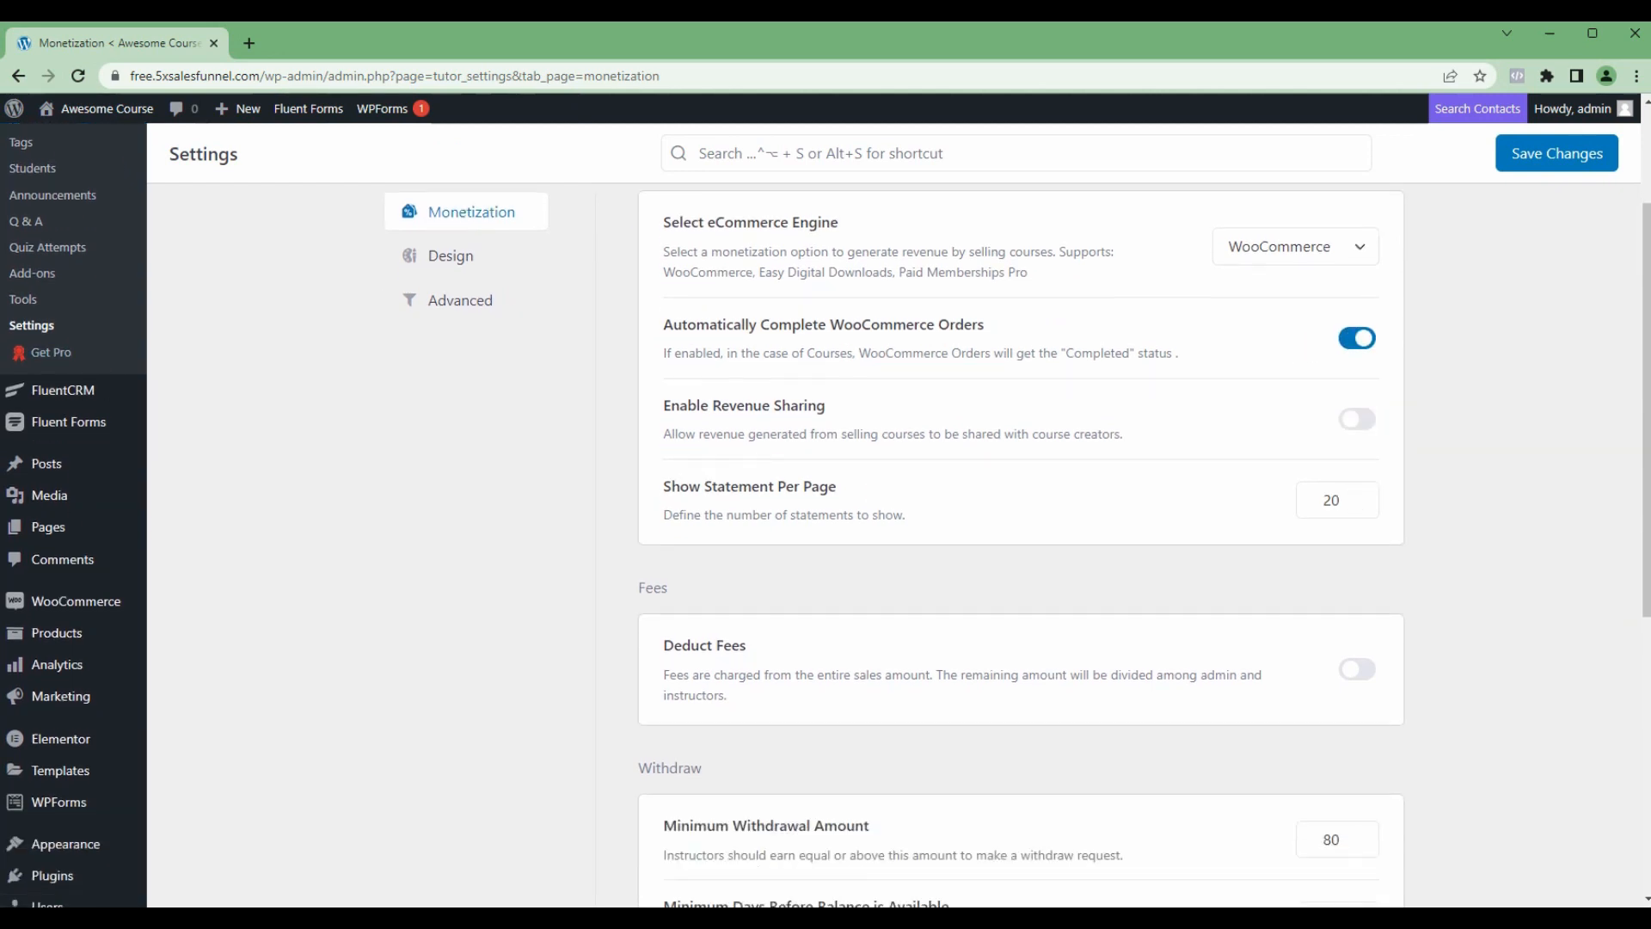
Step: Review the fee and withdrawal options in the Monetization settings and save the changes
scroll(619, 519, down, 1)
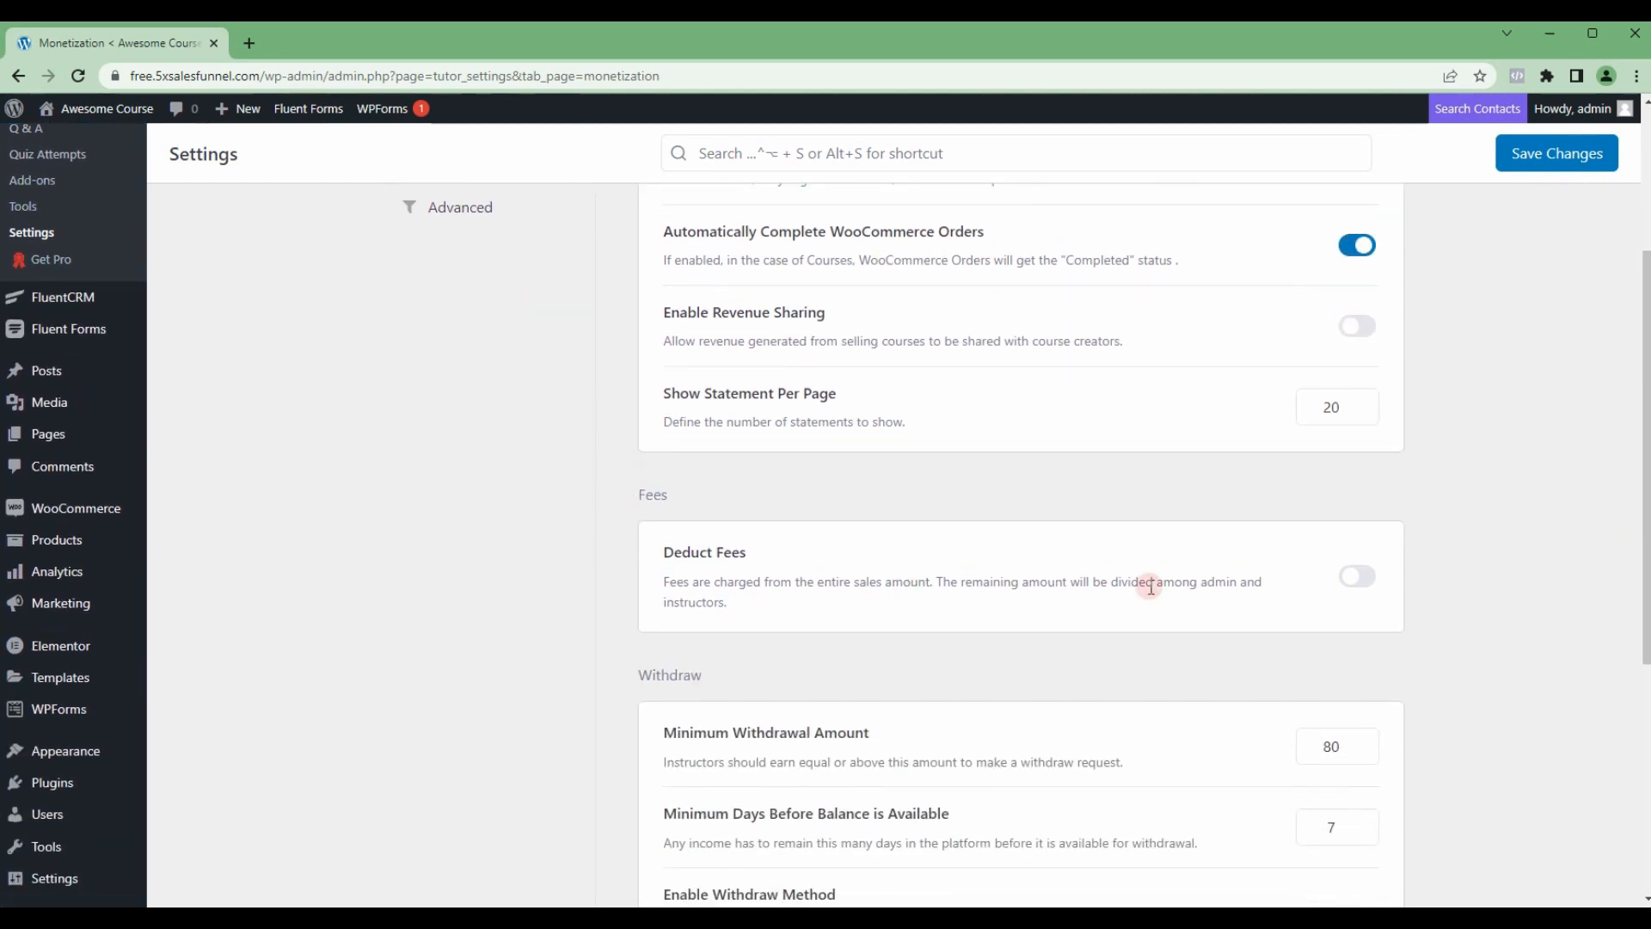
scroll(1161, 582, down, 3)
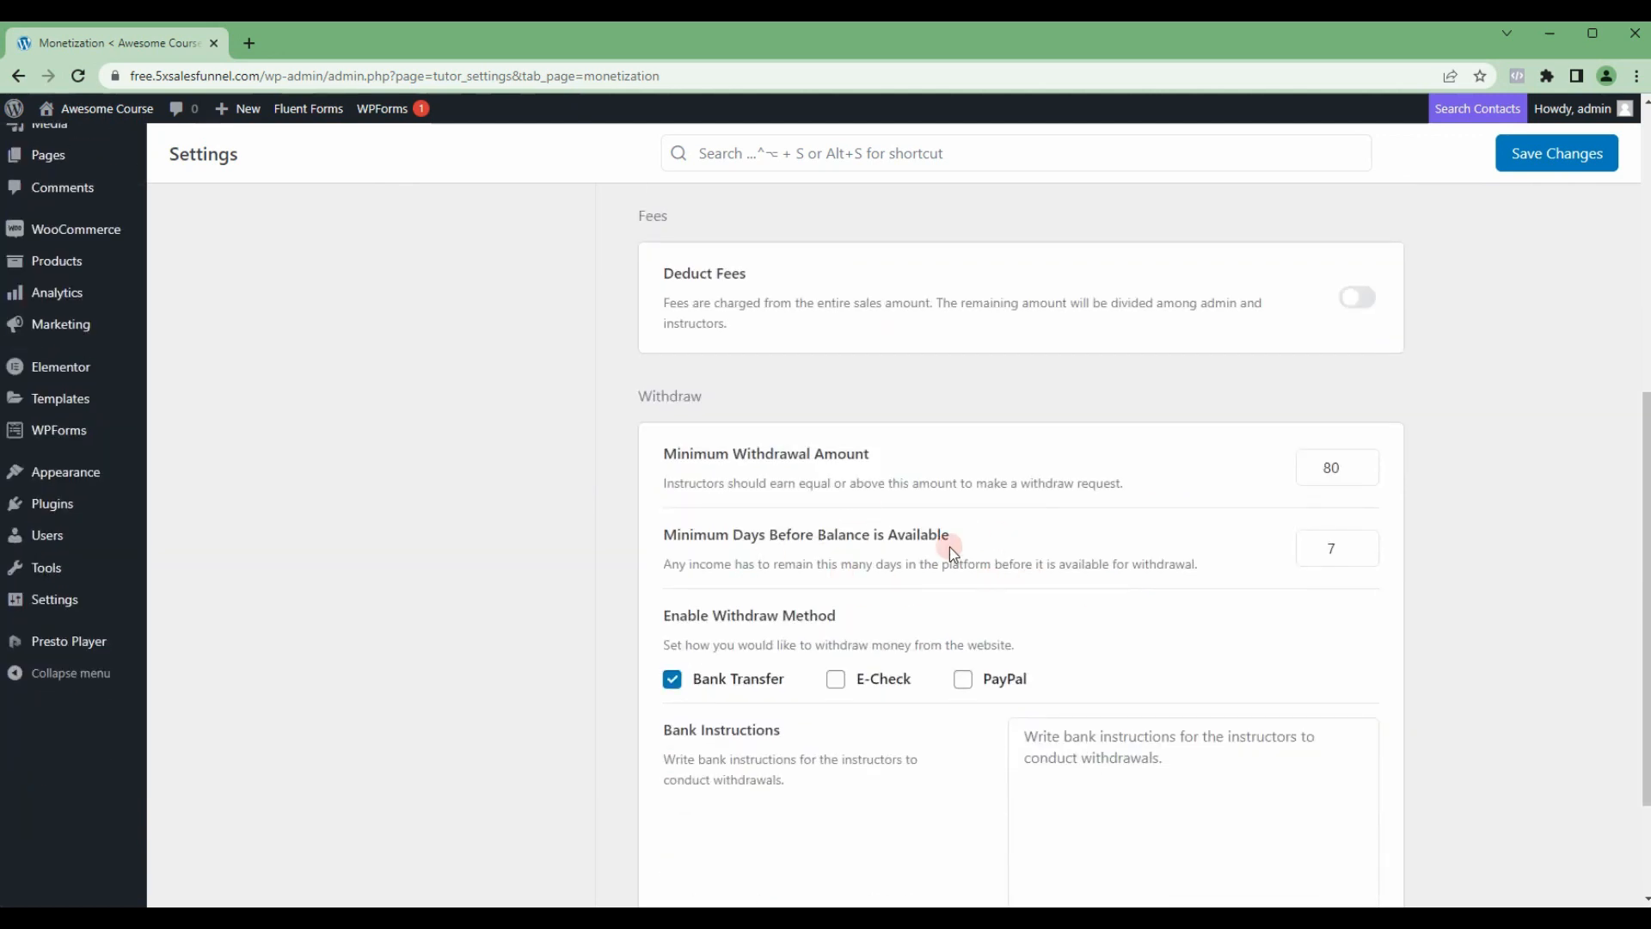
scroll(1183, 555, up, 6)
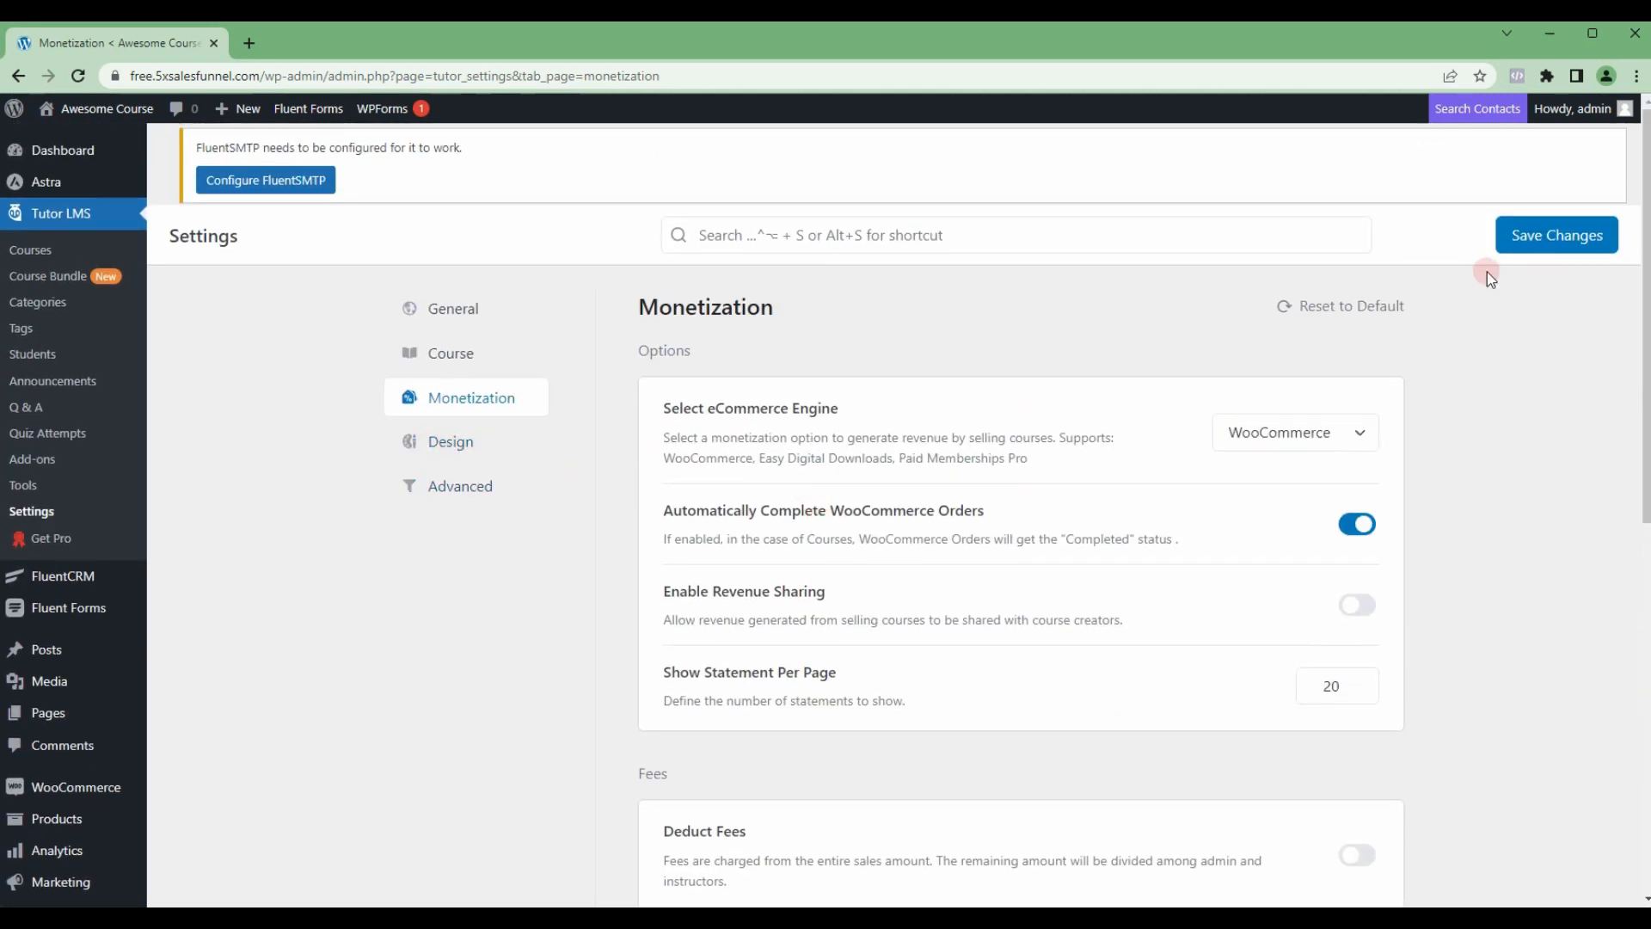
click(1515, 247)
Step: Examine the Design settings, covering course columns and filters, profile layouts, page features, preset colors and video player options
click(426, 439)
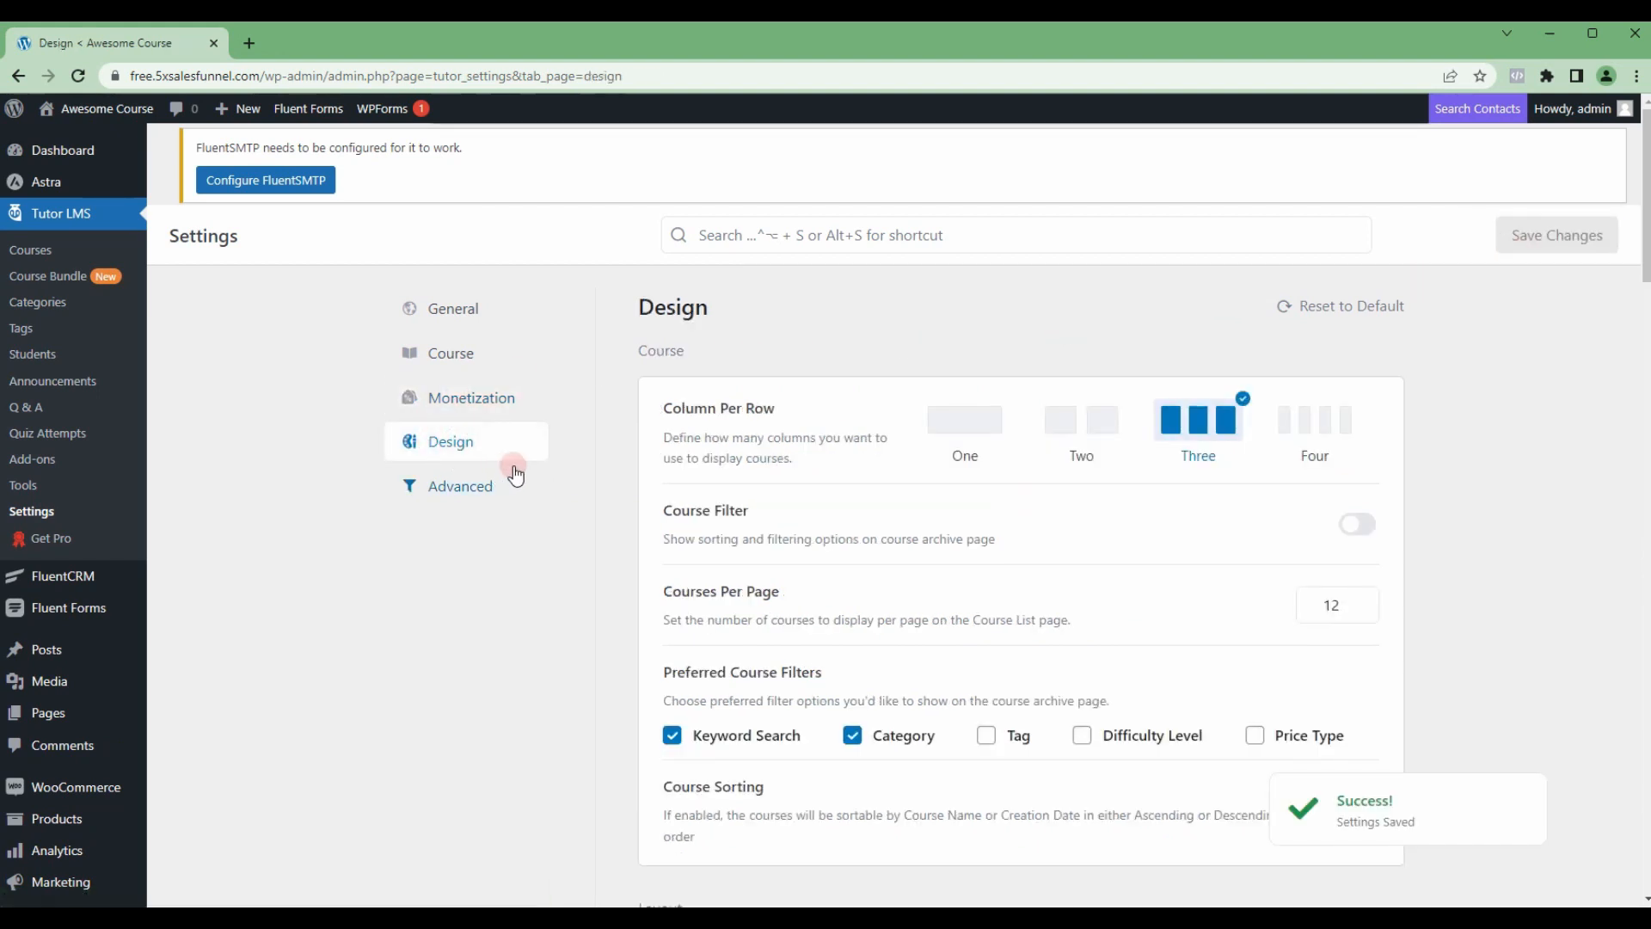
scroll(634, 468, down, 3)
scroll(1101, 464, down, 5)
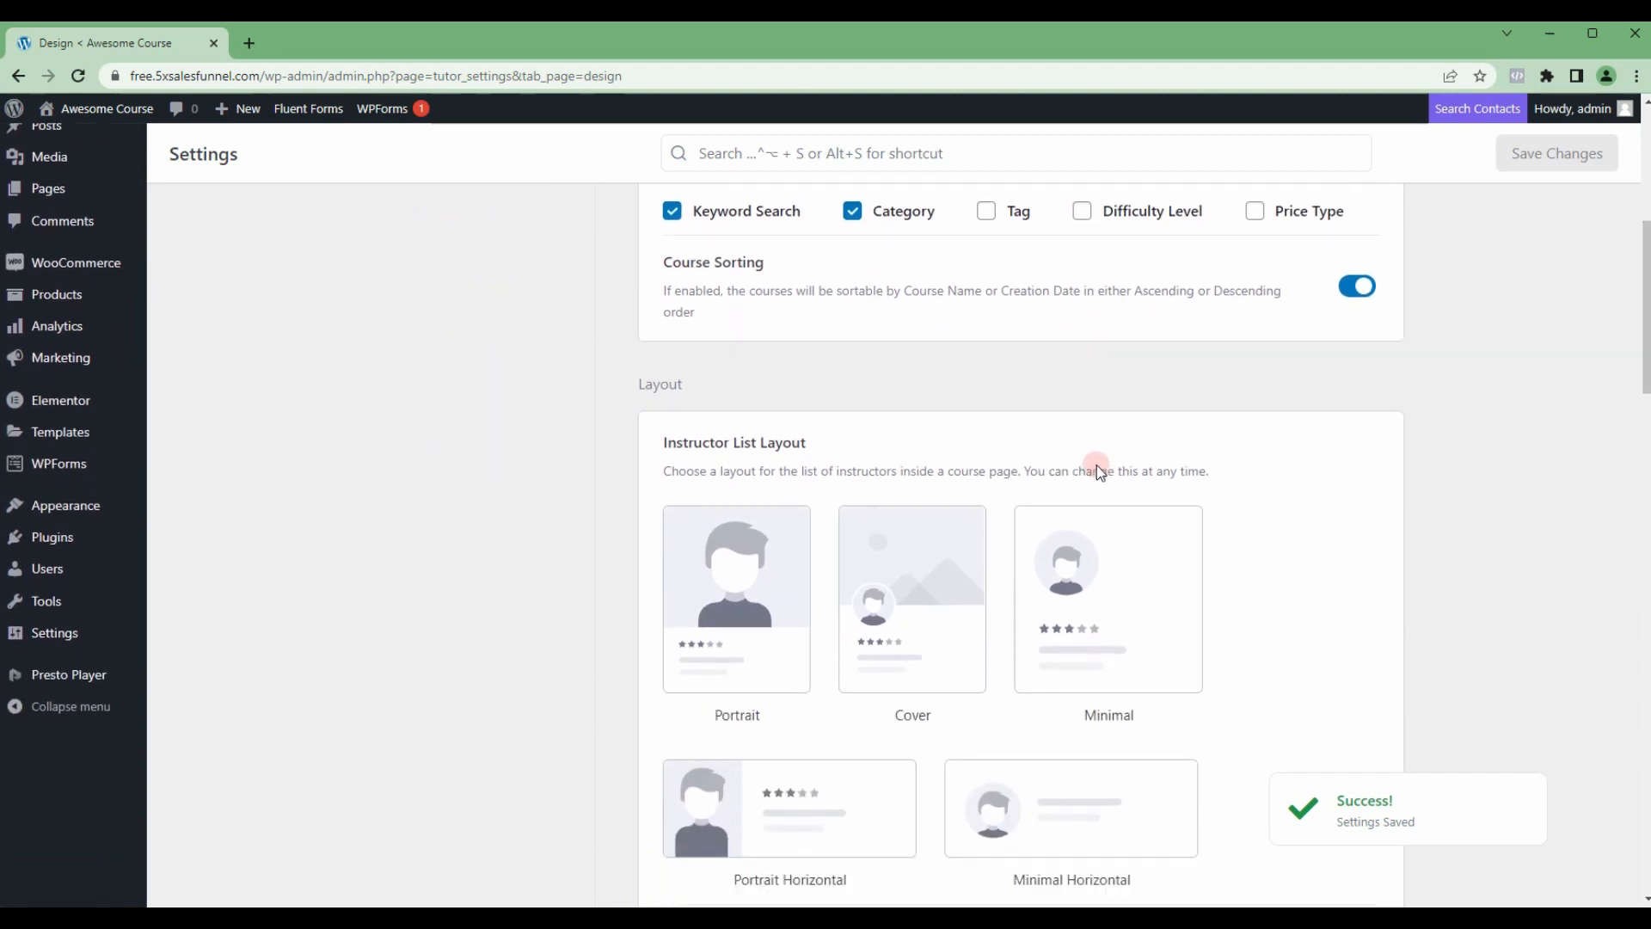
scroll(1045, 486, down, 2)
scroll(1043, 492, down, 10)
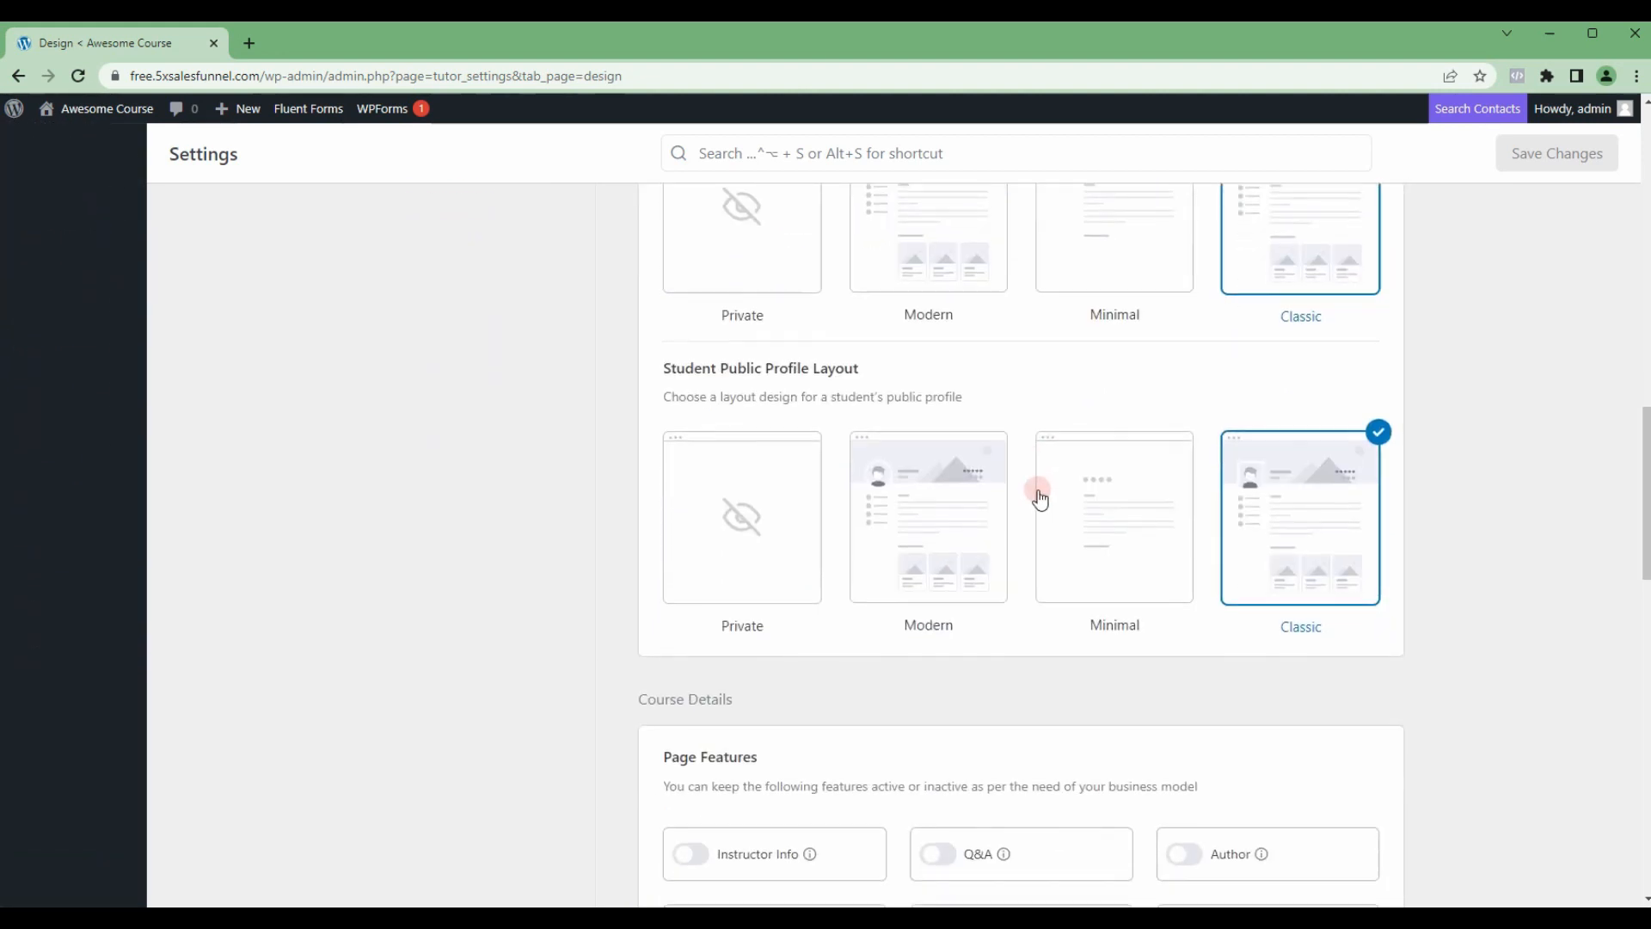
scroll(1041, 494, down, 1)
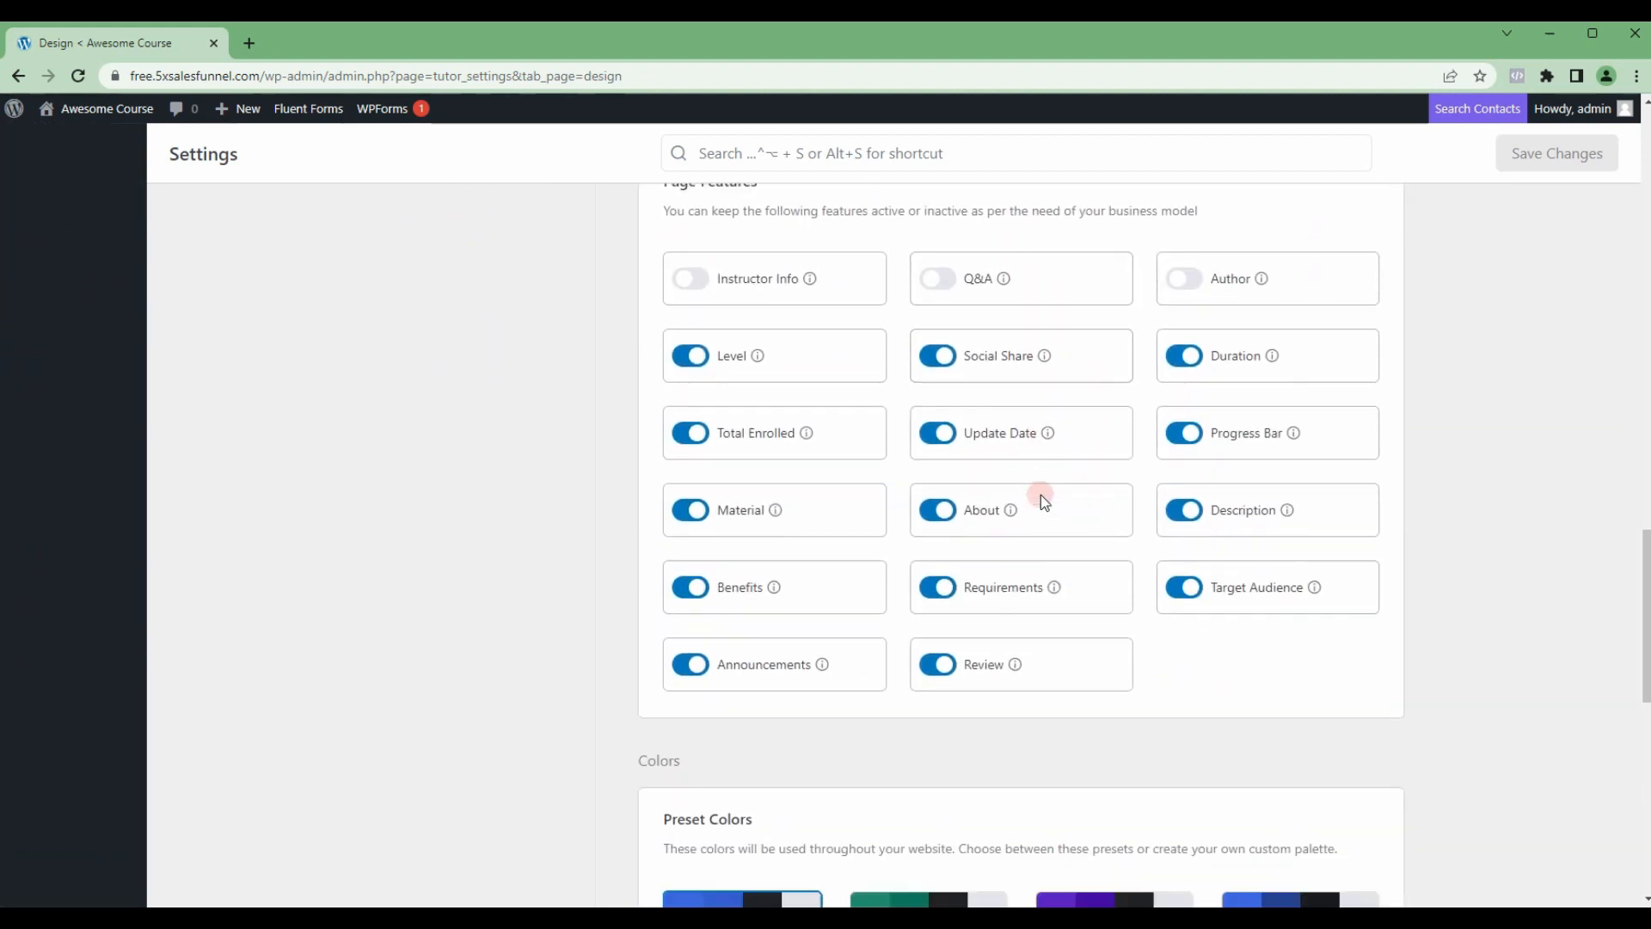
scroll(1041, 493, up, 1)
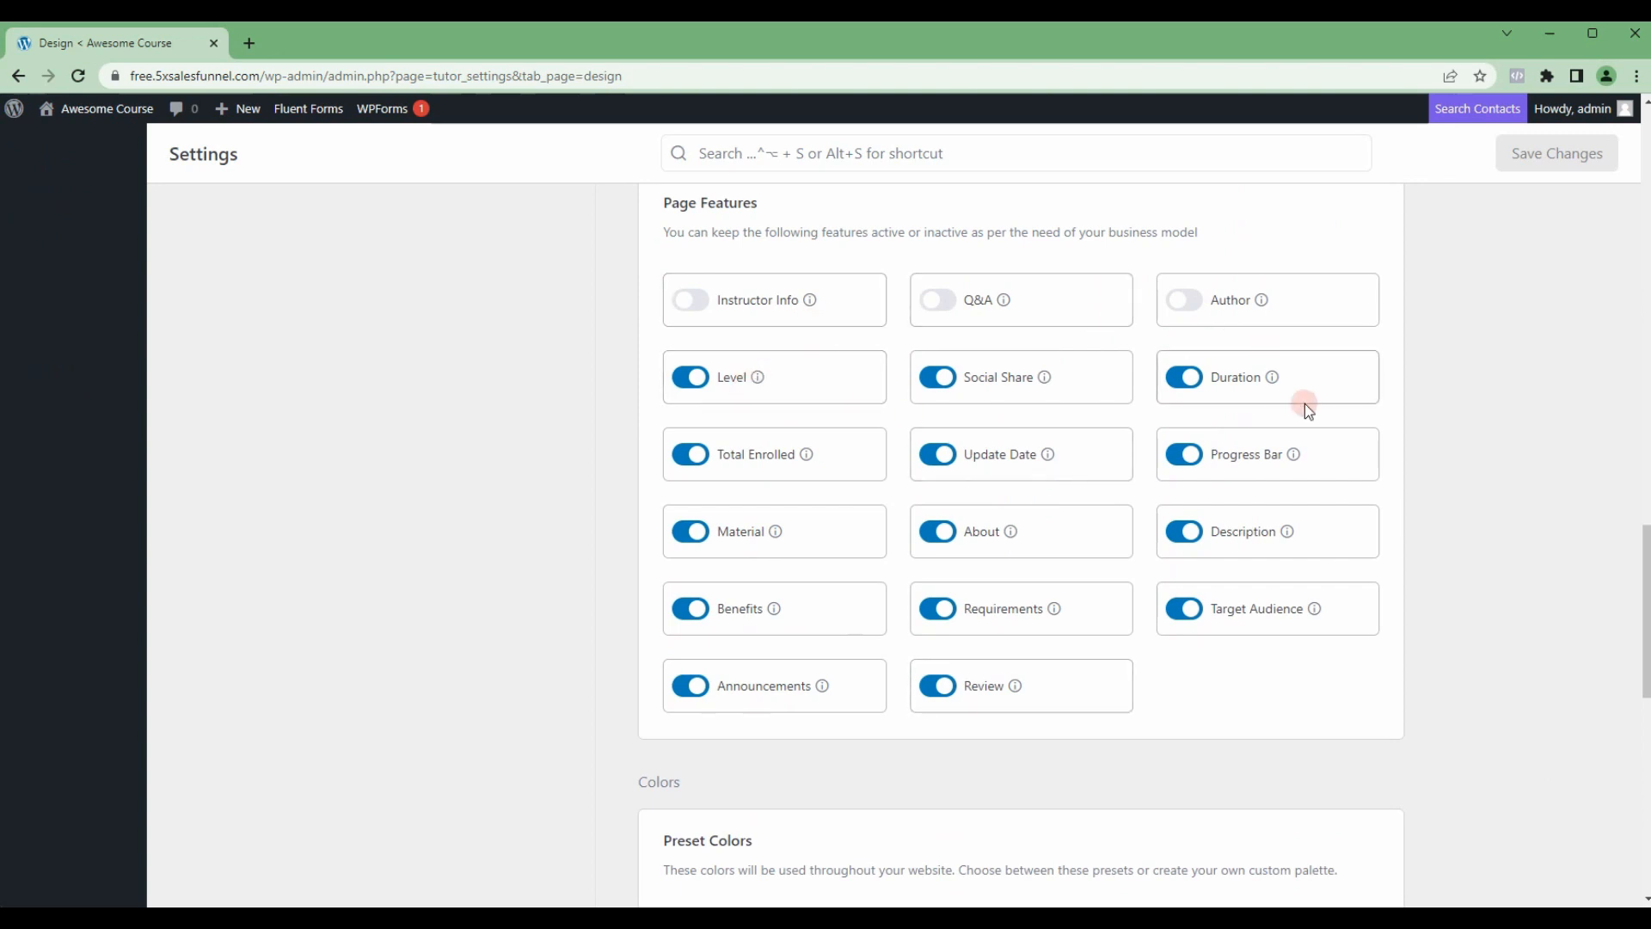
scroll(1150, 545, down, 5)
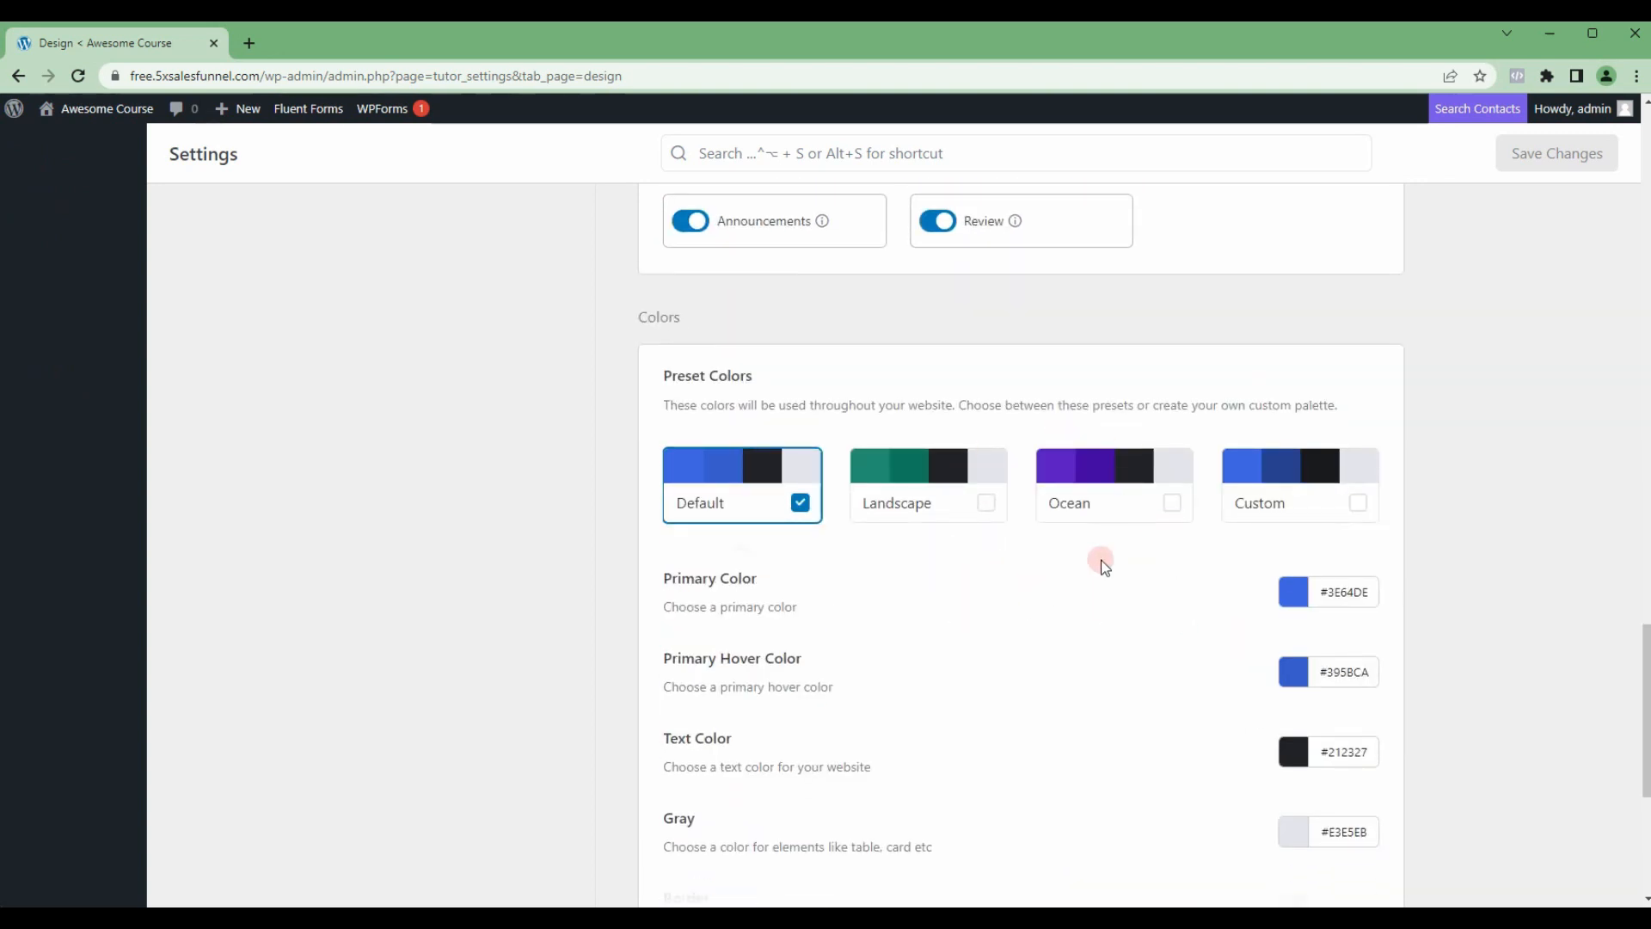
scroll(1175, 582, down, 2)
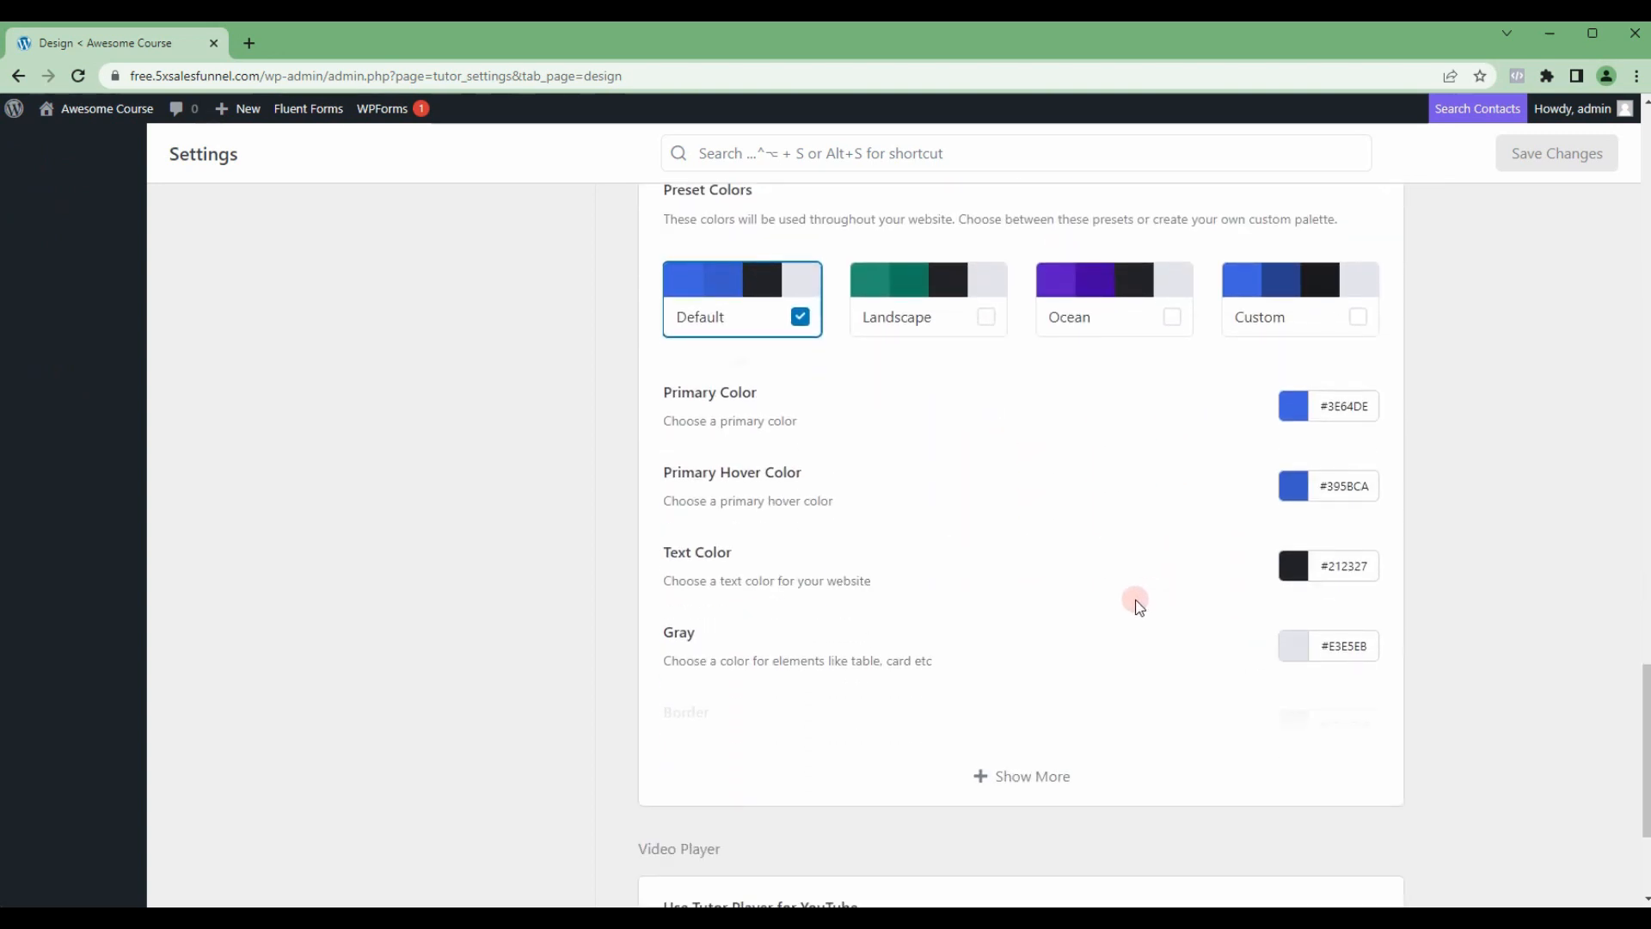
scroll(1139, 606, down, 2)
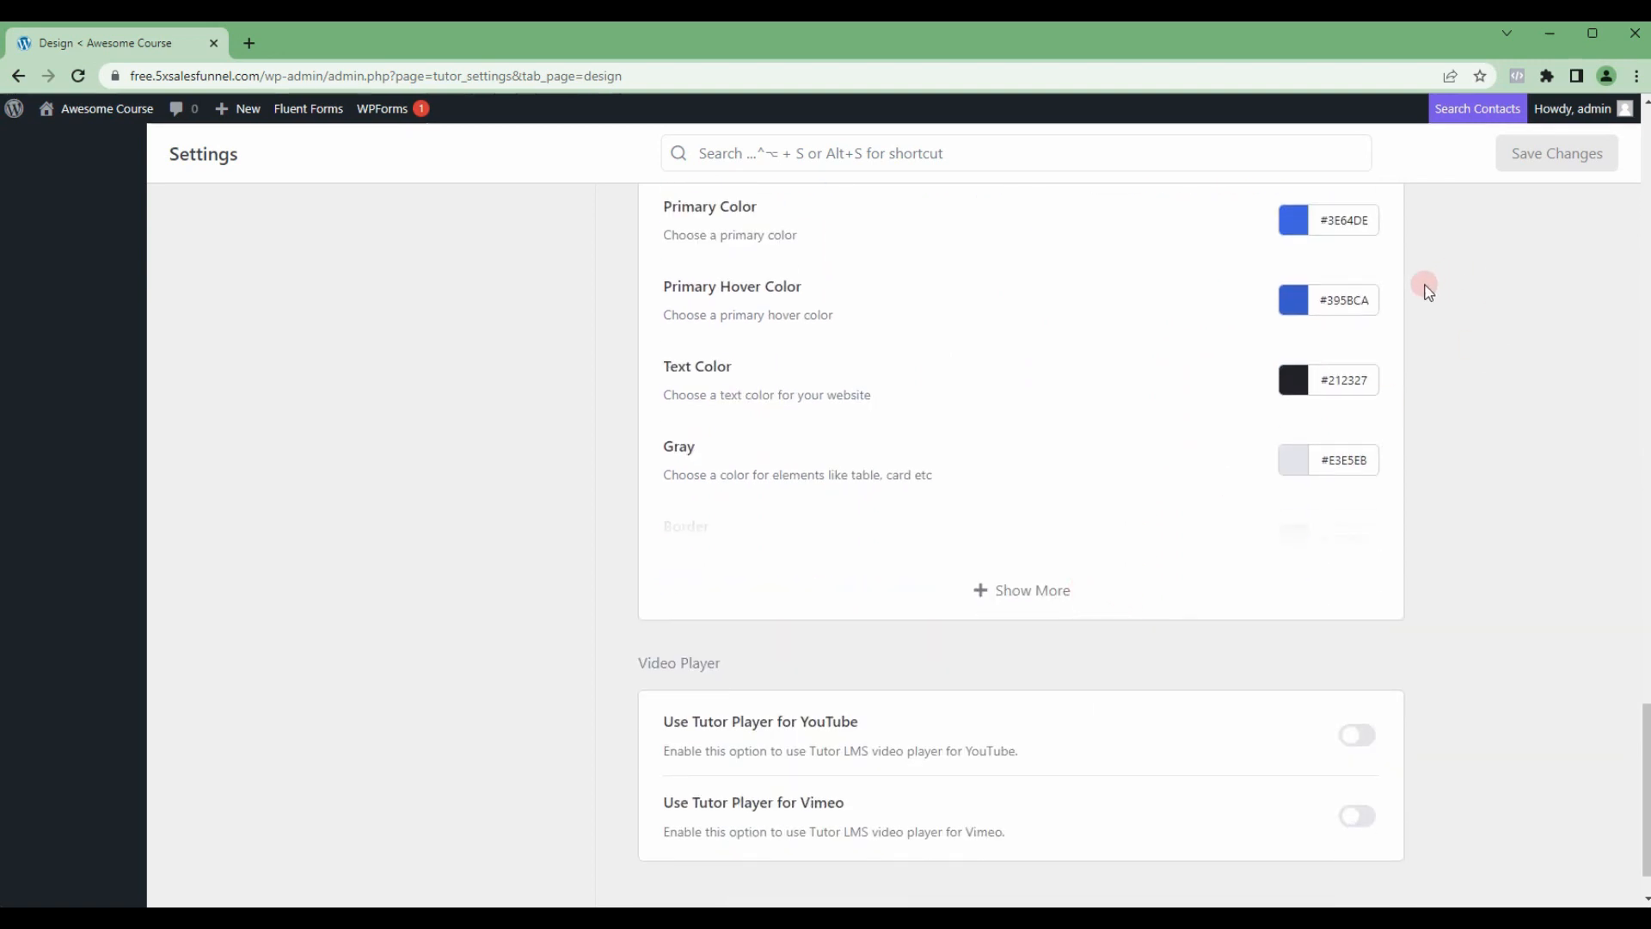
Step: Choose the Landscape preset colors, enable Use Tutor Player for YouTube and save the Design settings
scroll(1267, 344, up, 4)
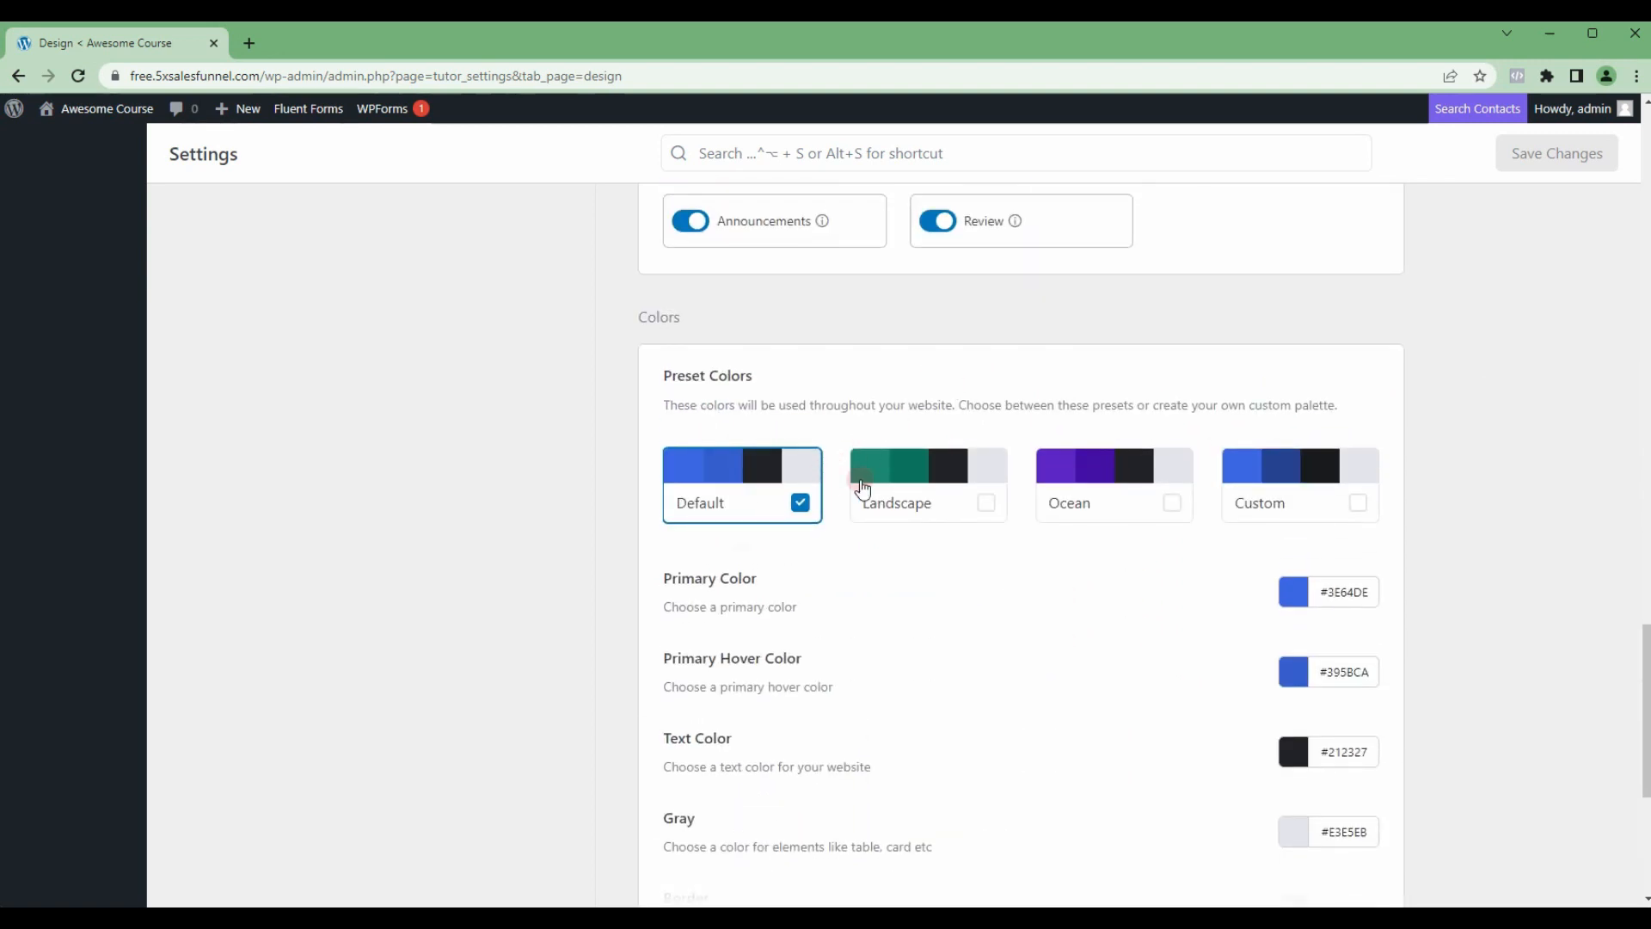
click(919, 495)
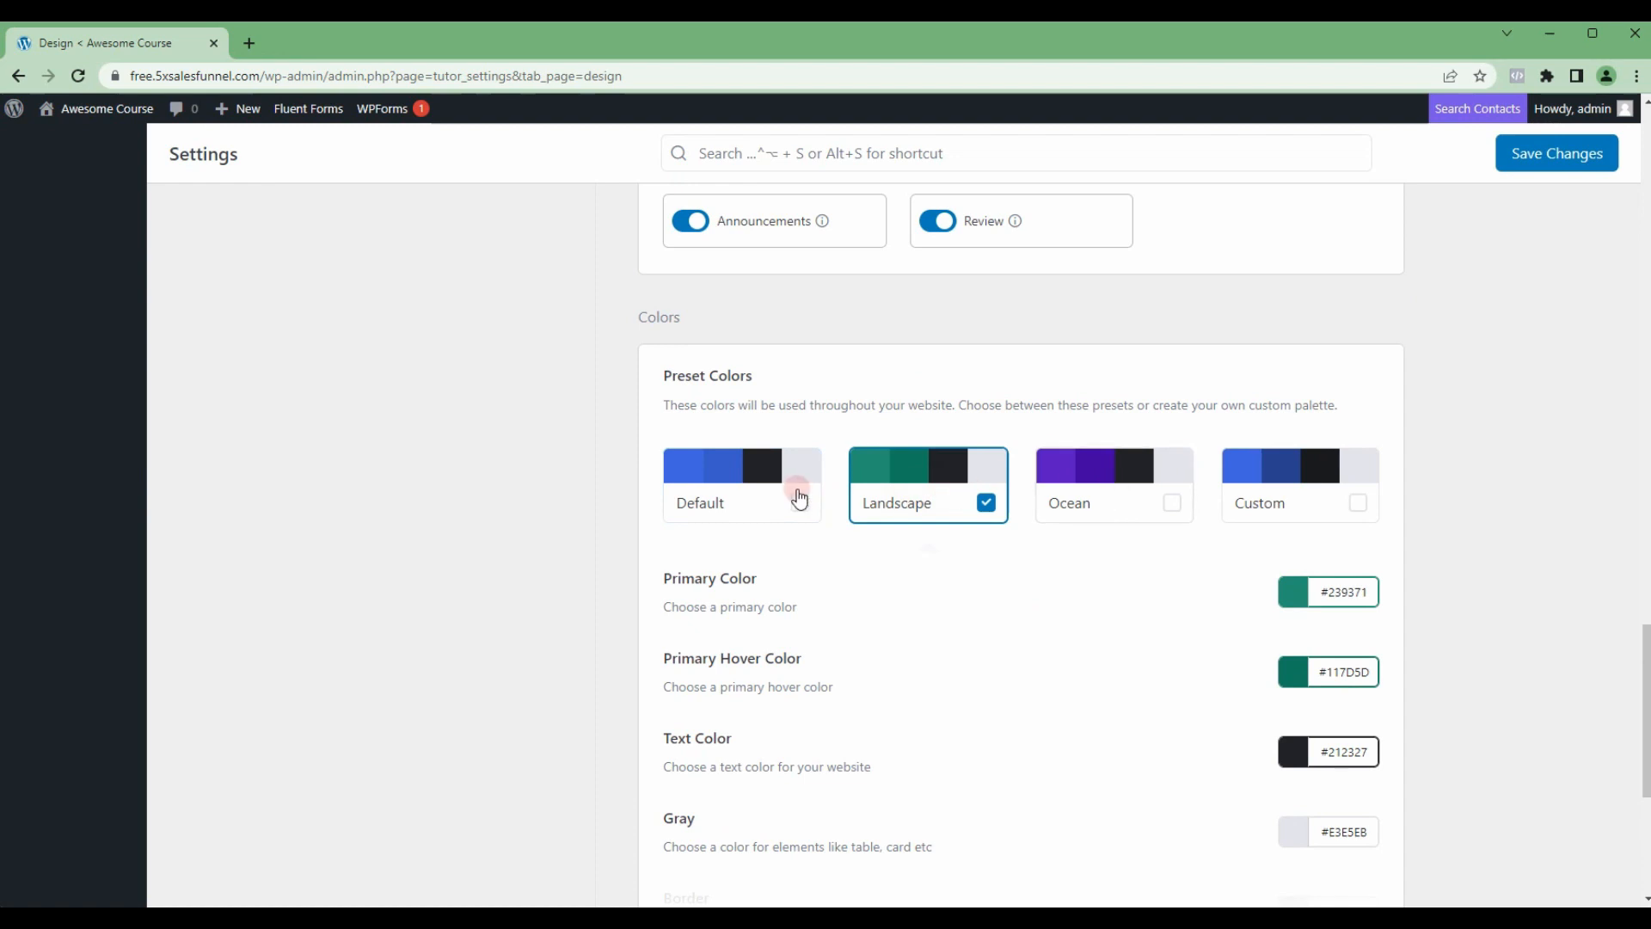
scroll(1108, 496, down, 5)
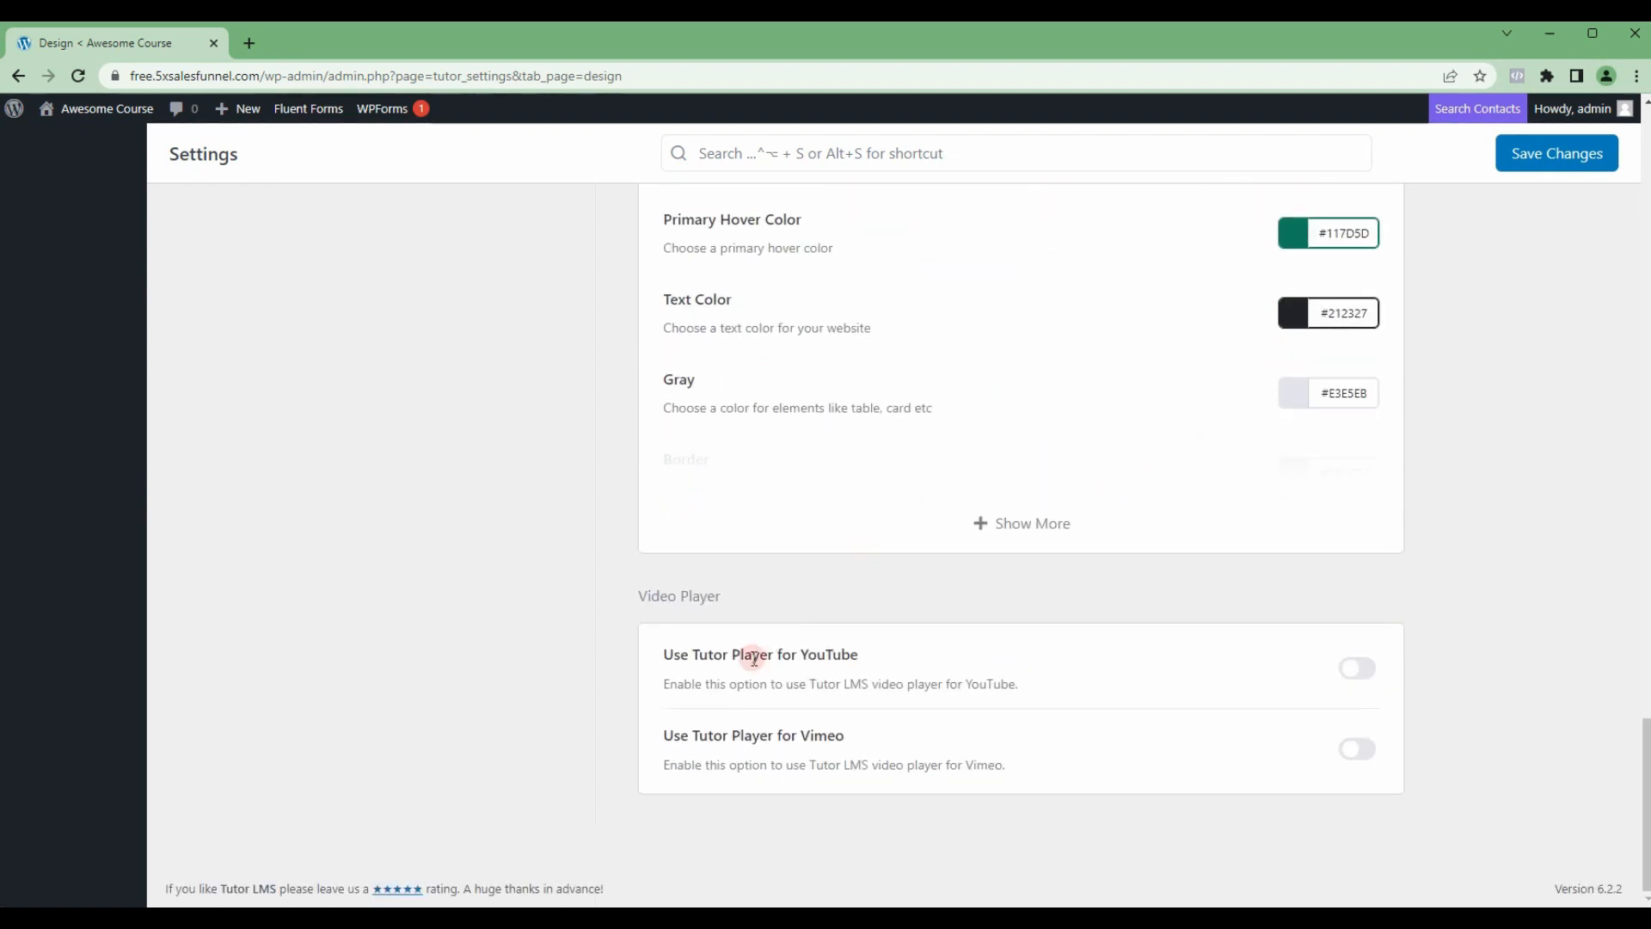
click(1355, 676)
scroll(1411, 636, up, 5)
click(1533, 153)
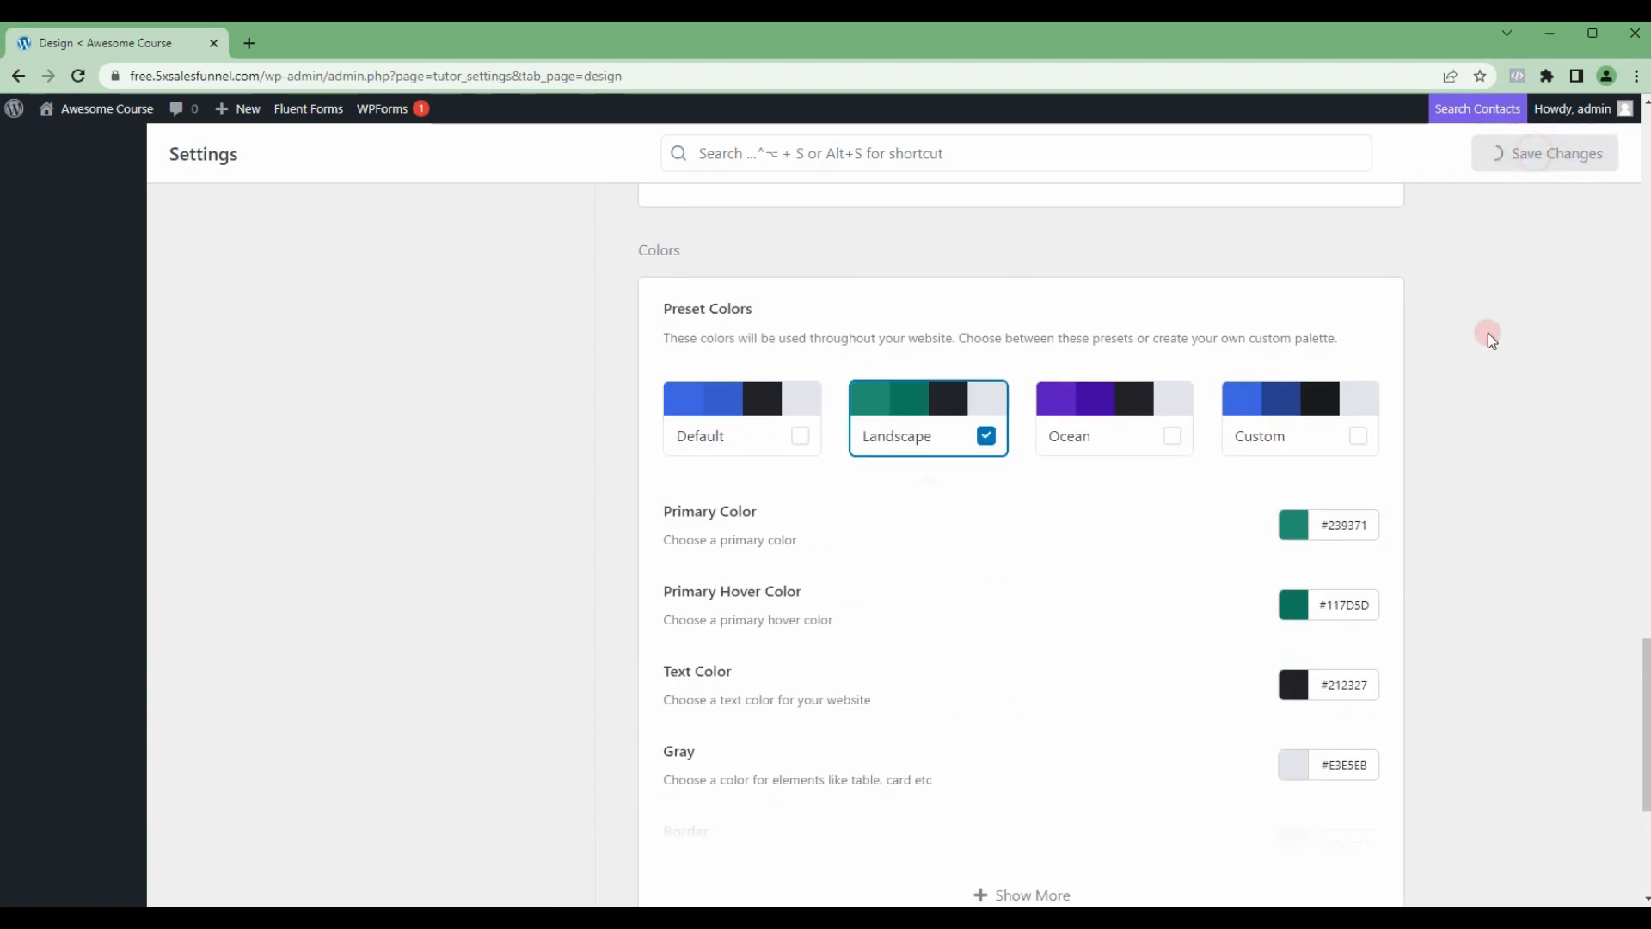
Step: Examine the Advanced settings, including the Gutenberg Editor, course archive and registration pages, lesson permalink and Tutor Login options
scroll(1464, 416, up, 20)
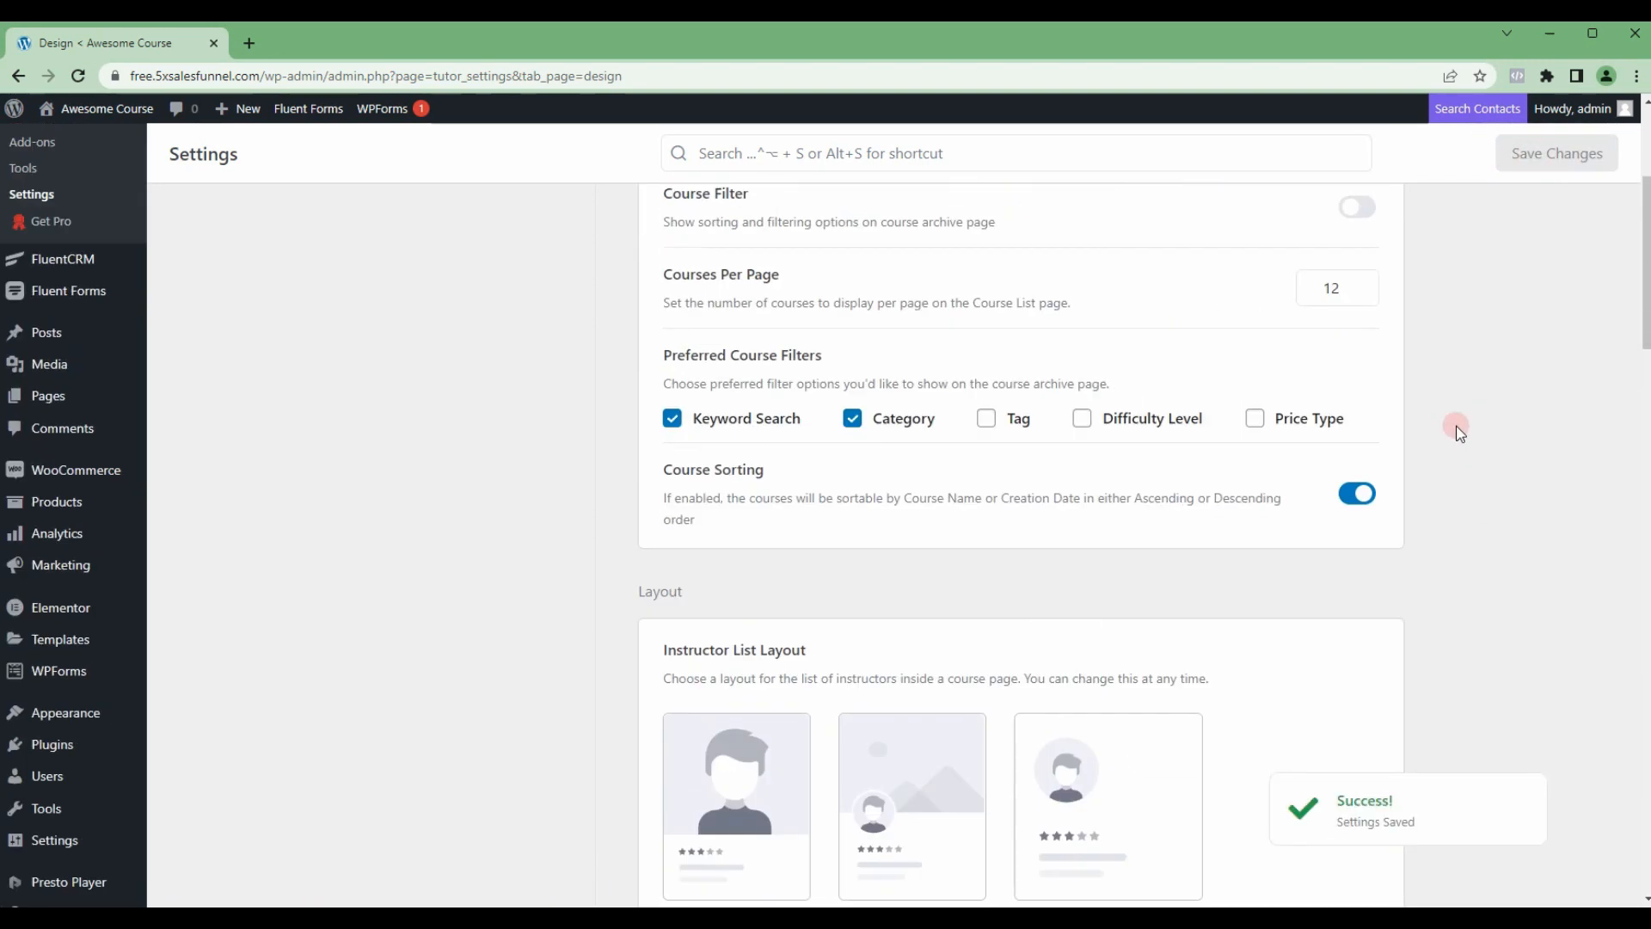
scroll(1459, 432, up, 5)
click(456, 487)
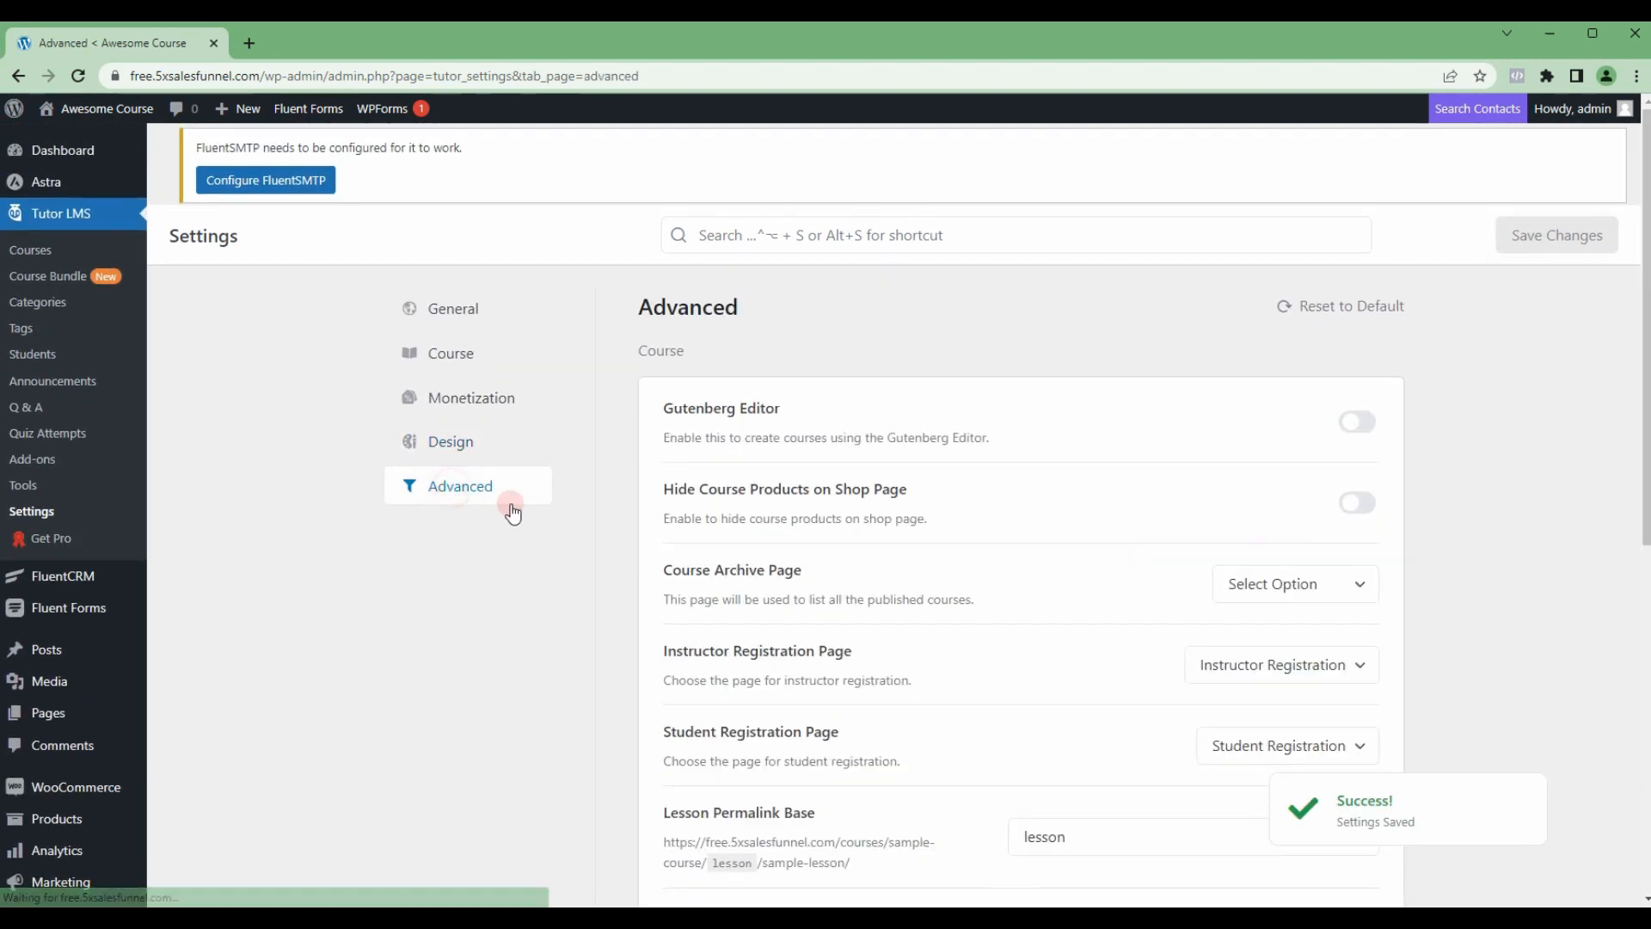
click(1369, 436)
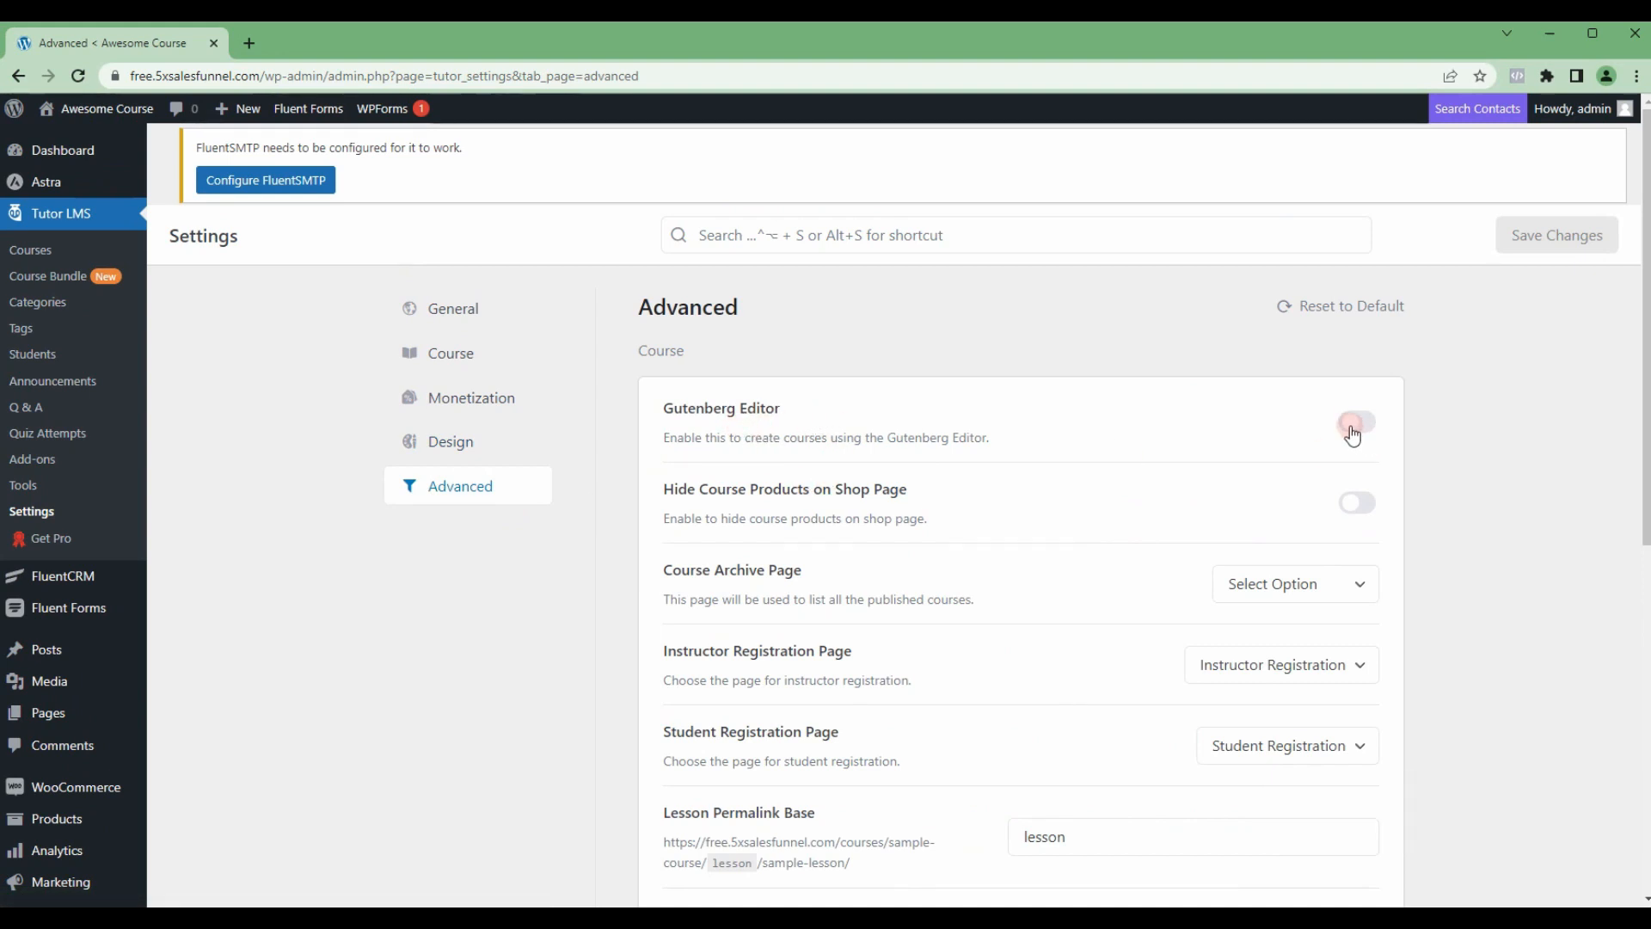
scroll(1339, 439, down, 1)
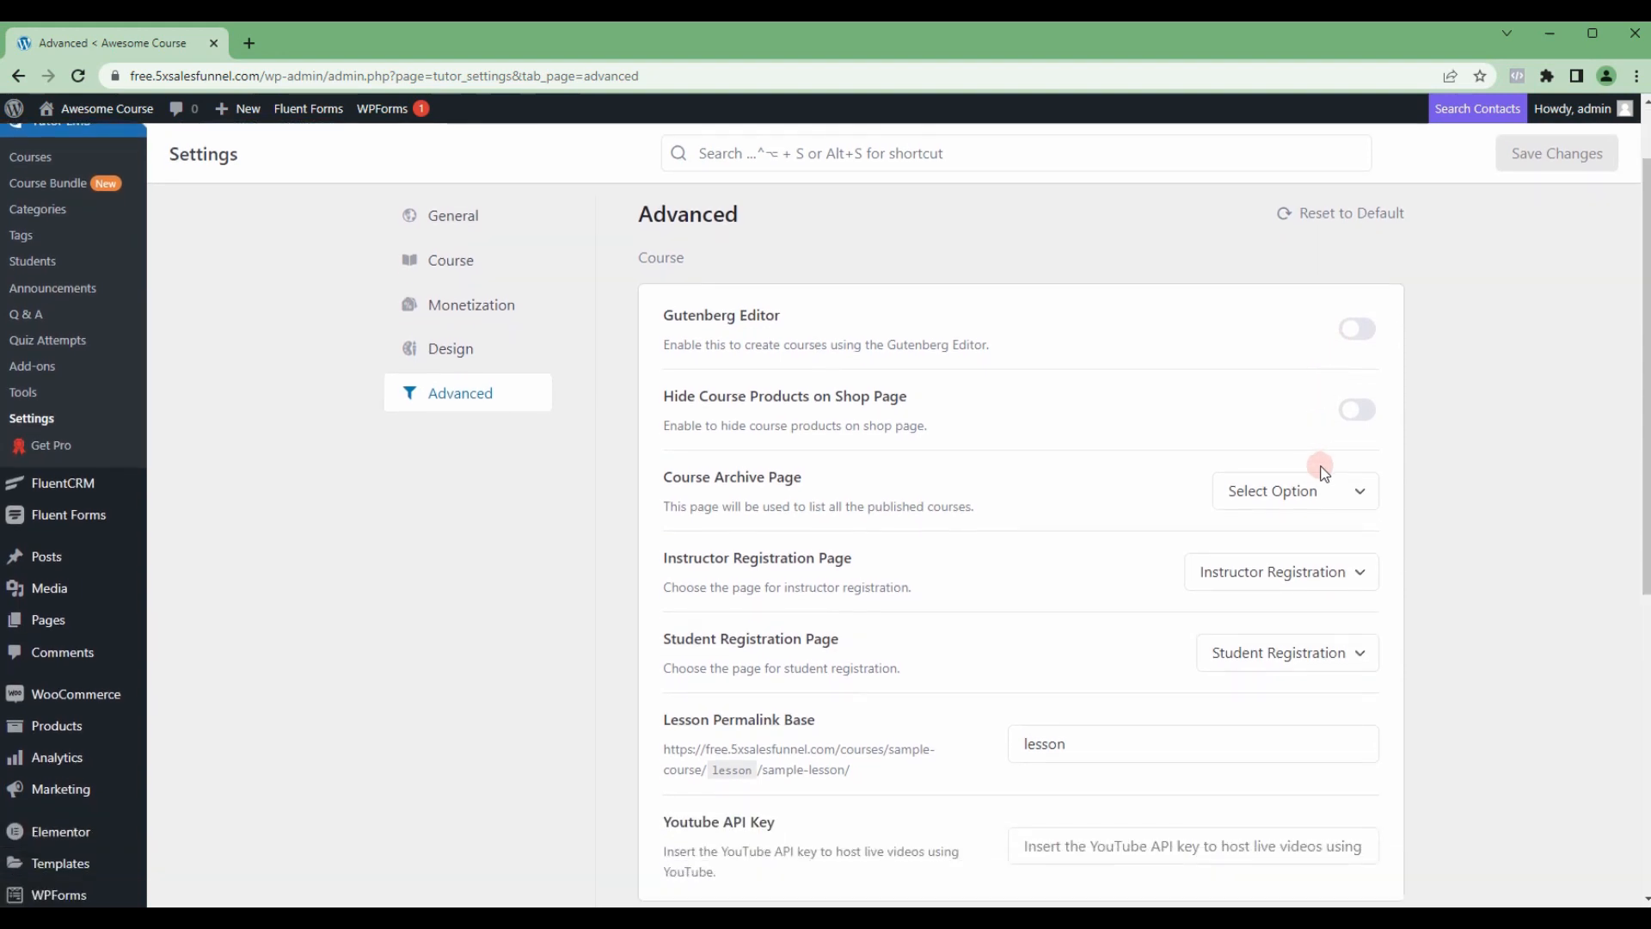
scroll(1342, 430, down, 1)
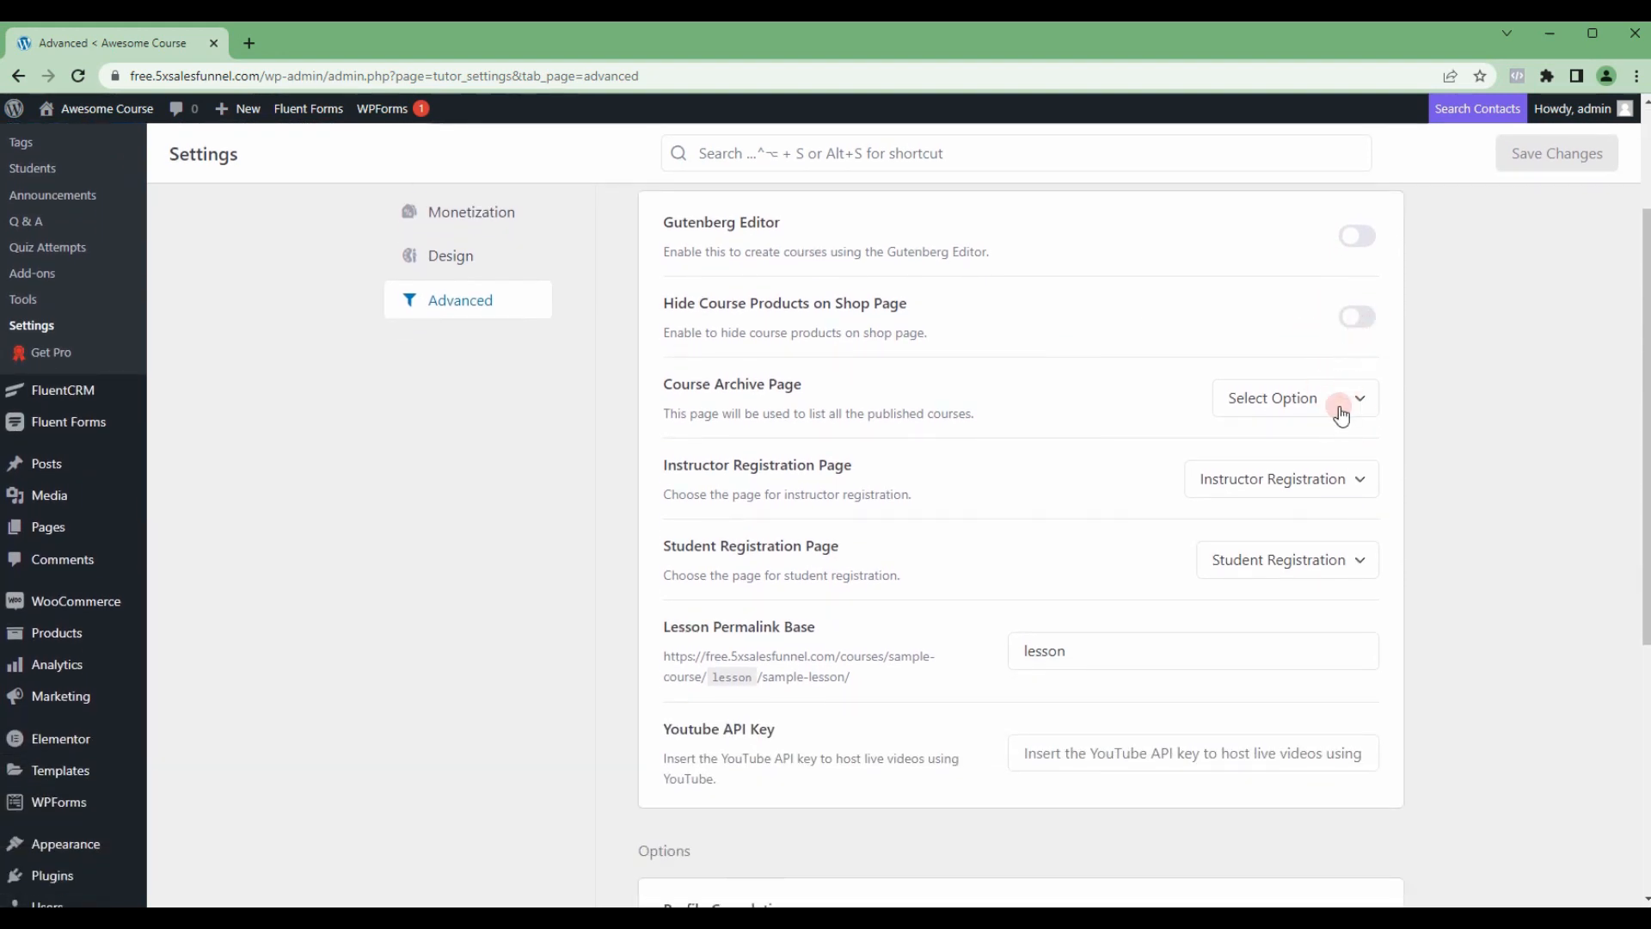
scroll(1282, 533, down, 1)
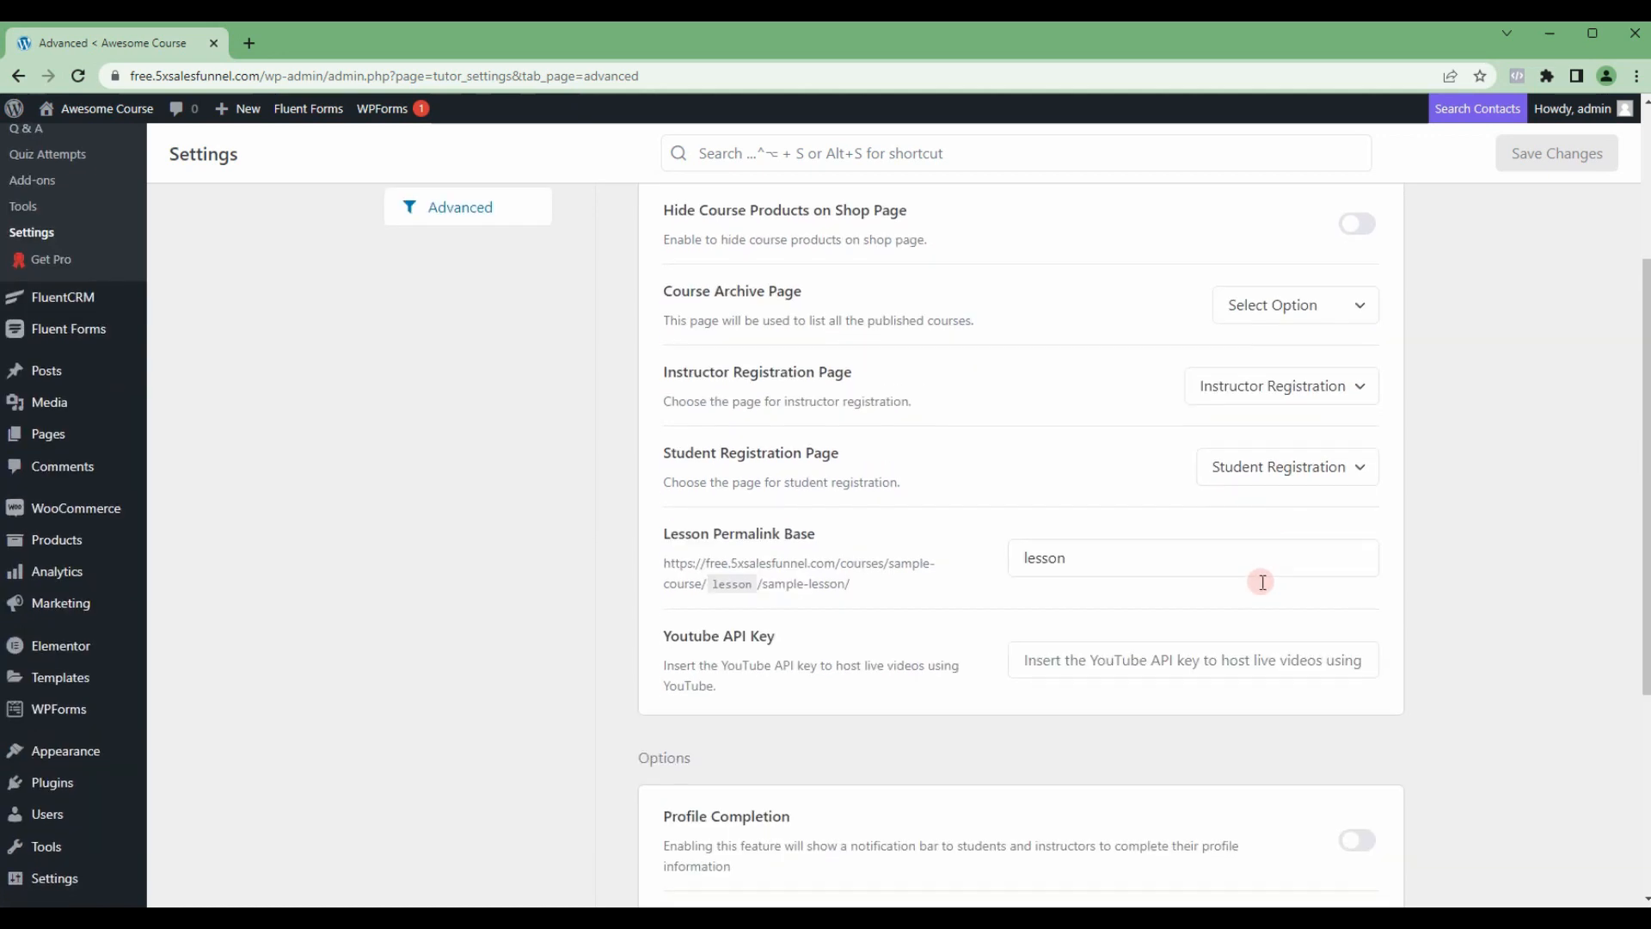
scroll(1105, 589, down, 4)
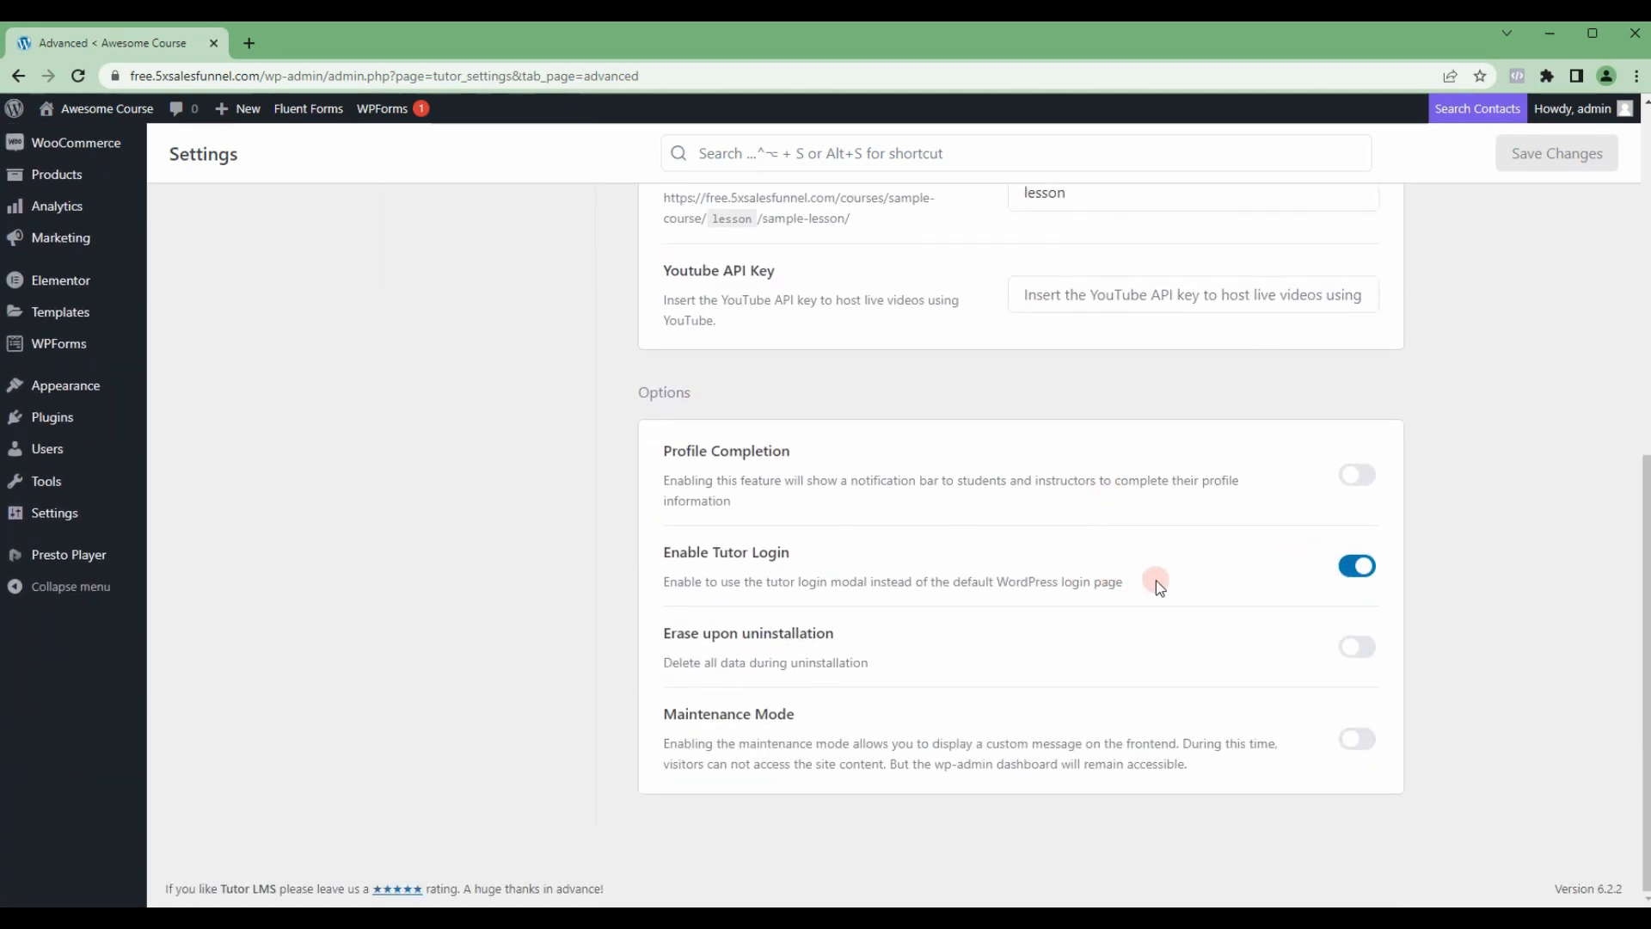
scroll(1376, 593, up, 7)
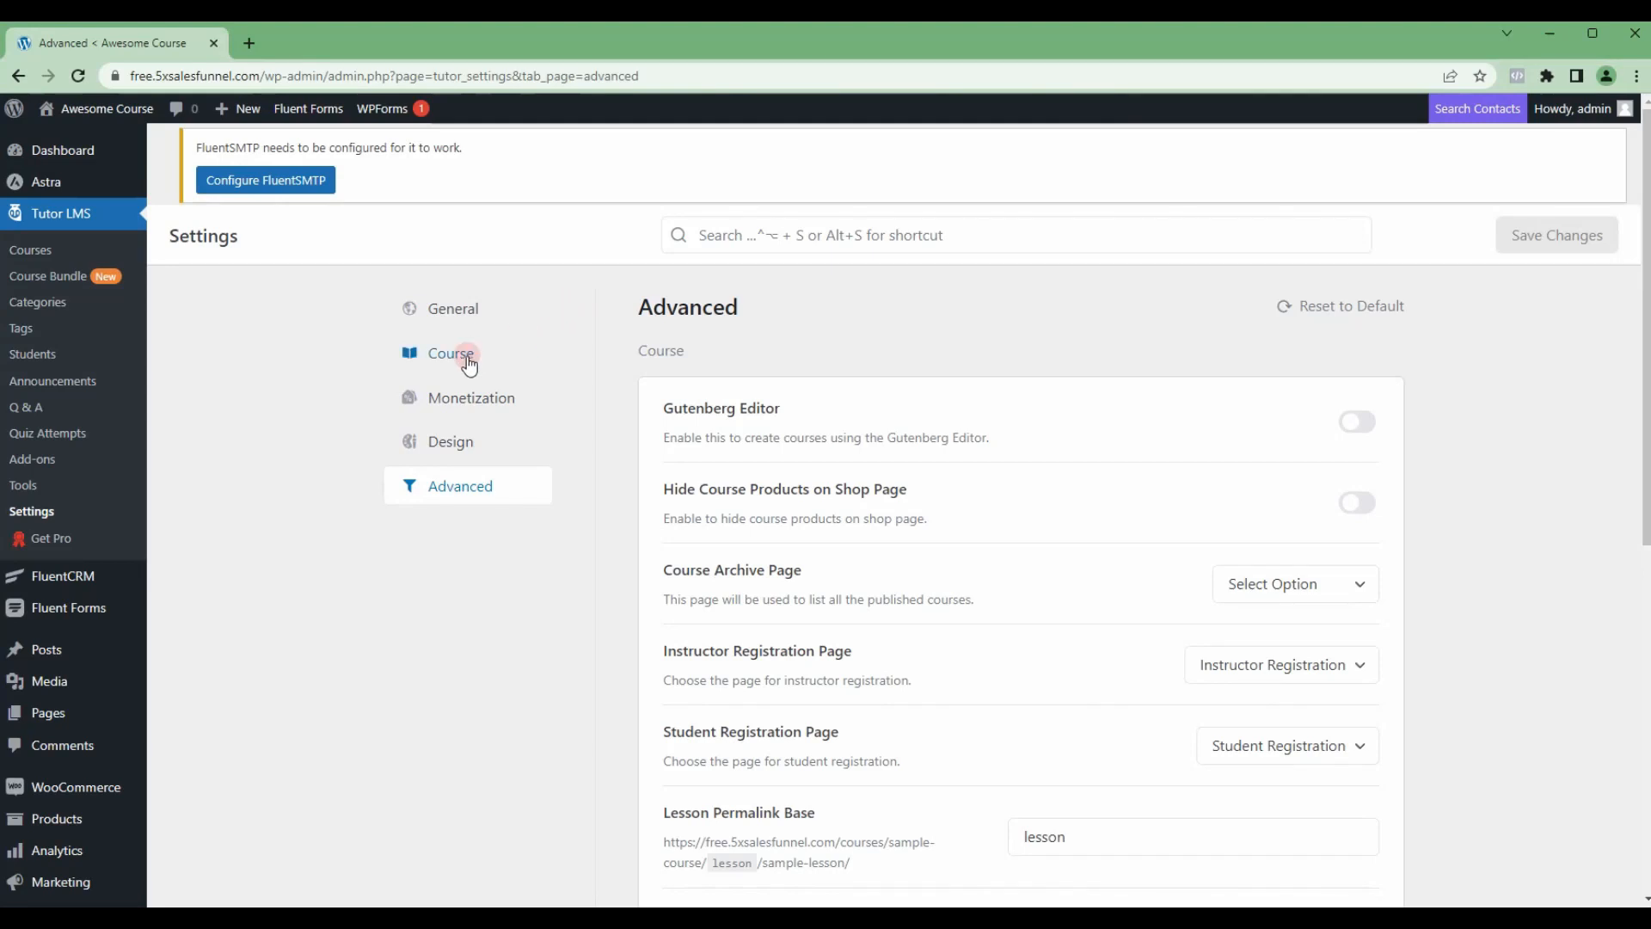
Step: Create a new course from the Tutor LMS course list and title it FREE COURSE
click(32, 256)
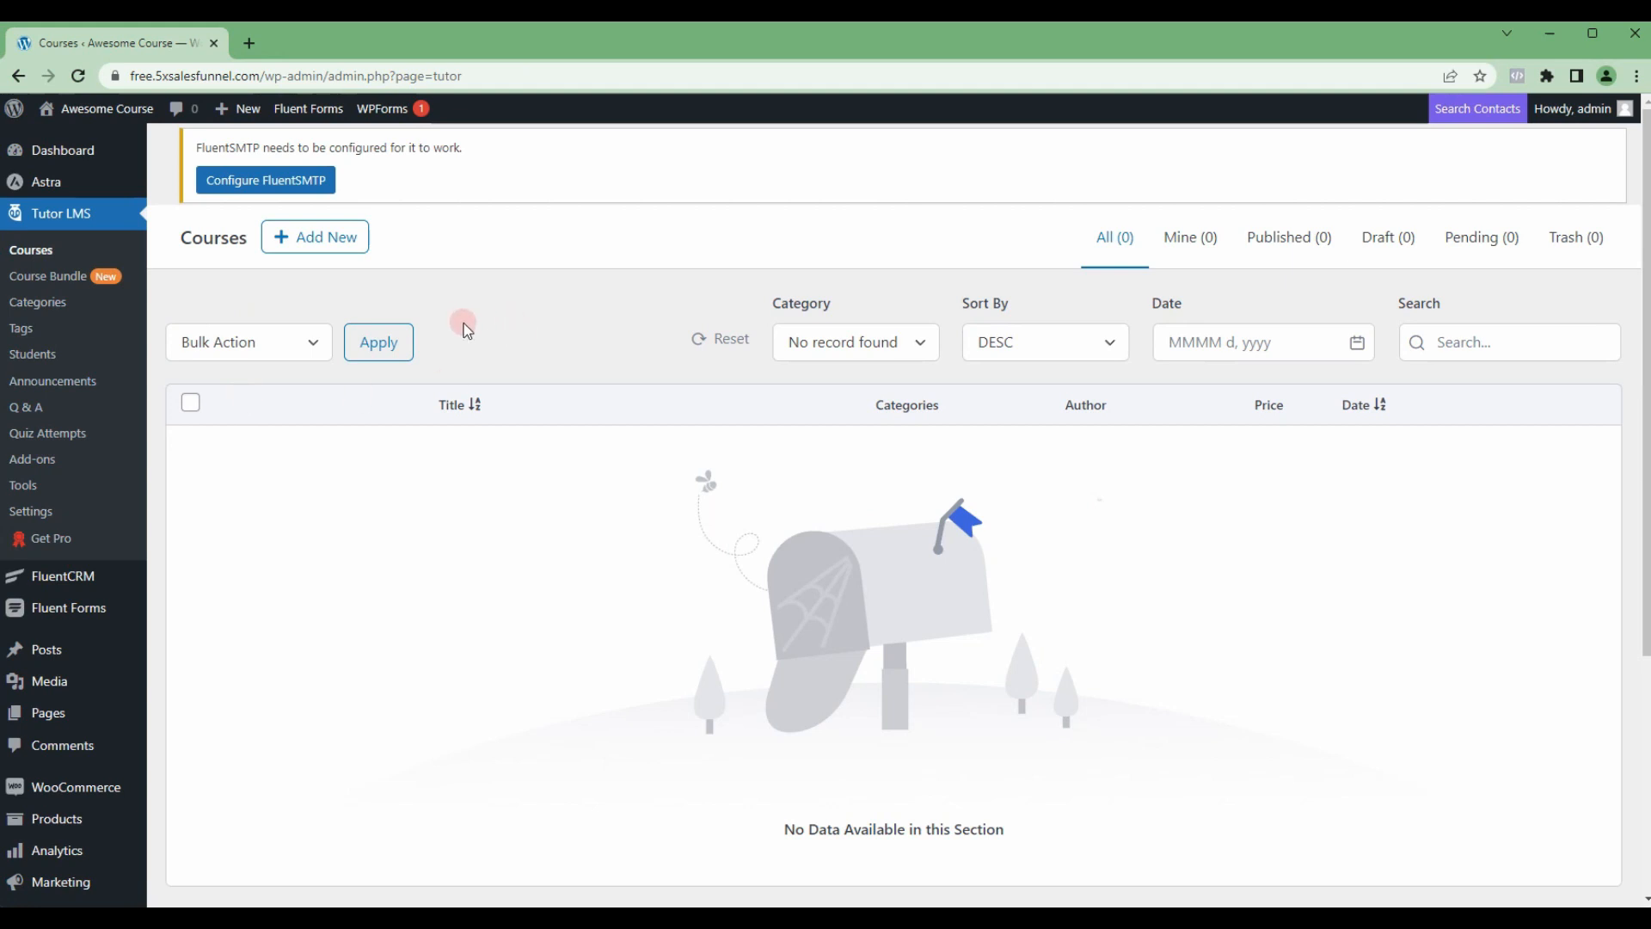
scroll(442, 340, down, 1)
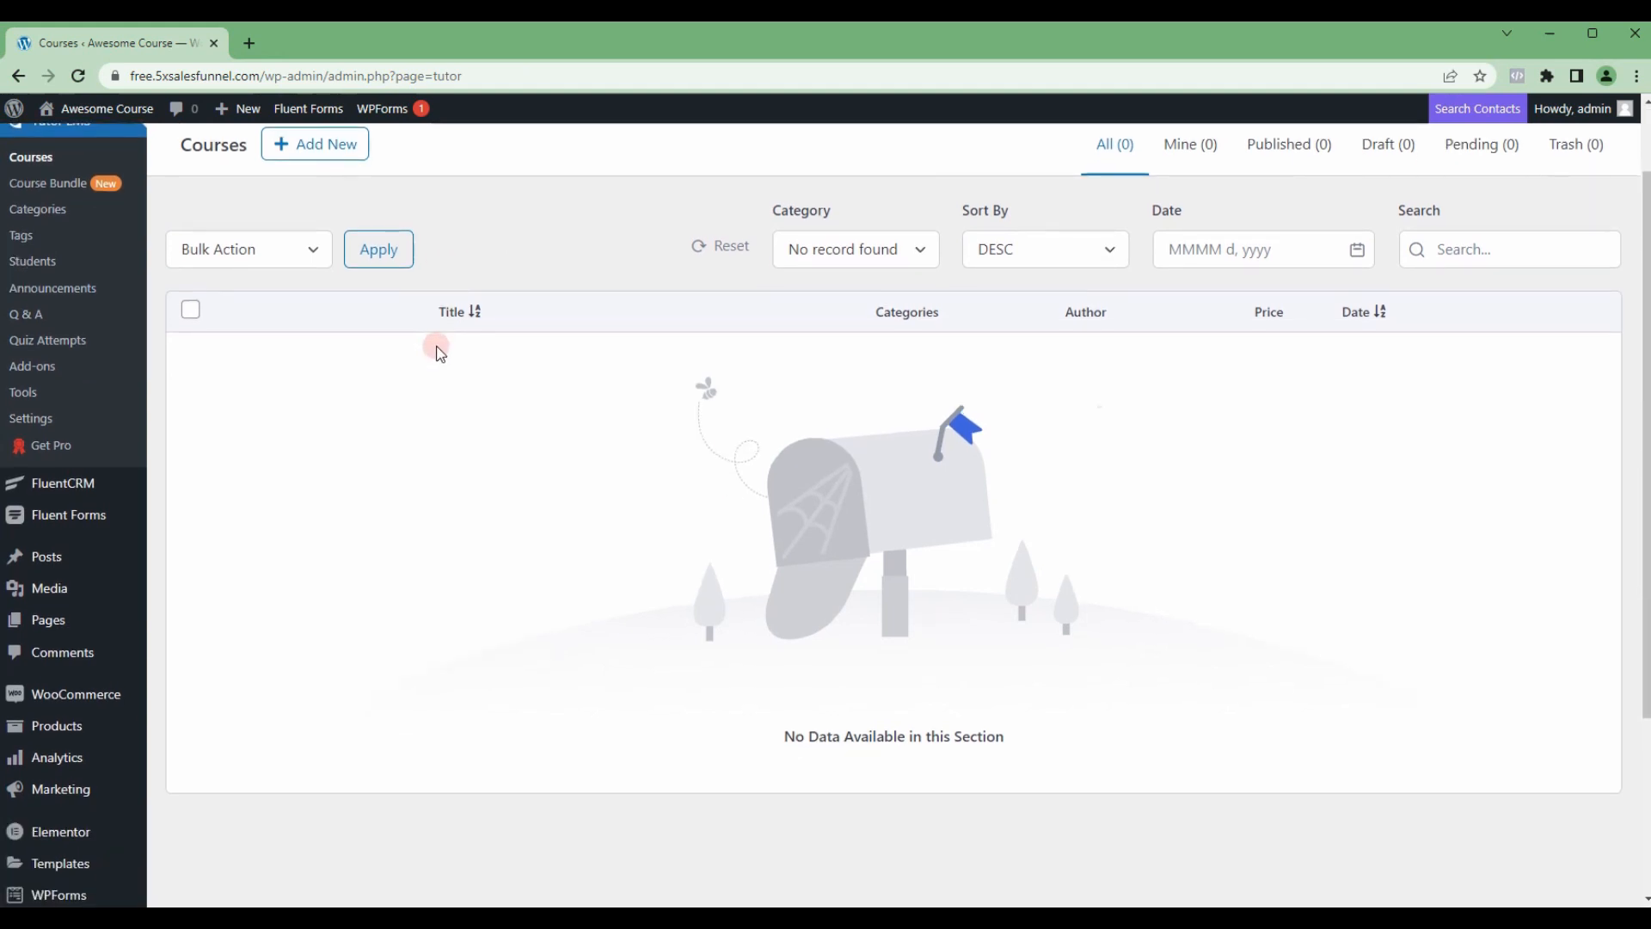
scroll(436, 348, up, 1)
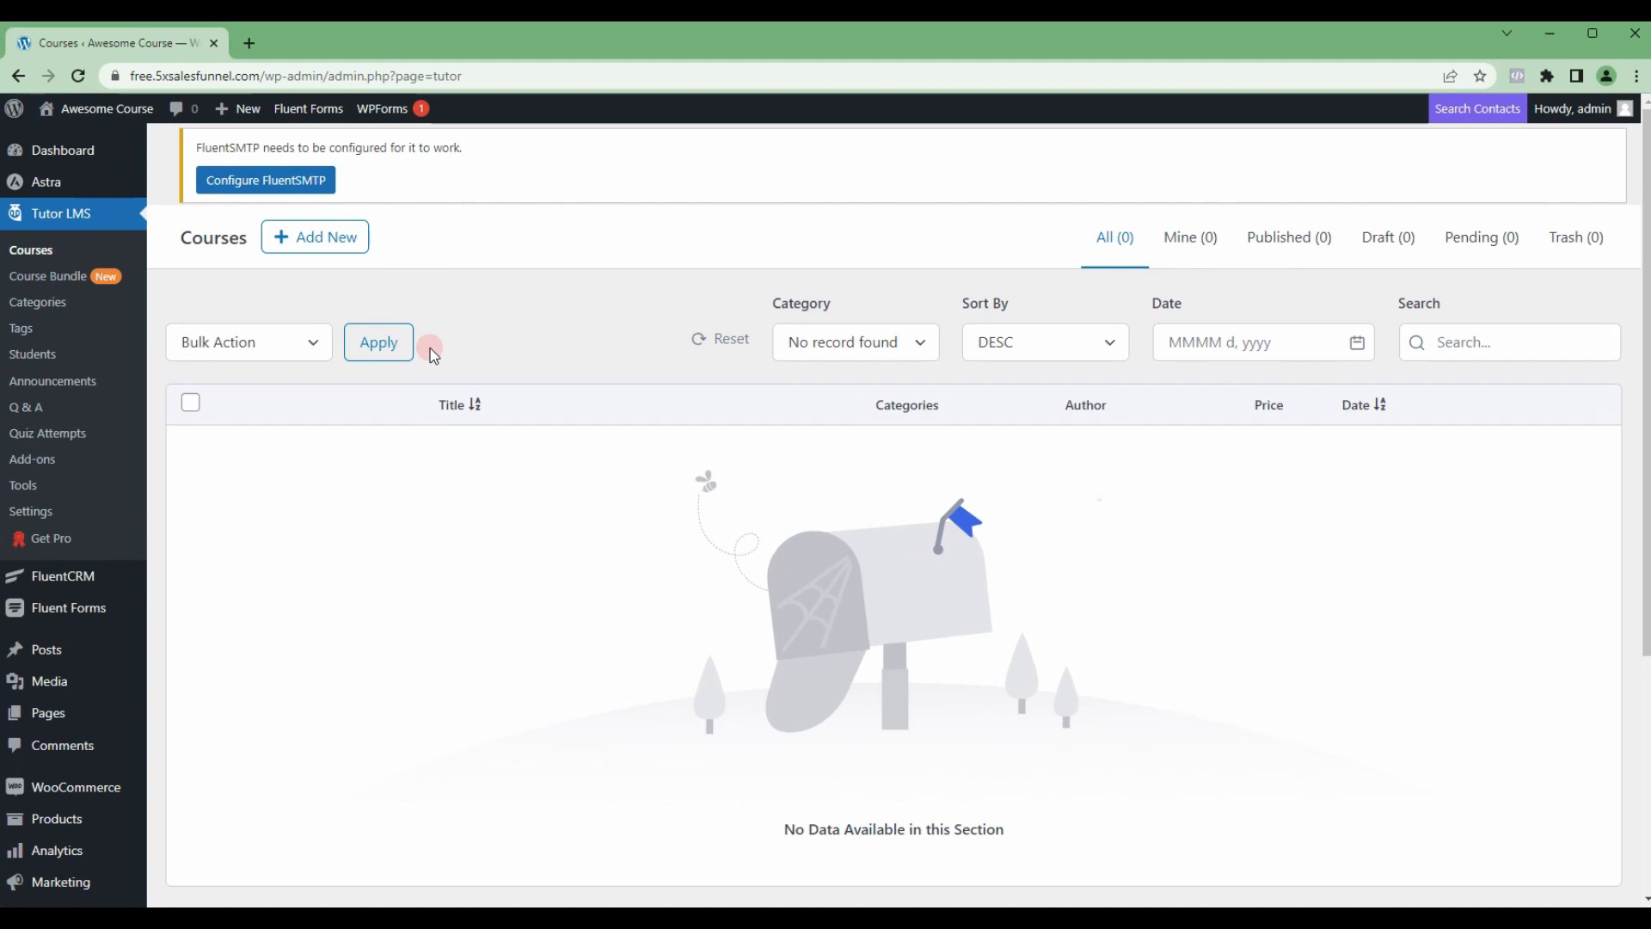
click(294, 249)
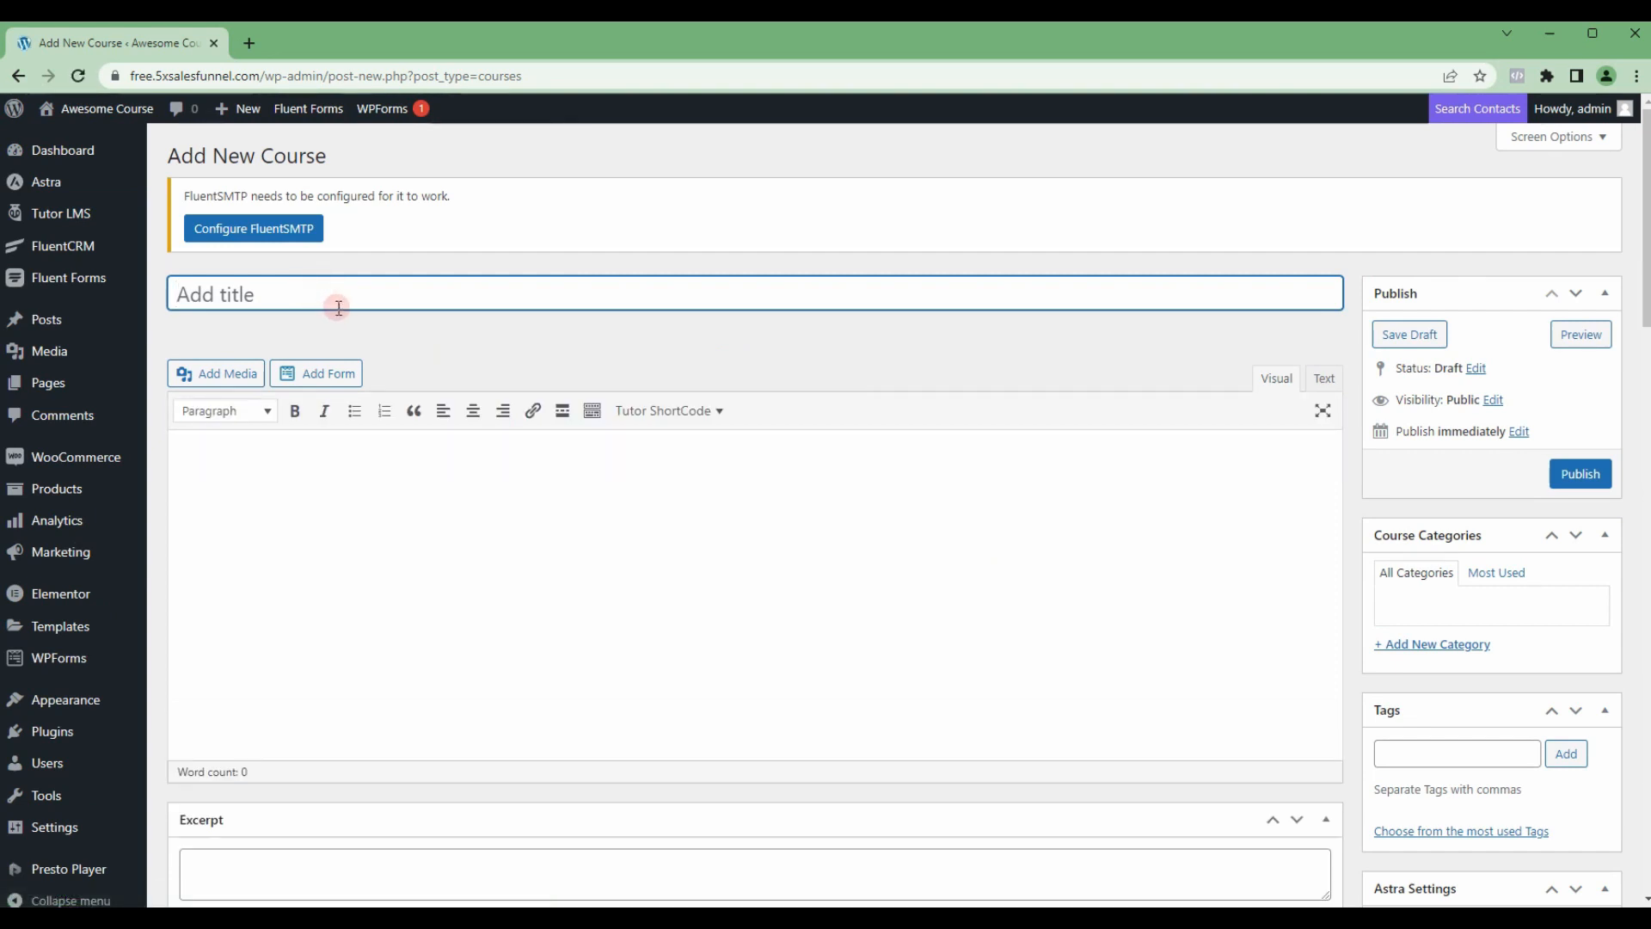
text(FREE COURSE)
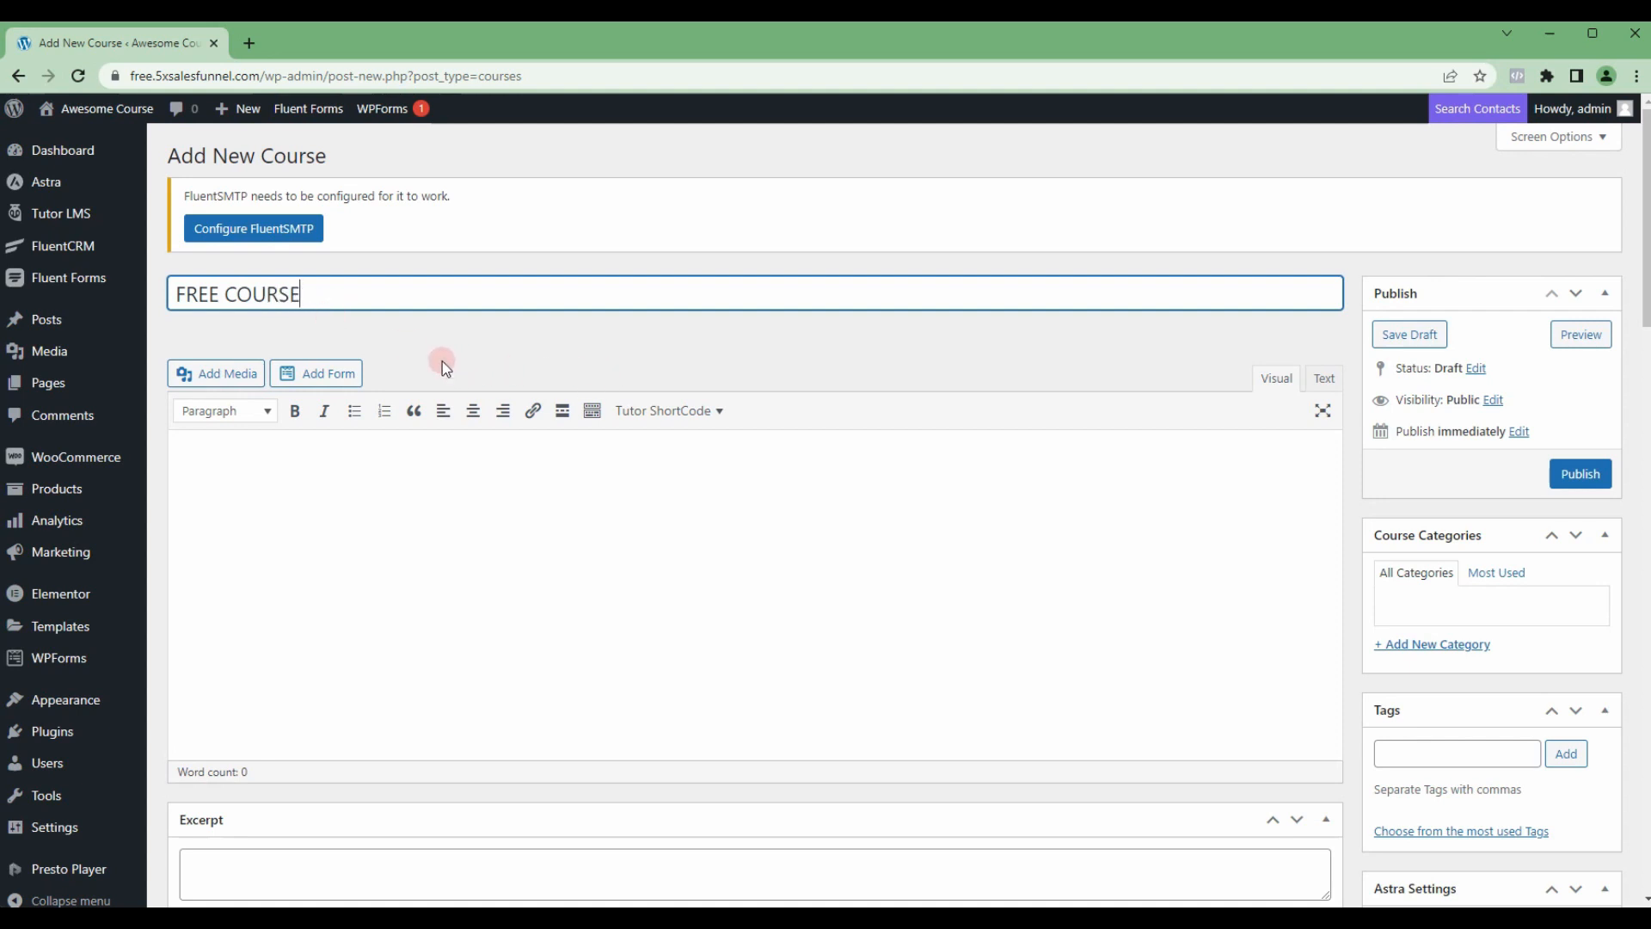
Step: Leave the course description and excerpt blank and select Free as the course type
scroll(443, 362, down, 1)
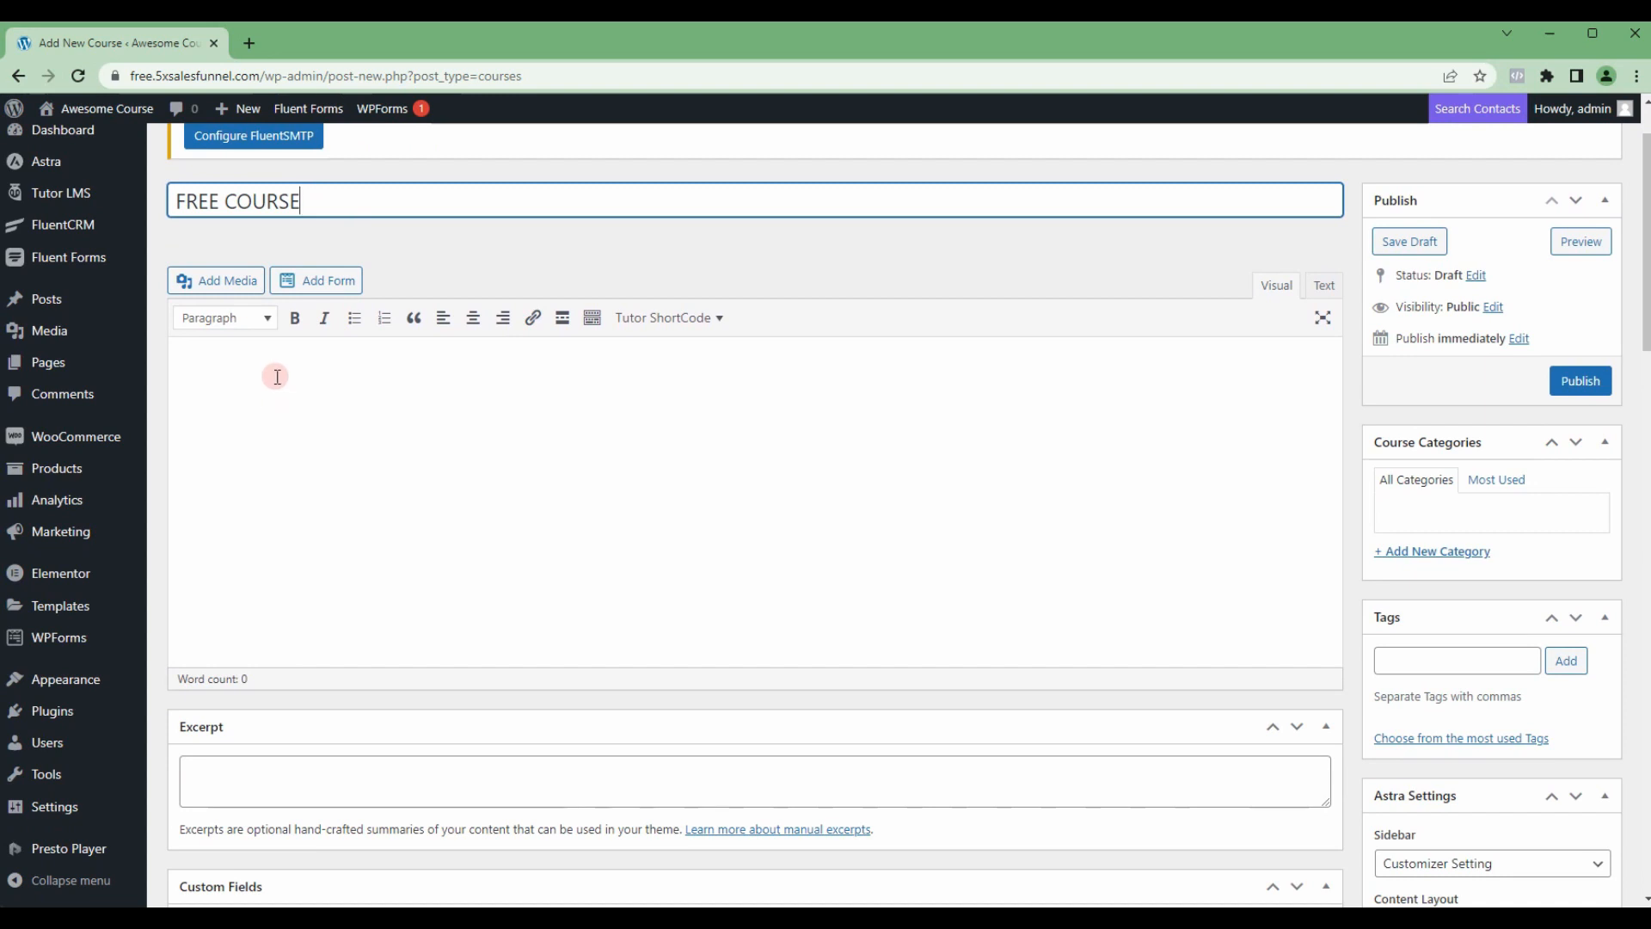
click(275, 375)
scroll(302, 395, down, 3)
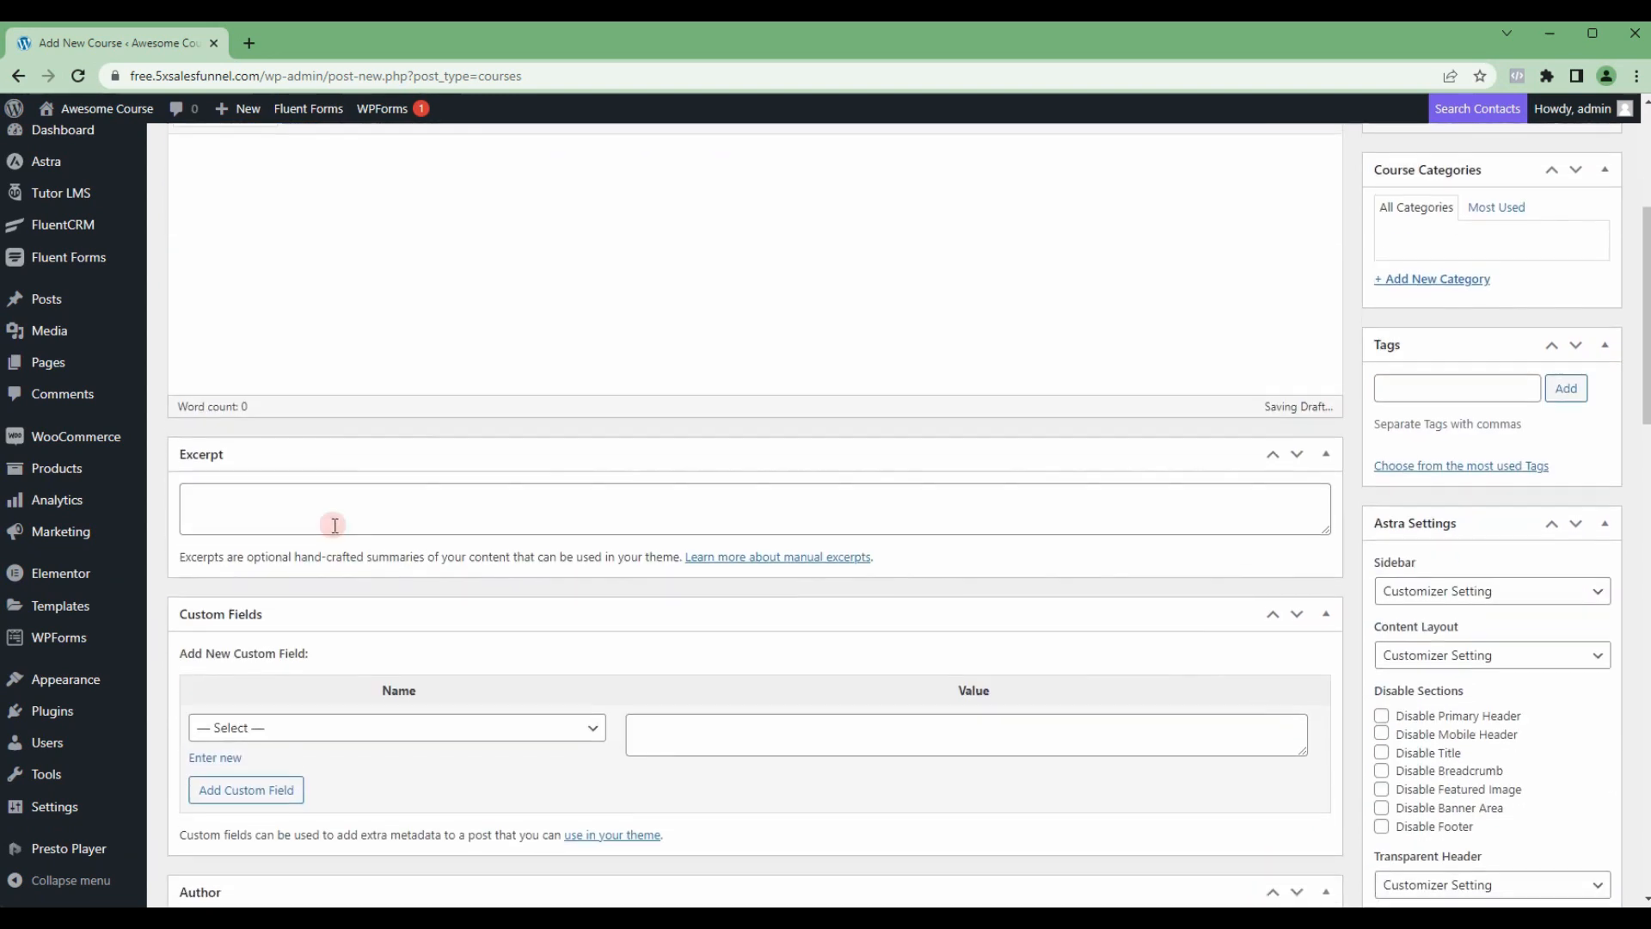
click(291, 505)
scroll(293, 499, down, 6)
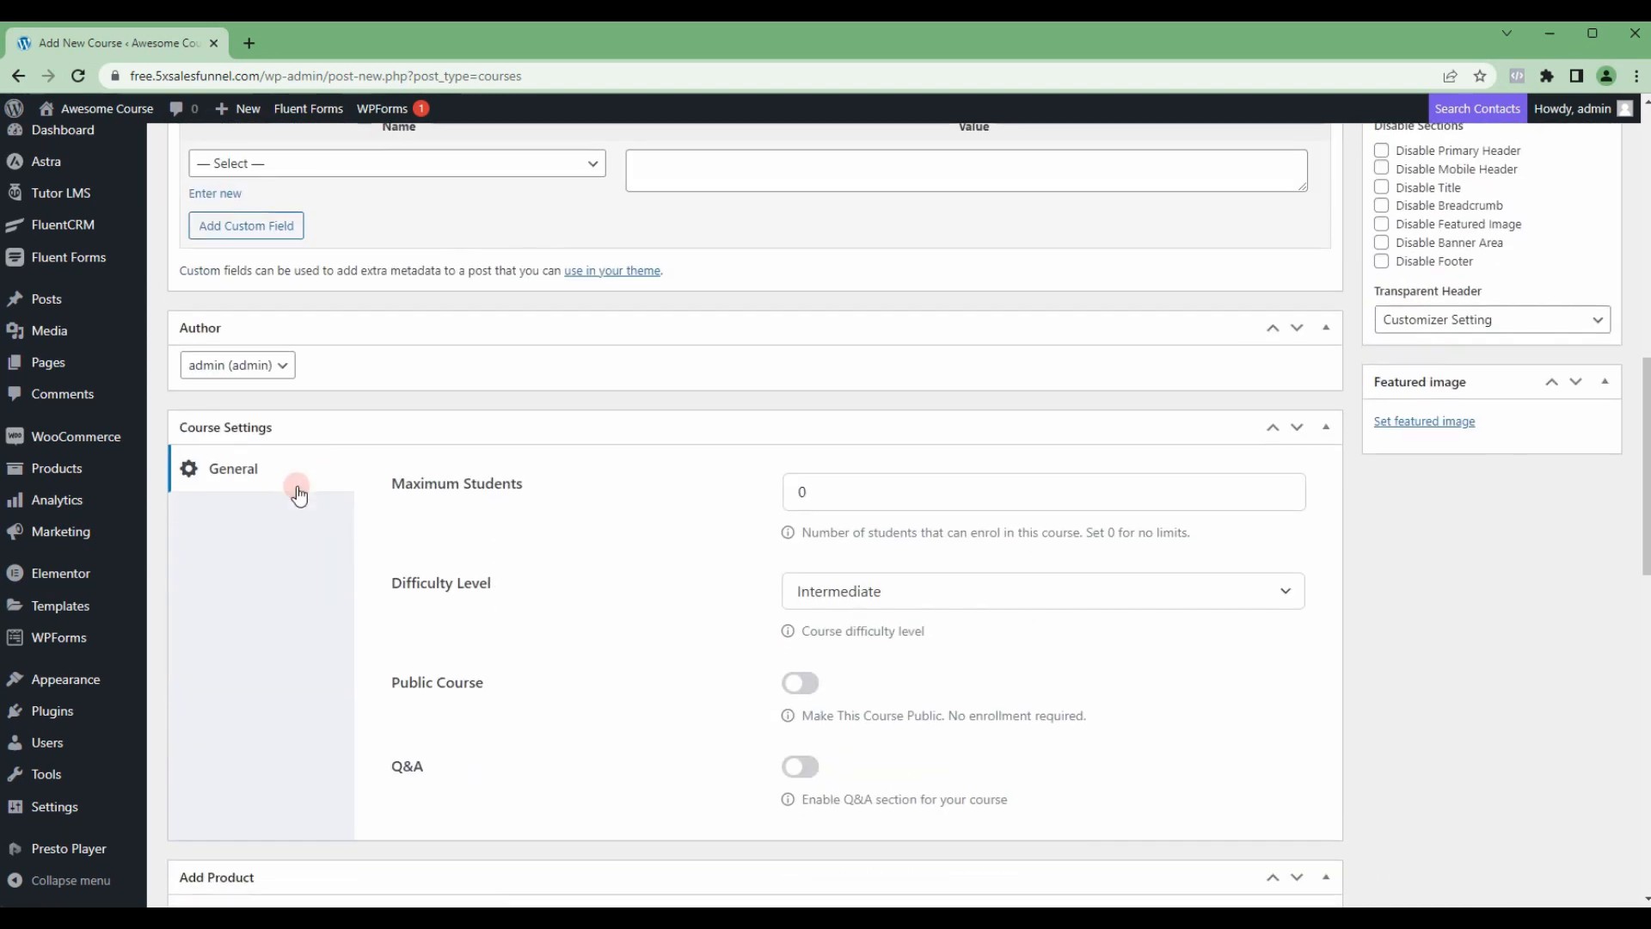
scroll(296, 490, down, 3)
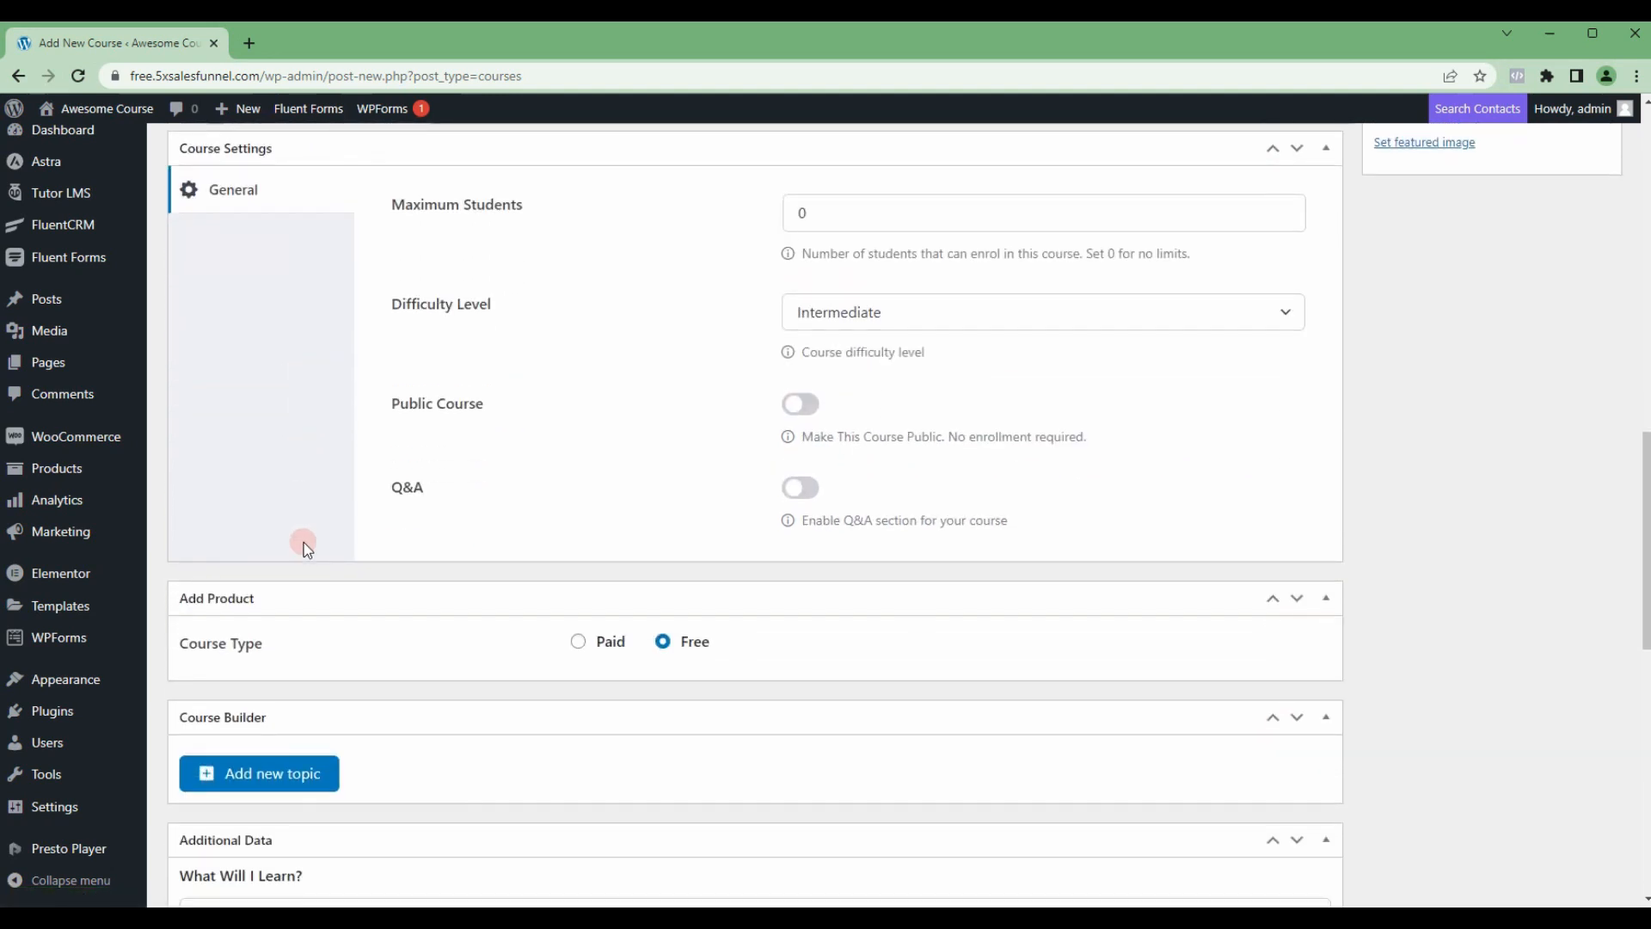
click(663, 642)
Step: In the general course settings, keep Maximum Students at 0 and set the Difficulty Level to Beginner
scroll(737, 468, up, 1)
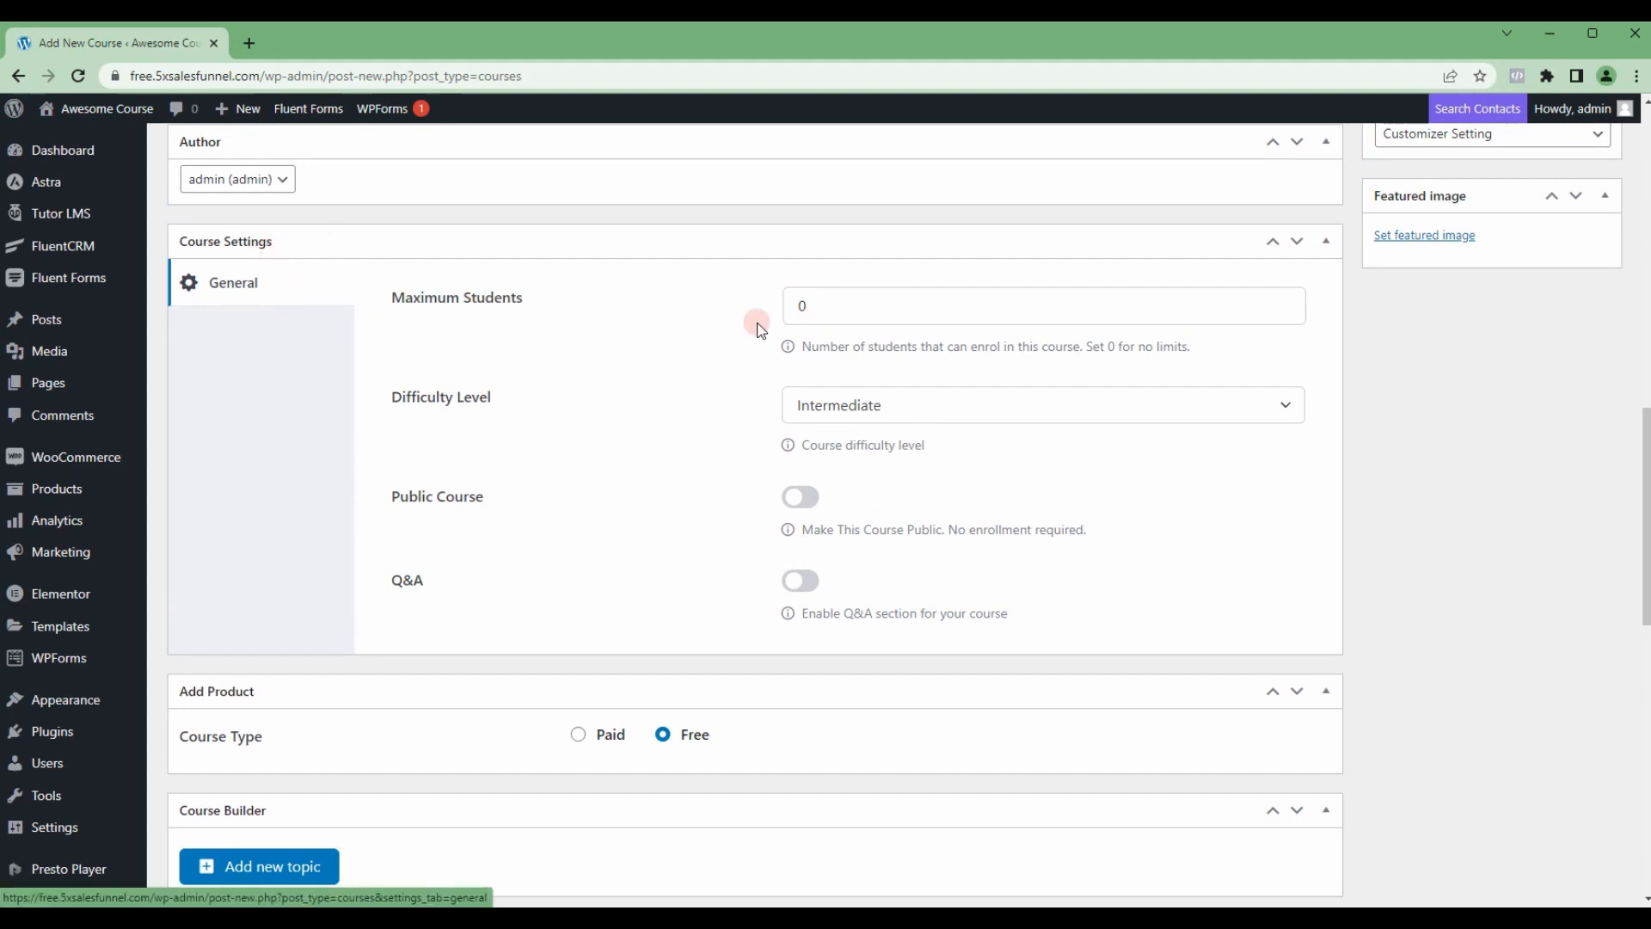
click(812, 308)
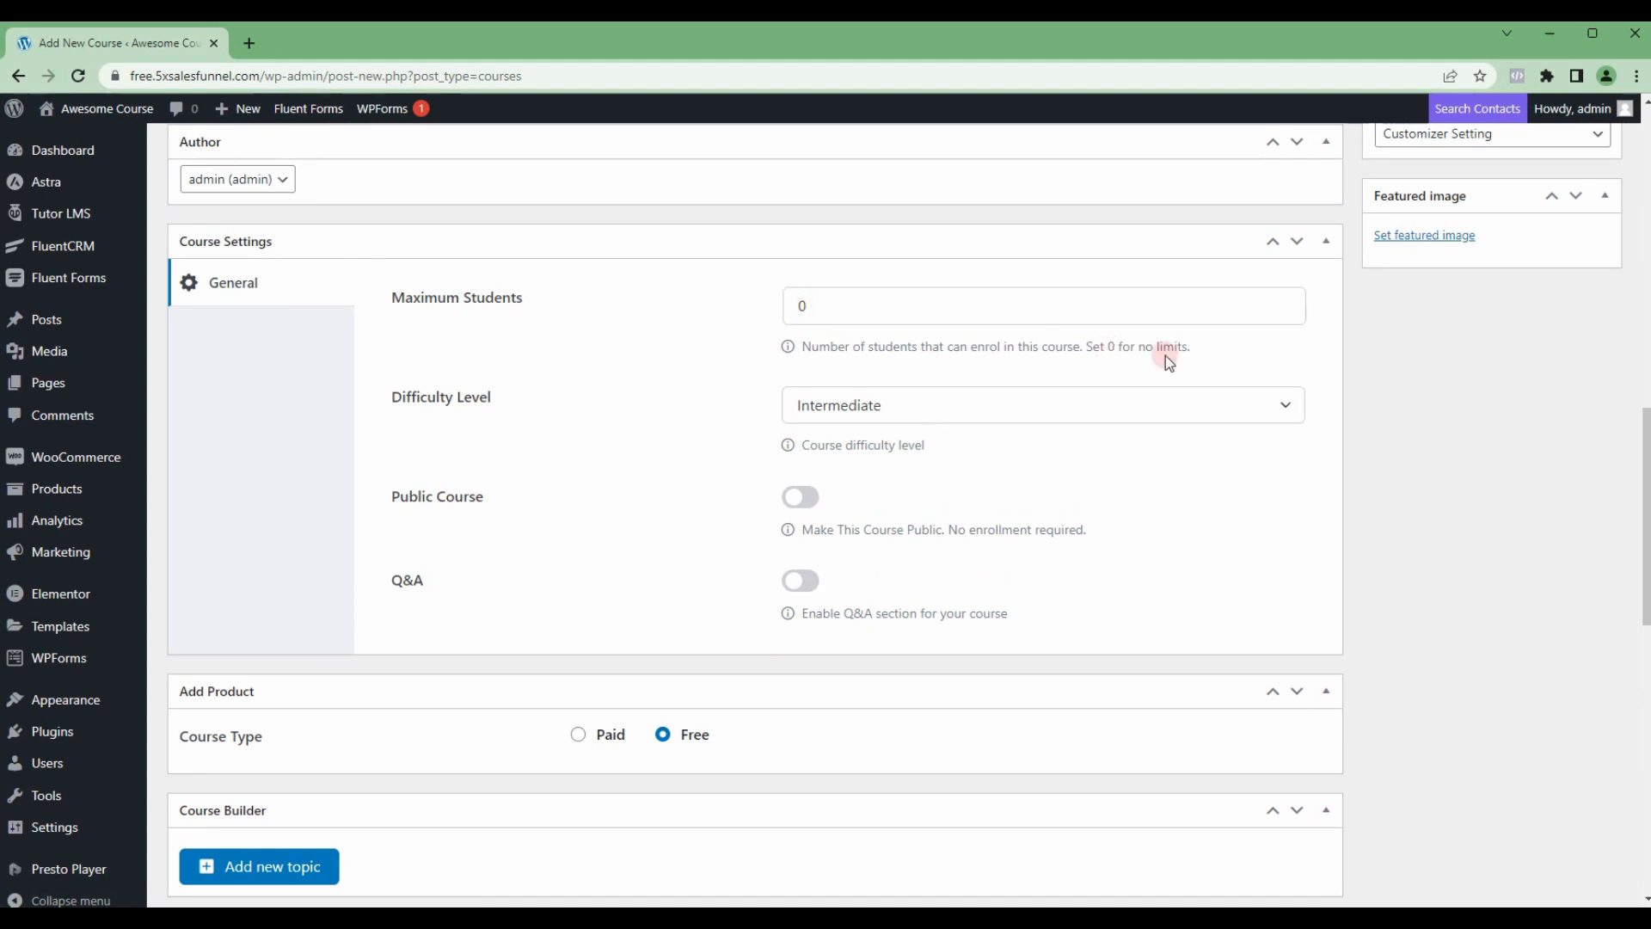
click(857, 407)
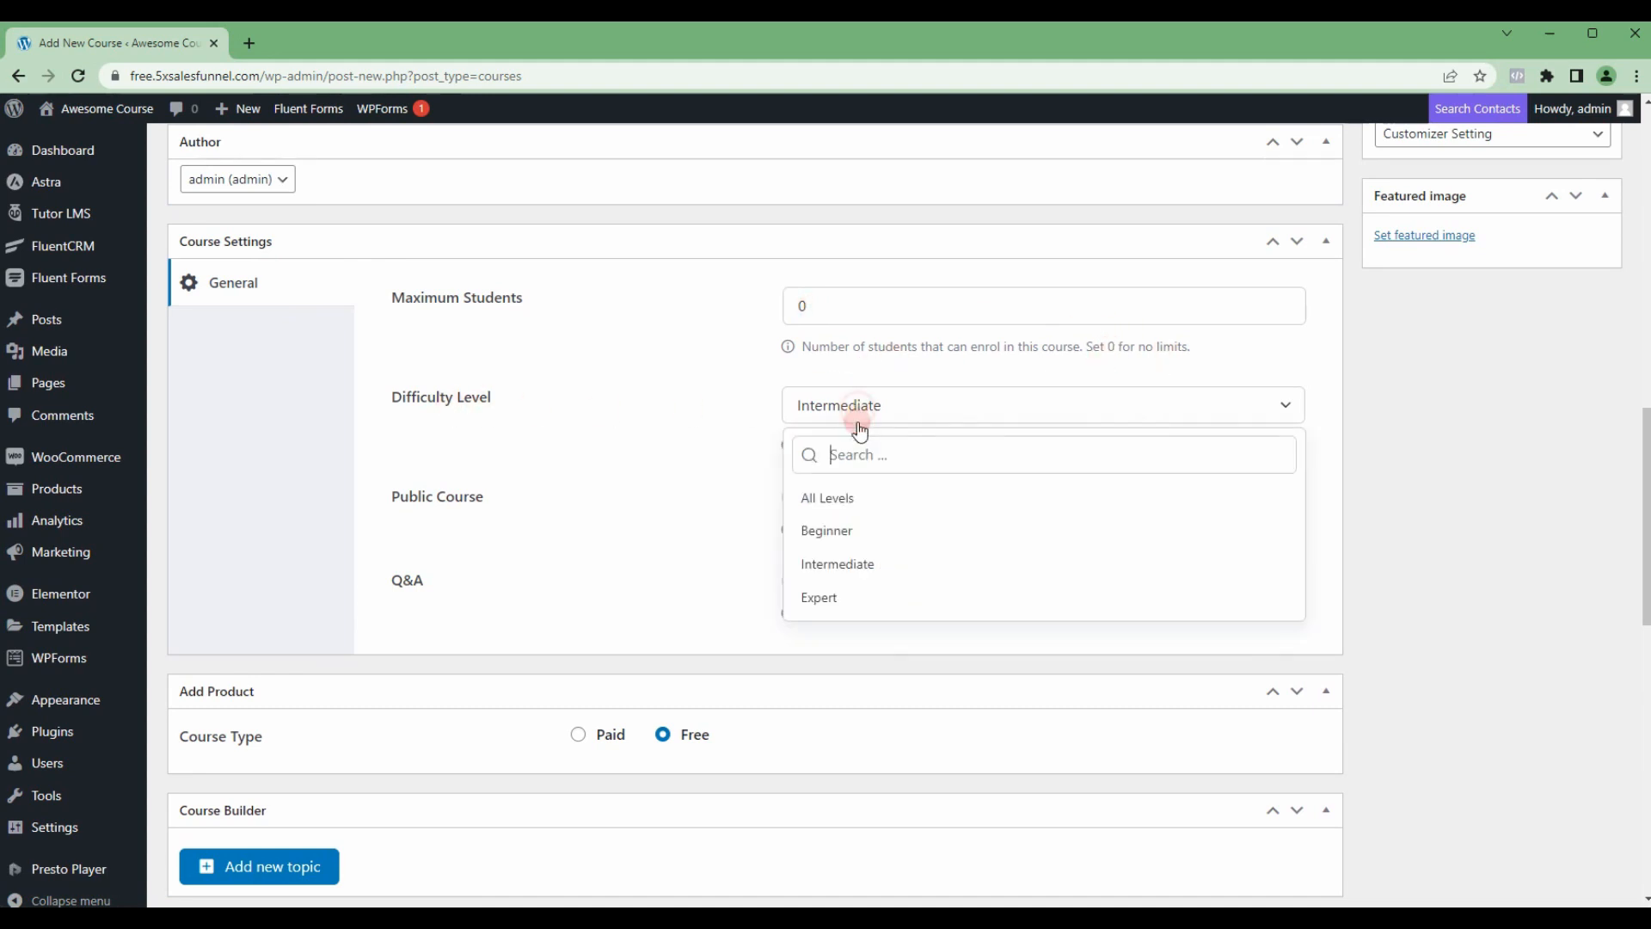
click(839, 529)
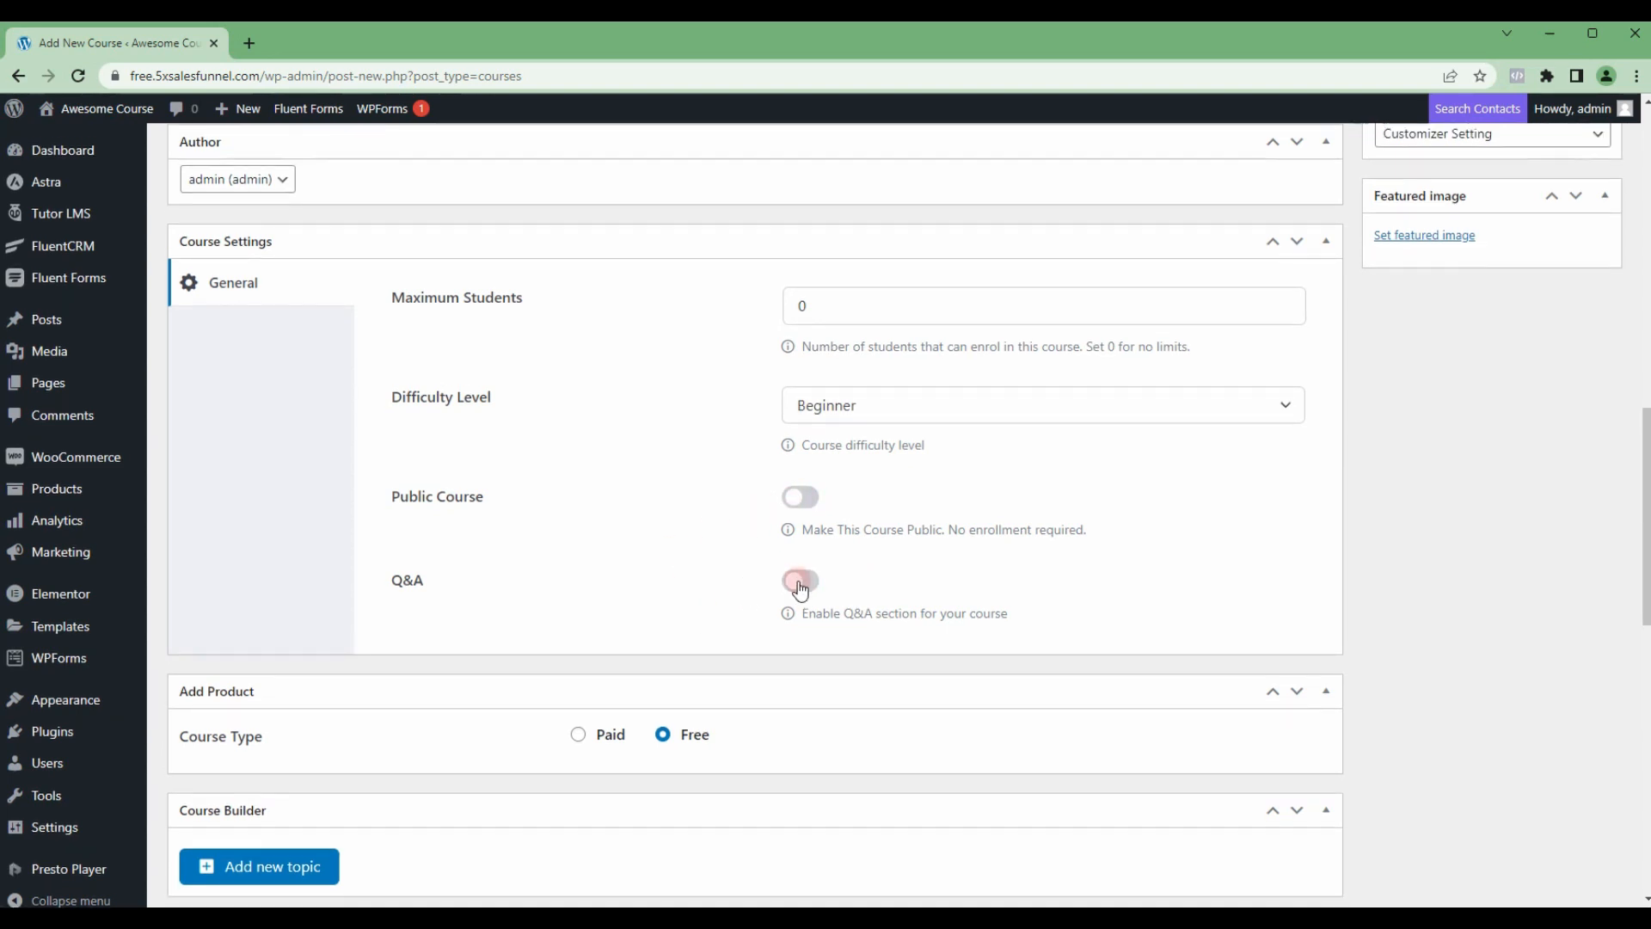
Step: Leave Public Course and Q&A off, and add a topic named Introduction to the course
scroll(731, 568, down, 2)
scroll(686, 554, down, 2)
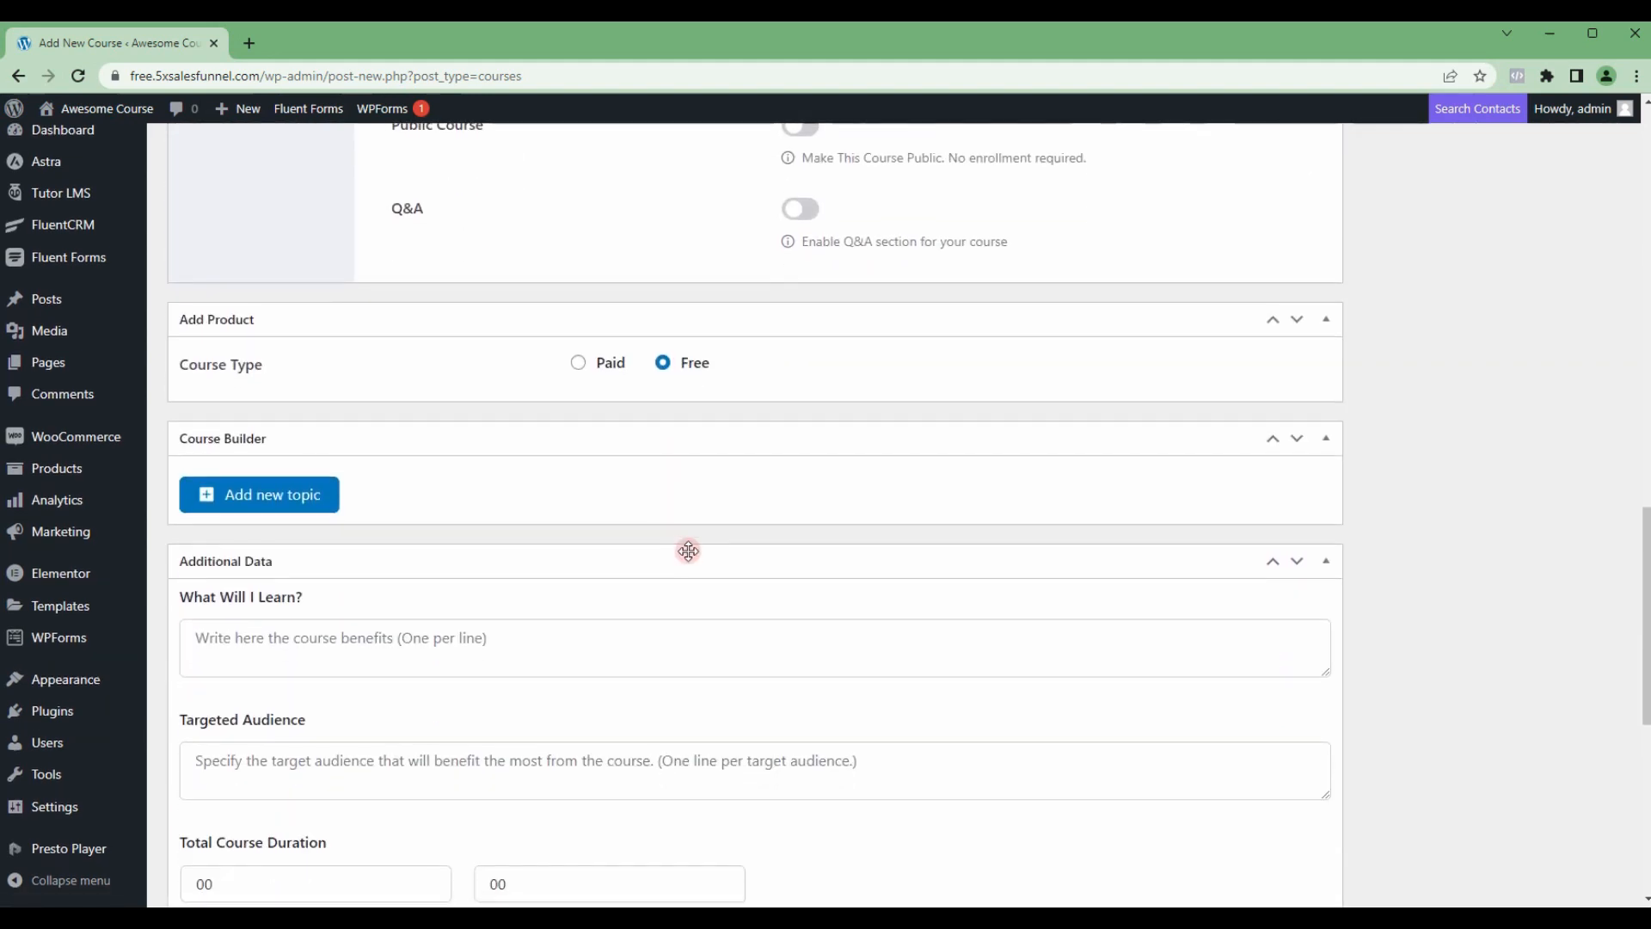
click(285, 503)
click(654, 399)
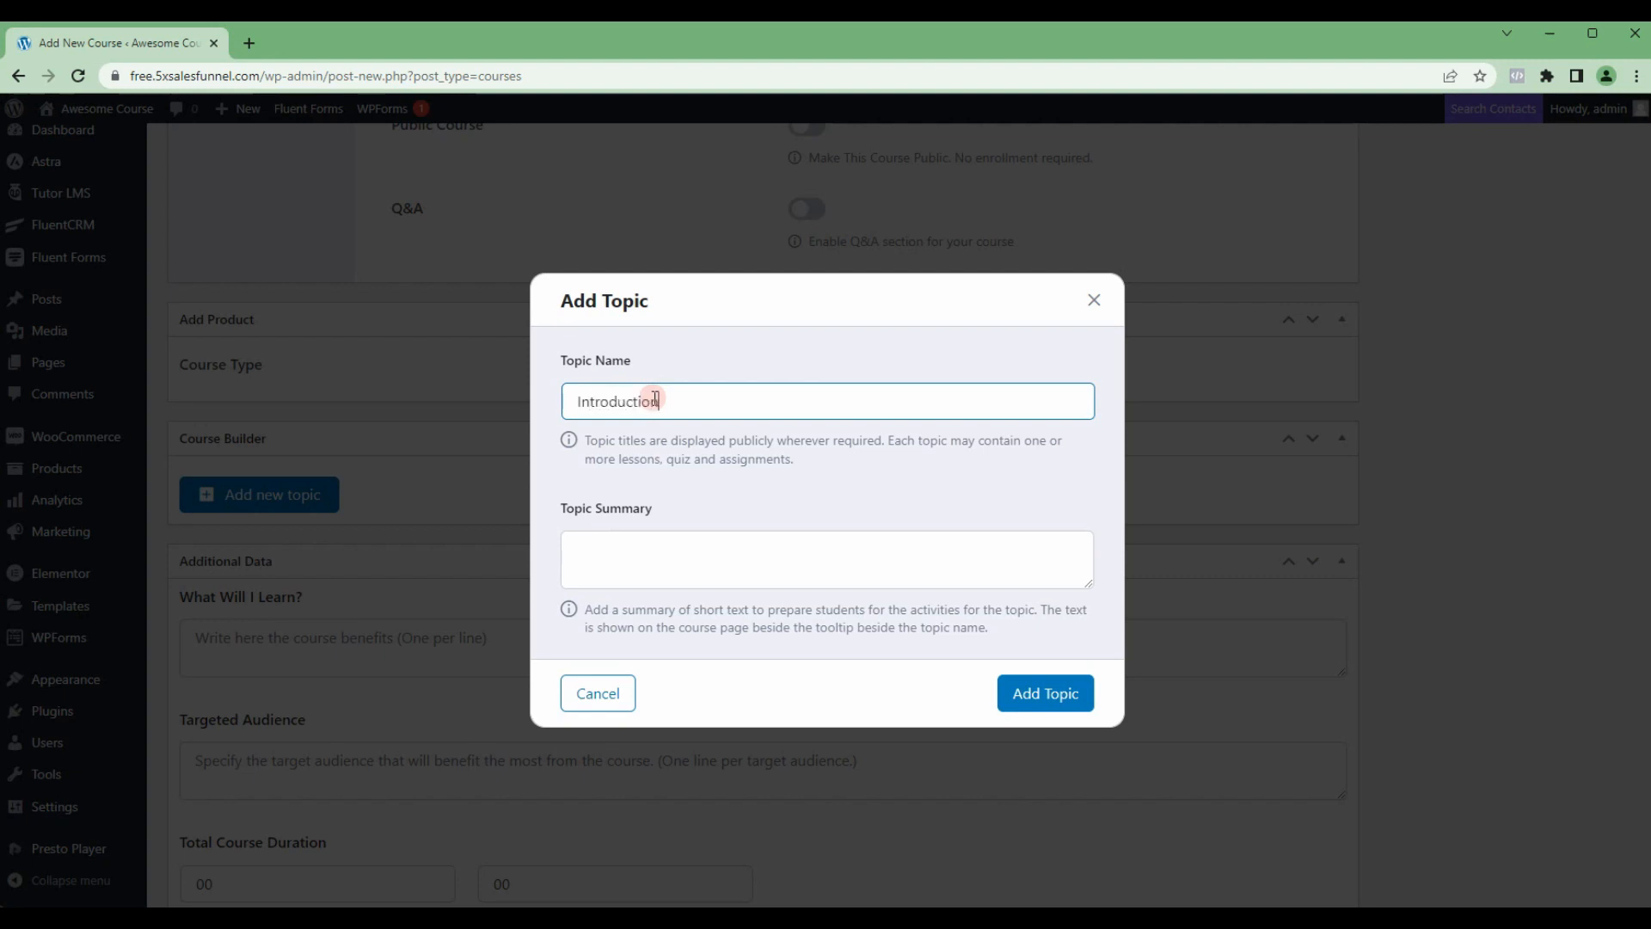
click(655, 399)
text(Introduction)
click(1028, 697)
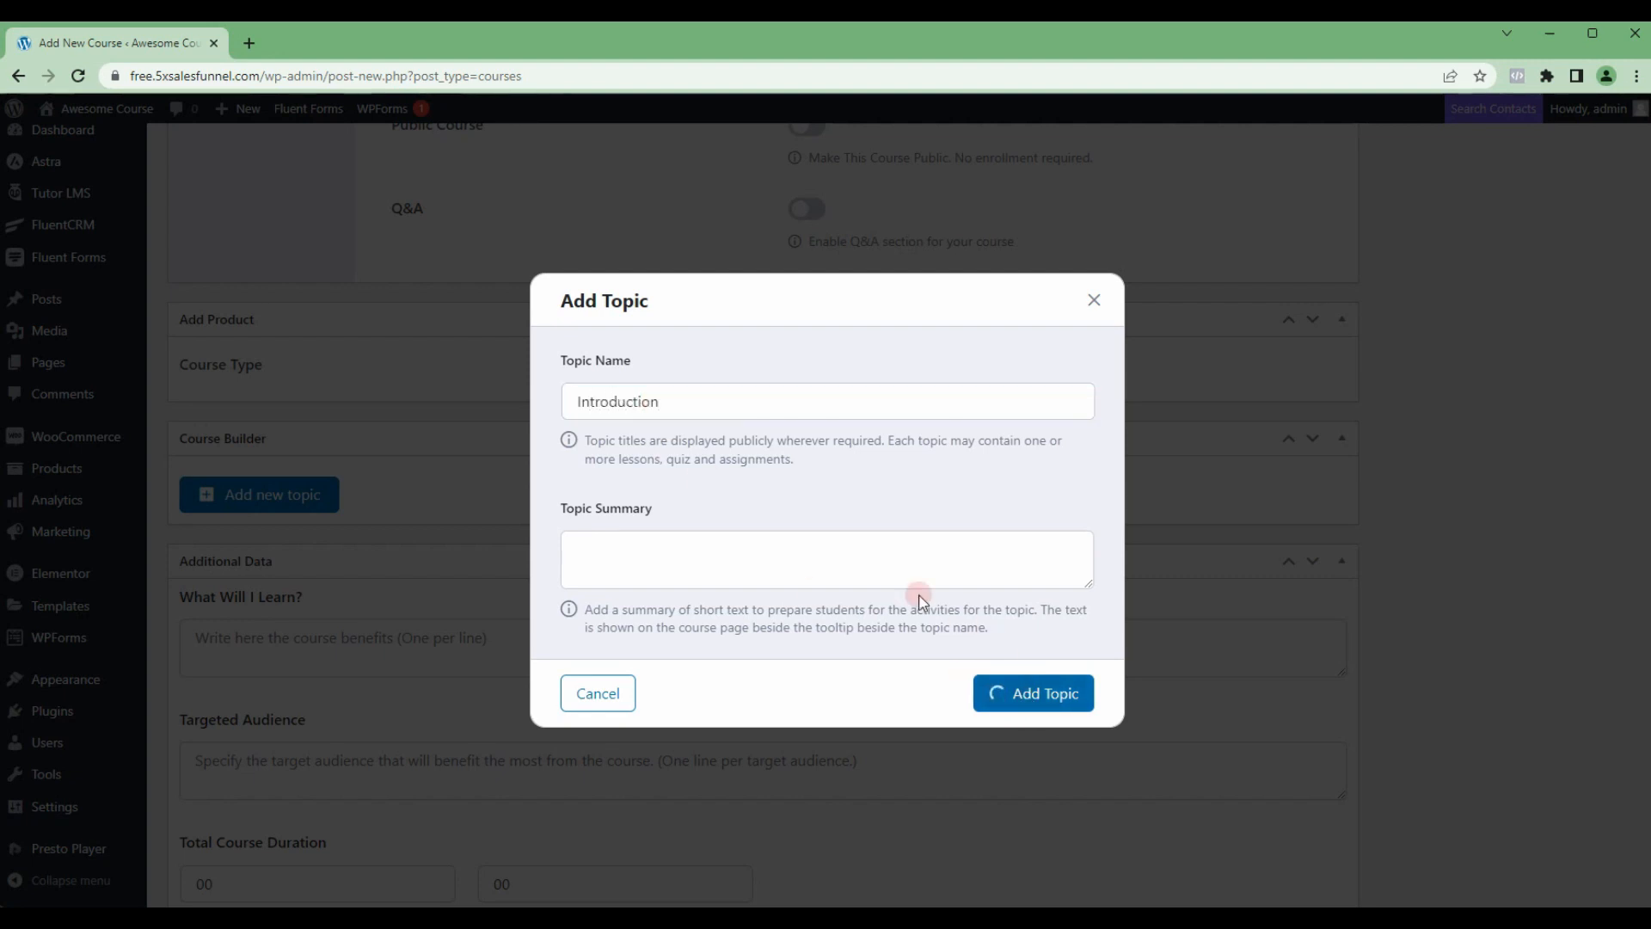
Step: Add a lesson to the Introduction topic and name it Basic Introduction
scroll(260, 338, down, 2)
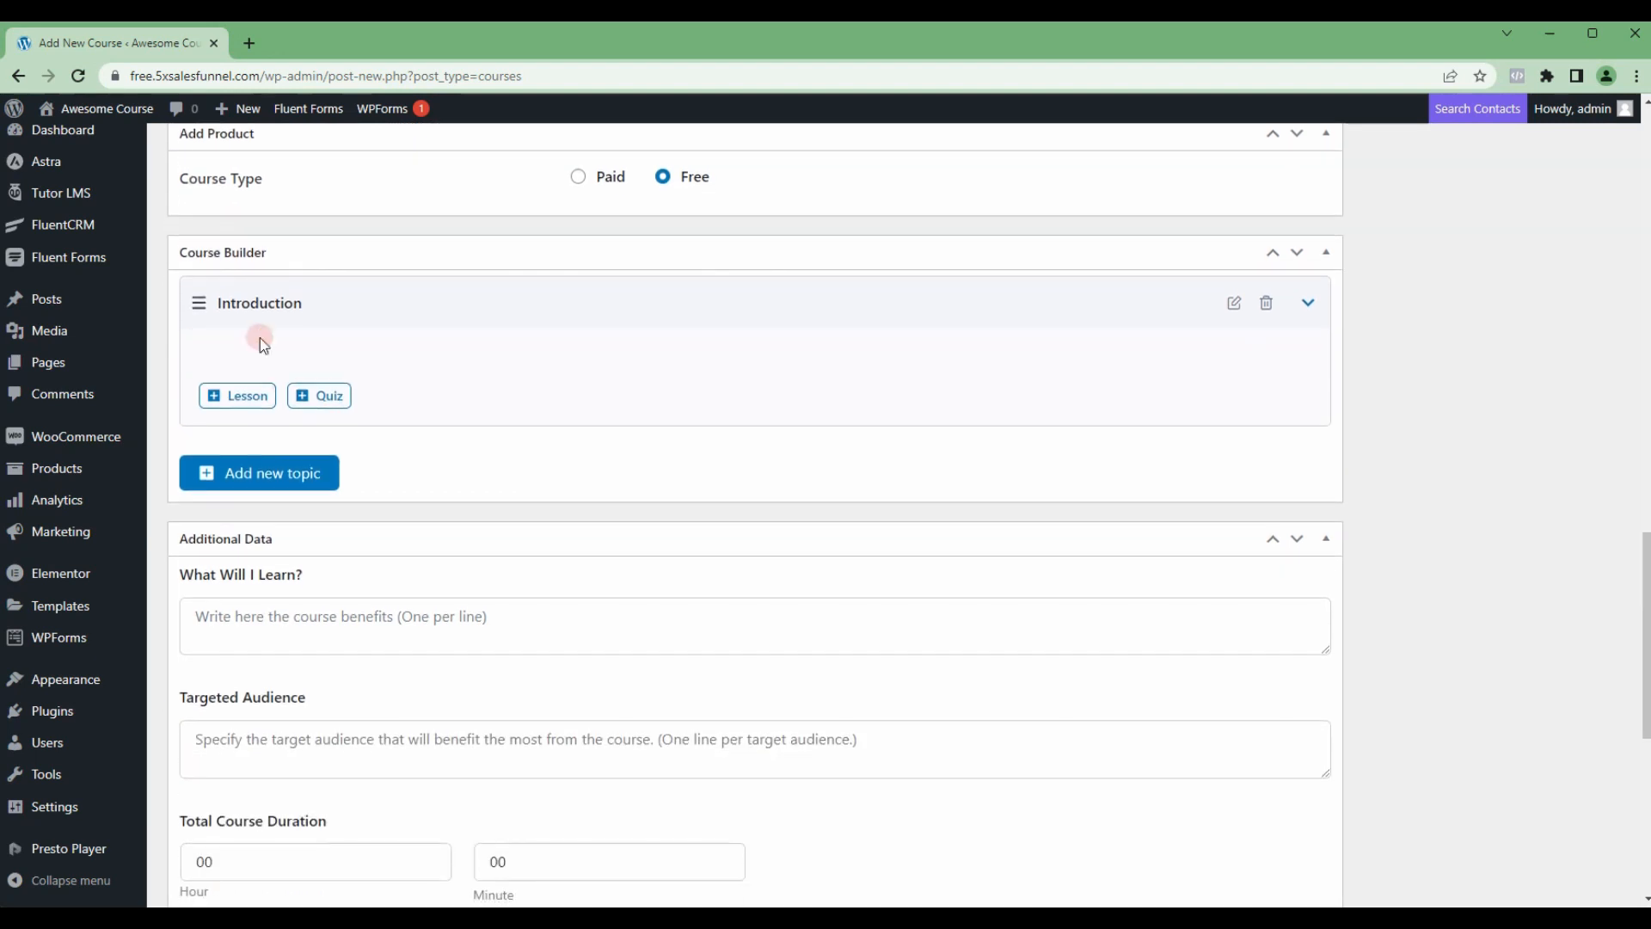
click(238, 393)
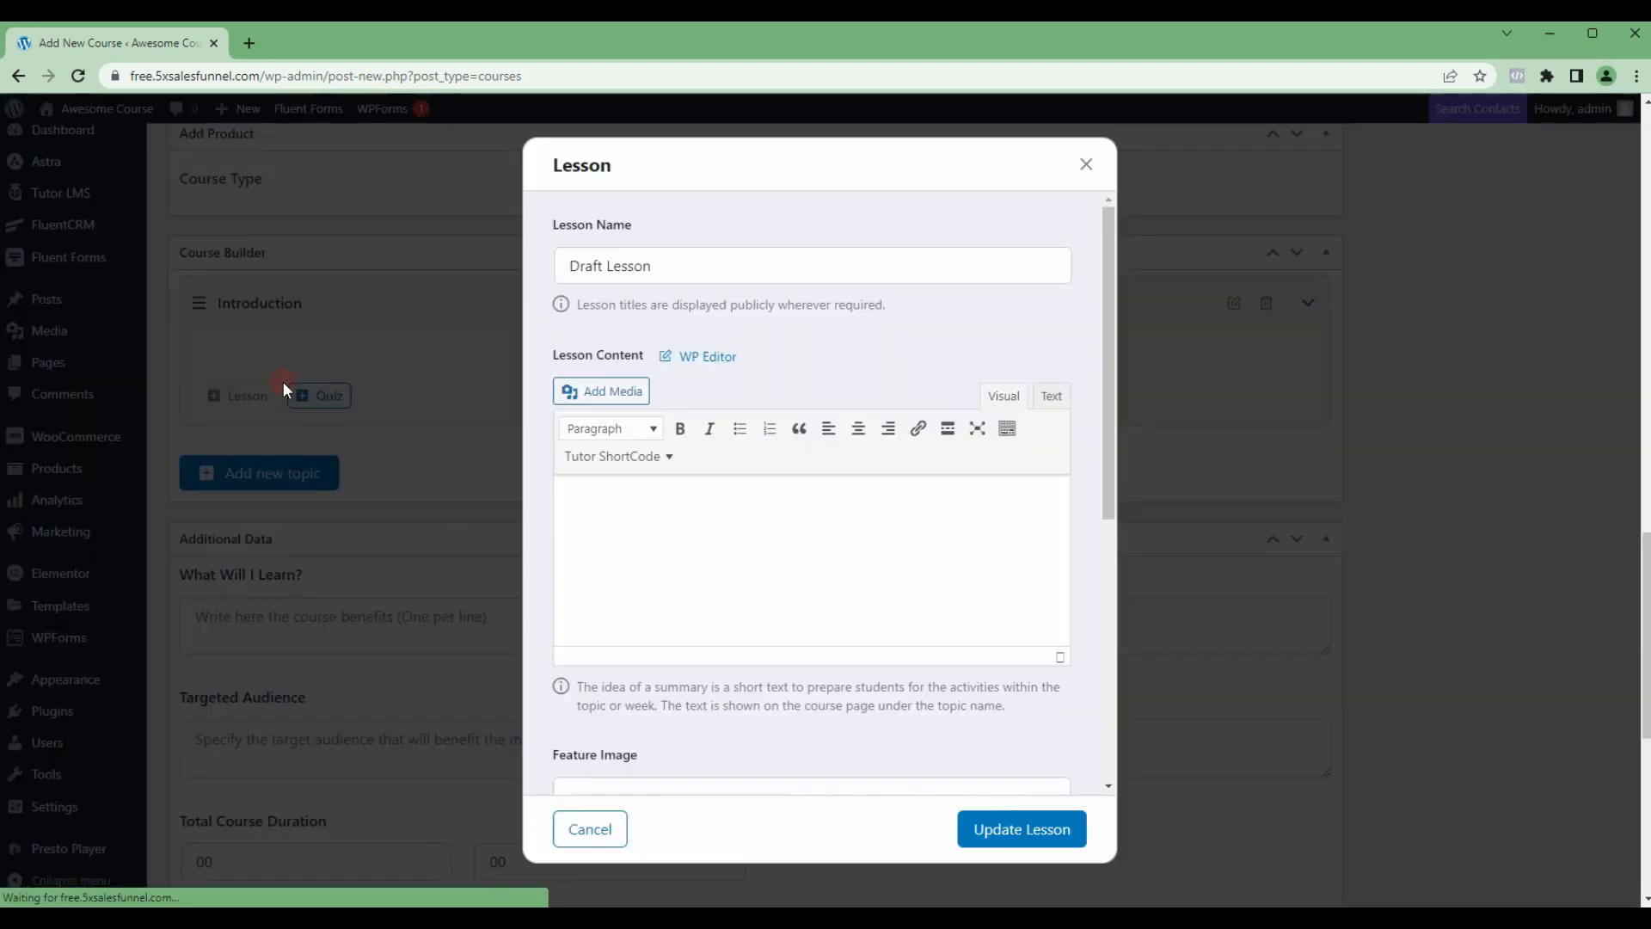
triple_click(683, 275)
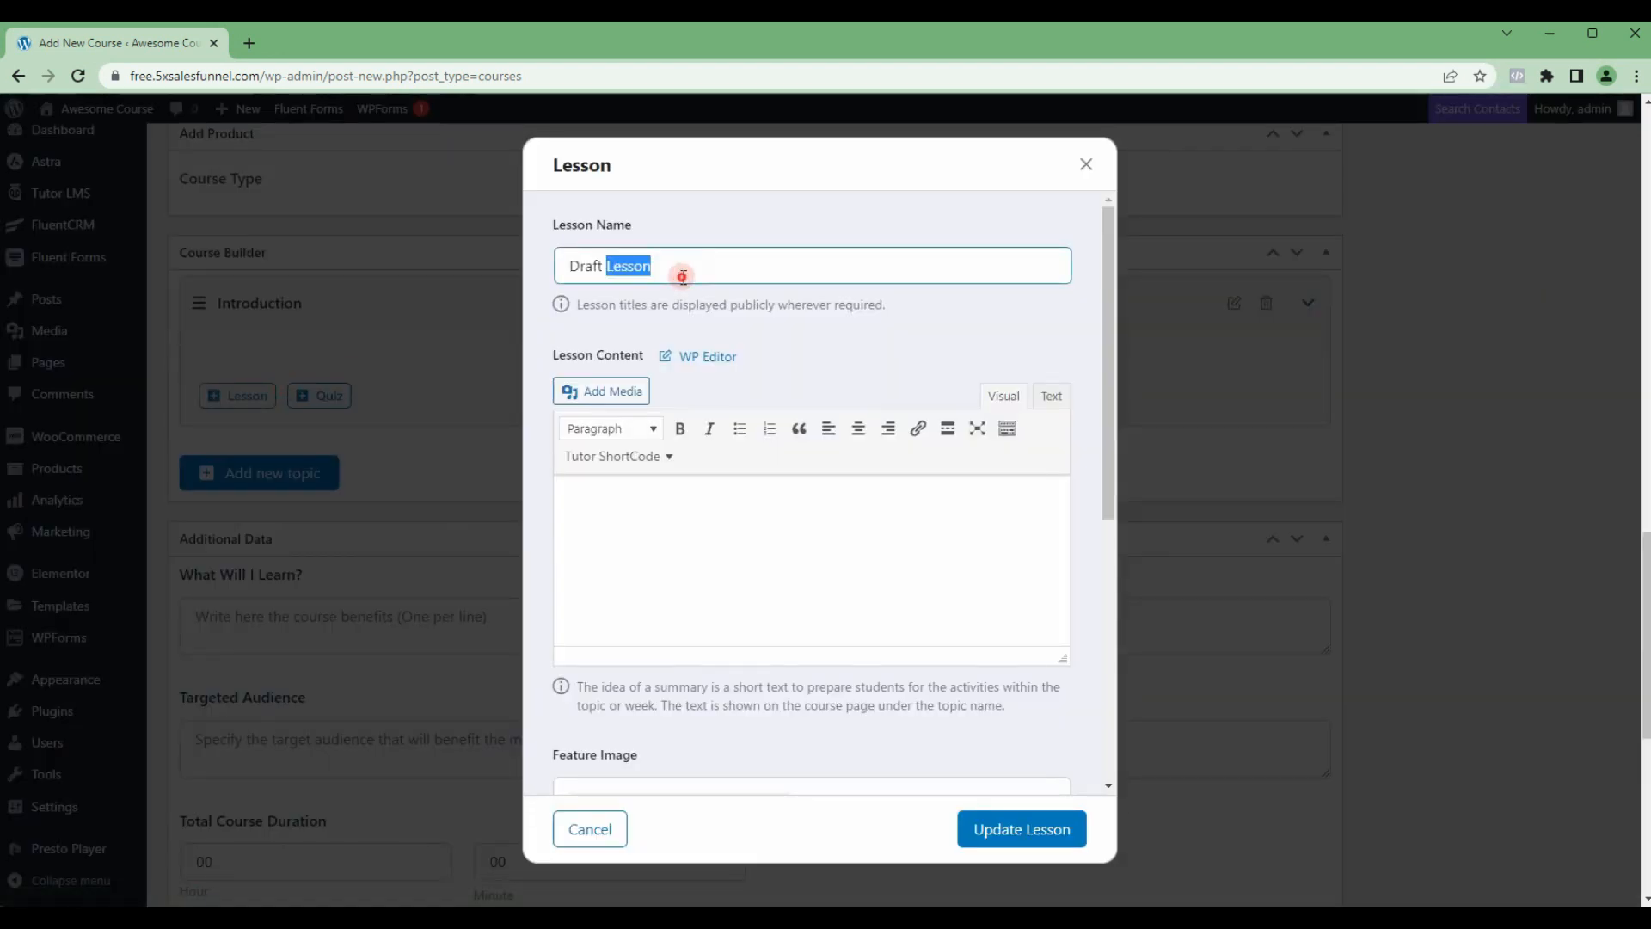
text(Bu)
key(BackSpace)
key(BackSpace)
text(Basic Inf)
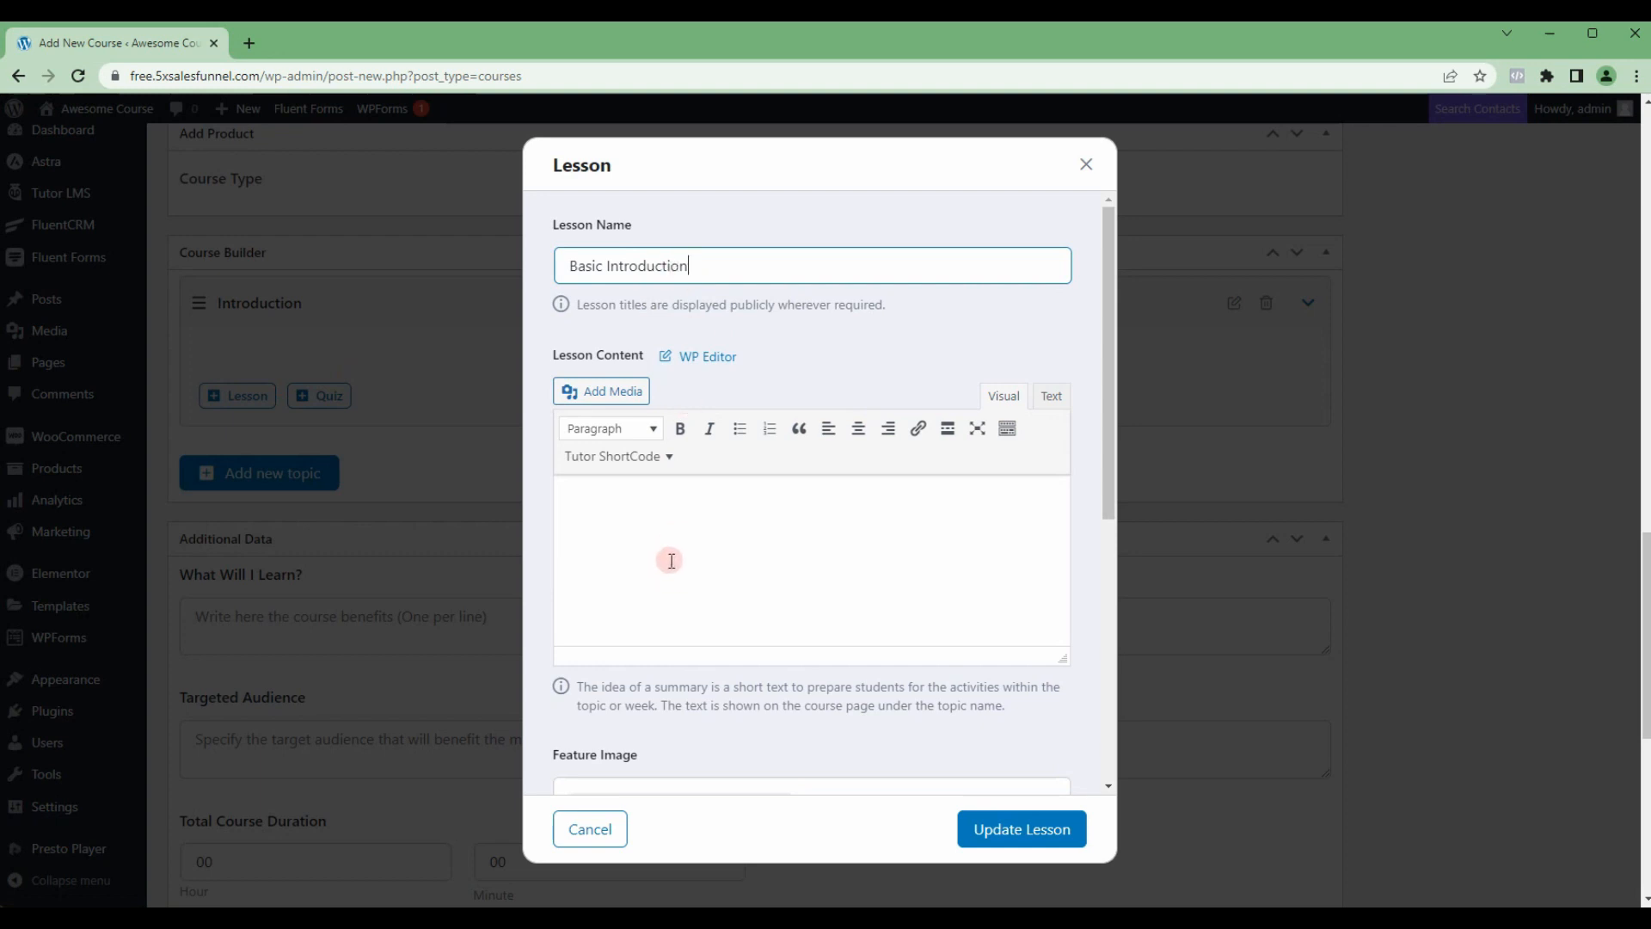
Step: Set the lesson's video source to Youtube and use the previously entered video URL with ID KBT2gmAfav4
scroll(672, 559, down, 2)
scroll(678, 499, down, 1)
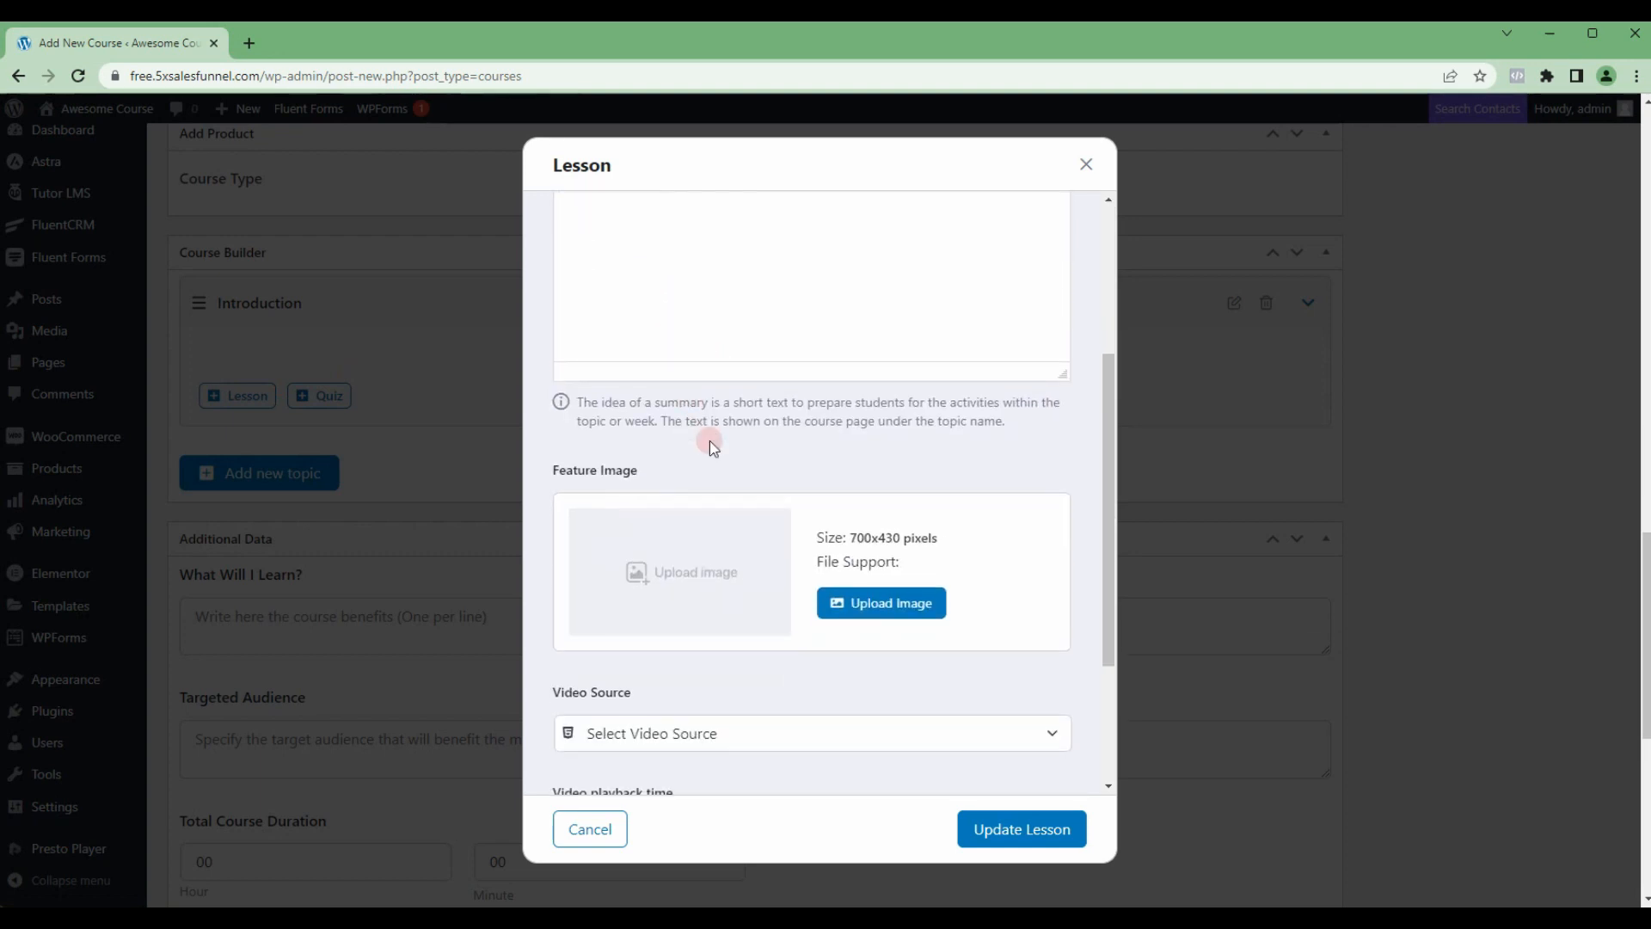
scroll(711, 442, down, 1)
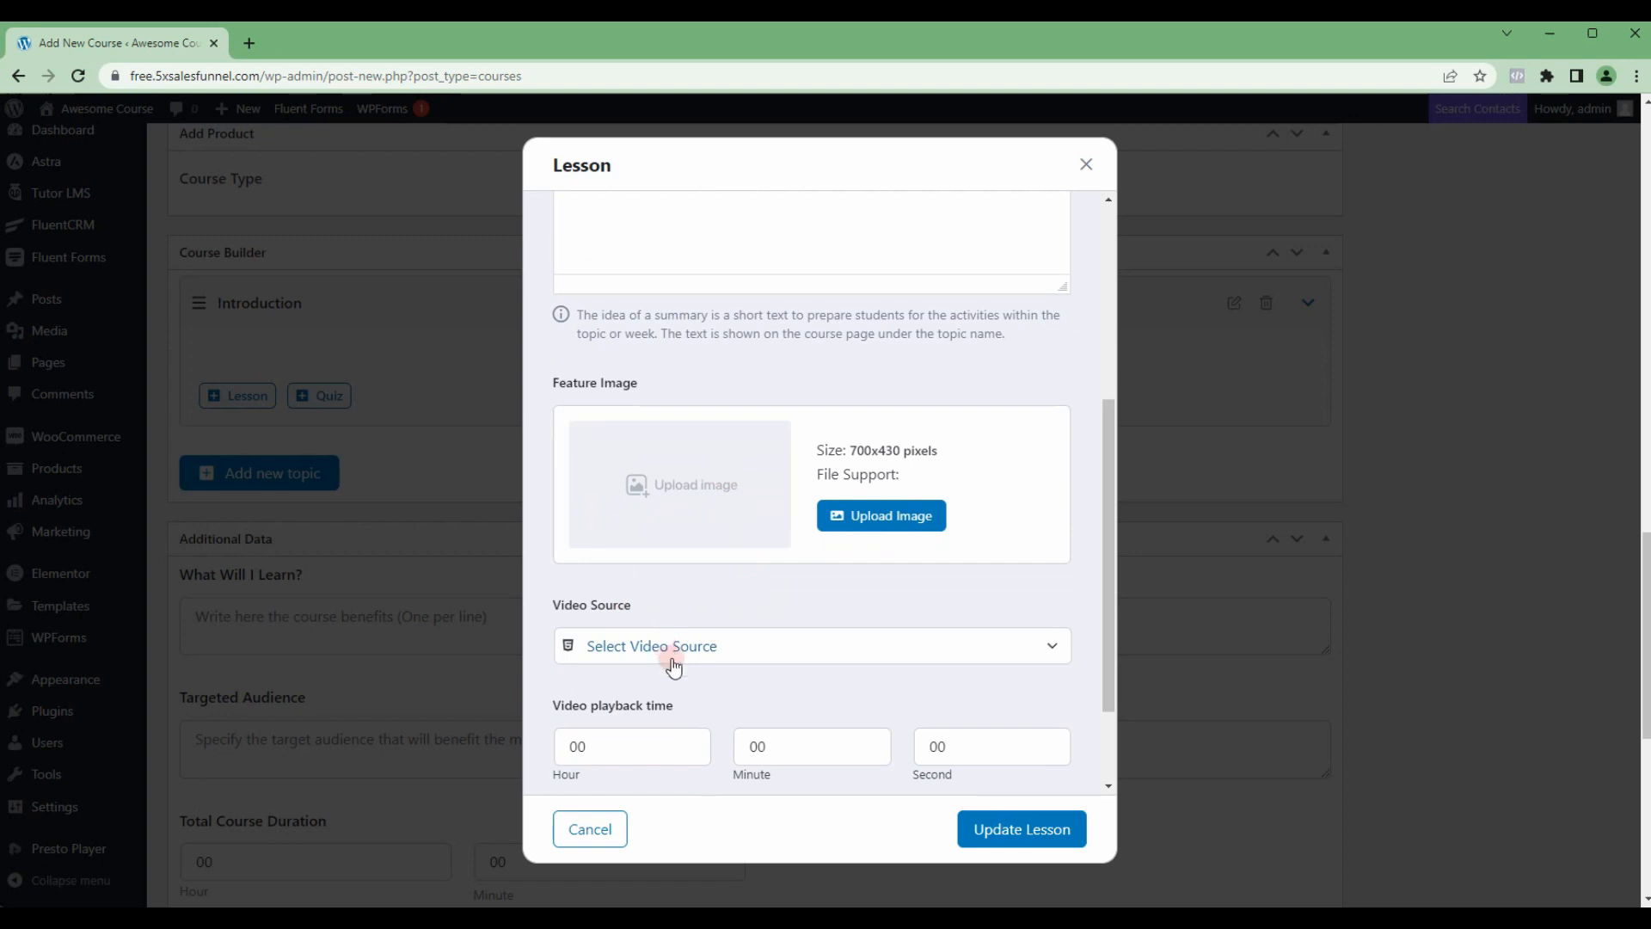
click(722, 655)
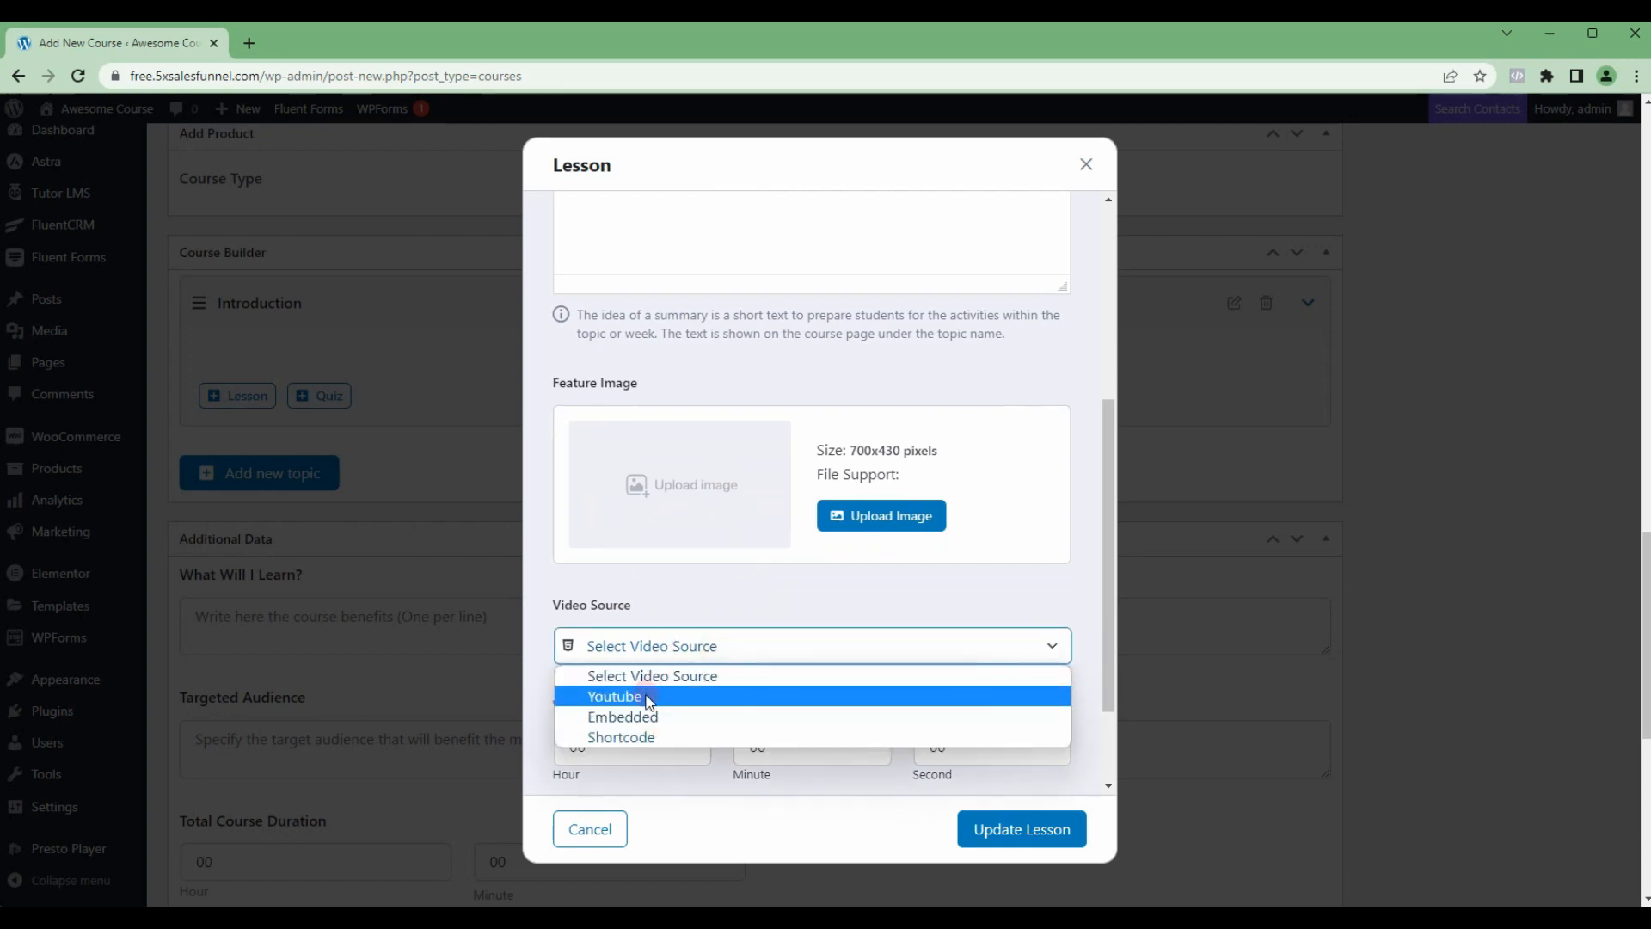
click(649, 698)
click(645, 724)
click(755, 518)
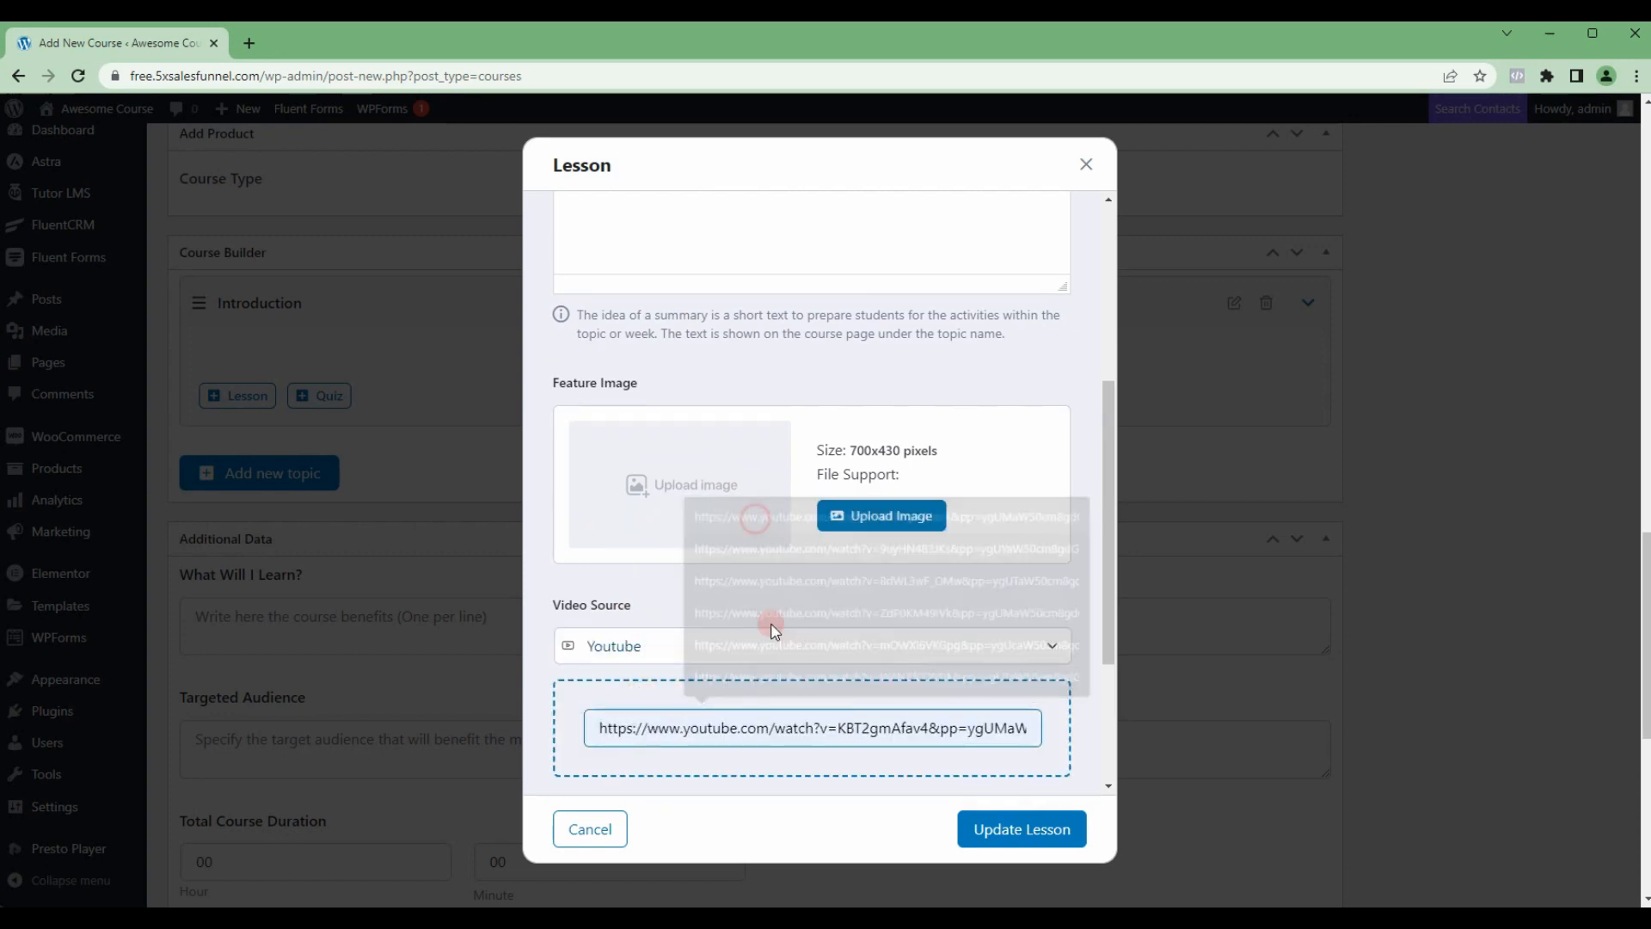
Step: Open the video playback minutes for editing and save the Basic Introduction lesson
scroll(714, 649, down, 3)
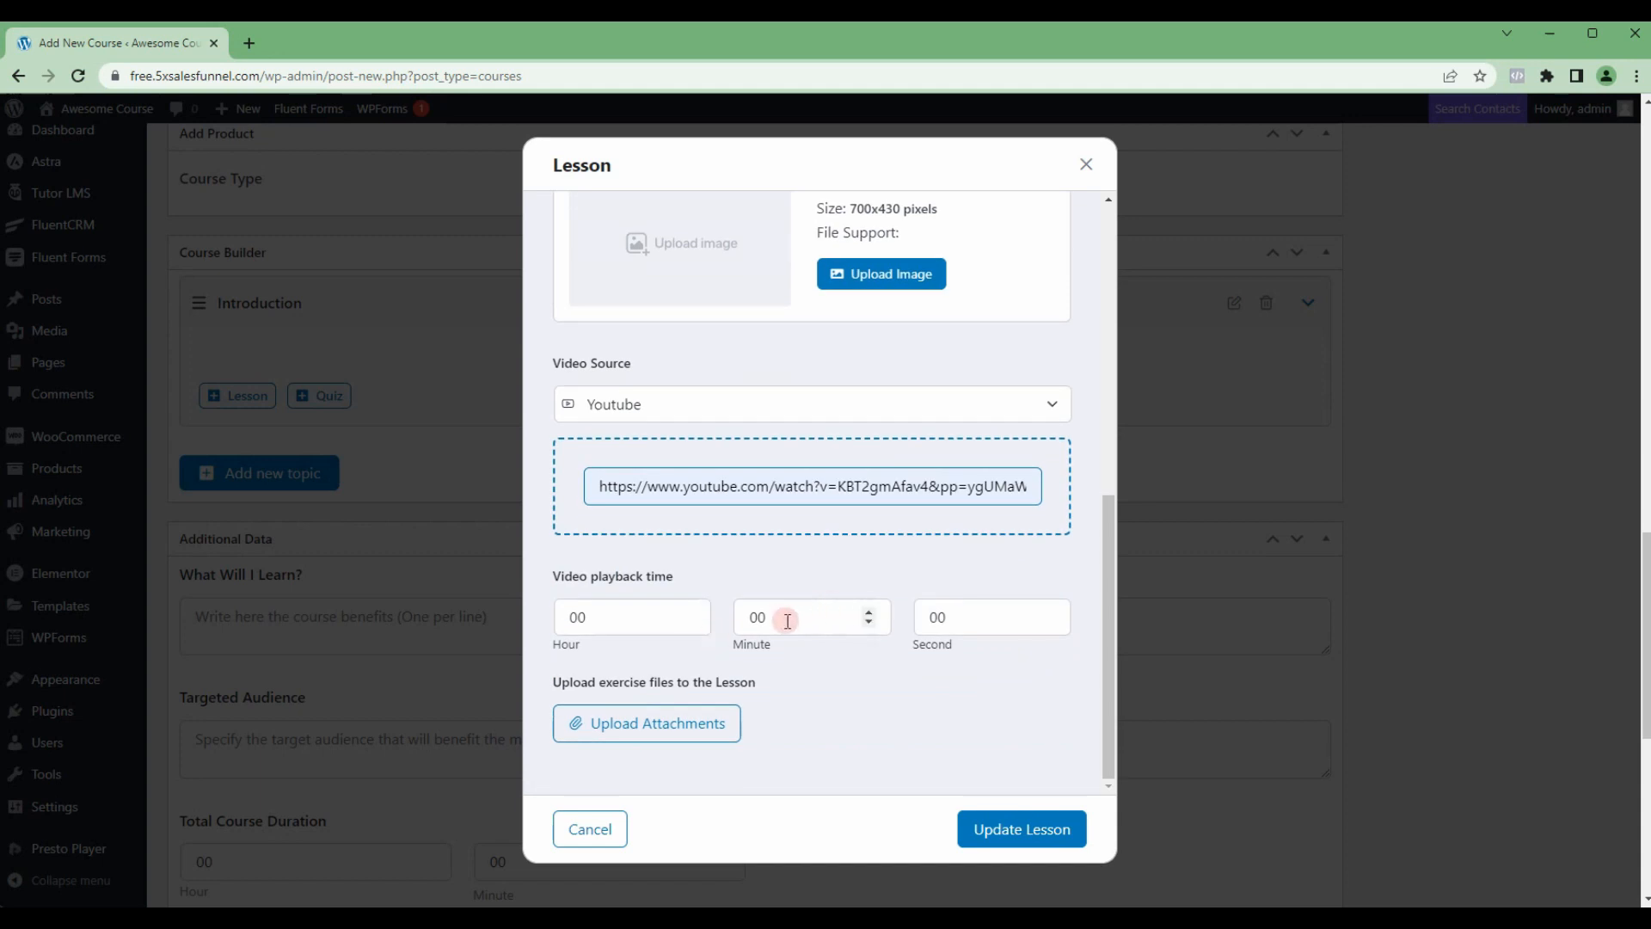
double_click(756, 617)
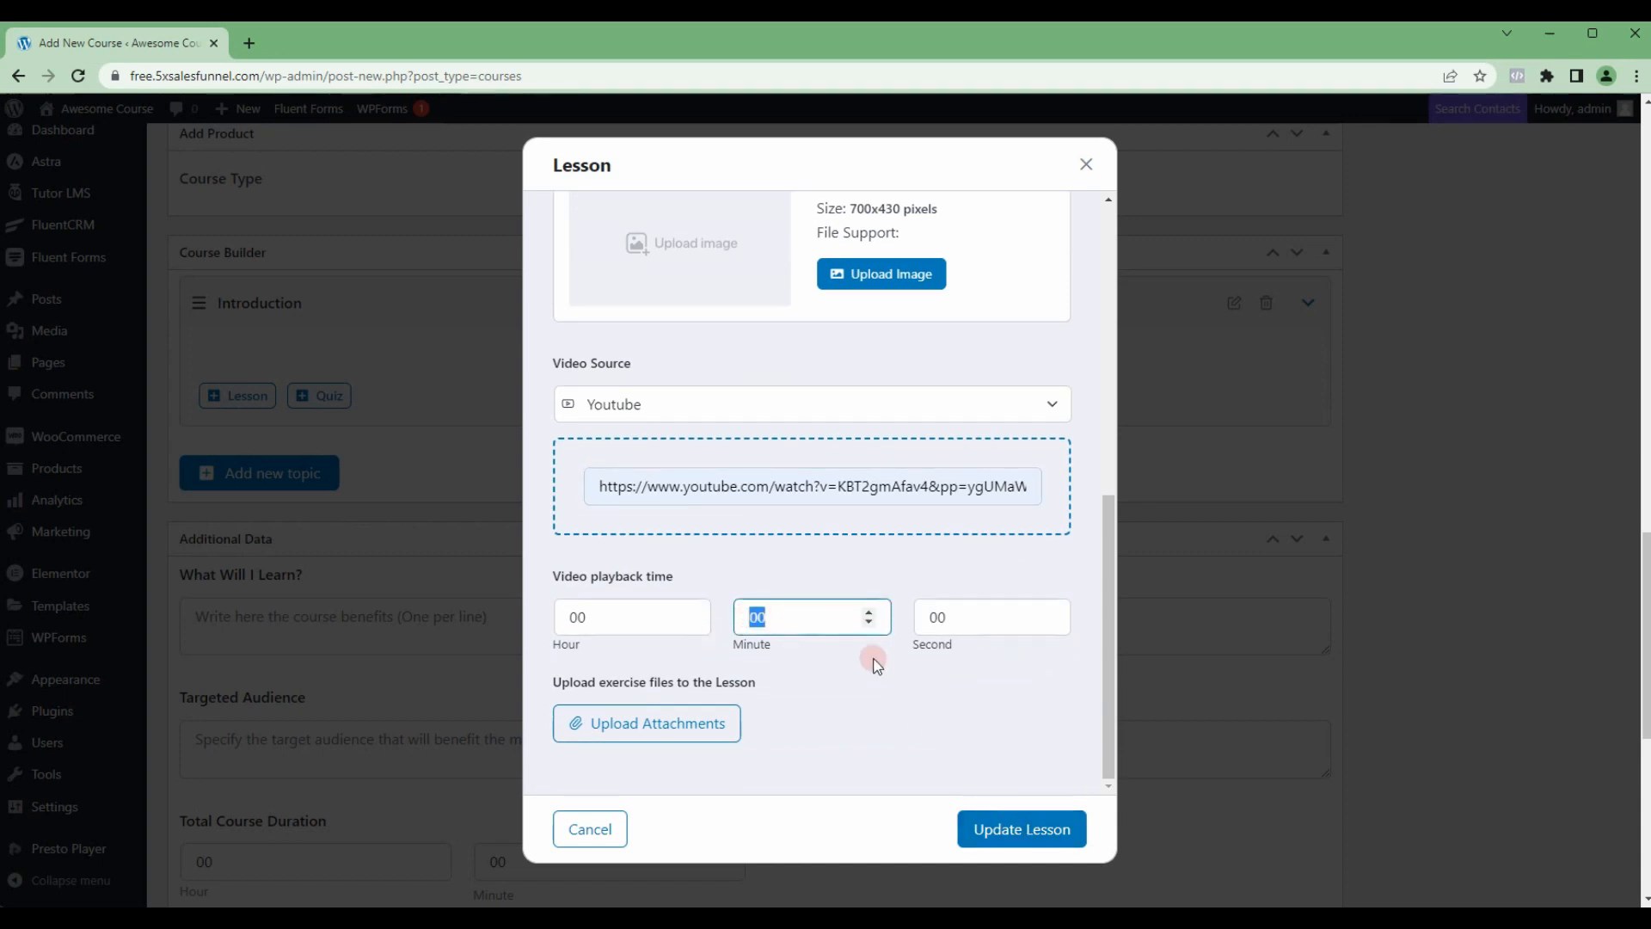
scroll(1010, 753, down, 1)
click(1021, 831)
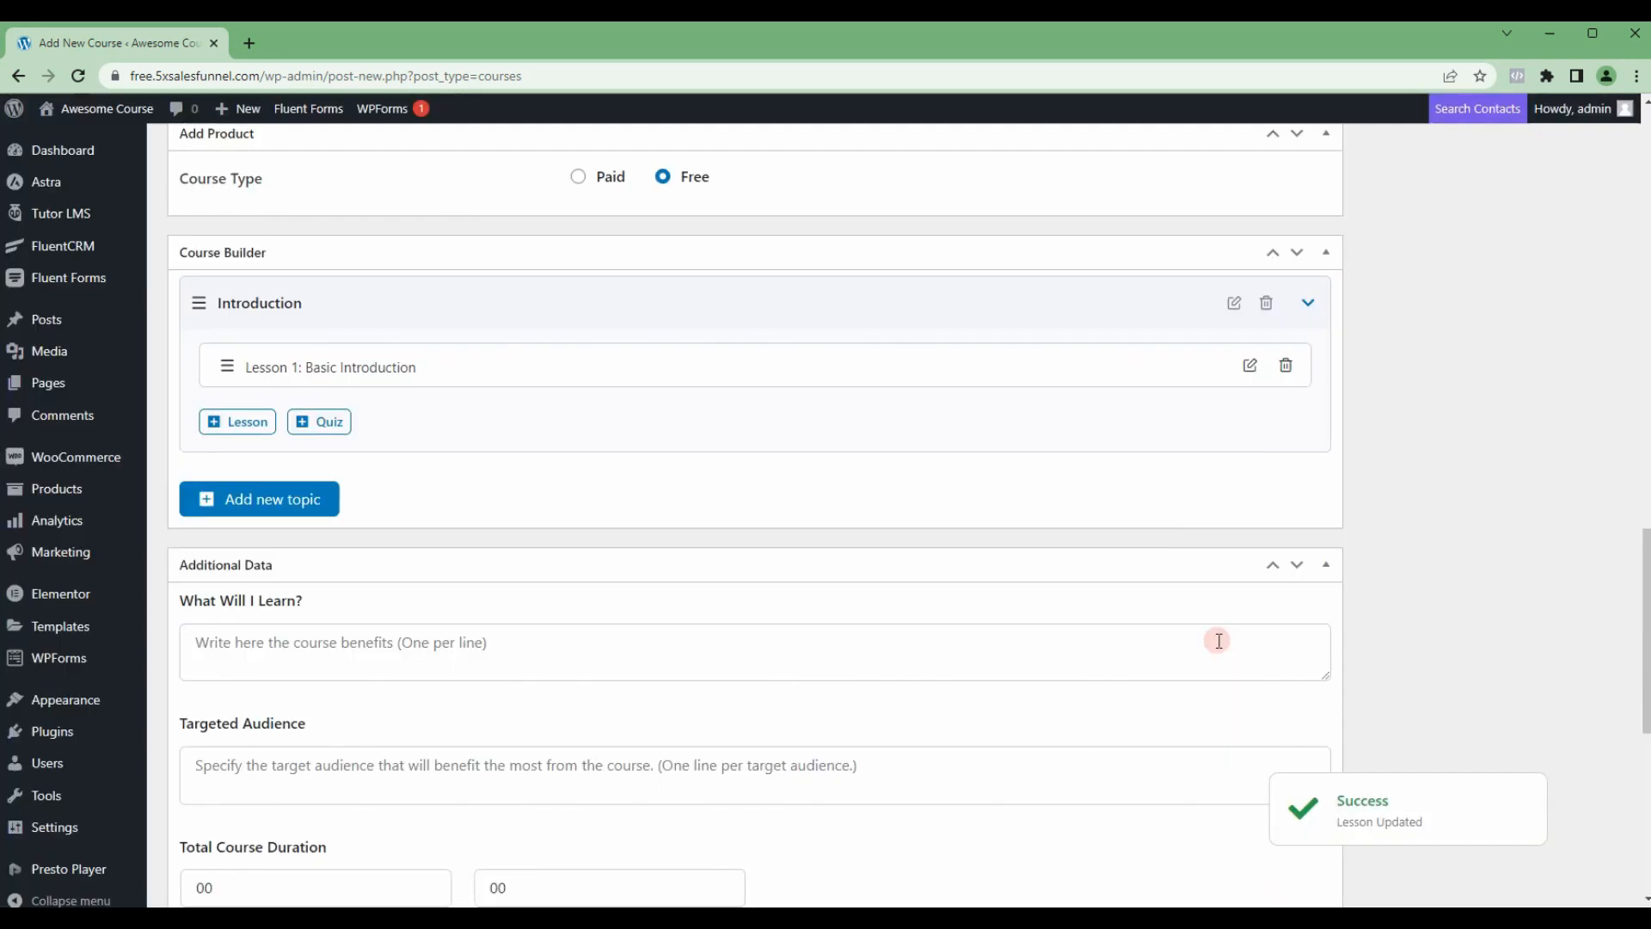
Step: Add a second lesson to the Introduction topic and name it Next Steps
click(250, 430)
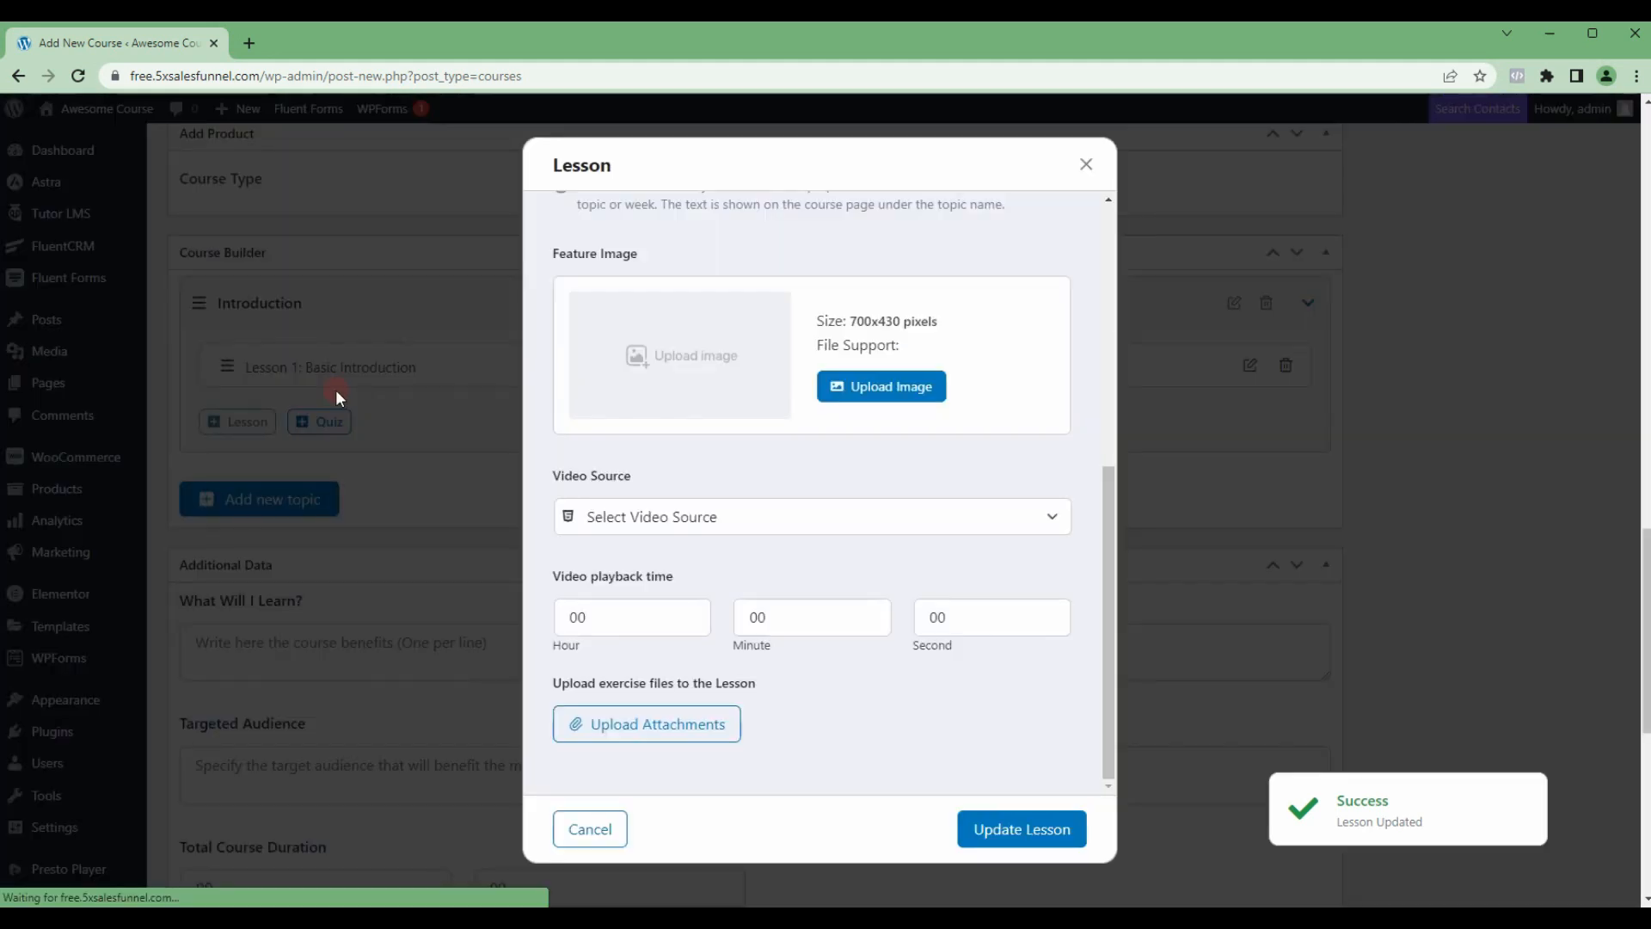
scroll(739, 412, up, 5)
triple_click(688, 269)
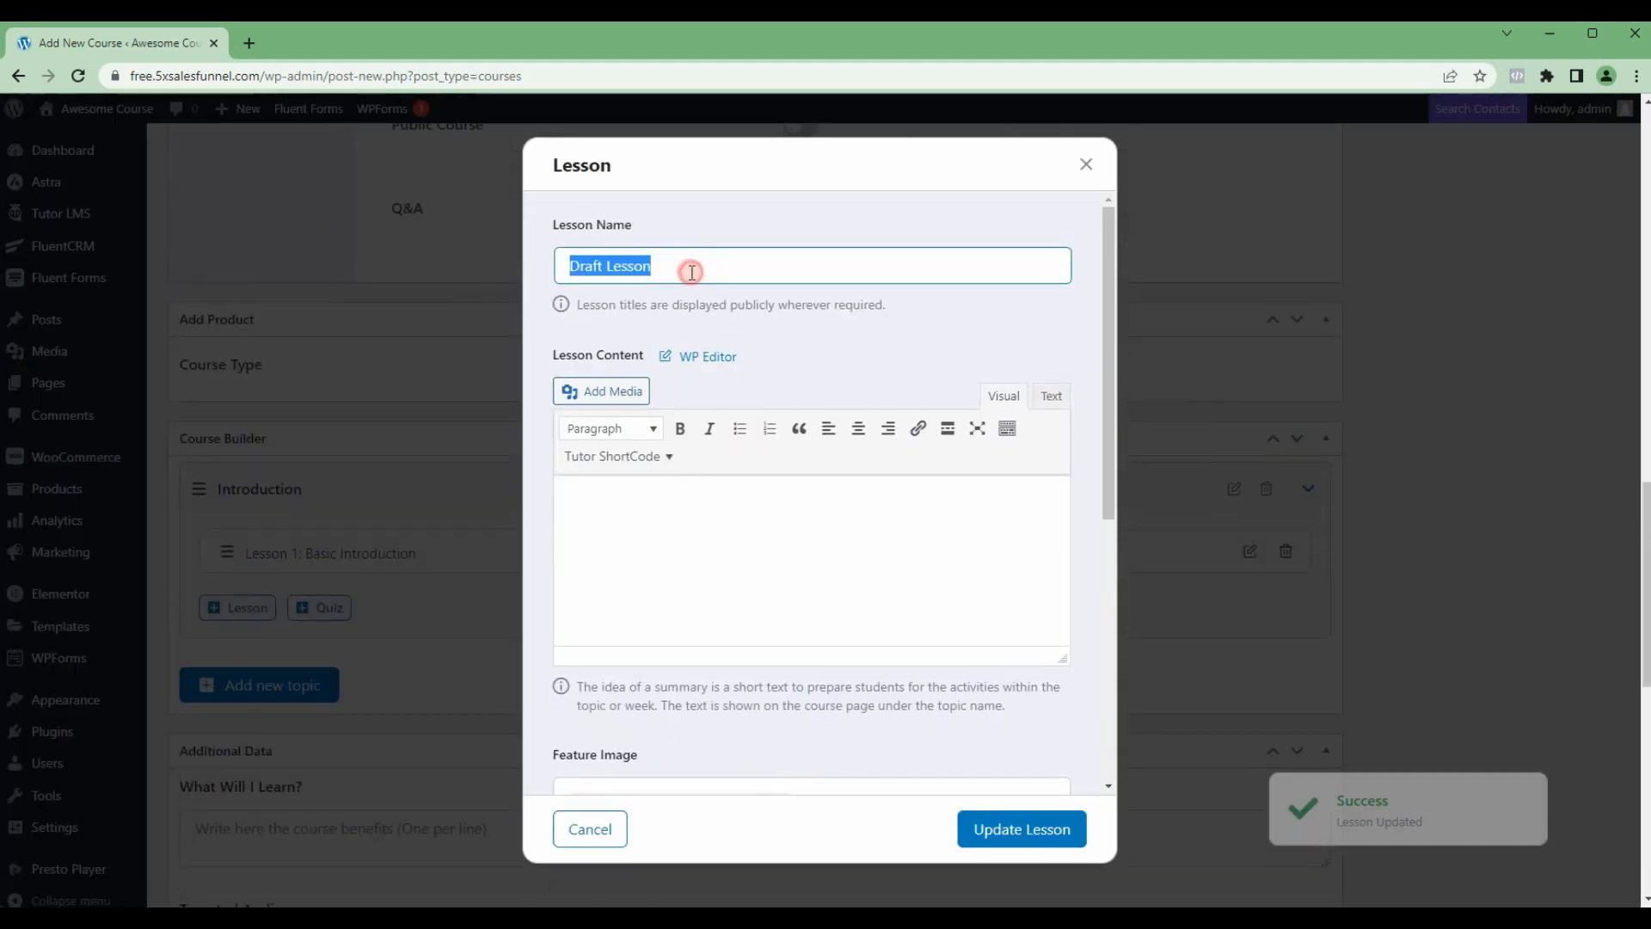
text(N)
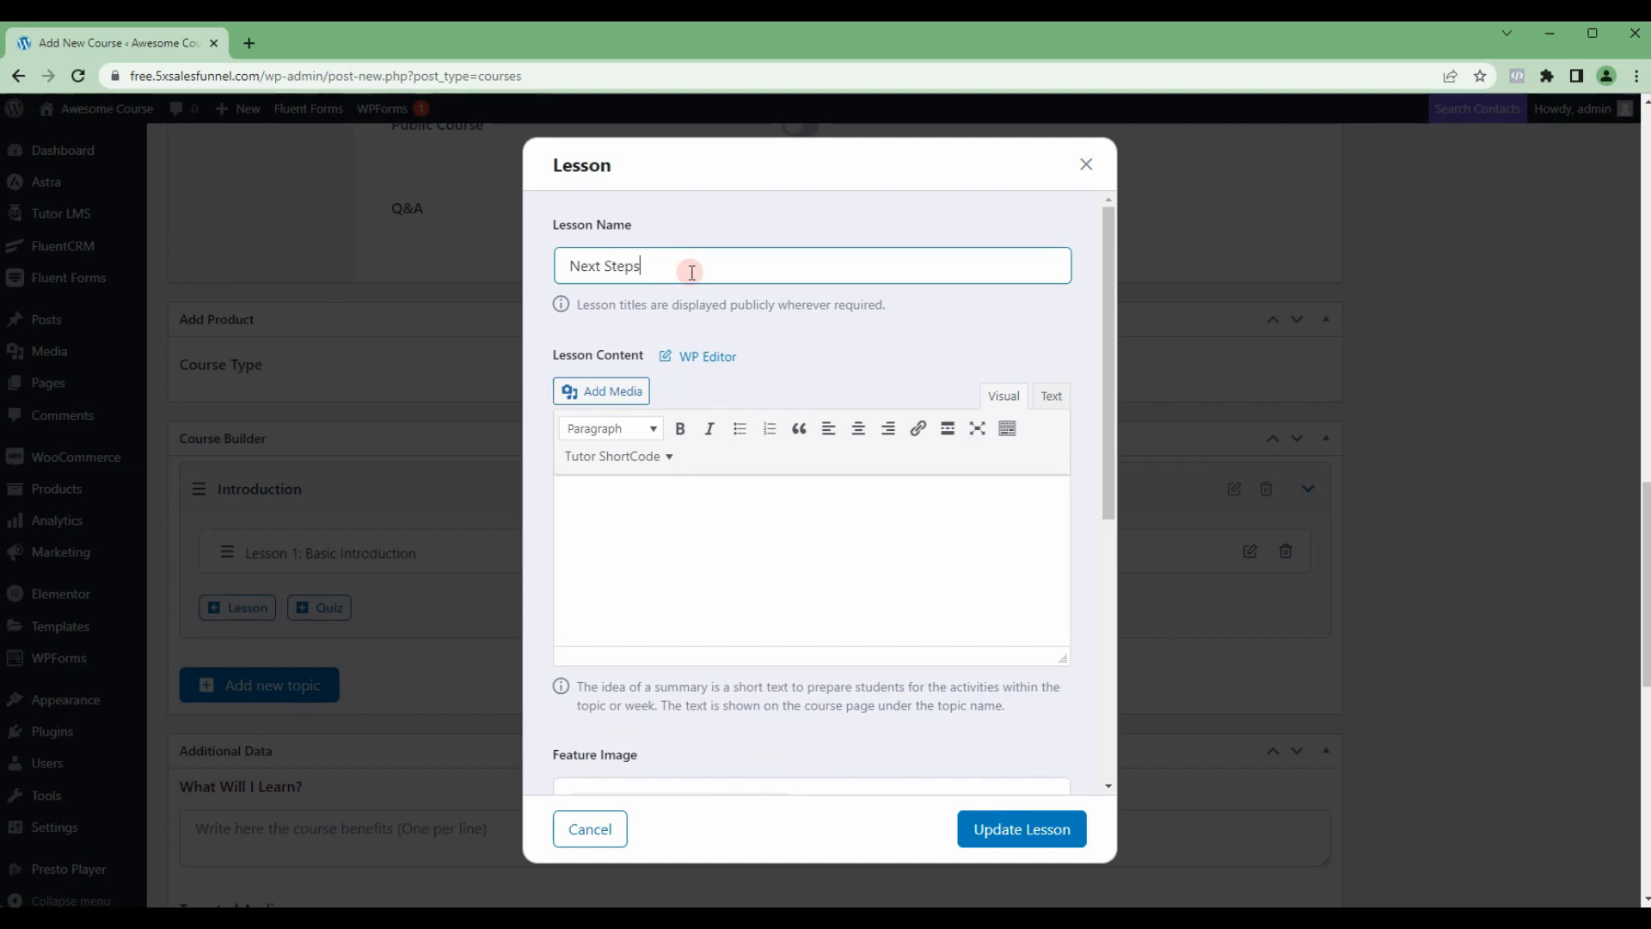
text(ext Steps)
Step: Leave the Next Steps lesson content empty and choose Youtube as its video source
scroll(722, 462, down, 3)
scroll(723, 461, up, 2)
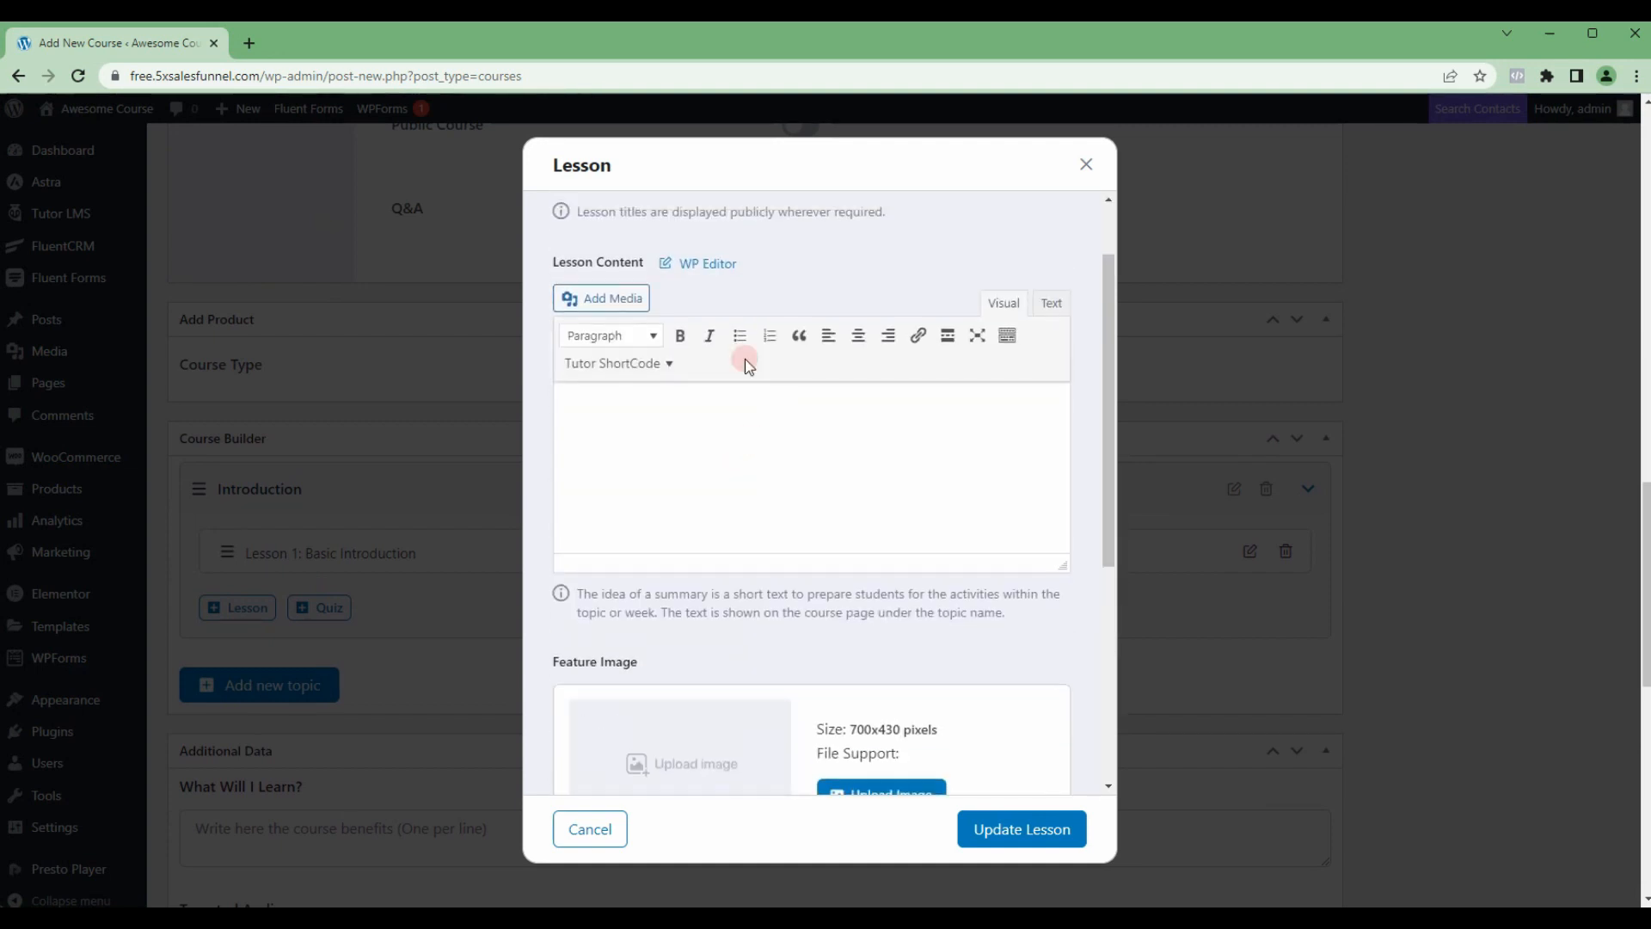
scroll(653, 362, down, 2)
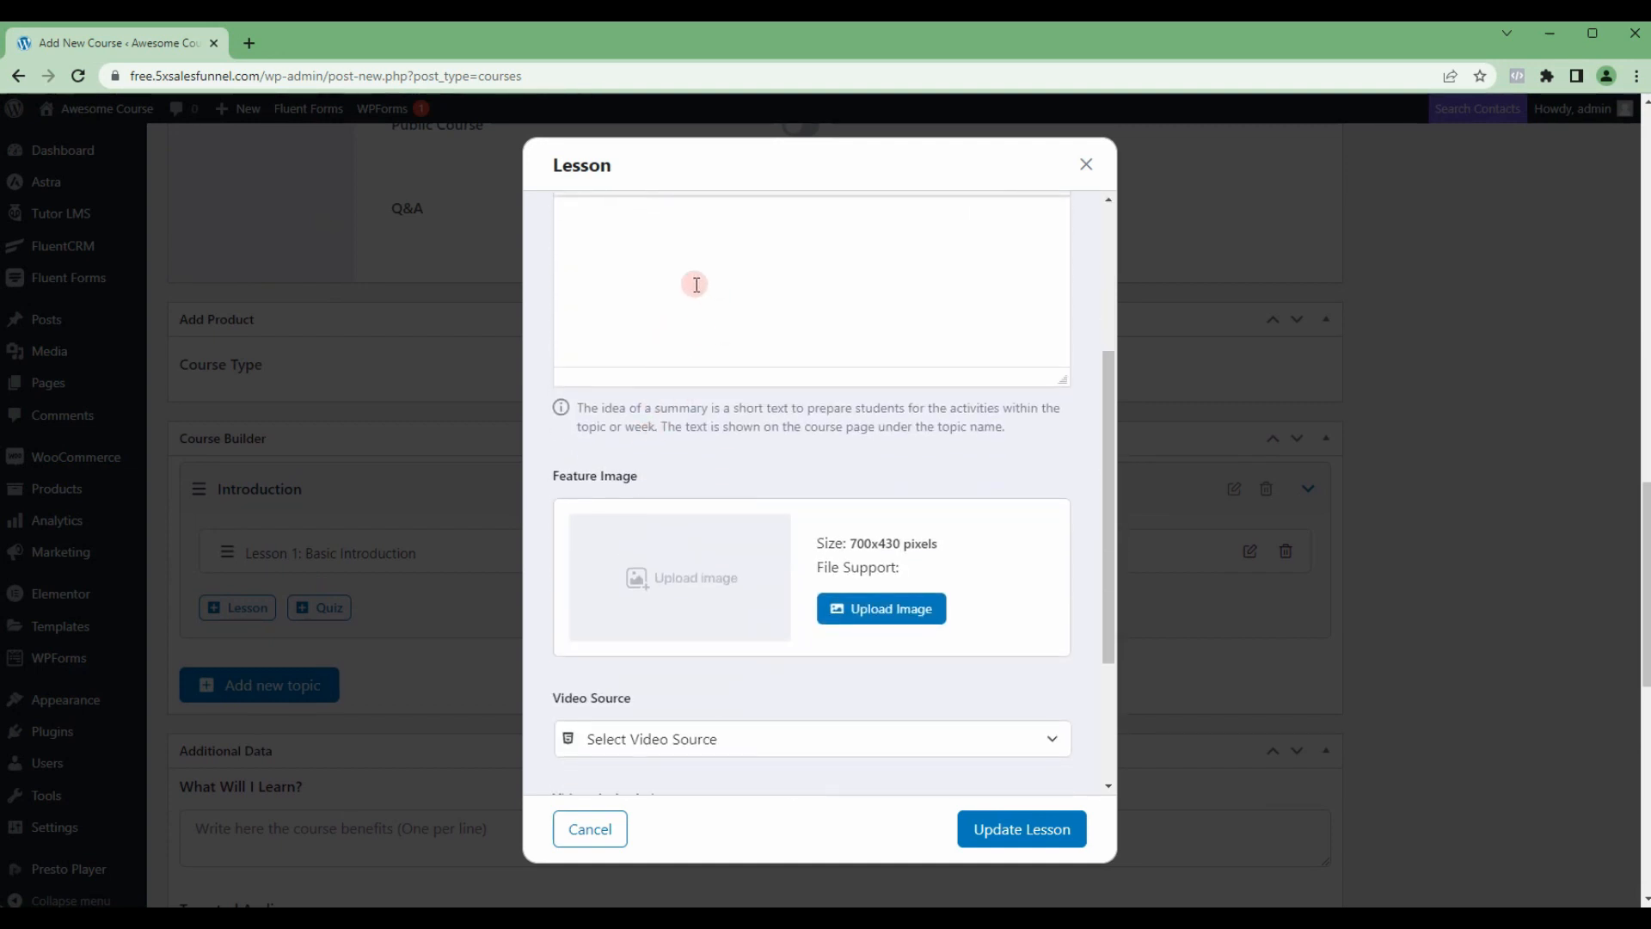
scroll(782, 392, down, 1)
scroll(782, 391, down, 1)
click(785, 516)
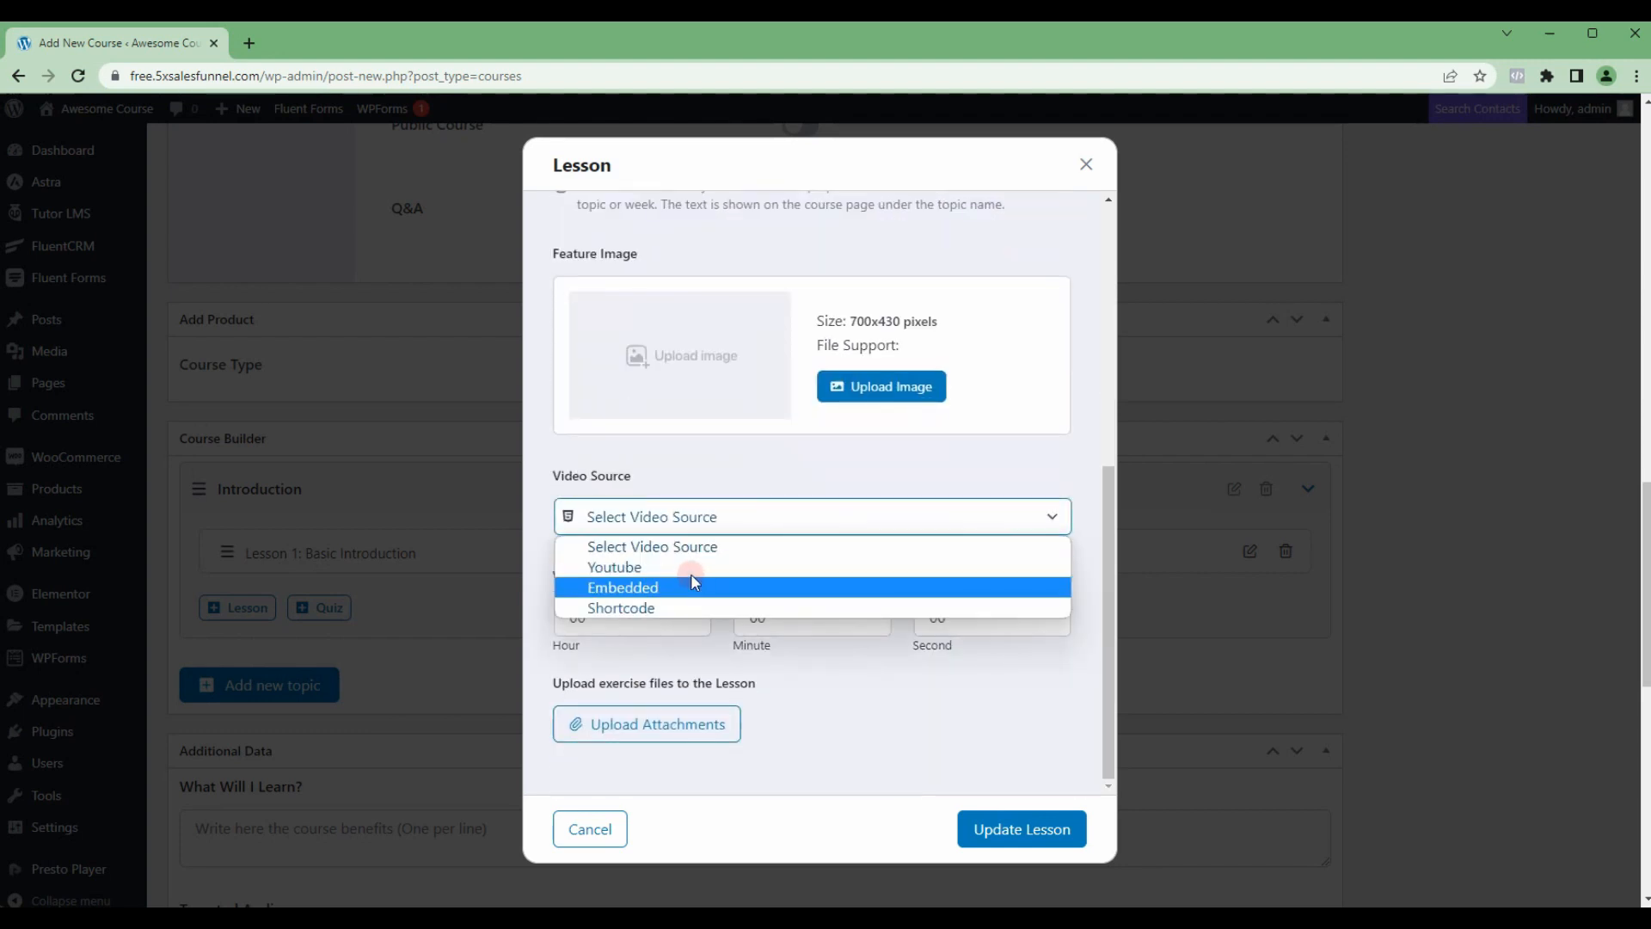
click(690, 567)
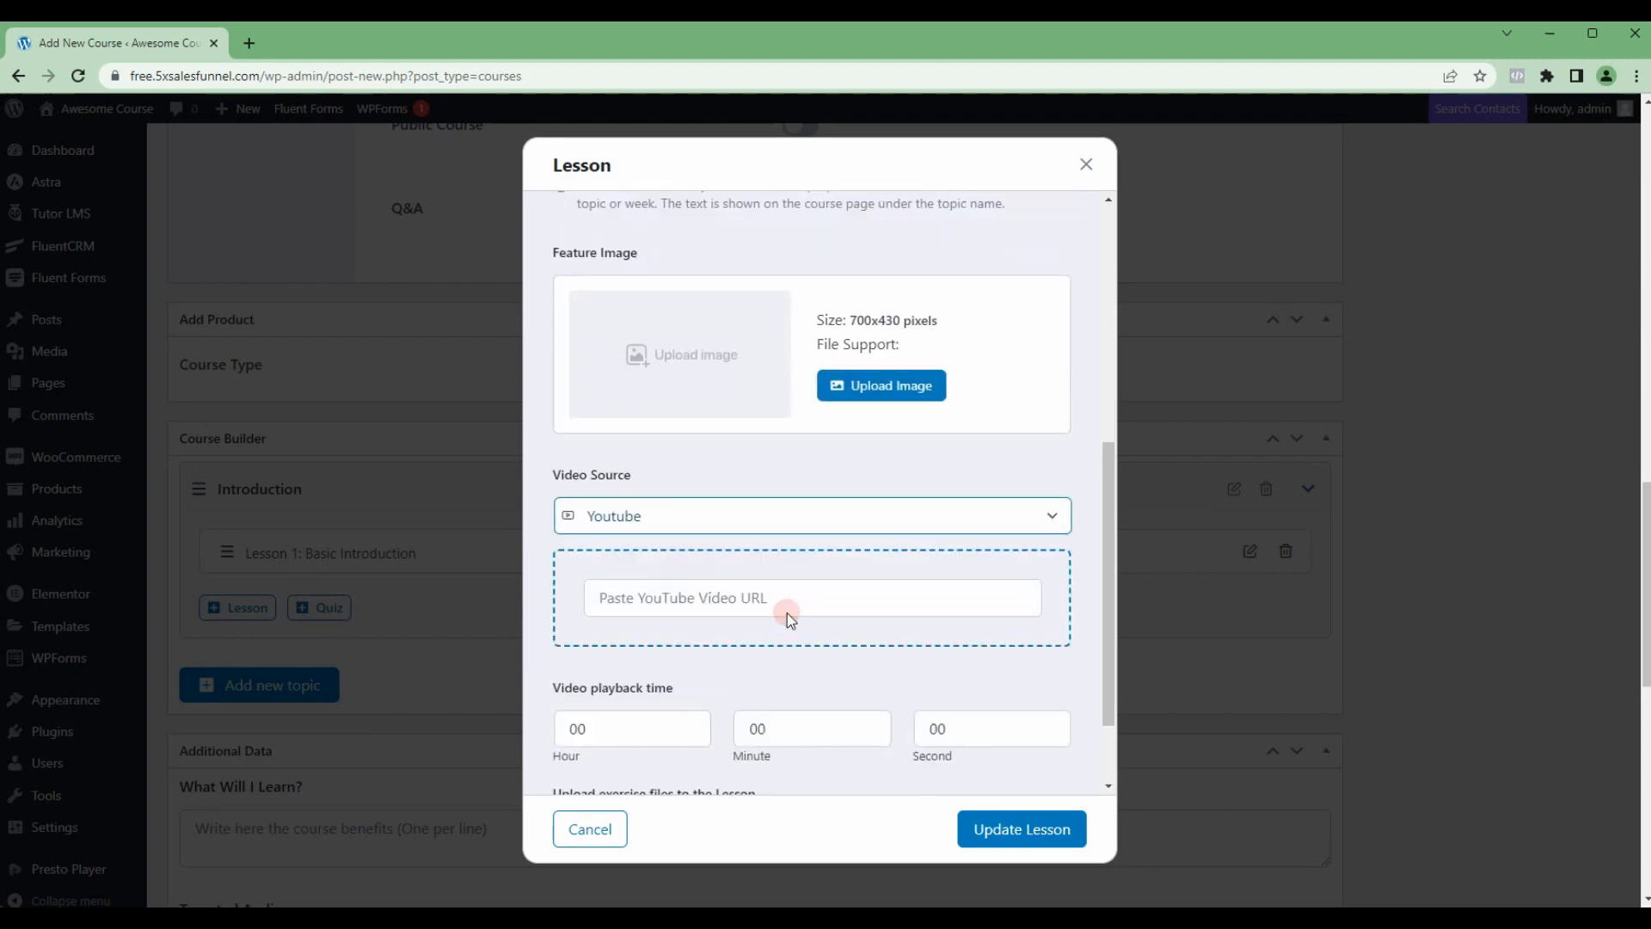
Step: Set the Next Steps video playback time to 03 minutes, fill in a previously used YouTube URL and save the lesson
scroll(787, 612, down, 1)
click(788, 638)
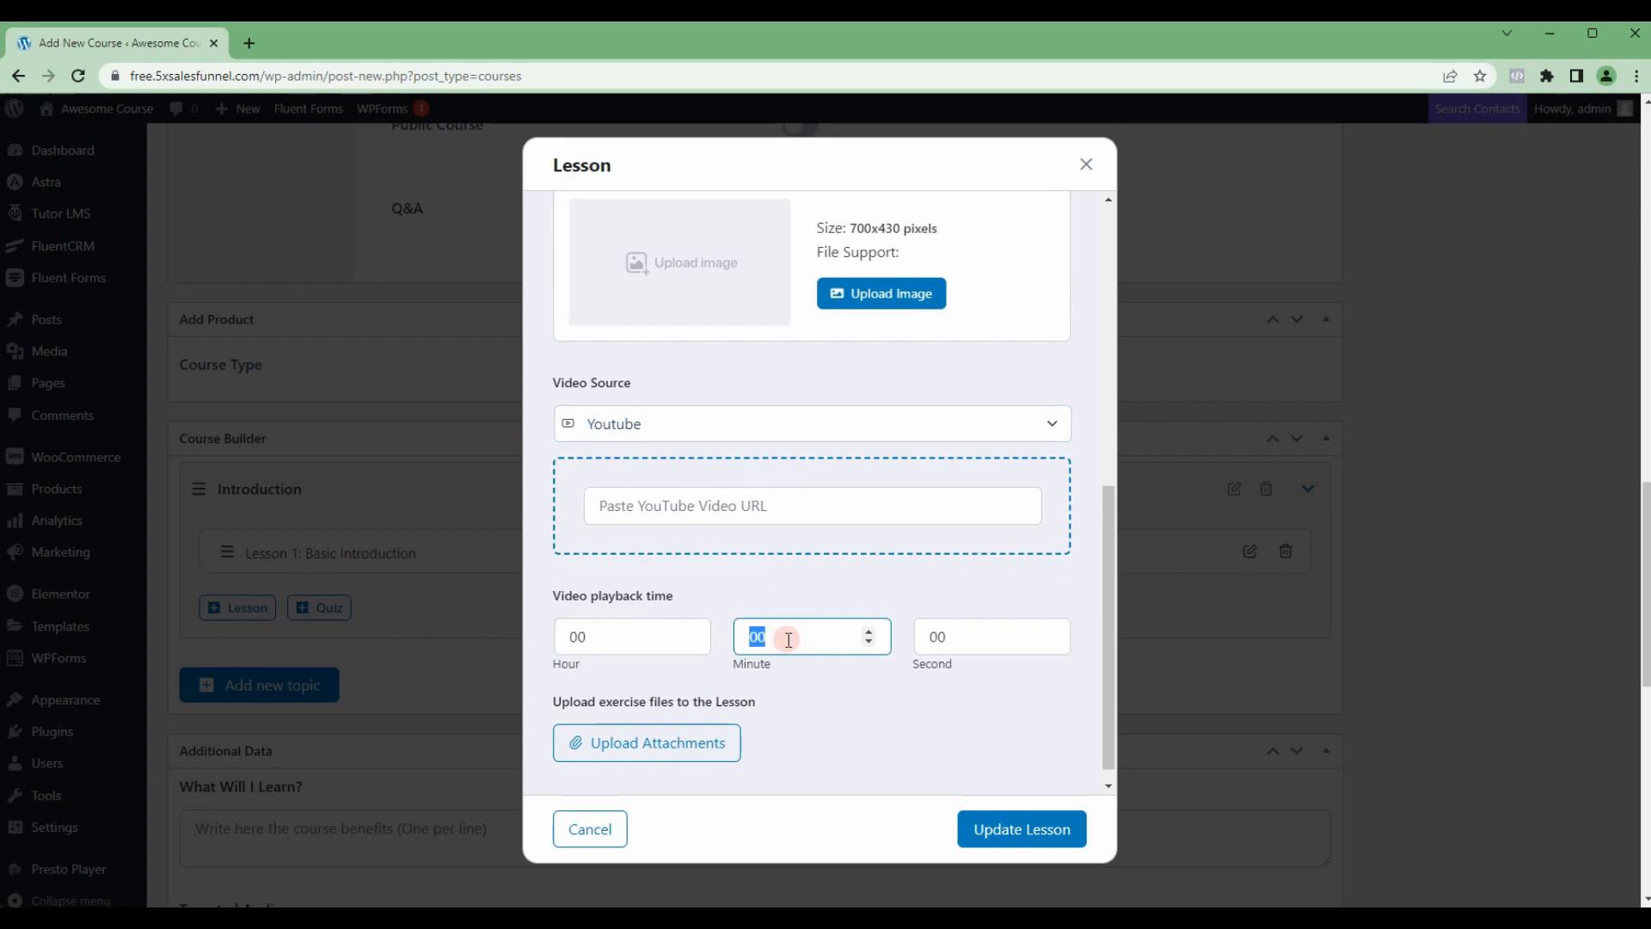
scroll(851, 675, up, 1)
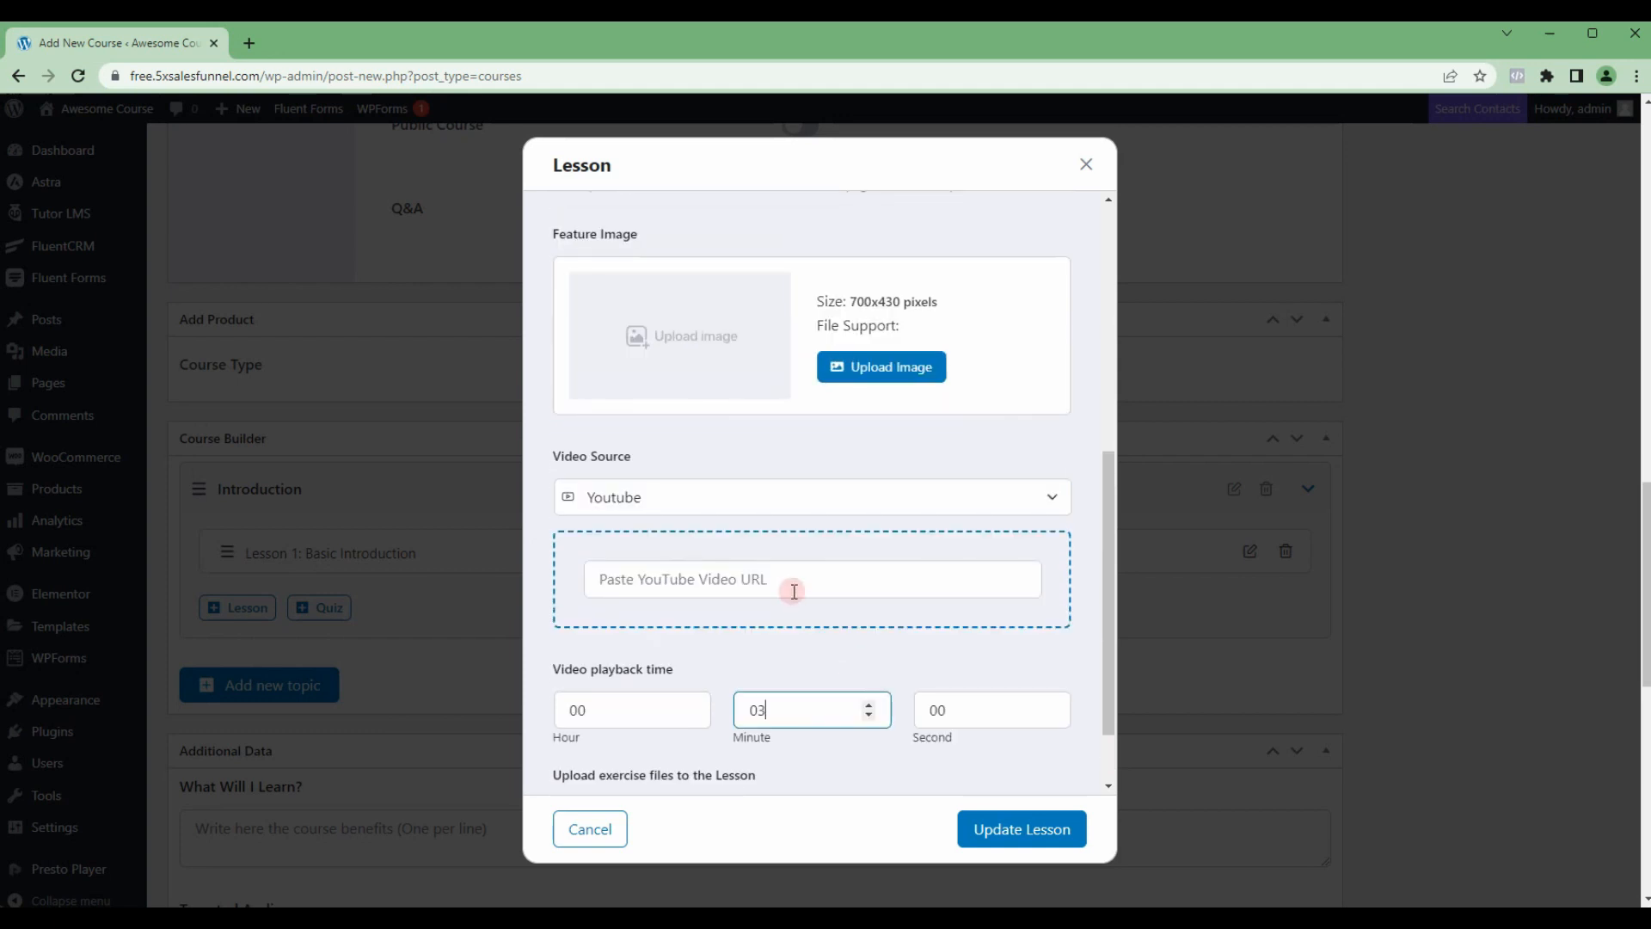
click(786, 581)
click(813, 661)
click(1008, 835)
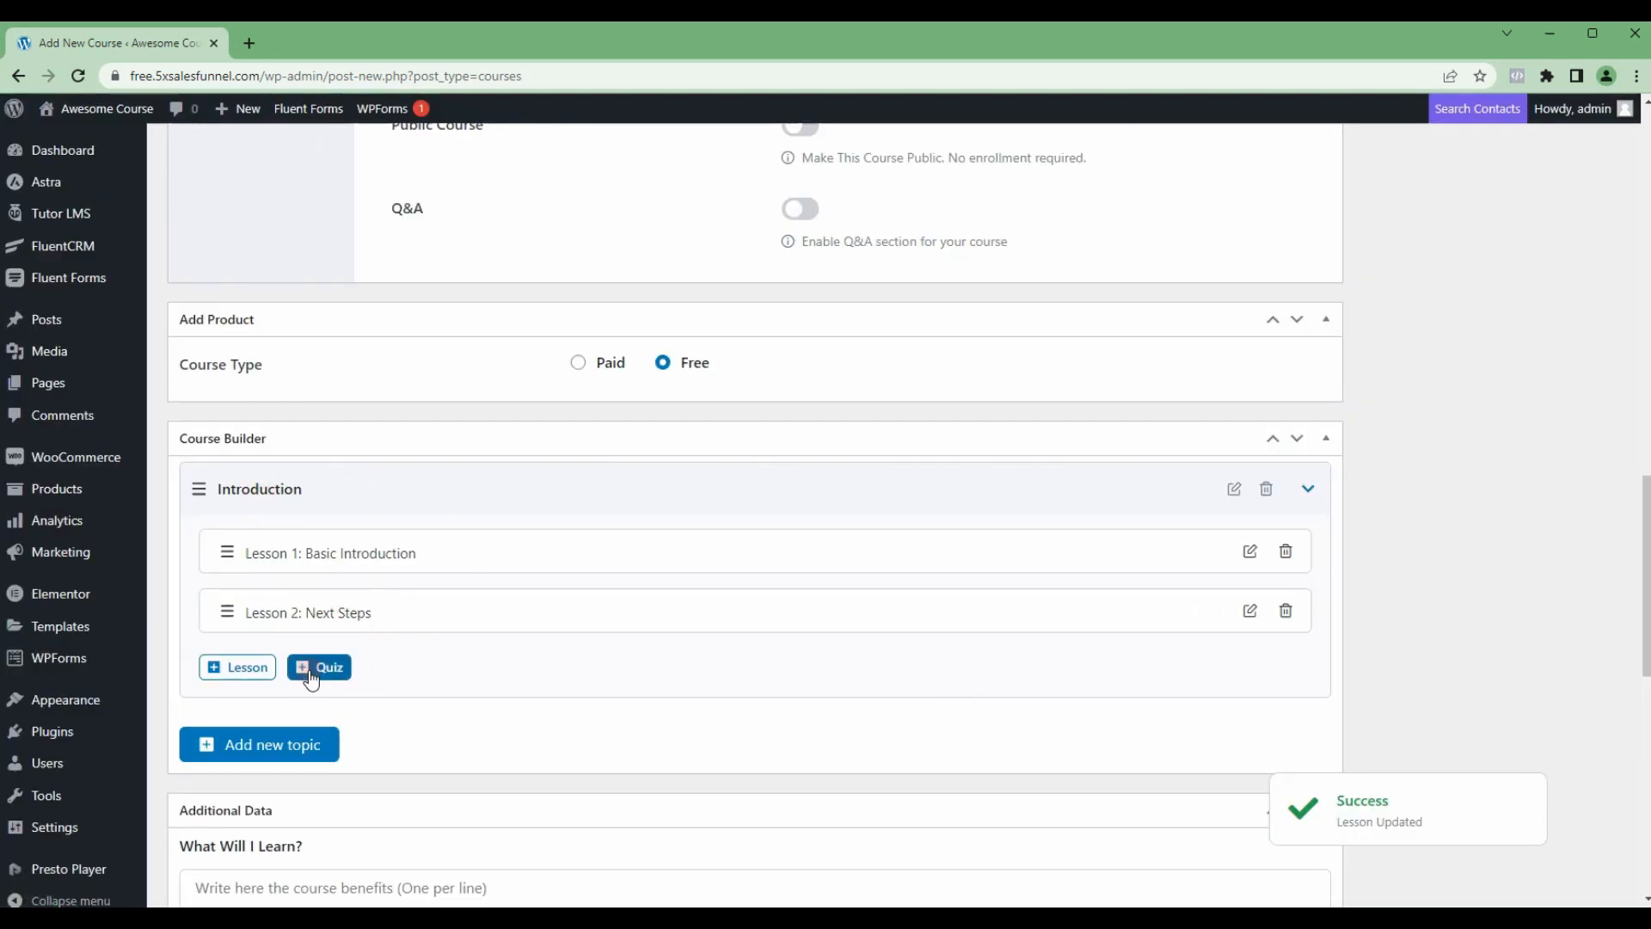
Step: Add a second topic named Advanced to the course, without a summary
click(250, 752)
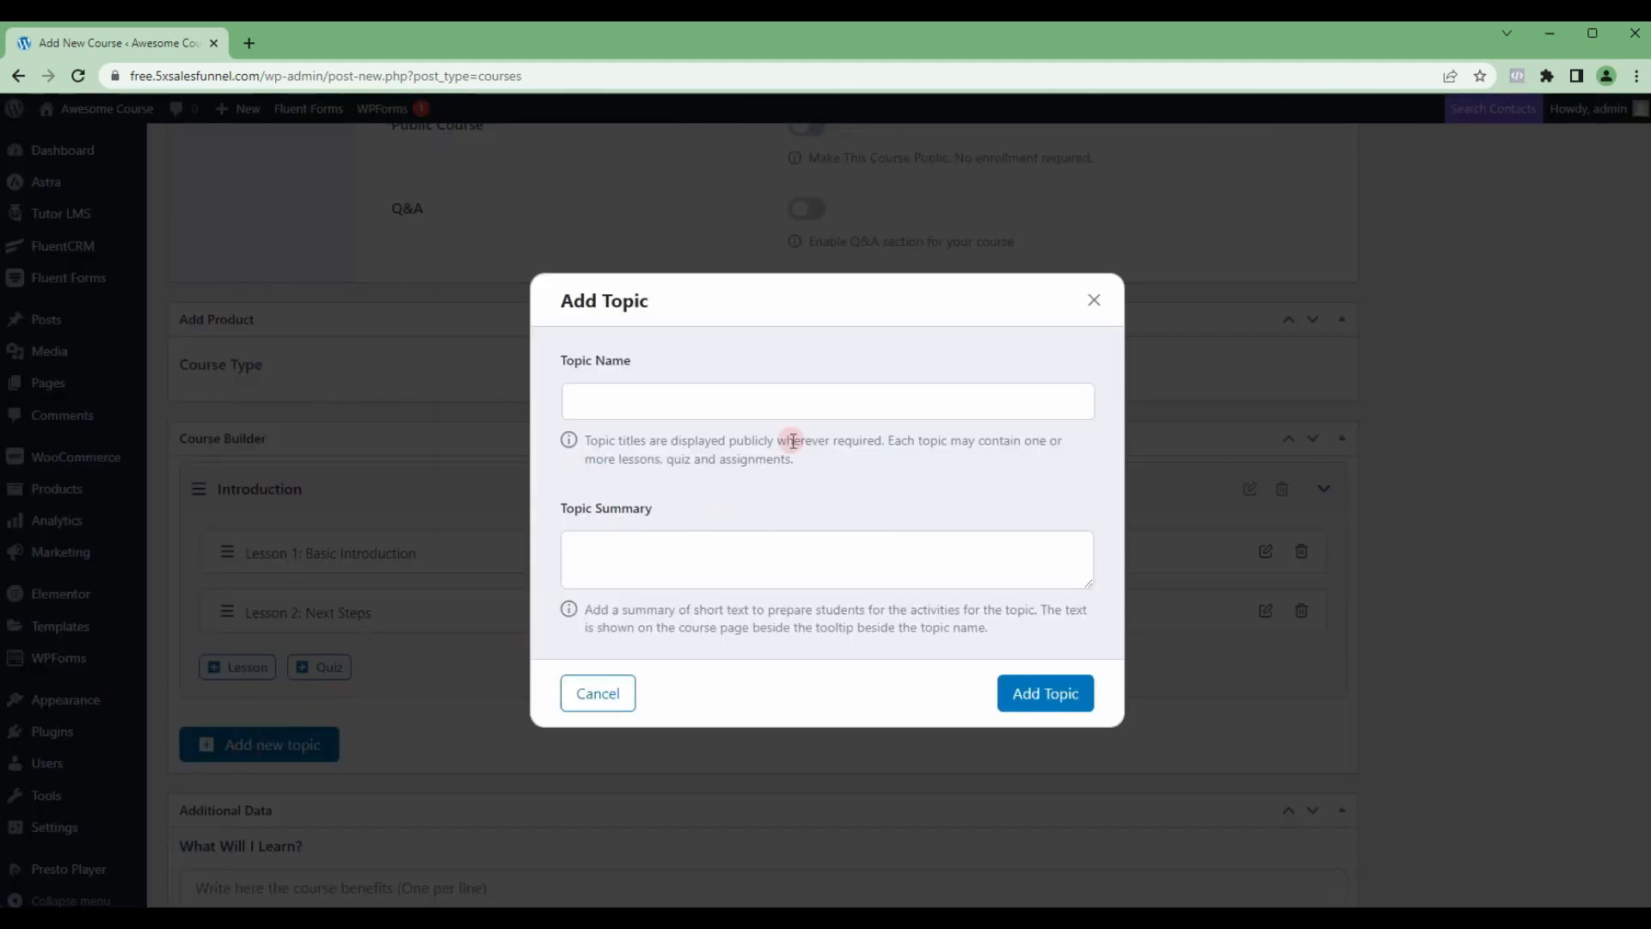
click(664, 406)
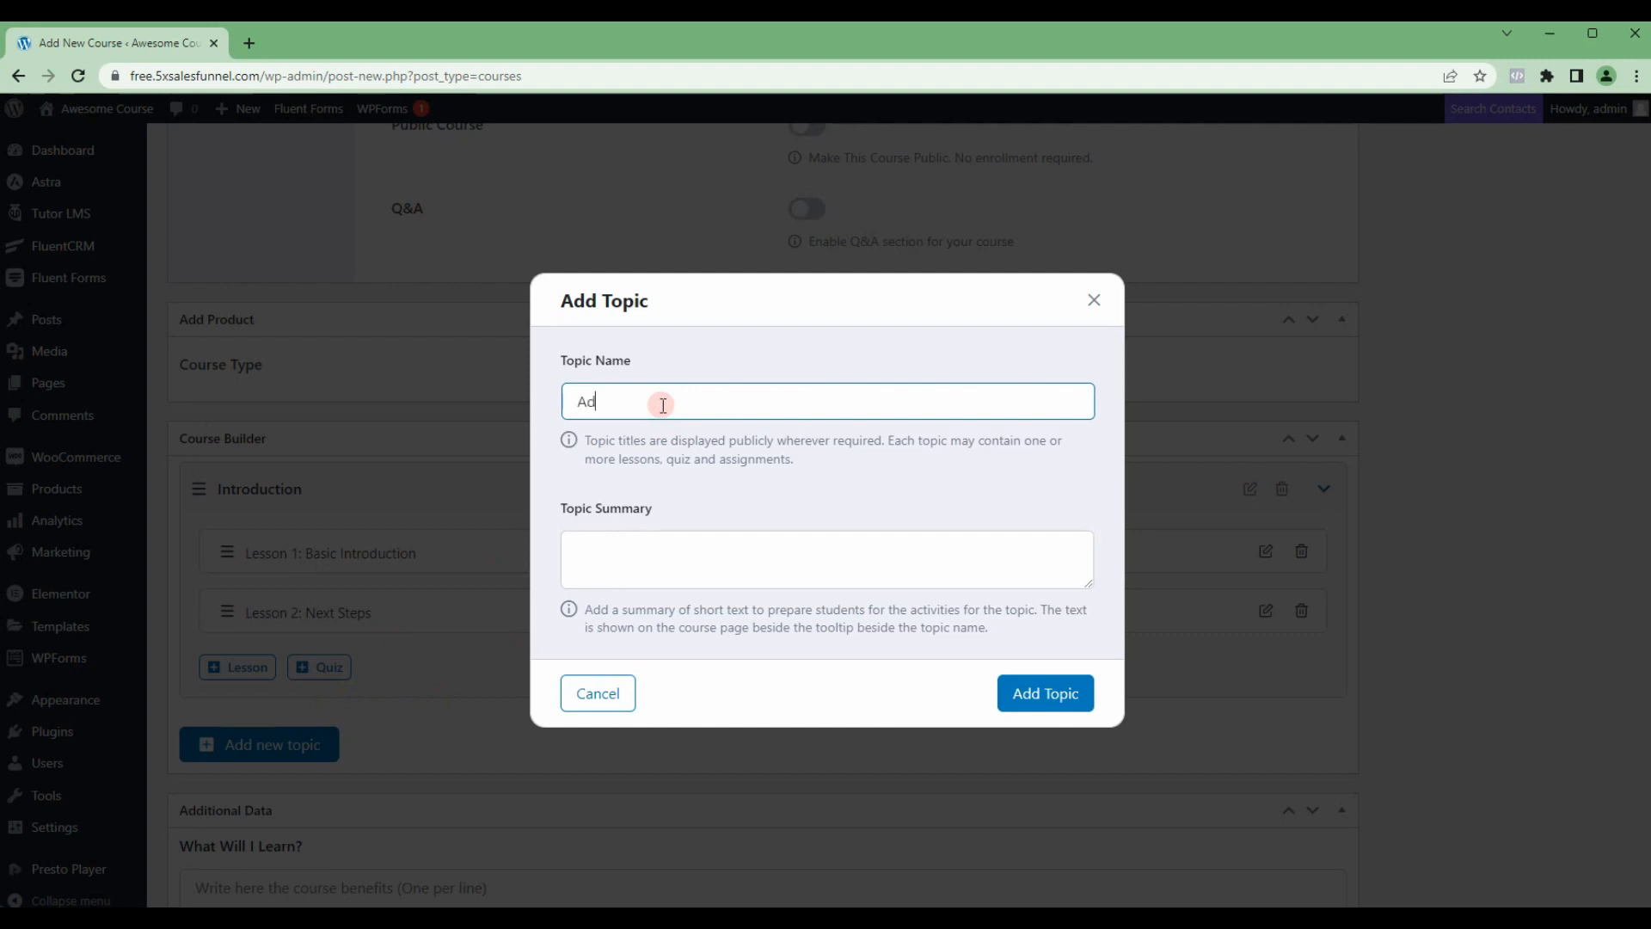
text(Advanced)
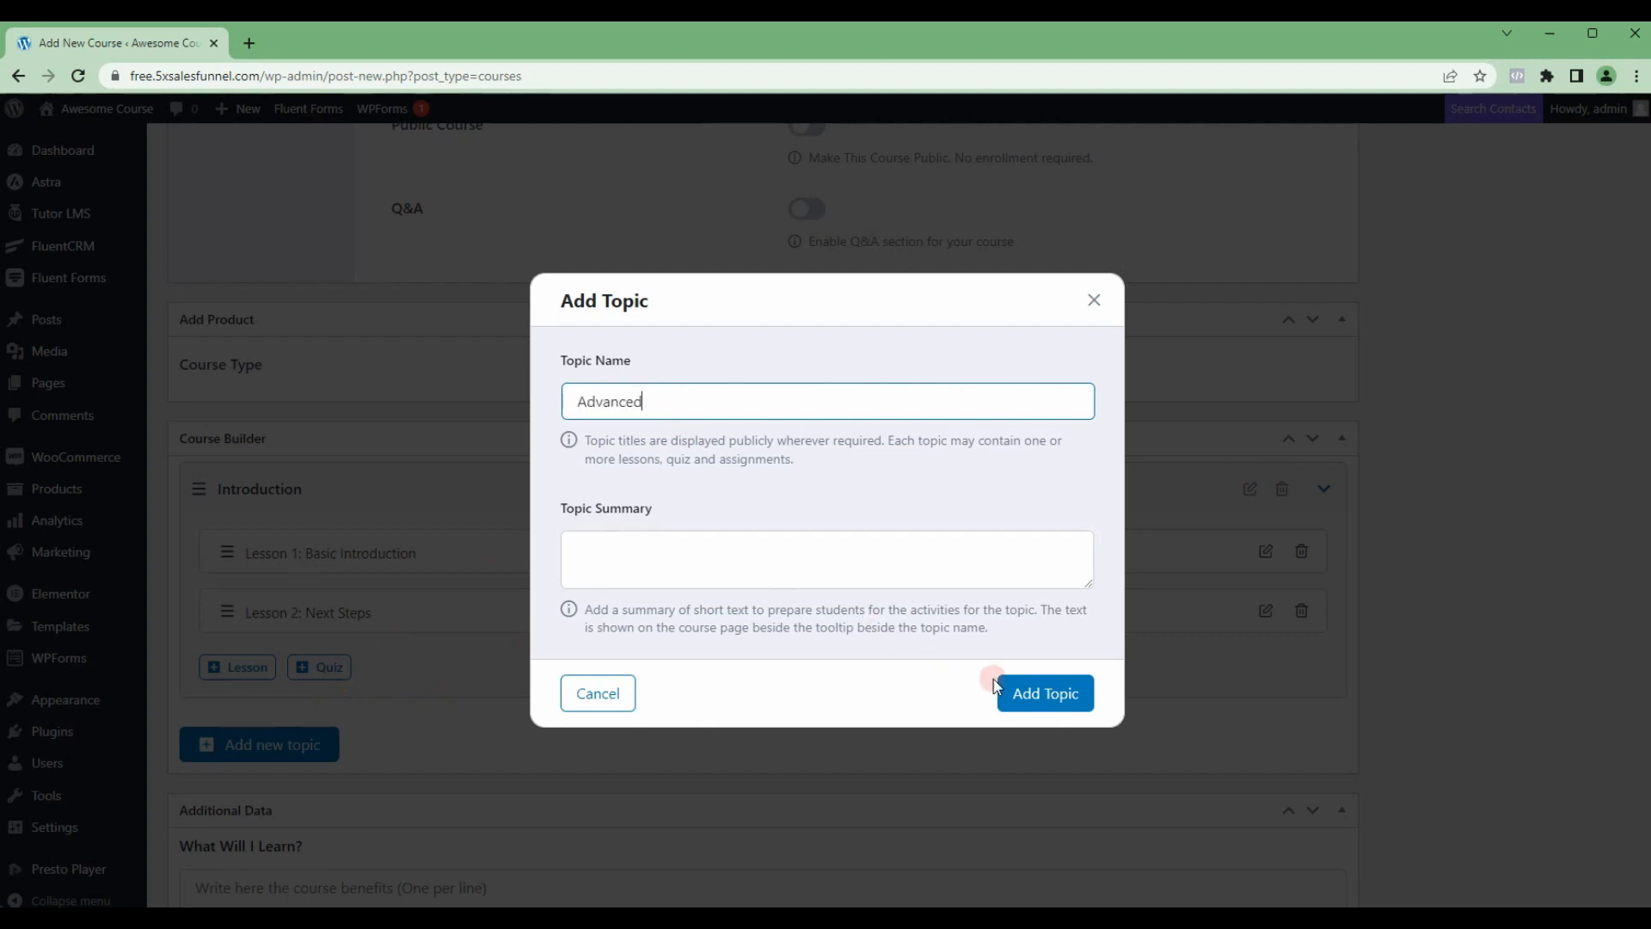
click(993, 688)
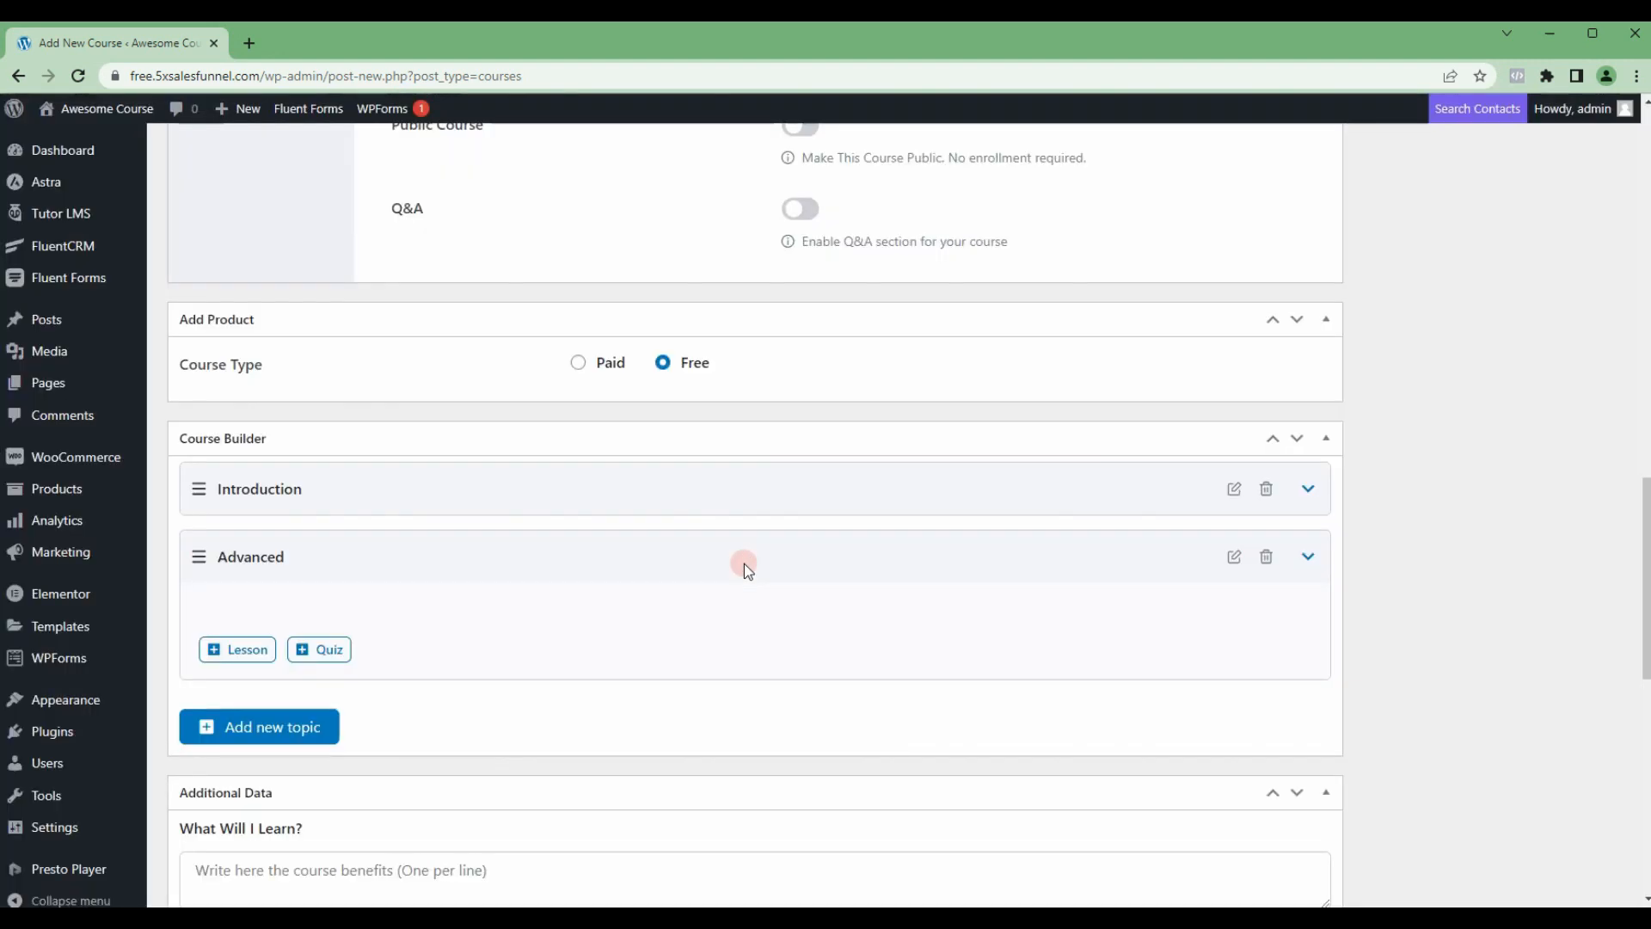
Step: Add a lesson to the Advanced topic and name it Advanced Details
click(235, 651)
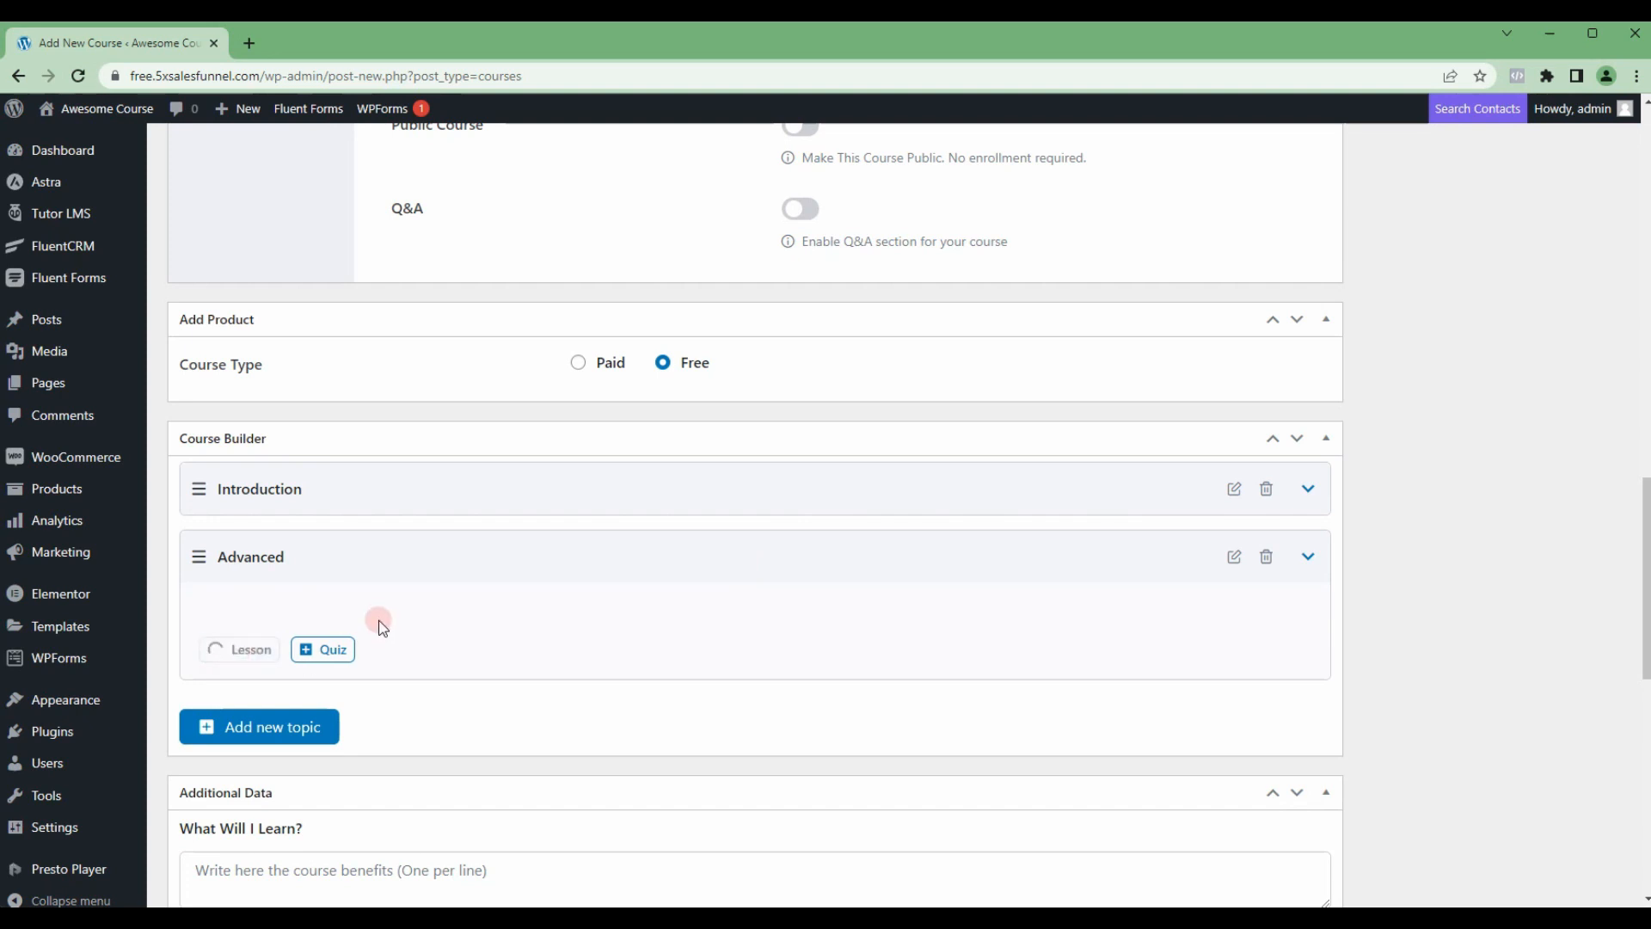
scroll(712, 354, up, 3)
scroll(712, 354, up, 5)
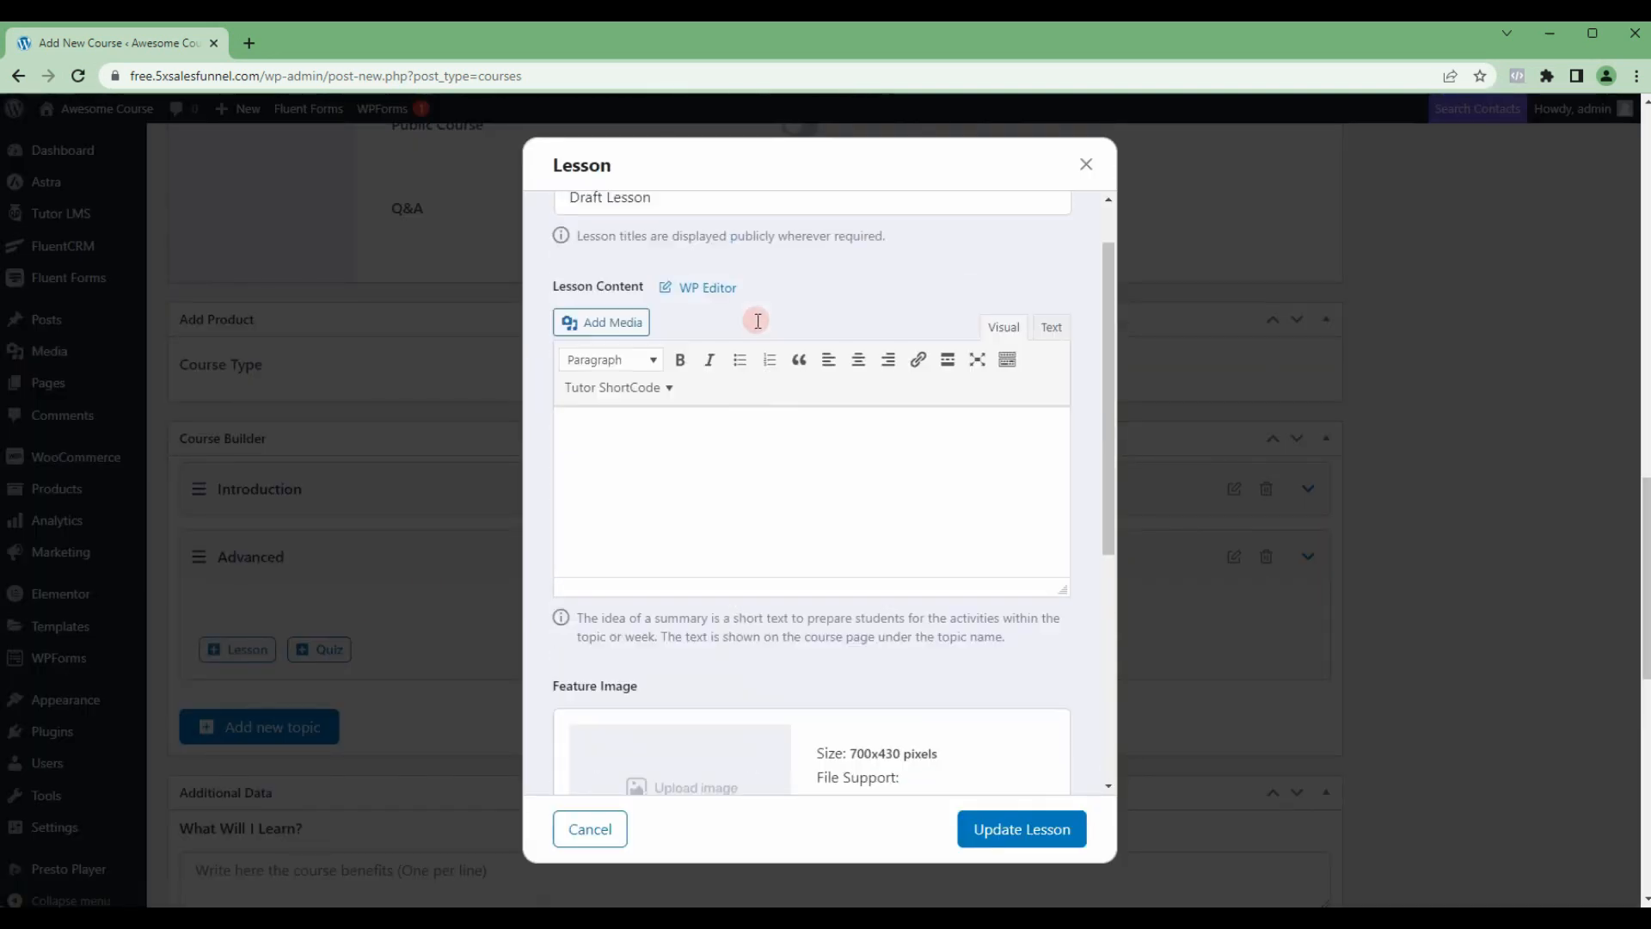
triple_click(672, 261)
text(Adva)
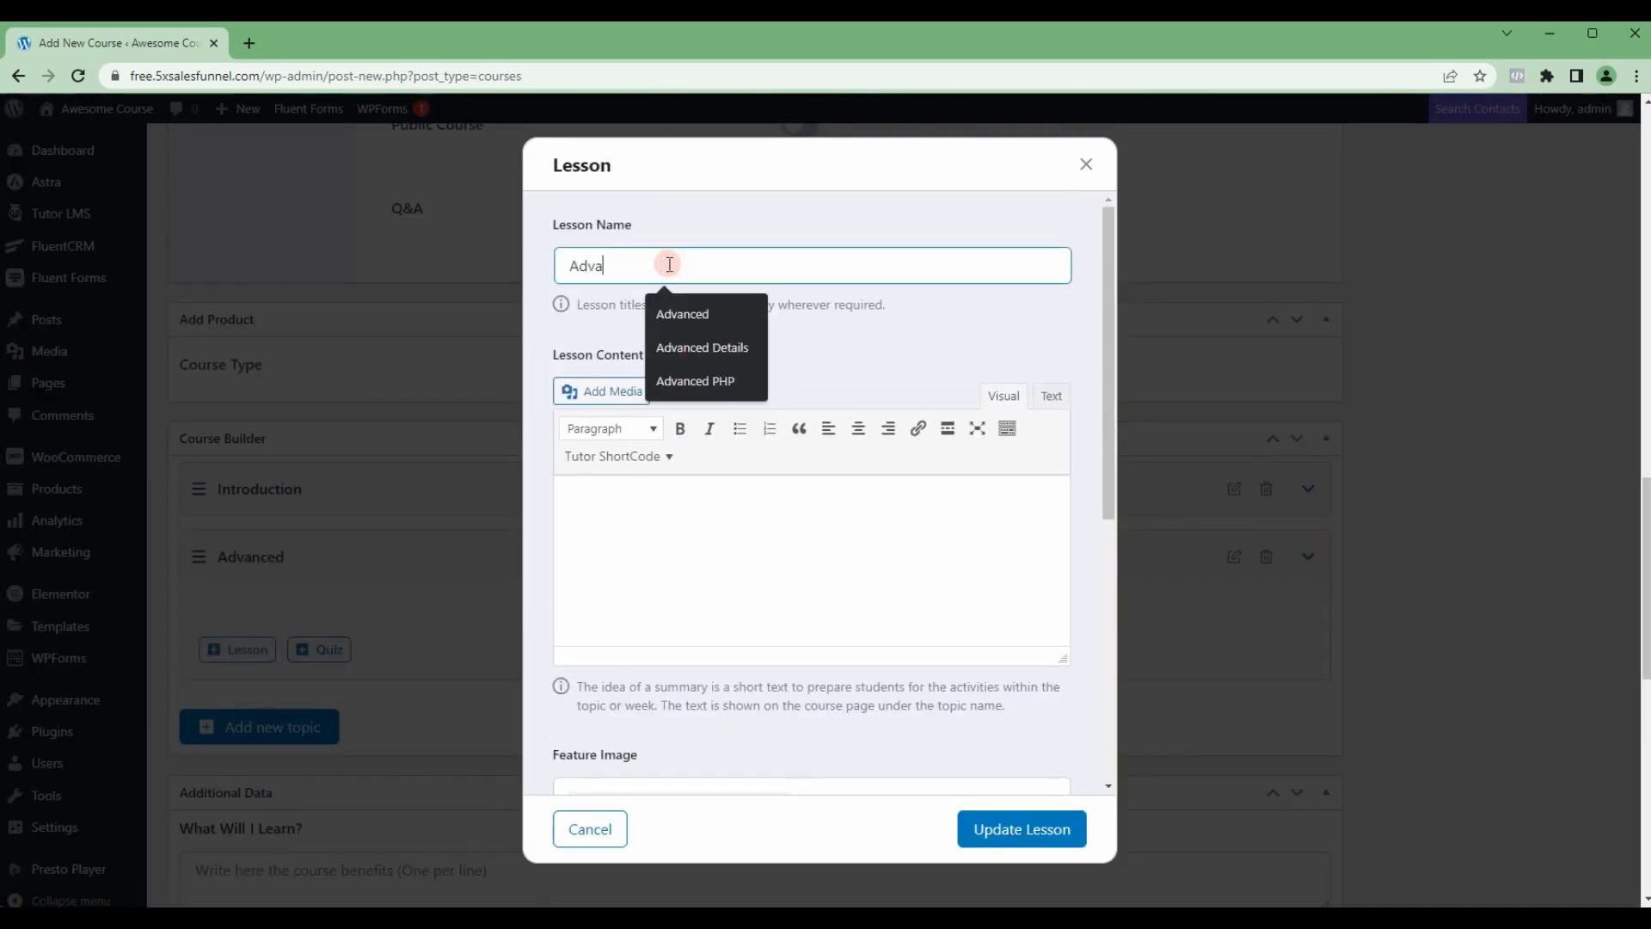
text(nced Detail)
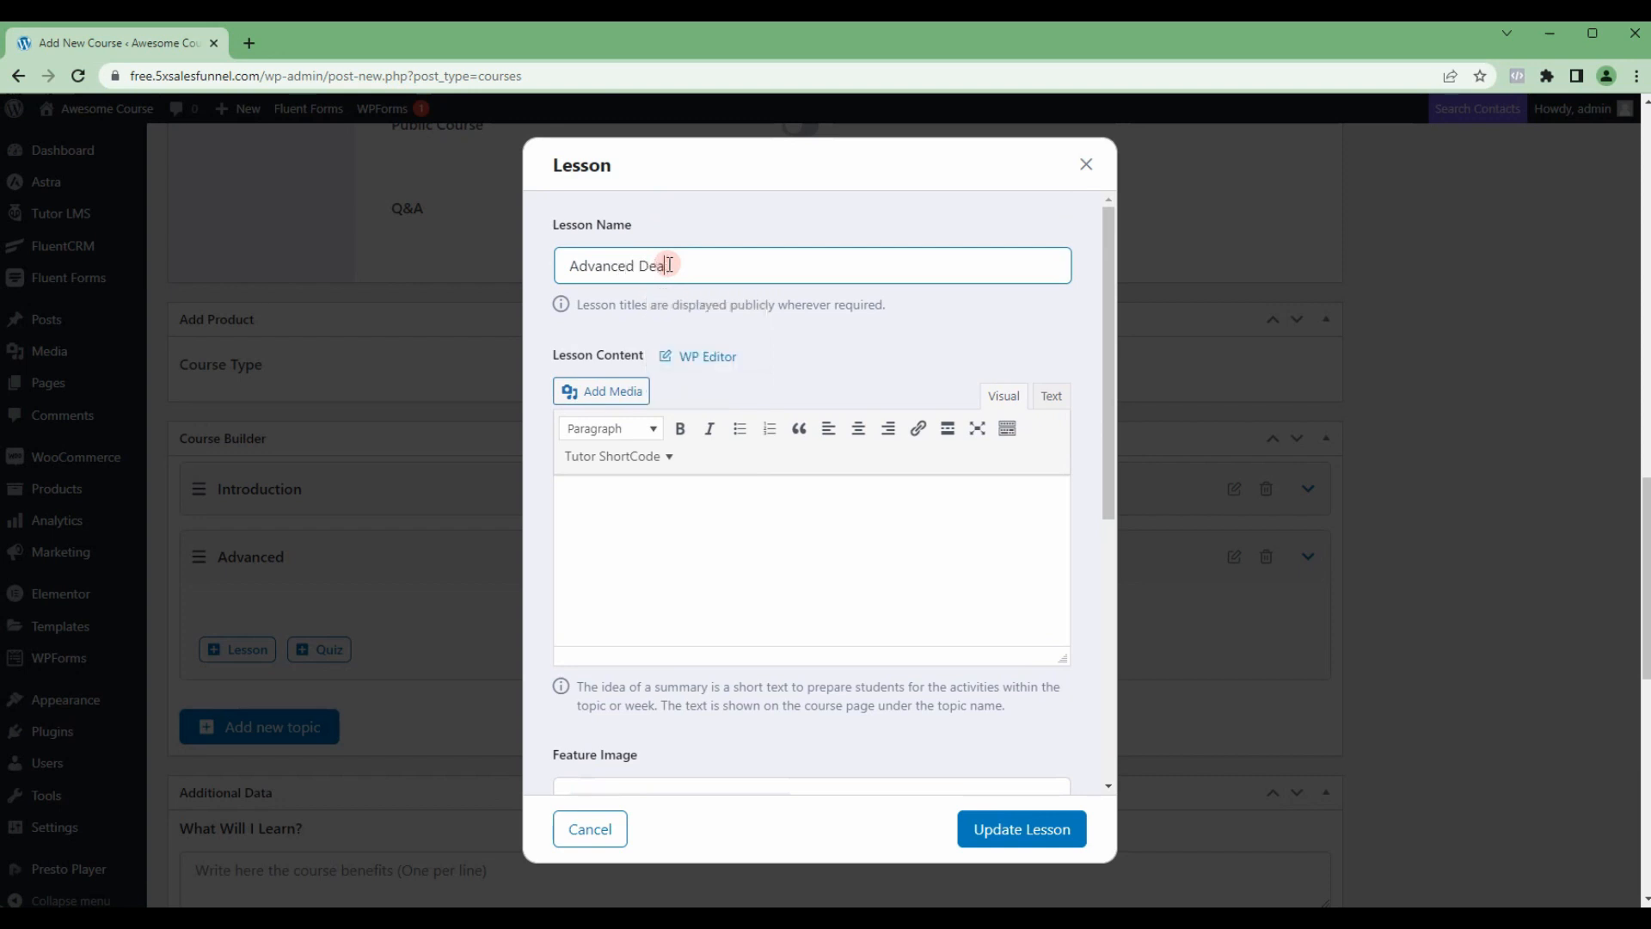
text(s 1)
scroll(774, 391, down, 6)
click(776, 535)
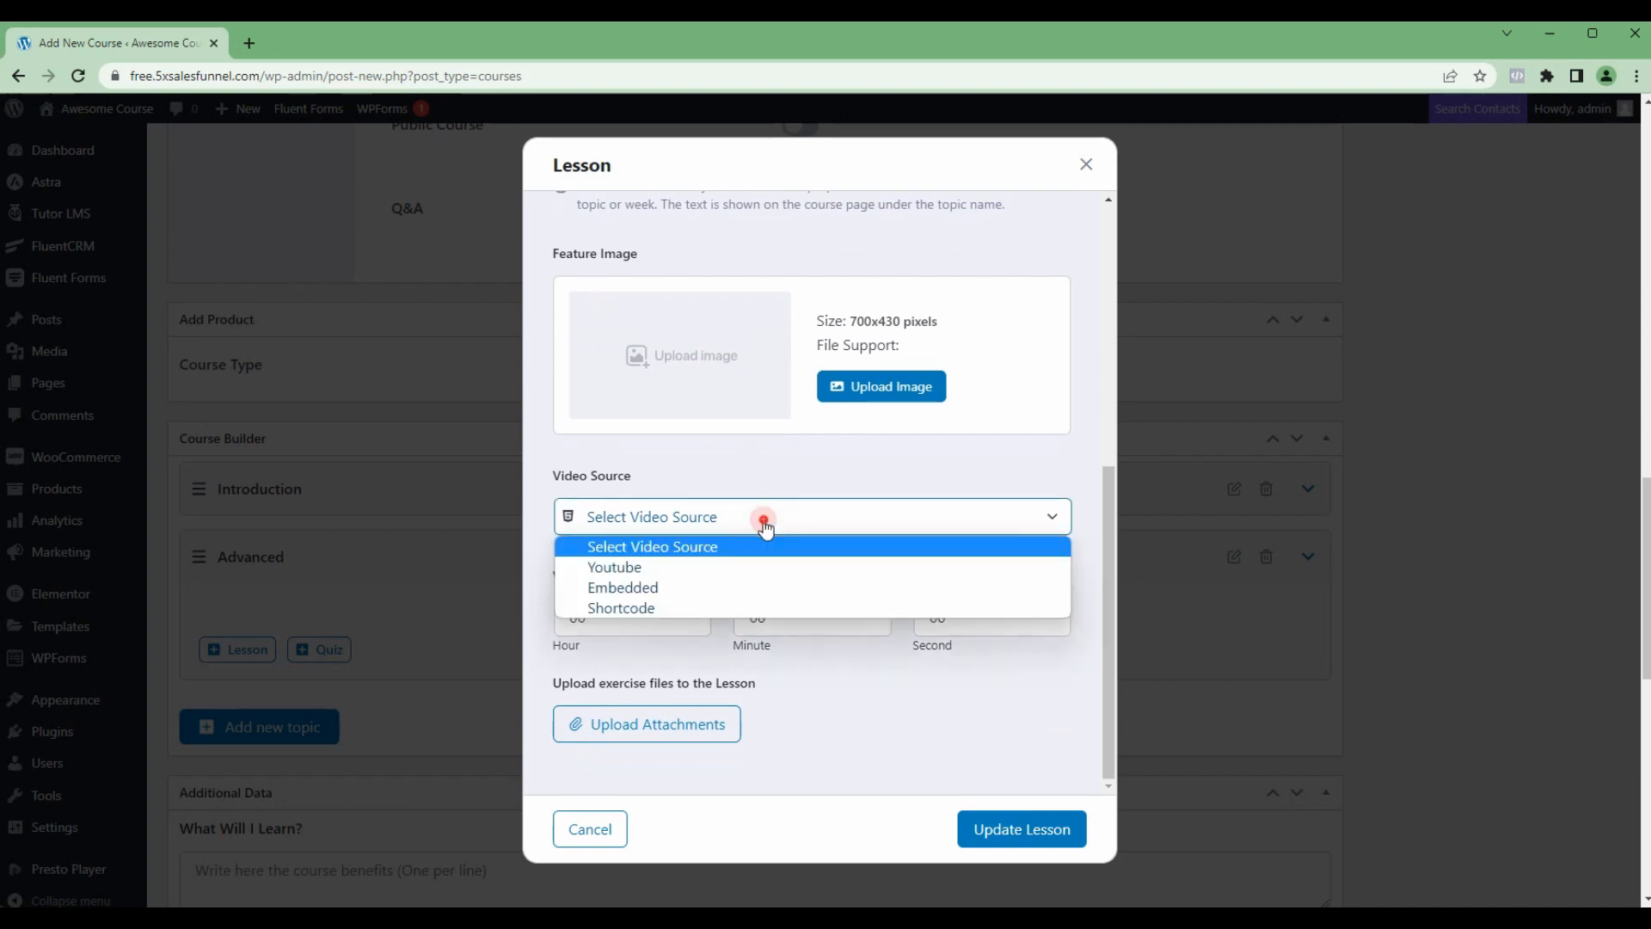
click(738, 560)
click(757, 594)
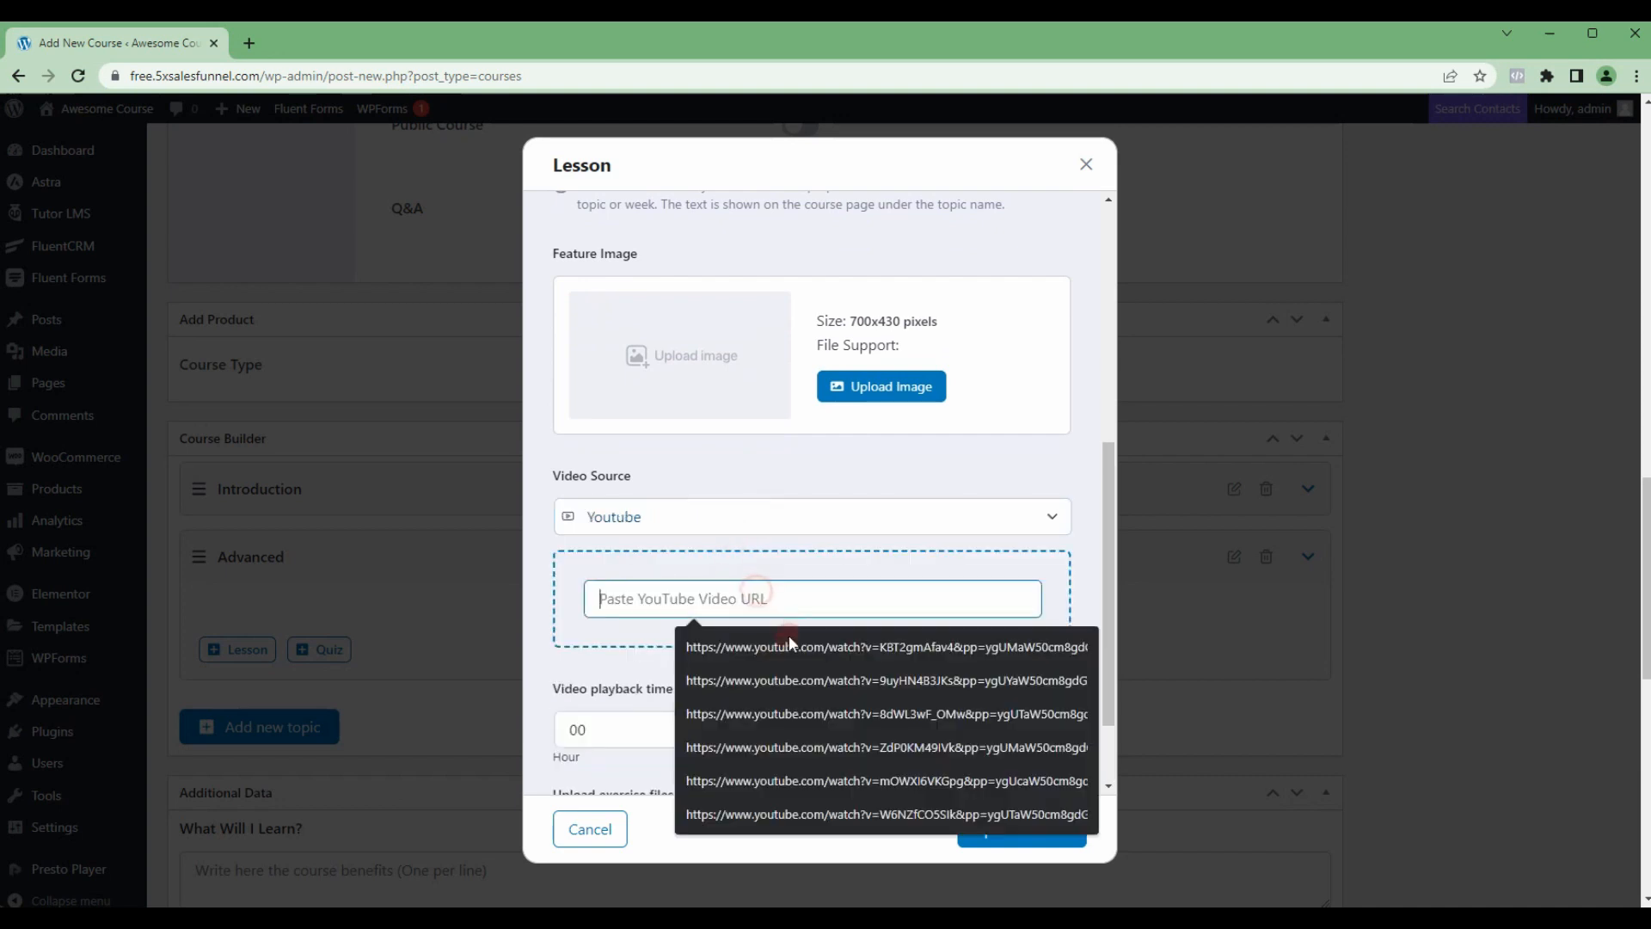
click(798, 745)
Step: Set the lesson's video playback time to 15 minutes and save the lesson
double_click(792, 732)
text(15)
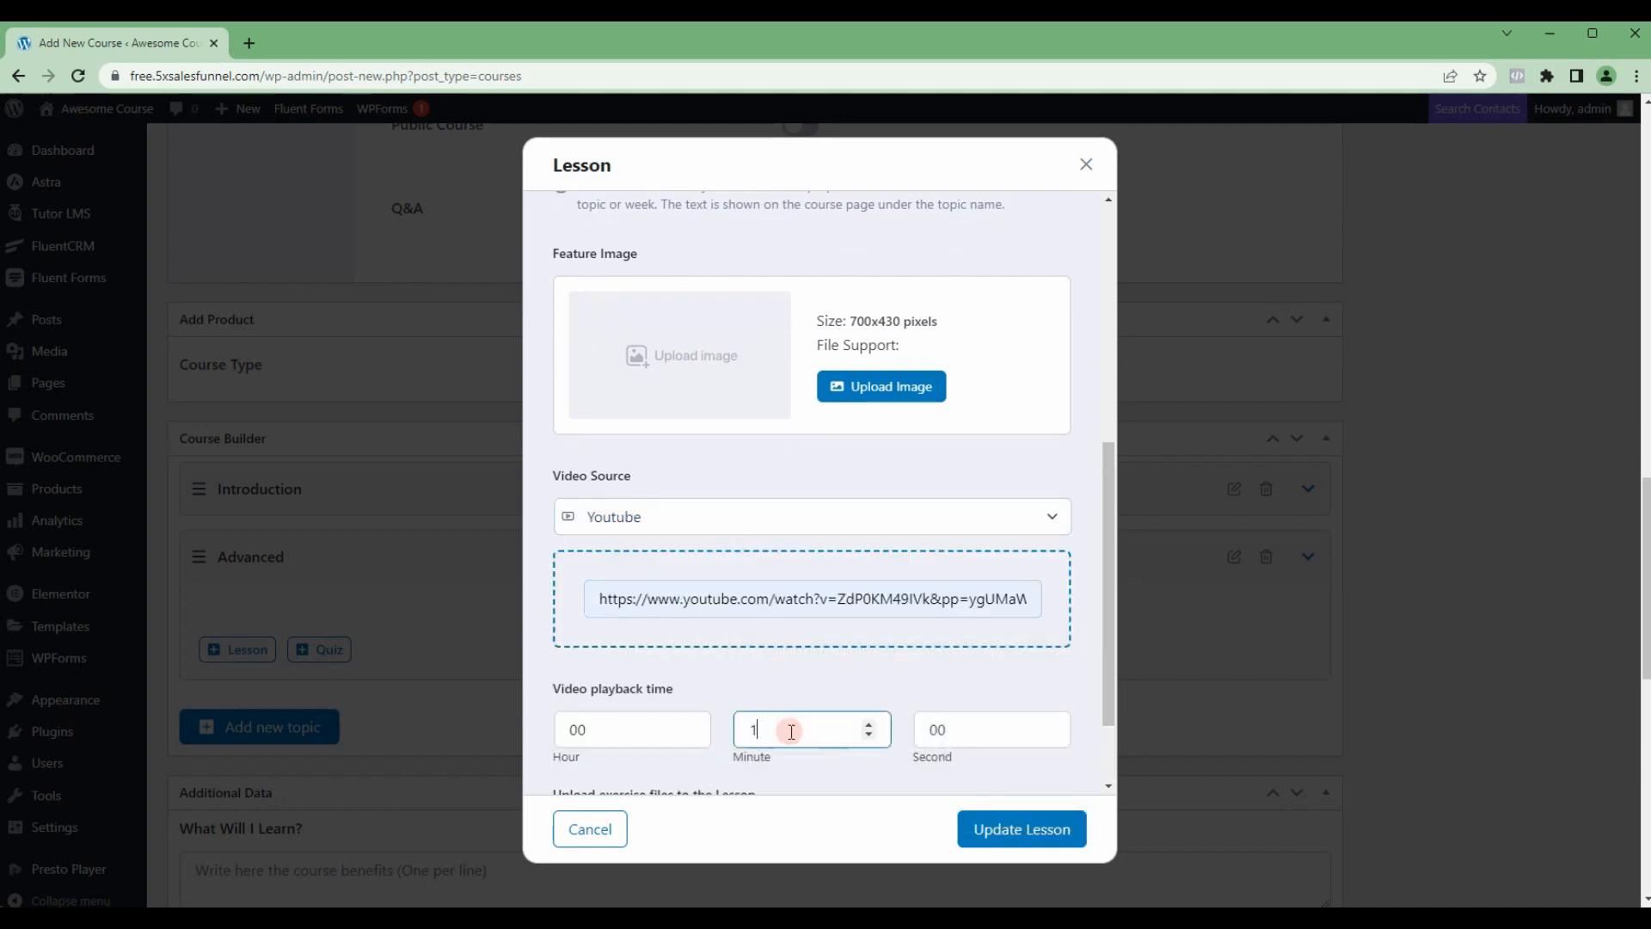
key(Tab)
click(998, 828)
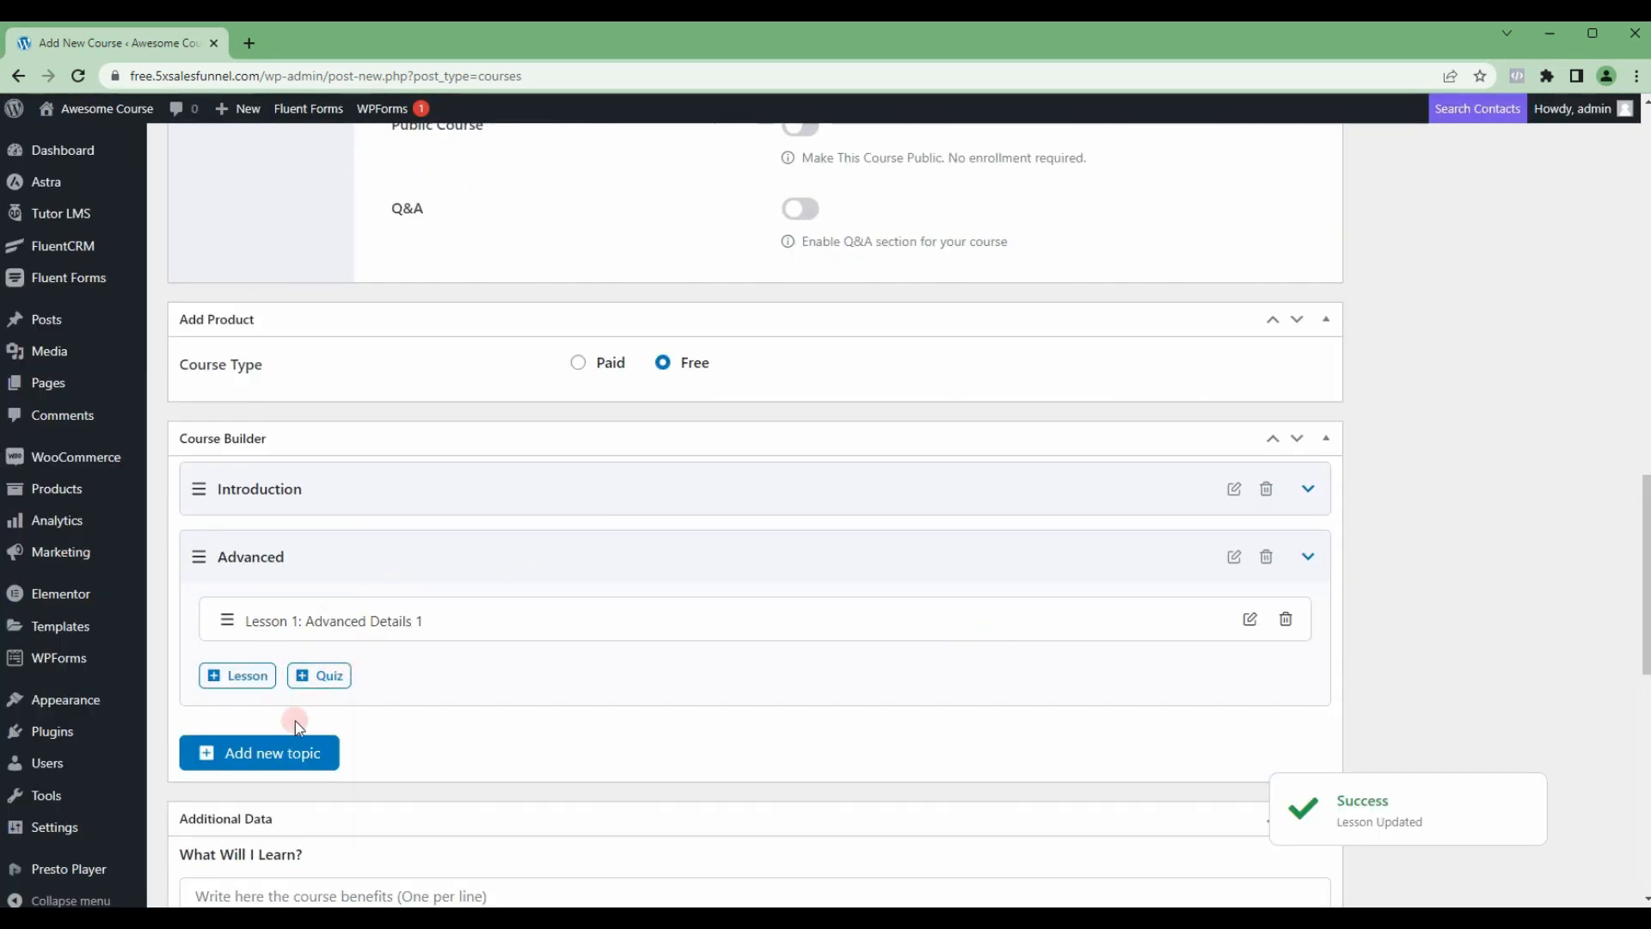
click(269, 748)
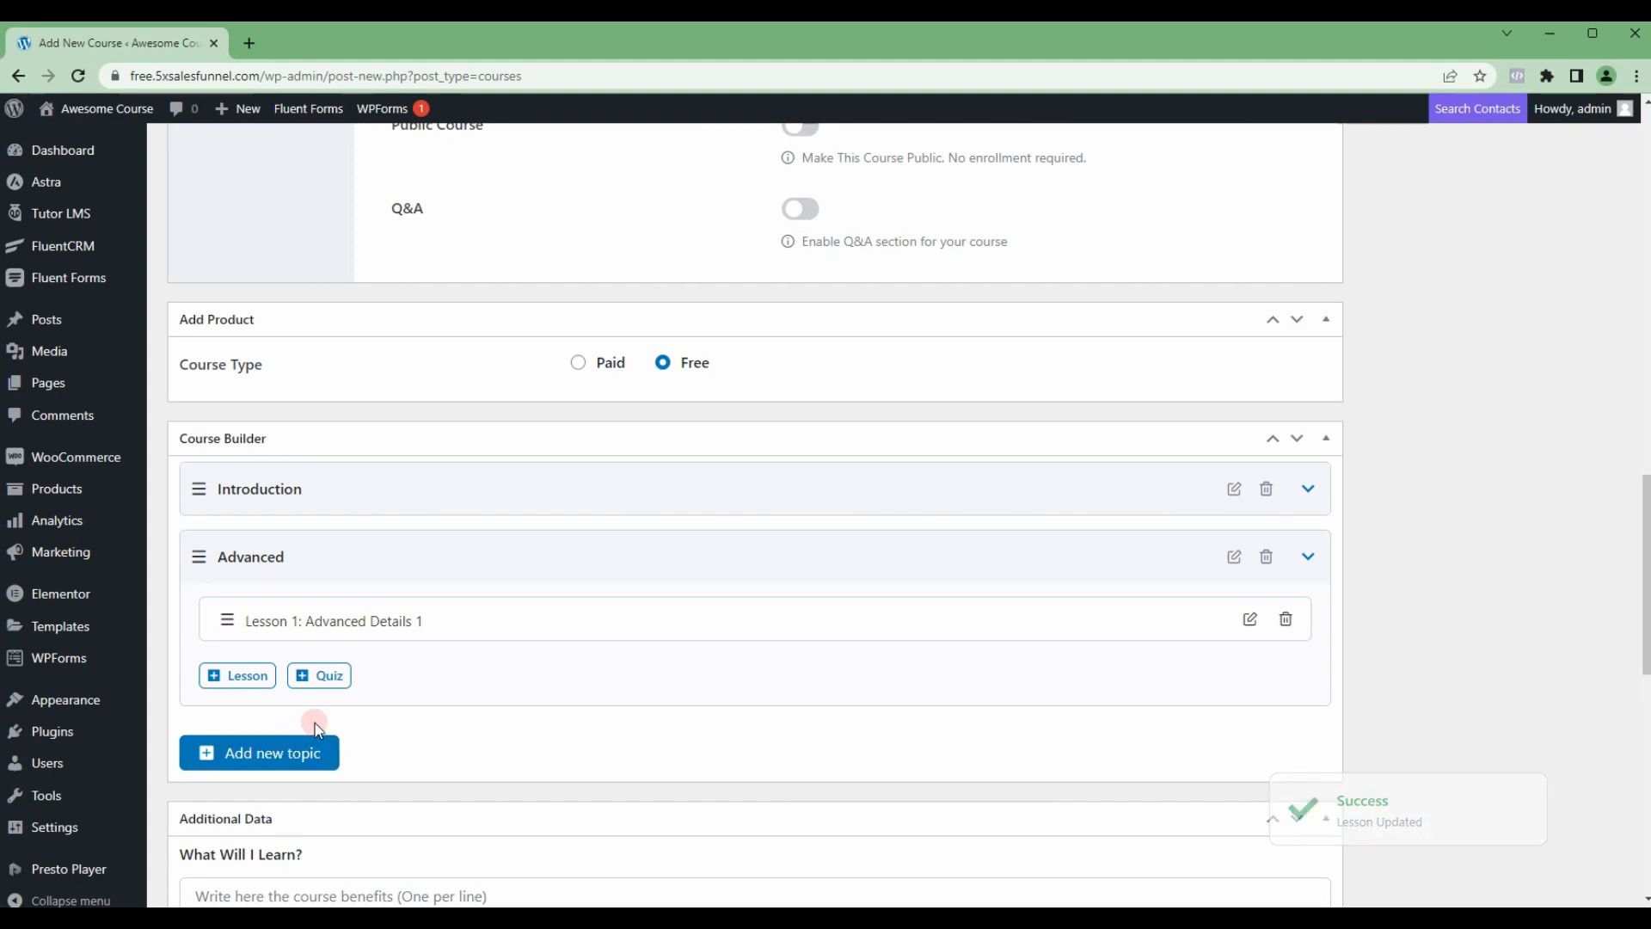
click(643, 621)
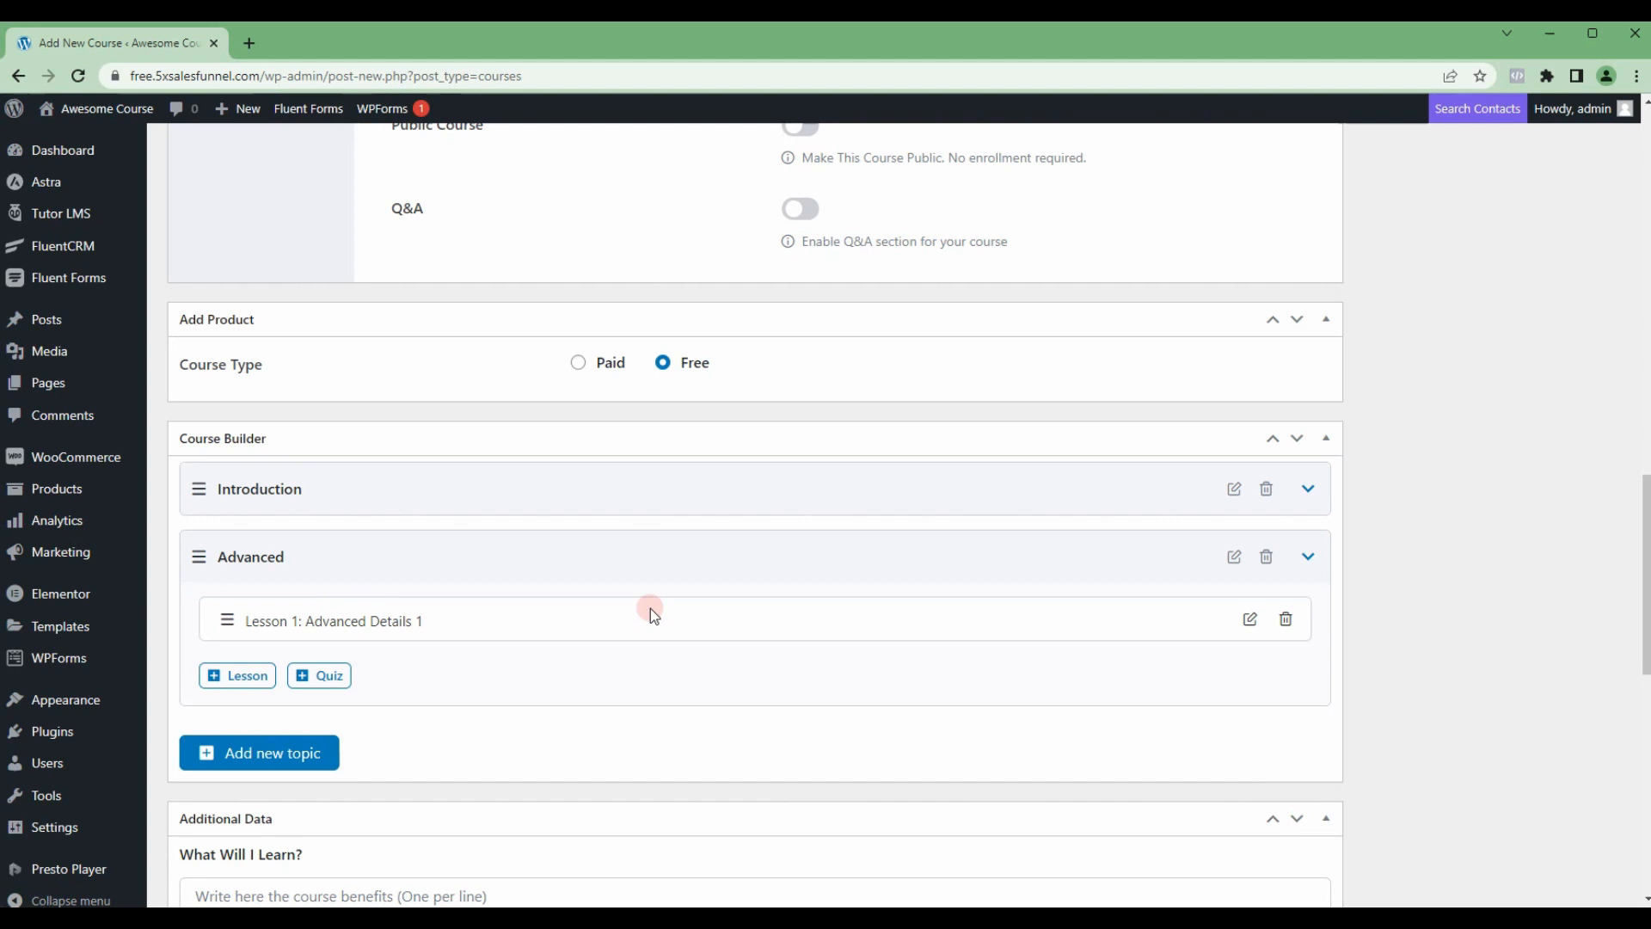
scroll(652, 602, up, 8)
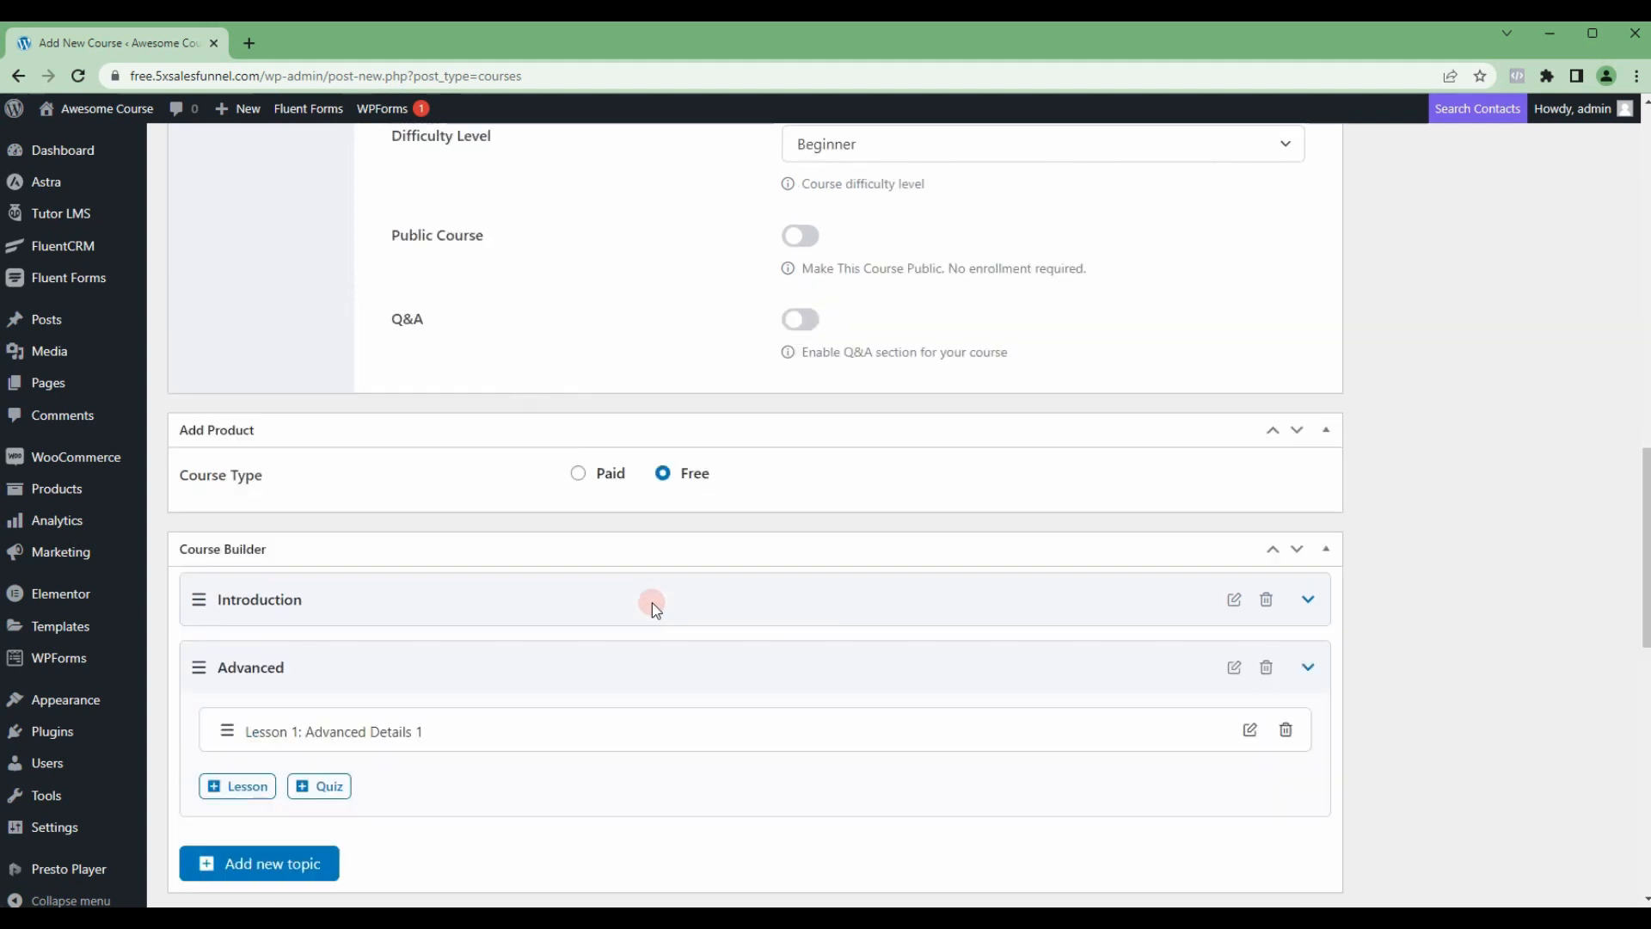
scroll(652, 602, down, 8)
scroll(652, 602, down, 10)
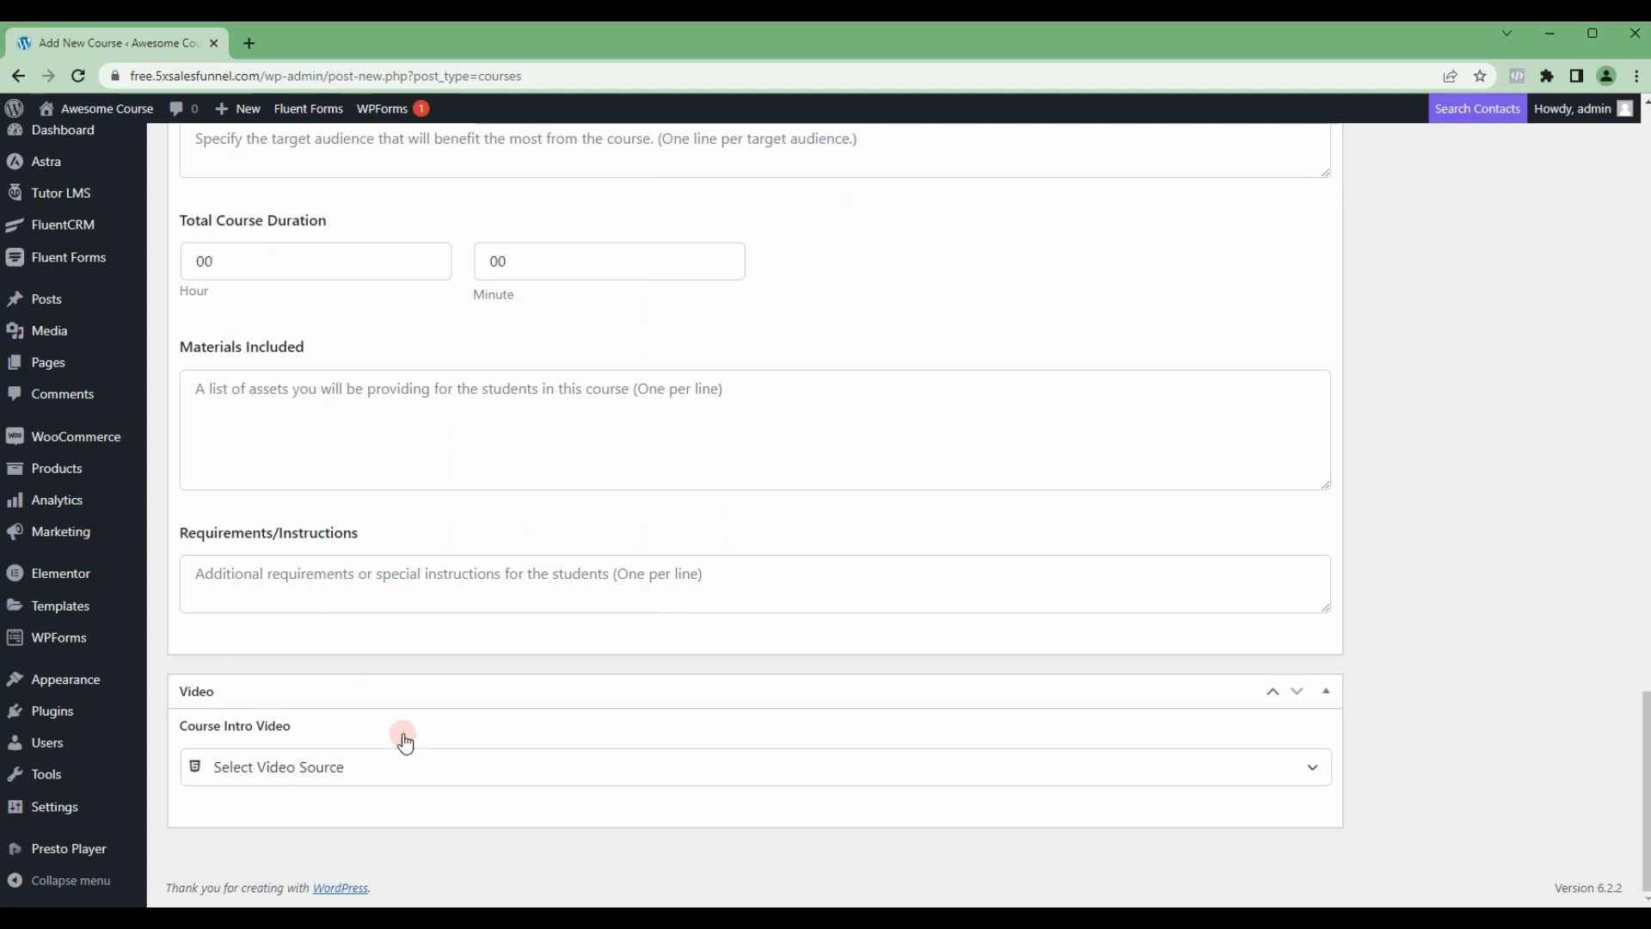
click(325, 774)
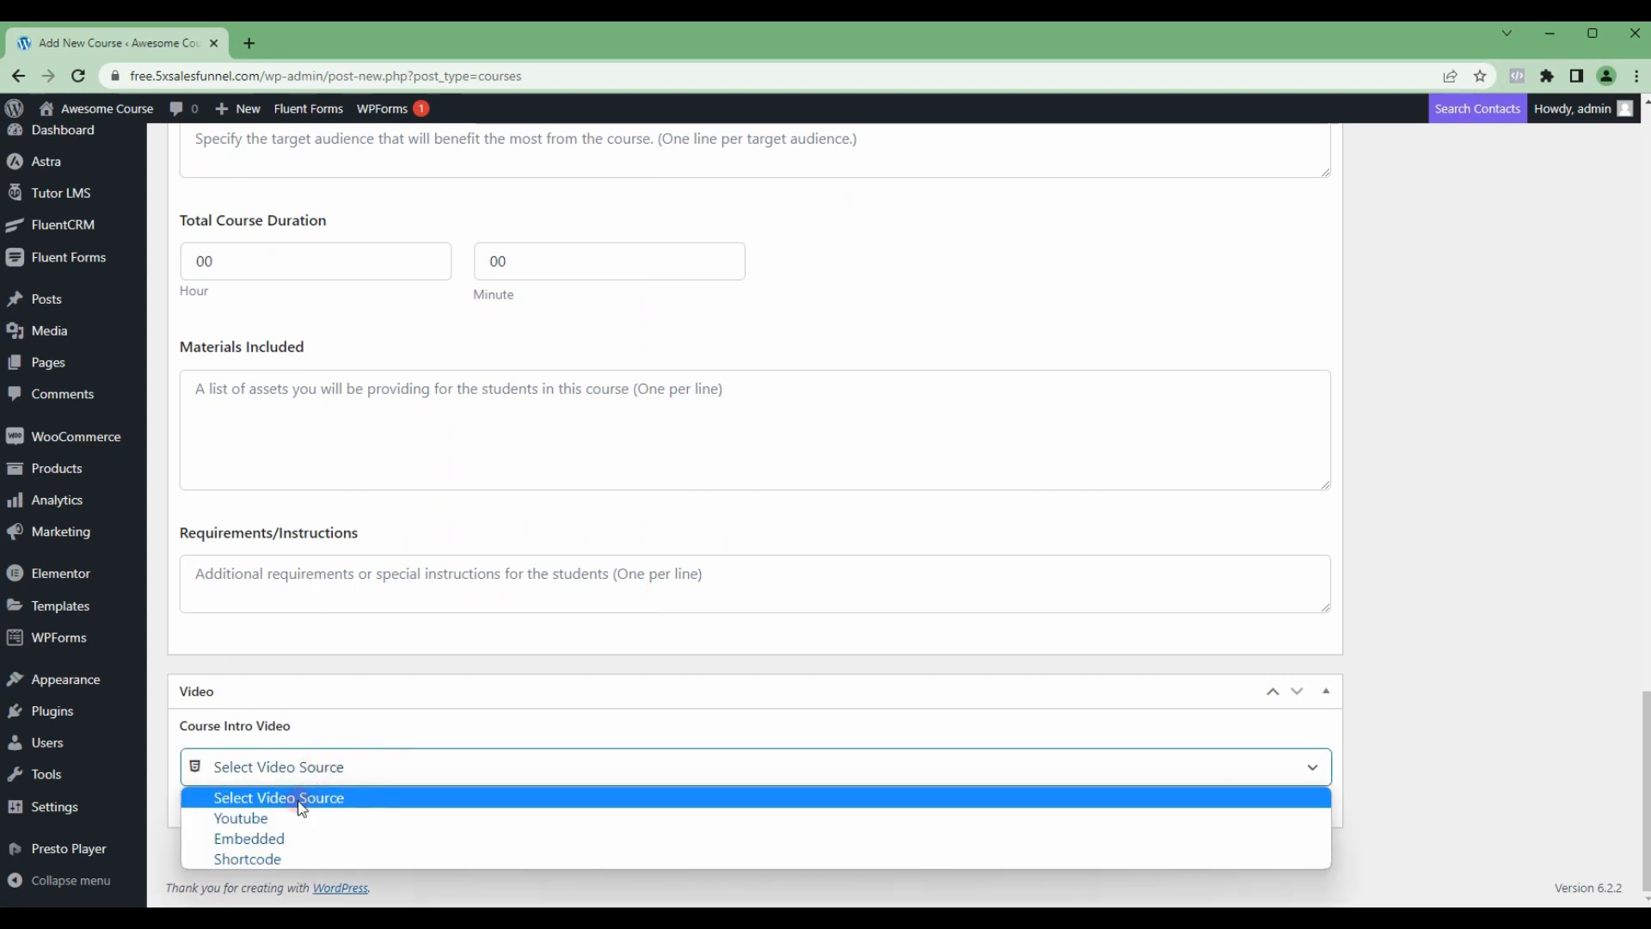
click(260, 817)
scroll(410, 748, down, 1)
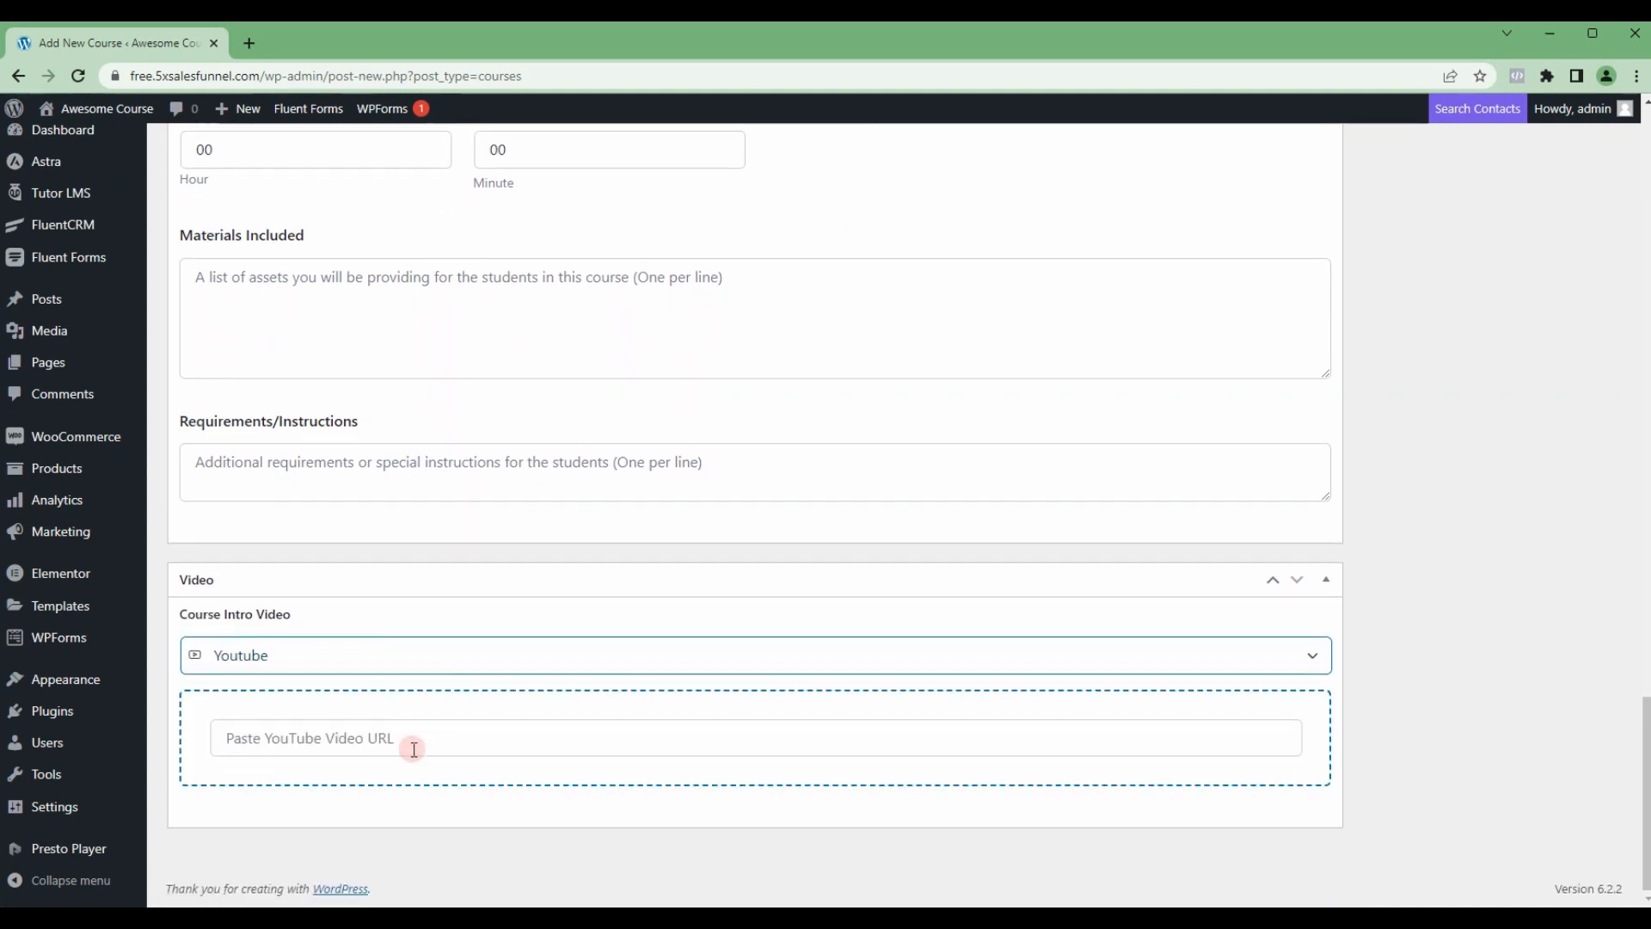
click(476, 731)
click(463, 528)
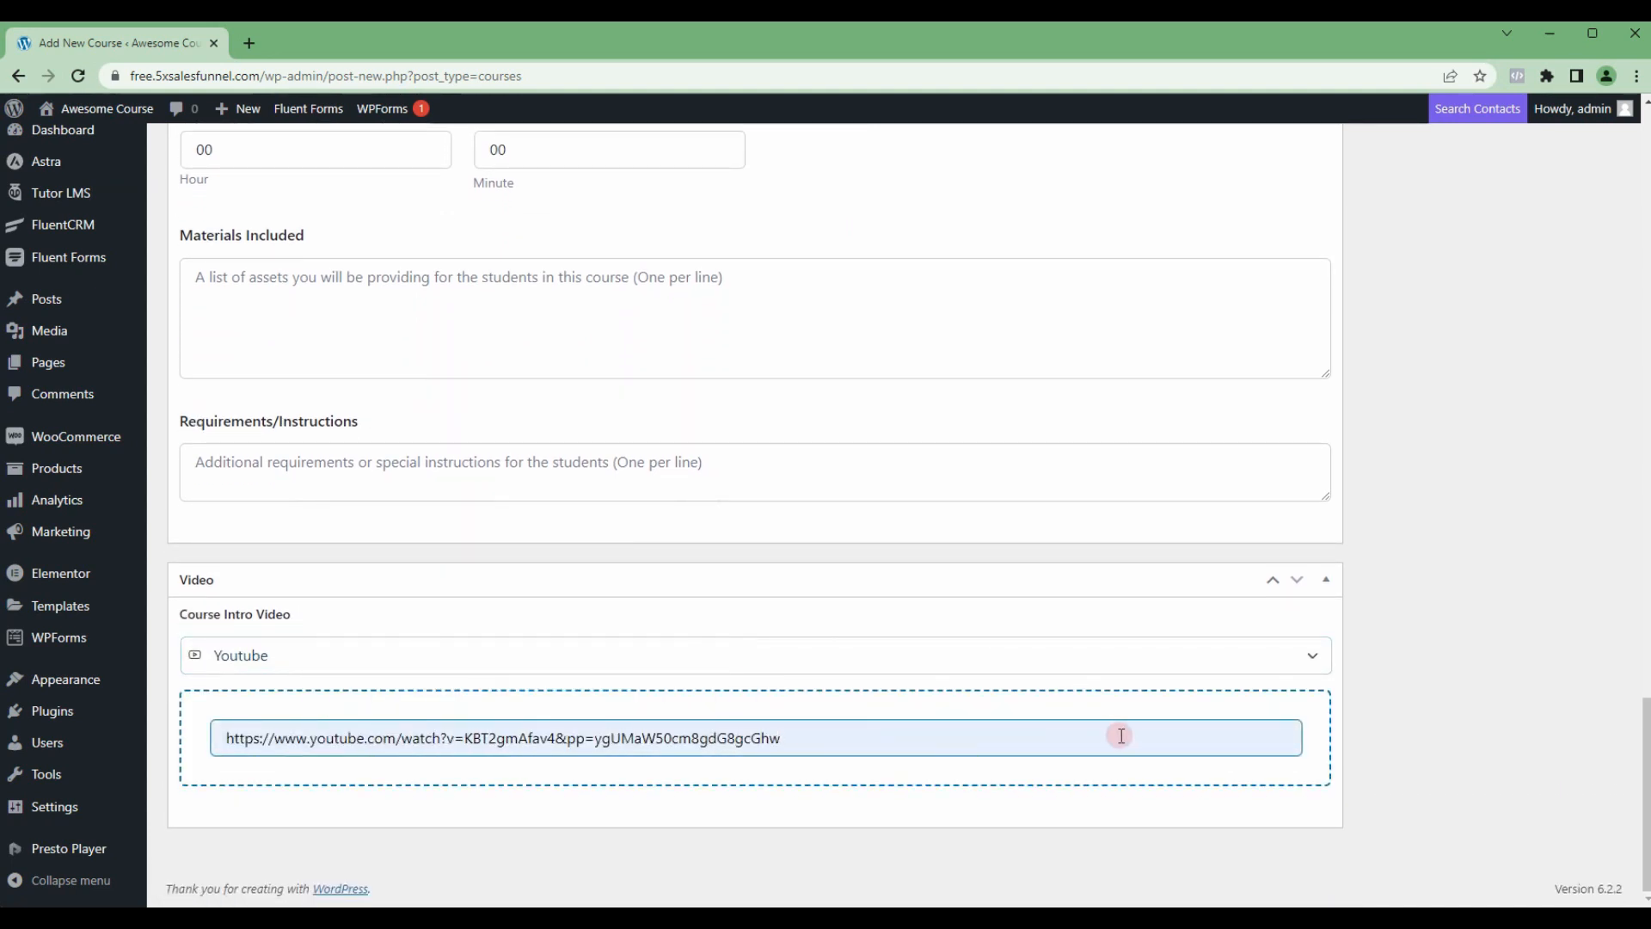
scroll(985, 590, up, 10)
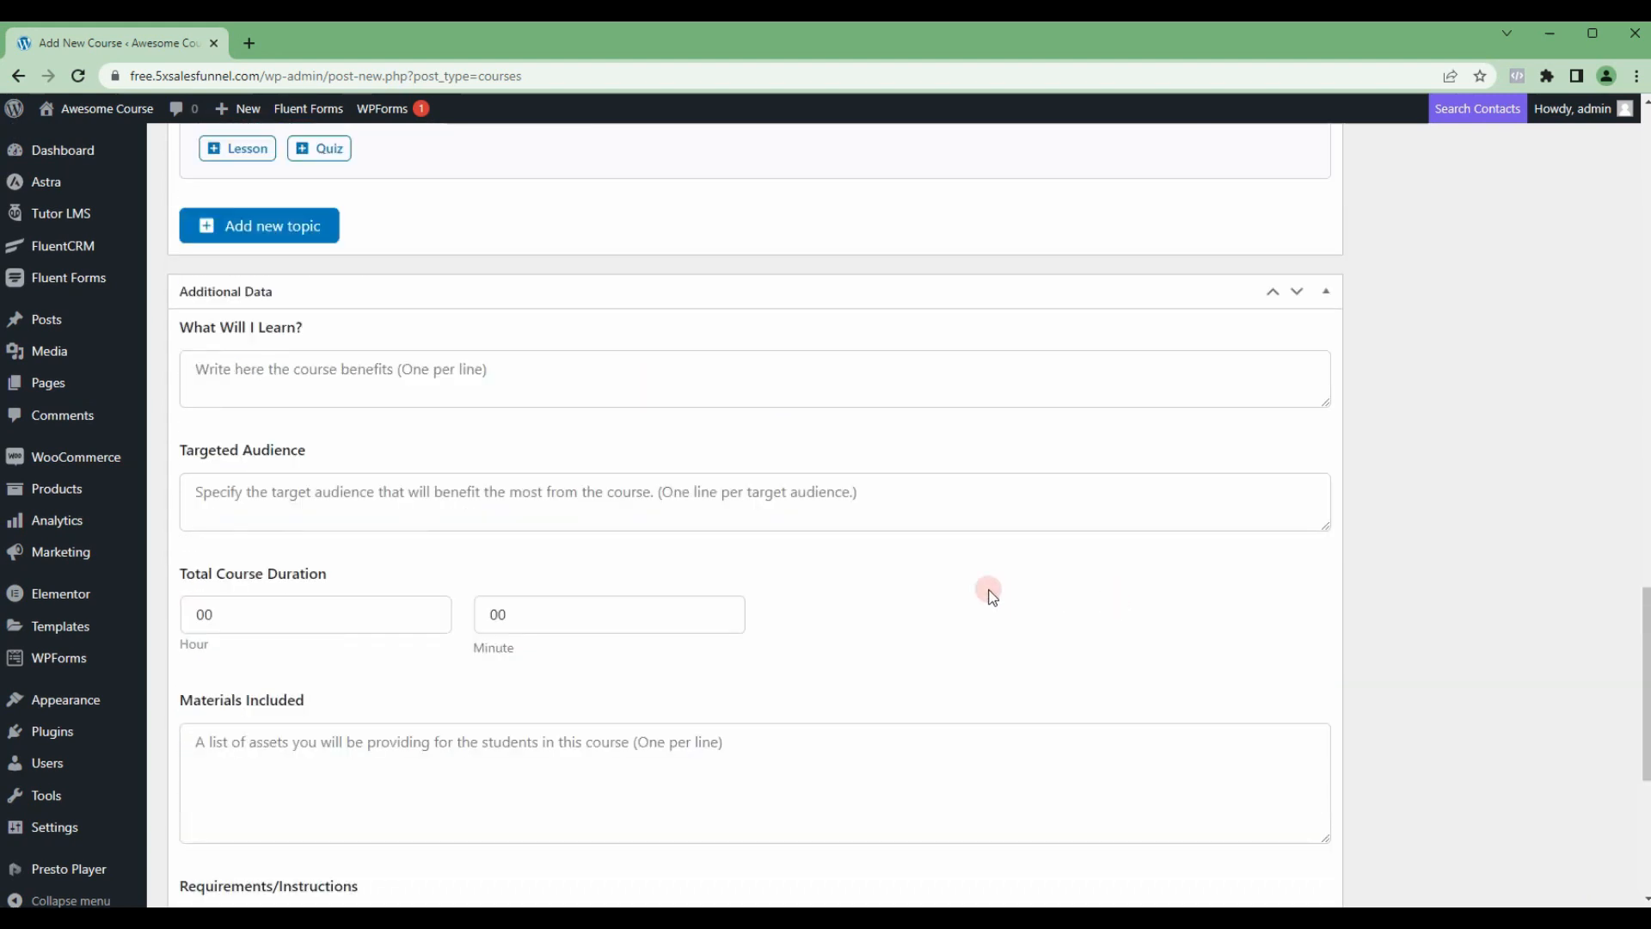
scroll(978, 590, up, 10)
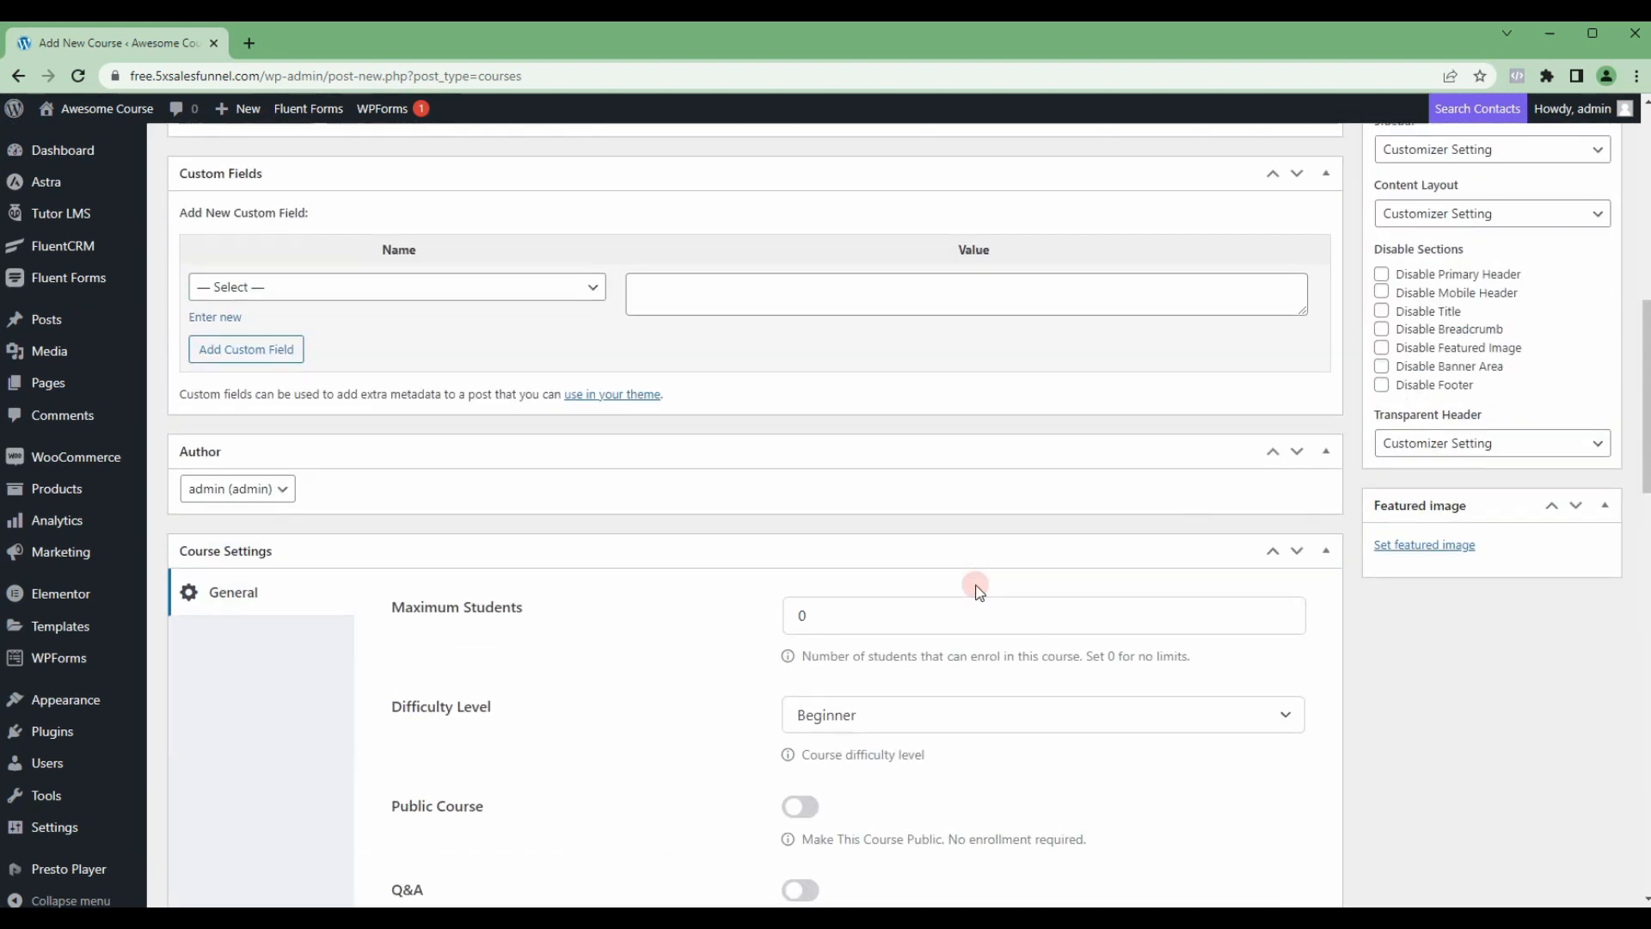
scroll(945, 544, up, 3)
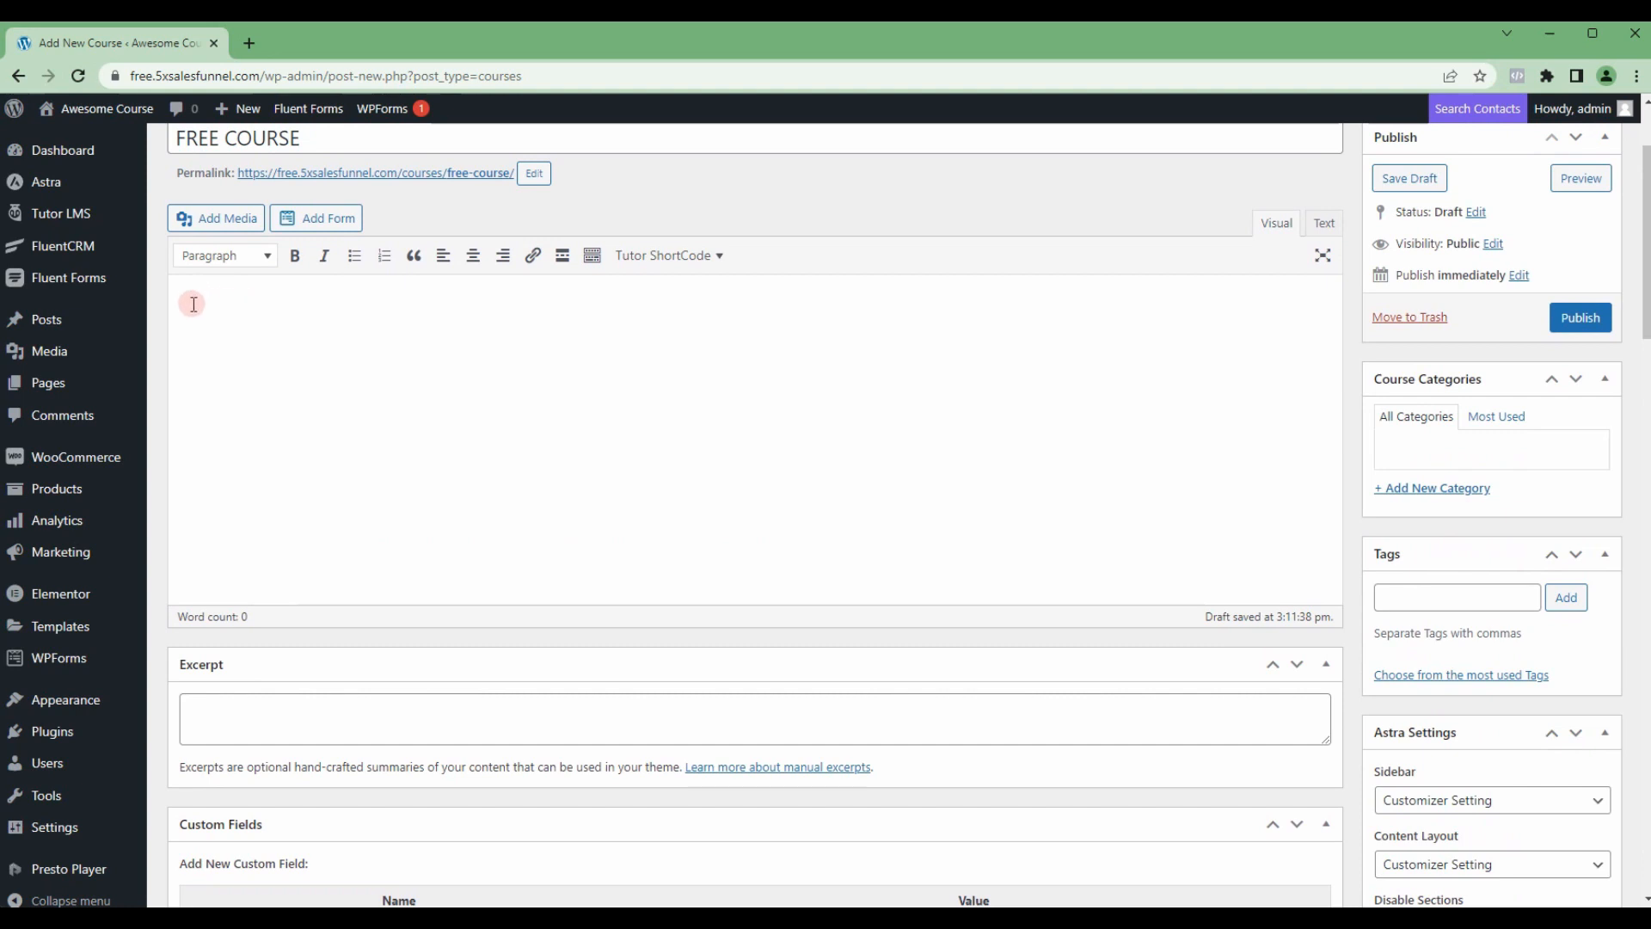
scroll(217, 395, up, 1)
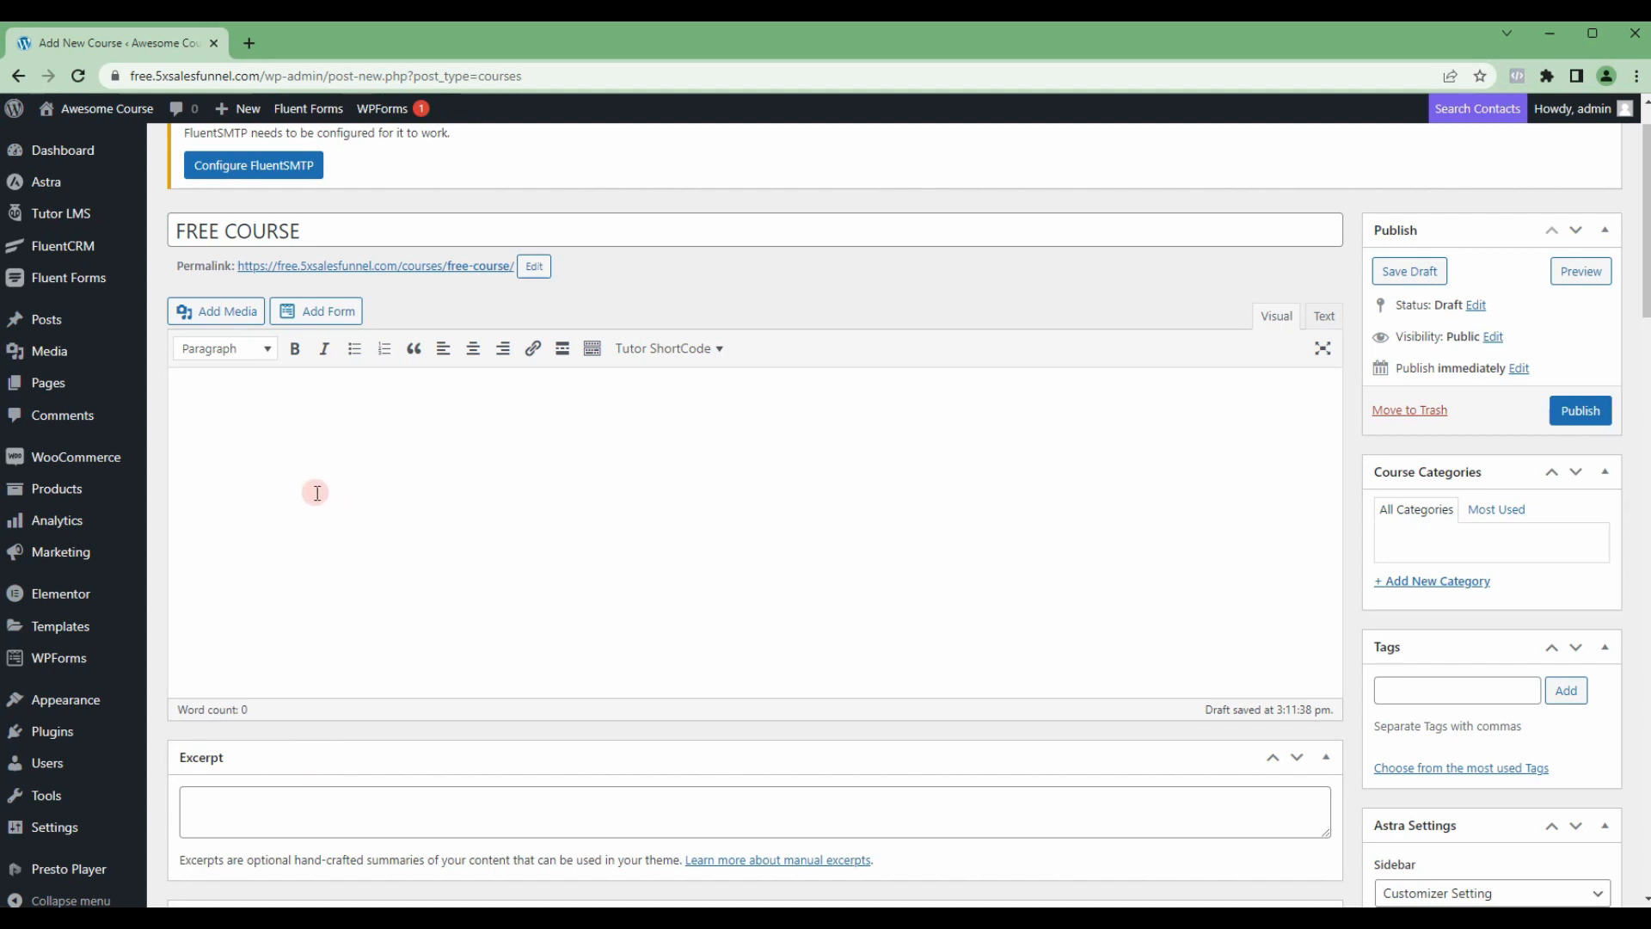
Step: List Benefit #1, Benefit #2 and Benefit #3 on separate lines under What Will I Learn
scroll(348, 492, down, 10)
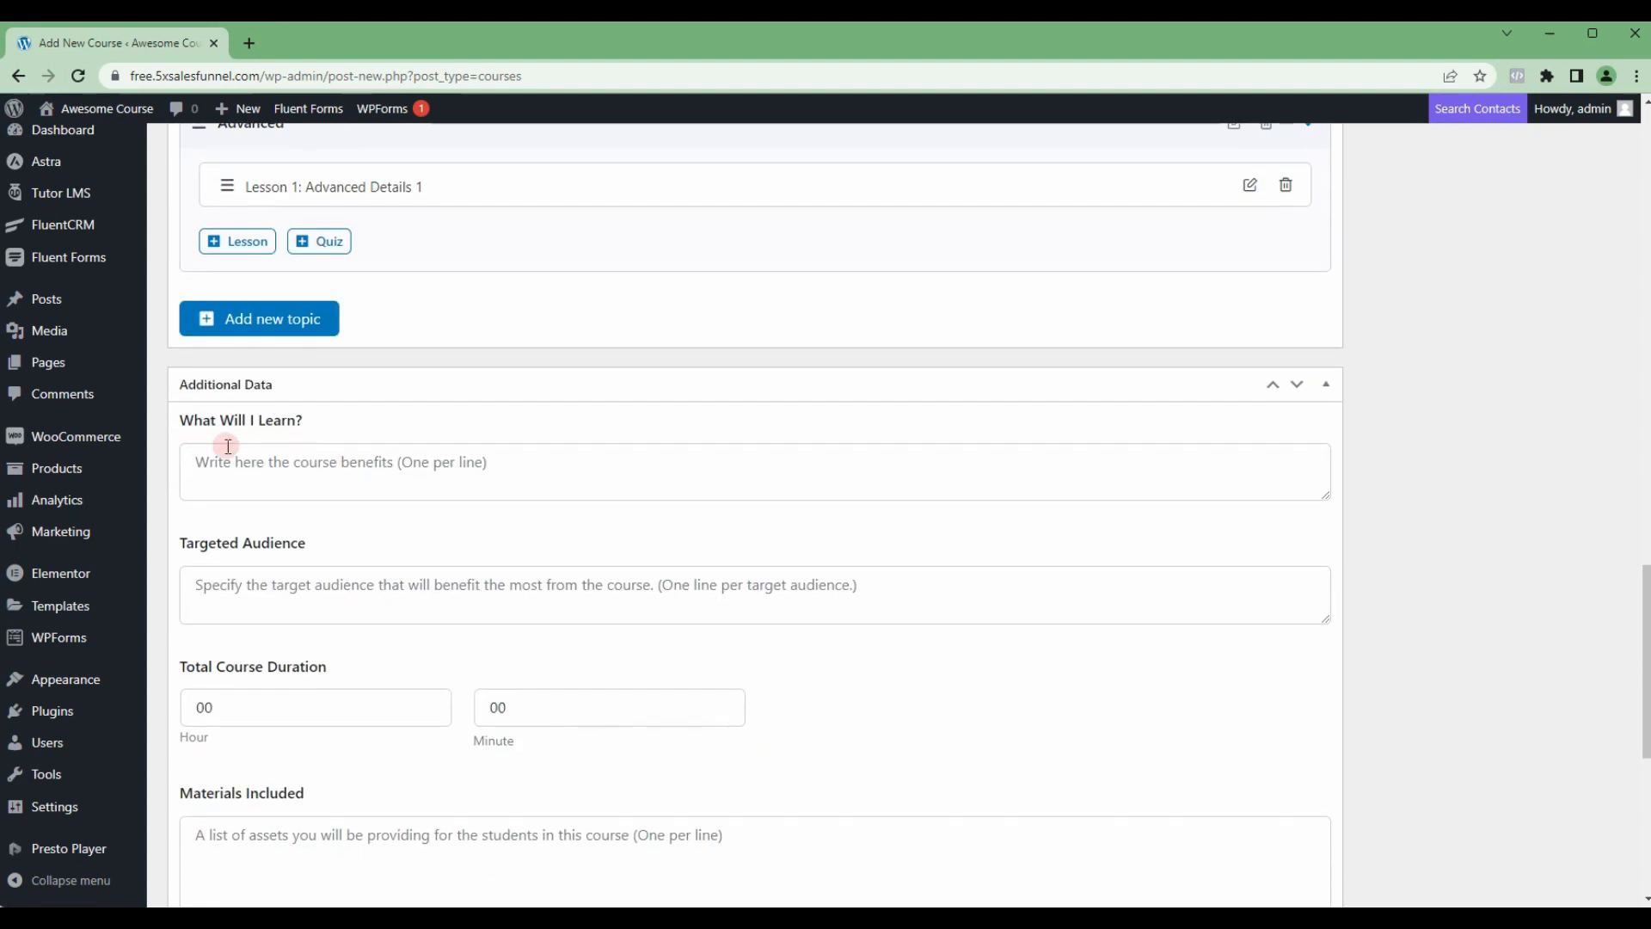
click(253, 467)
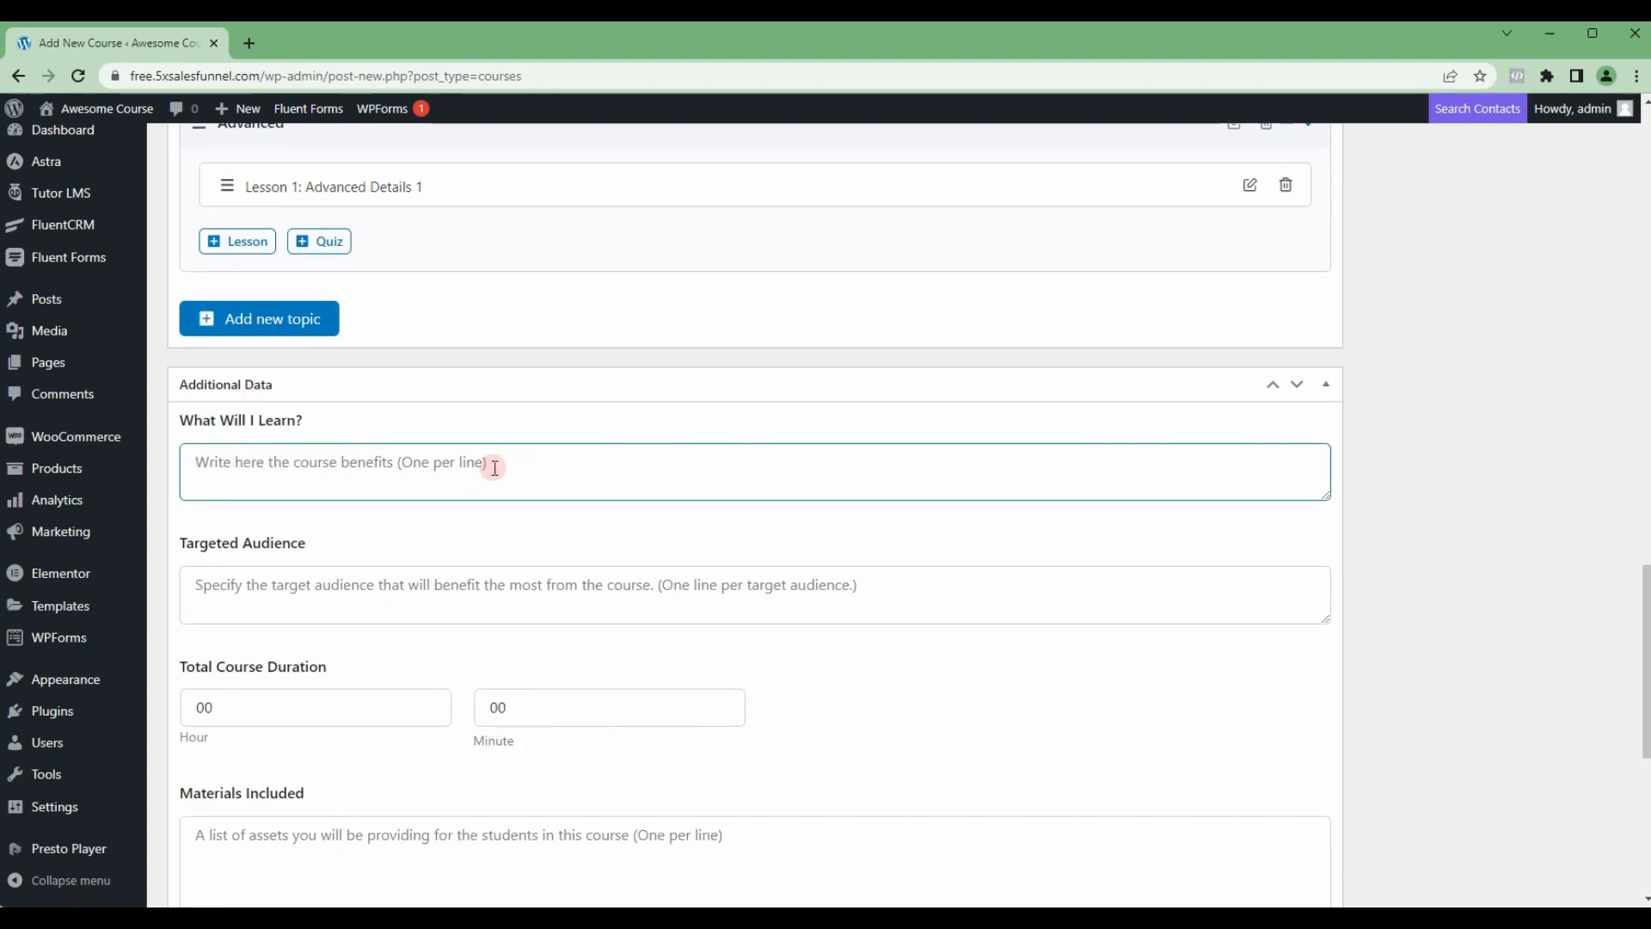
text(Benefit #1)
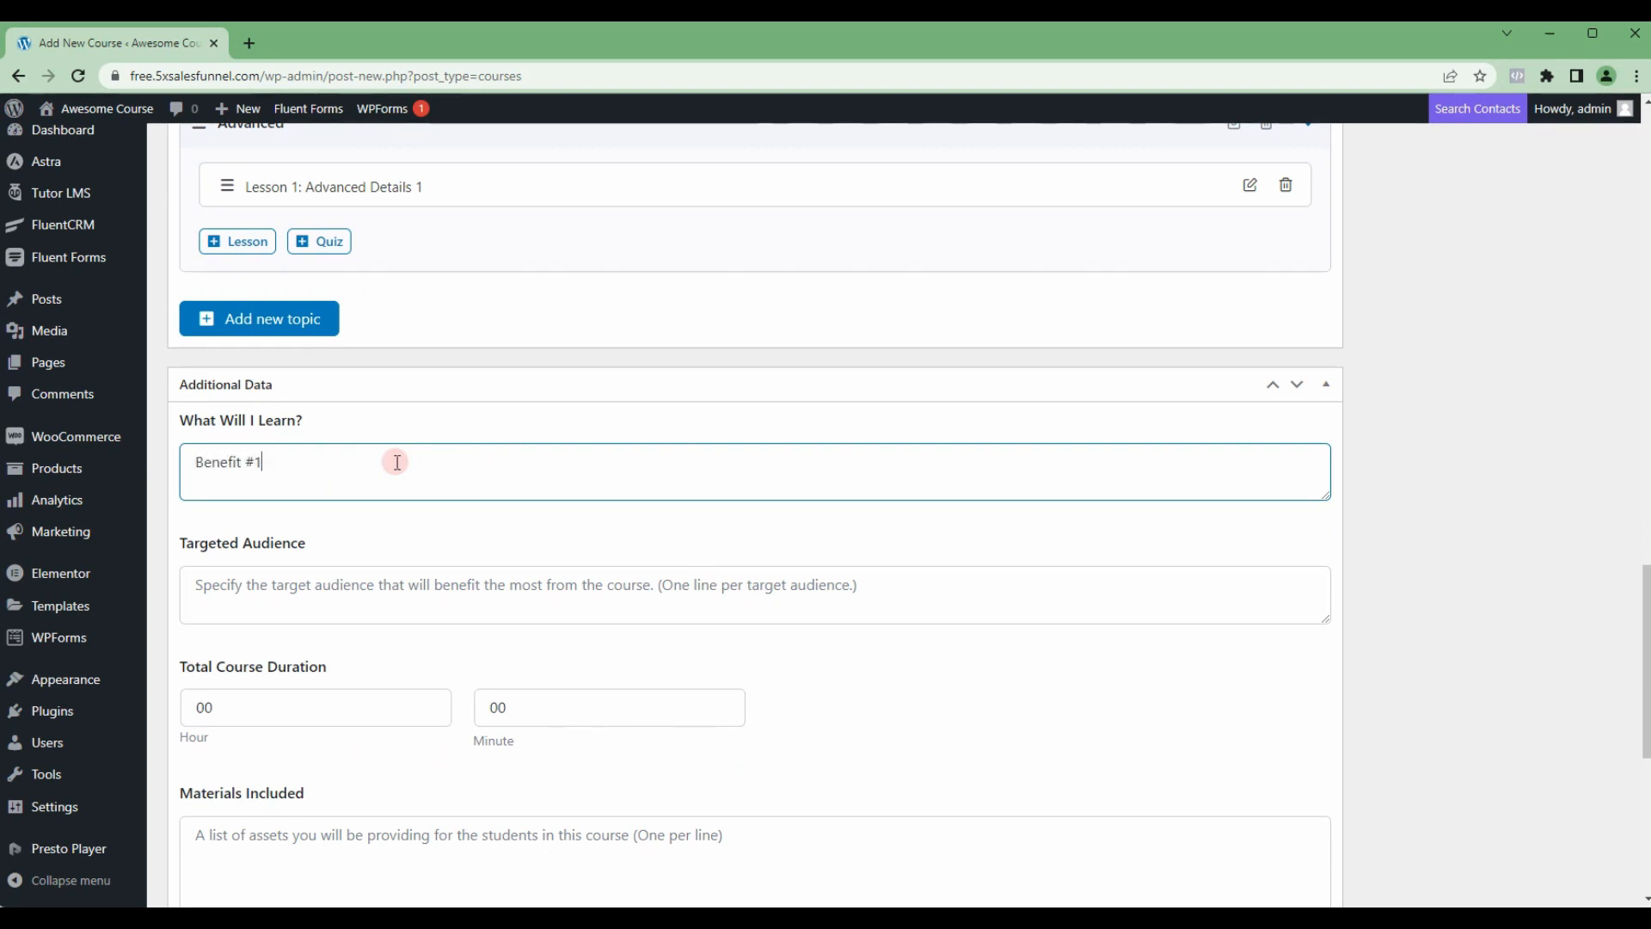
key(ctrl+a)
key(ctrl+c)
click(397, 462)
key(ctrl+v)
key(BackSpace)
text(2)
key(Return)
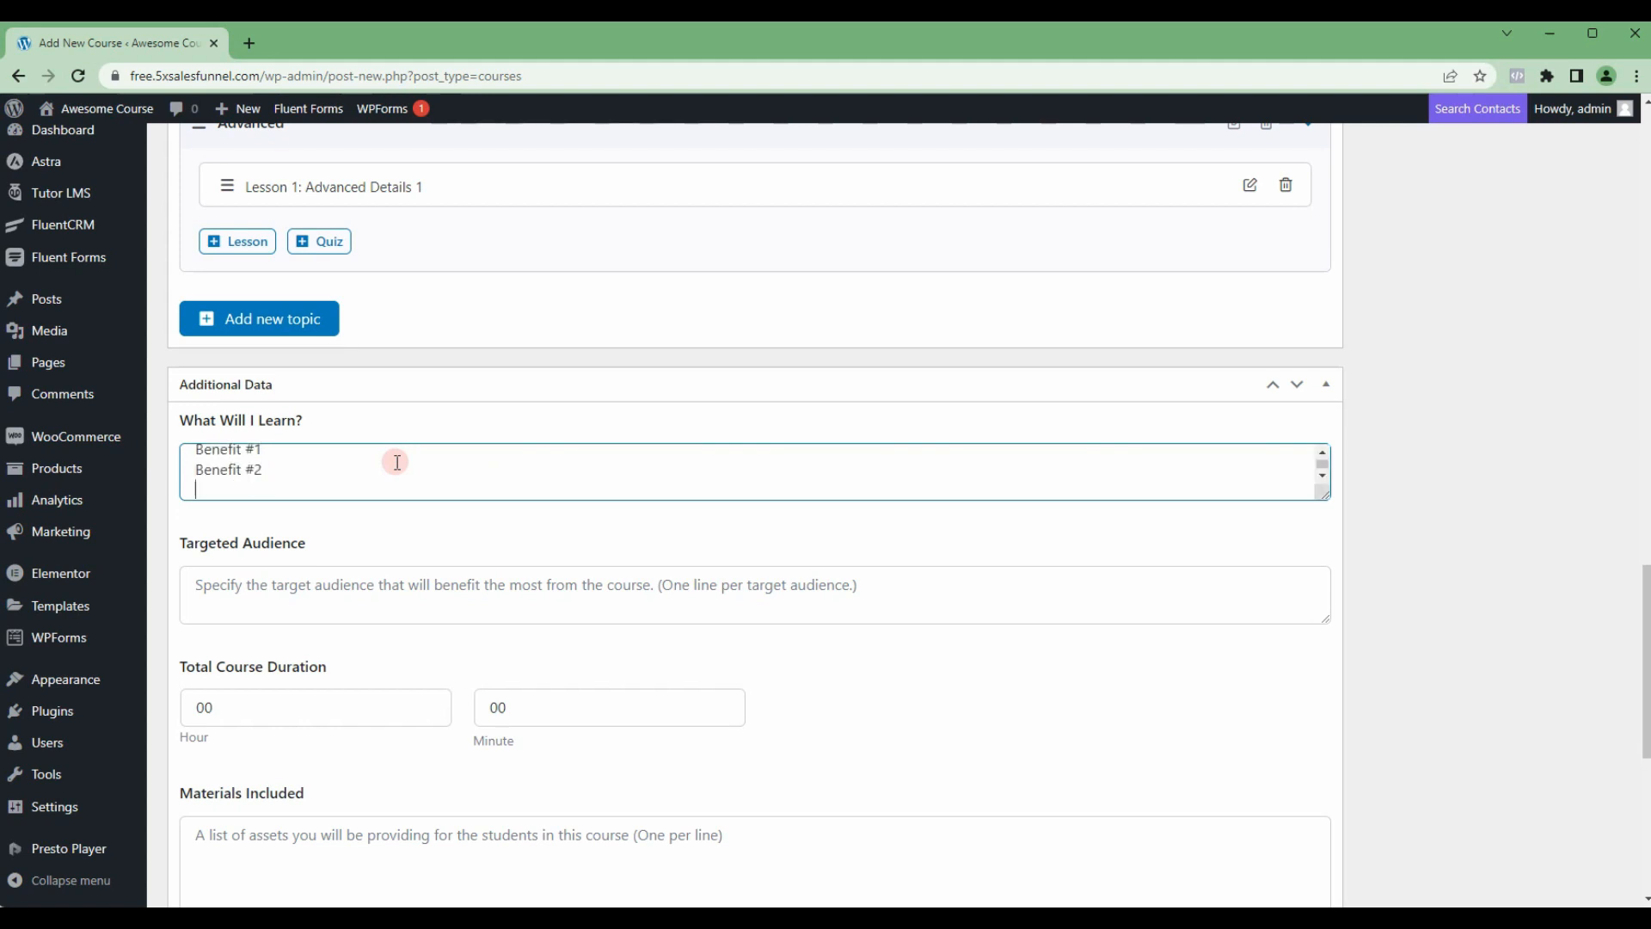
key(ctrl+v)
key(BackSpace)
Step: List Audience #1, Audience #2 and Audience #3 on separate lines as the course's targeted audience
click(250, 576)
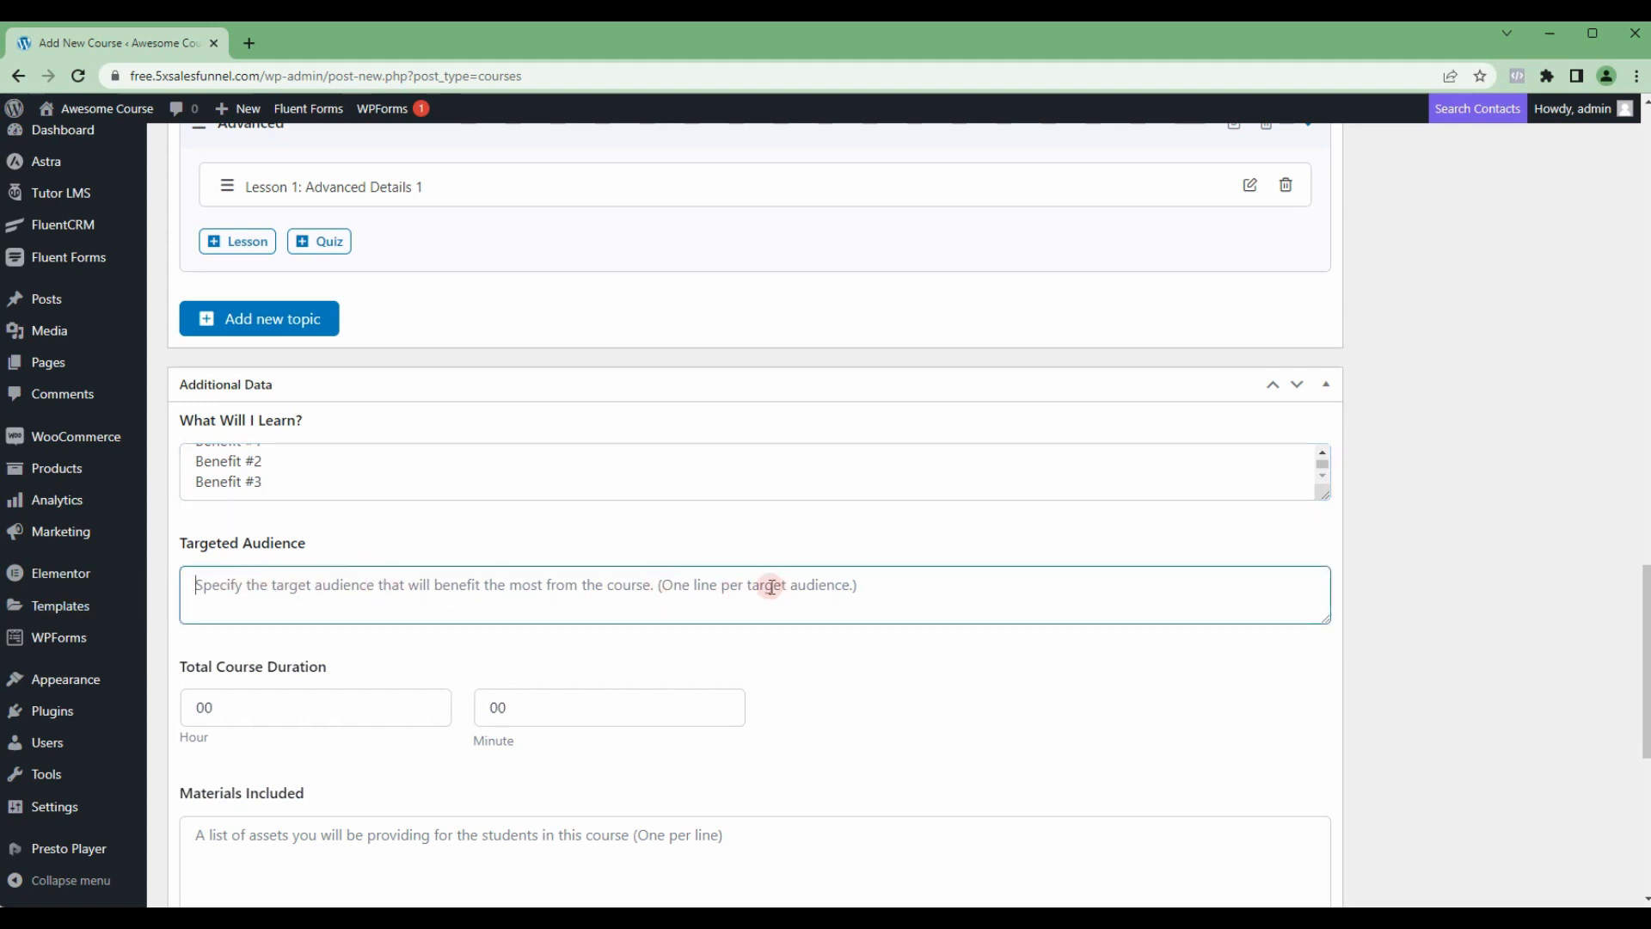
key(ctrl+v)
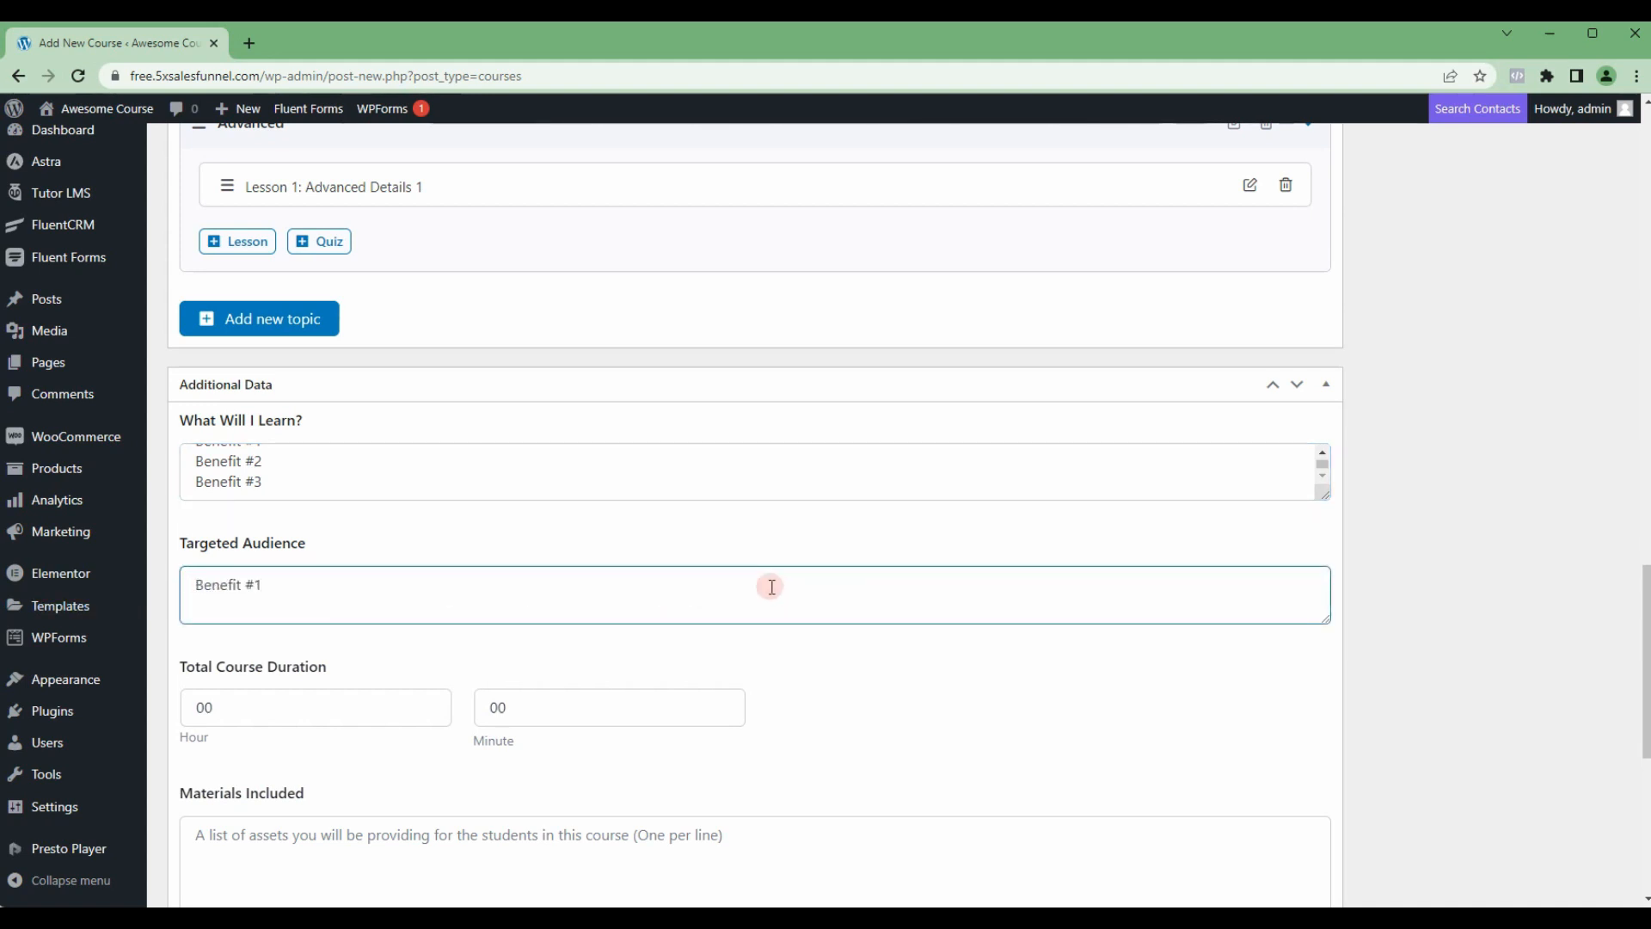
key(ctrl+shift+Right)
text(Audienc)
key(ctrl+a)
key(ctrl+c)
key(Right)
key(ctrl+v)
key(Return)
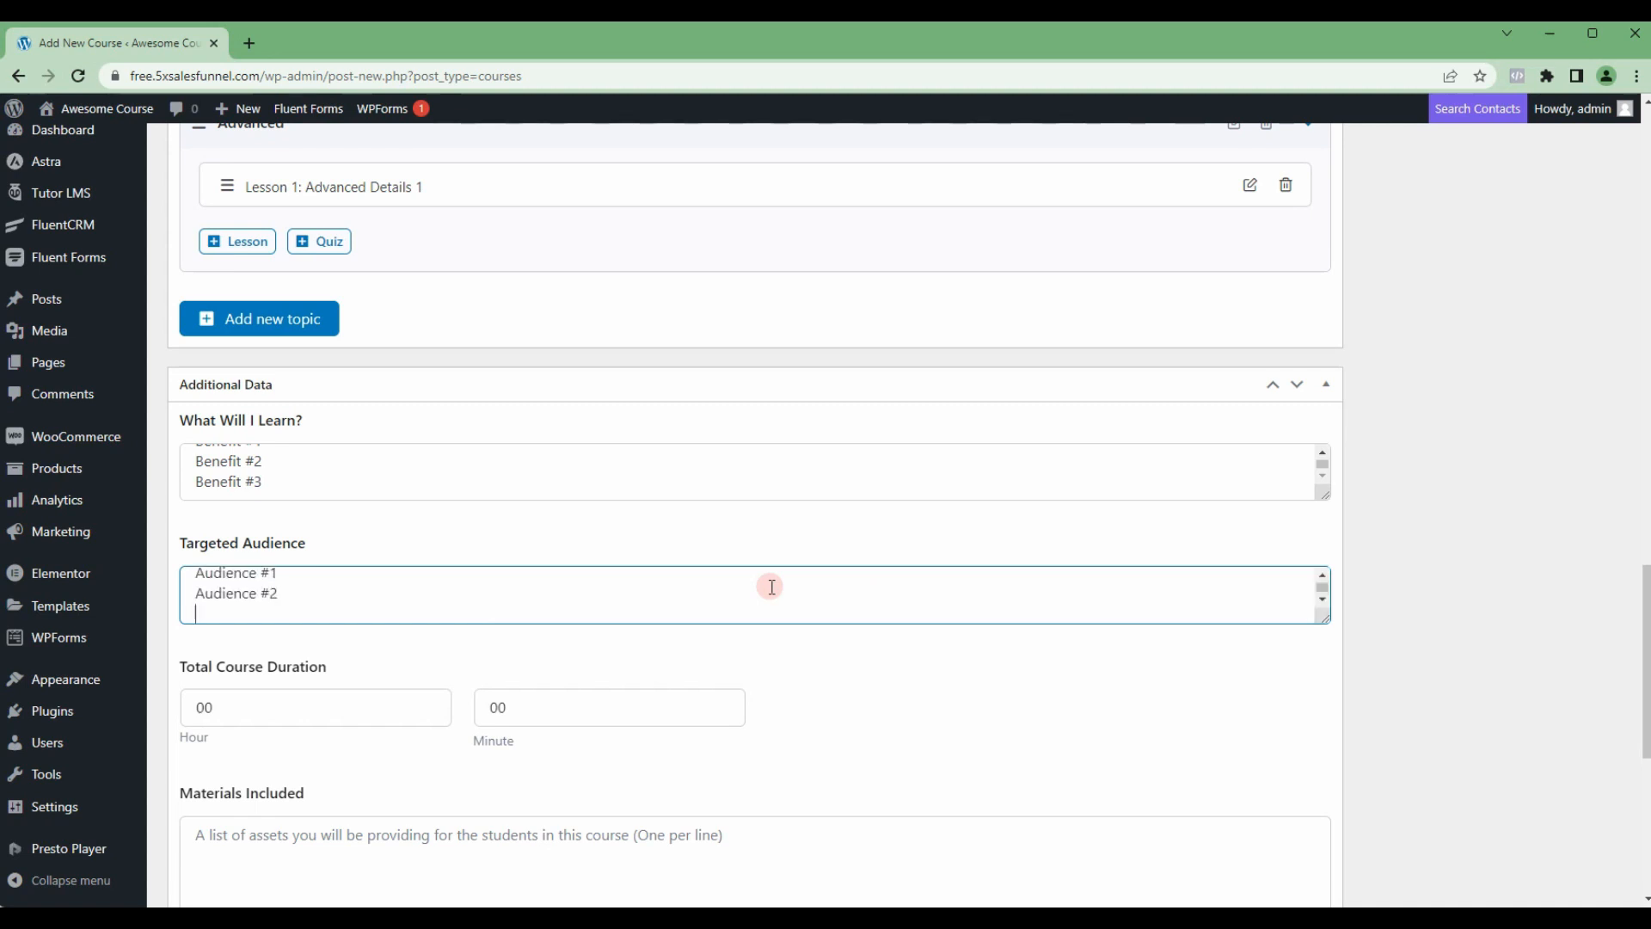
key(ctrl+v)
Step: Set the total course duration to 04 hours and list PDF, Videos, Audios and Text as the included materials
scroll(284, 482, down, 3)
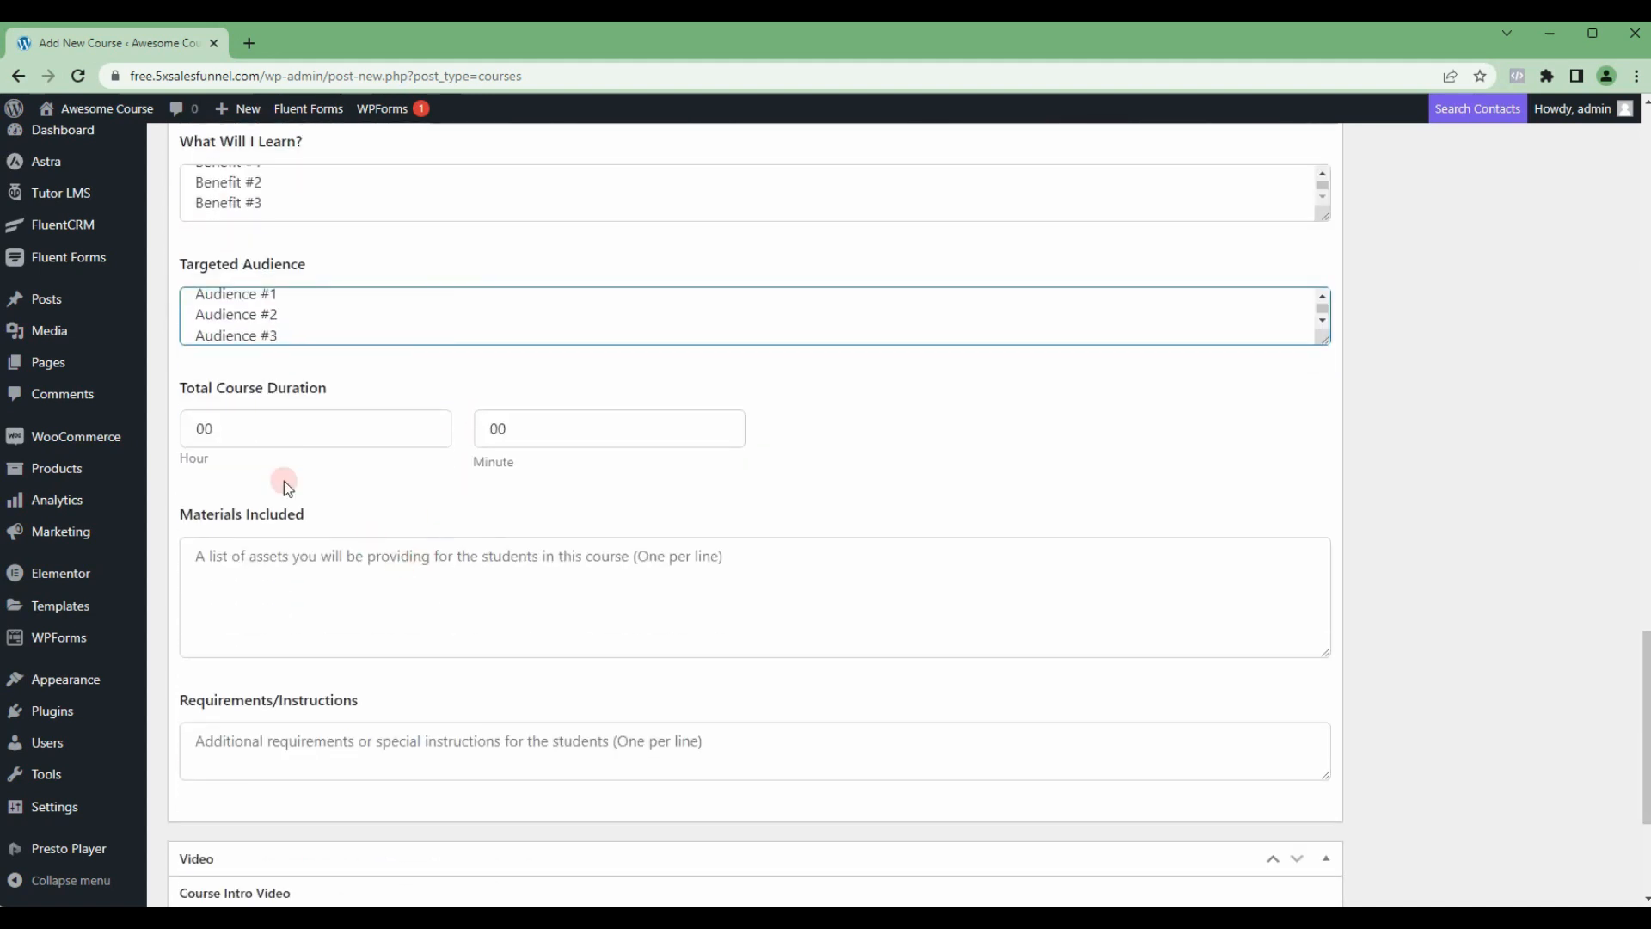
double_click(251, 427)
text(04)
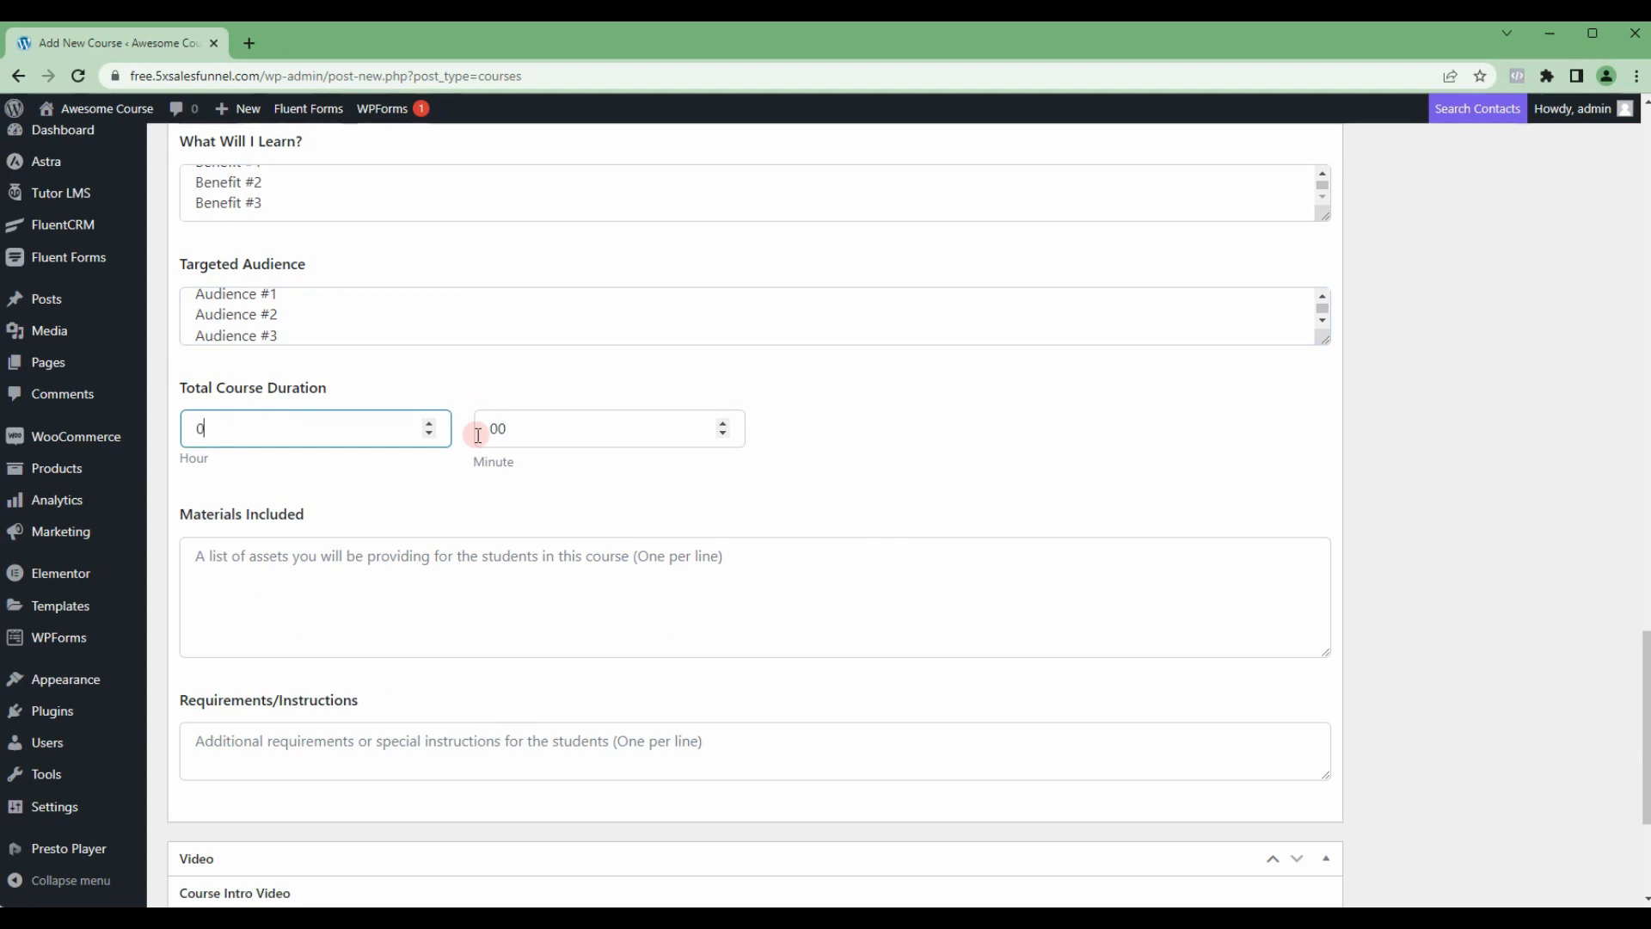
click(361, 555)
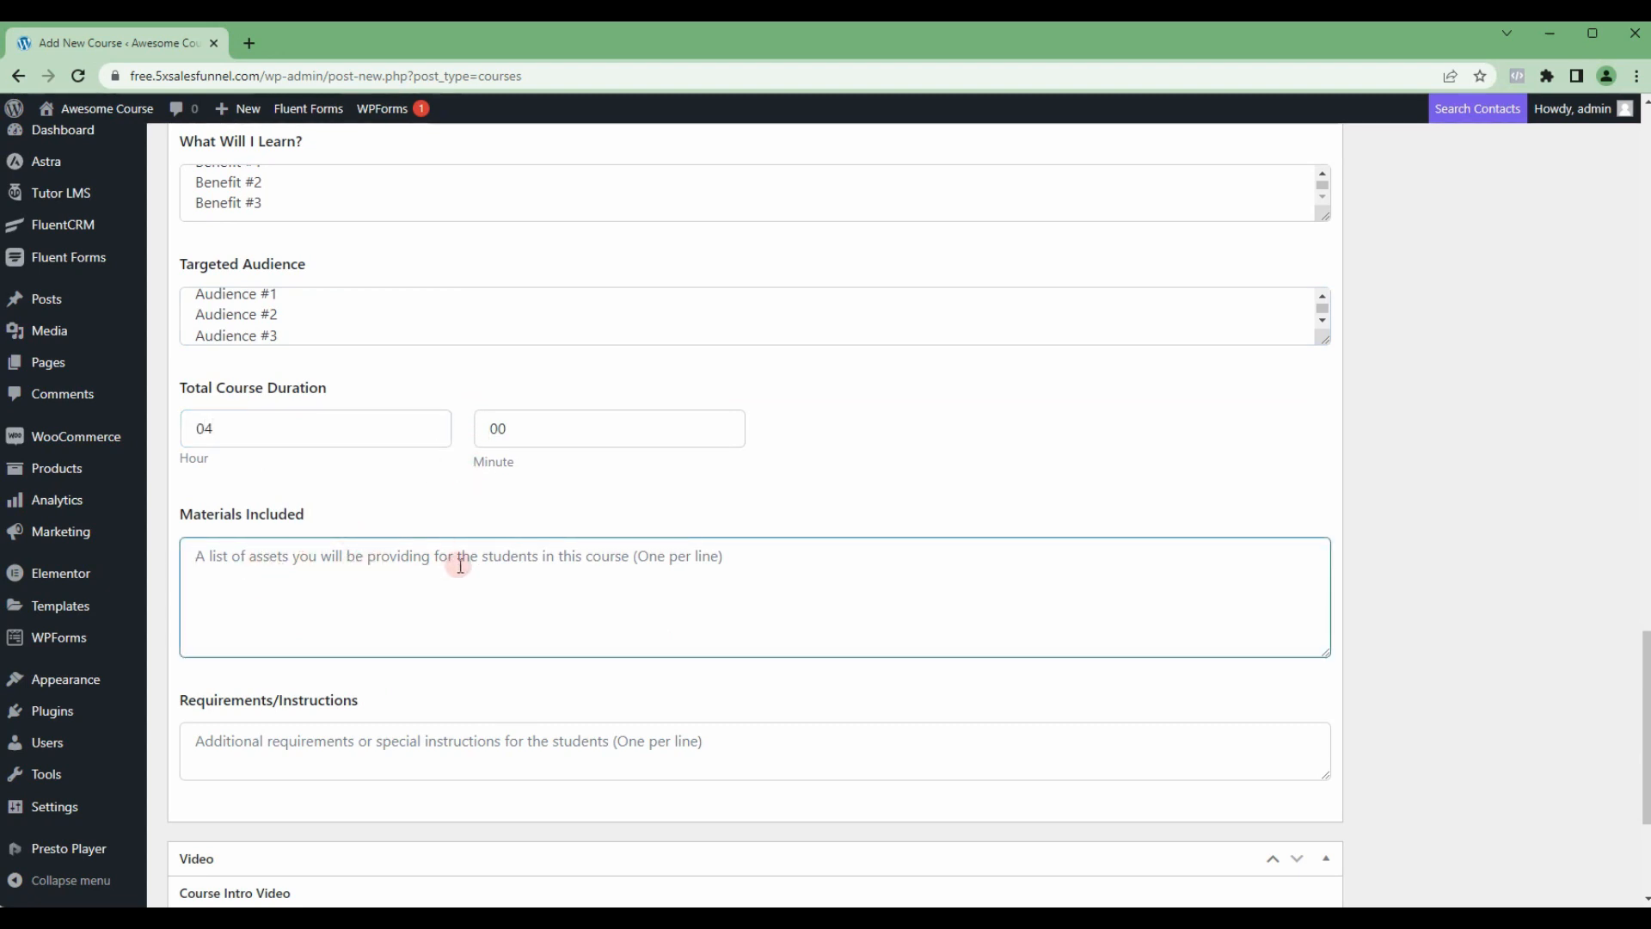
text(PDF)
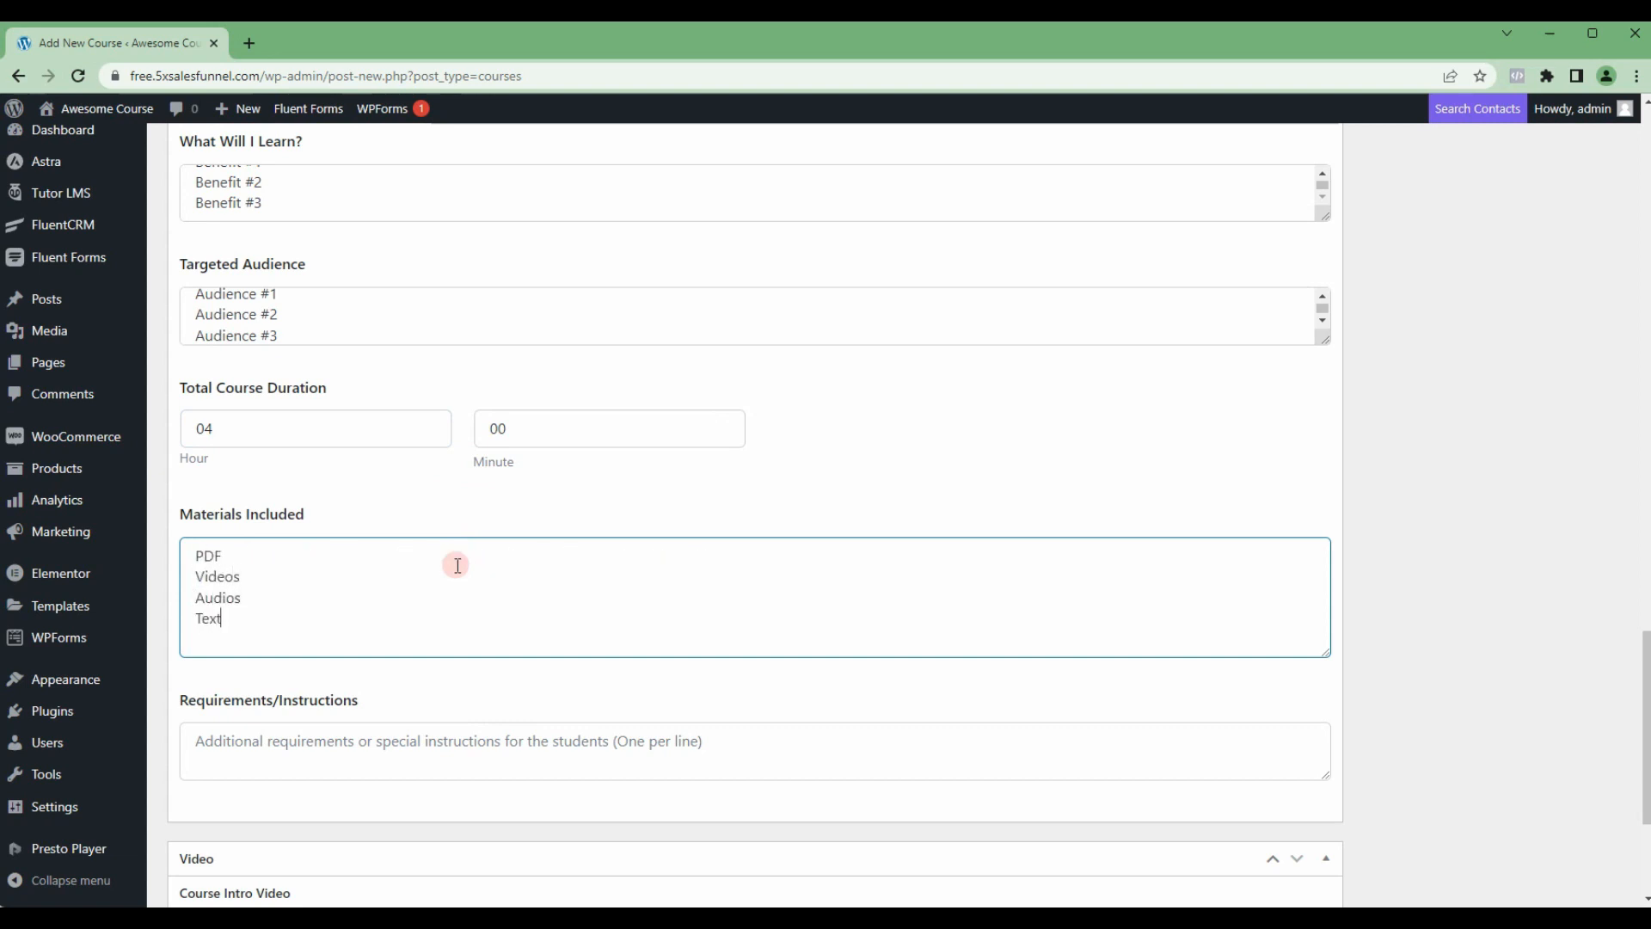
Step: List Requirement #1, Requirement #2 and Requirement #3 on separate lines as the course requirements
click(340, 745)
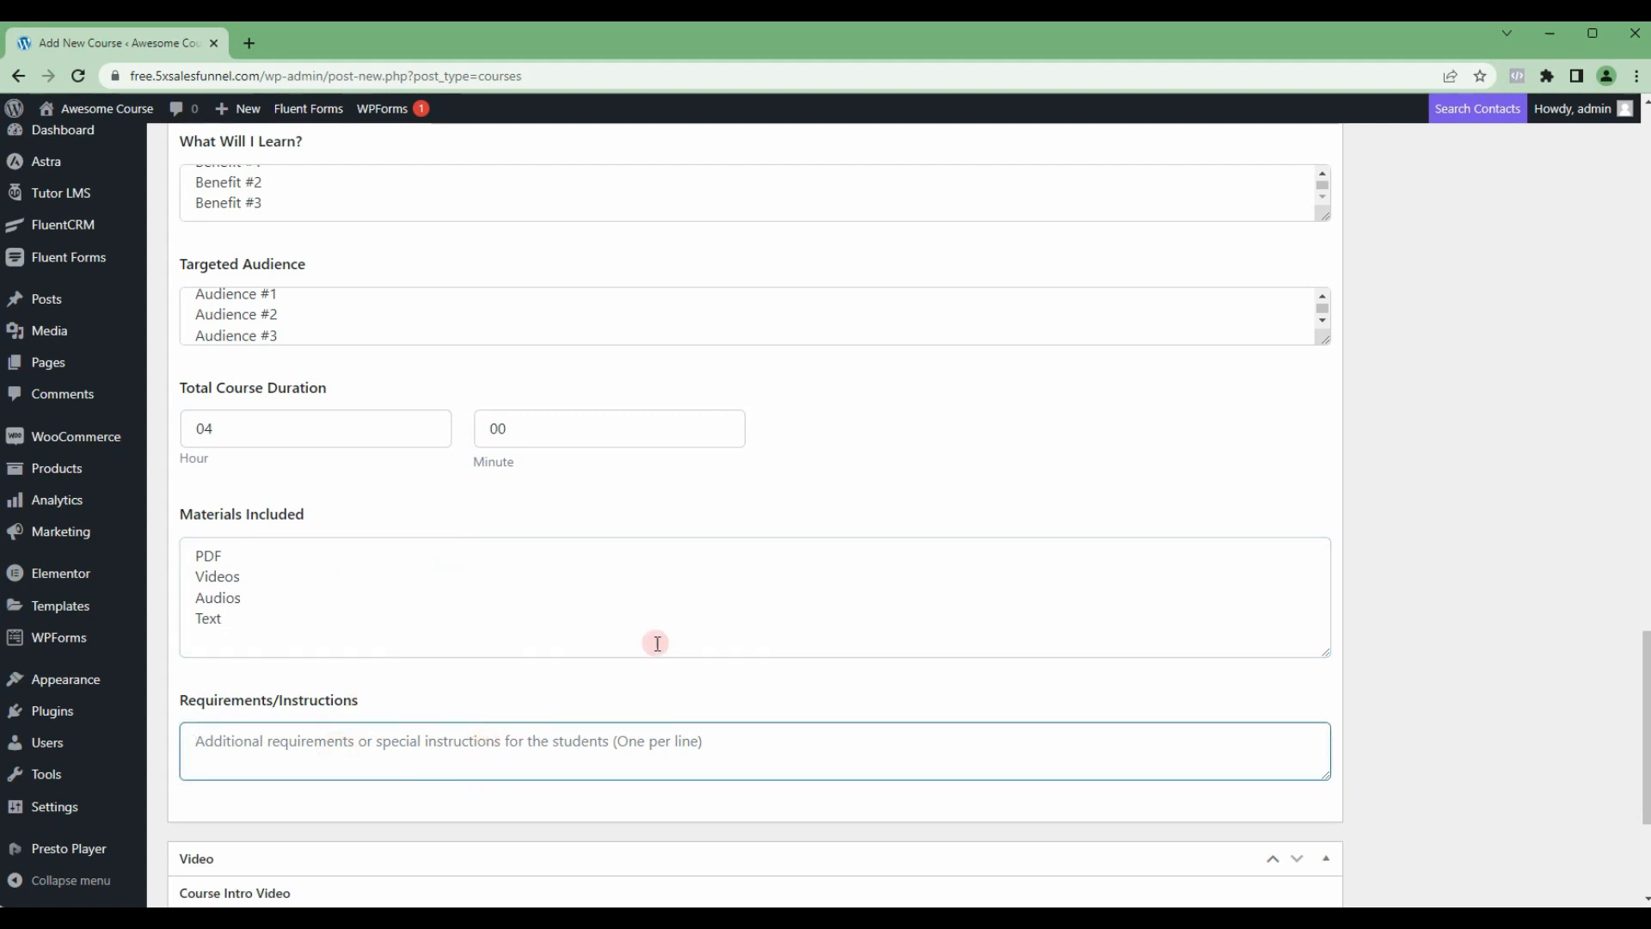
text(Requirement #1)
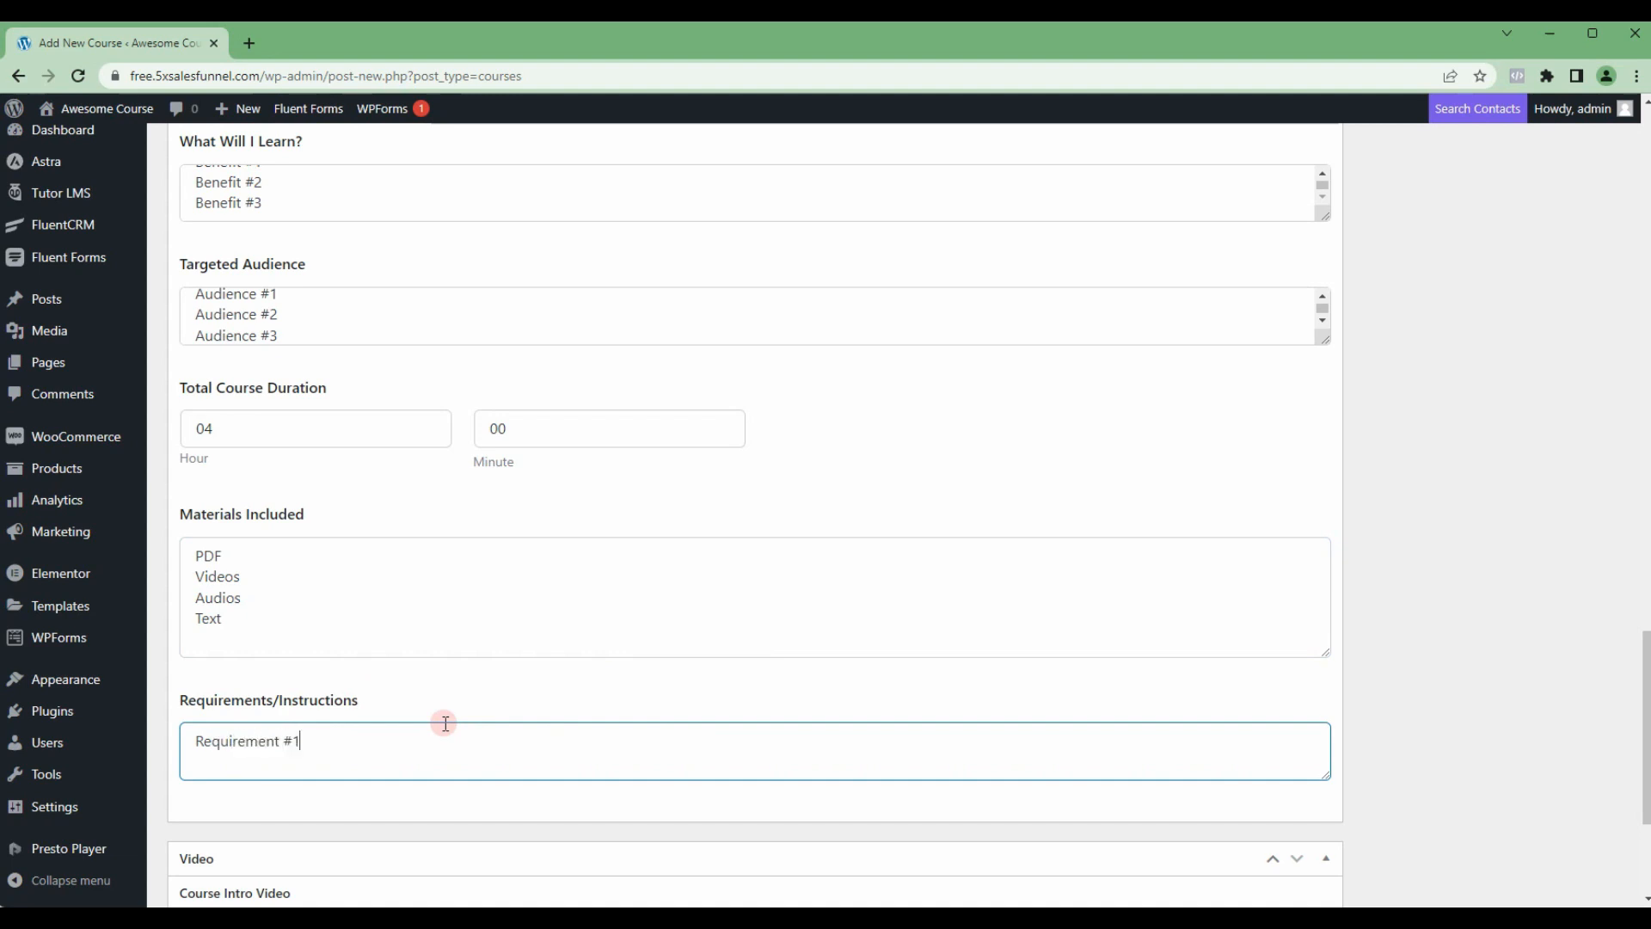
key(ctrl+a)
key(ctrl+c)
key(End)
key(ctrl+v)
key(ctrl+z)
key(ctrl+v)
key(BackSpace)
text(2)
key(Return)
key(ctrl+v)
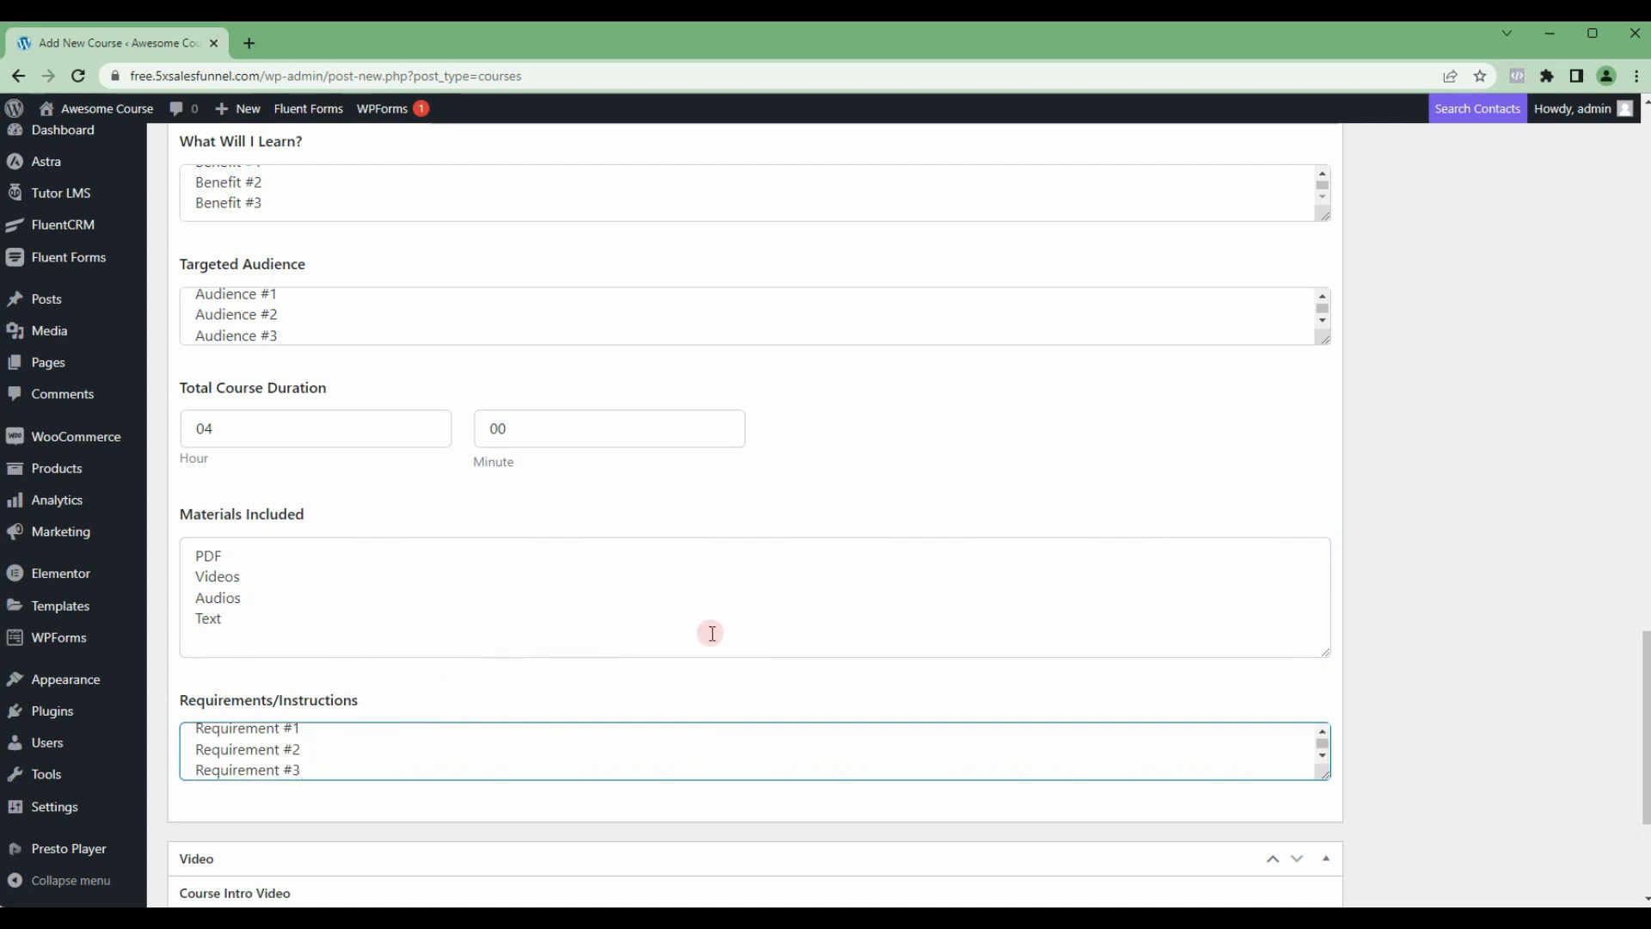
Step: Publish the FREE COURSE course
scroll(711, 630, up, 10)
scroll(1352, 523, up, 12)
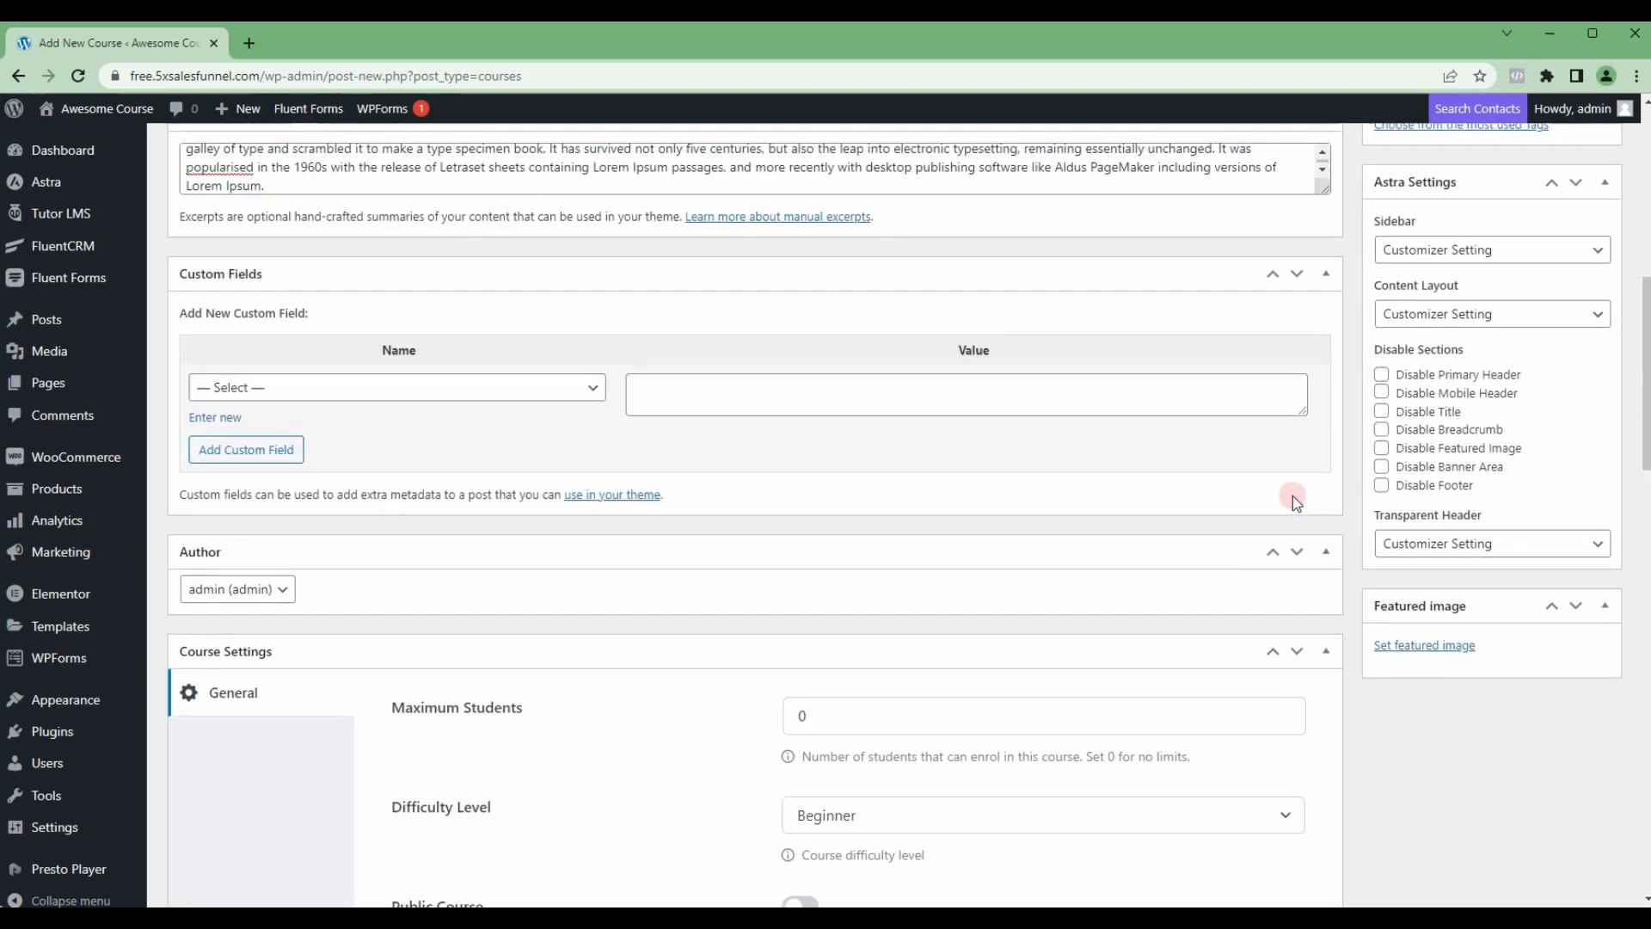
scroll(1457, 445, up, 3)
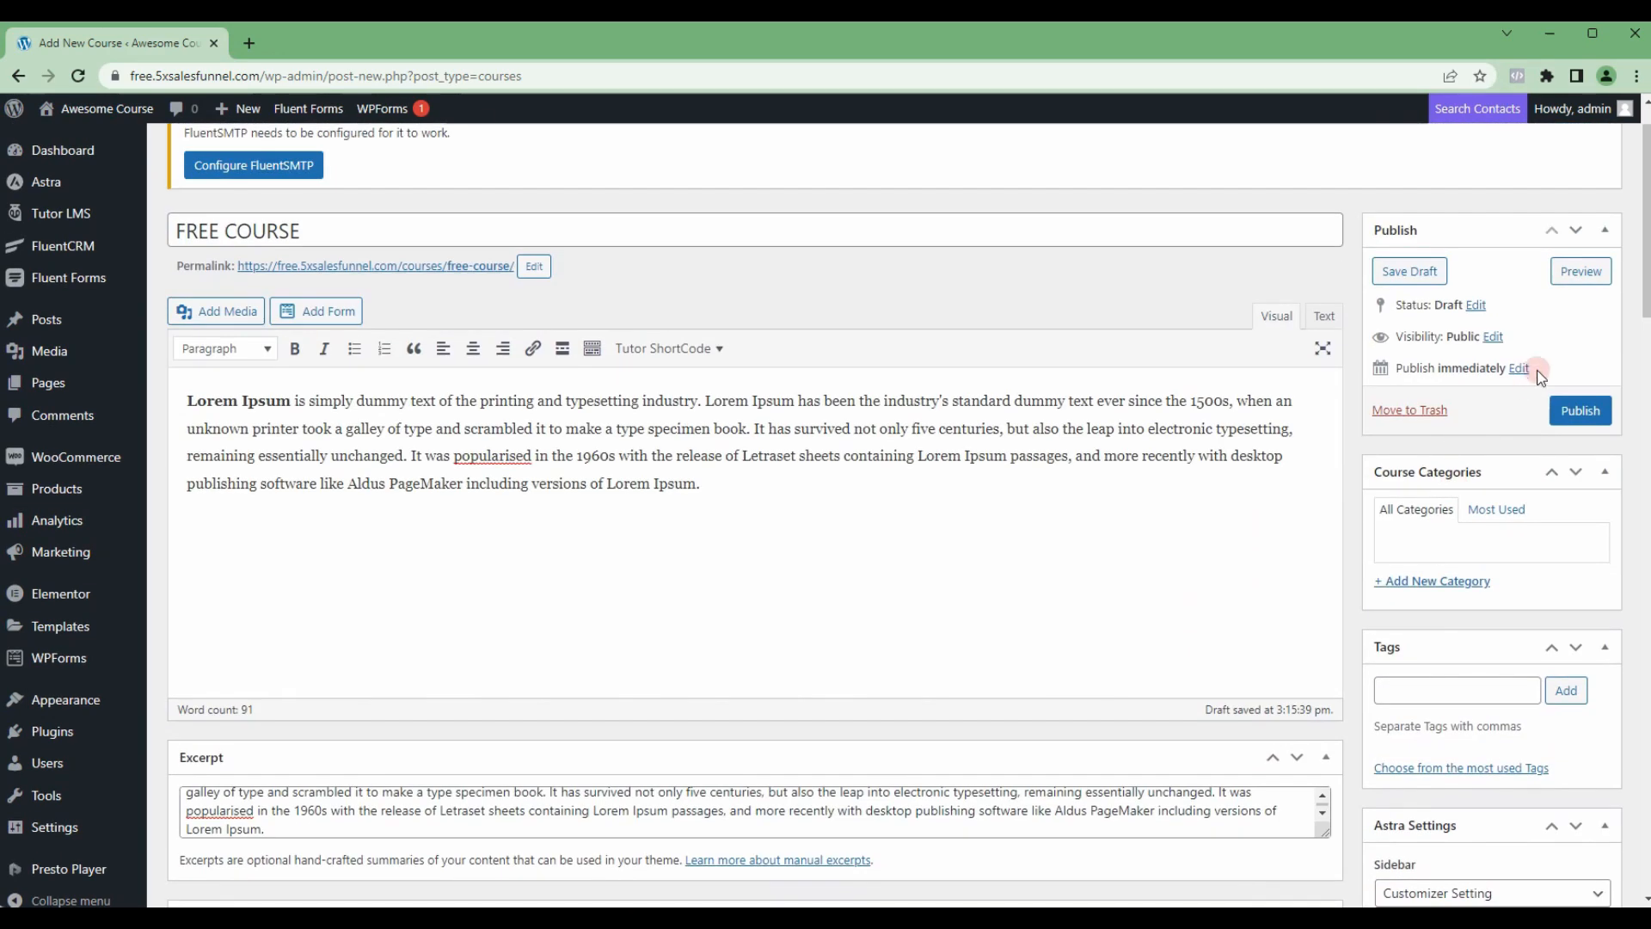
click(1578, 411)
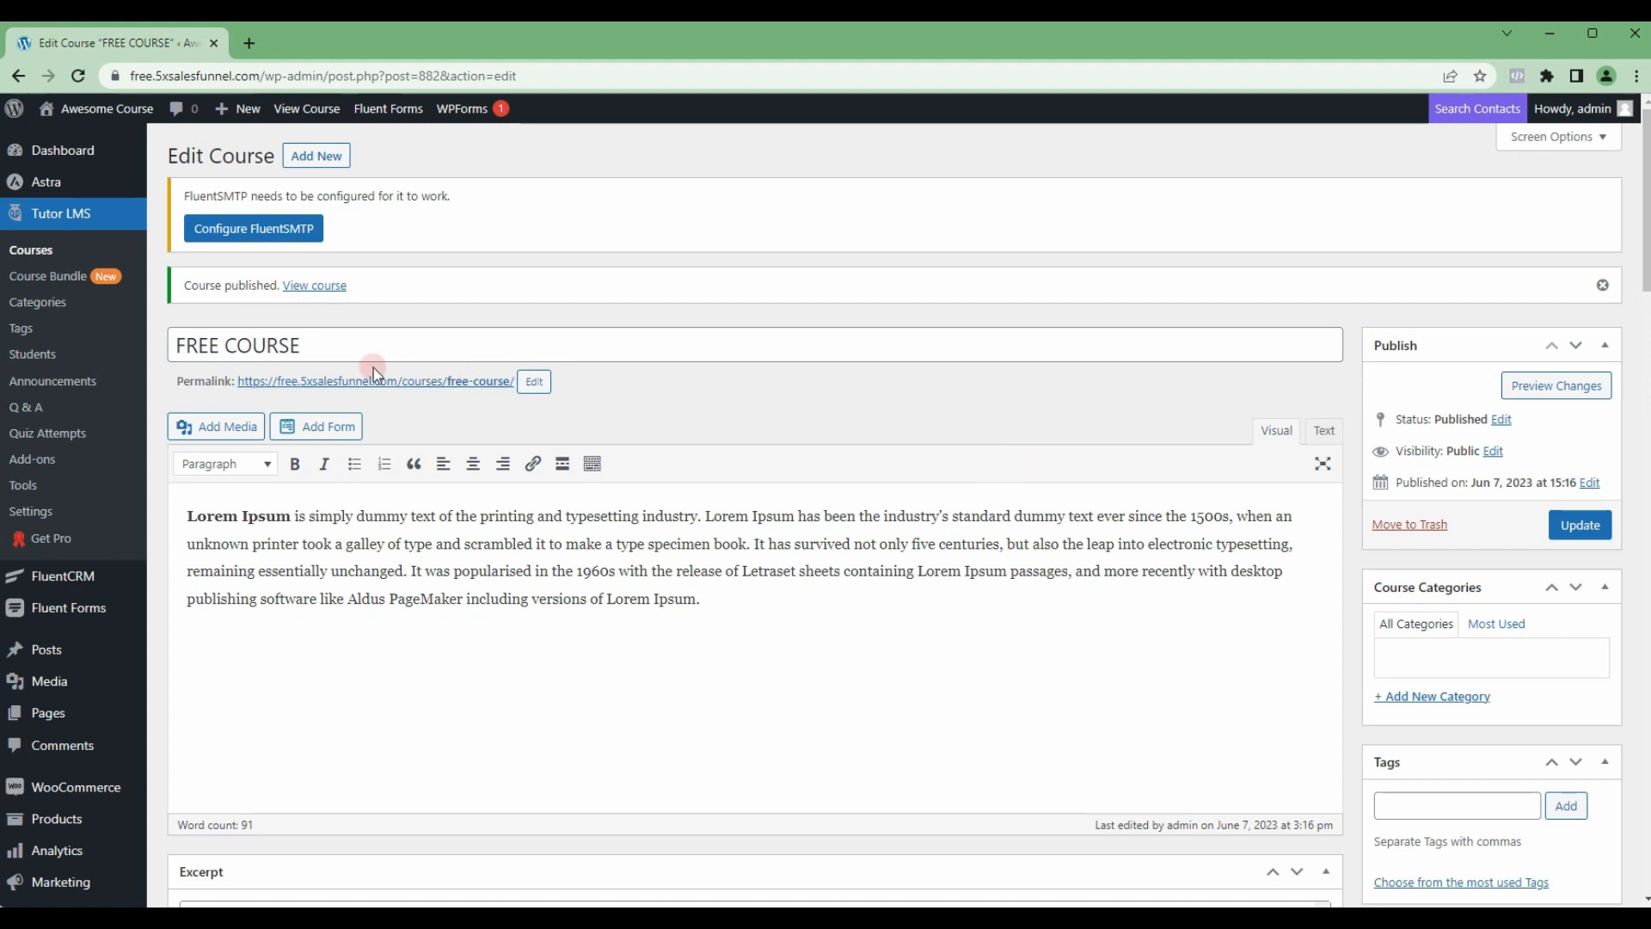
Step: Open the published course's permalink in a new browser tab and view the course page
right_click(424, 386)
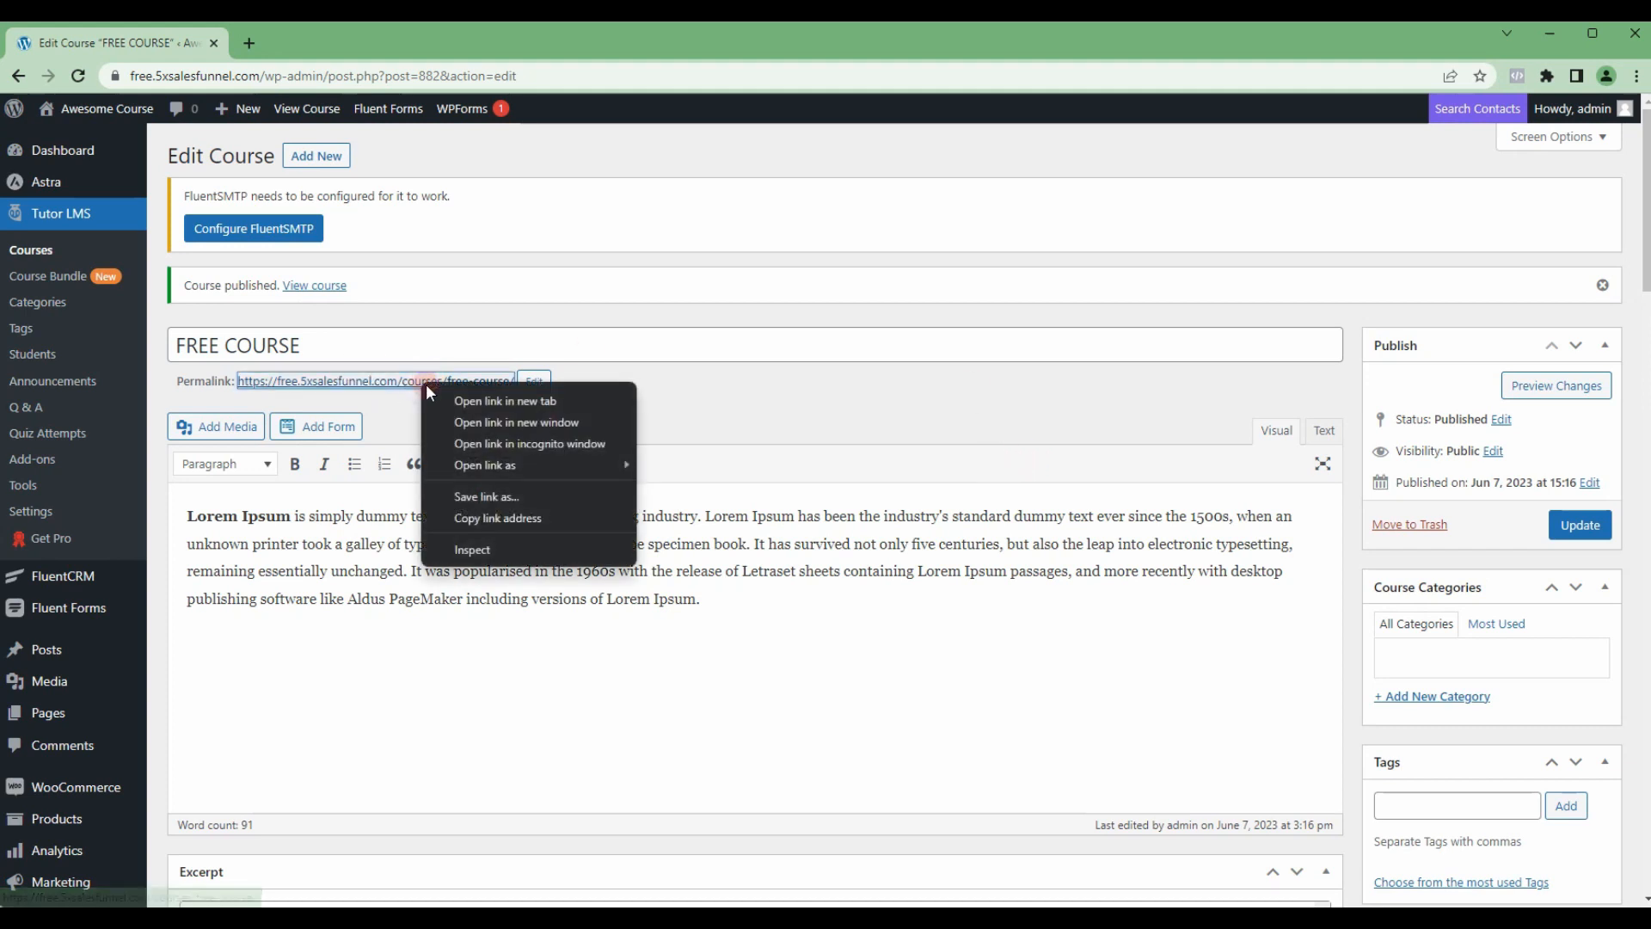
click(487, 401)
click(331, 43)
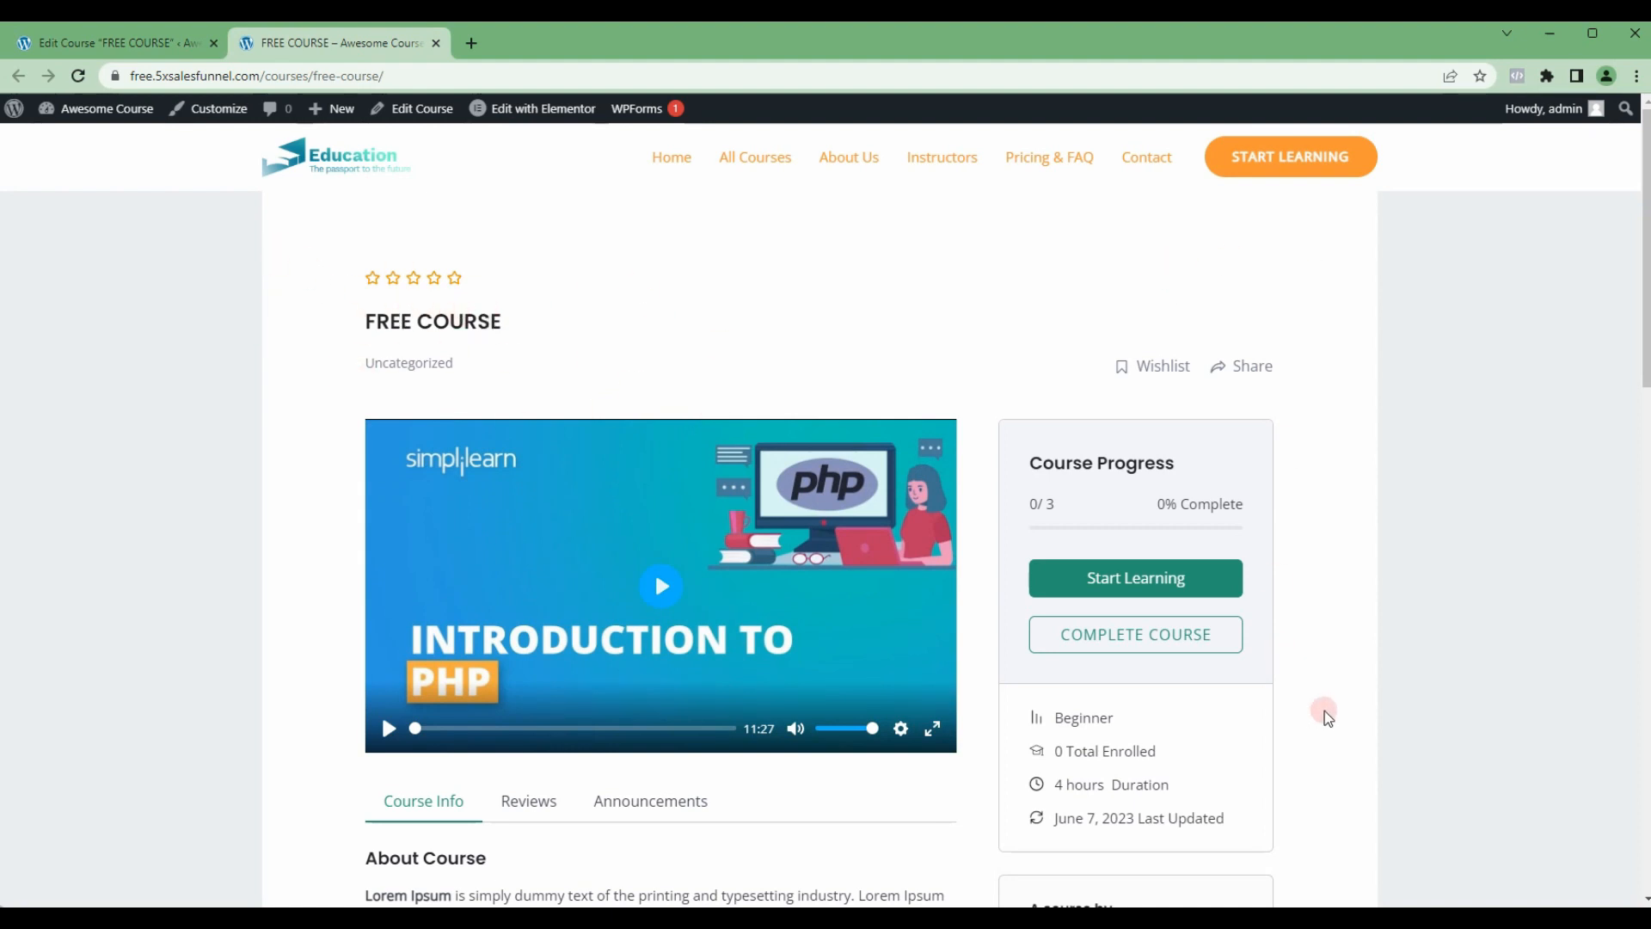
Step: Look through the published FREE COURSE page, including its course content, materials, requirements, audience and footer
scroll(1336, 729, down, 5)
scroll(1328, 691, down, 11)
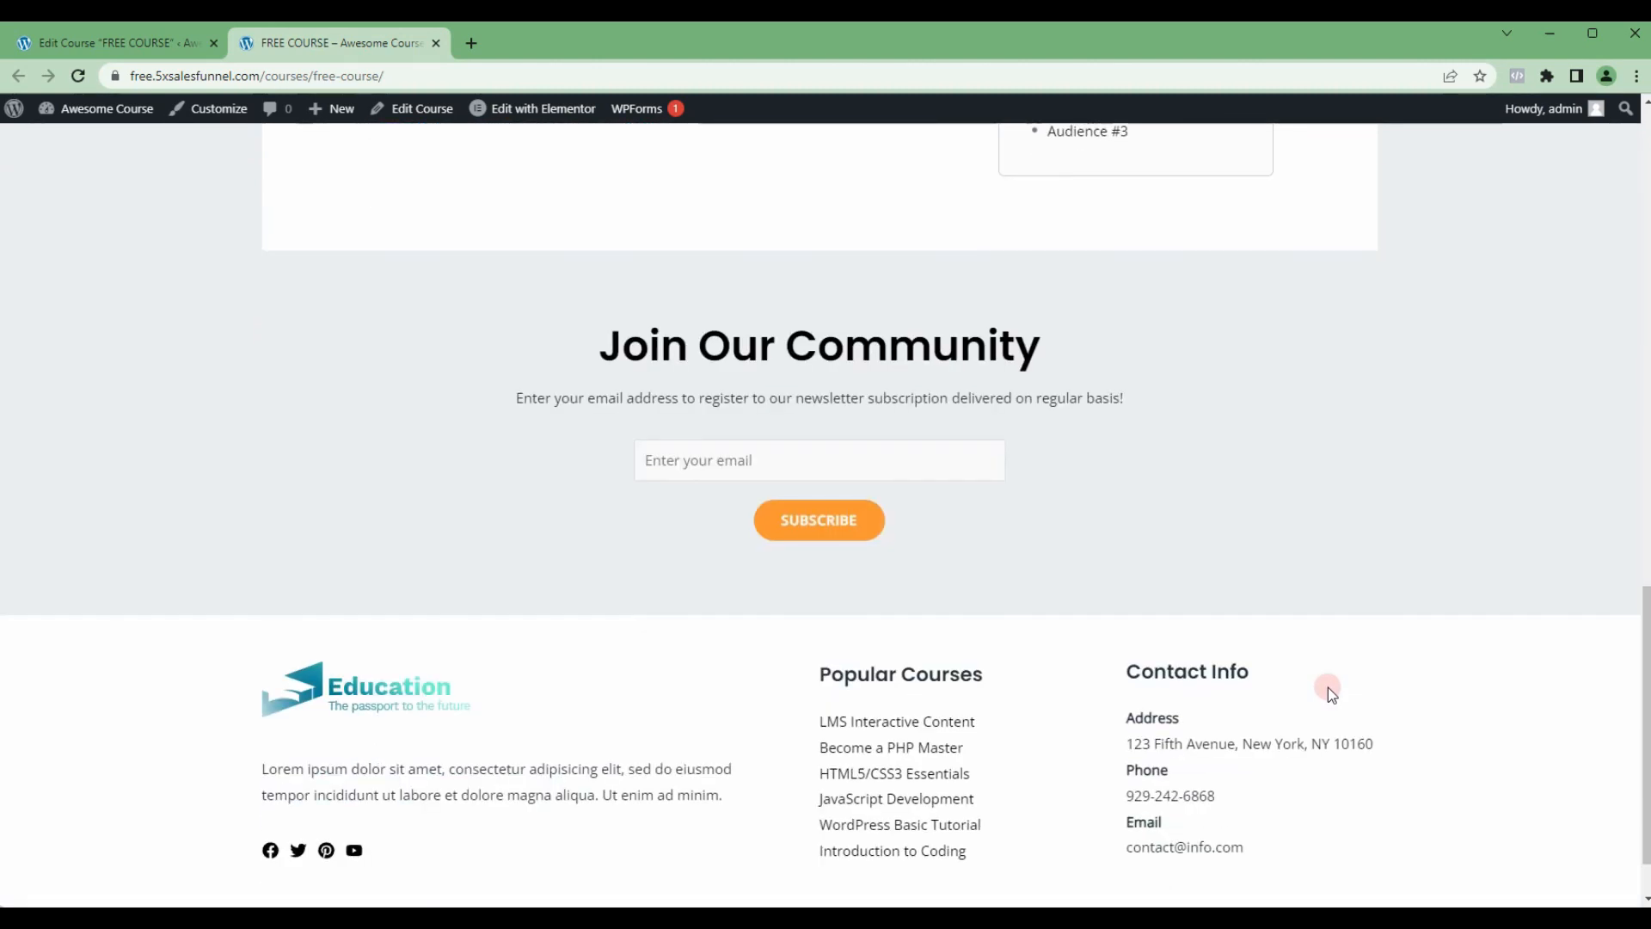
scroll(1328, 689, up, 3)
scroll(1375, 563, up, 3)
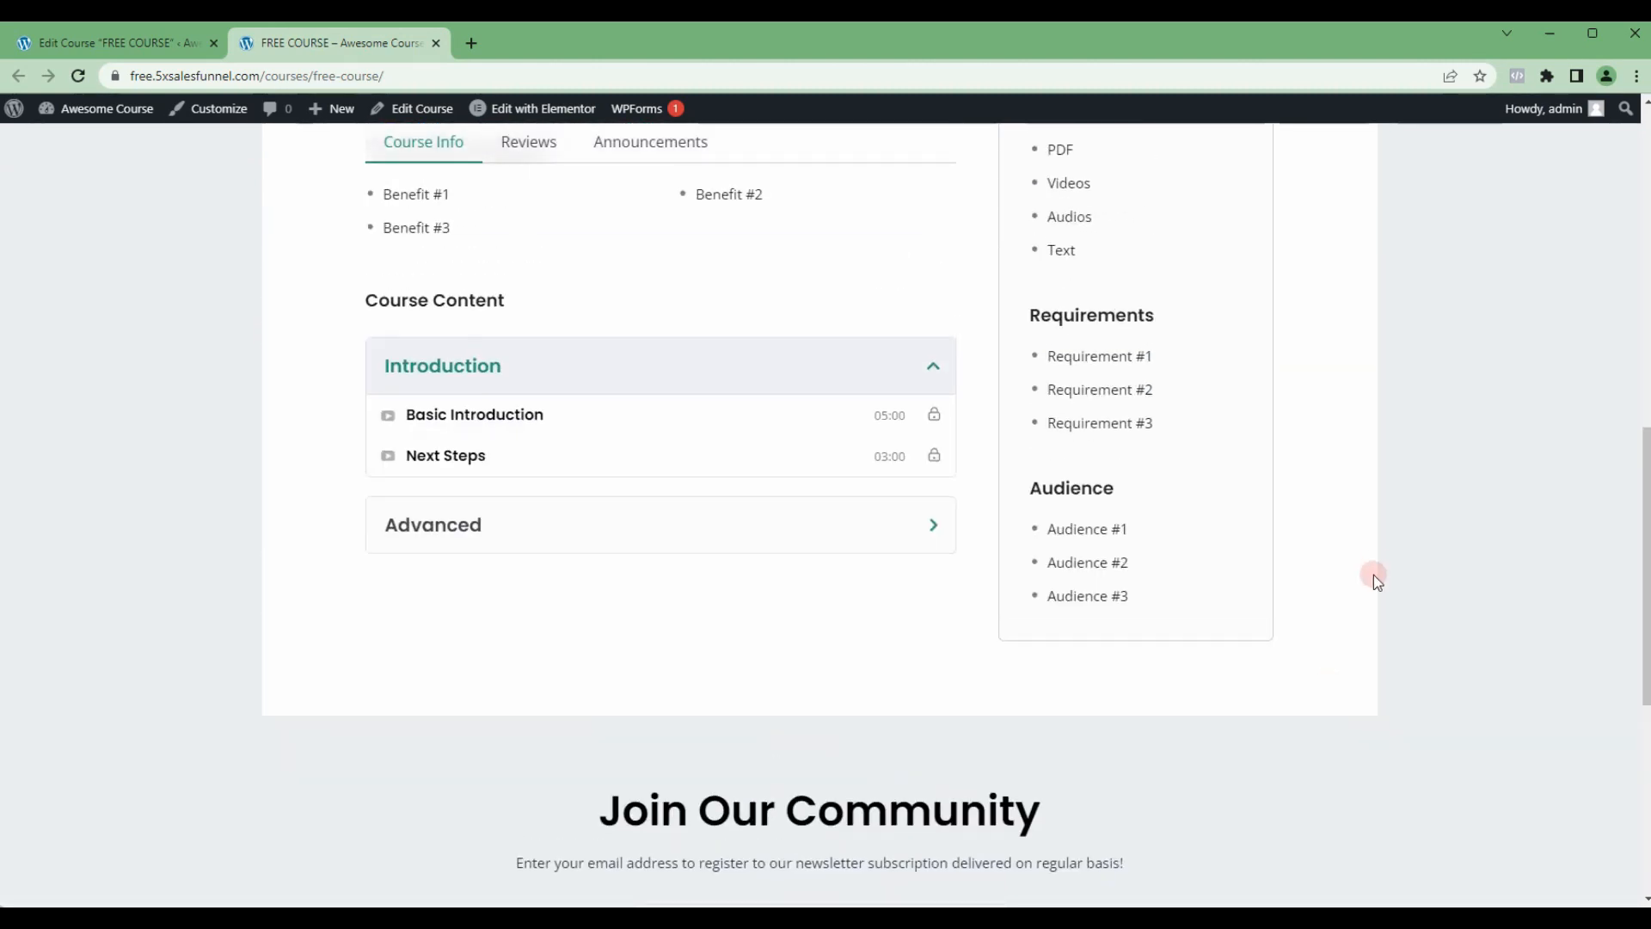
scroll(1375, 575, up, 6)
Step: Return to the FREE COURSE editor and set its Astra content layout to Full Width / Stretched
click(112, 43)
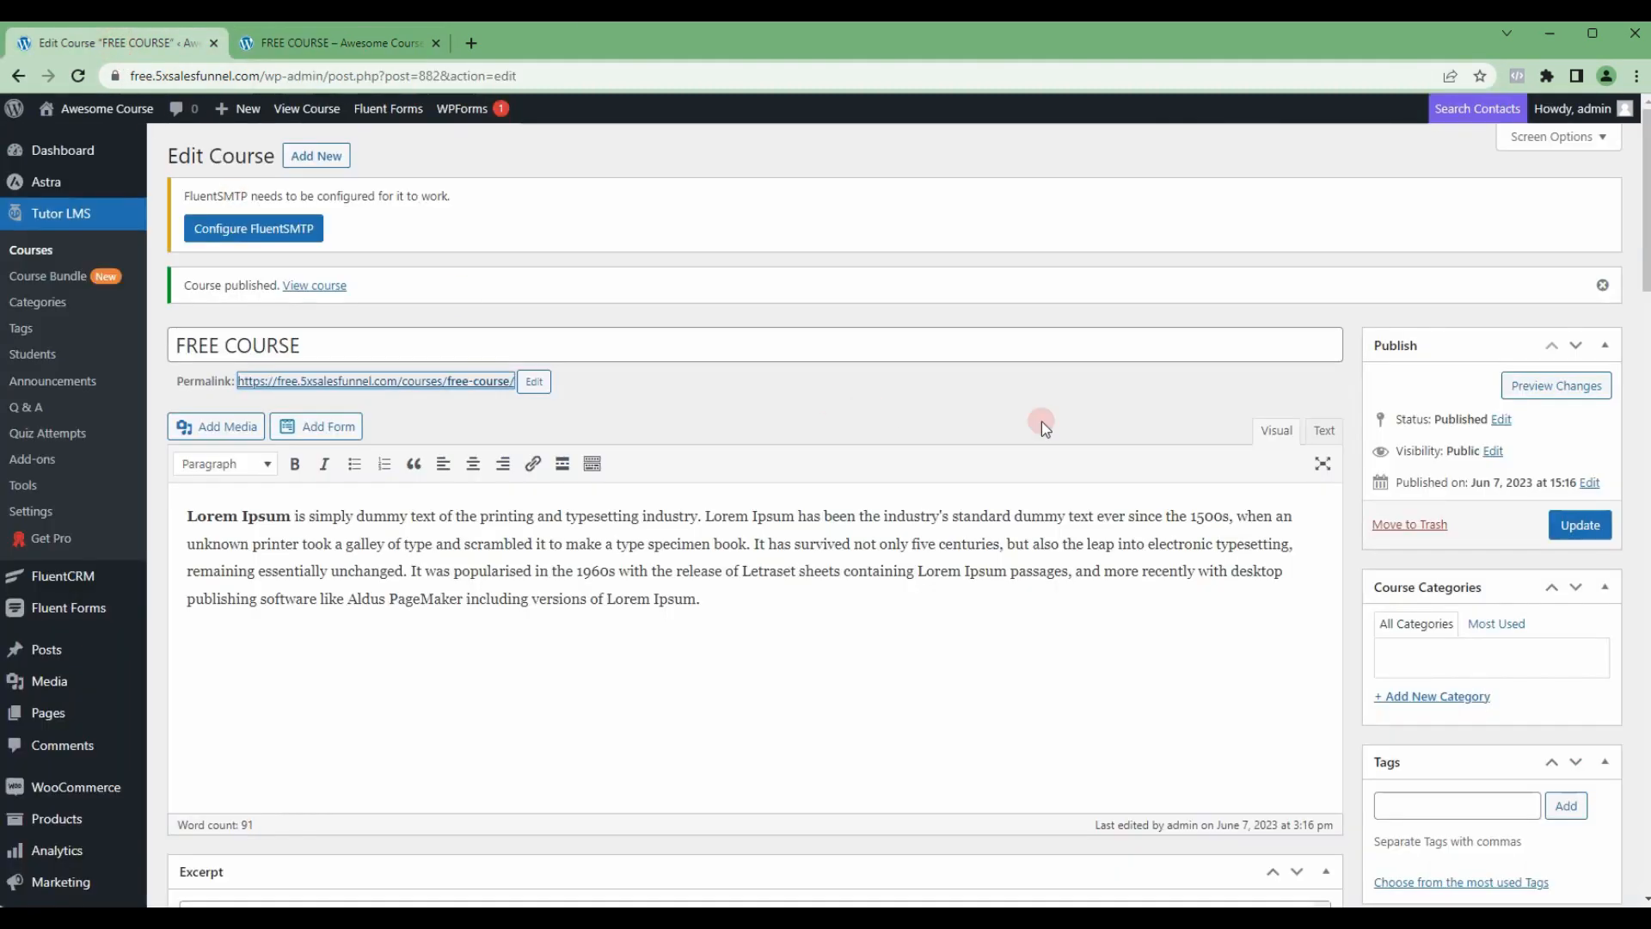
scroll(1393, 525, down, 5)
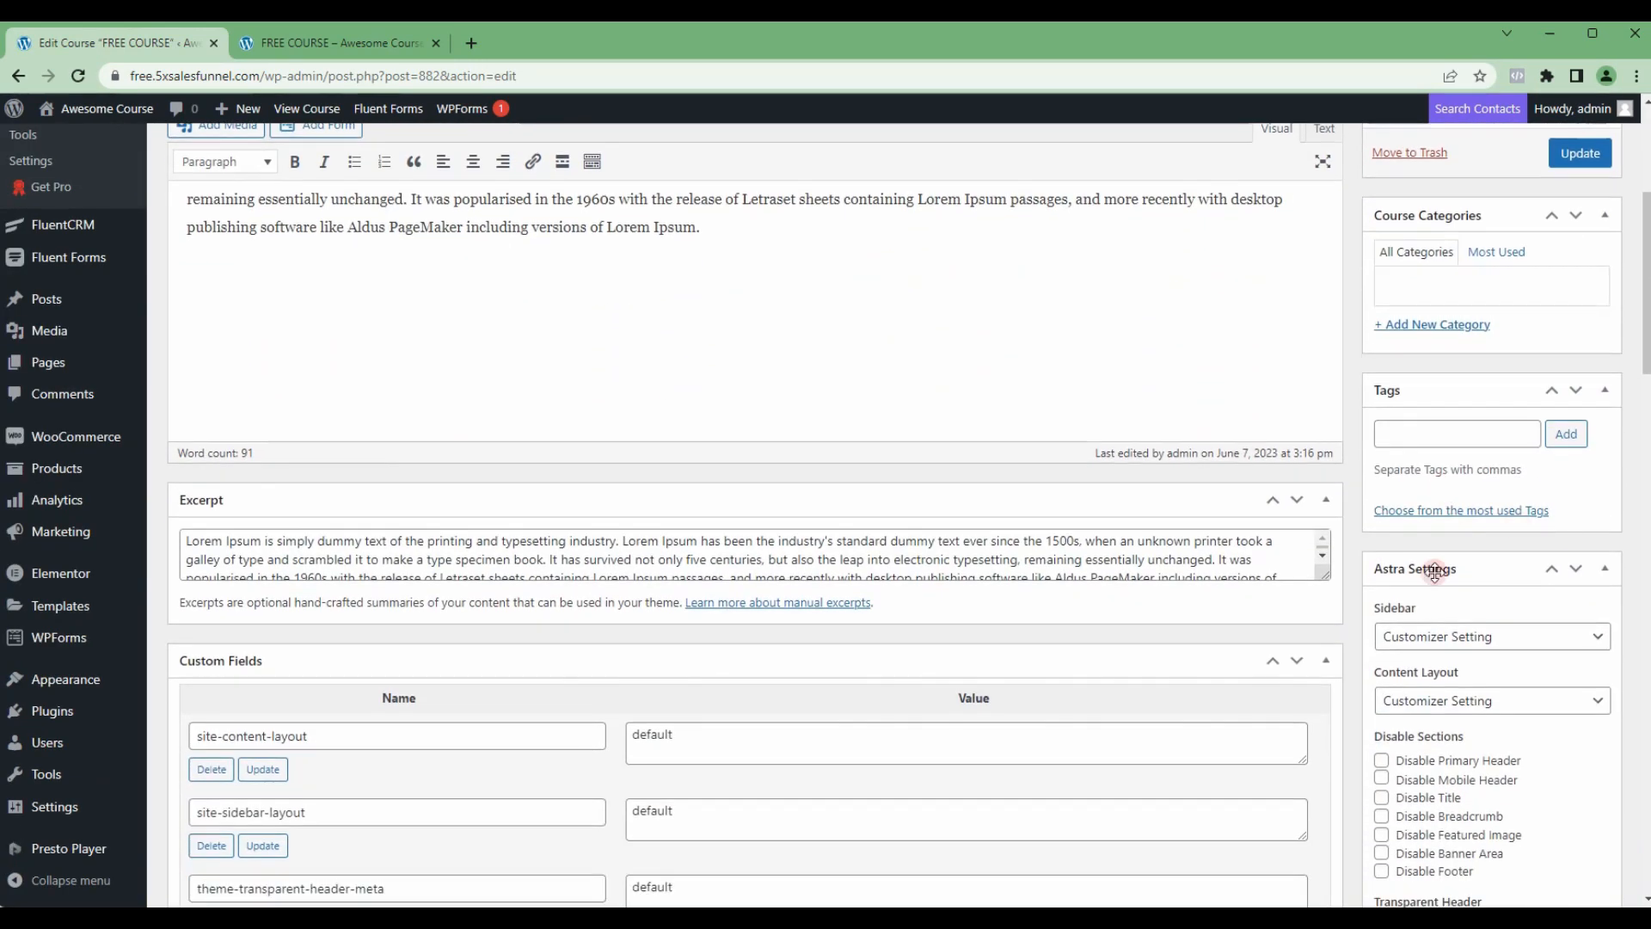
scroll(1487, 564, up, 5)
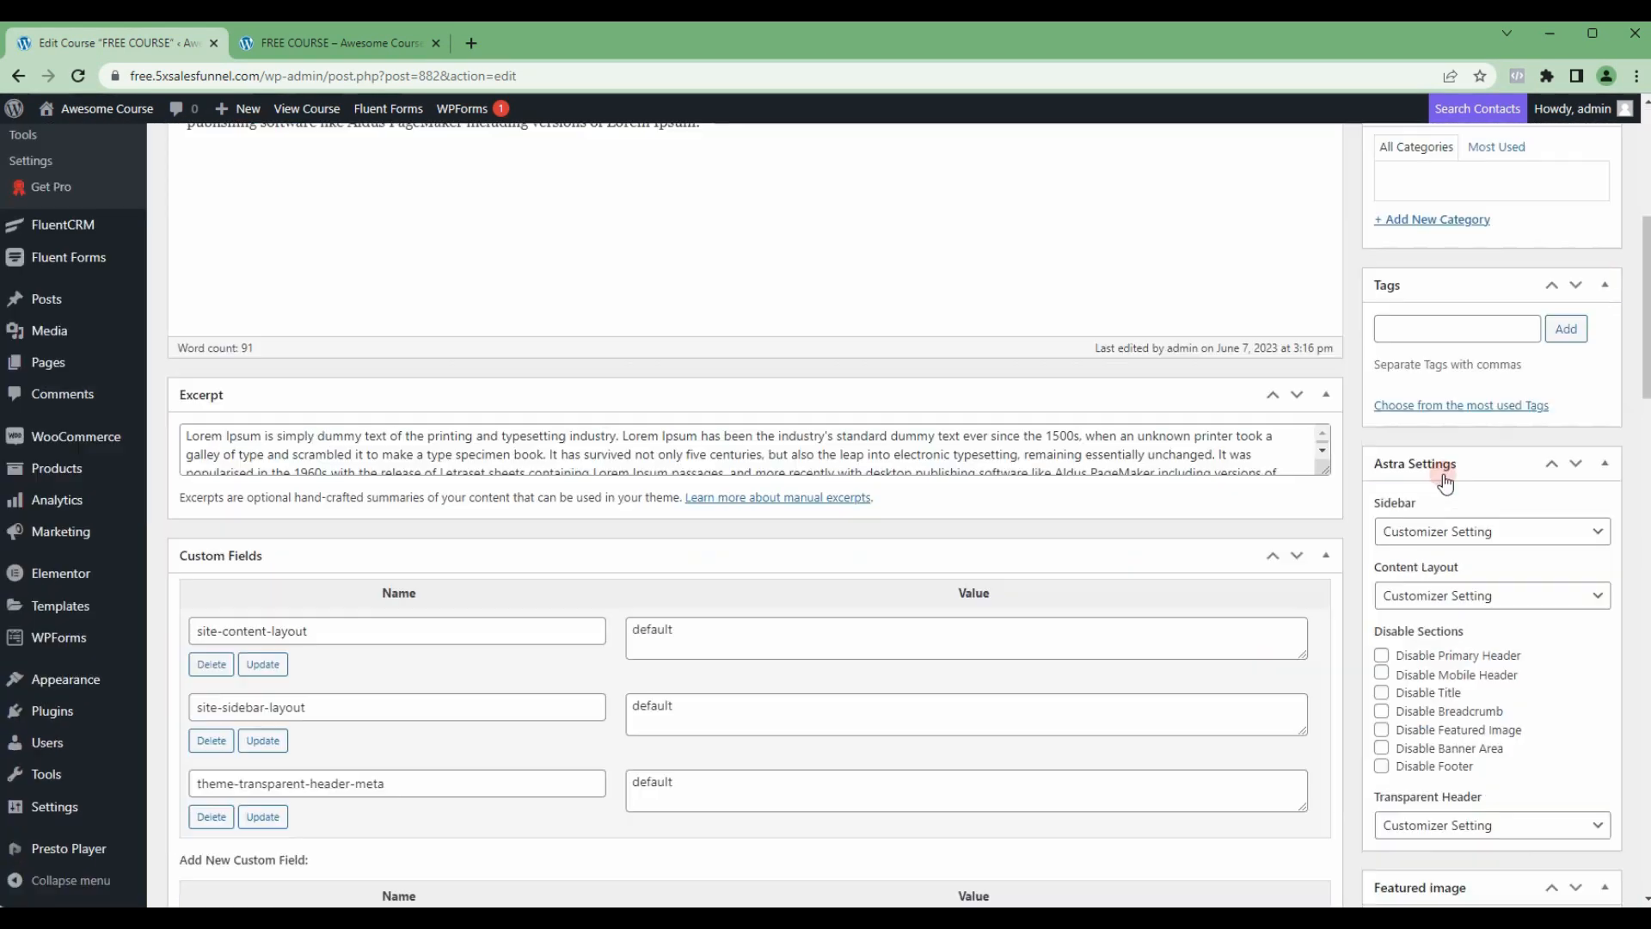
scroll(1514, 405, down, 8)
click(1488, 513)
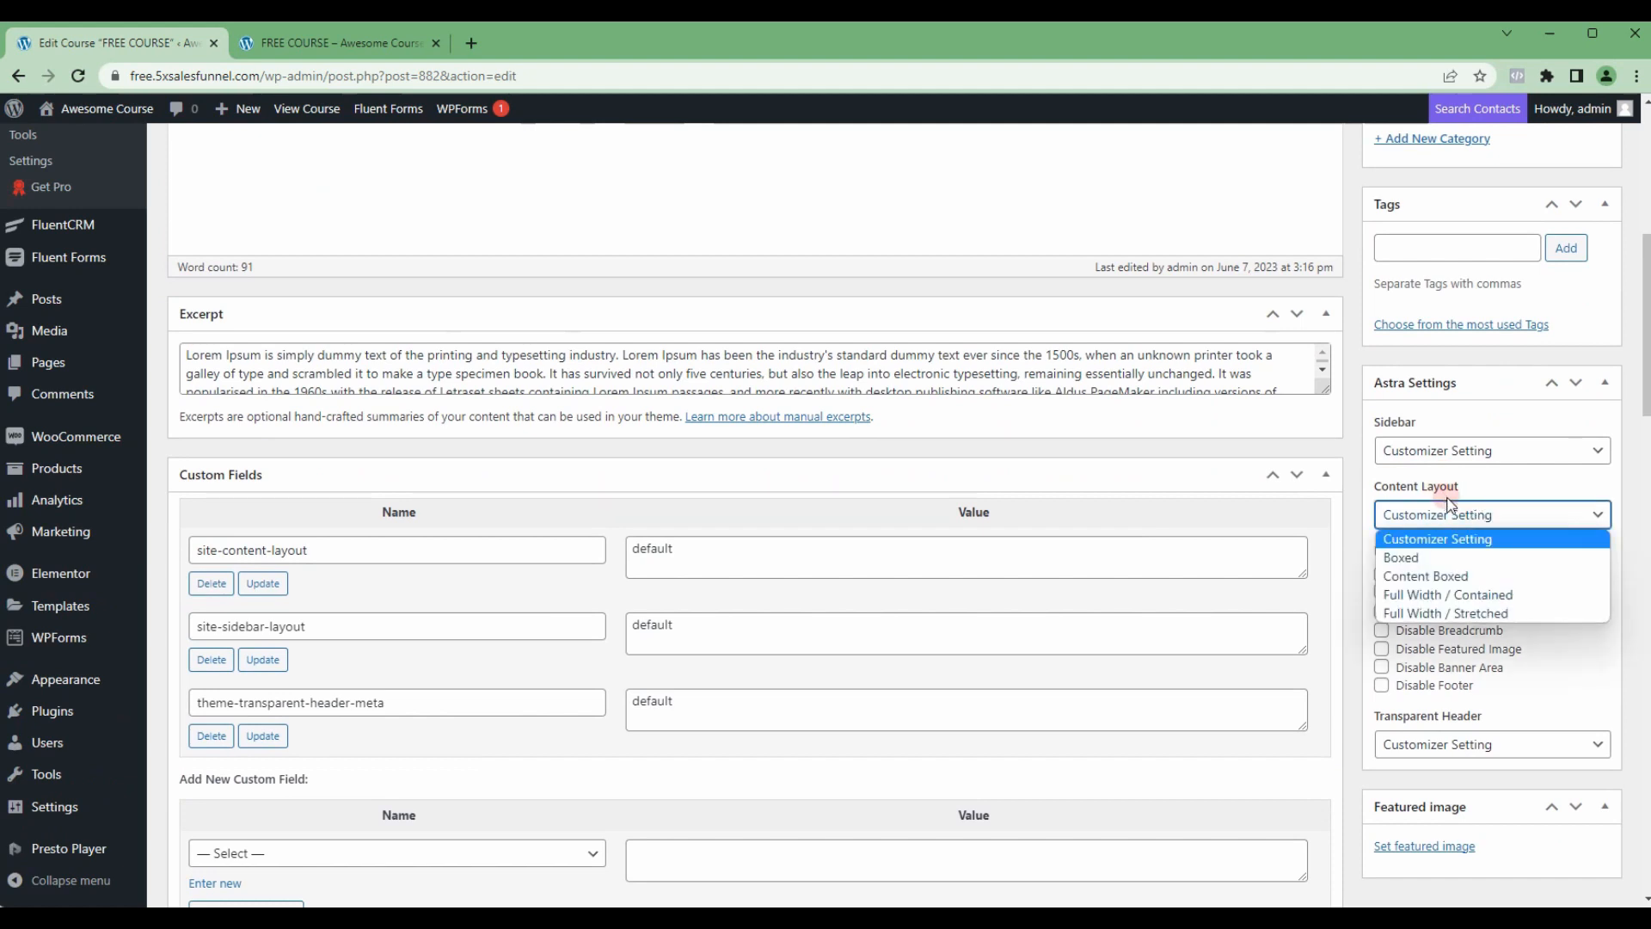
click(1438, 613)
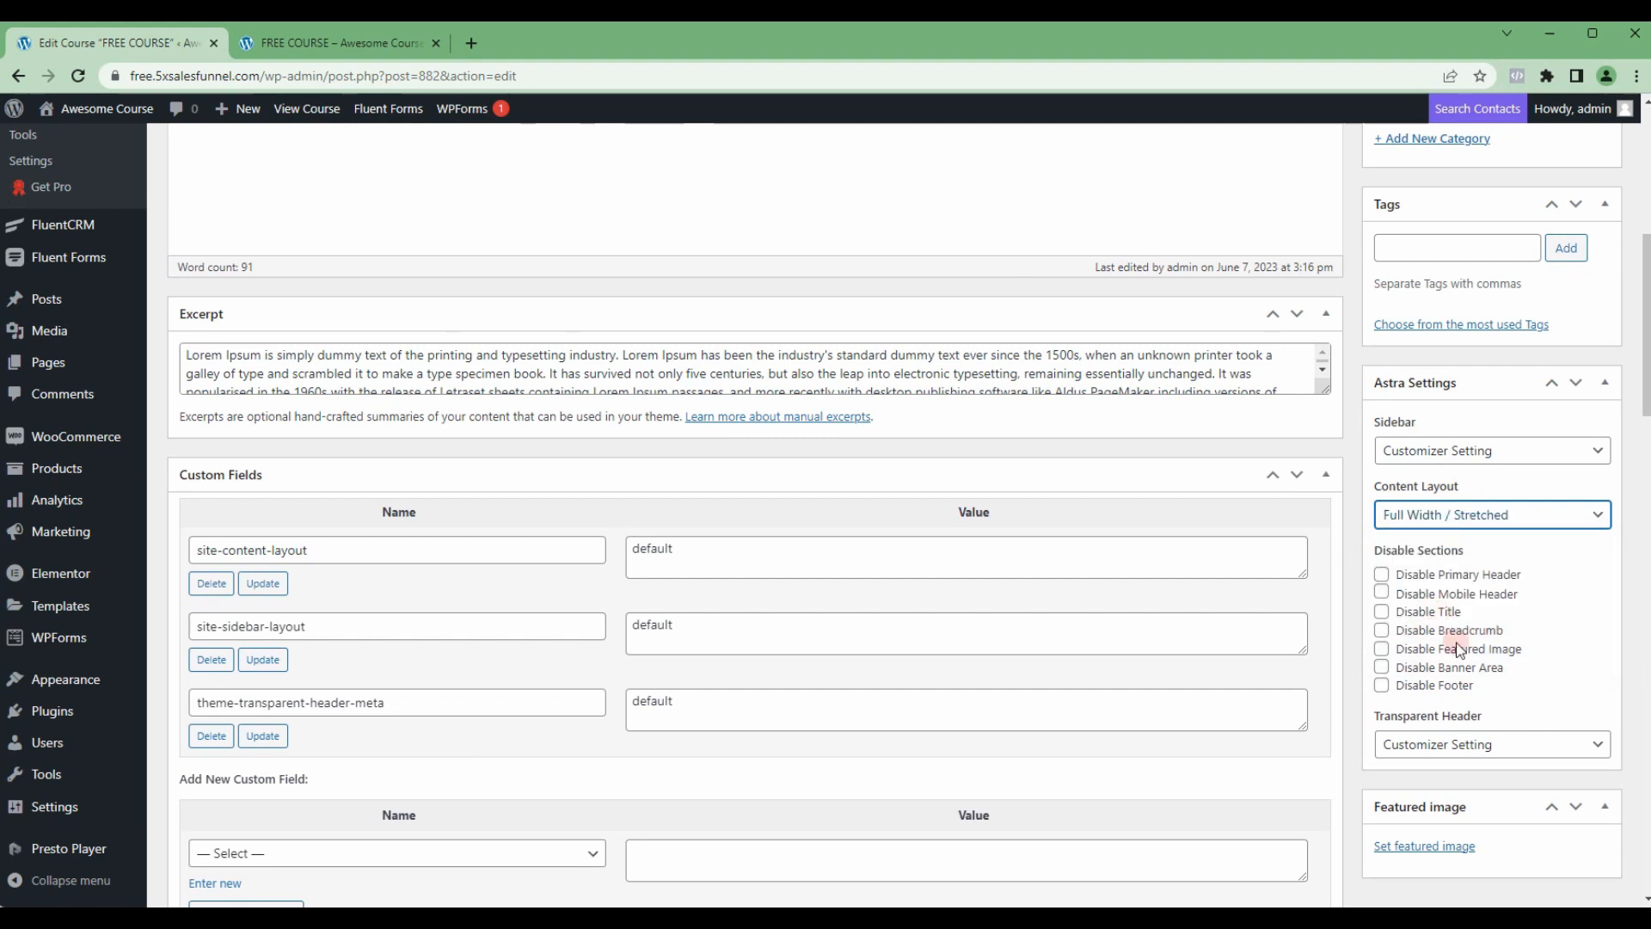
Step: Disable the primary header, mobile header, title and footer for the course, and update it
click(1382, 576)
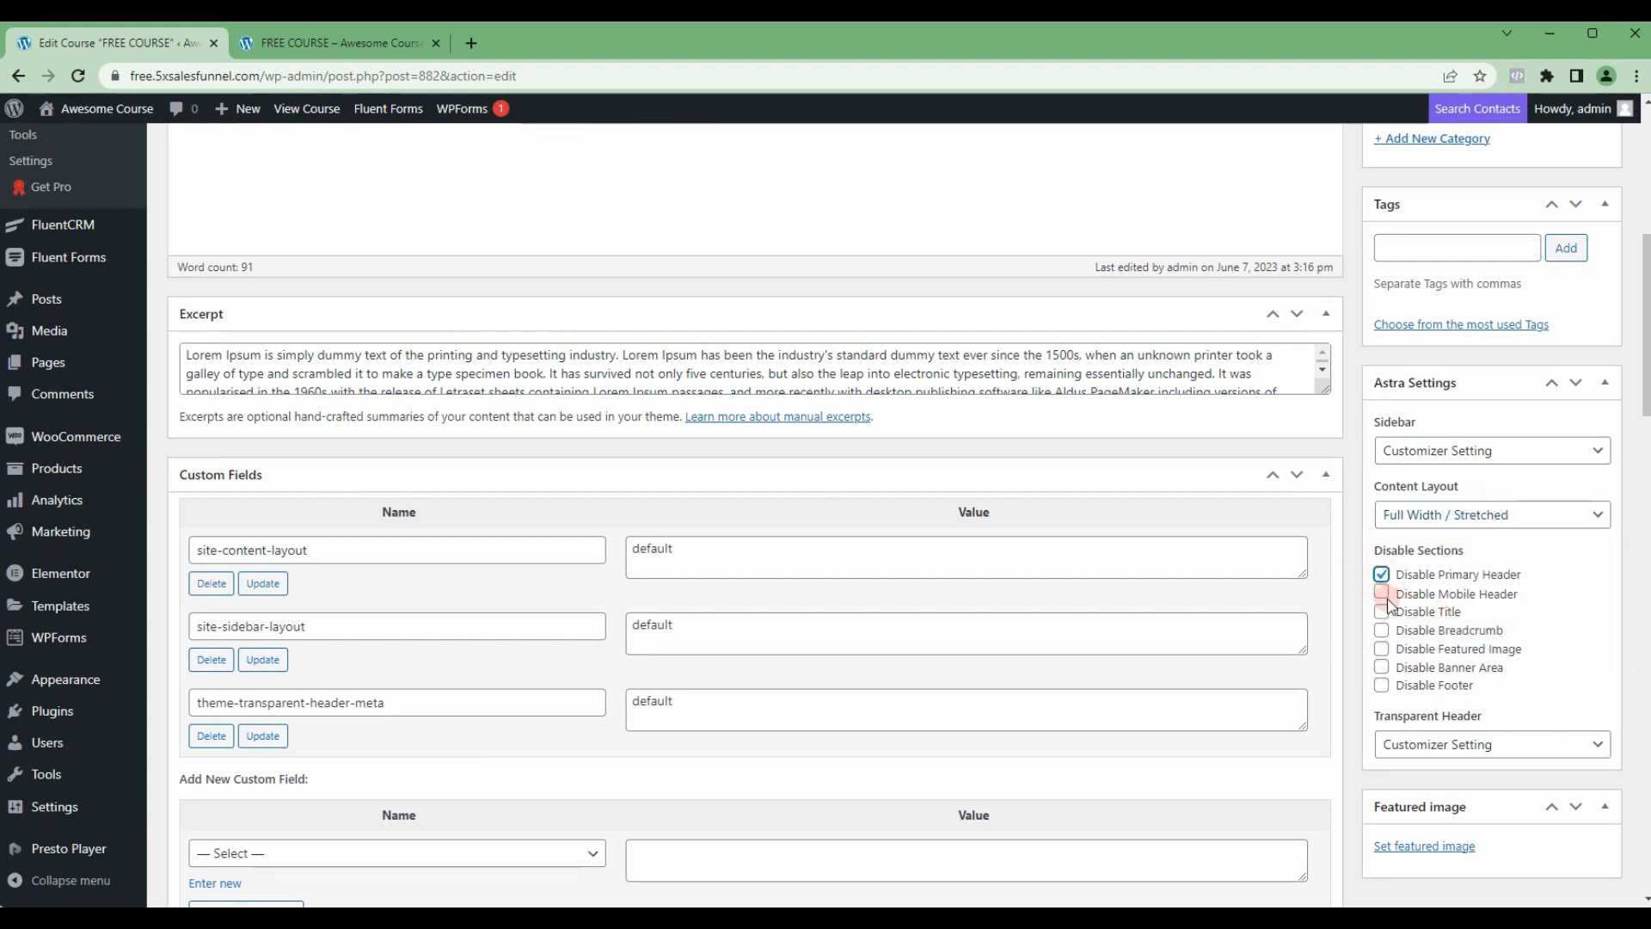
click(1382, 593)
click(1382, 611)
click(1383, 686)
scroll(1364, 628, up, 6)
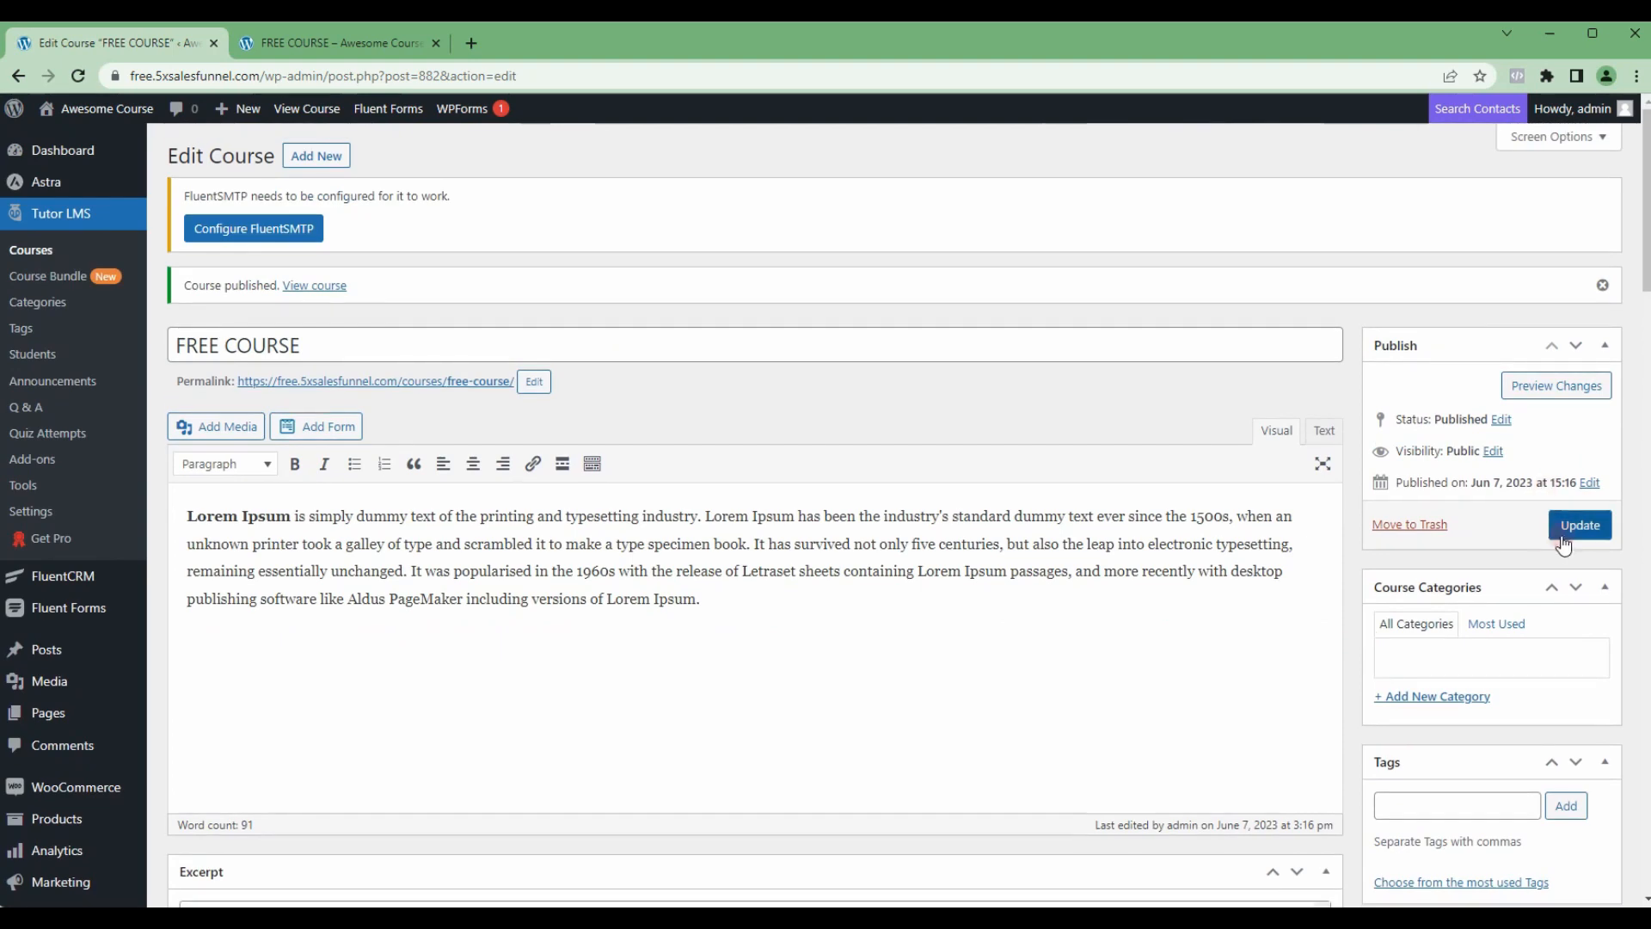
click(1579, 522)
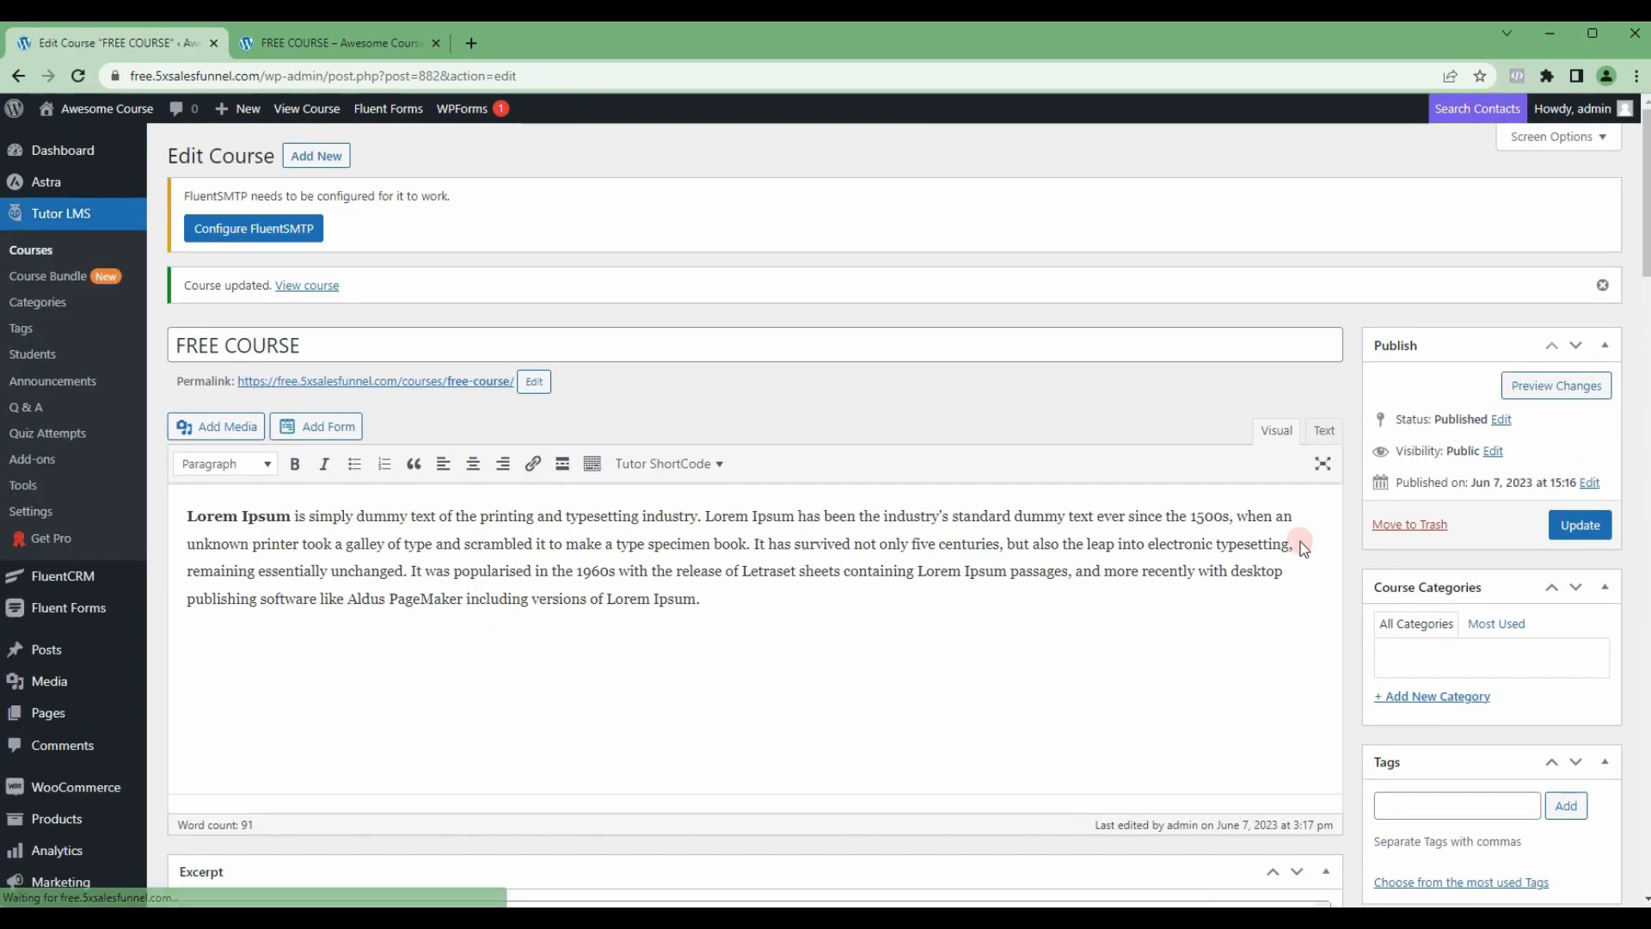
Step: Reload the published course page and examine its layout, video, description, benefits and the lessons under the Introduction and Advanced topics
key(ctrl+Tab)
key(ctrl+r)
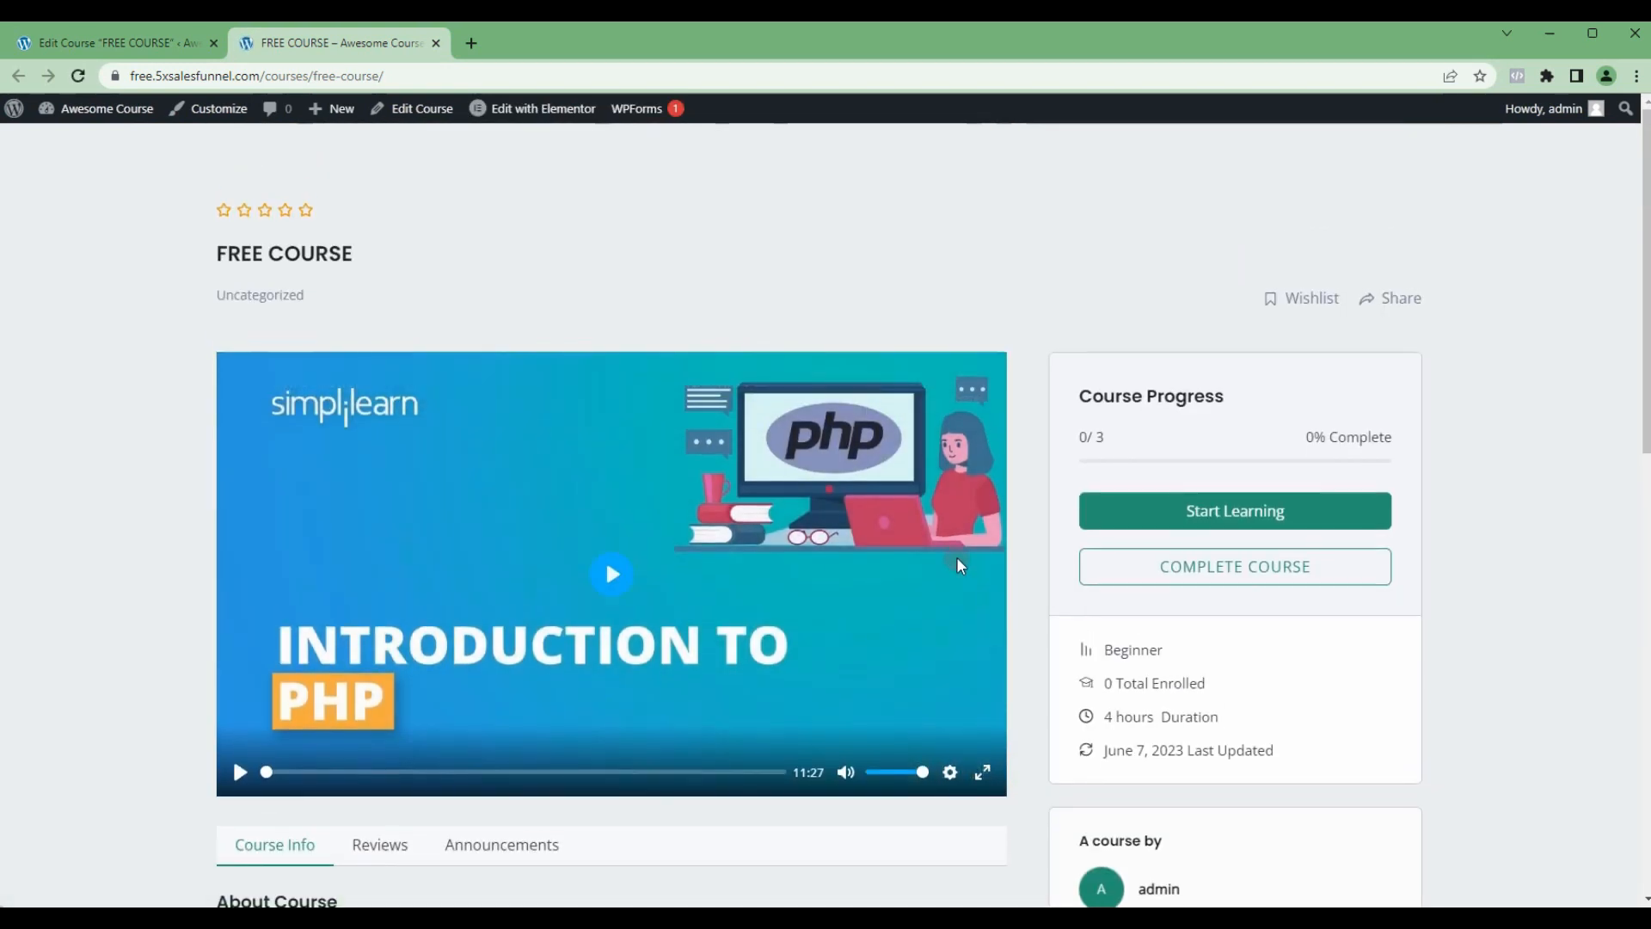
scroll(957, 408, down, 1)
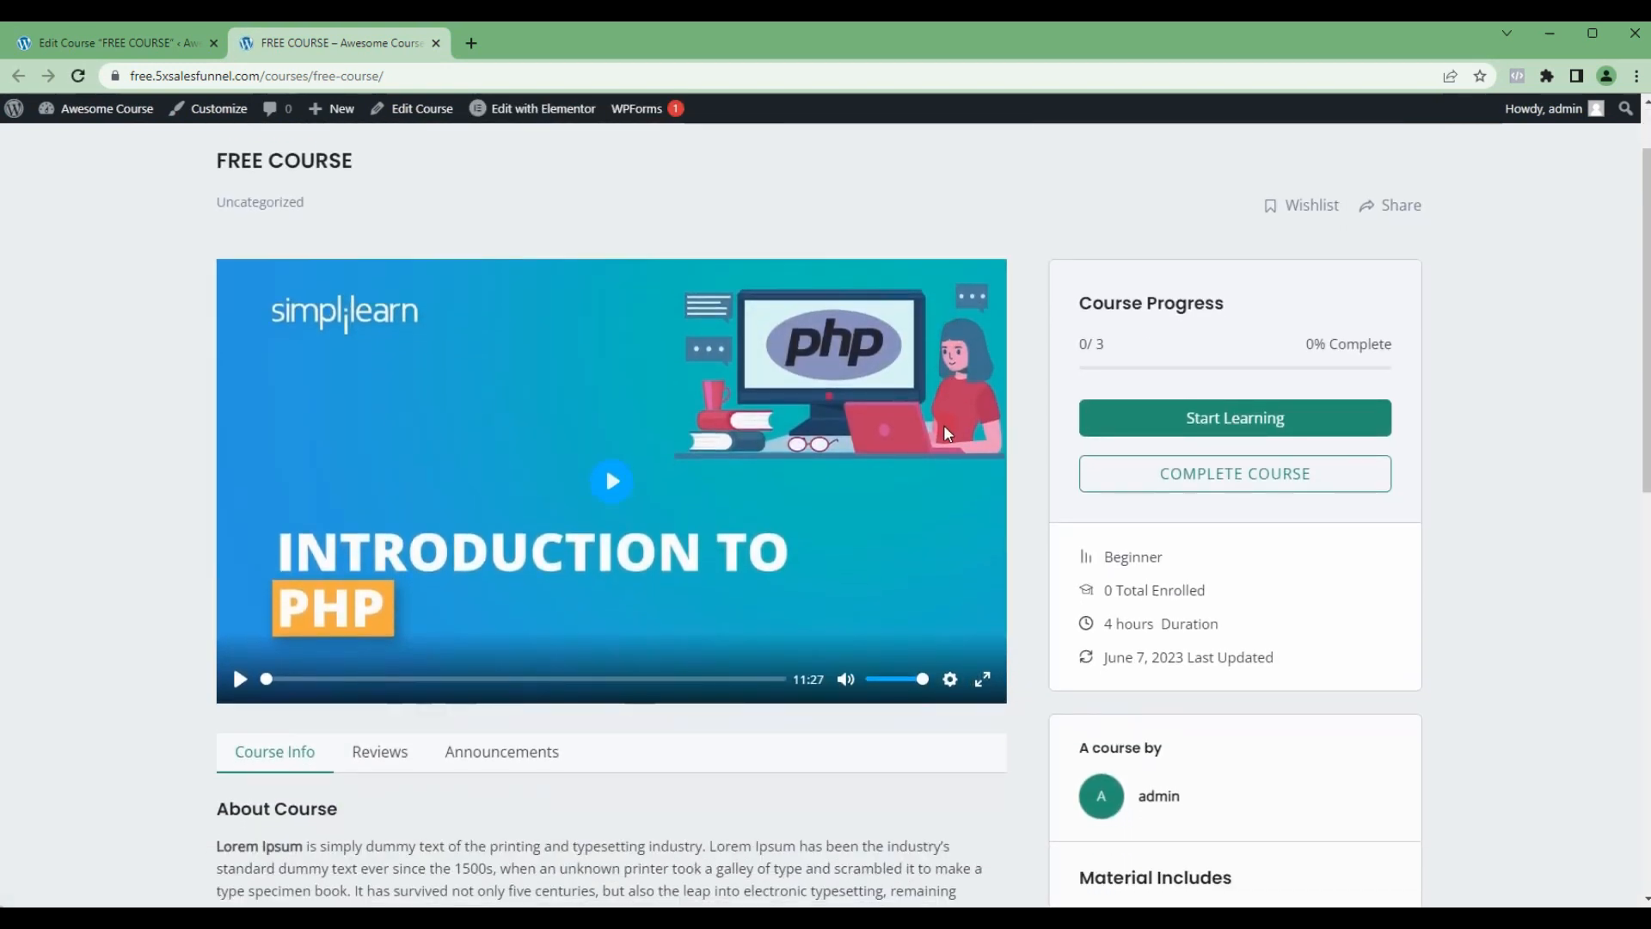
scroll(944, 437, up, 1)
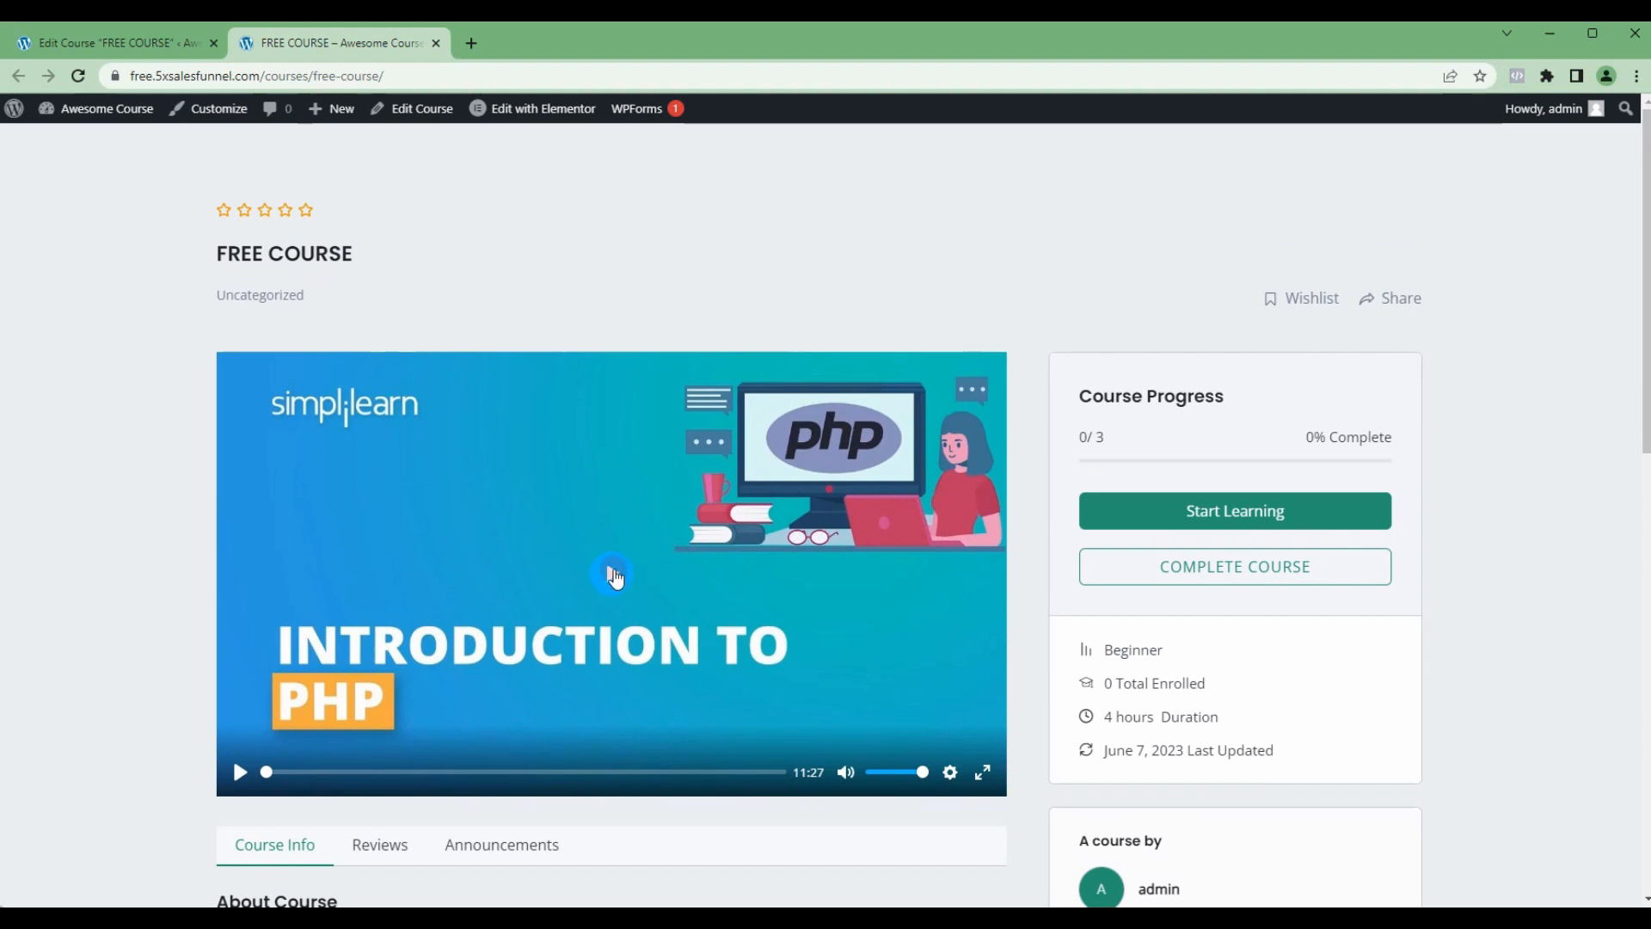
scroll(579, 508, down, 4)
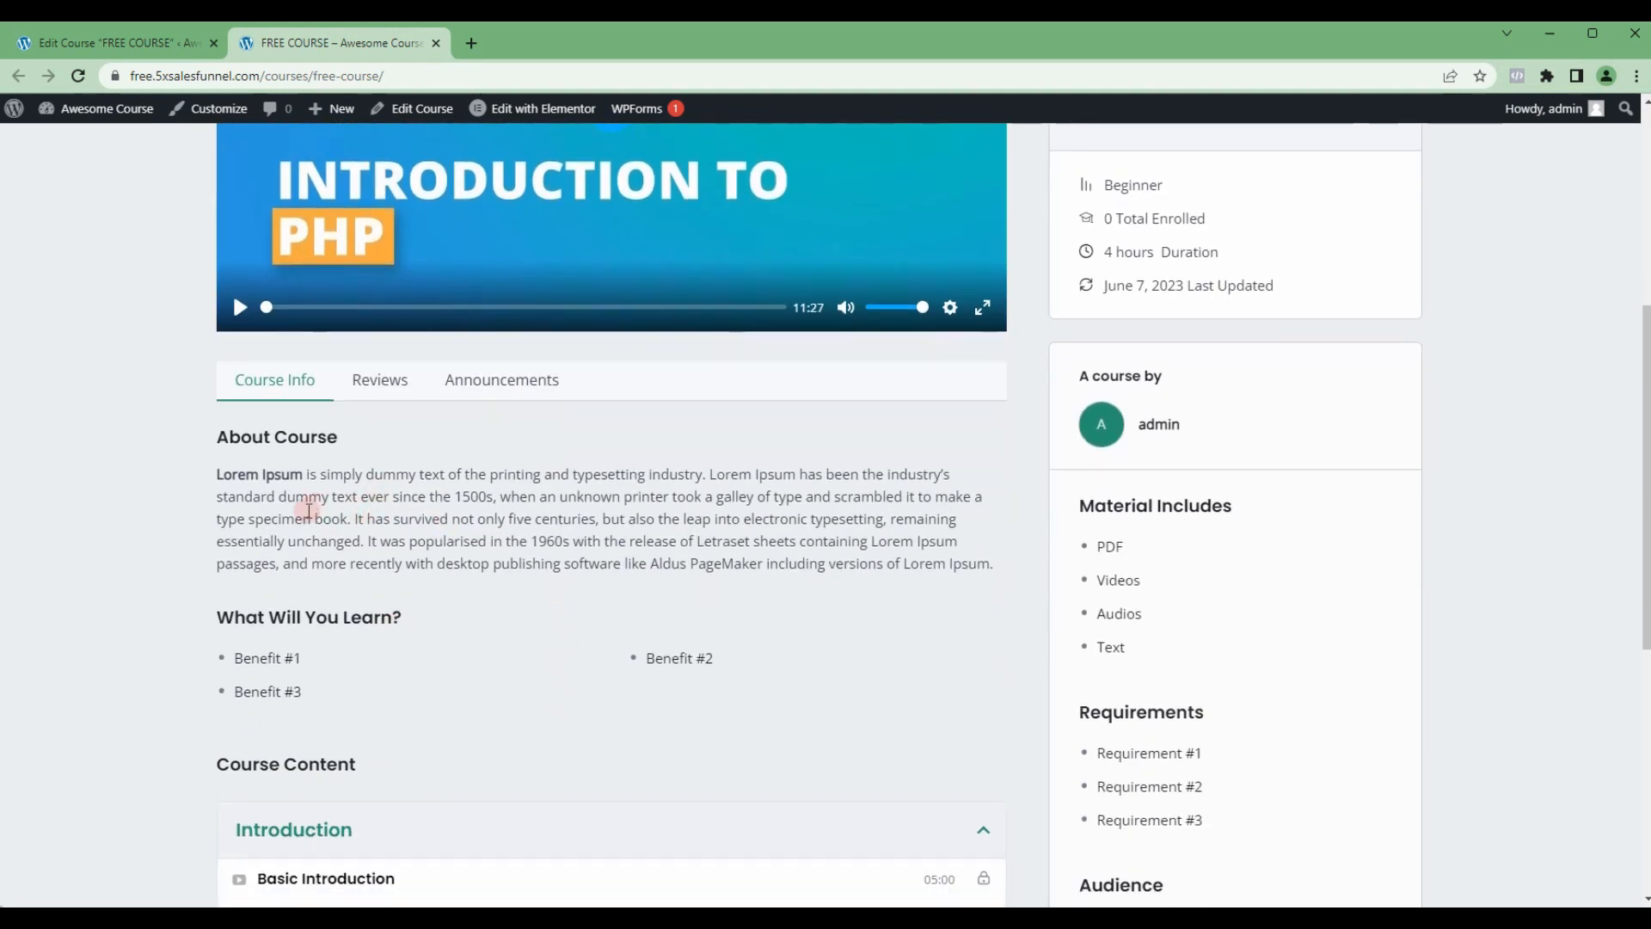
scroll(364, 516, down, 2)
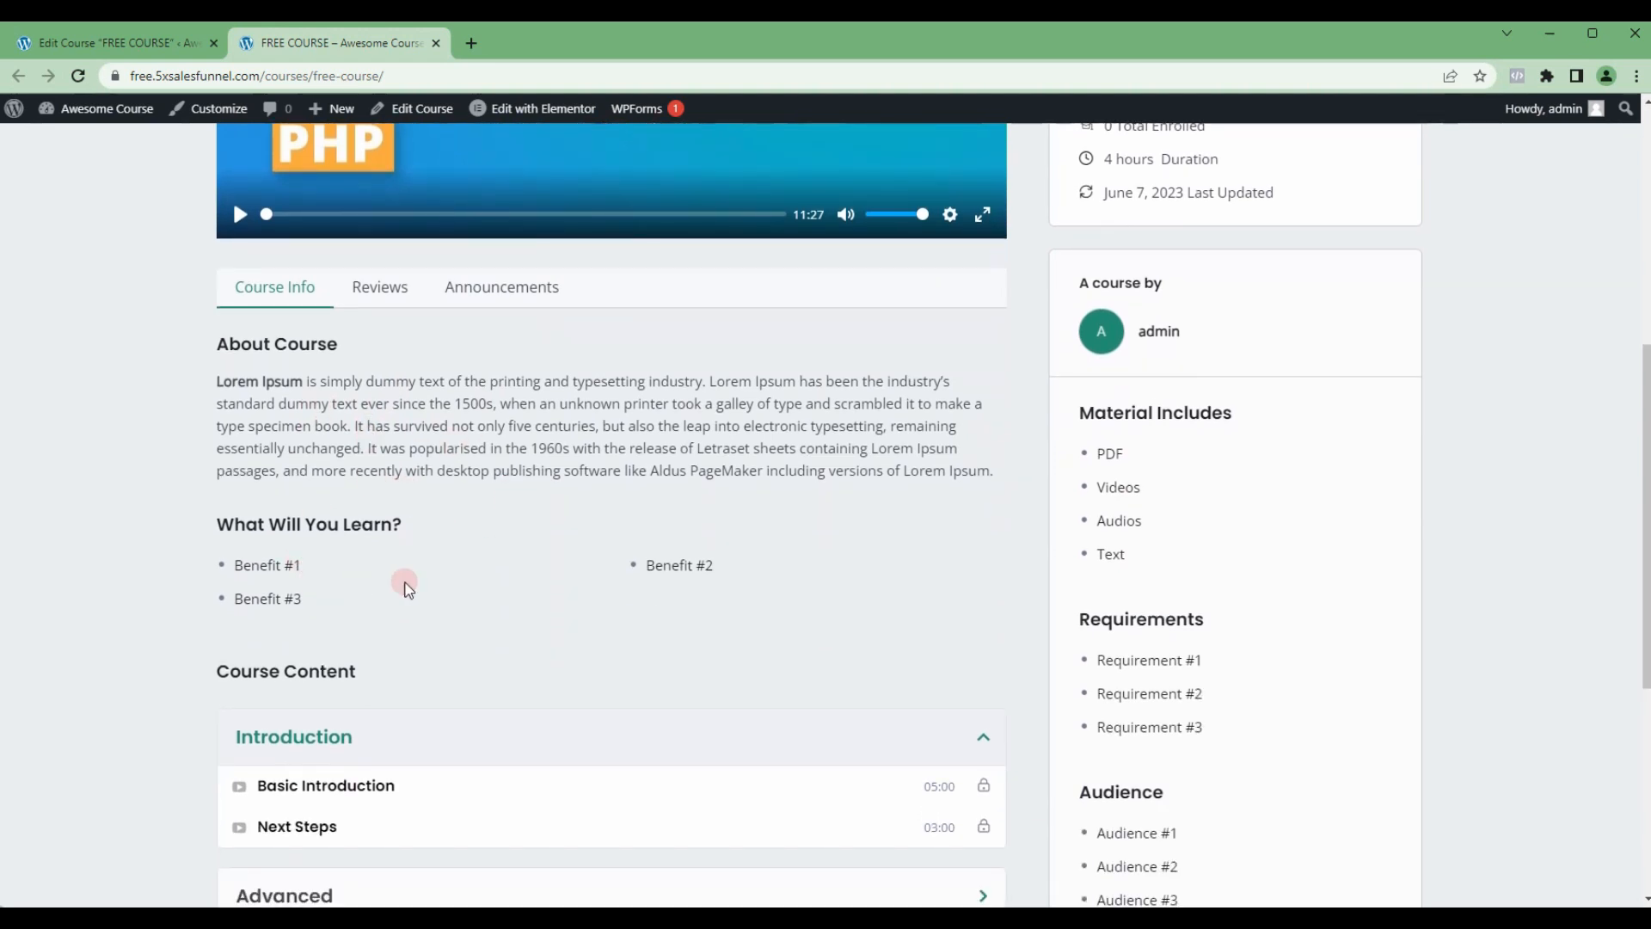
scroll(535, 598, down, 1)
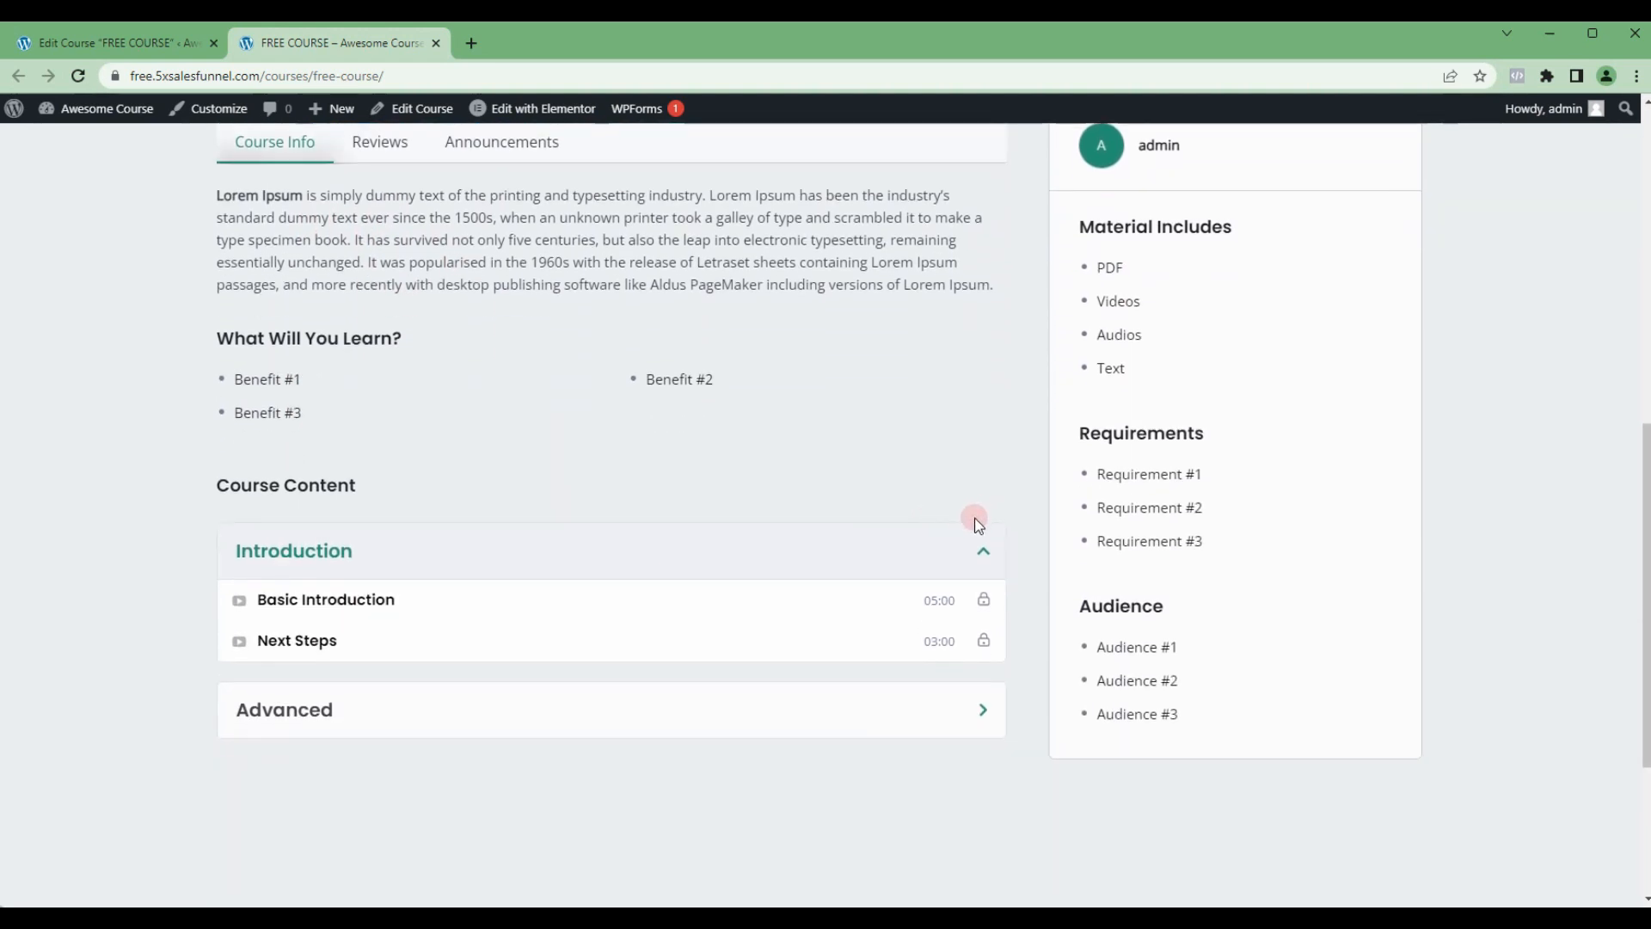
click(974, 713)
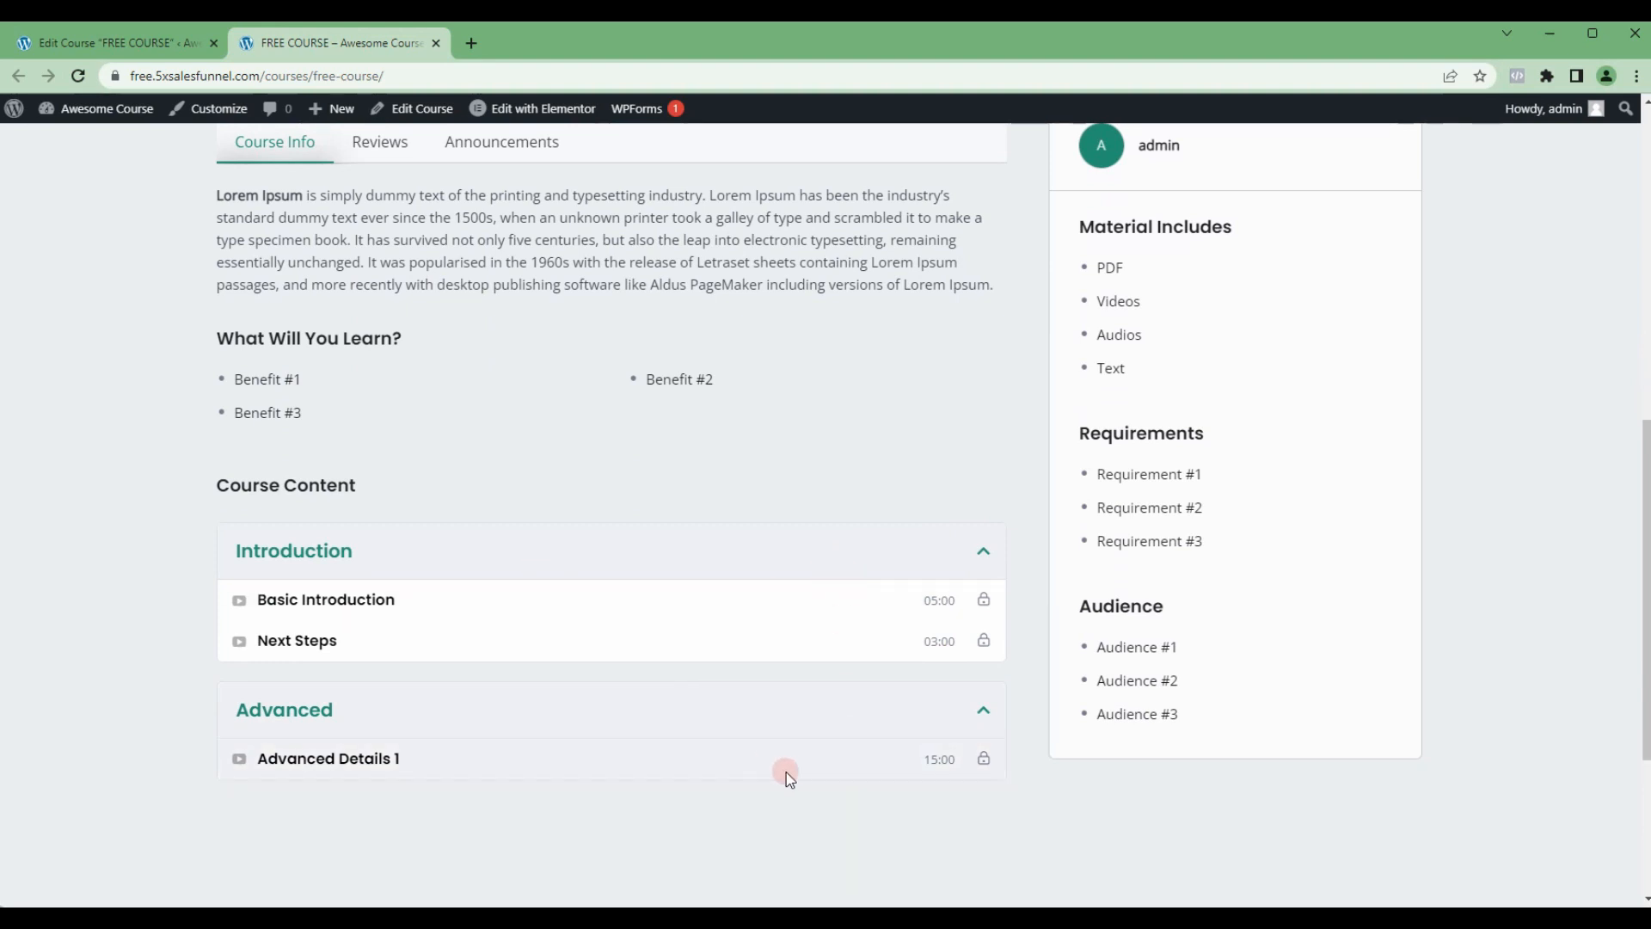
click(991, 640)
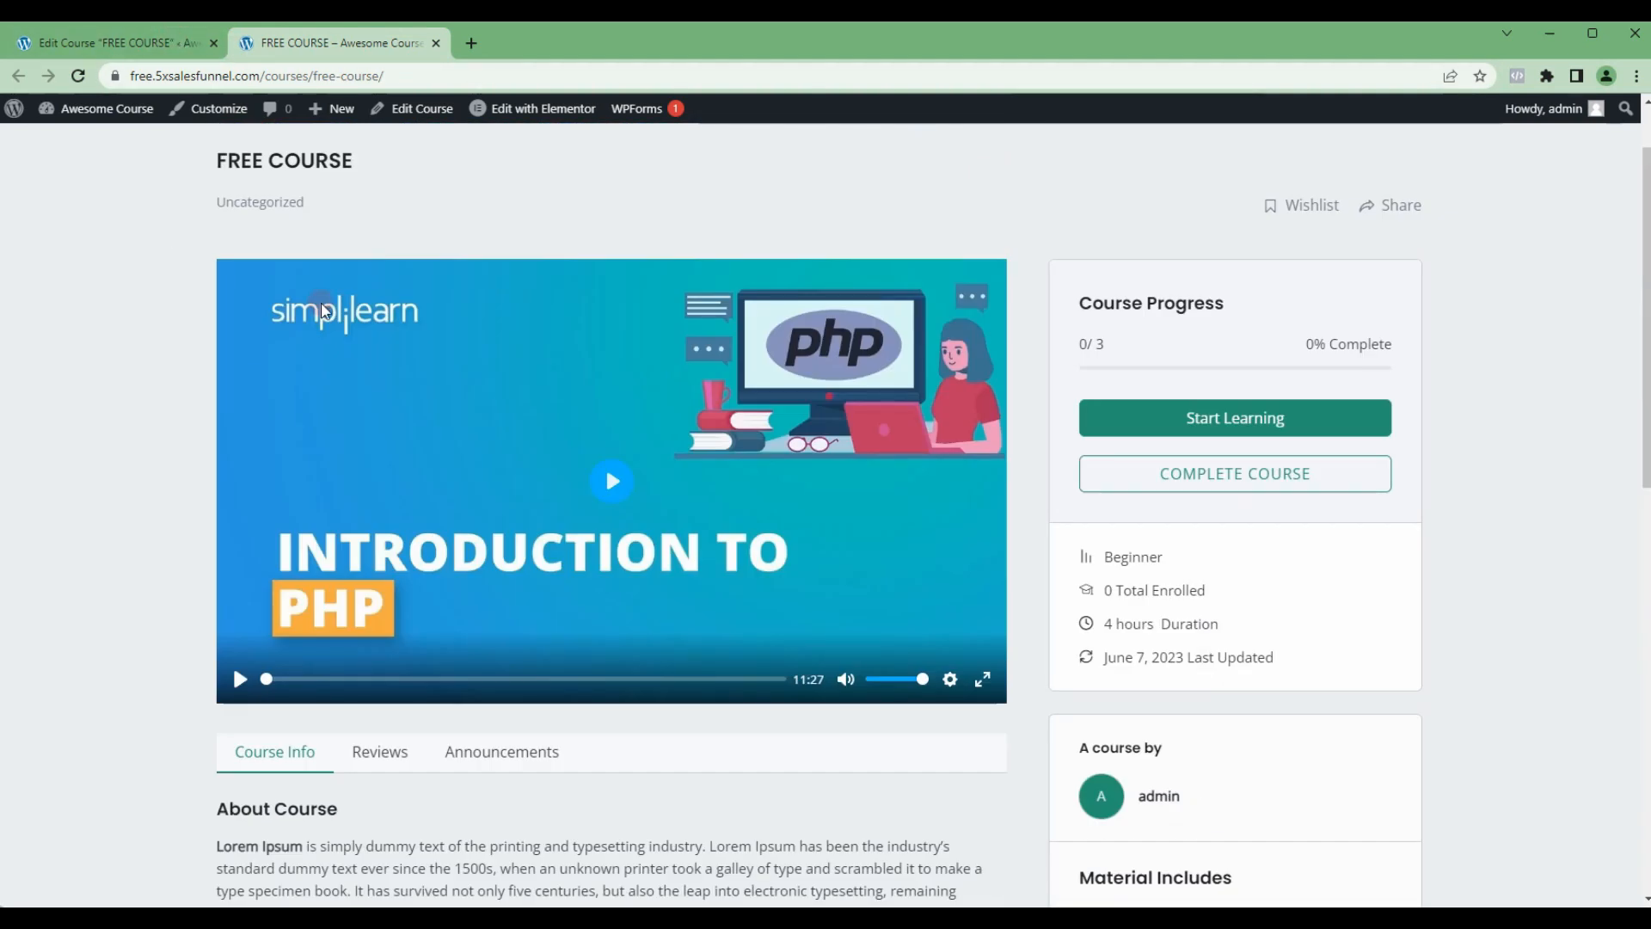
Step: Open the FREE COURSE page for editing with Elementor and dismiss the What's New announcement
click(129, 43)
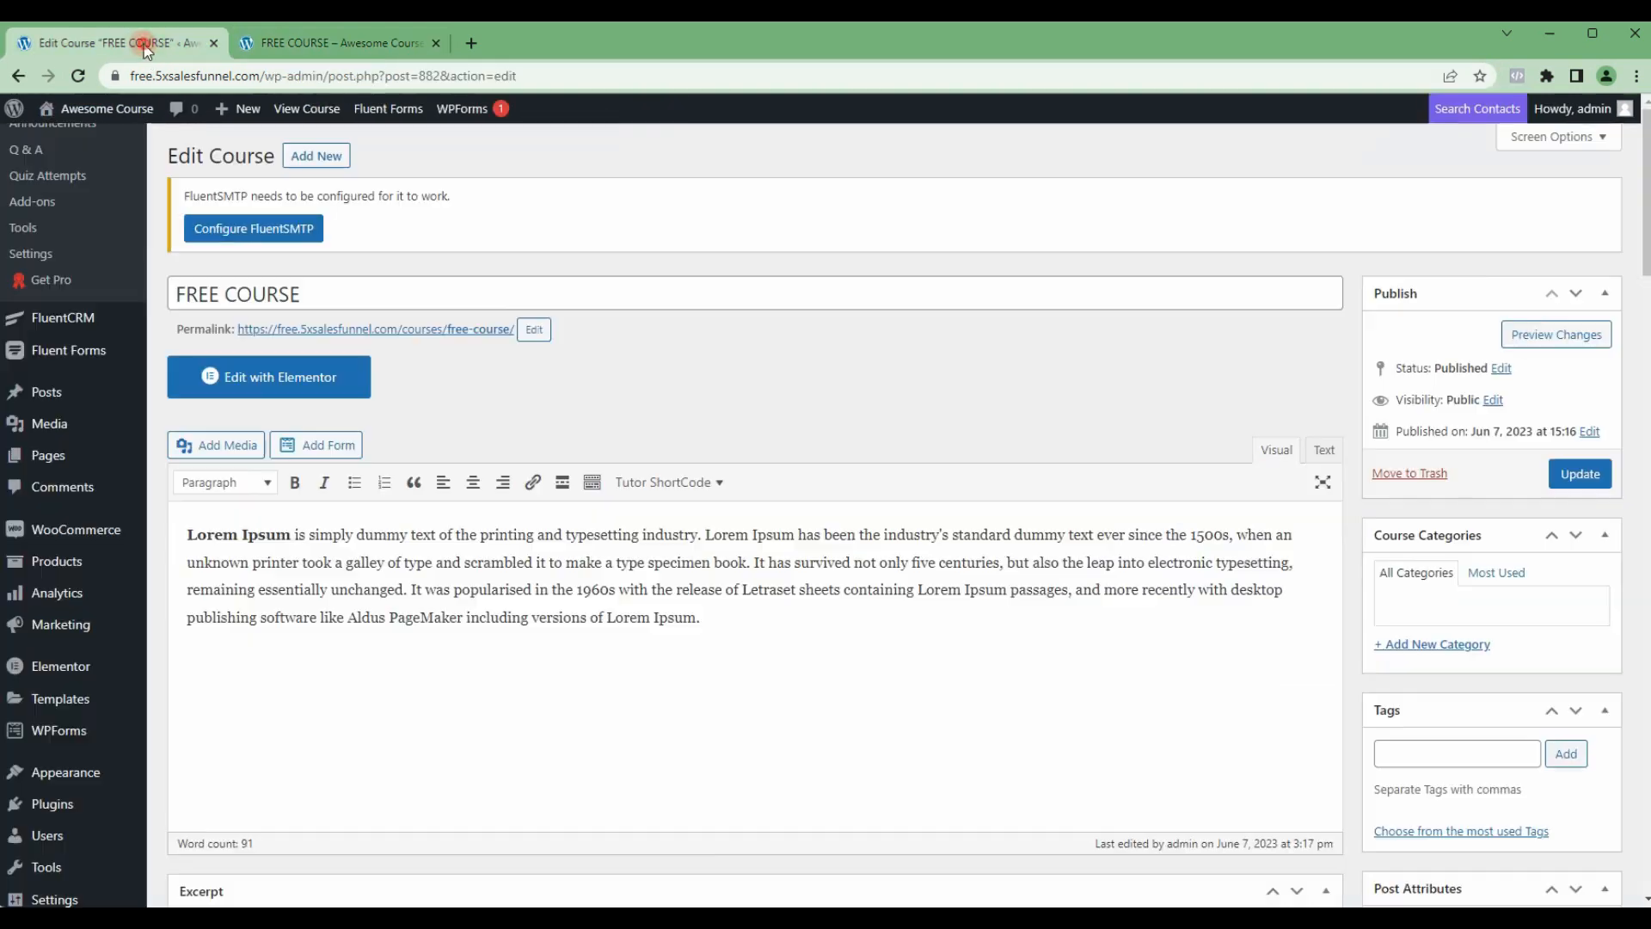
click(277, 380)
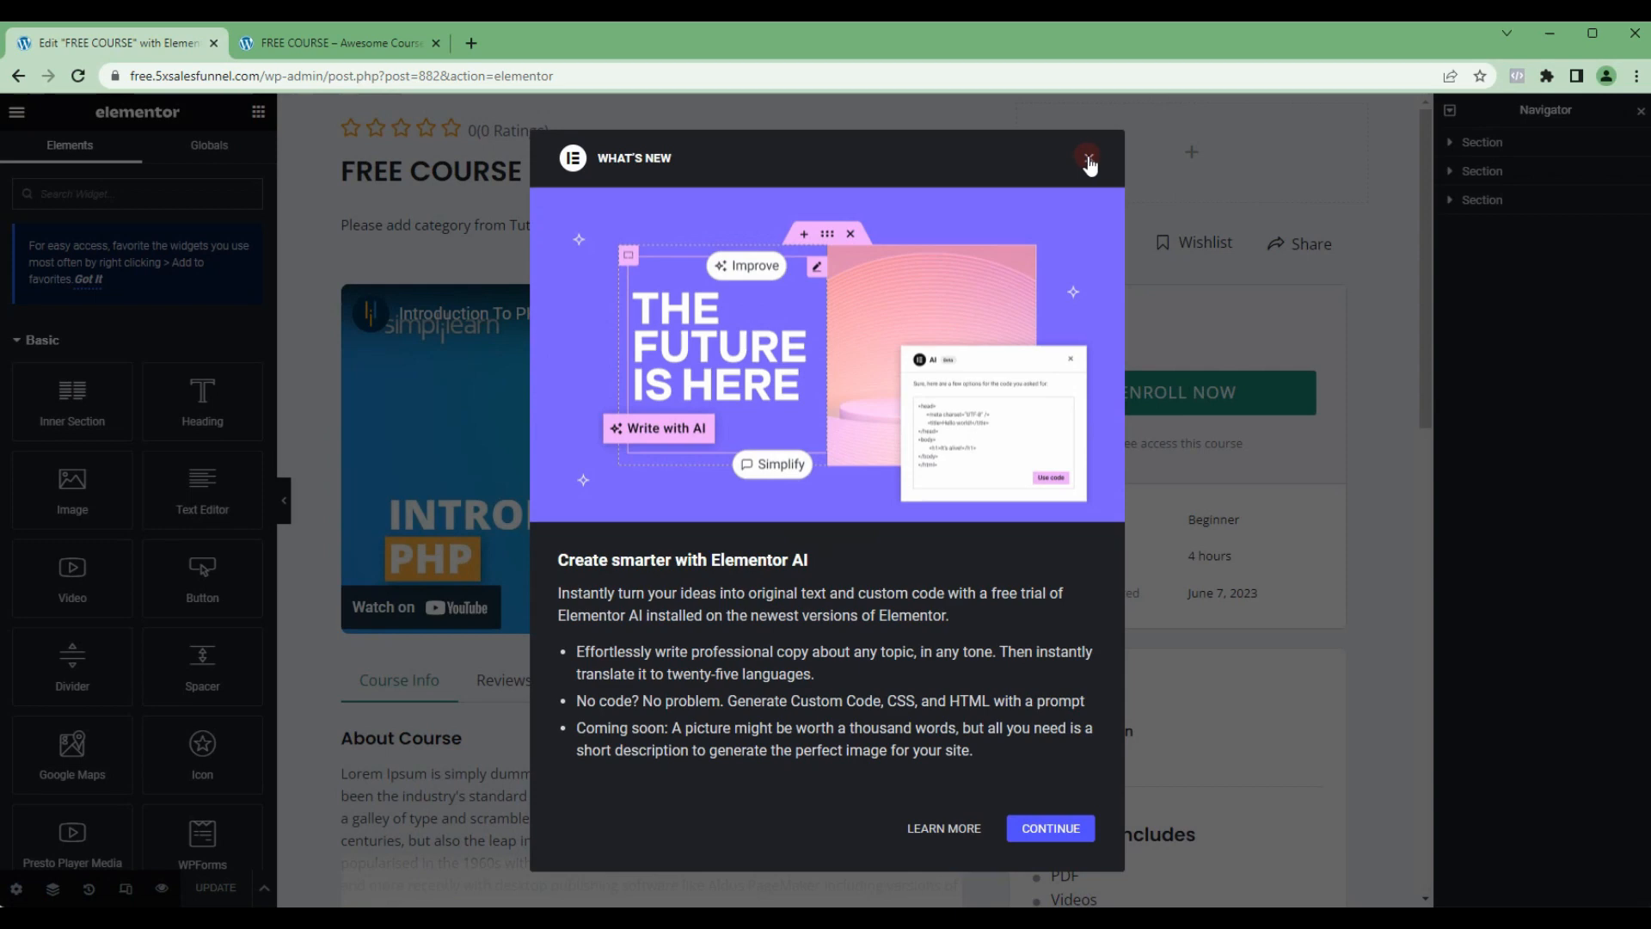
click(1089, 162)
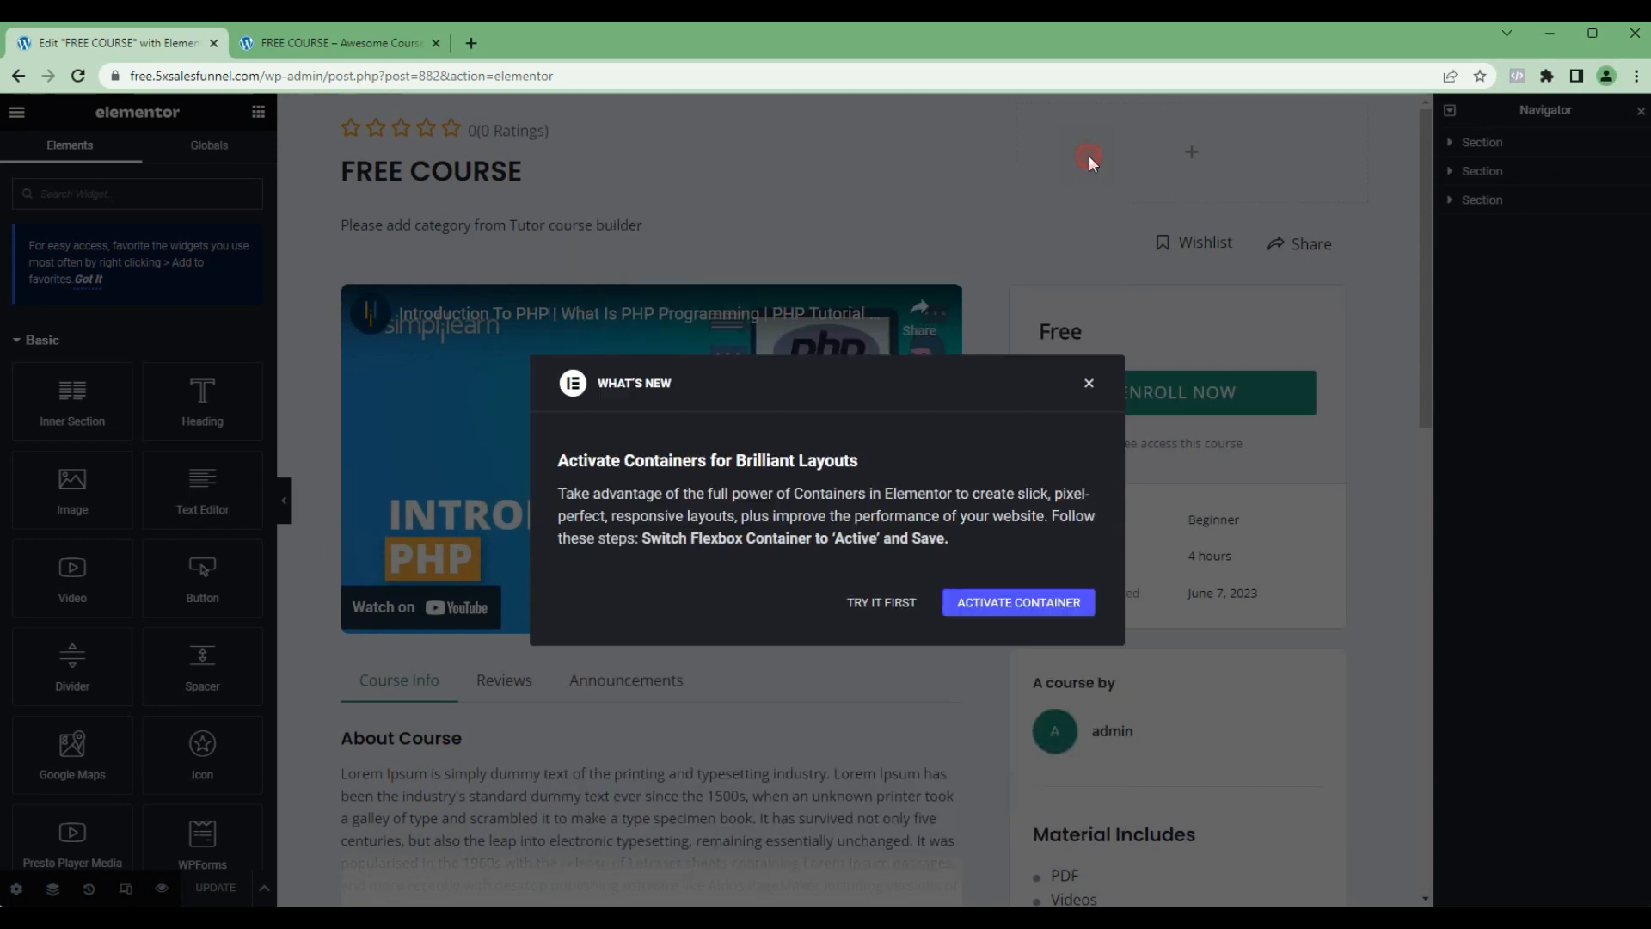
click(1089, 224)
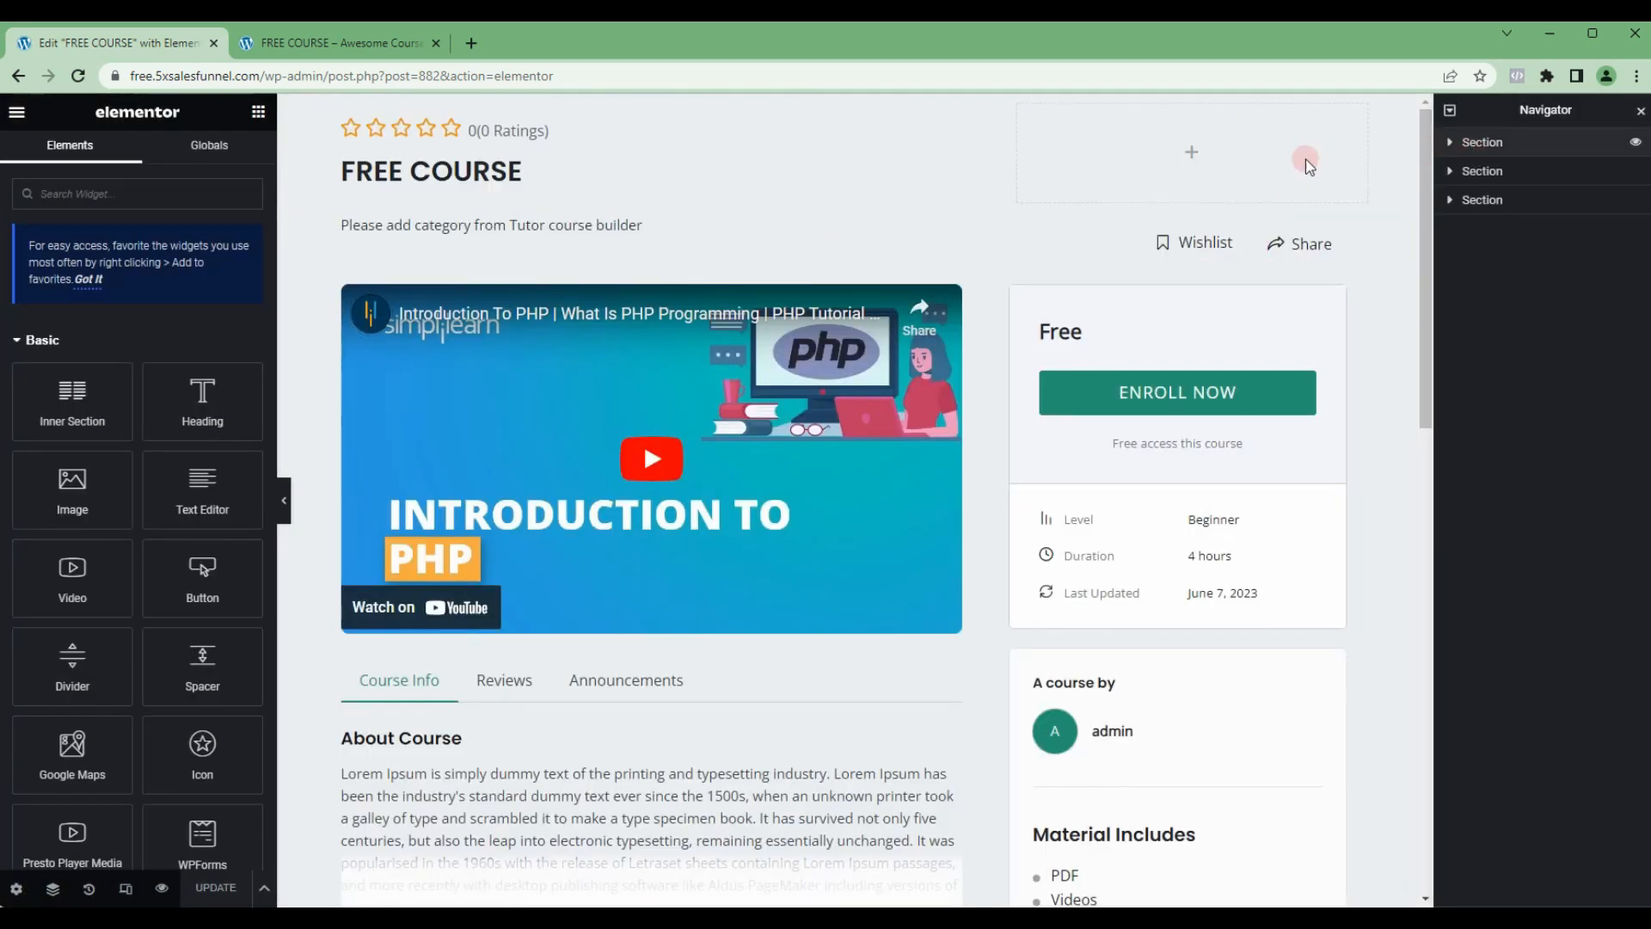
Step: Delete the Course Rating widget above the course title and update the page
click(1483, 148)
click(1488, 203)
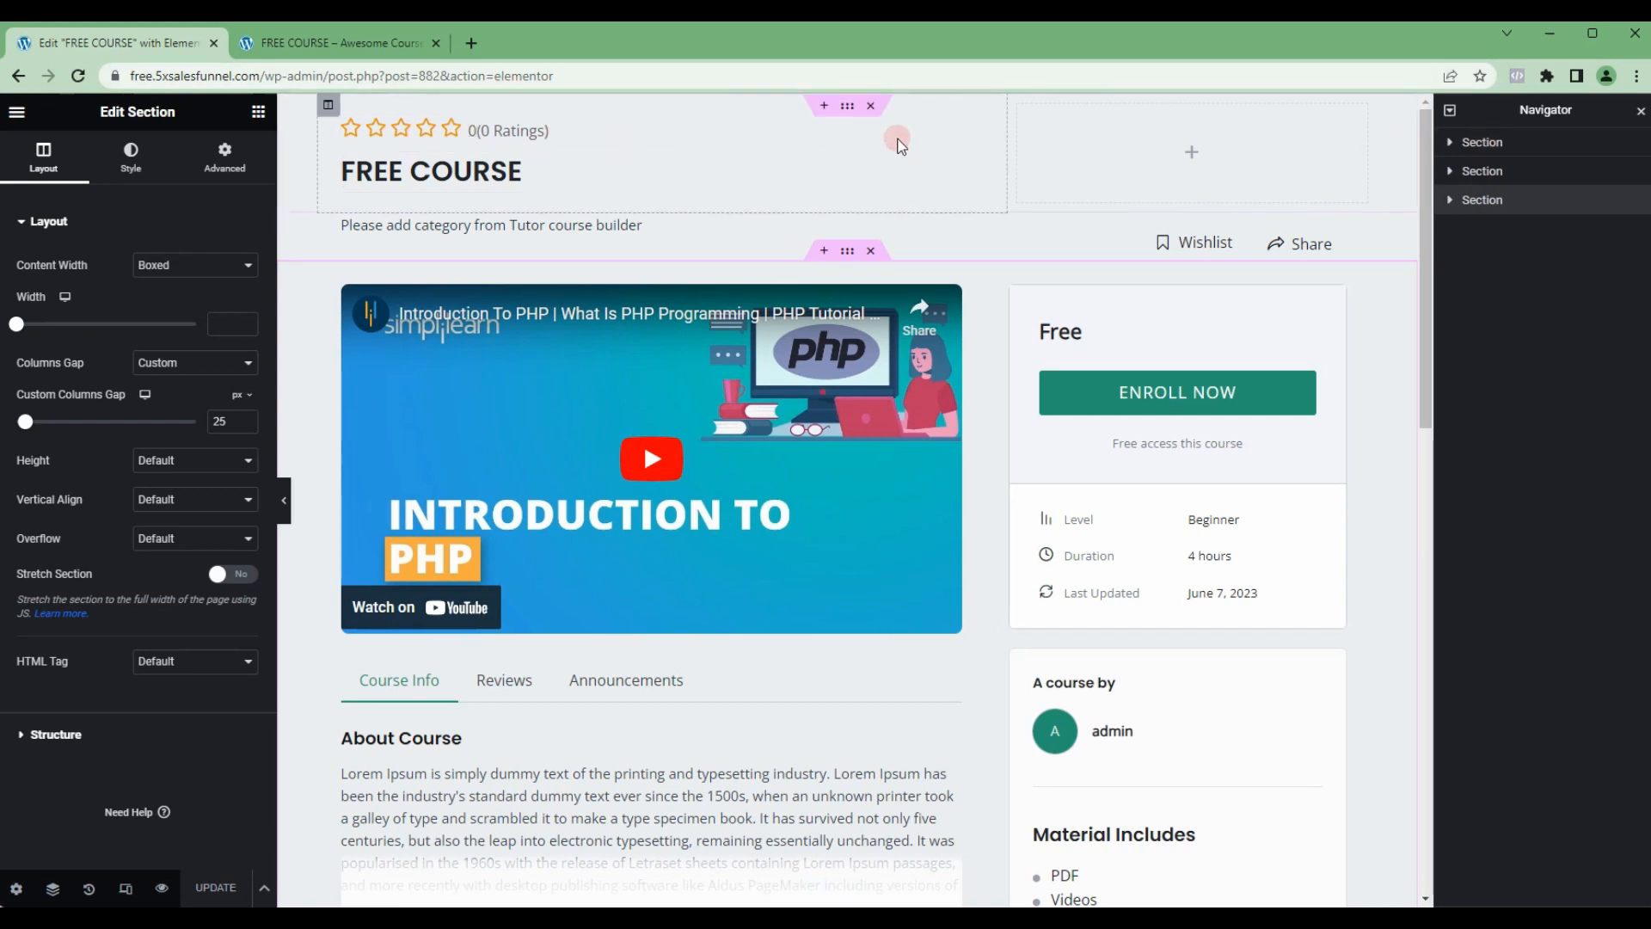
click(973, 131)
right_click(972, 130)
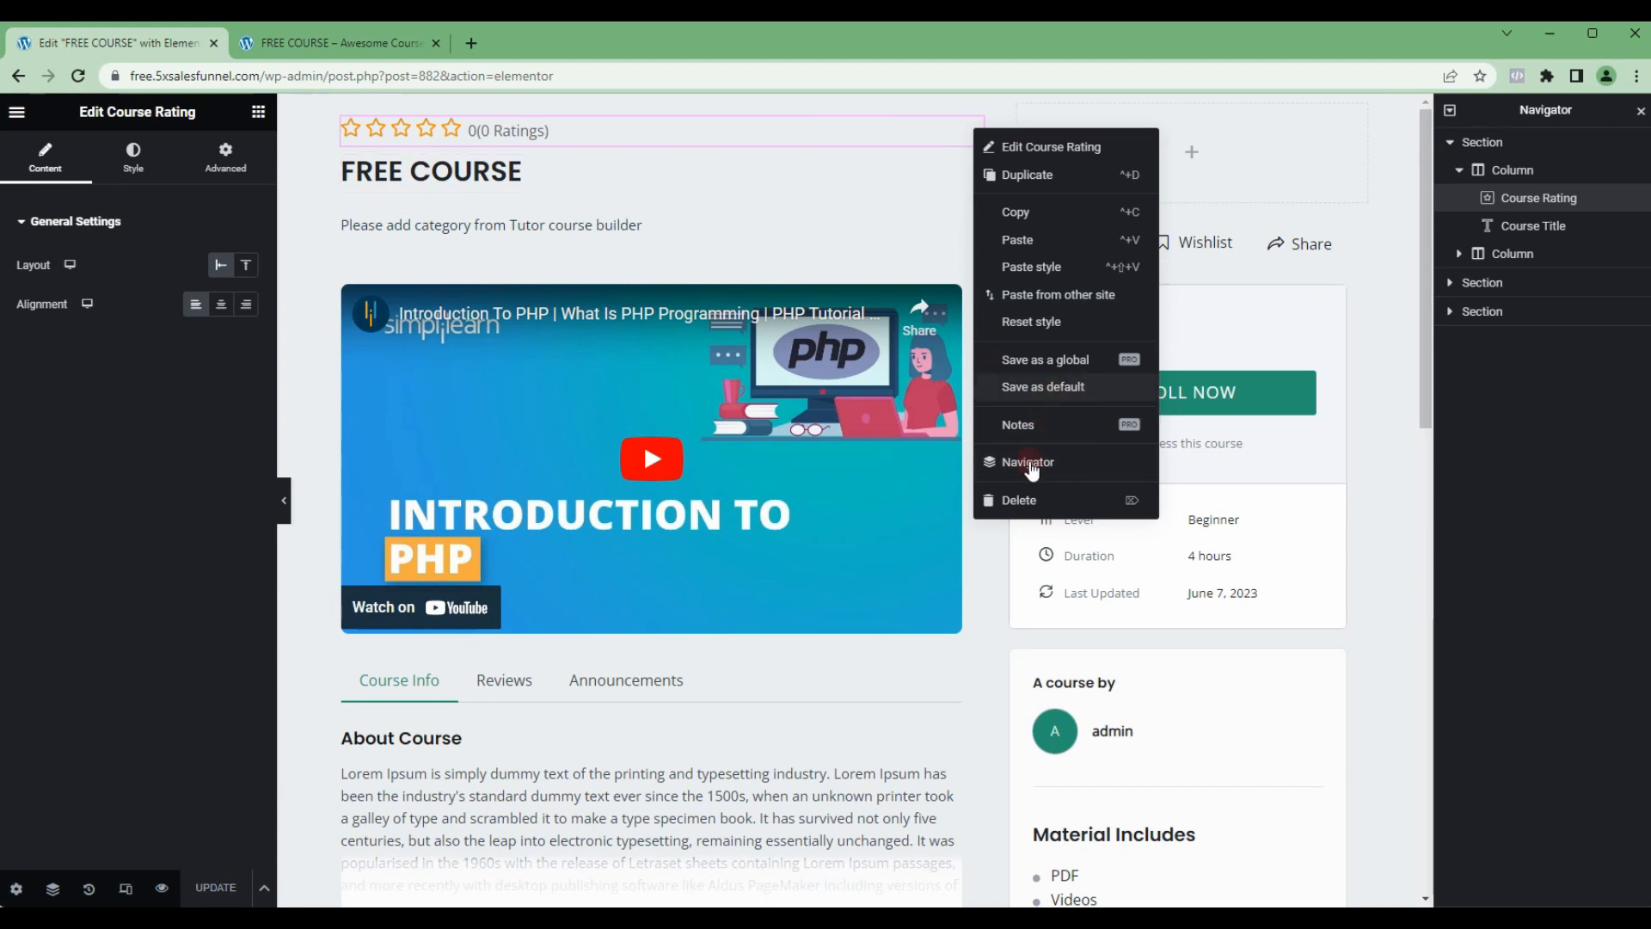
click(1028, 500)
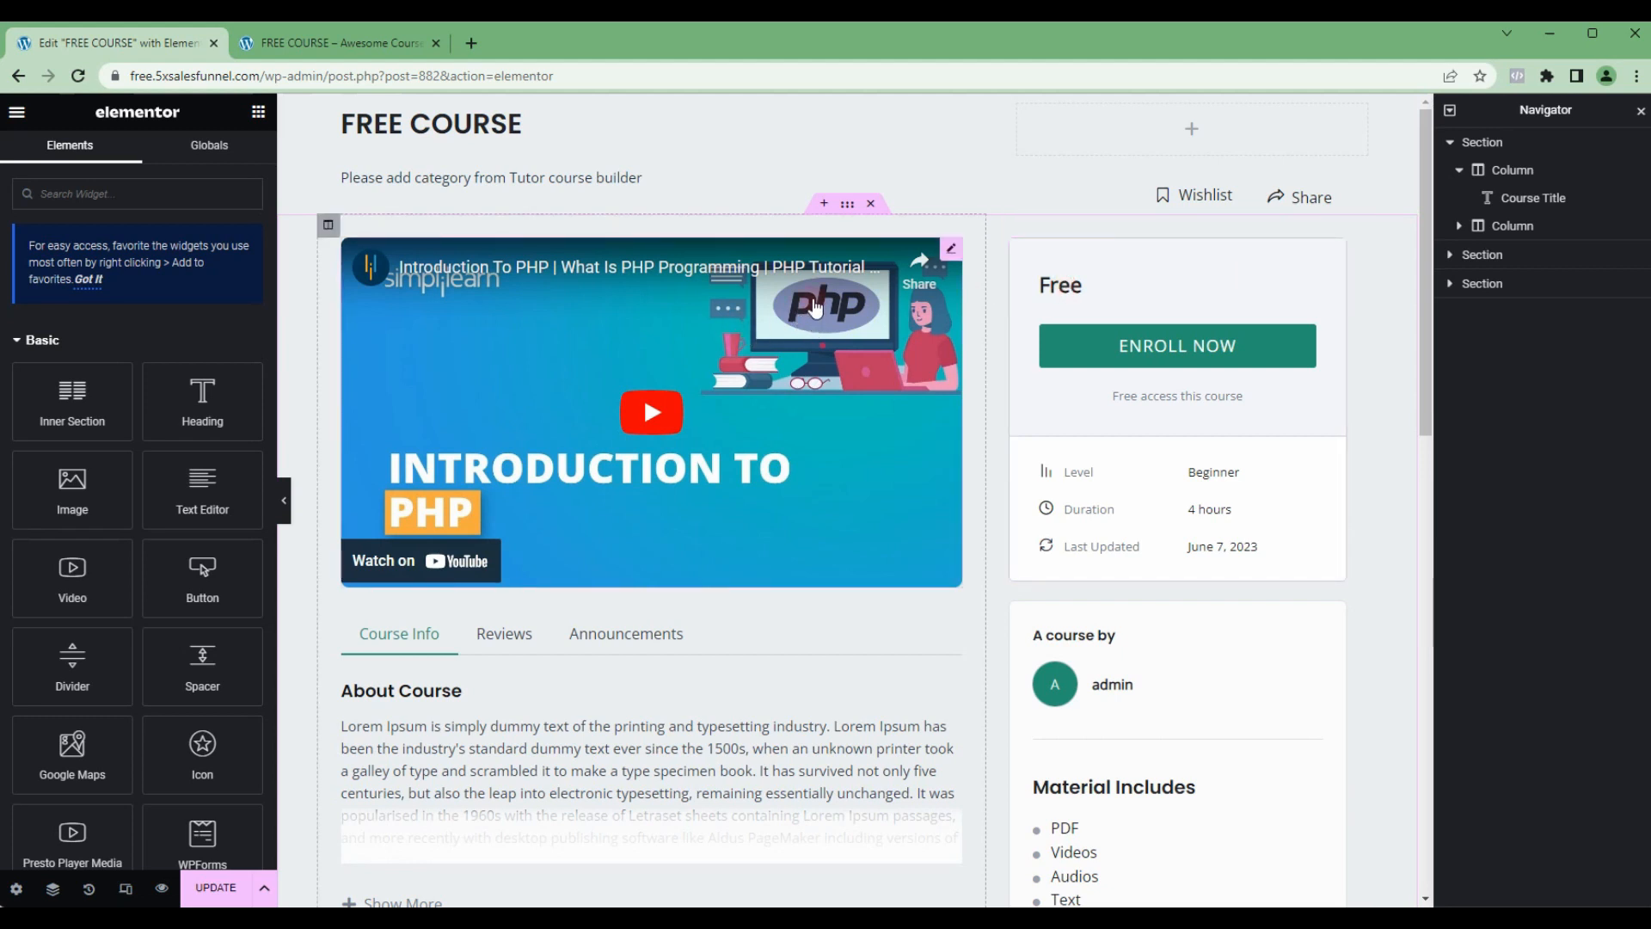
click(215, 888)
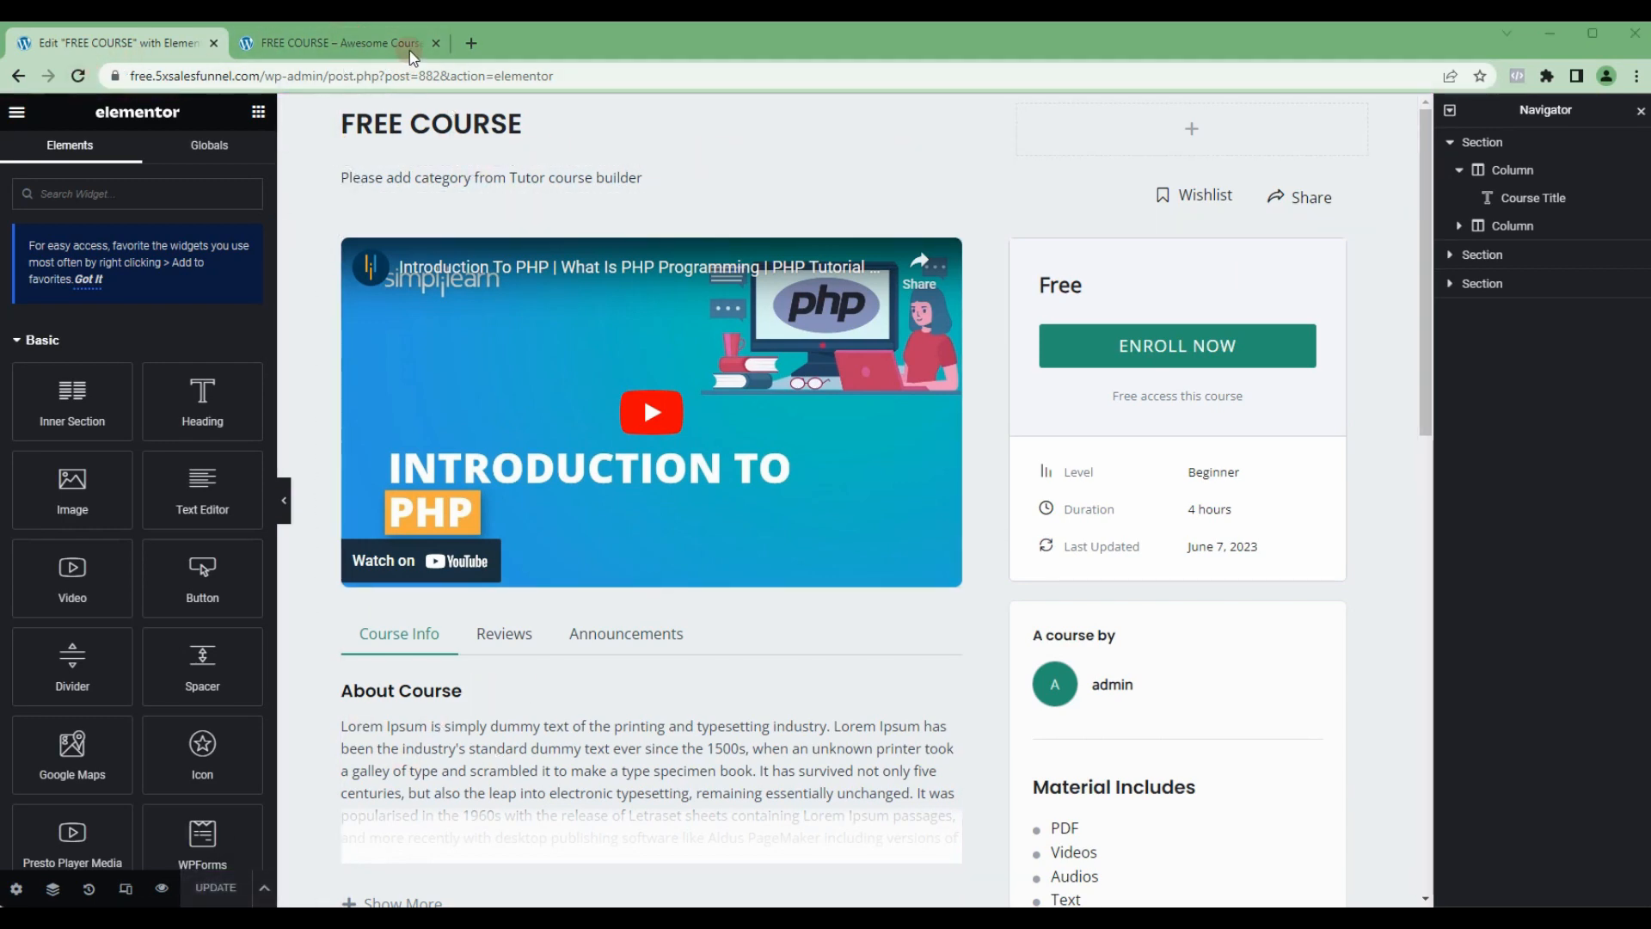
Step: Reload the published FREE COURSE page and check the Elementor layout without the rating
click(379, 50)
key(F5)
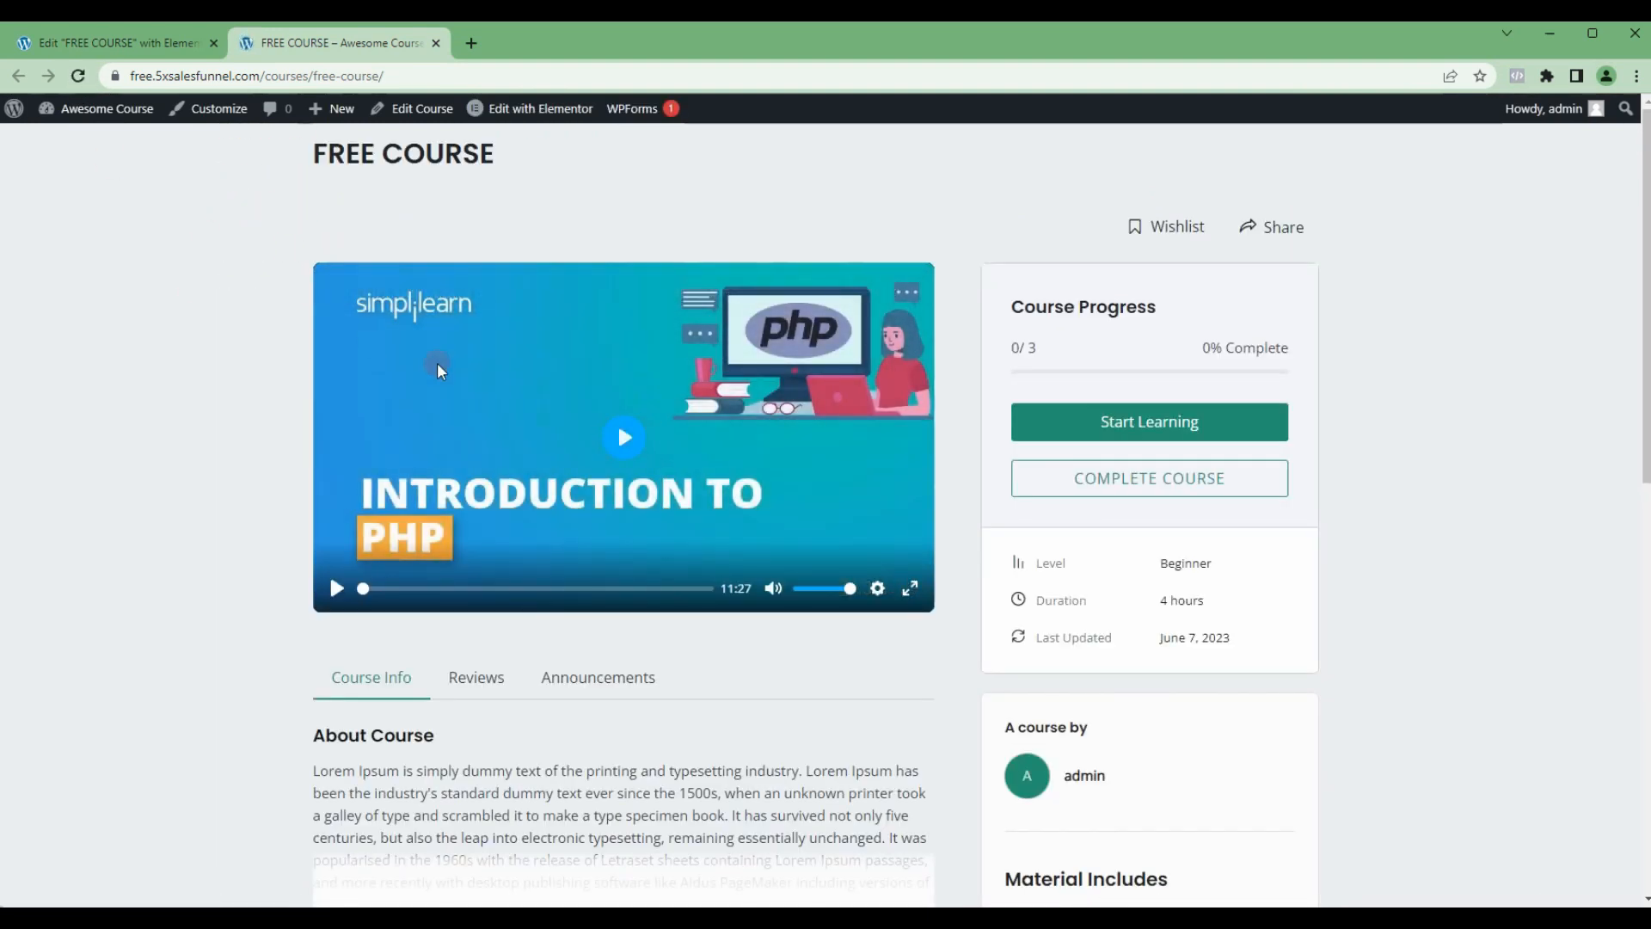
scroll(480, 405, down, 2)
scroll(481, 416, up, 2)
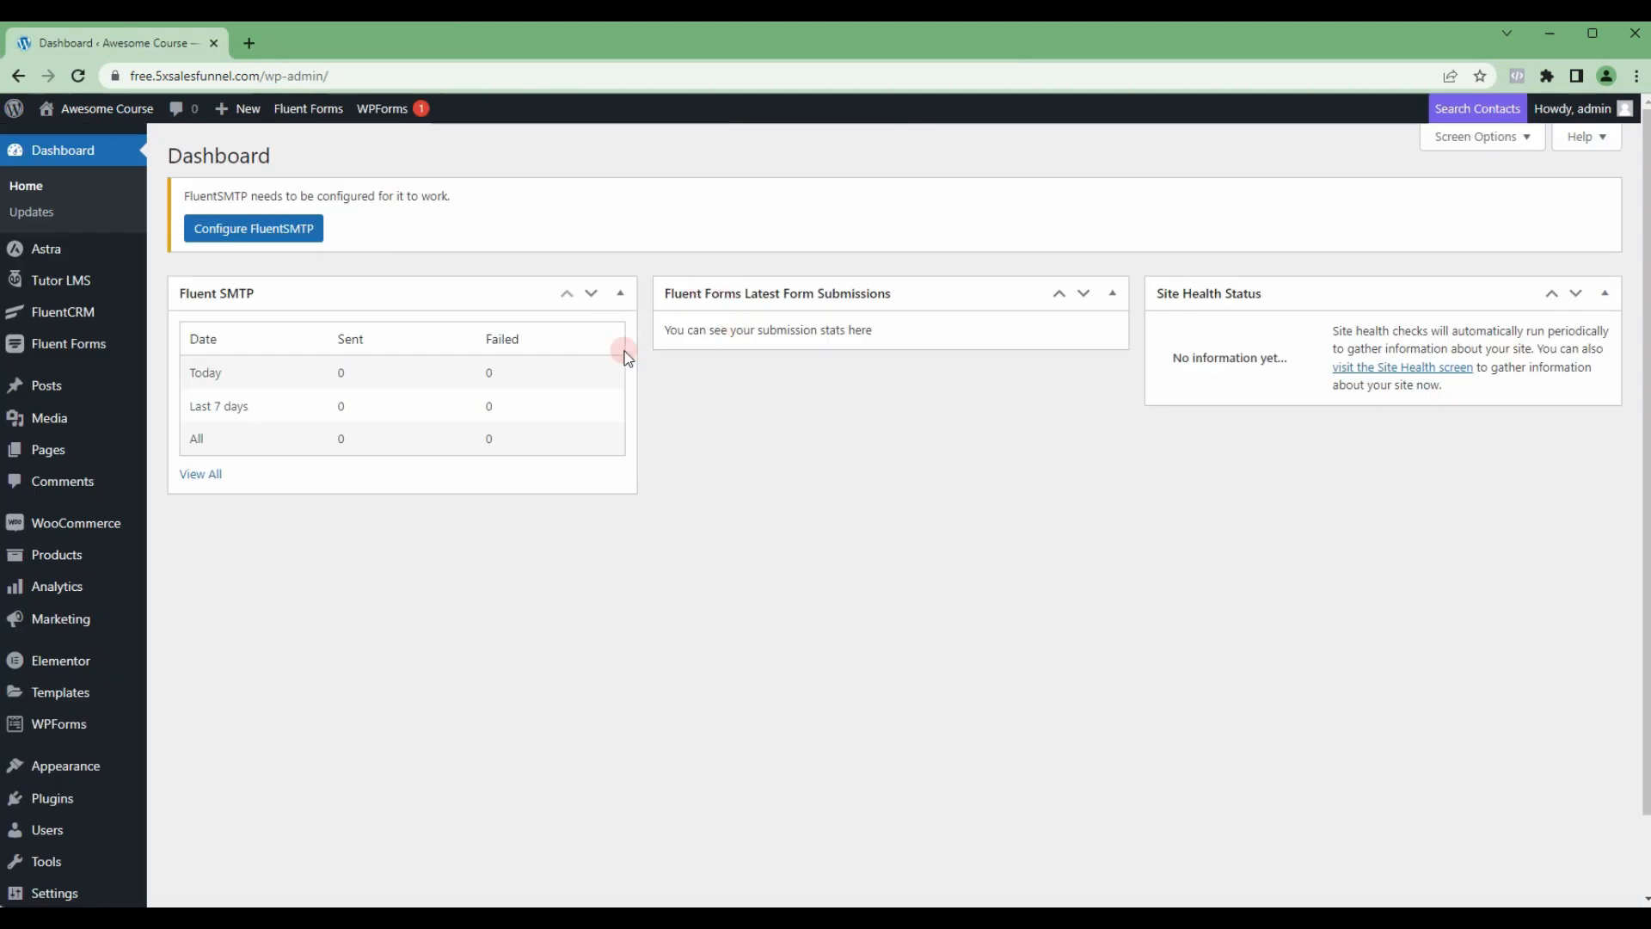
Step: Add a new Tutor LMS course titled First Paid Course
click(64, 281)
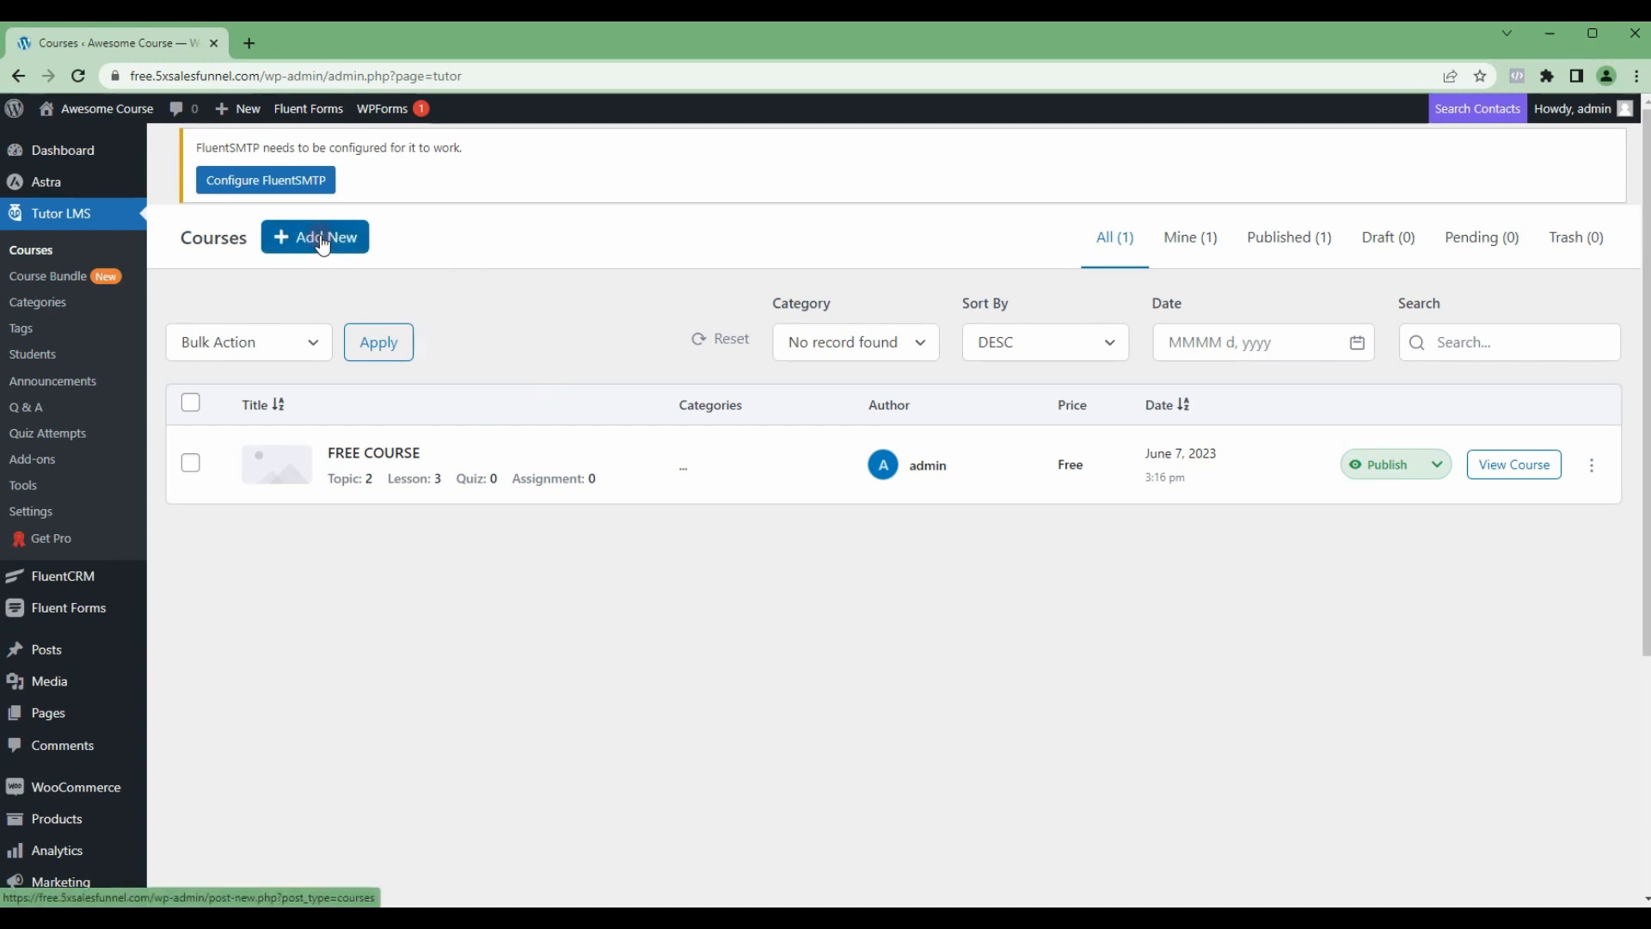
click(322, 241)
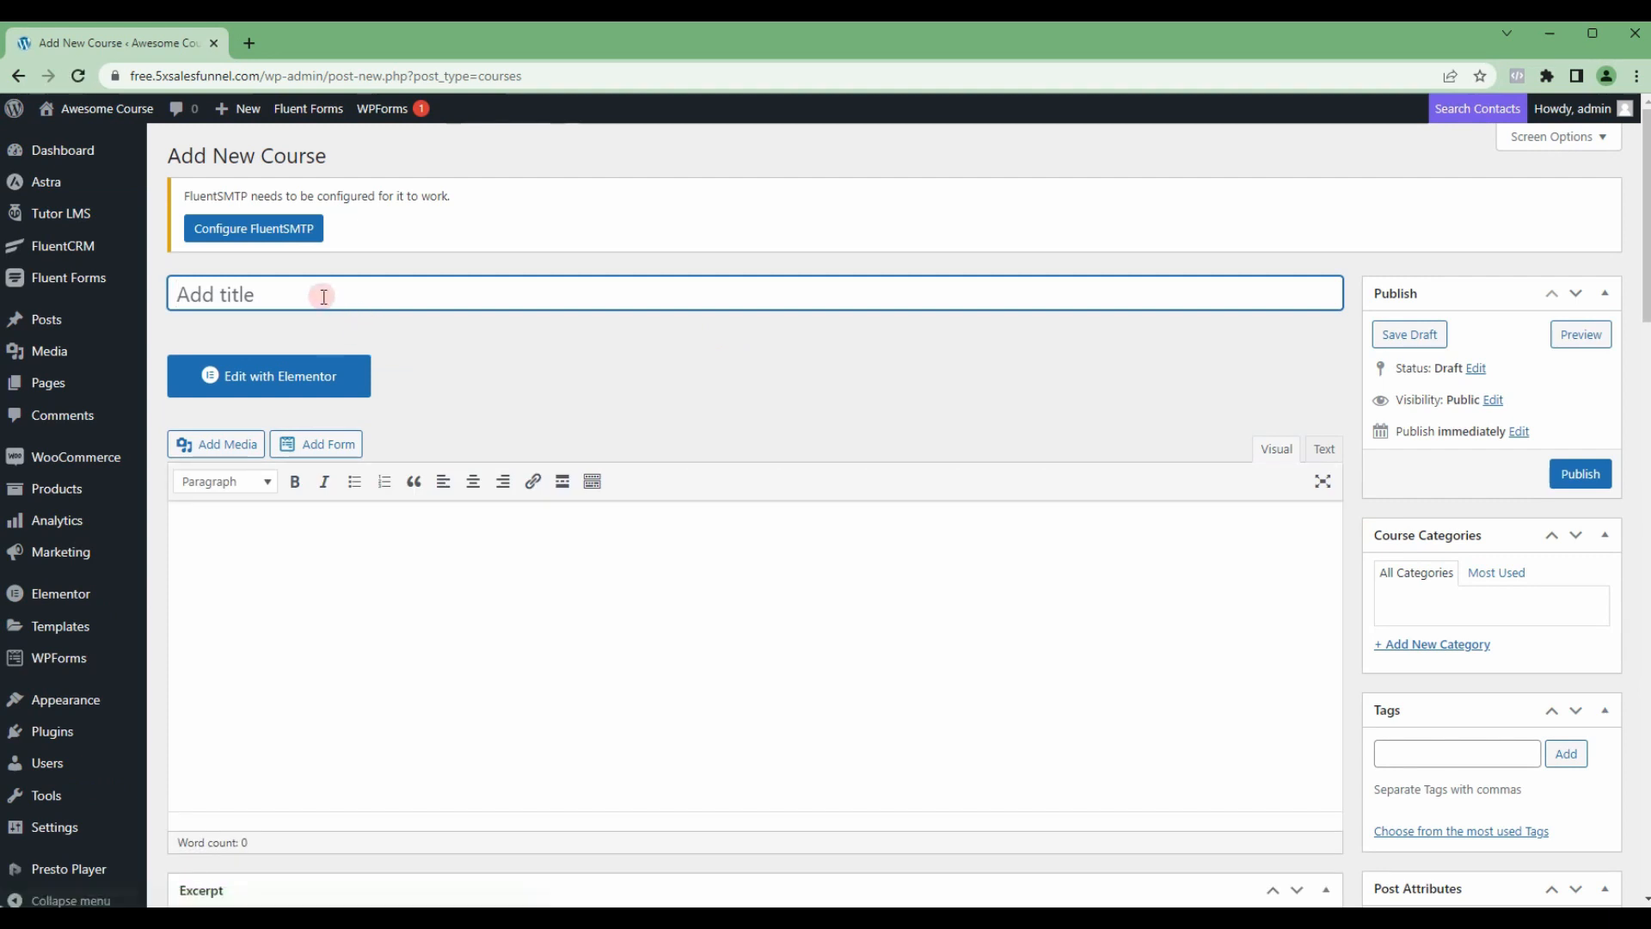
click(323, 296)
text(First)
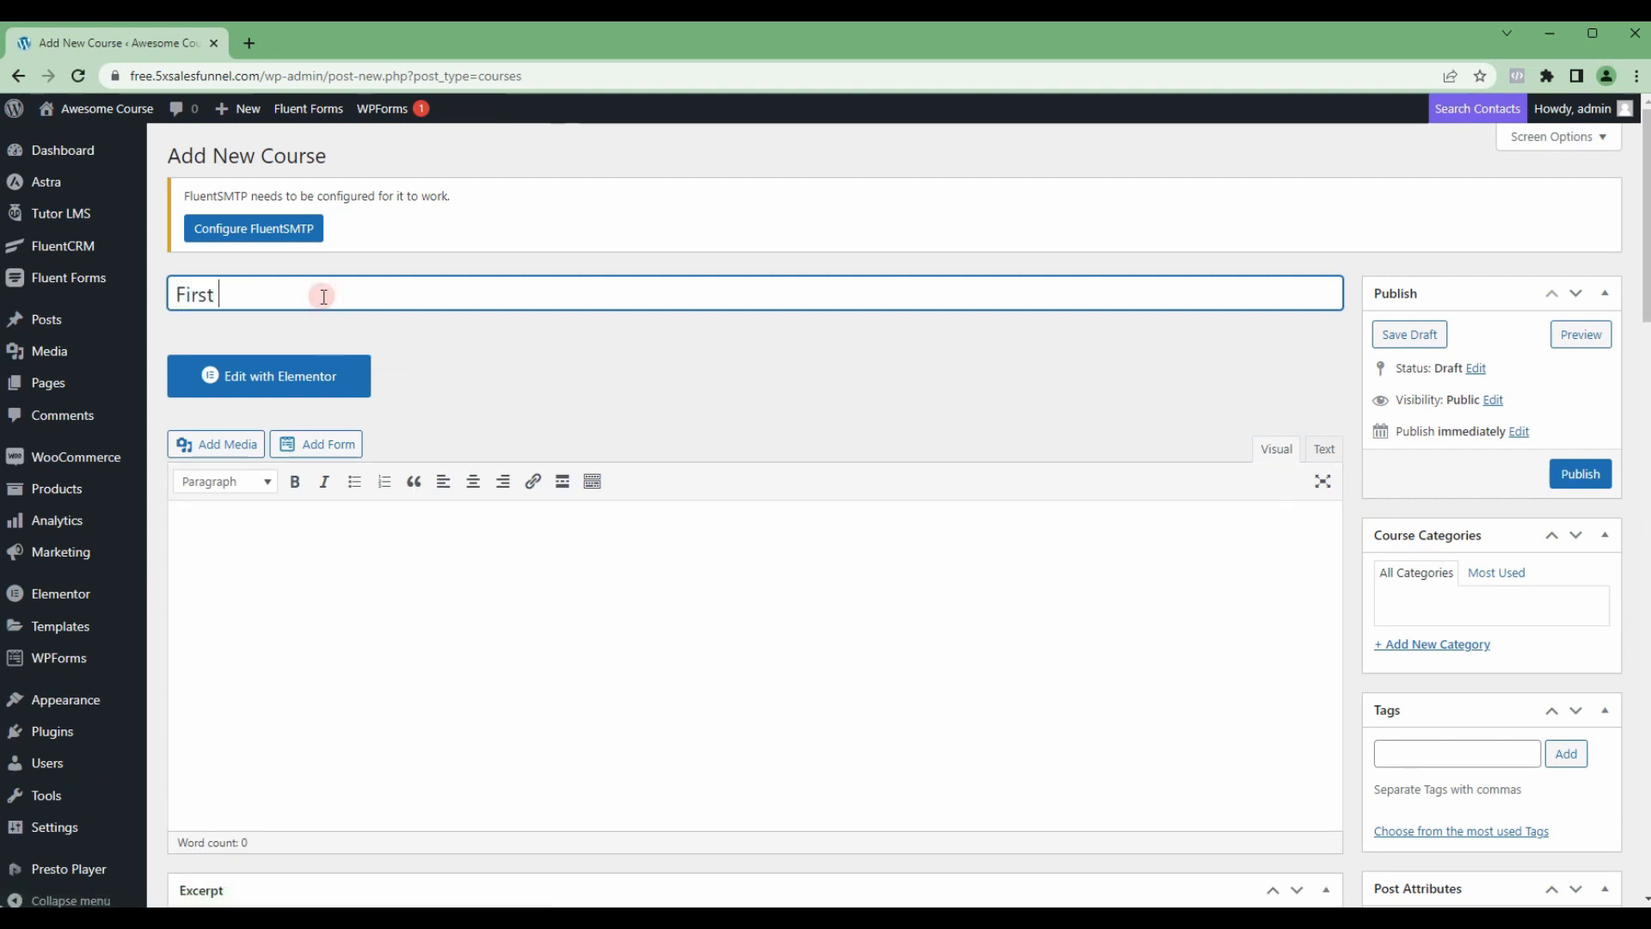
text( Paid Course)
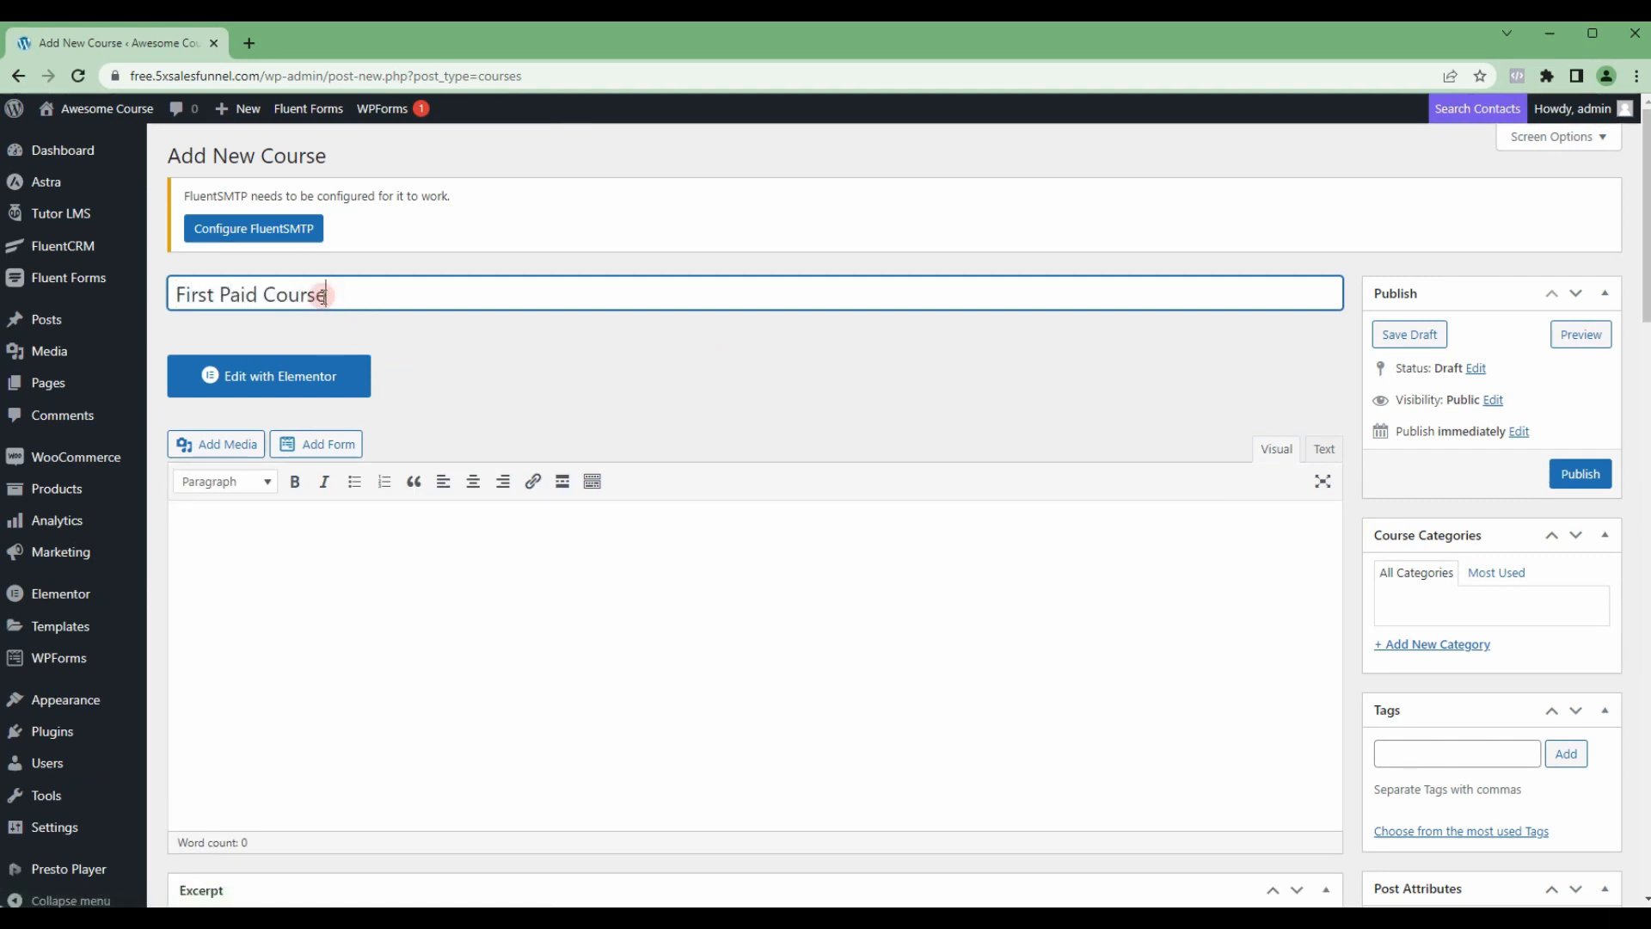
scroll(414, 436, down, 2)
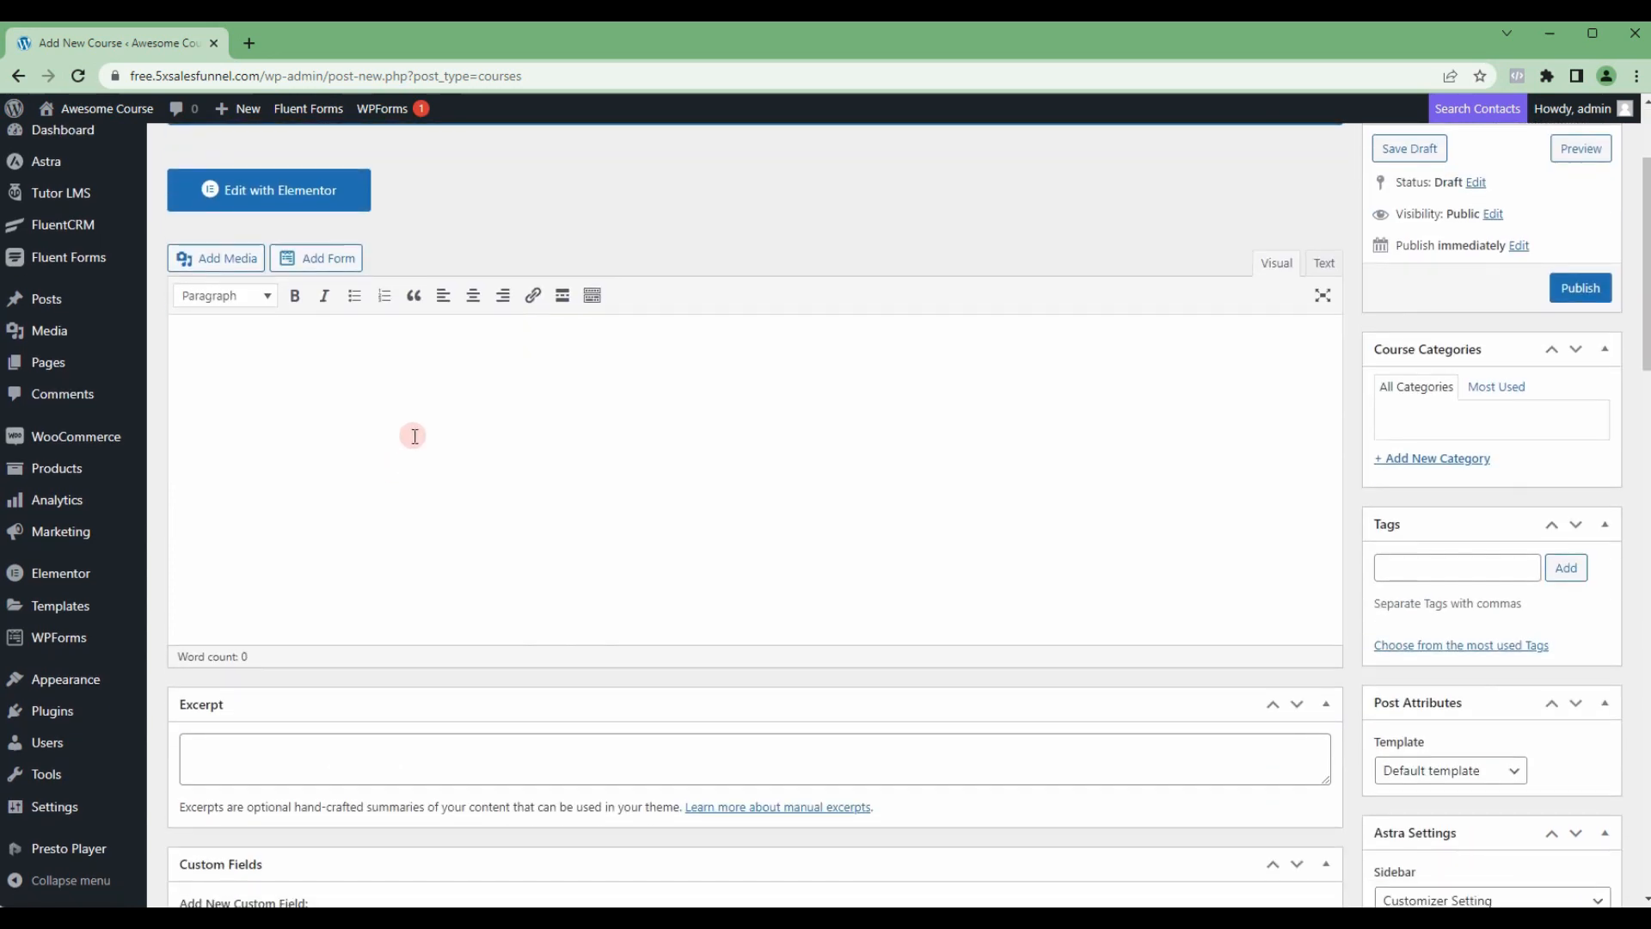
click(268, 344)
text(Requirement #1)
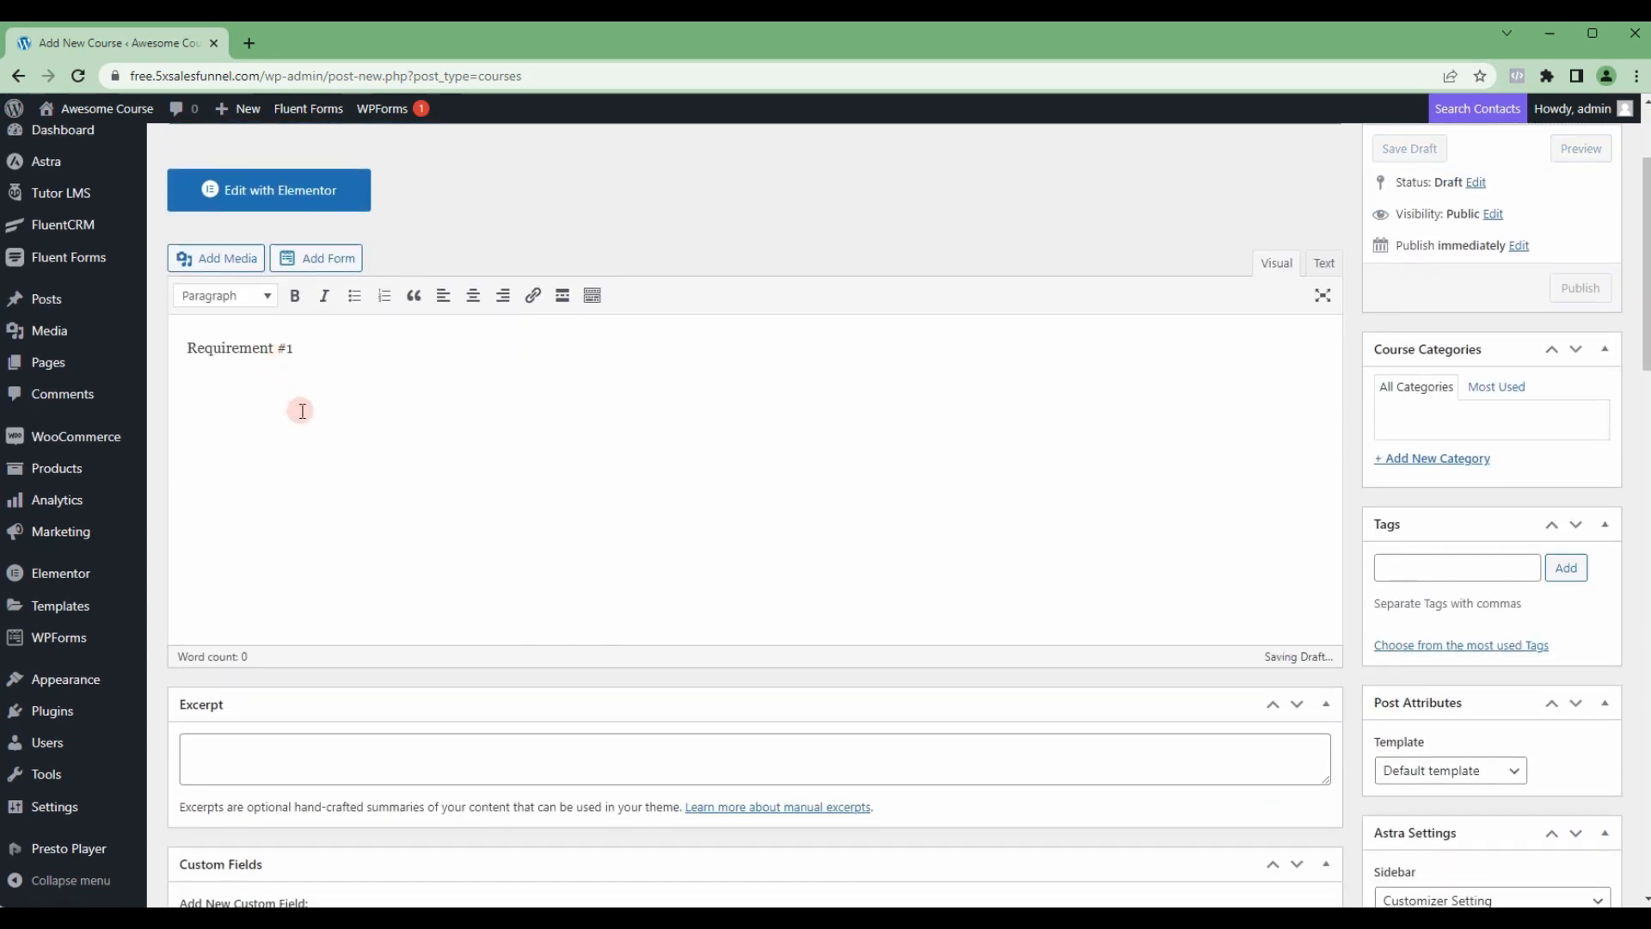
key(ctrl+a)
key(BackSpace)
Step: Set the course difficulty level to Intermediate and the course type to Paid
click(832, 384)
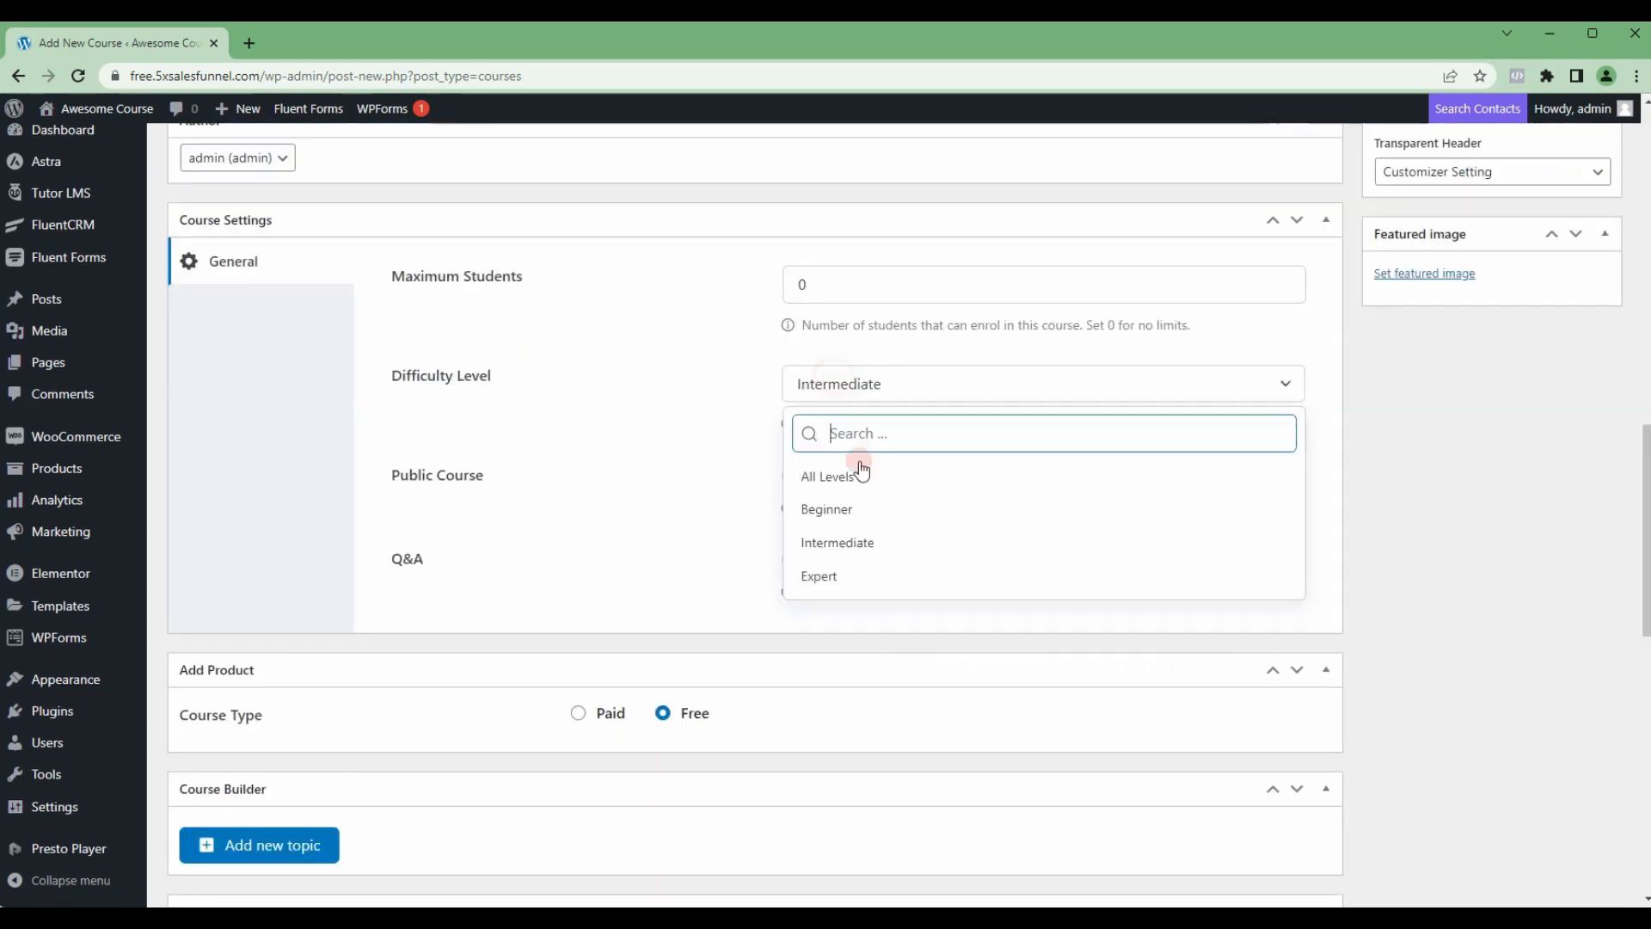
click(832, 543)
scroll(509, 514, down, 2)
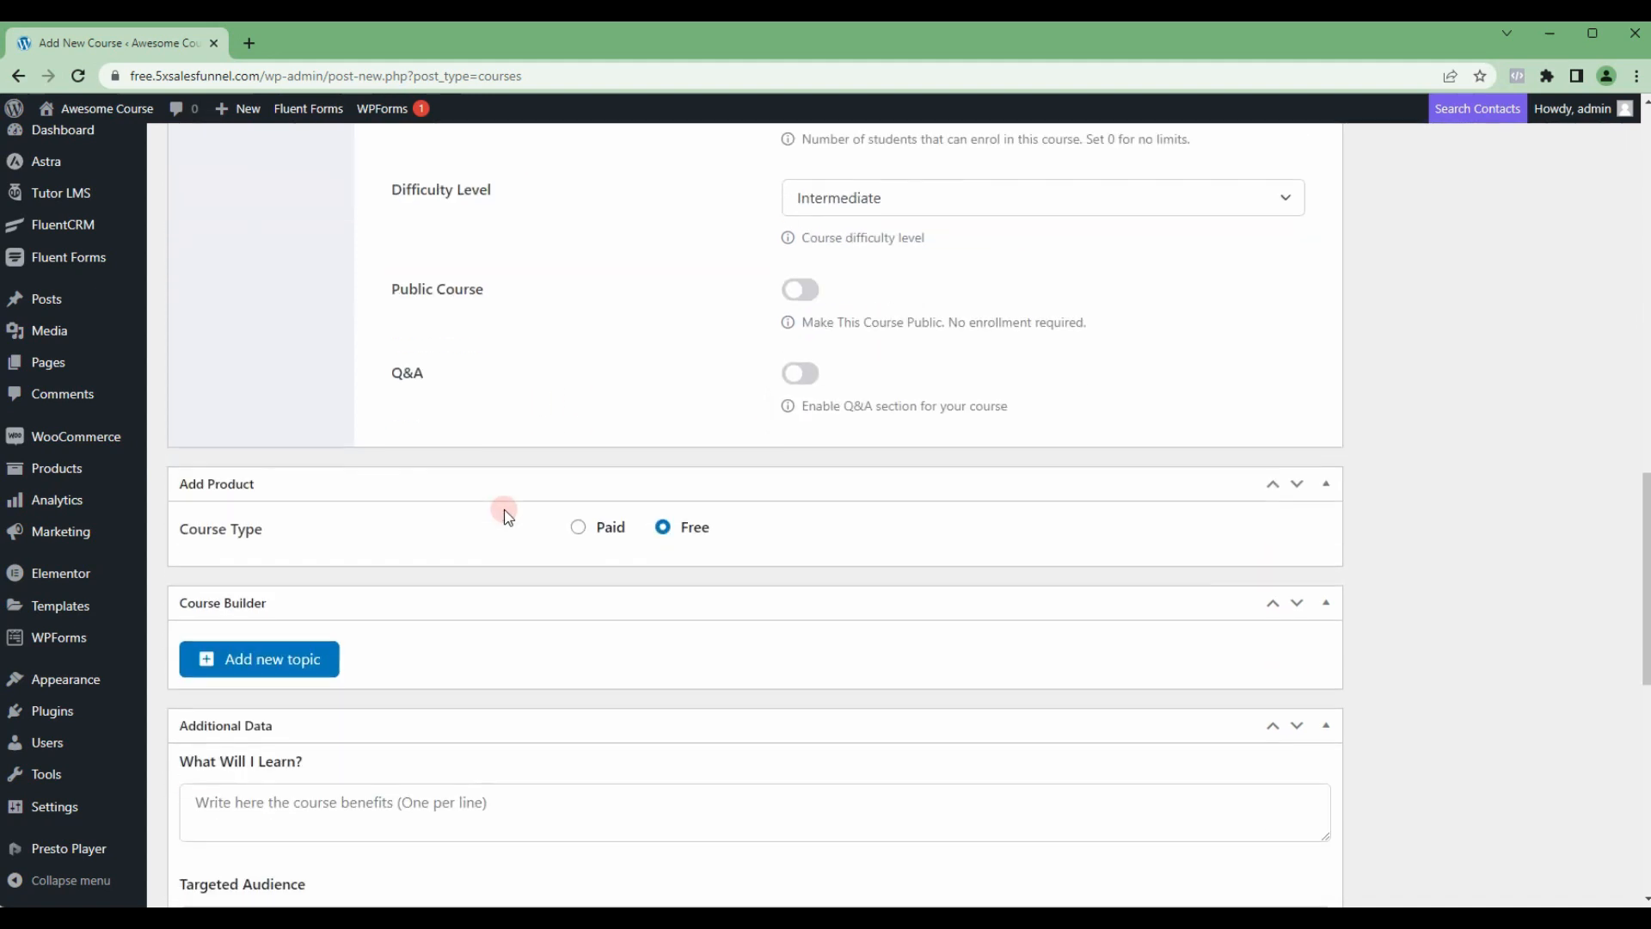
click(579, 527)
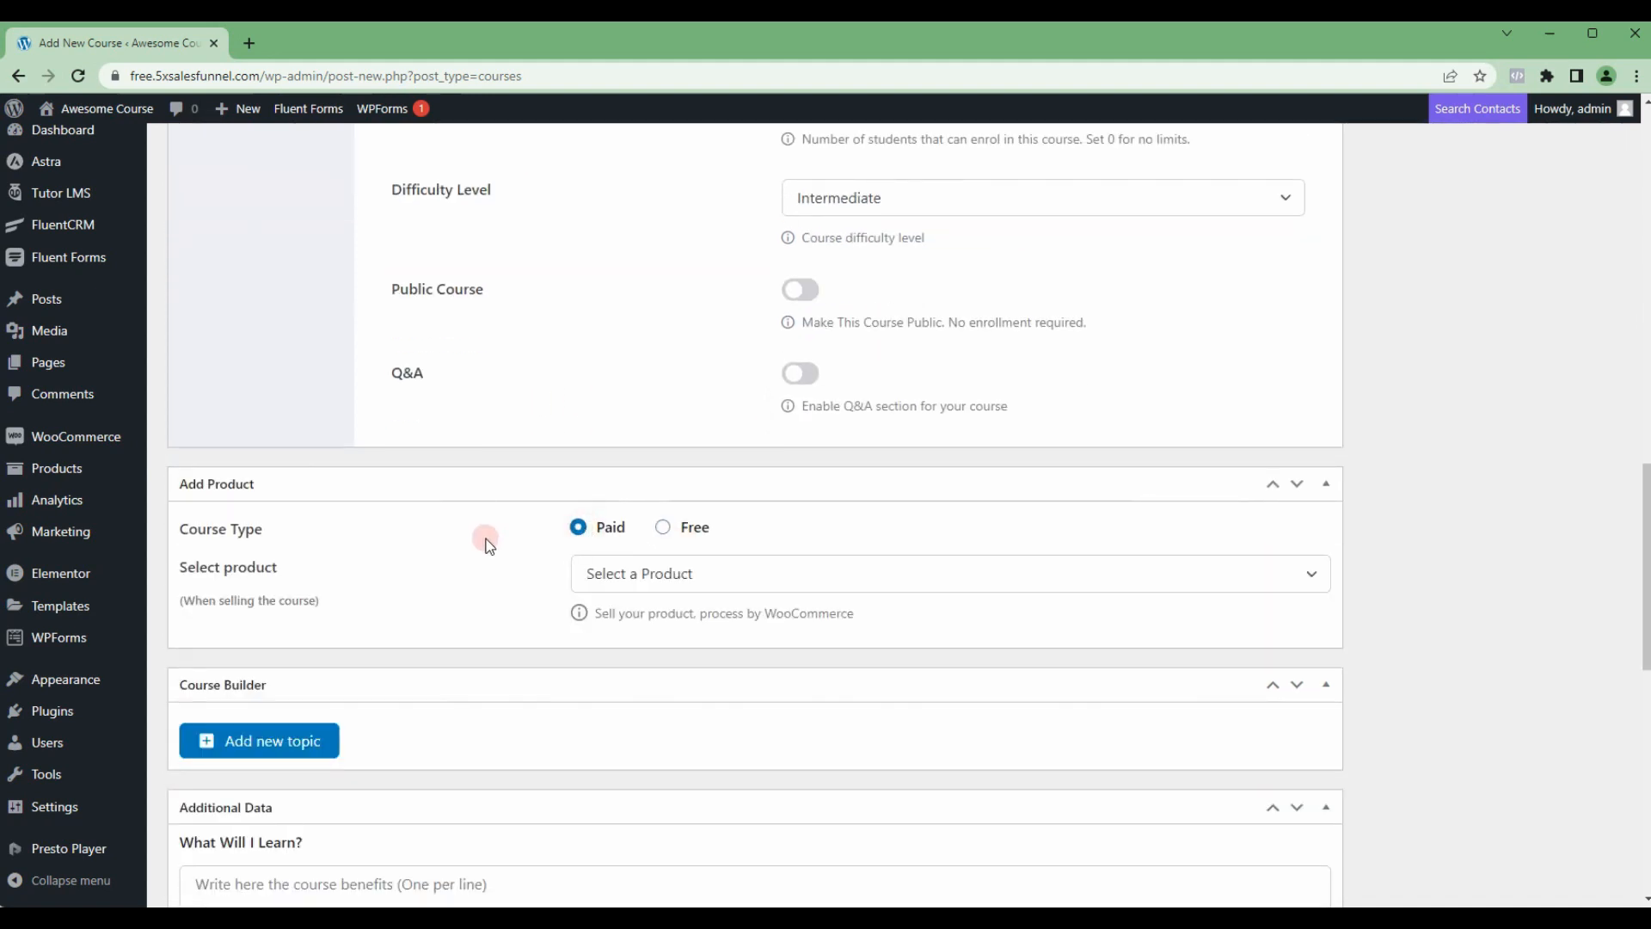
Step: Check which WooCommerce products can be linked to the paid course, leaving the product unselected
scroll(566, 525, down, 2)
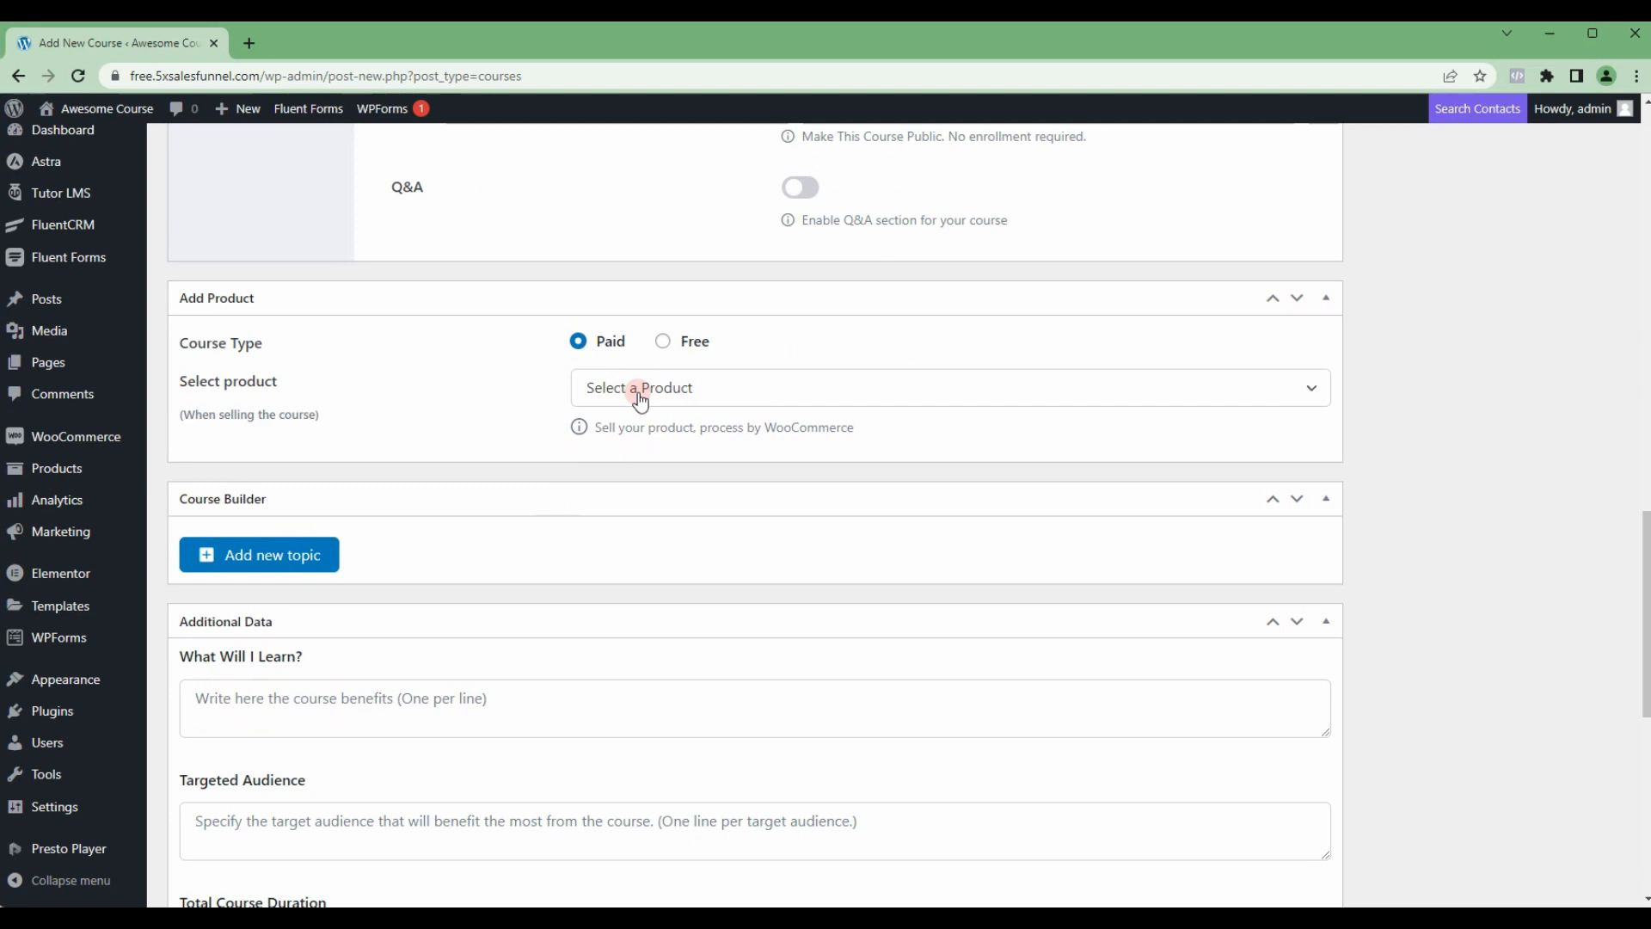
mouse_move(77, 446)
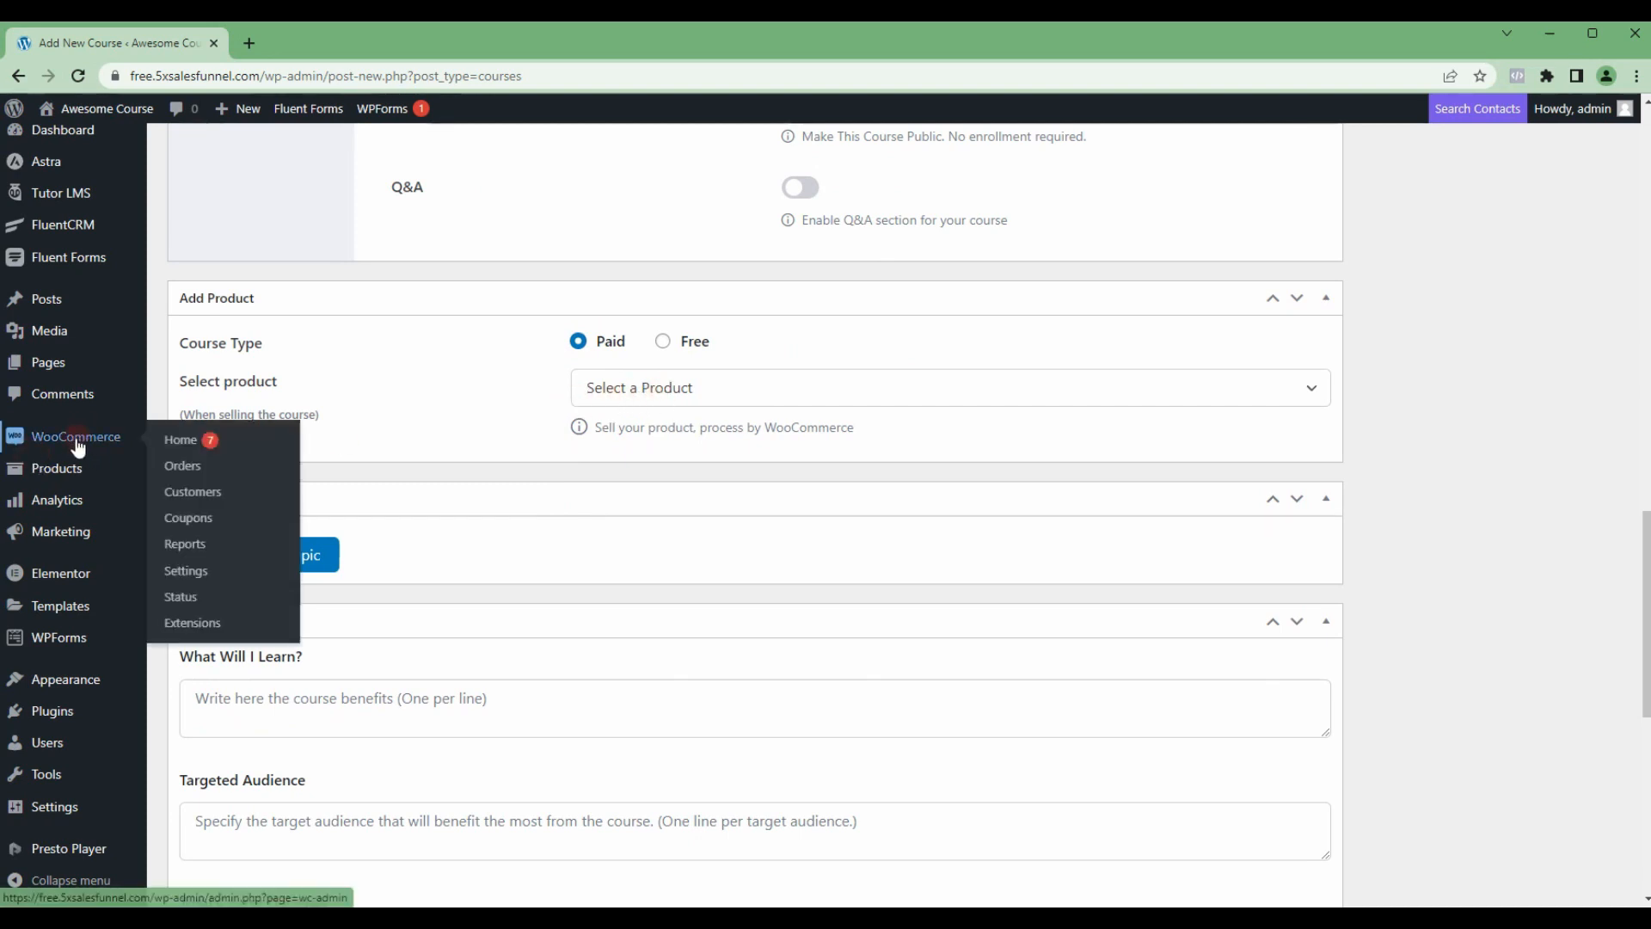
click(651, 396)
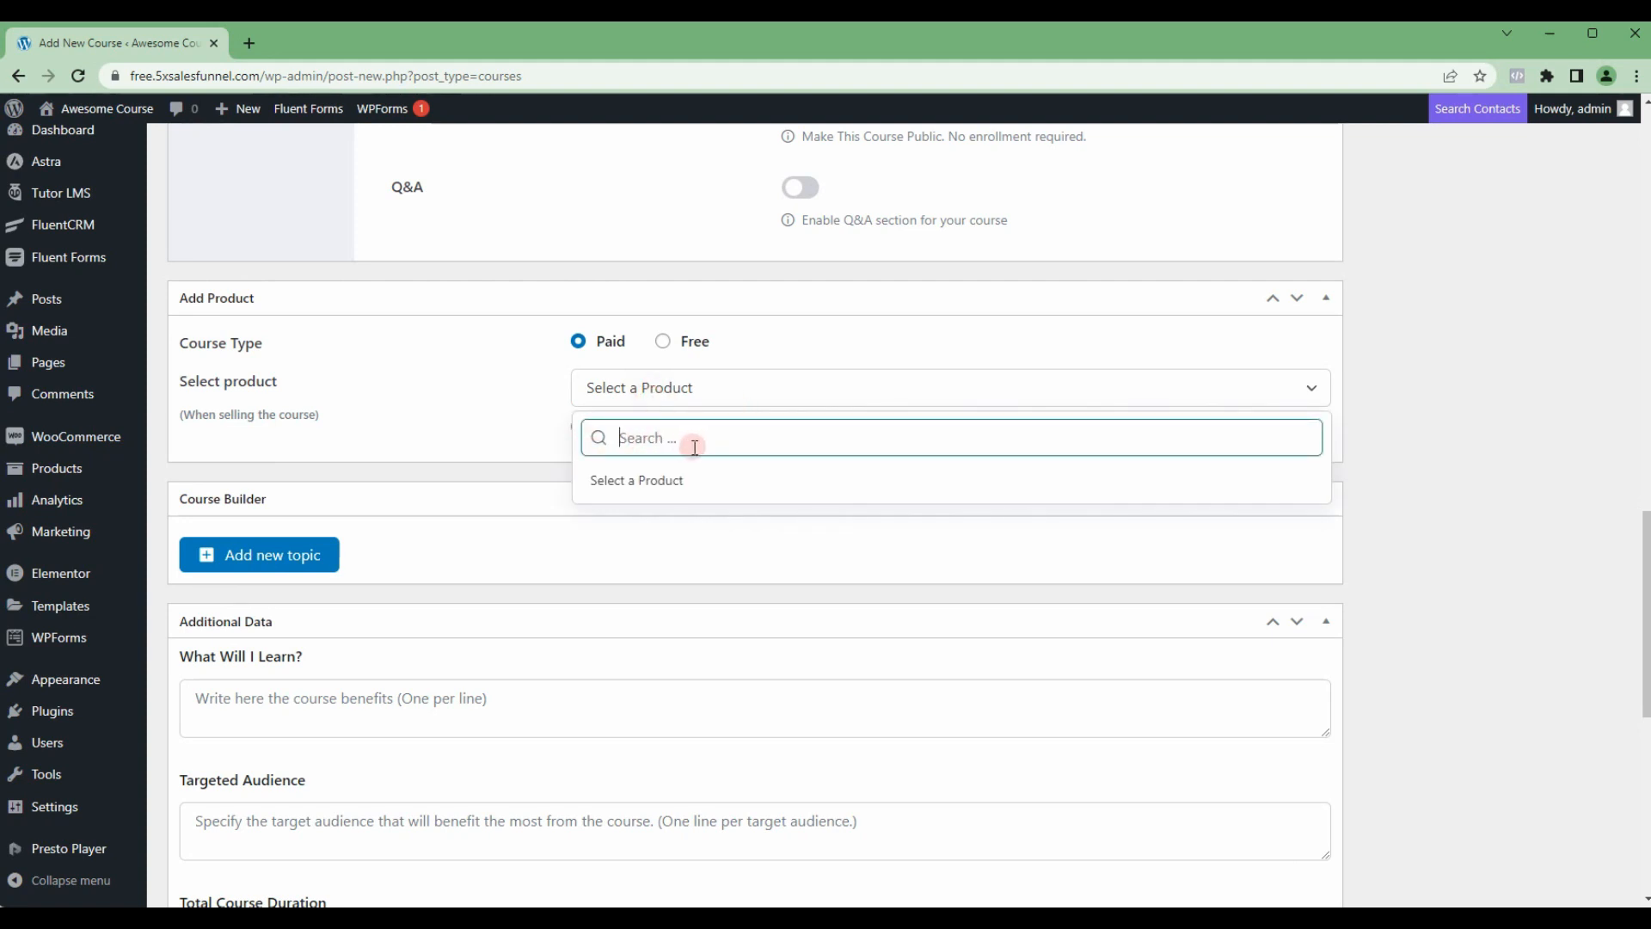
click(478, 409)
Step: Add a topic named Introduction in the Course Builder
scroll(550, 456, down, 2)
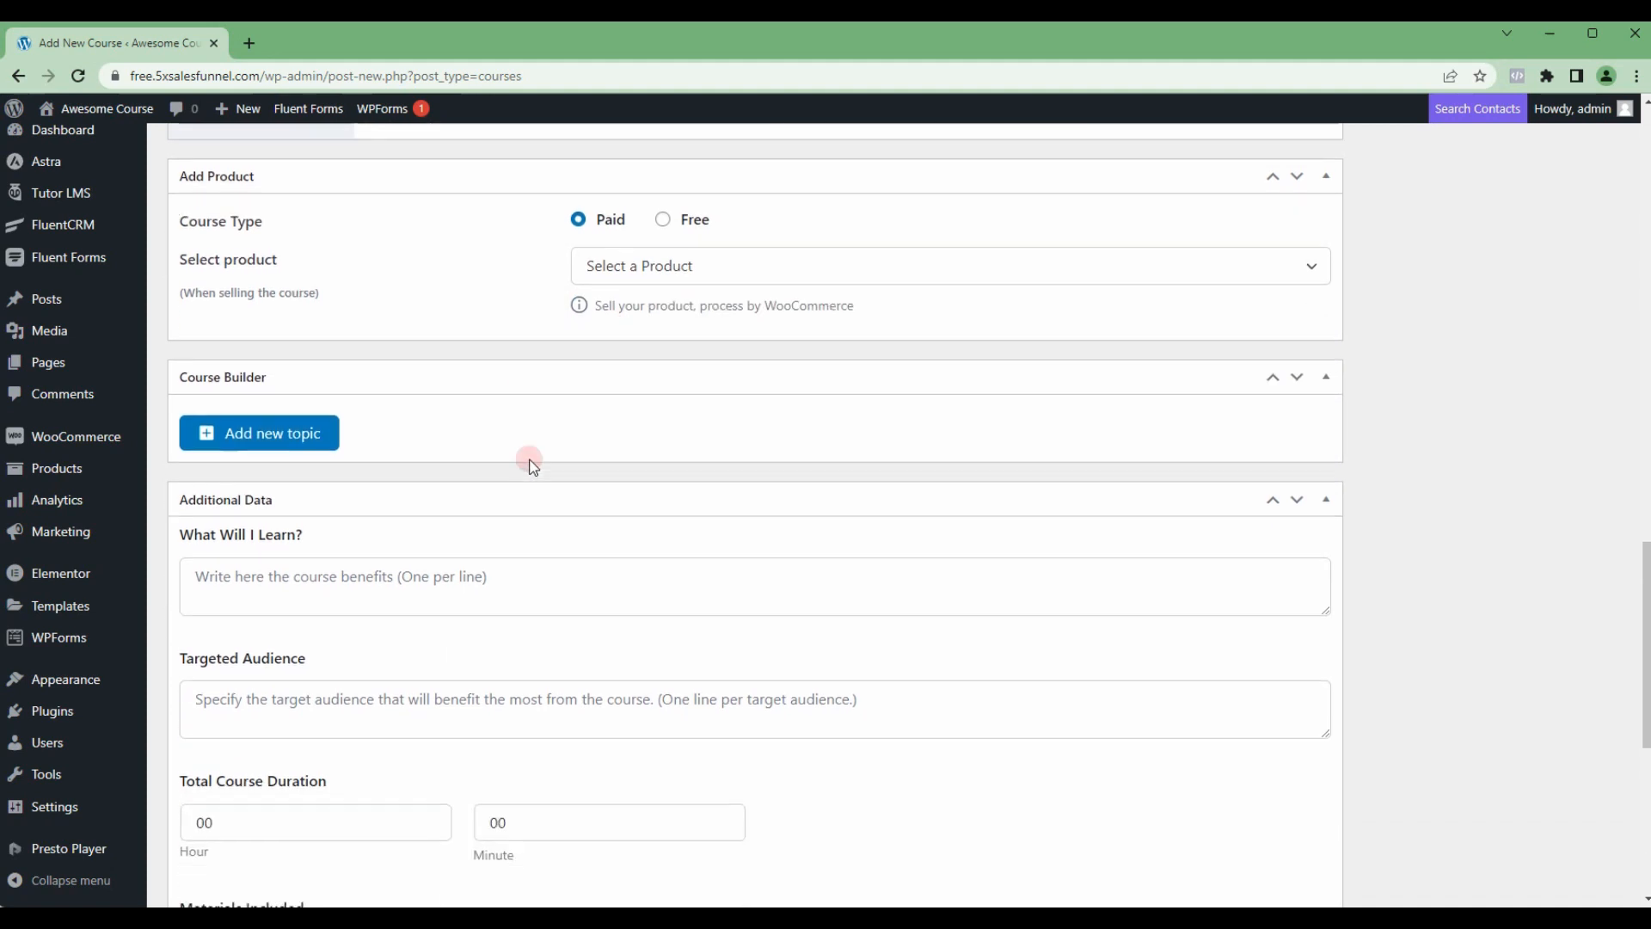
scroll(530, 464, down, 1)
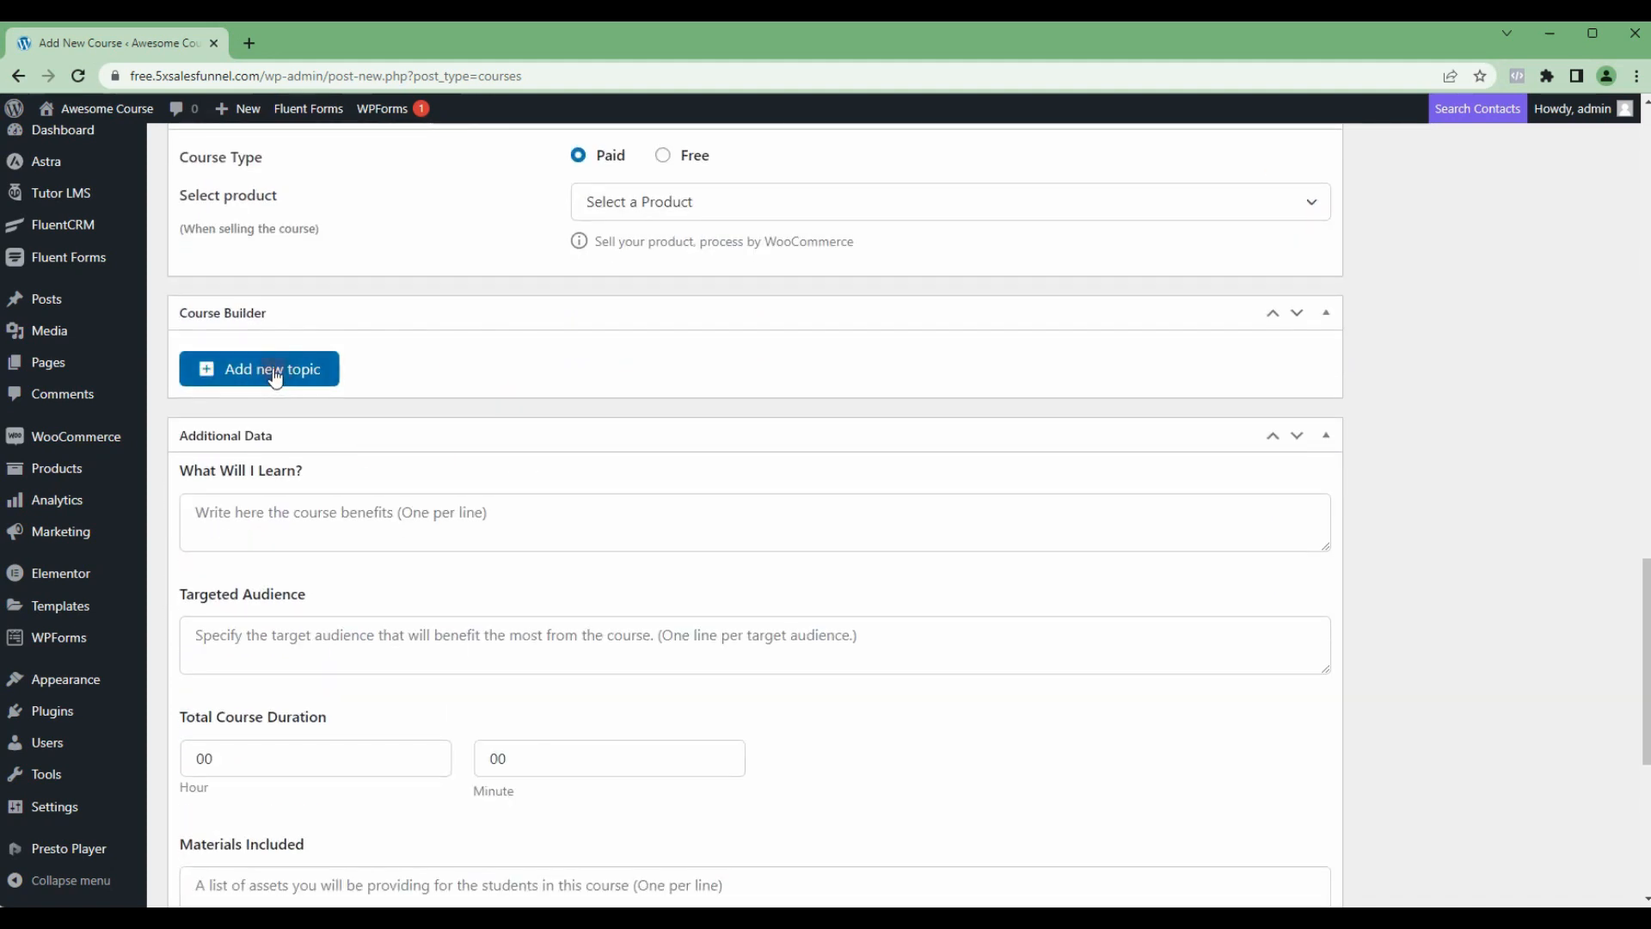
click(272, 374)
click(674, 402)
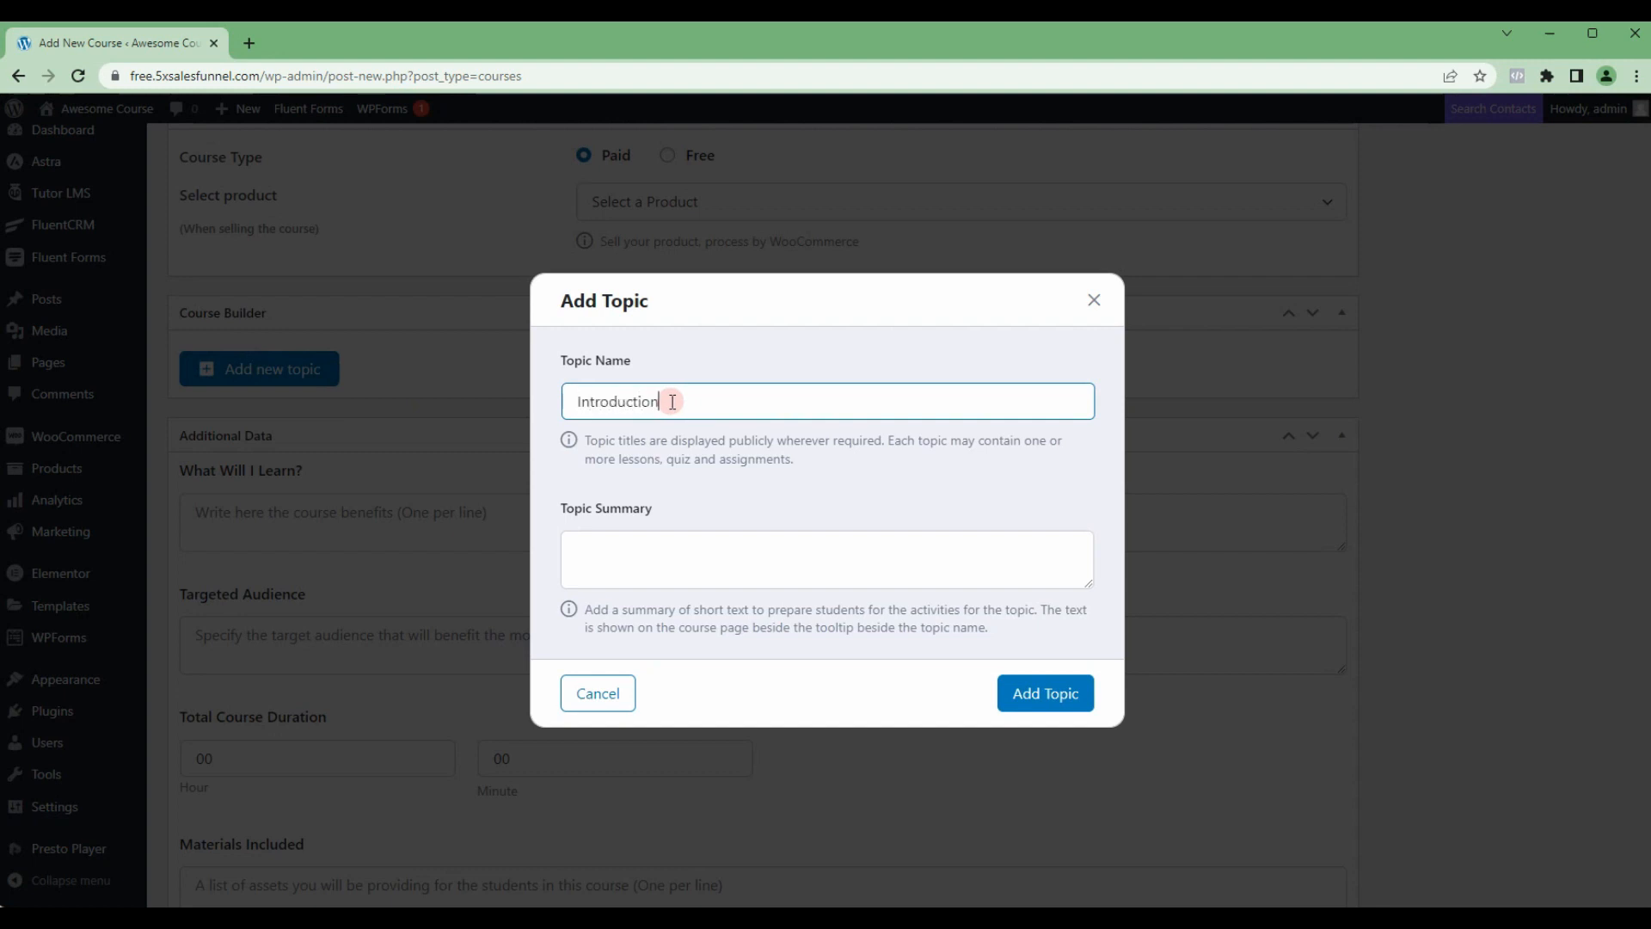
click(1051, 693)
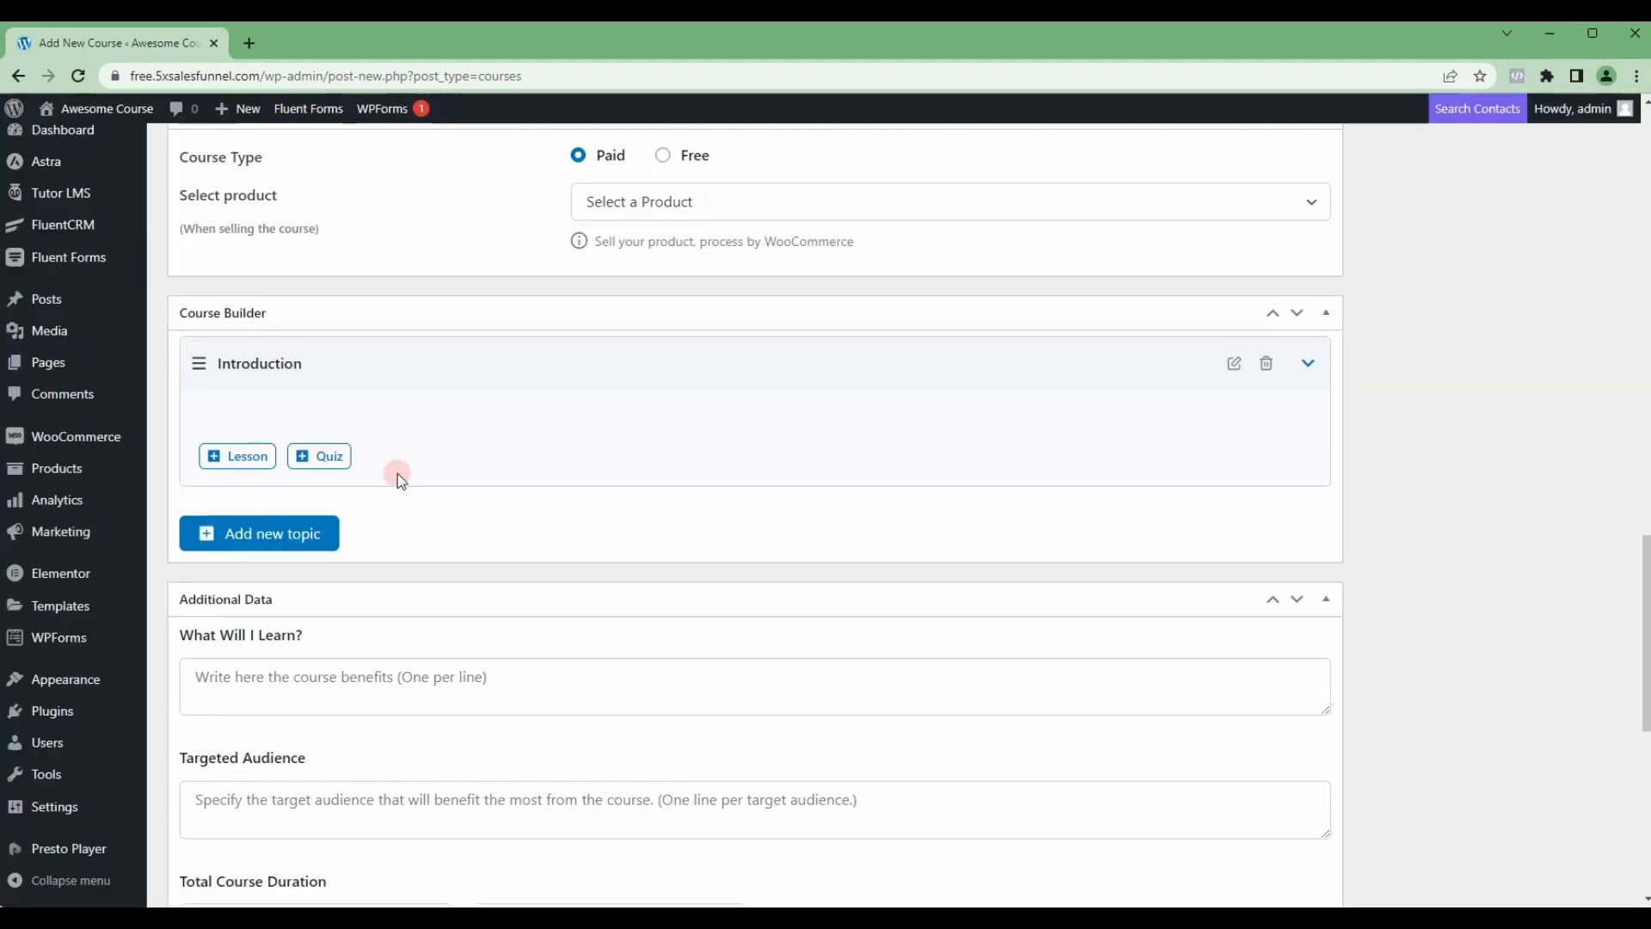
Step: Add a lesson to the Introduction topic and name it Lesson 1
click(266, 454)
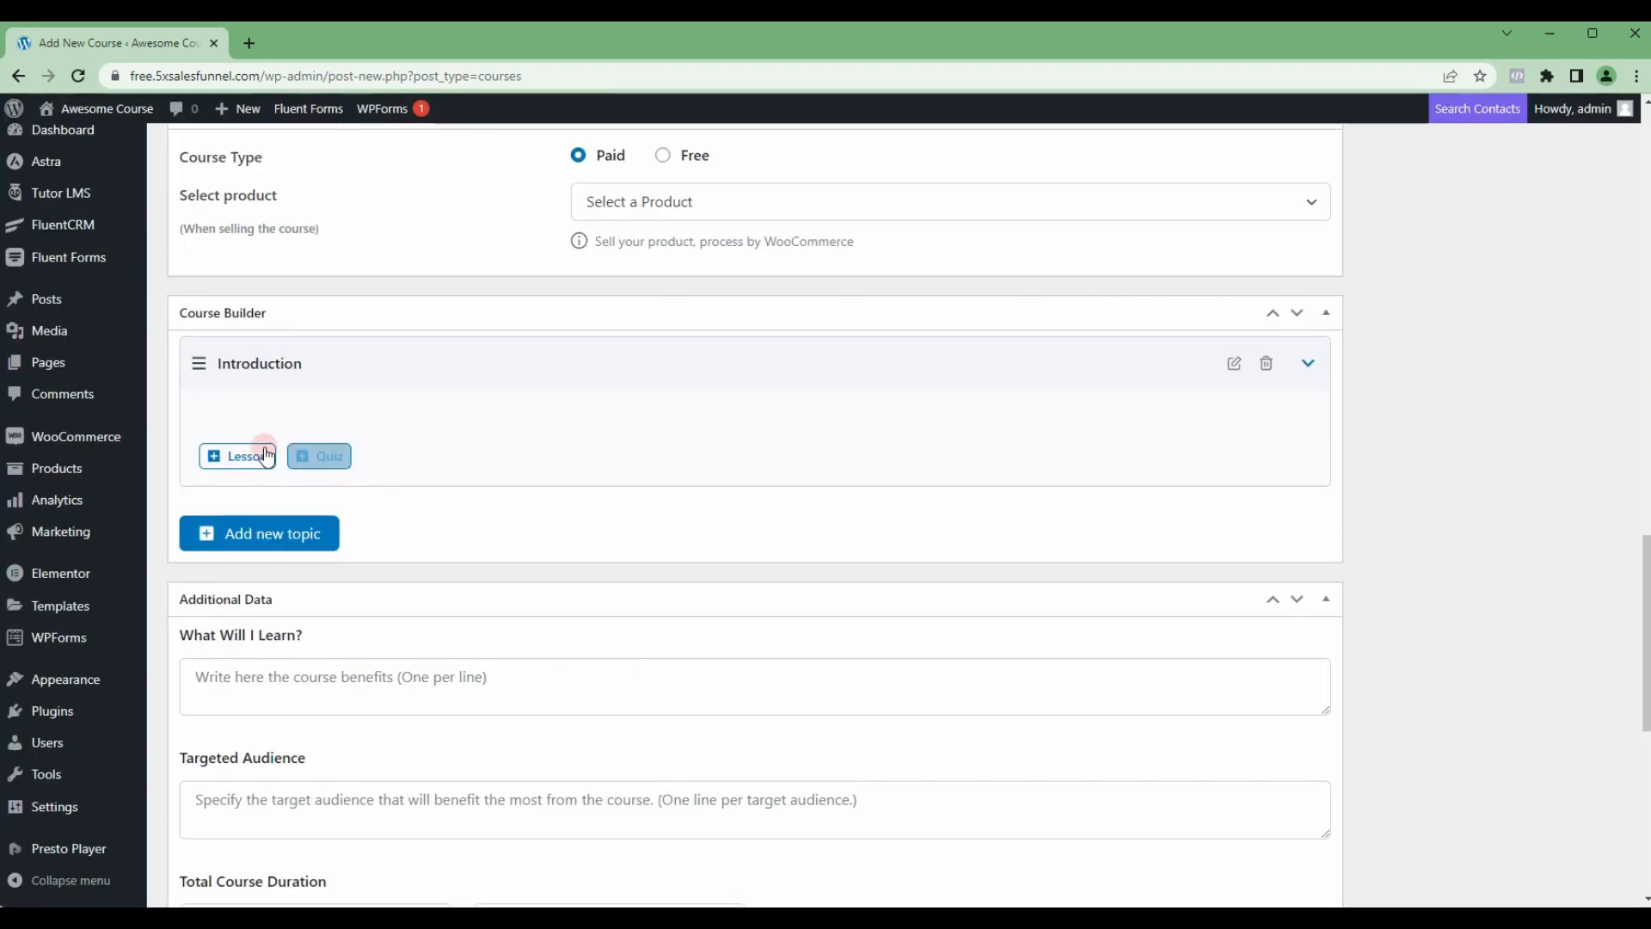
click(584, 255)
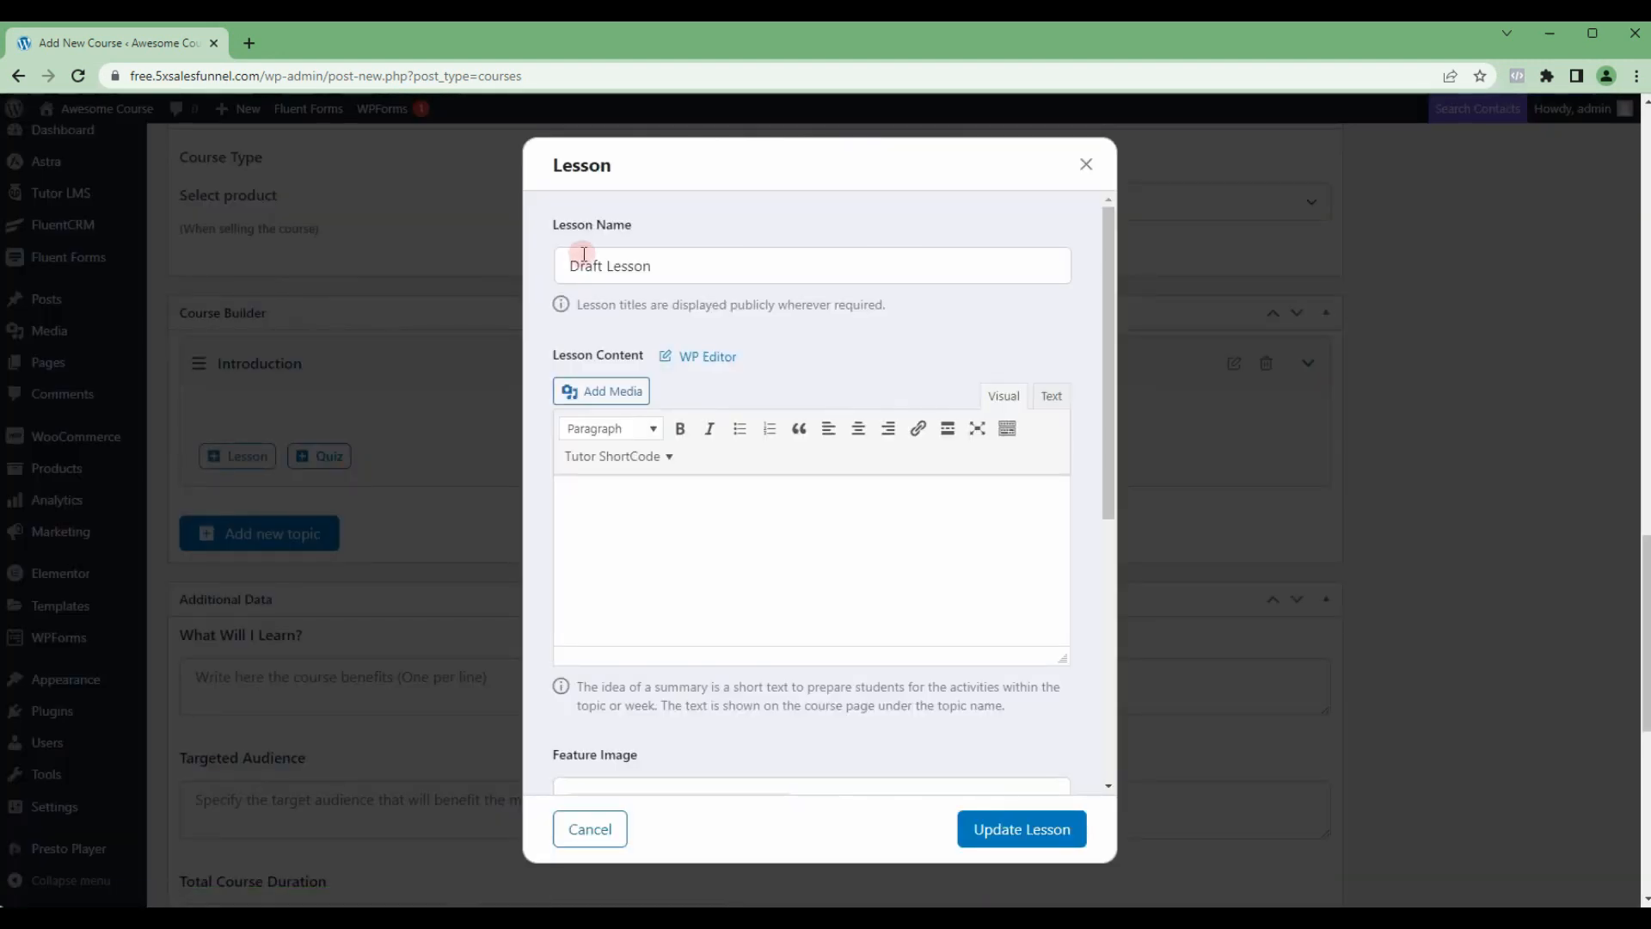
triple_click(576, 267)
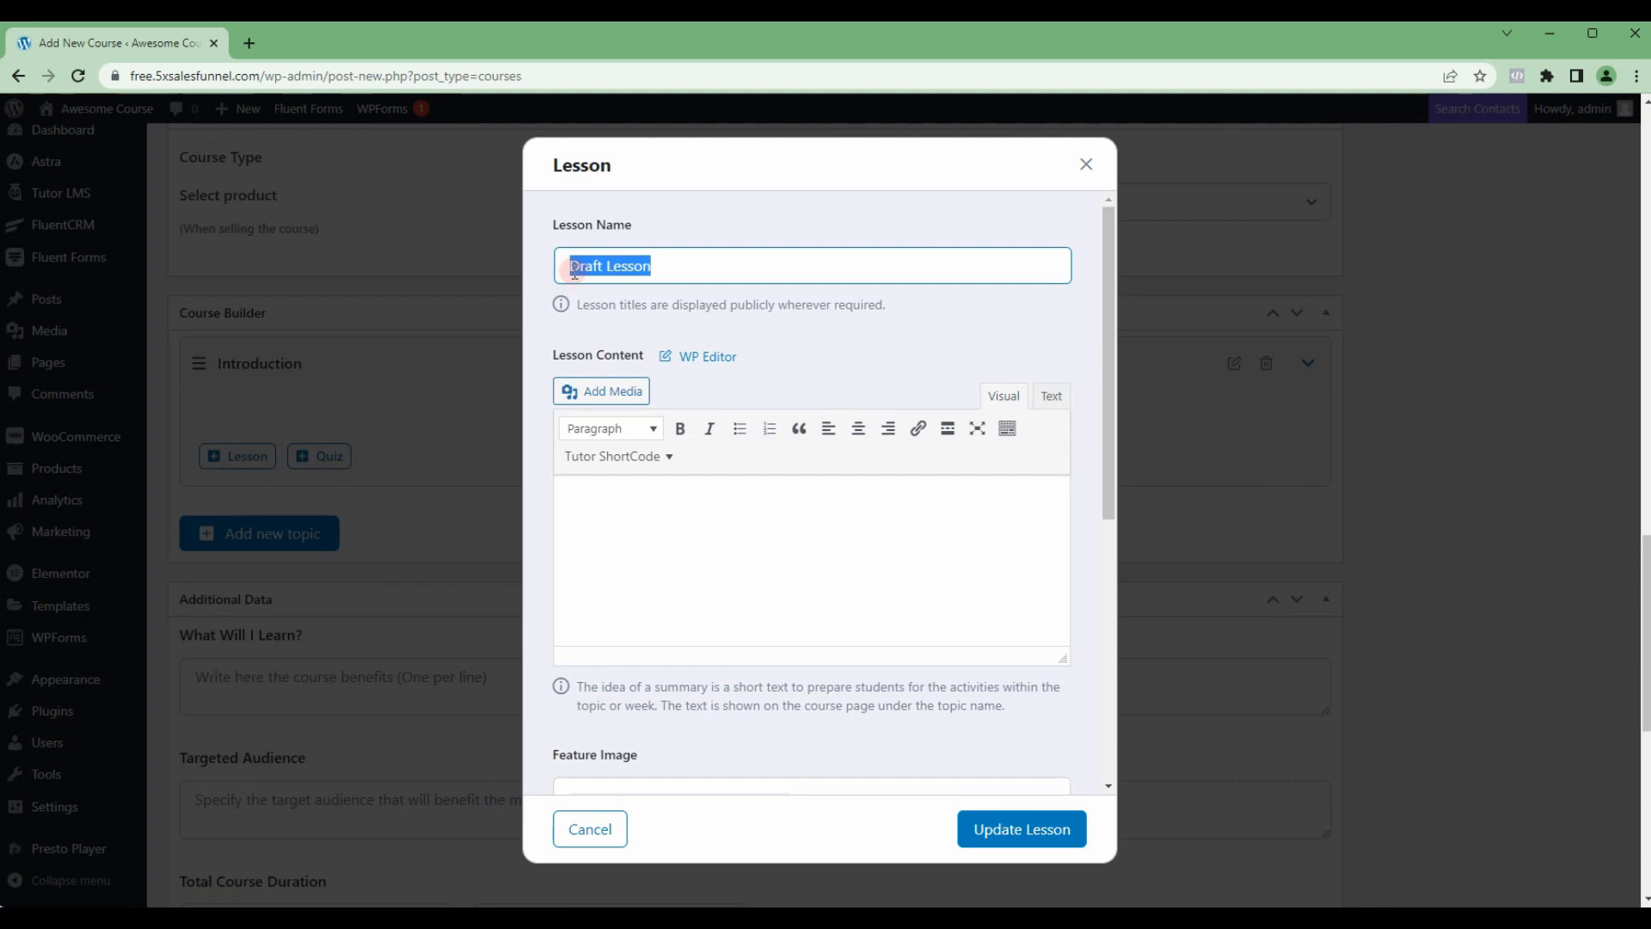
text(lesson 1)
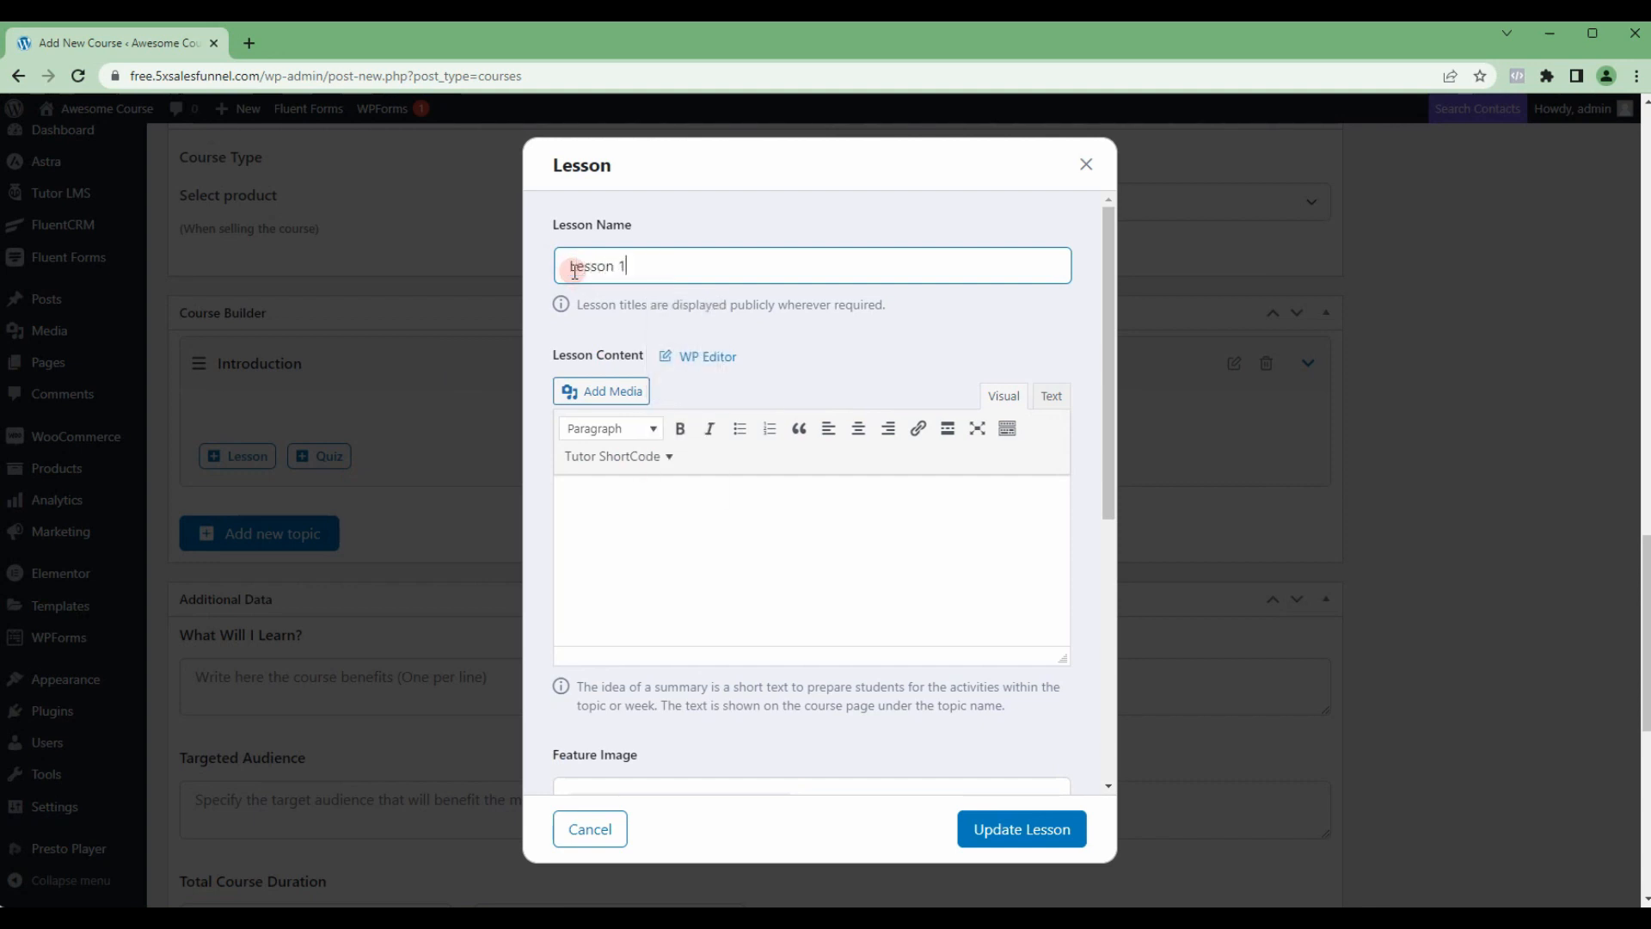
Step: Set the lesson's video source to Youtube and enter the suggested video URL with v=KBT2gmAfav4
scroll(912, 633, down, 3)
scroll(911, 628, down, 3)
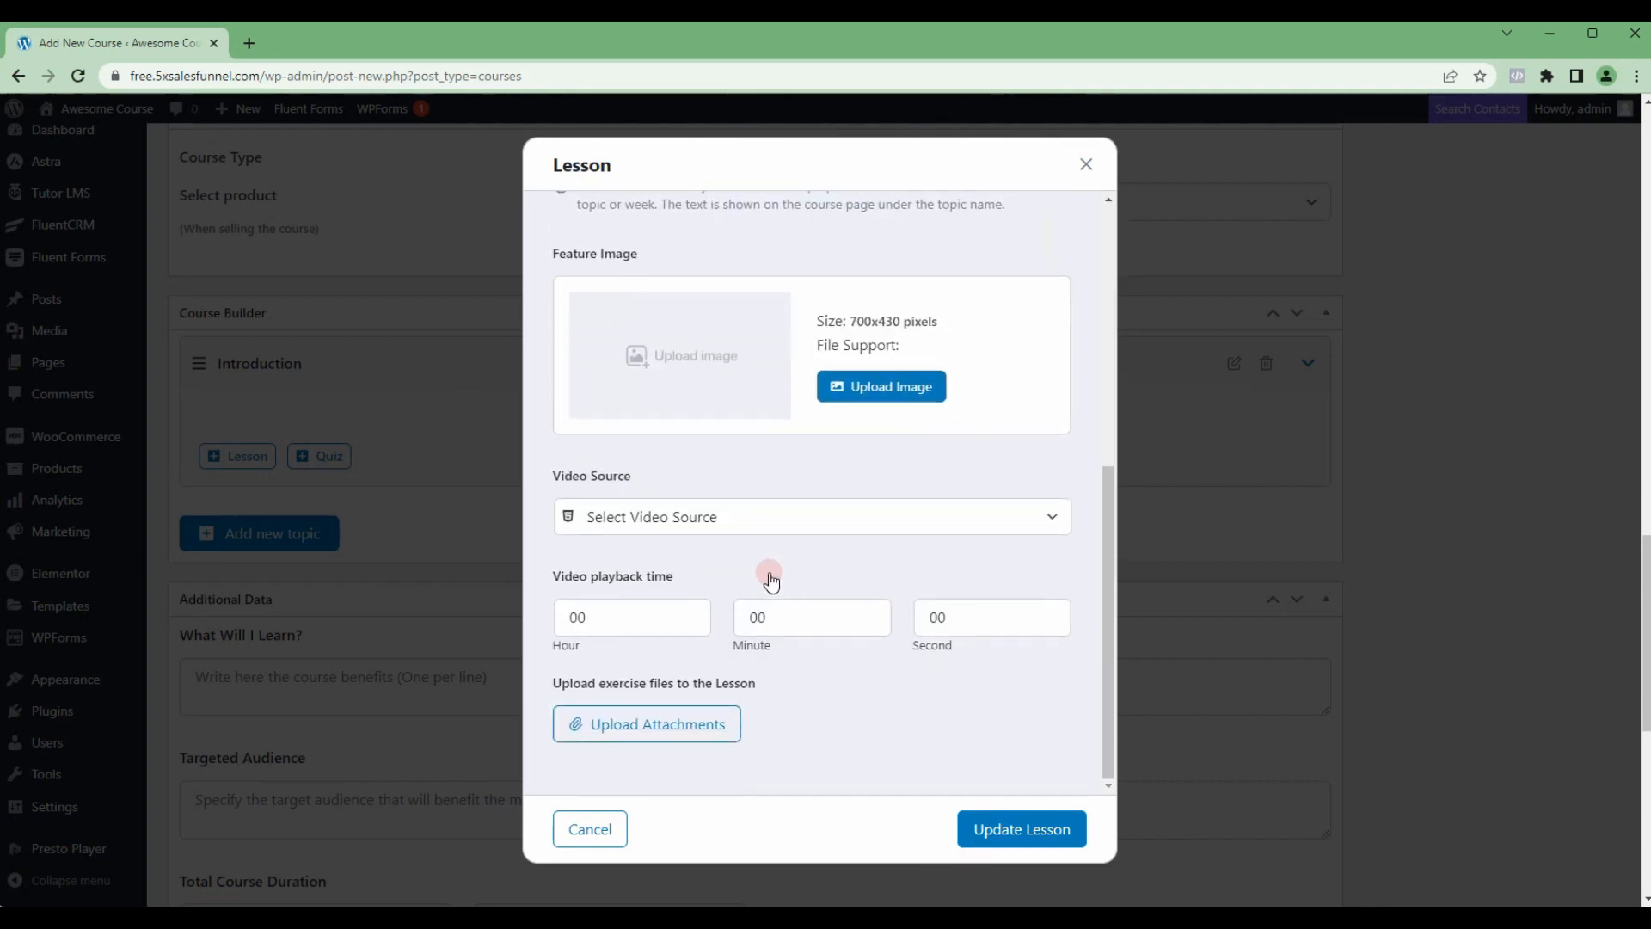
click(711, 519)
click(694, 564)
click(689, 597)
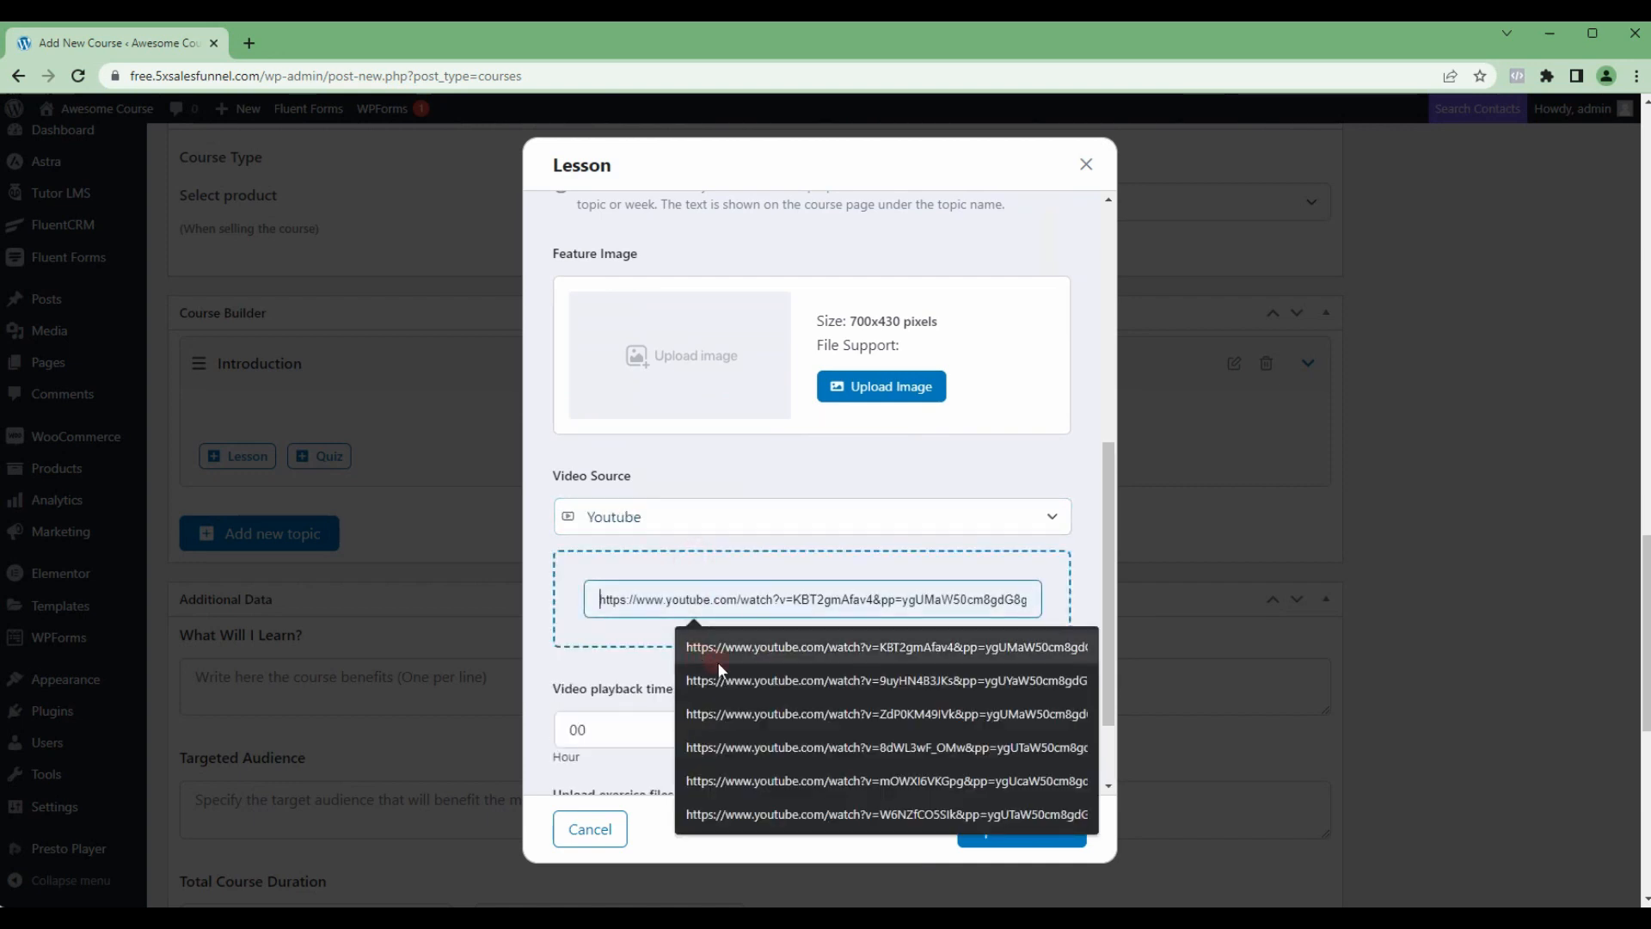
click(718, 655)
Step: Set the lesson's video playback time to 10 minutes and save the lesson
double_click(777, 730)
text(10)
key(Tab)
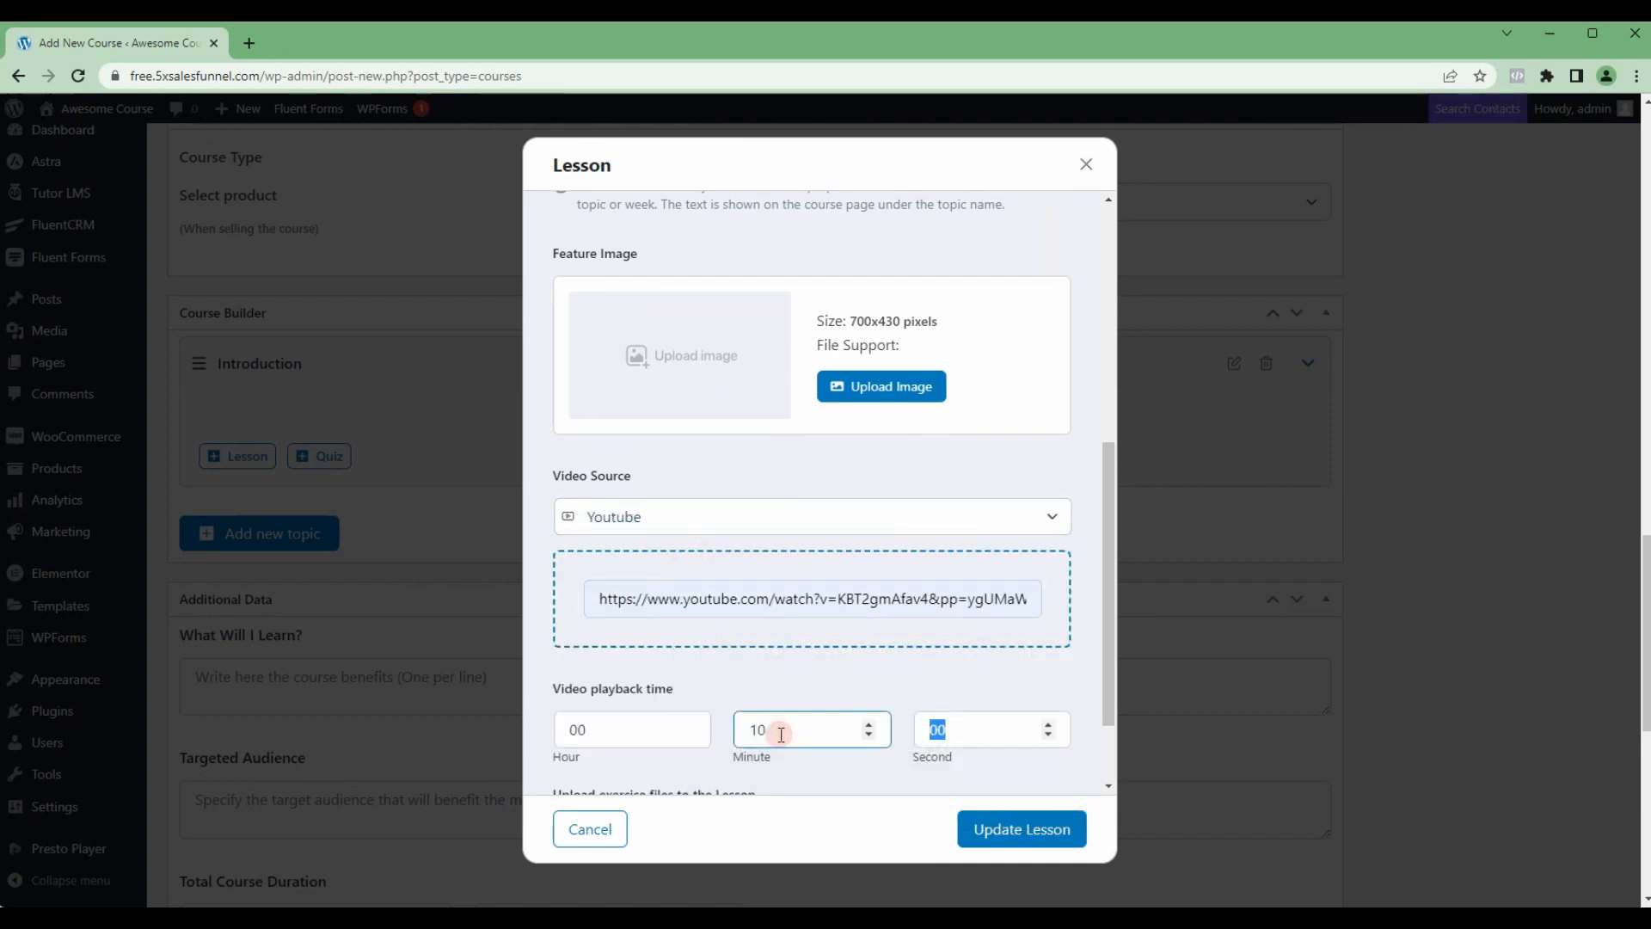
click(980, 830)
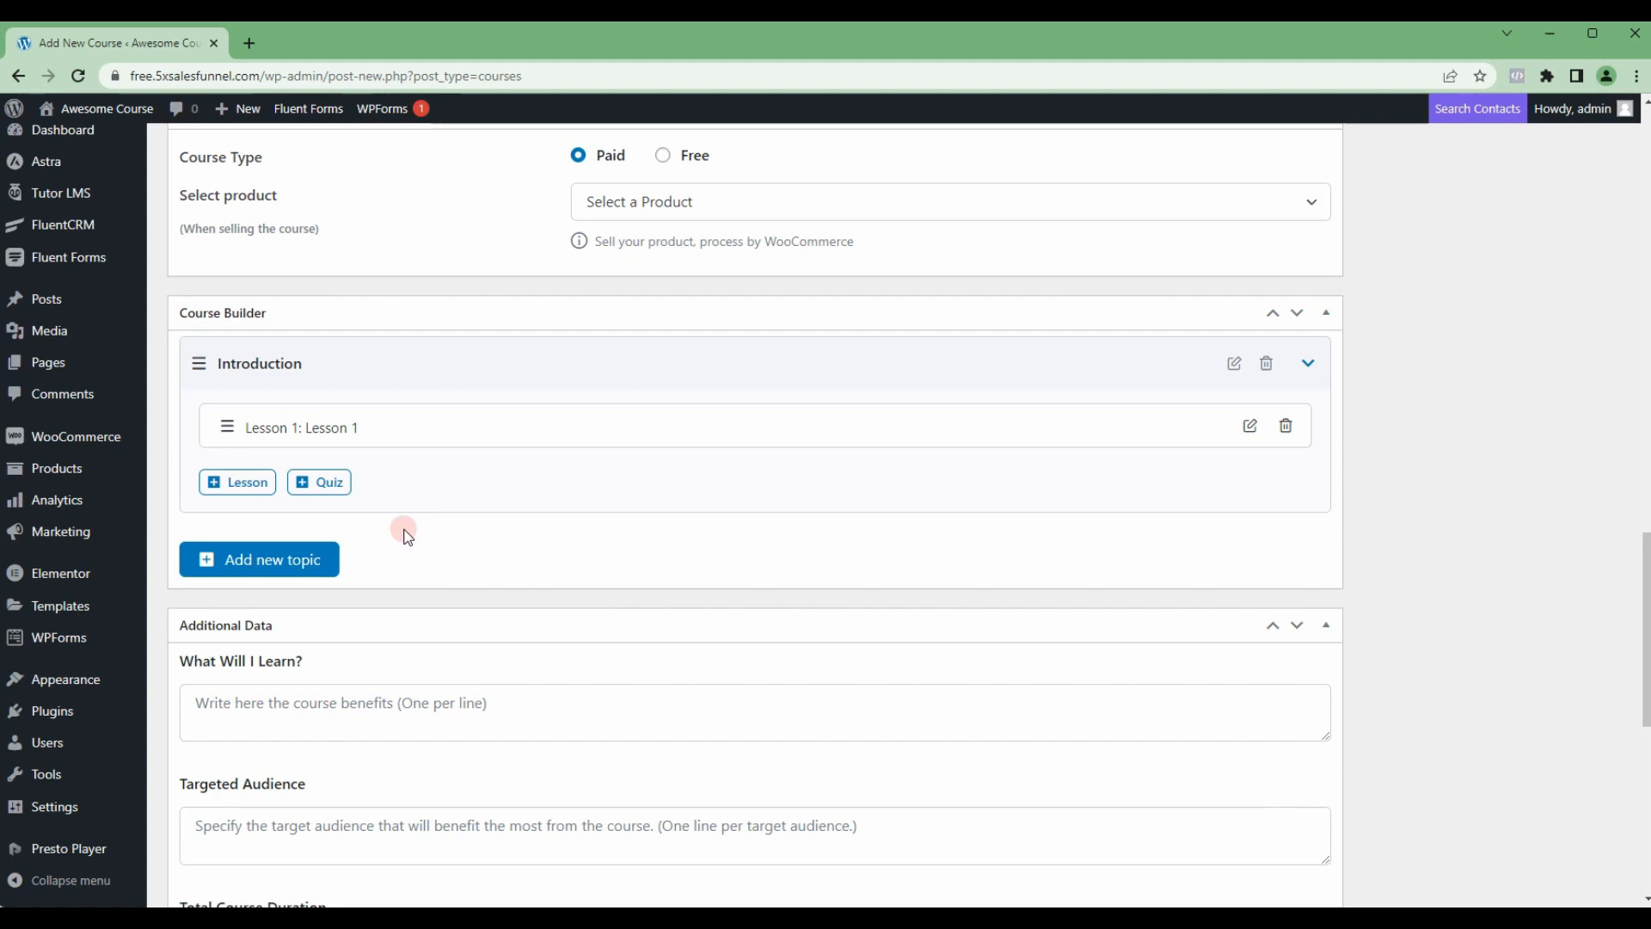
Step: Publish First Paid Course and view its public page in a new browser tab
scroll(408, 535, up, 2)
scroll(405, 535, down, 4)
scroll(413, 550, up, 18)
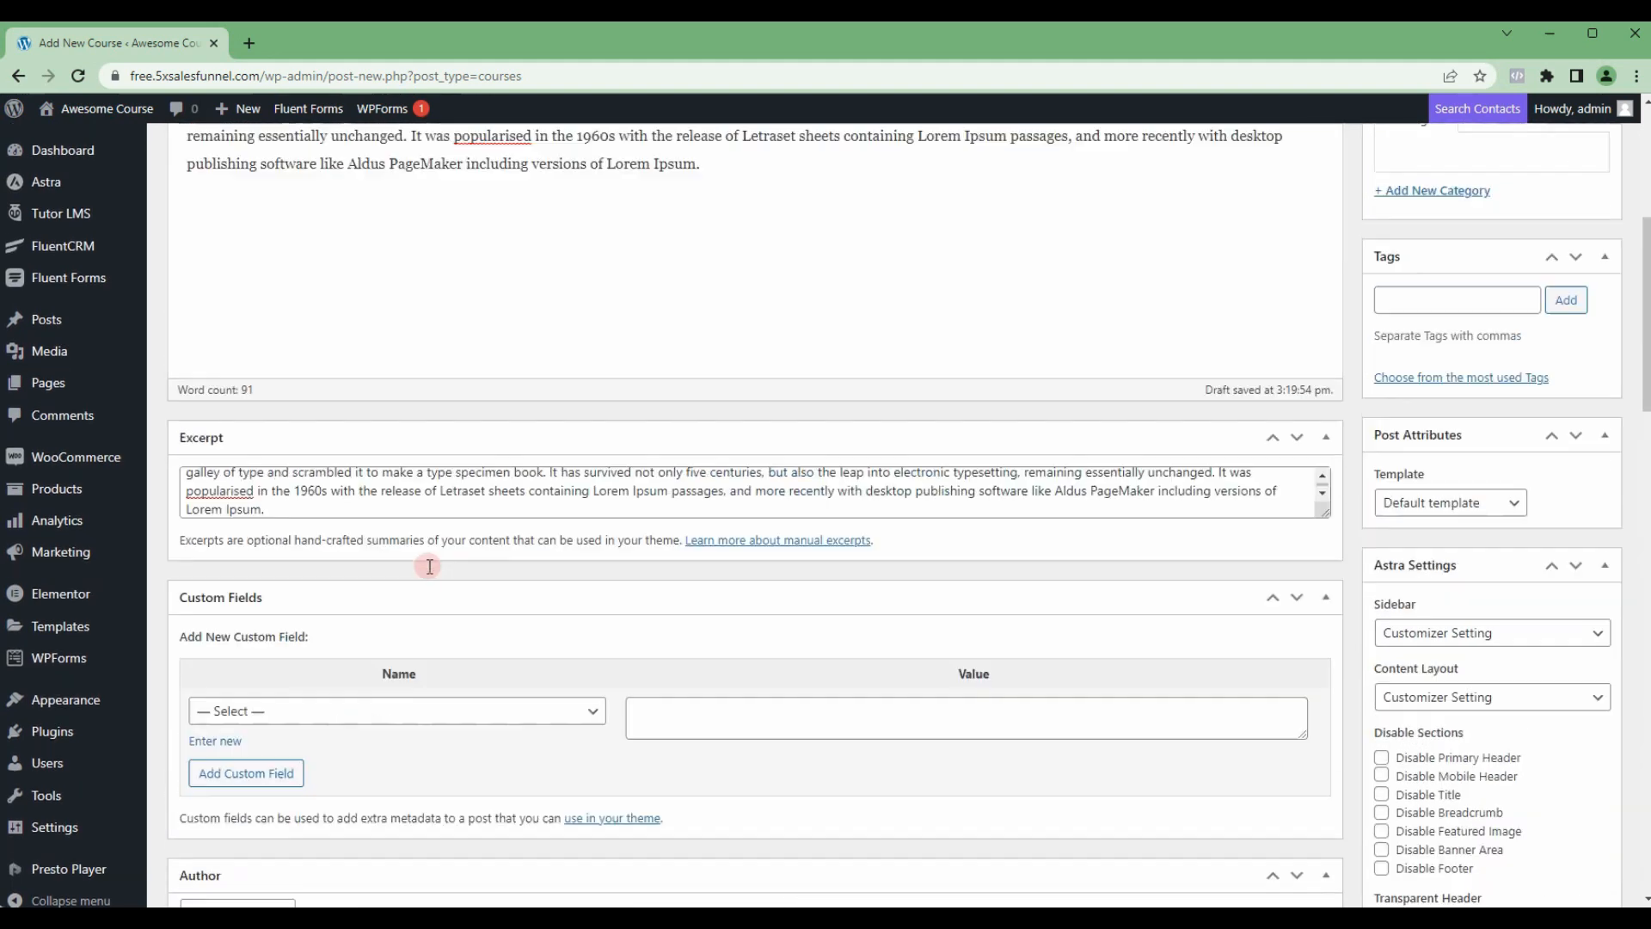
scroll(430, 566, up, 5)
click(1581, 381)
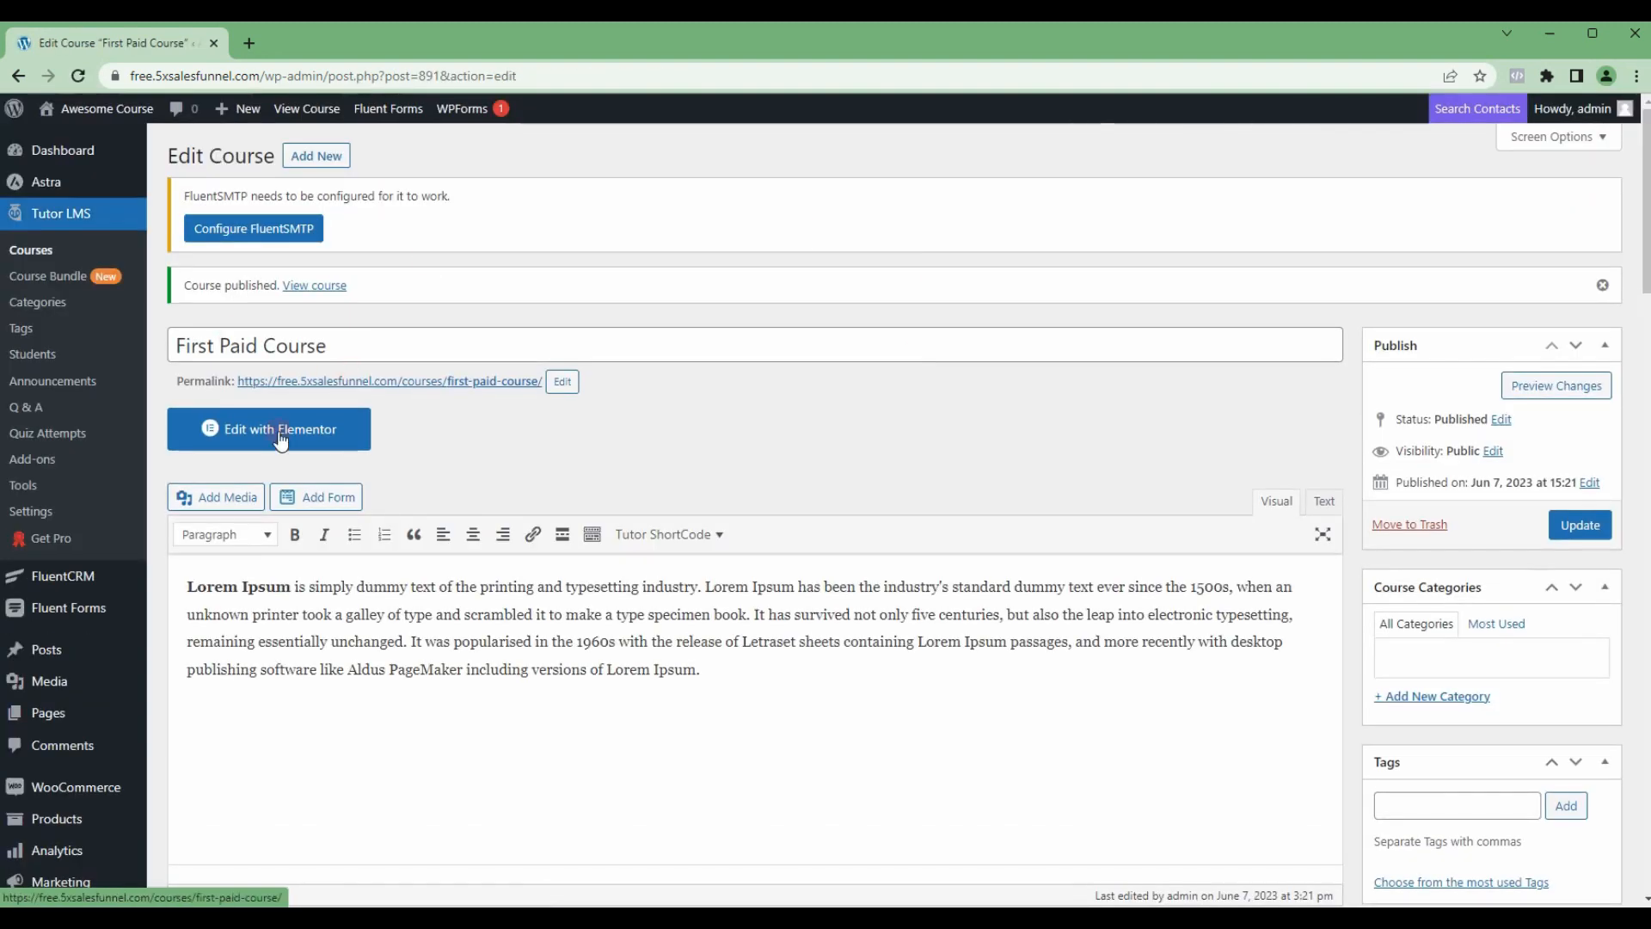
right_click(419, 386)
click(494, 394)
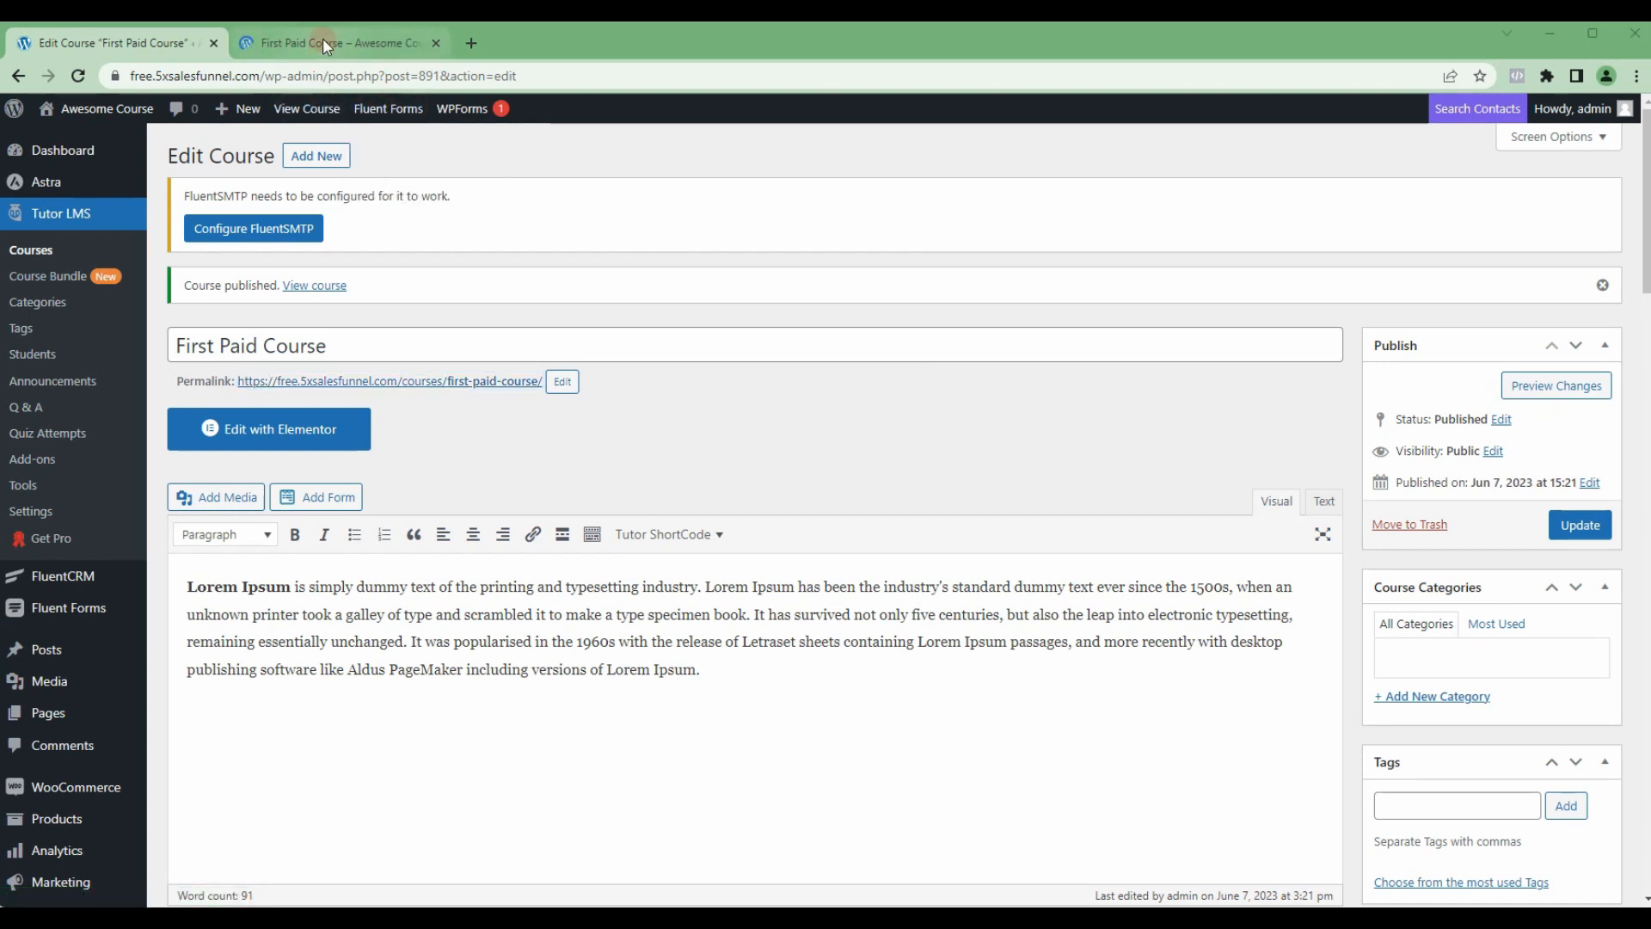
click(427, 53)
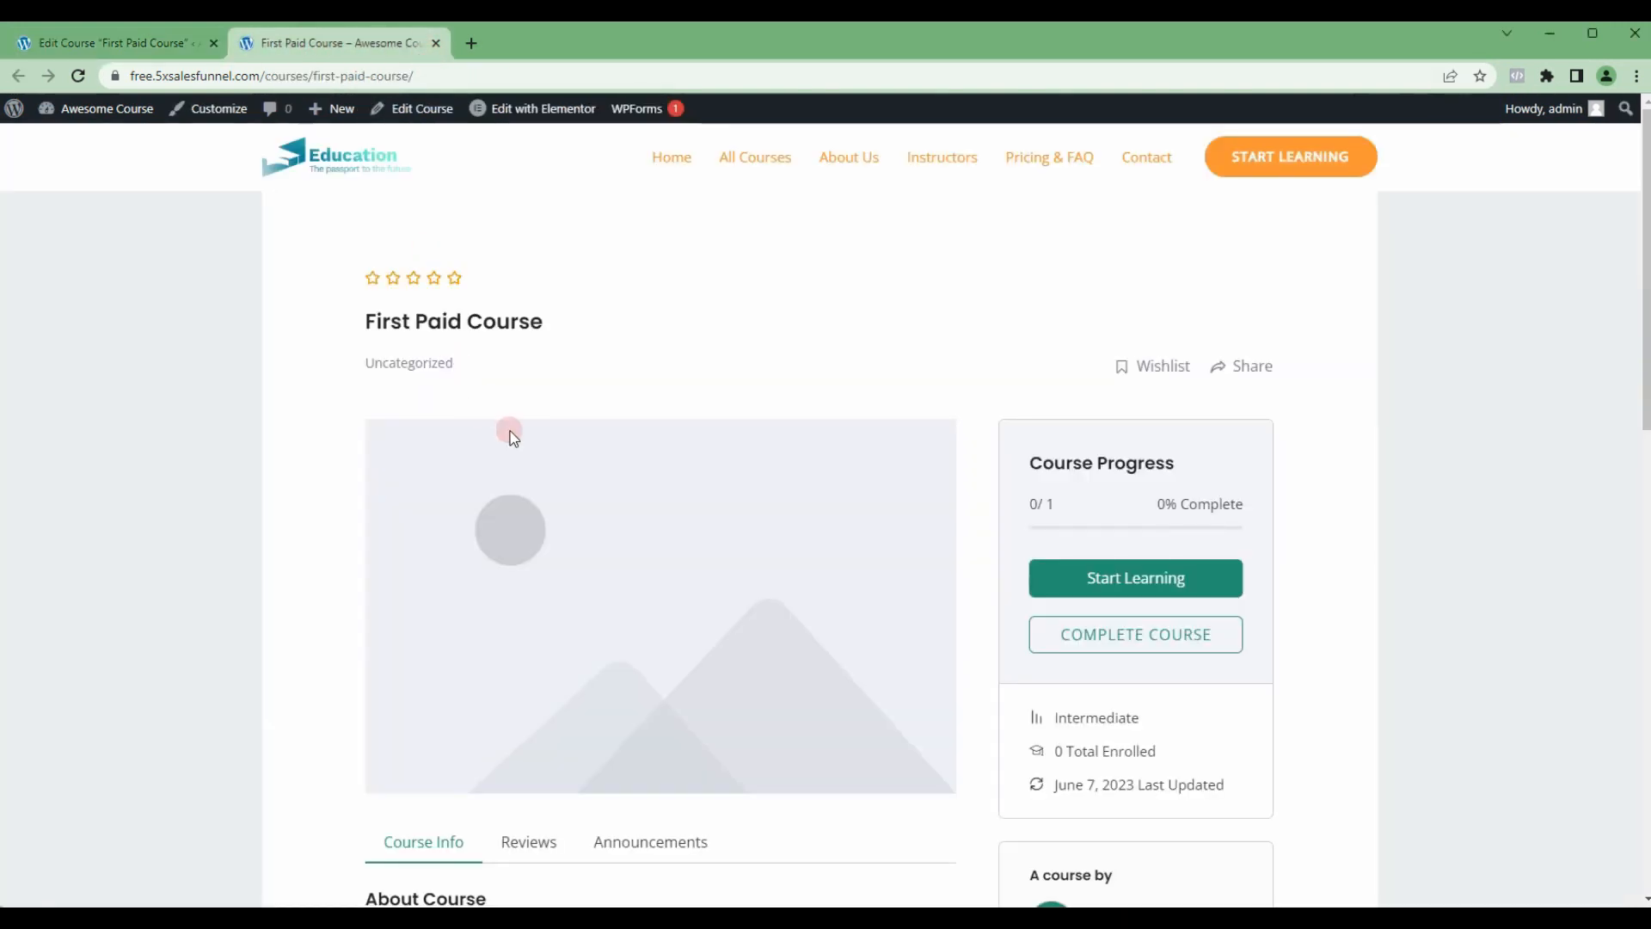
Step: Disable the primary header, mobile header and title for First Paid Course in its Astra Settings
click(97, 53)
scroll(1454, 536, down, 6)
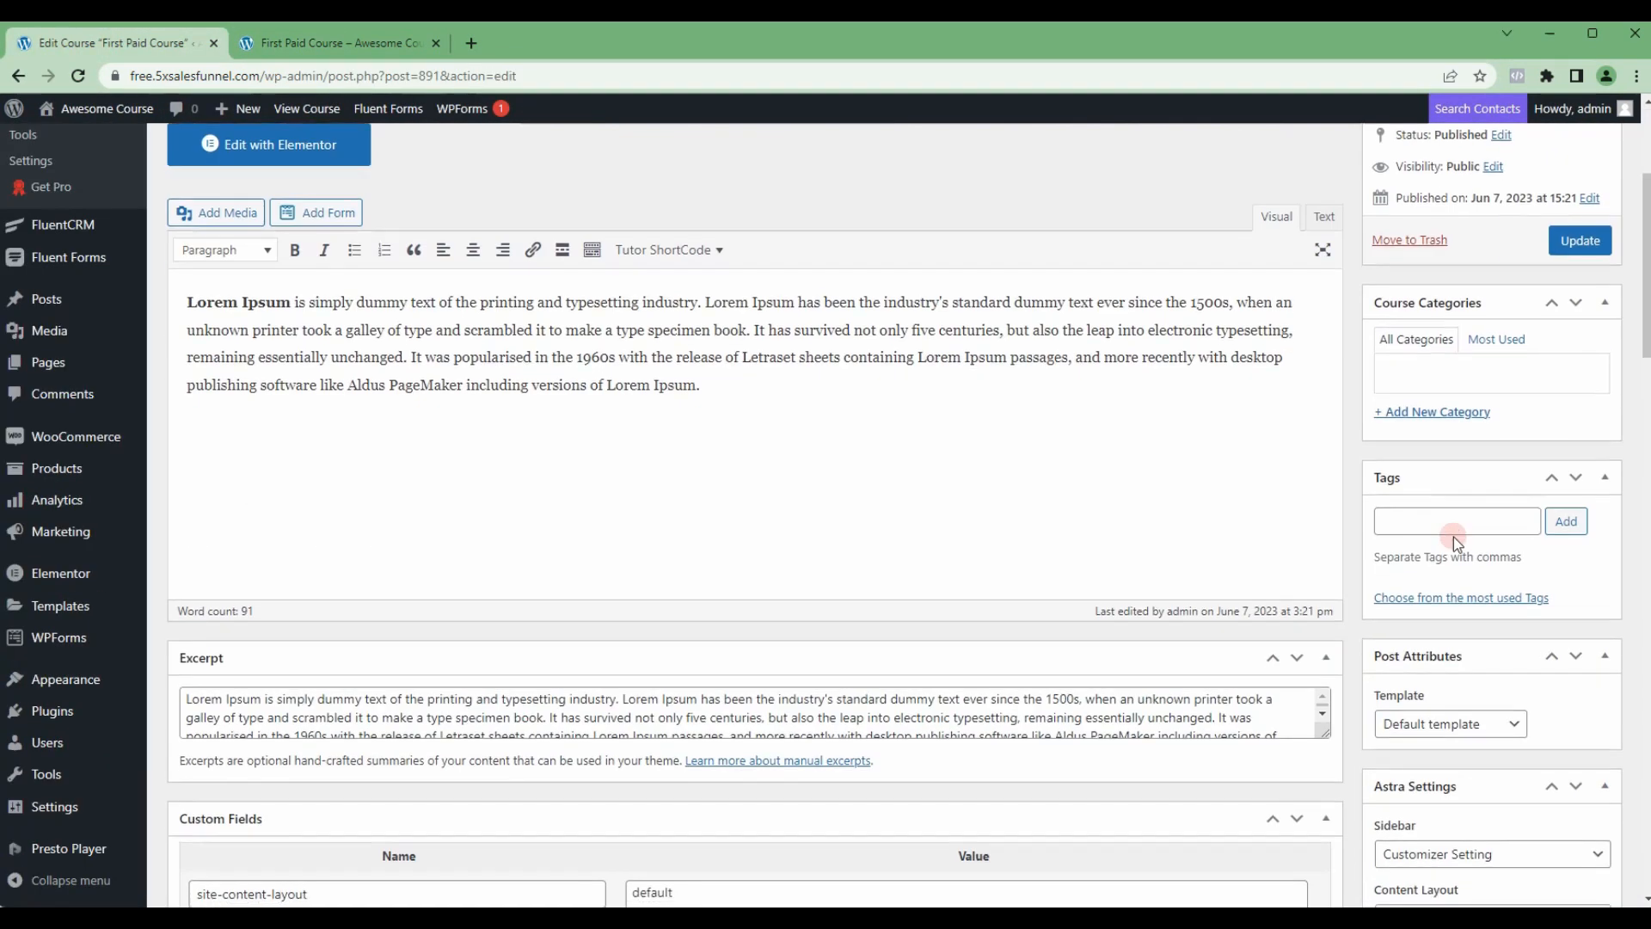
scroll(1427, 567, down, 1)
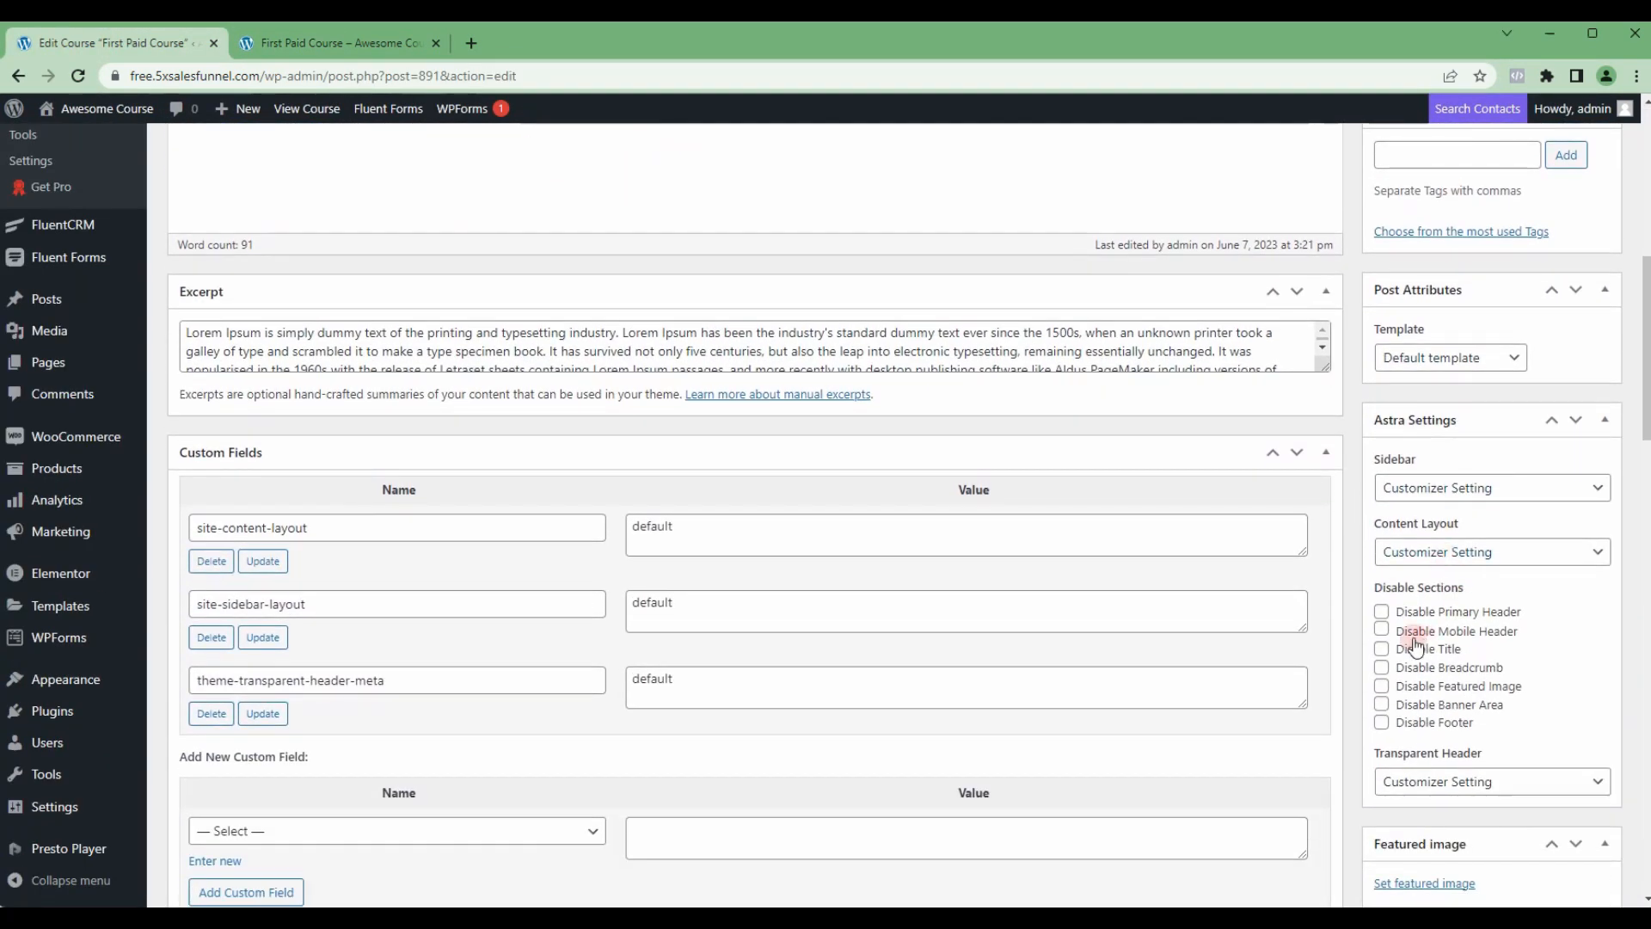
click(1381, 614)
click(1381, 630)
click(1381, 650)
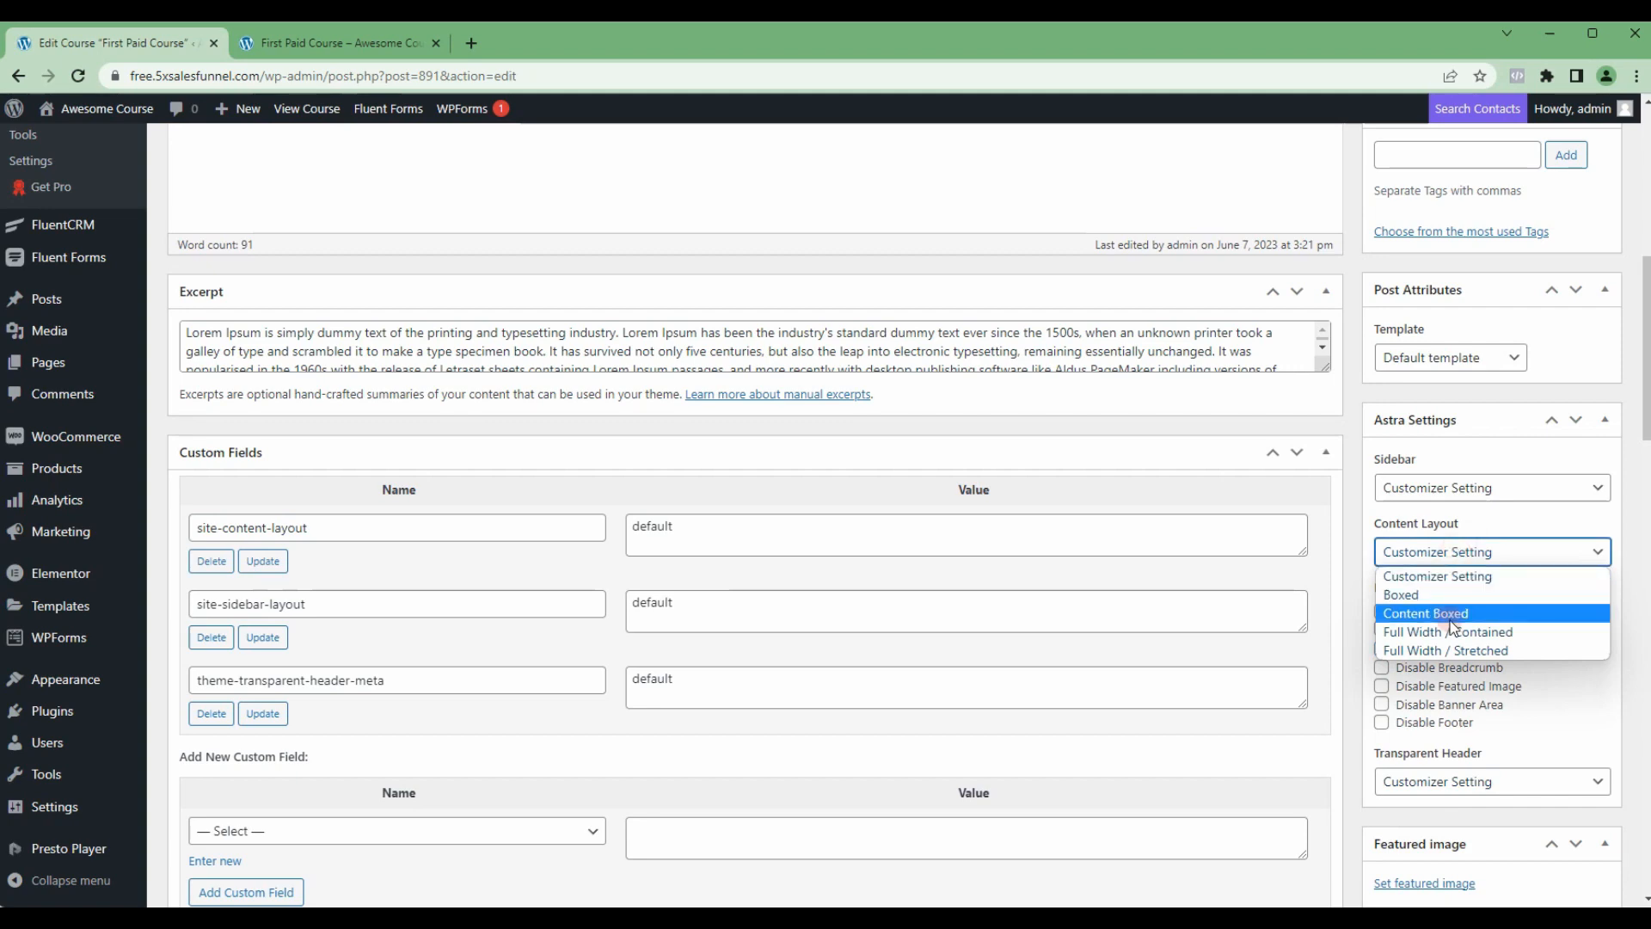
Step: Set the course's content layout to Full Width / Stretched and update the course
click(1448, 650)
scroll(1548, 258, up, 5)
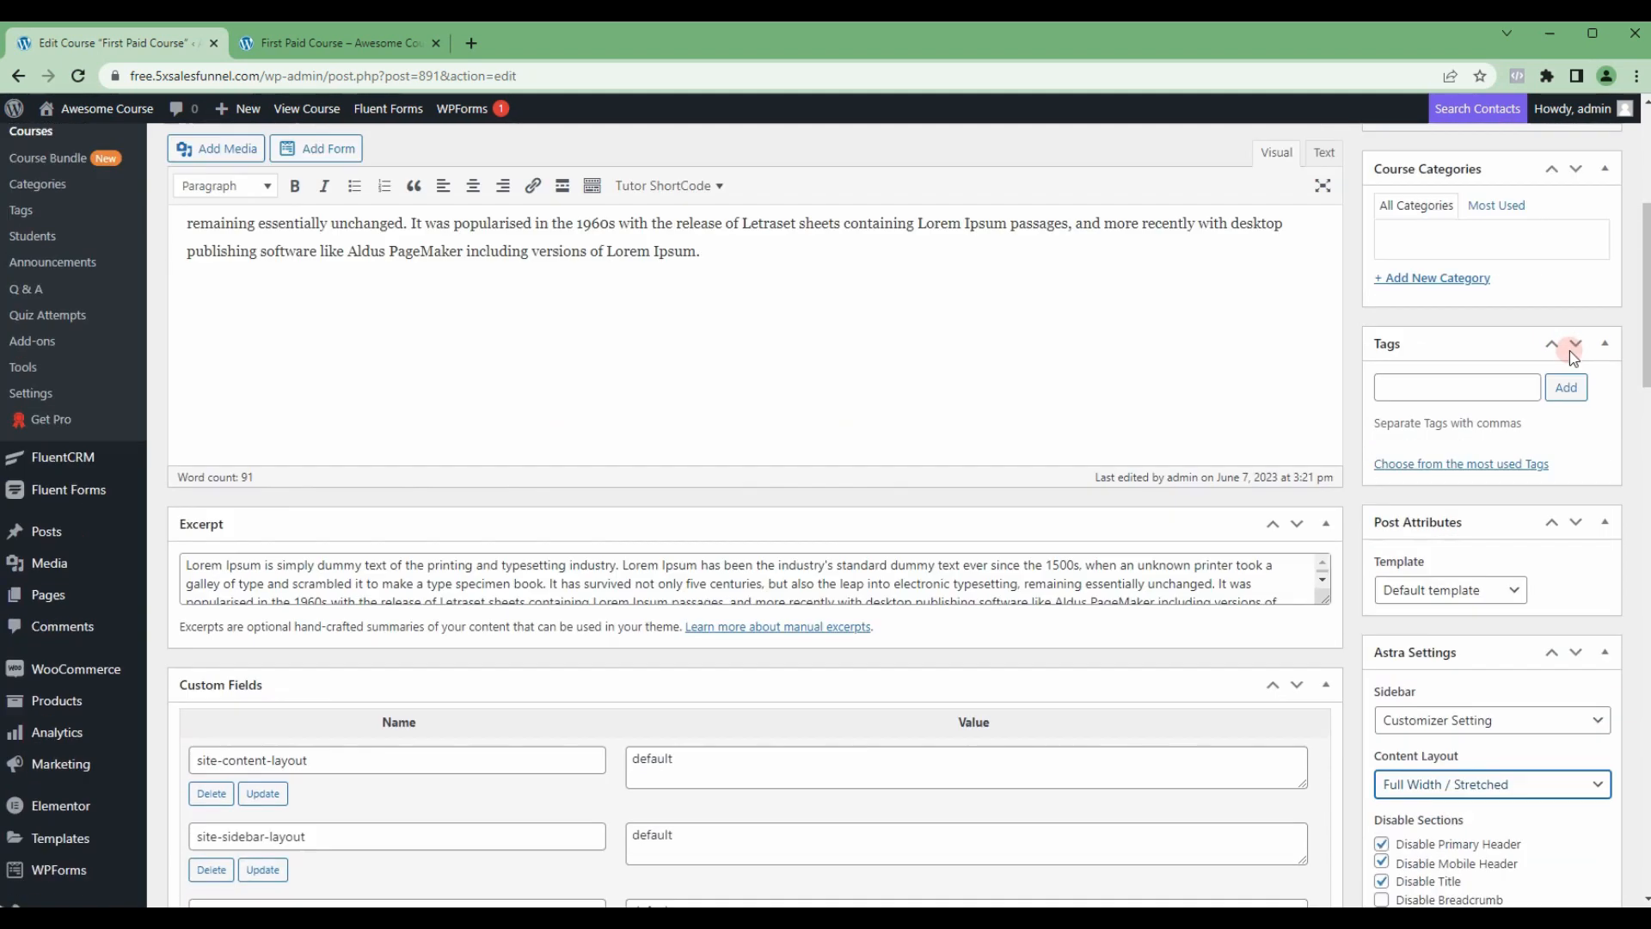
click(1580, 339)
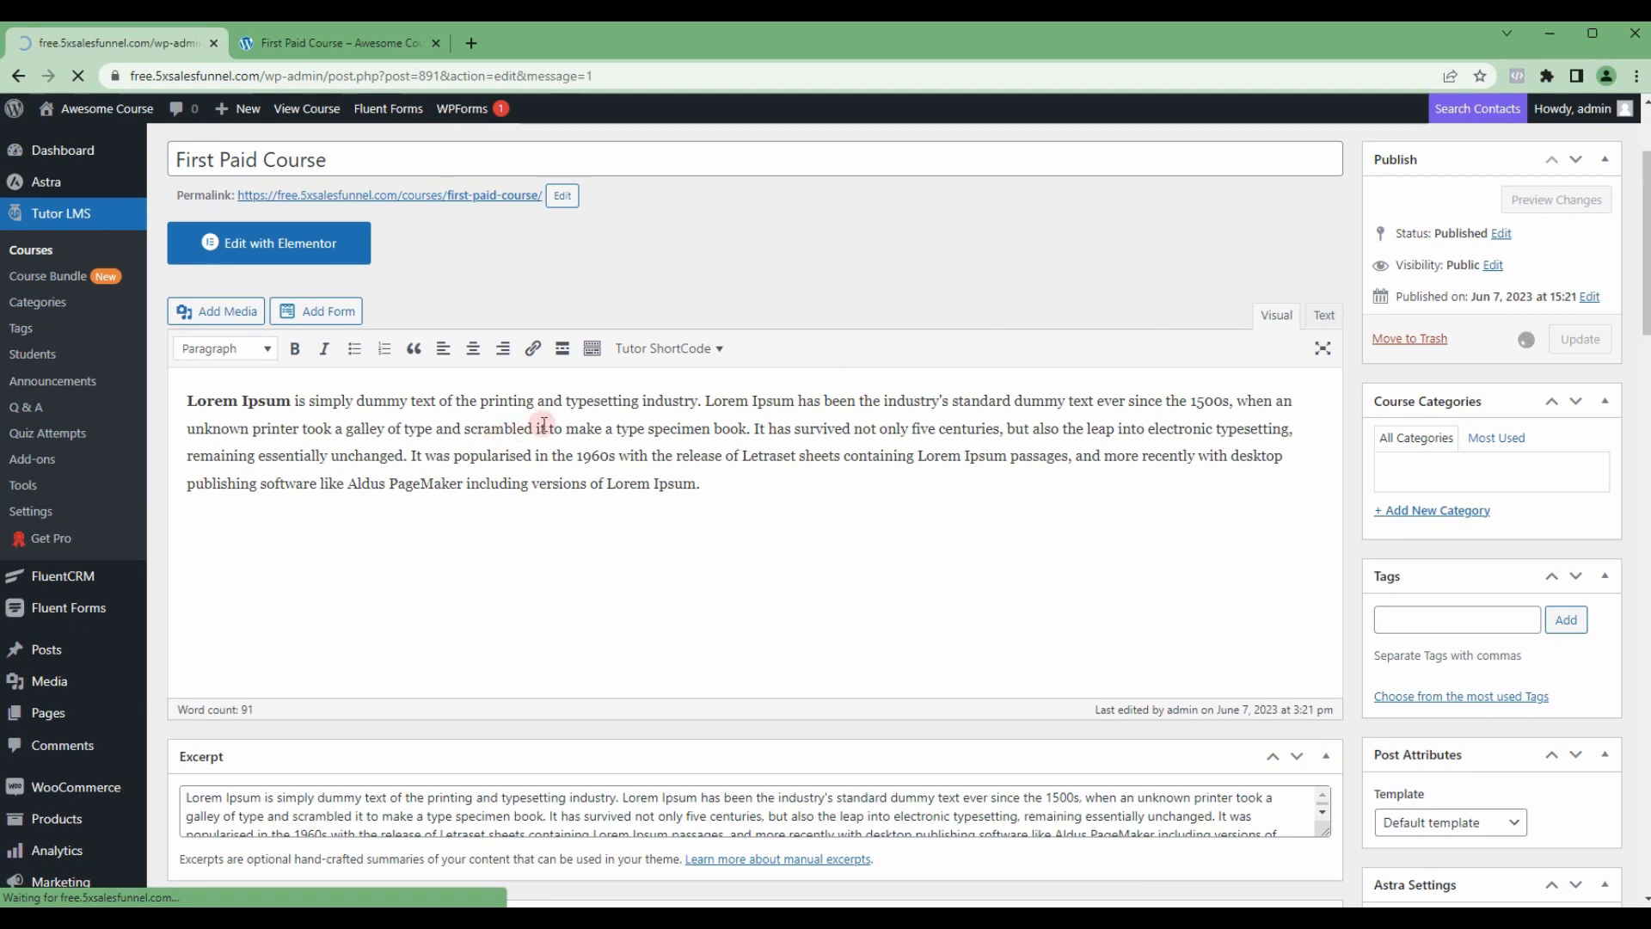
Step: Reload the published First Paid Course page and review its layout and course content
key(ctrl+Tab)
key(F5)
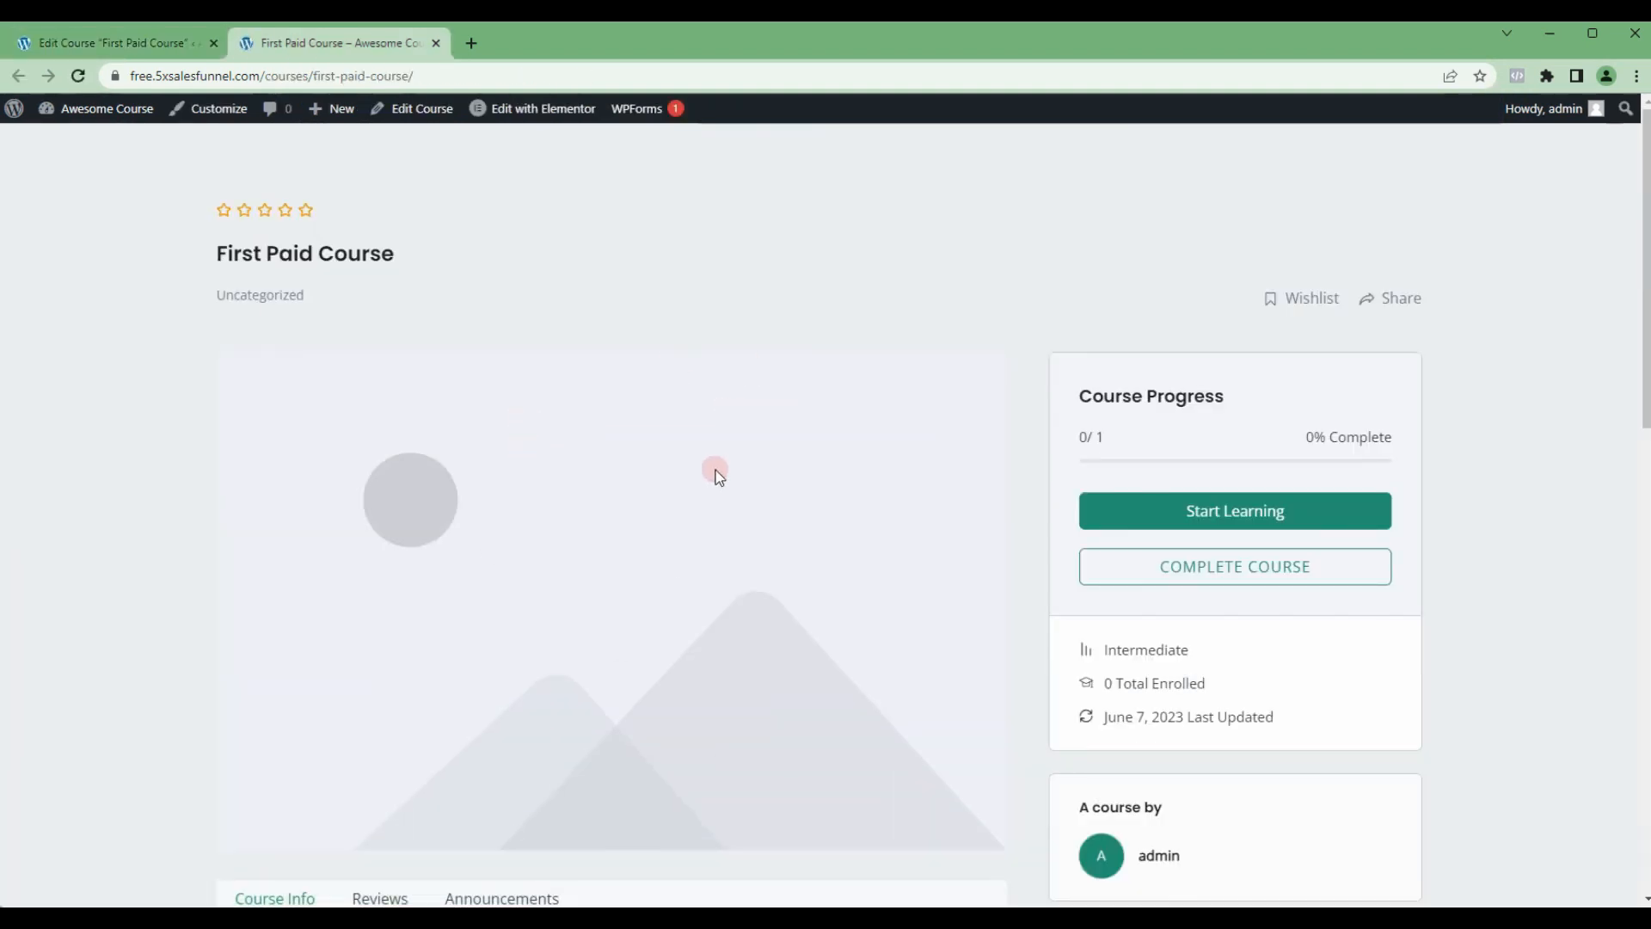
scroll(716, 458, down, 10)
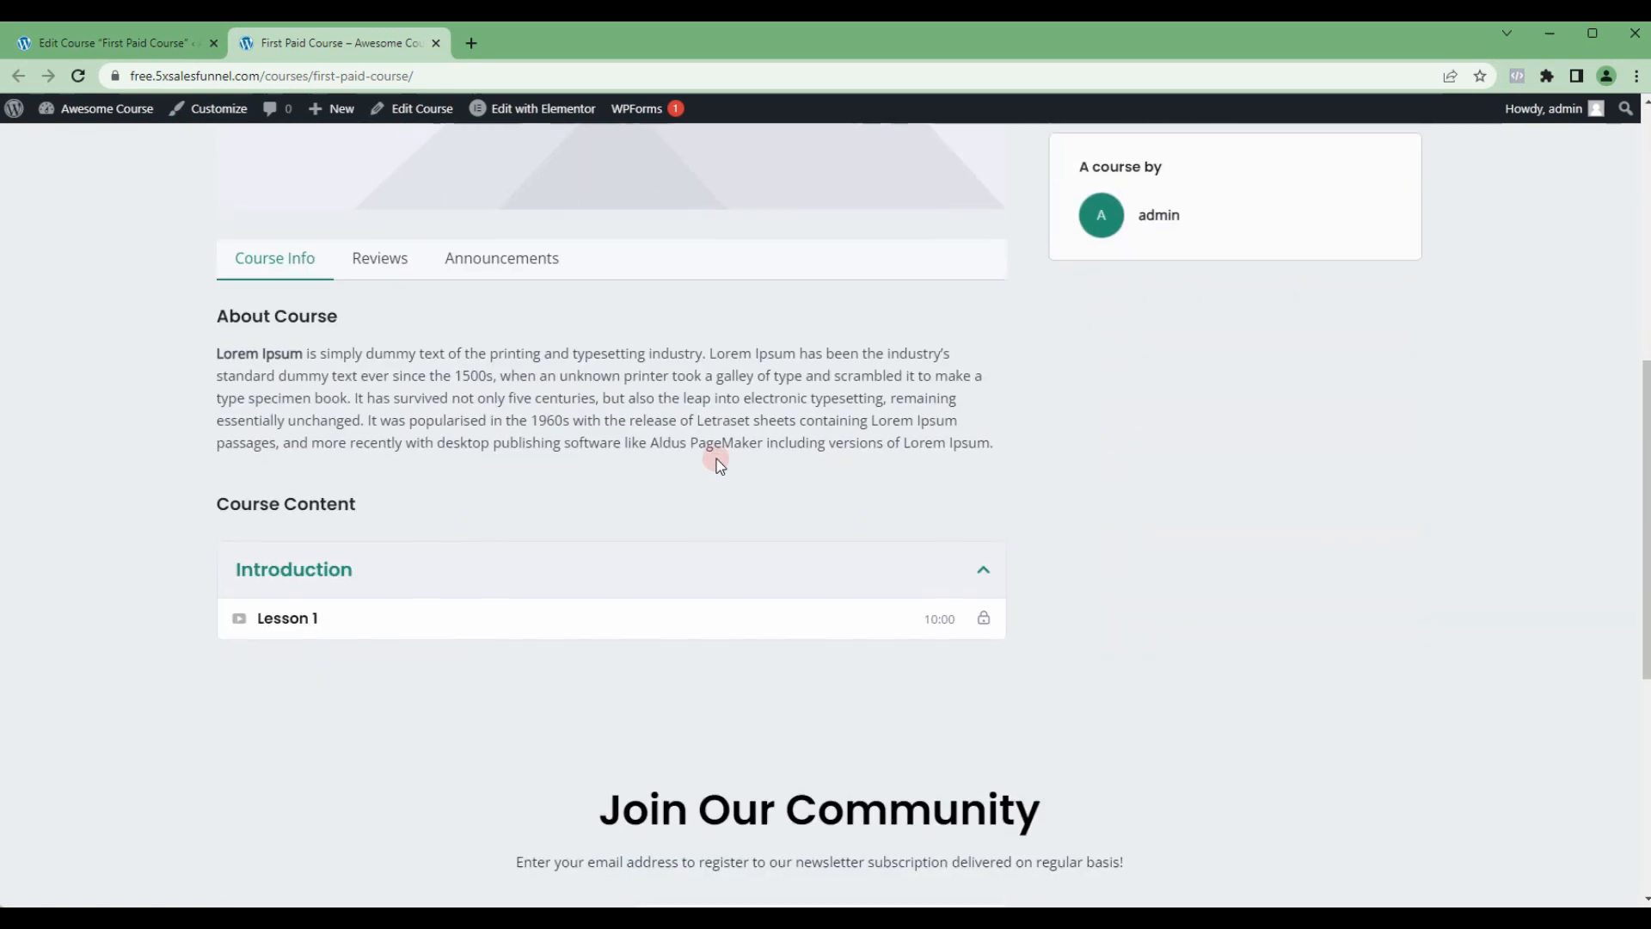
scroll(716, 456, up, 8)
Step: Set the course intro video source to Youtube with the suggested v=mOWXI6VKGpg URL, and update the course
key(ctrl+shift+Tab)
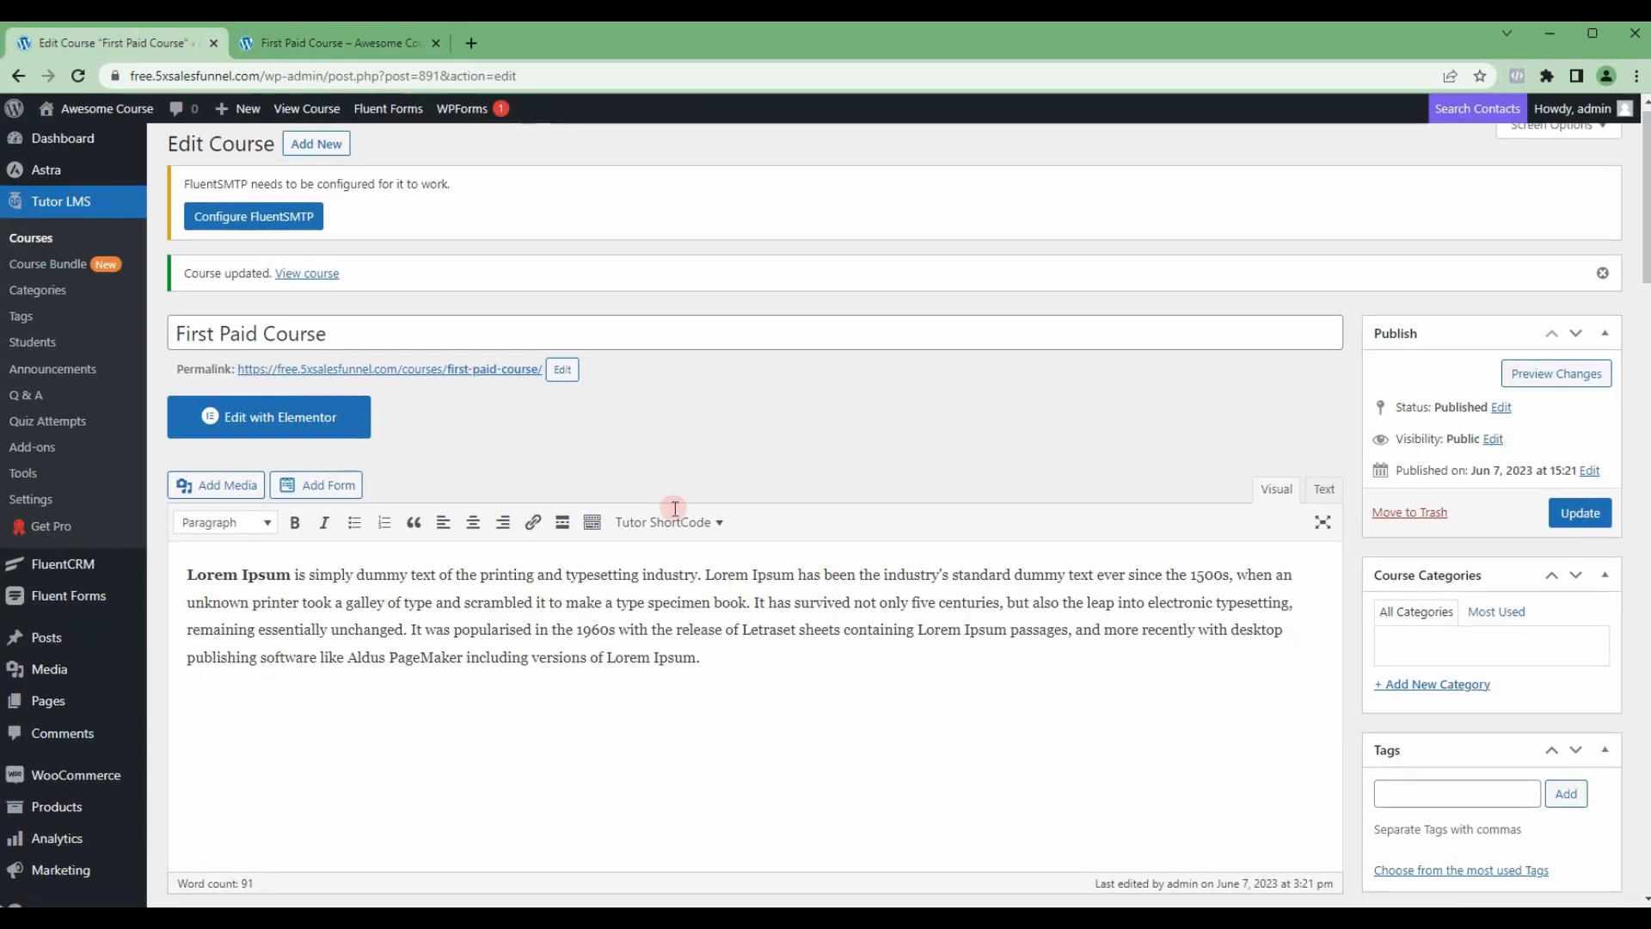
scroll(668, 516, down, 15)
scroll(666, 540, down, 10)
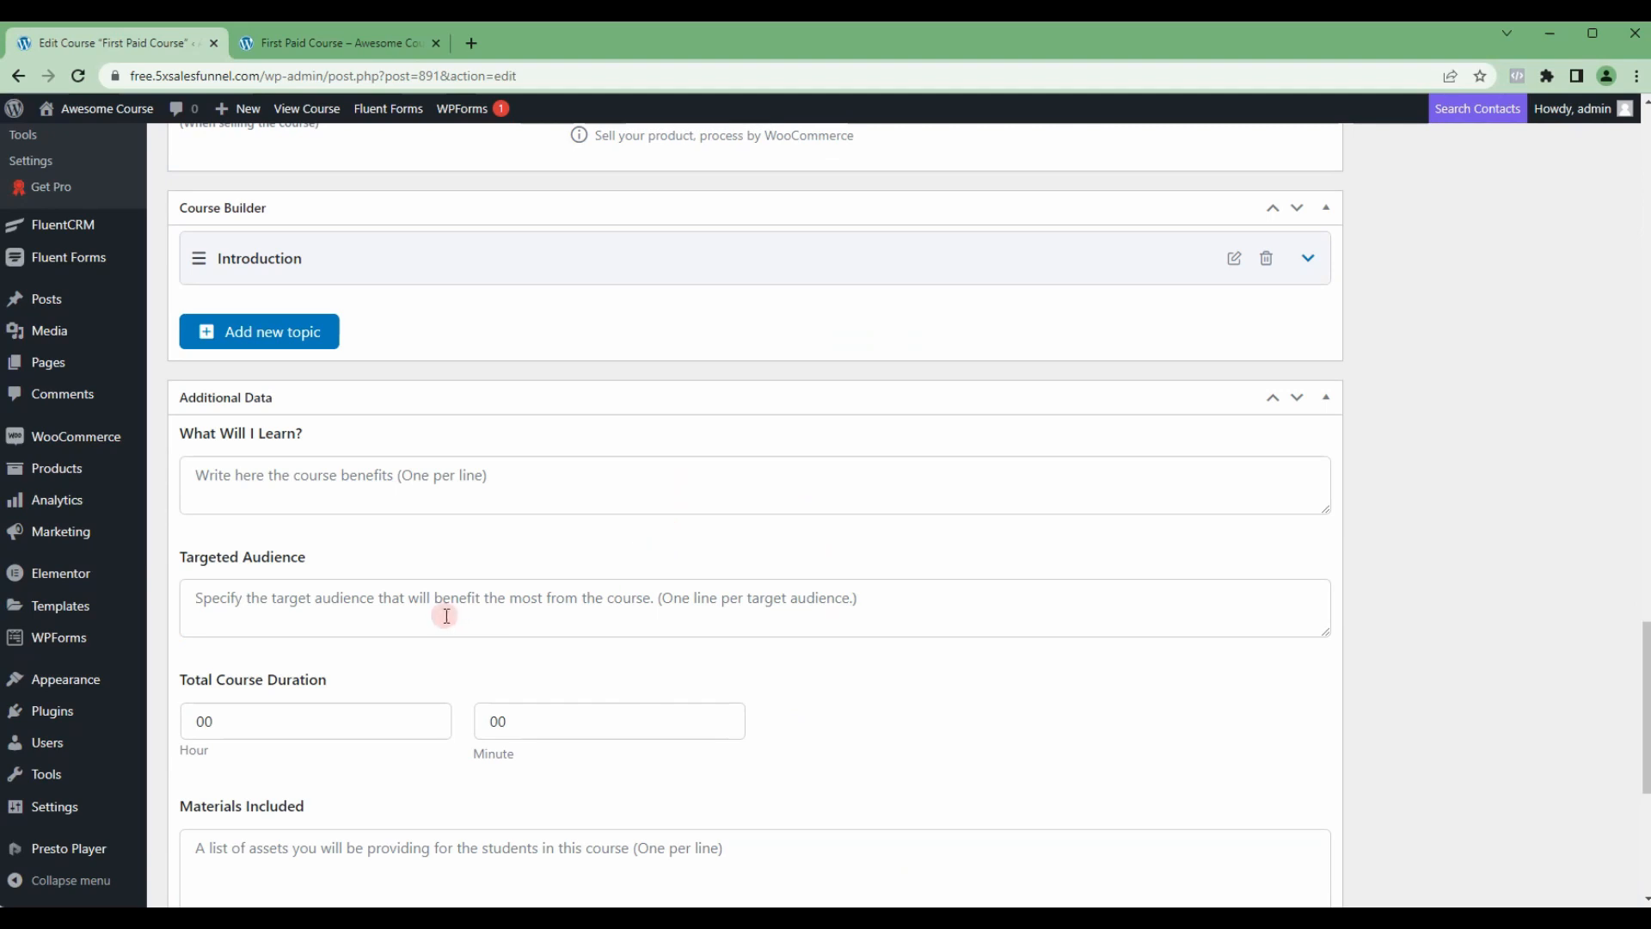
scroll(442, 613, down, 4)
click(350, 766)
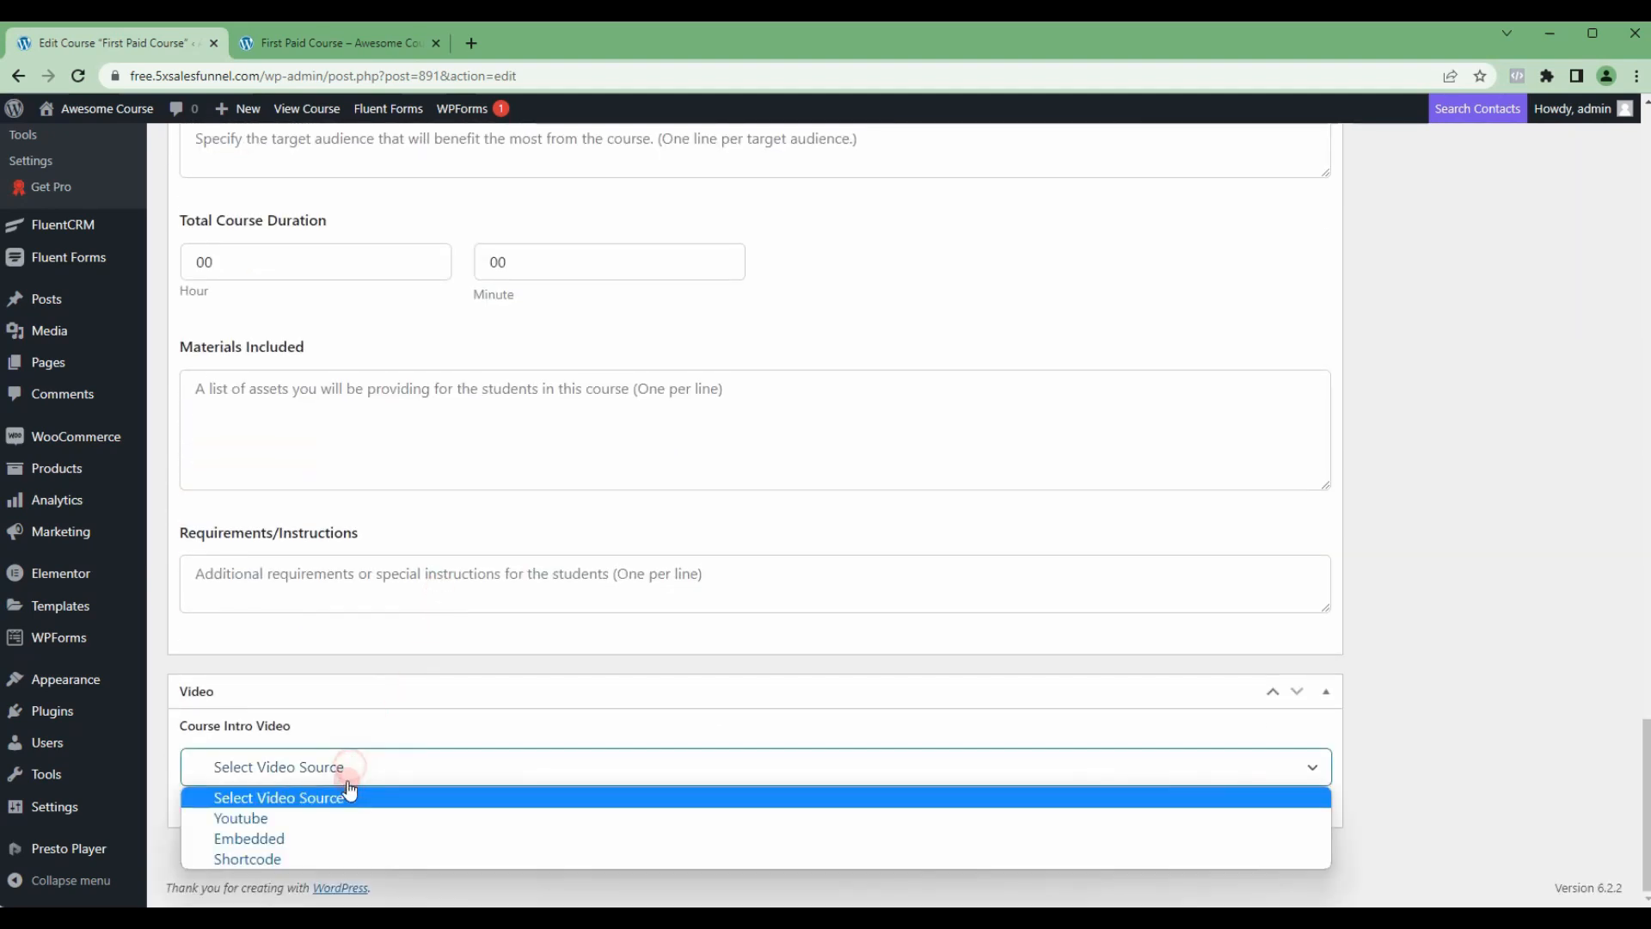
click(321, 817)
click(317, 833)
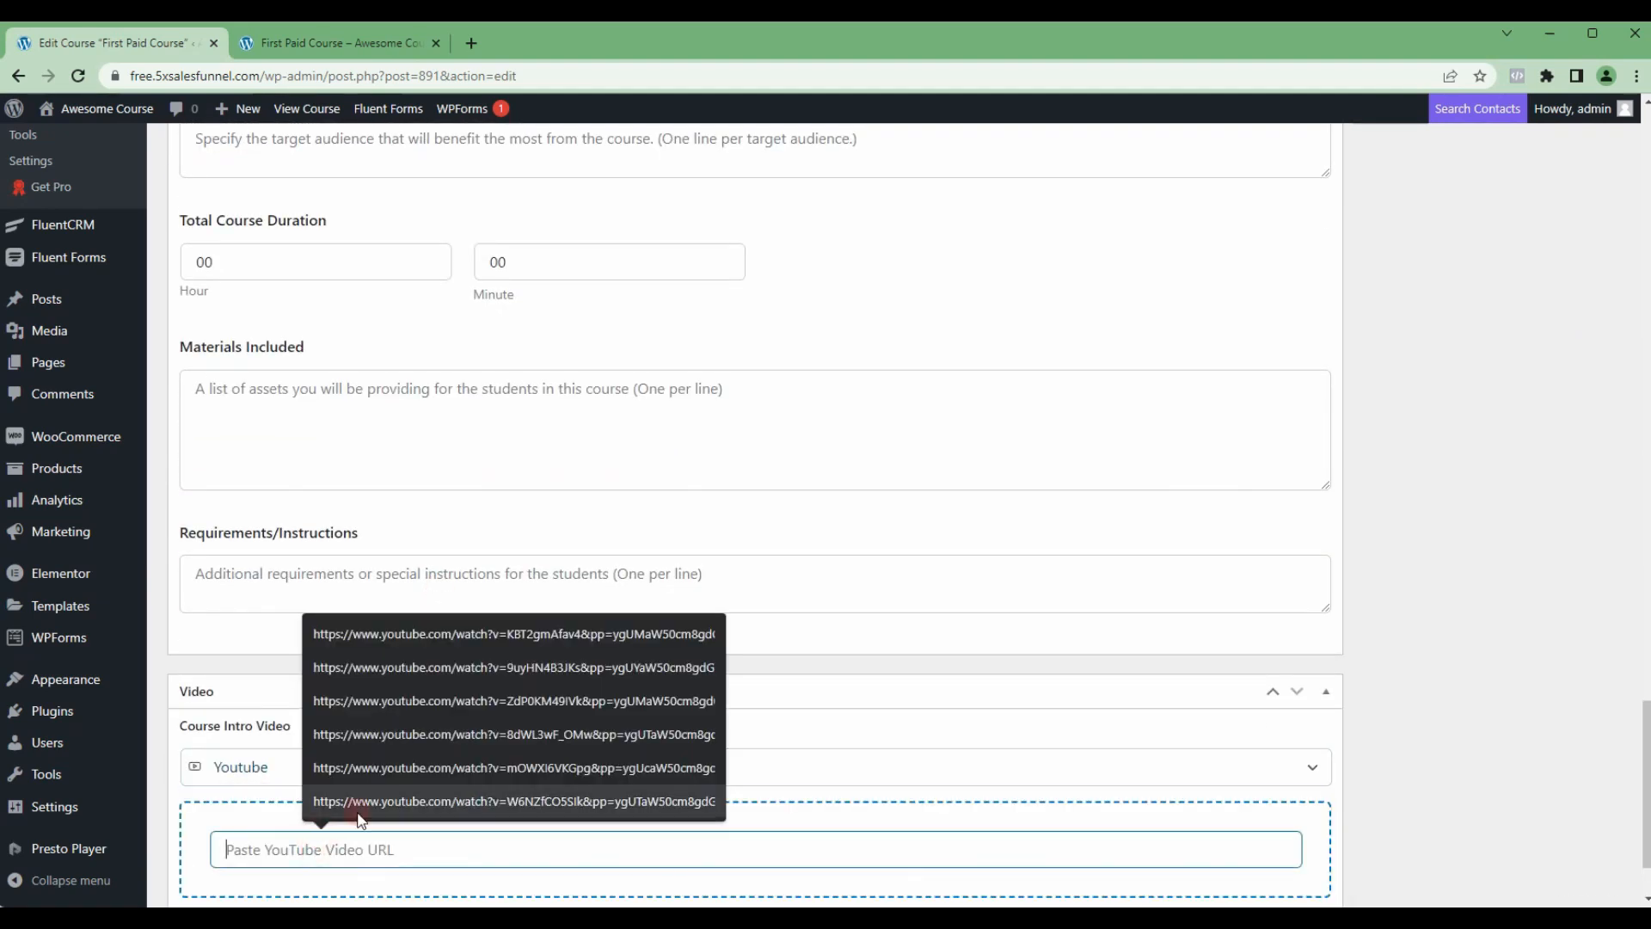
click(382, 776)
scroll(888, 830, down, 1)
scroll(1390, 634, up, 20)
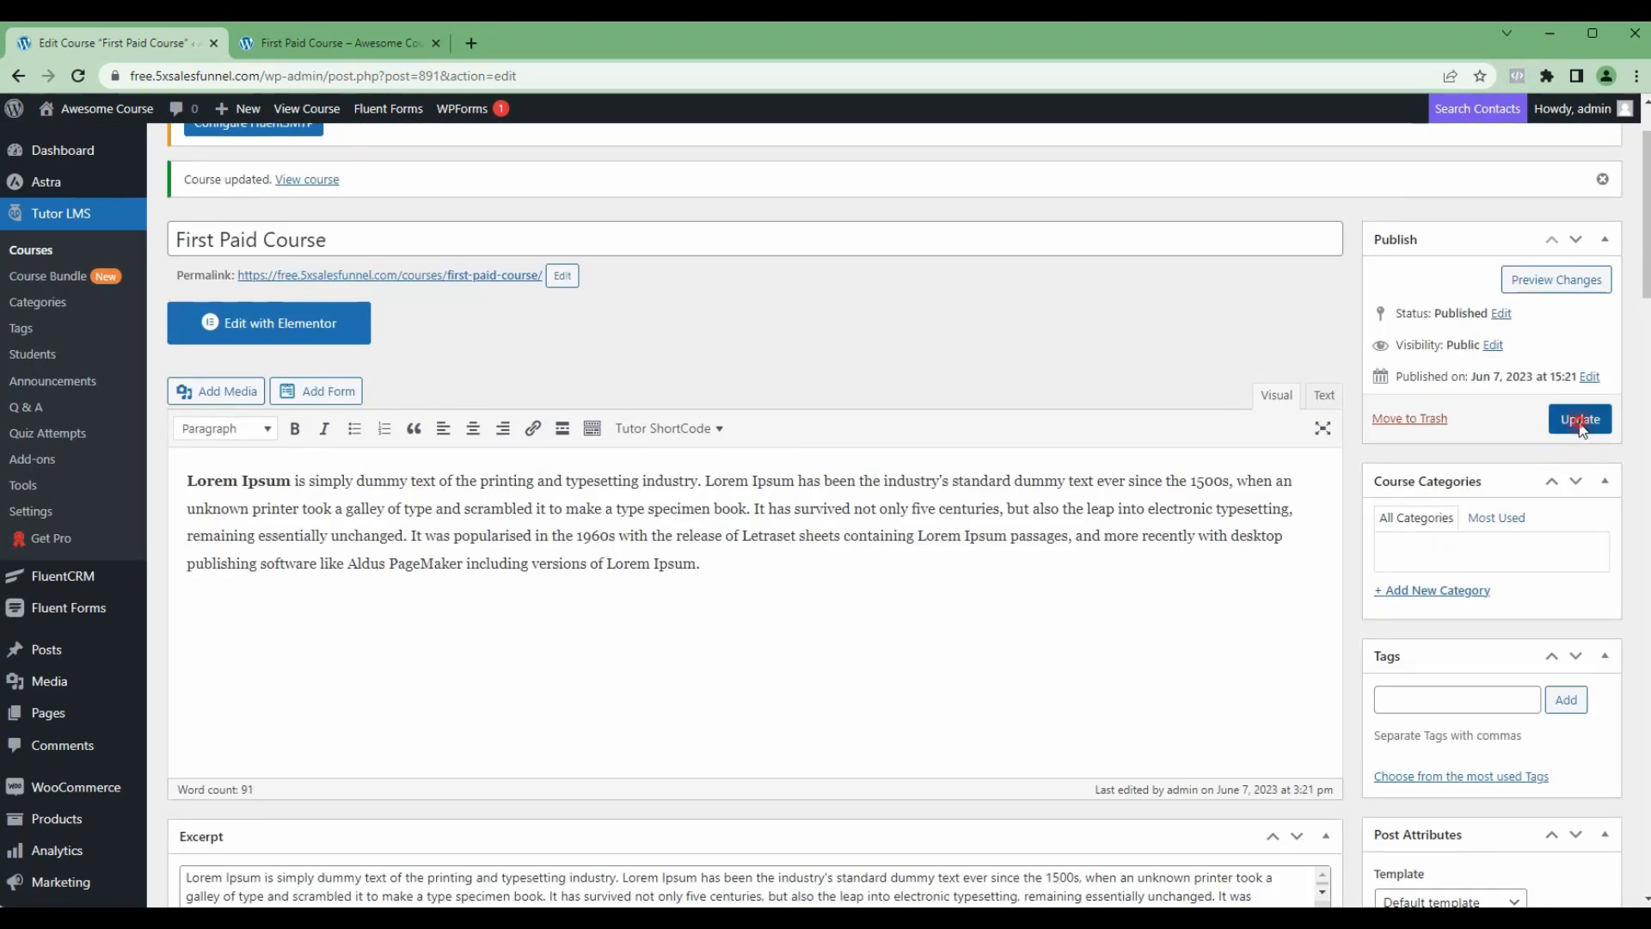
click(1581, 422)
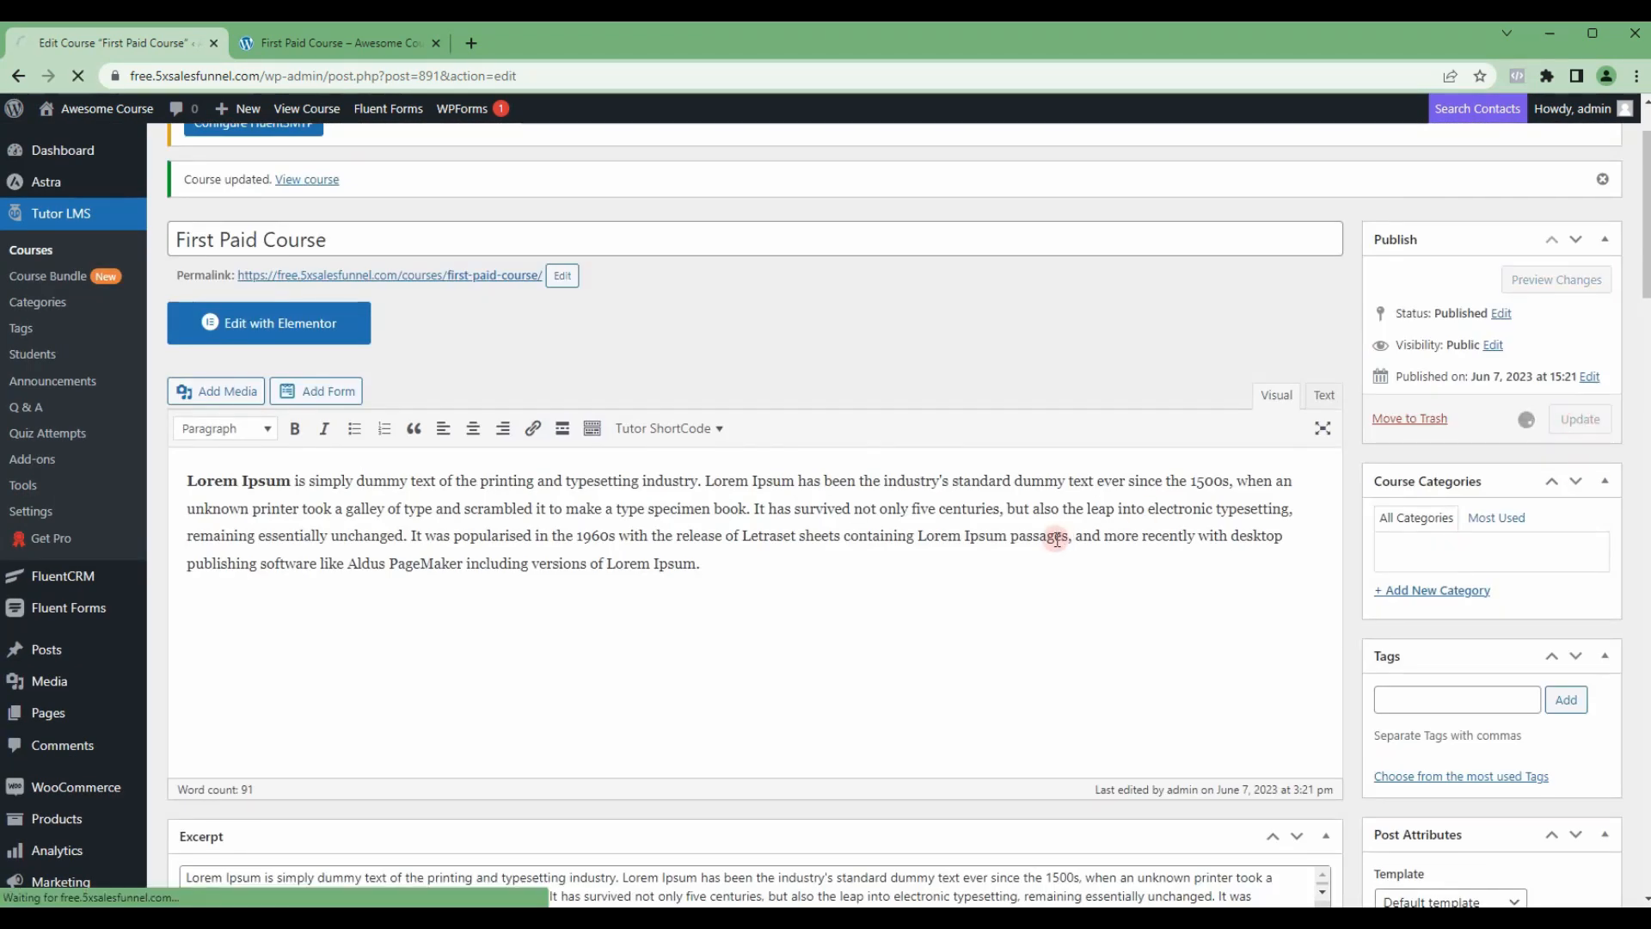
Step: Reload the published First Paid Course page and check its intro video and course content
key(ctrl+Tab)
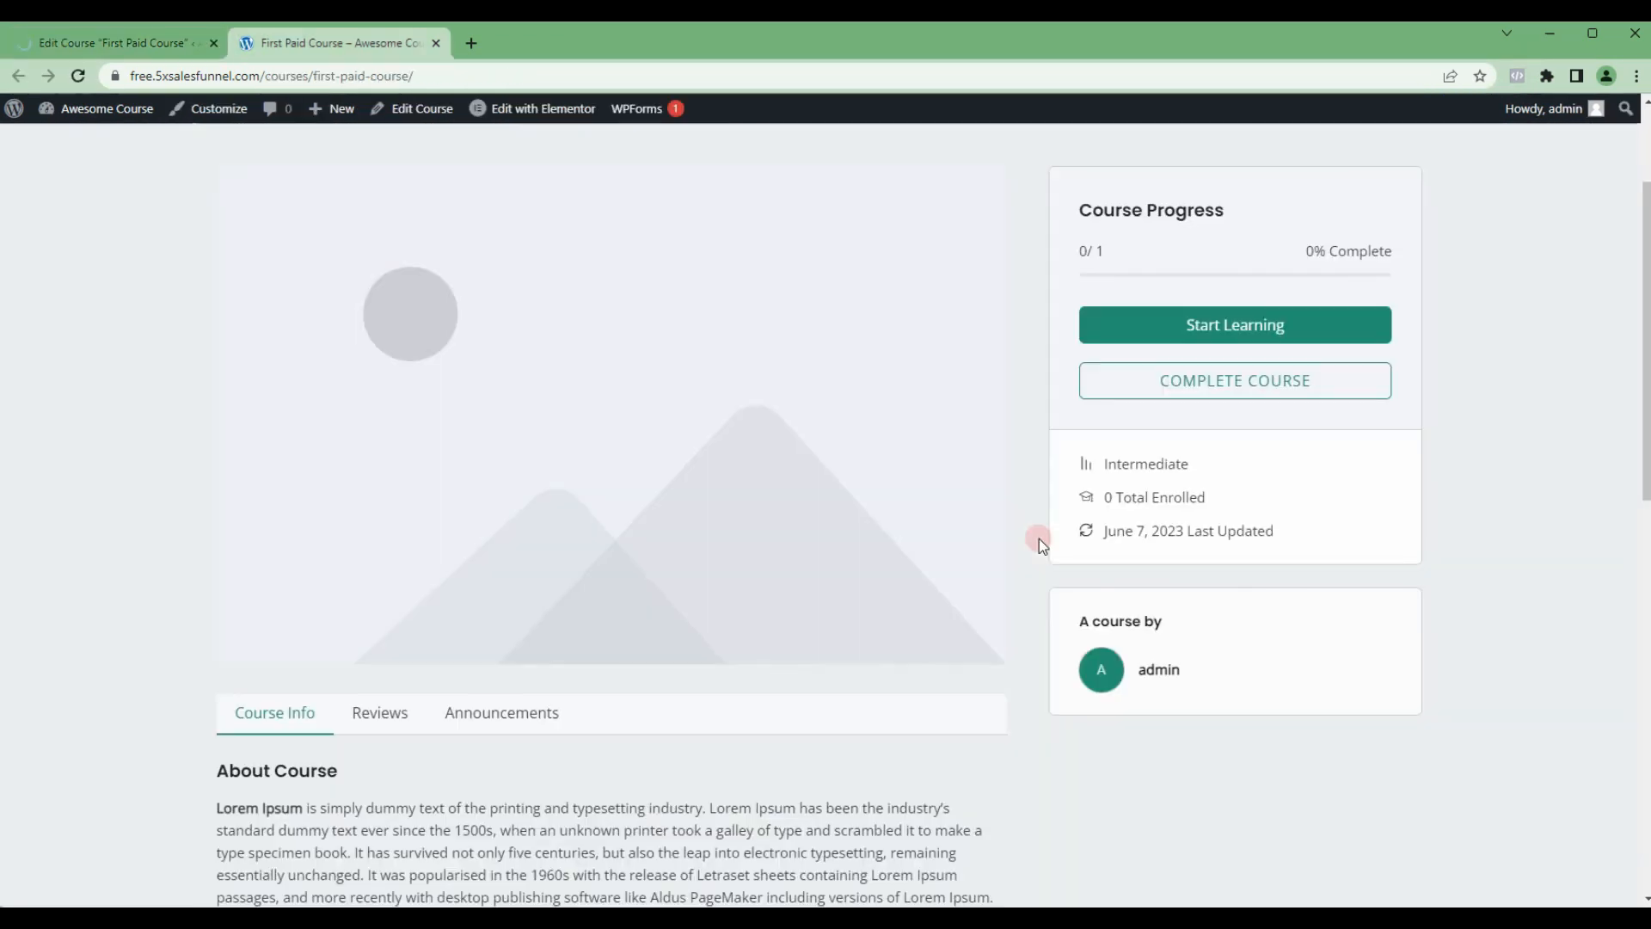
key(F5)
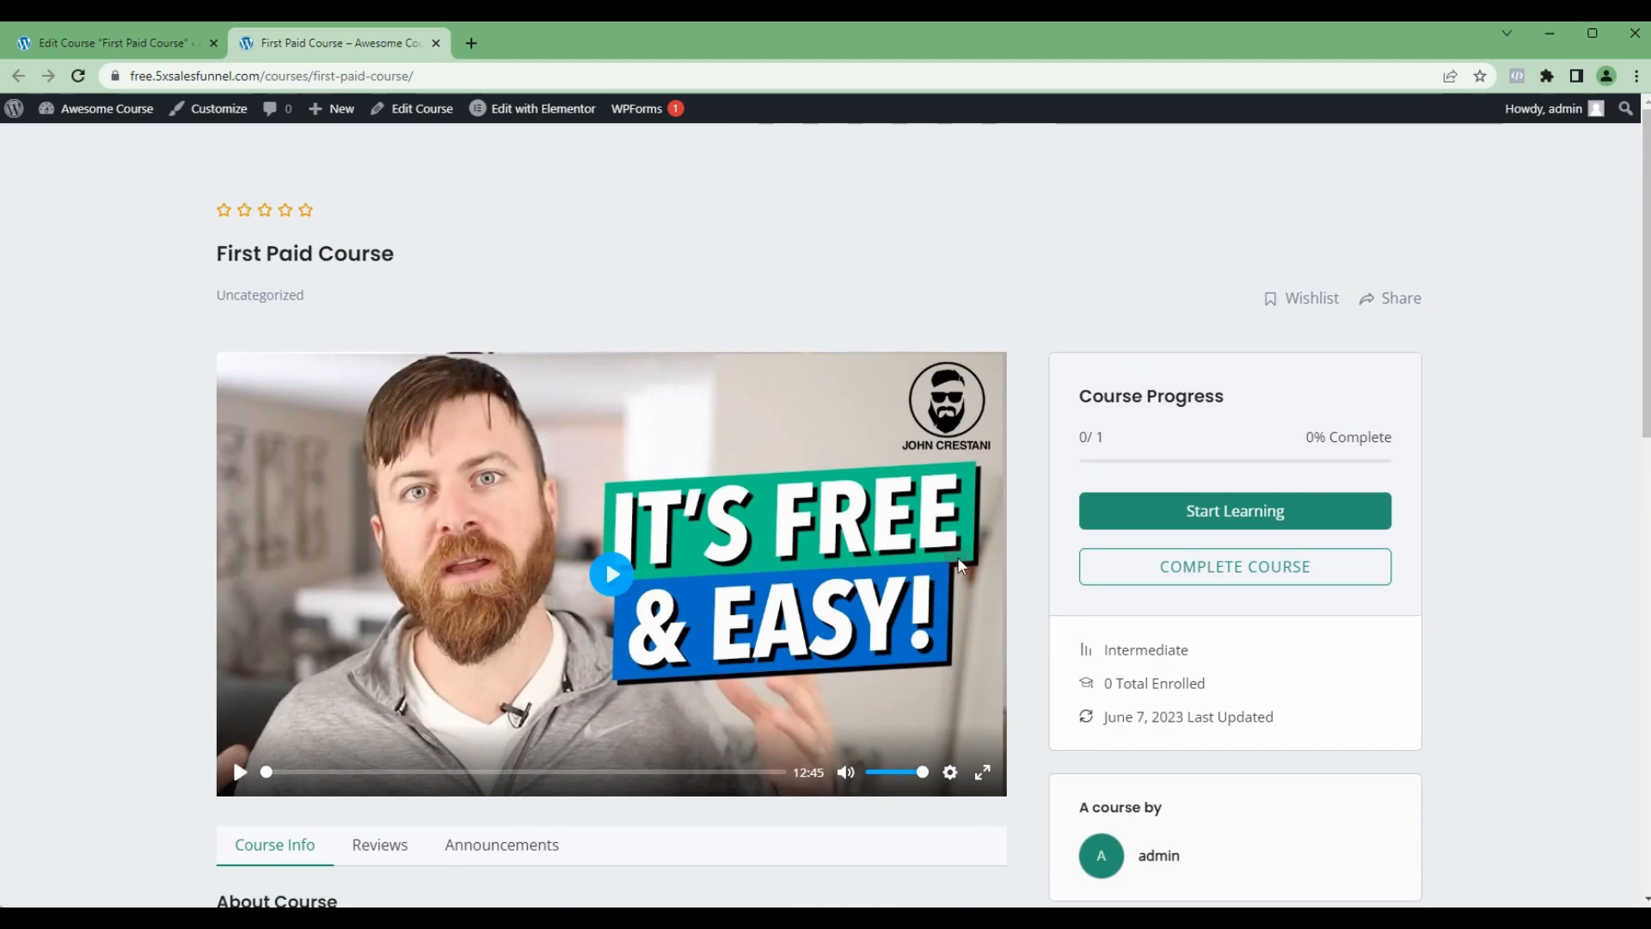
scroll(920, 538, down, 10)
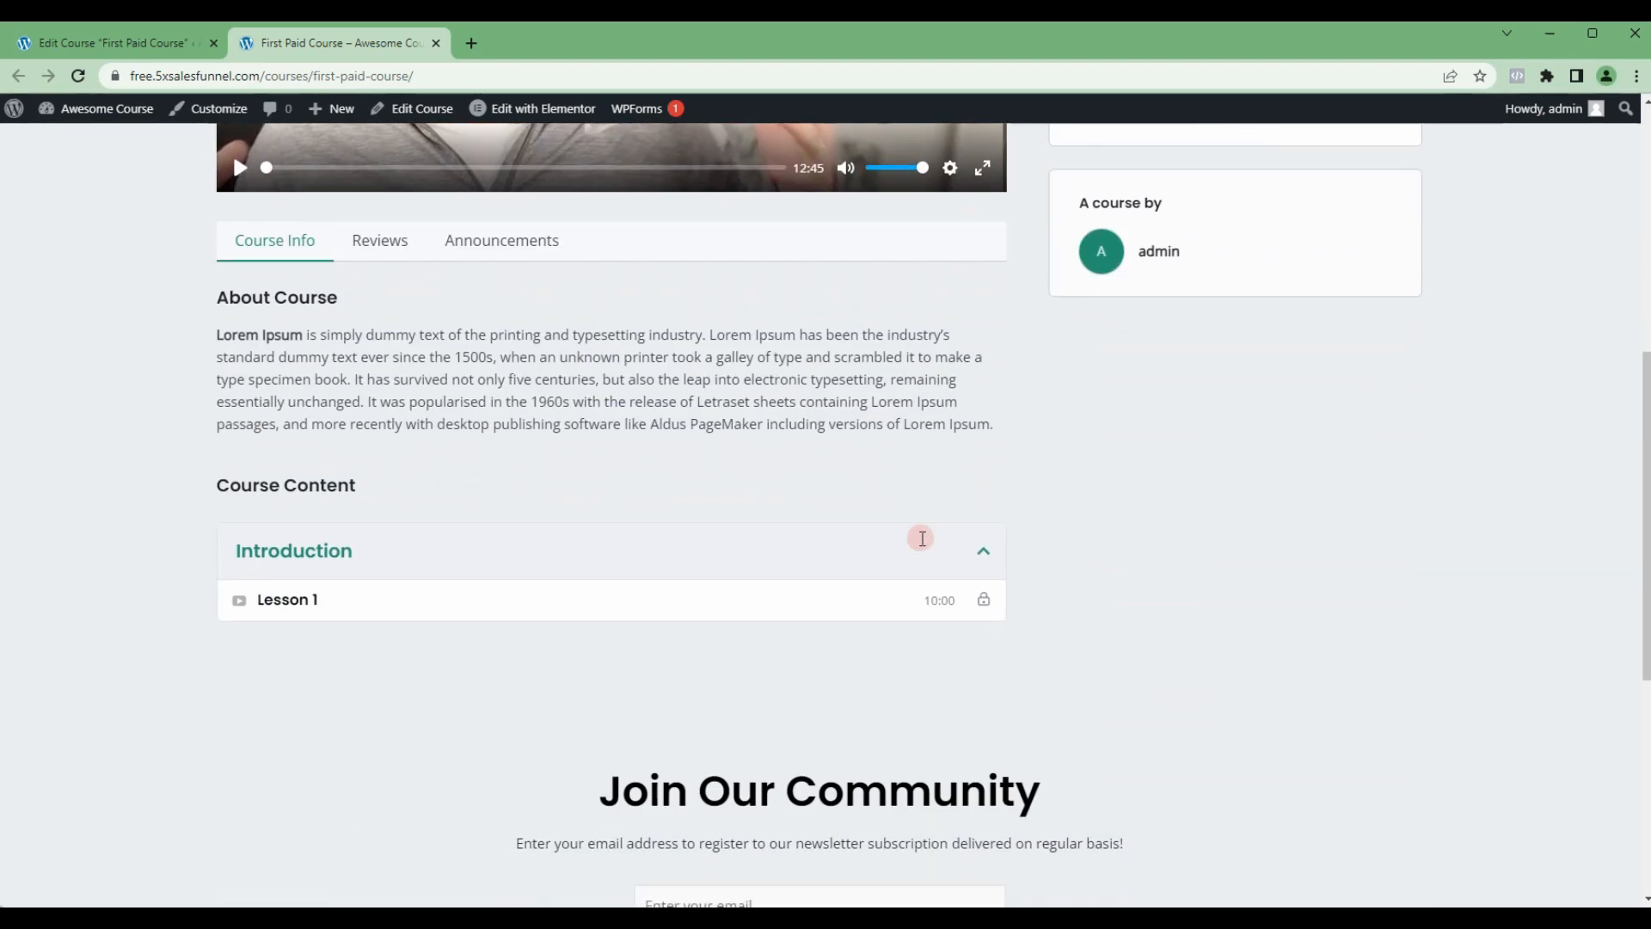
scroll(937, 537, up, 6)
scroll(938, 539, up, 4)
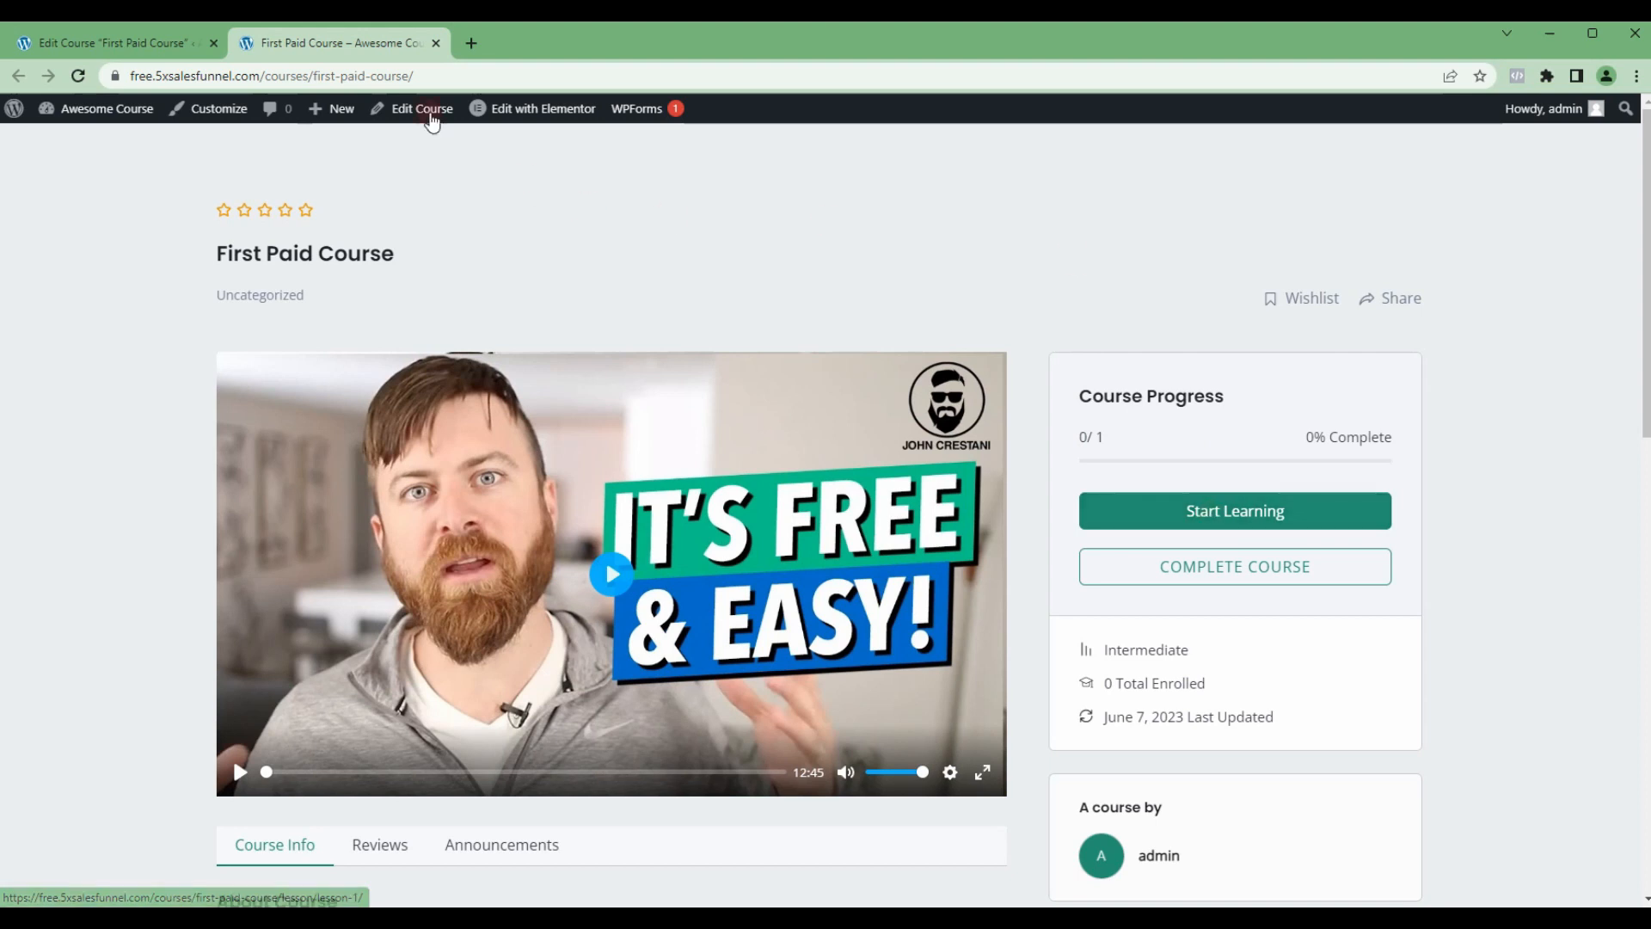
Step: Open the First Paid Course page's URL in a new Incognito window to view it as a logged-out visitor
click(391, 76)
key(ctrl+c)
mouse_move(584, 104)
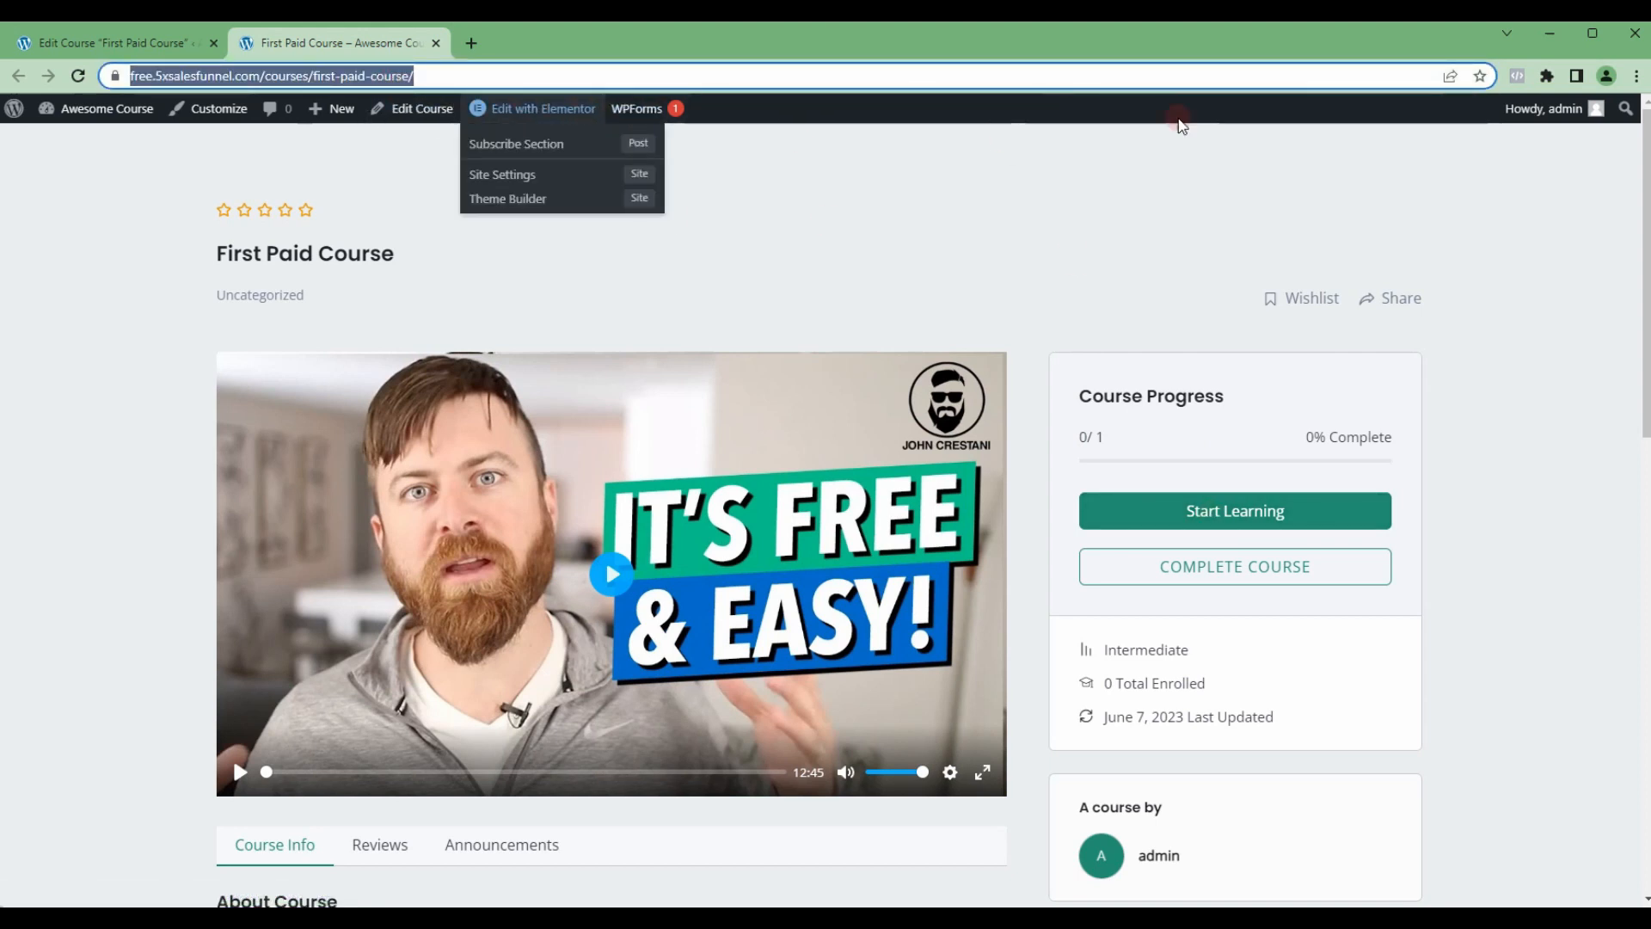
click(1632, 78)
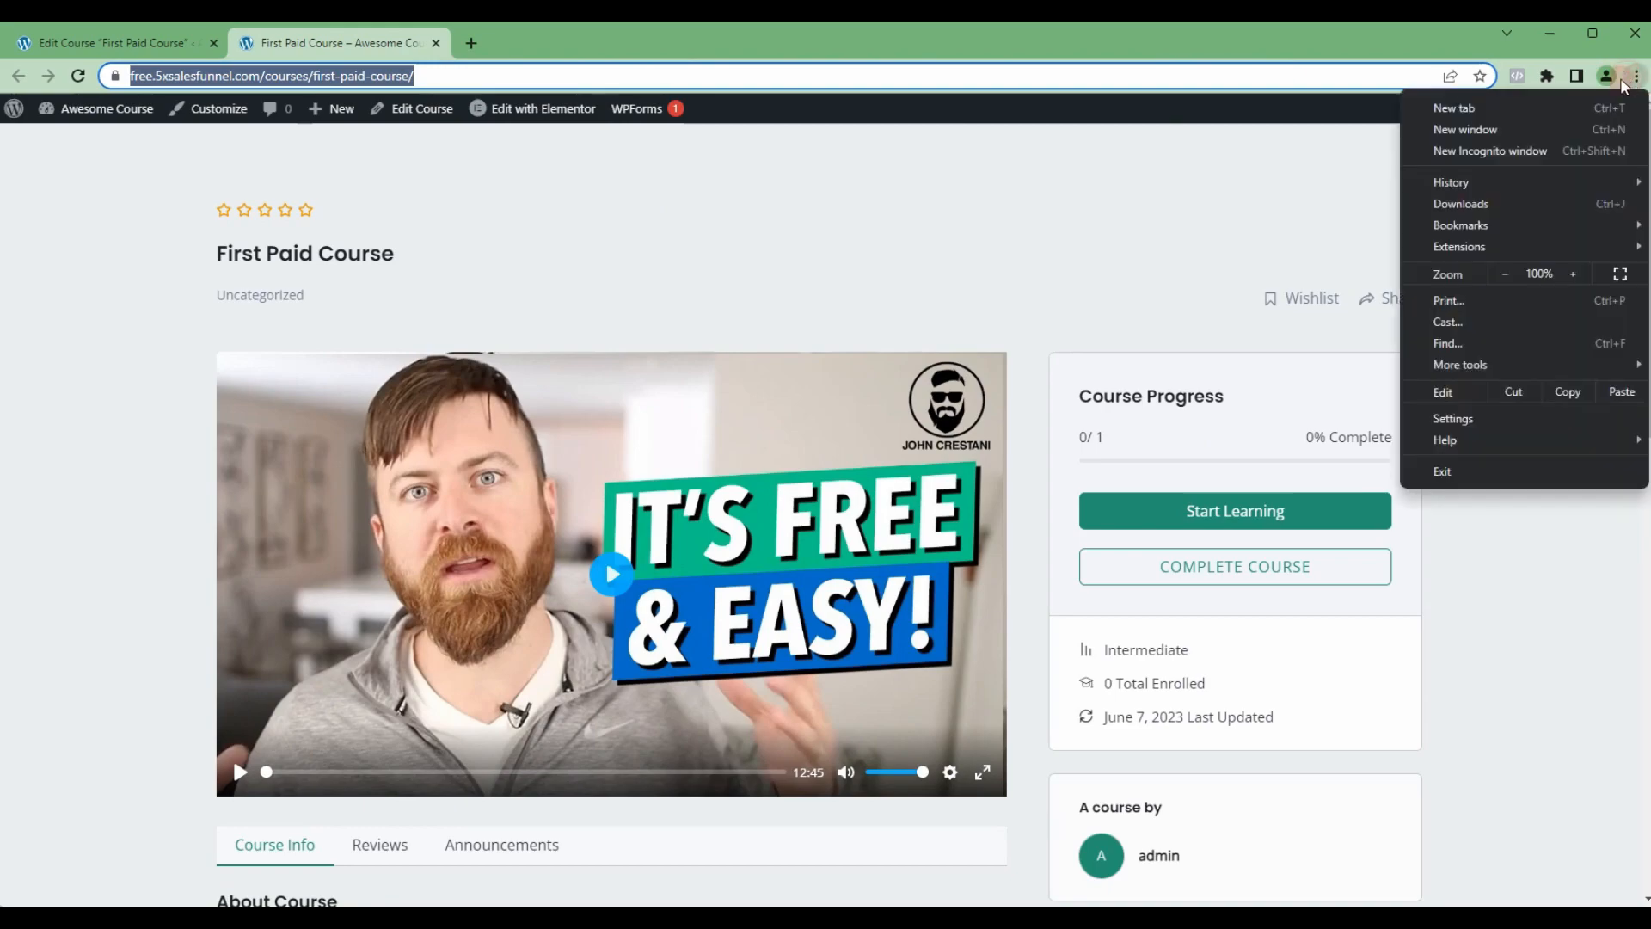
click(1479, 148)
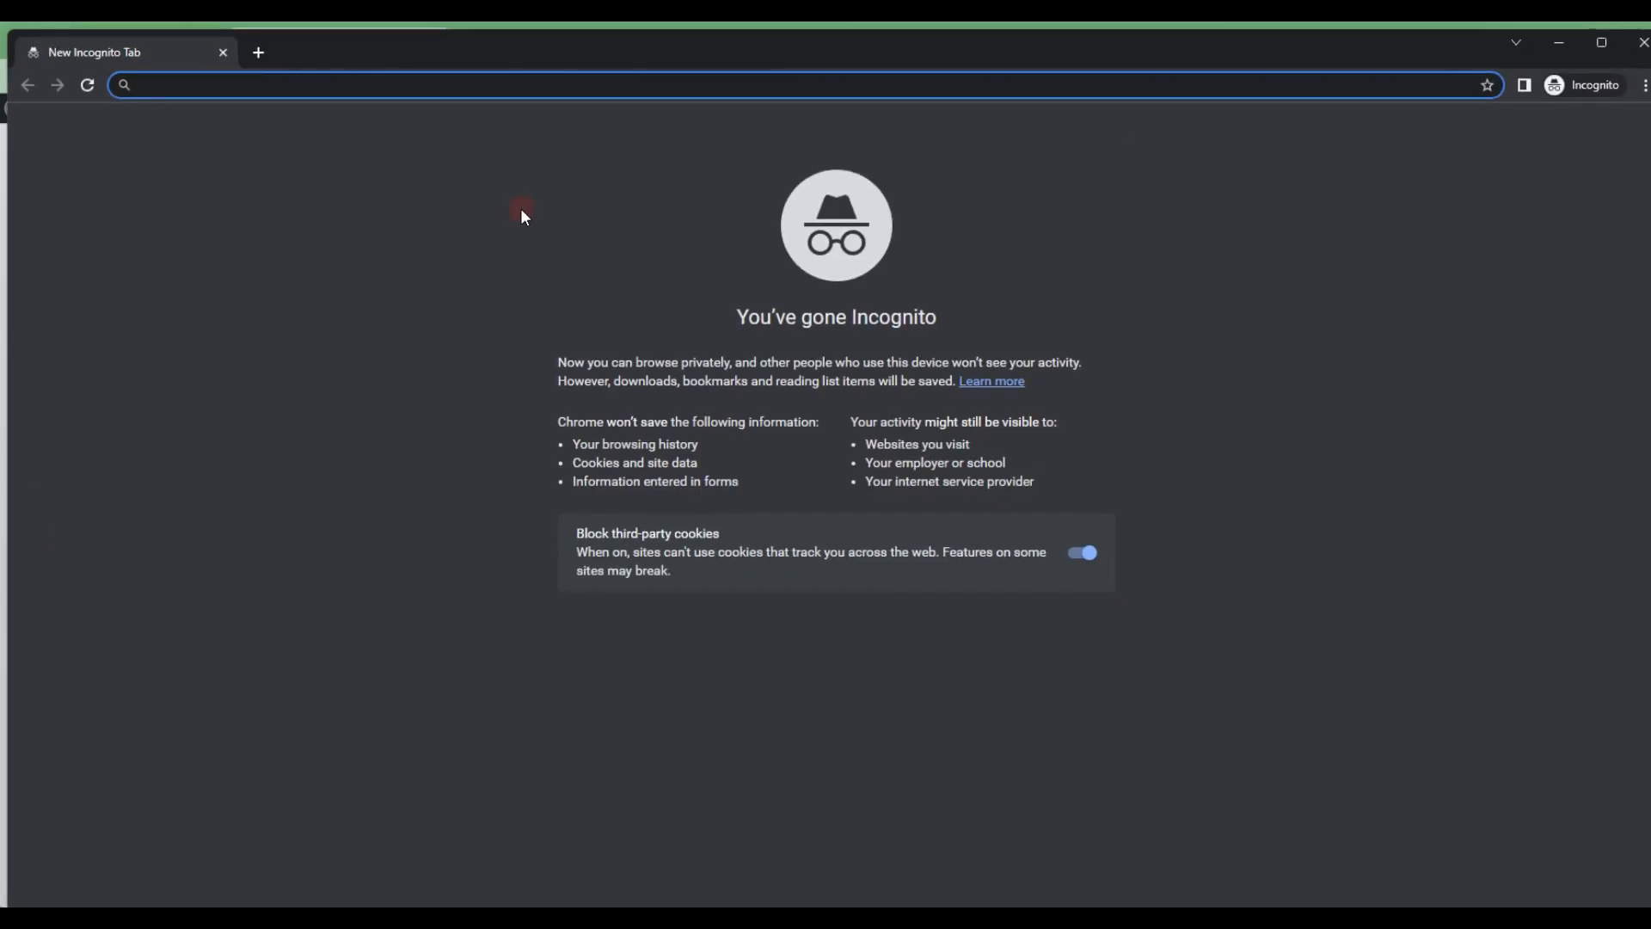
key(ctrl+v)
key(Return)
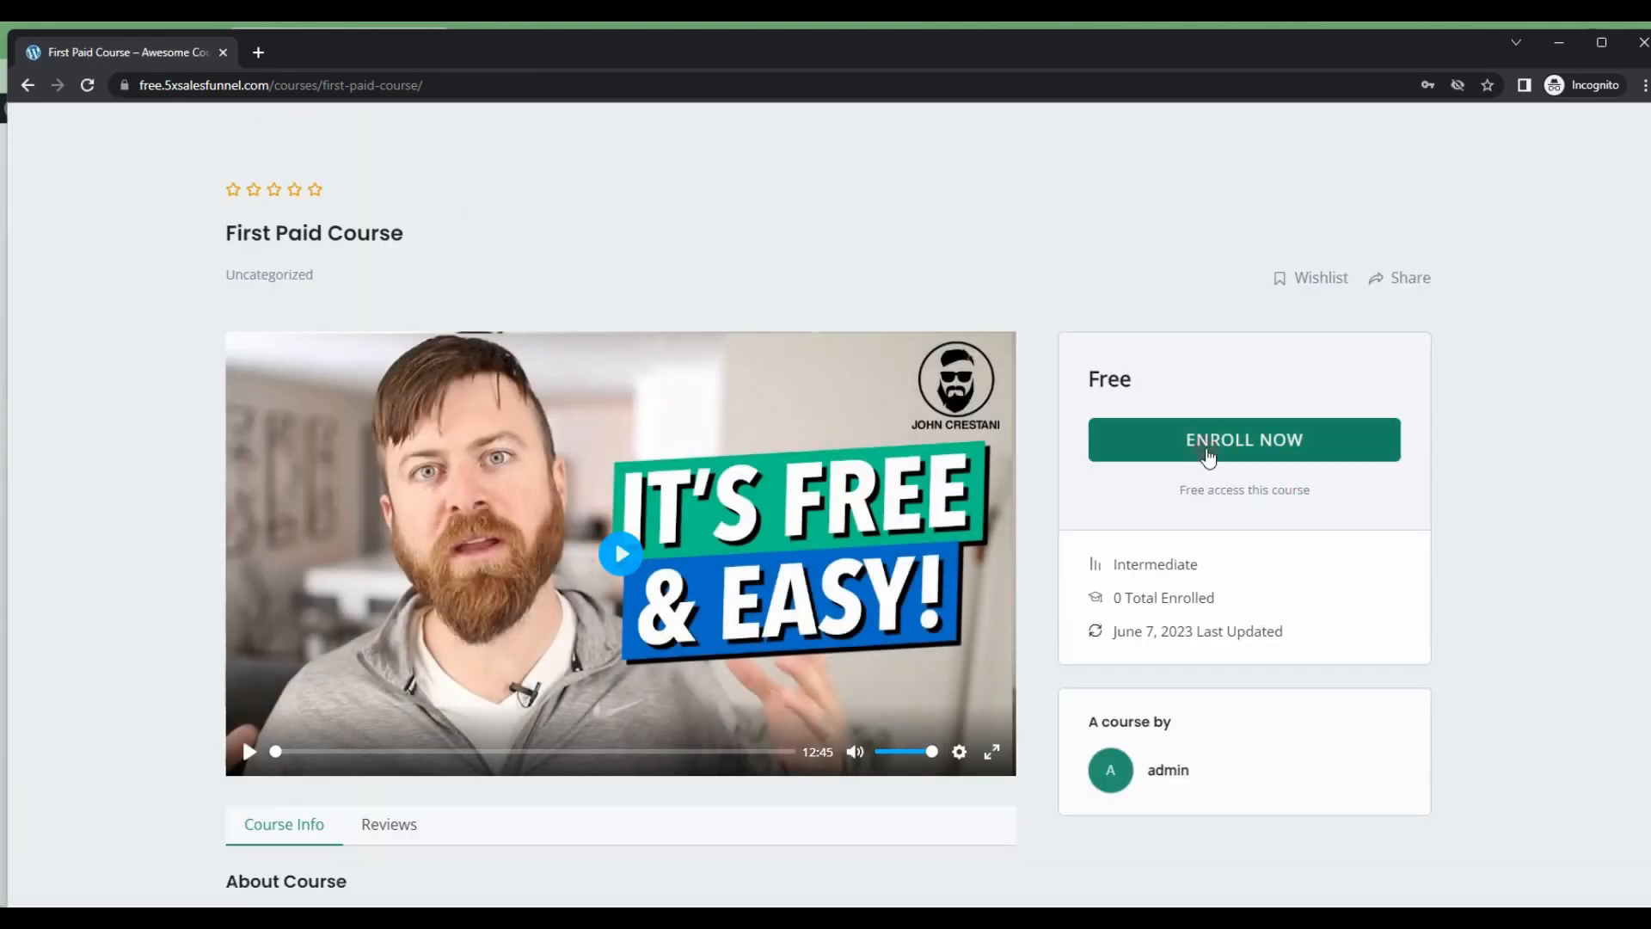
Step: Check the visitor's enrollment option and the rest of the course page, and close both views of the page
click(1199, 441)
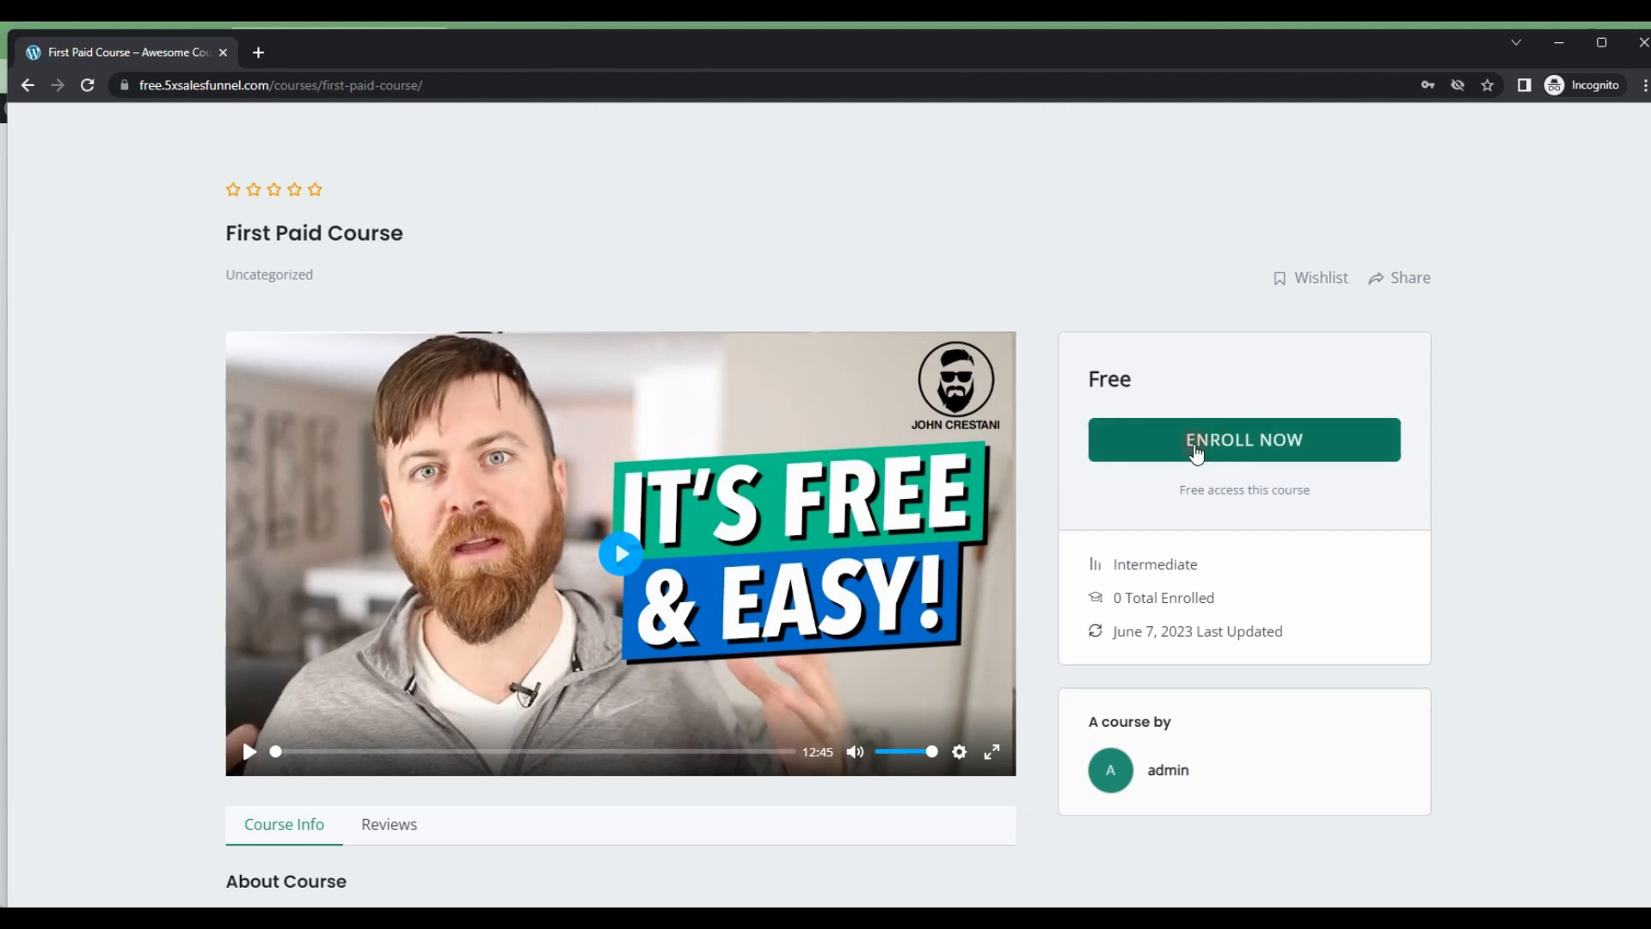
scroll(1200, 447, down, 7)
scroll(1196, 447, down, 5)
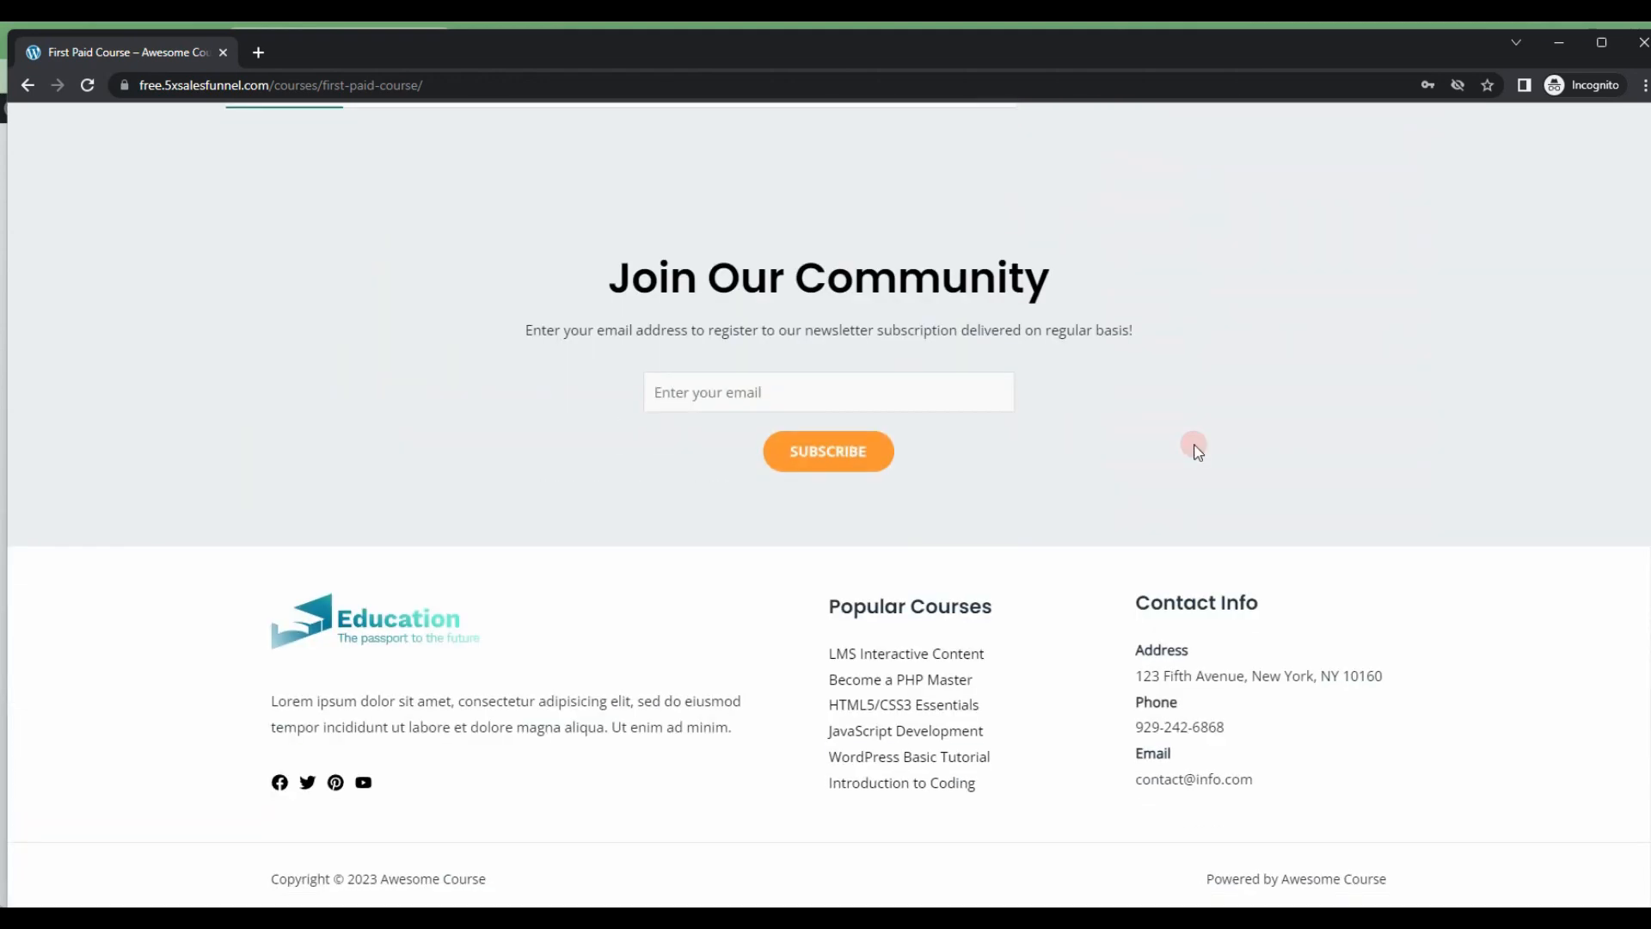
scroll(1196, 446, up, 12)
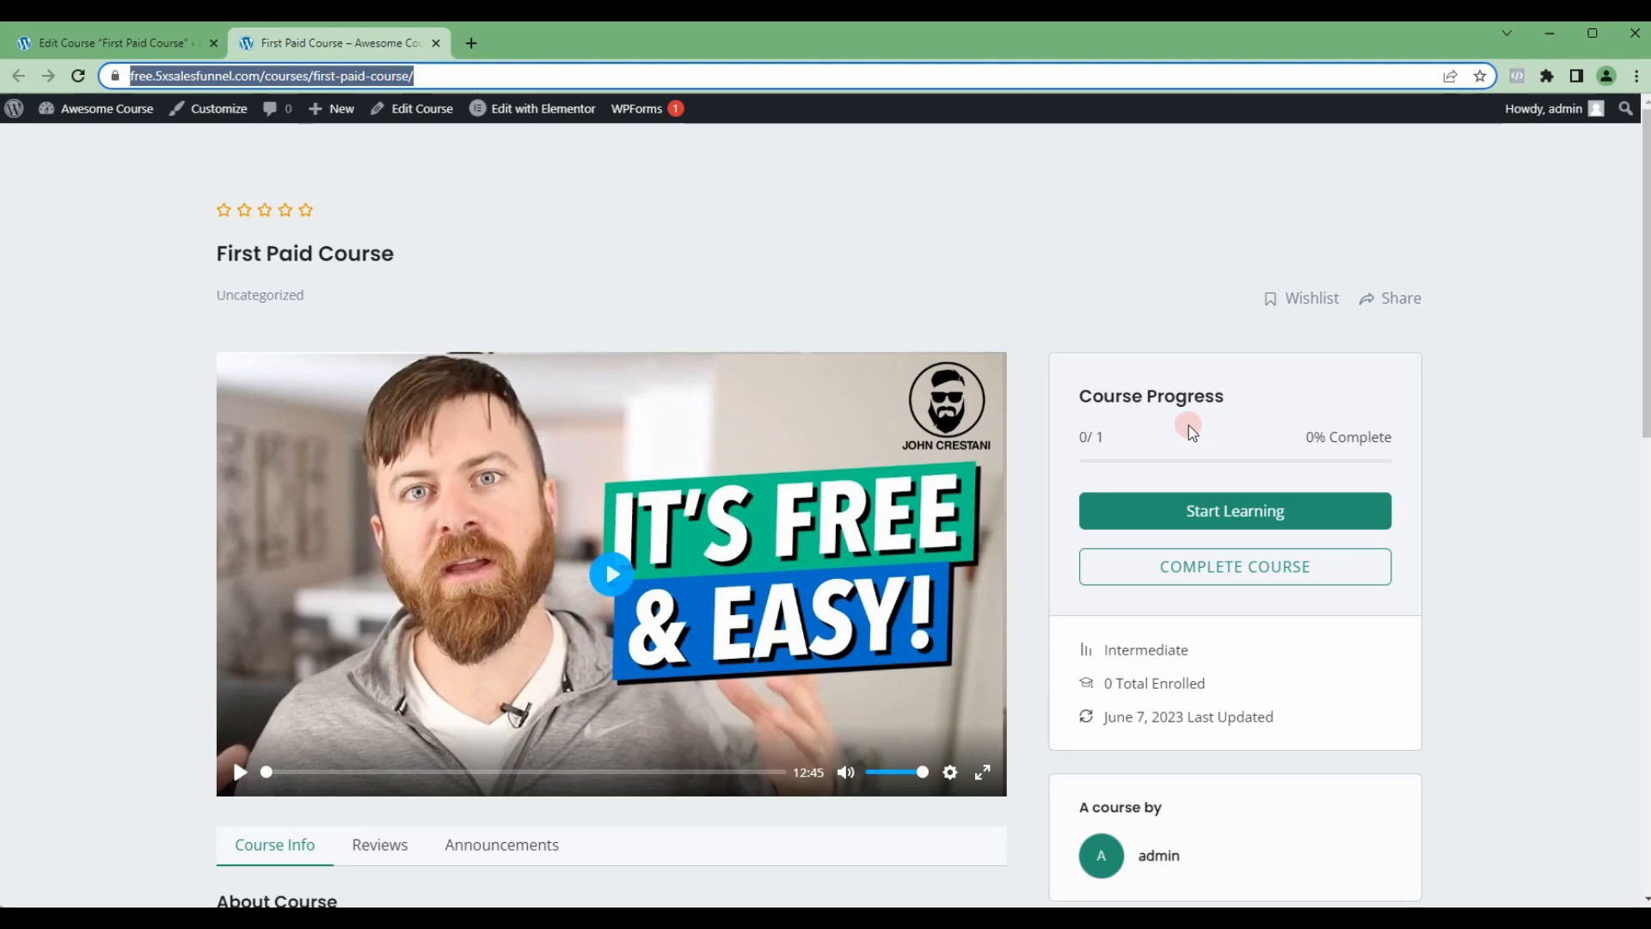
click(436, 43)
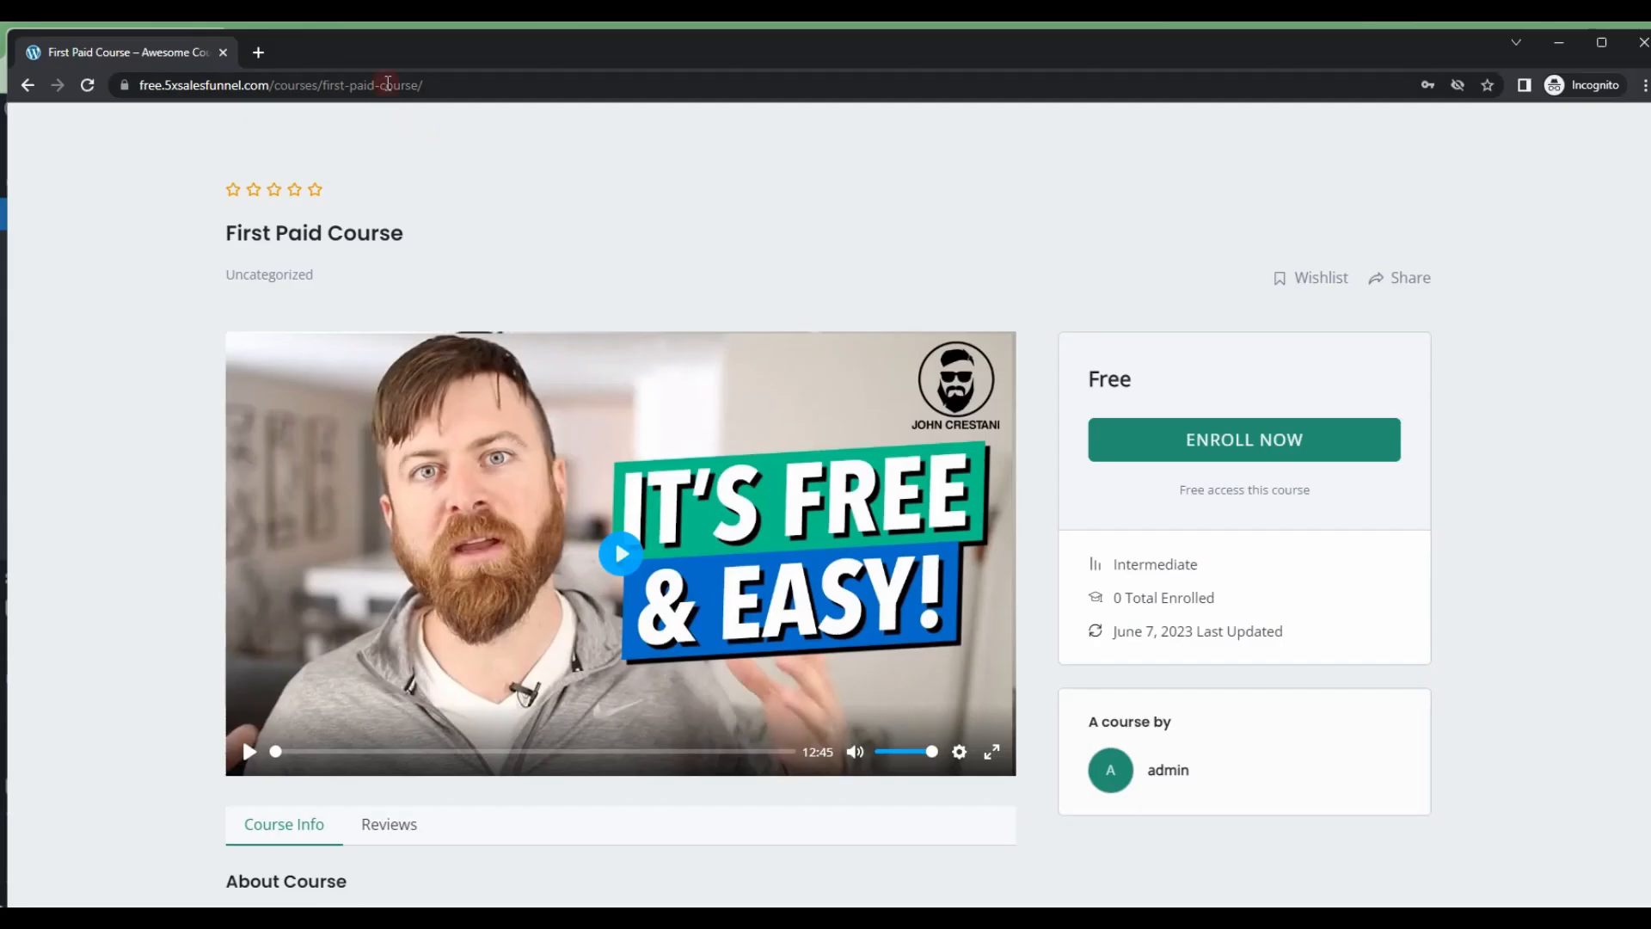
click(222, 54)
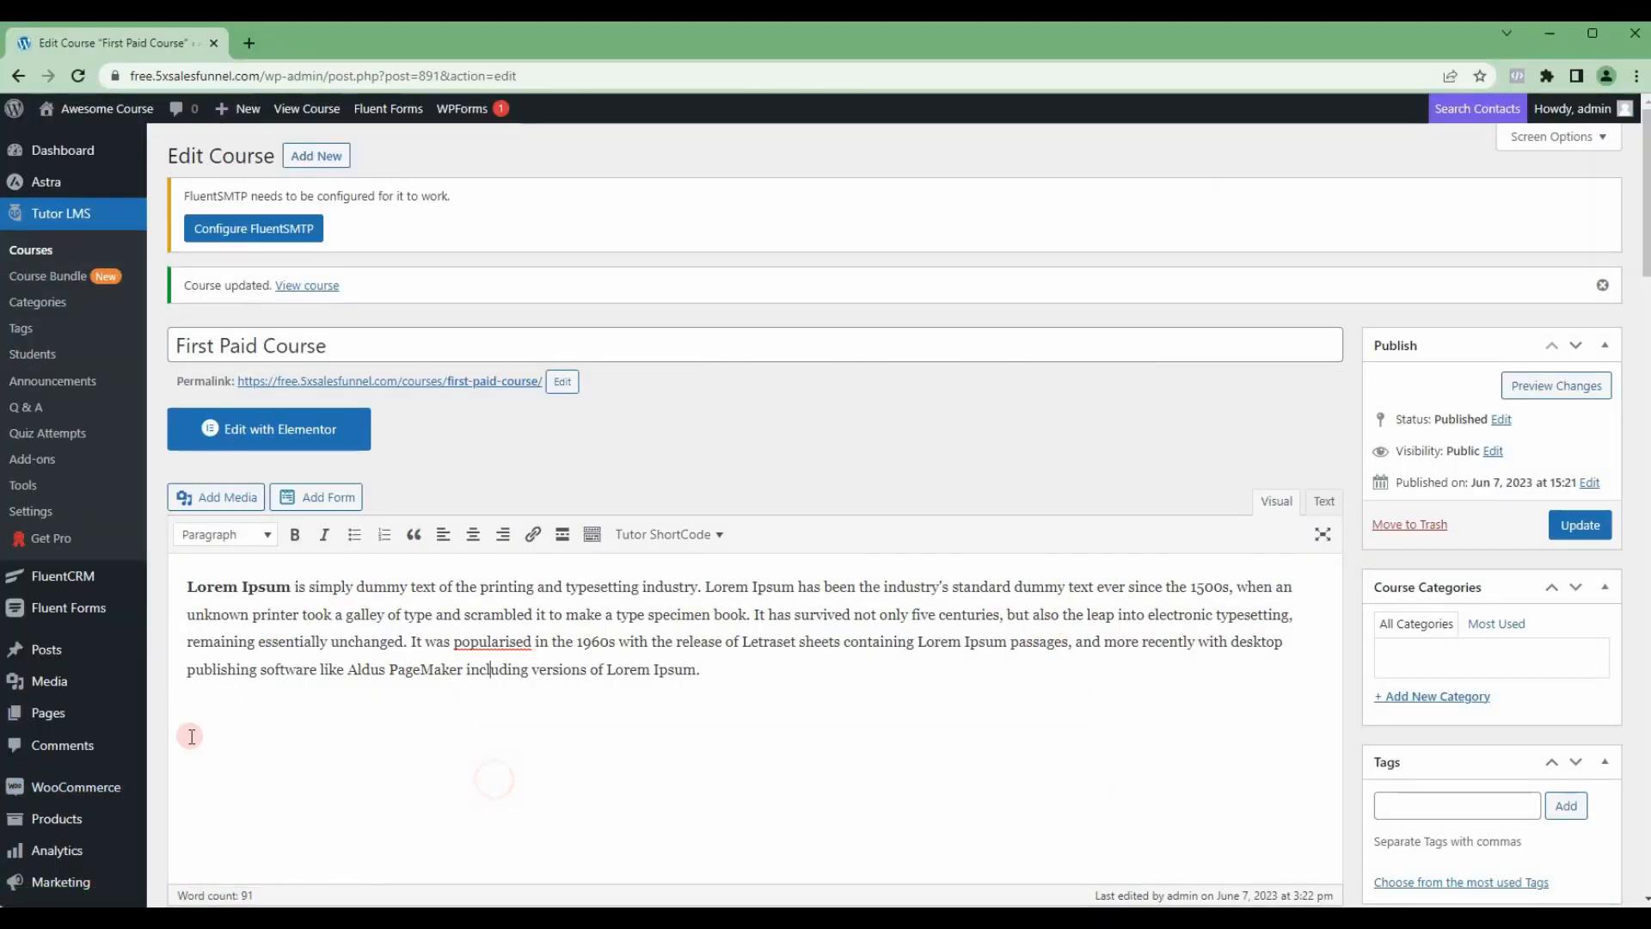
Step: Review WooCommerce's general store address, location, tax, coupon and currency settings, and save them
mouse_move(65, 787)
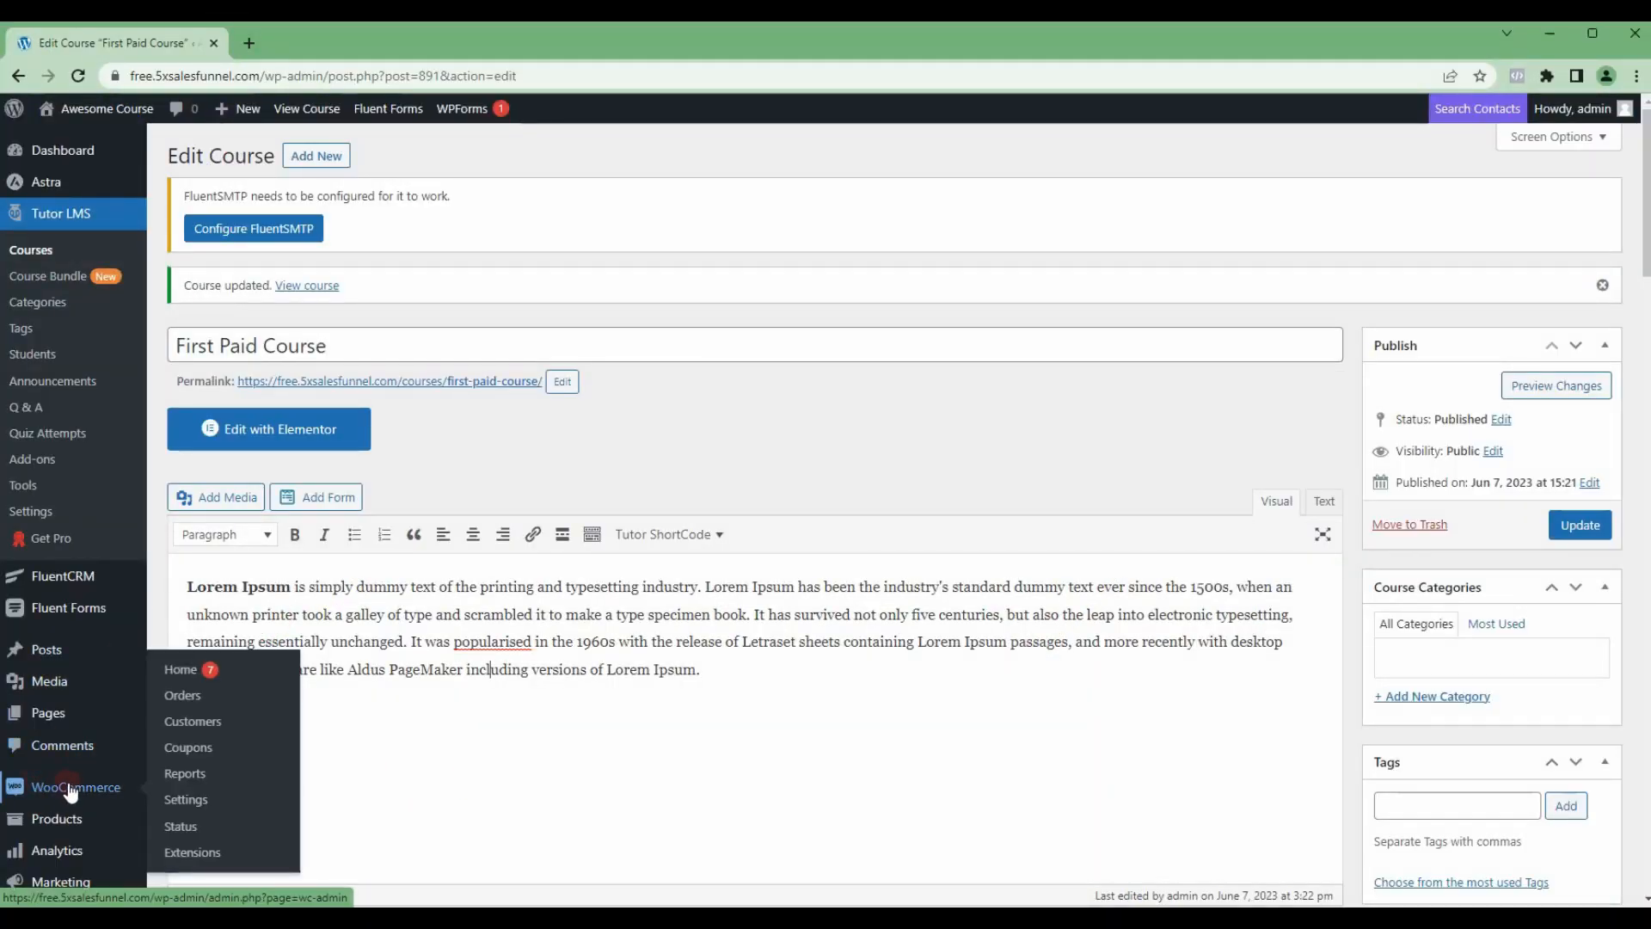
click(189, 800)
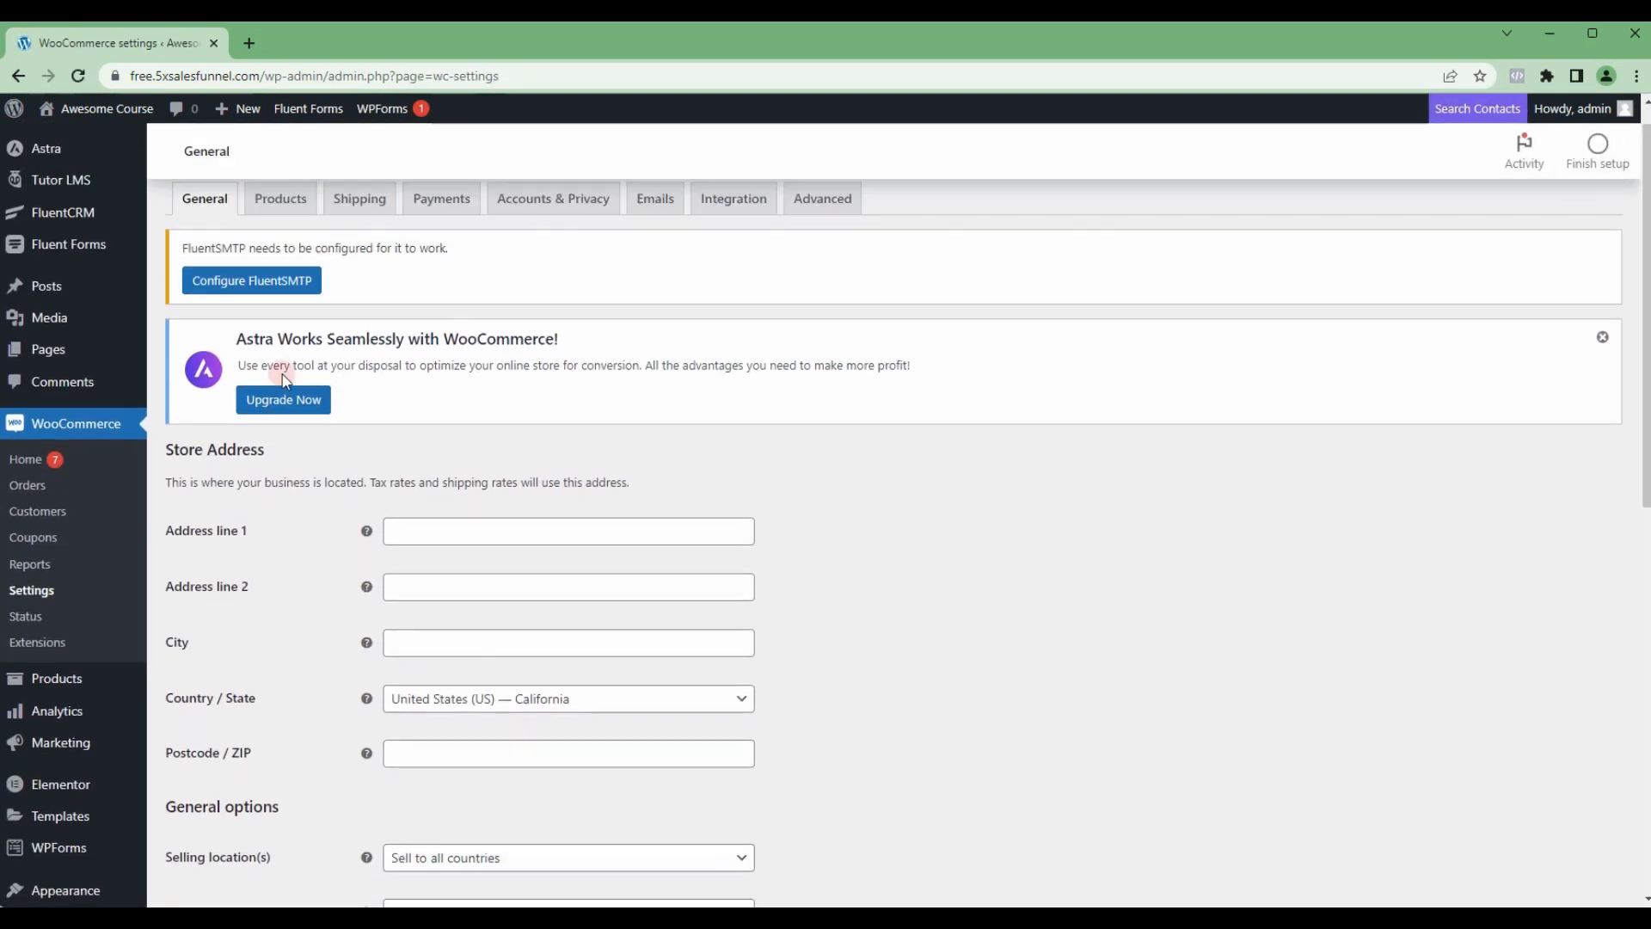
scroll(445, 550, down, 1)
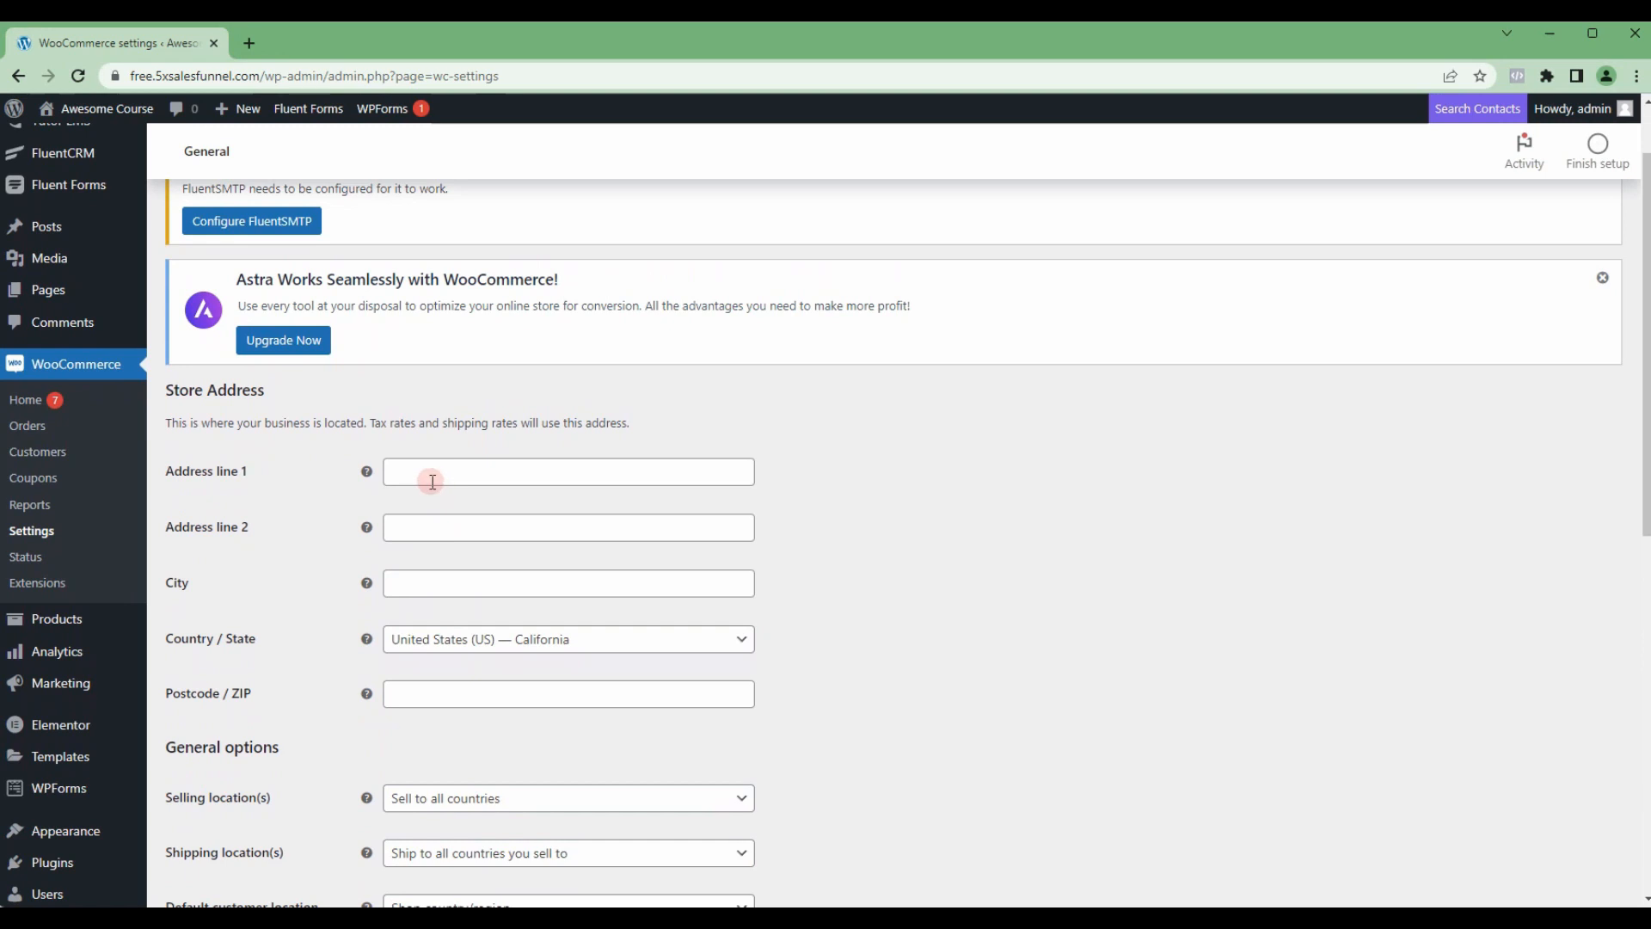
scroll(449, 622, down, 1)
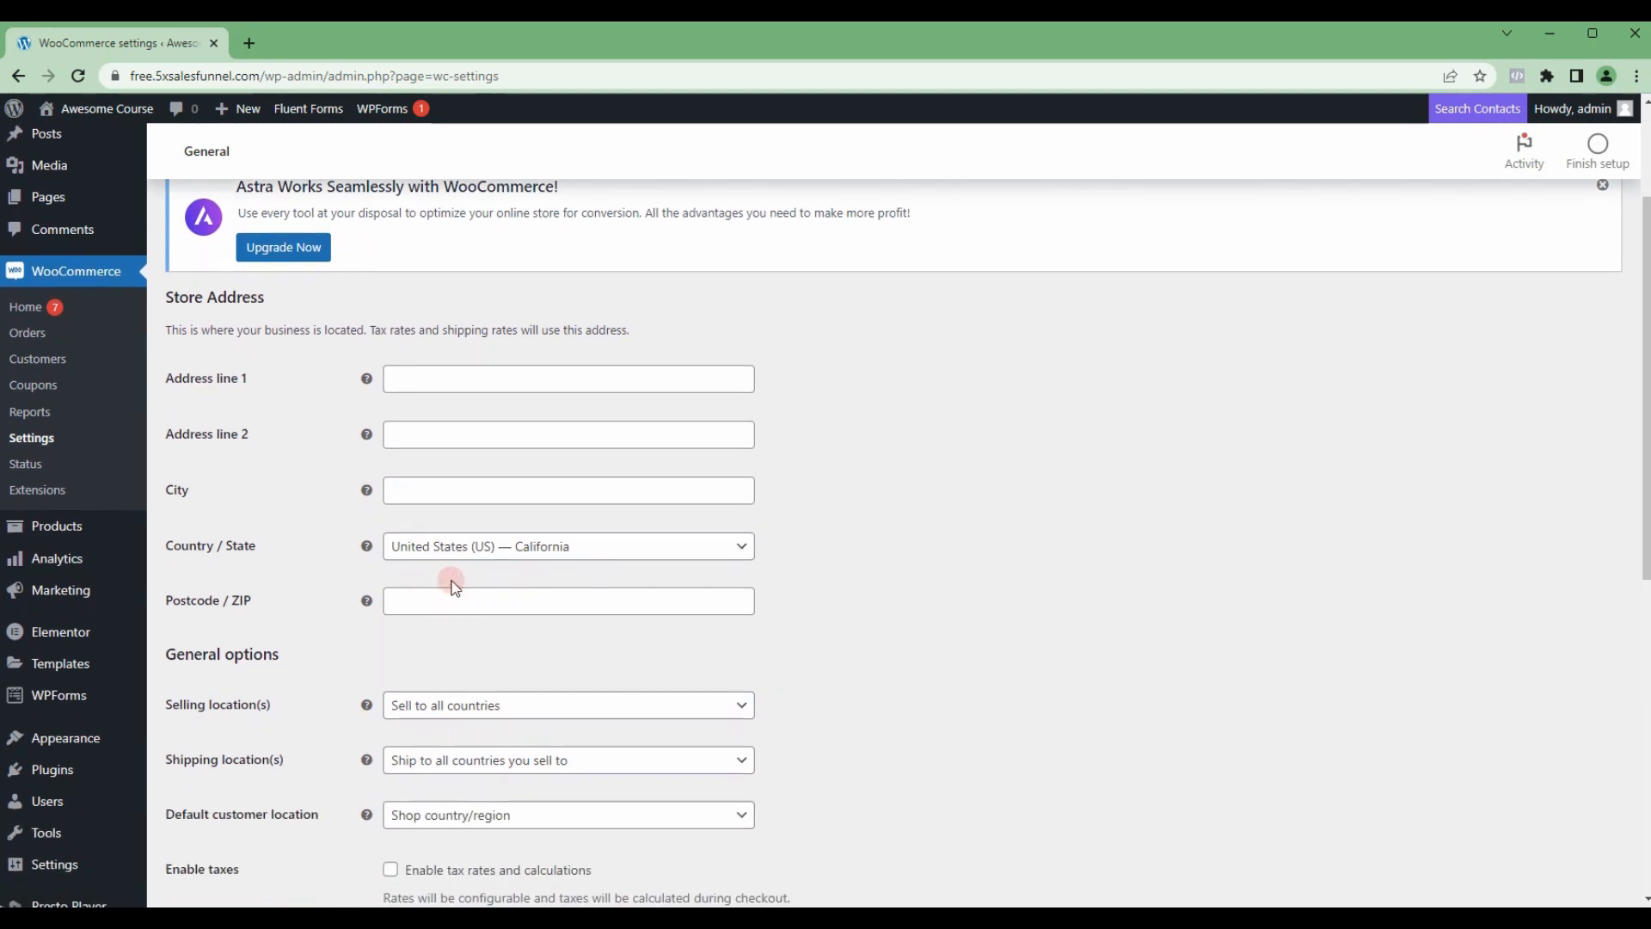
scroll(447, 577, down, 1)
scroll(465, 647, down, 1)
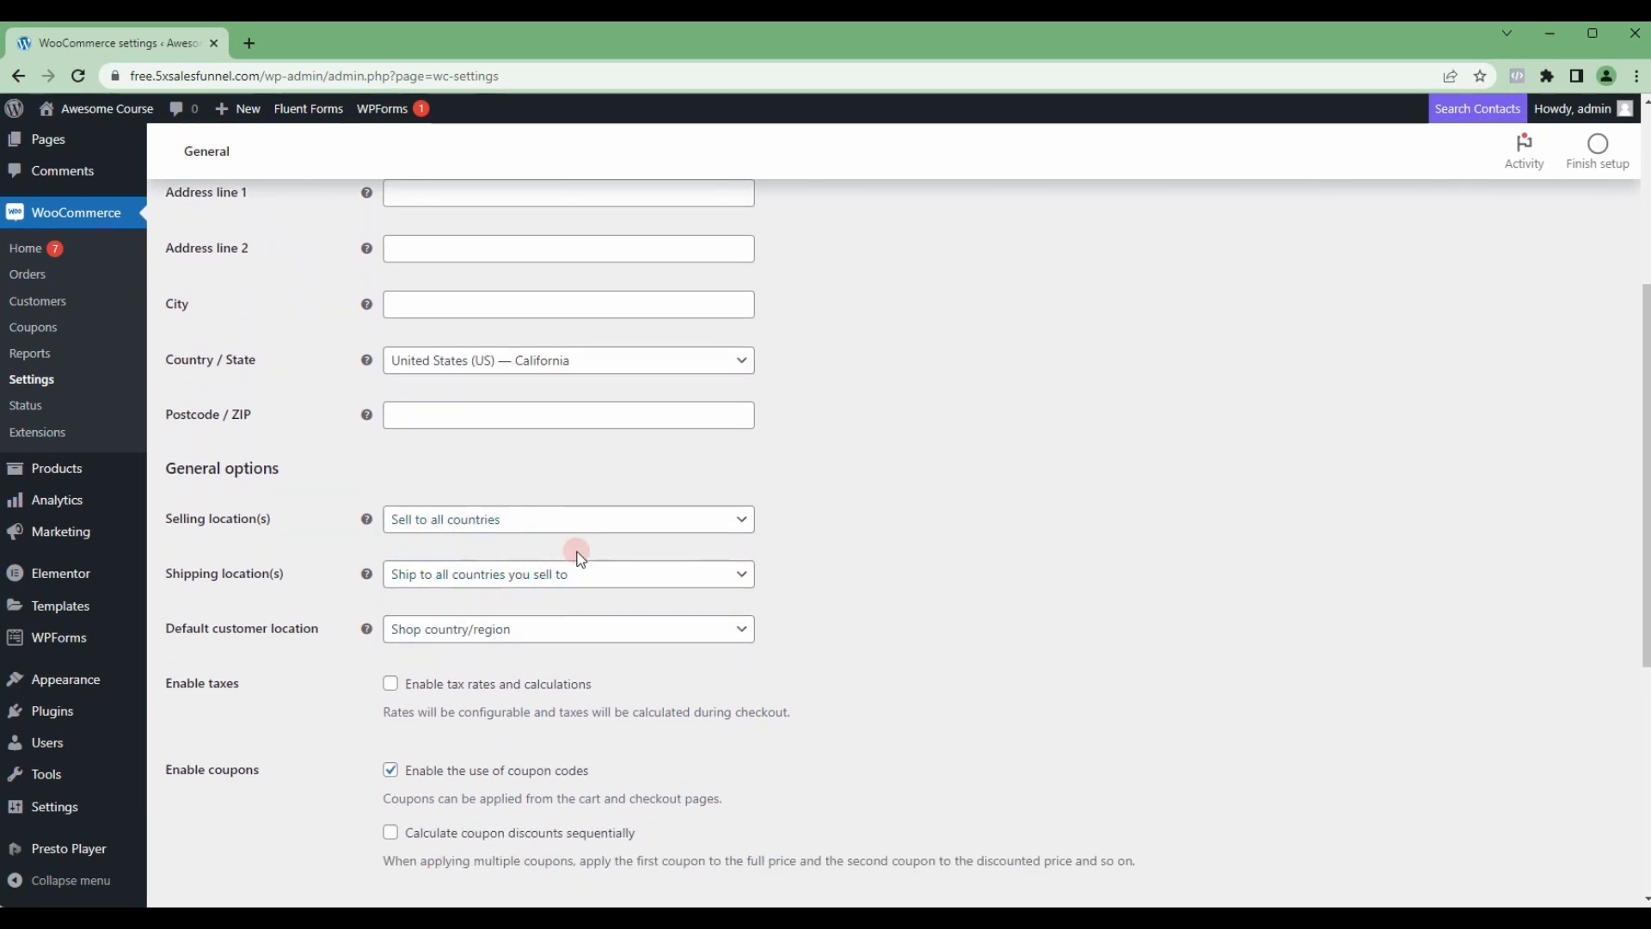
scroll(727, 561, down, 1)
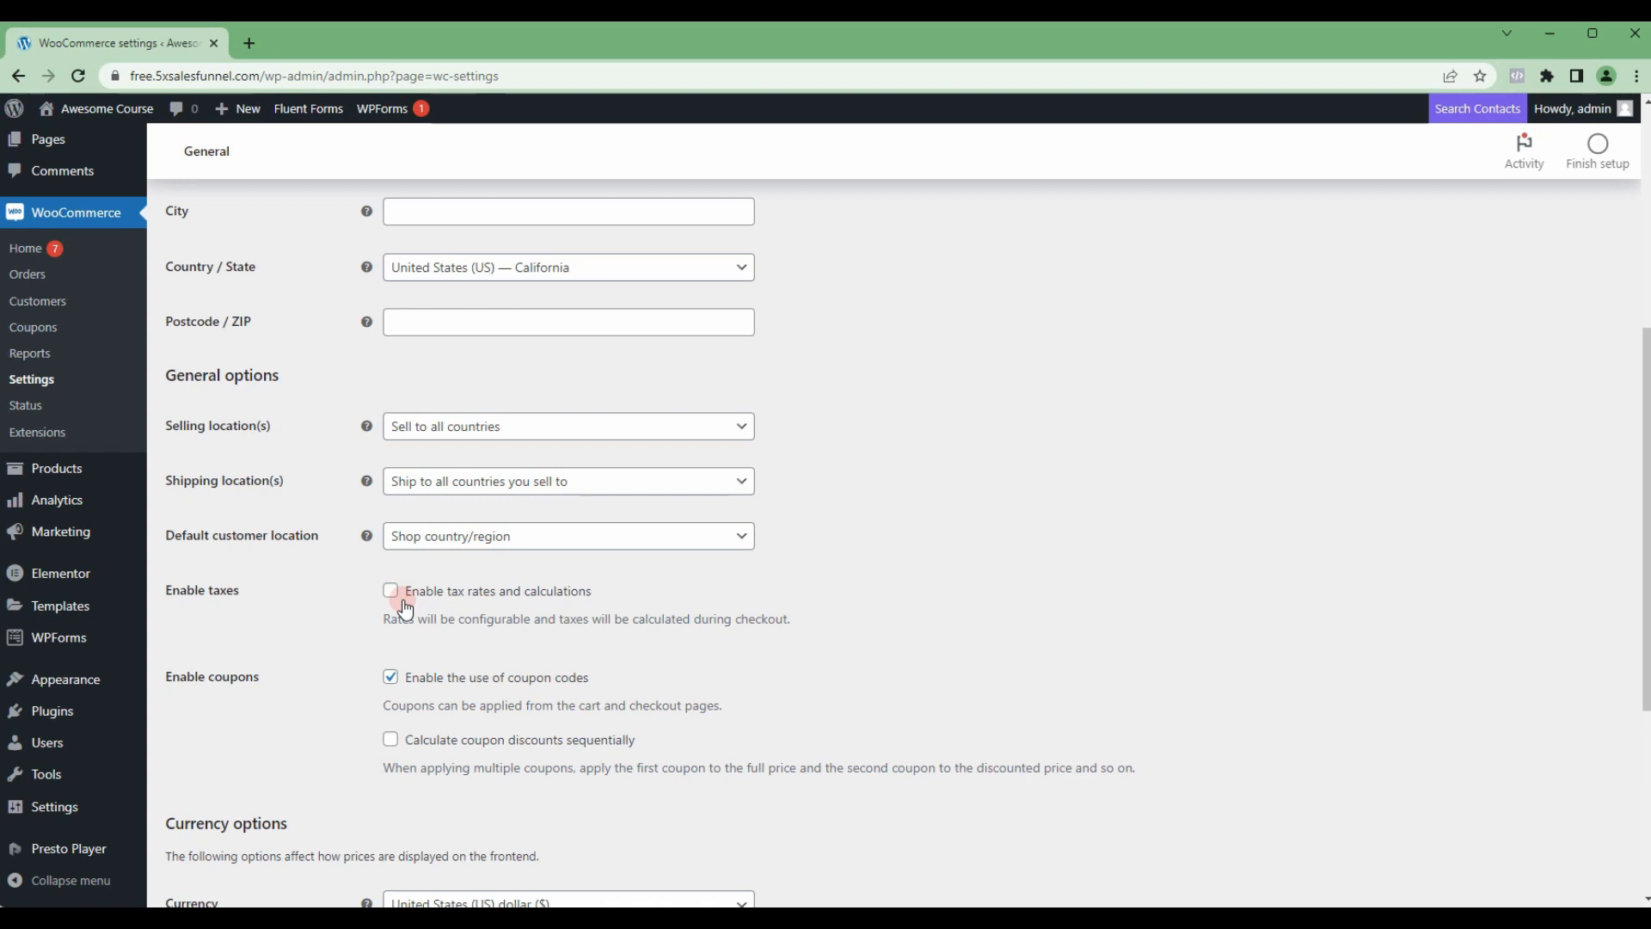
scroll(406, 607, down, 2)
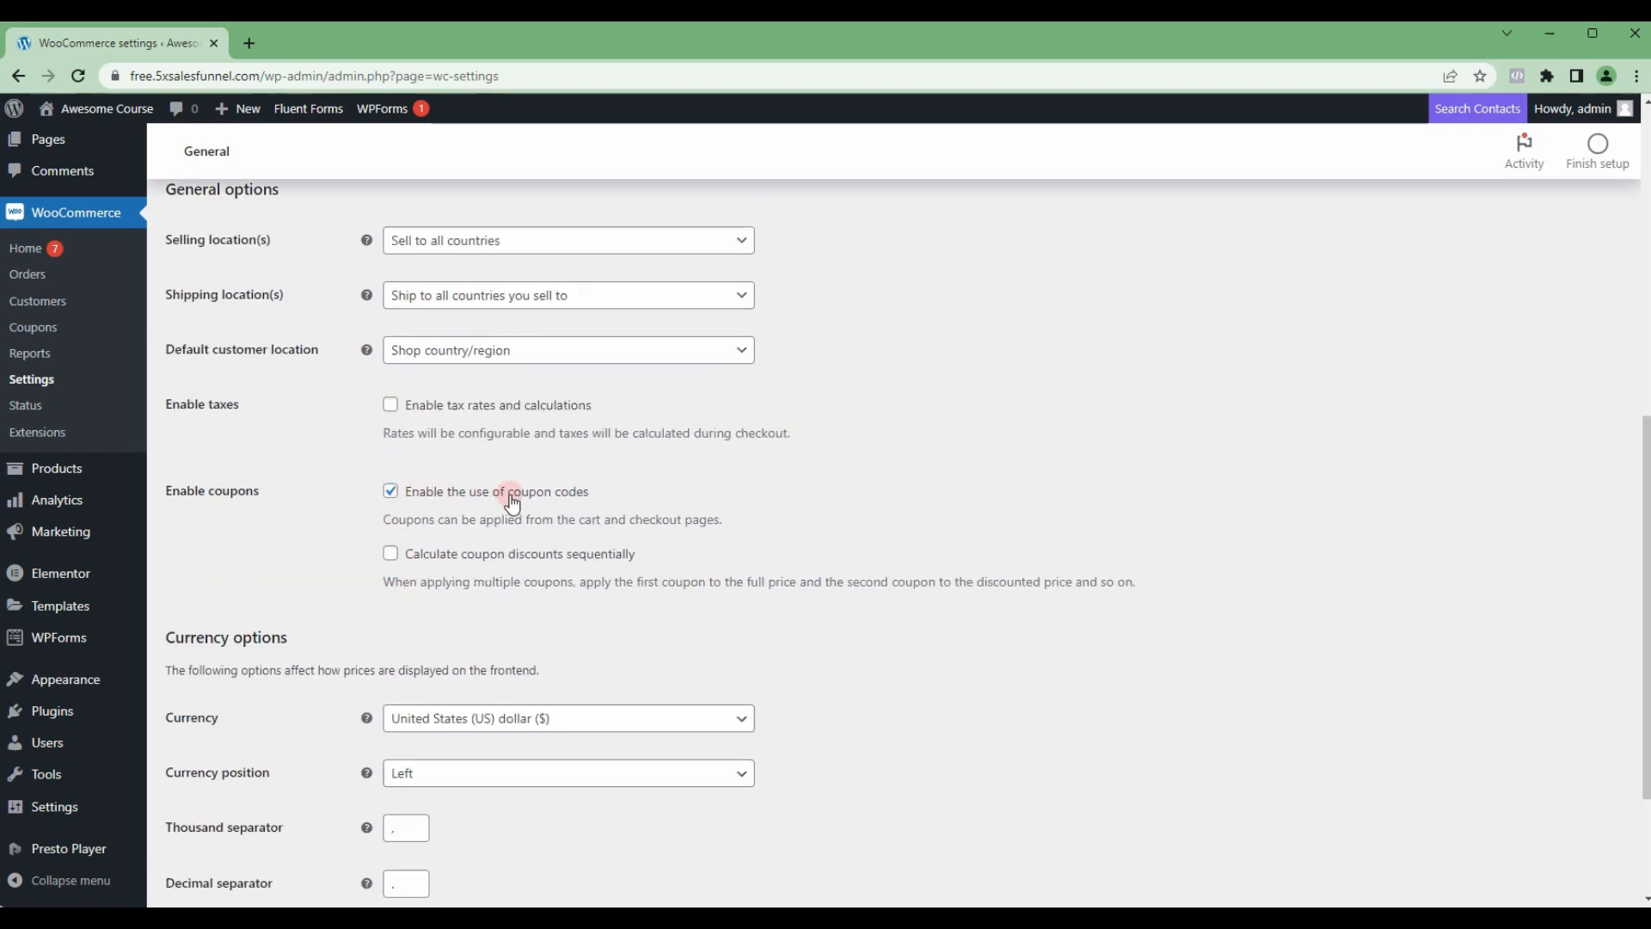
scroll(413, 551, down, 2)
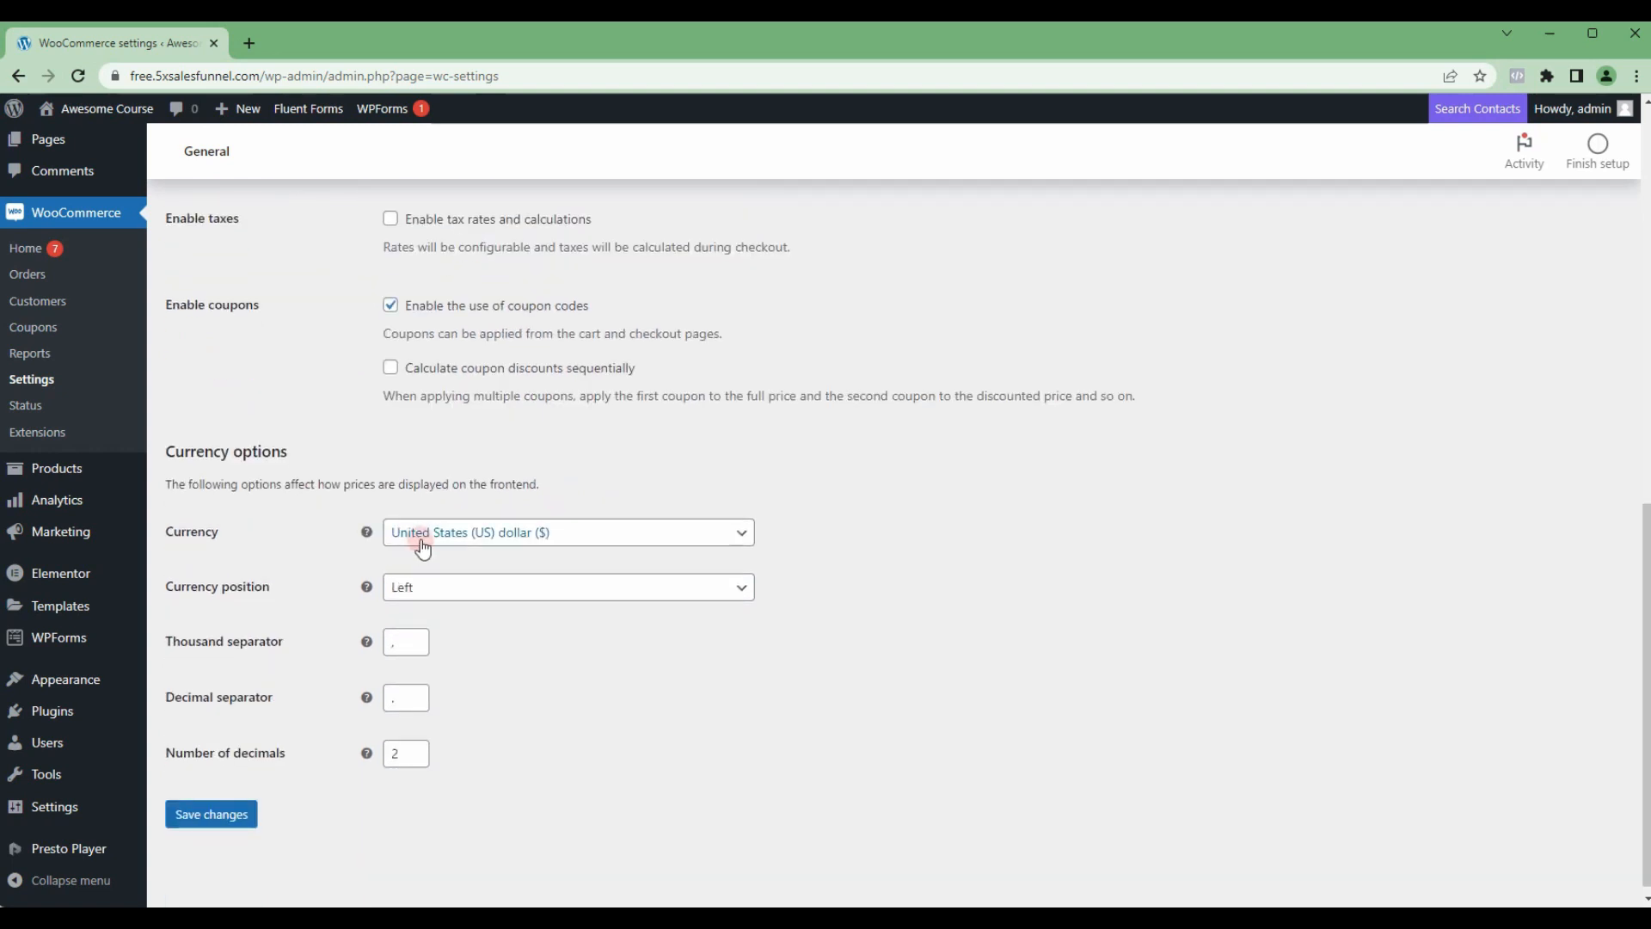
click(228, 816)
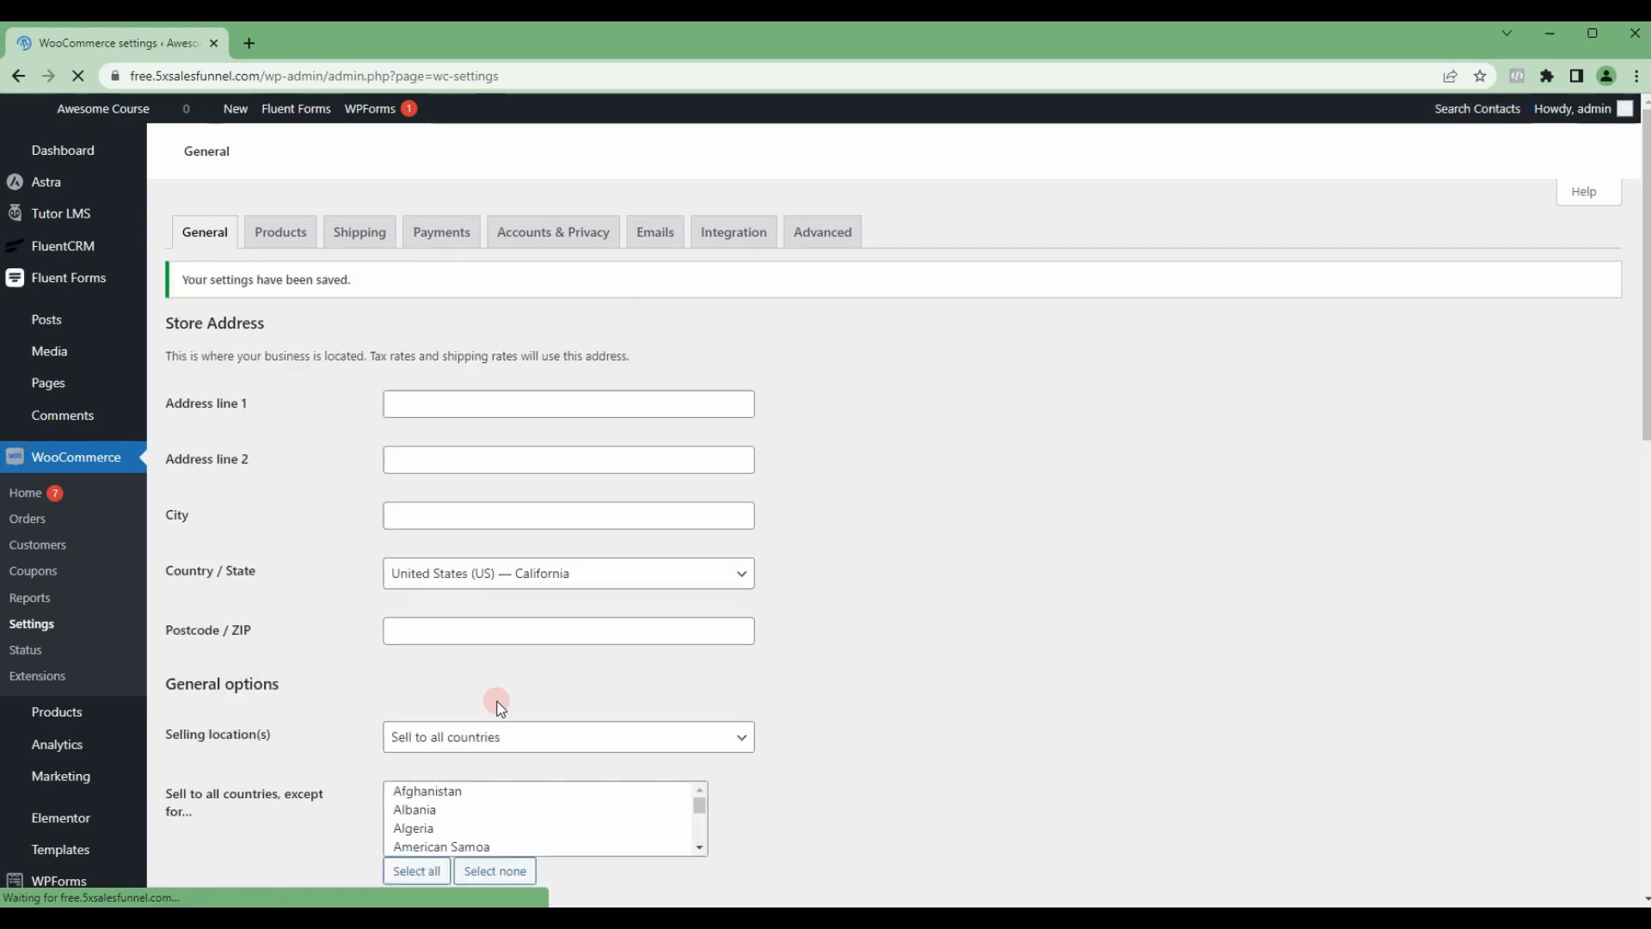
Step: In the WooCommerce product settings, enable redirecting to the cart page after successful addition, disable product reviews, and save the changes
click(296, 237)
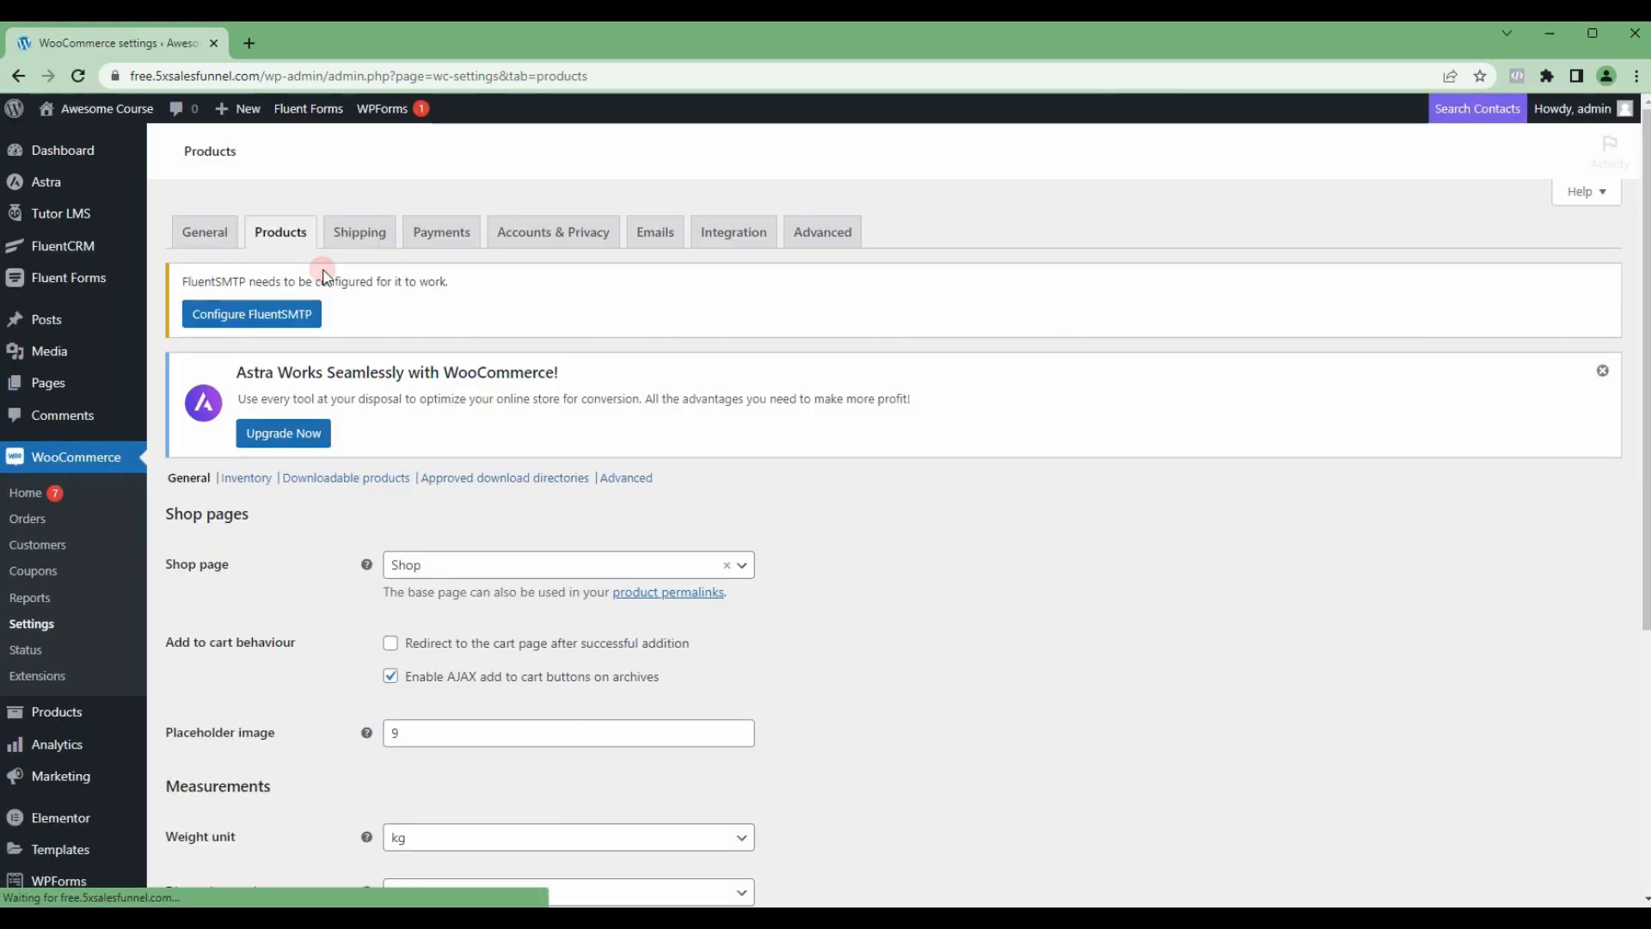
click(219, 483)
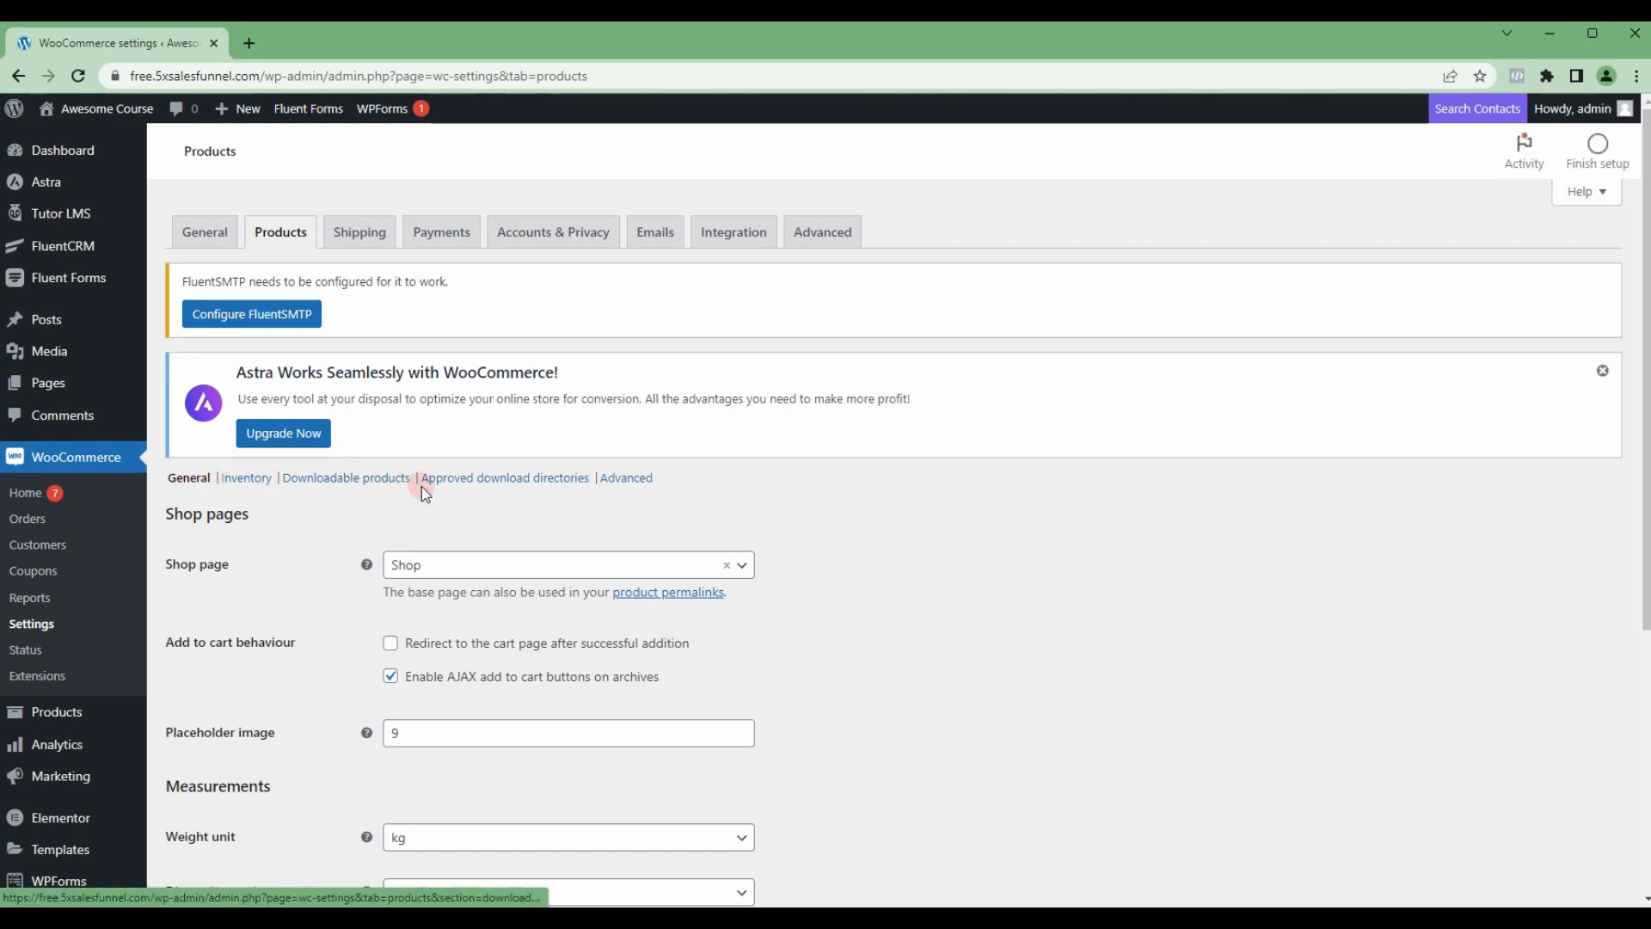
scroll(434, 511, down, 2)
scroll(441, 563, down, 4)
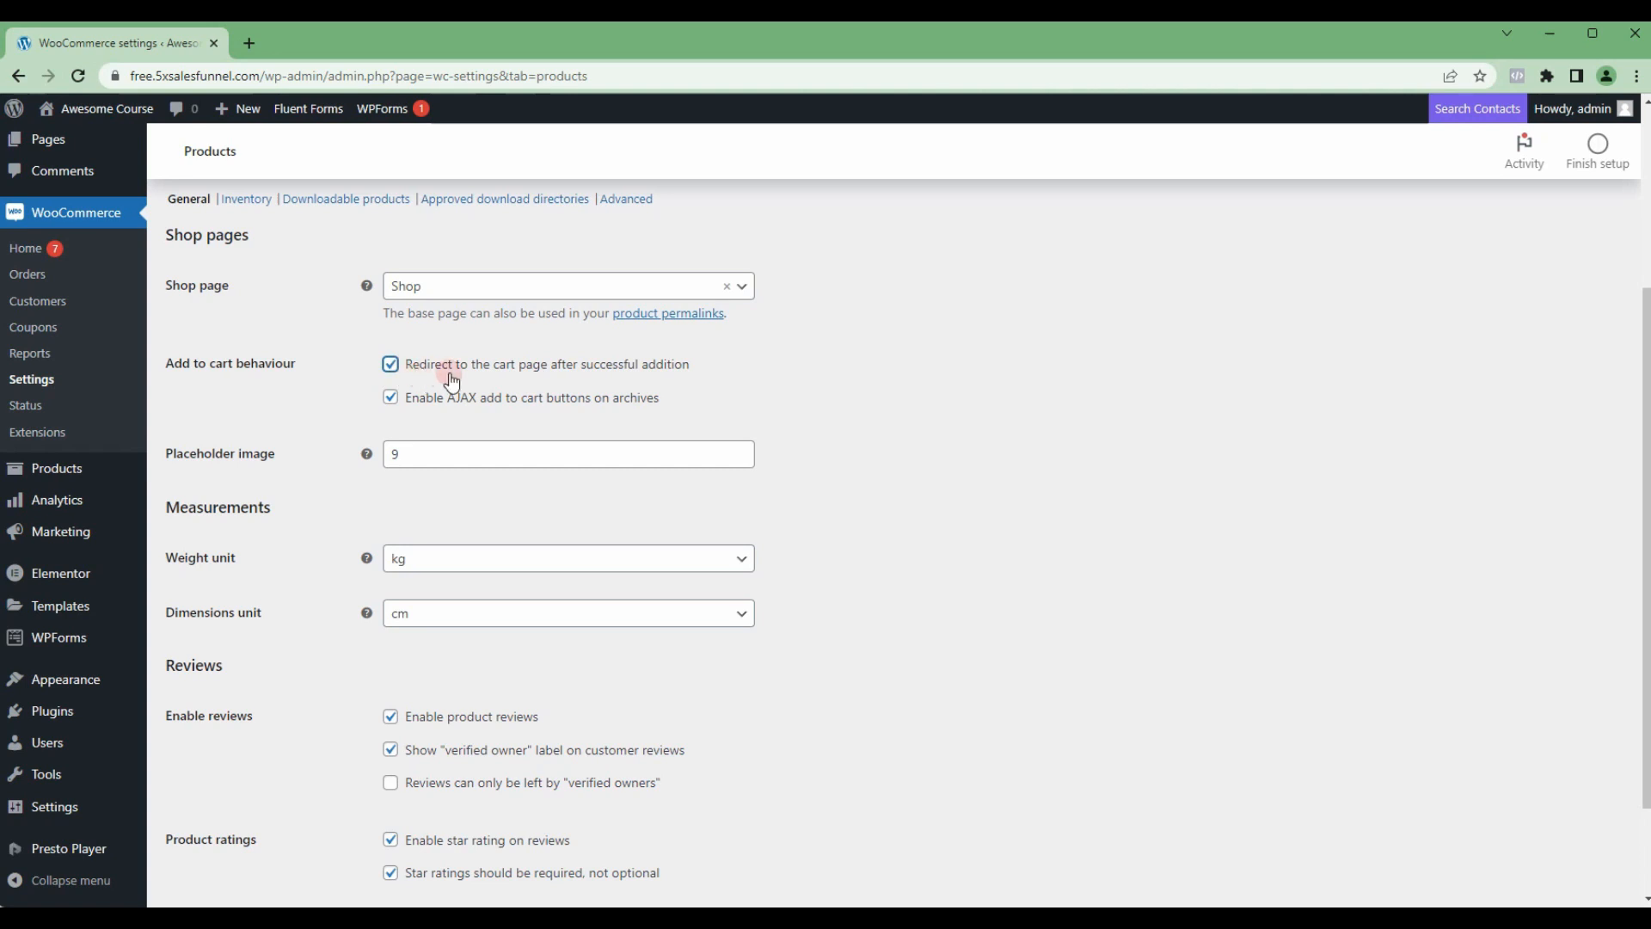
scroll(499, 514, down, 2)
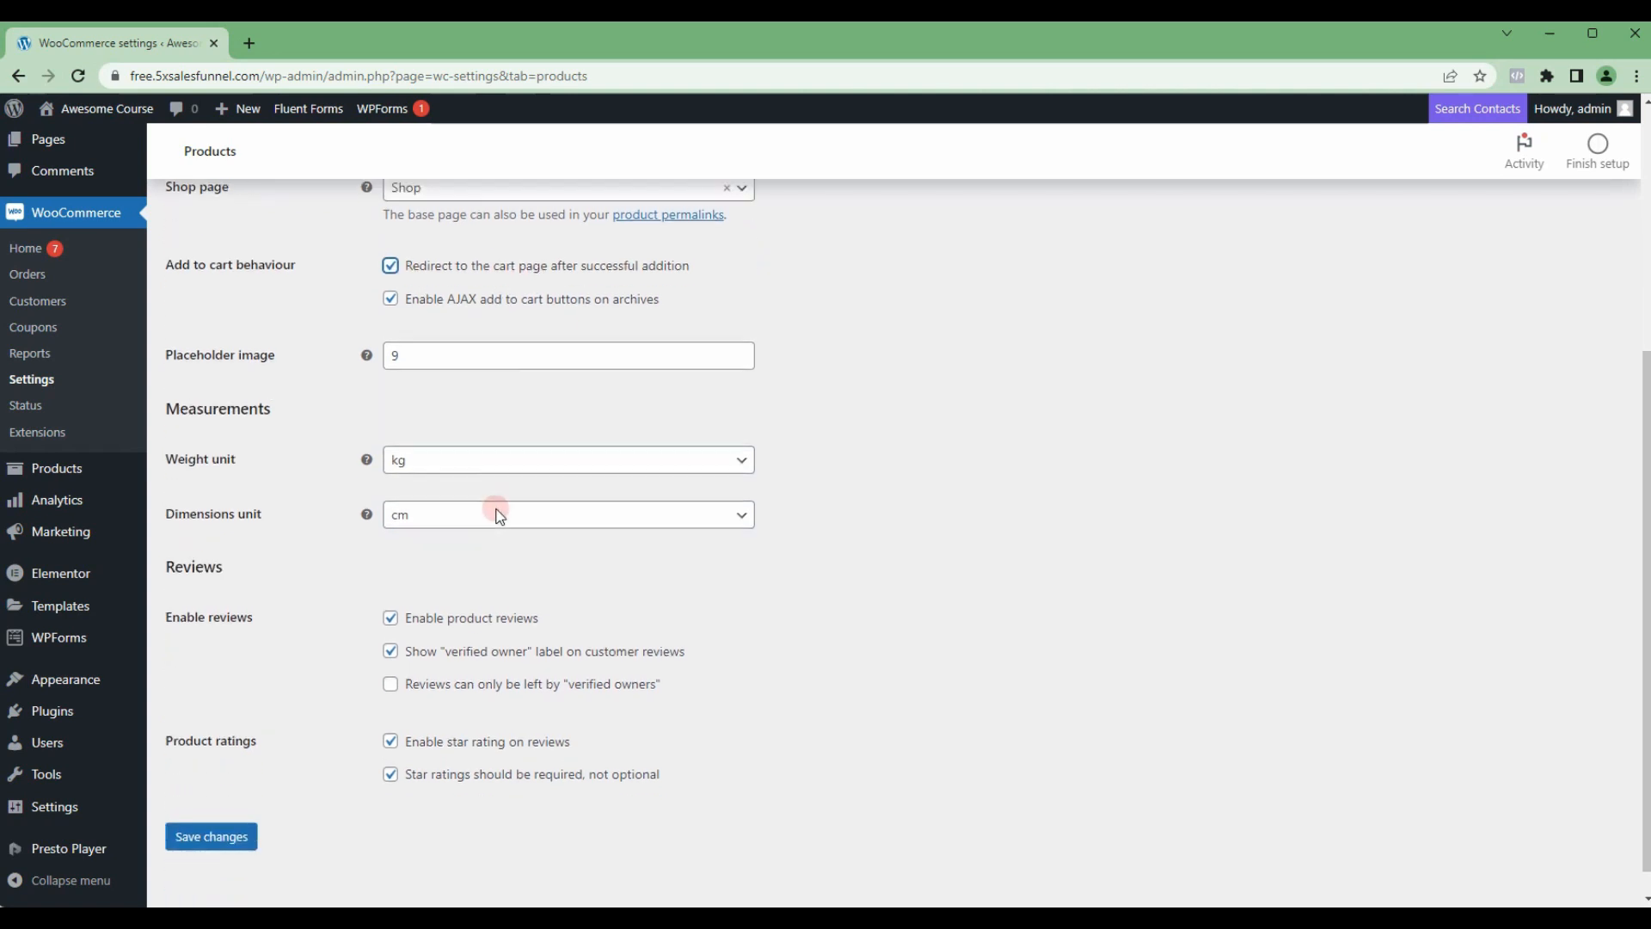
click(392, 584)
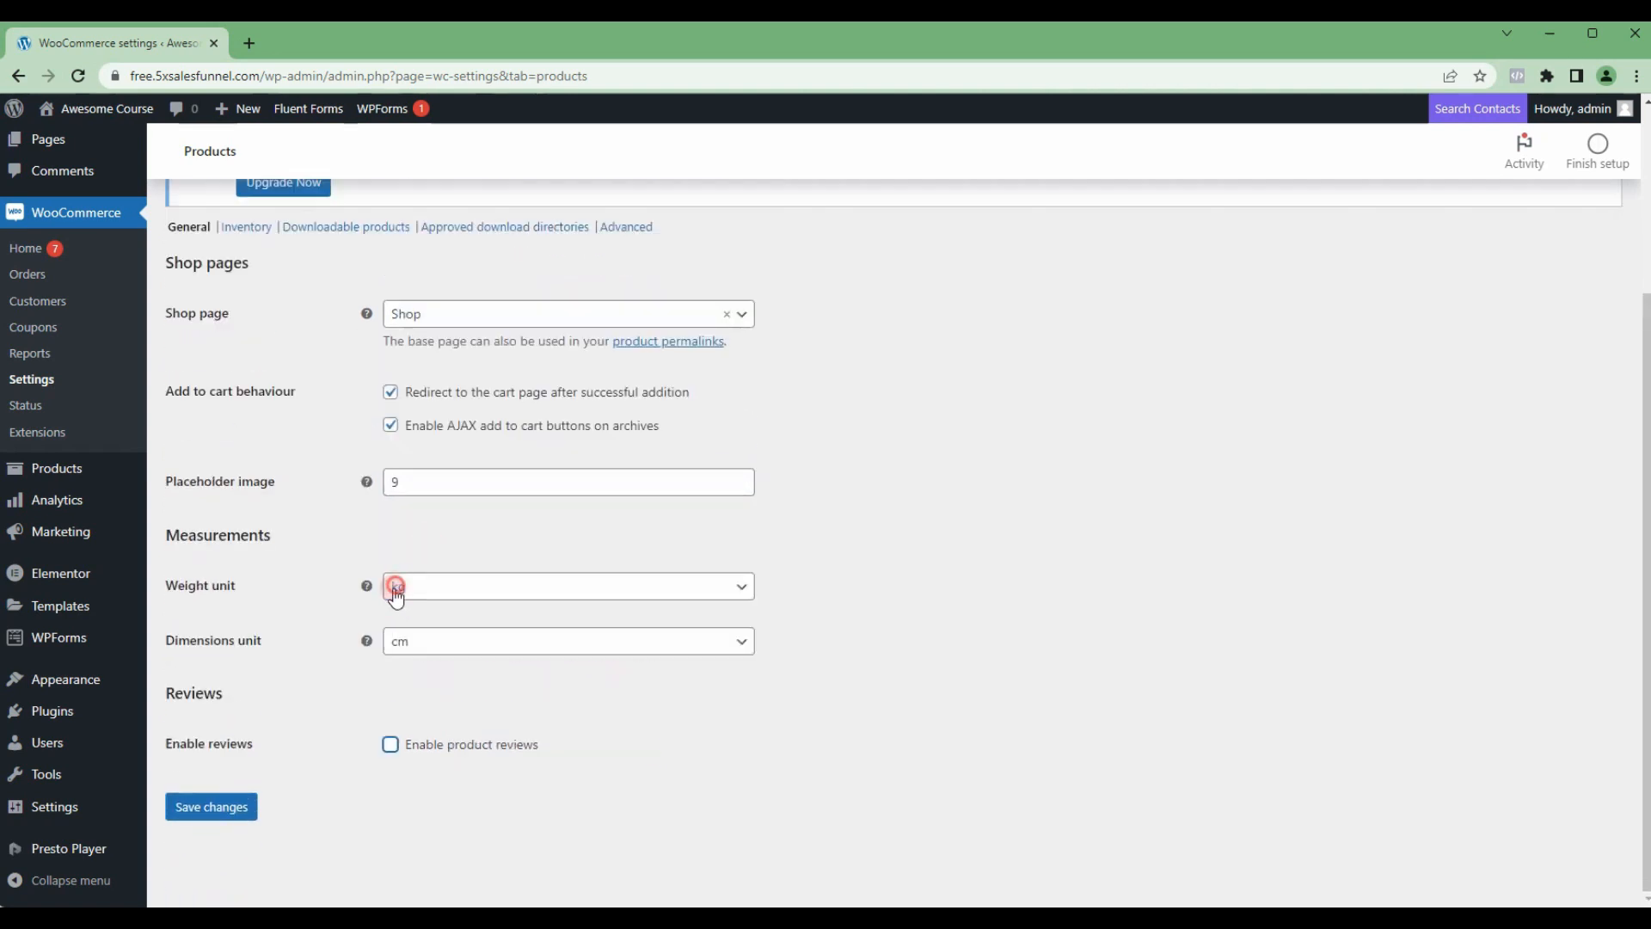
click(237, 808)
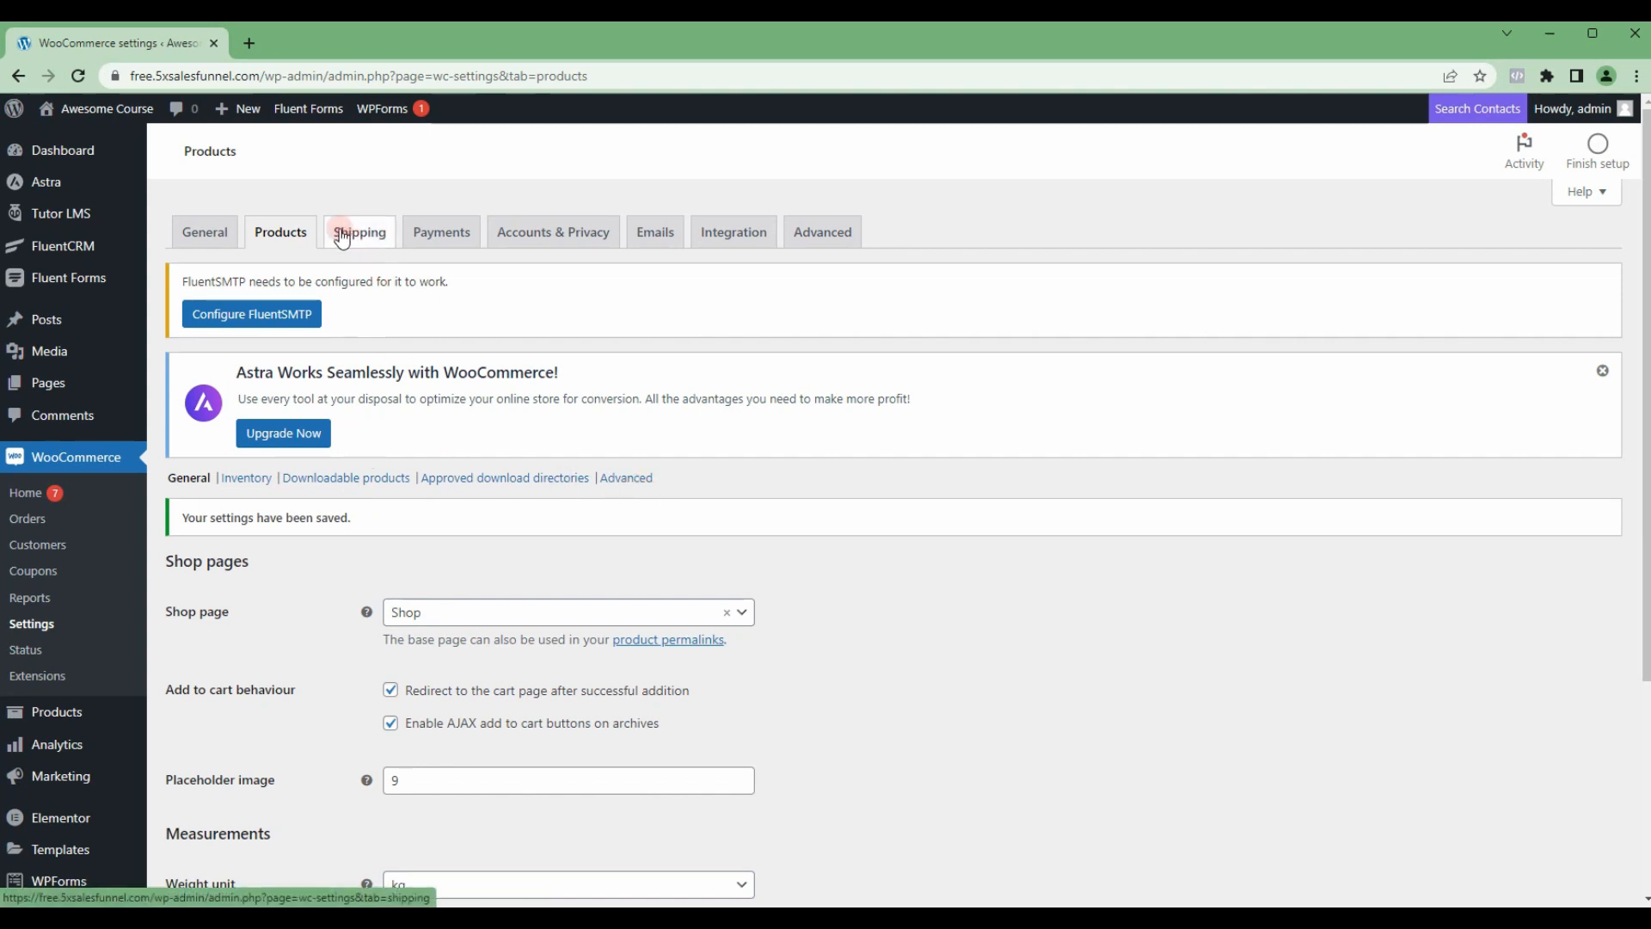
Step: Enable Cash on delivery as a WooCommerce payment method and save the payment settings
click(432, 238)
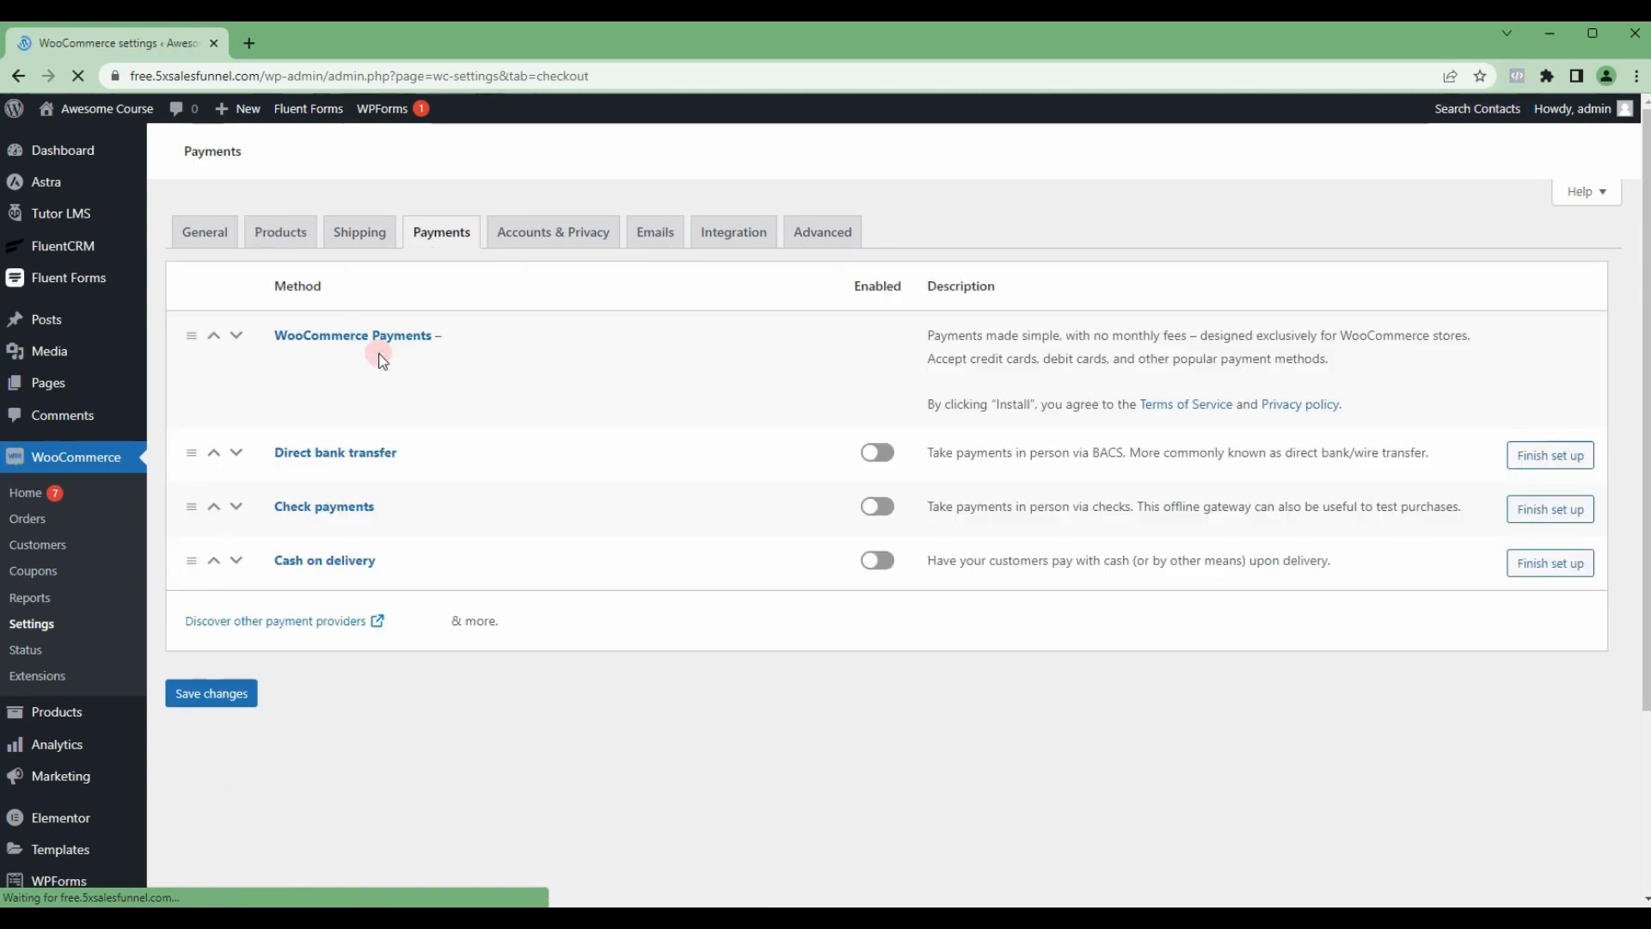
scroll(422, 456, down, 2)
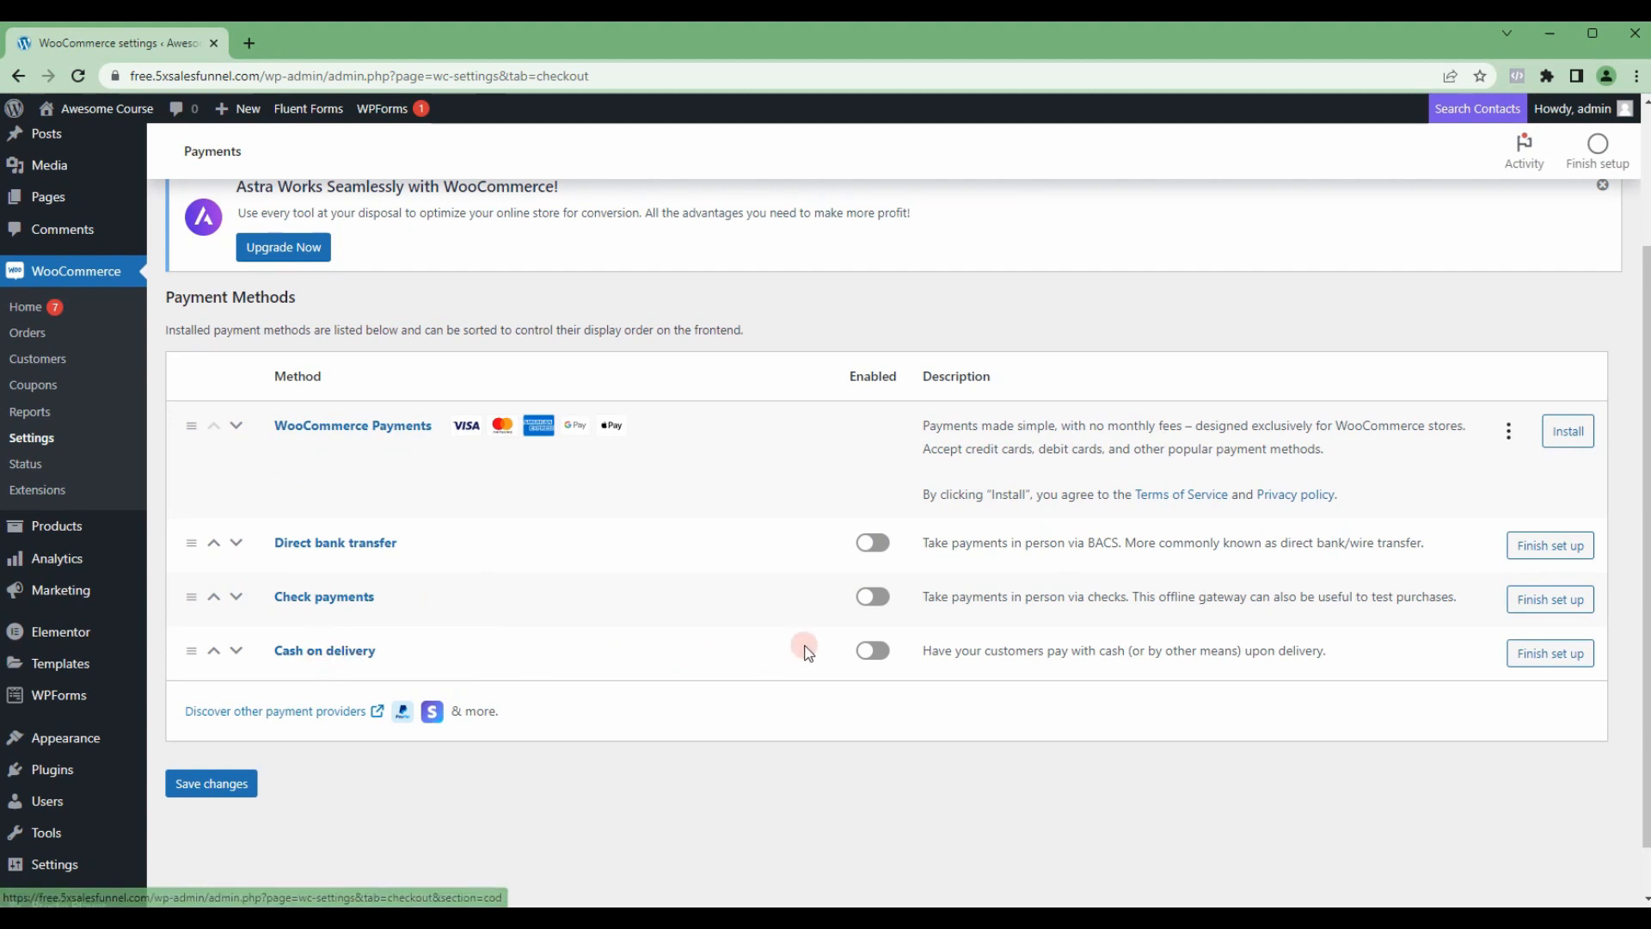
click(874, 652)
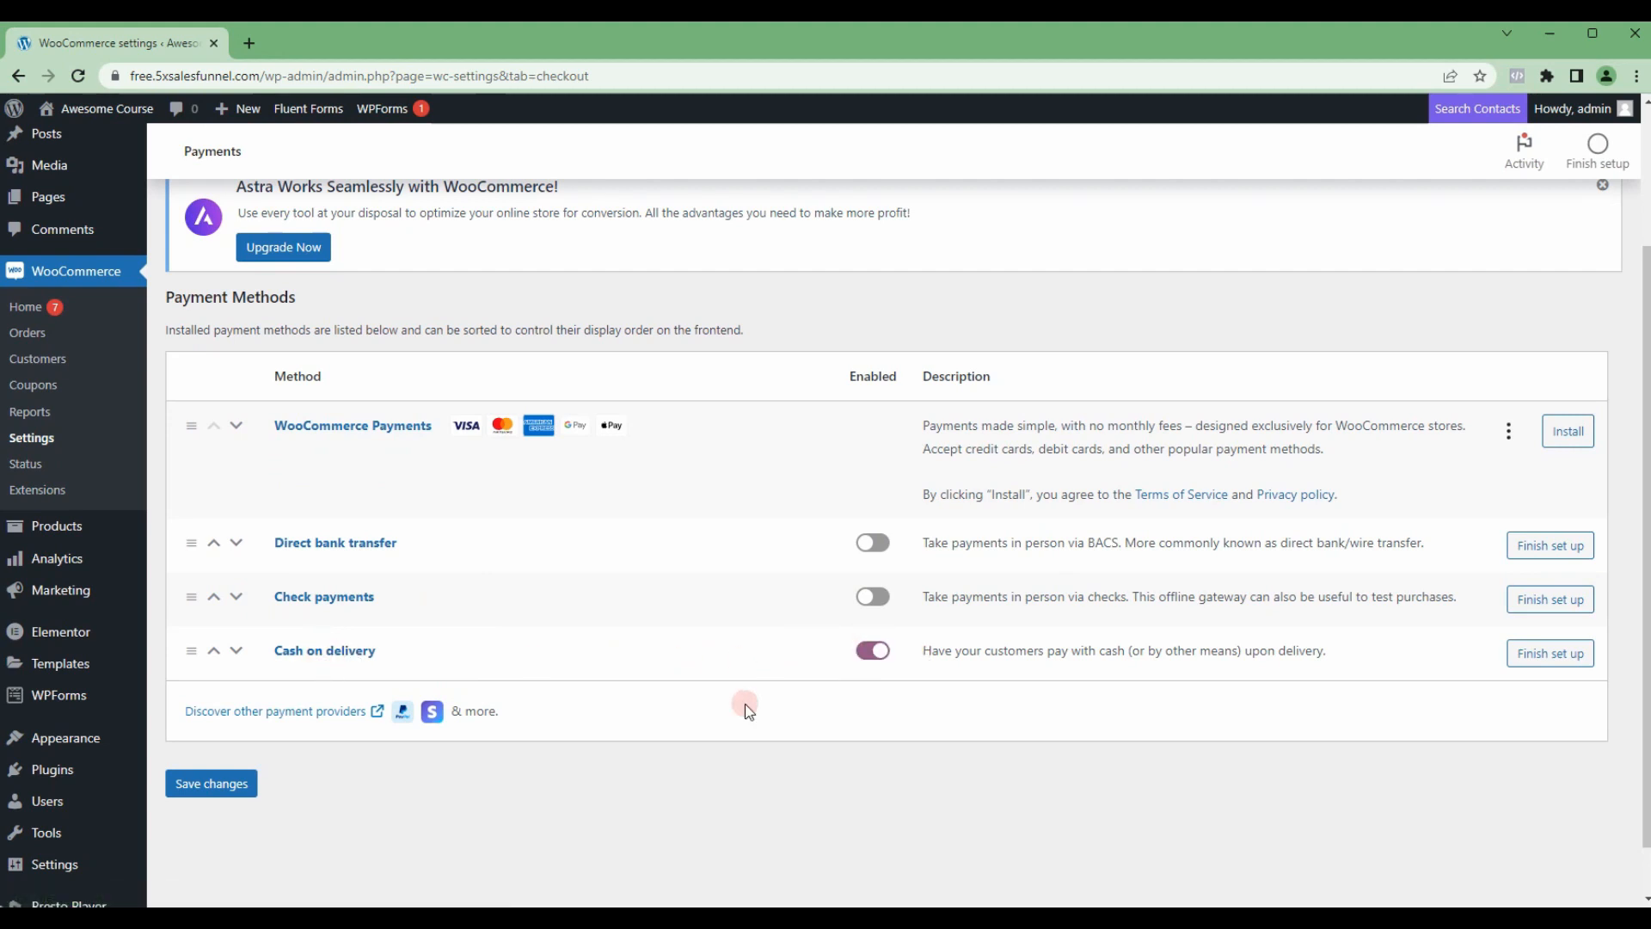
click(221, 786)
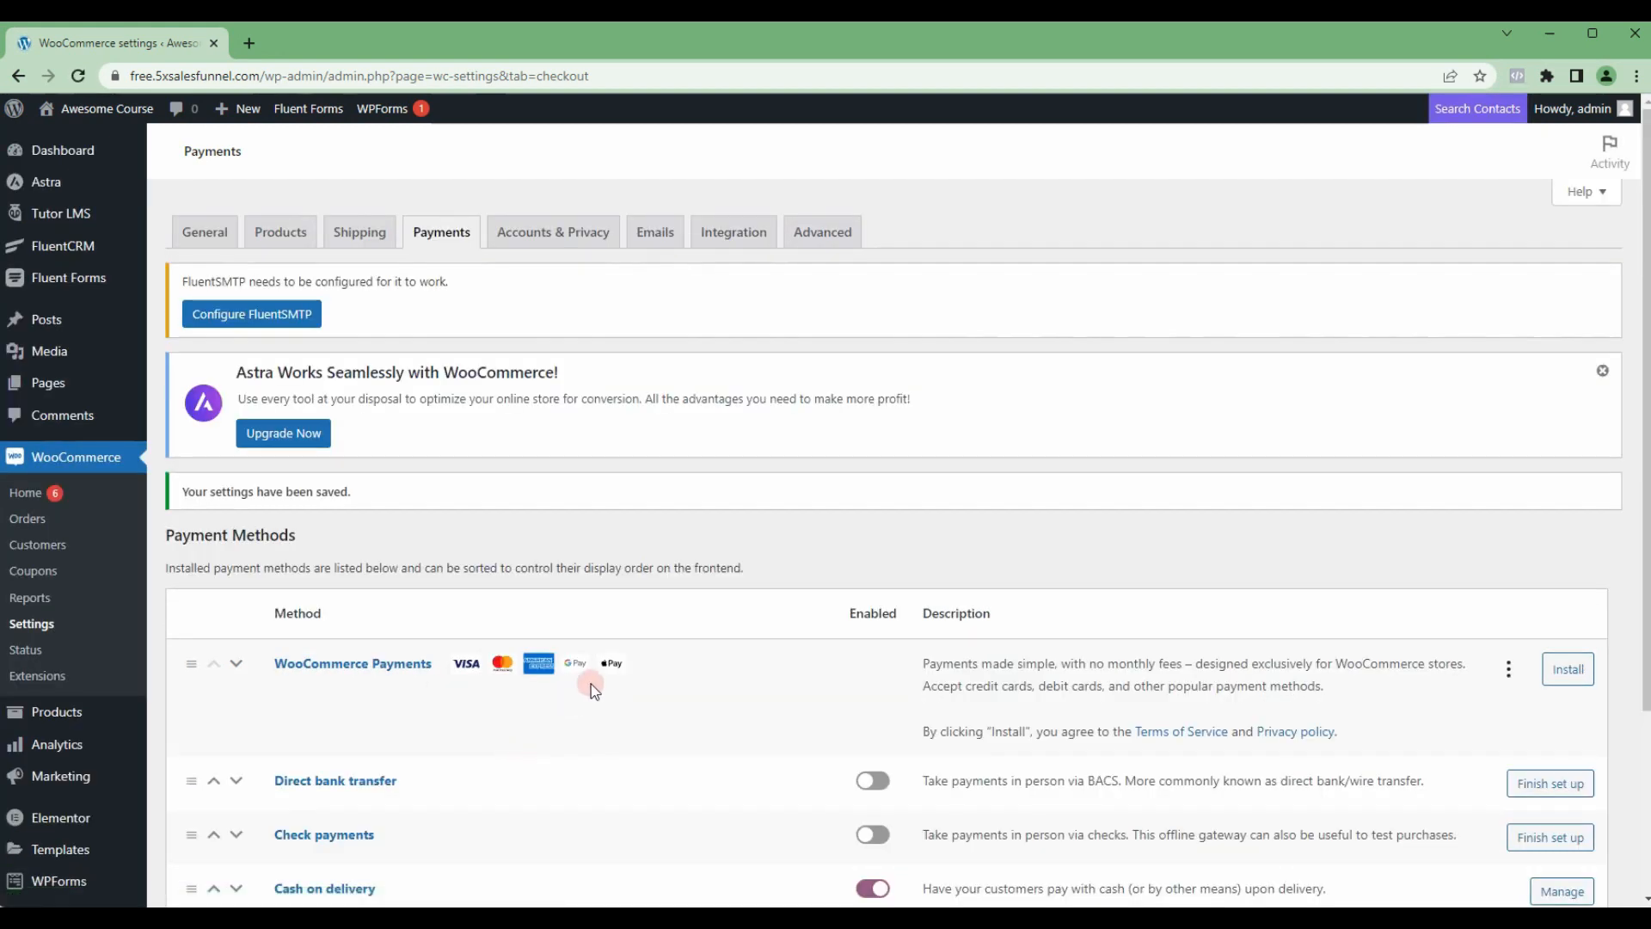
Step: In WooCommerce's account and privacy settings, allow login and account creation during checkout, enable automatic username generation, and save the changes
click(546, 232)
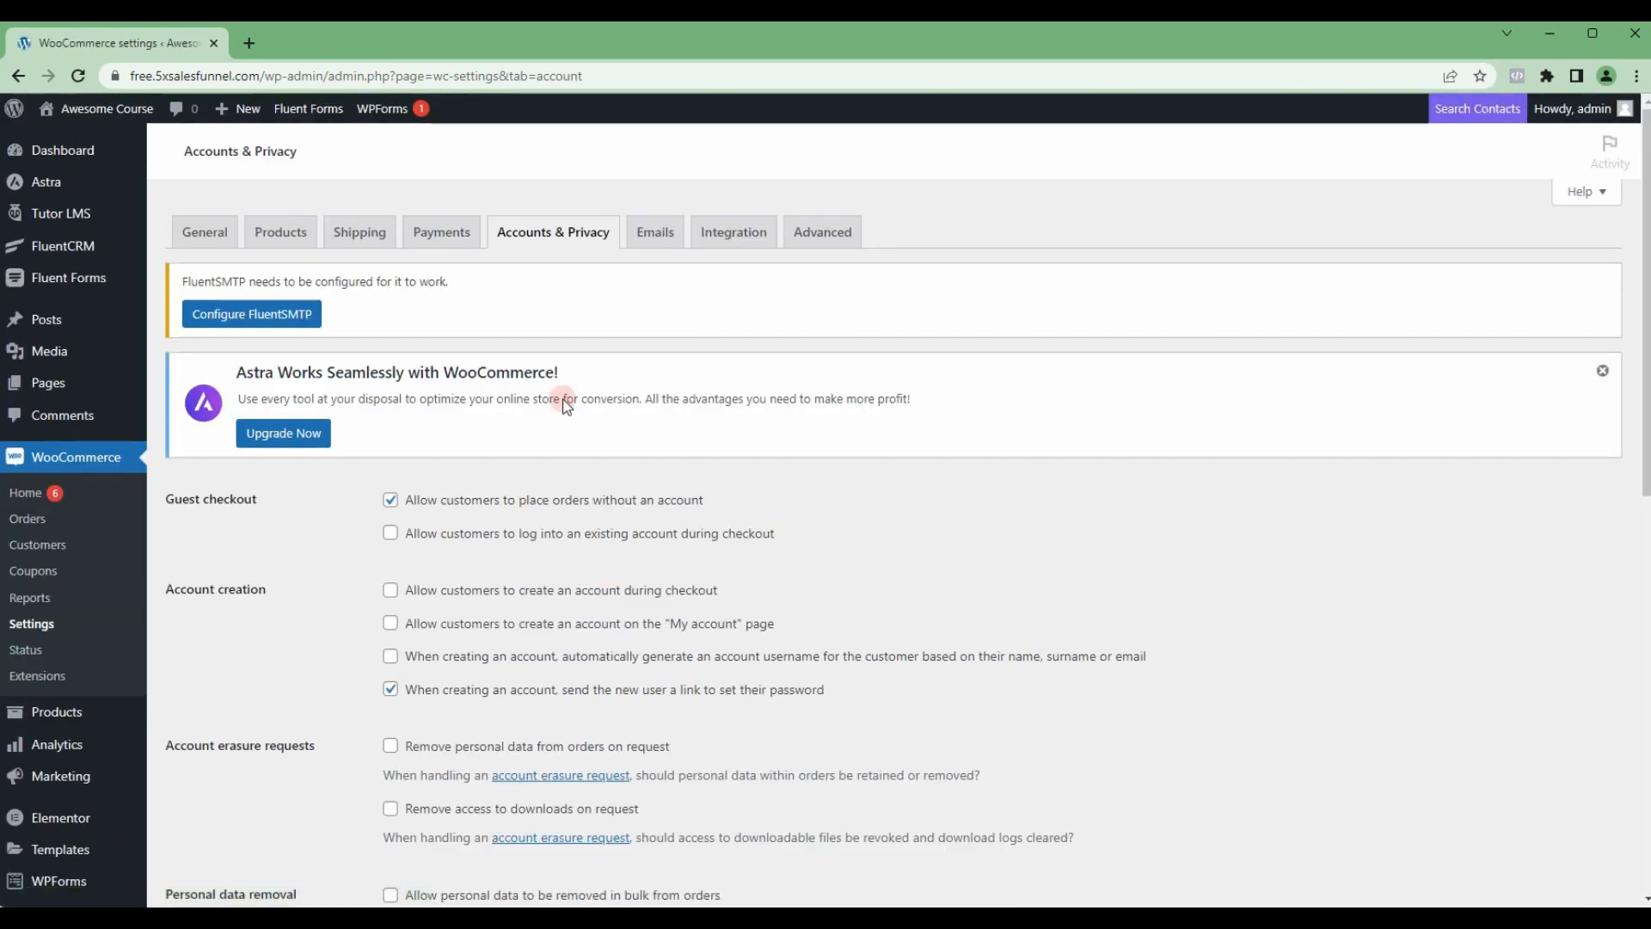
scroll(563, 405, down, 4)
scroll(564, 404, up, 4)
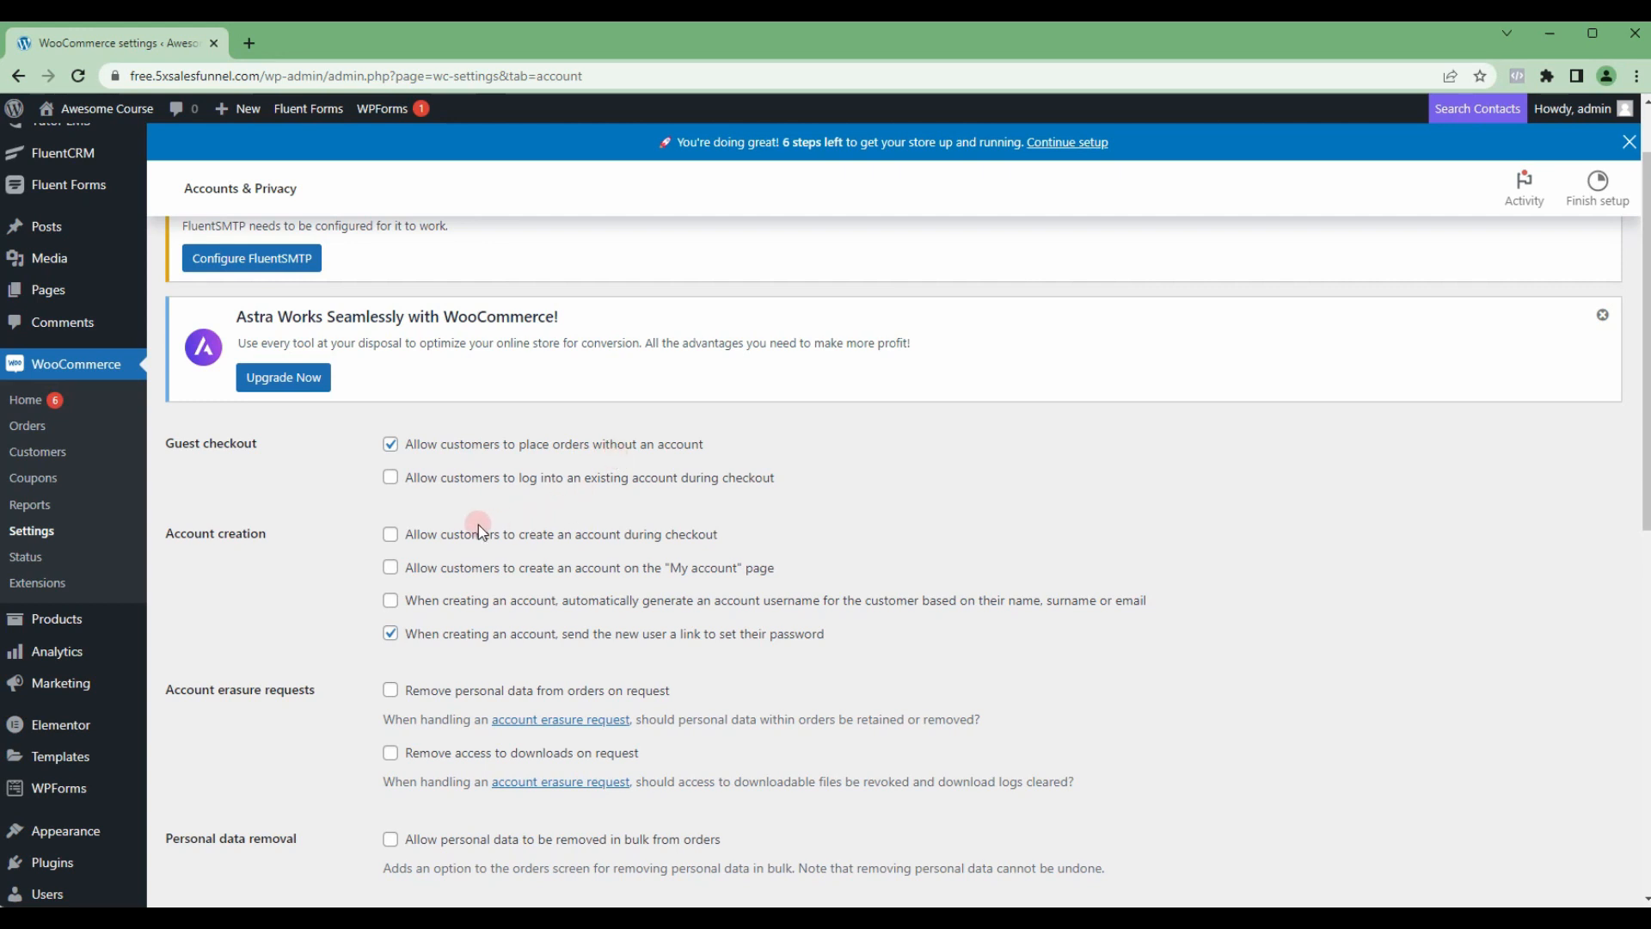
click(390, 478)
click(391, 537)
click(603, 601)
click(392, 636)
scroll(657, 644, down, 9)
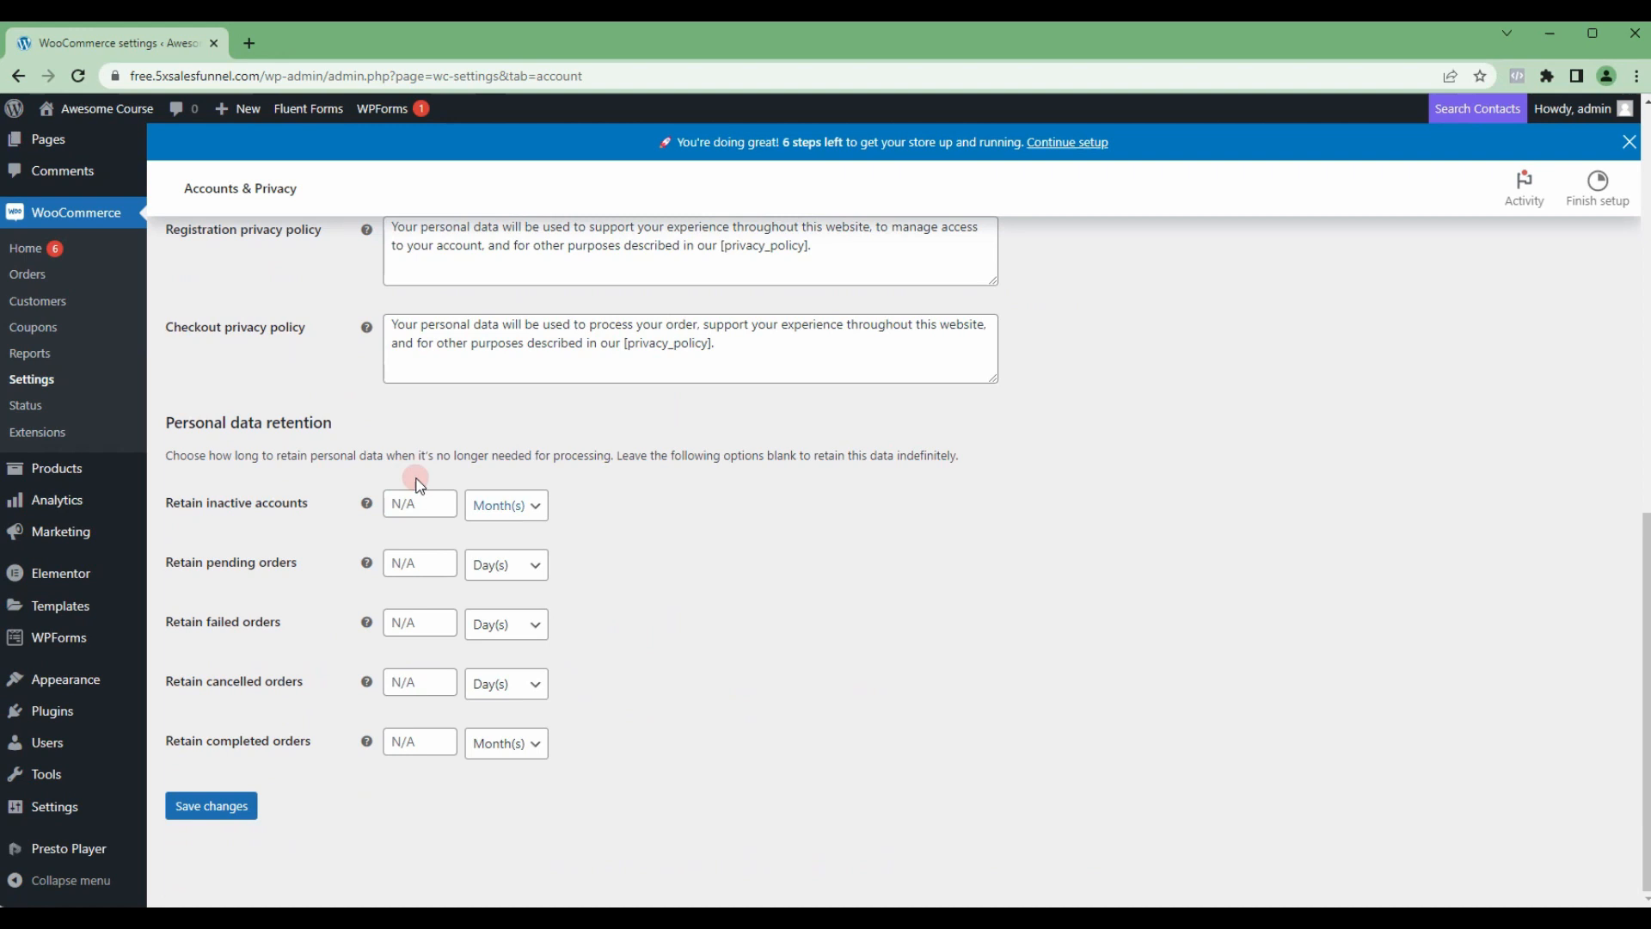
click(221, 804)
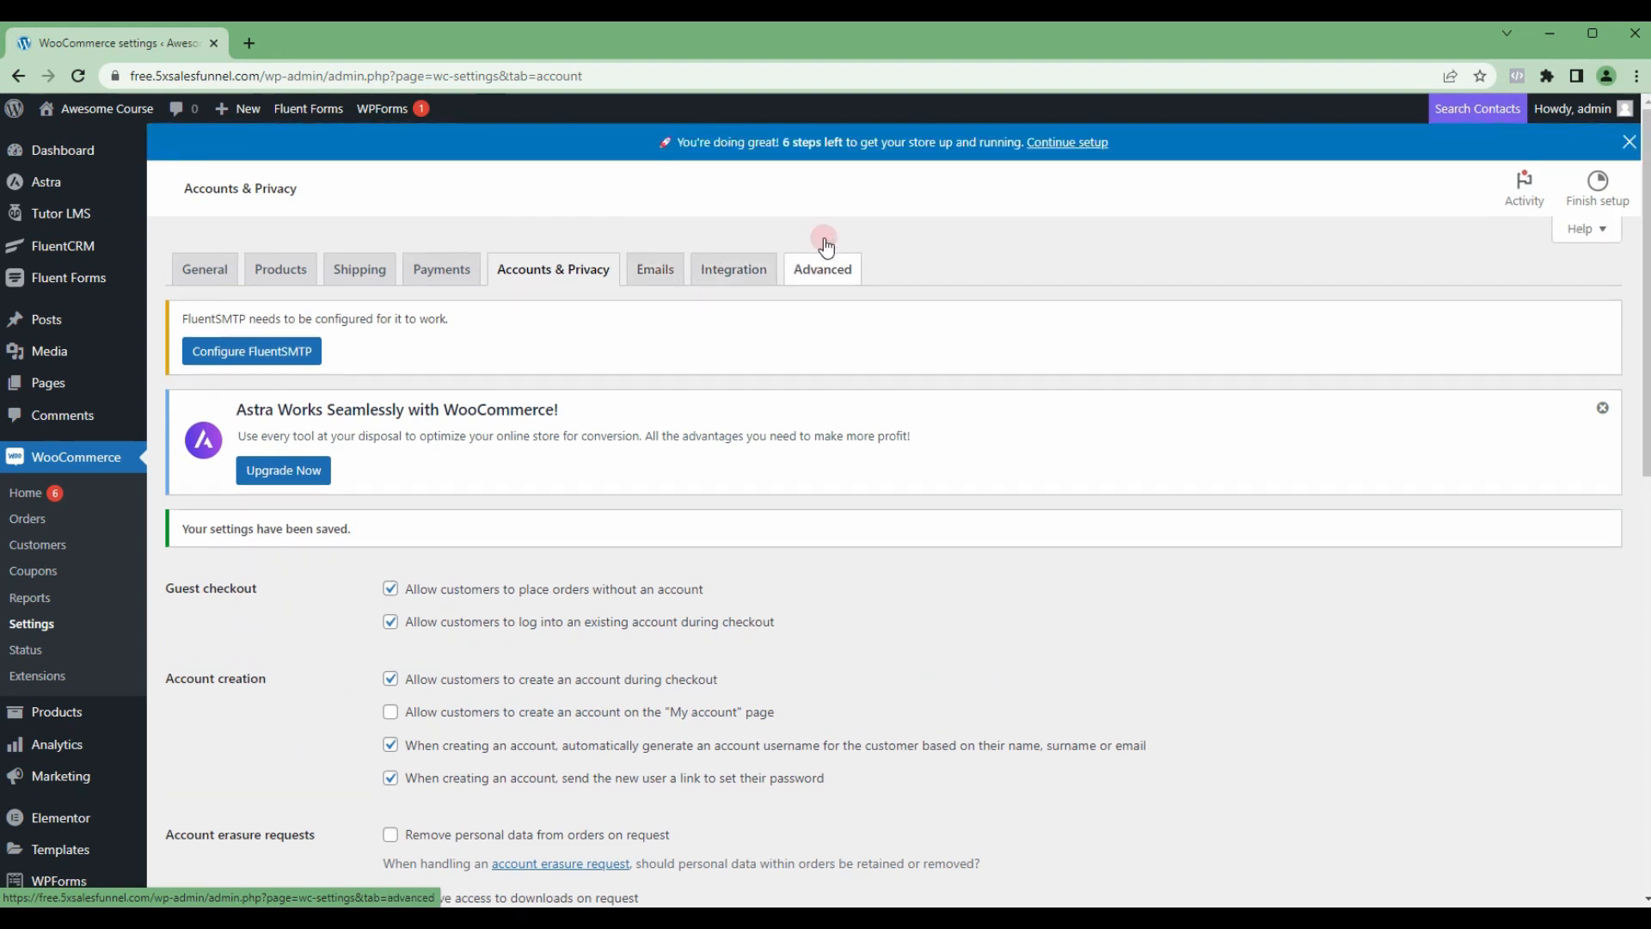
Step: Look over WooCommerce's advanced page setup and its email notification settings
click(823, 262)
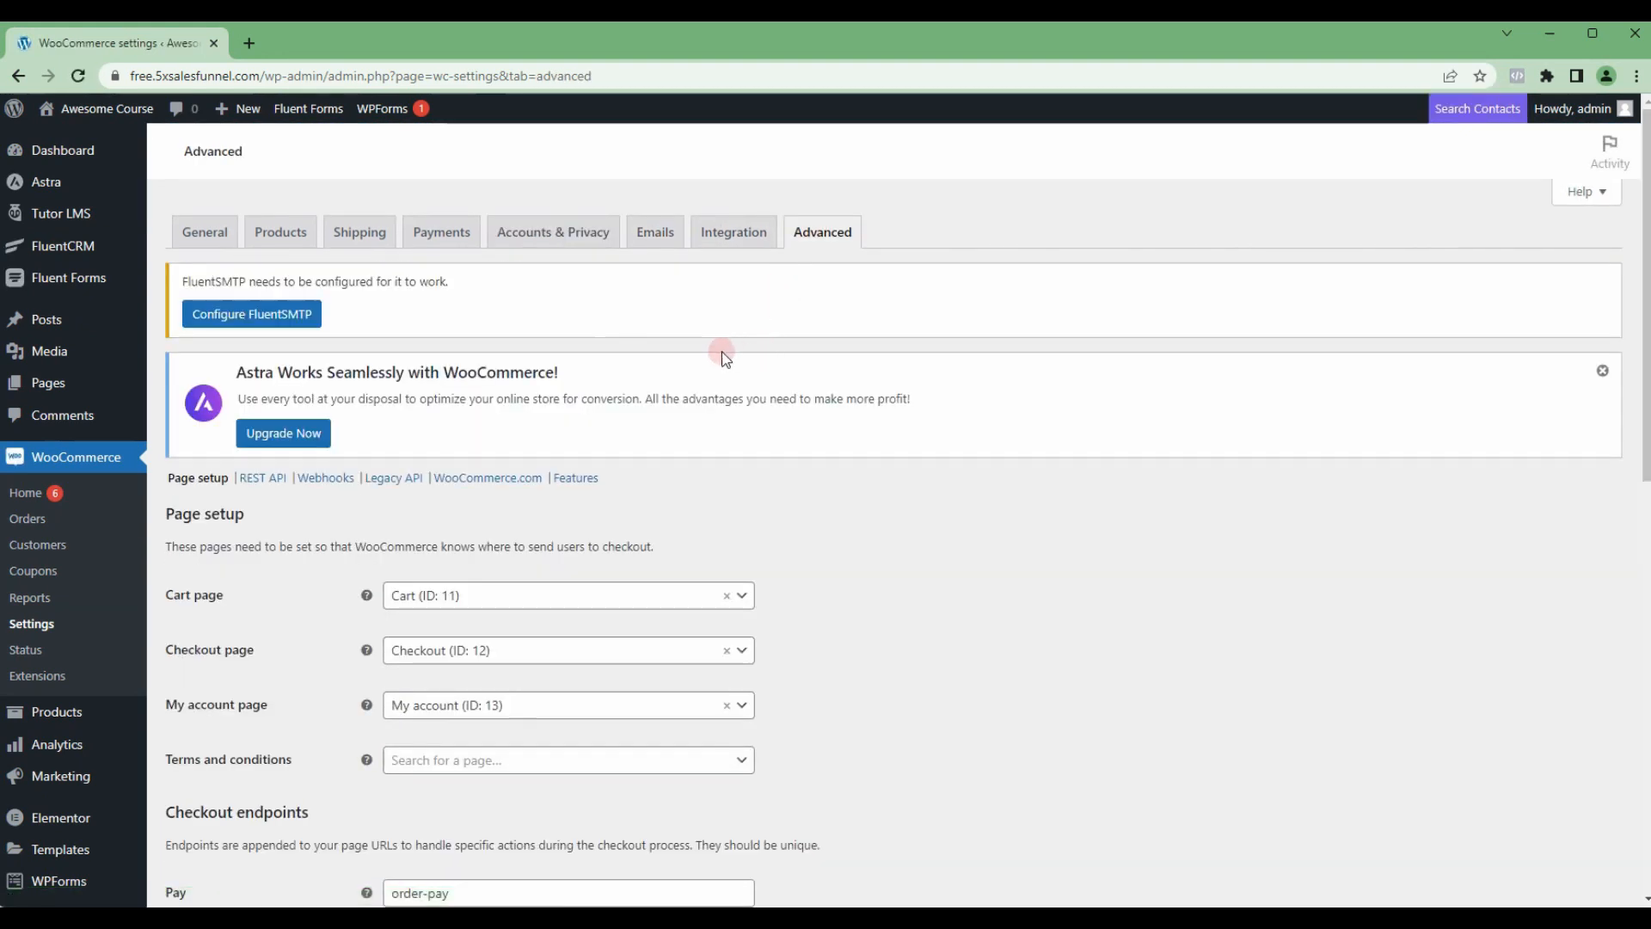
click(734, 241)
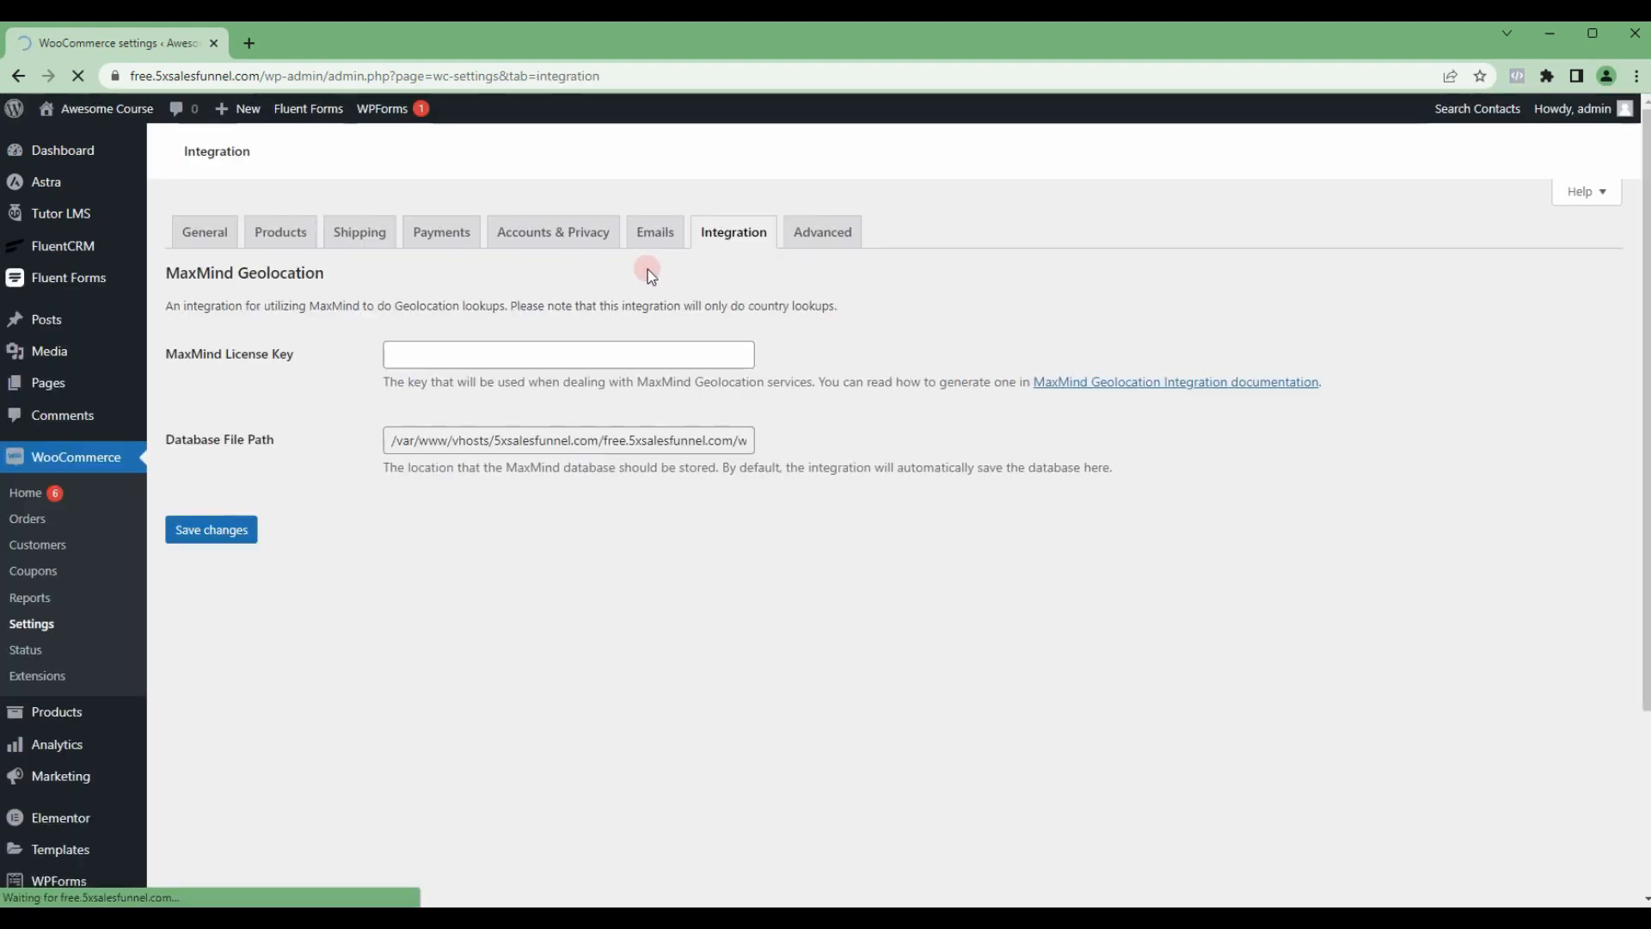
click(662, 244)
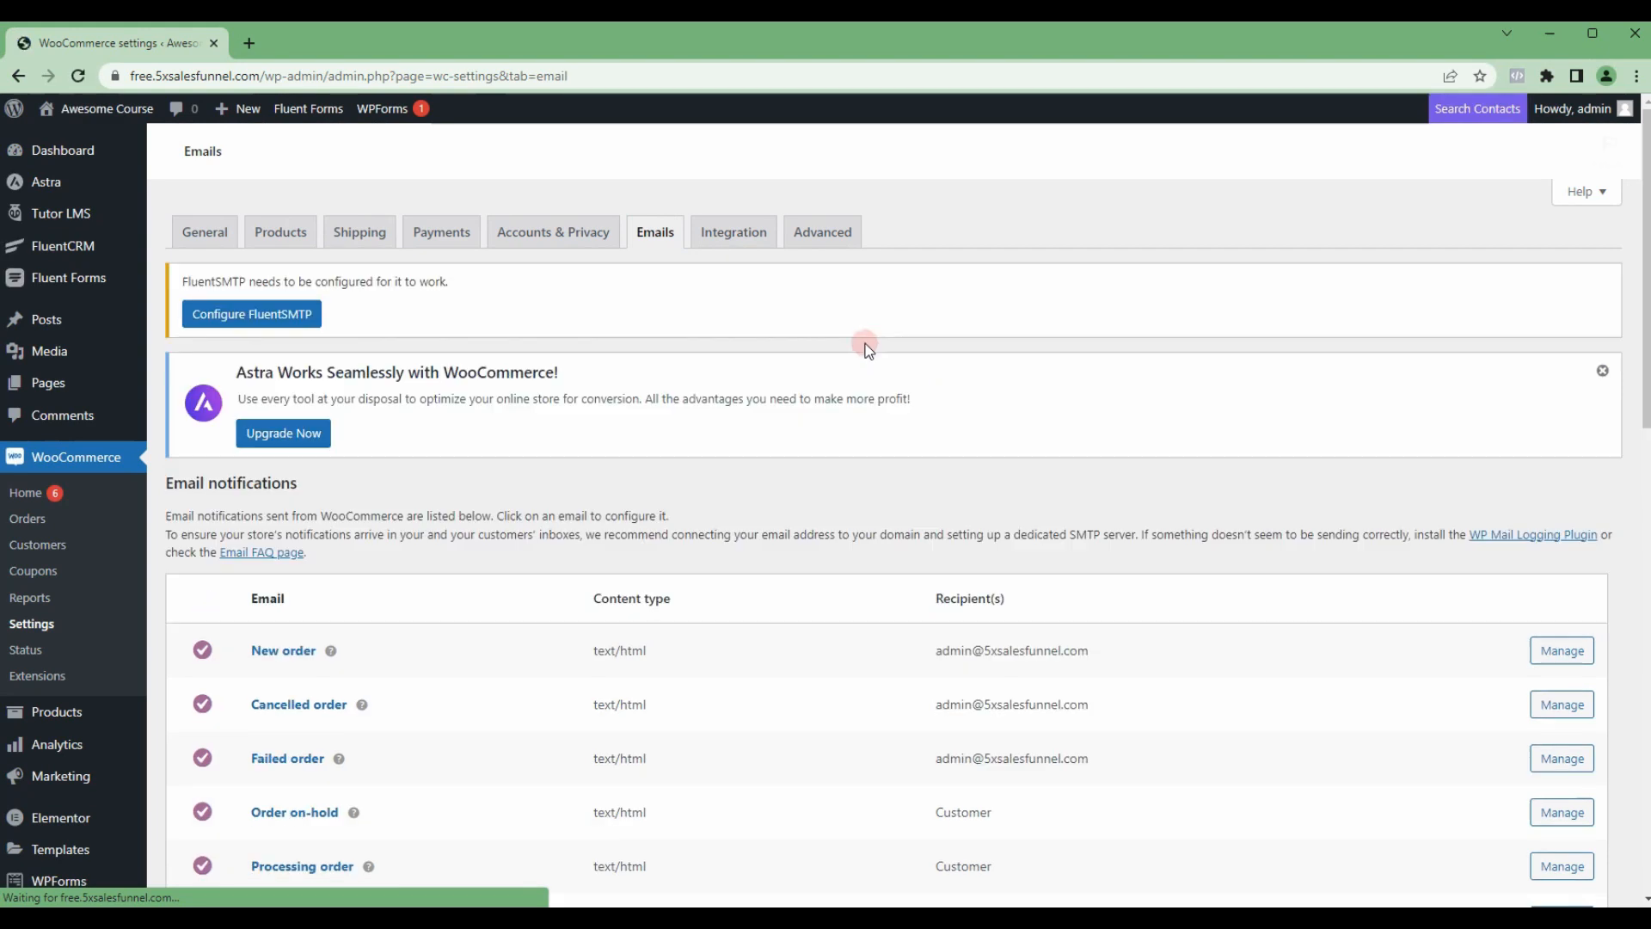
scroll(472, 560, down, 1)
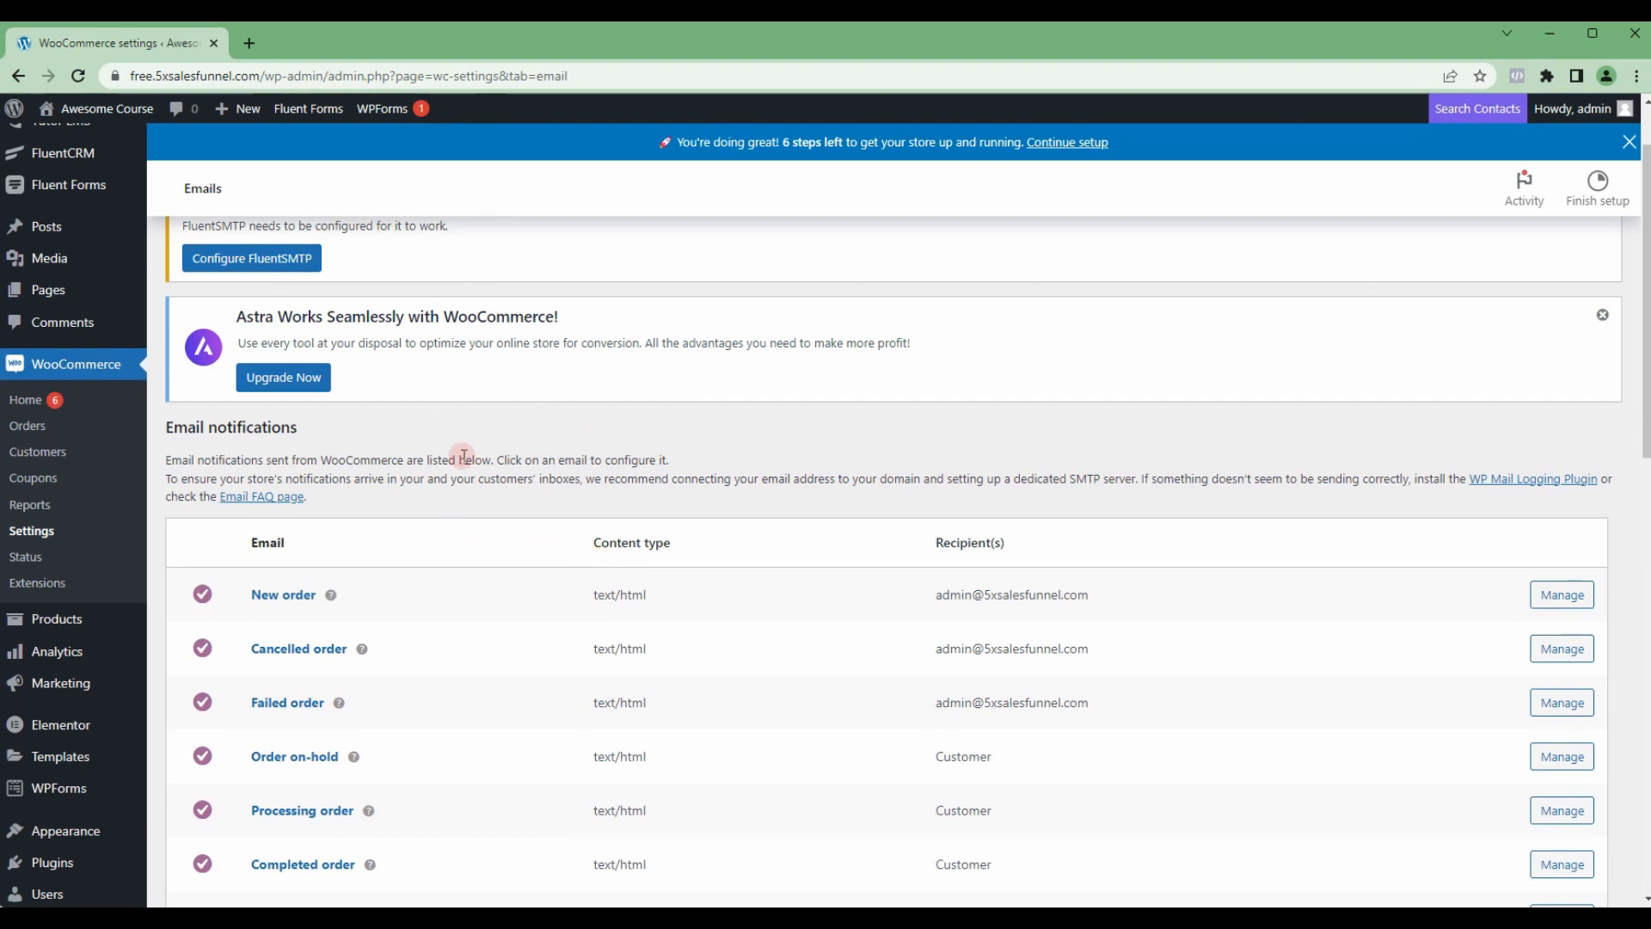
scroll(463, 456, up, 1)
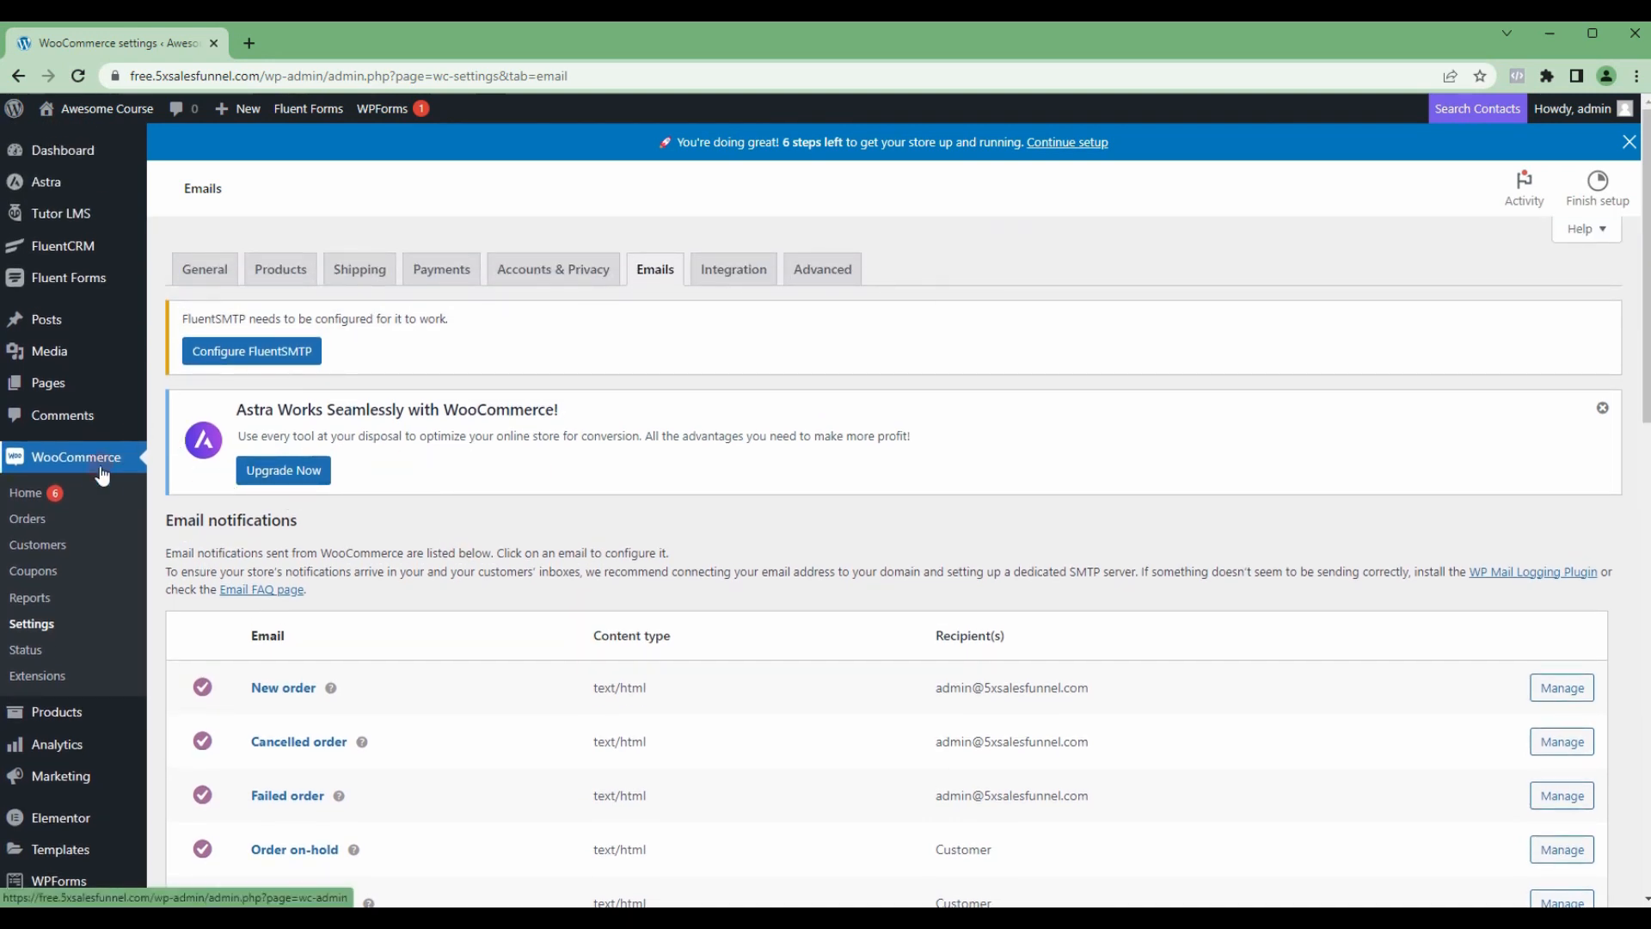
Step: Create a new WooCommerce product named First Paid Course, dismissing the product tutorial
scroll(99, 503, down, 1)
mouse_move(66, 628)
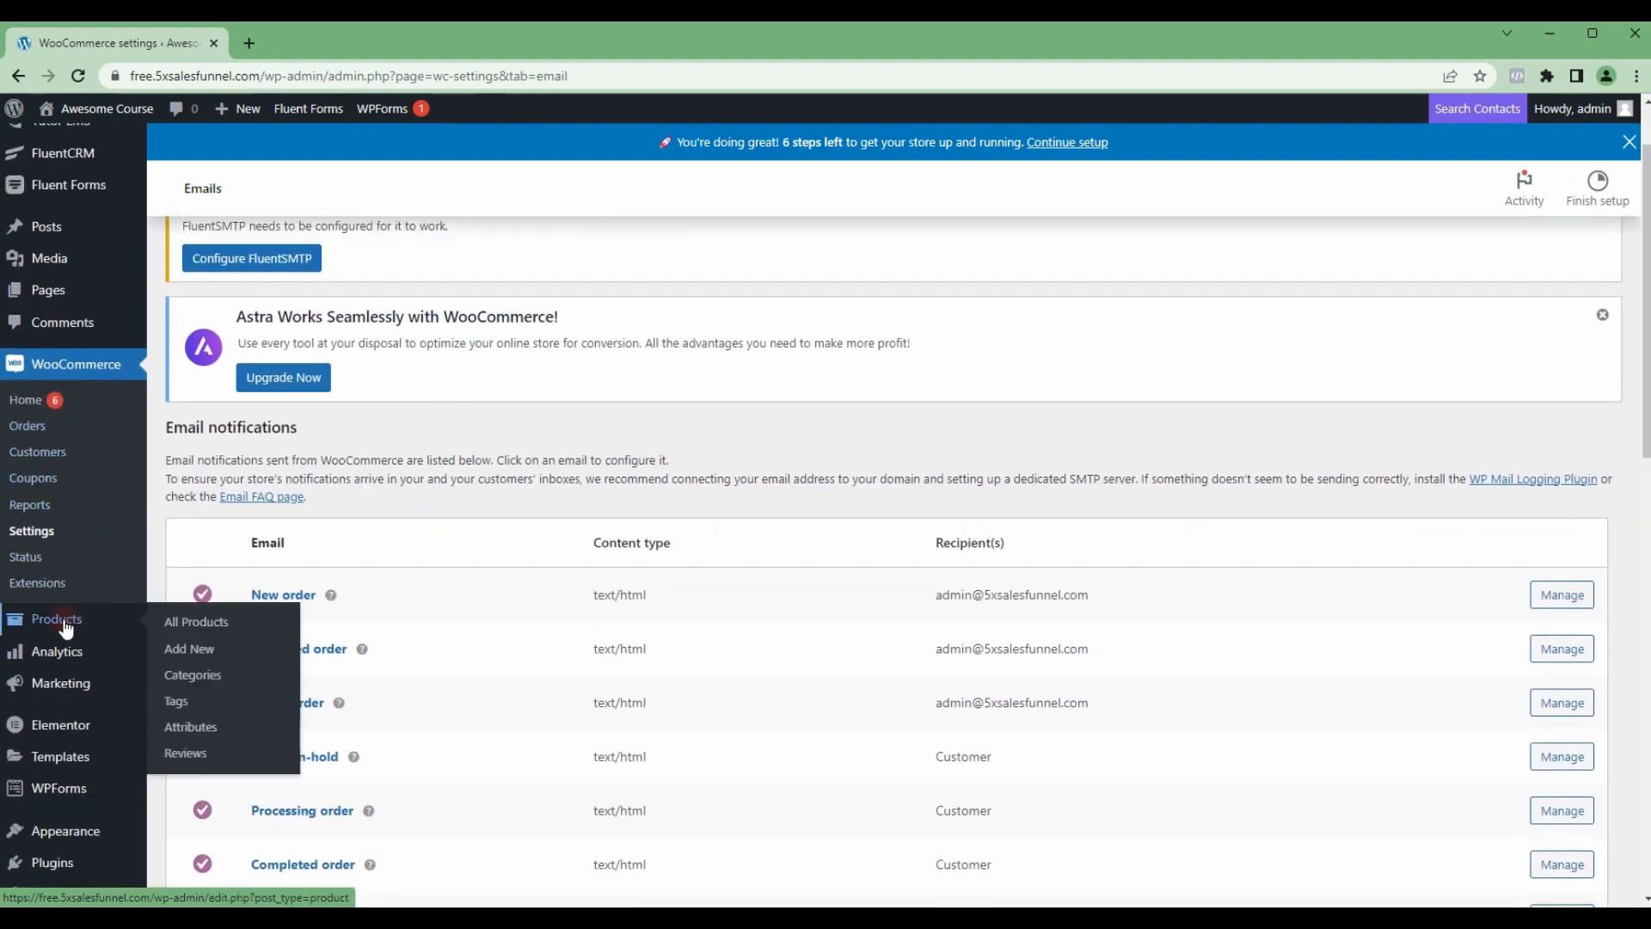
click(215, 630)
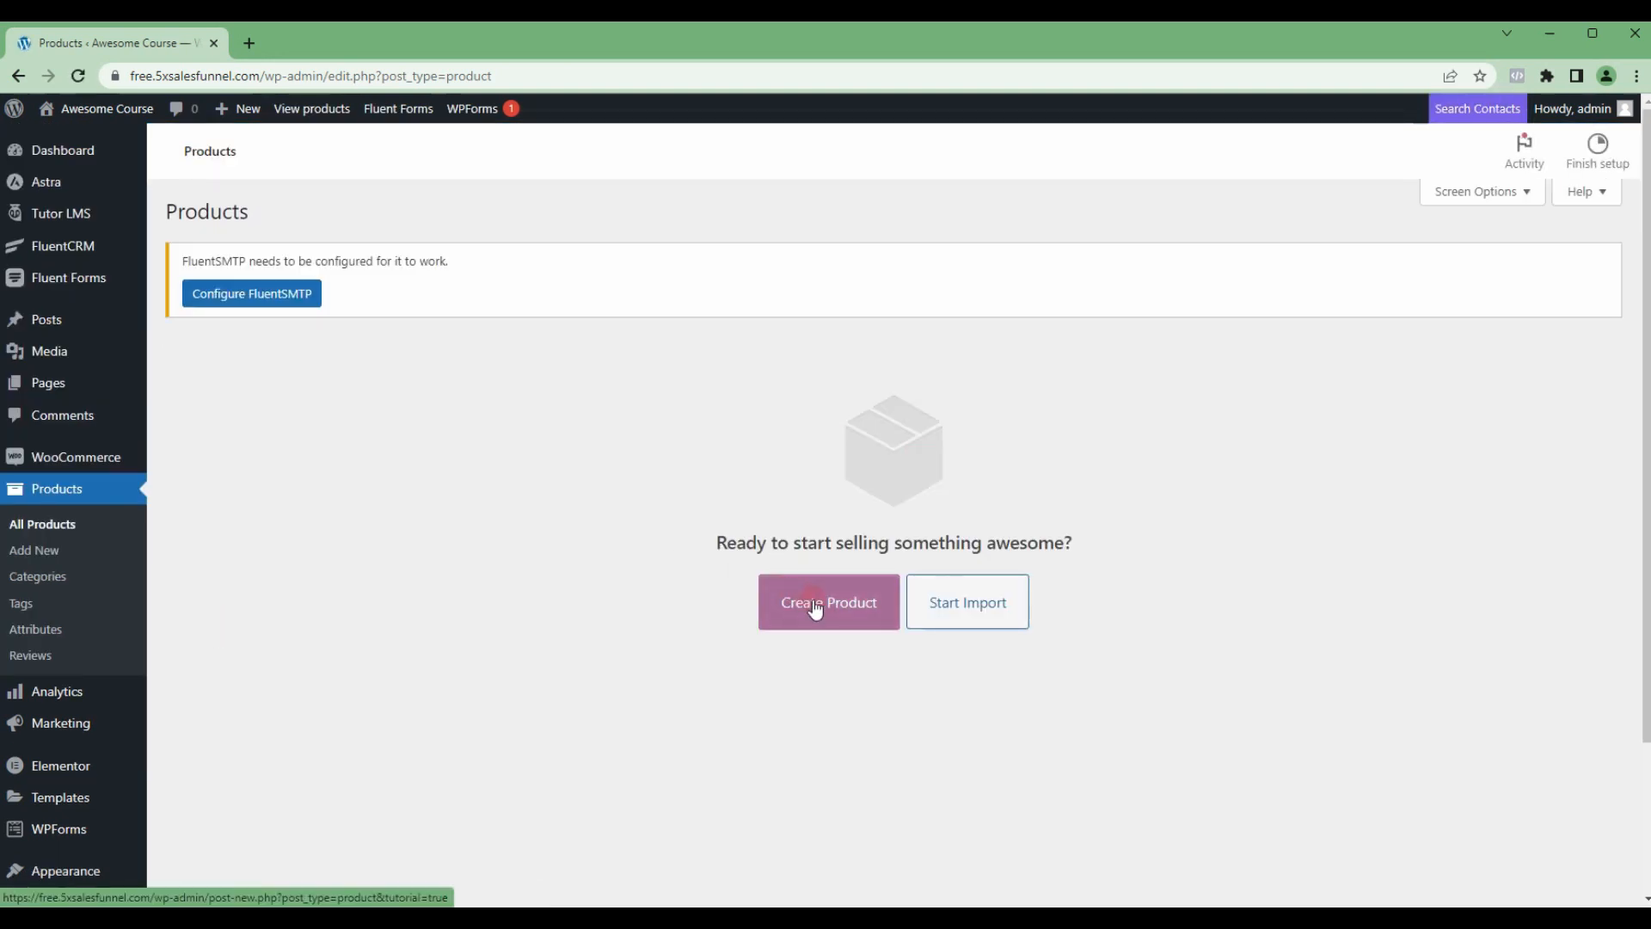
click(822, 604)
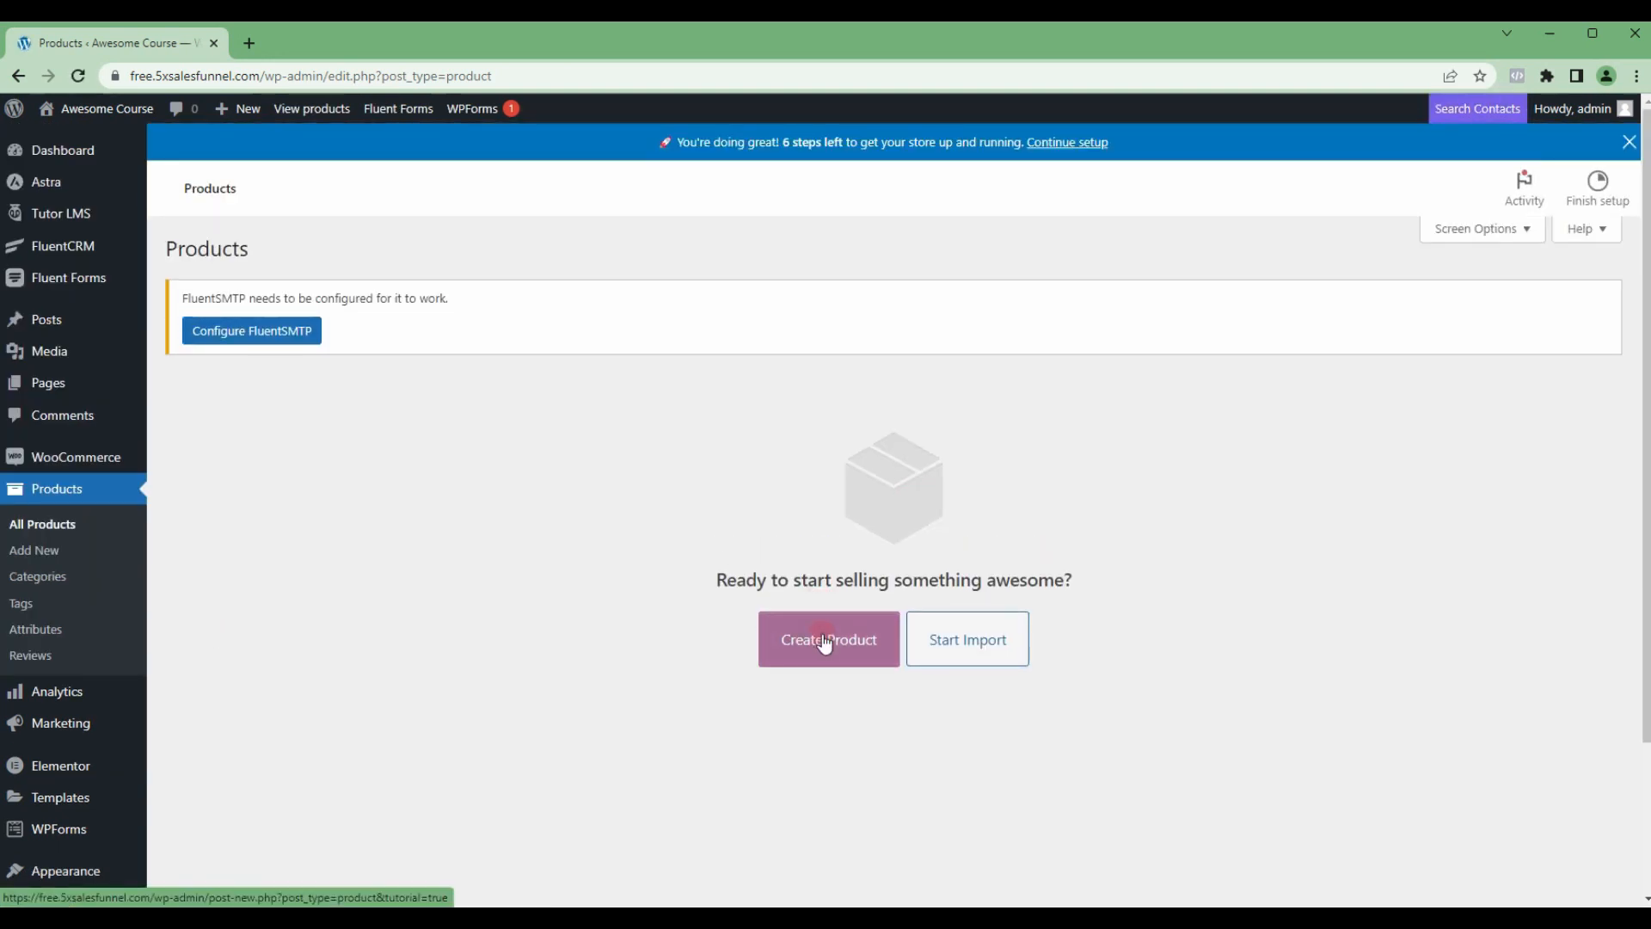
click(826, 640)
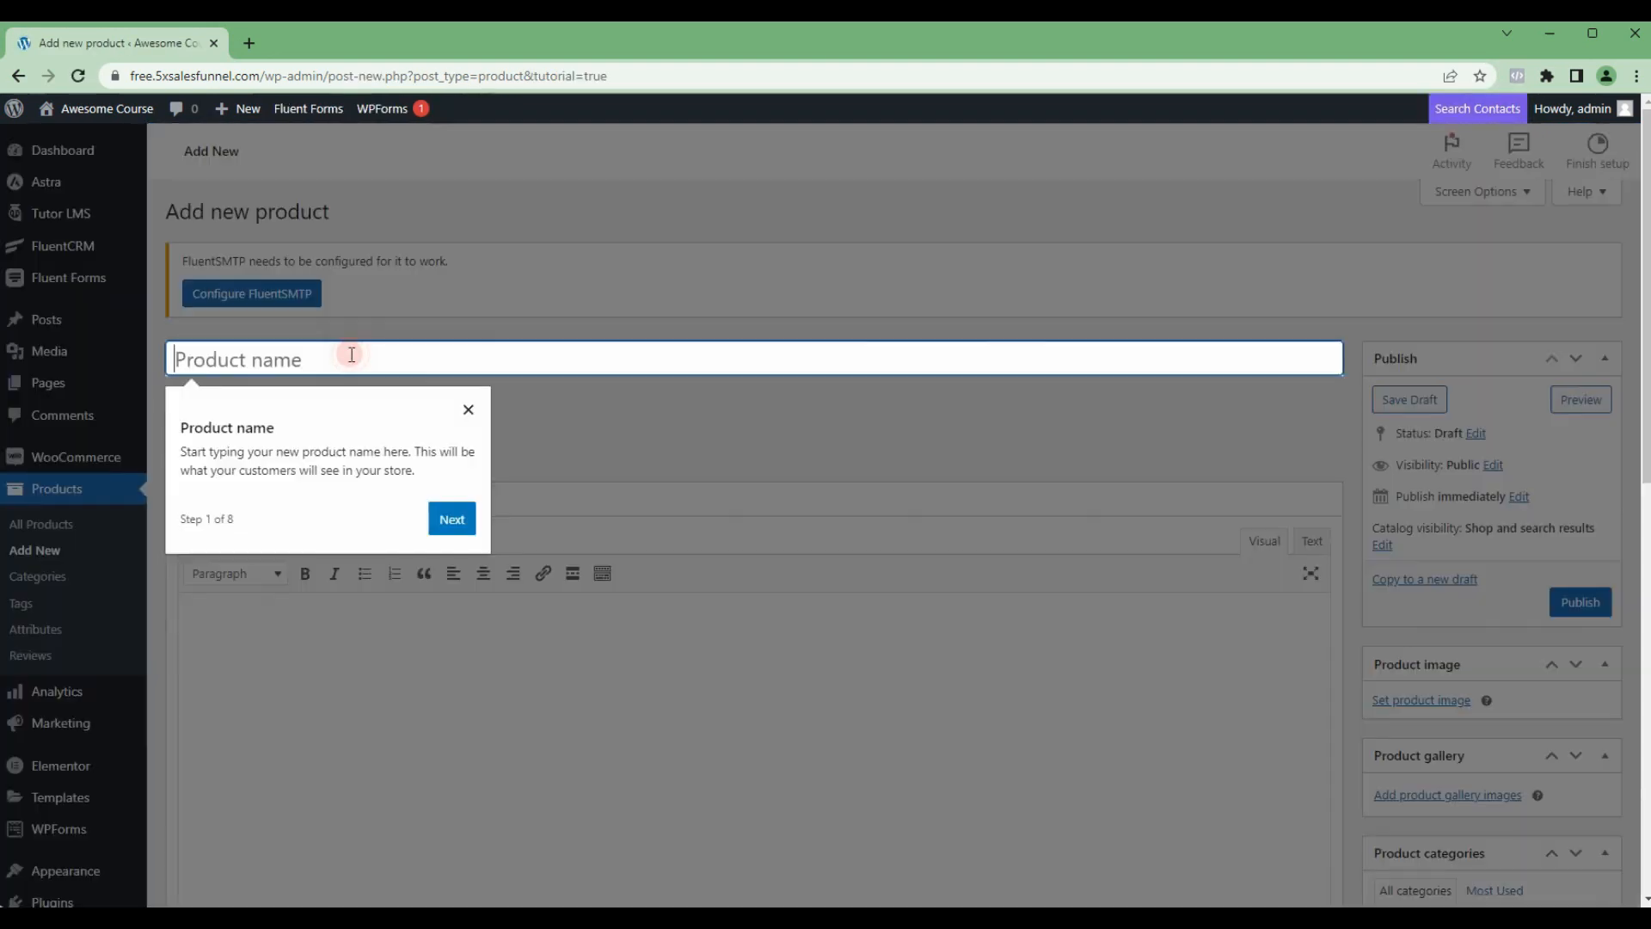
click(468, 409)
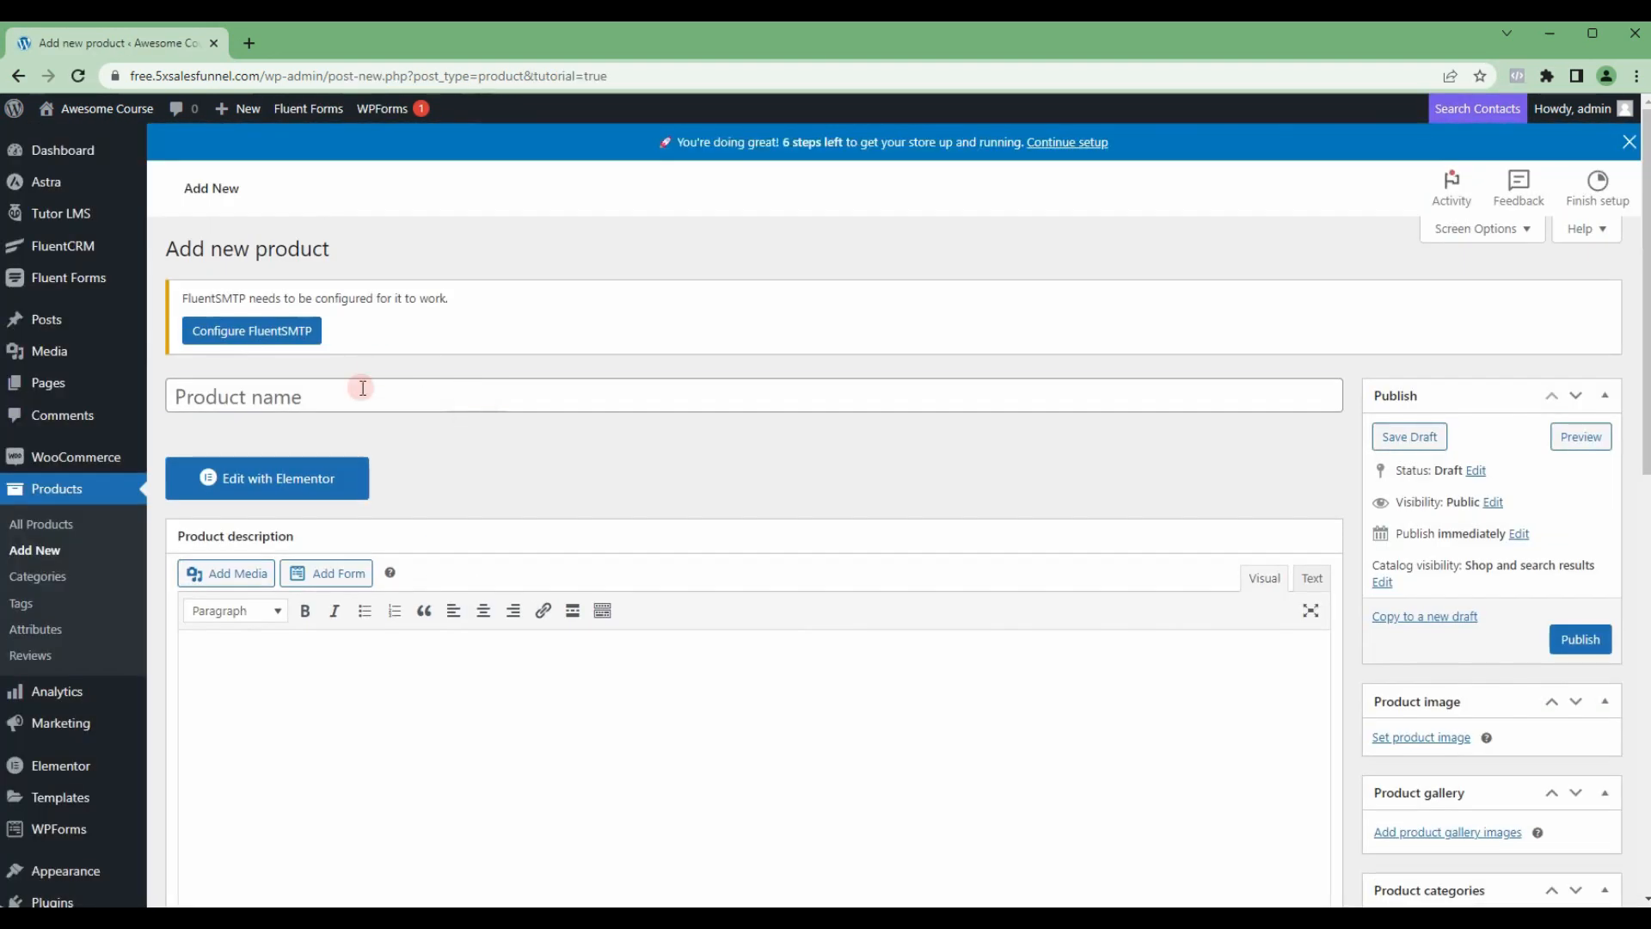
text(First Paid Course)
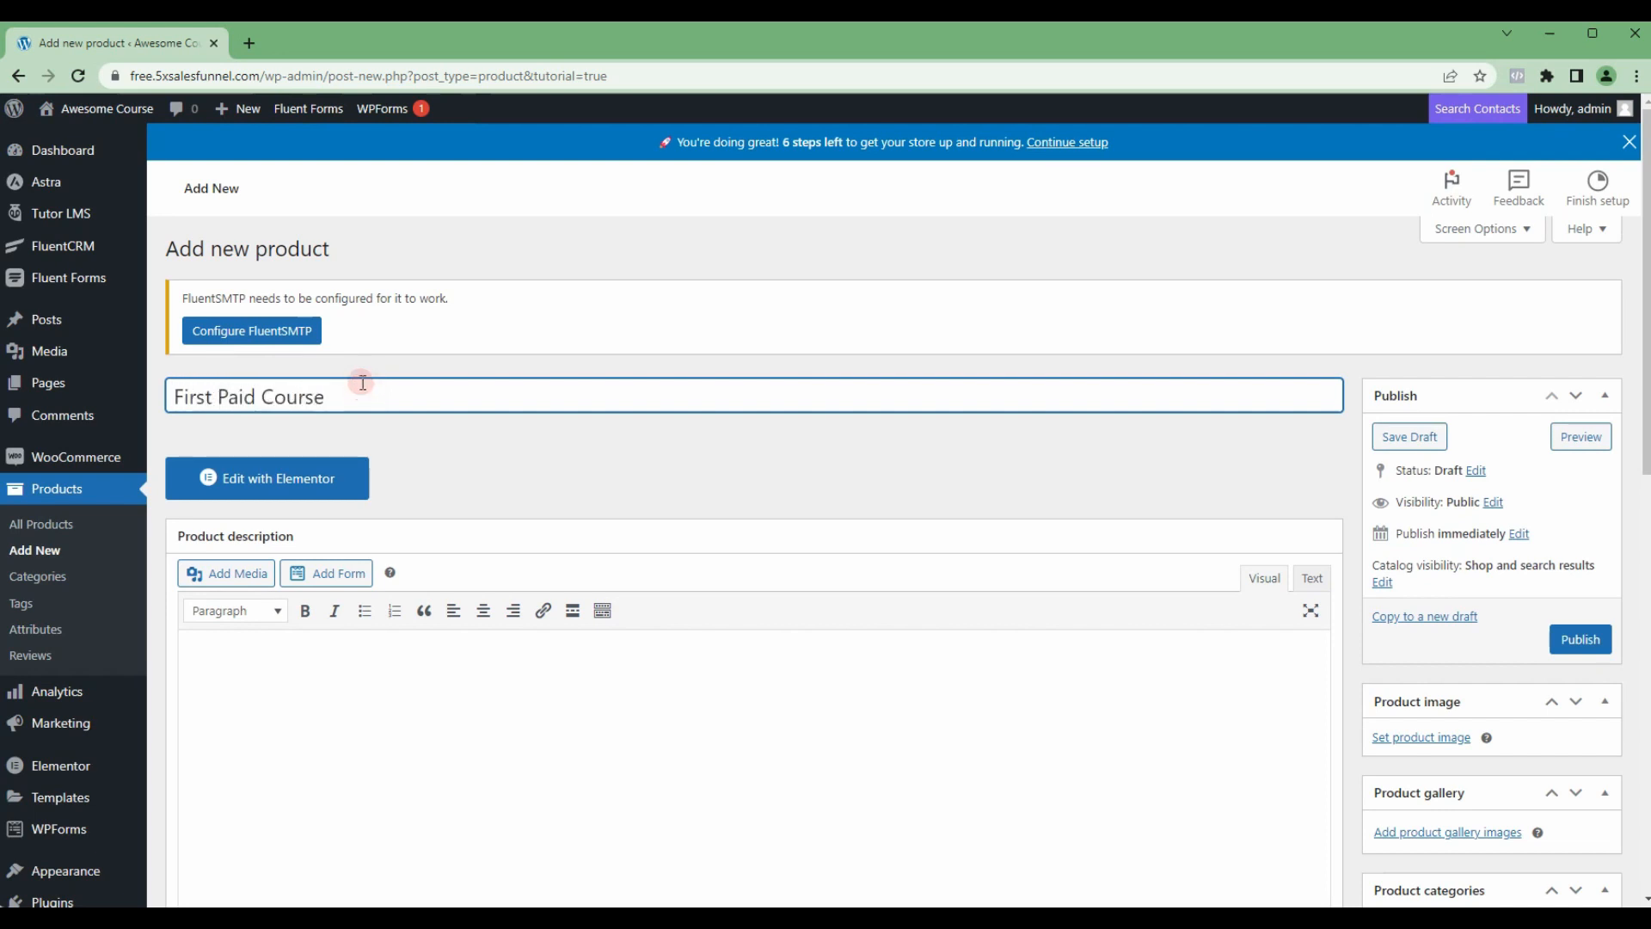
Step: Mark the product as Virtual and For Tutor, with a regular price of 99 and a sale price of 59
scroll(363, 383, down, 4)
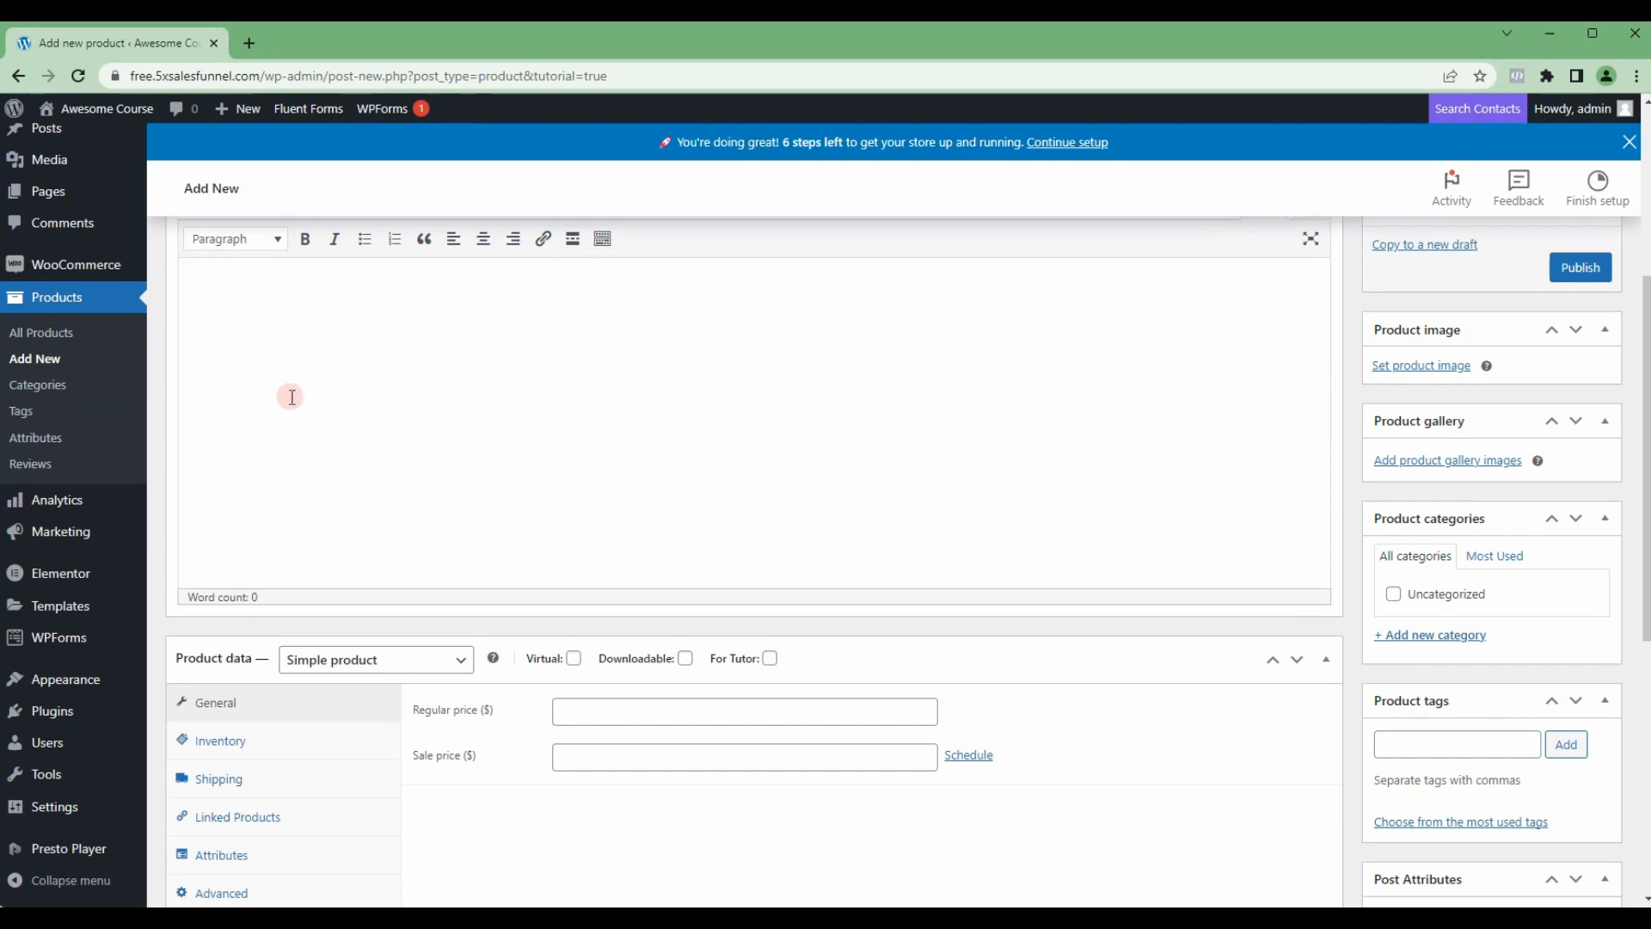
scroll(309, 430, down, 1)
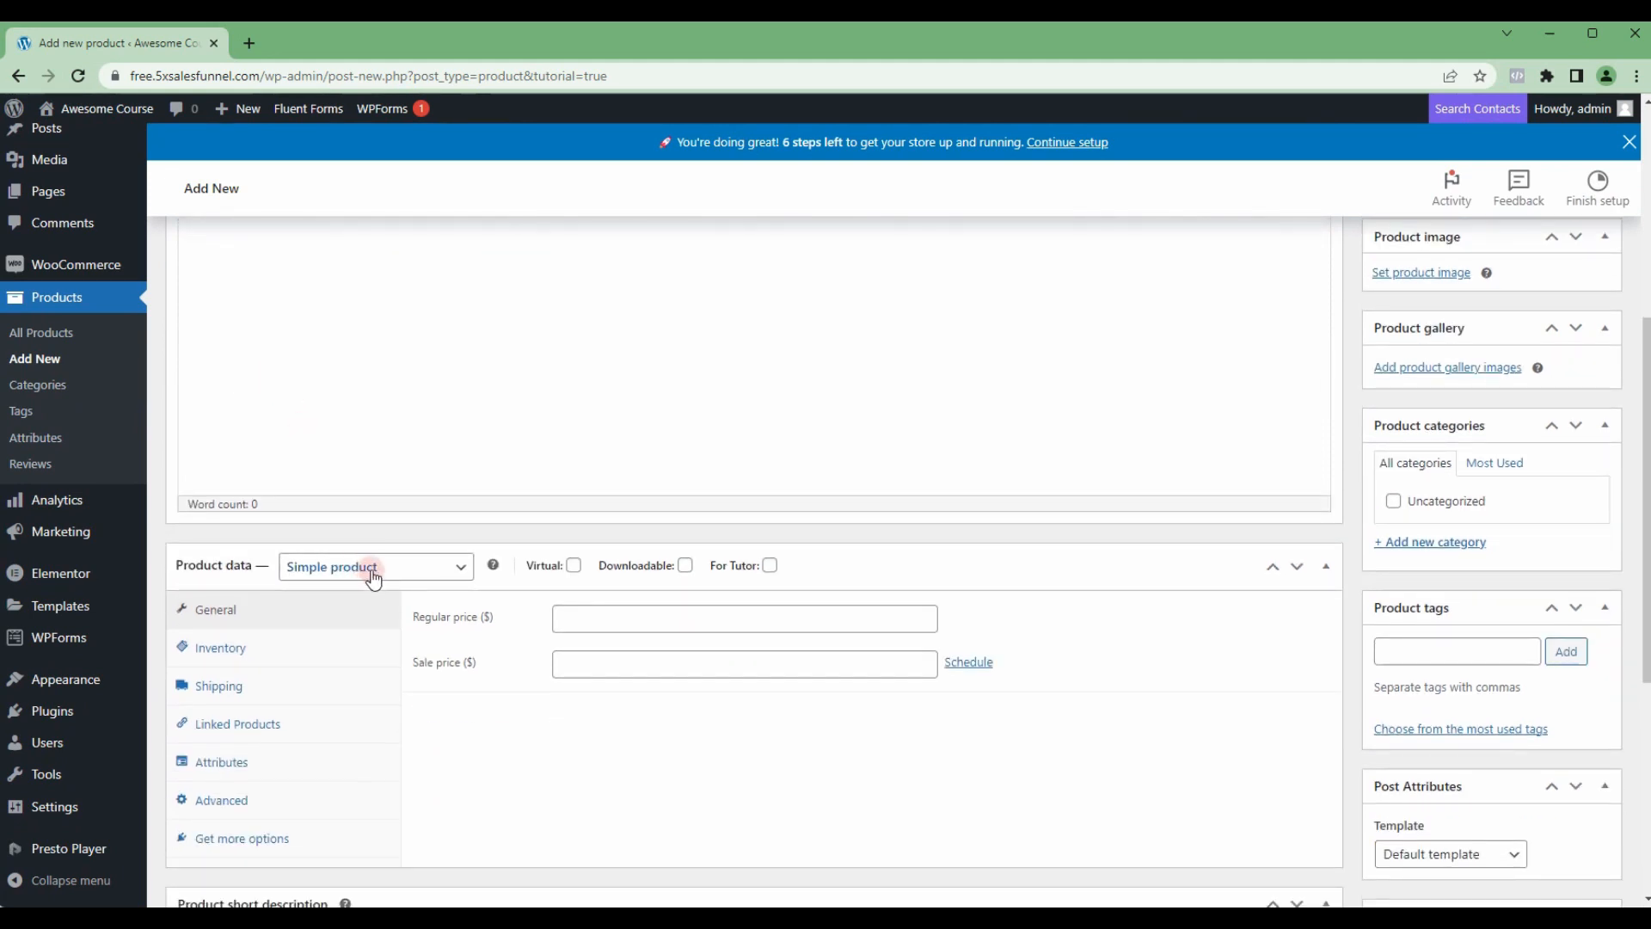
click(574, 565)
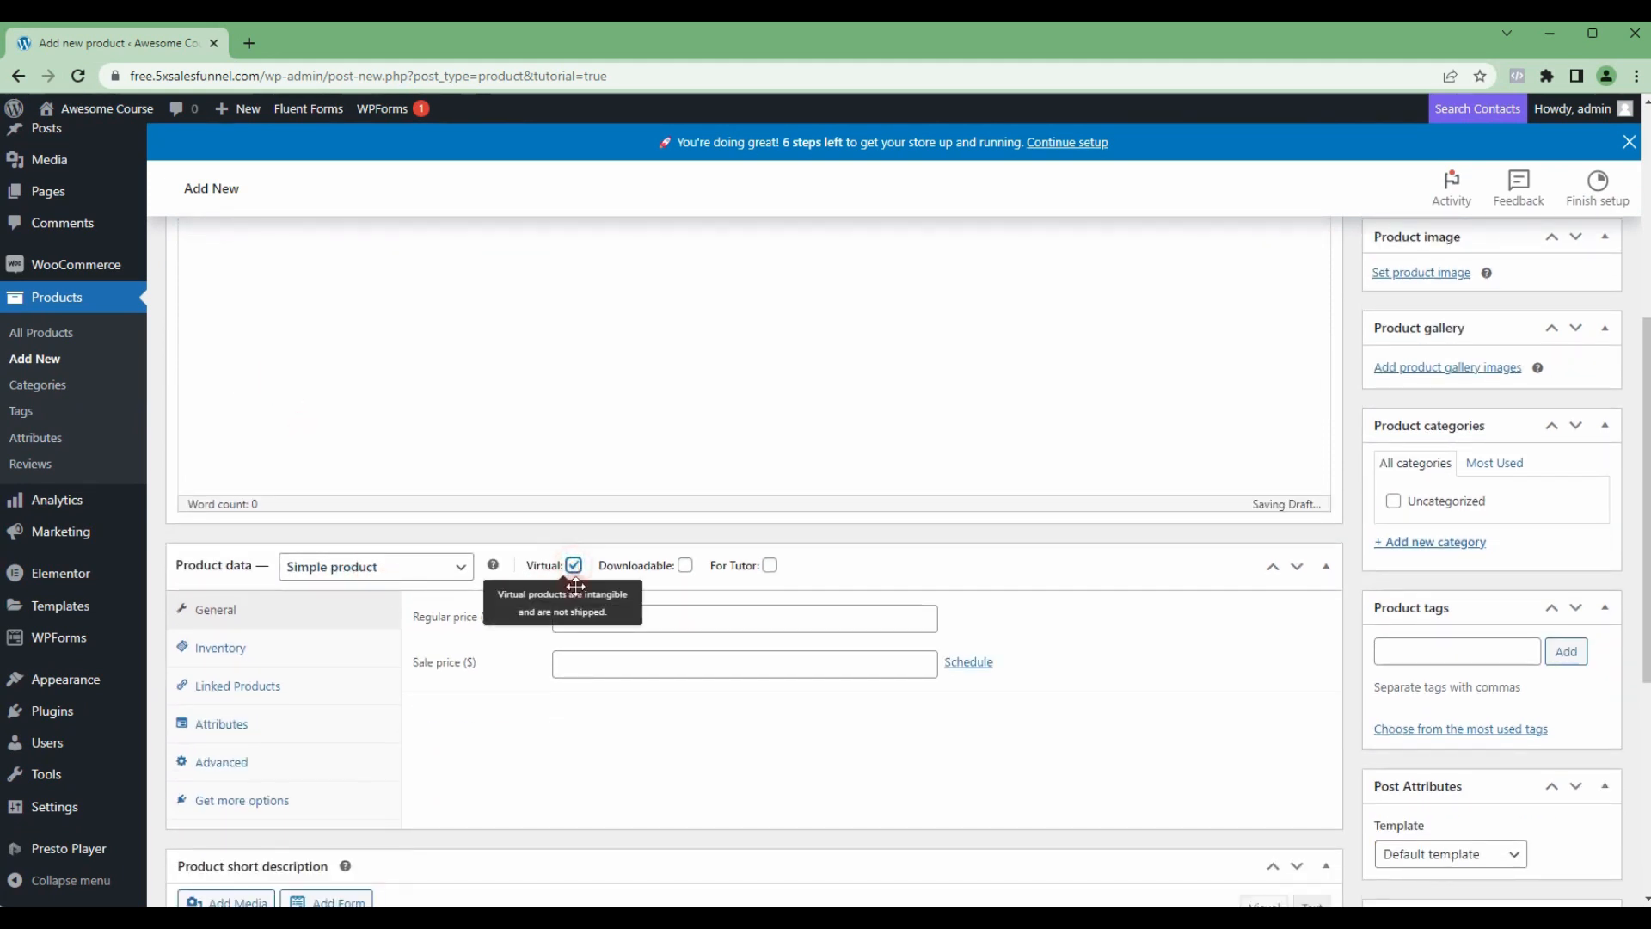
click(769, 565)
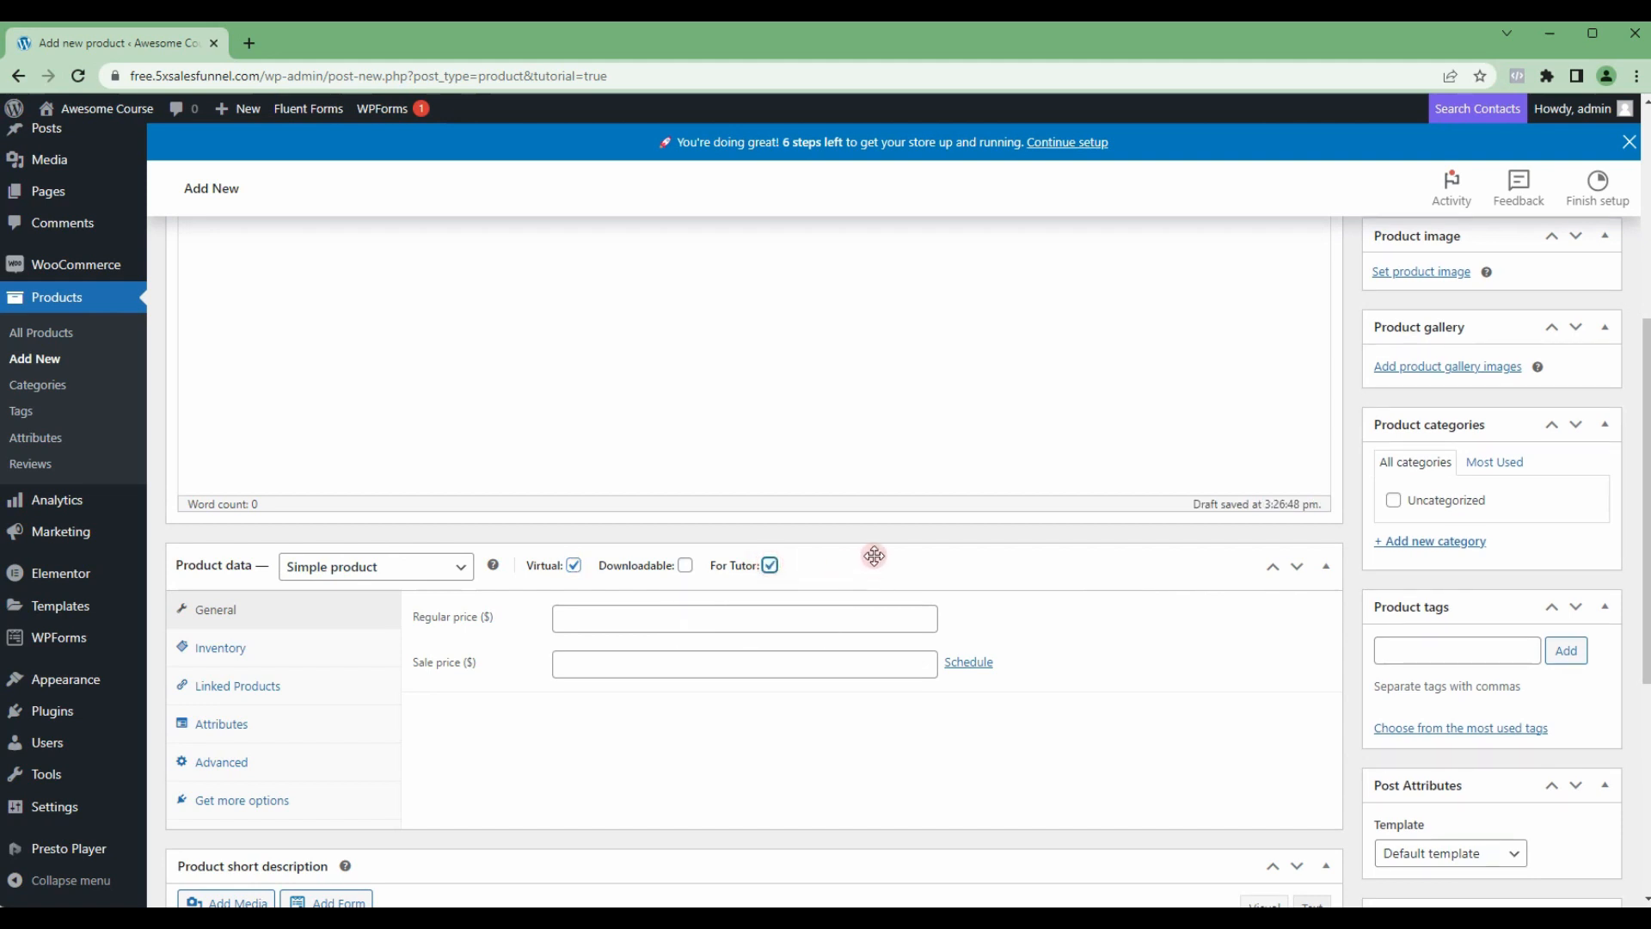
click(664, 617)
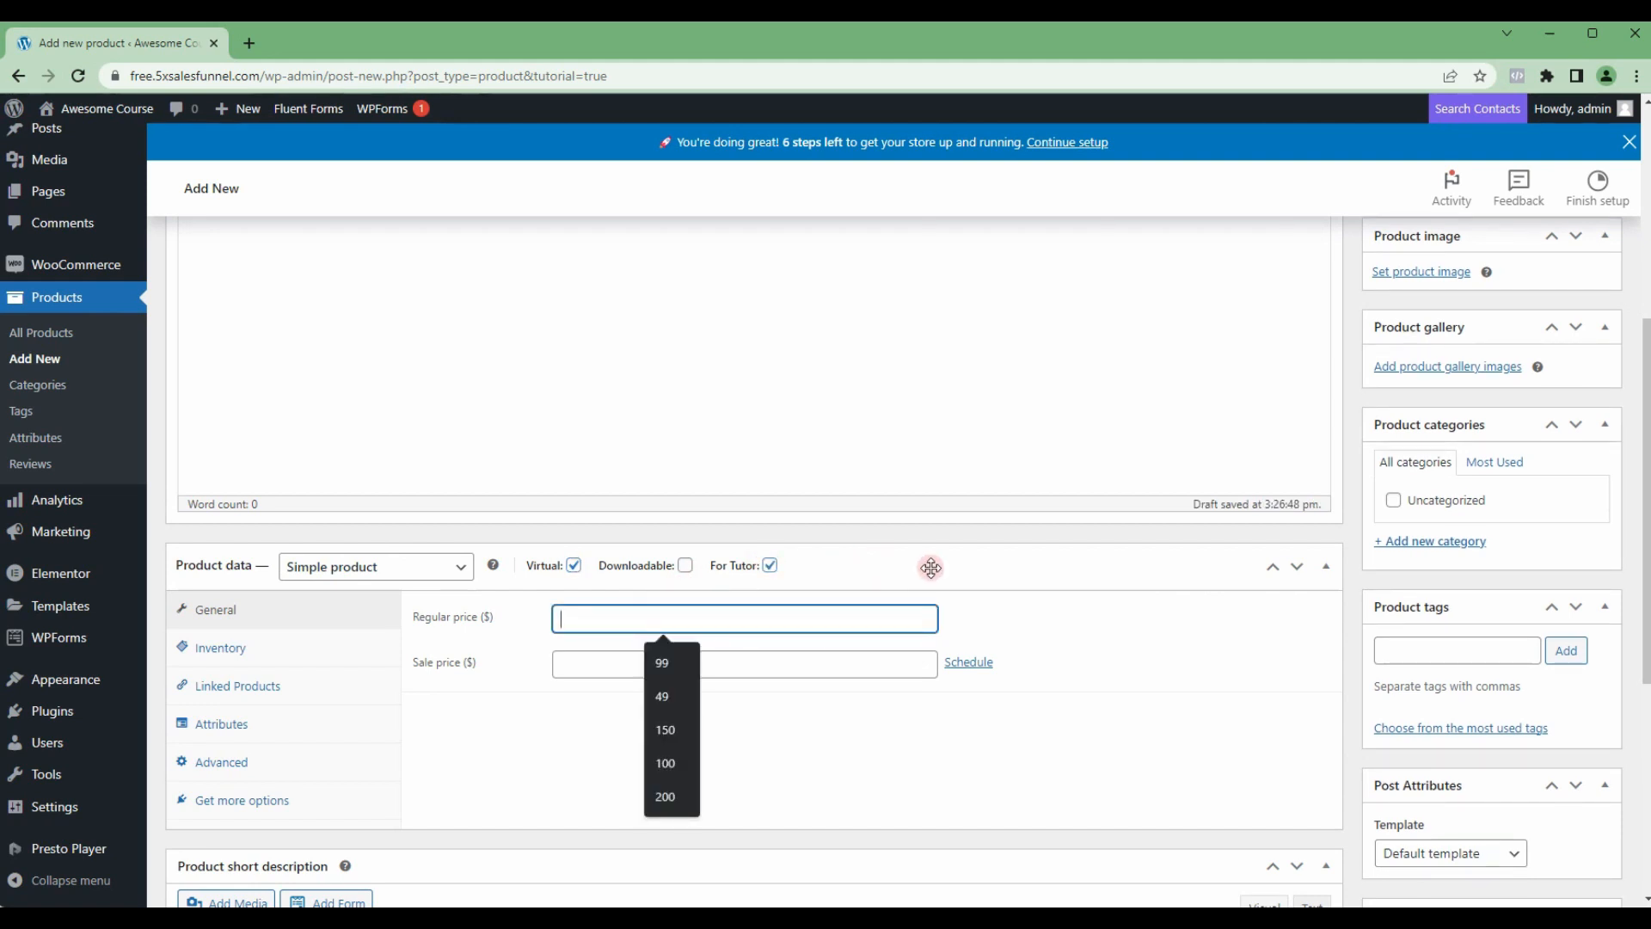
text(99)
click(641, 655)
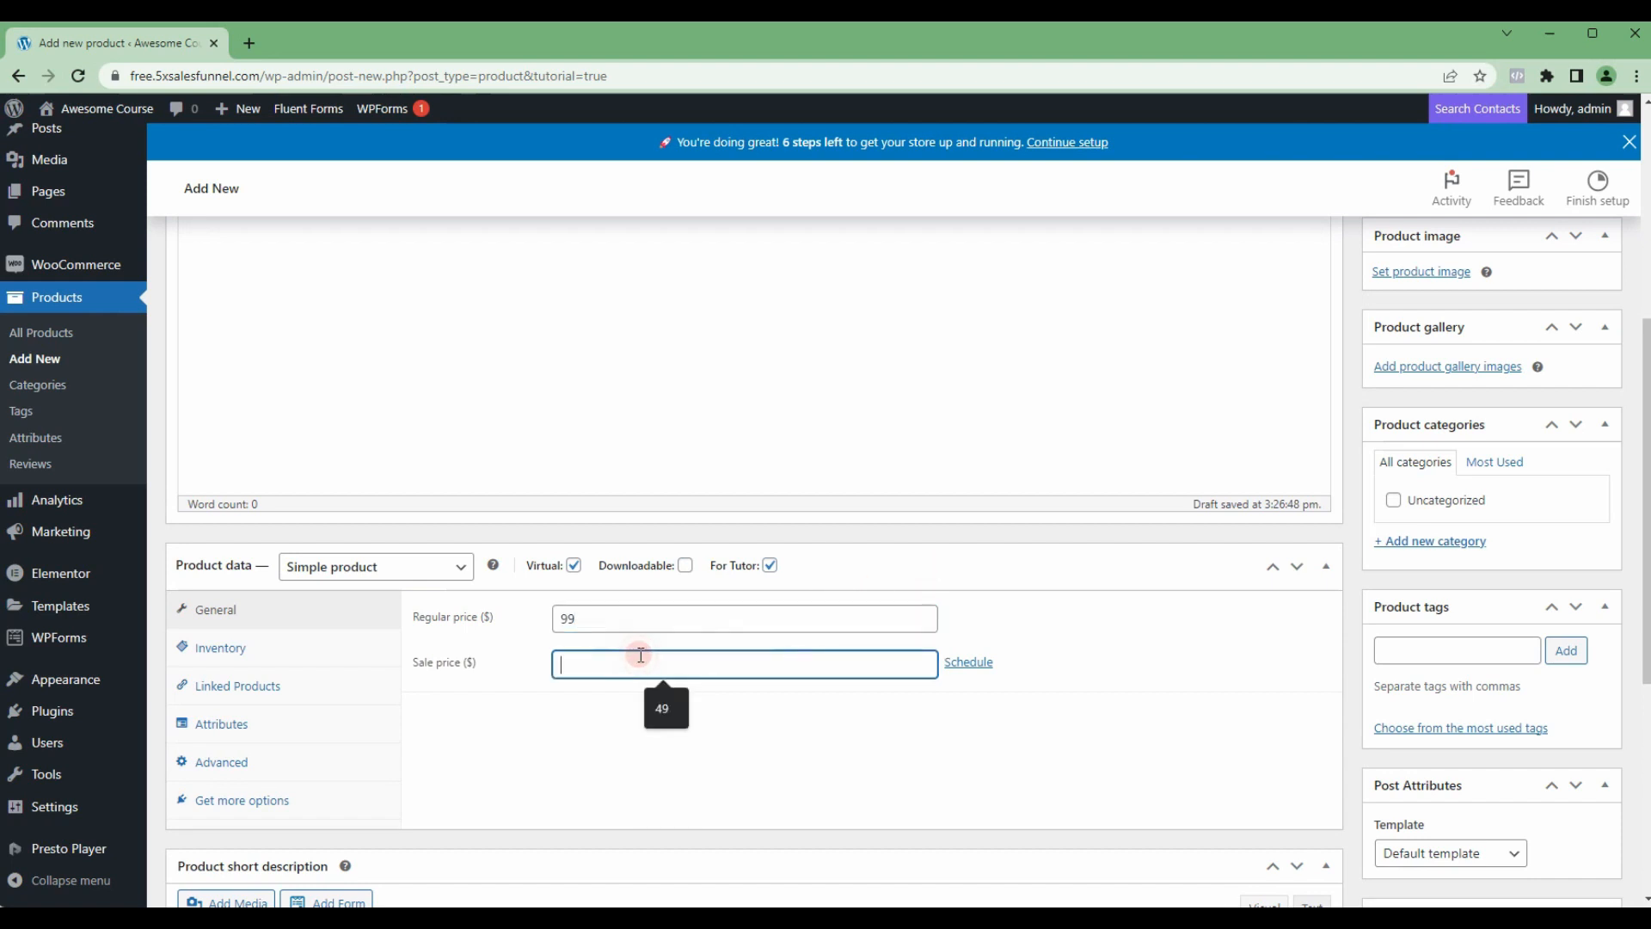
text(59)
Step: In the product's inventory data, set the SKU to FPC and limit purchases to 1 item per order
click(312, 649)
click(586, 620)
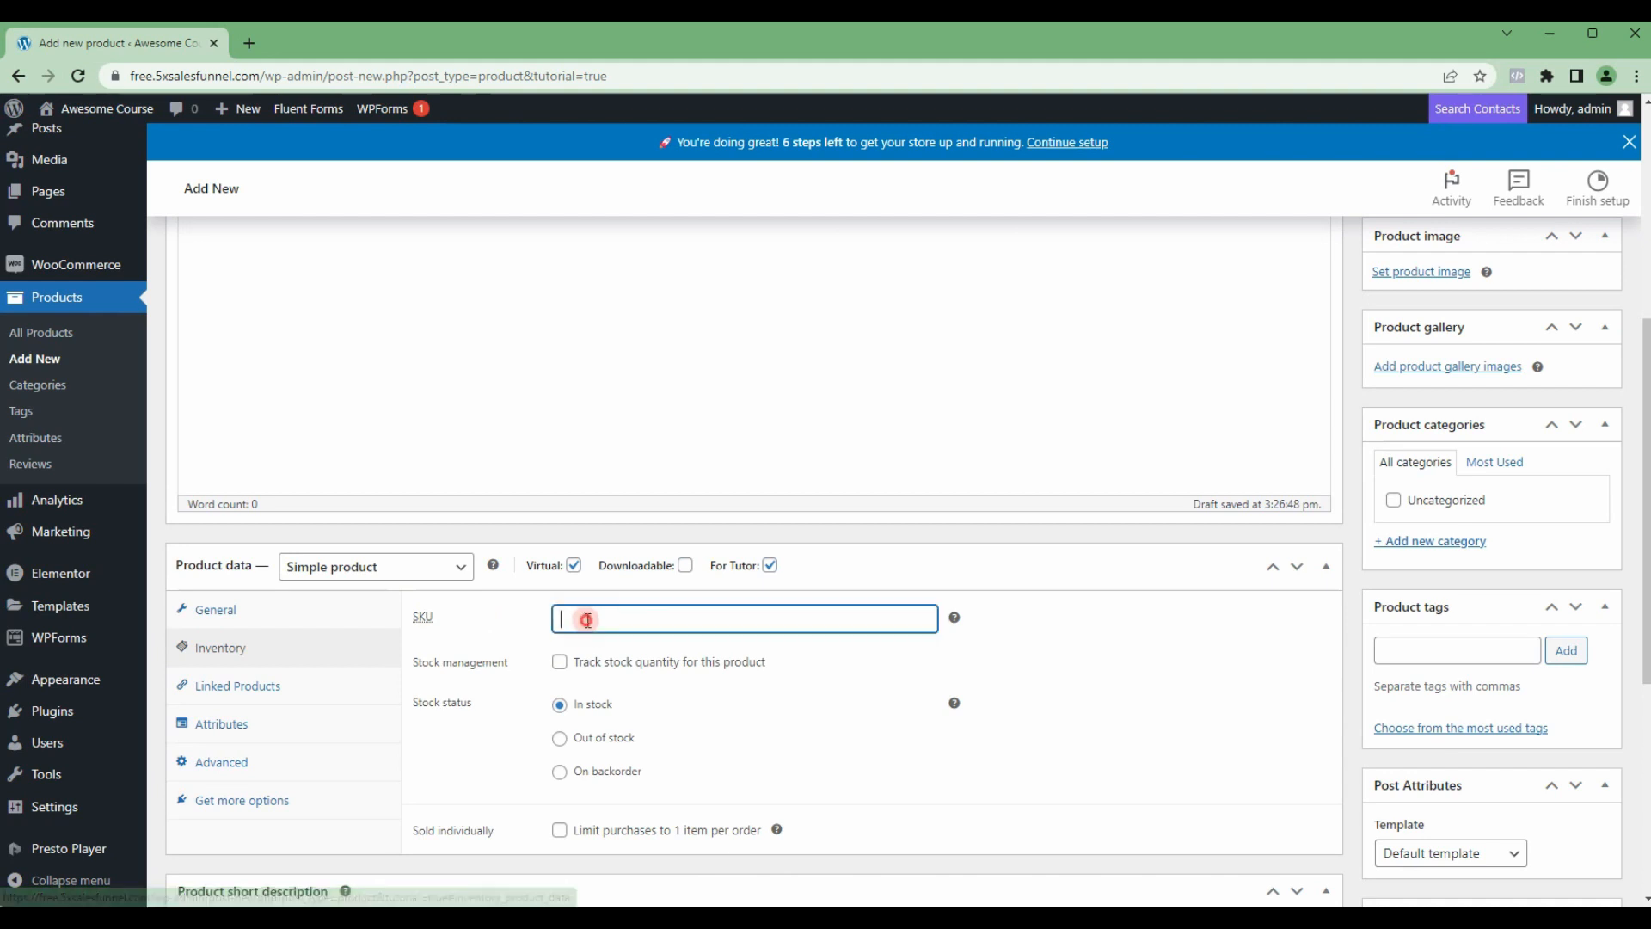
text(FPC)
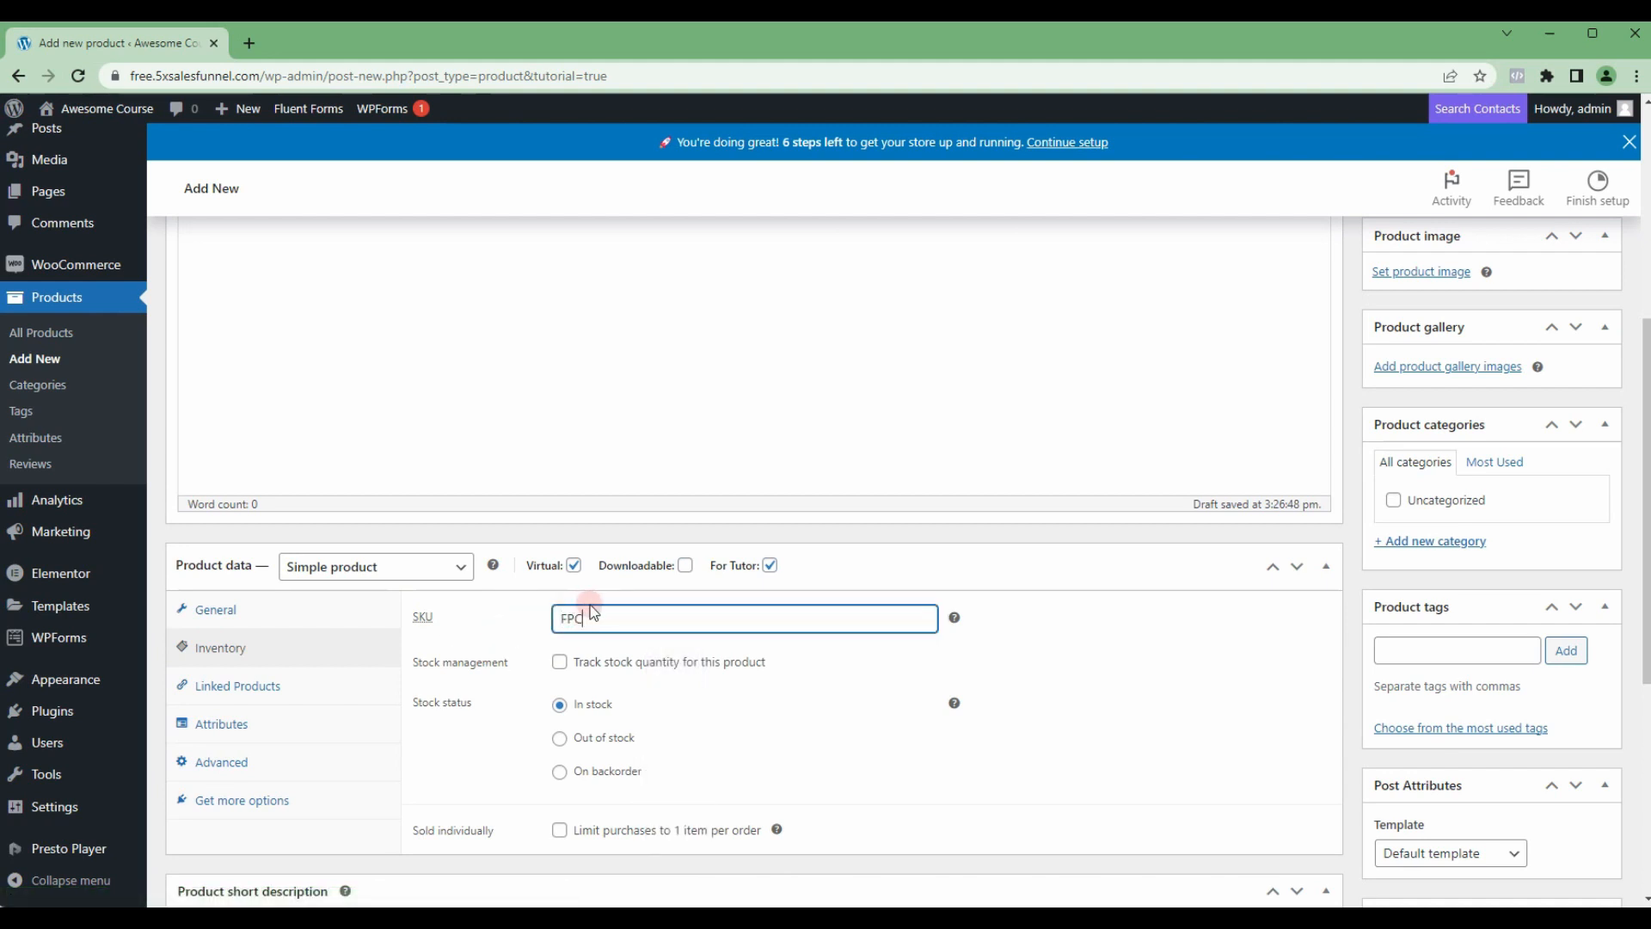
scroll(580, 668, down, 1)
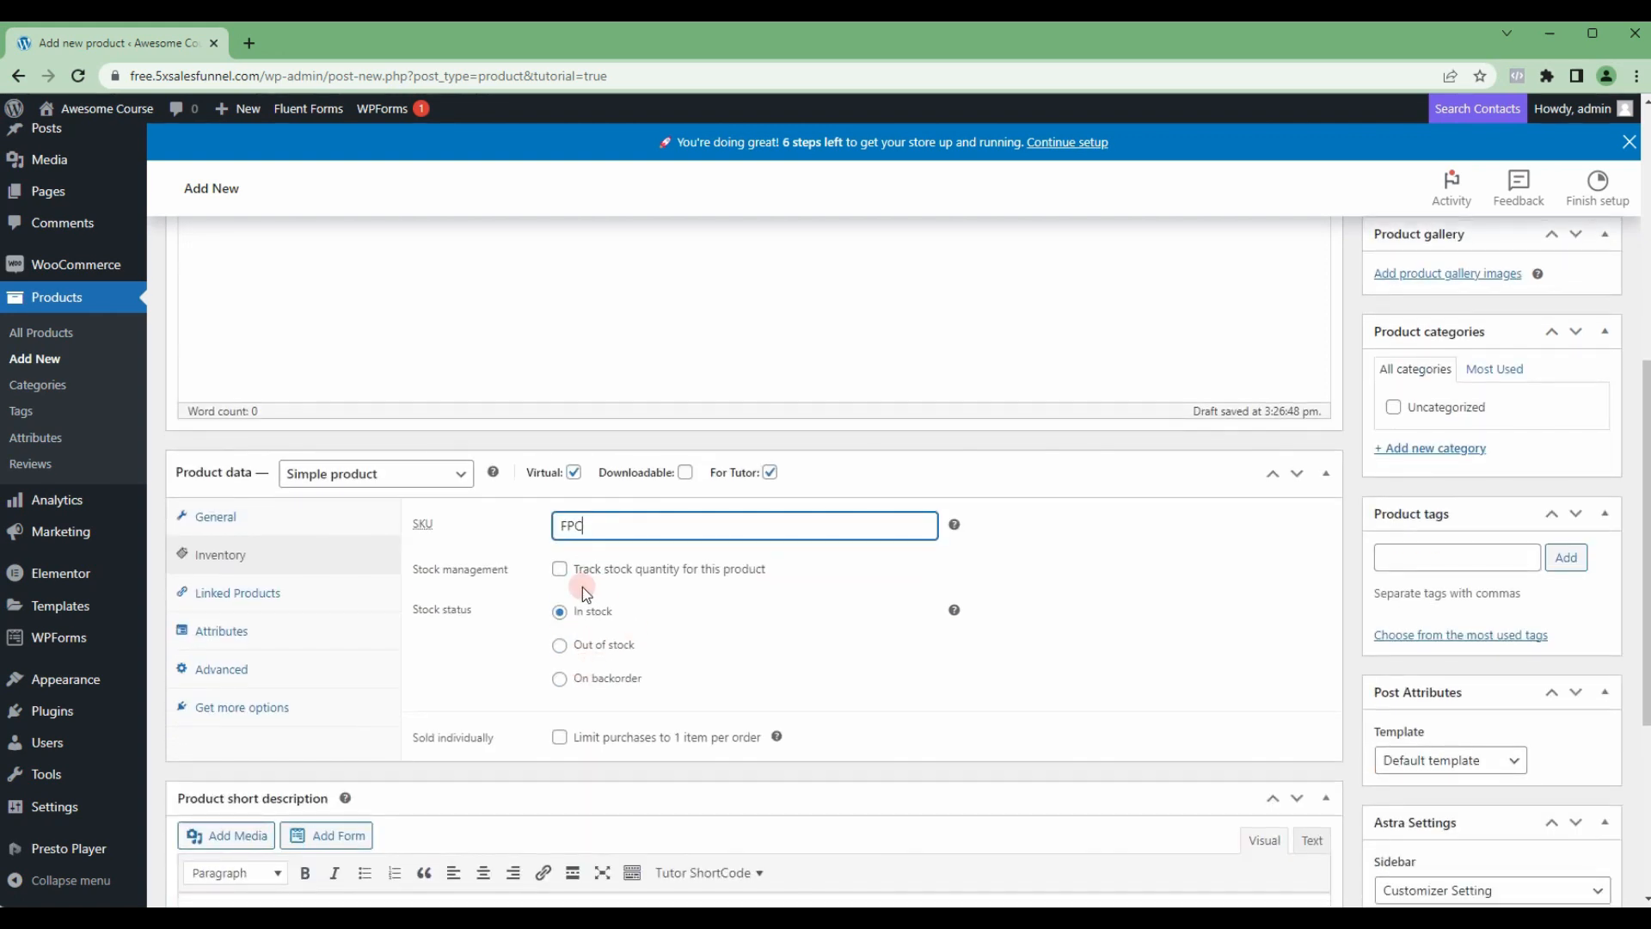
click(560, 738)
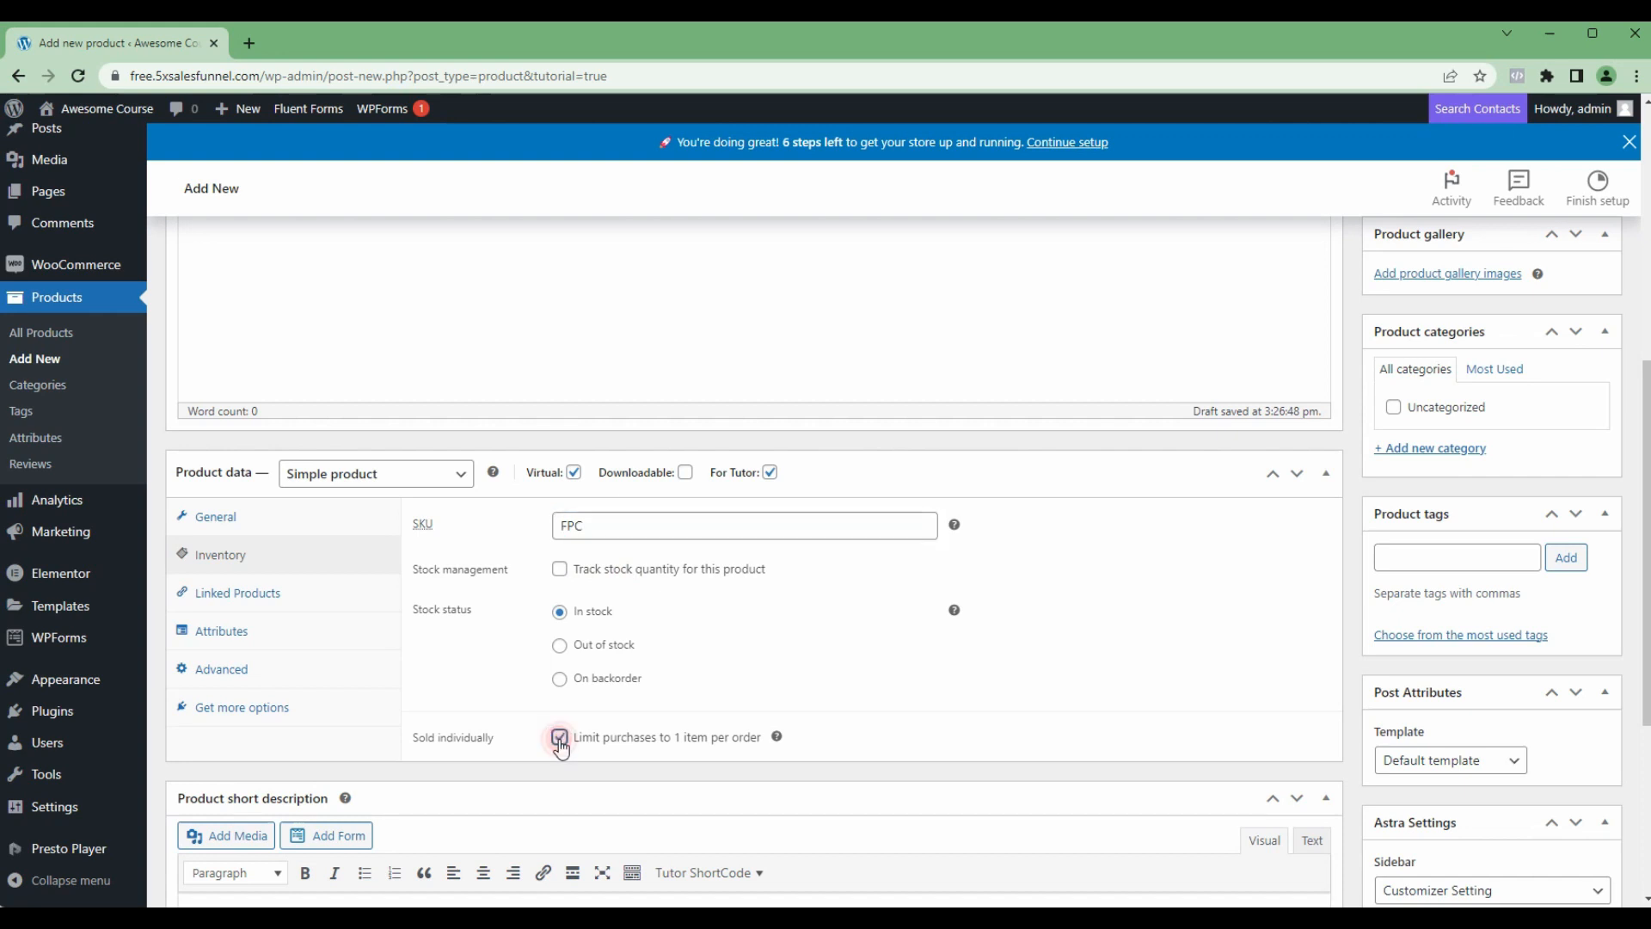
Step: Look through the product's linked products, attributes, advanced settings and recommended extensions
click(260, 602)
click(258, 630)
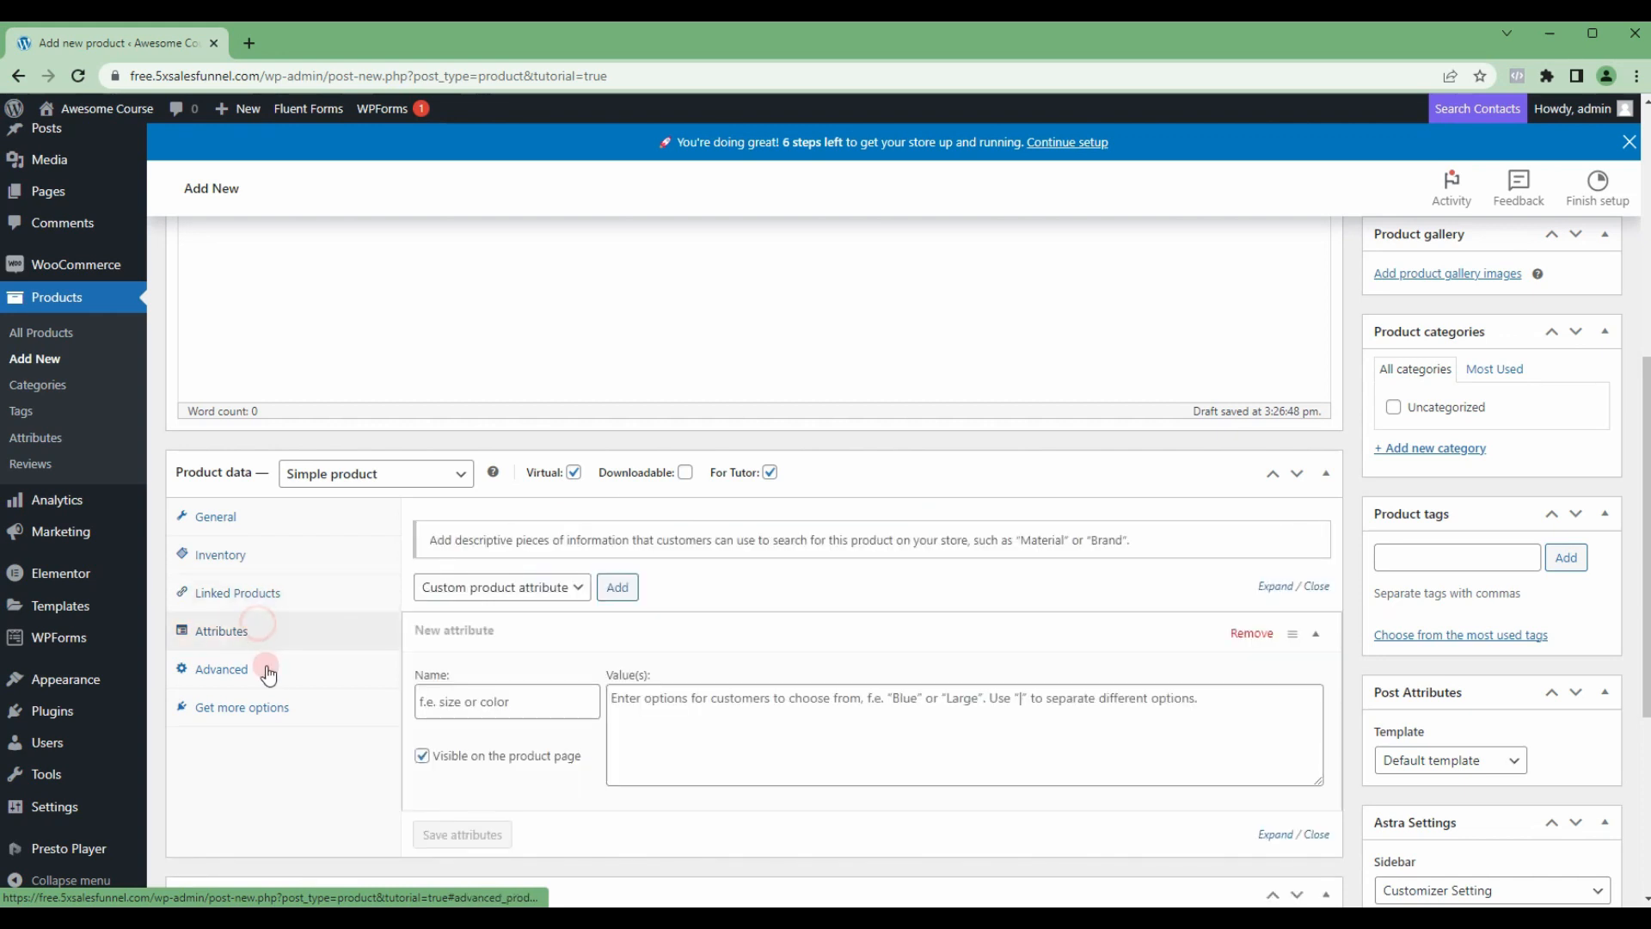
click(266, 670)
click(267, 704)
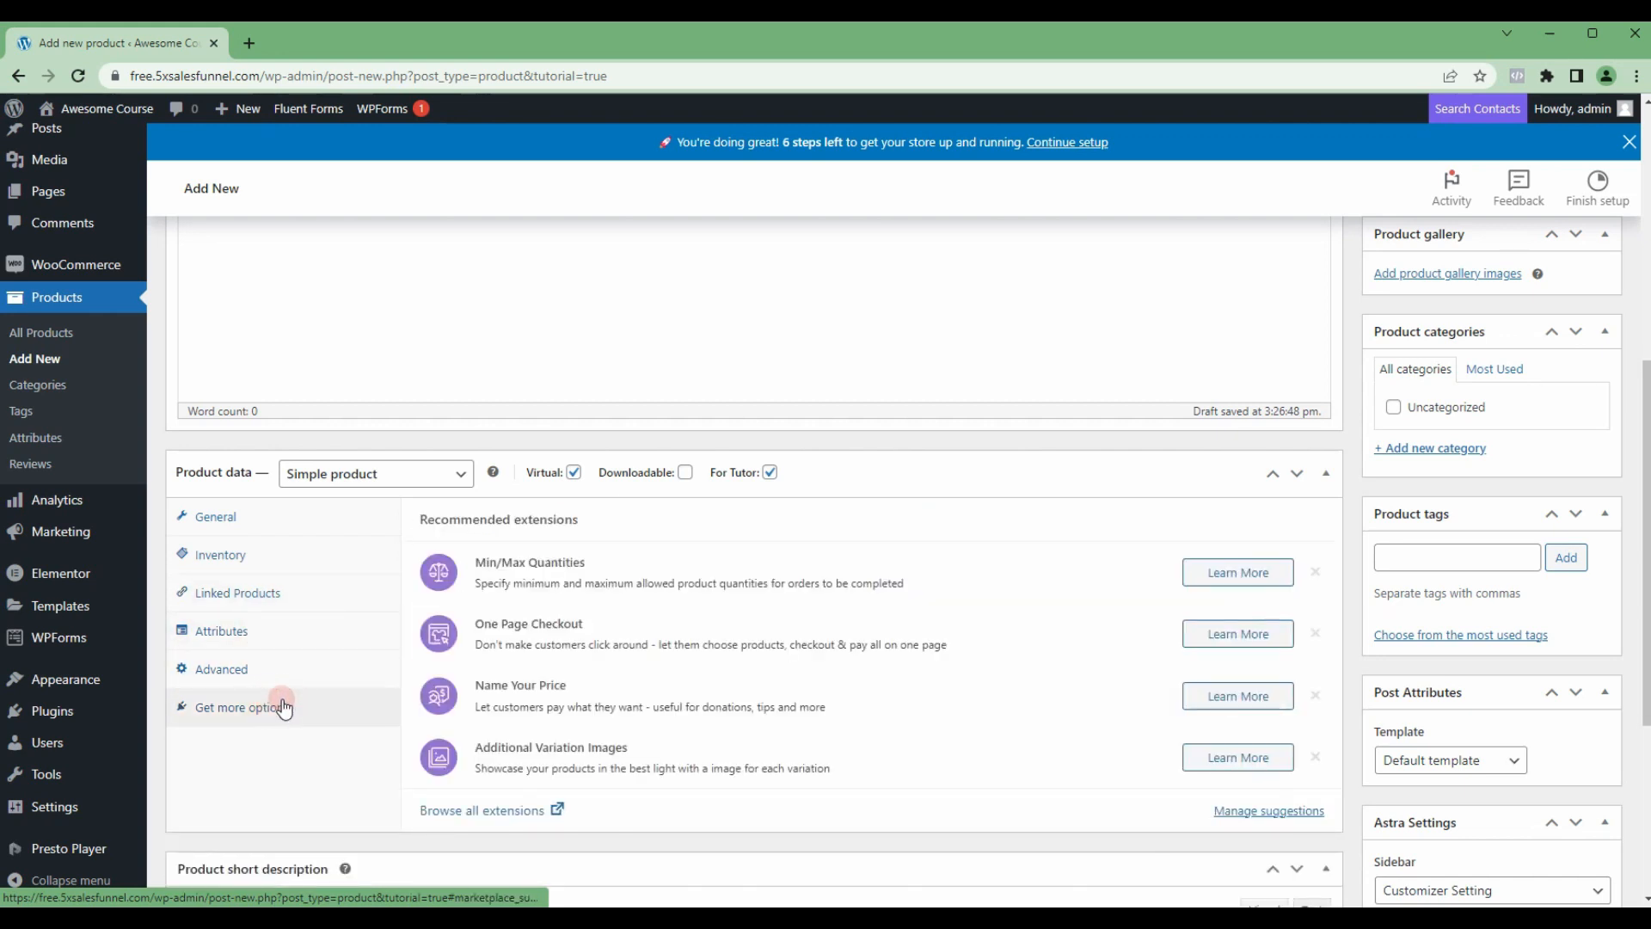
click(278, 678)
click(275, 626)
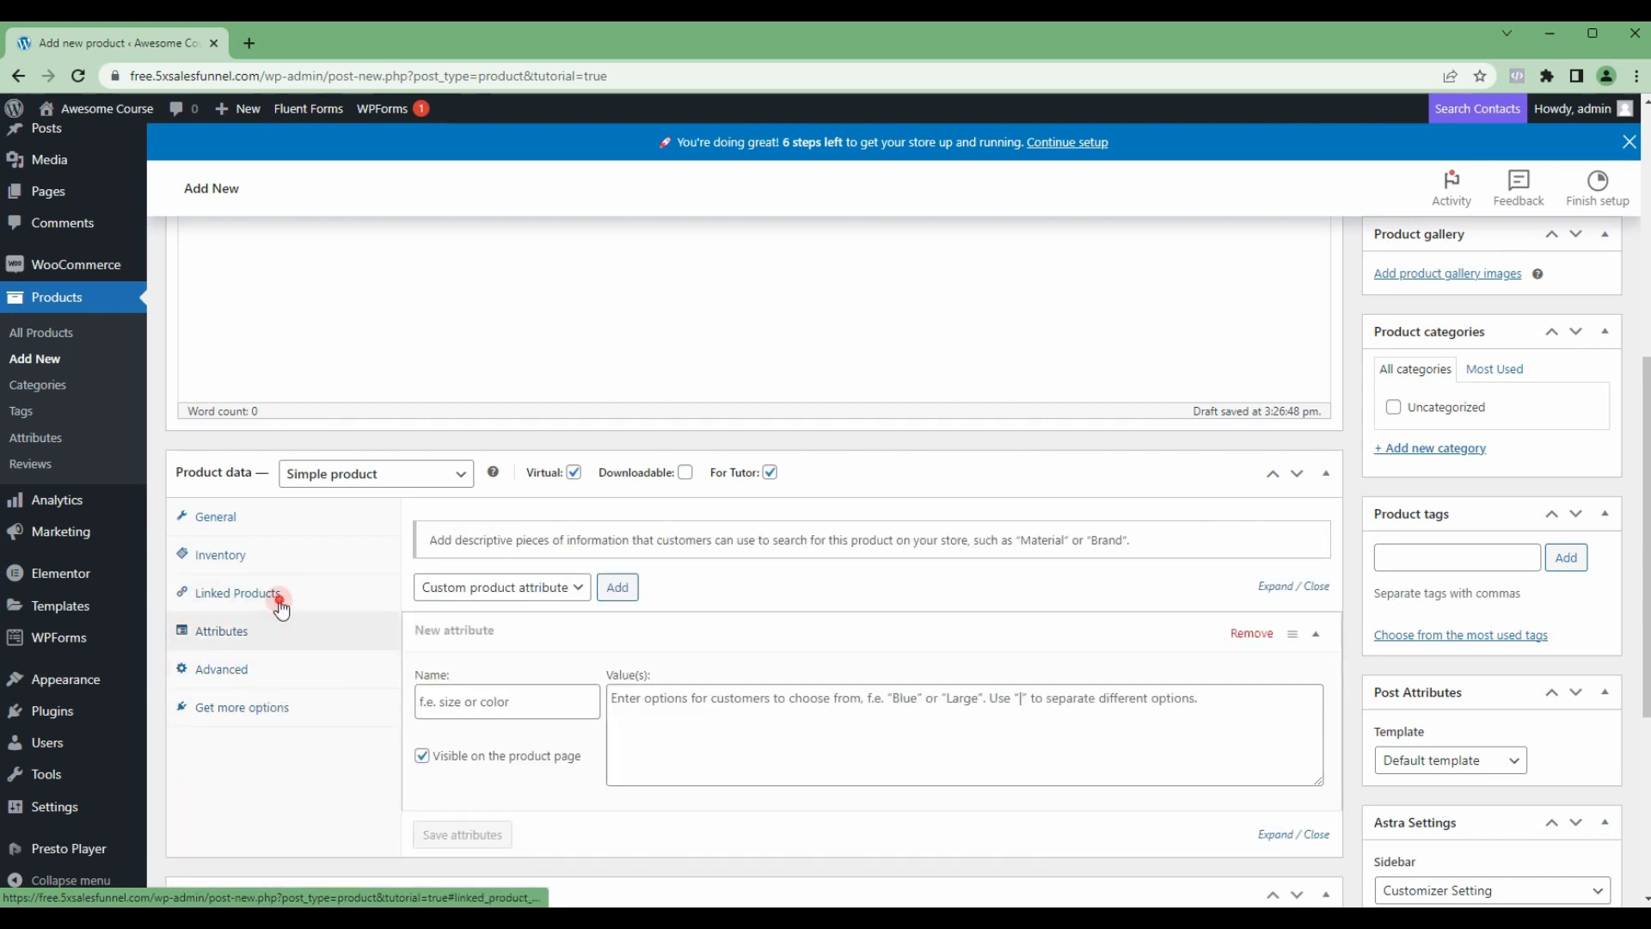
click(275, 600)
Step: Publish the First Paid Course product with its description left empty
scroll(424, 597, down, 3)
scroll(877, 649, up, 7)
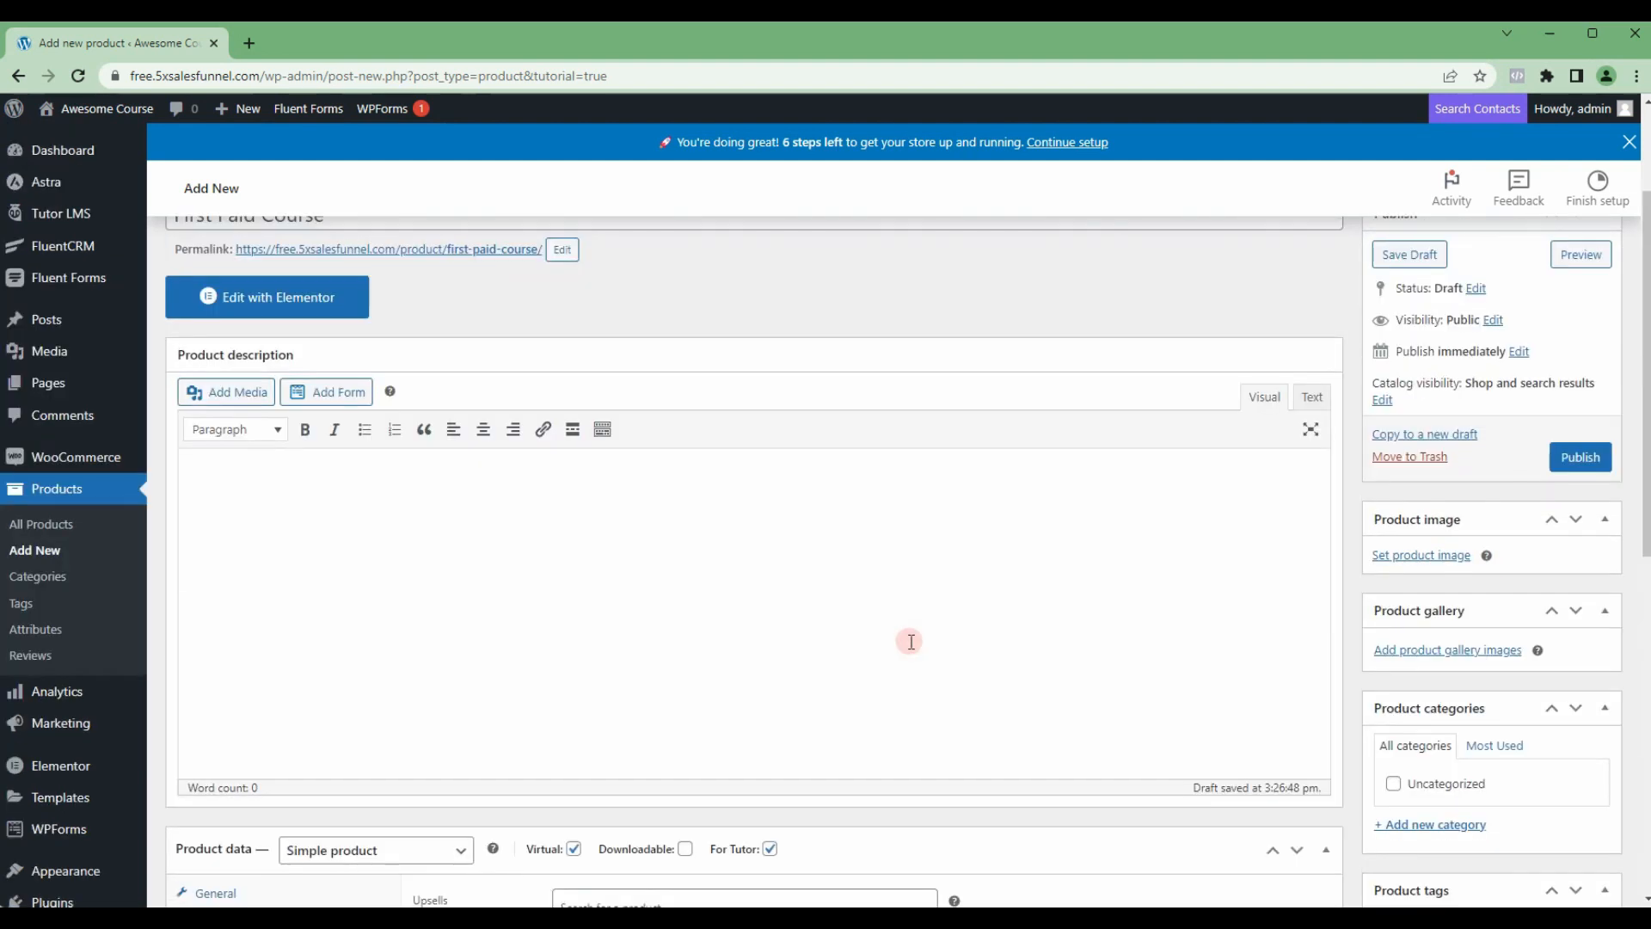
scroll(910, 641, down, 4)
scroll(906, 638, up, 4)
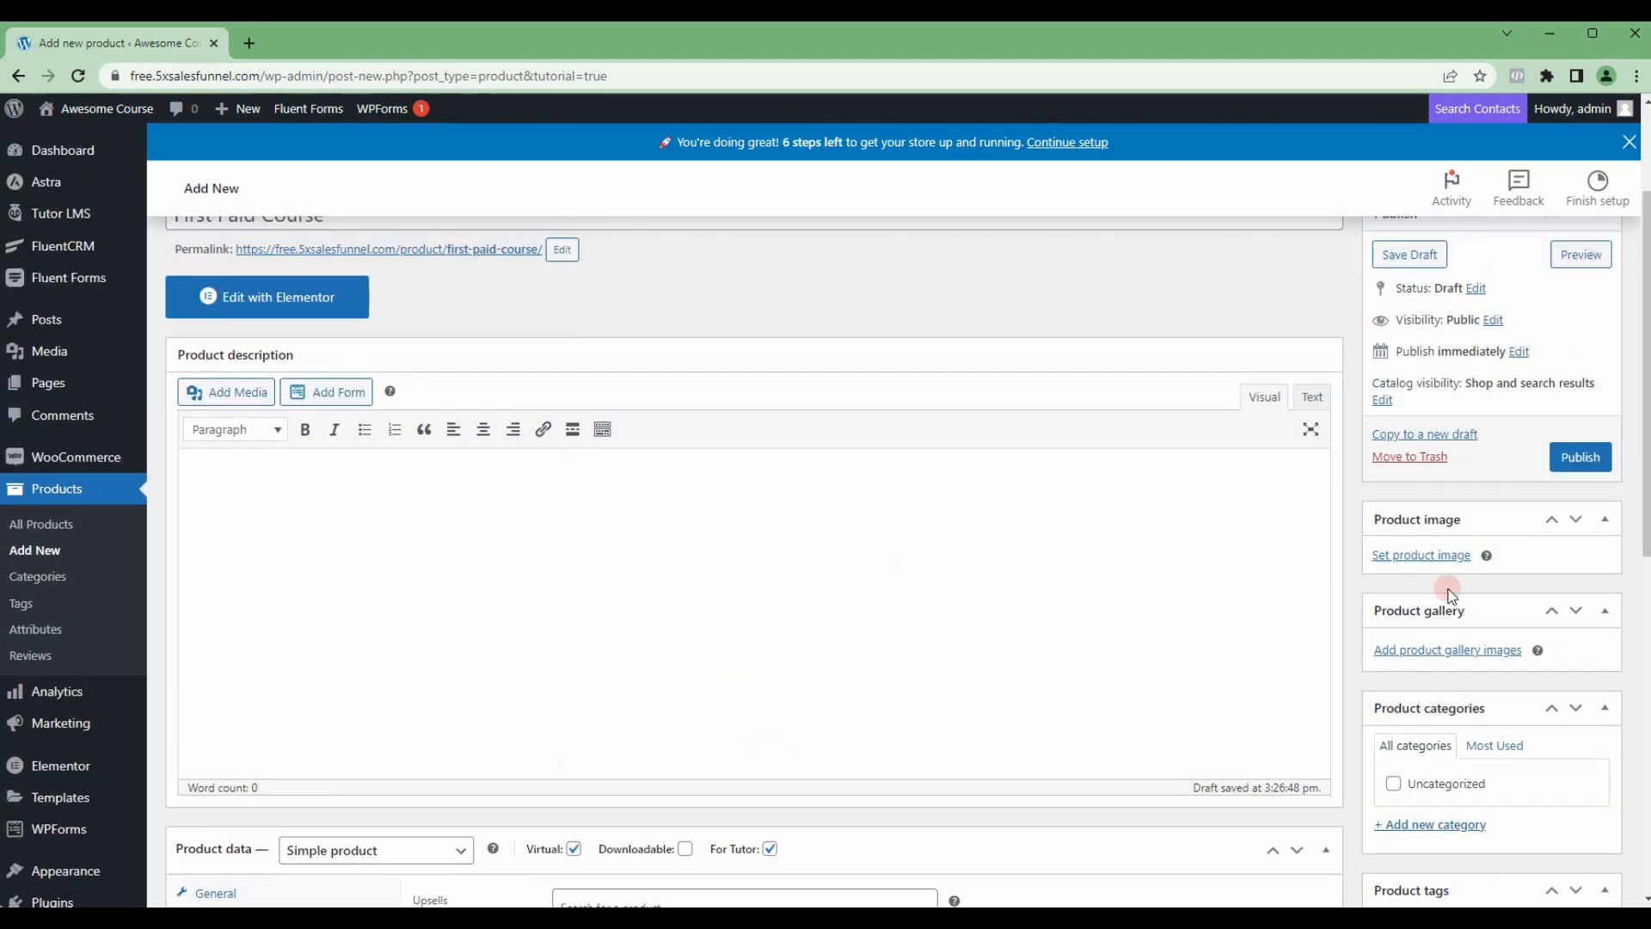
click(1579, 463)
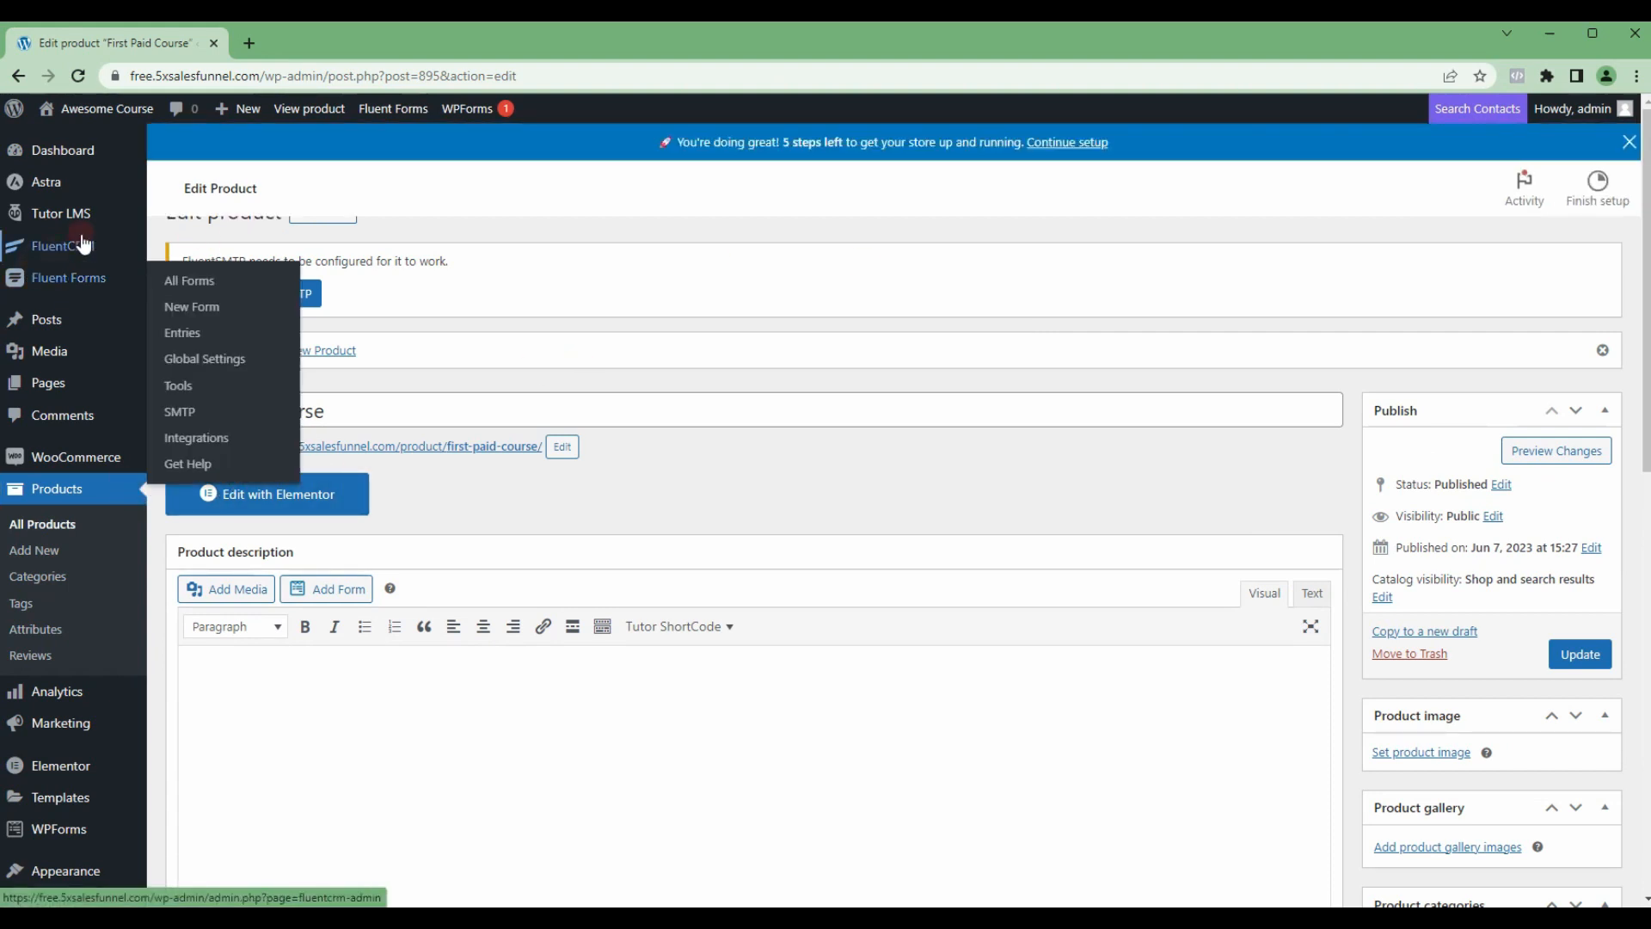
Step: In the Tutor LMS course First Paid Course, link the First Paid Course product for selling it and update the course
mouse_move(79, 222)
click(181, 217)
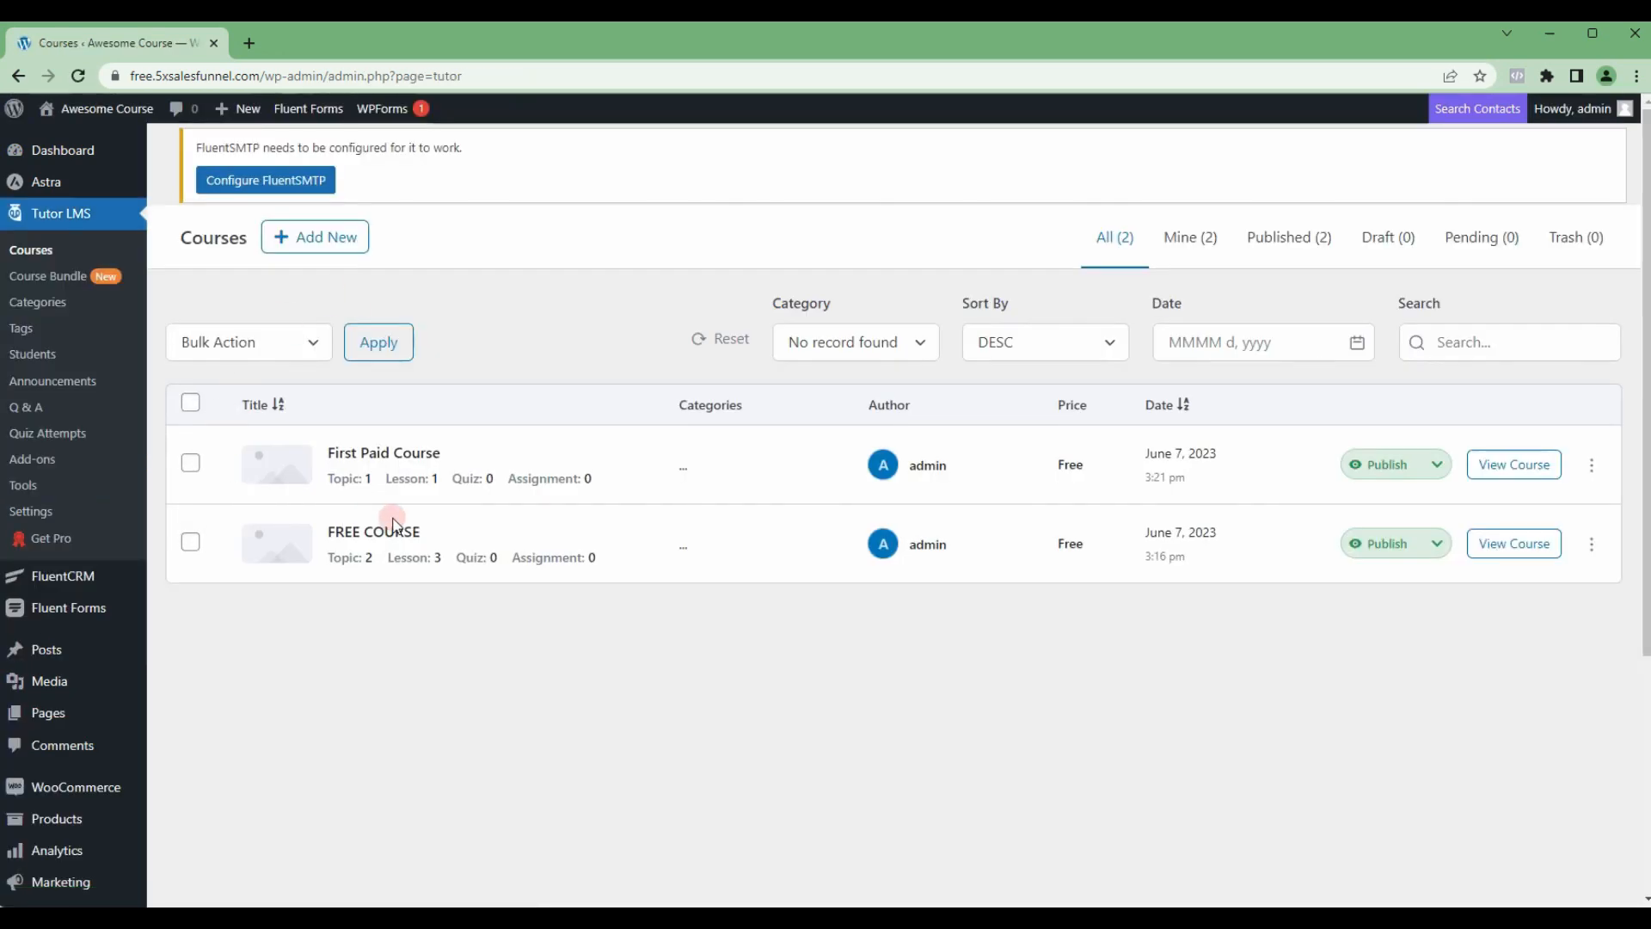
click(383, 453)
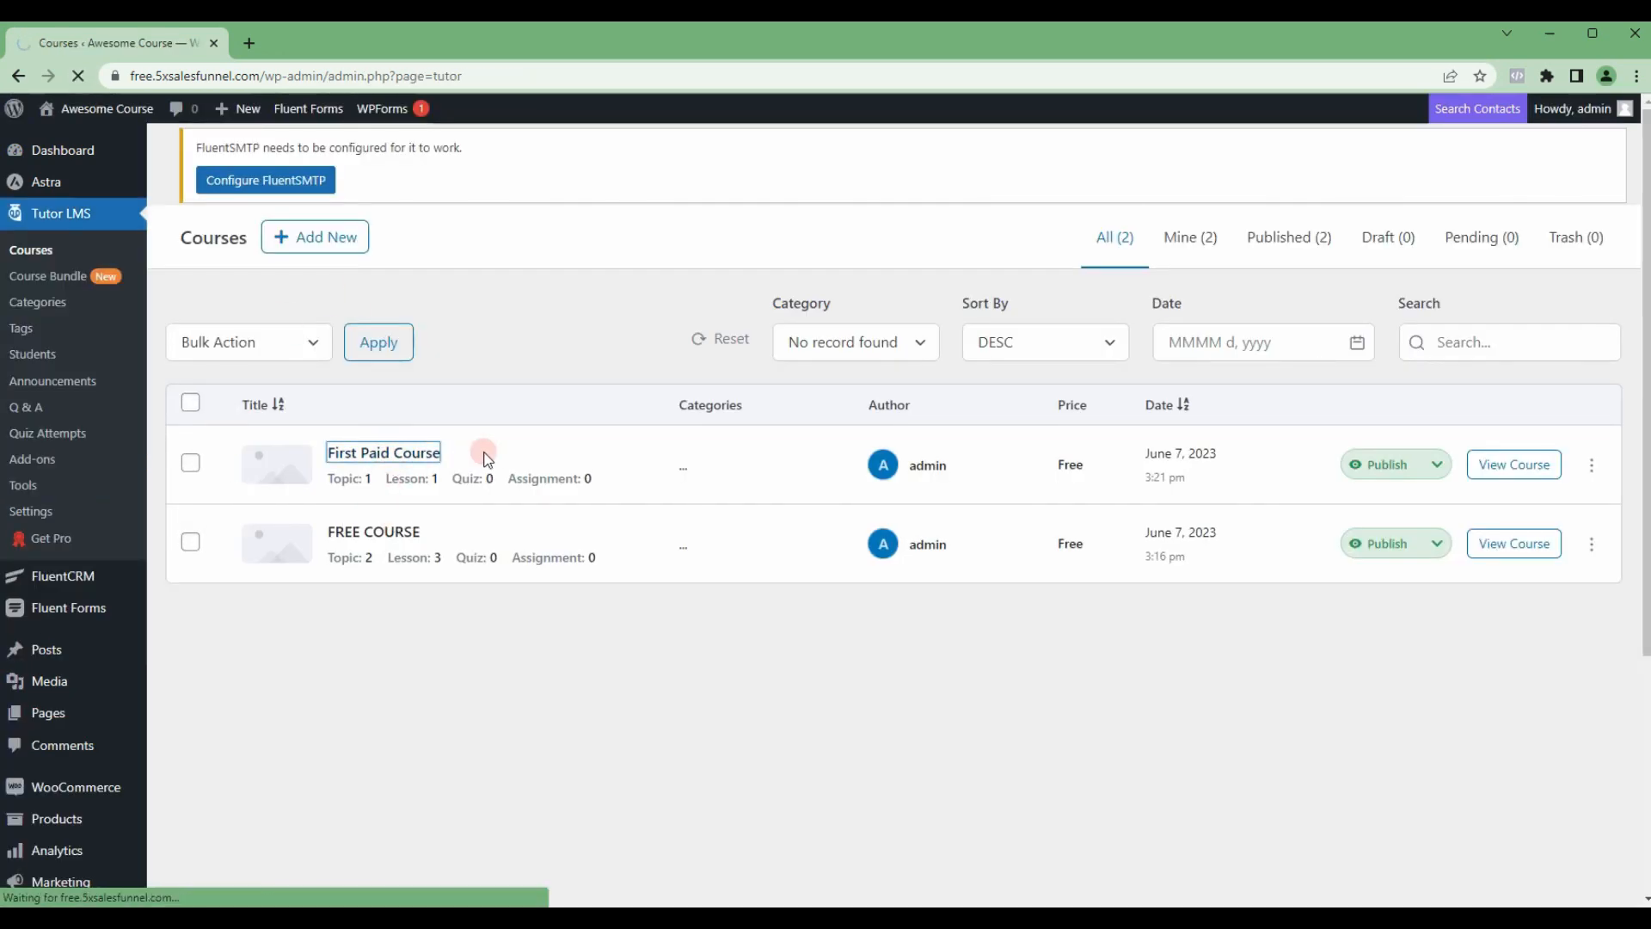
scroll(484, 454, down, 10)
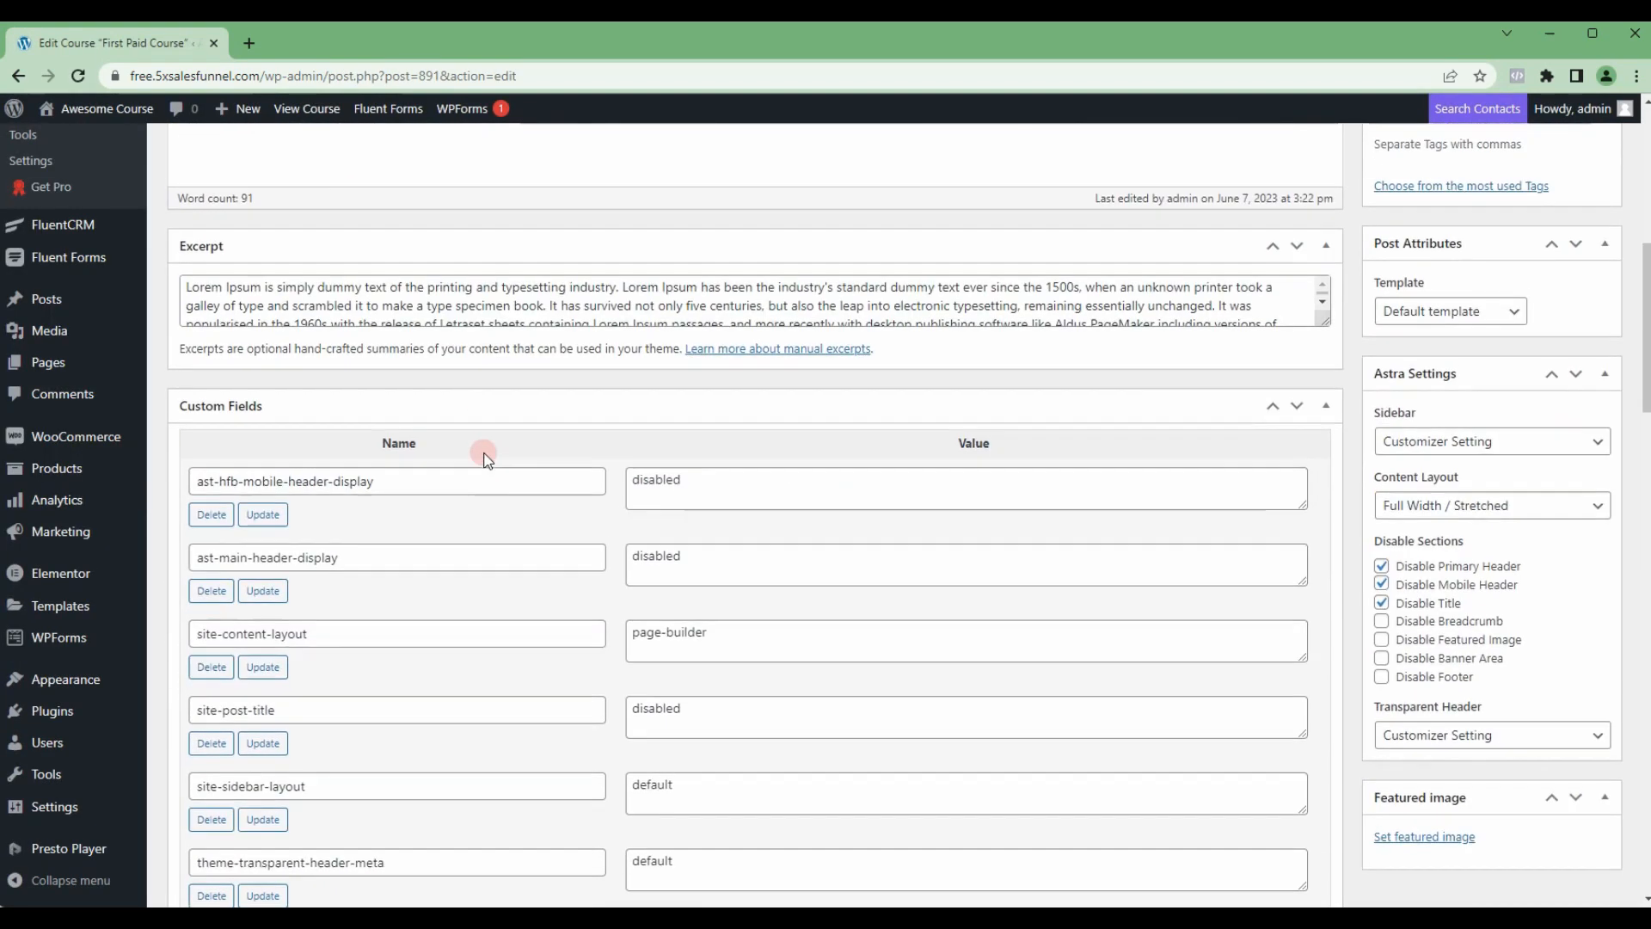
scroll(484, 453, down, 10)
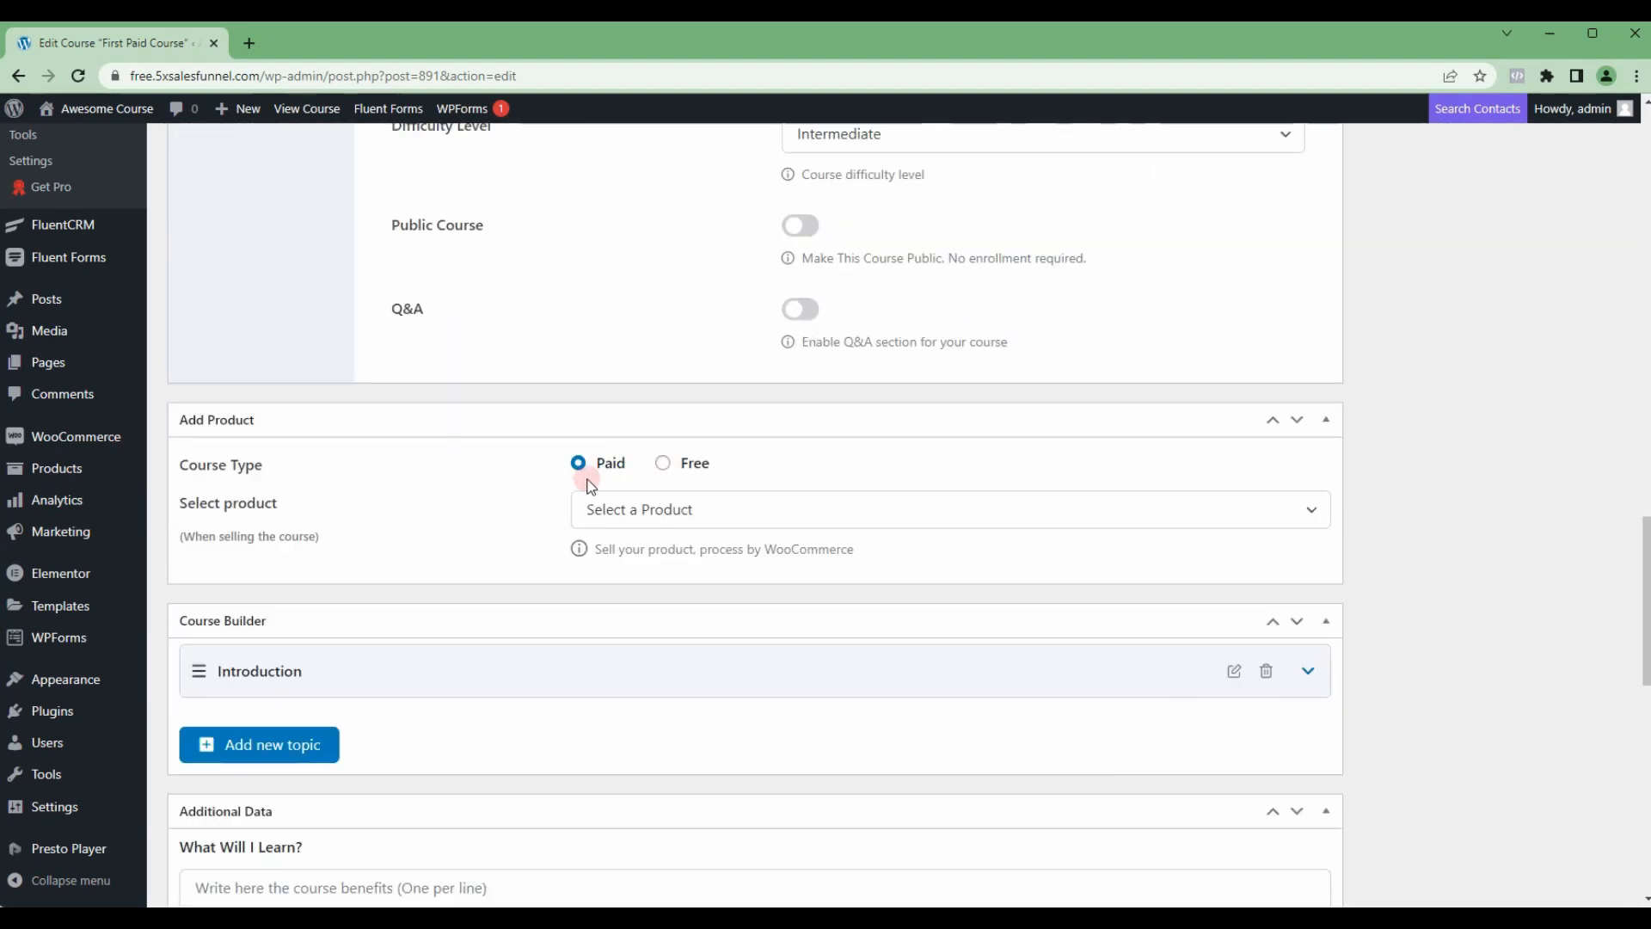
click(627, 511)
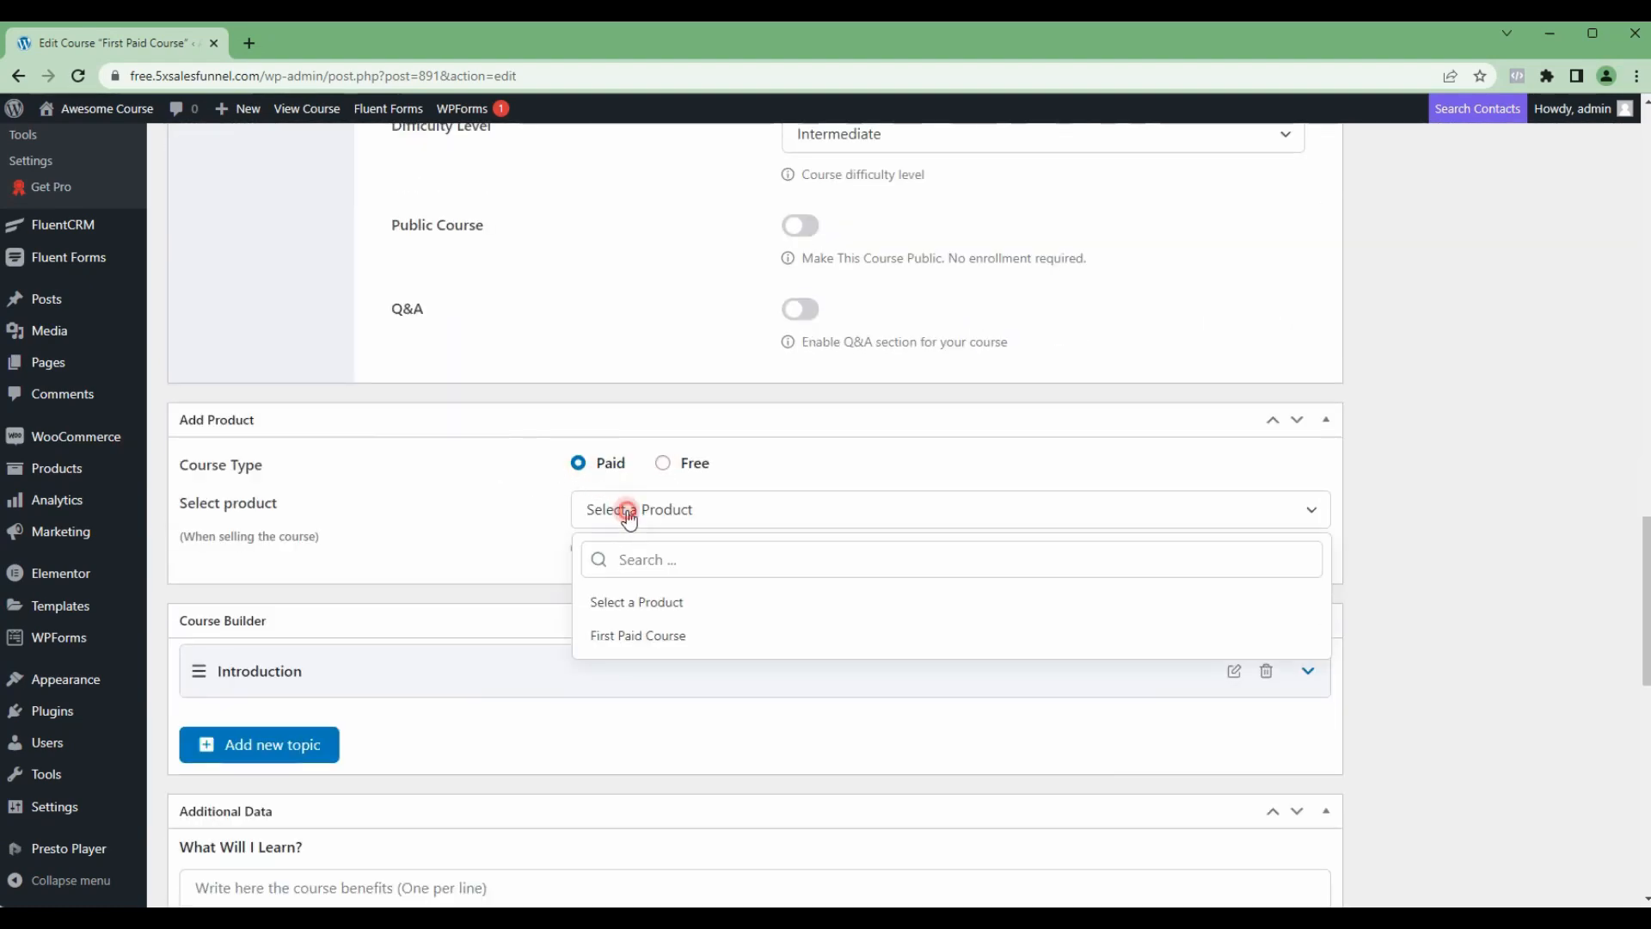
click(631, 638)
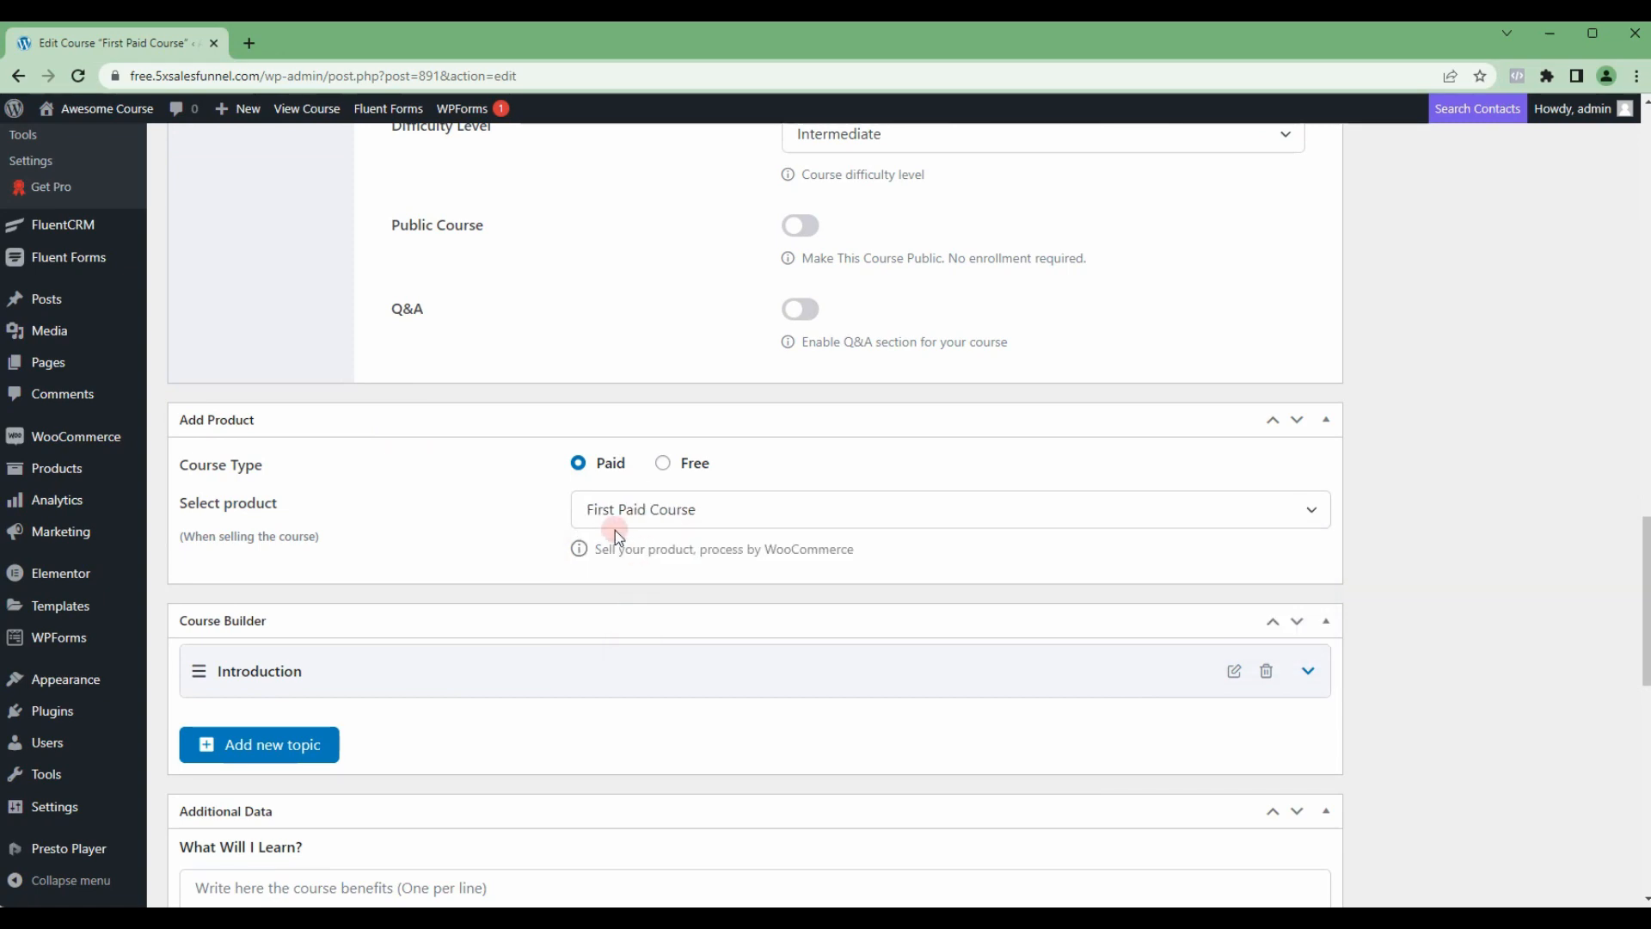
scroll(1211, 524, up, 8)
scroll(1211, 525, up, 13)
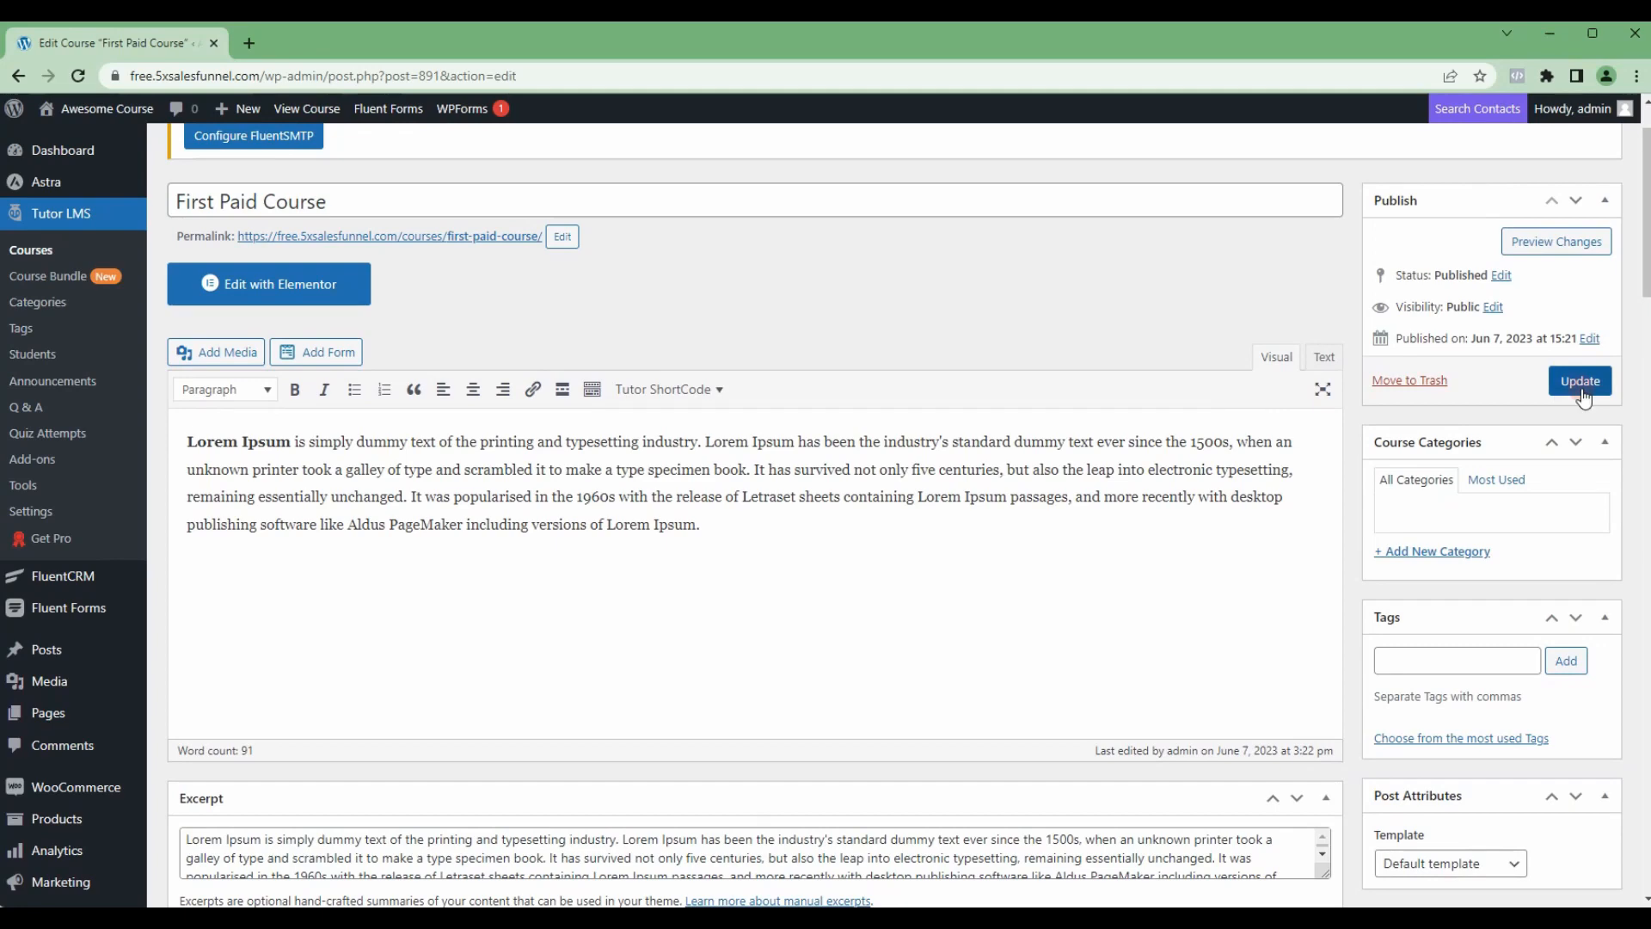
click(1581, 382)
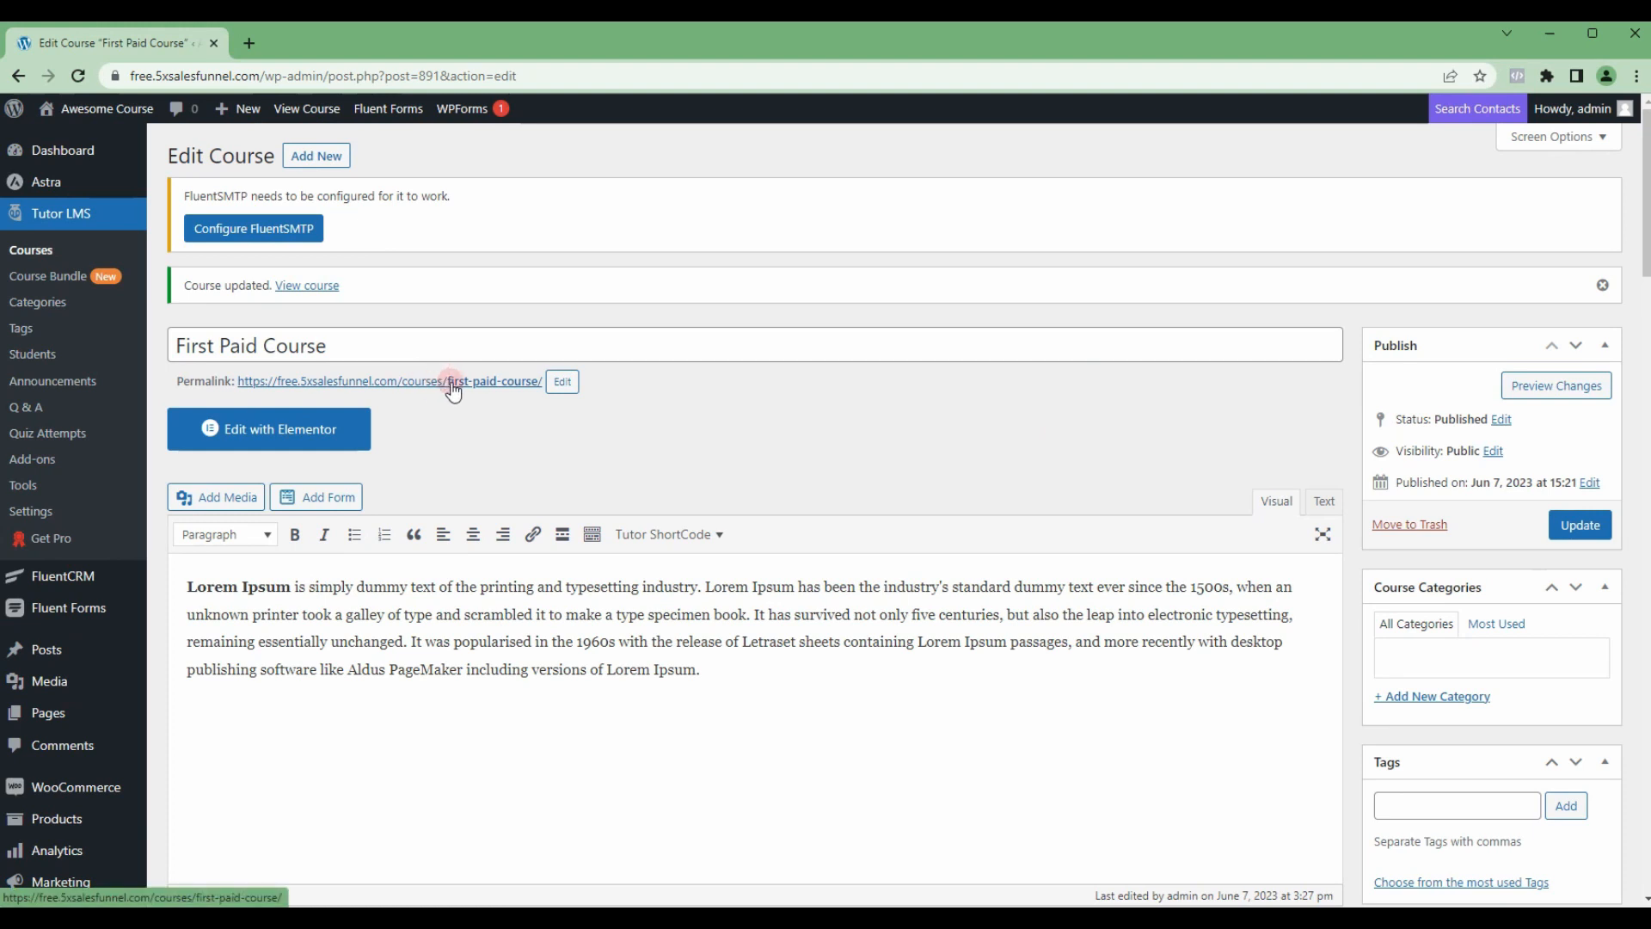
Step: Check the First Paid Course page in an incognito window, try adding the course to the cart as a logged-out visitor, and close the window
right_click(453, 383)
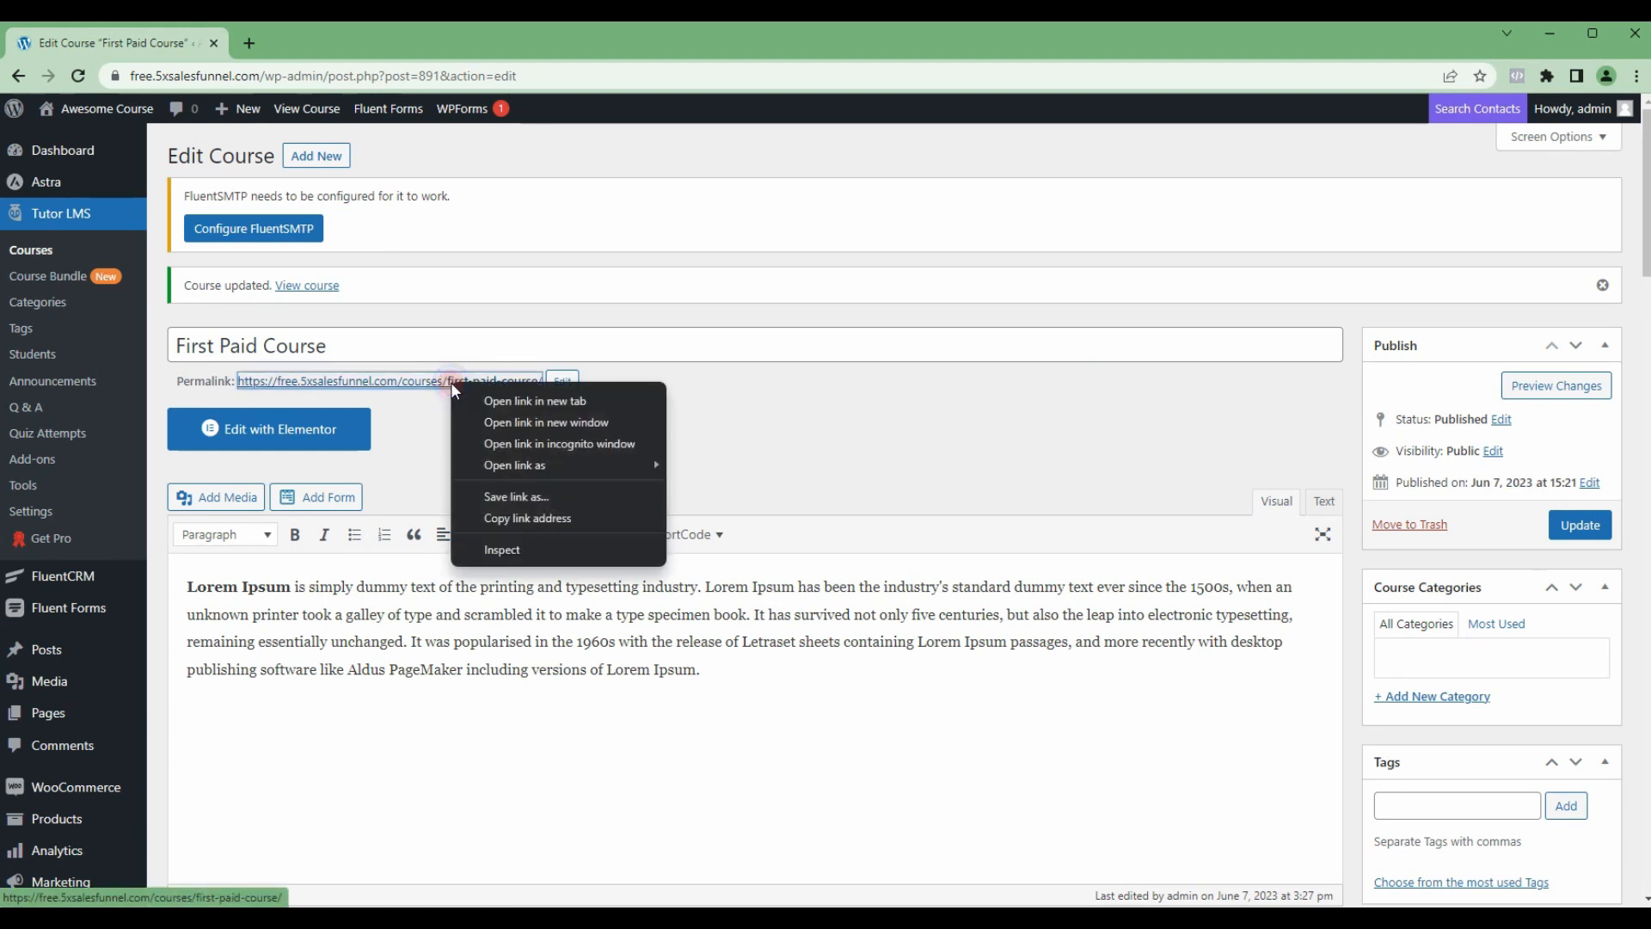
click(544, 443)
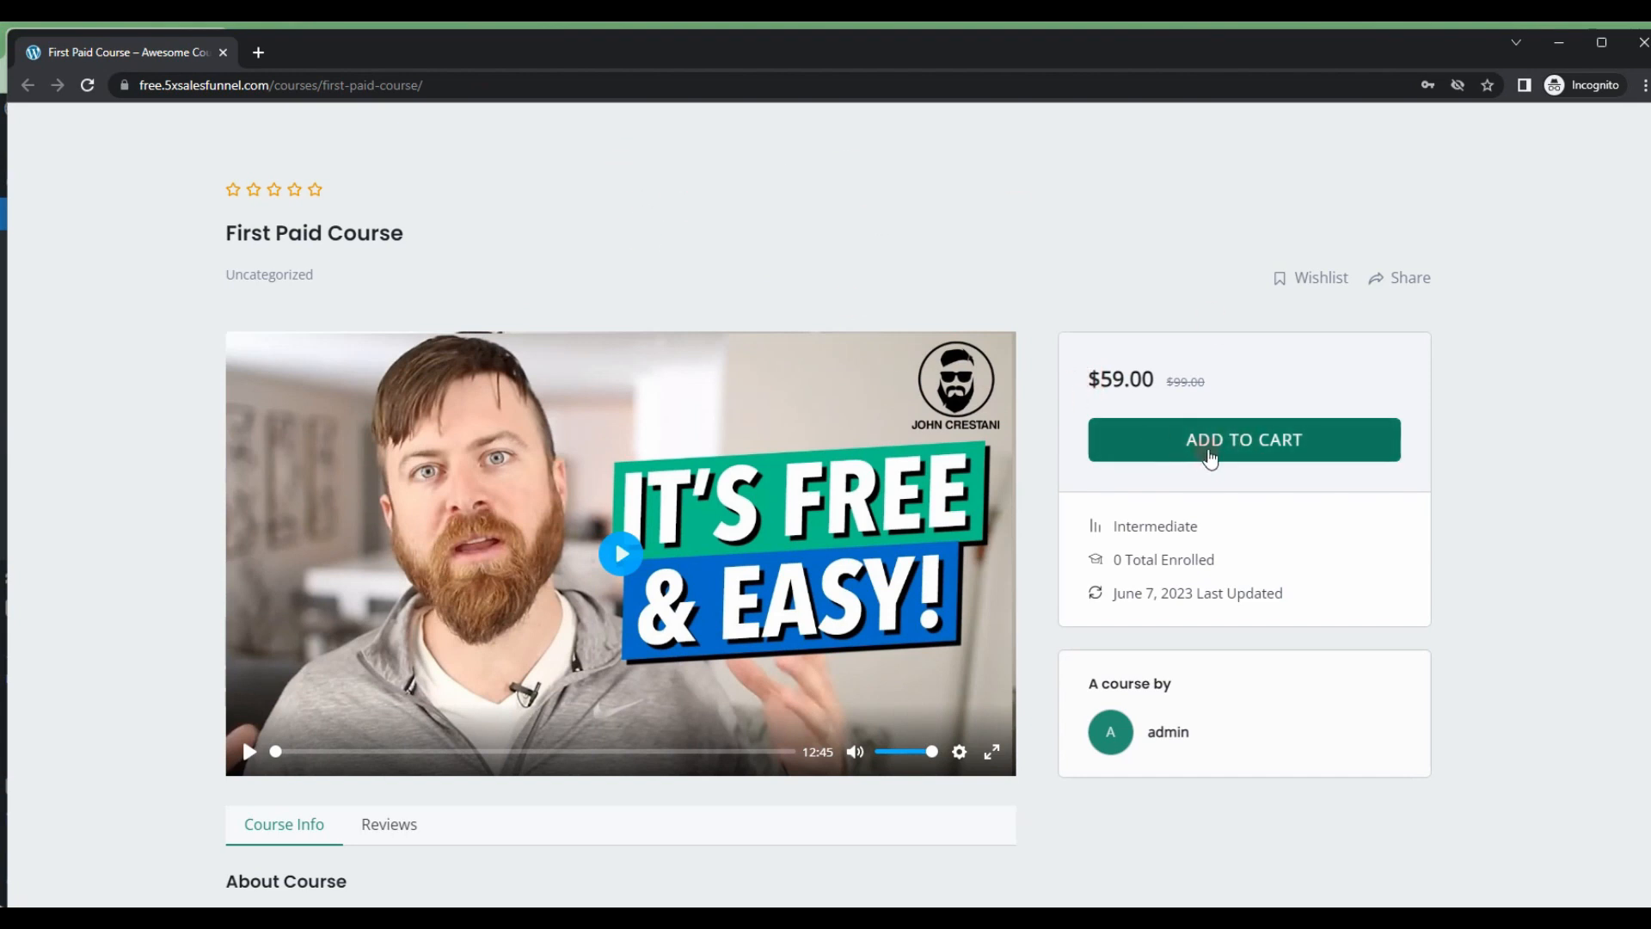
click(1210, 440)
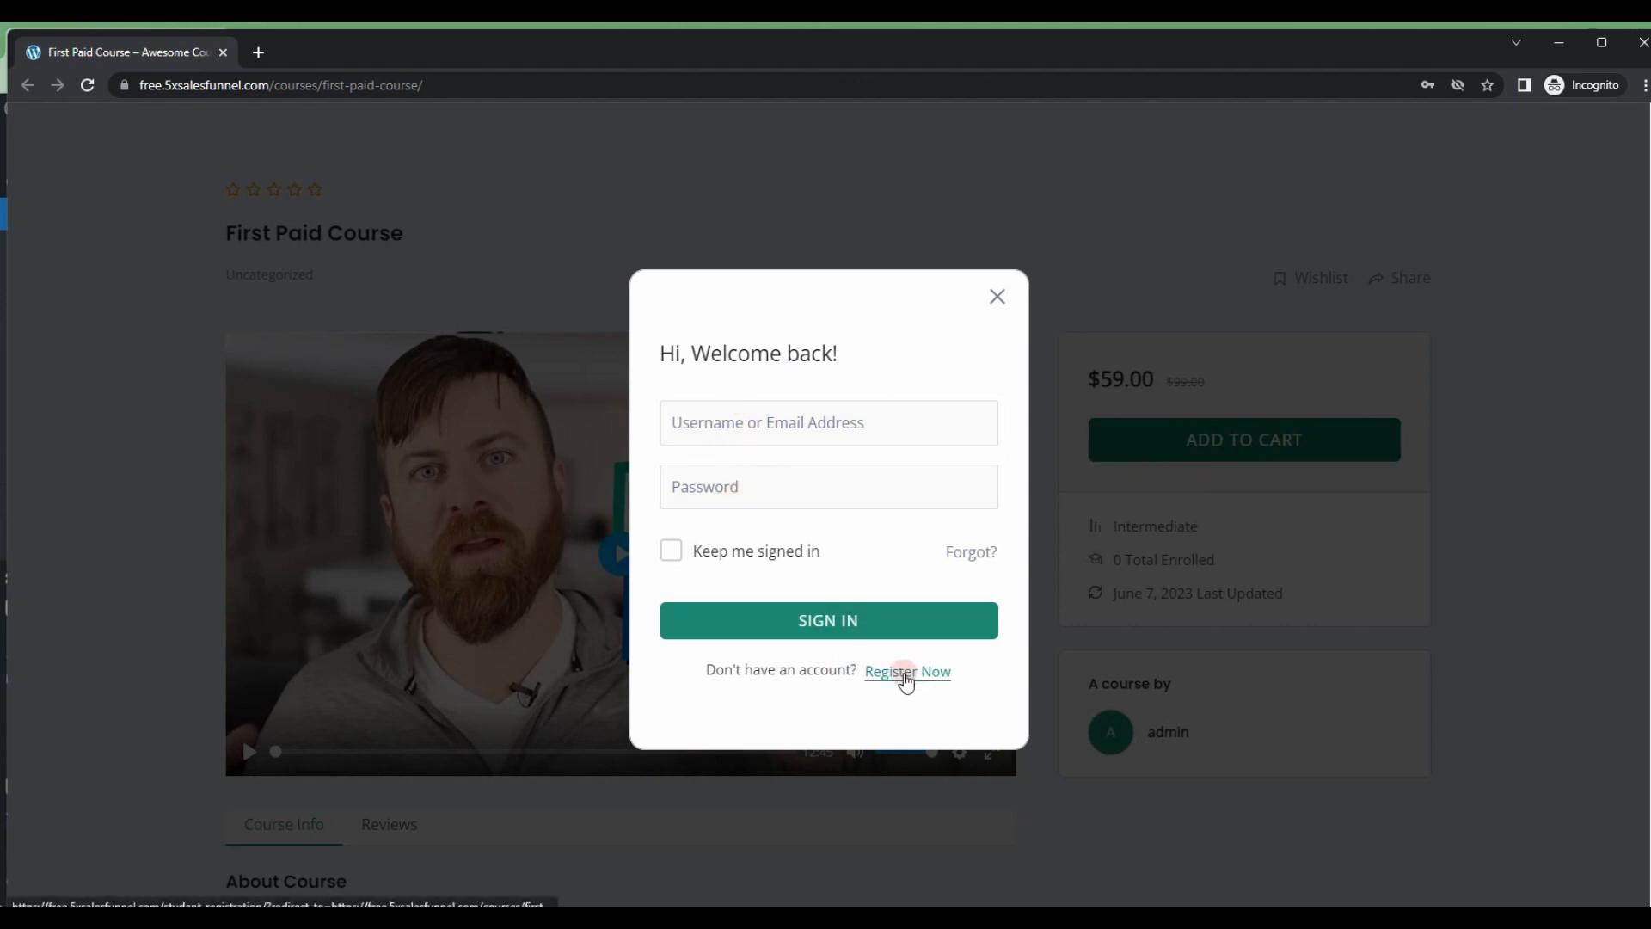
click(997, 297)
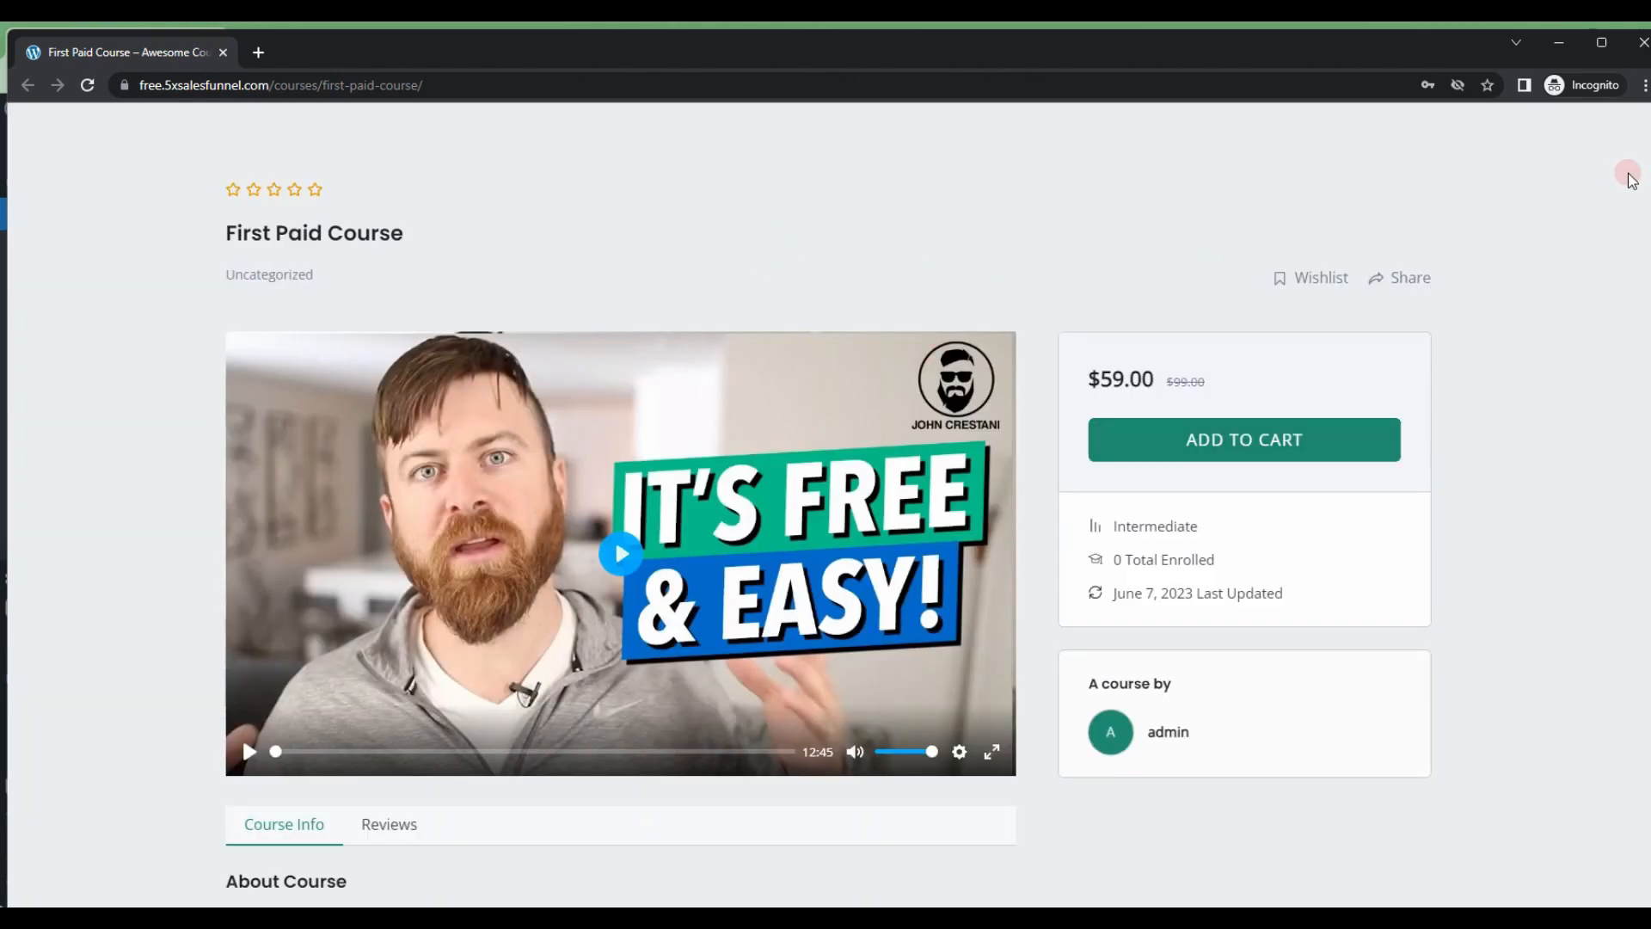
click(1643, 47)
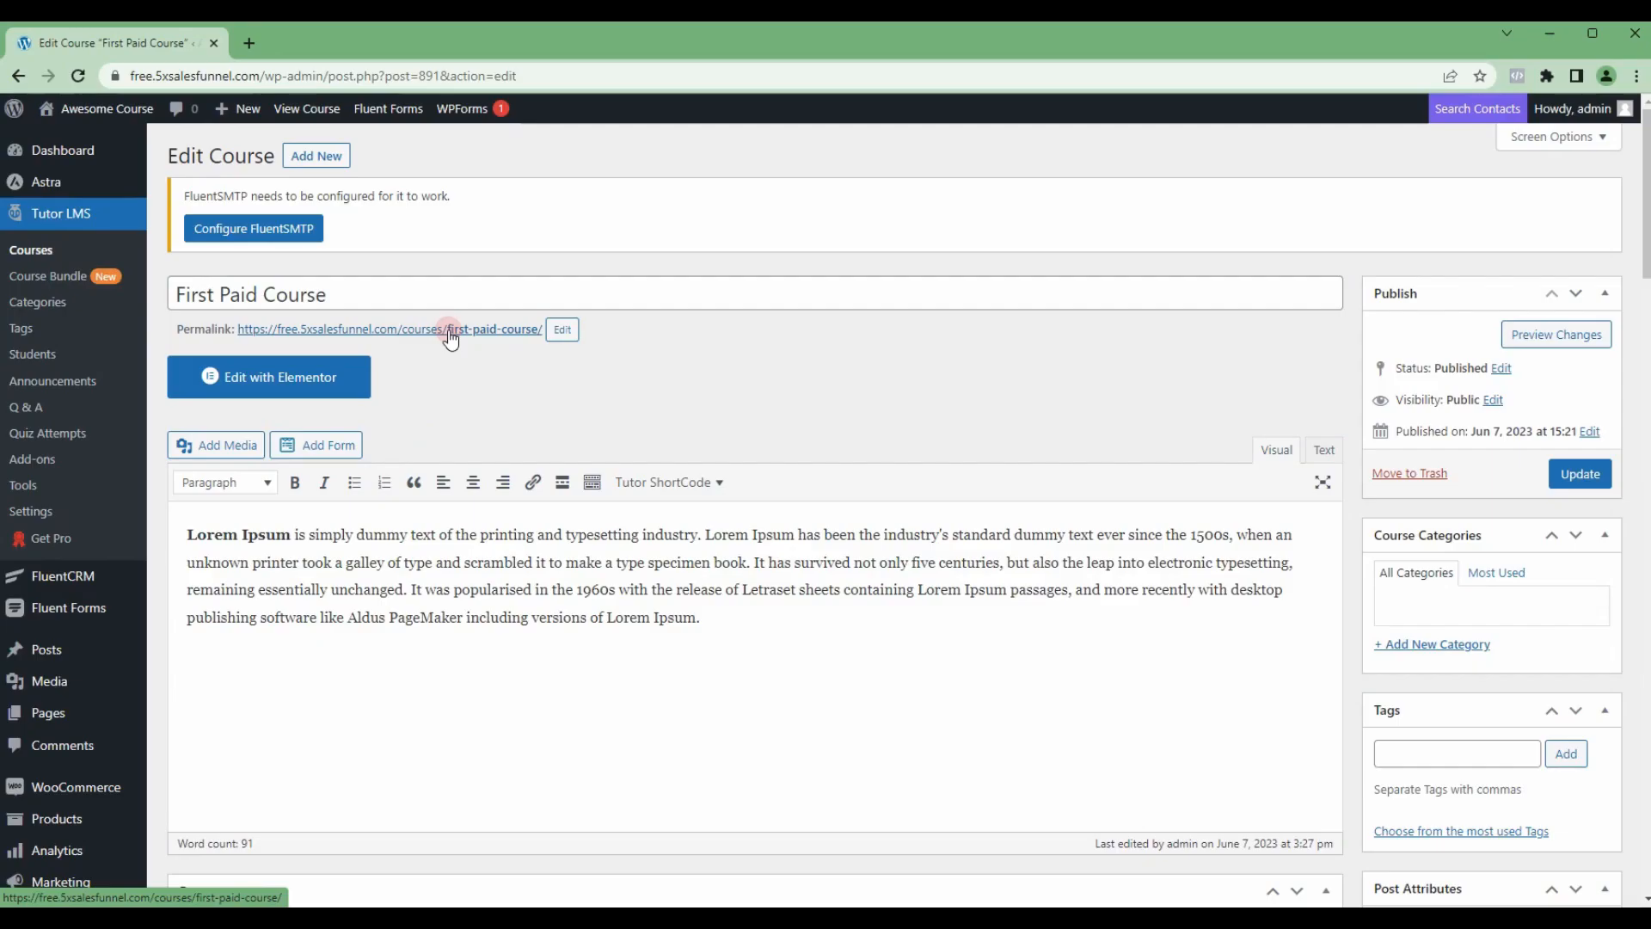
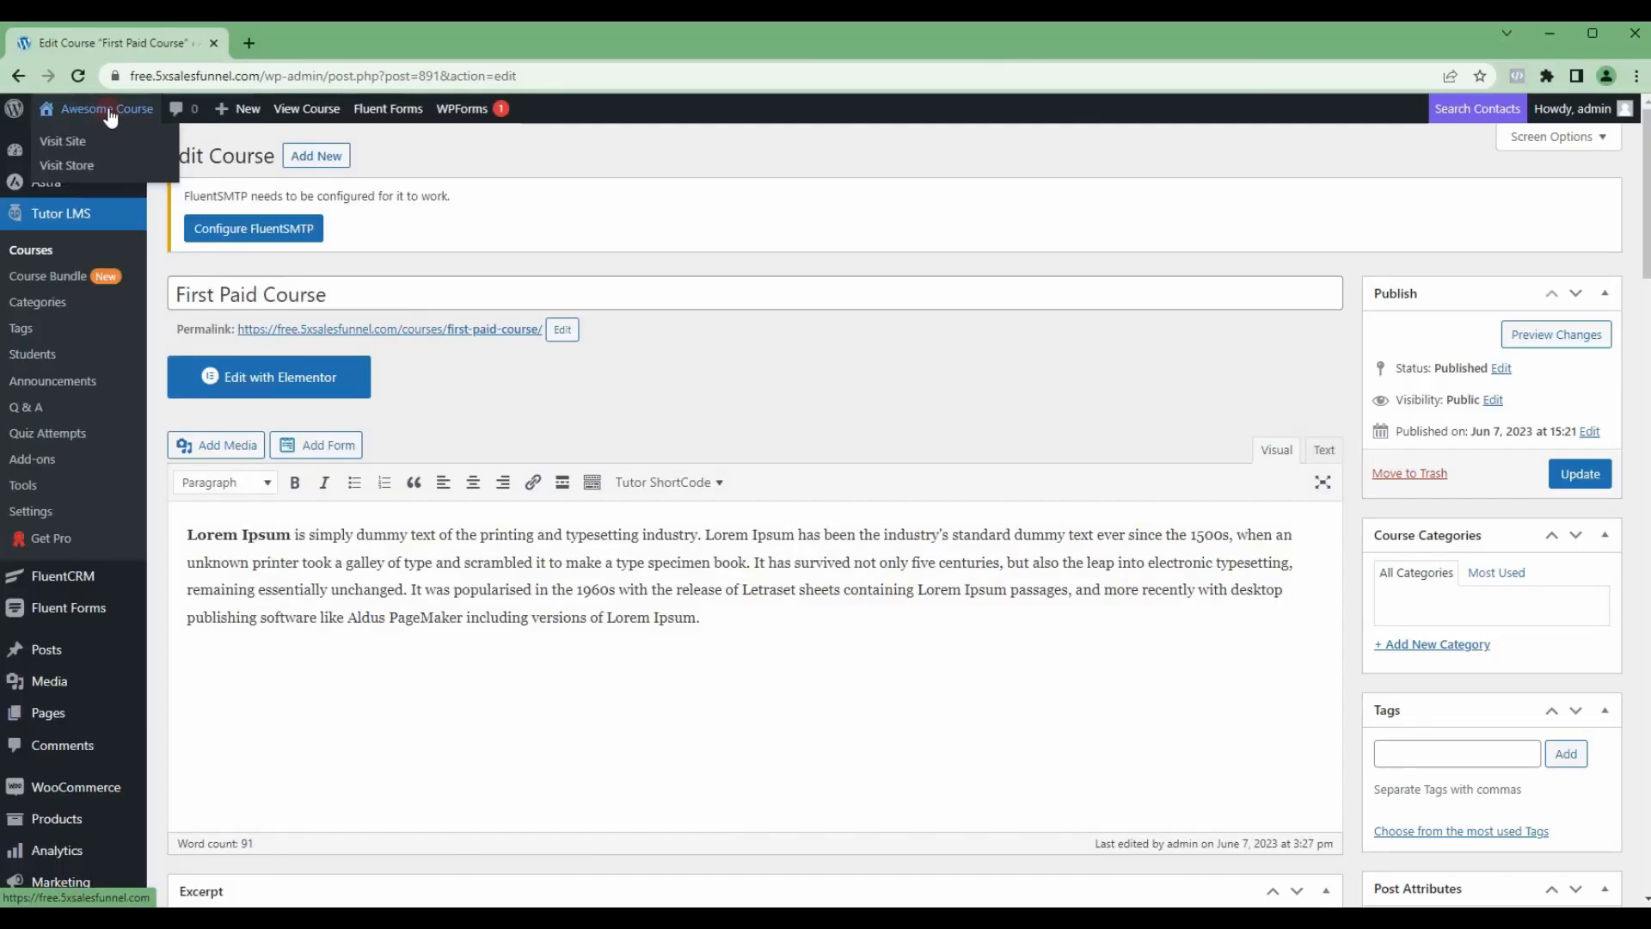
Step: Open the site's home page in a new tab and load it for editing in Elementor, with the editor beside the course tab
right_click(126, 148)
click(146, 158)
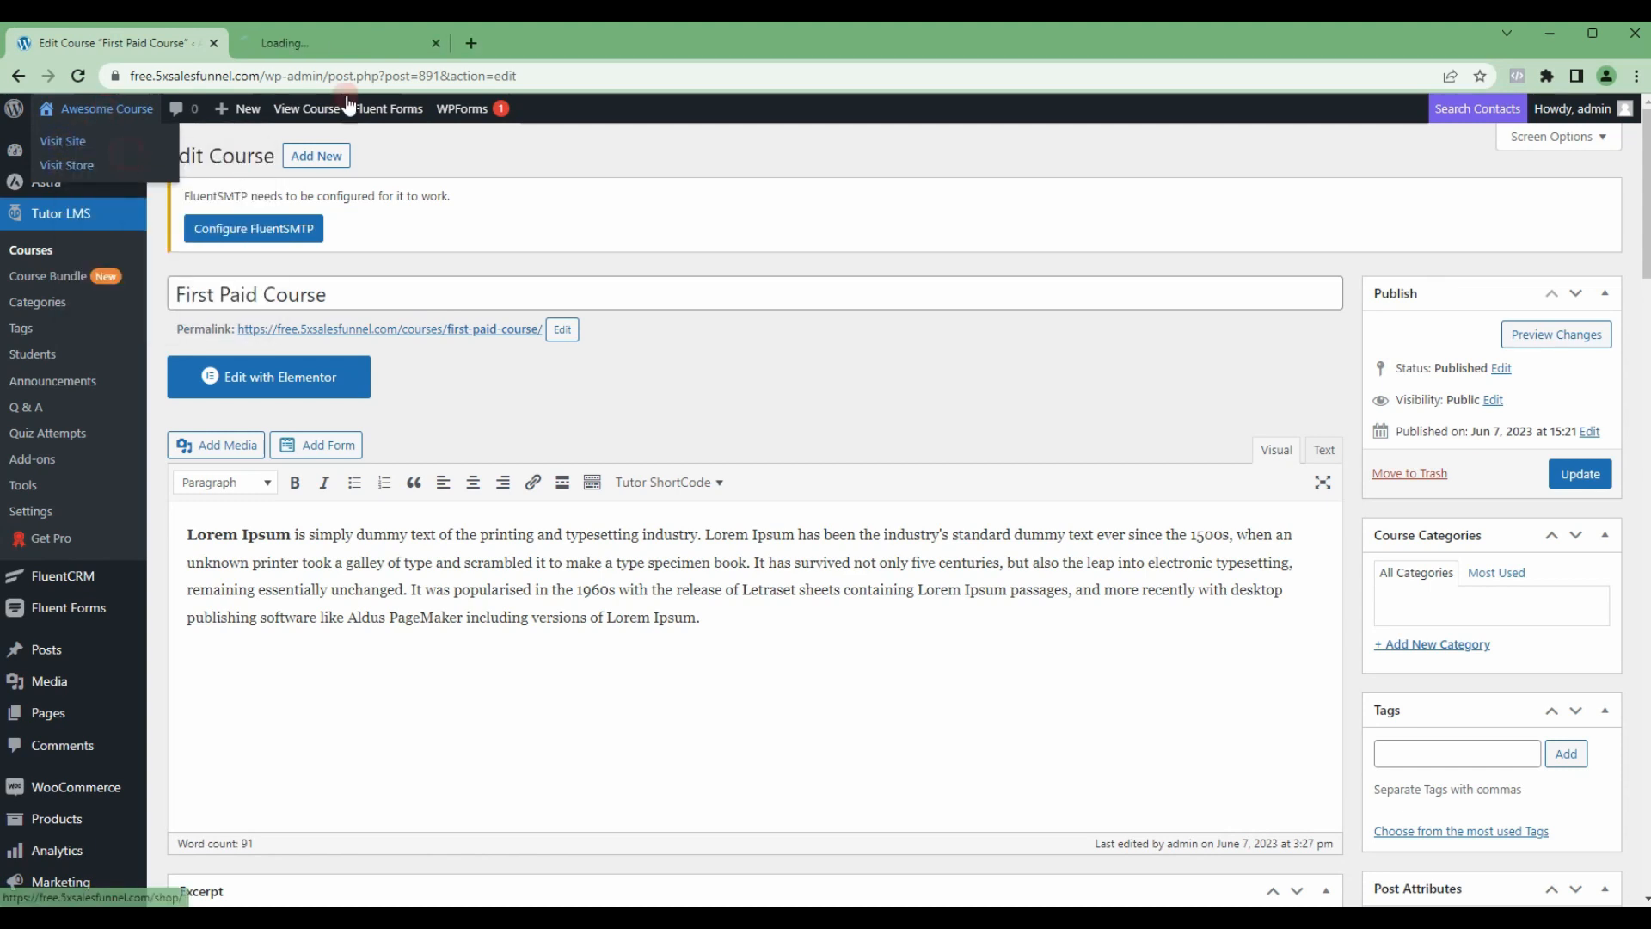
click(336, 43)
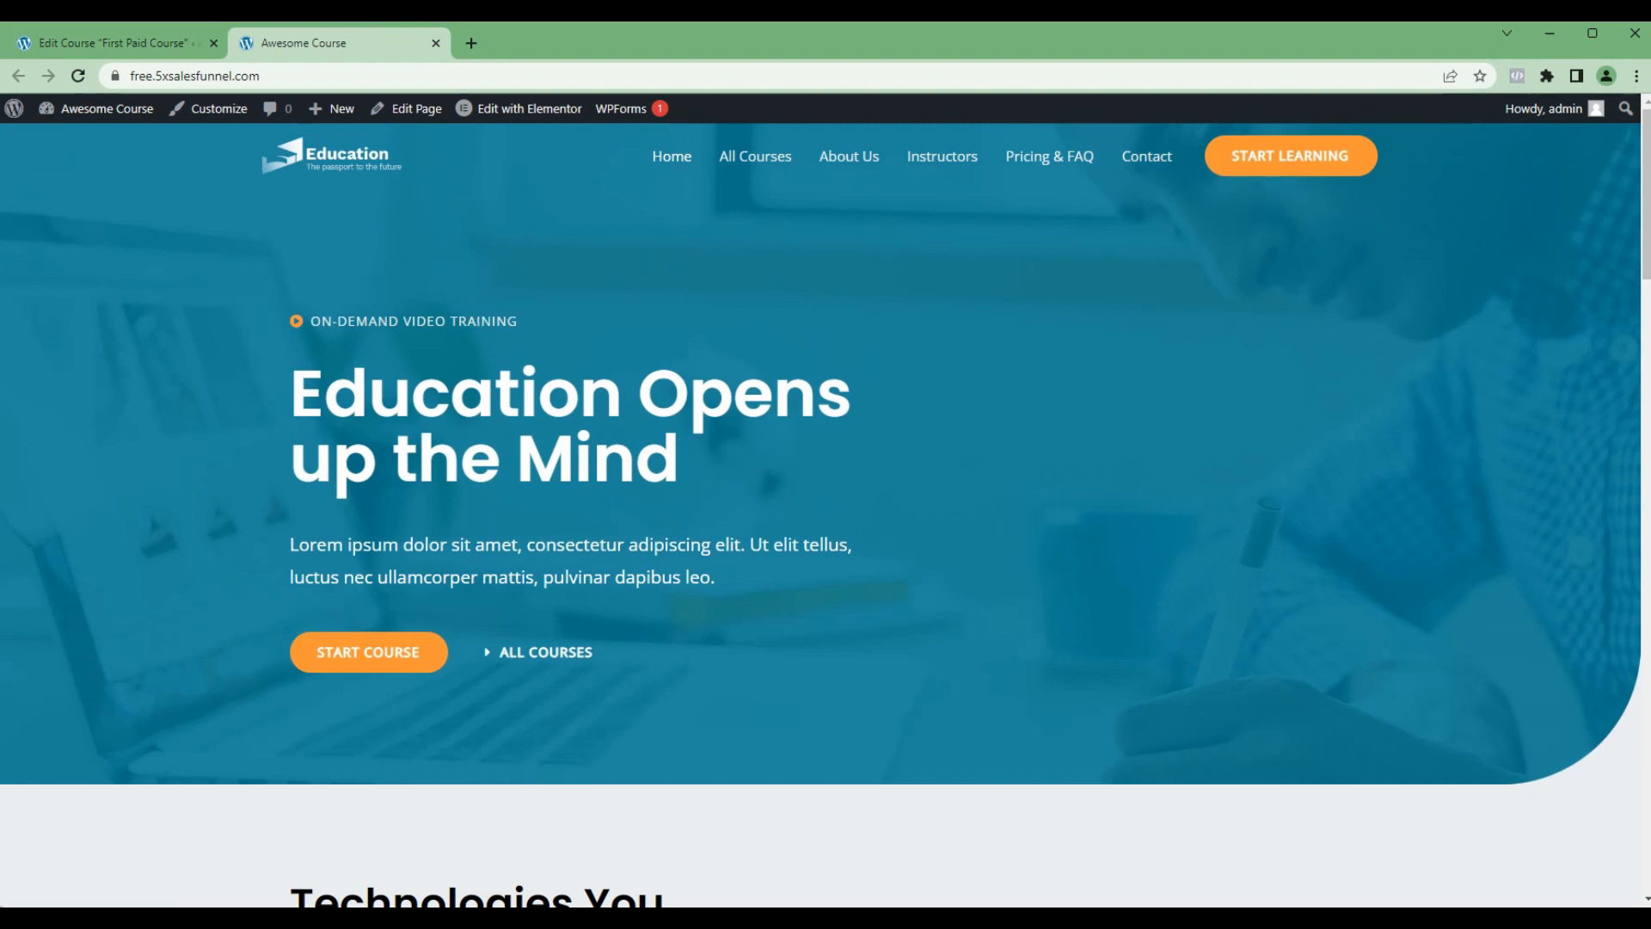
drag(585, 188, 524, 115)
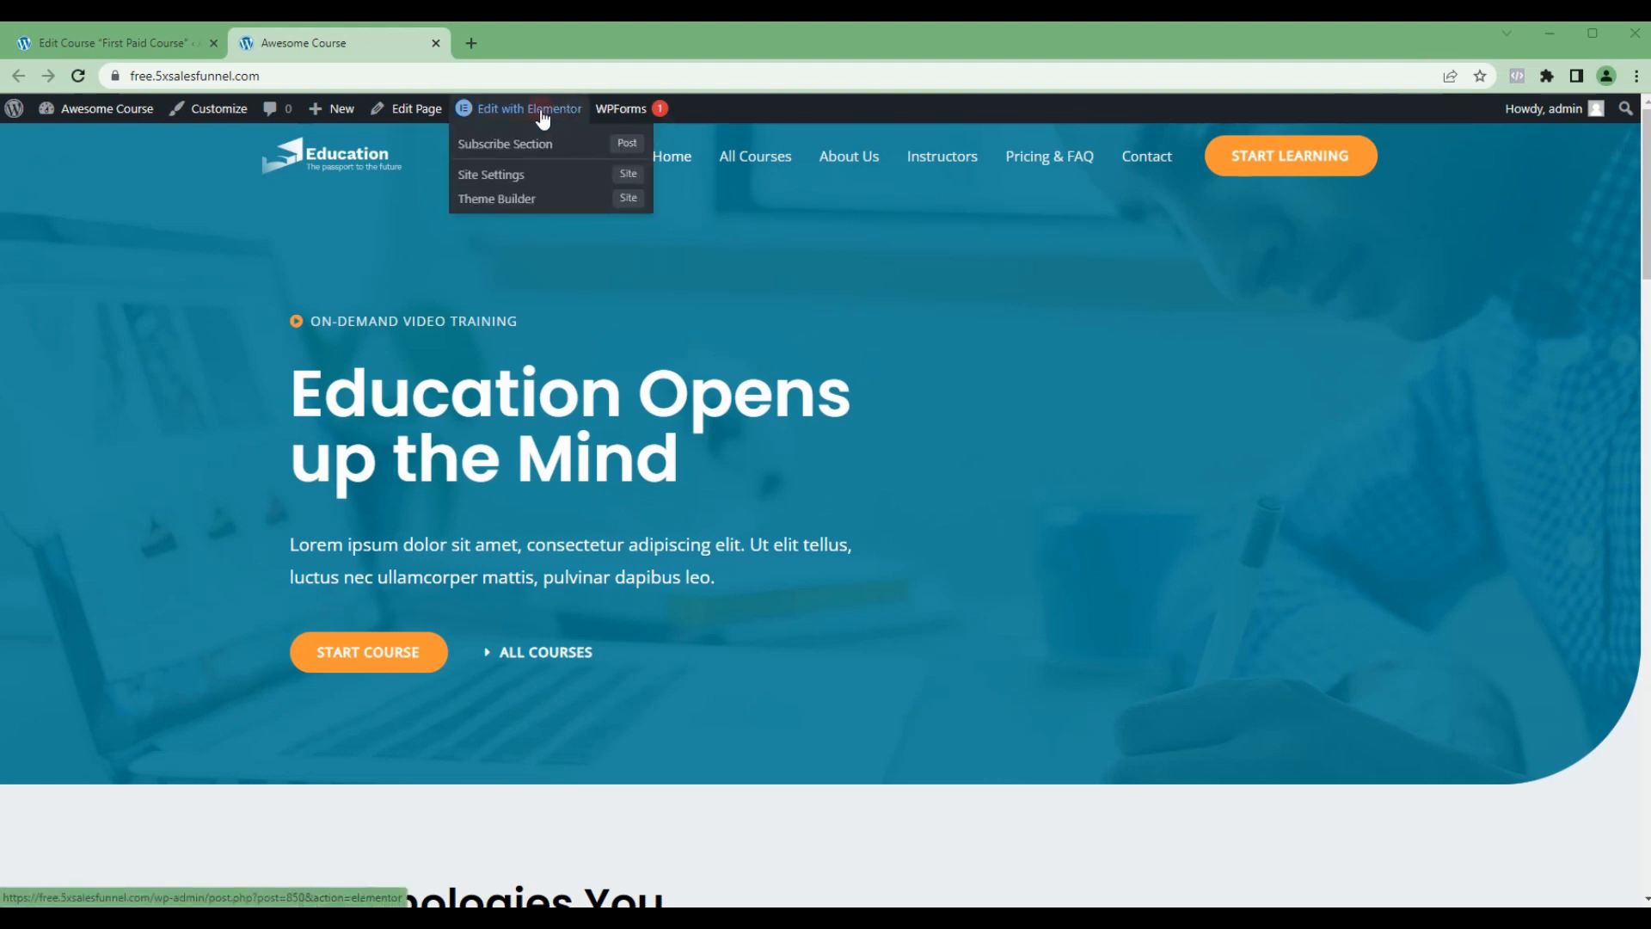
right_click(542, 119)
click(602, 131)
click(404, 44)
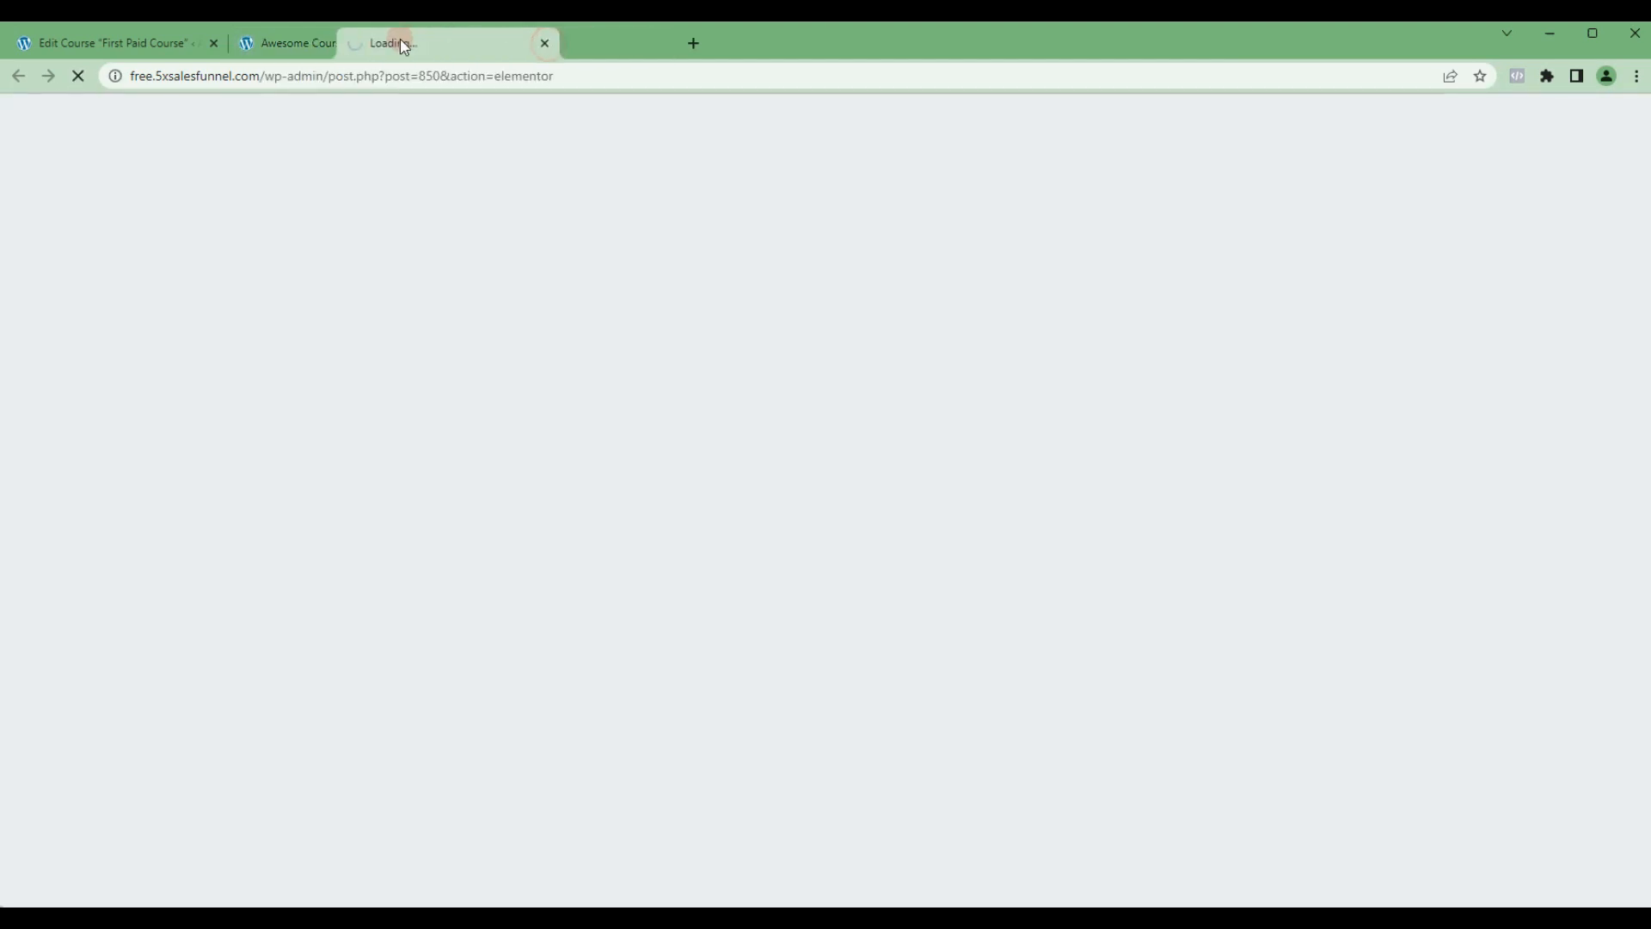
drag(405, 45, 355, 47)
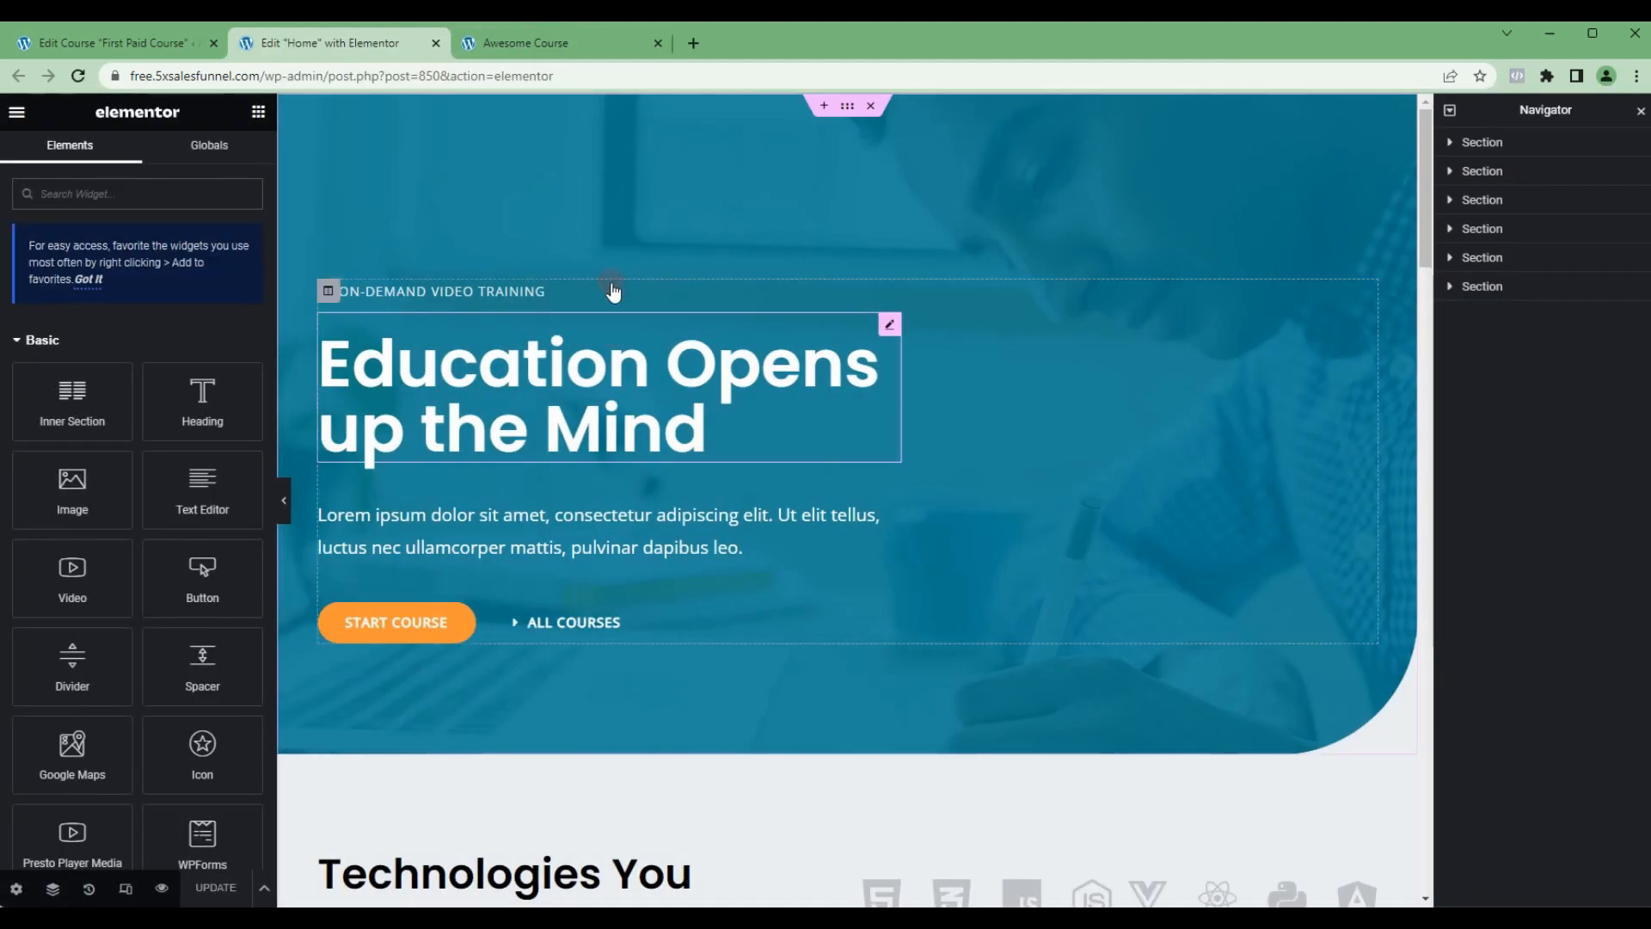
Step: Delete the ld_course_list shortcode widget from the home page's Popular Courses section
scroll(658, 400, down, 1)
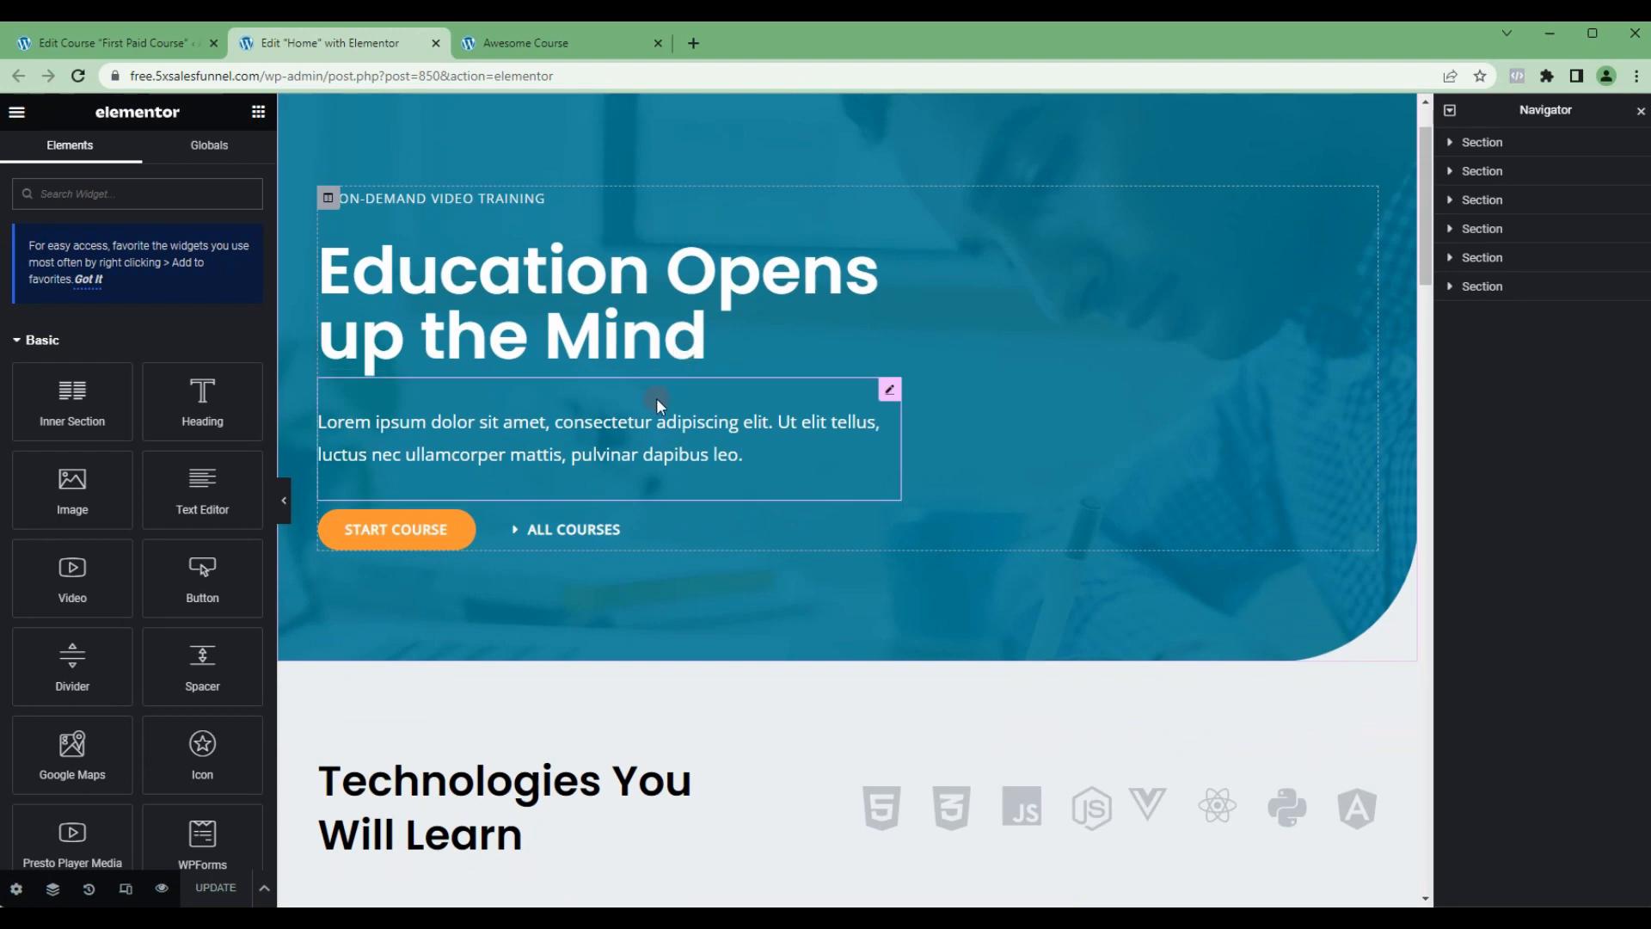
scroll(637, 344, down, 4)
scroll(634, 342, up, 3)
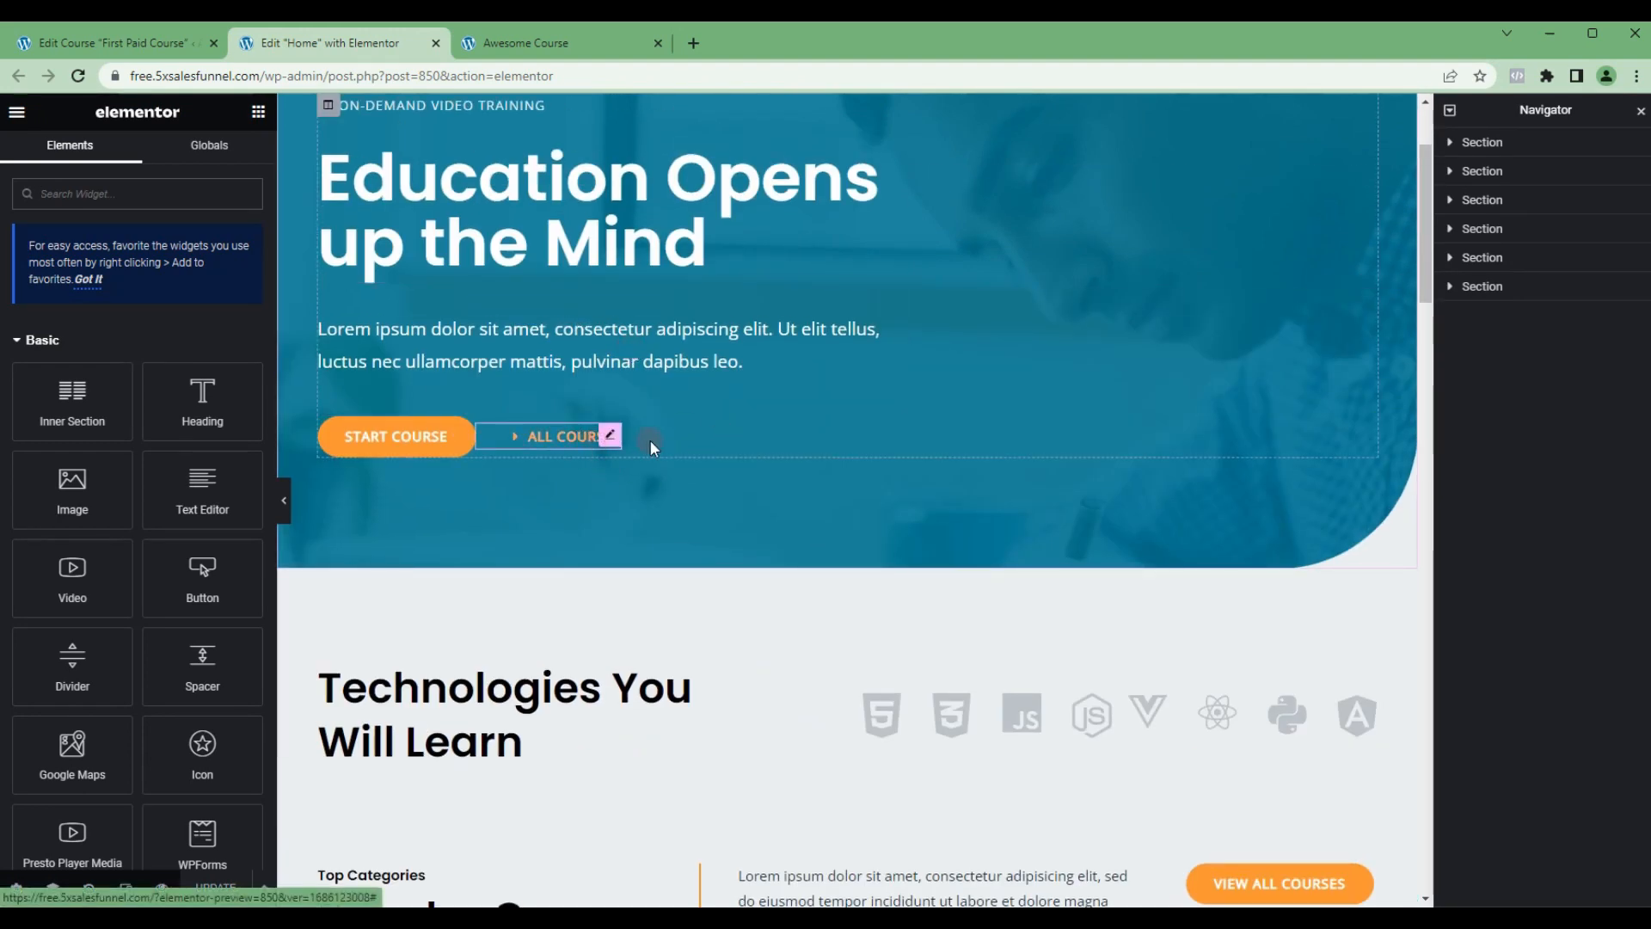
scroll(860, 301, up, 2)
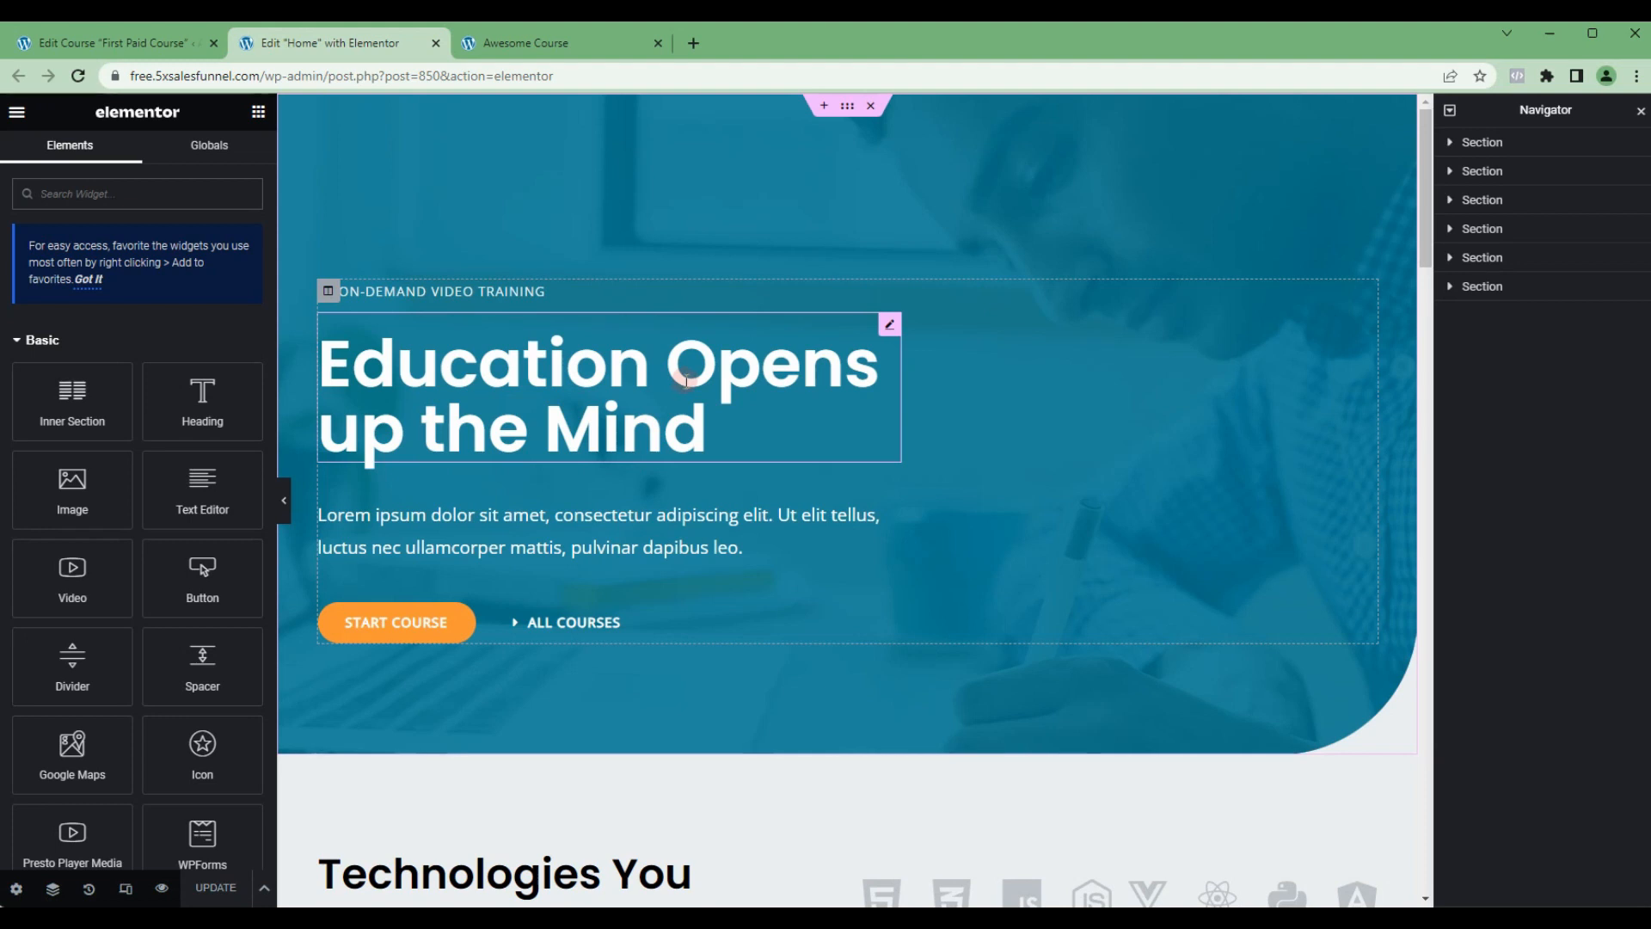
click(256, 115)
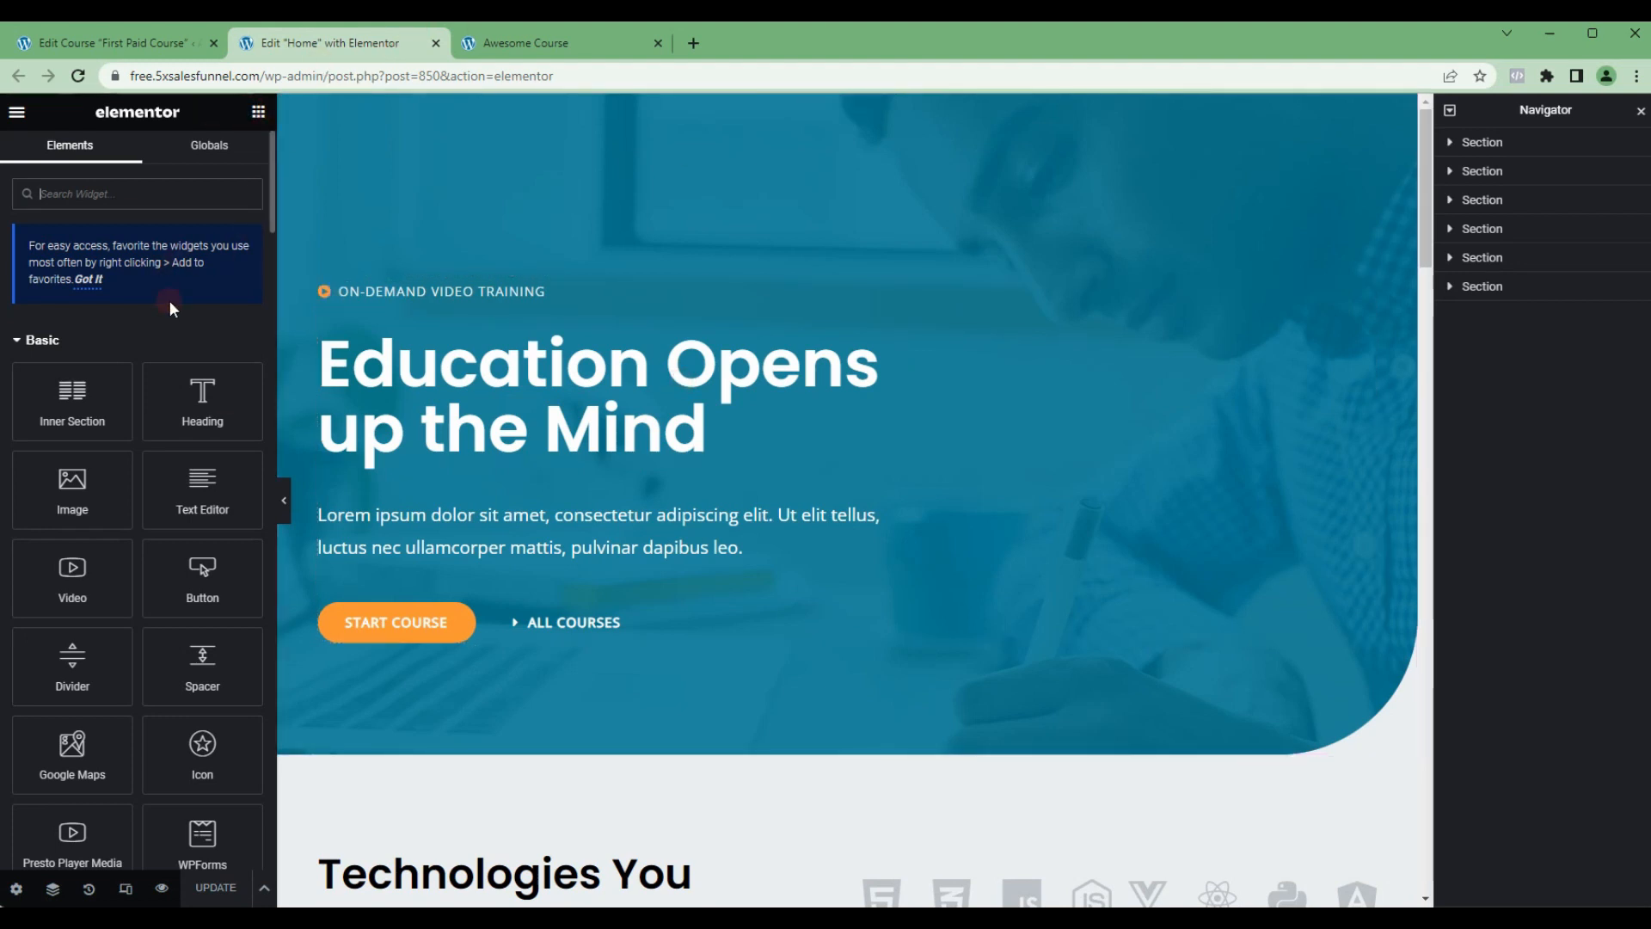
scroll(508, 445, down, 8)
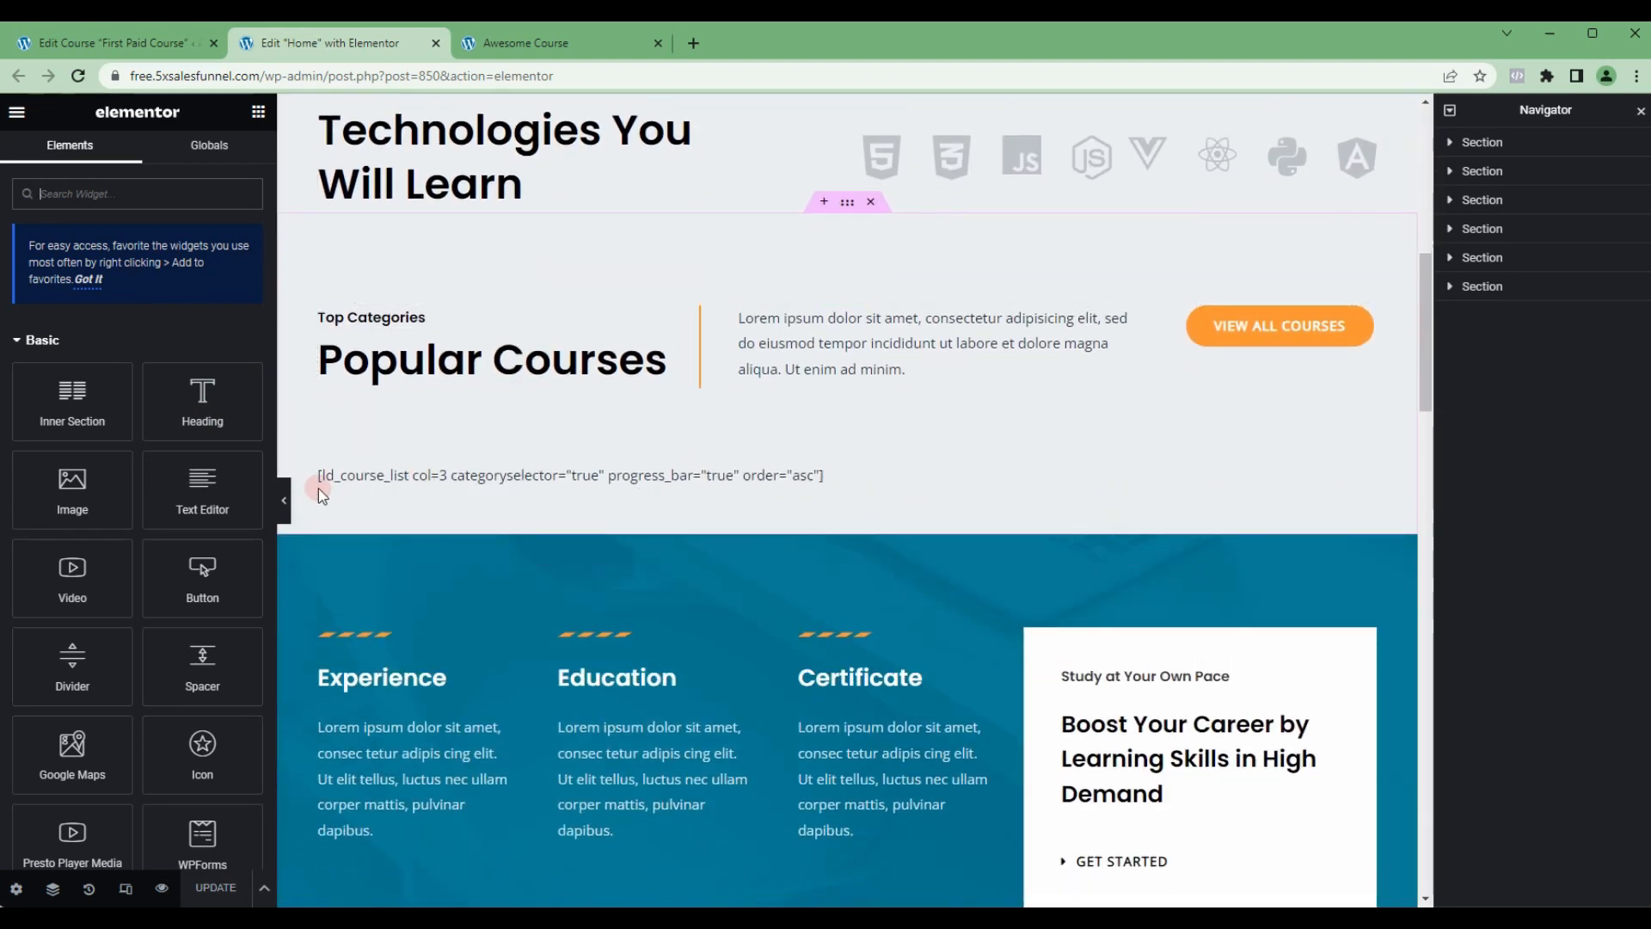
click(329, 476)
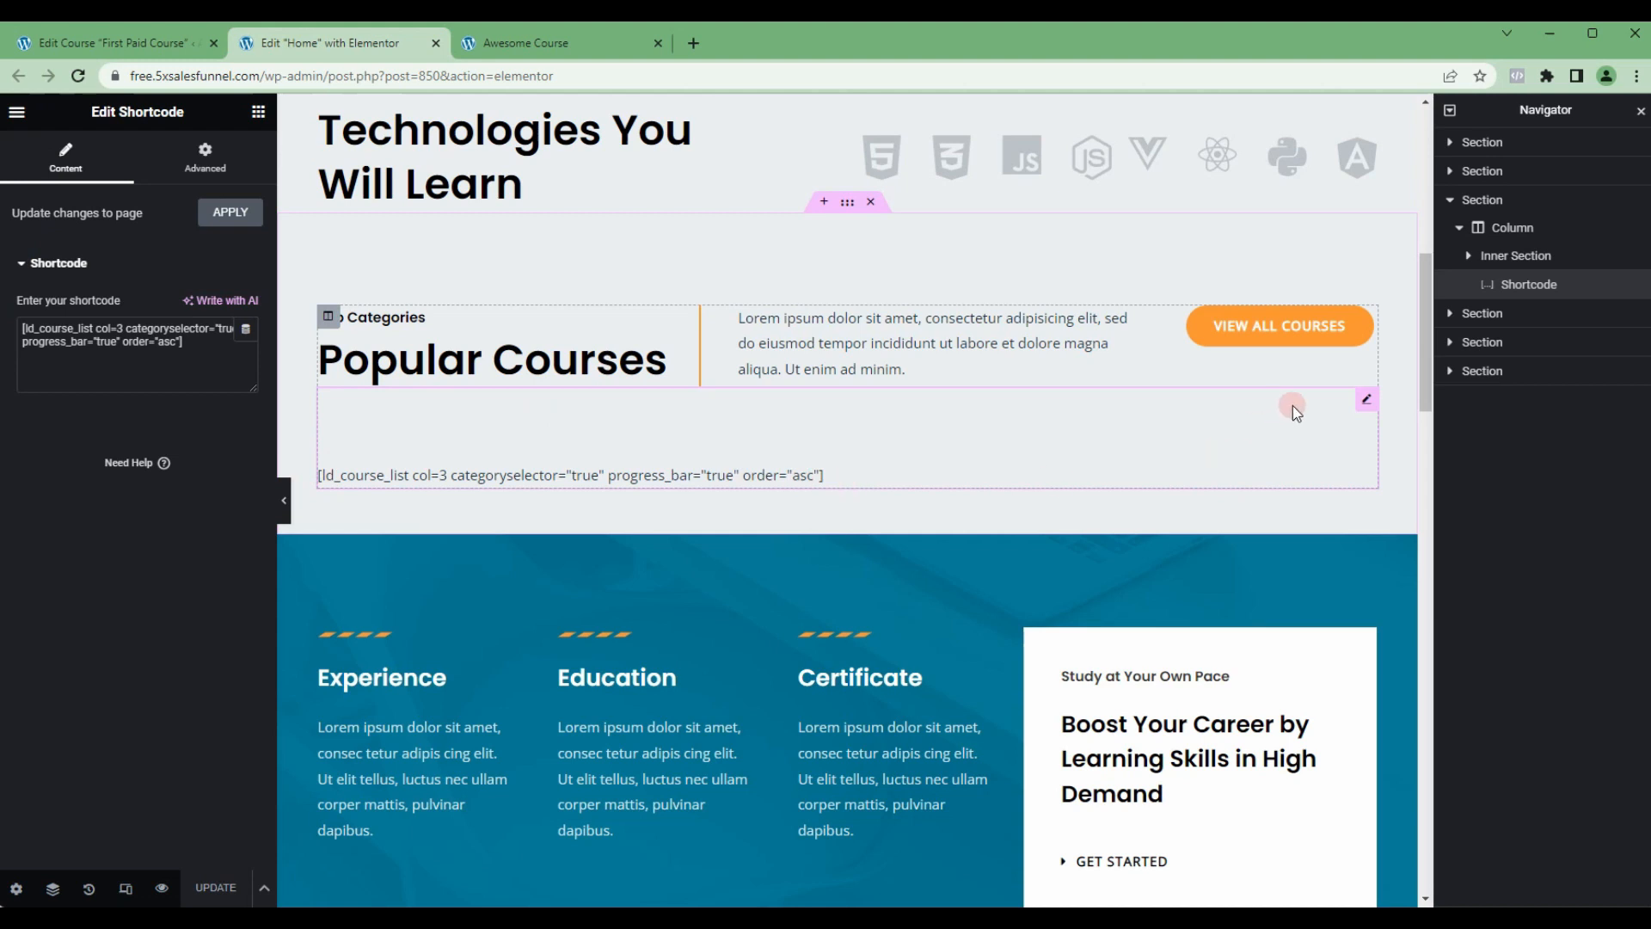
right_click(1515, 294)
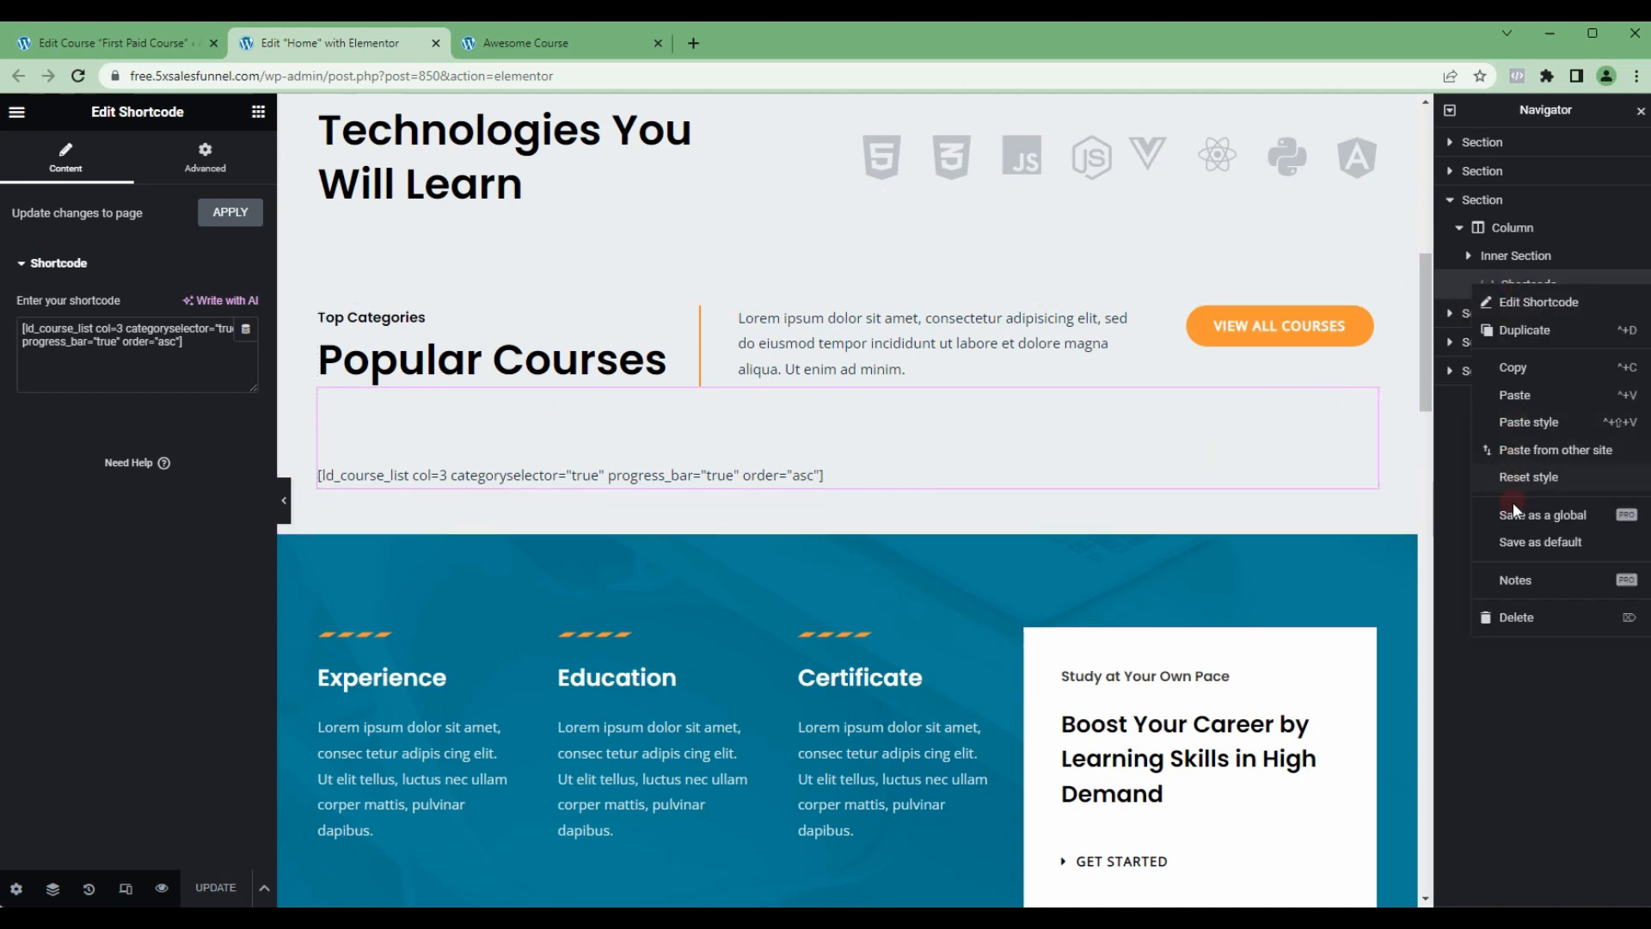
click(1533, 617)
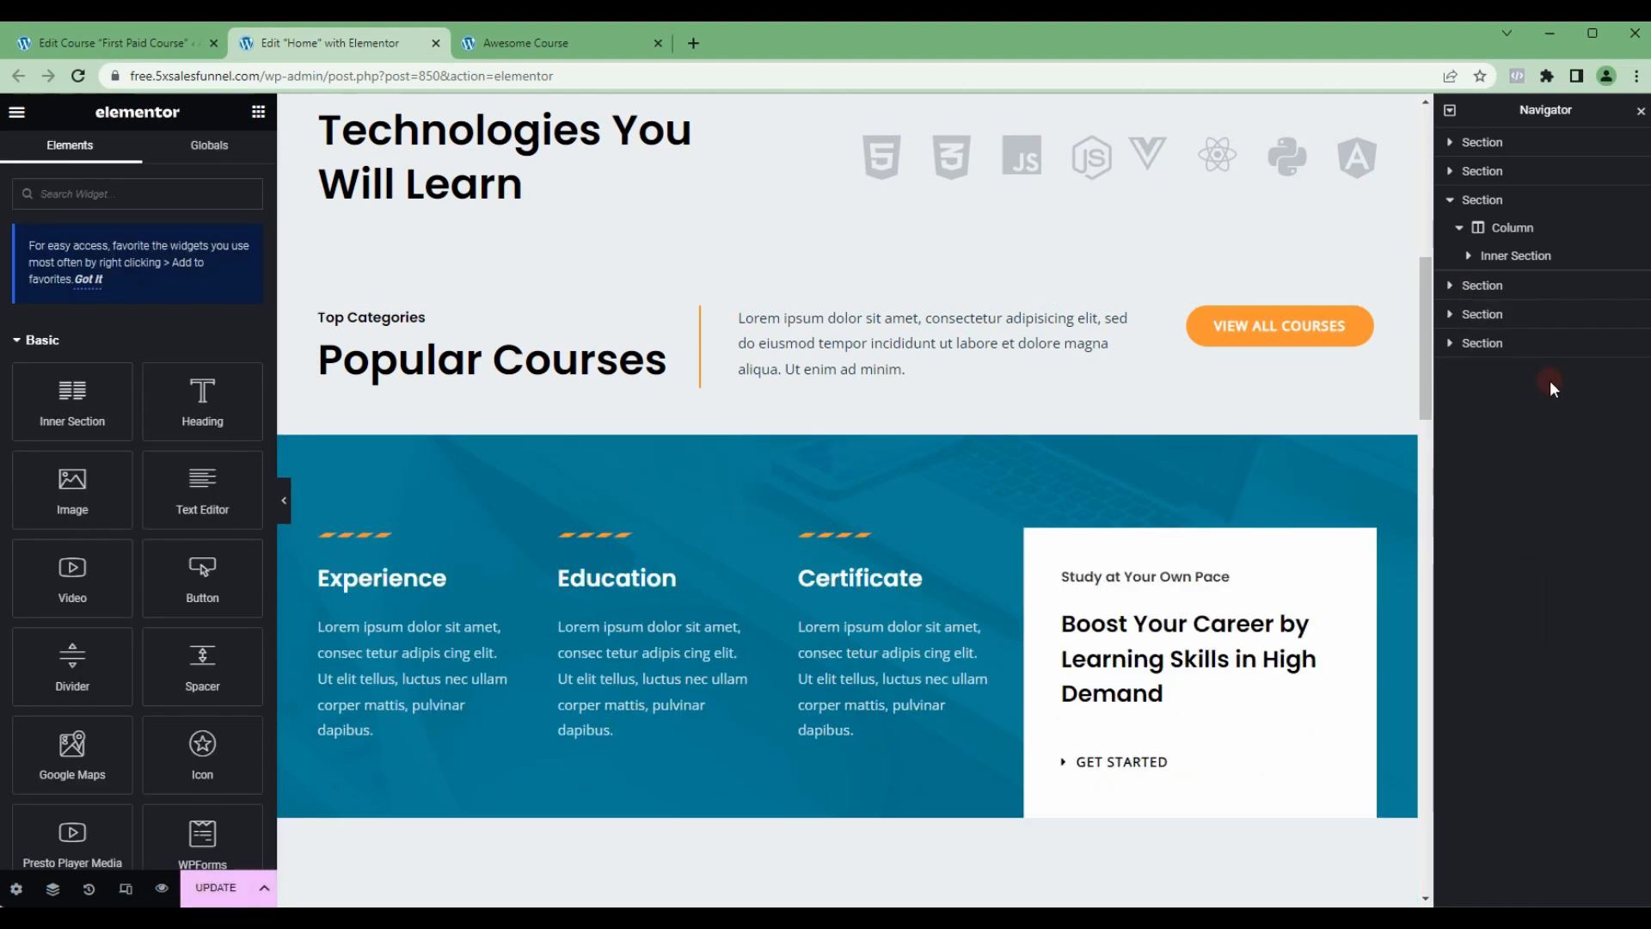
Step: Find the Course List widget and place it below the Popular Courses heading
click(144, 197)
text(tutor)
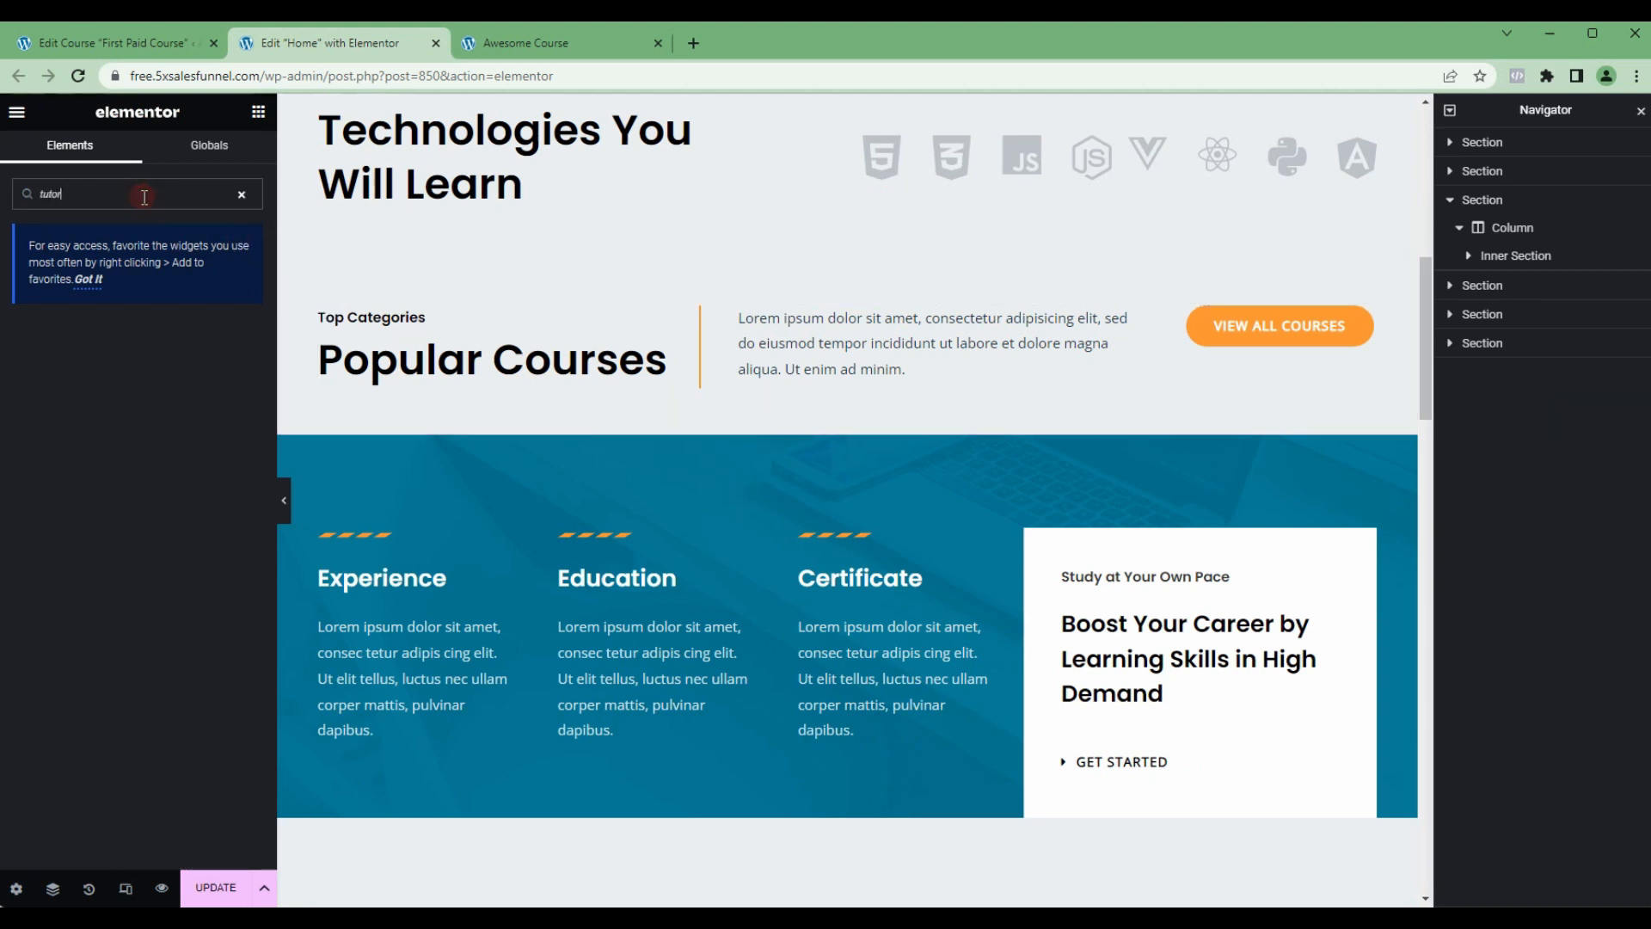
text(course list)
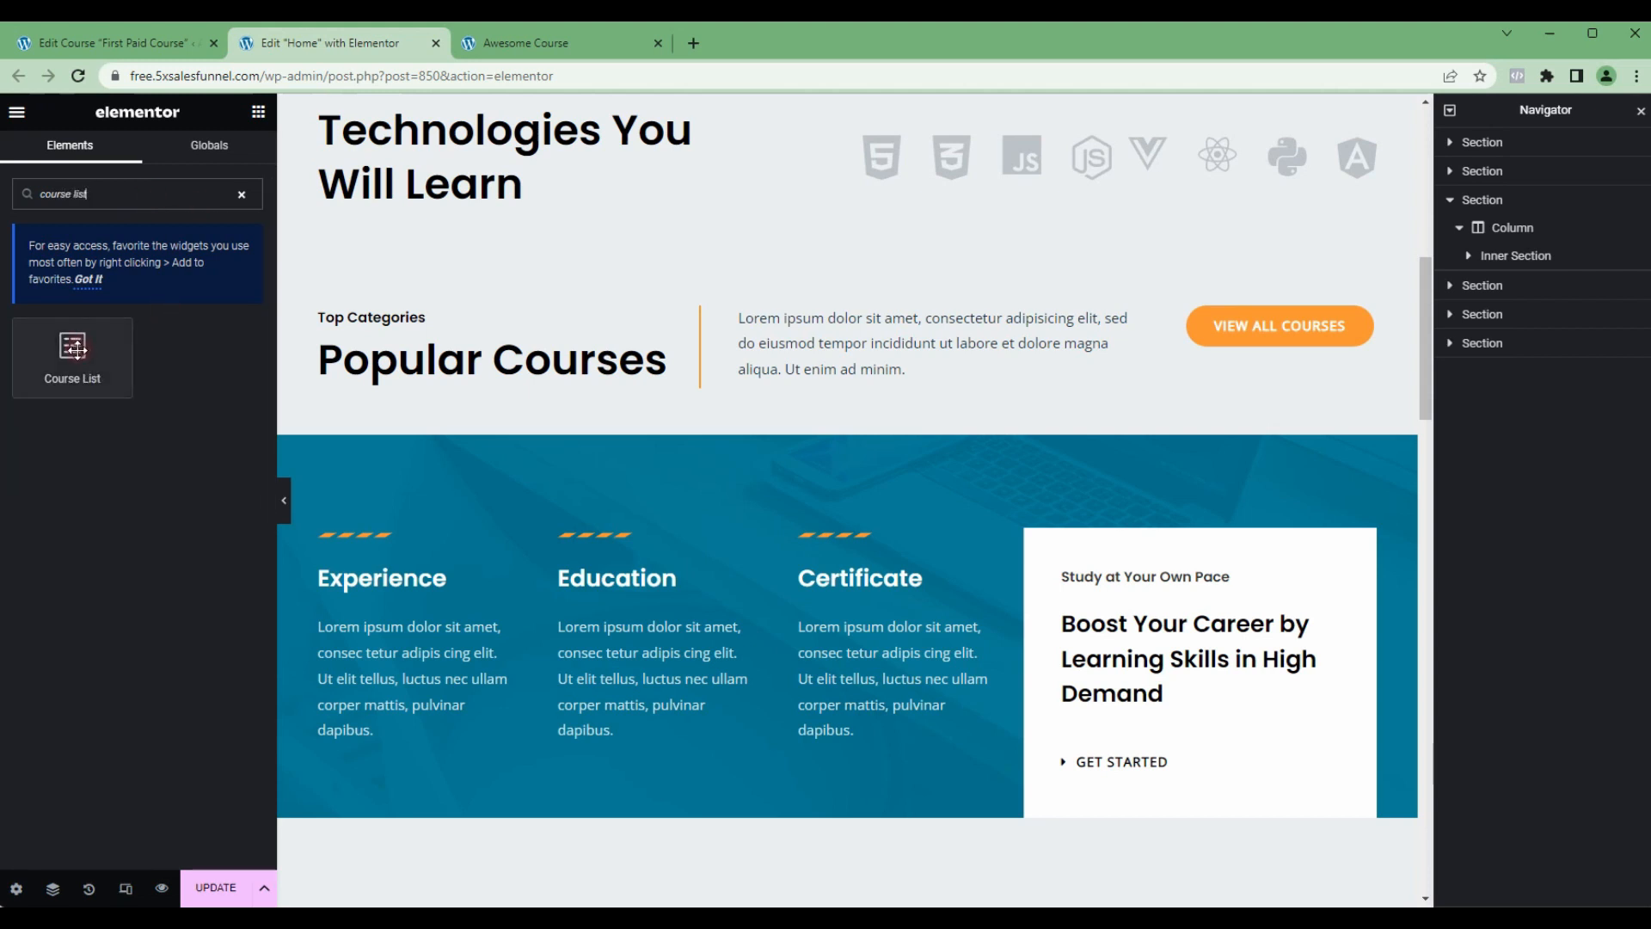
drag(75, 348, 708, 377)
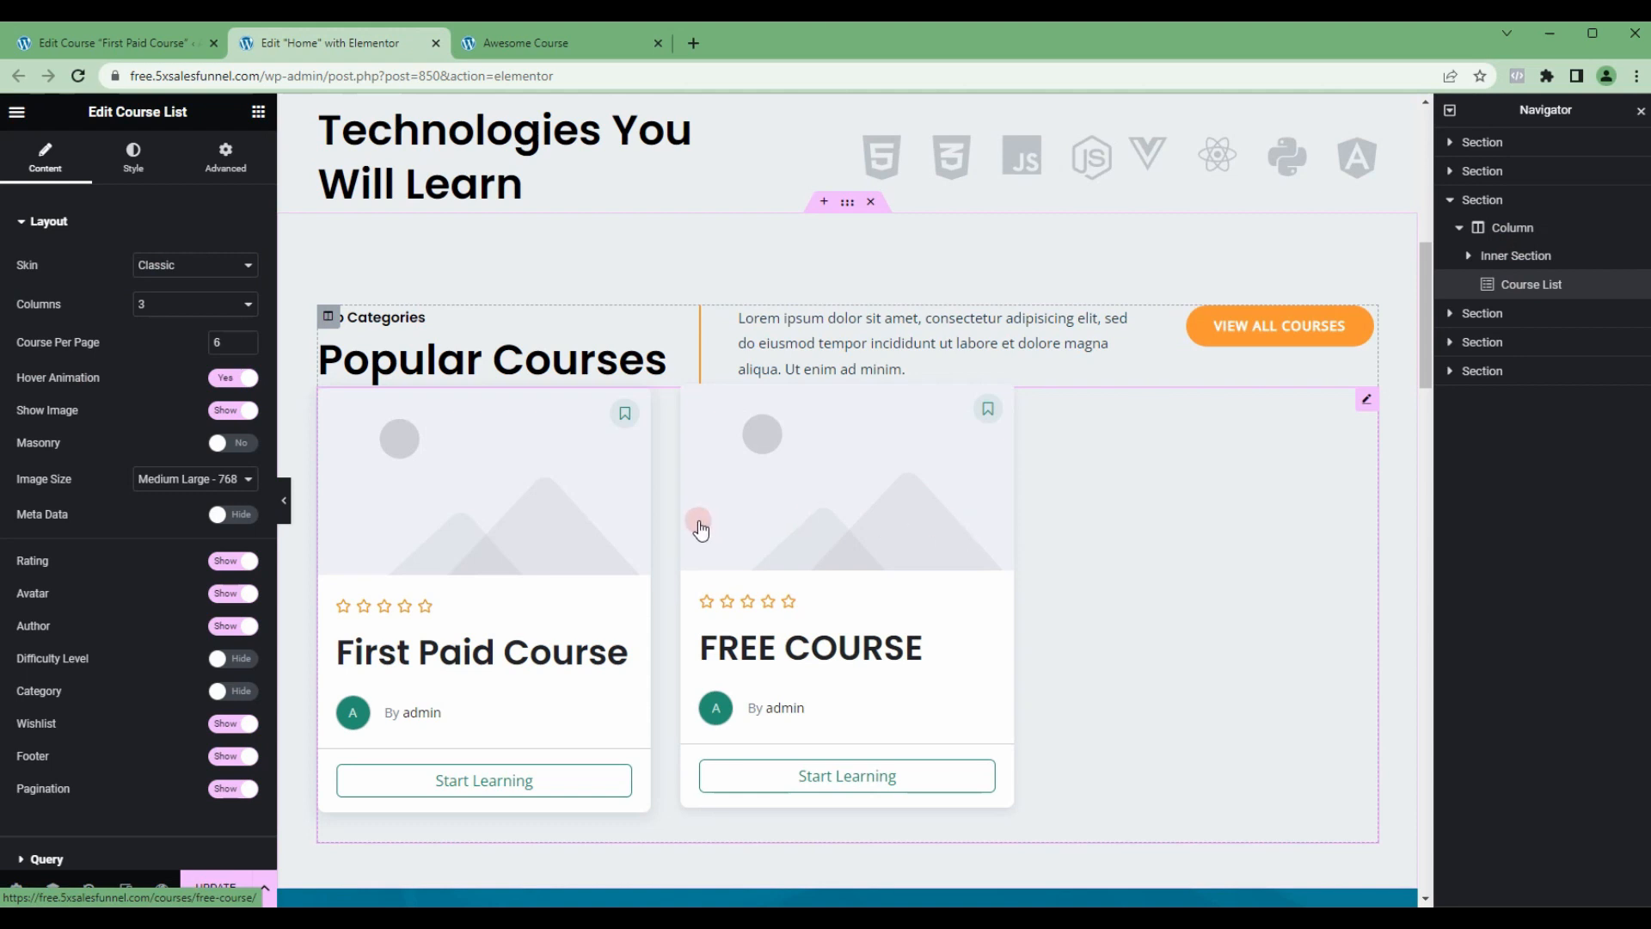
scroll(834, 564, up, 3)
scroll(921, 666, down, 2)
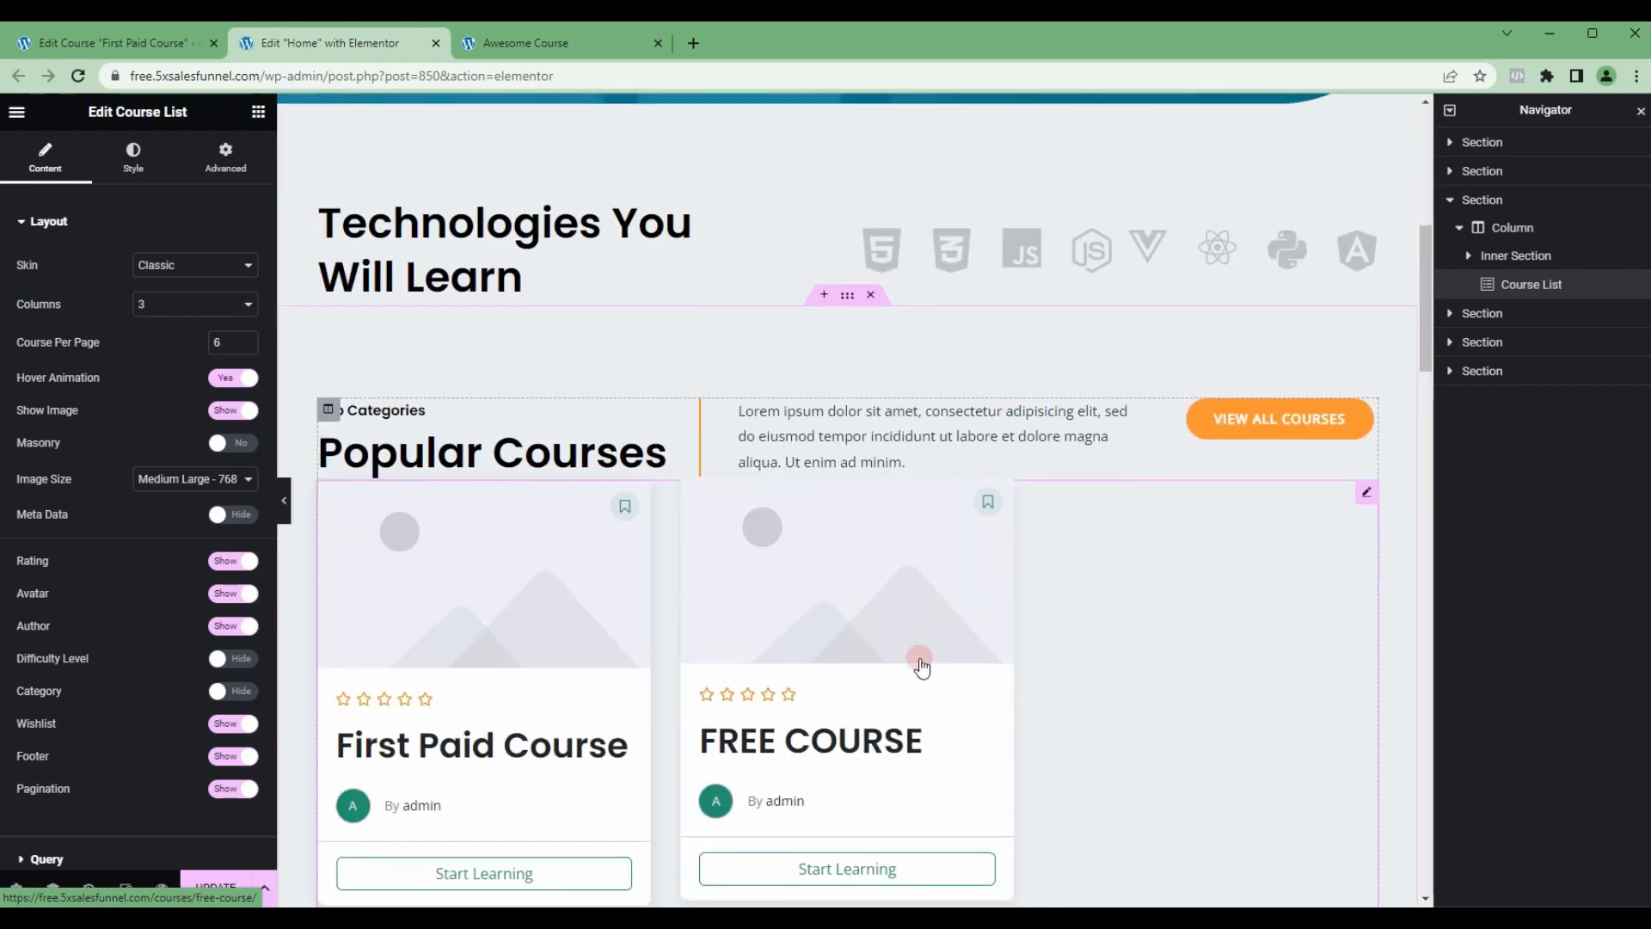
Step: Unlink the Course List widget's margin values and set its top margin to 25 px
click(228, 153)
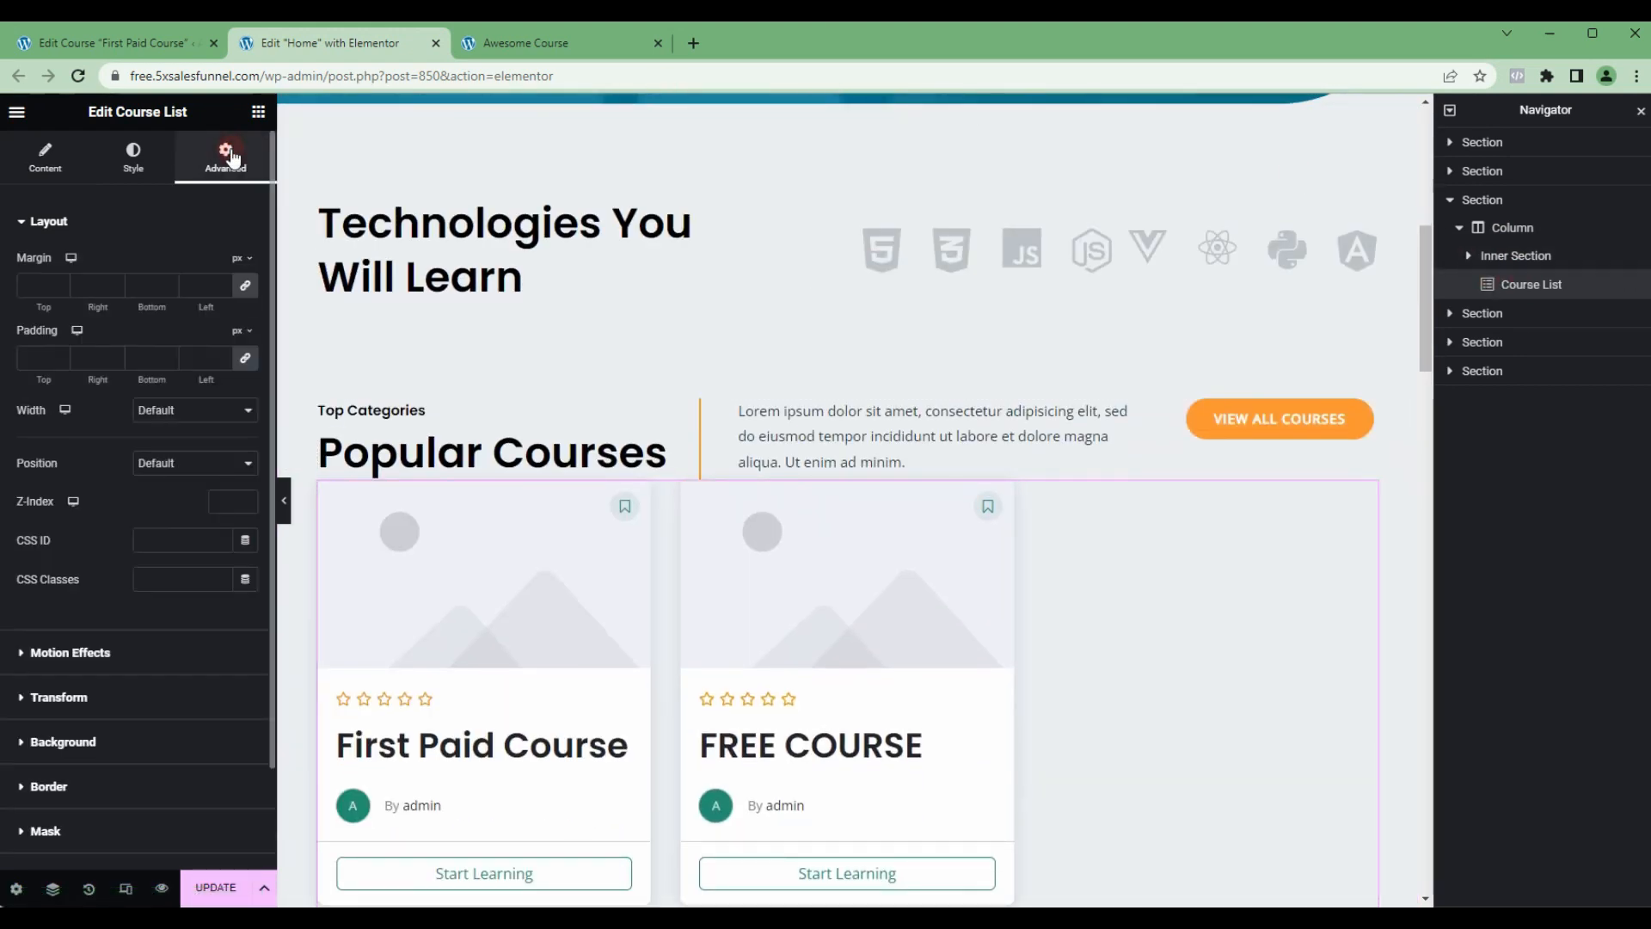
click(1497, 260)
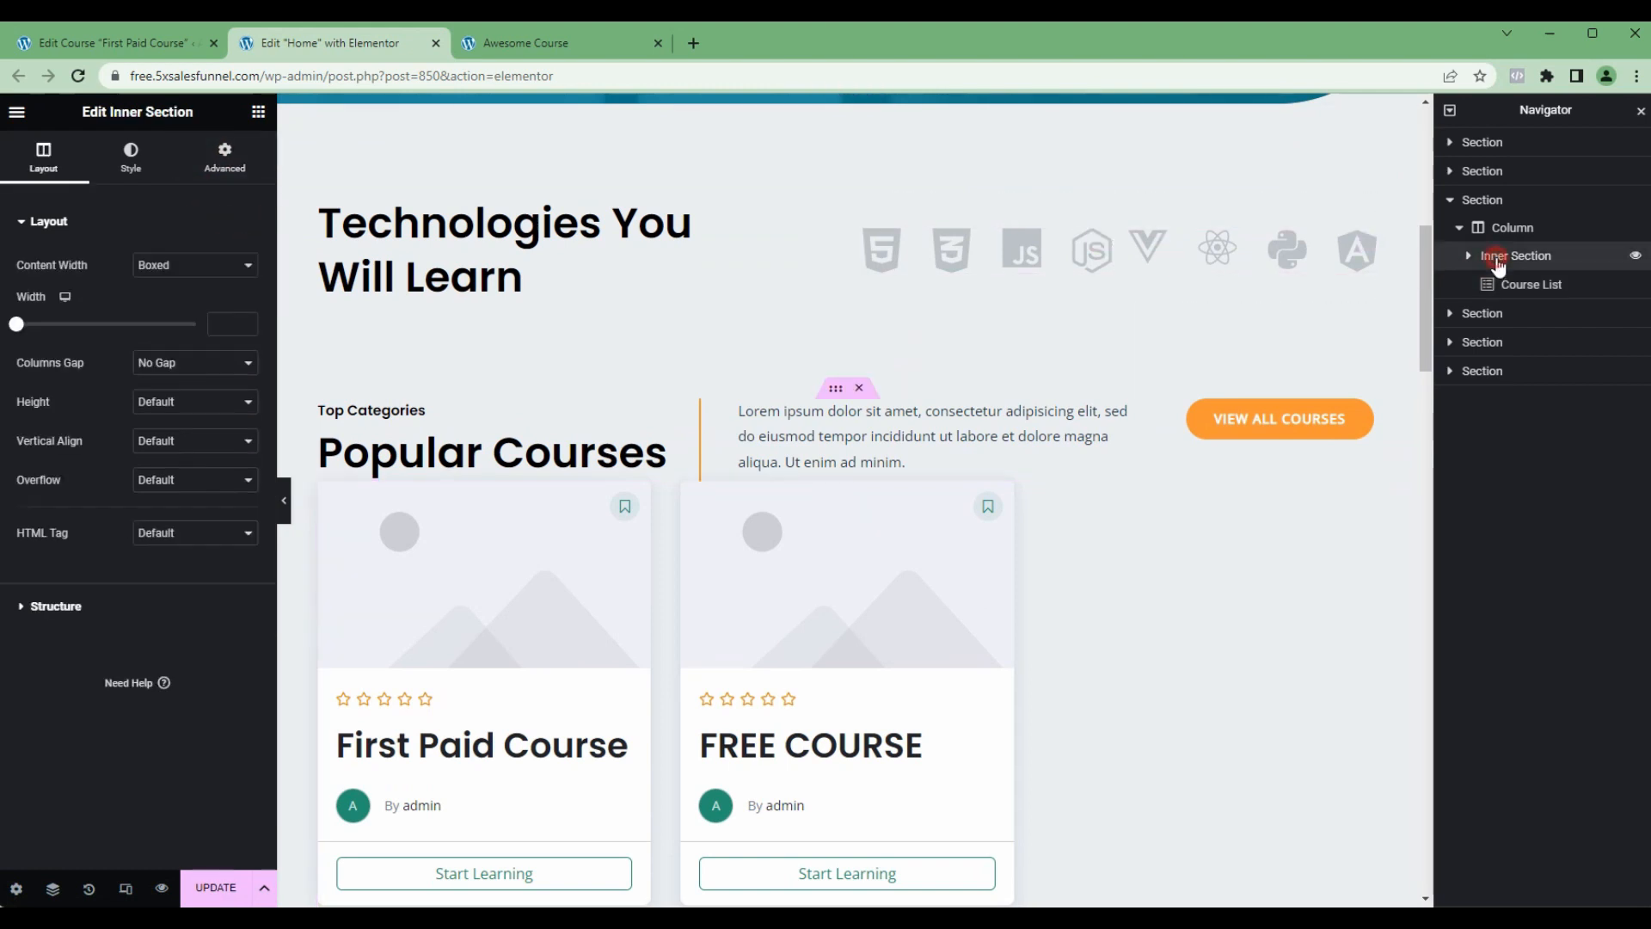
click(1469, 255)
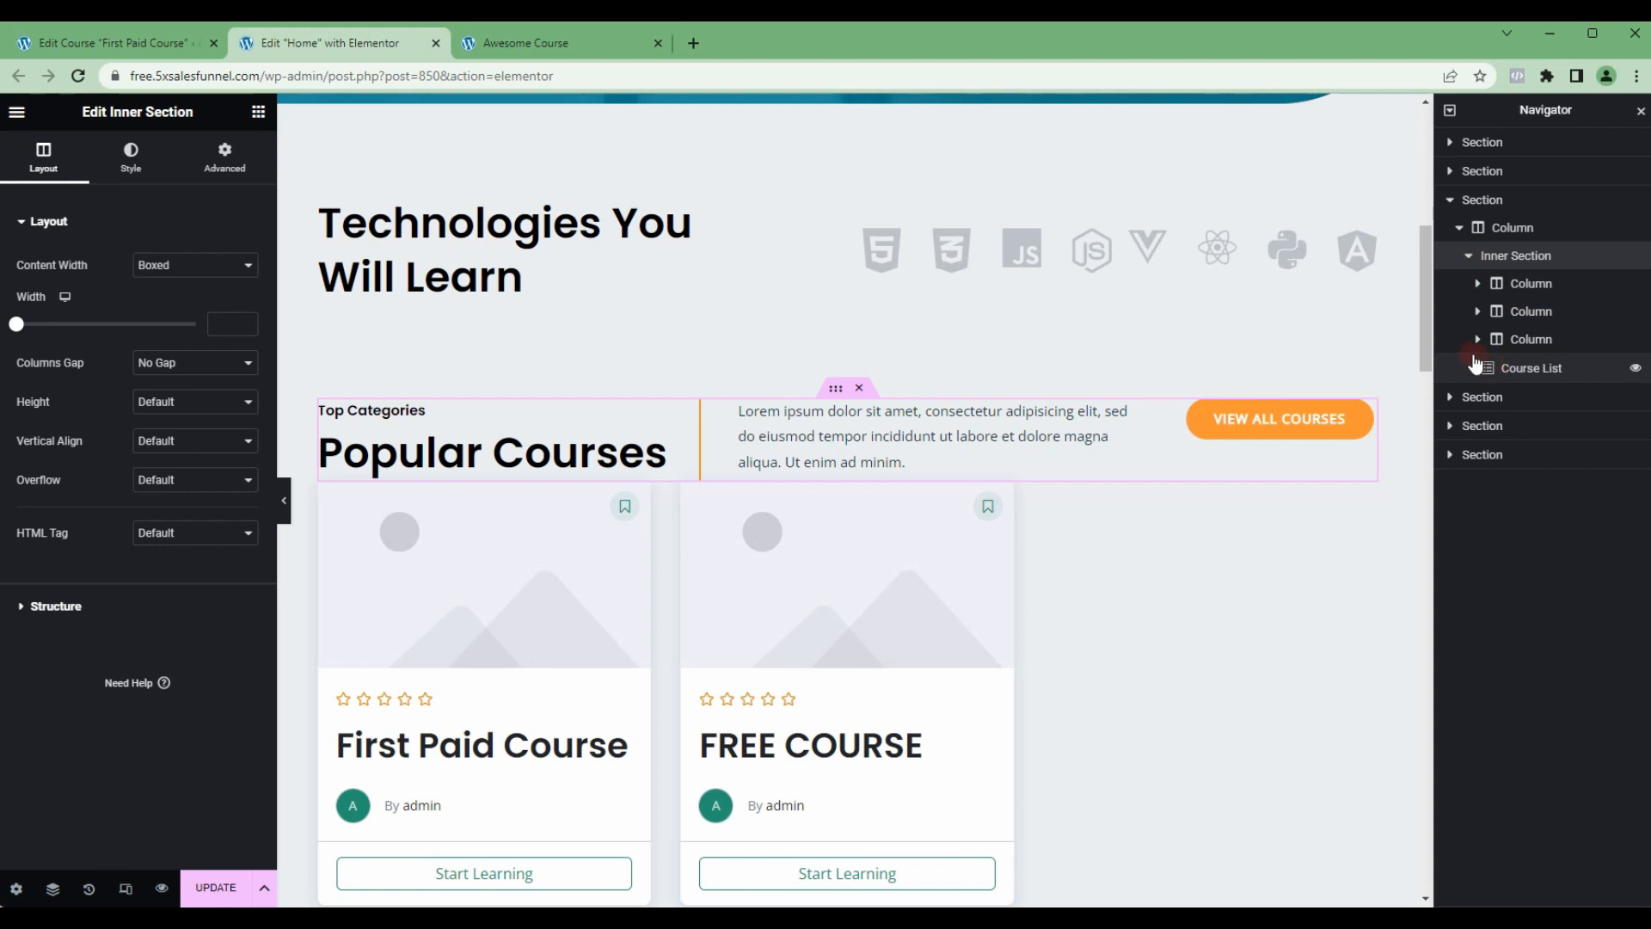
click(1517, 376)
click(215, 172)
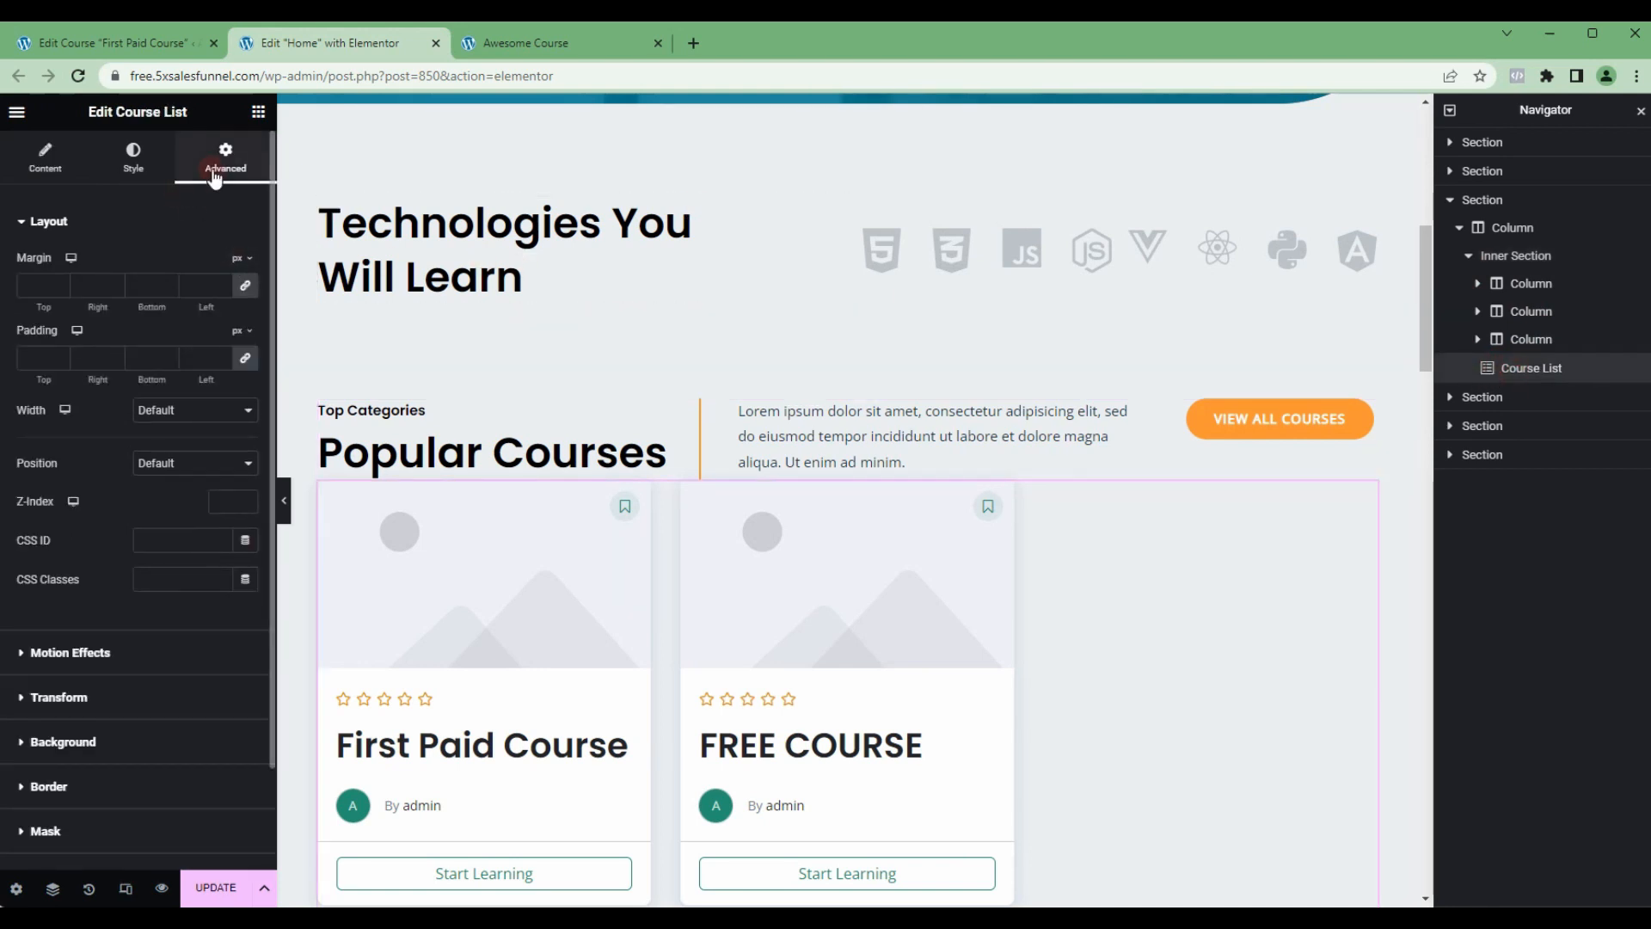
click(51, 285)
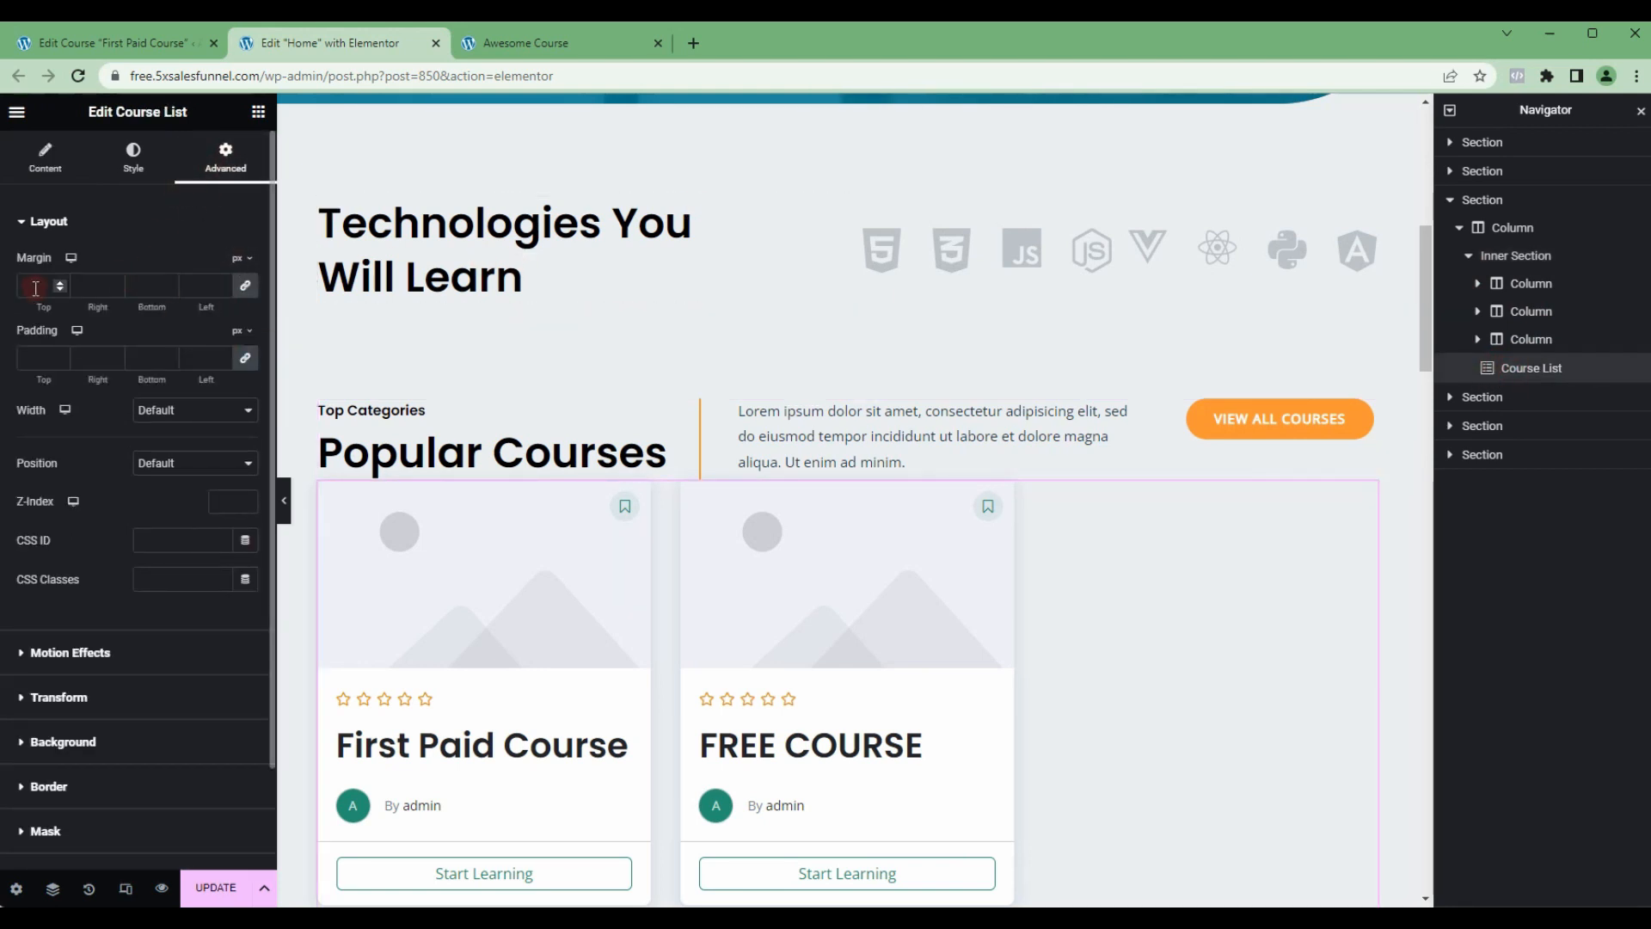
text(0)
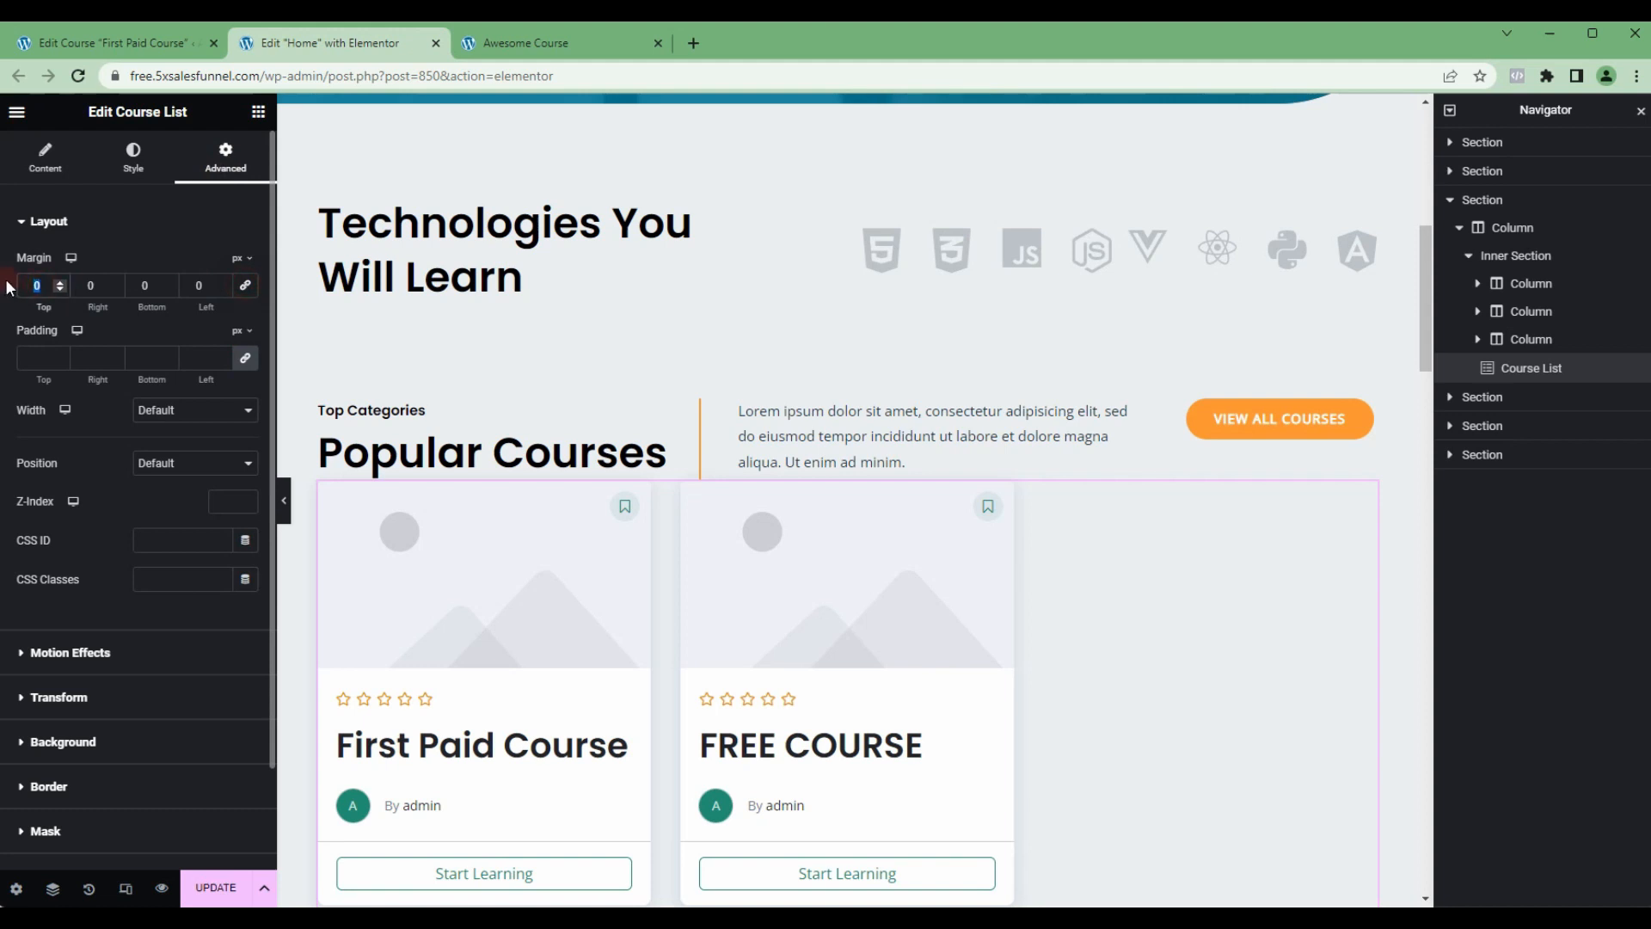
text(25)
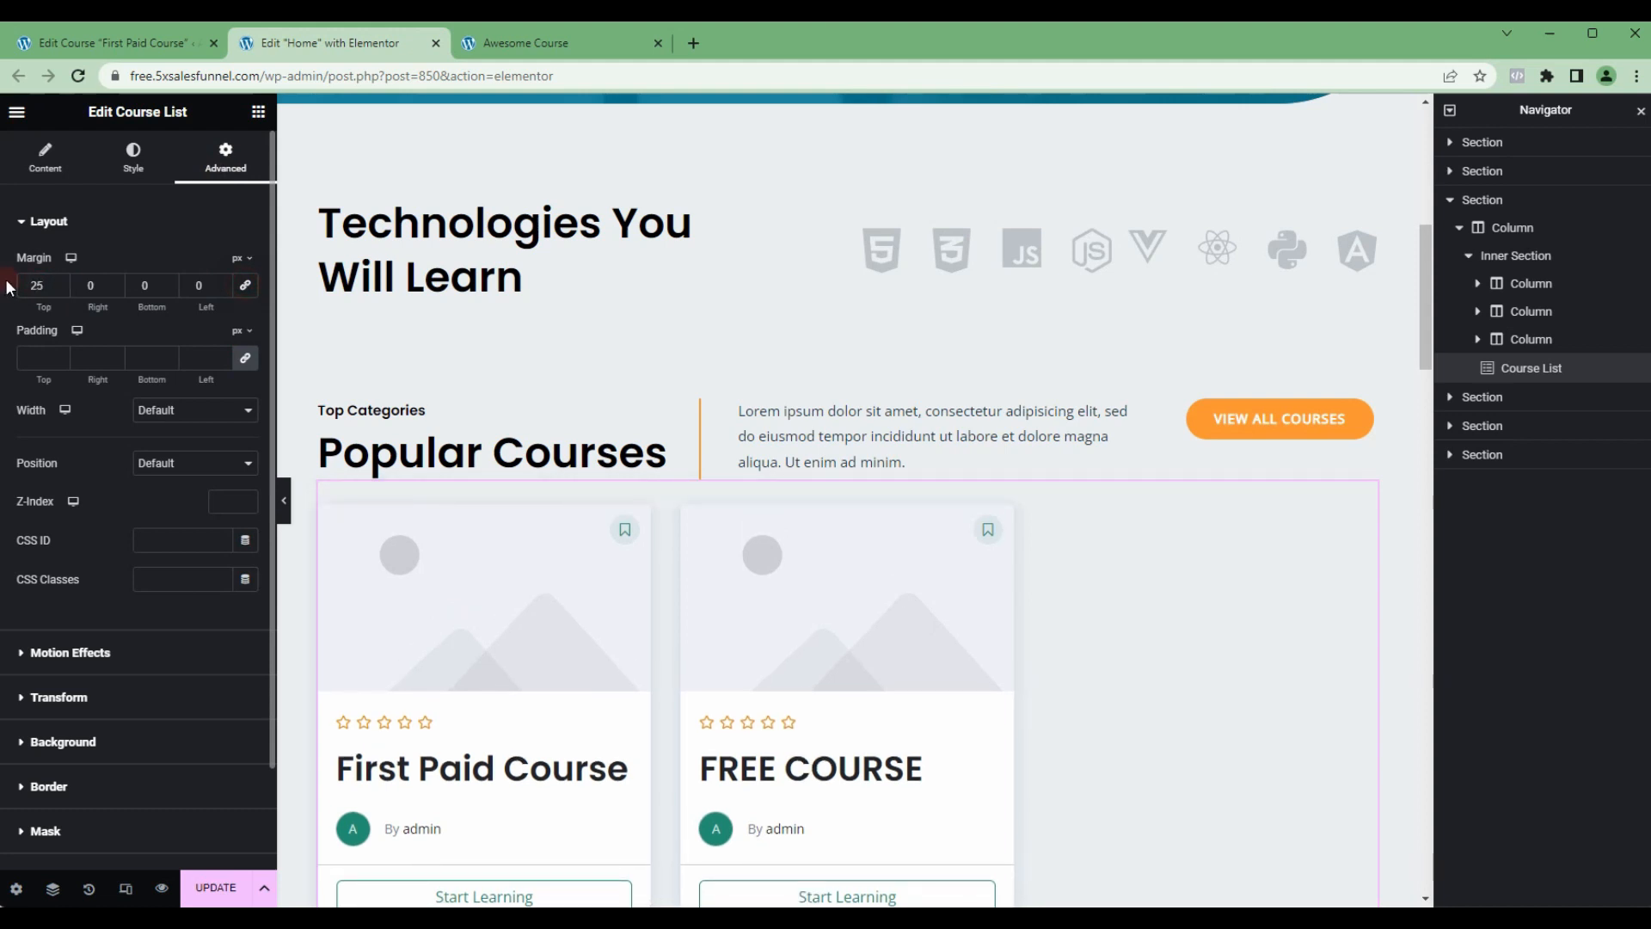
Step: Set the Course List widget's right and left margins to 10 px and its bottom margin to 25 px
key(Tab)
text(10)
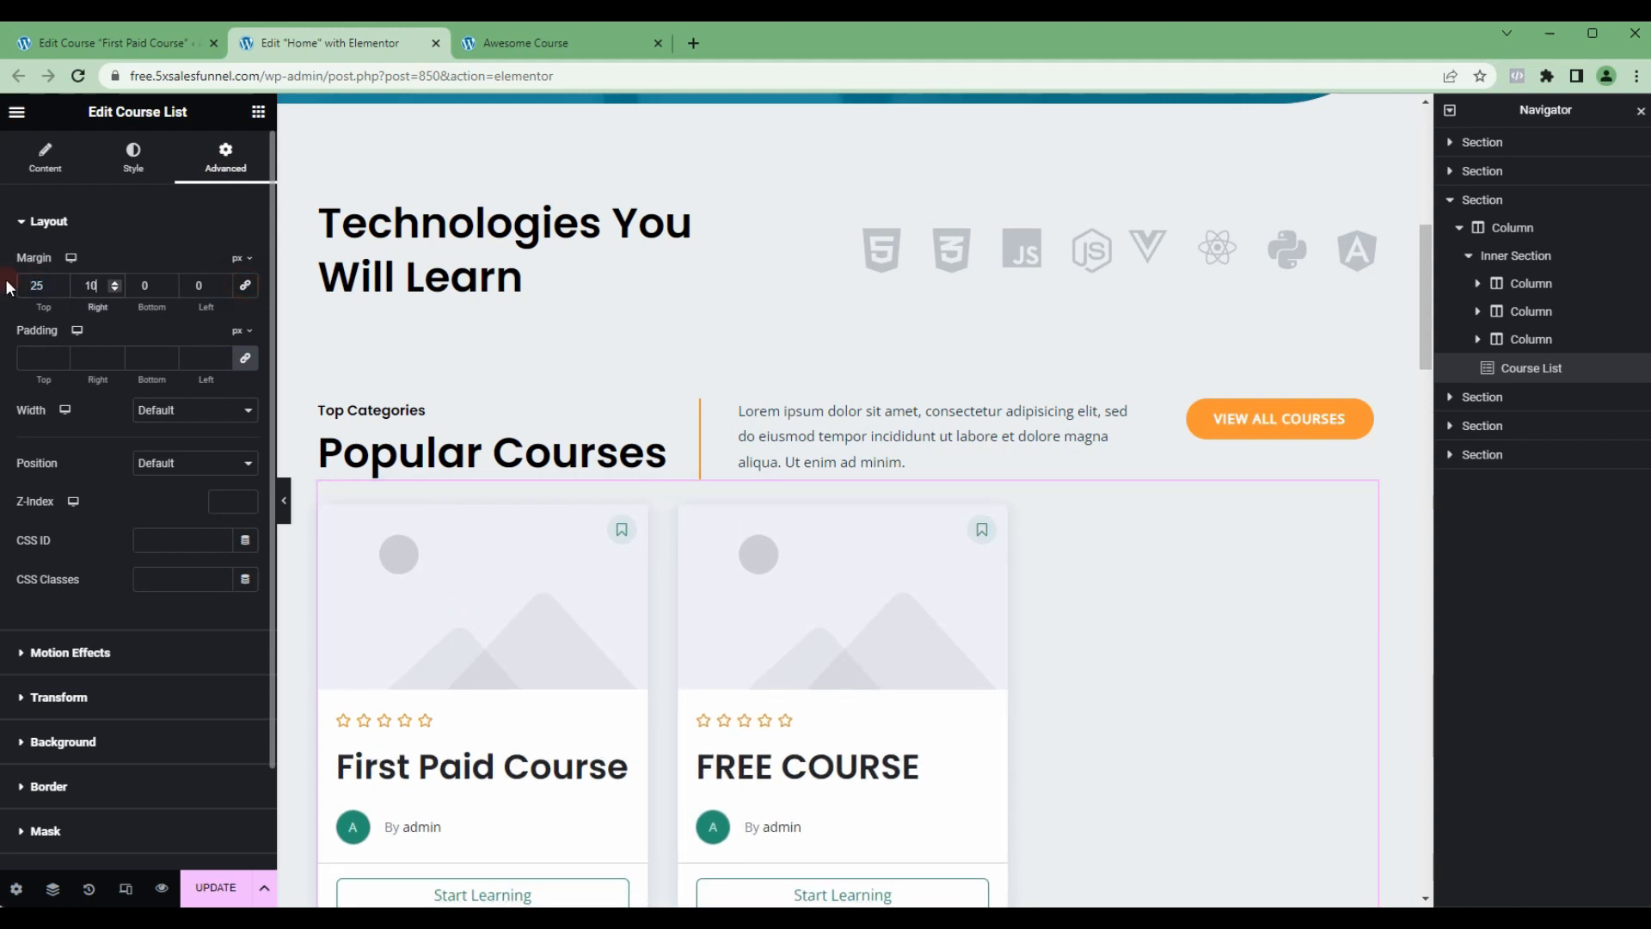
key(Tab)
key(Tab)
text(10)
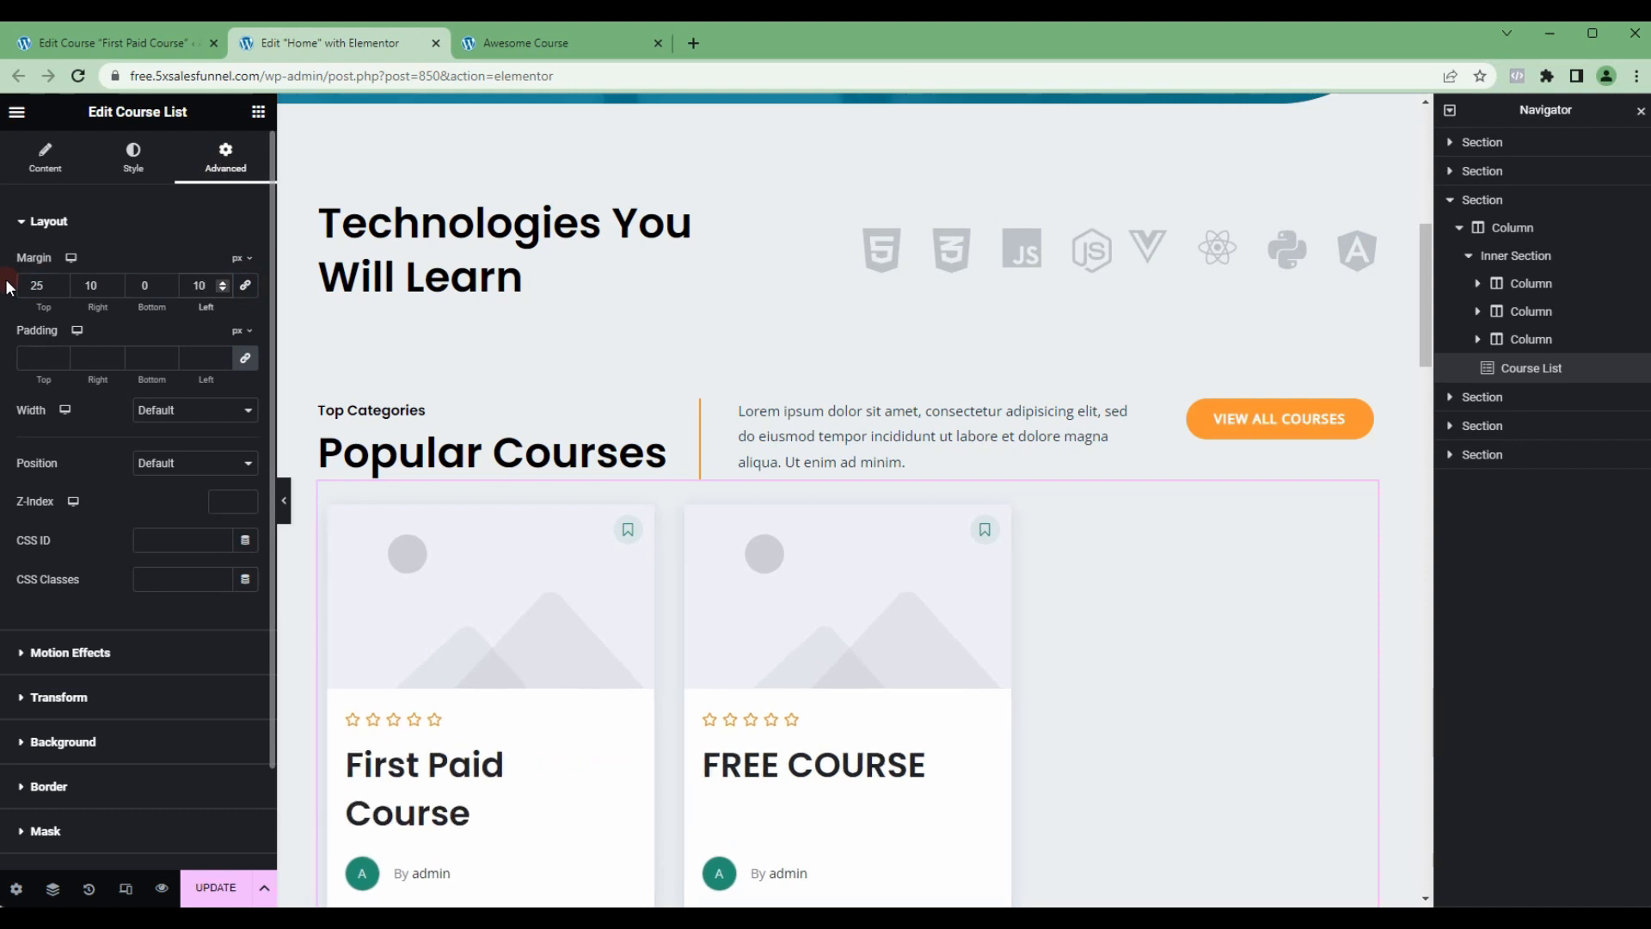
key(shift+Tab)
text(2)
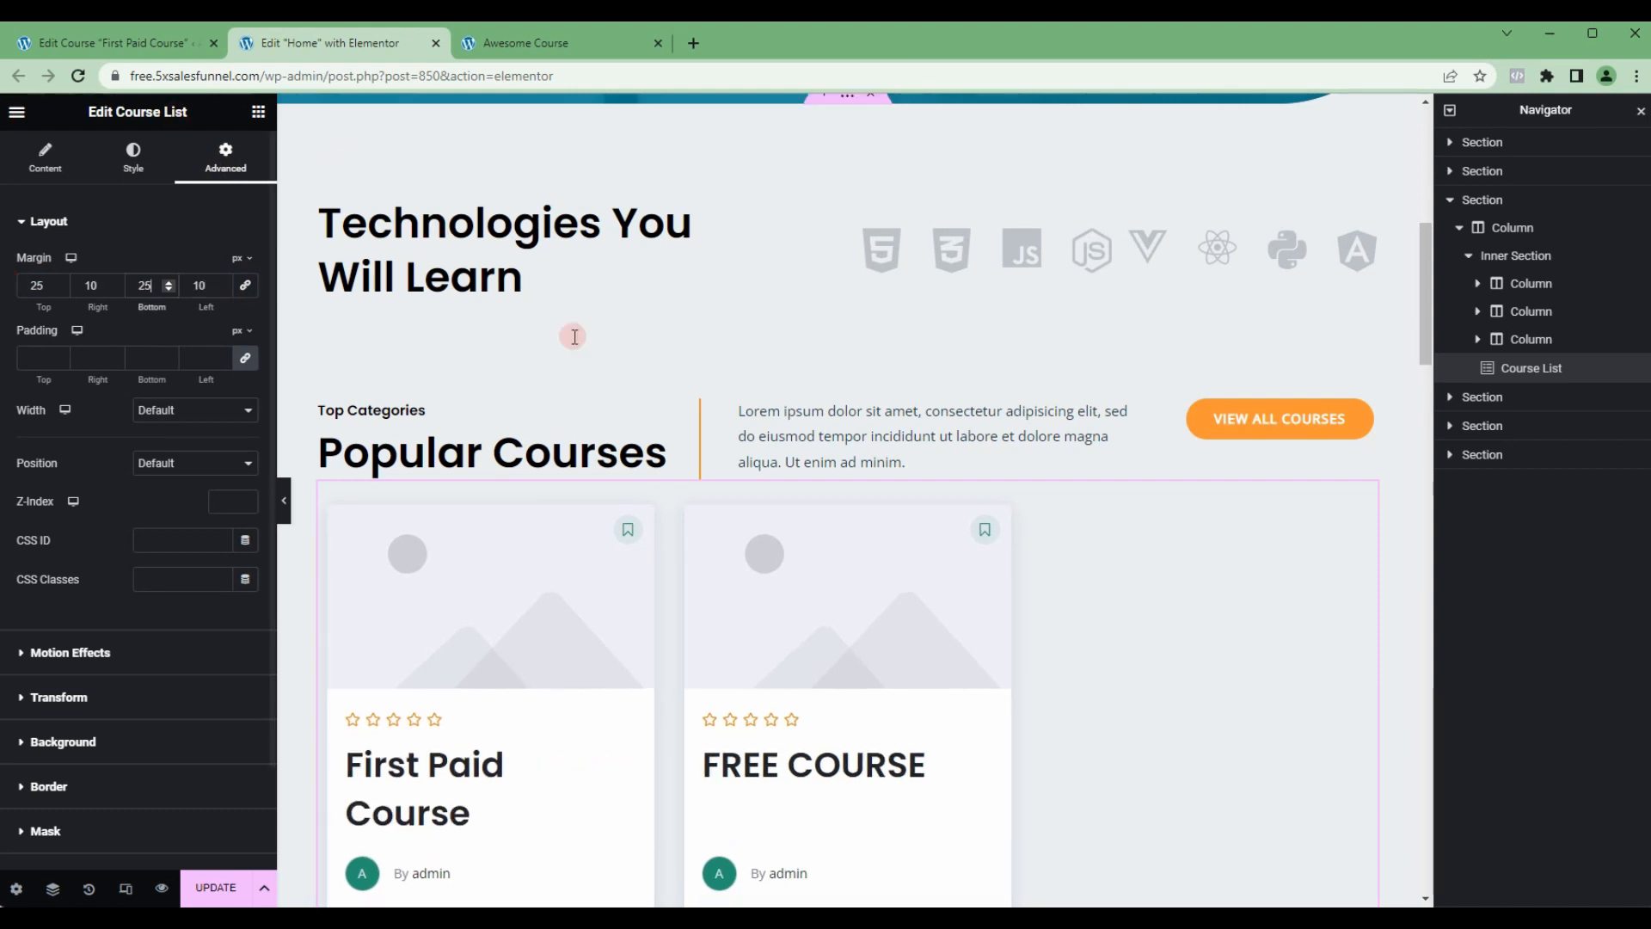
scroll(848, 615, down, 2)
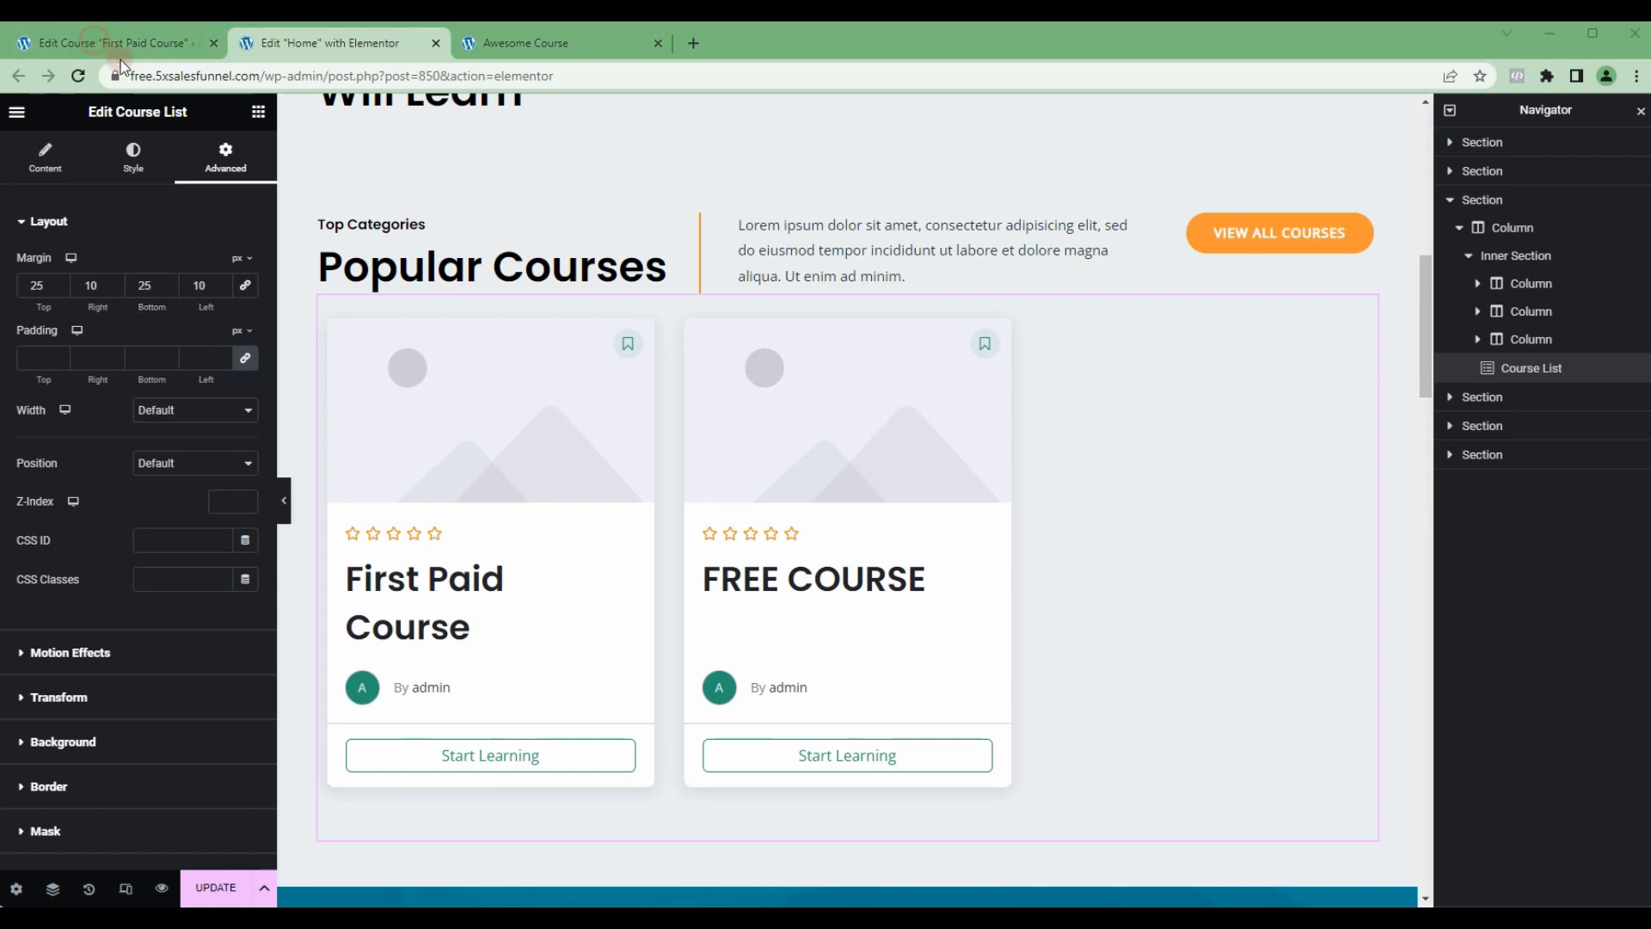
Step: Return to the First Paid Course editor and set background1.jpg from the media library as the course's featured image
click(94, 41)
scroll(1136, 560, down, 3)
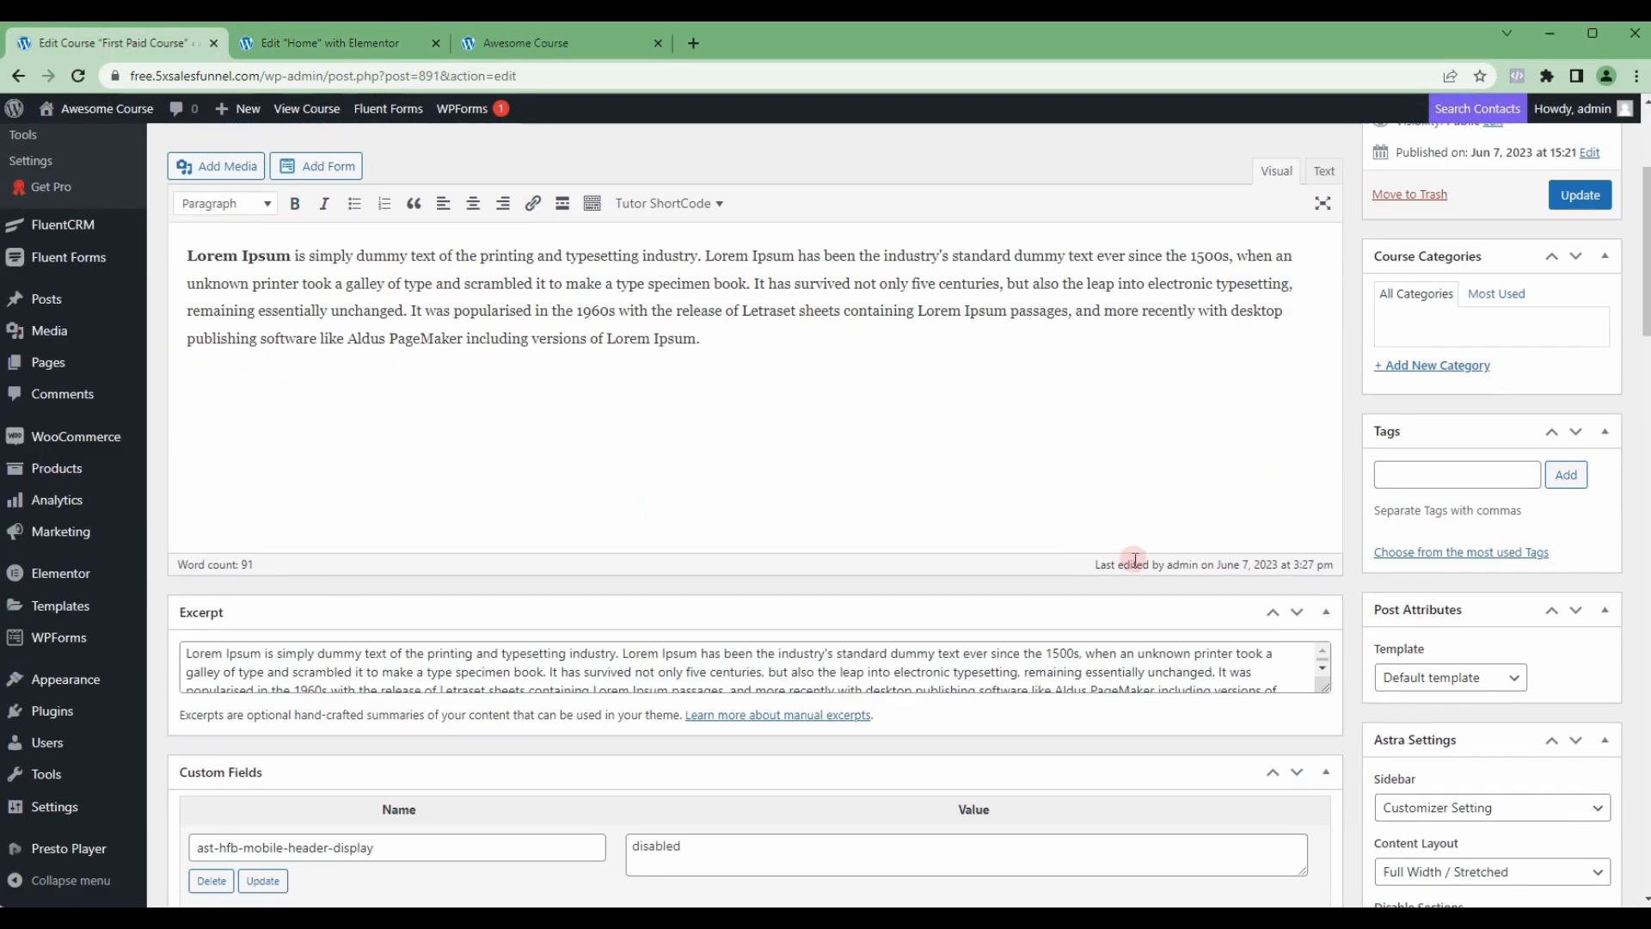
scroll(1135, 560, down, 8)
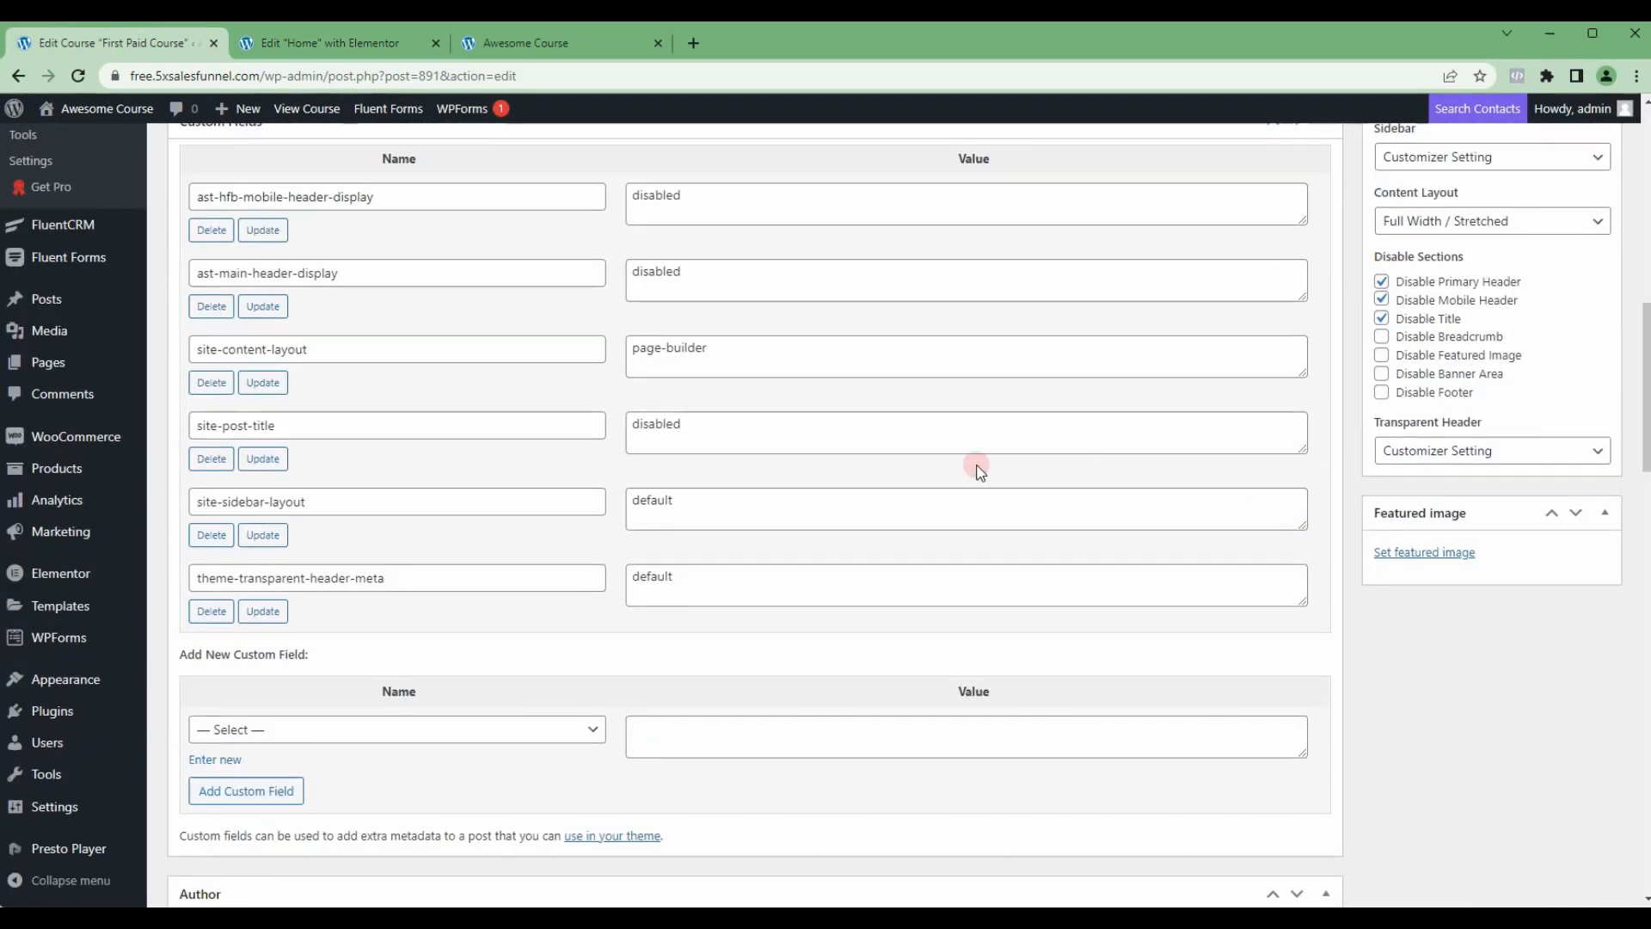
scroll(978, 470, up, 1)
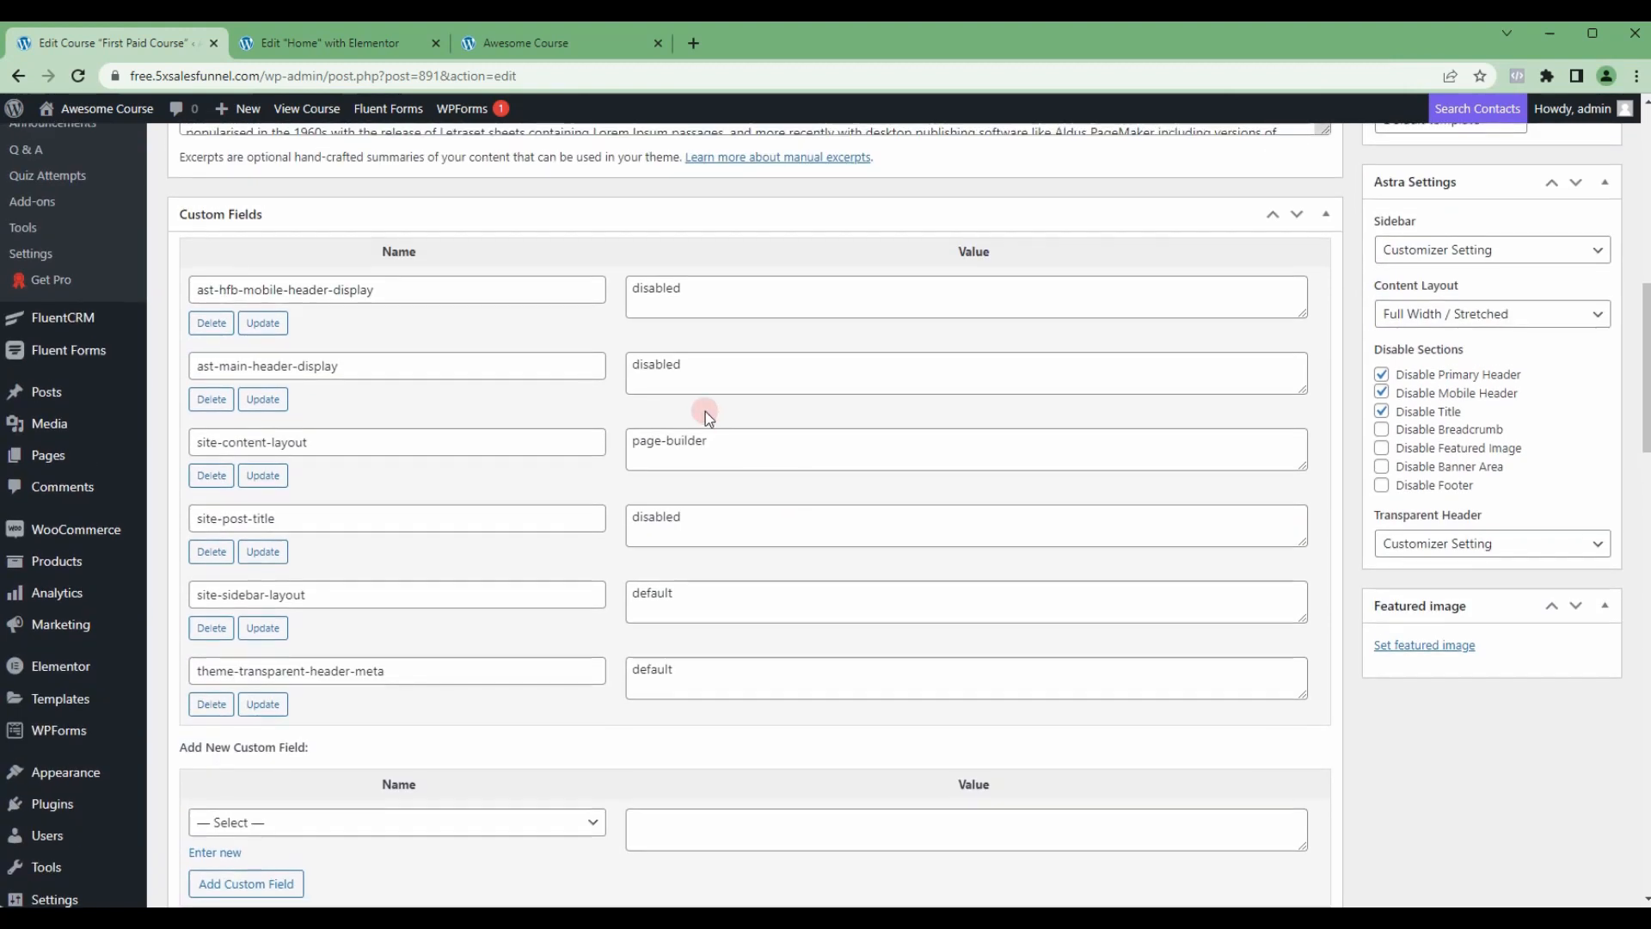
click(1420, 647)
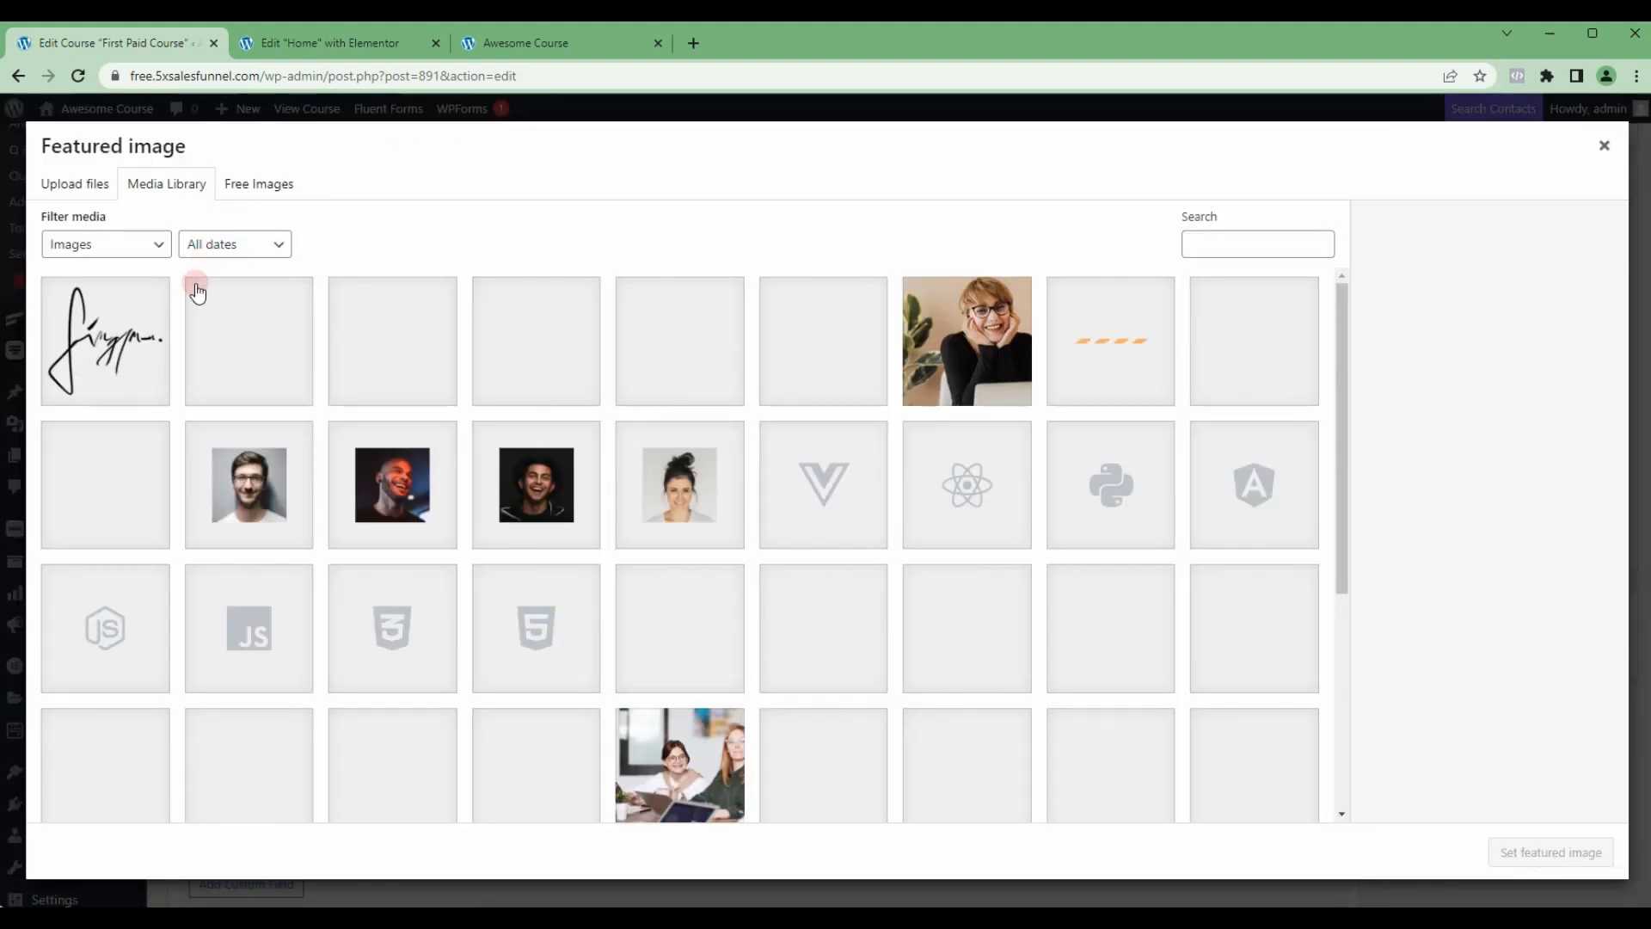
click(1110, 619)
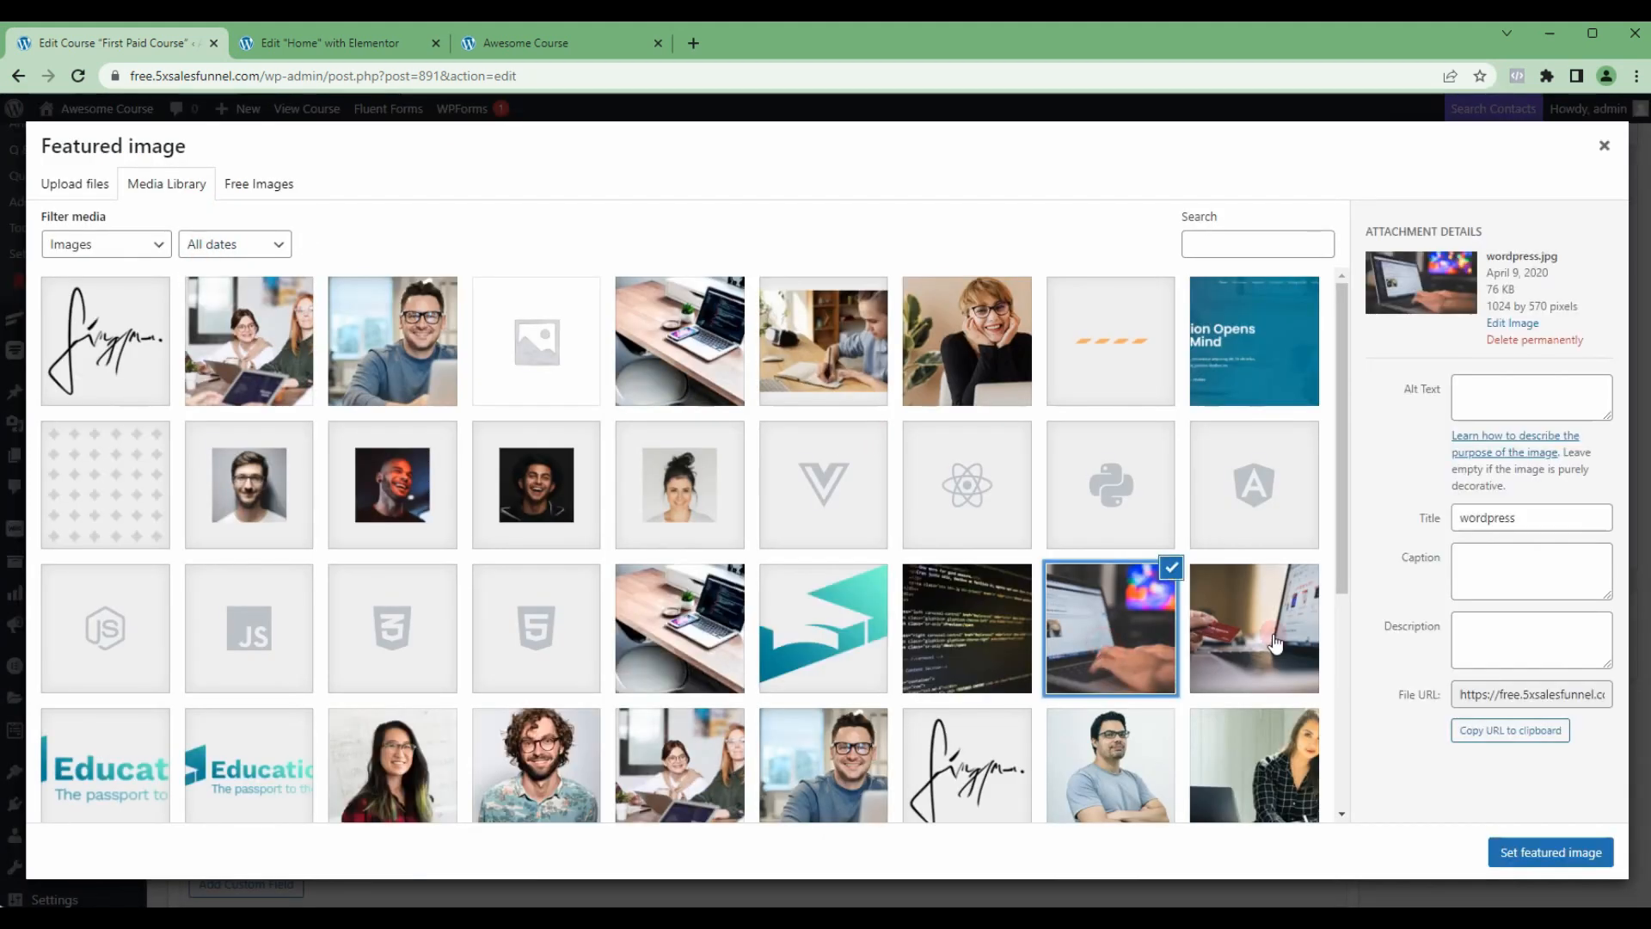
click(675, 607)
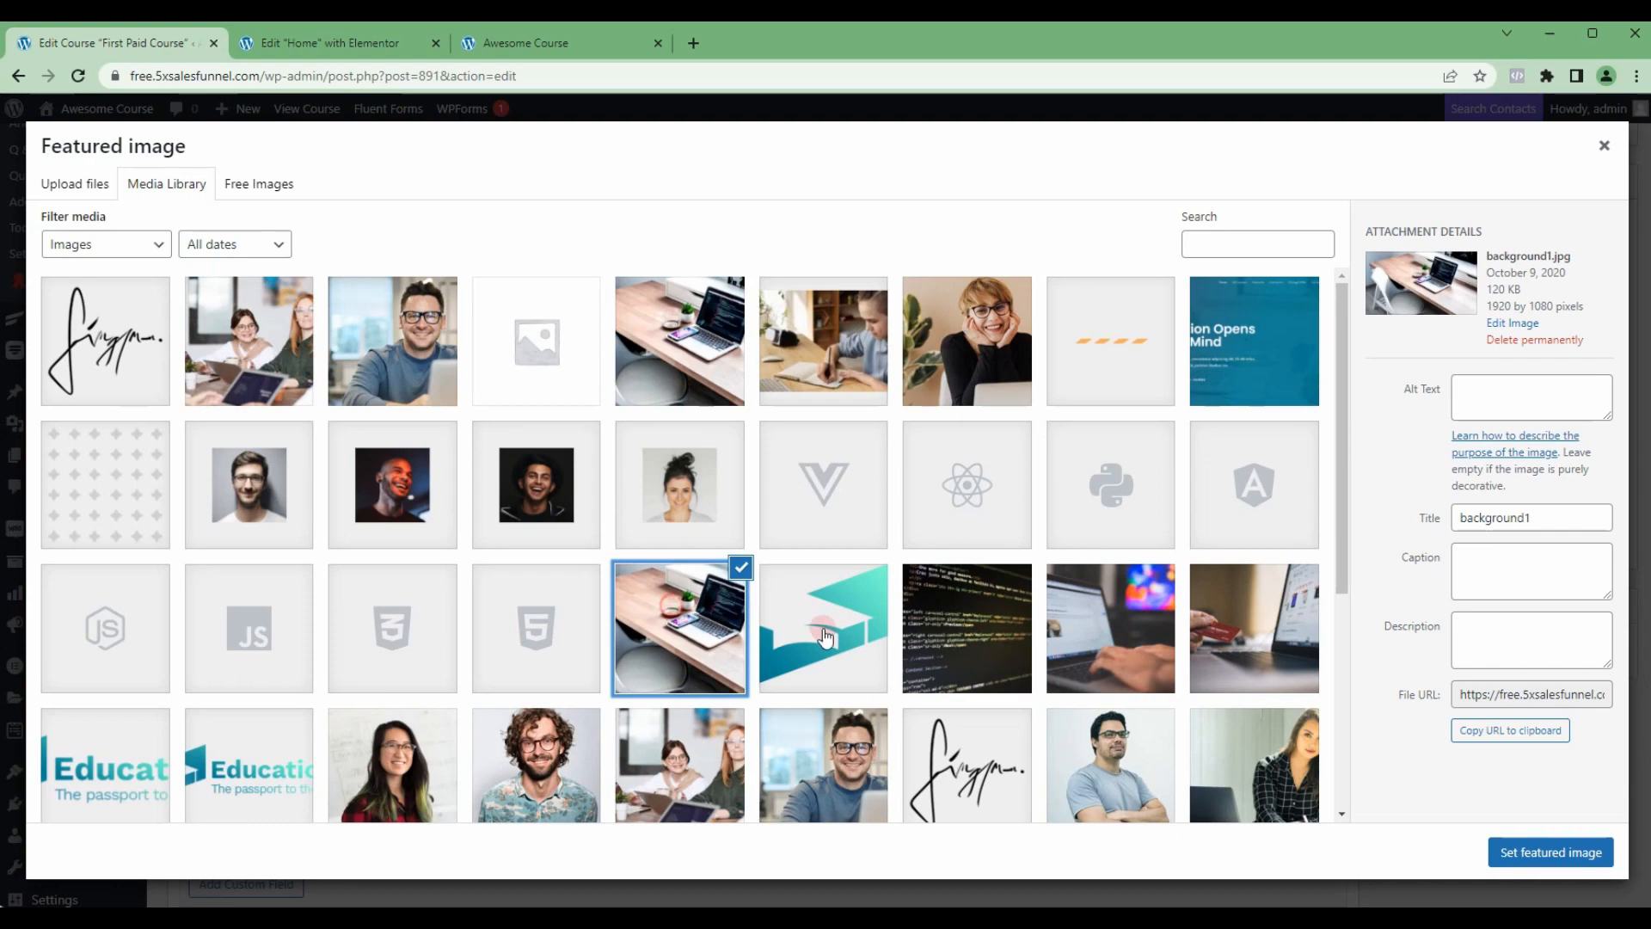
click(1510, 854)
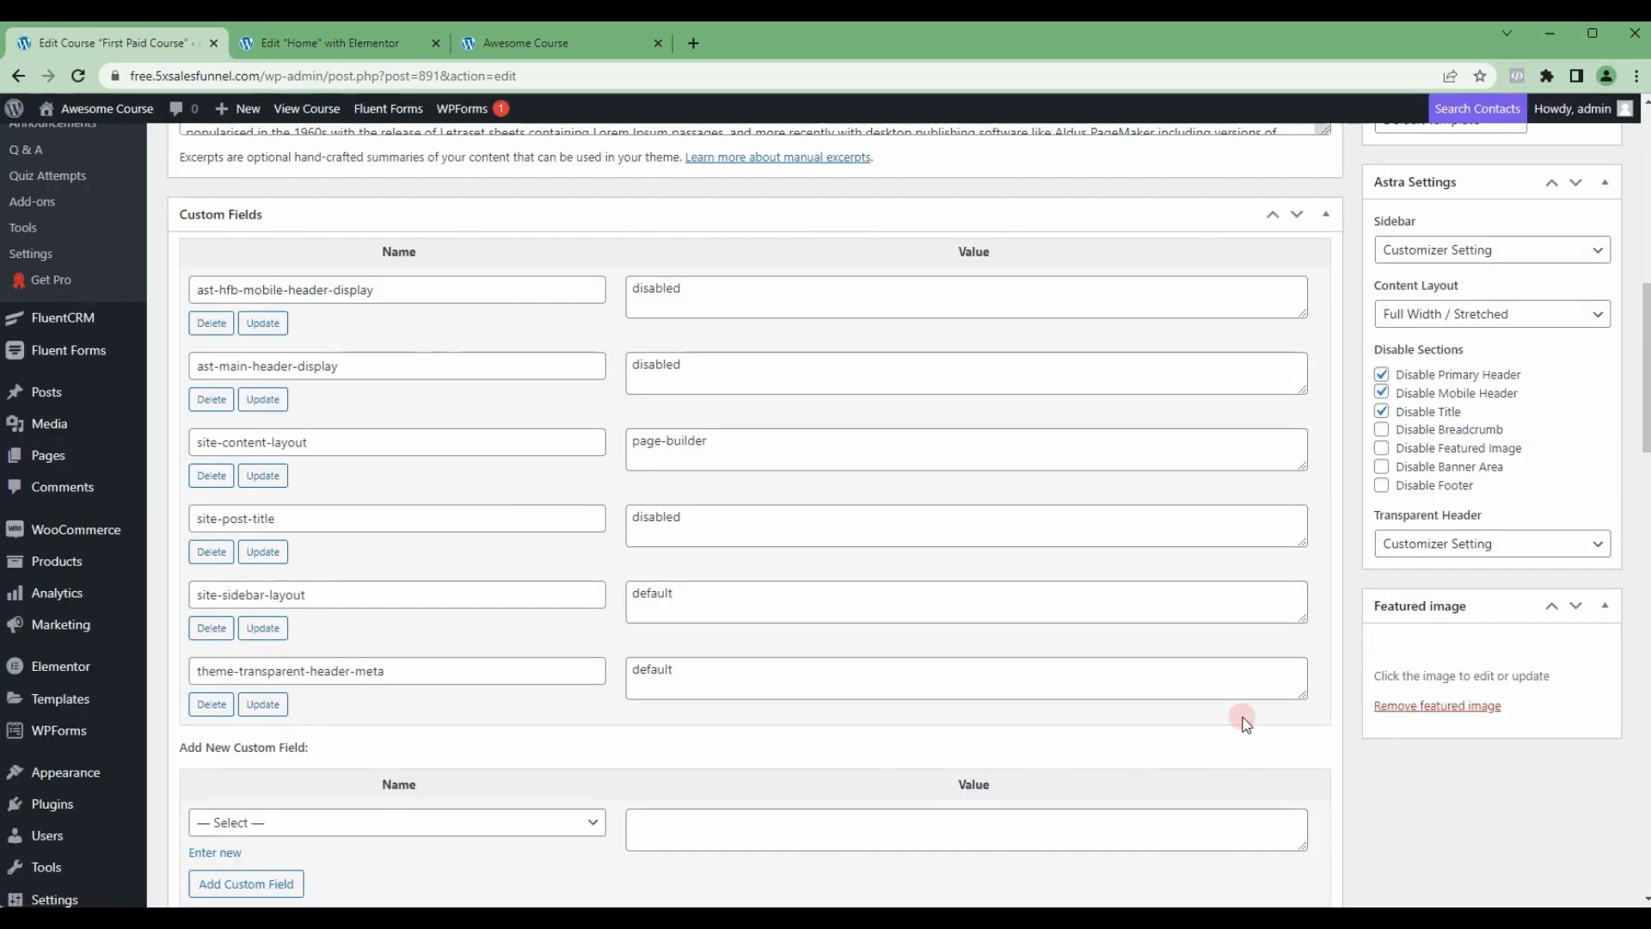
Step: Update the First Paid Course to save its featured image, and save the Home page in Elementor
scroll(1243, 722, up, 10)
click(1590, 482)
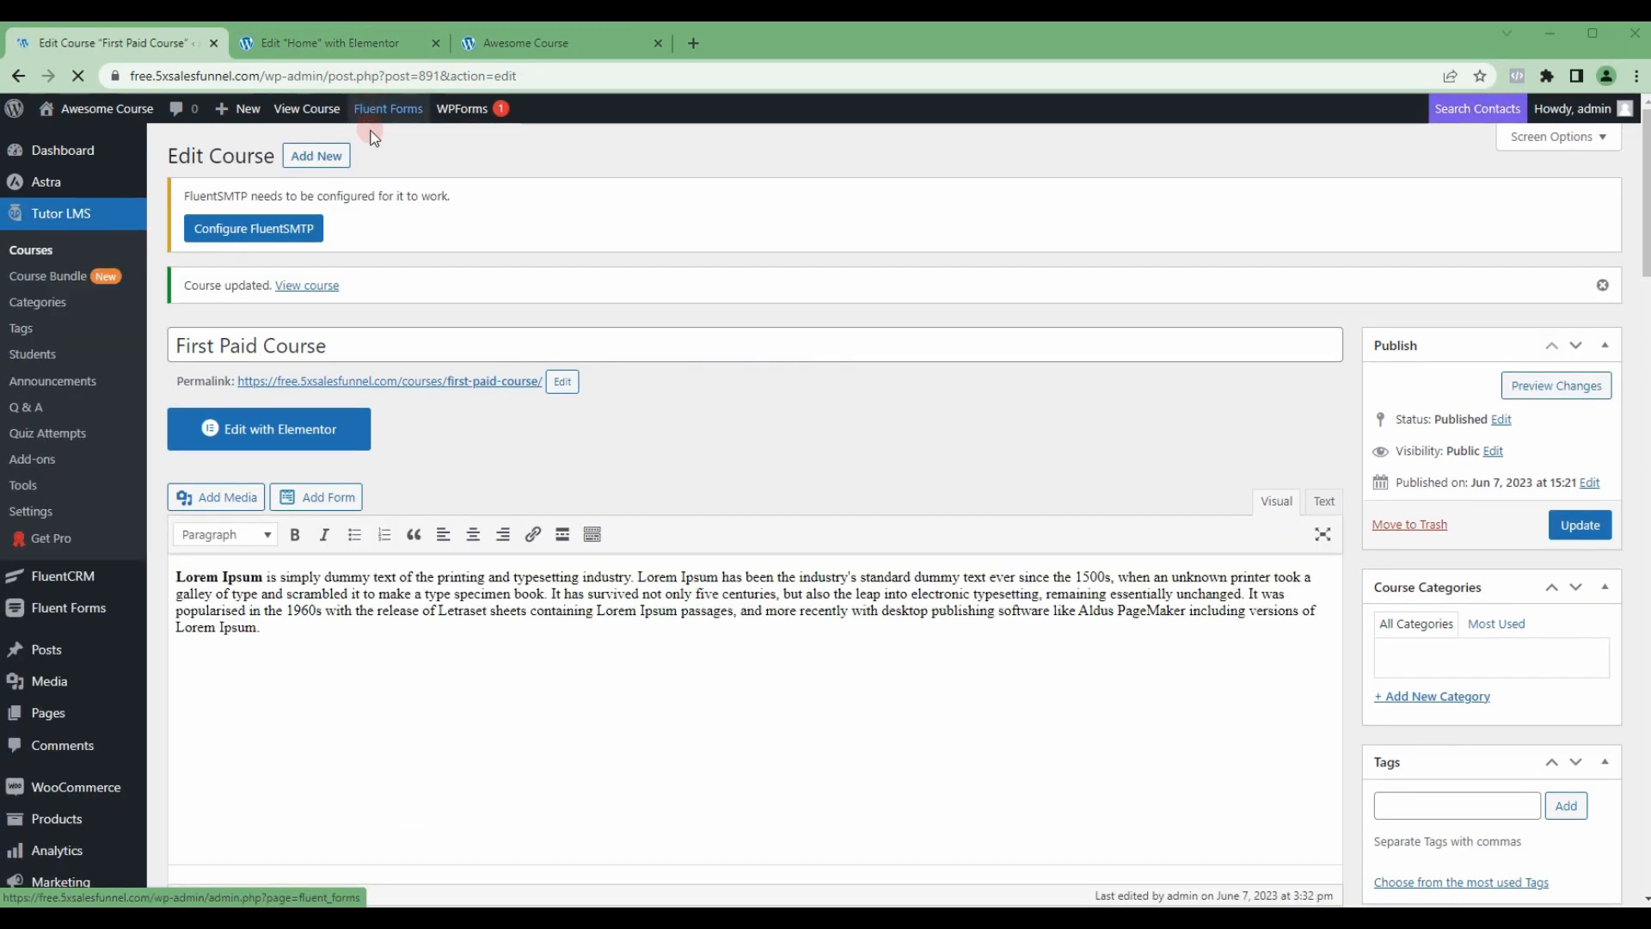
key(ctrl+Tab)
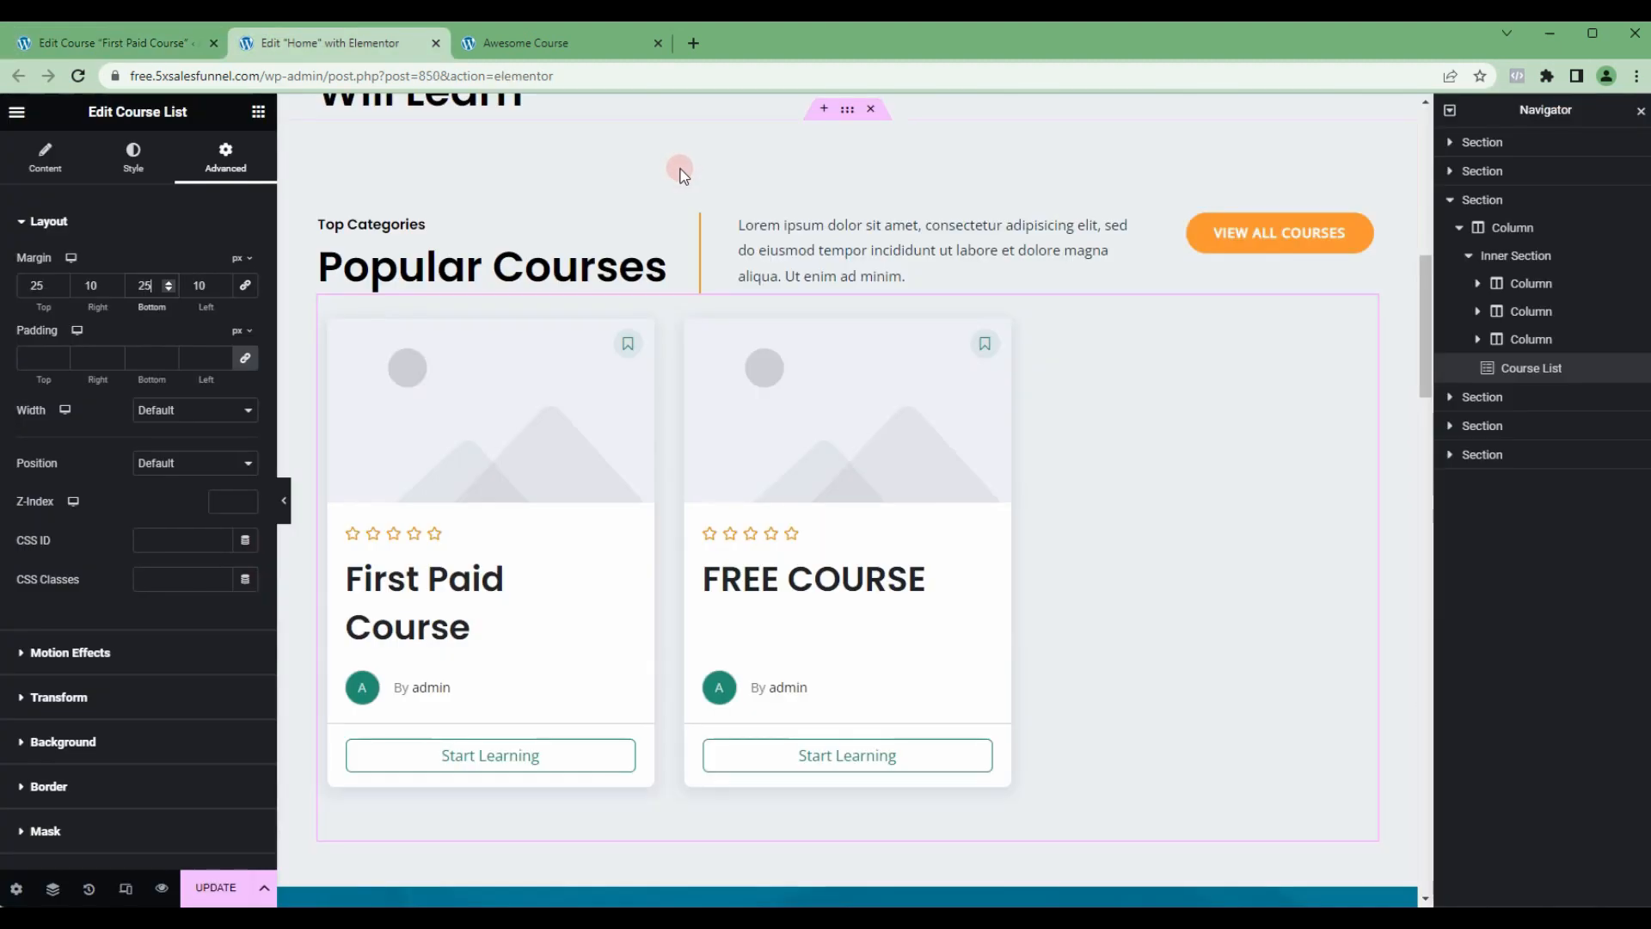
scroll(588, 509, down, 1)
key(ctrl+s)
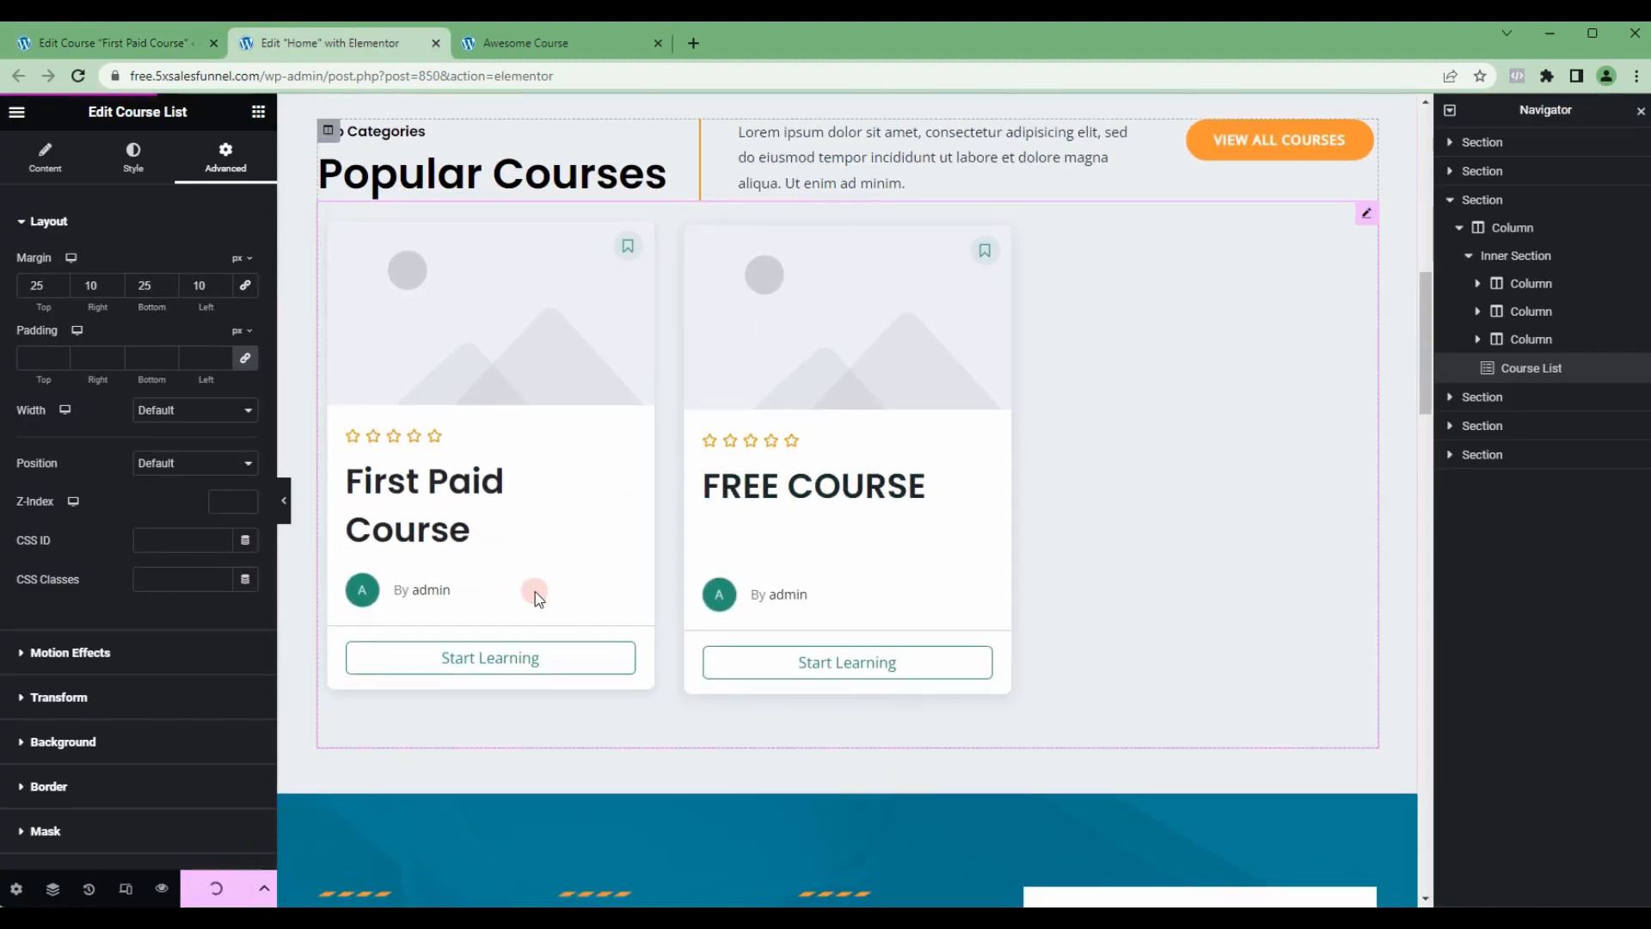
Step: Reload the live home page and check the course cards in the Popular Courses section
click(527, 48)
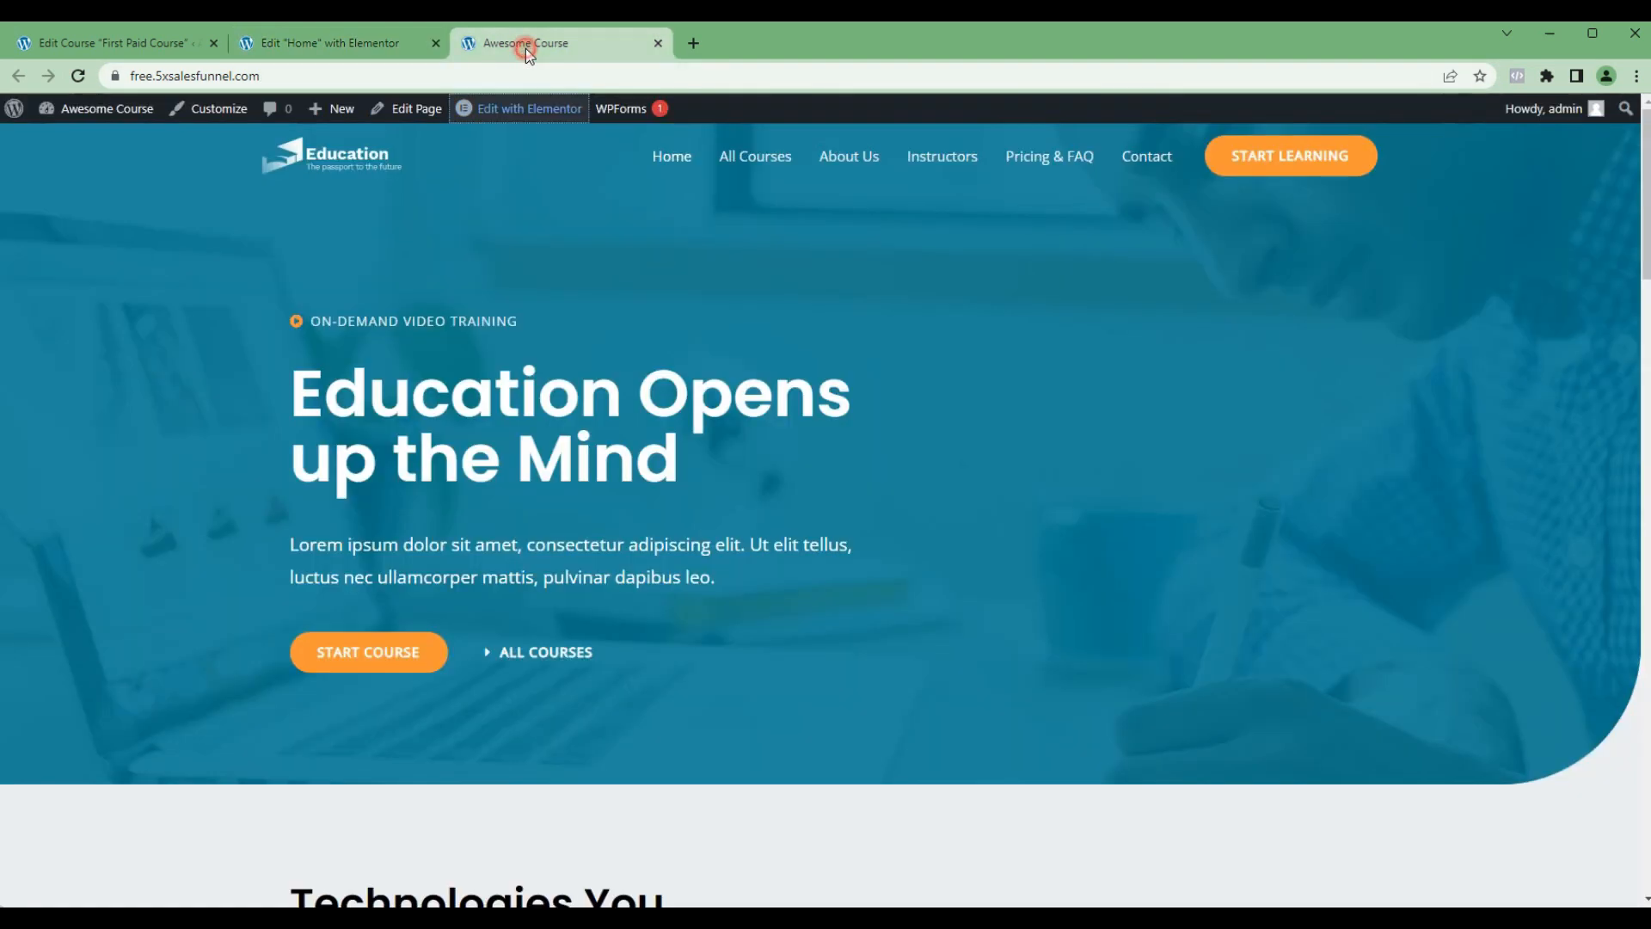
click(125, 105)
click(77, 76)
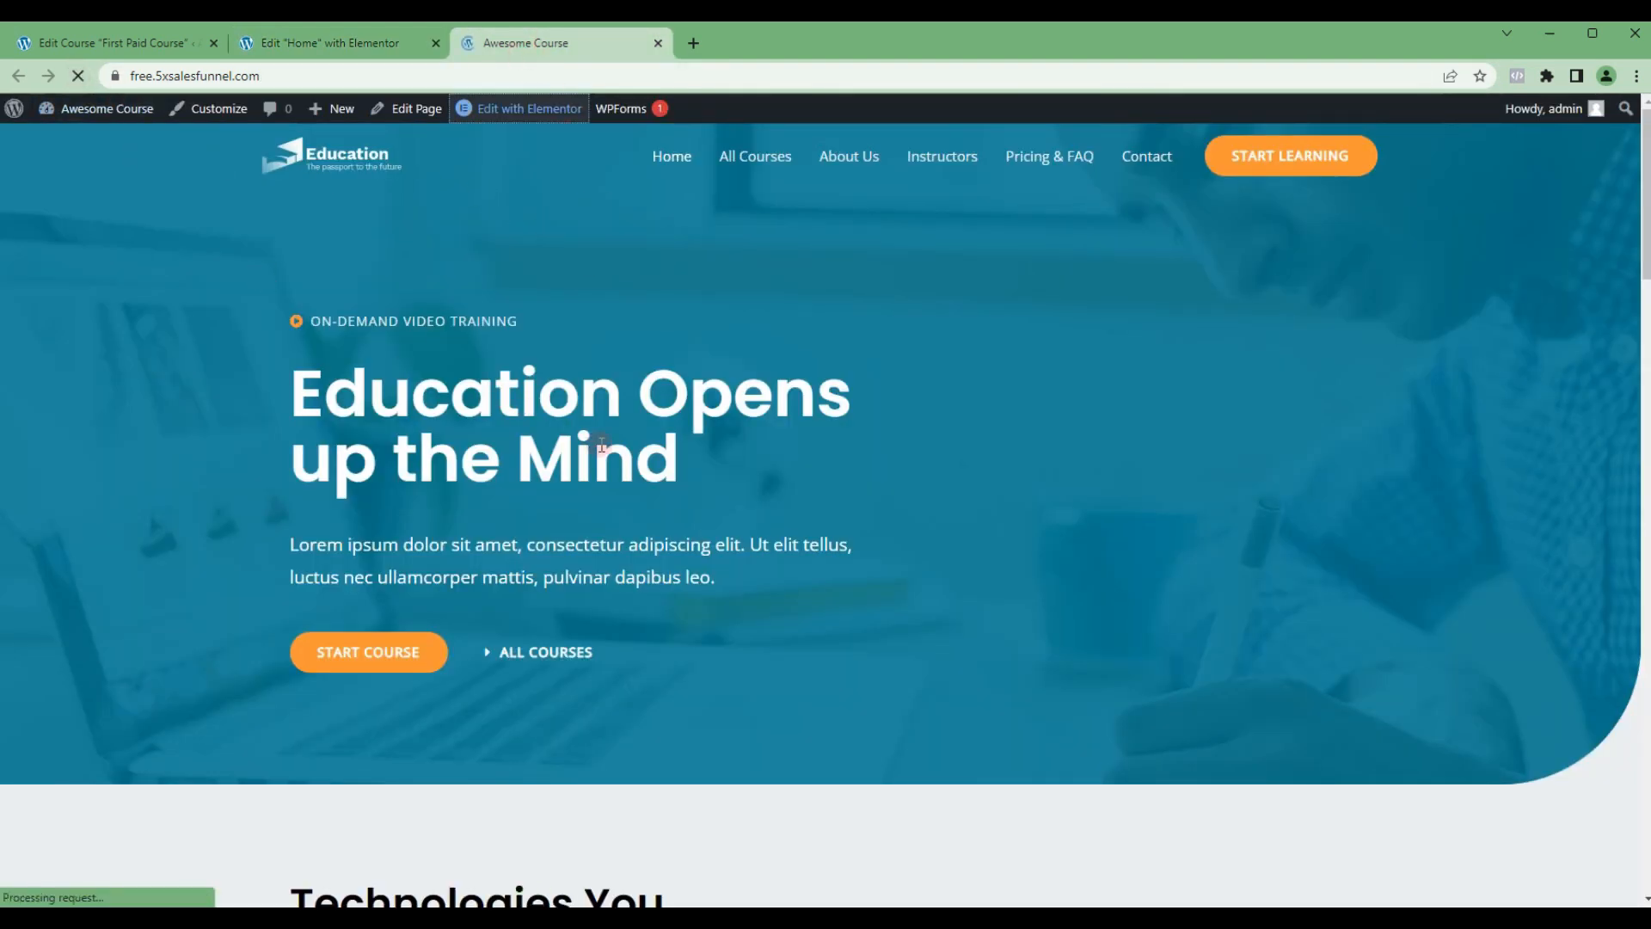
scroll(693, 384, down, 7)
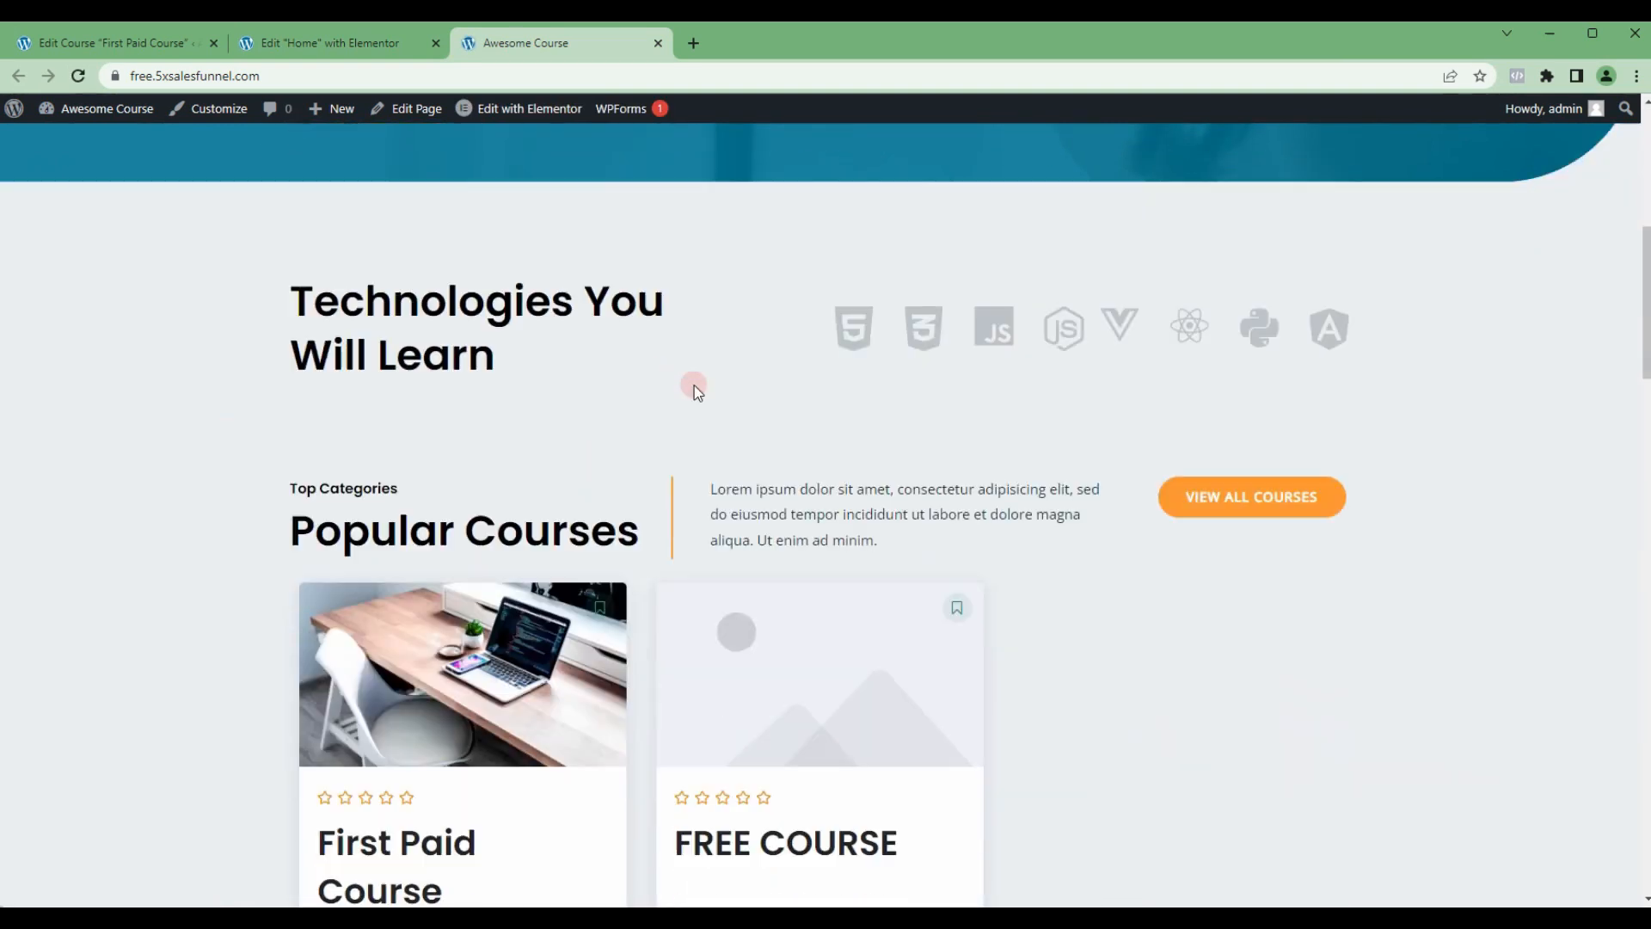
scroll(694, 385, down, 3)
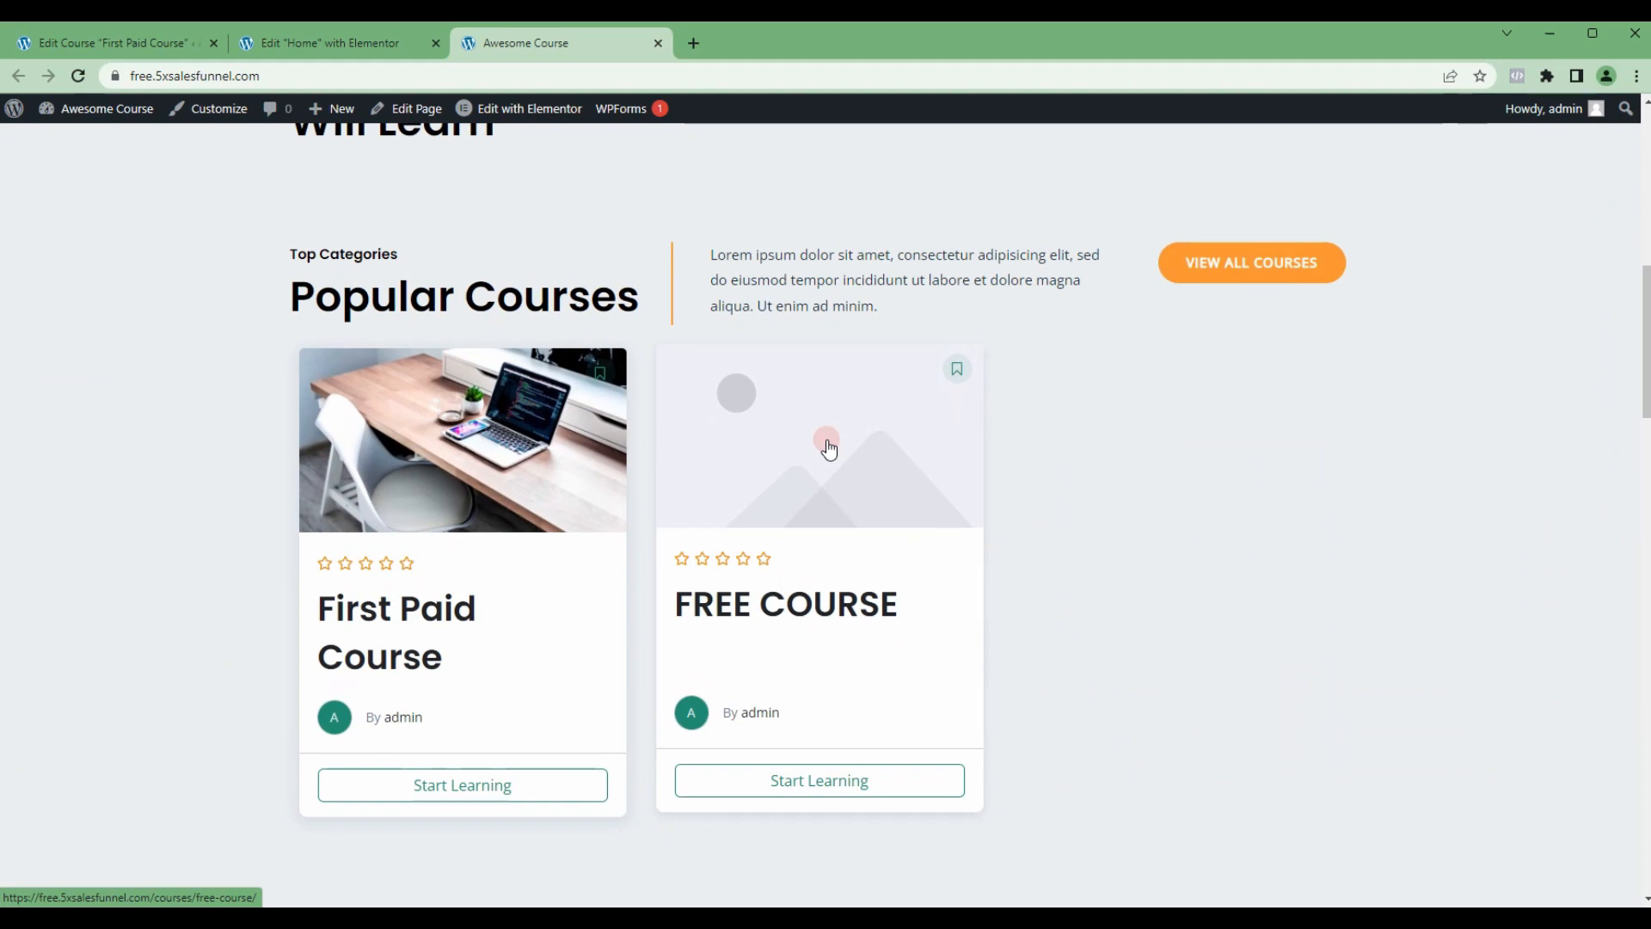
scroll(829, 446, down, 15)
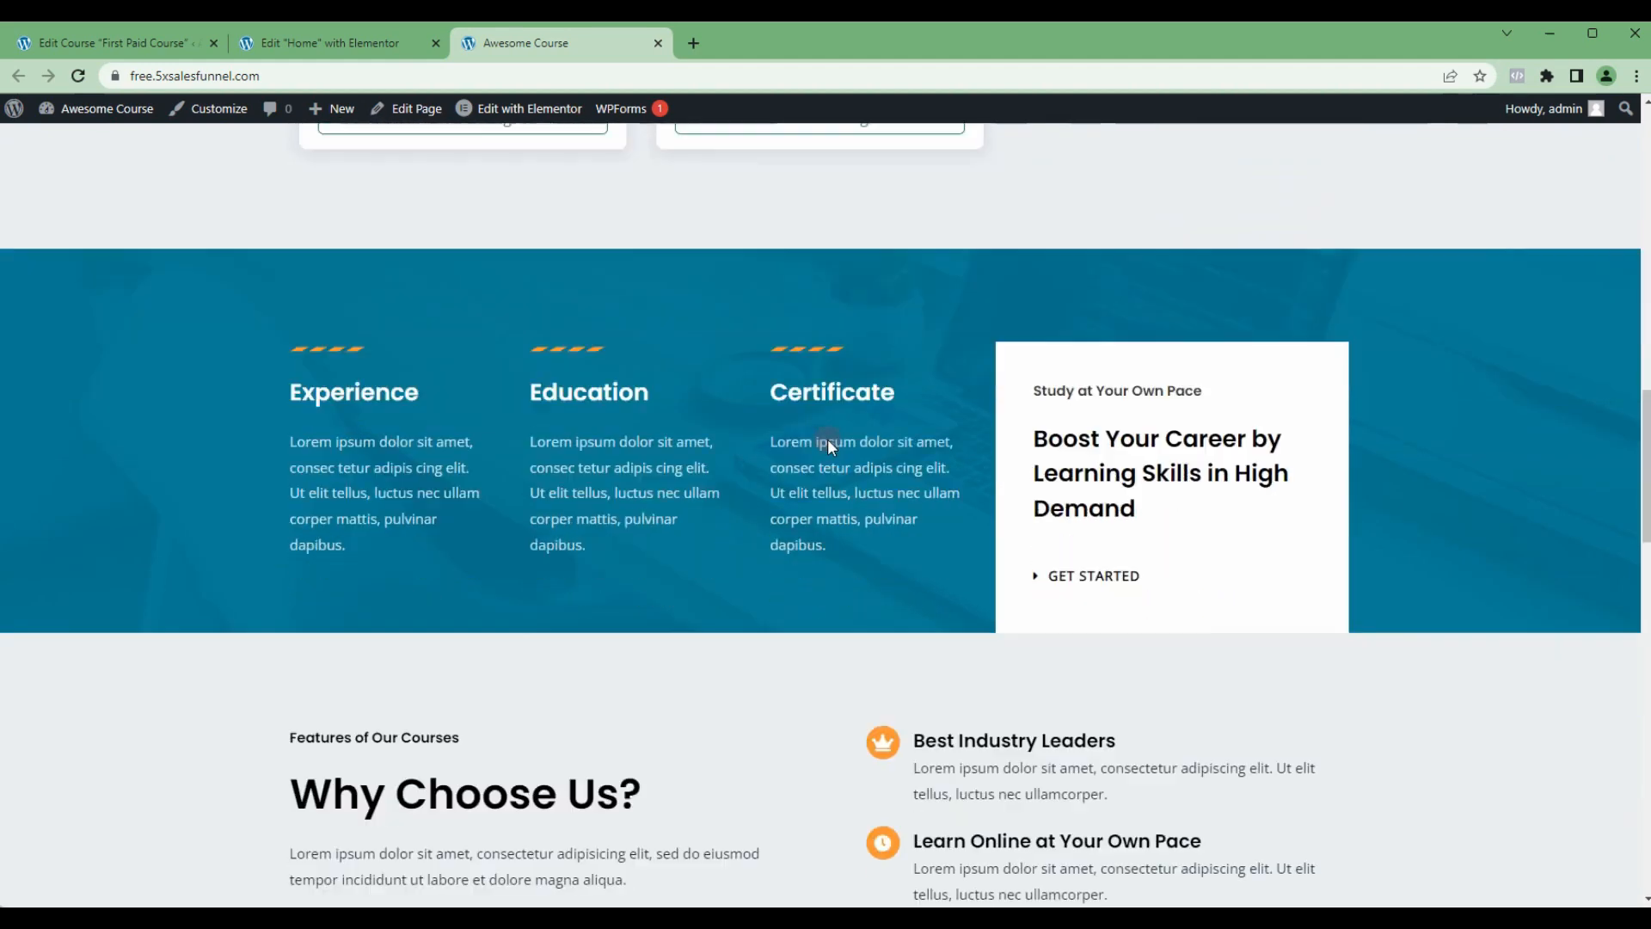
scroll(832, 441, up, 18)
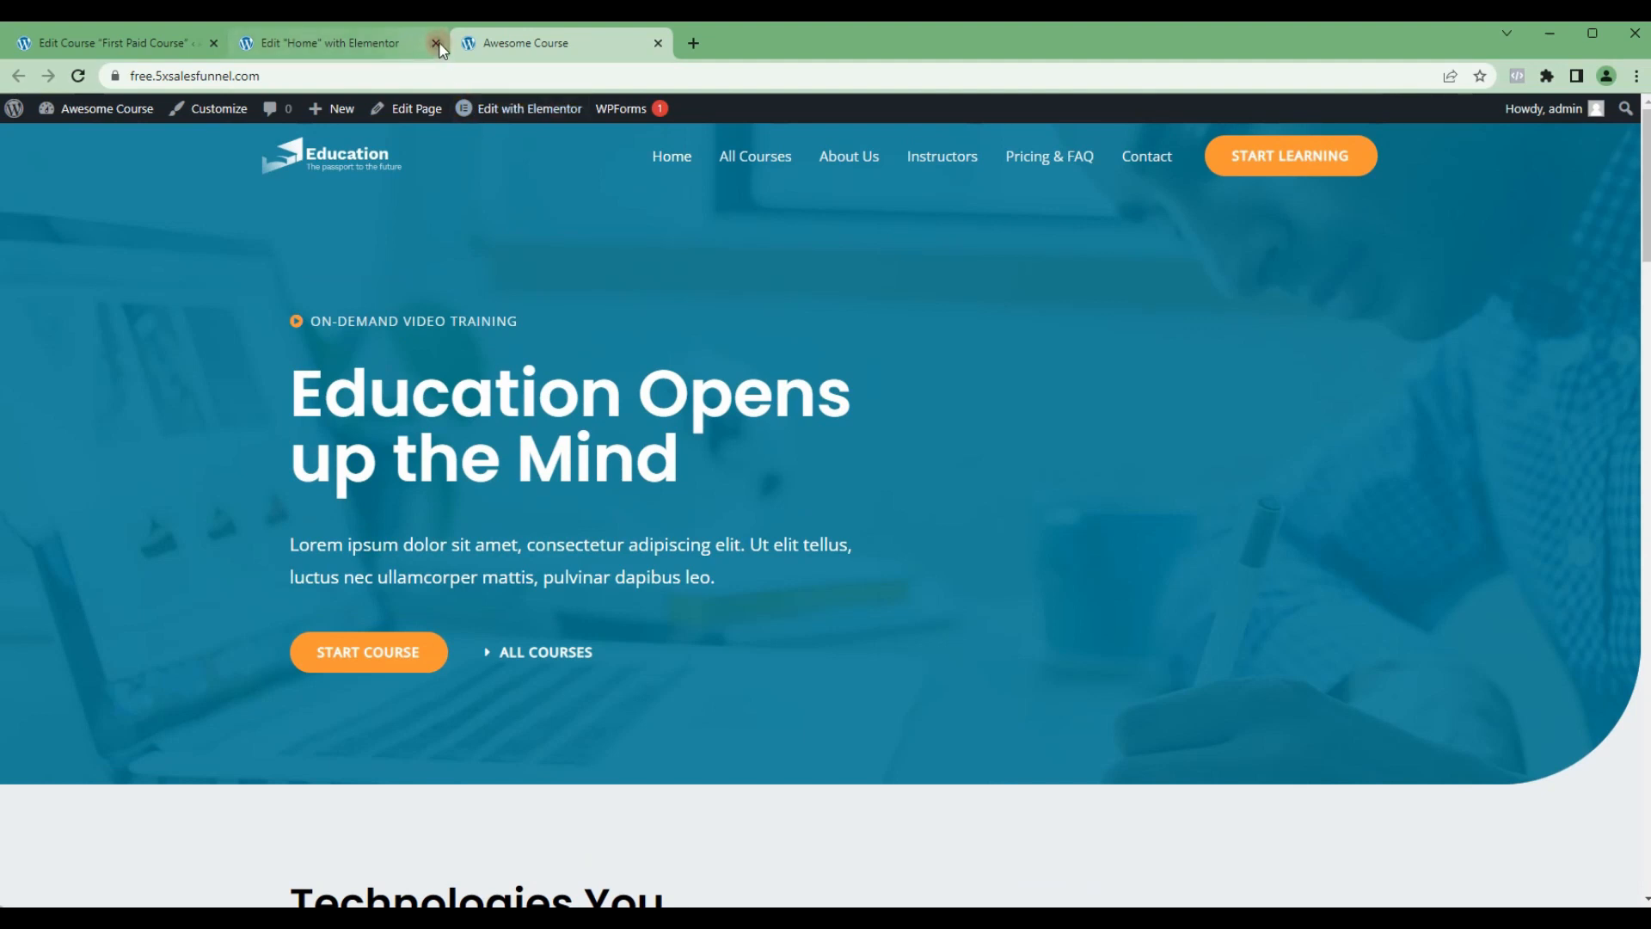
Step: Close the Home page editor and open the site's All Courses page for editing in Elementor in a separate tab
click(437, 43)
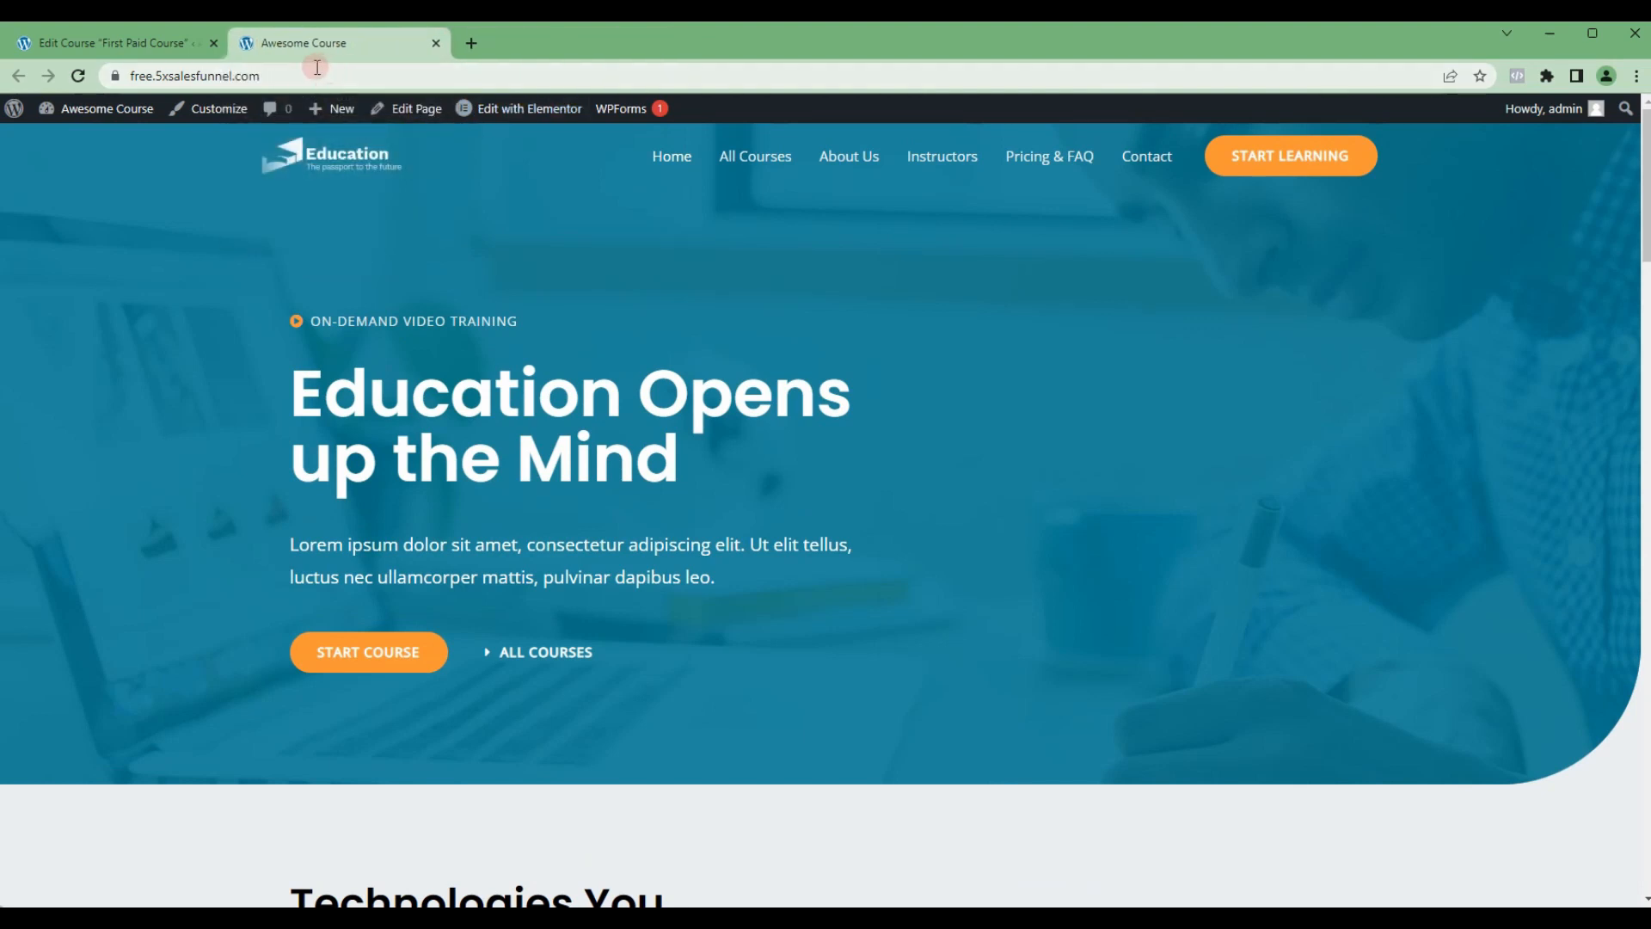
click(749, 160)
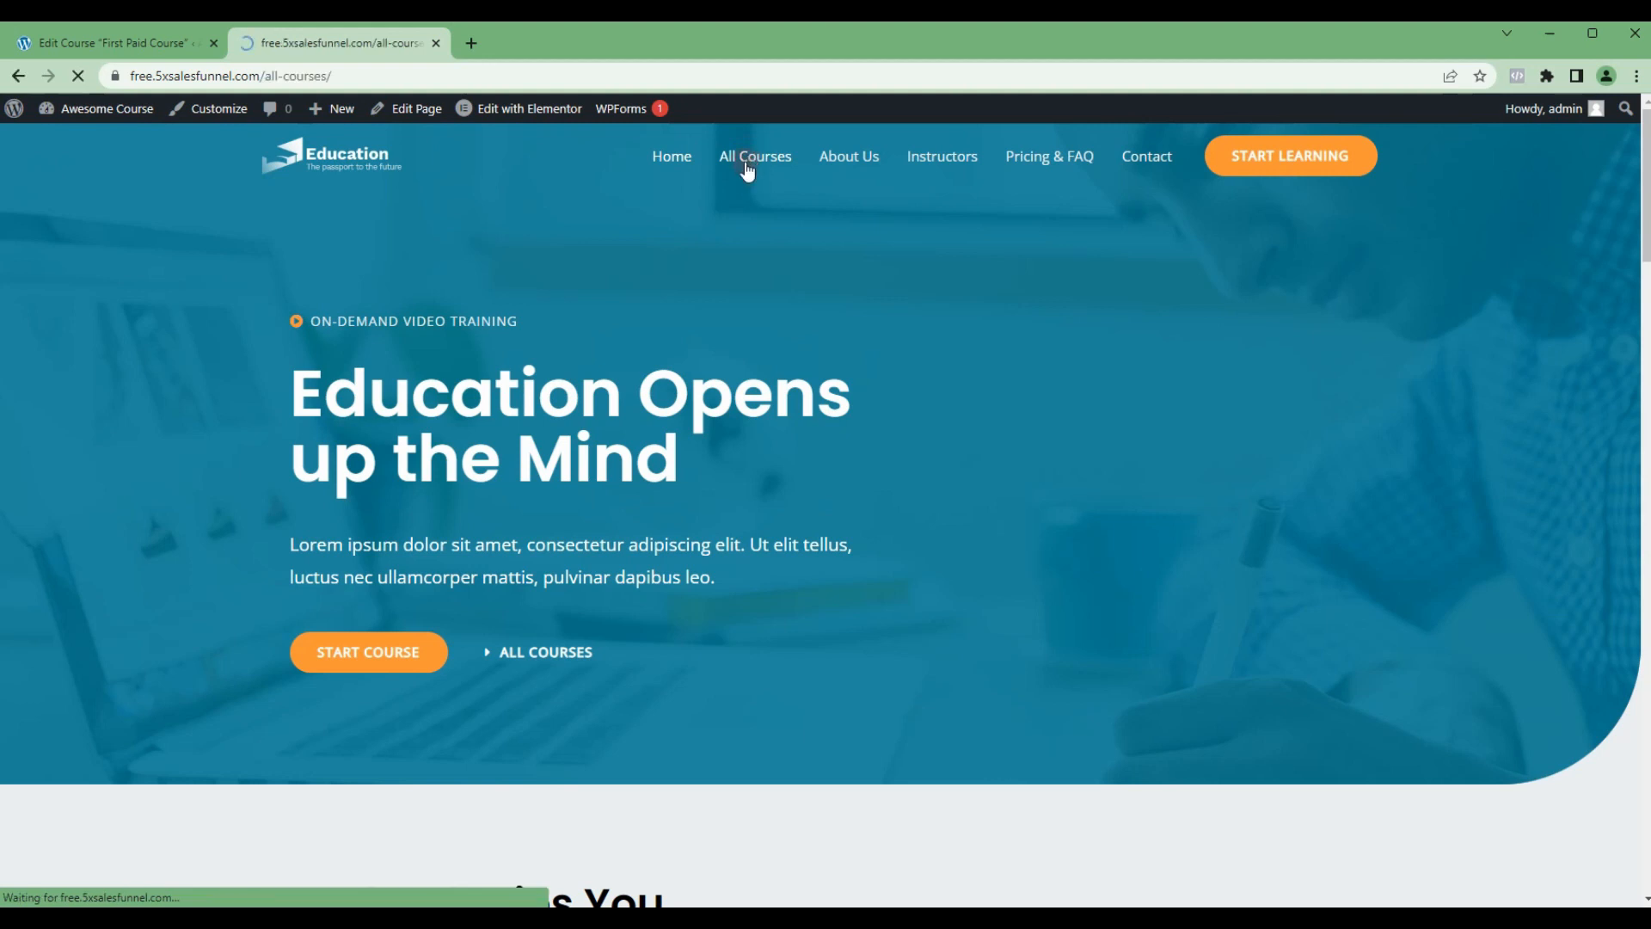
scroll(617, 574, down, 3)
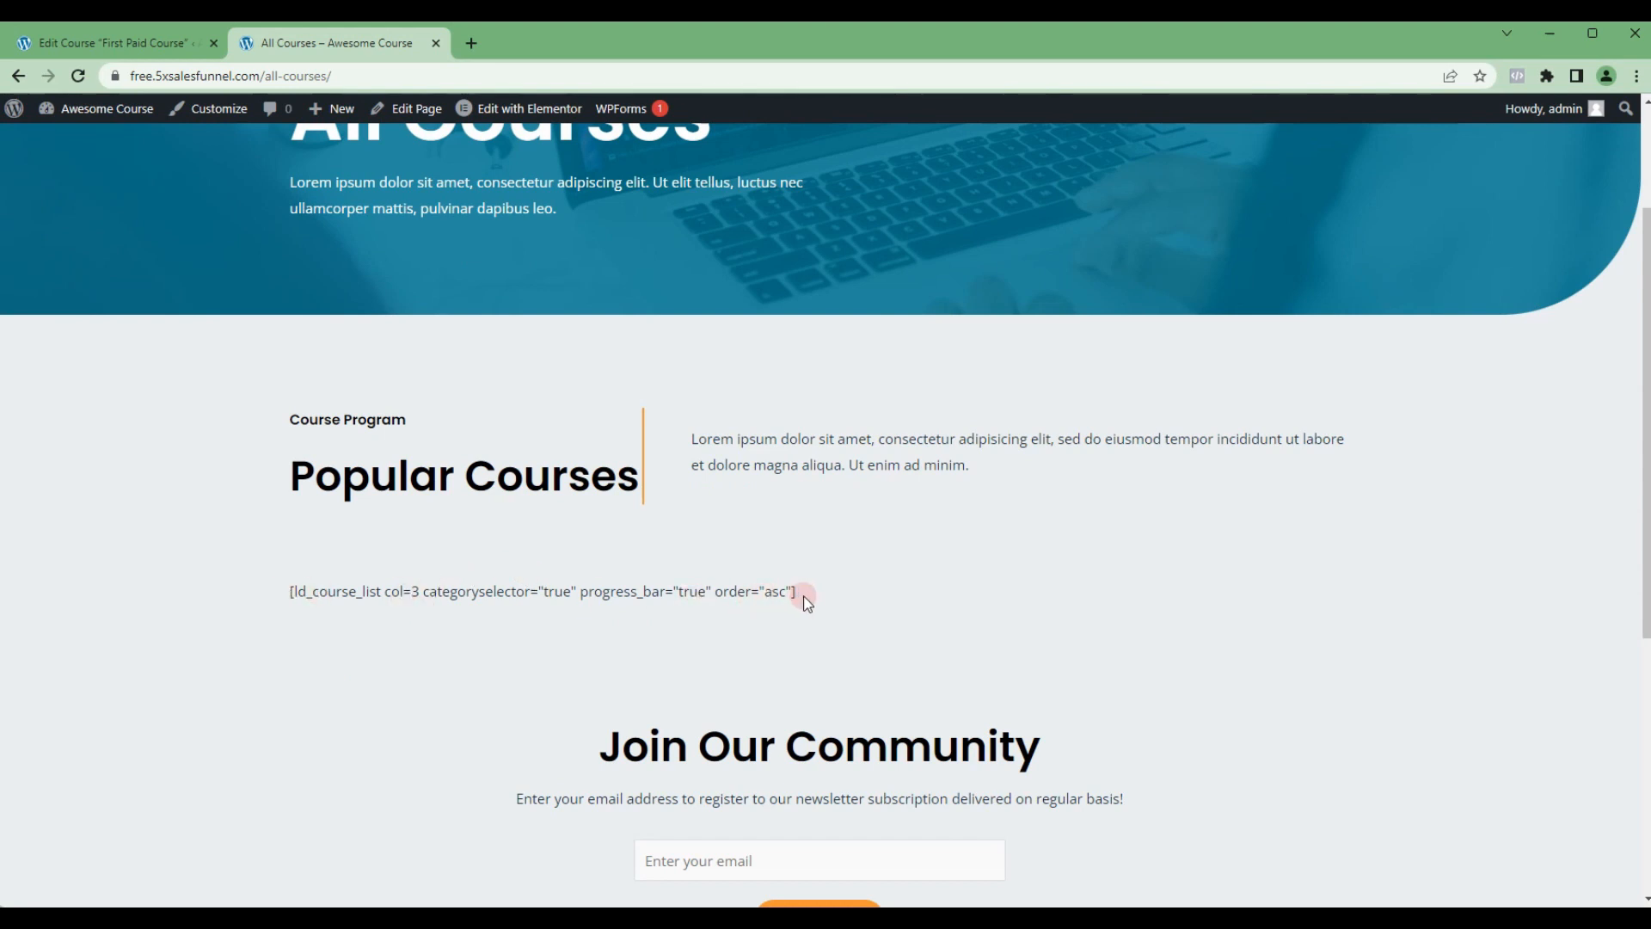
scroll(594, 593, up, 3)
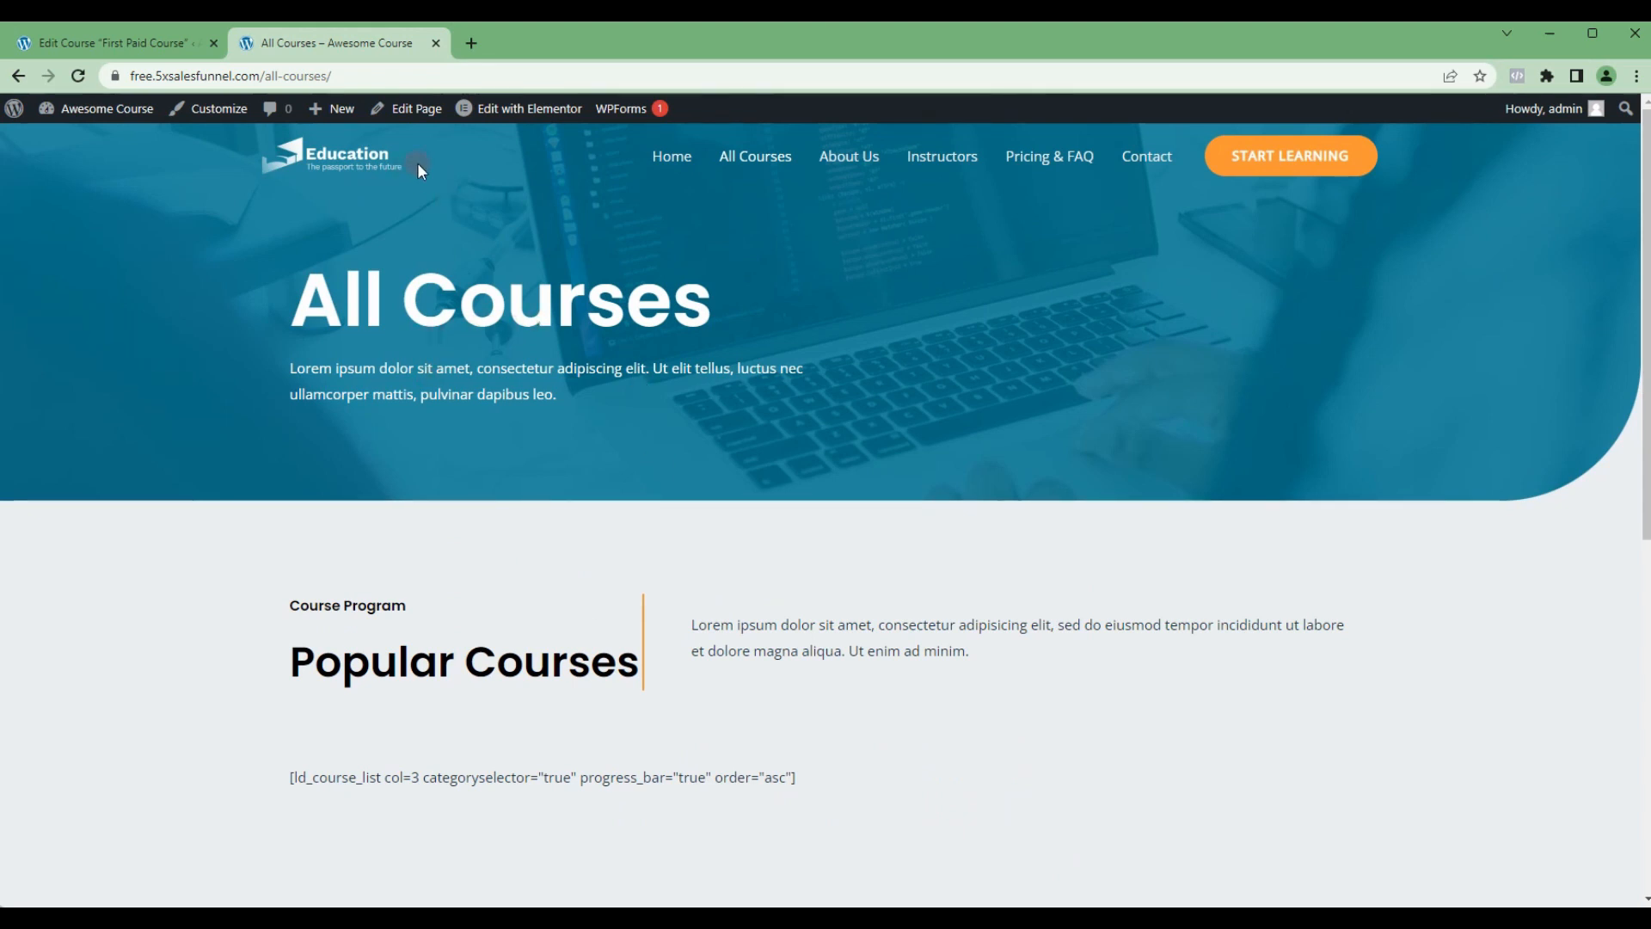
middle_click(506, 117)
drag(501, 44, 361, 52)
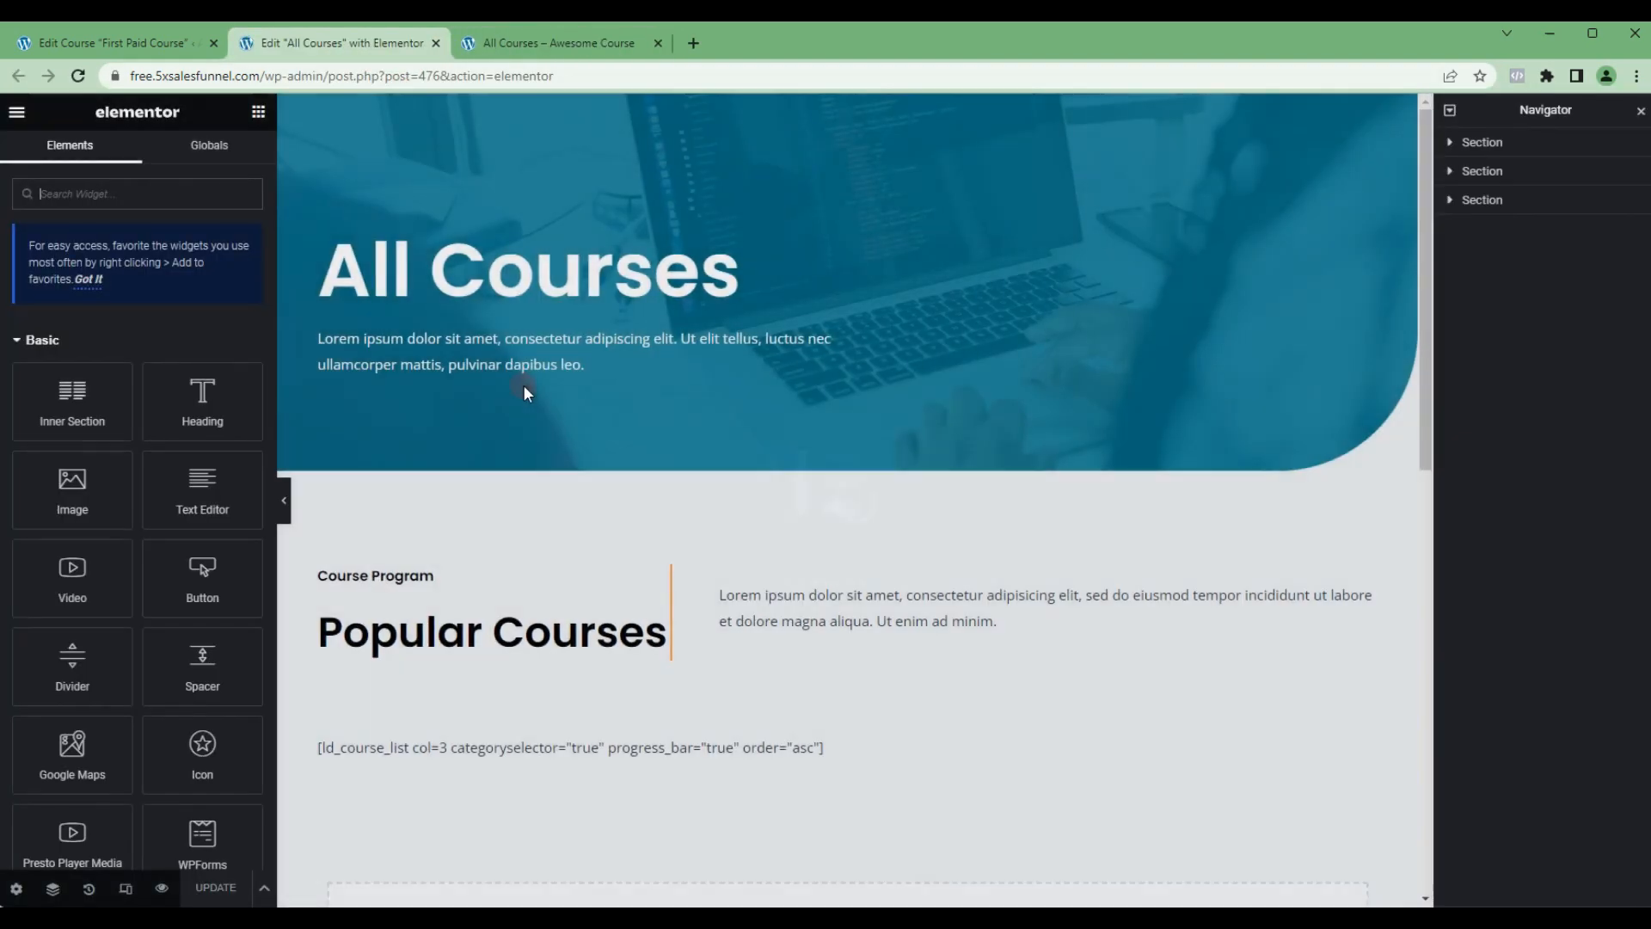
Step: Delete the ld_course_list shortcode widget below the Popular Courses heading on the All Courses page
scroll(656, 446, down, 2)
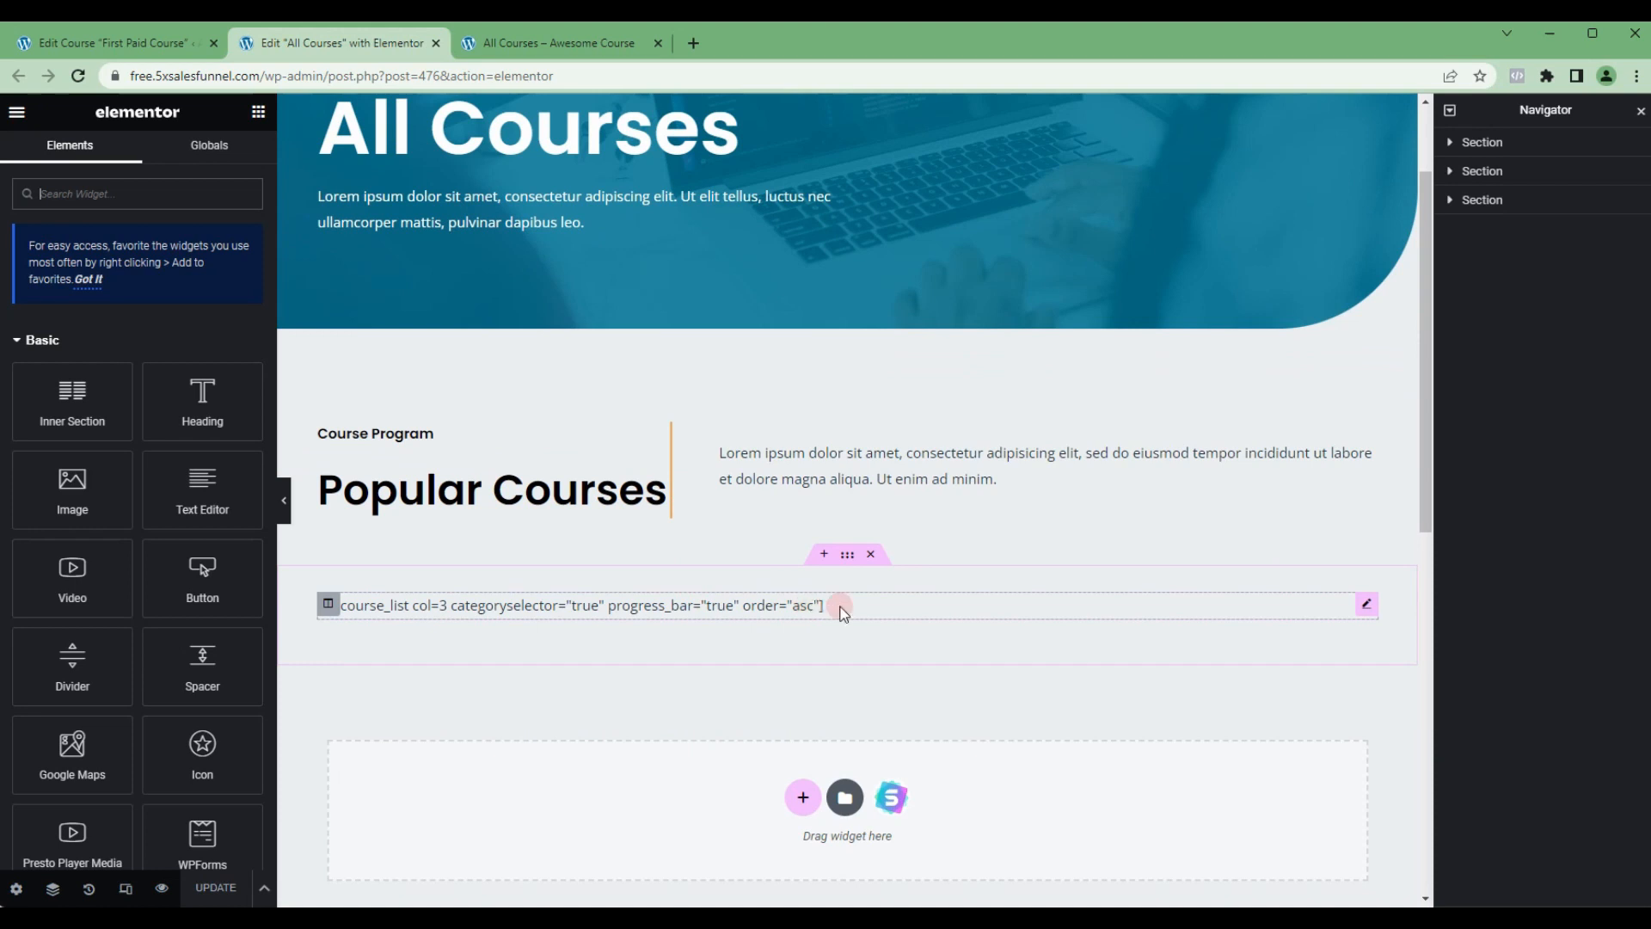
click(1367, 606)
right_click(1368, 607)
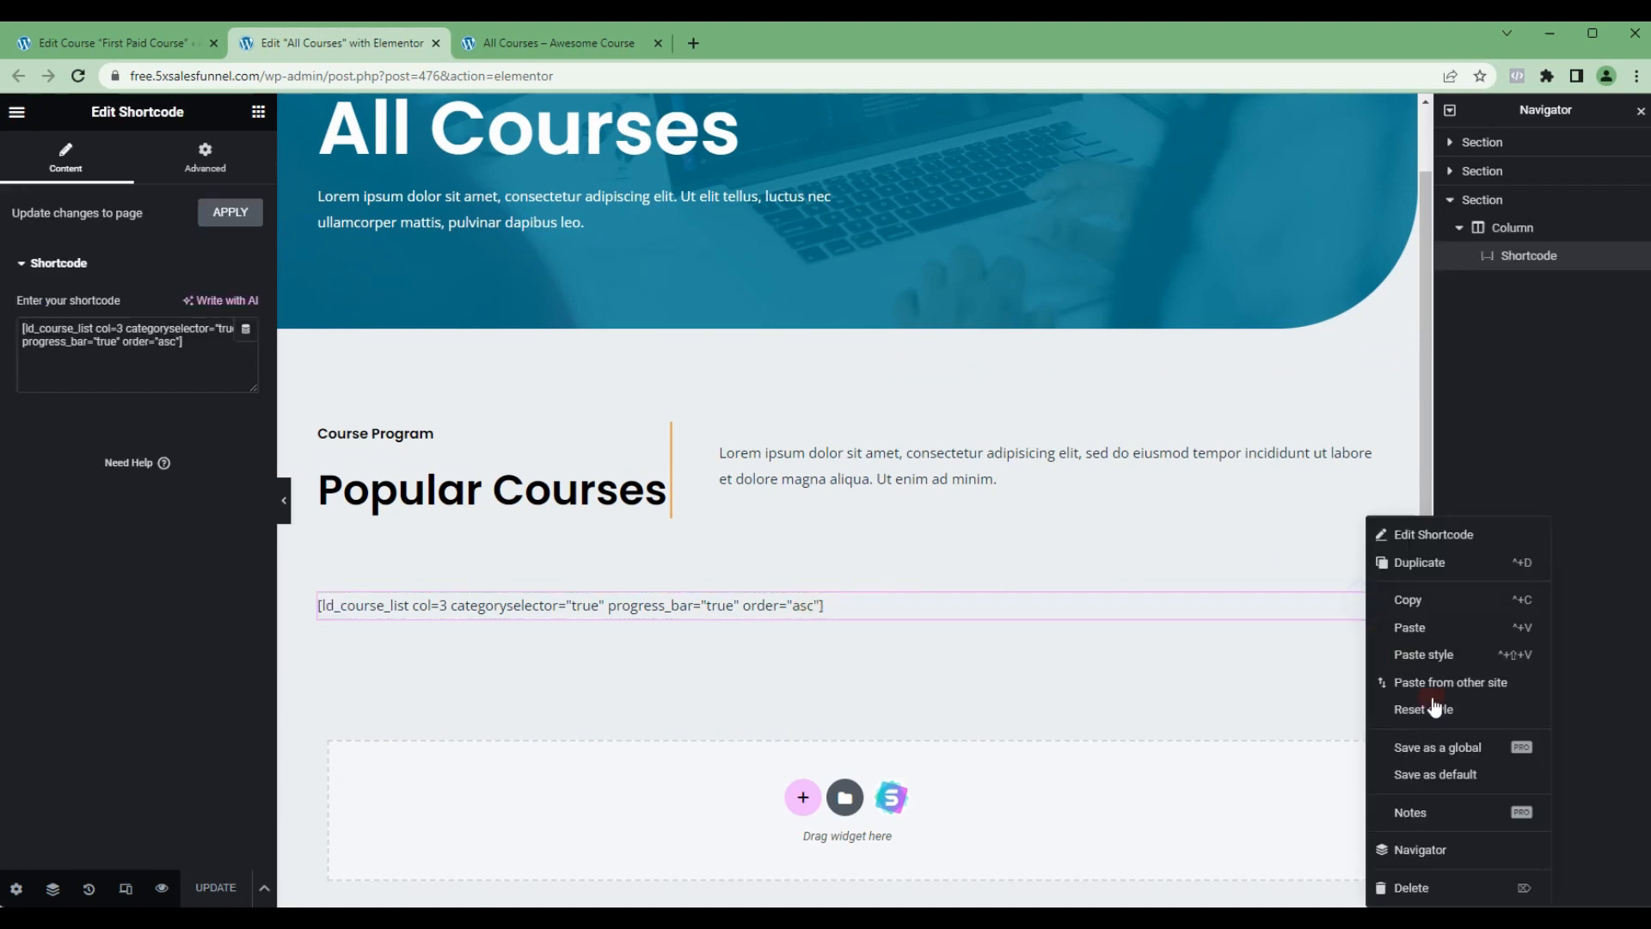
click(1407, 889)
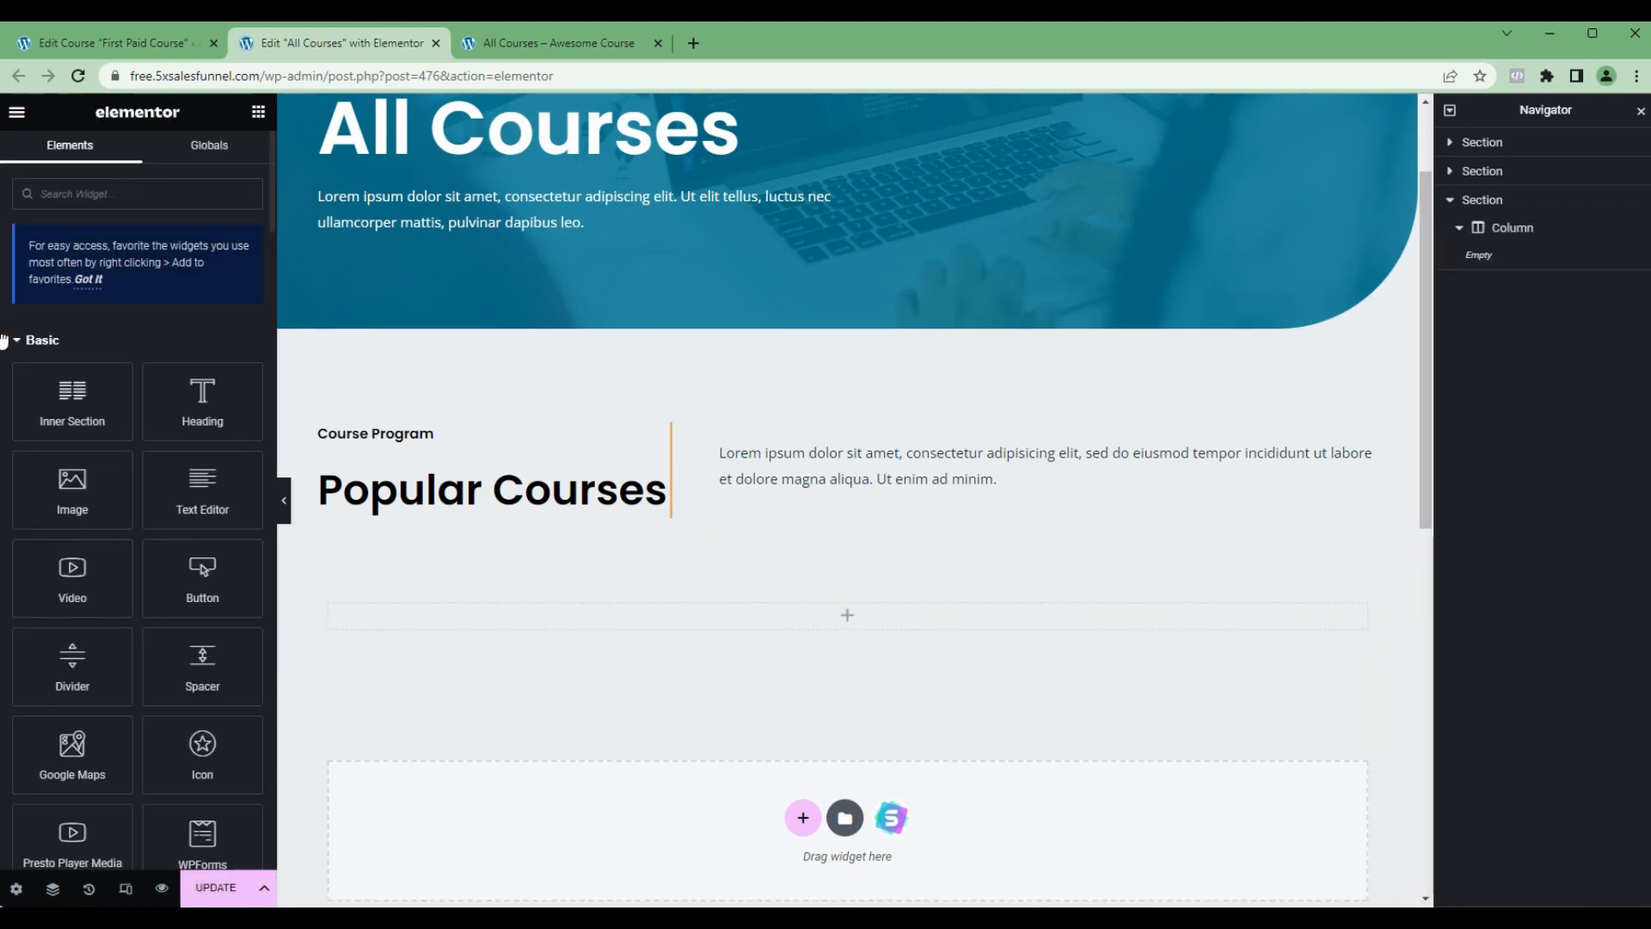
Step: Find the Course List widget and place it in the empty column below the Popular Courses heading
click(59, 194)
text(course)
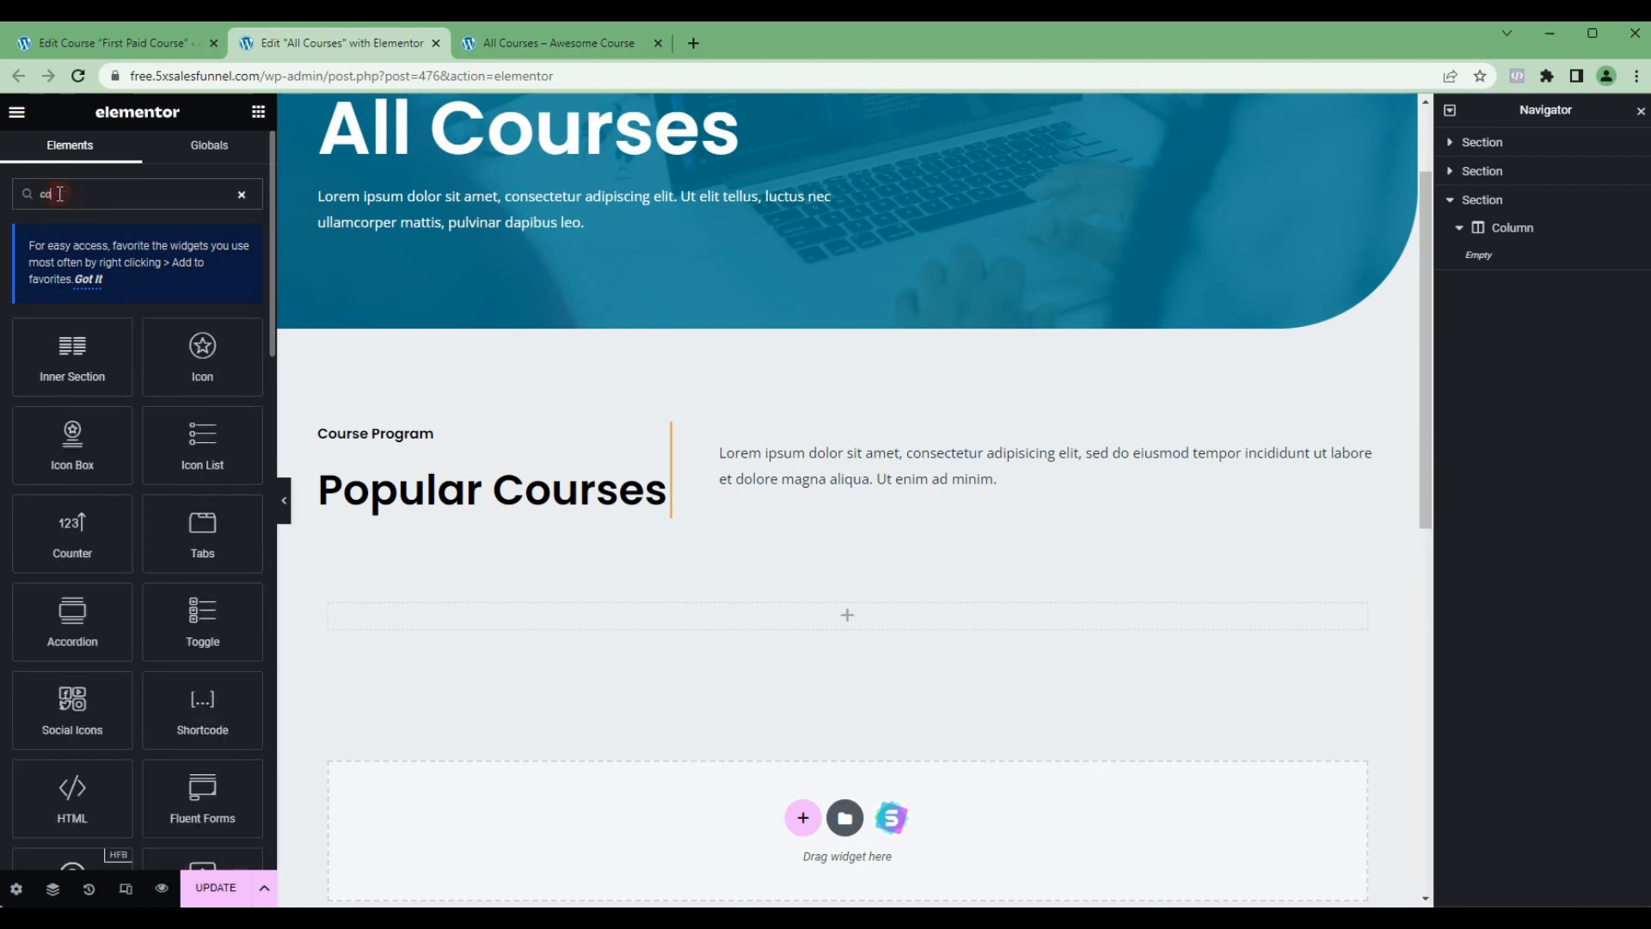
text(ist)
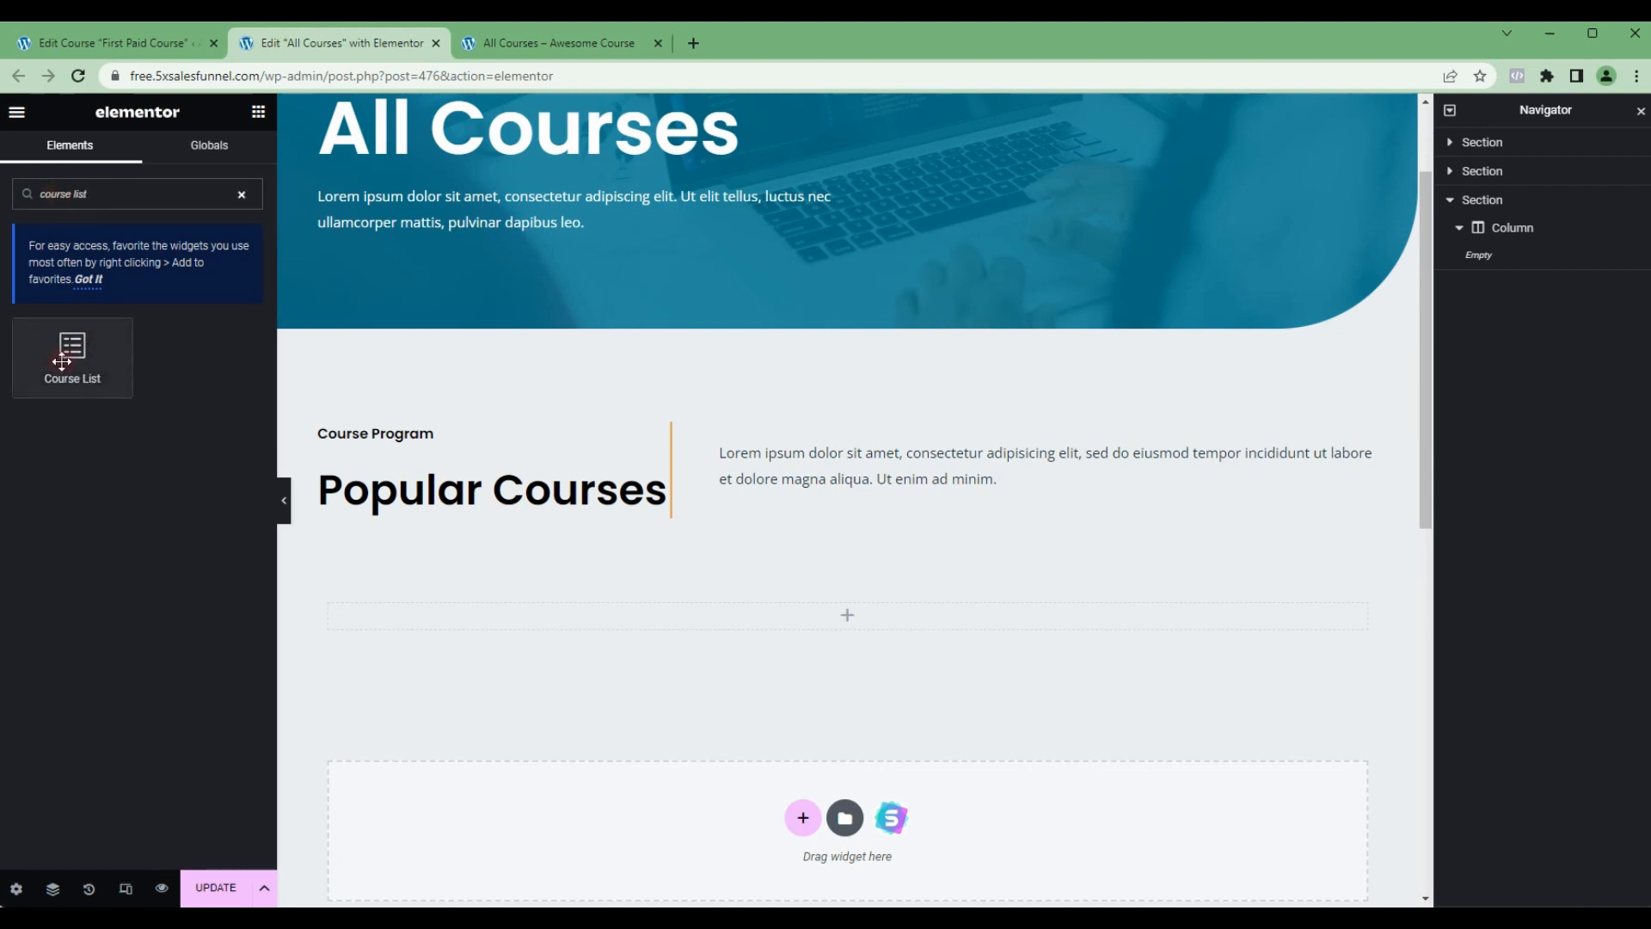
drag(72, 349, 798, 600)
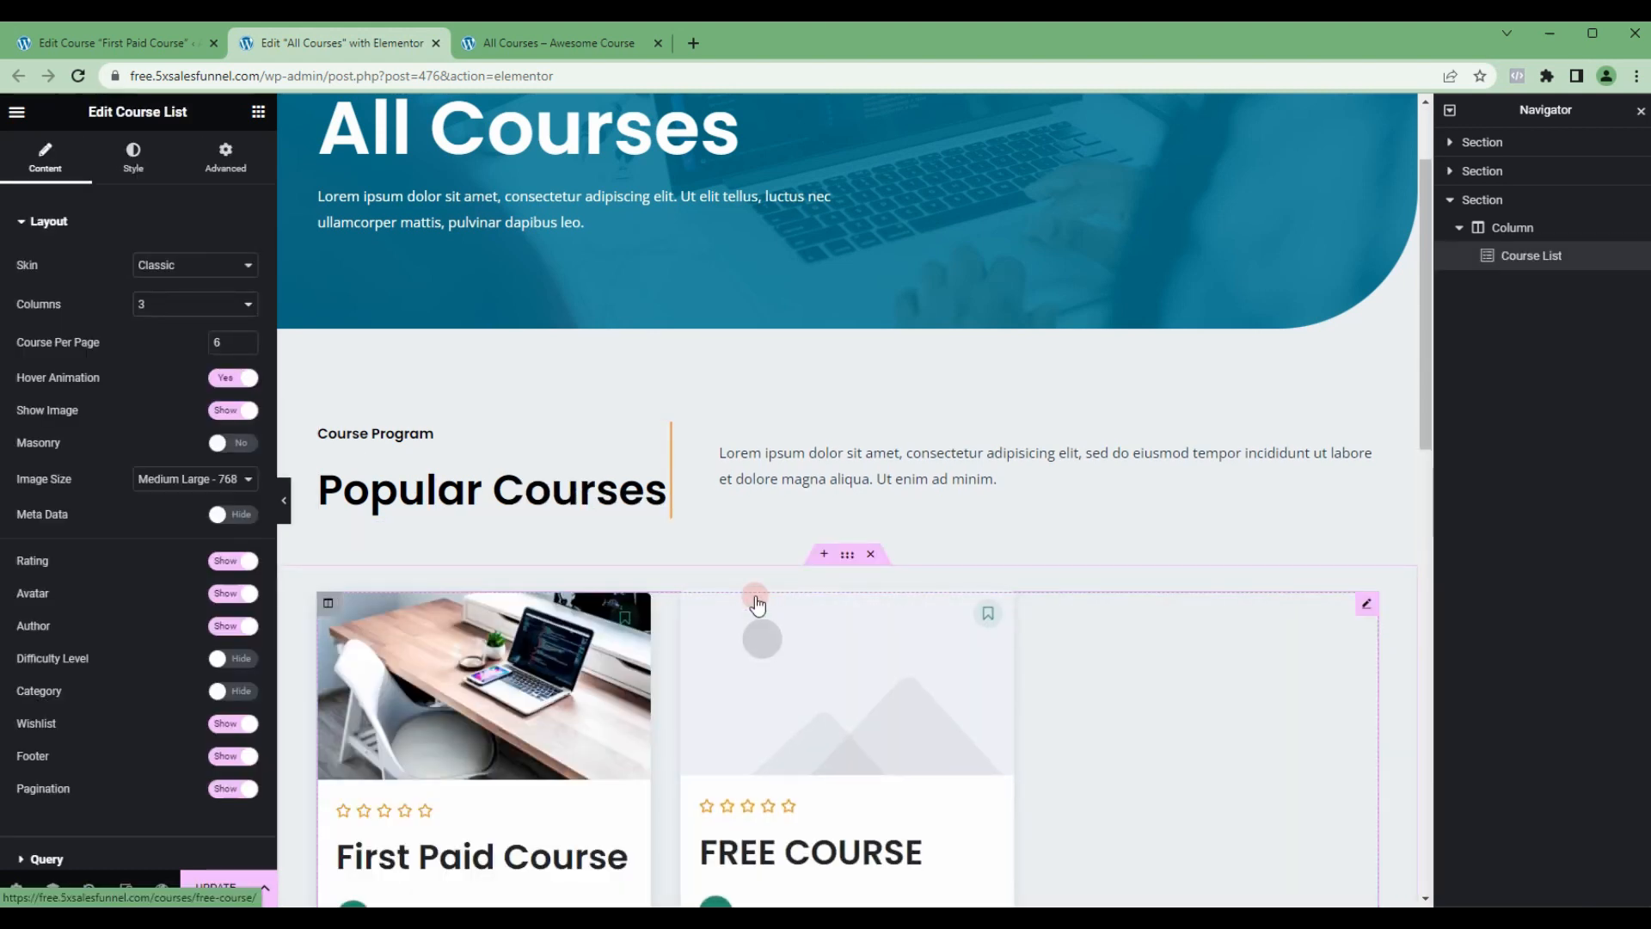
Step: Delete the section holding the Popular Courses heading and description above the course list
scroll(790, 602, down, 2)
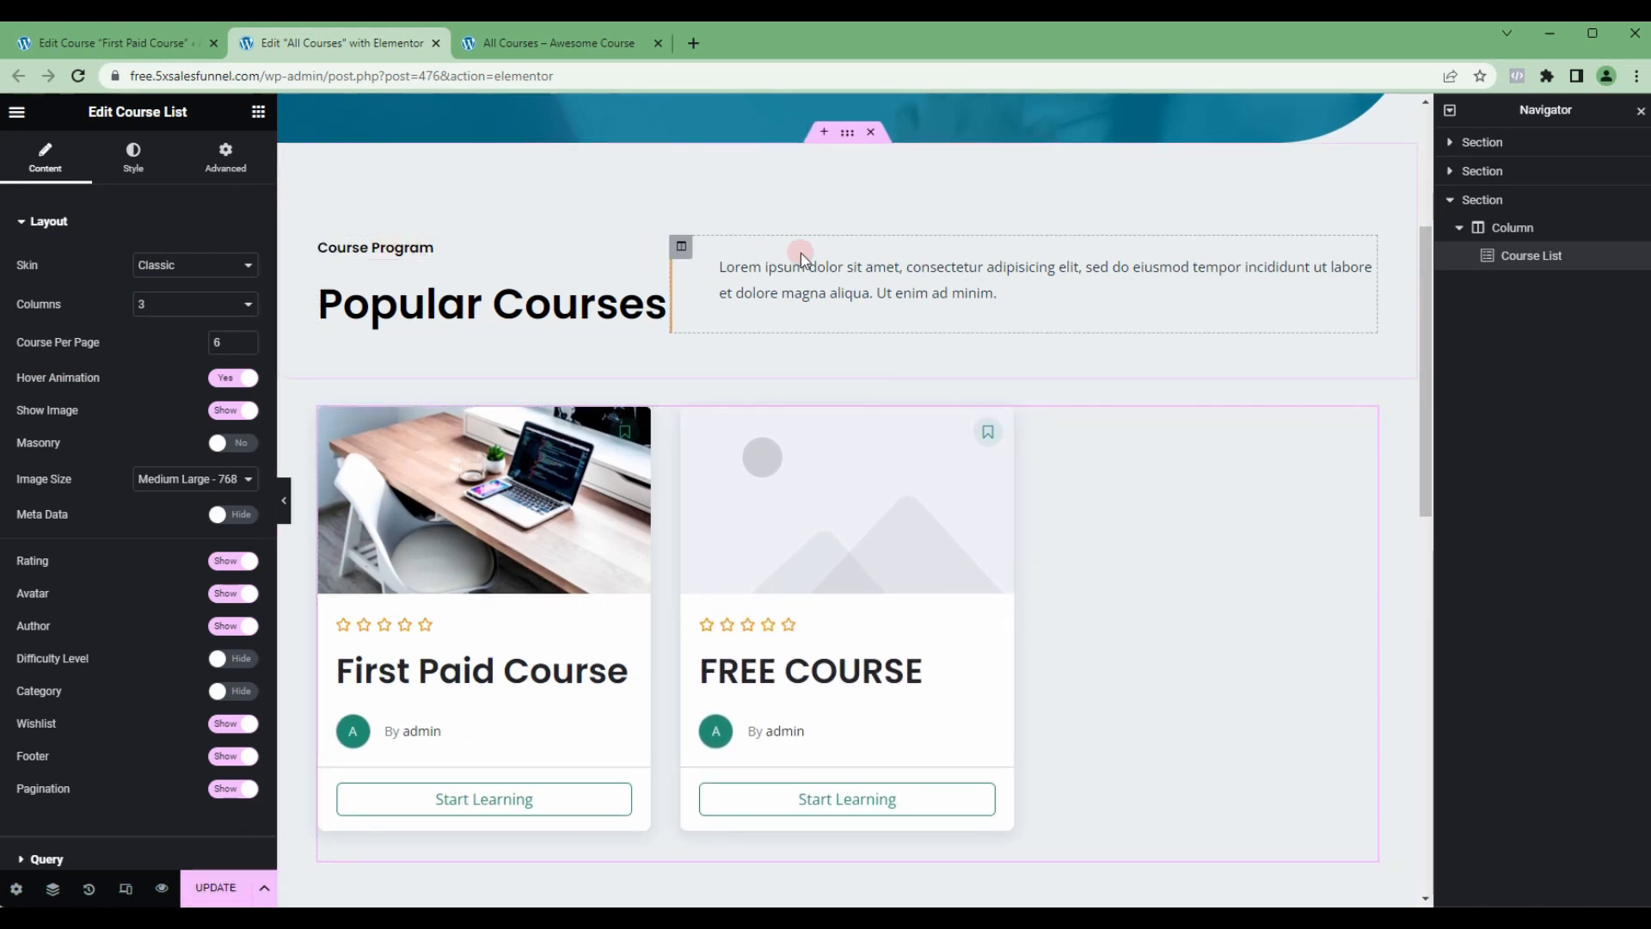
click(848, 131)
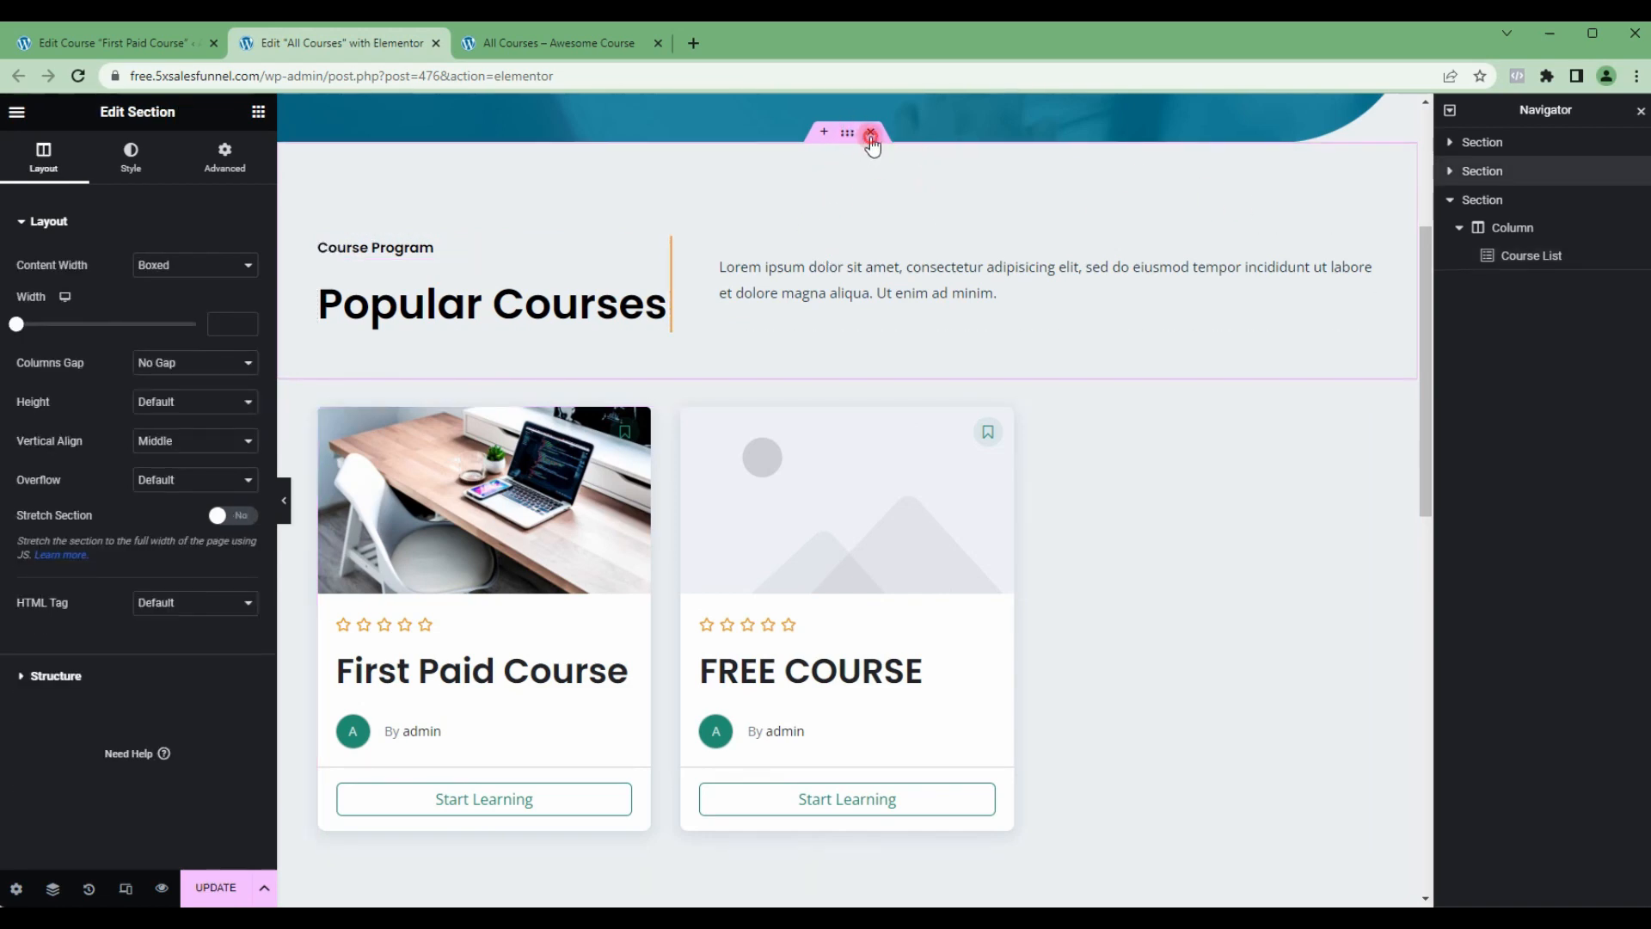
click(871, 133)
scroll(676, 414, up, 4)
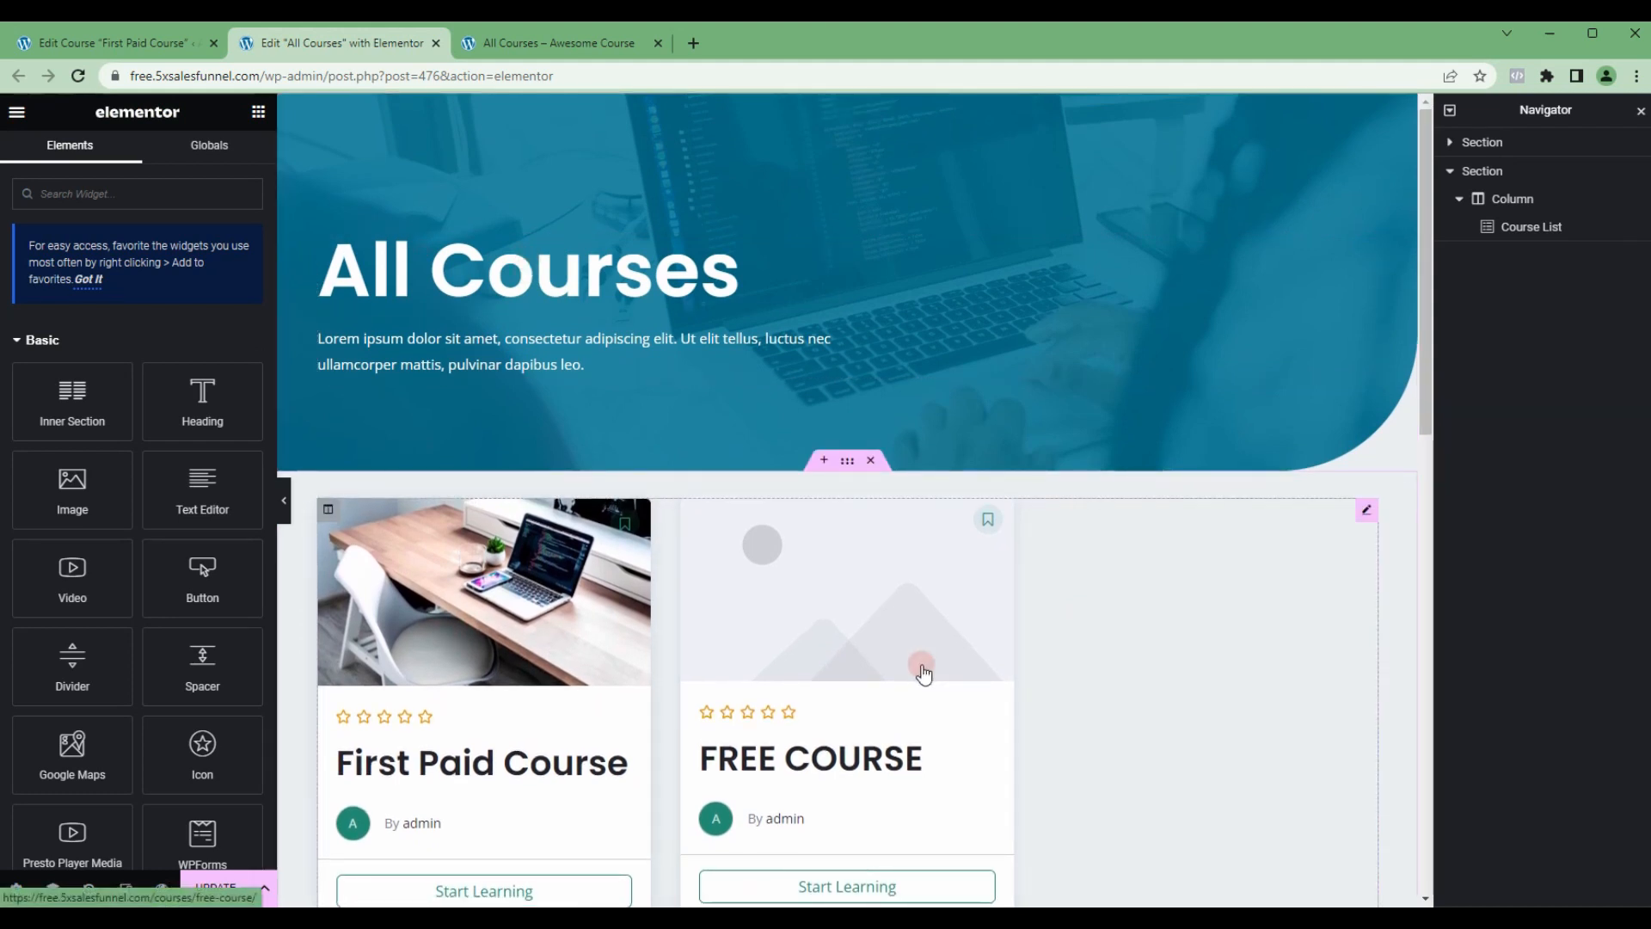
Step: Hide the footer of the Course List widget's cards and set its columns to 2
click(1529, 228)
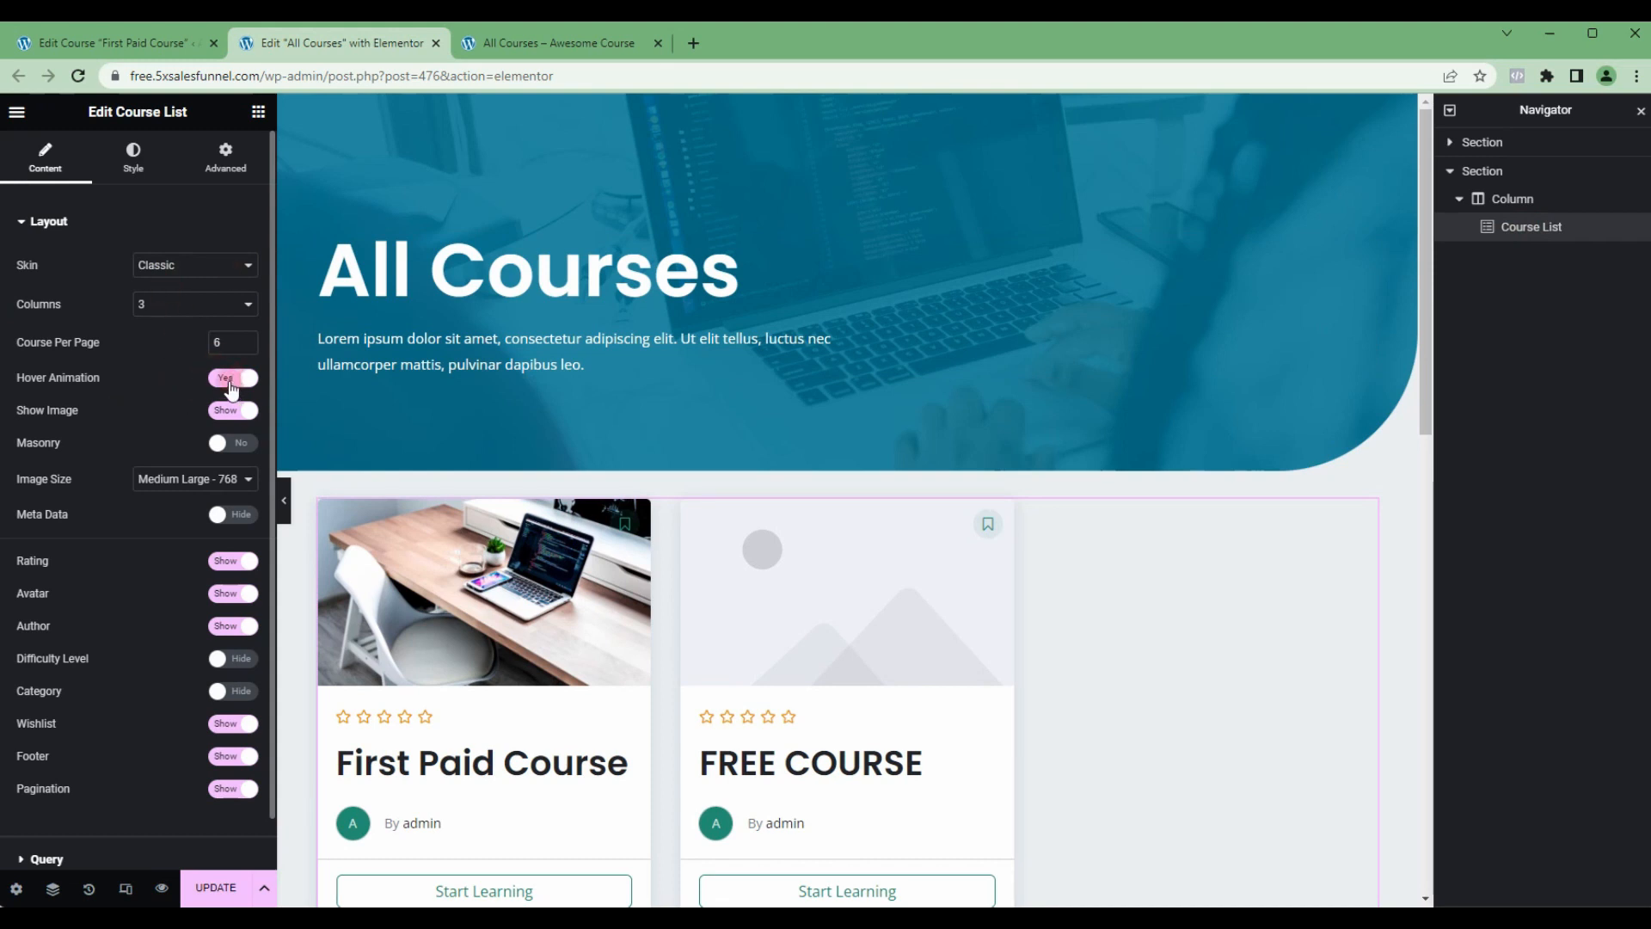
scroll(711, 719, down, 2)
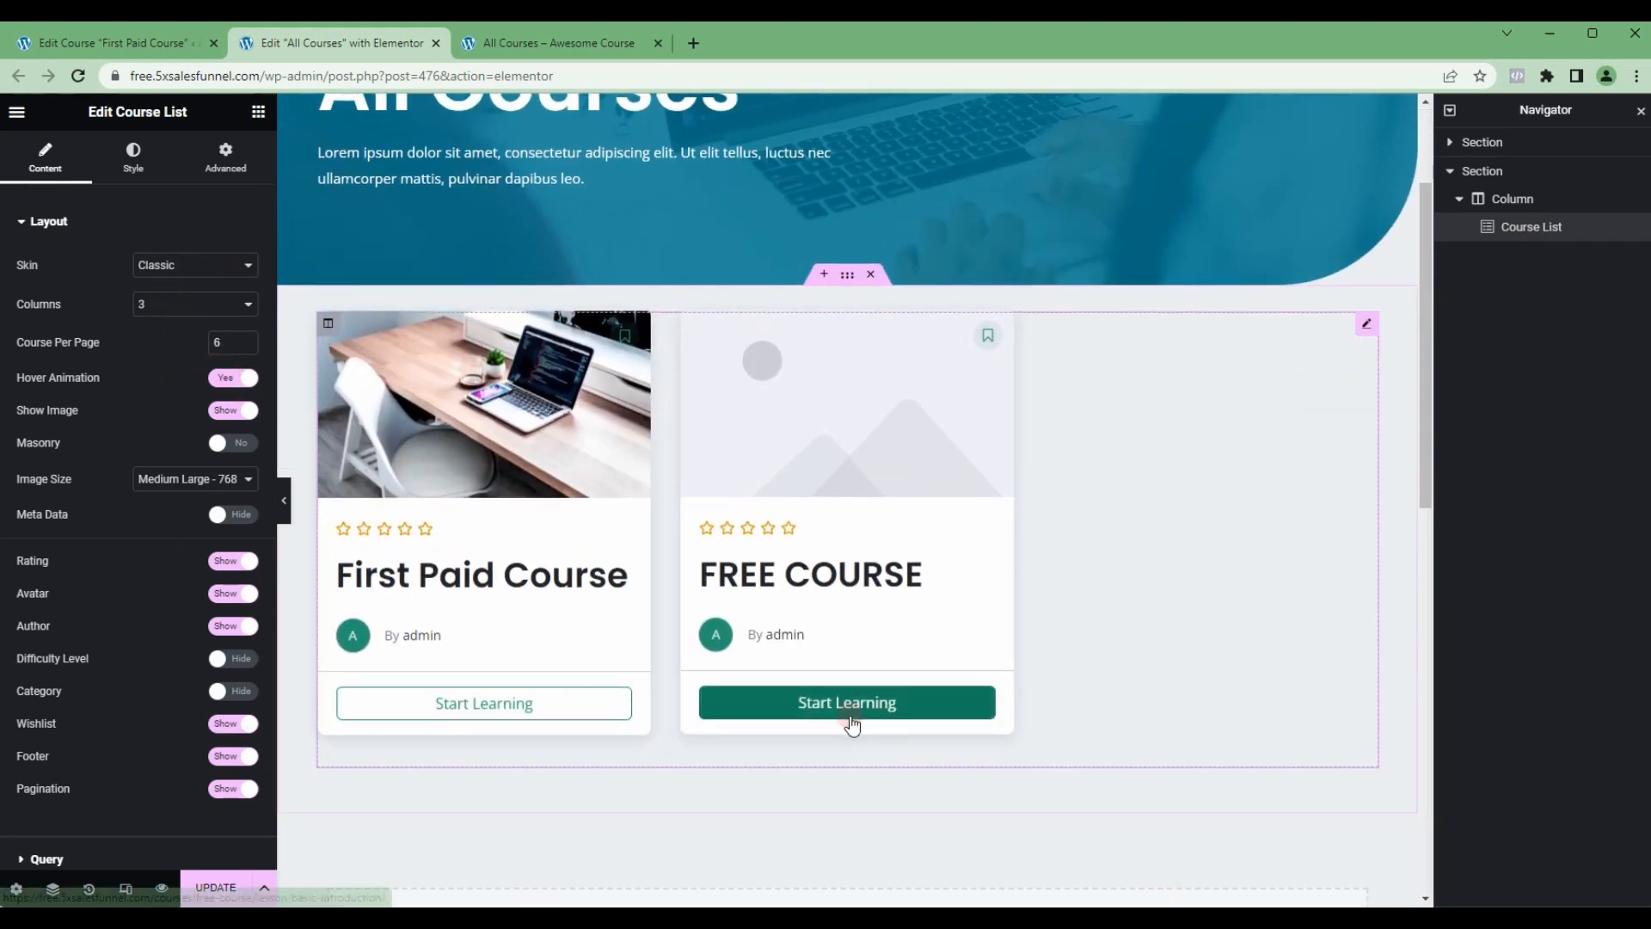
click(228, 756)
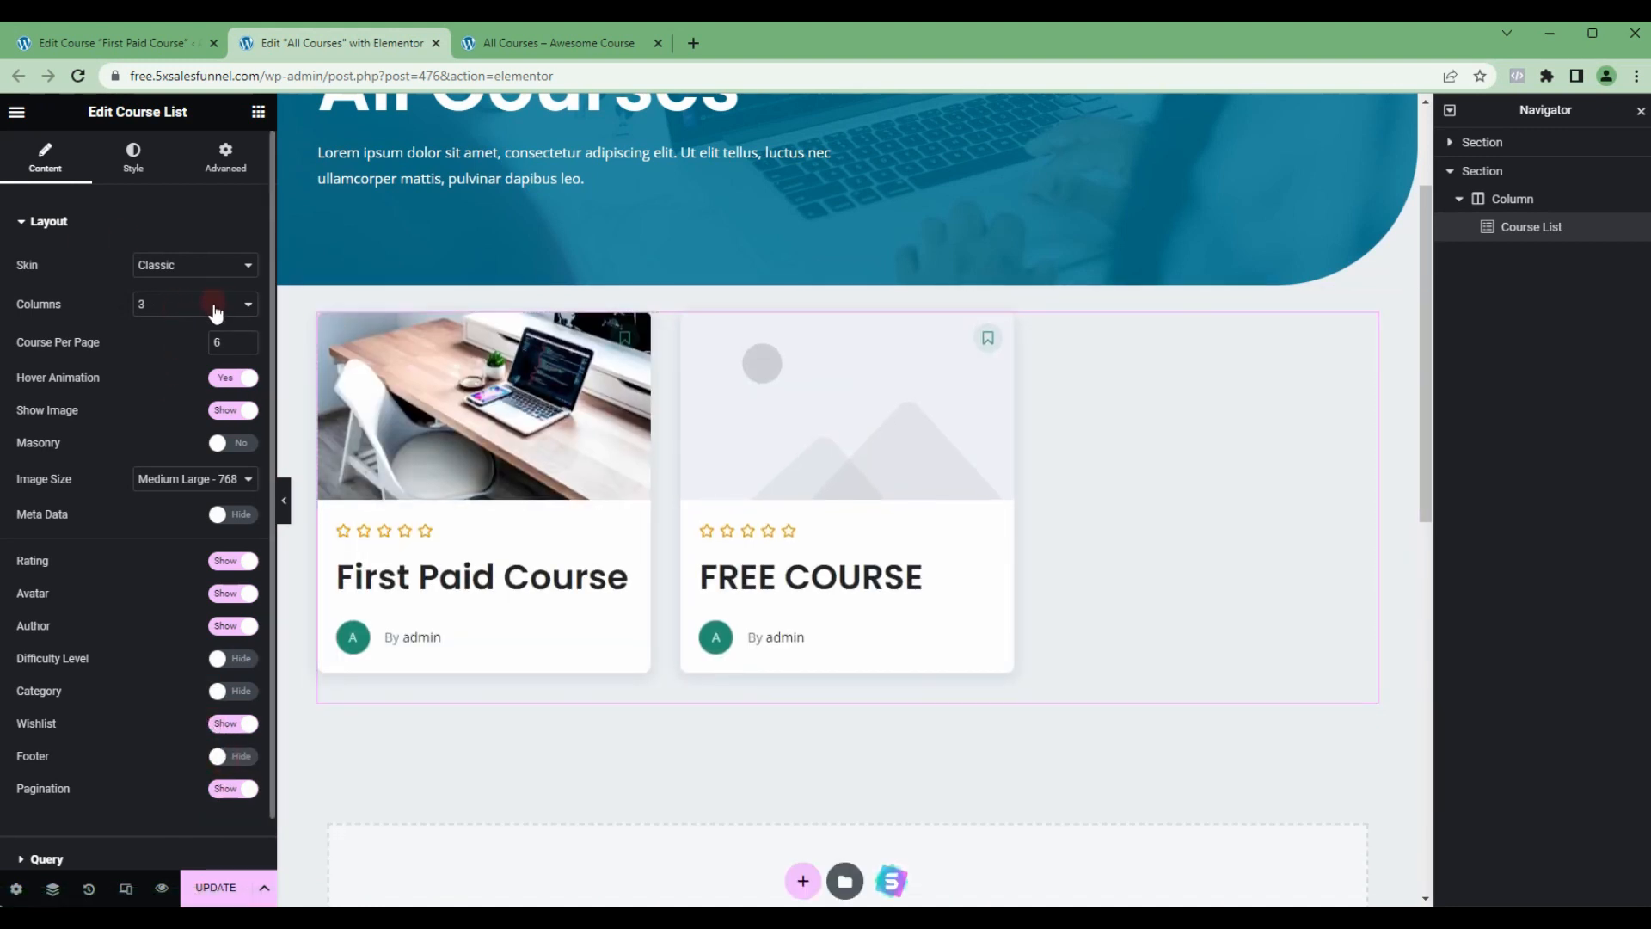
click(215, 306)
click(159, 334)
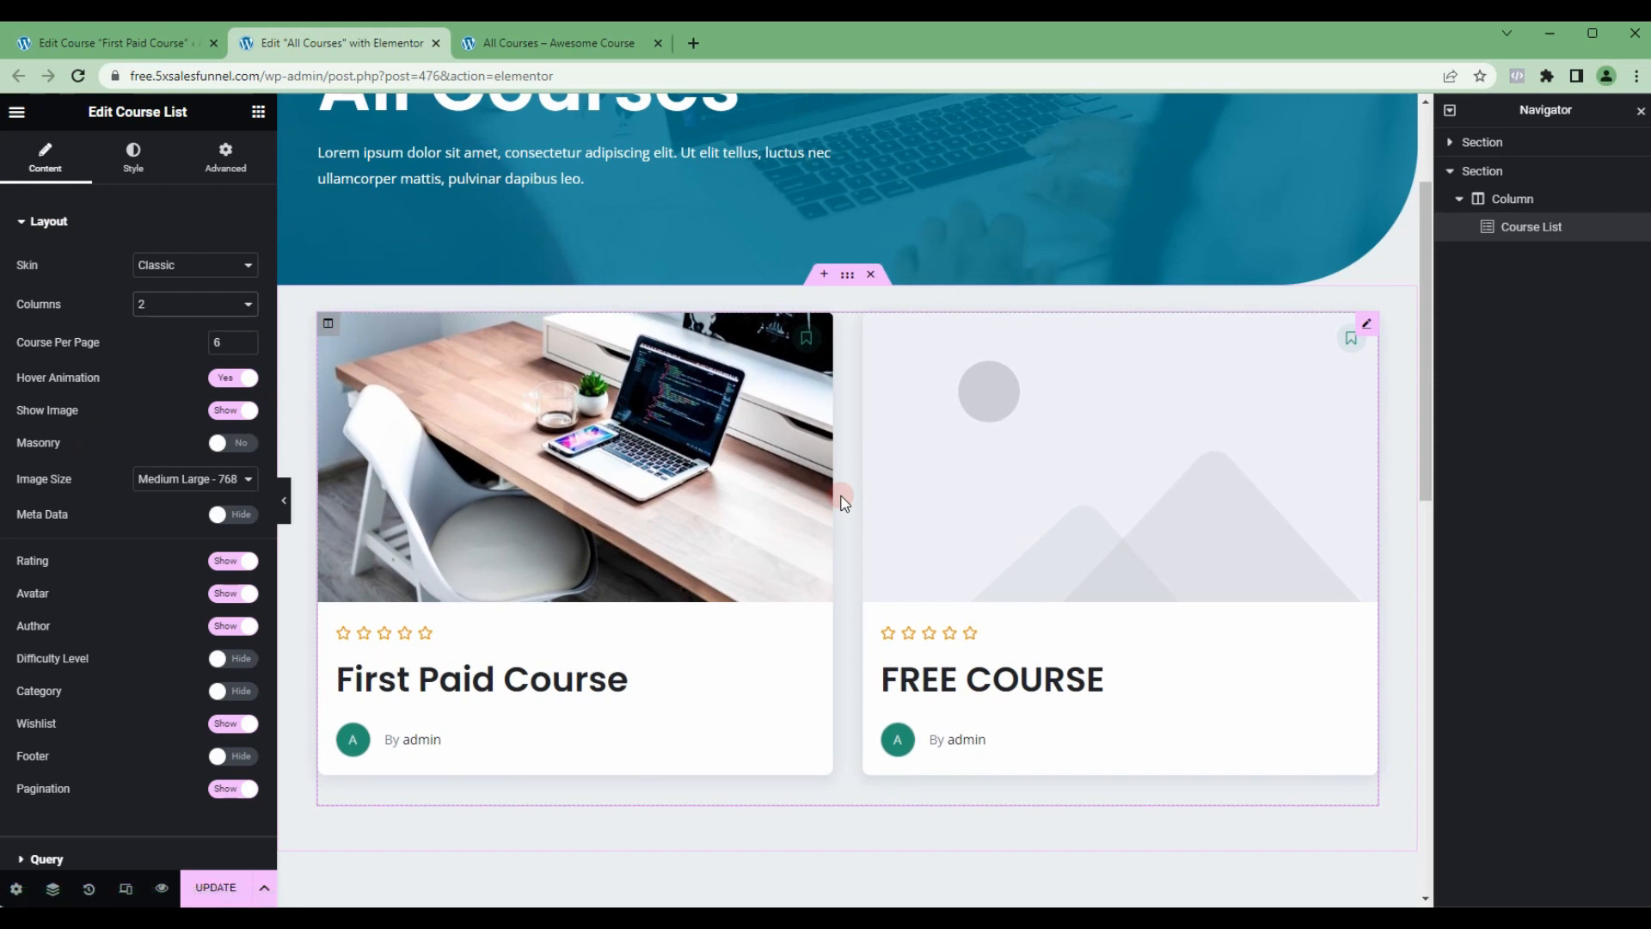
Step: Update the All Courses page and reload its live version to check the course cards
click(215, 887)
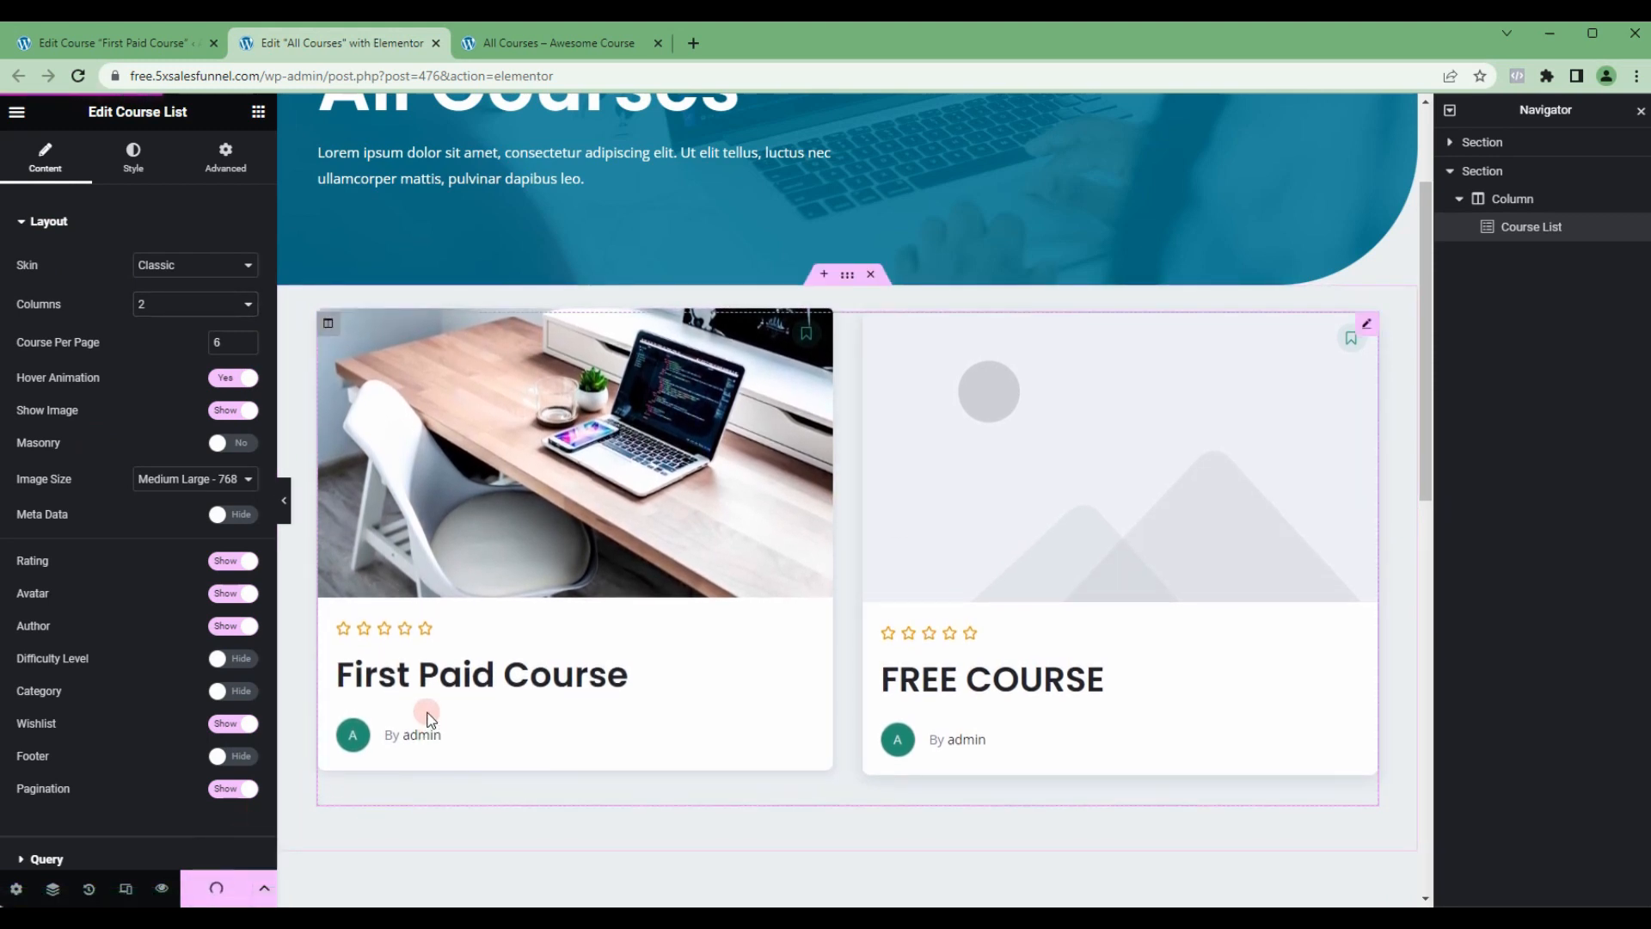
click(532, 46)
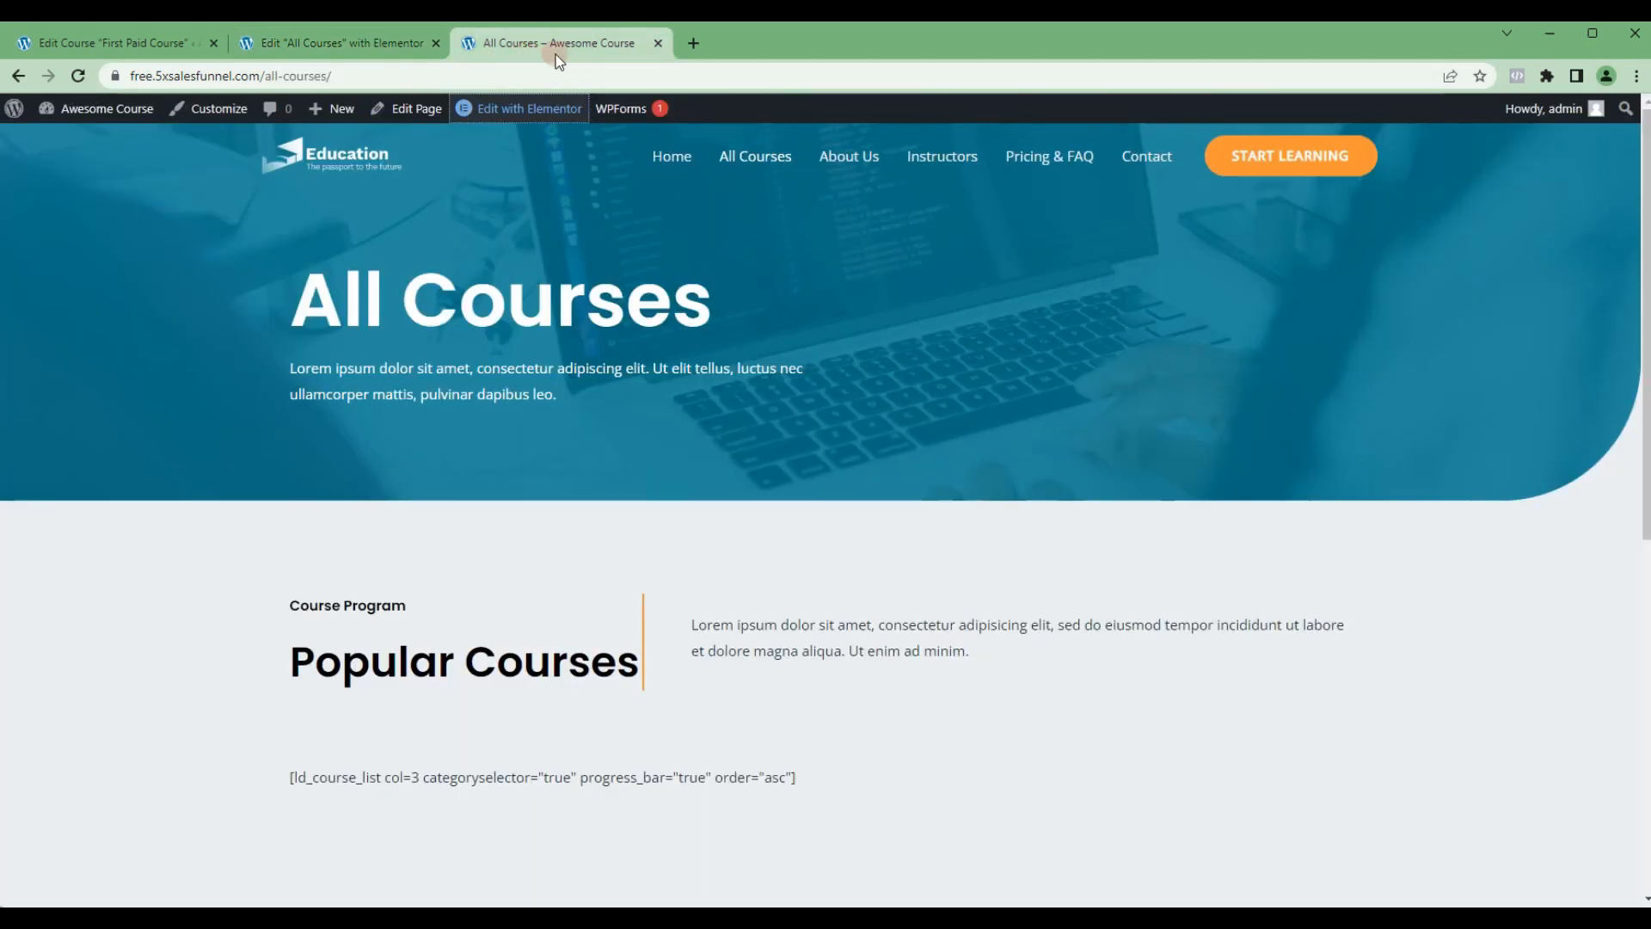
click(78, 76)
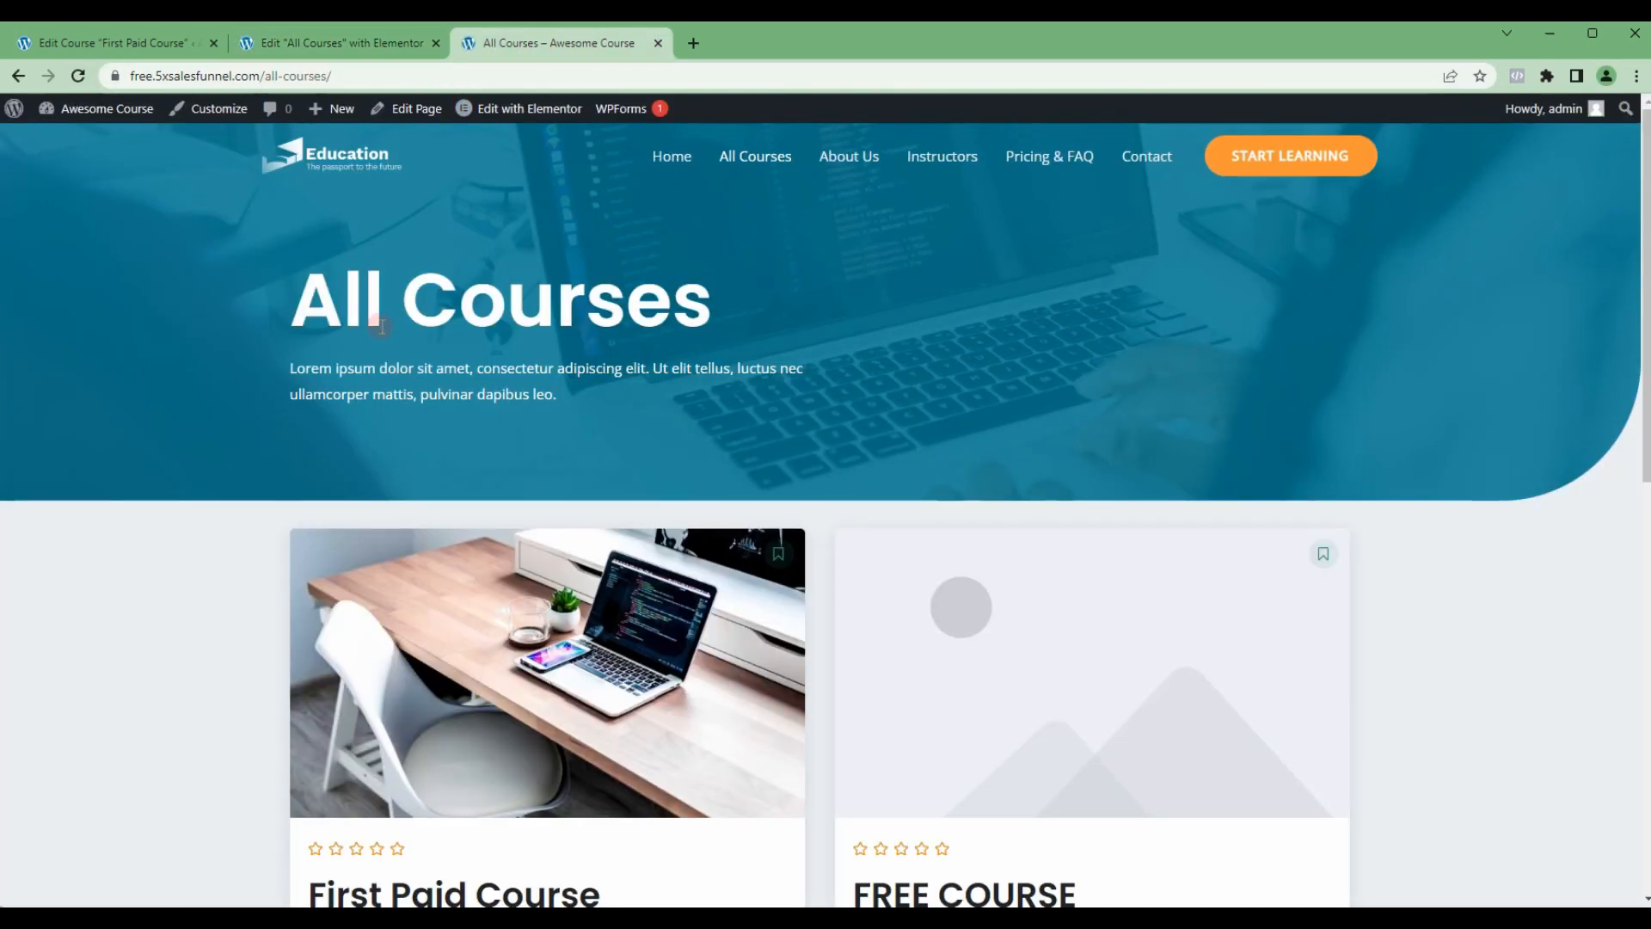
scroll(472, 406, down, 2)
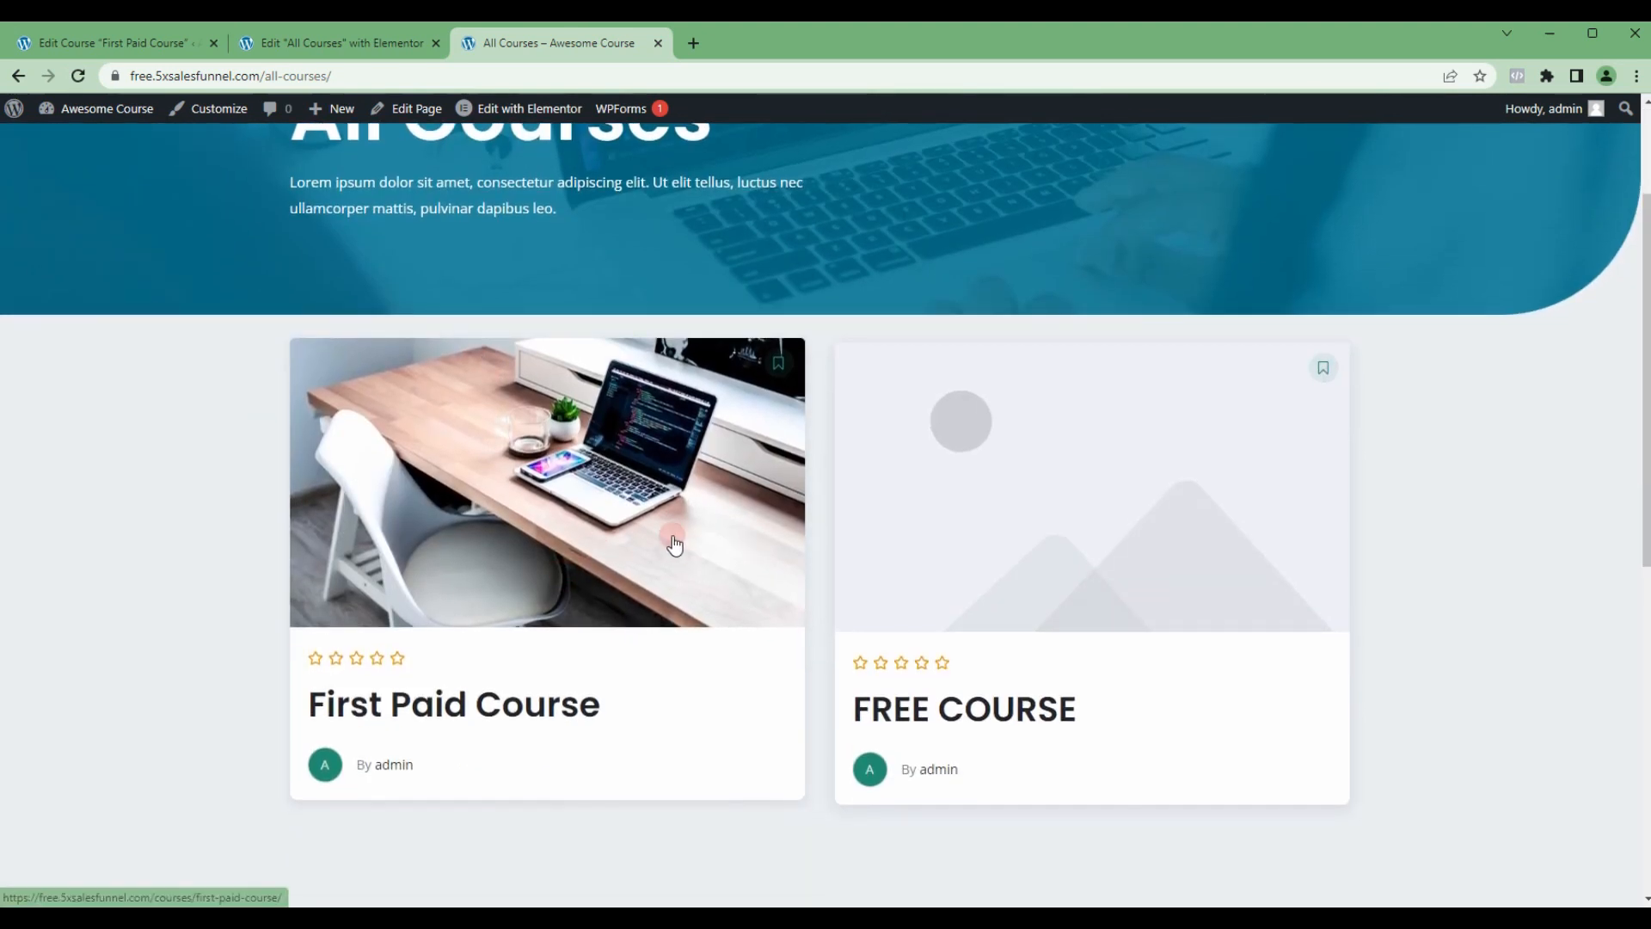
scroll(1098, 546, up, 1)
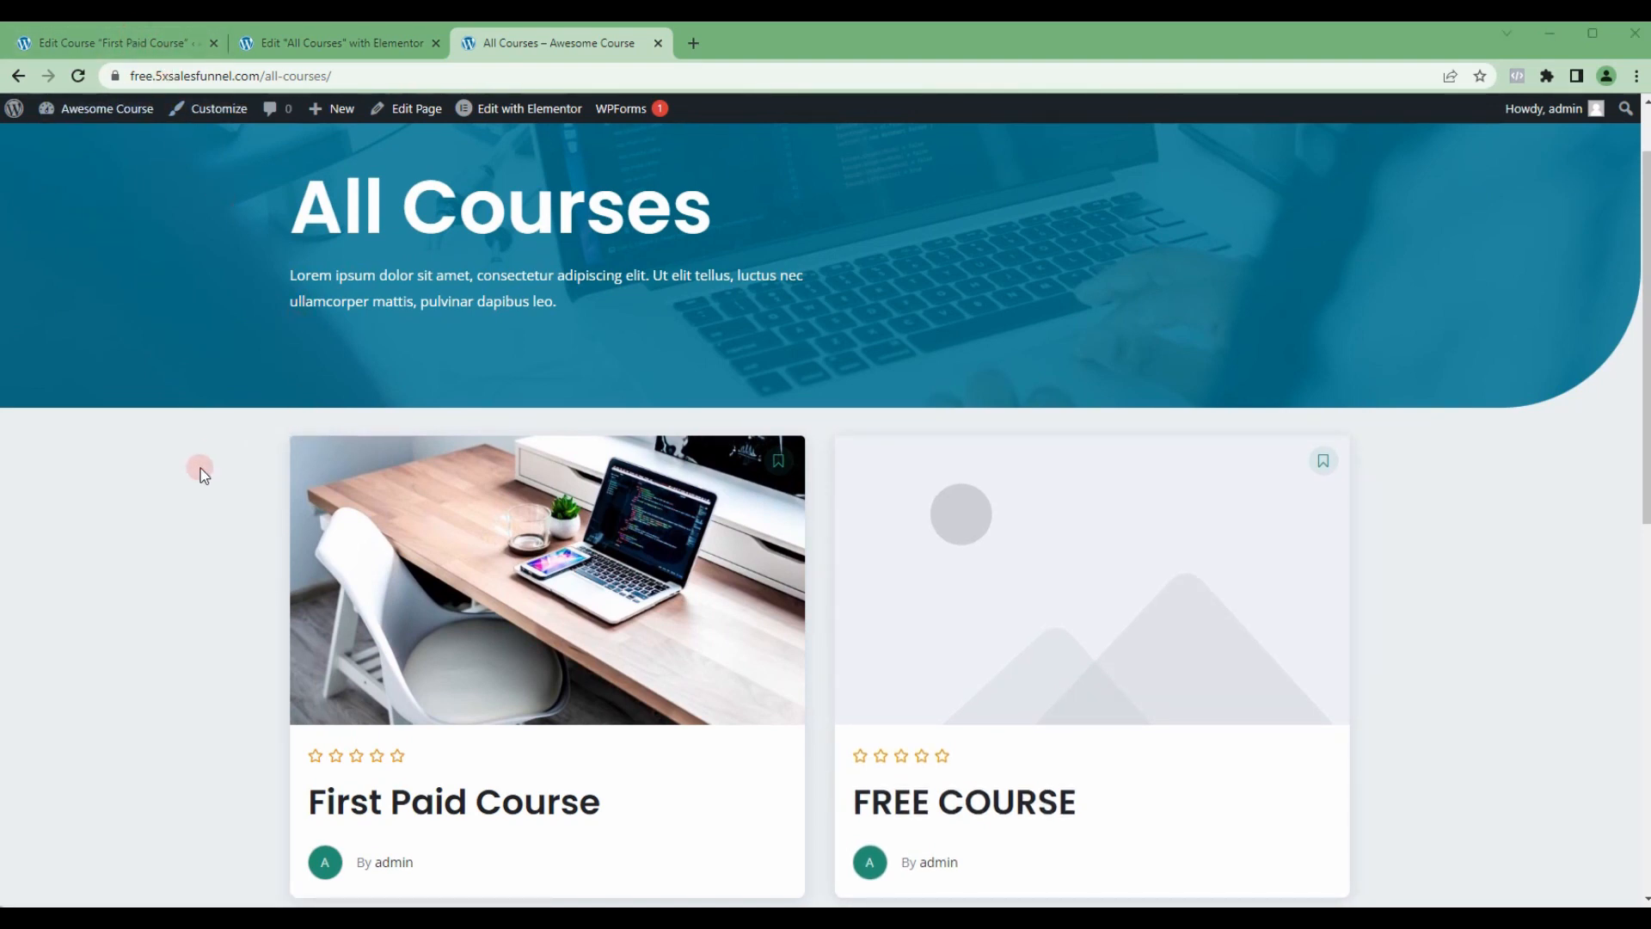
Step: Return to the Tutor LMS course list and open FREE COURSE for editing
key(ctrl+1)
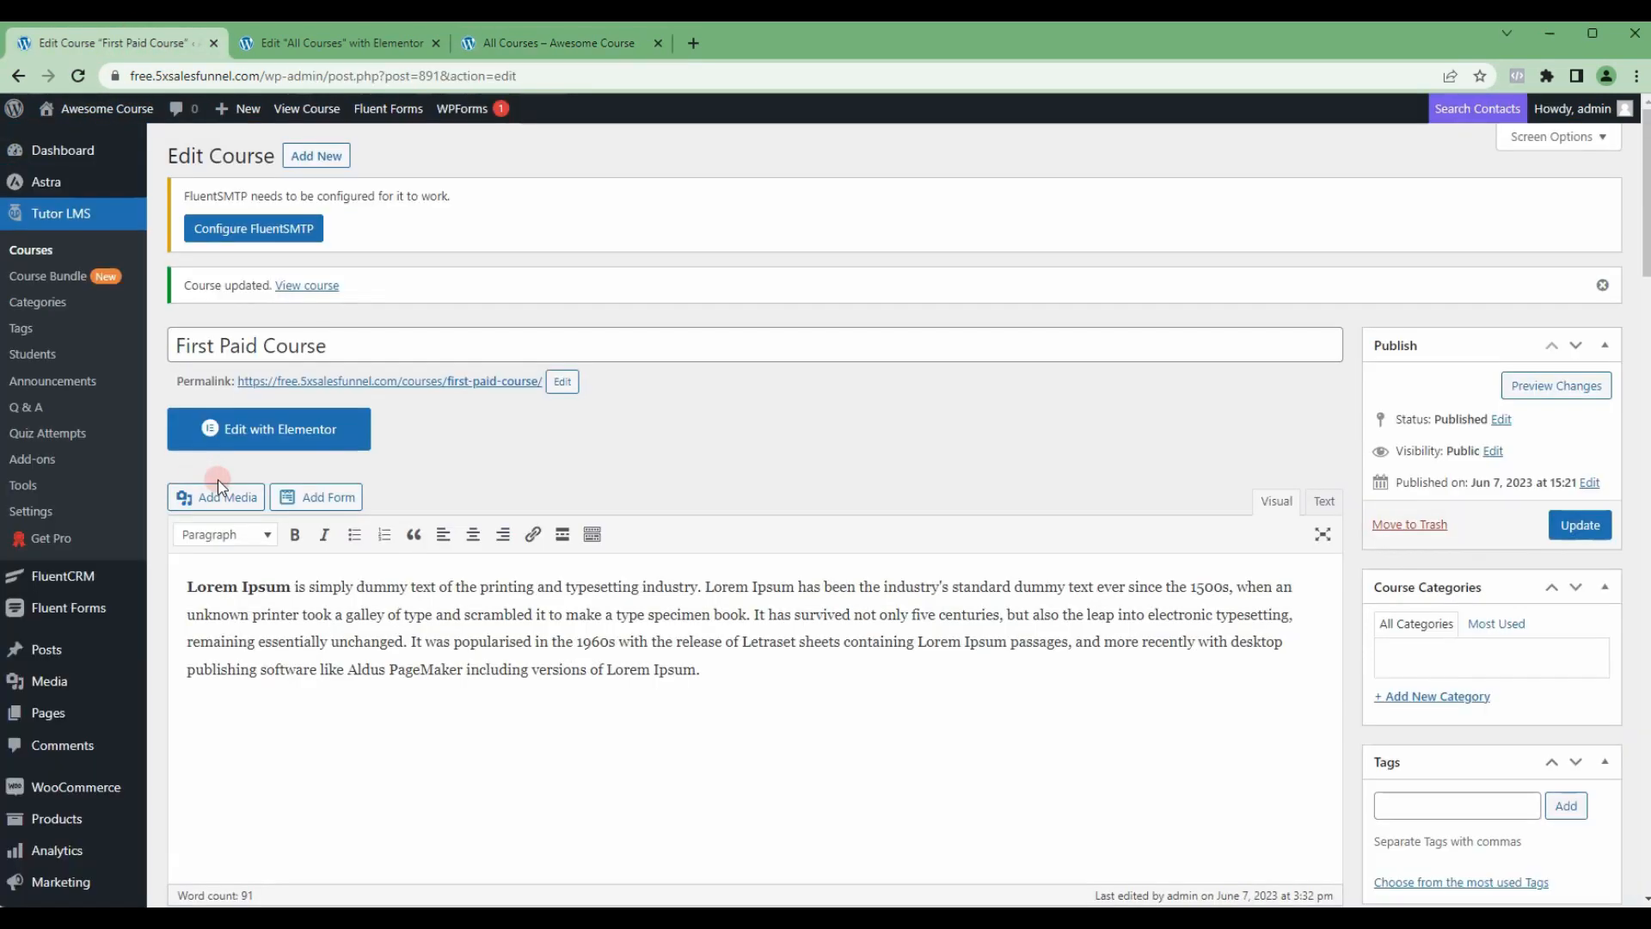
click(45, 251)
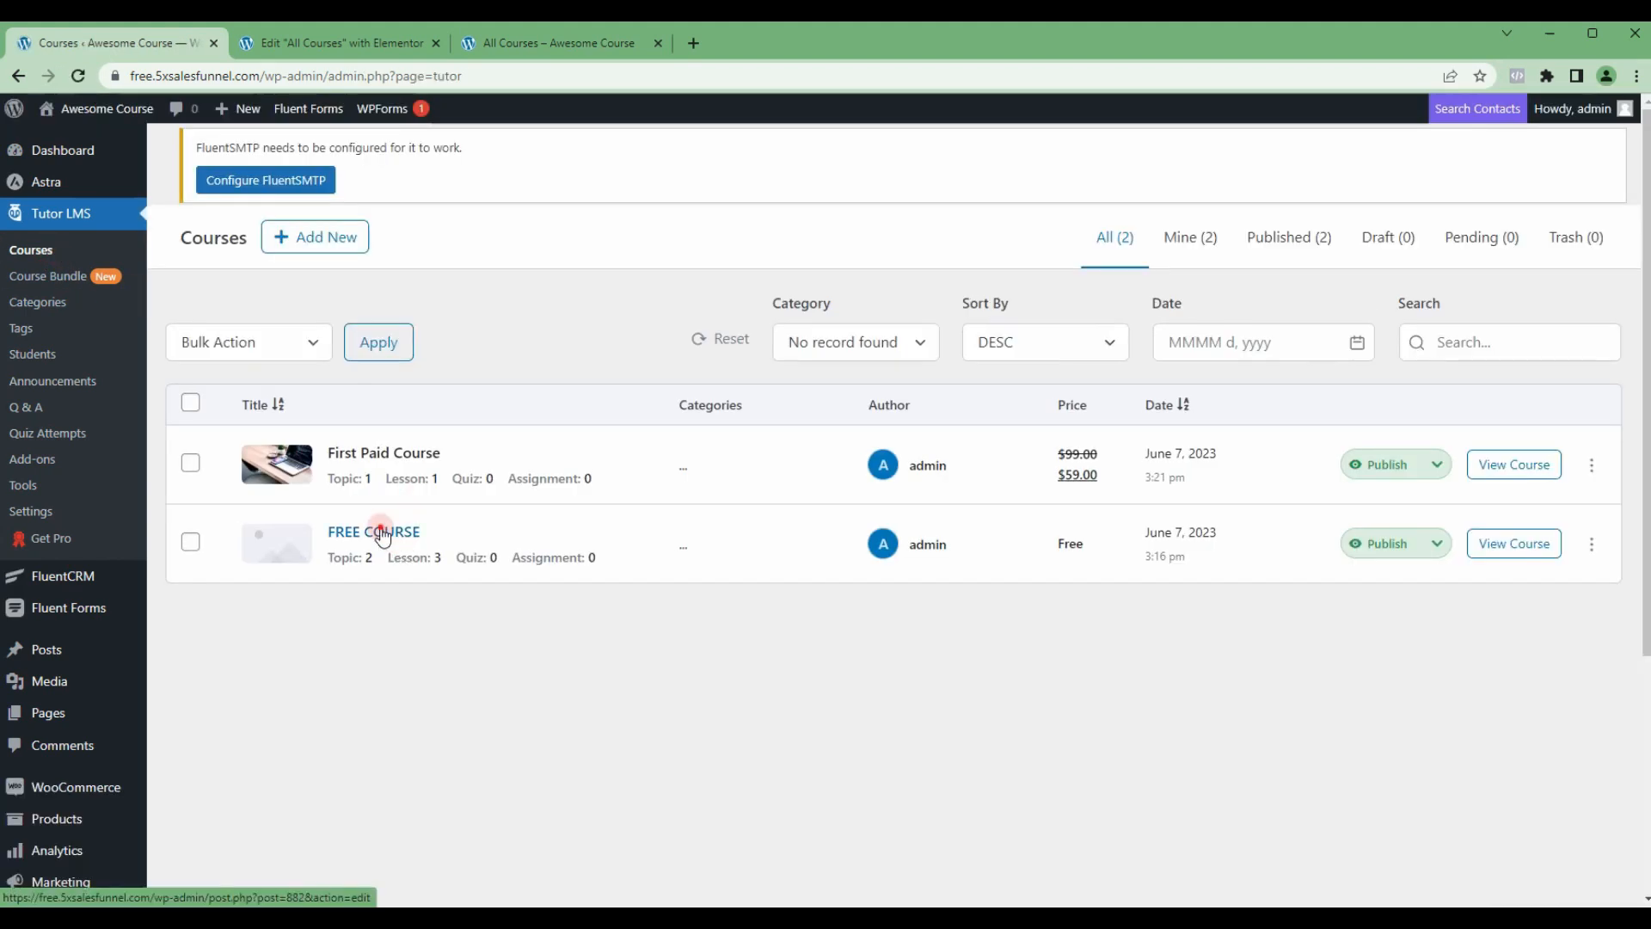
click(381, 535)
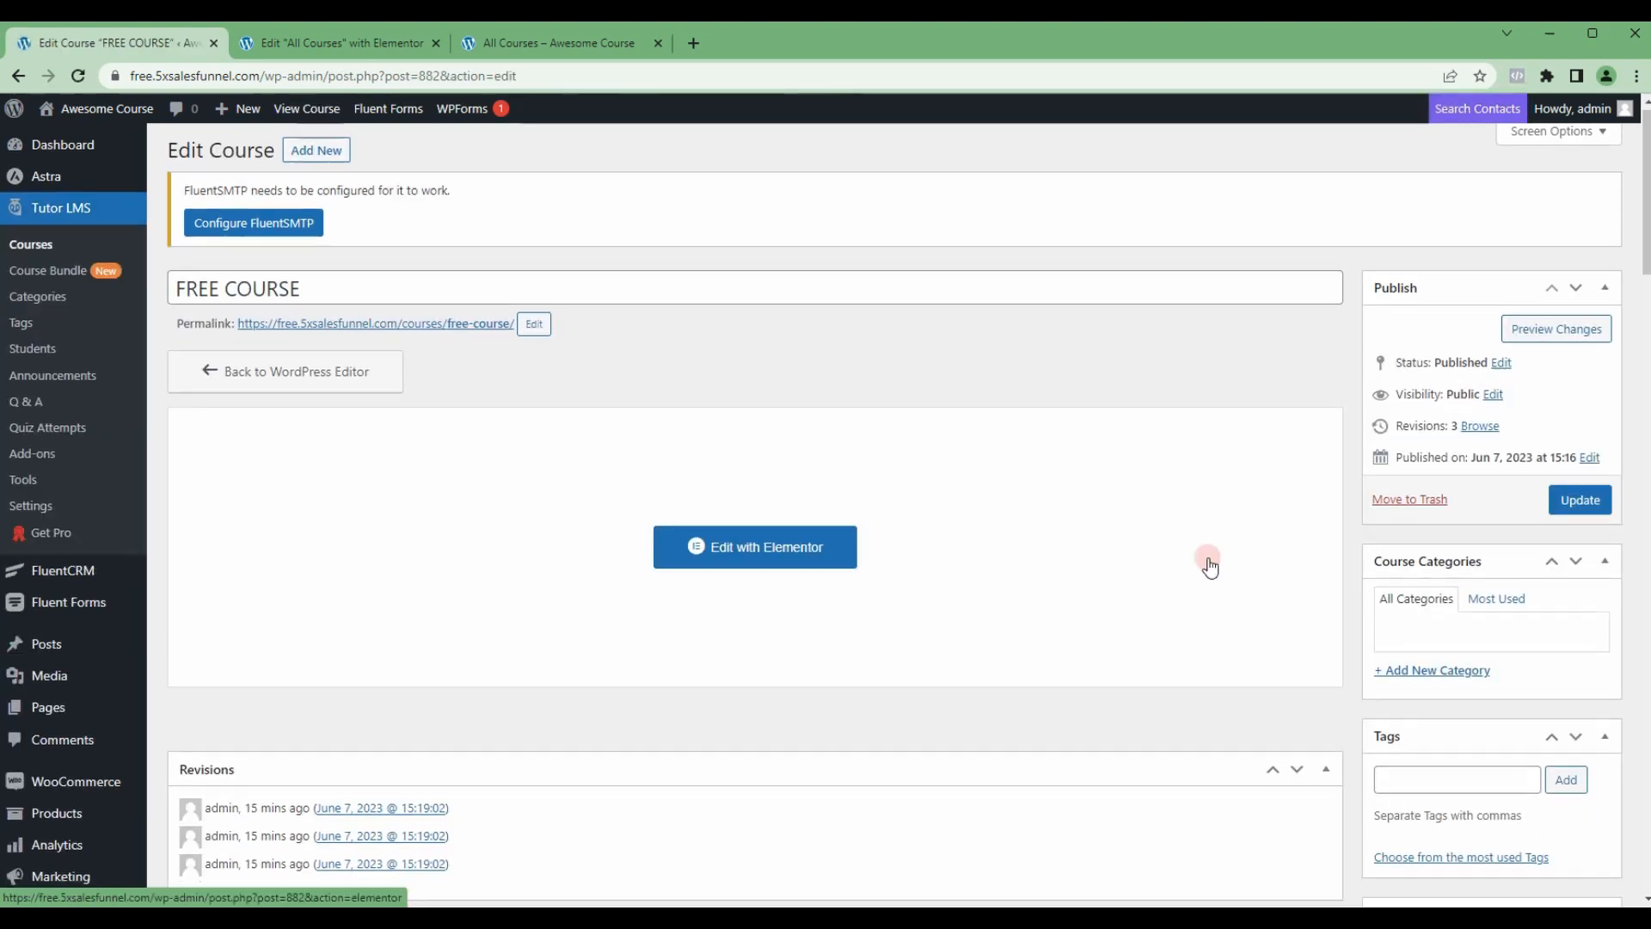
Step: Set the photo of the smiling team around a laptop as FREE COURSE's featured image and update the course
scroll(1208, 555, down, 5)
scroll(1208, 555, down, 7)
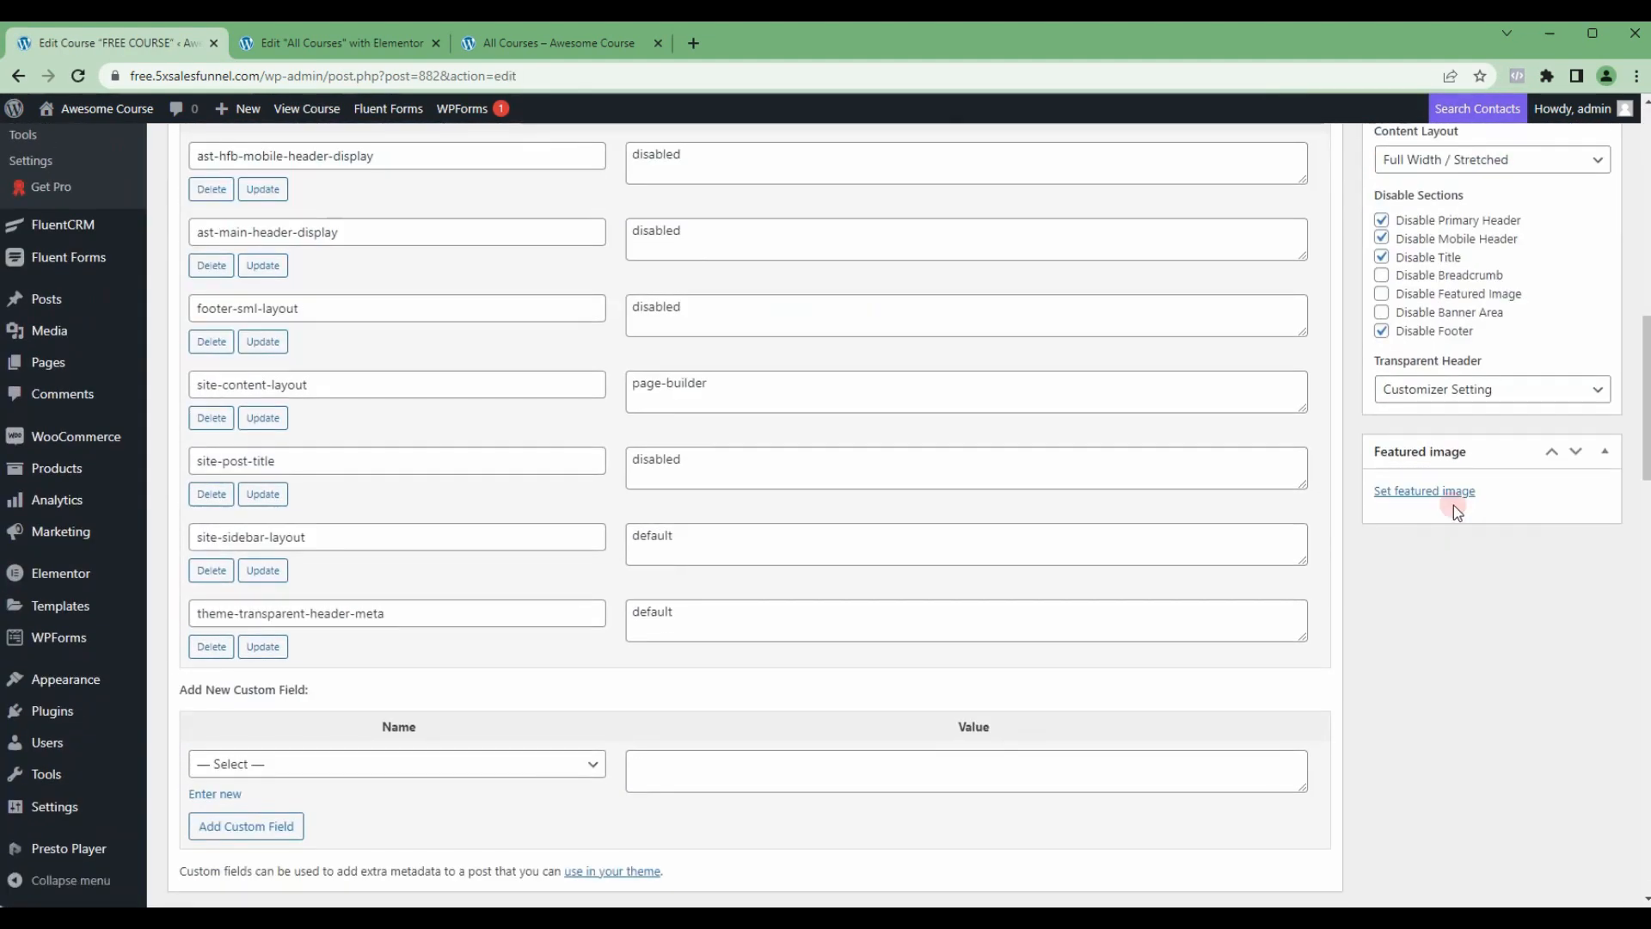
click(1450, 495)
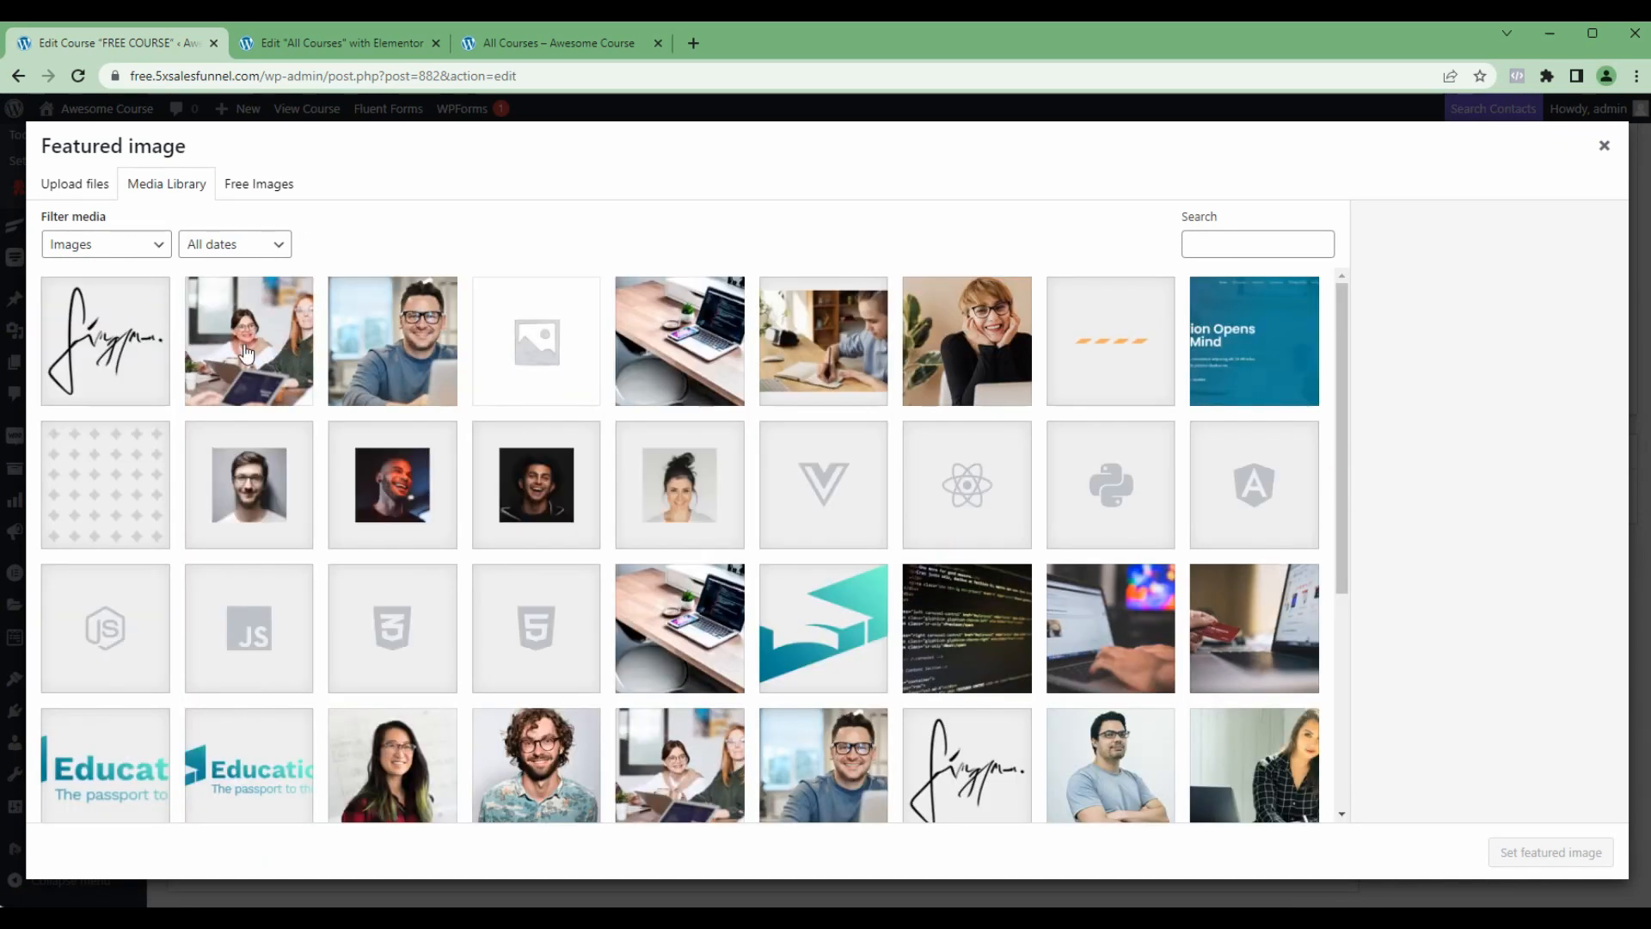
click(245, 344)
click(1574, 852)
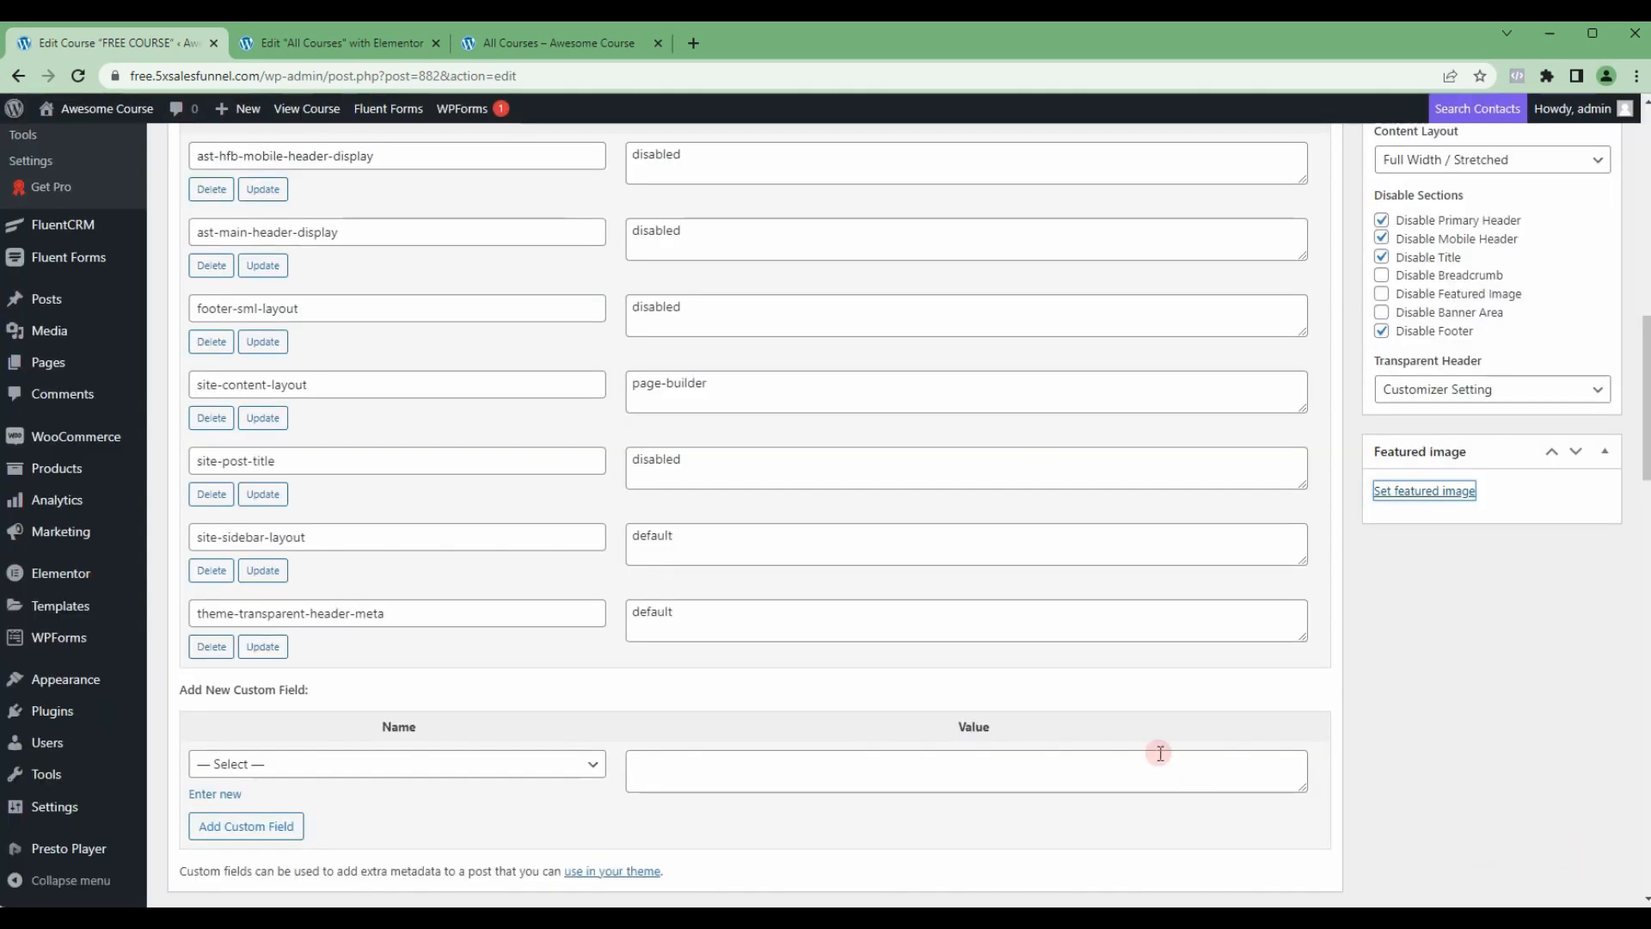
scroll(1248, 738, up, 12)
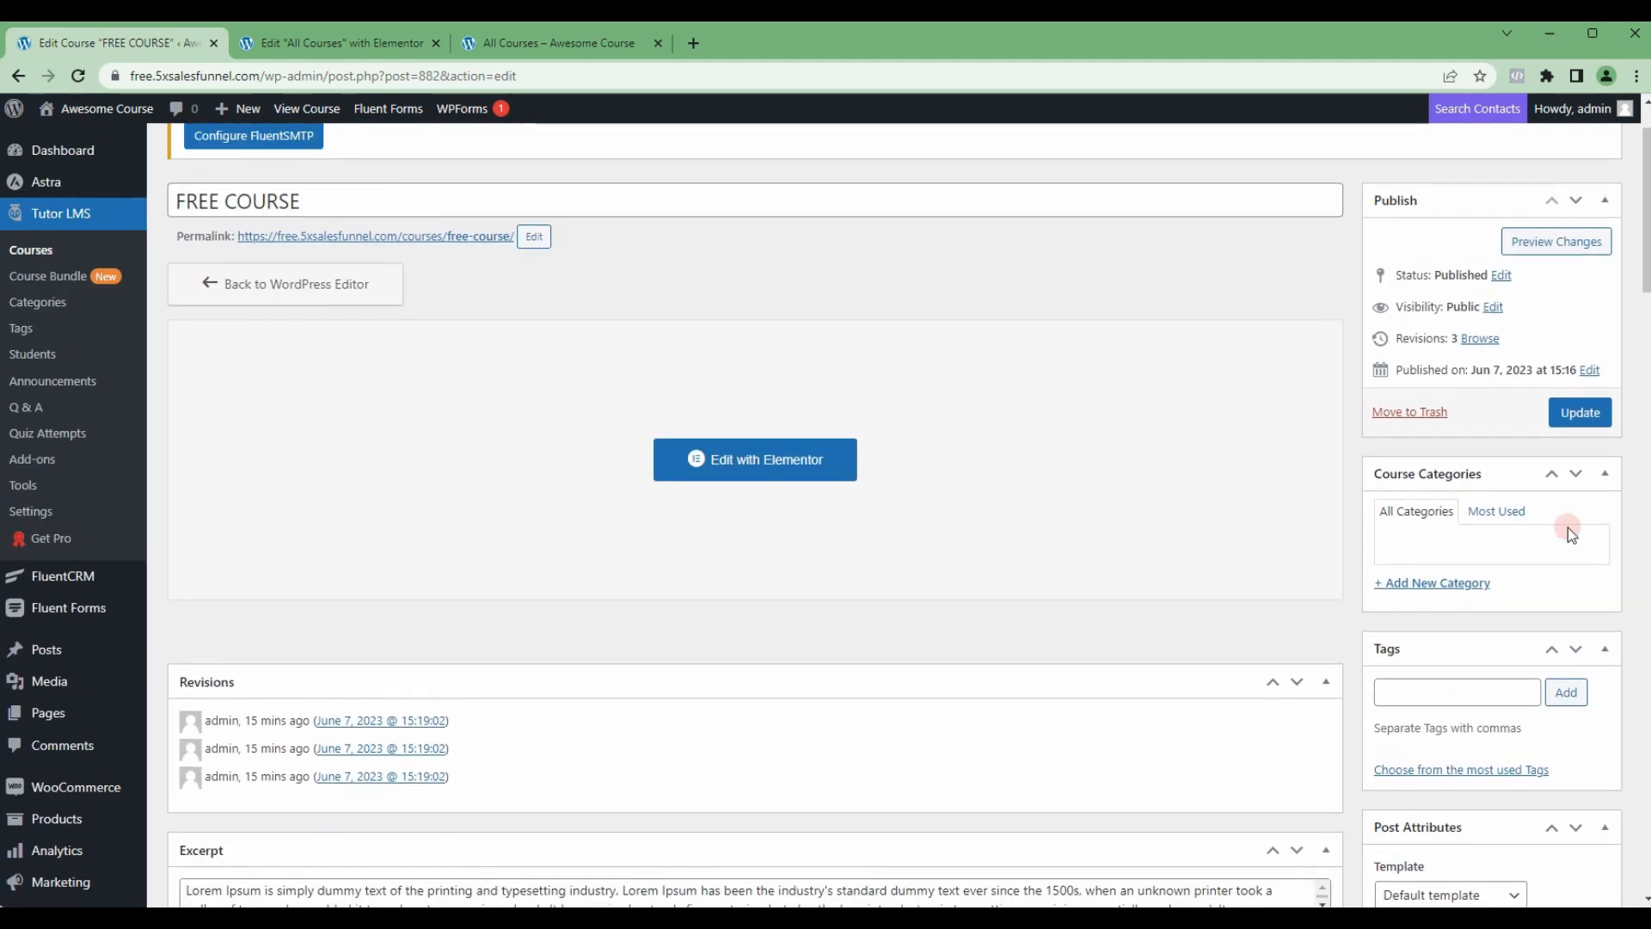
click(1562, 415)
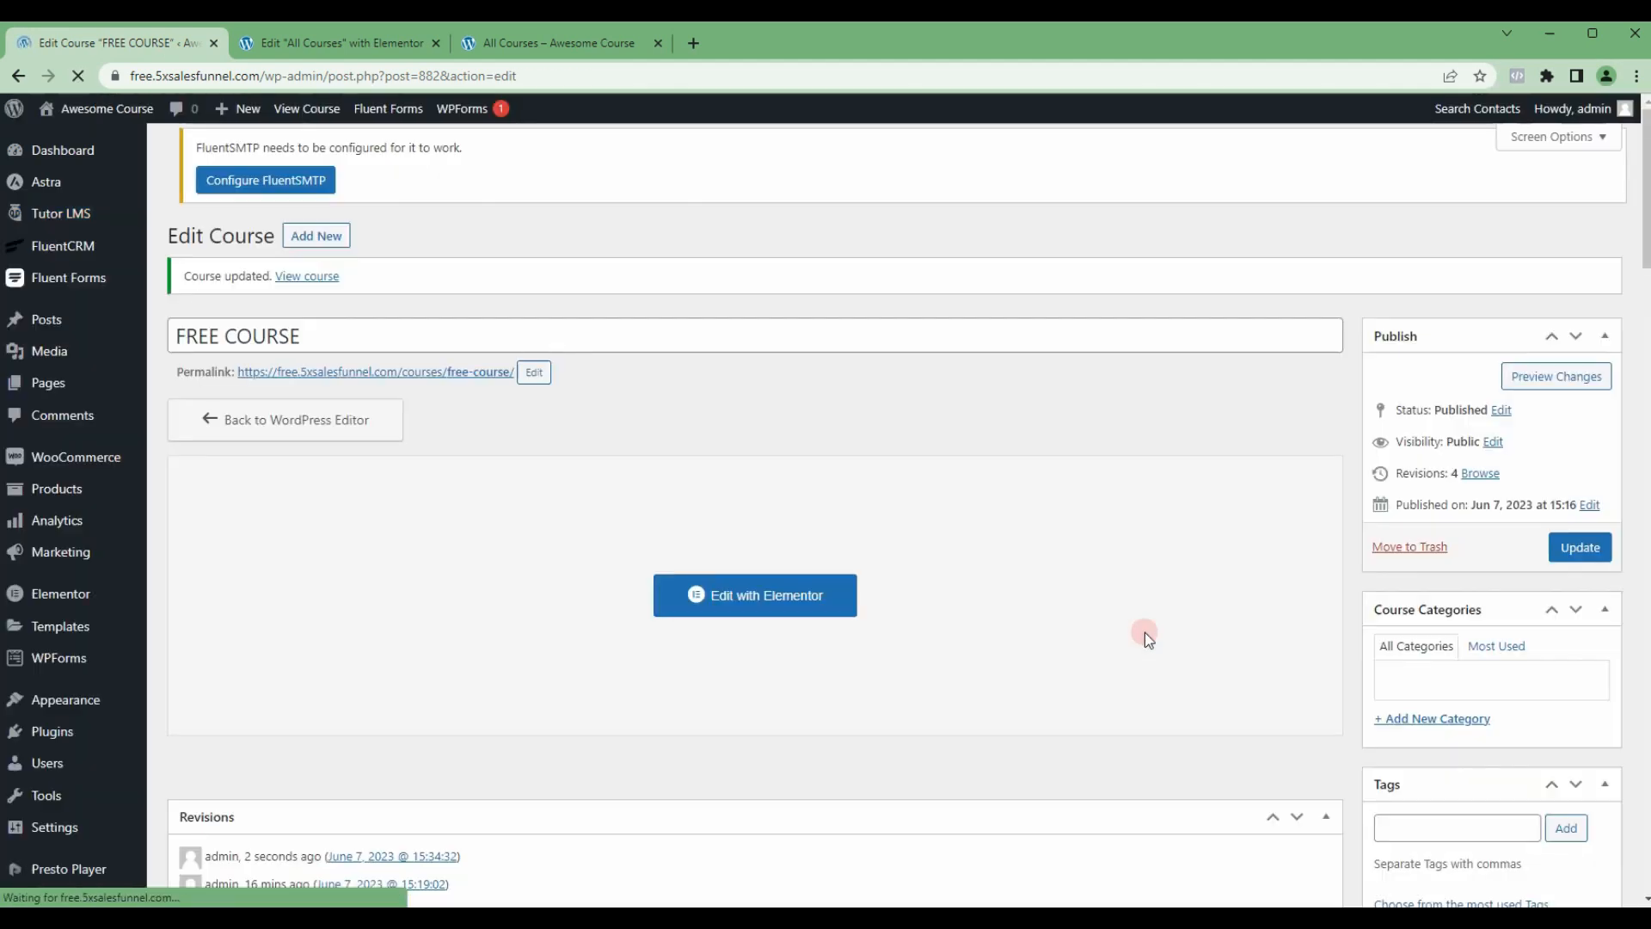
Step: Reload the live All Courses page and check the featured image on the FREE COURSE card
key(ctrl+Tab)
key(ctrl+Tab)
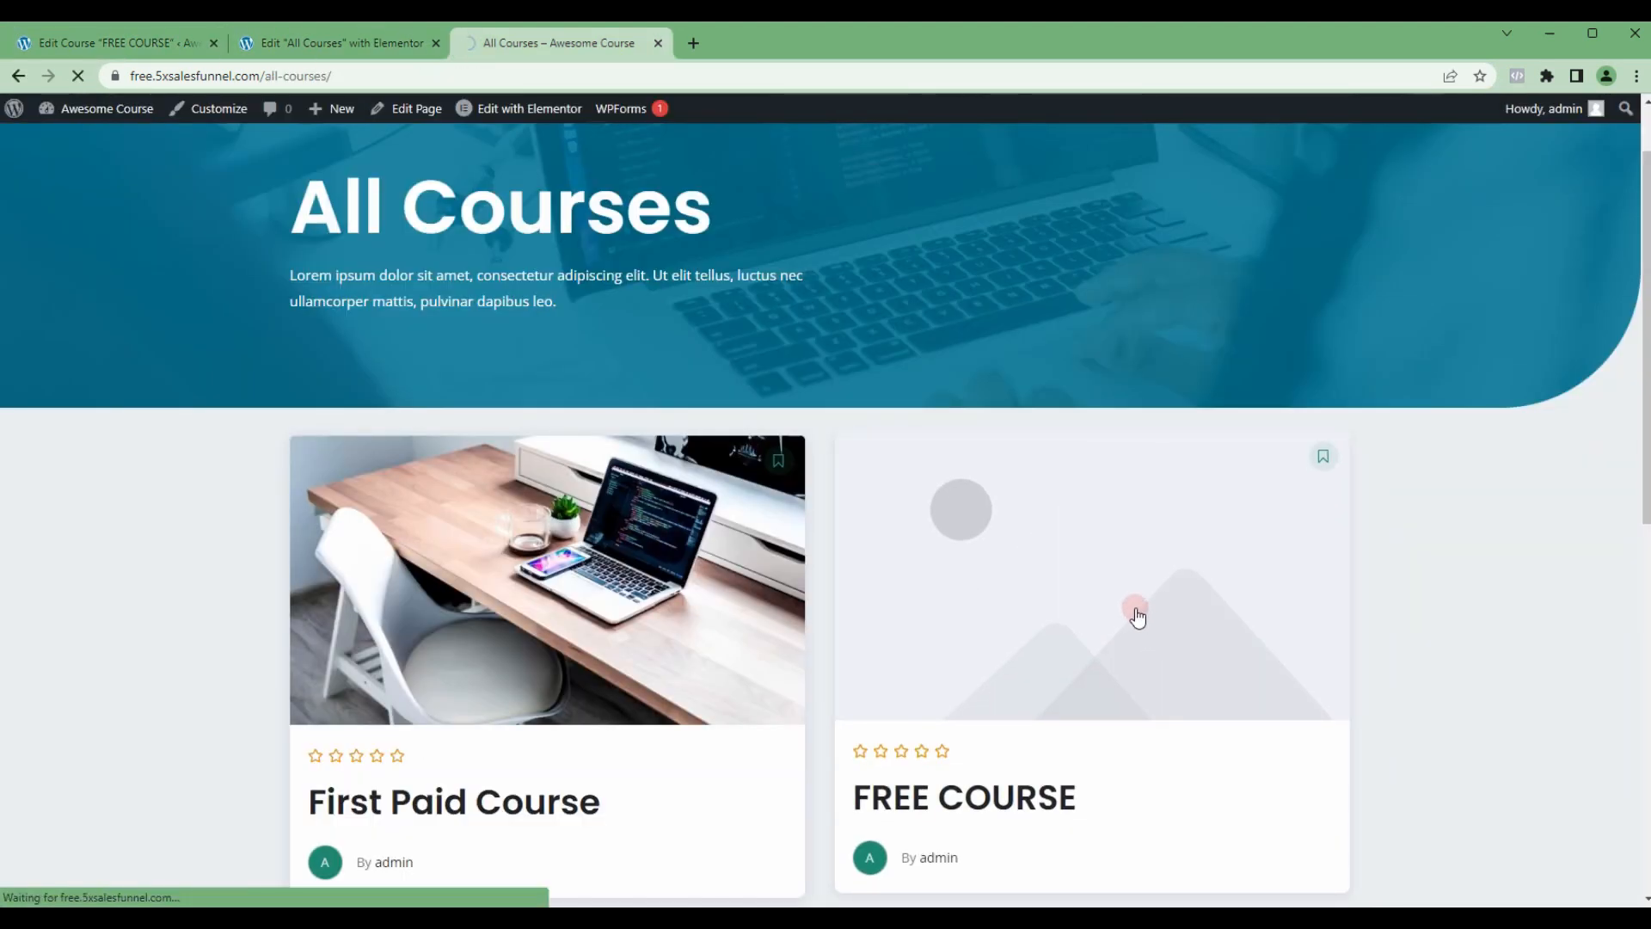
key(F5)
scroll(1219, 579, down, 1)
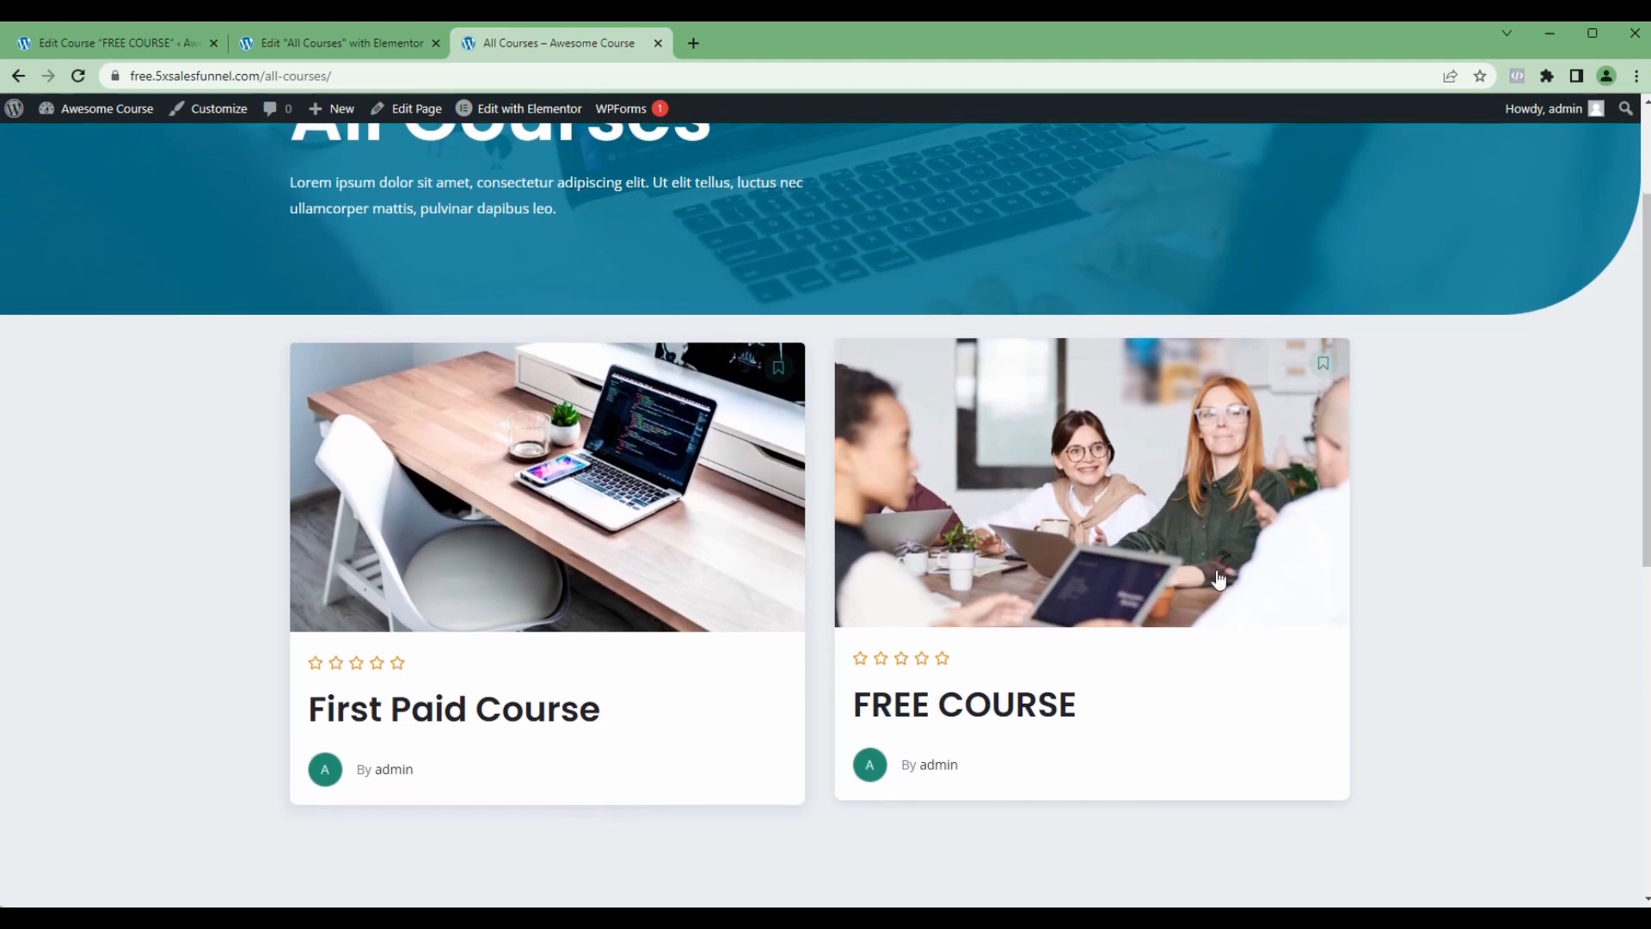
scroll(886, 507, up, 1)
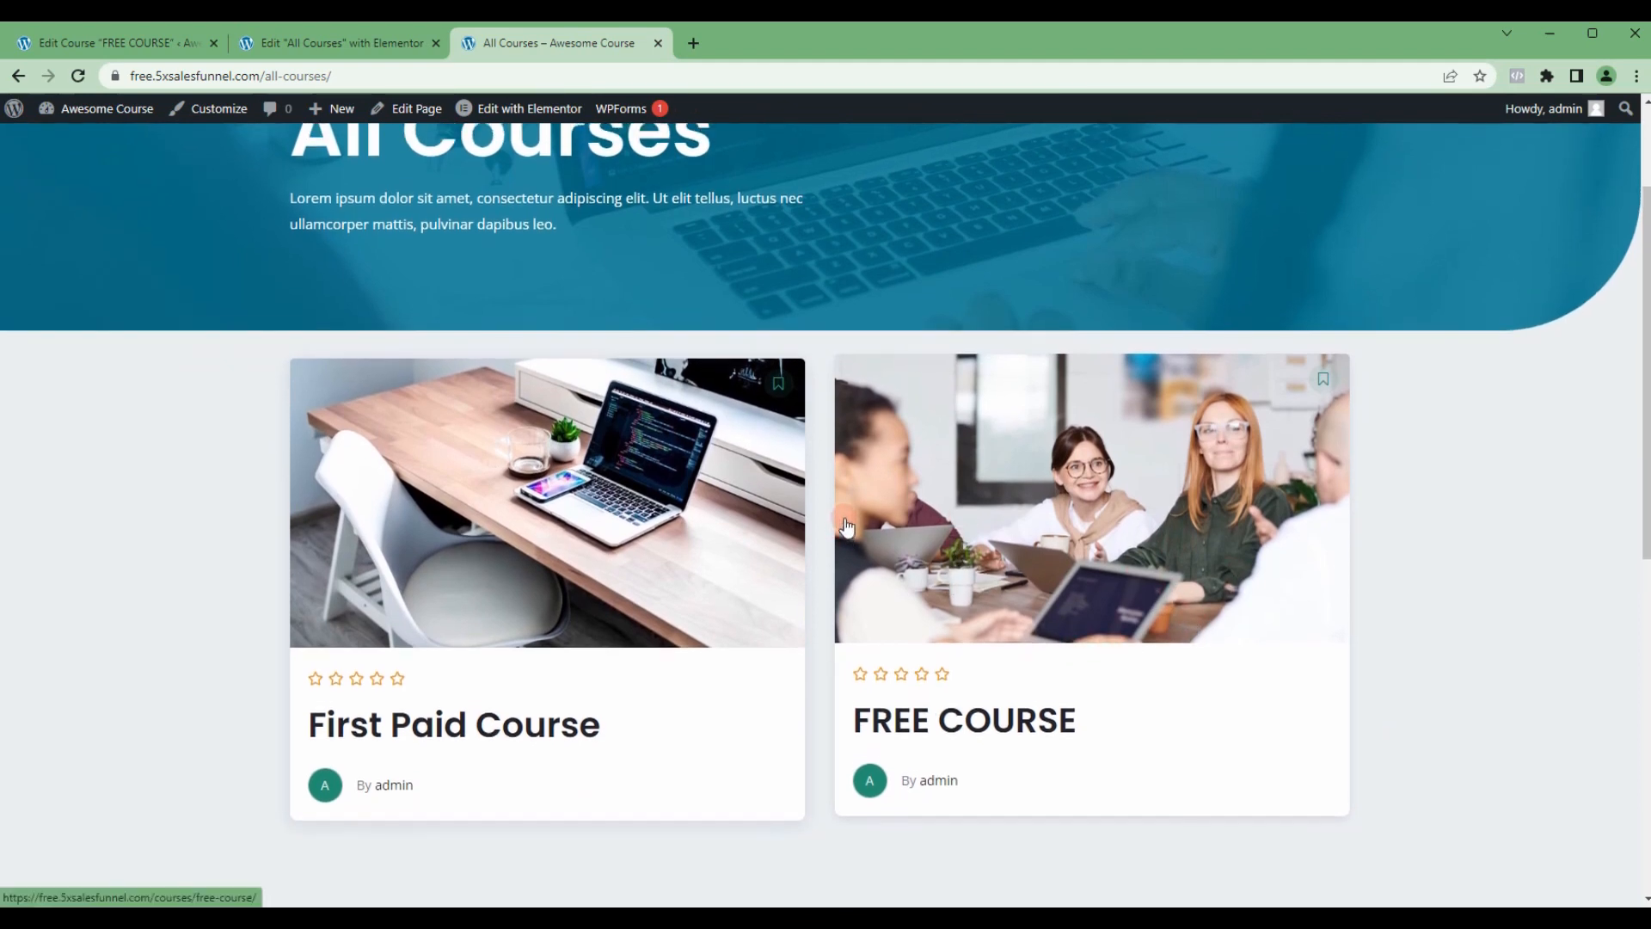
scroll(925, 537, up, 2)
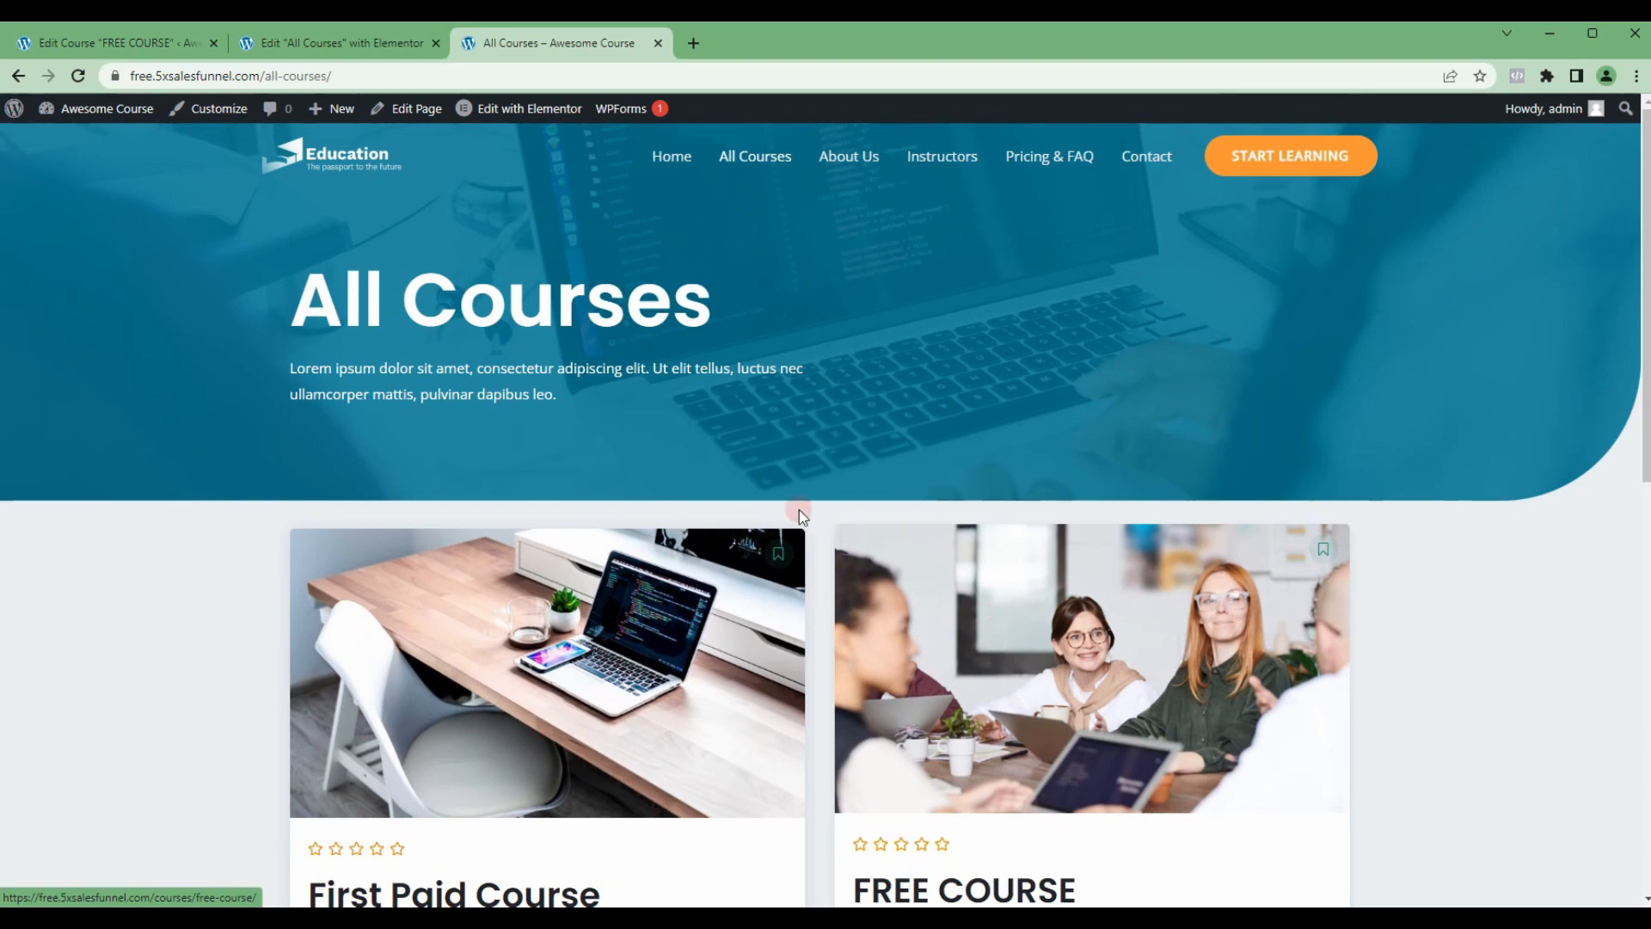
scroll(1093, 504, down, 3)
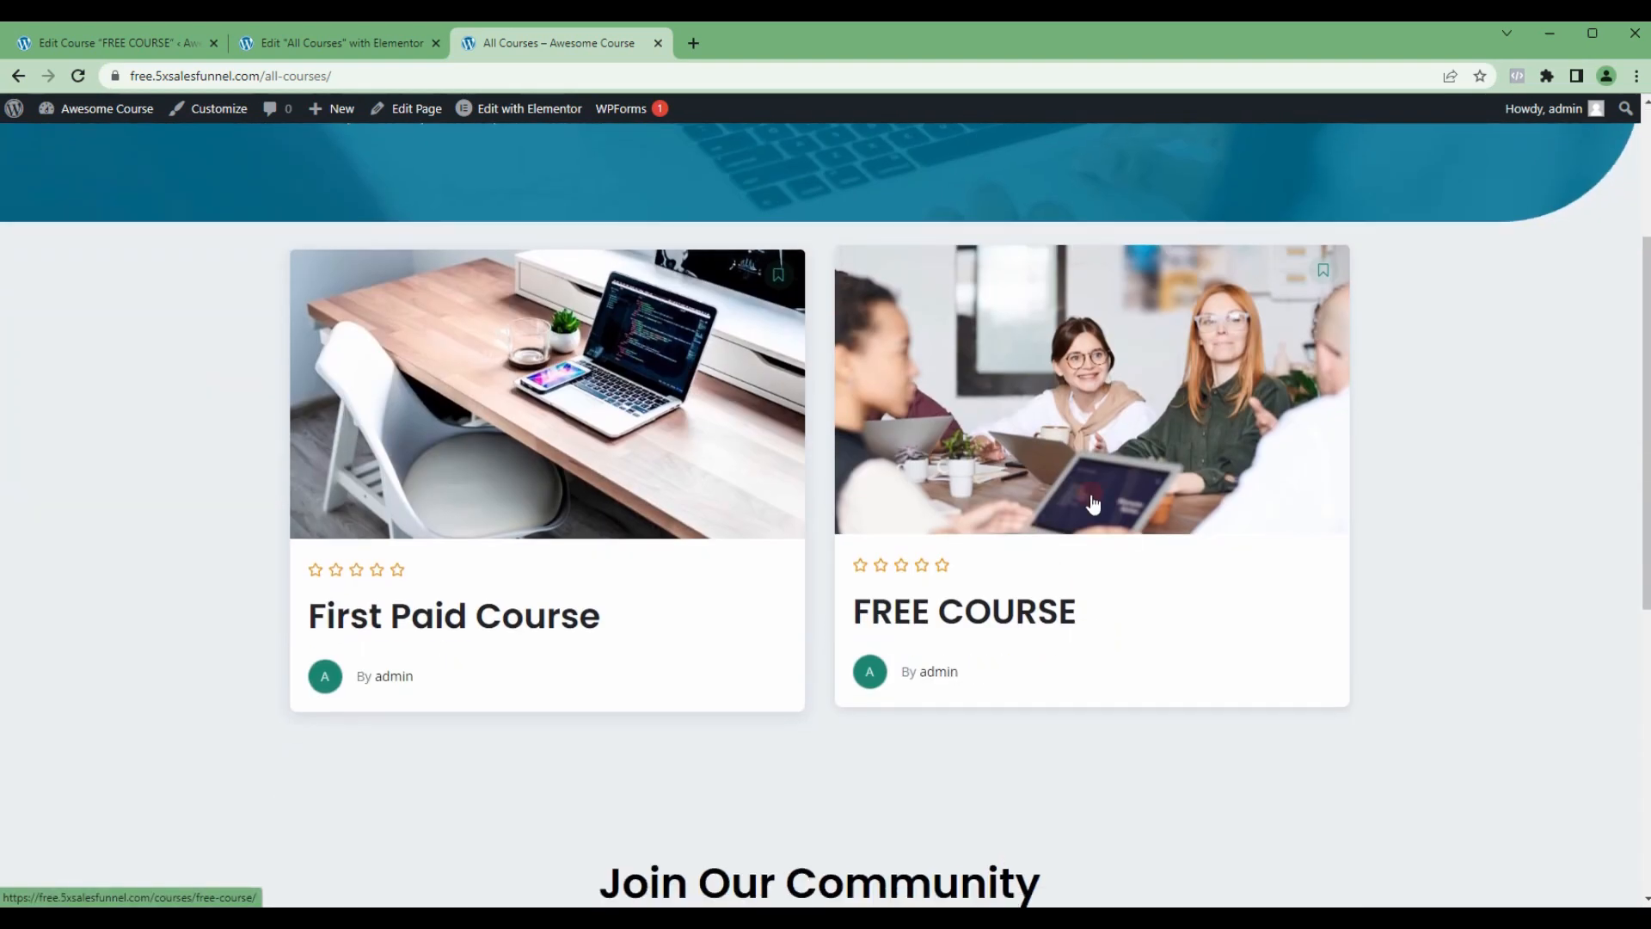
Step: View the FREE COURSE and First Paid Course pages from their cards, going back to All Courses after each
click(1010, 475)
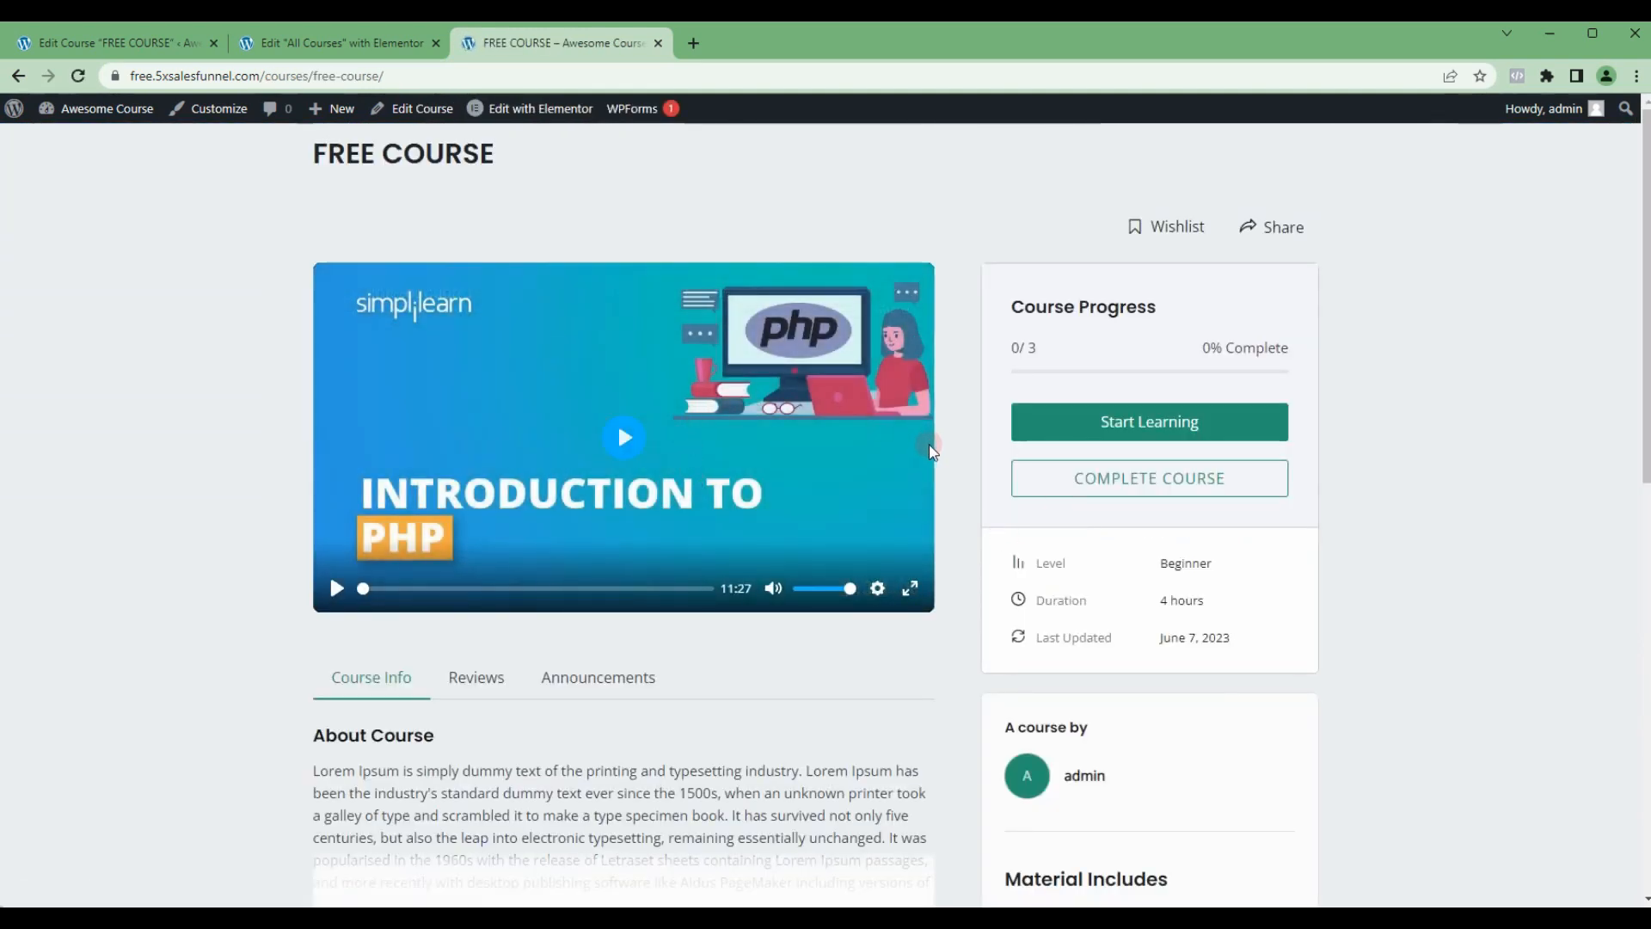
click(18, 75)
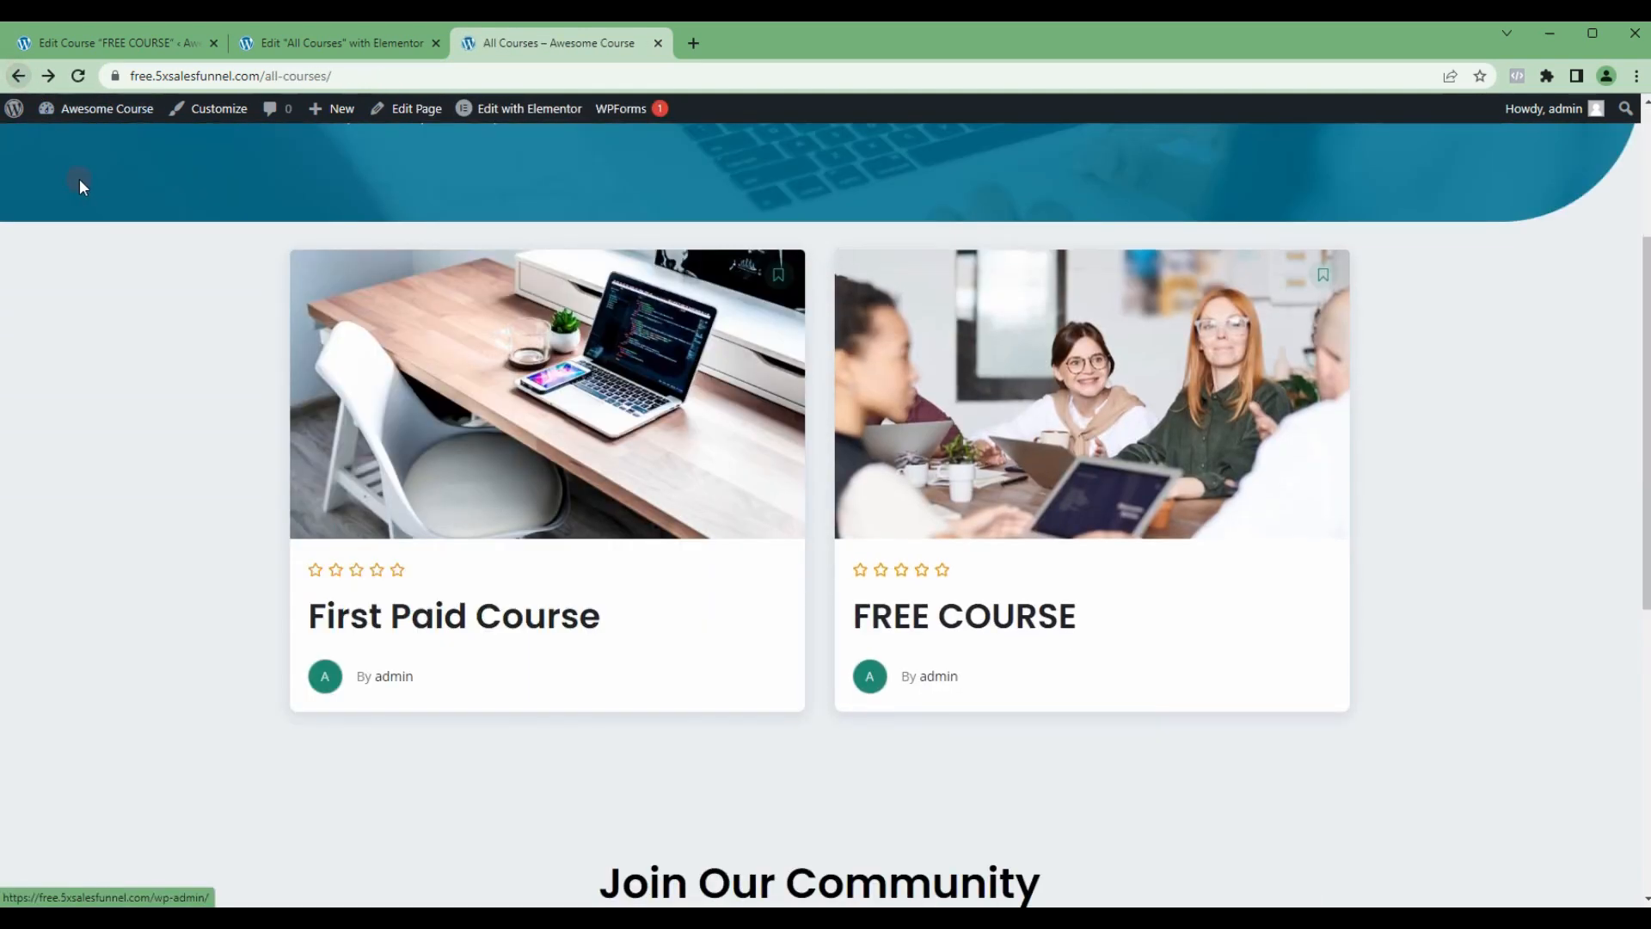
click(454, 450)
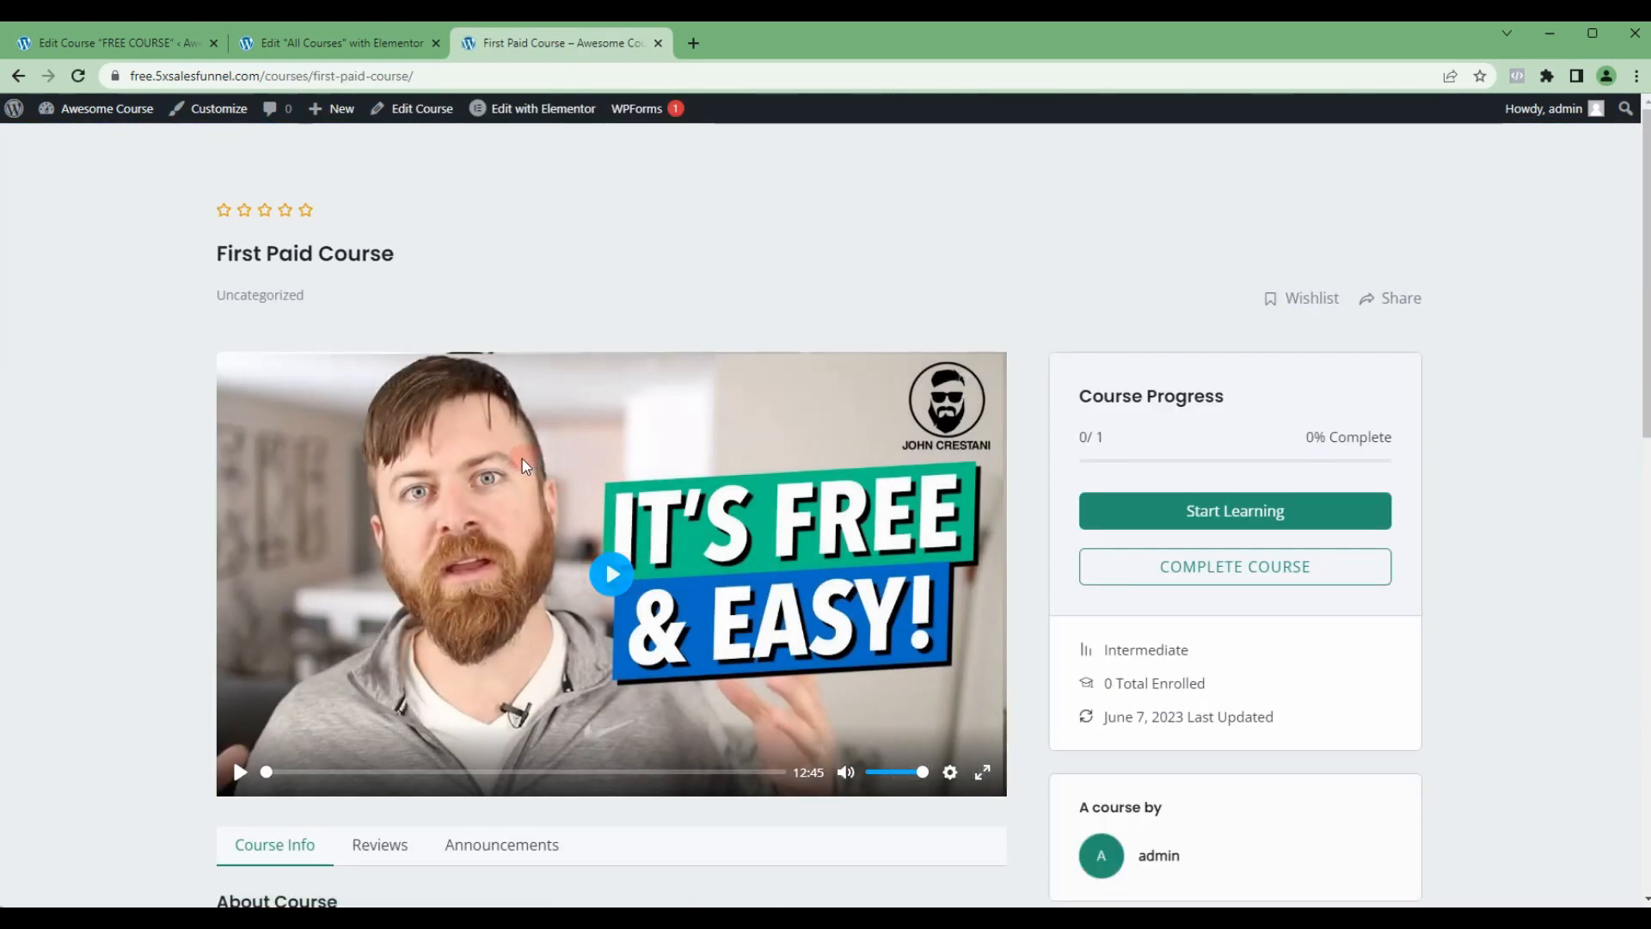
click(31, 69)
scroll(632, 608, up, 3)
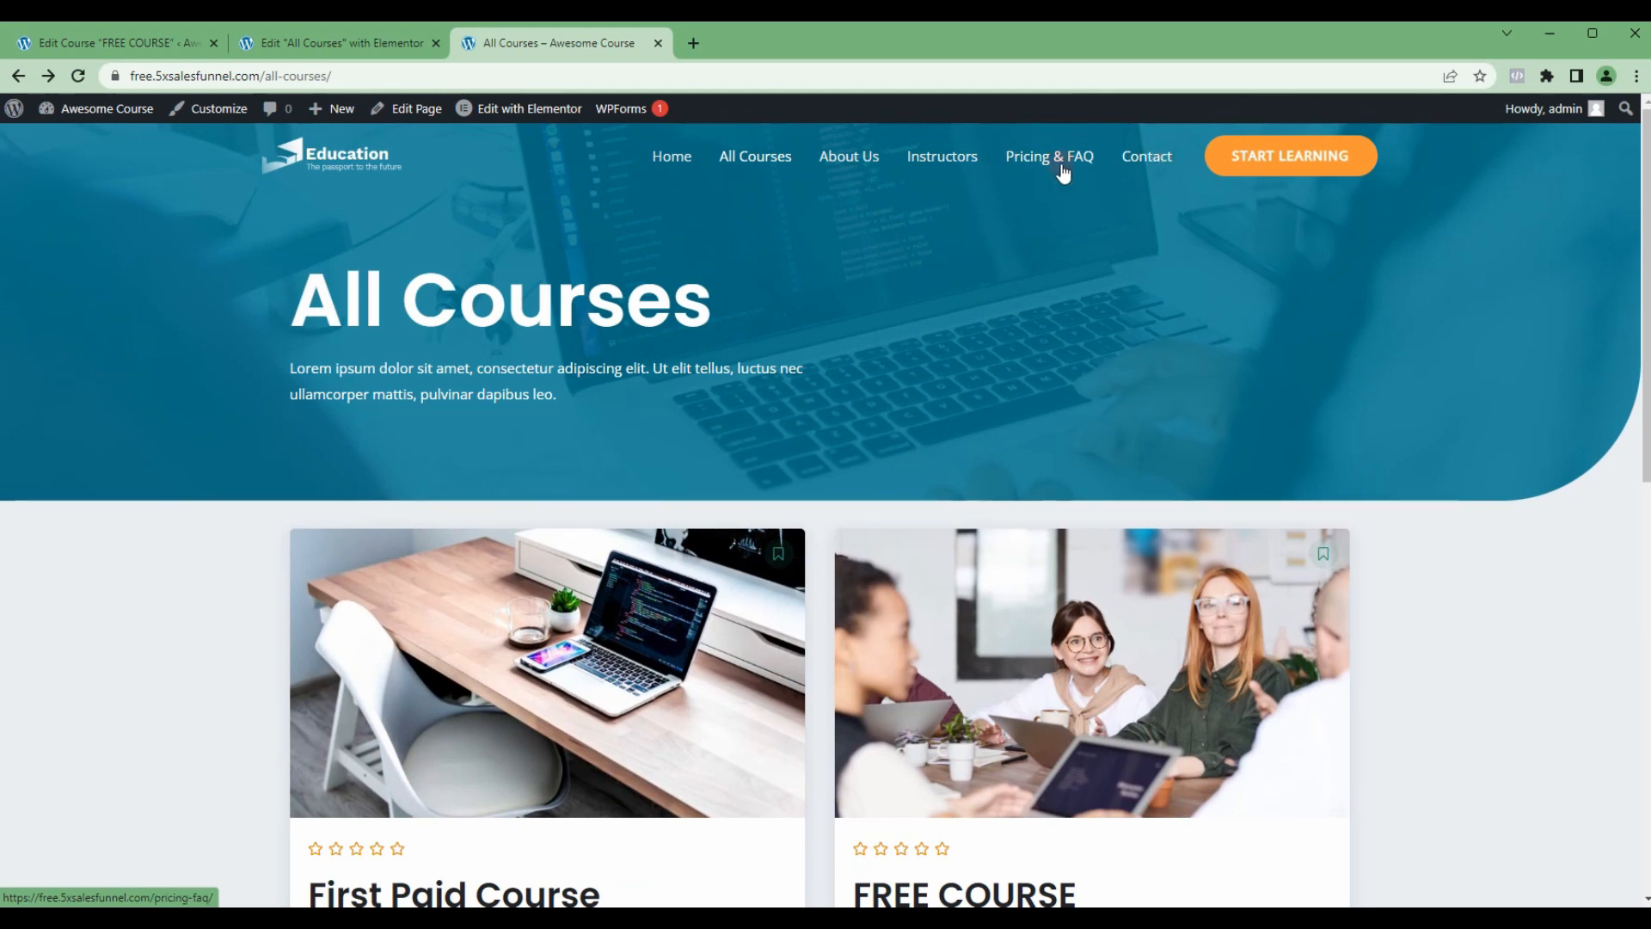
Step: Close the live All Courses page and its Elementor editor, and open the WordPress list of all pages
click(658, 43)
click(437, 43)
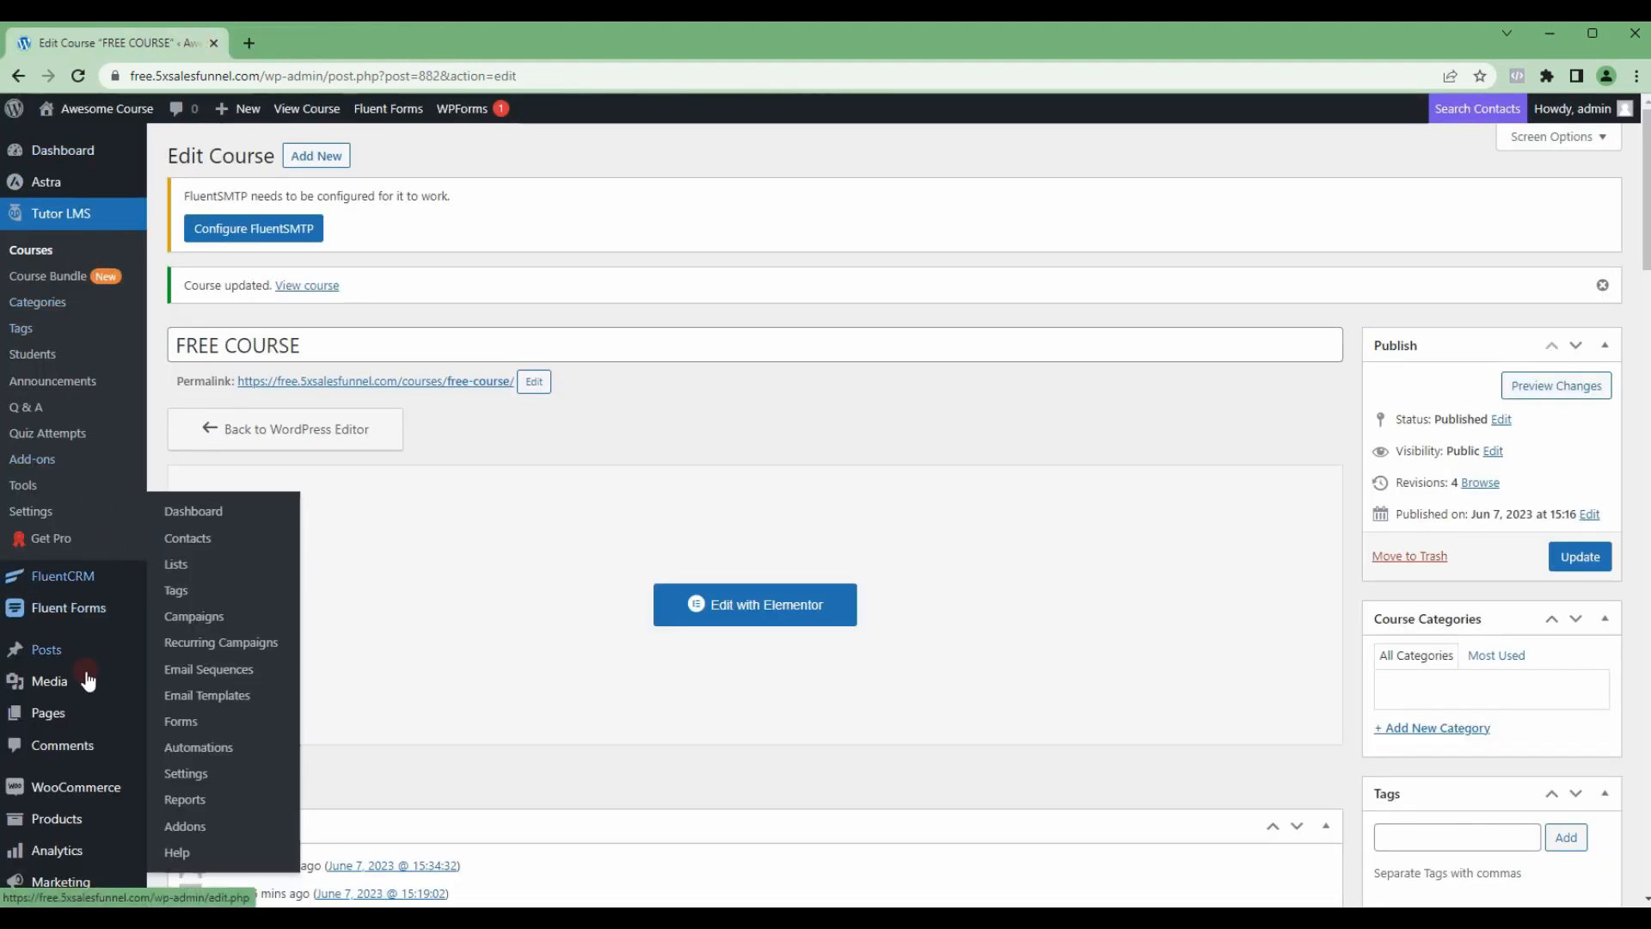
click(522, 590)
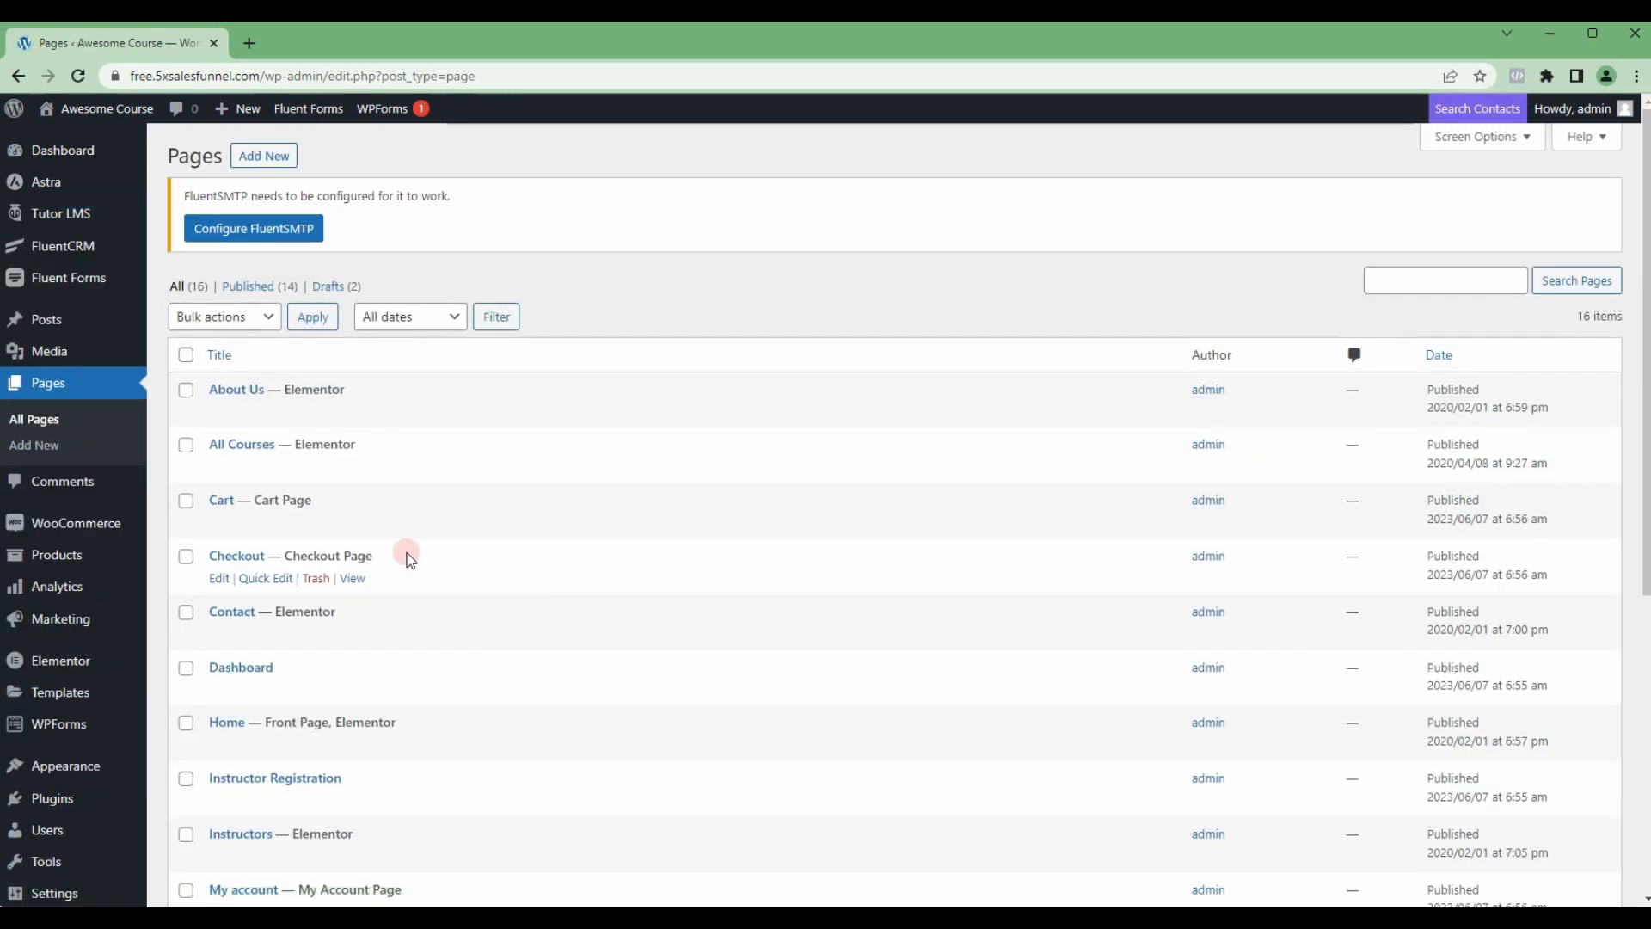
Step: Move the About Us, Instructors, Pricing & FAQ and Sample Page pages to the trash in one bulk action
scroll(407, 555, down, 1)
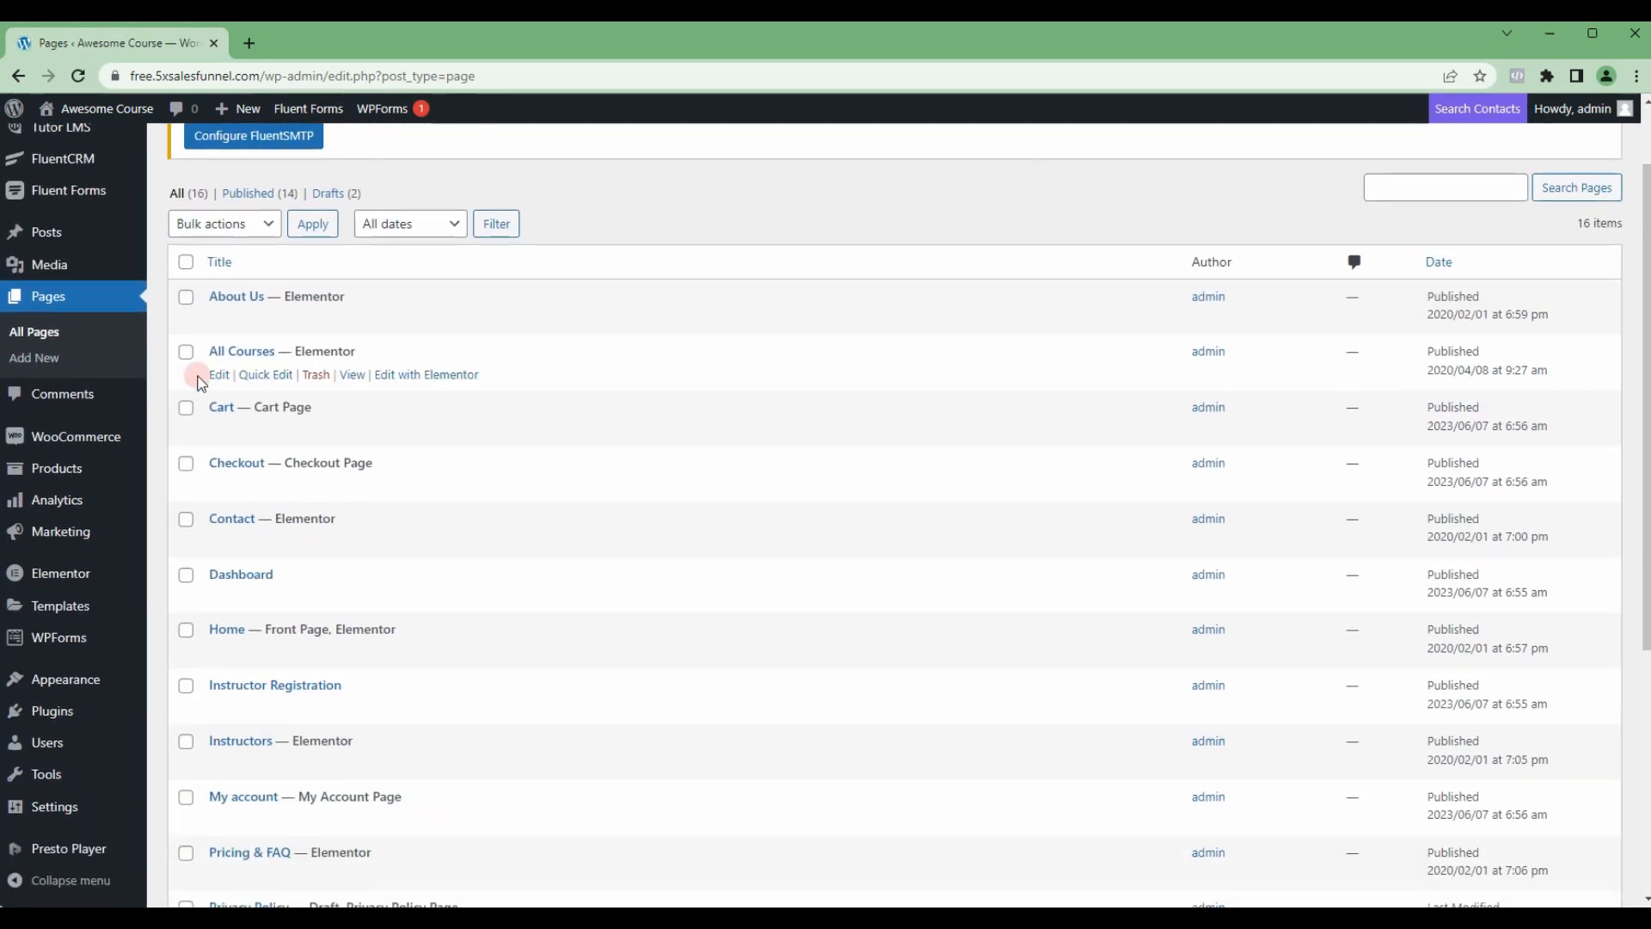
click(186, 297)
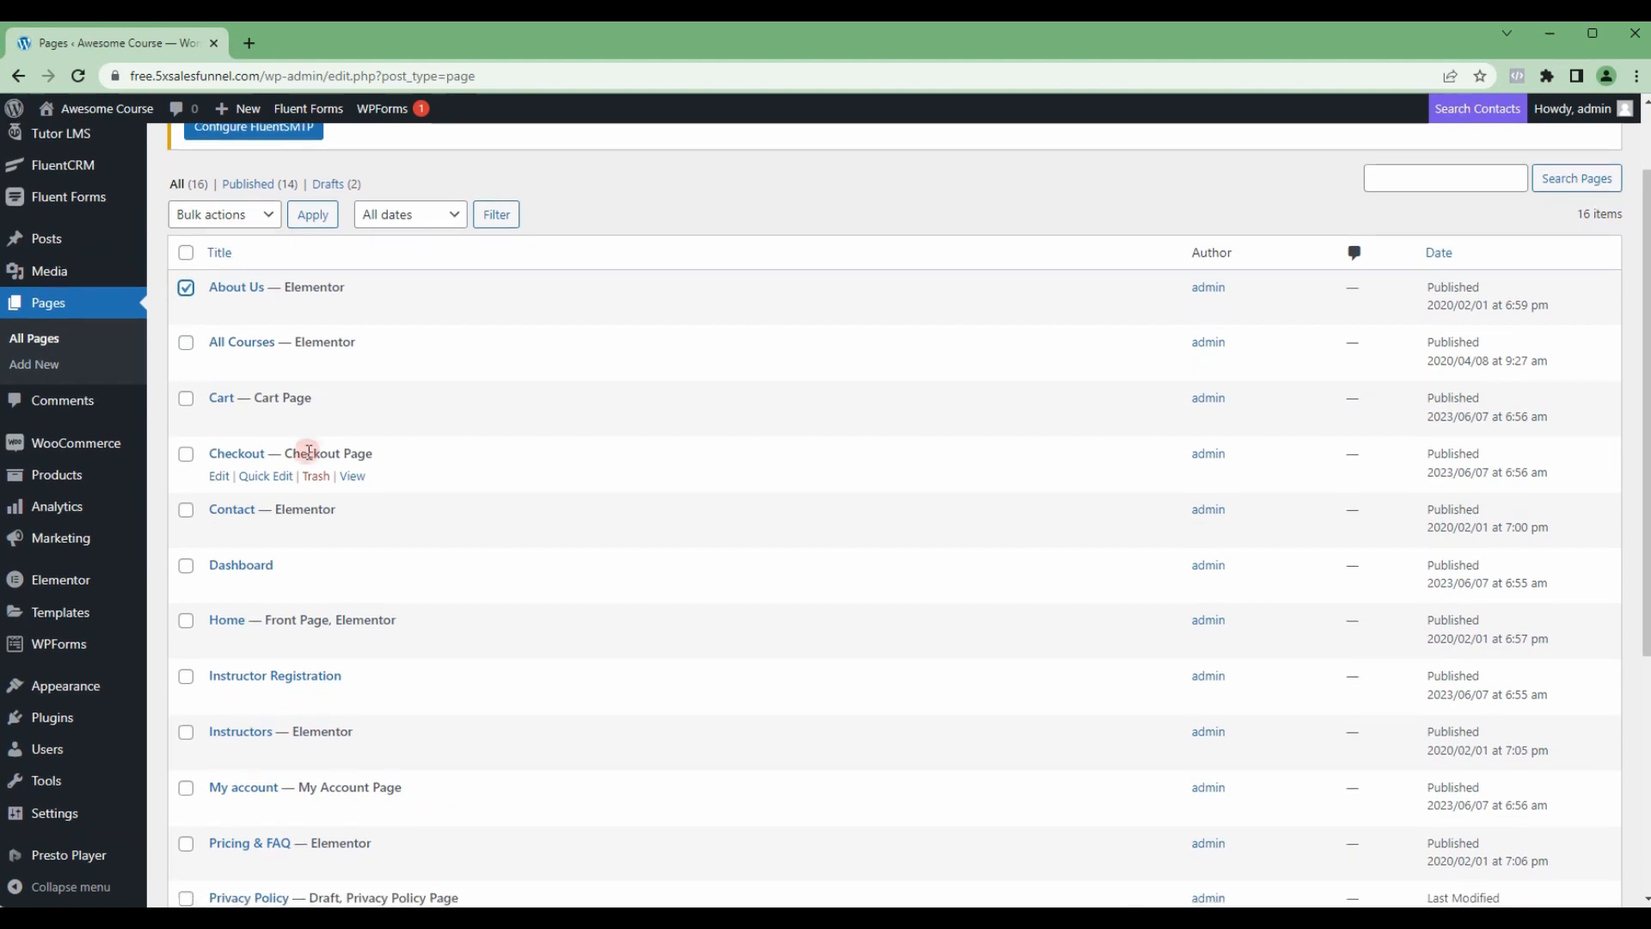
scroll(207, 551, down, 1)
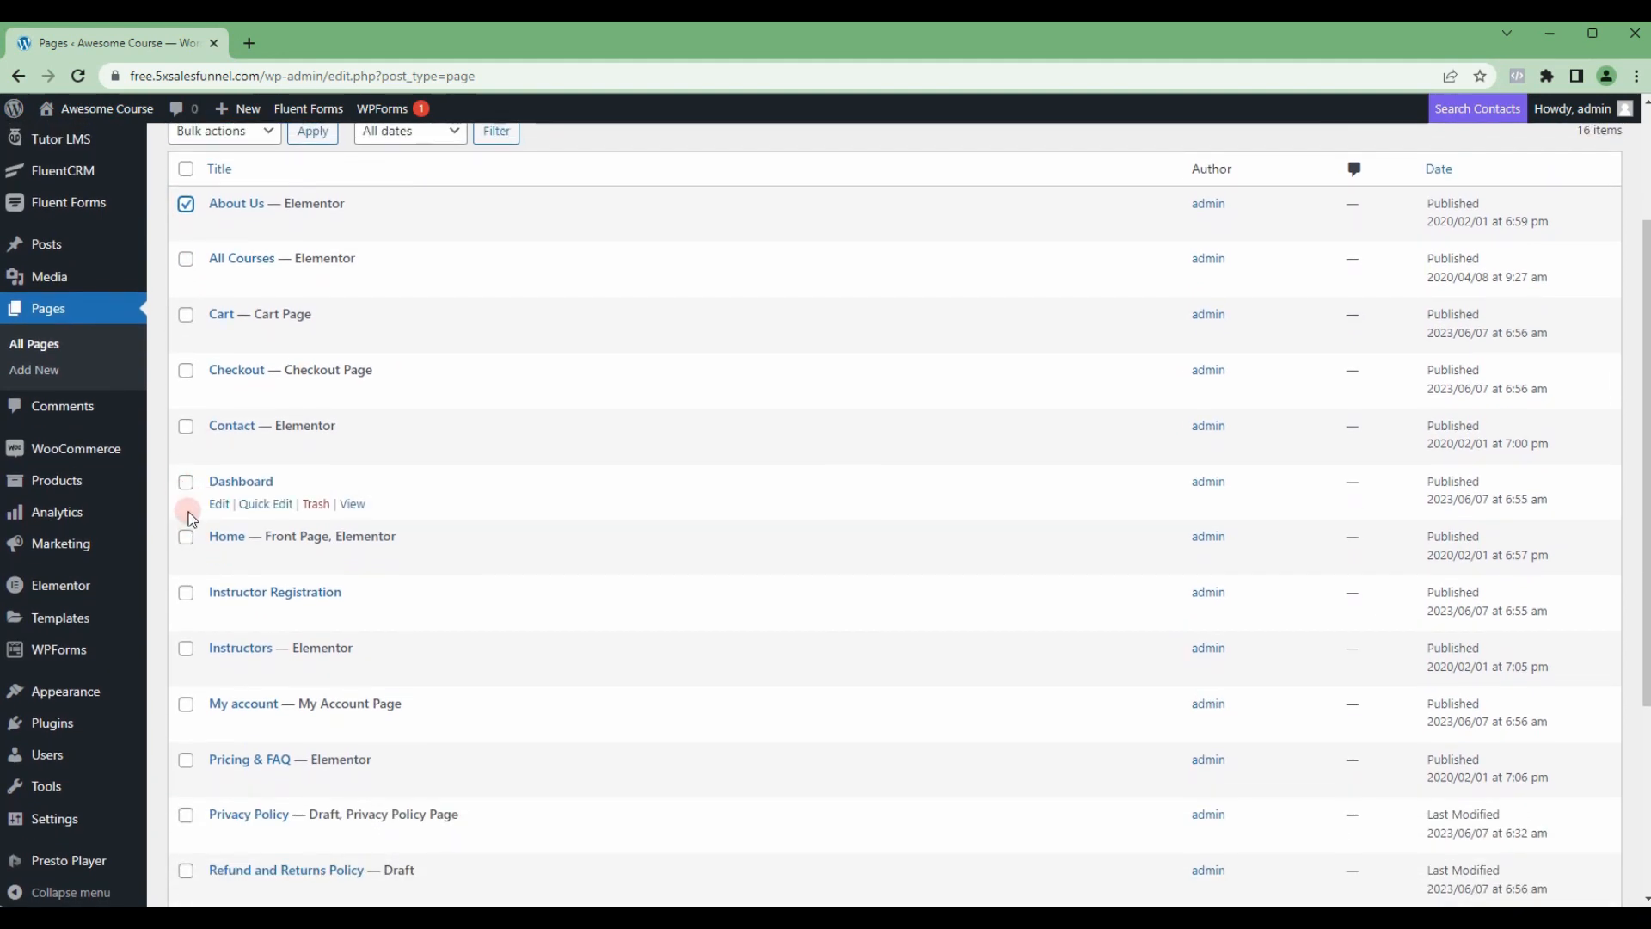
scroll(180, 534, down, 1)
click(186, 554)
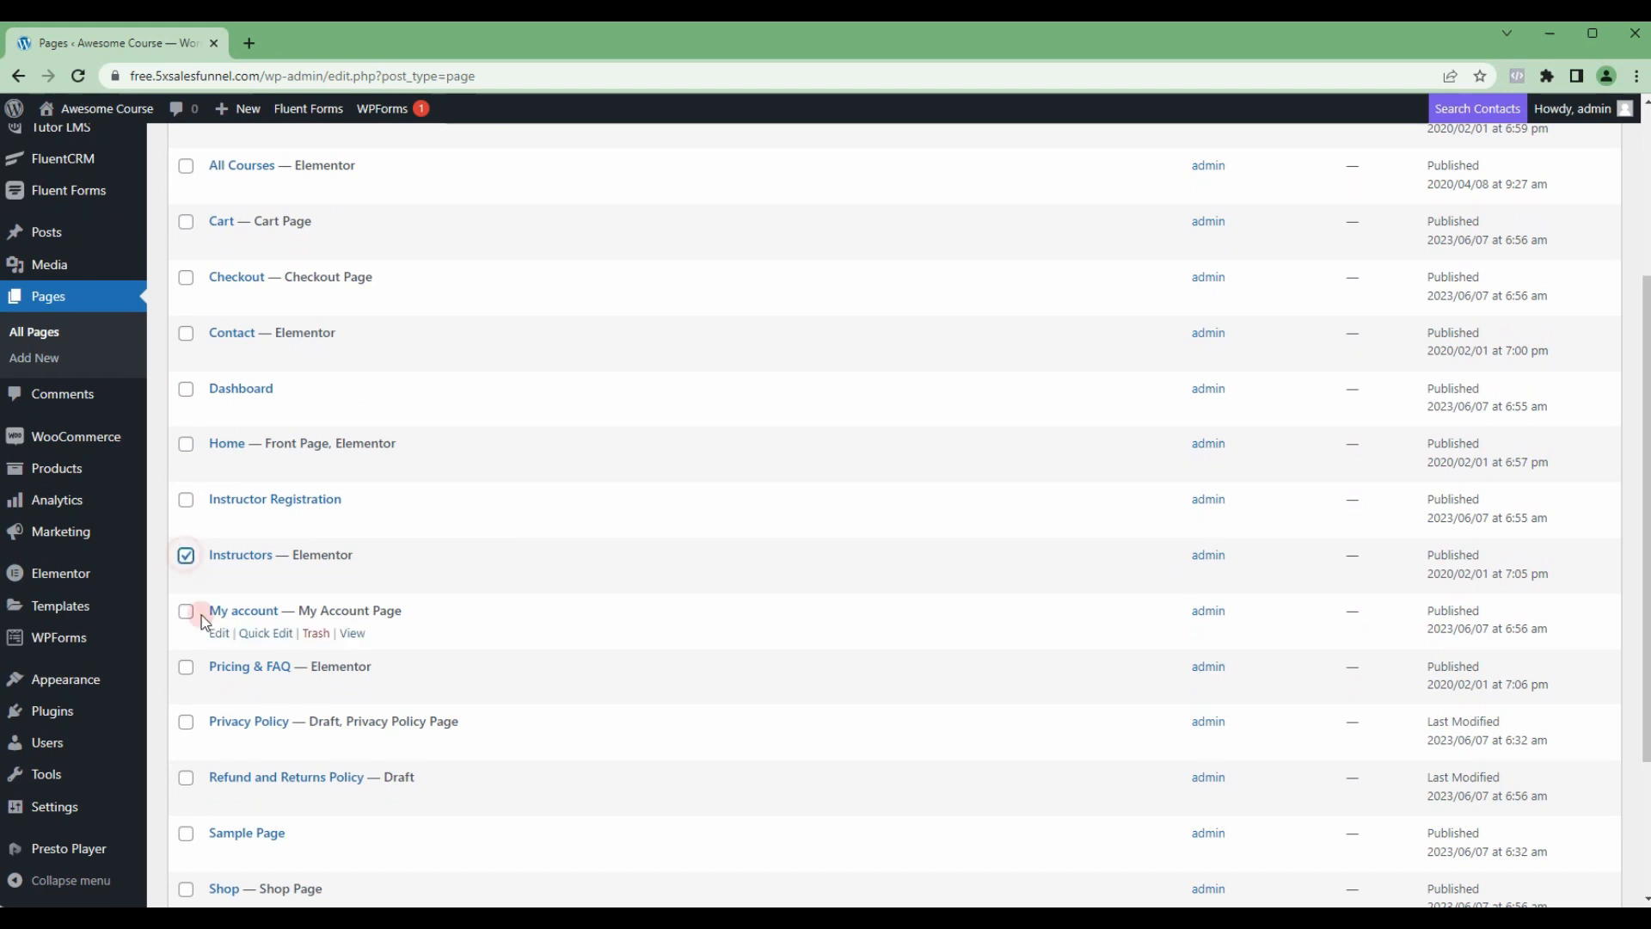
scroll(203, 620, down, 1)
click(185, 576)
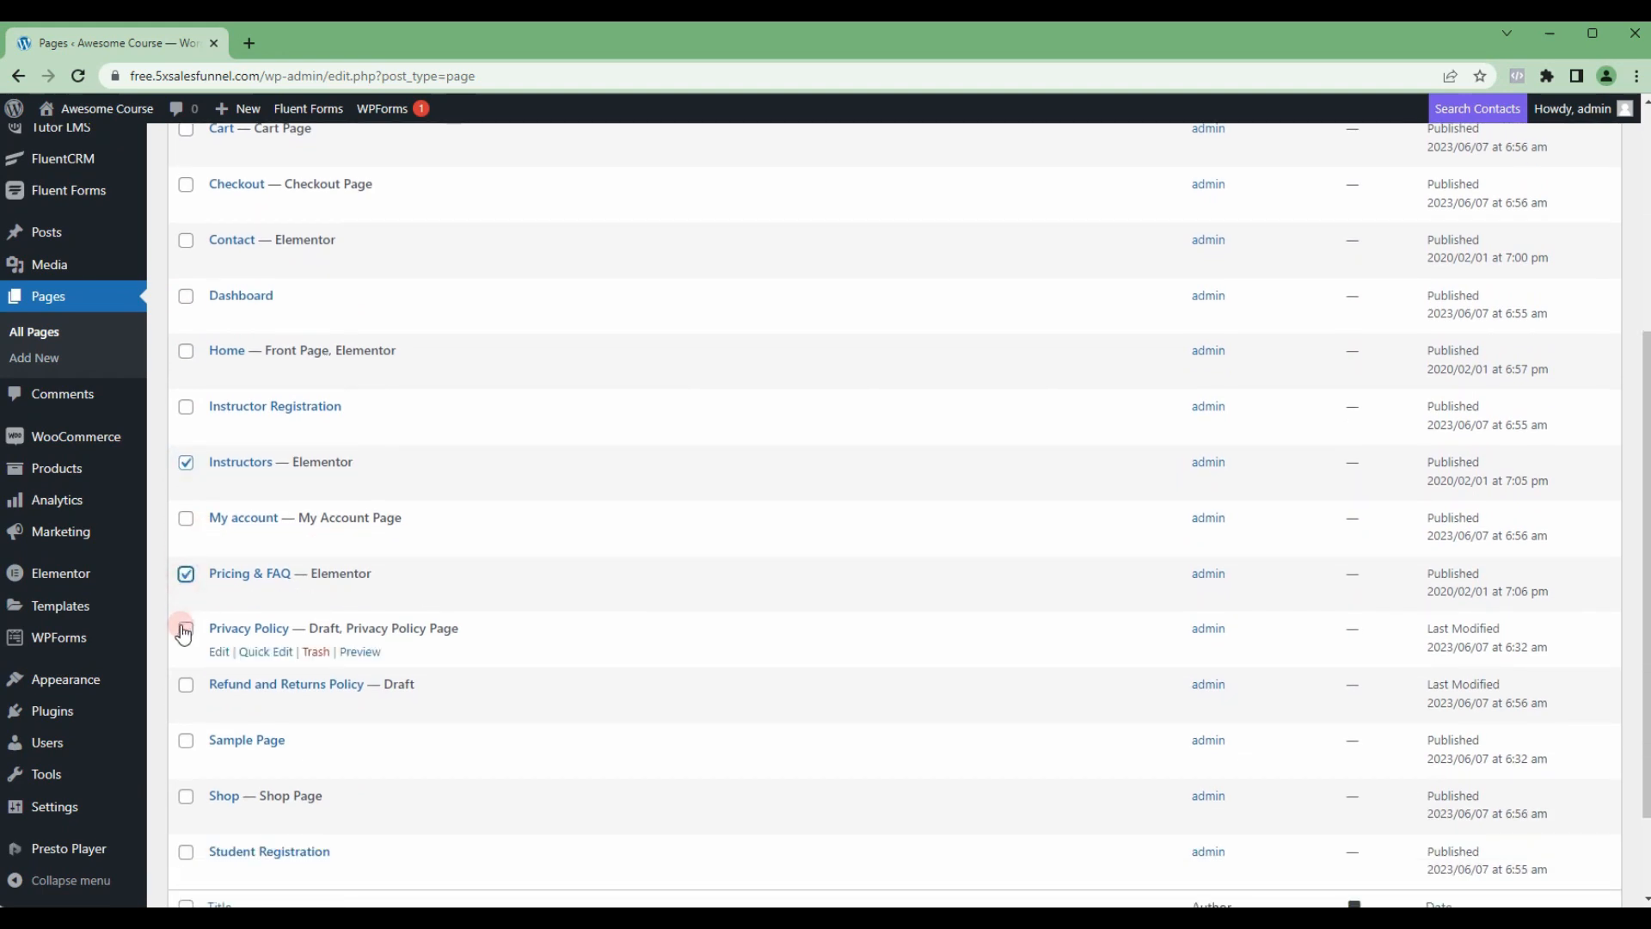
click(186, 742)
scroll(203, 736, down, 1)
click(221, 829)
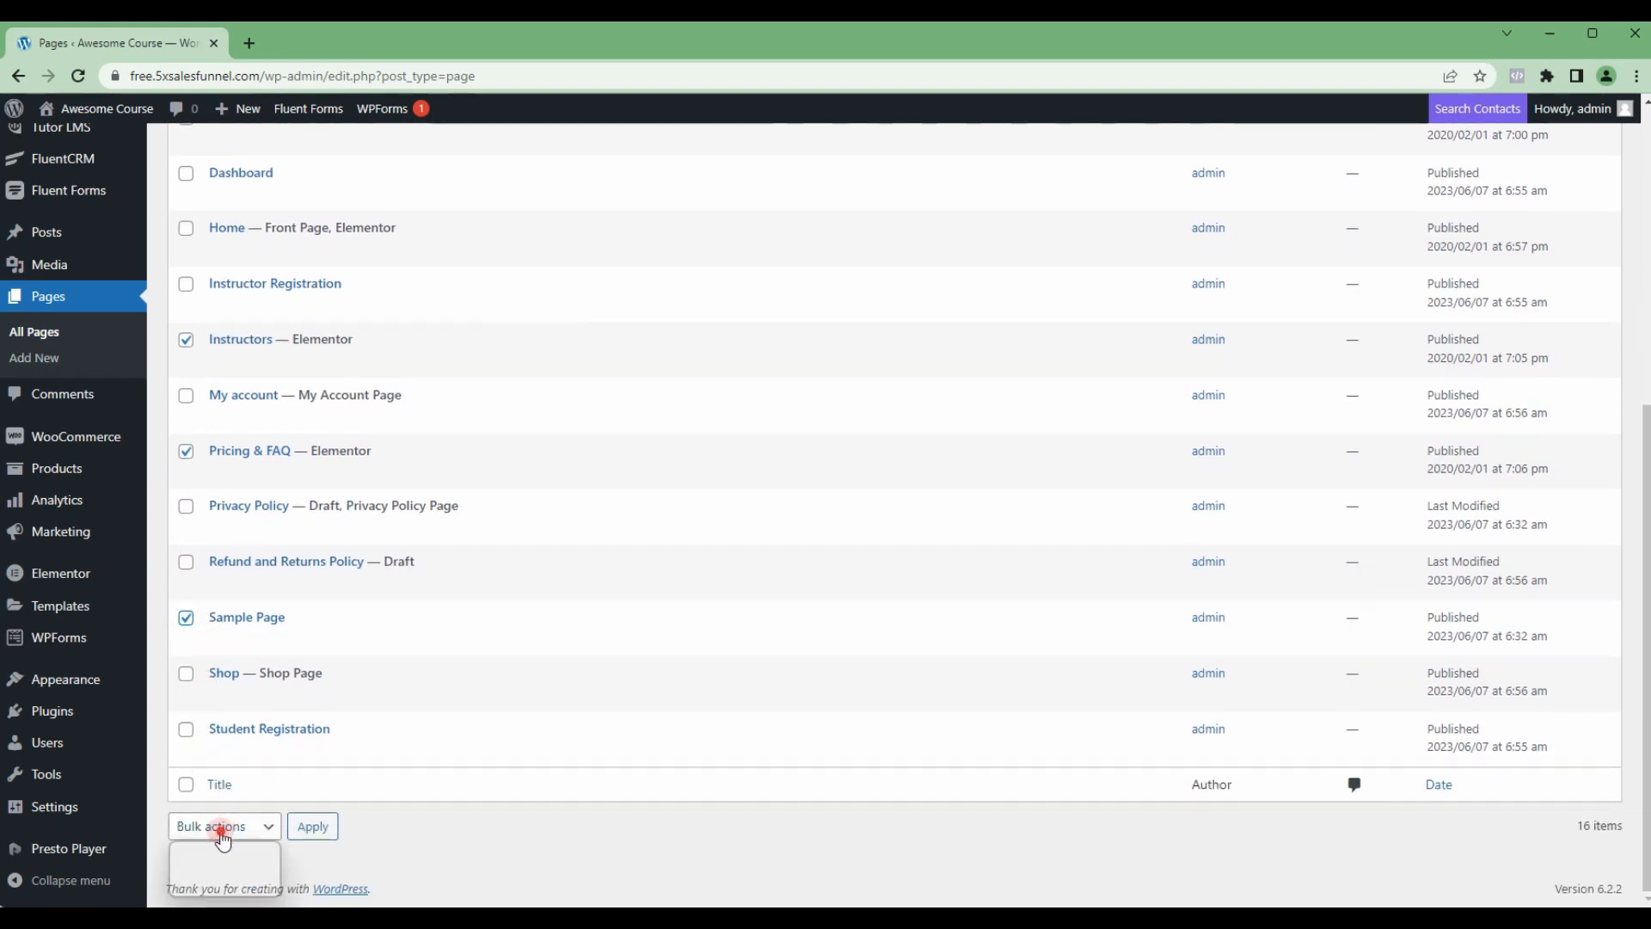
click(217, 884)
click(312, 826)
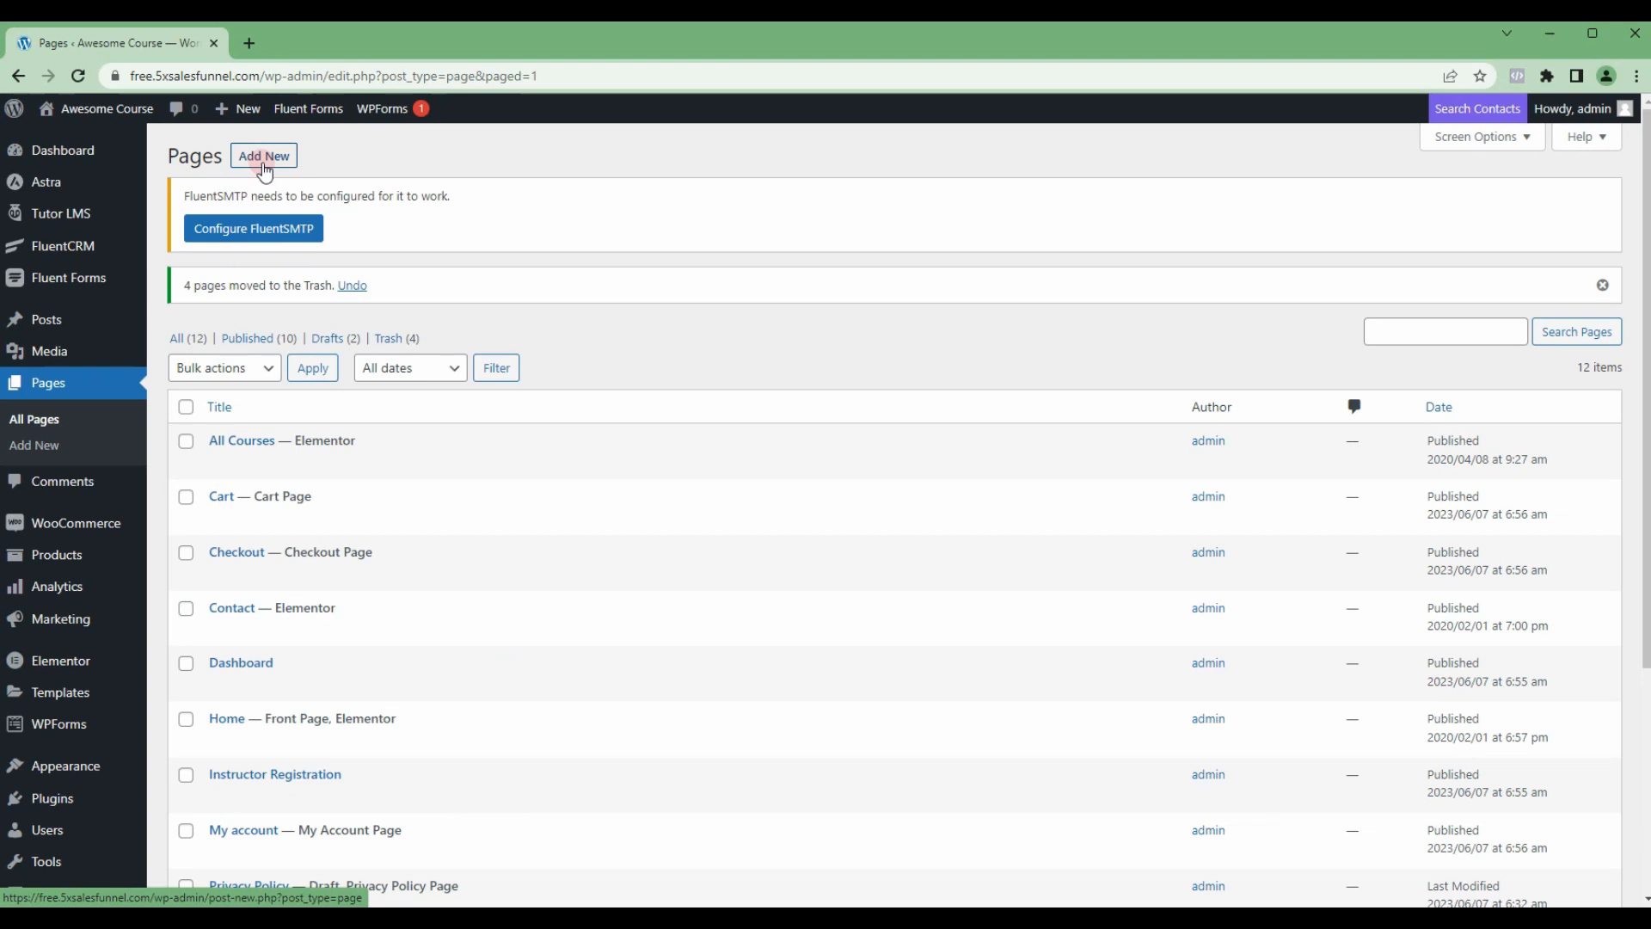
Step: Open the live site's home page in a new tab and check its navigation menu
scroll(546, 439, down, 1)
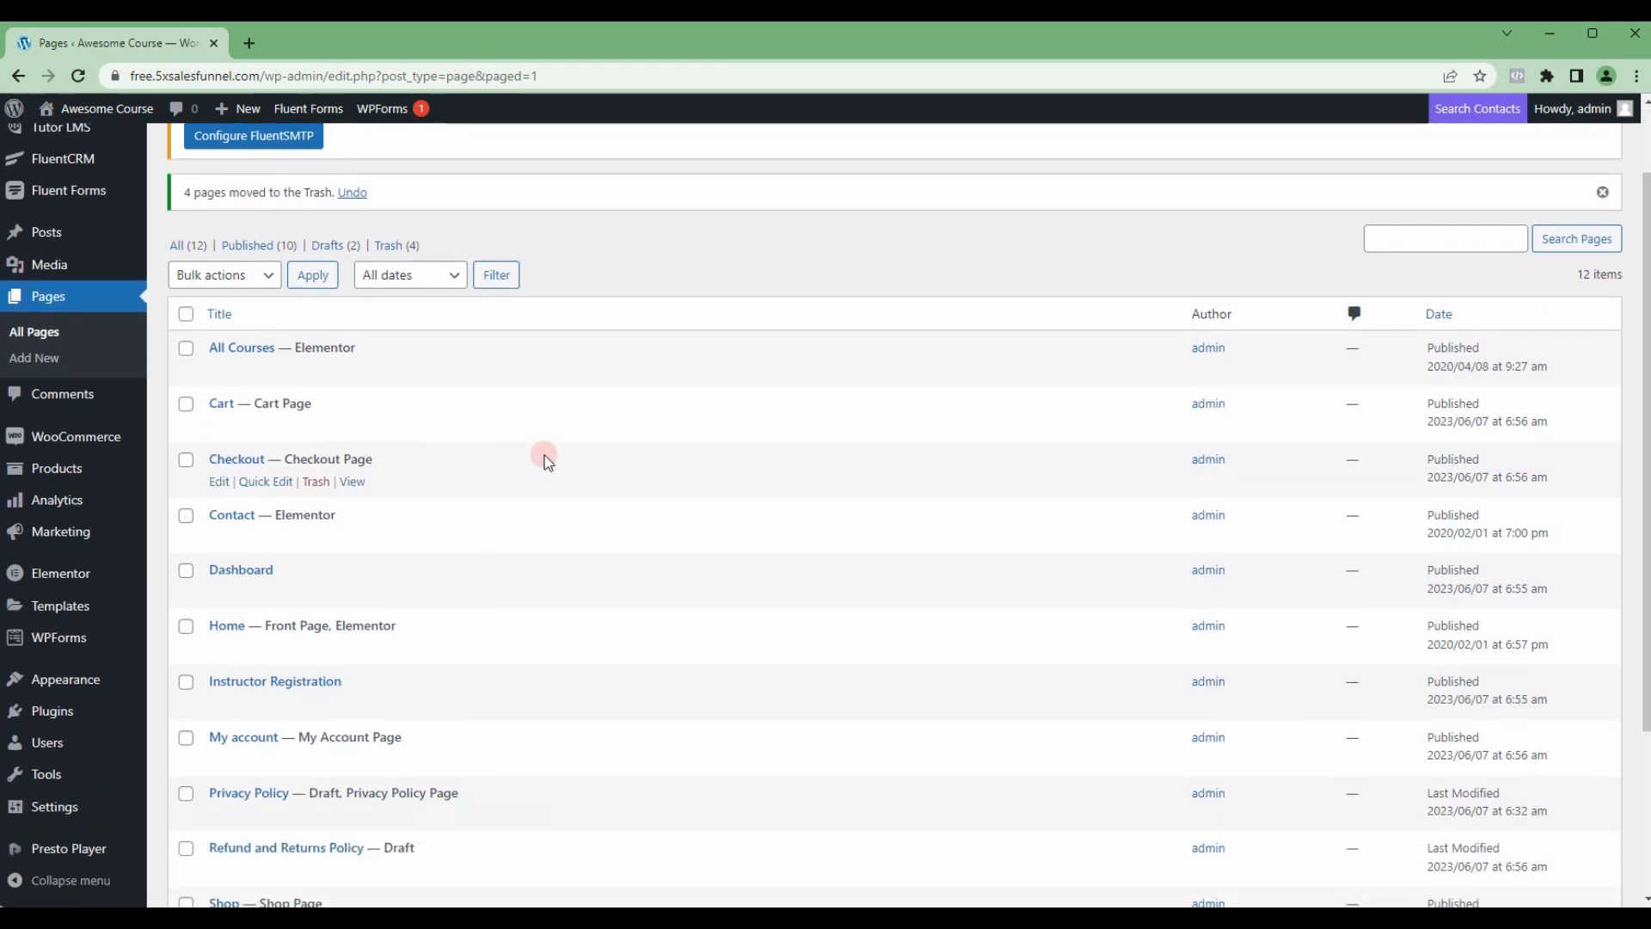
mouse_move(137, 679)
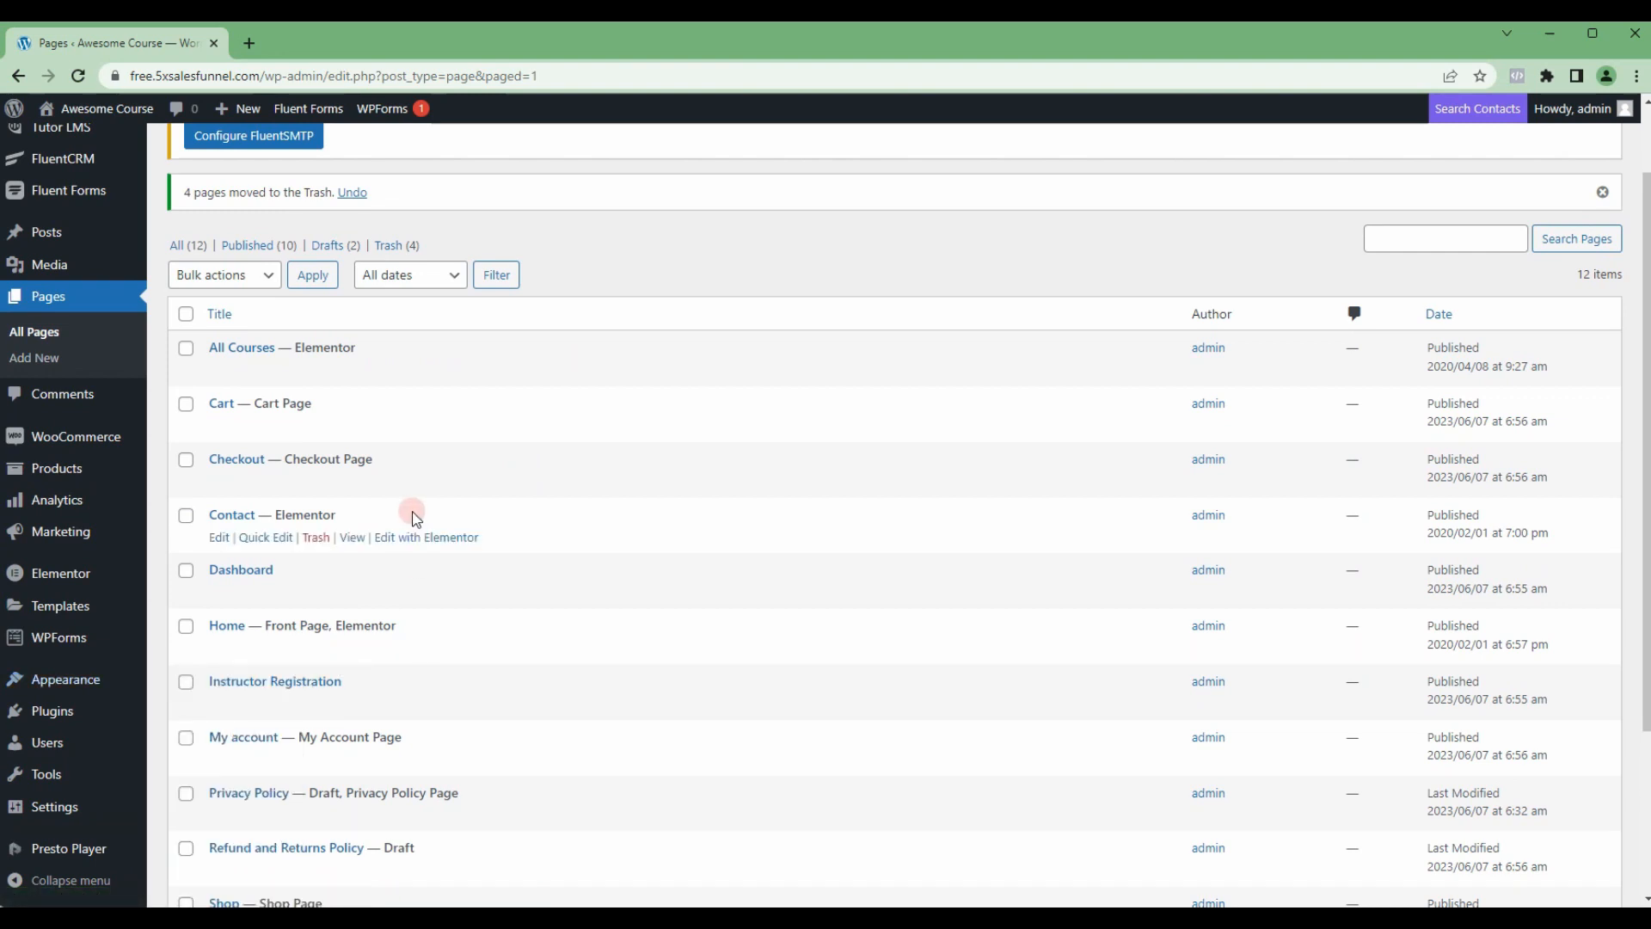
mouse_move(86, 108)
right_click(71, 143)
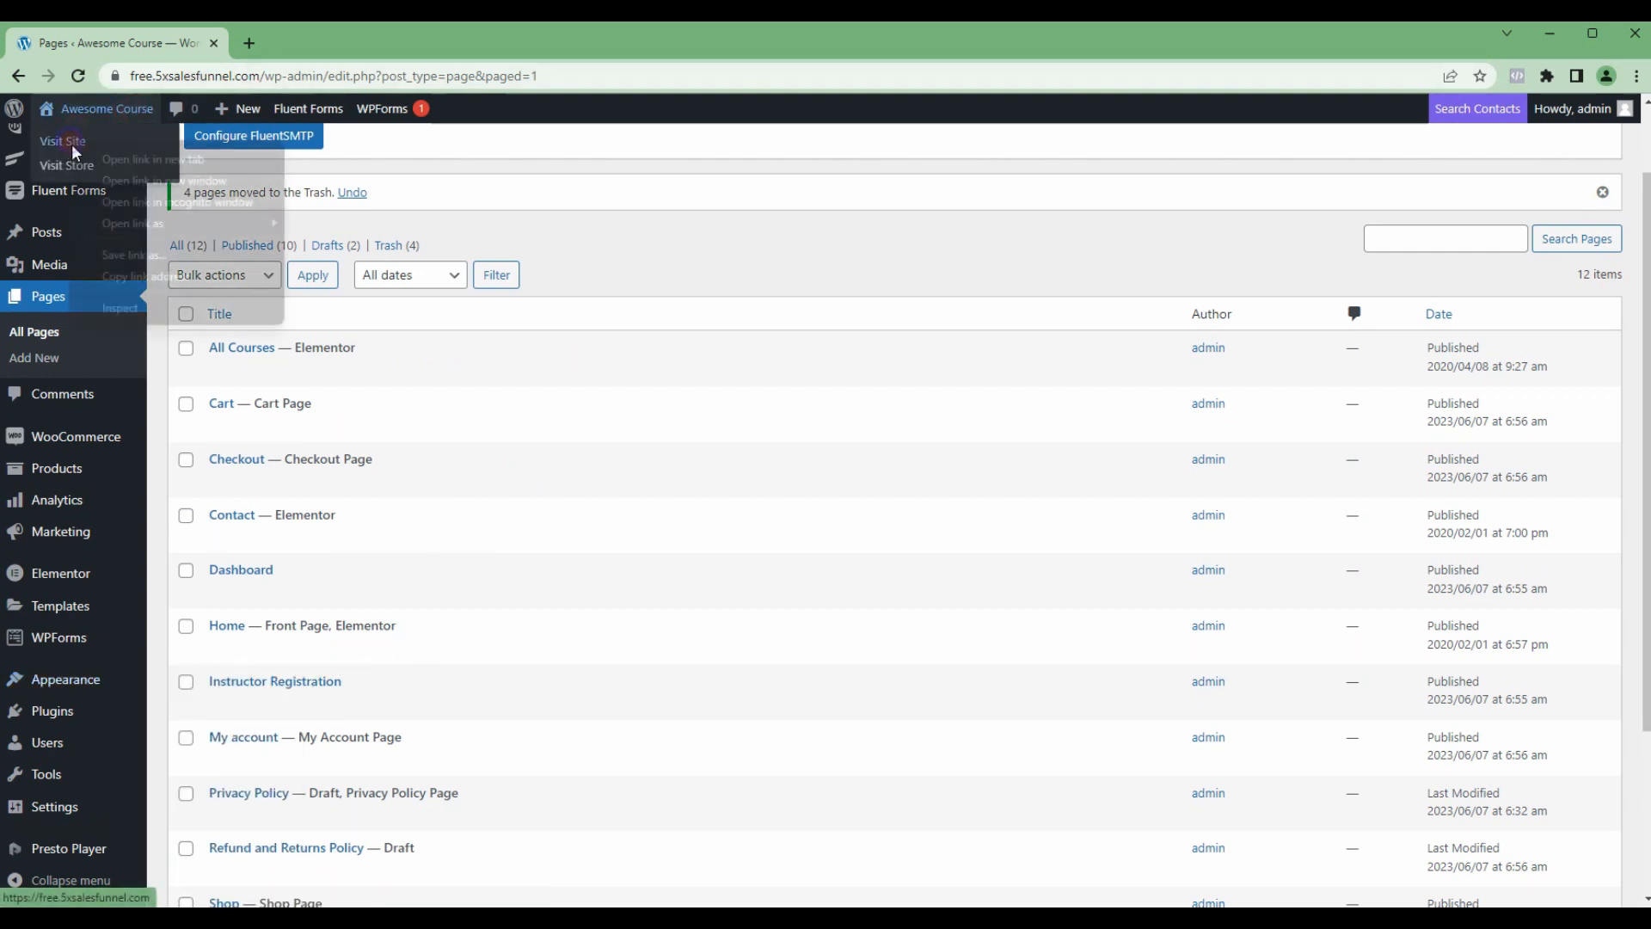
click(119, 160)
click(276, 43)
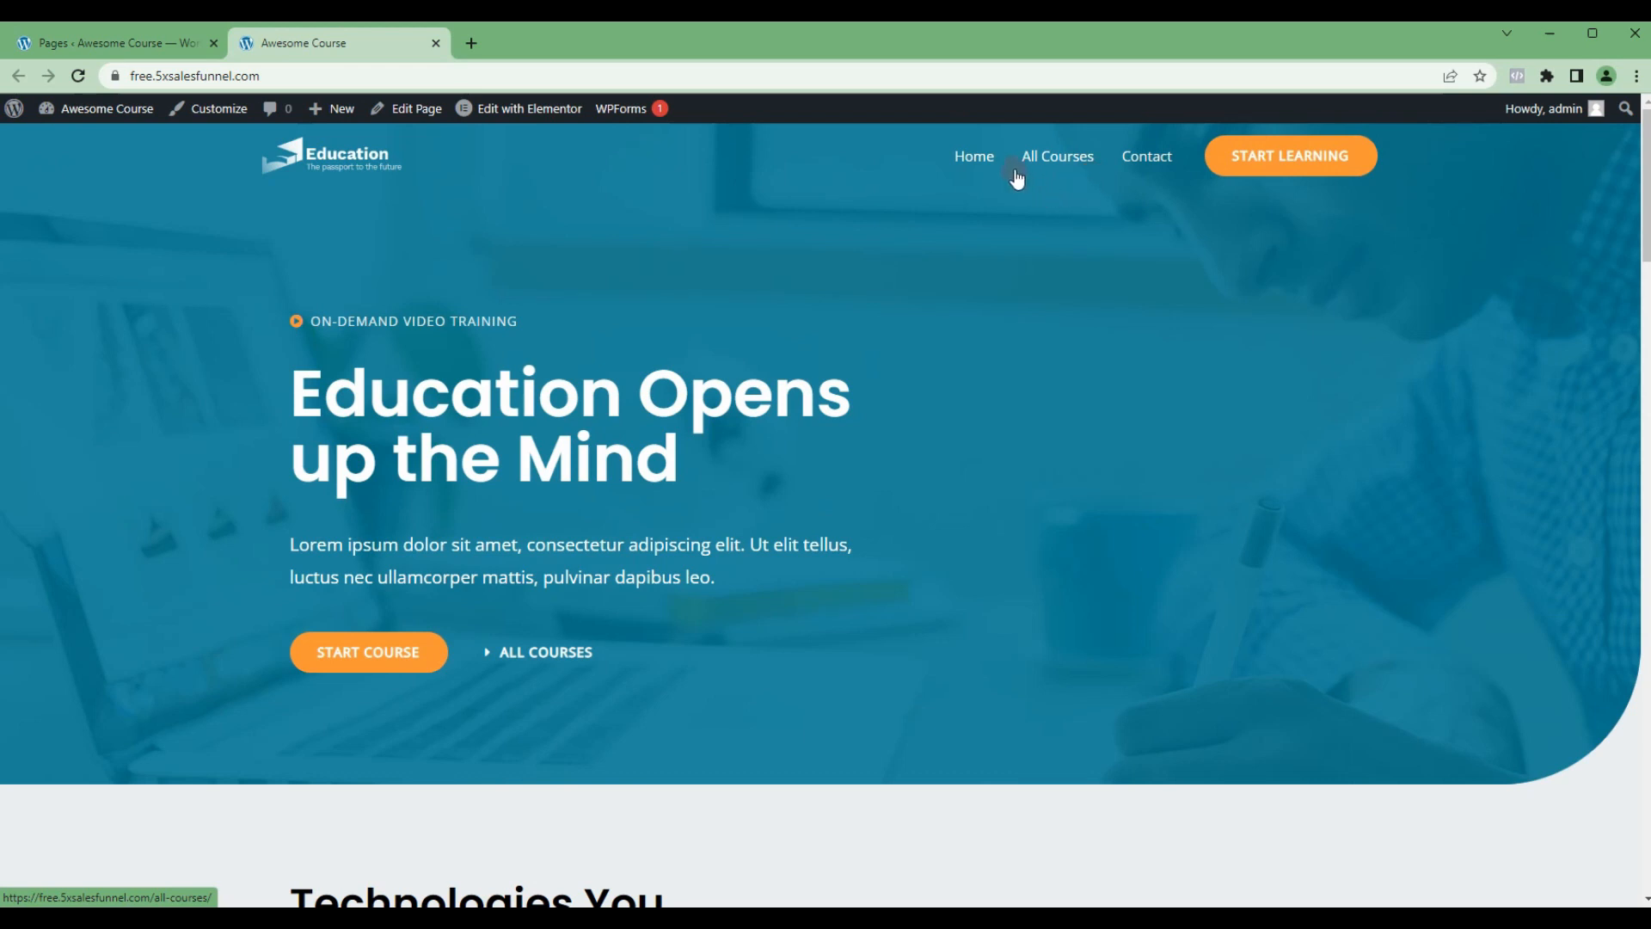
Step: Open the live Contact page in Elementor in a new tab and examine its contact details and WPForms form
click(1142, 163)
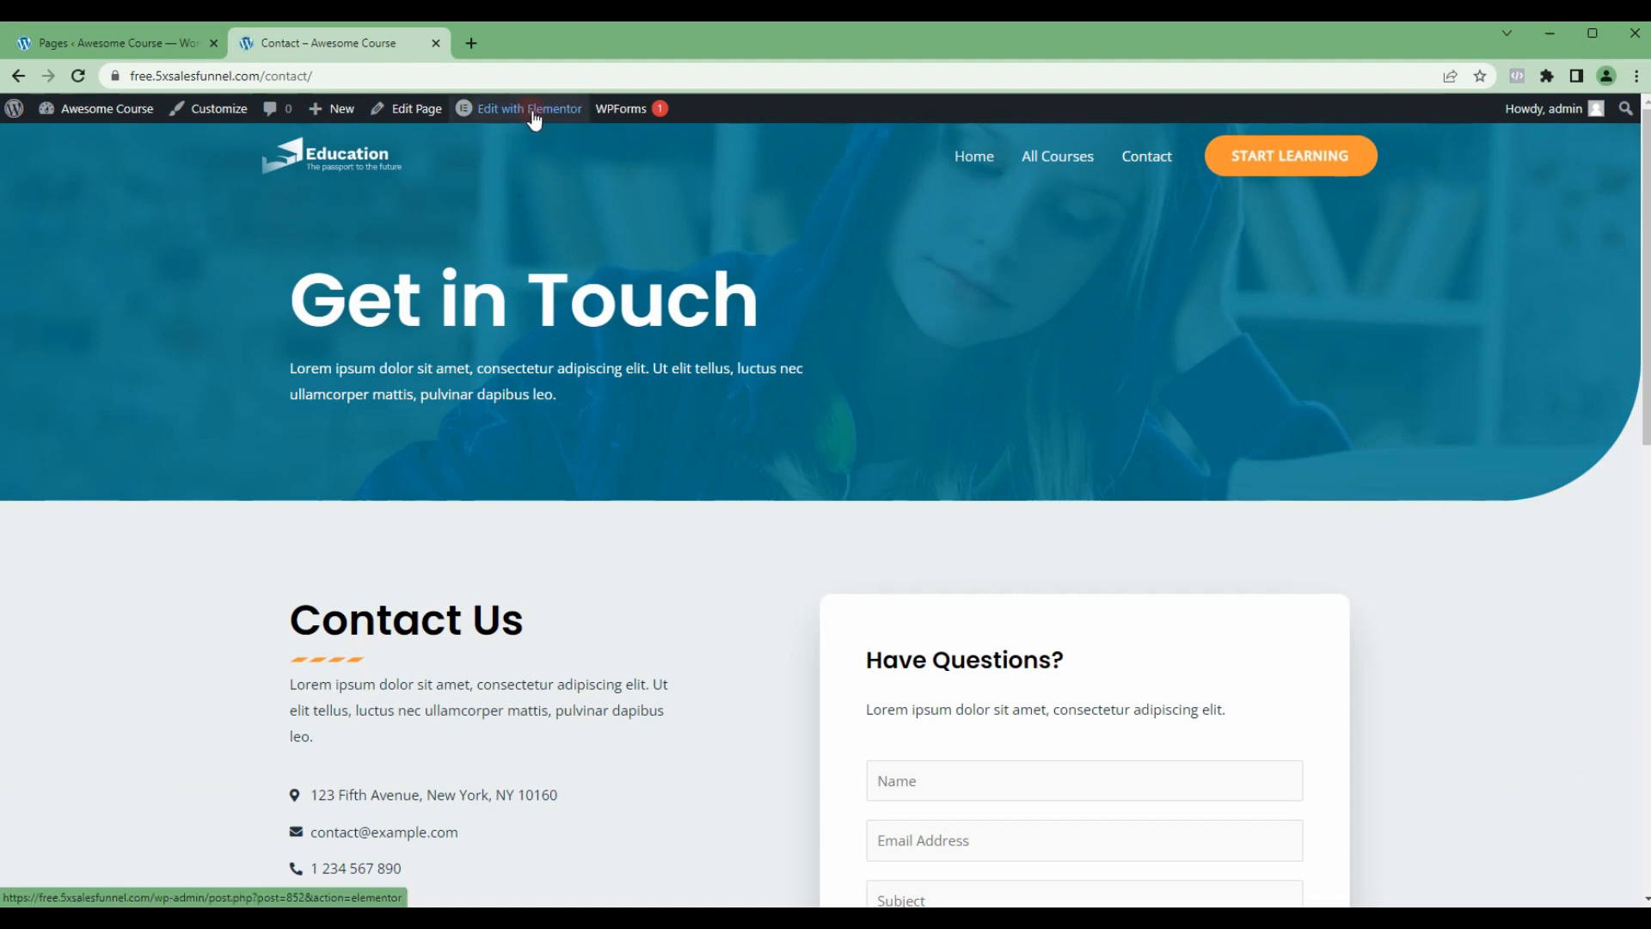
right_click(534, 114)
click(571, 126)
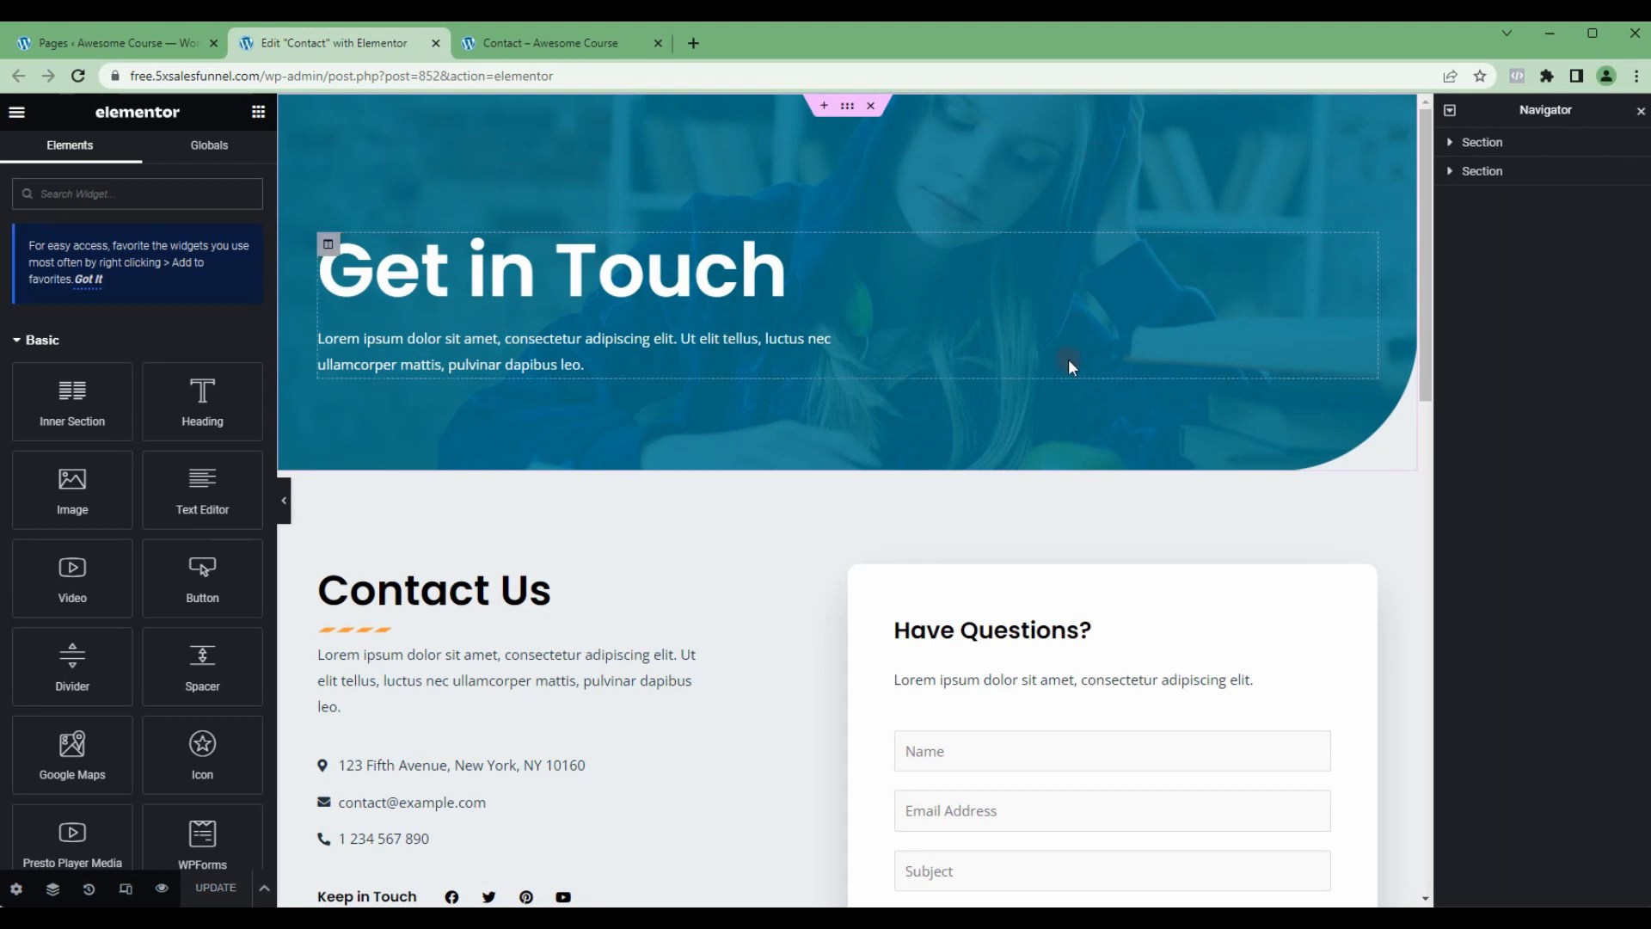
scroll(808, 404, down, 2)
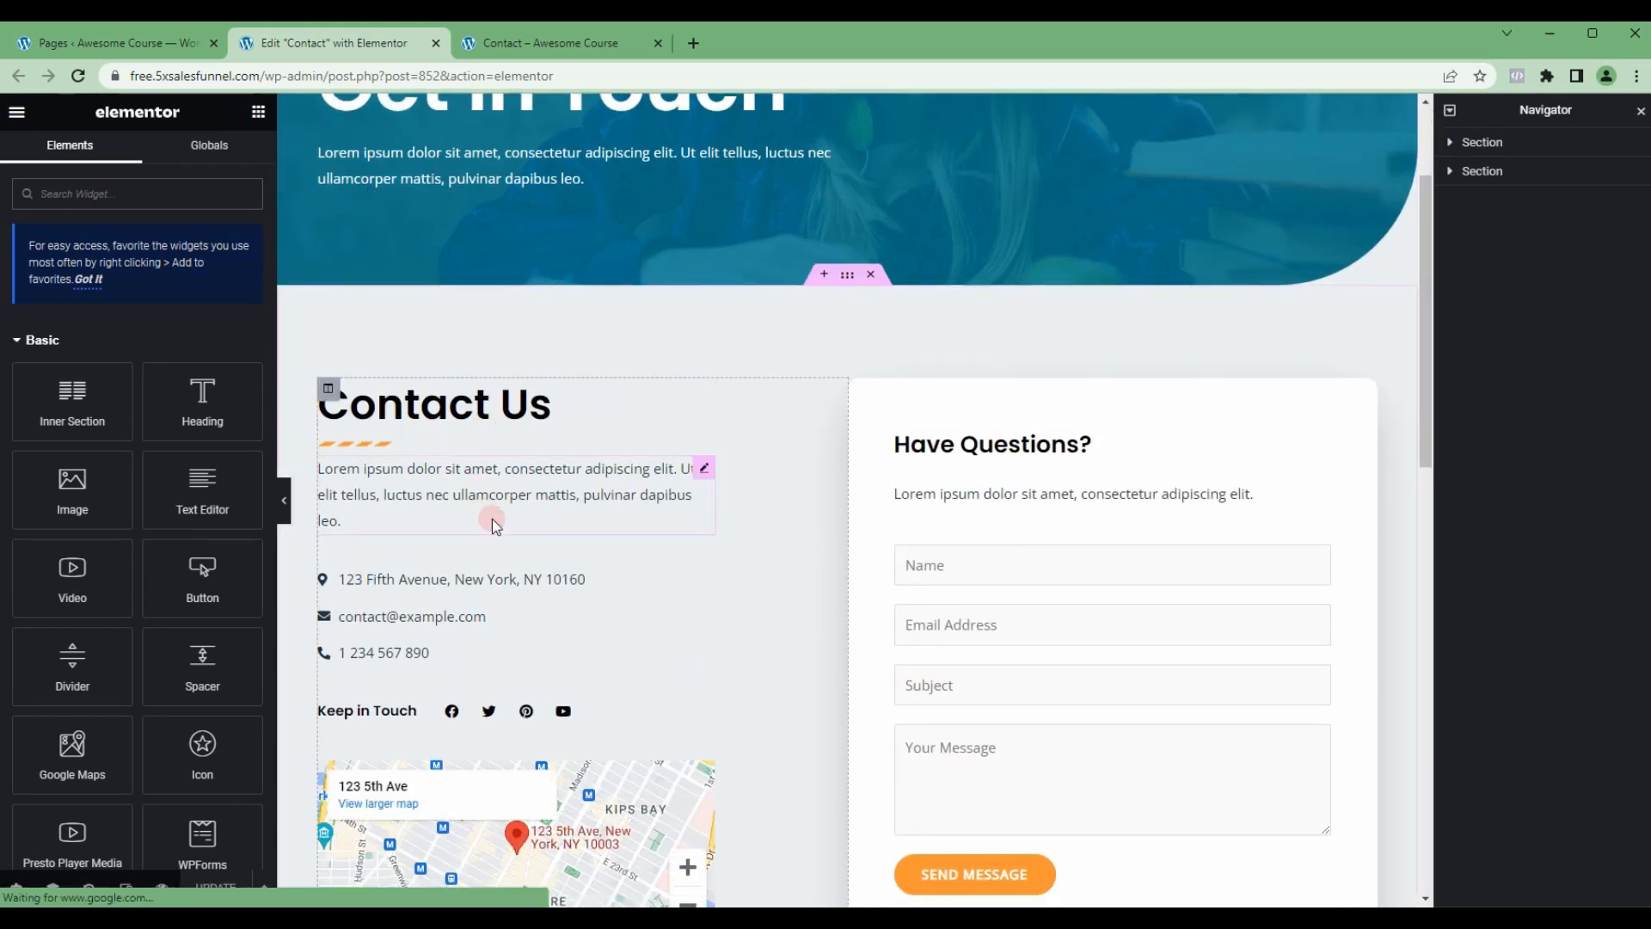
scroll(602, 468, down, 2)
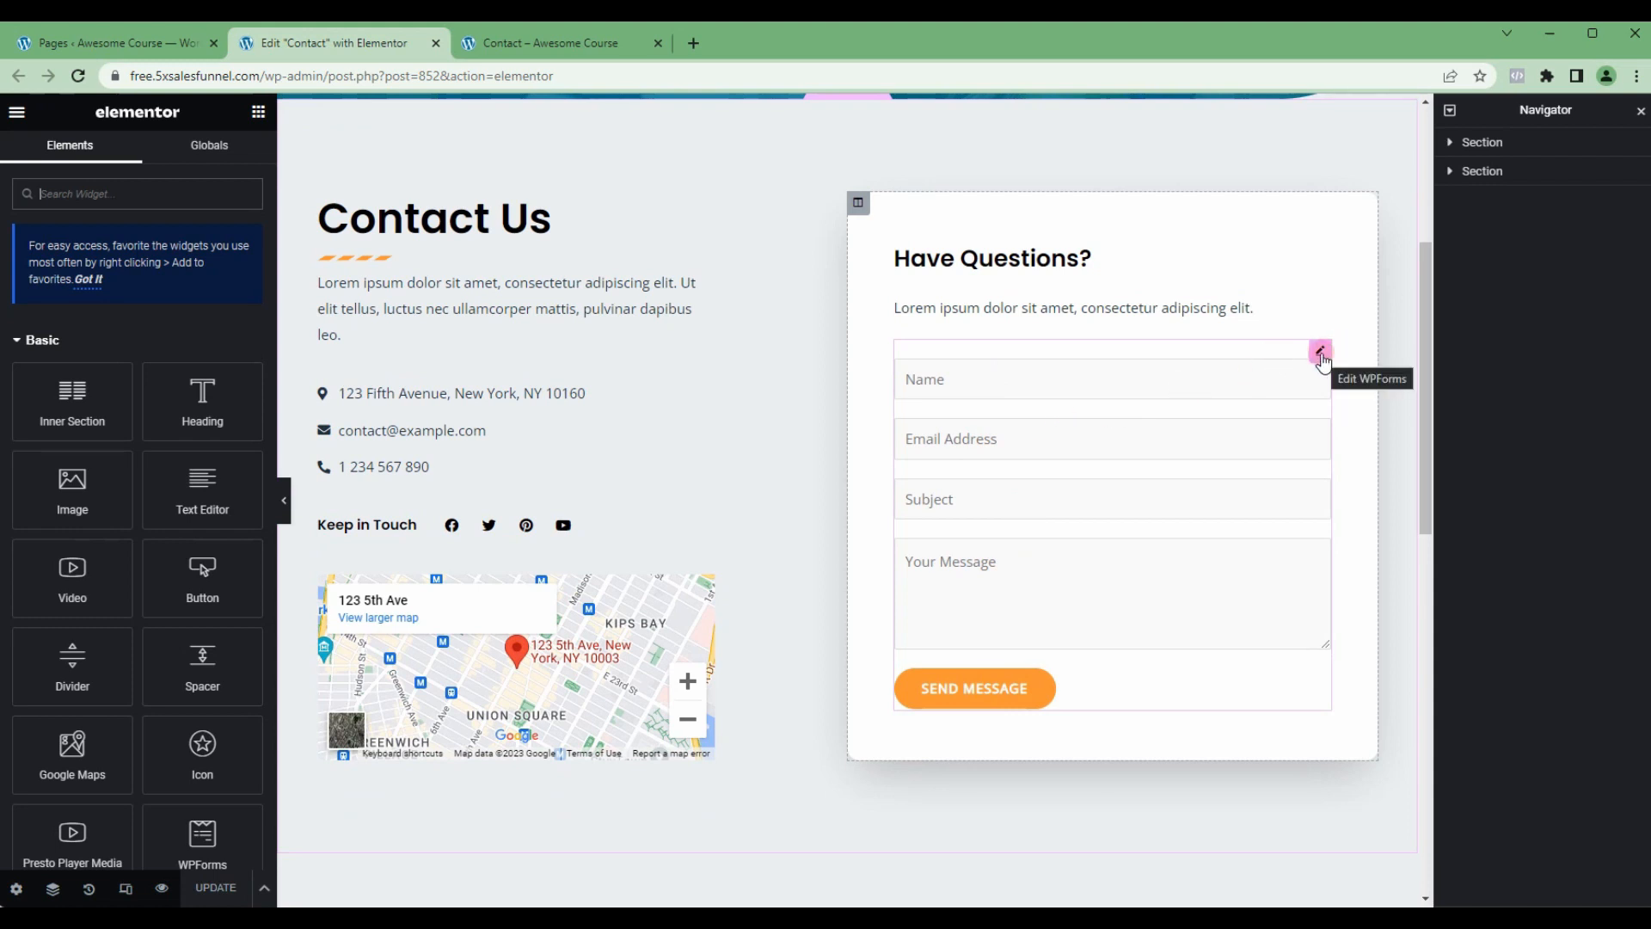
Step: Return to the WordPress admin page list and open the Plugins page
click(76, 41)
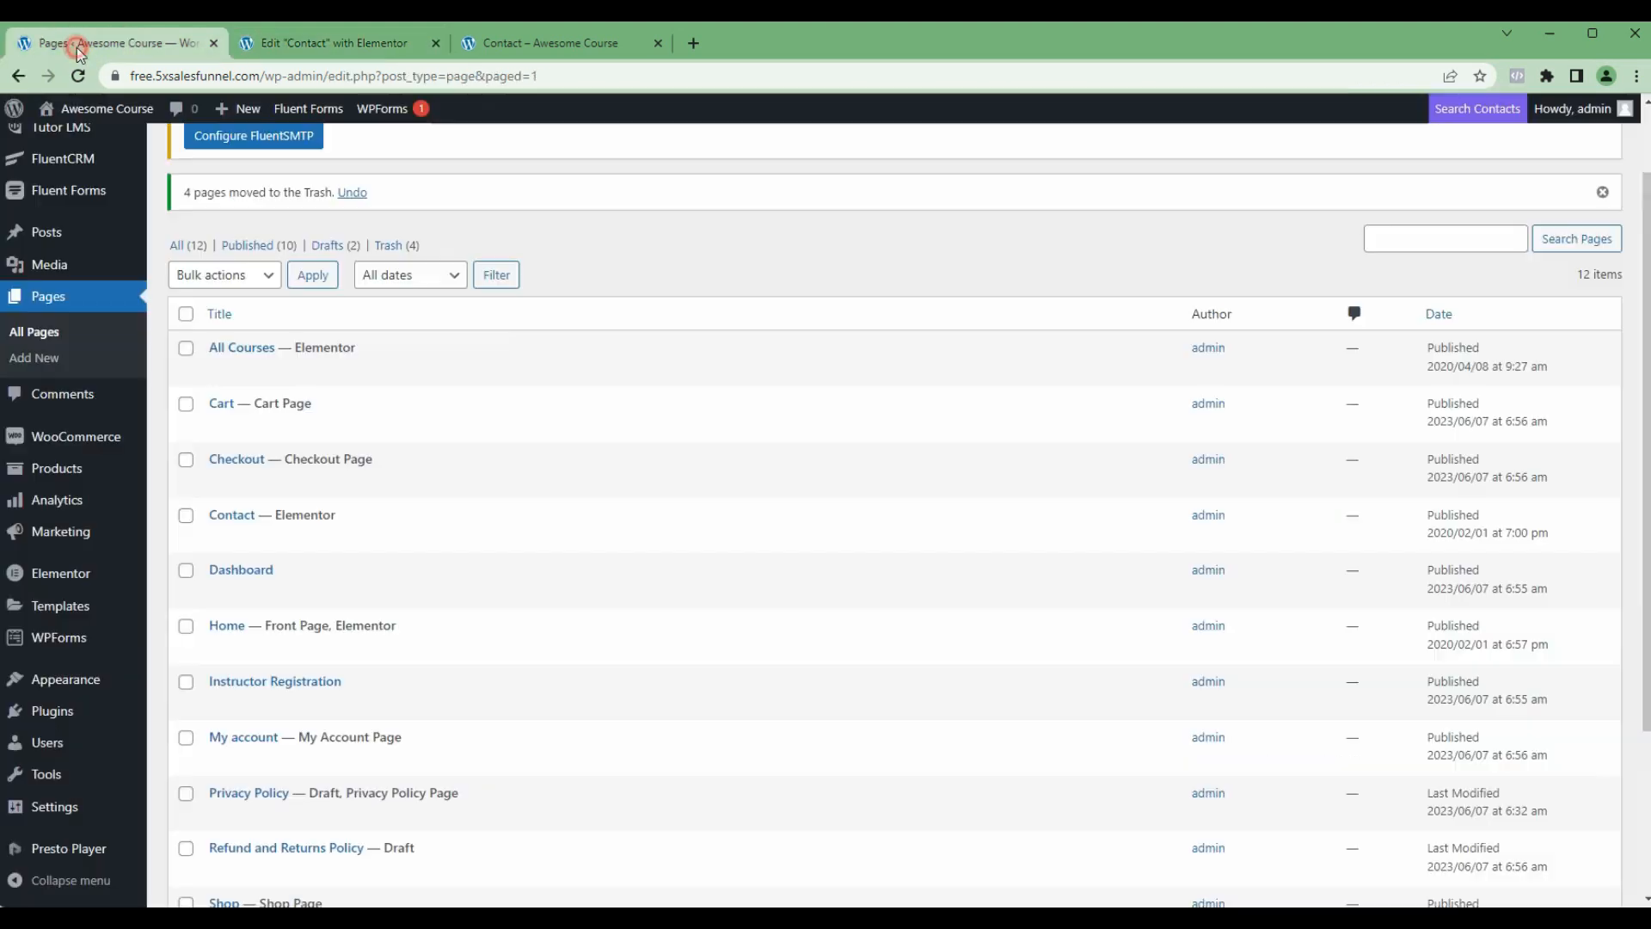
scroll(147, 597, down, 1)
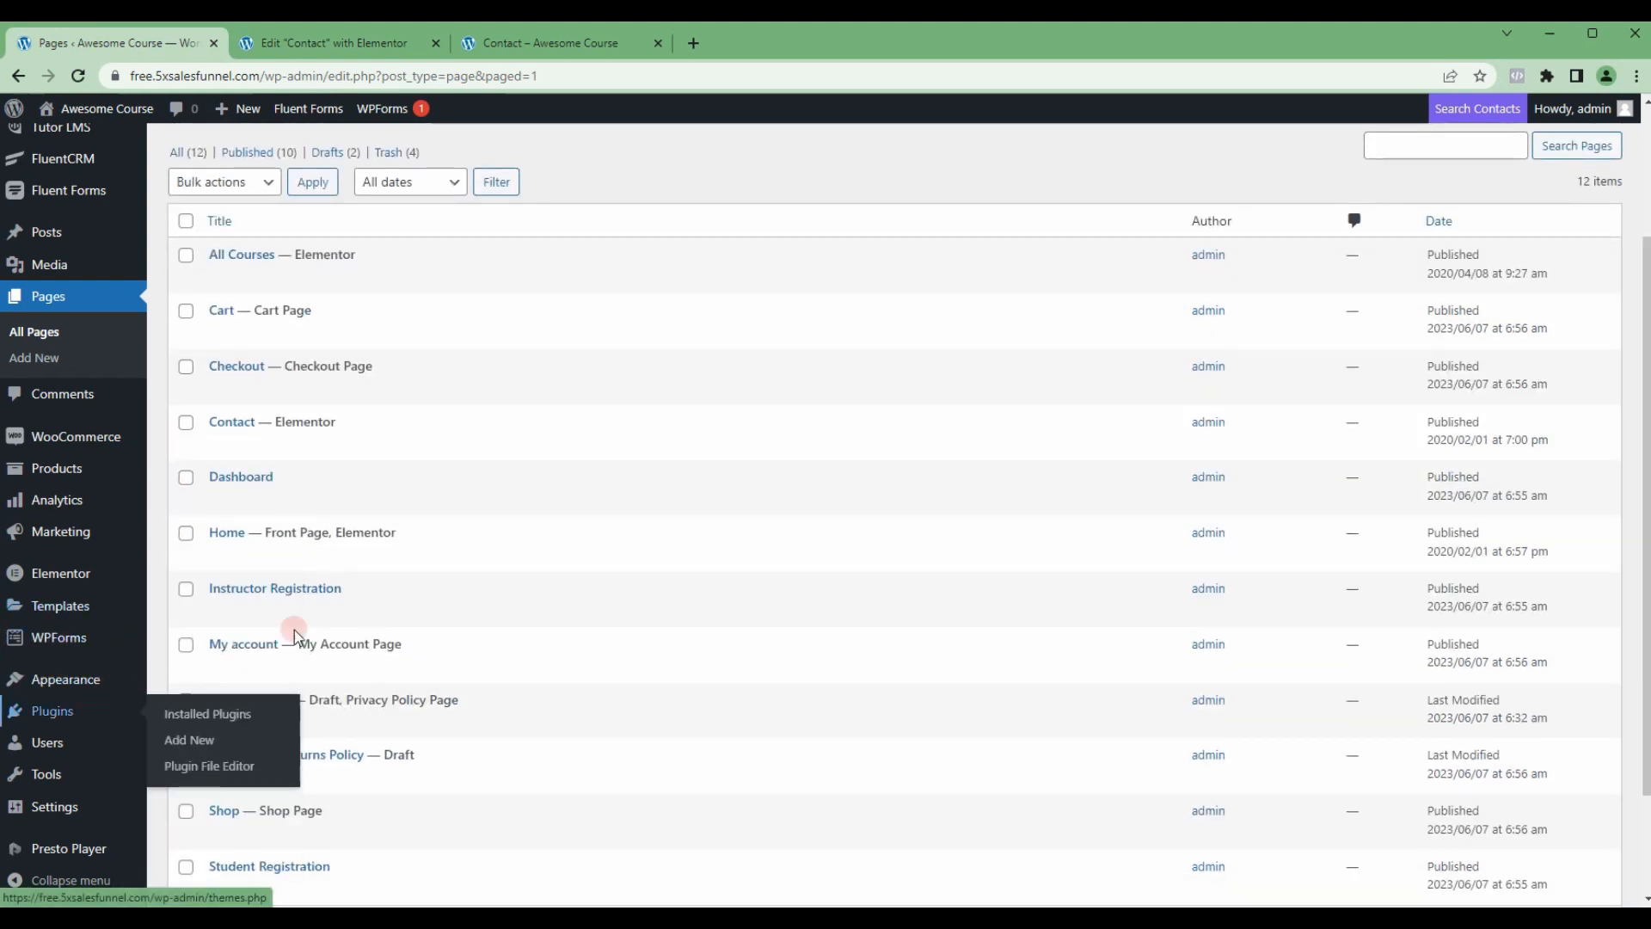
mouse_move(75, 721)
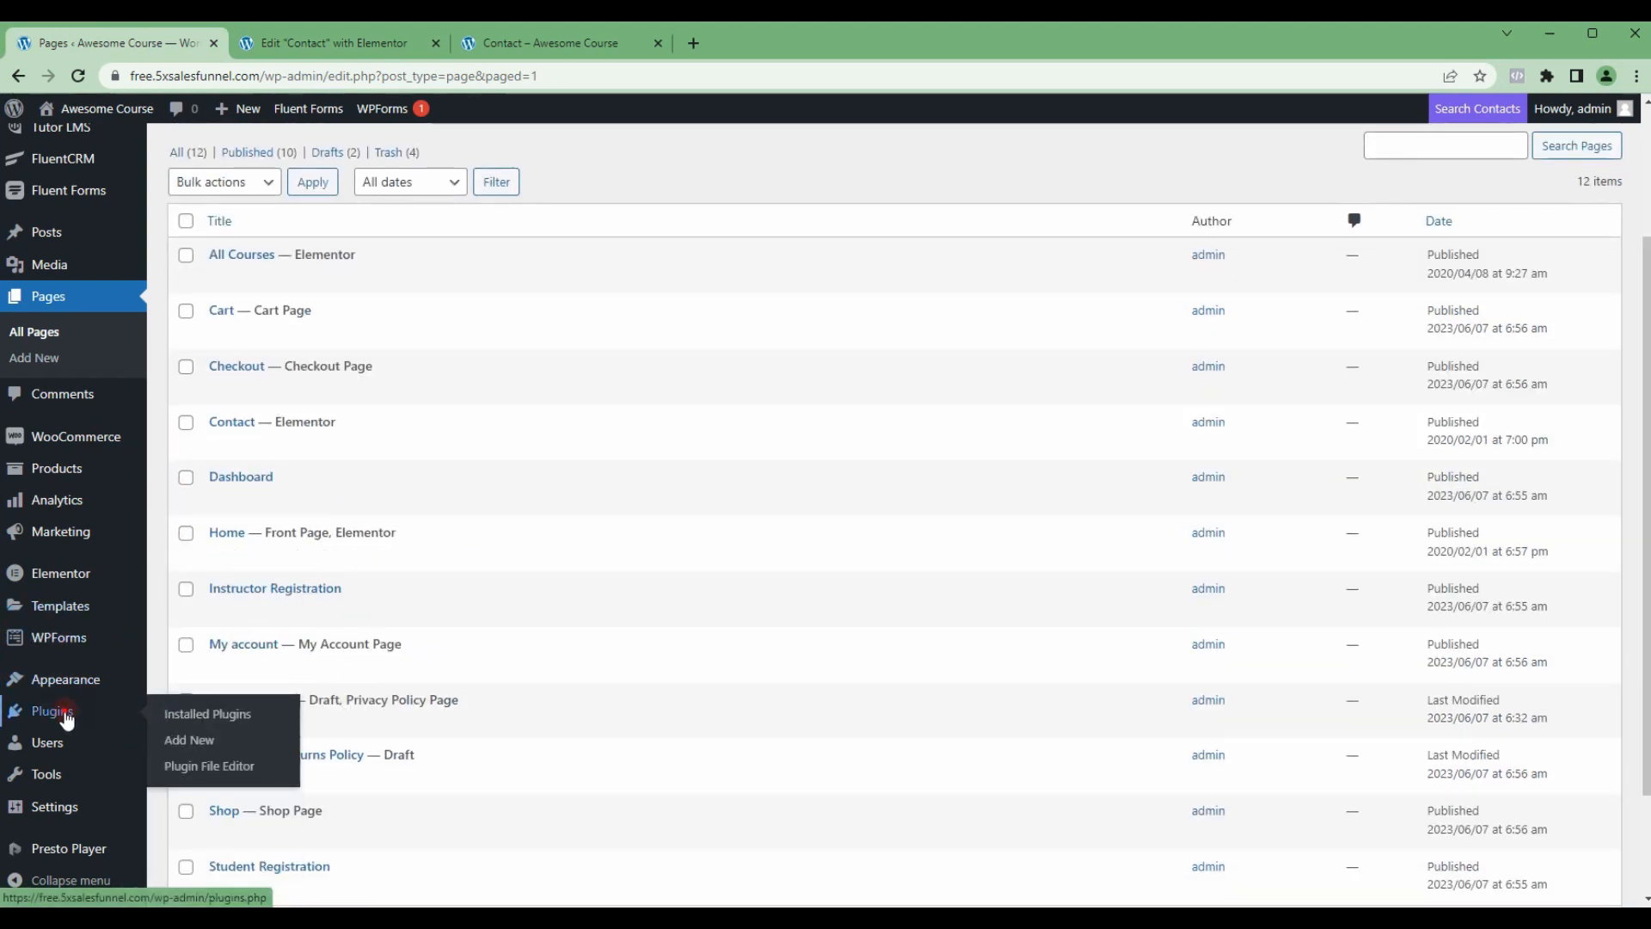
click(426, 556)
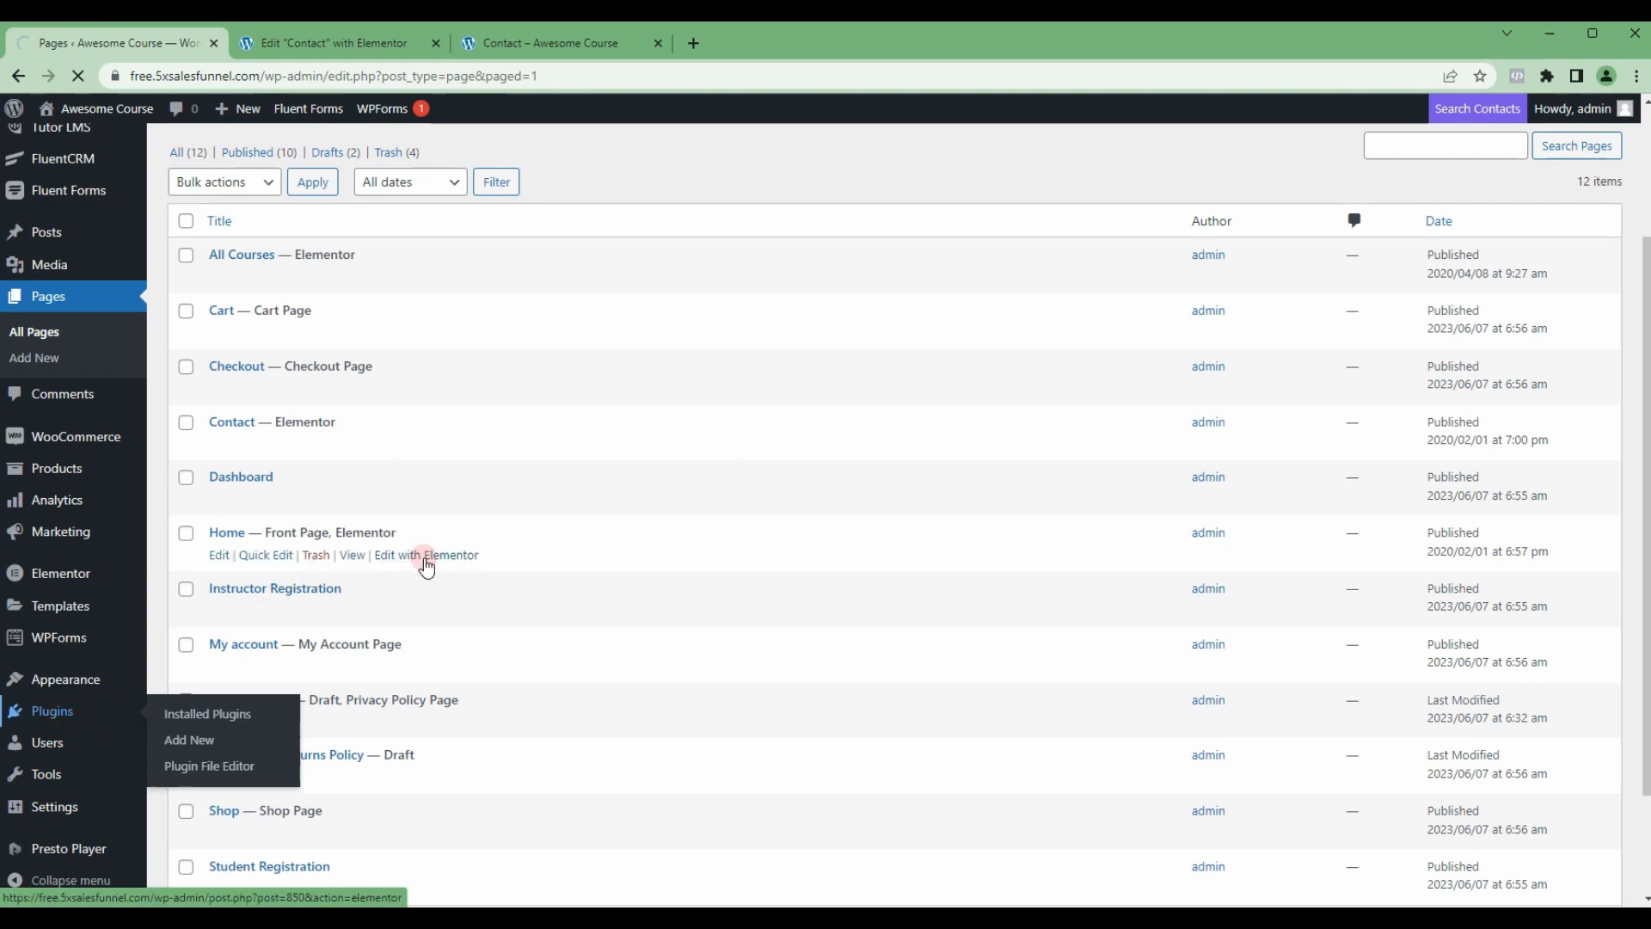
Step: Deactivate the WPForms Lite plugin and delete it from the site
scroll(416, 552, down, 3)
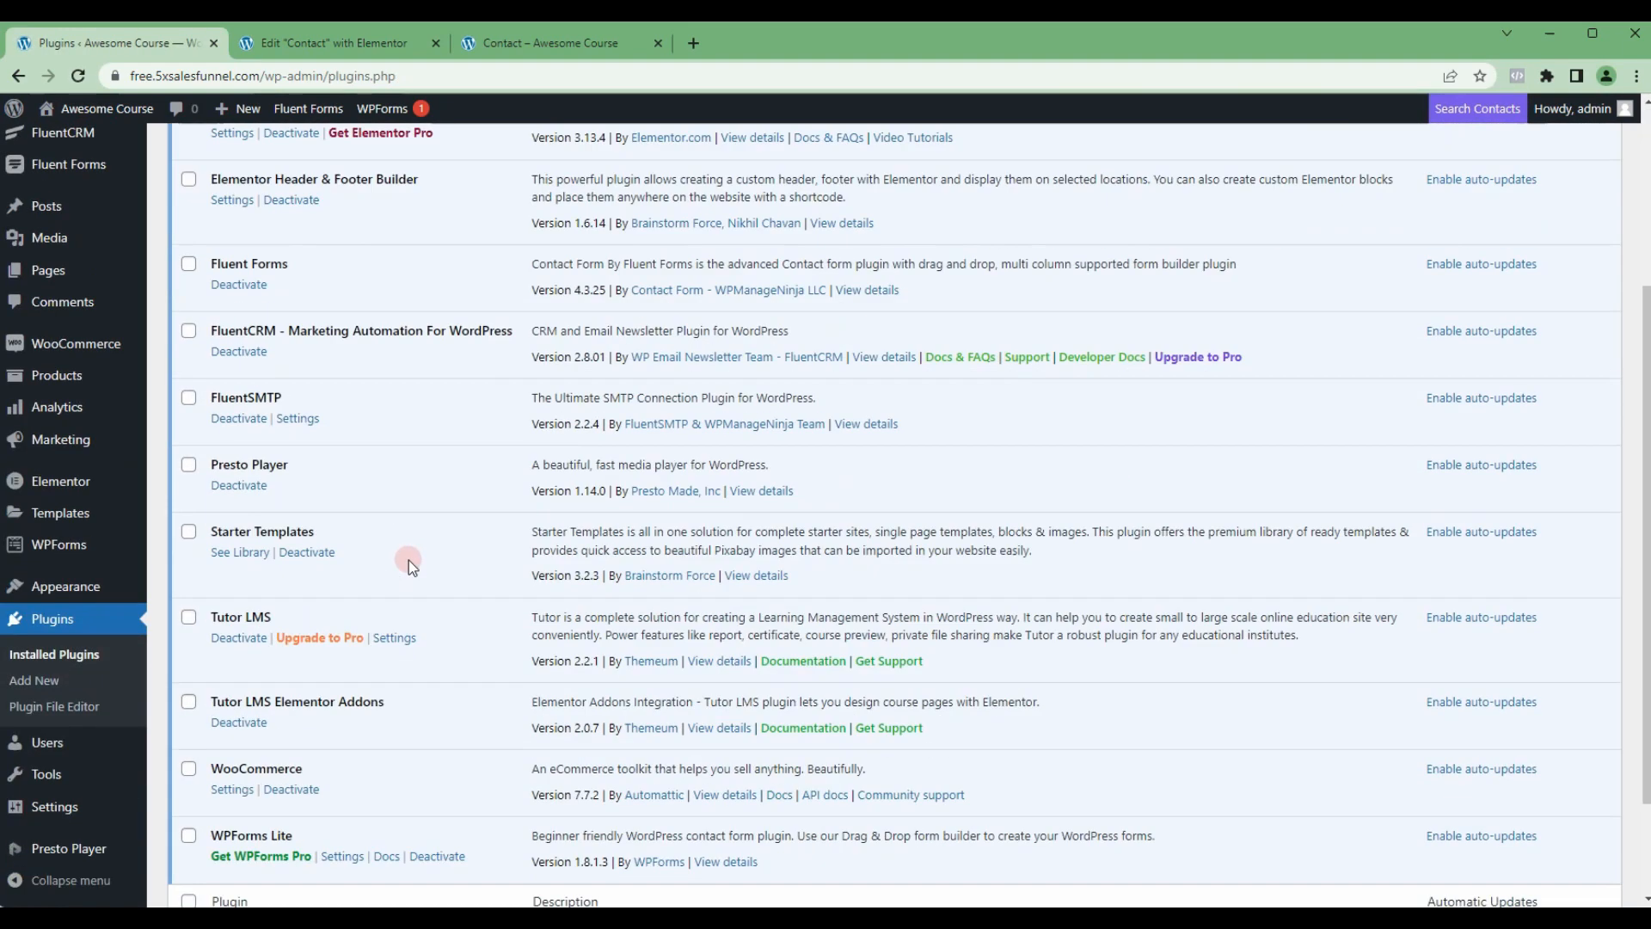
scroll(409, 560, down, 2)
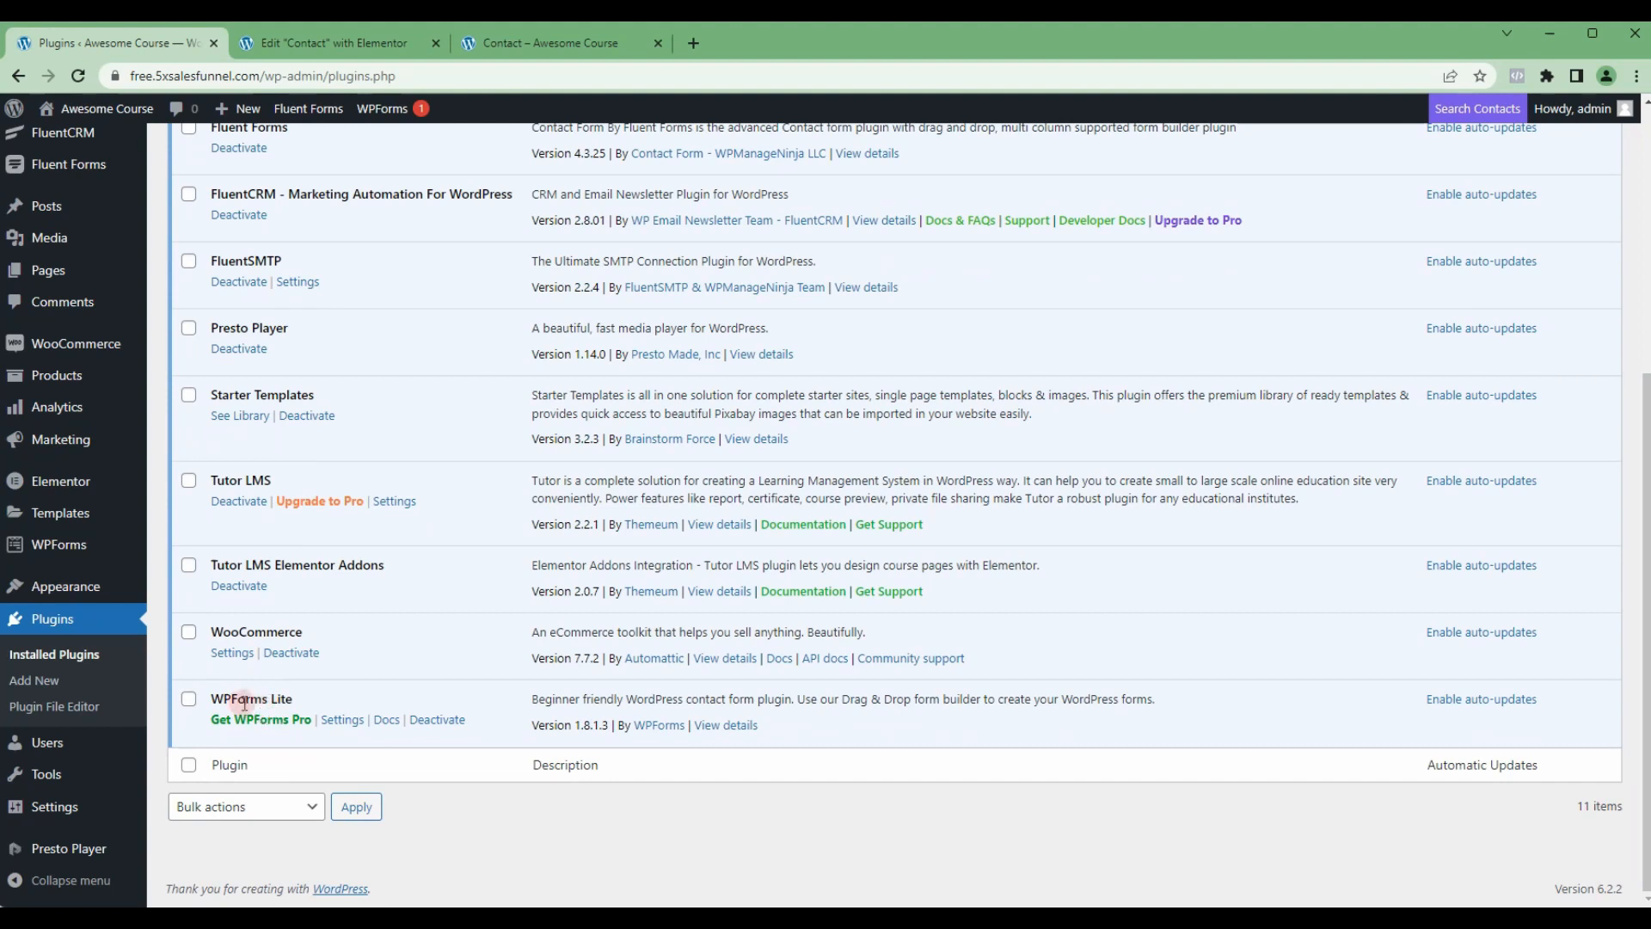
click(440, 723)
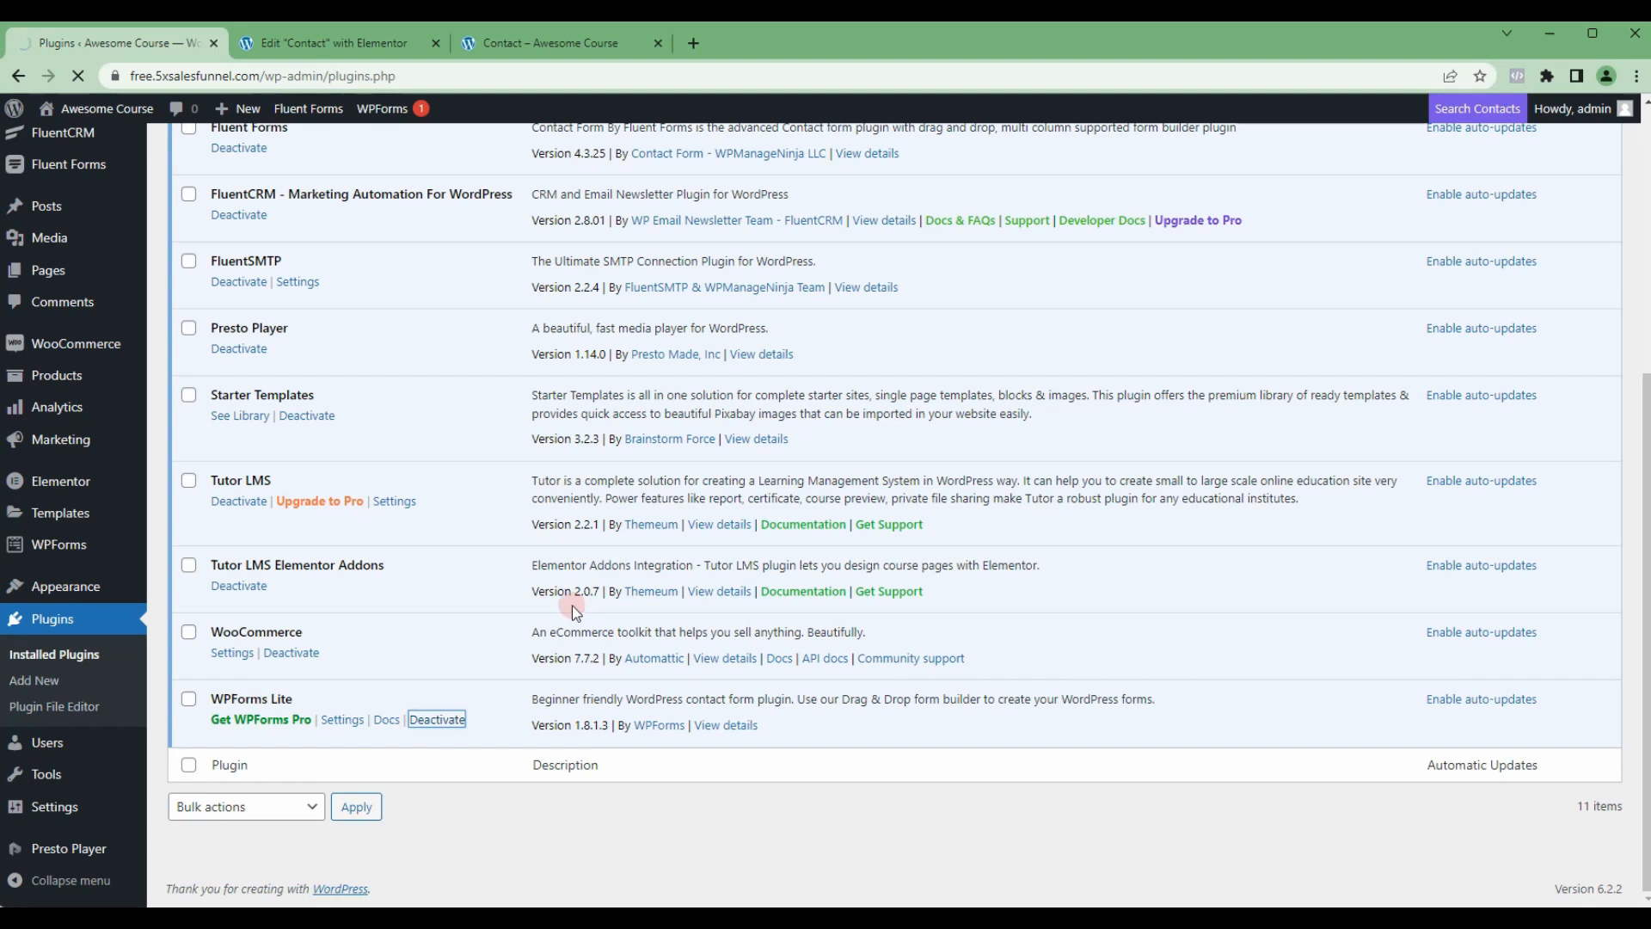
scroll(571, 606, down, 5)
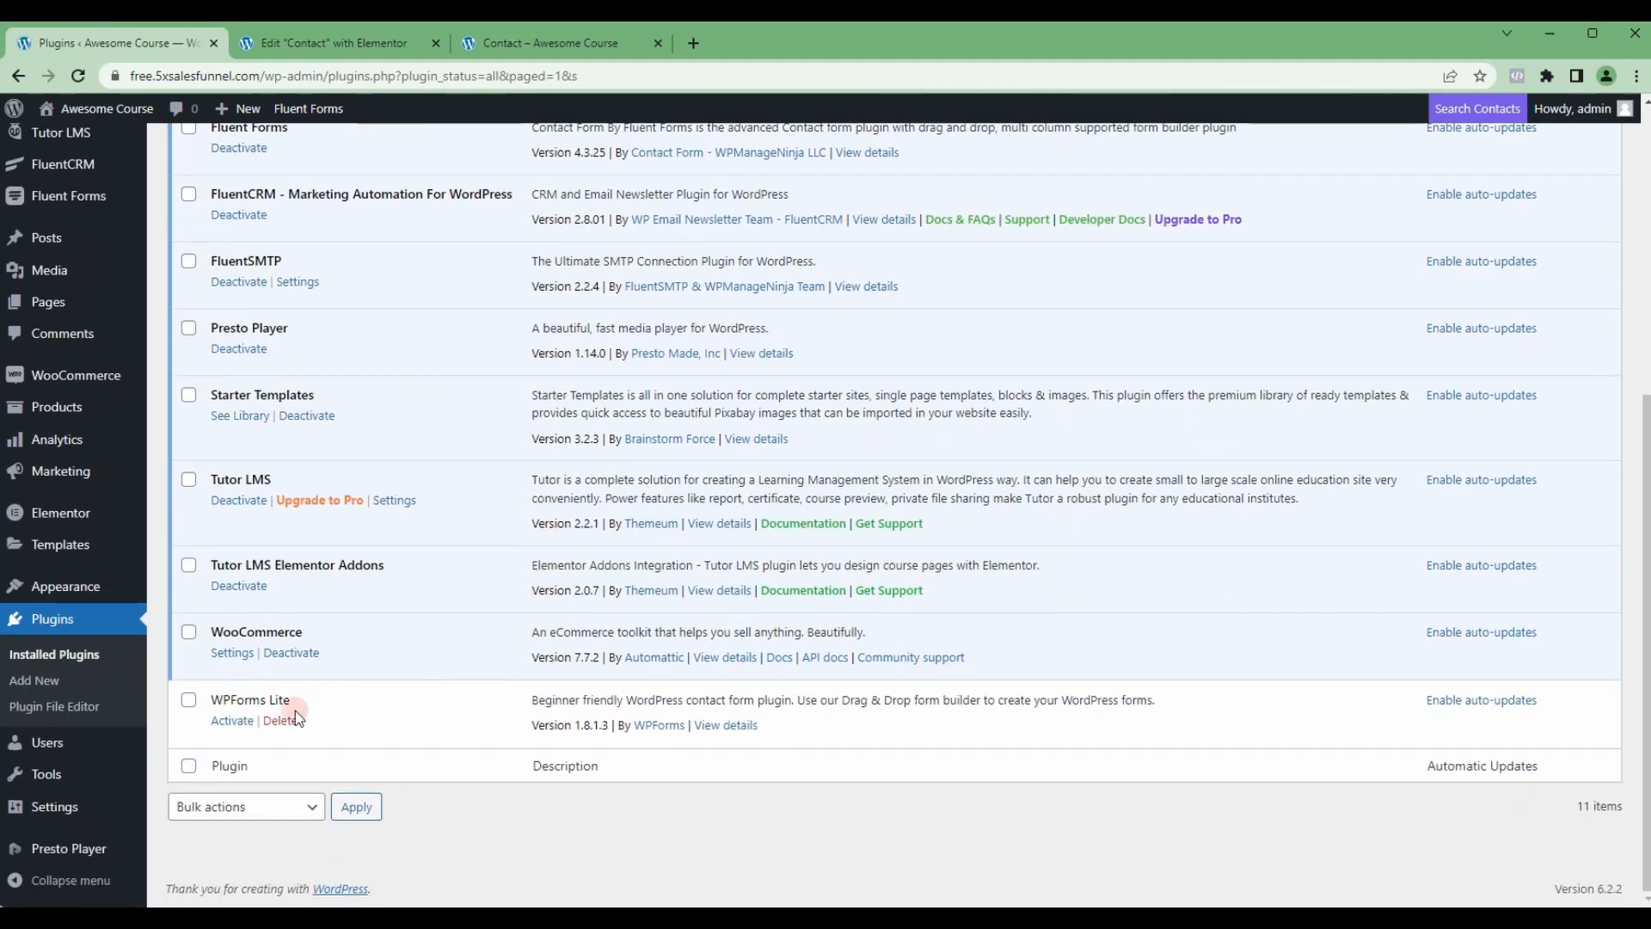
click(296, 712)
click(910, 179)
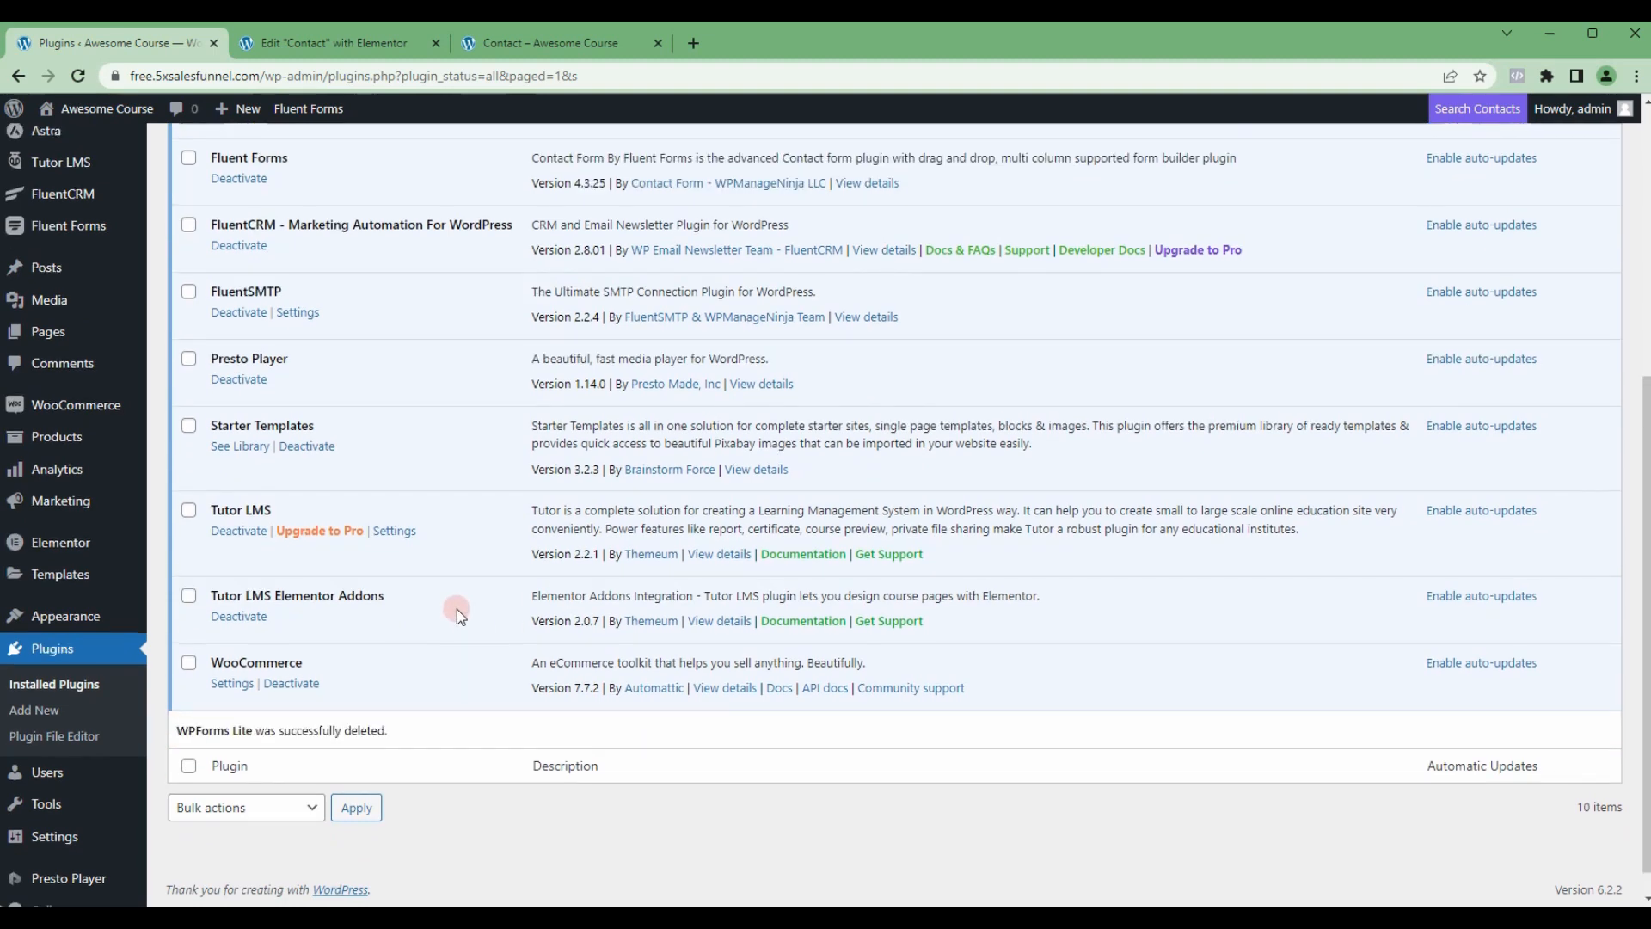
Step: Close the old Elementor editor of the Contact page, reload the live Contact page and check its form area
scroll(457, 609, up, 5)
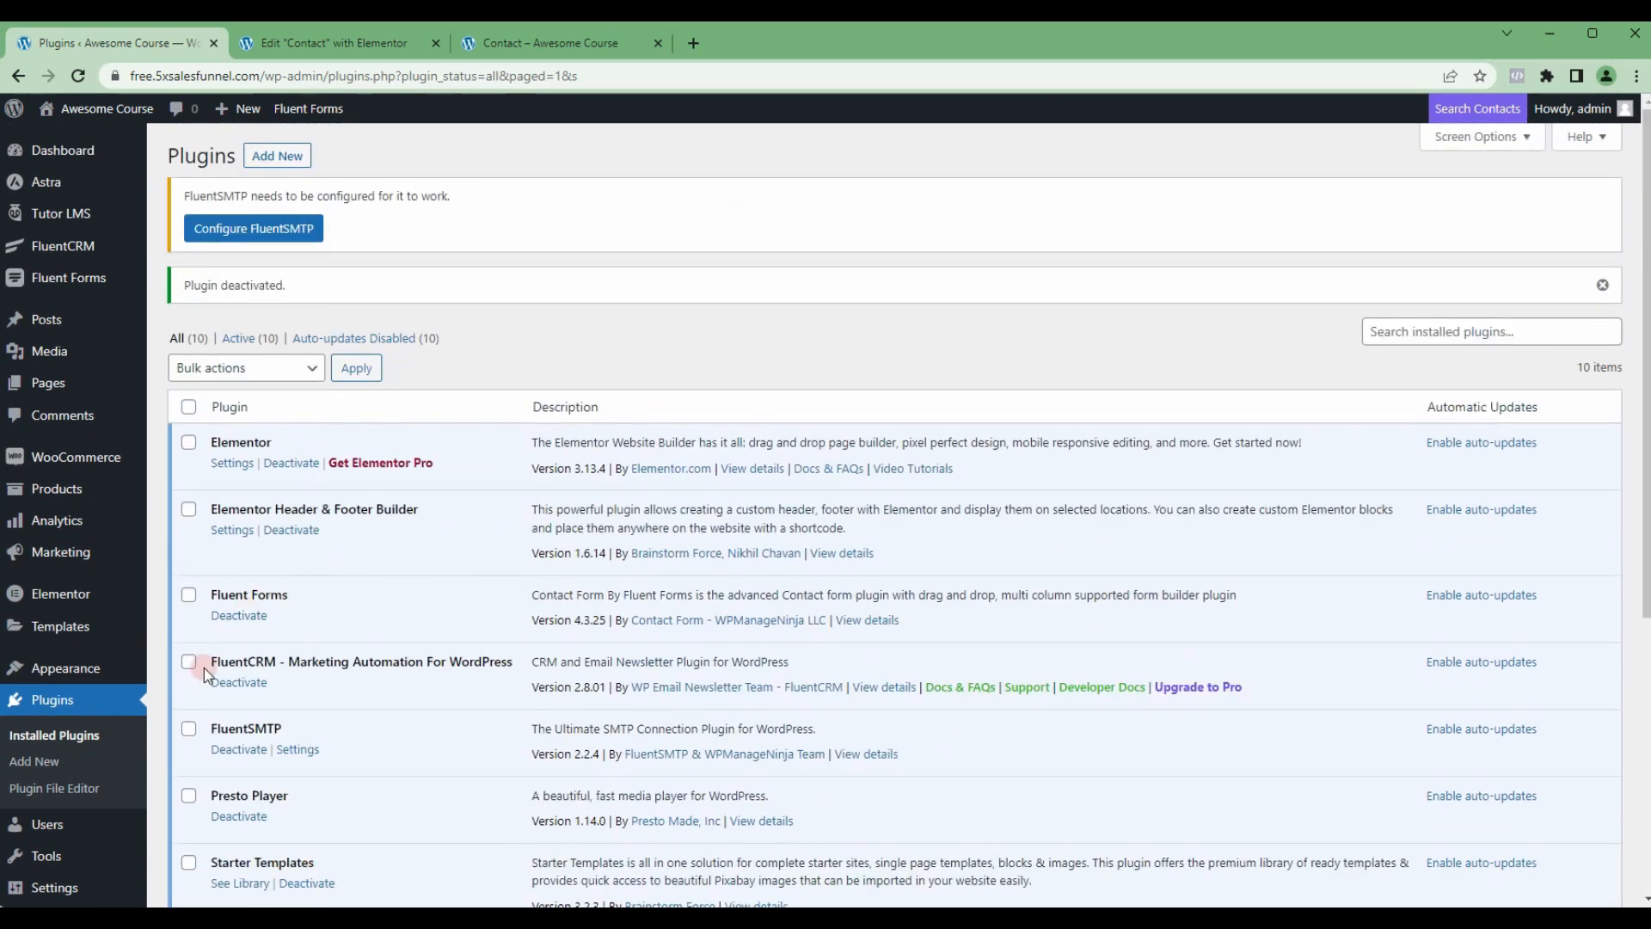
click(559, 43)
click(336, 43)
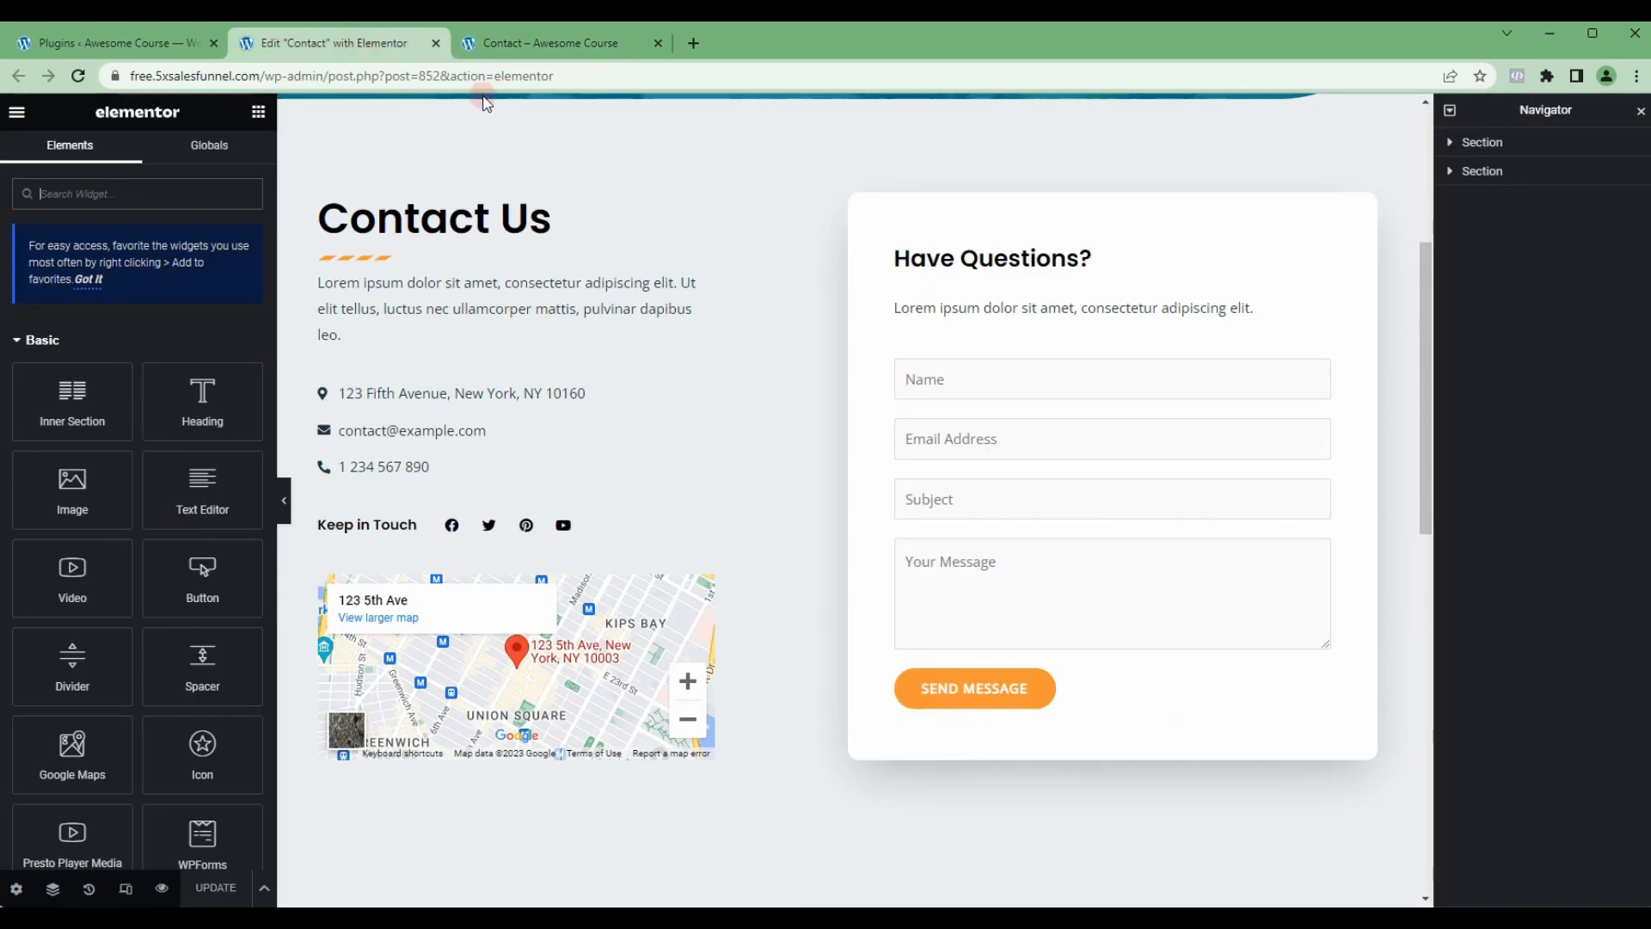
click(78, 76)
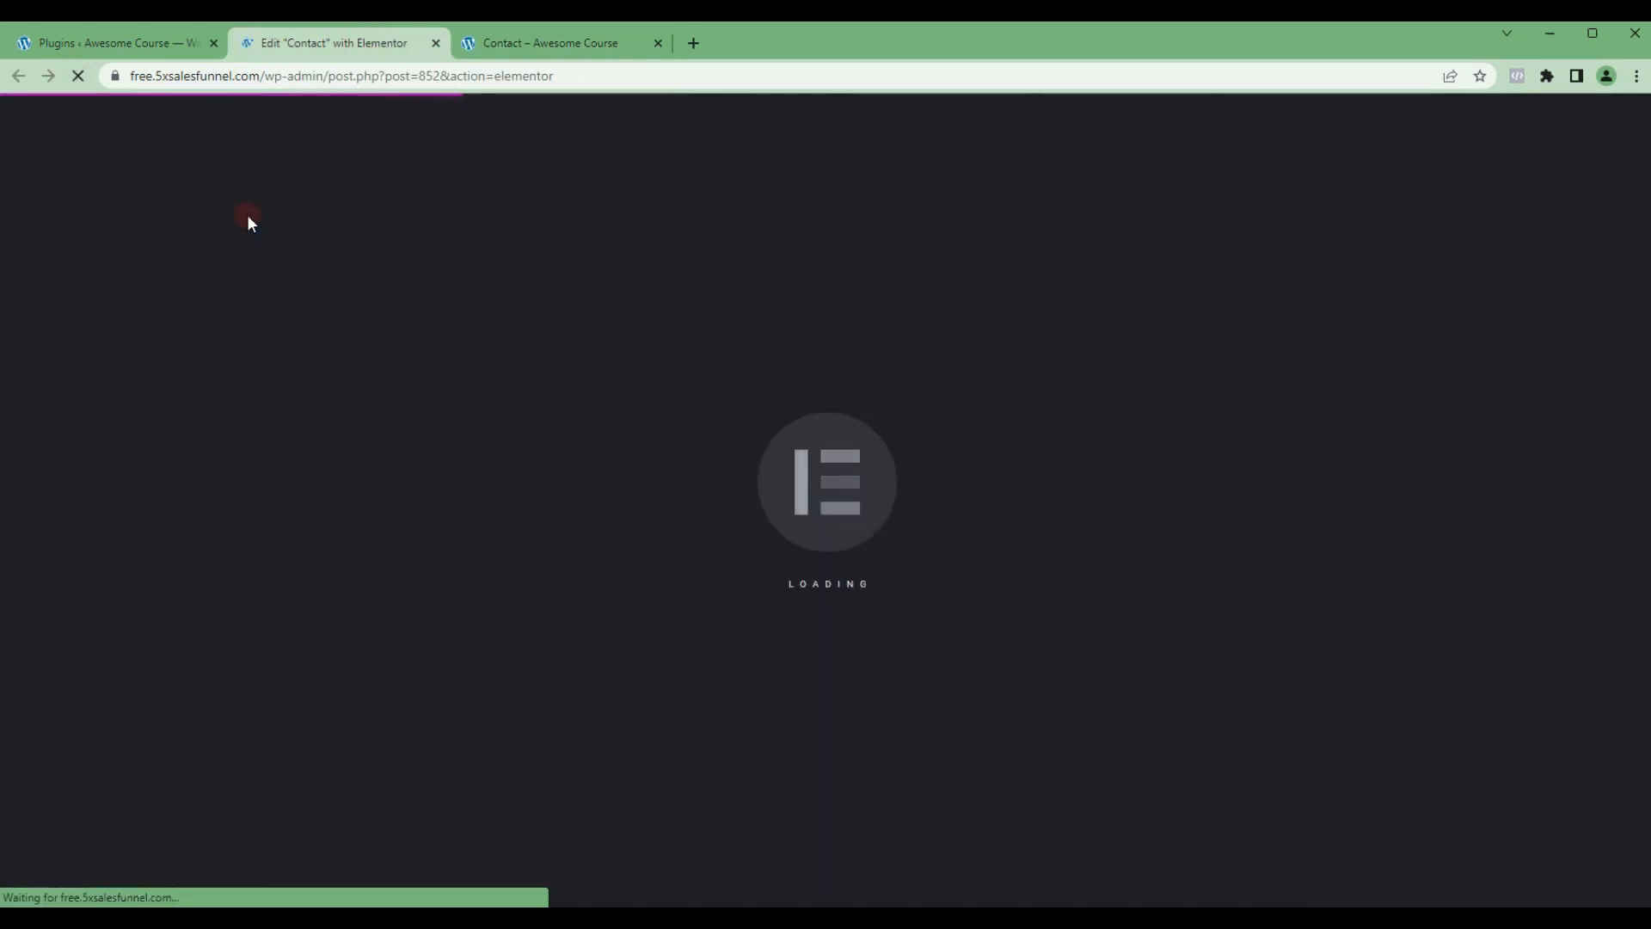
click(436, 43)
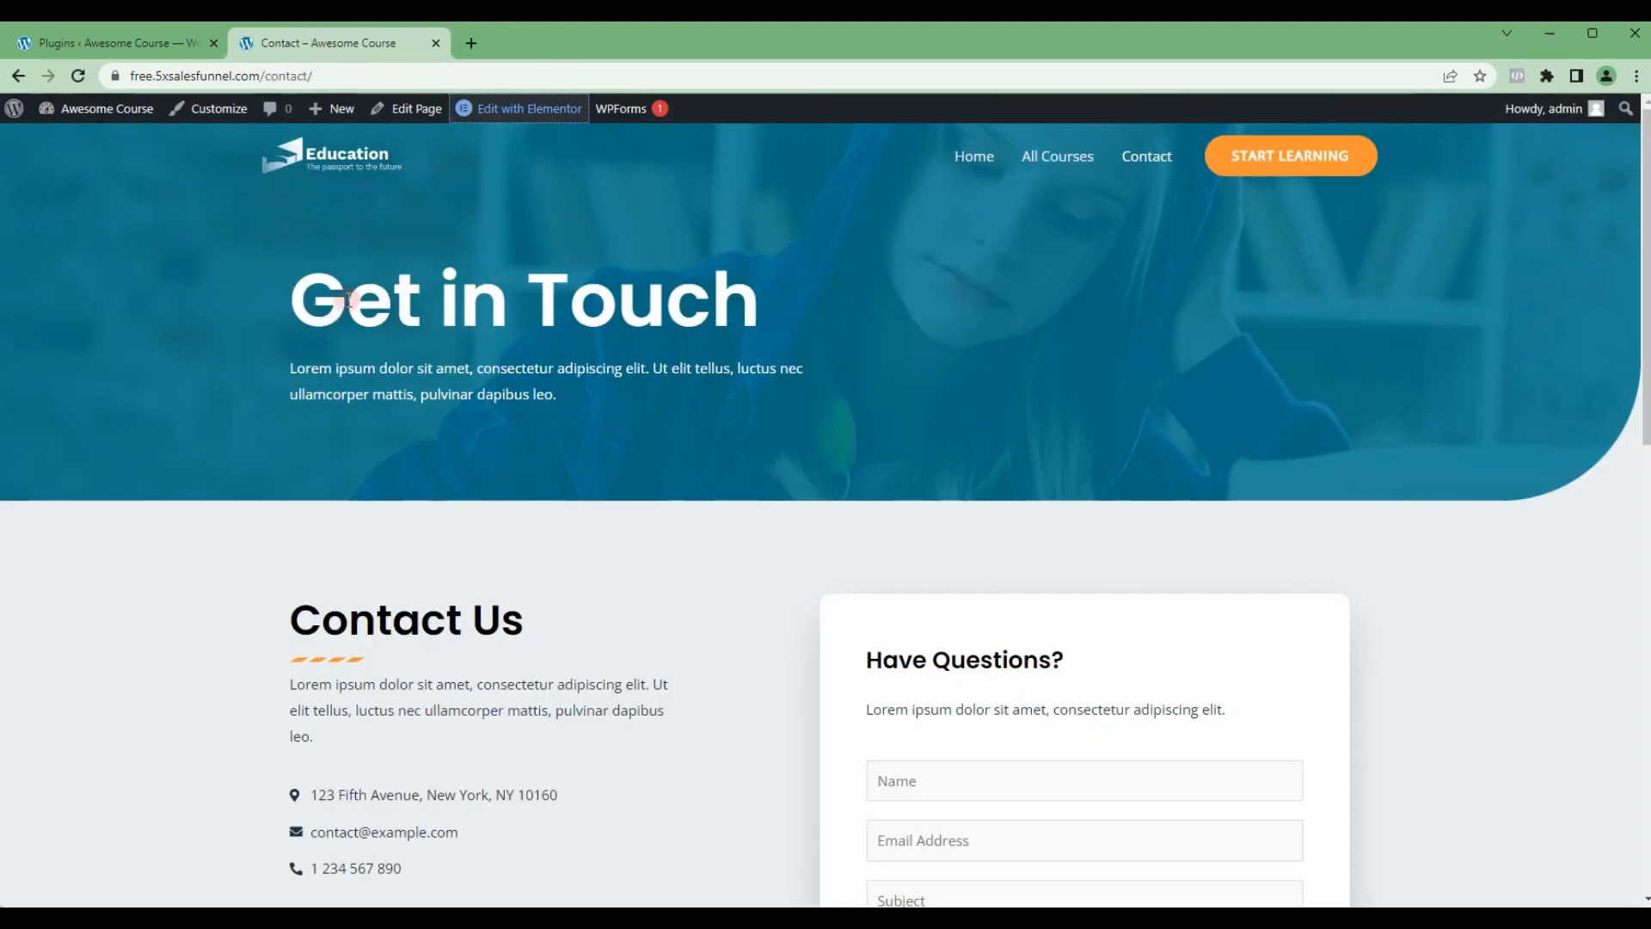
scroll(781, 376, down, 1)
click(77, 75)
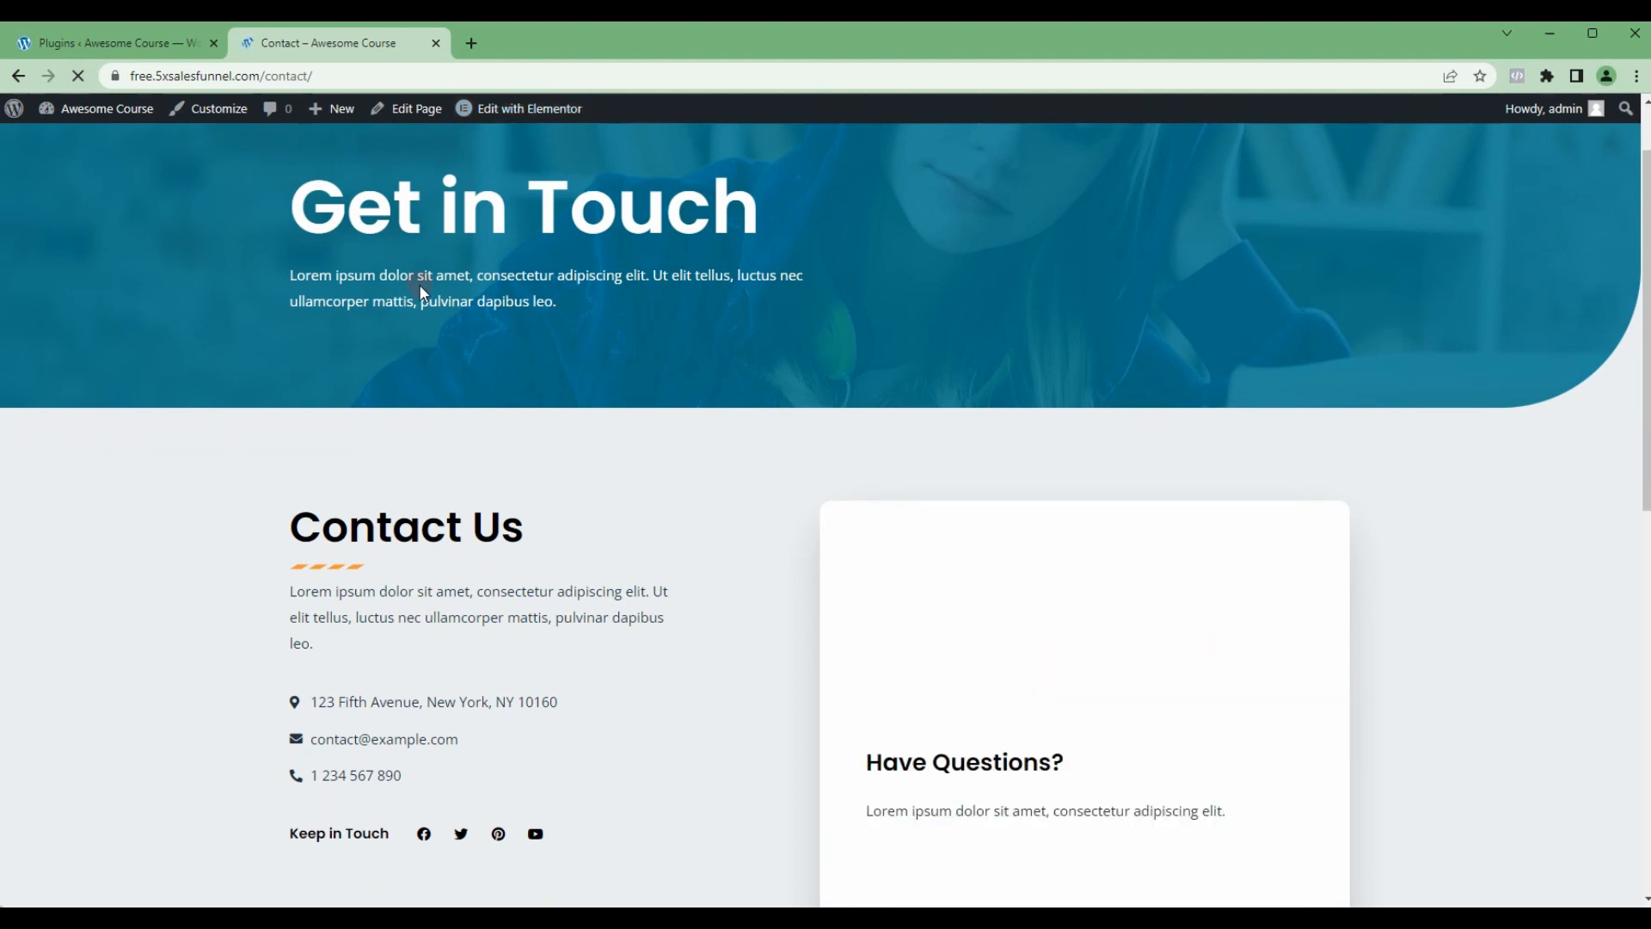
scroll(1135, 542, down, 3)
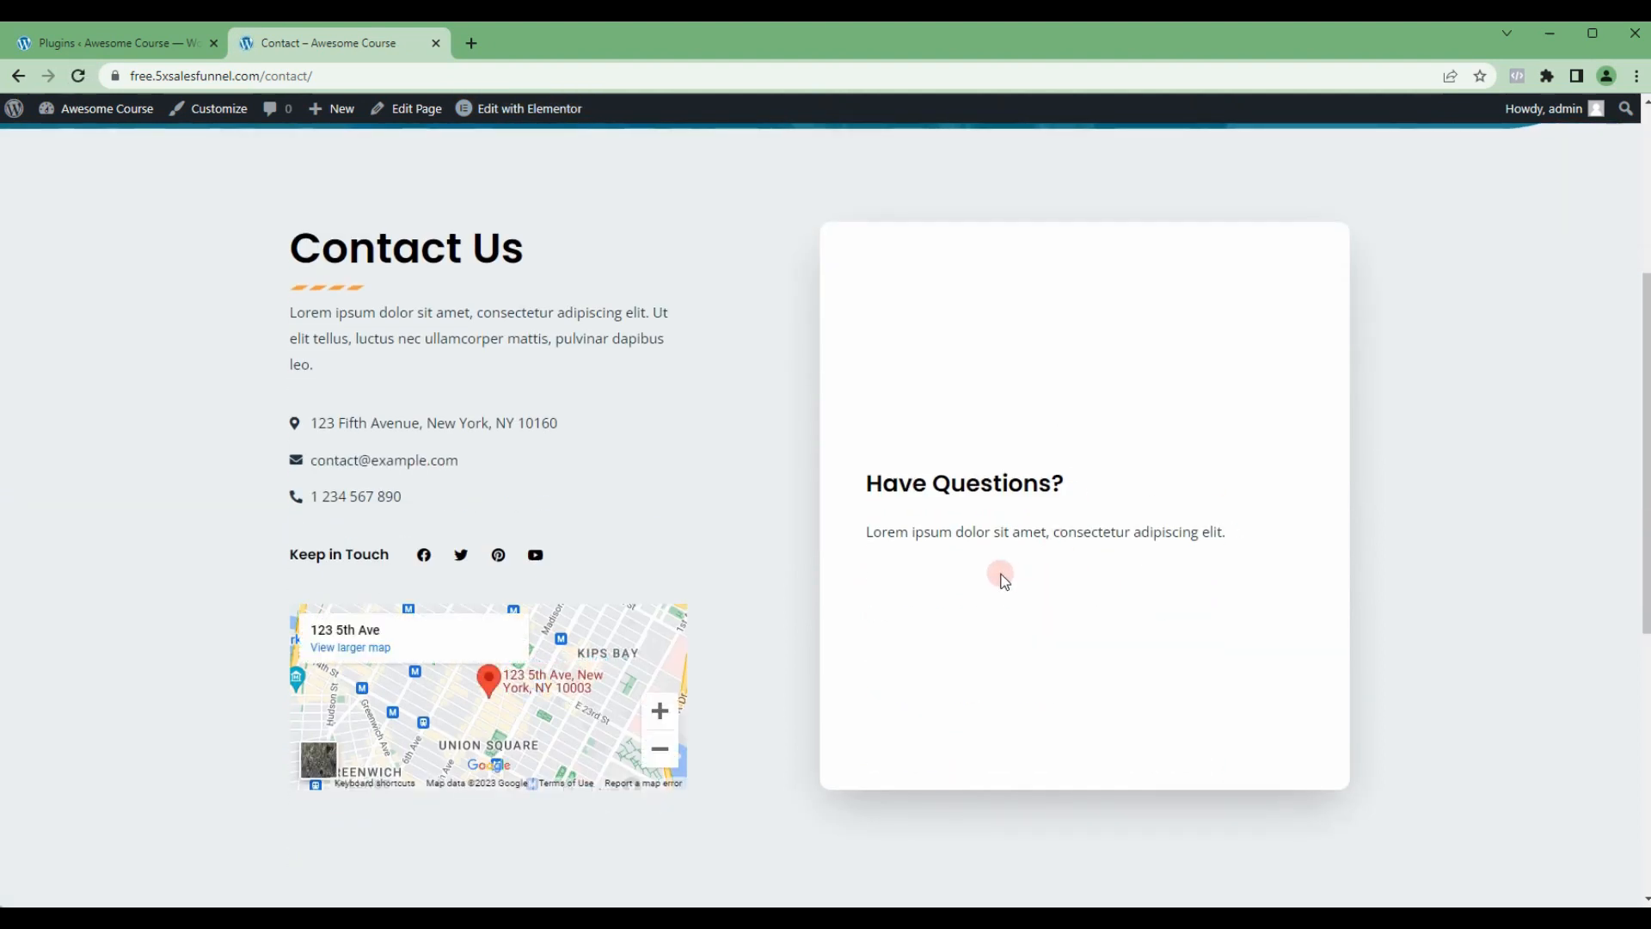
scroll(479, 273, up, 3)
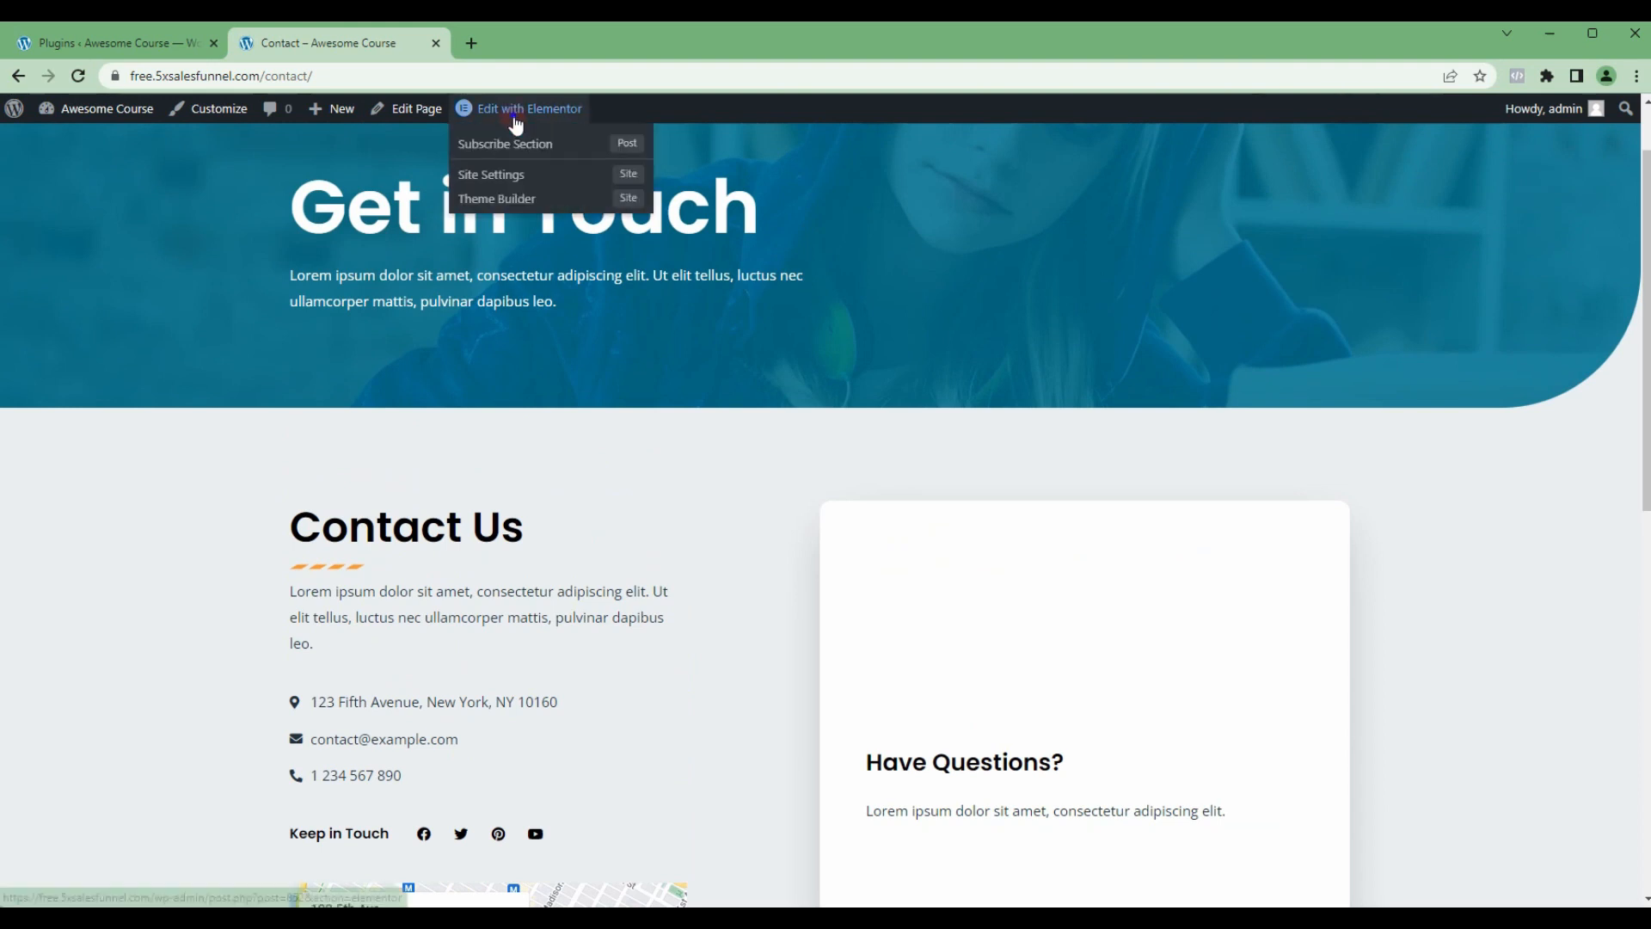
Step: Open the Contact page in Elementor in a new tab and select the text under the Have Questions? heading
right_click(516, 121)
click(585, 136)
drag(520, 43, 376, 44)
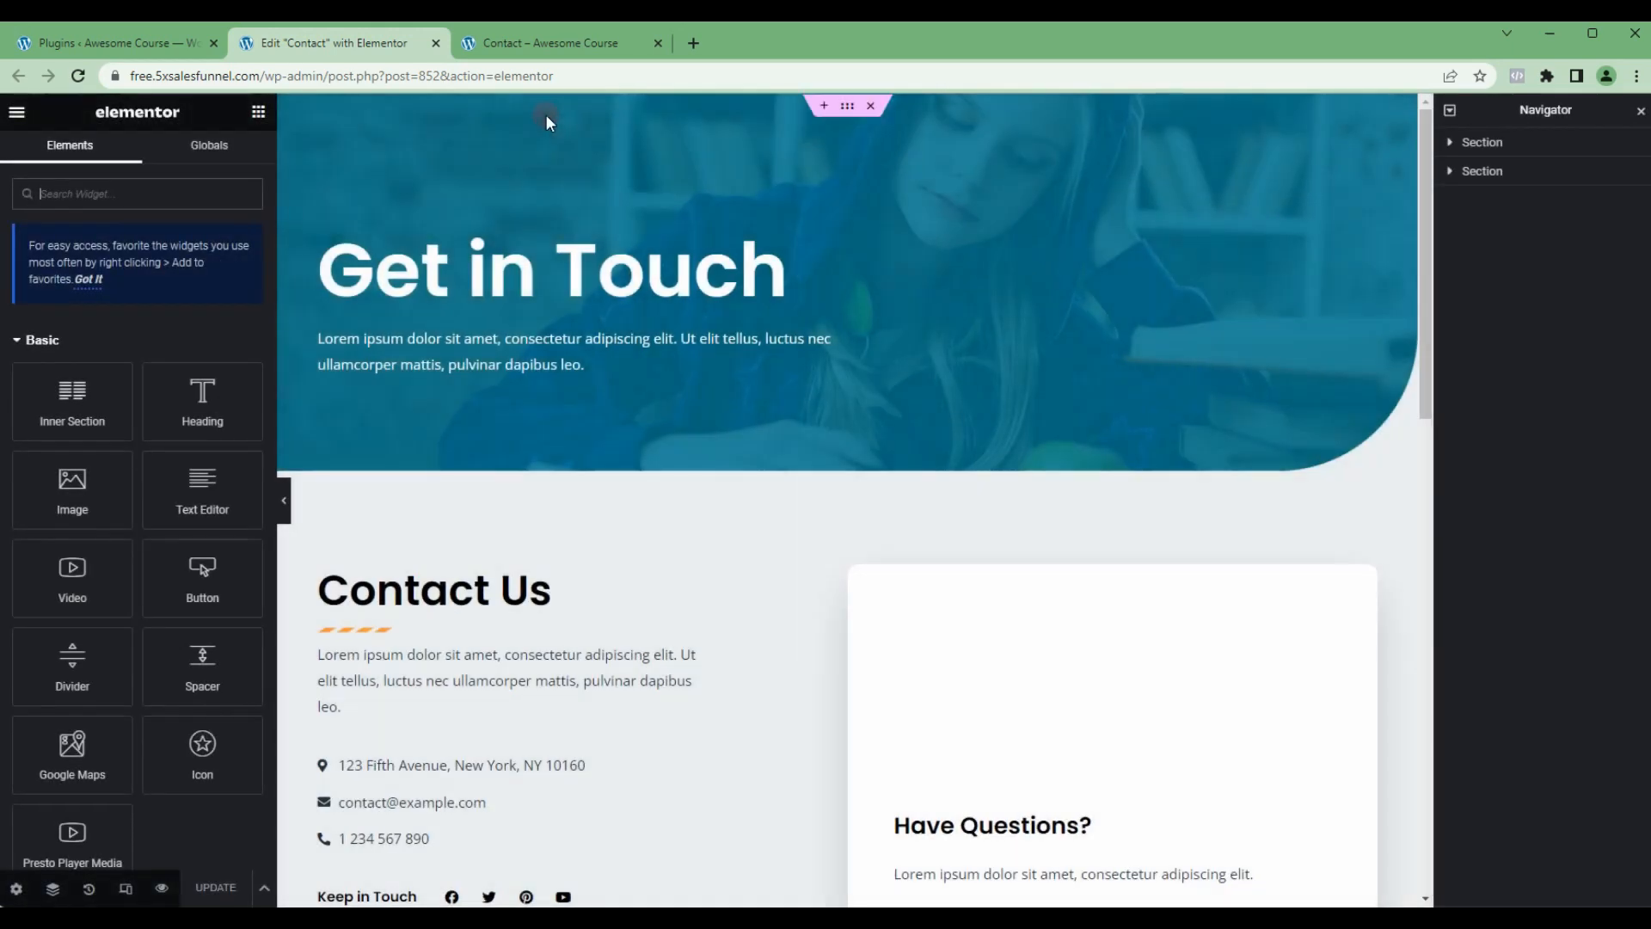
scroll(884, 338, down, 4)
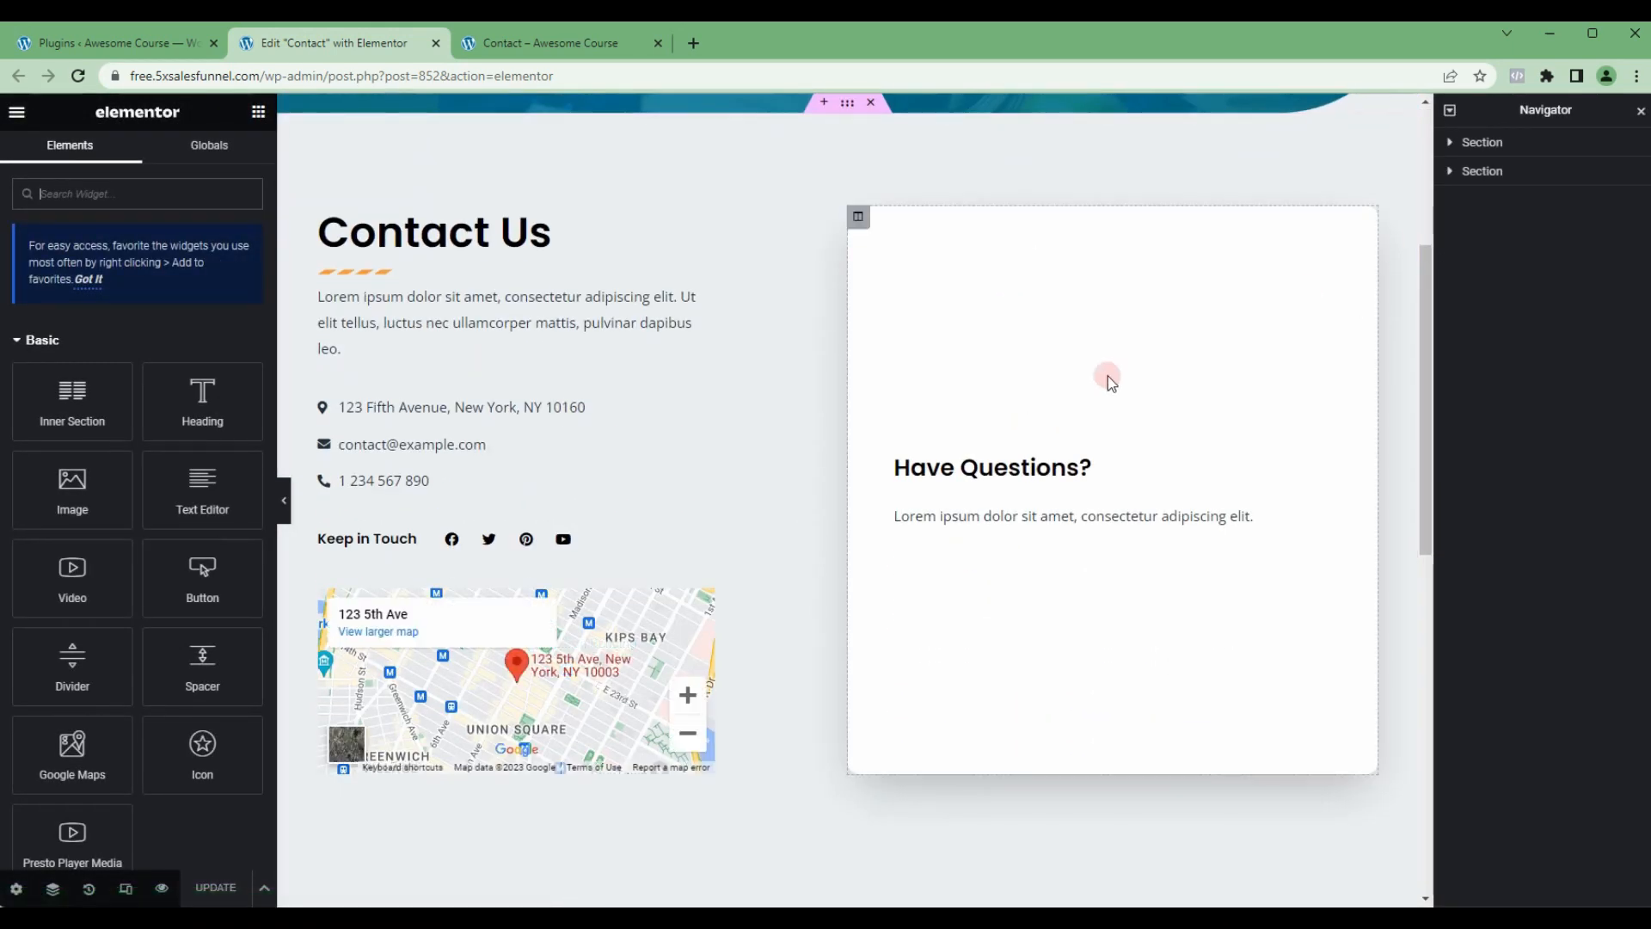
click(1450, 170)
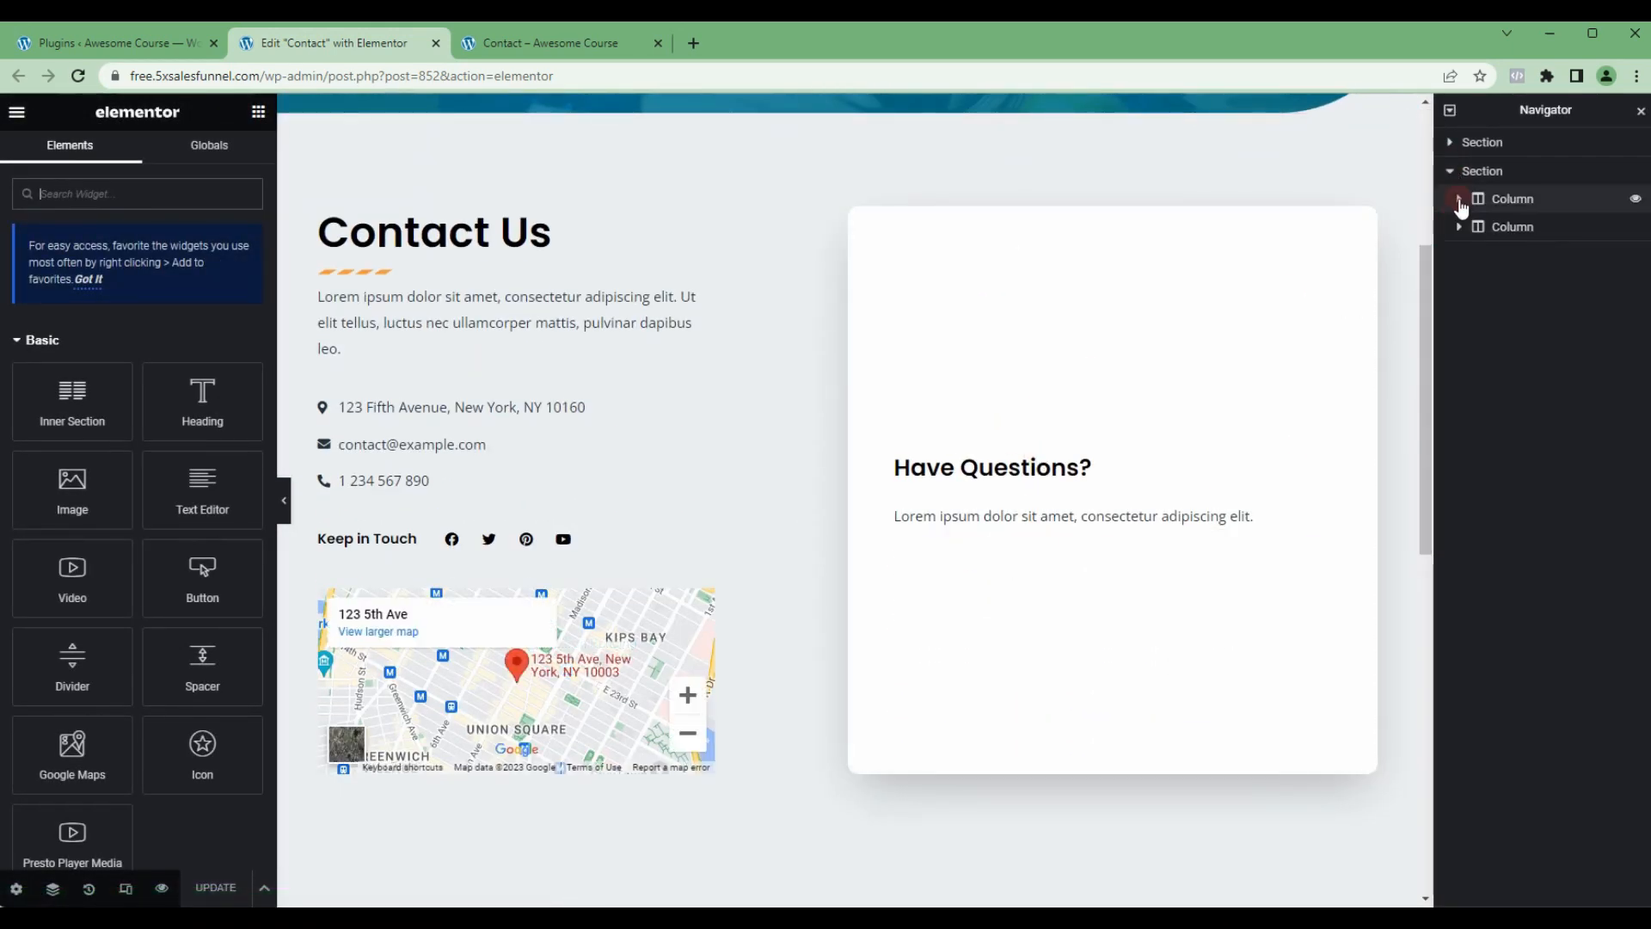
click(1459, 226)
click(1239, 513)
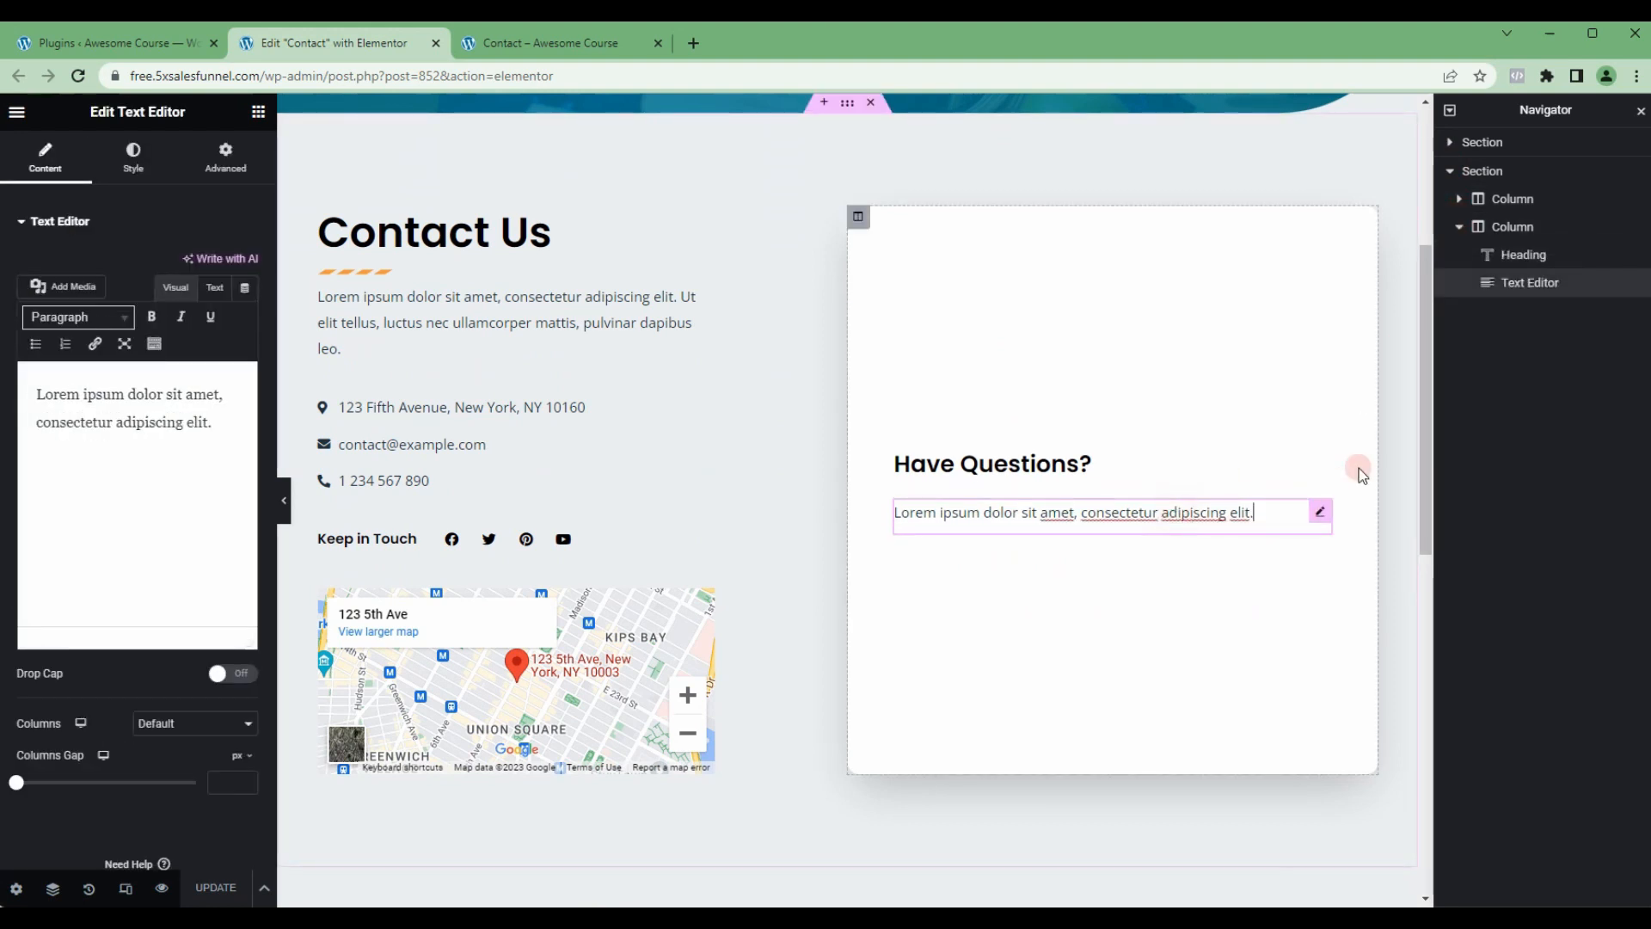
Step: Add a Fluent Forms widget below the Have Questions? text and set it to show Contact Form Demo (1)
click(257, 112)
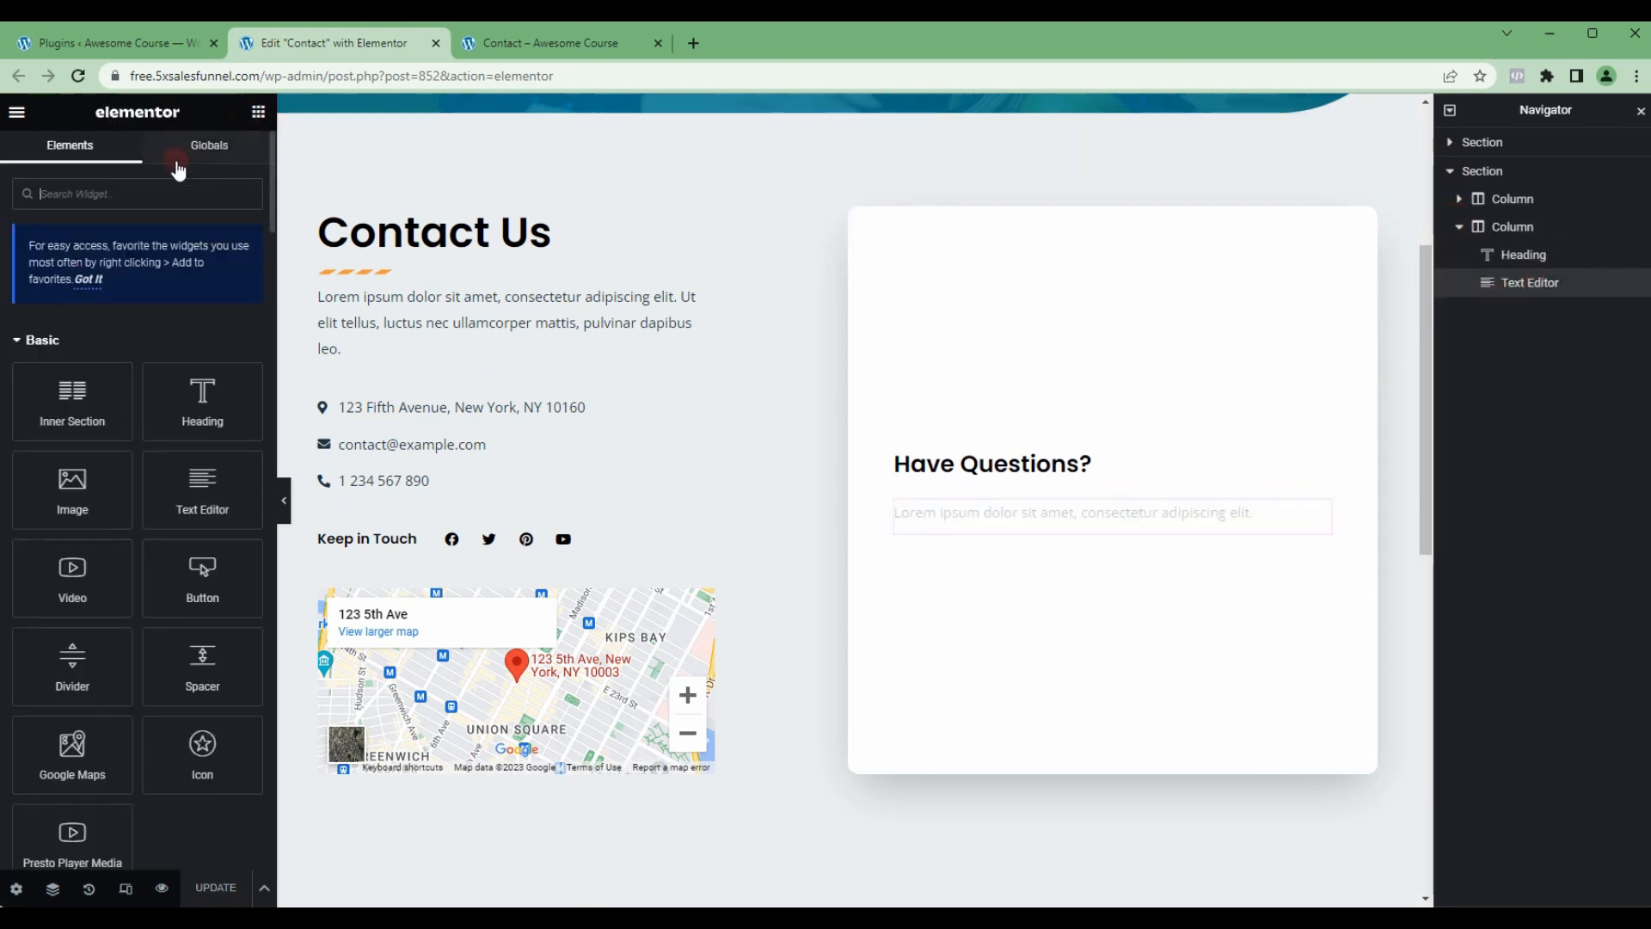
click(156, 188)
text(fluent)
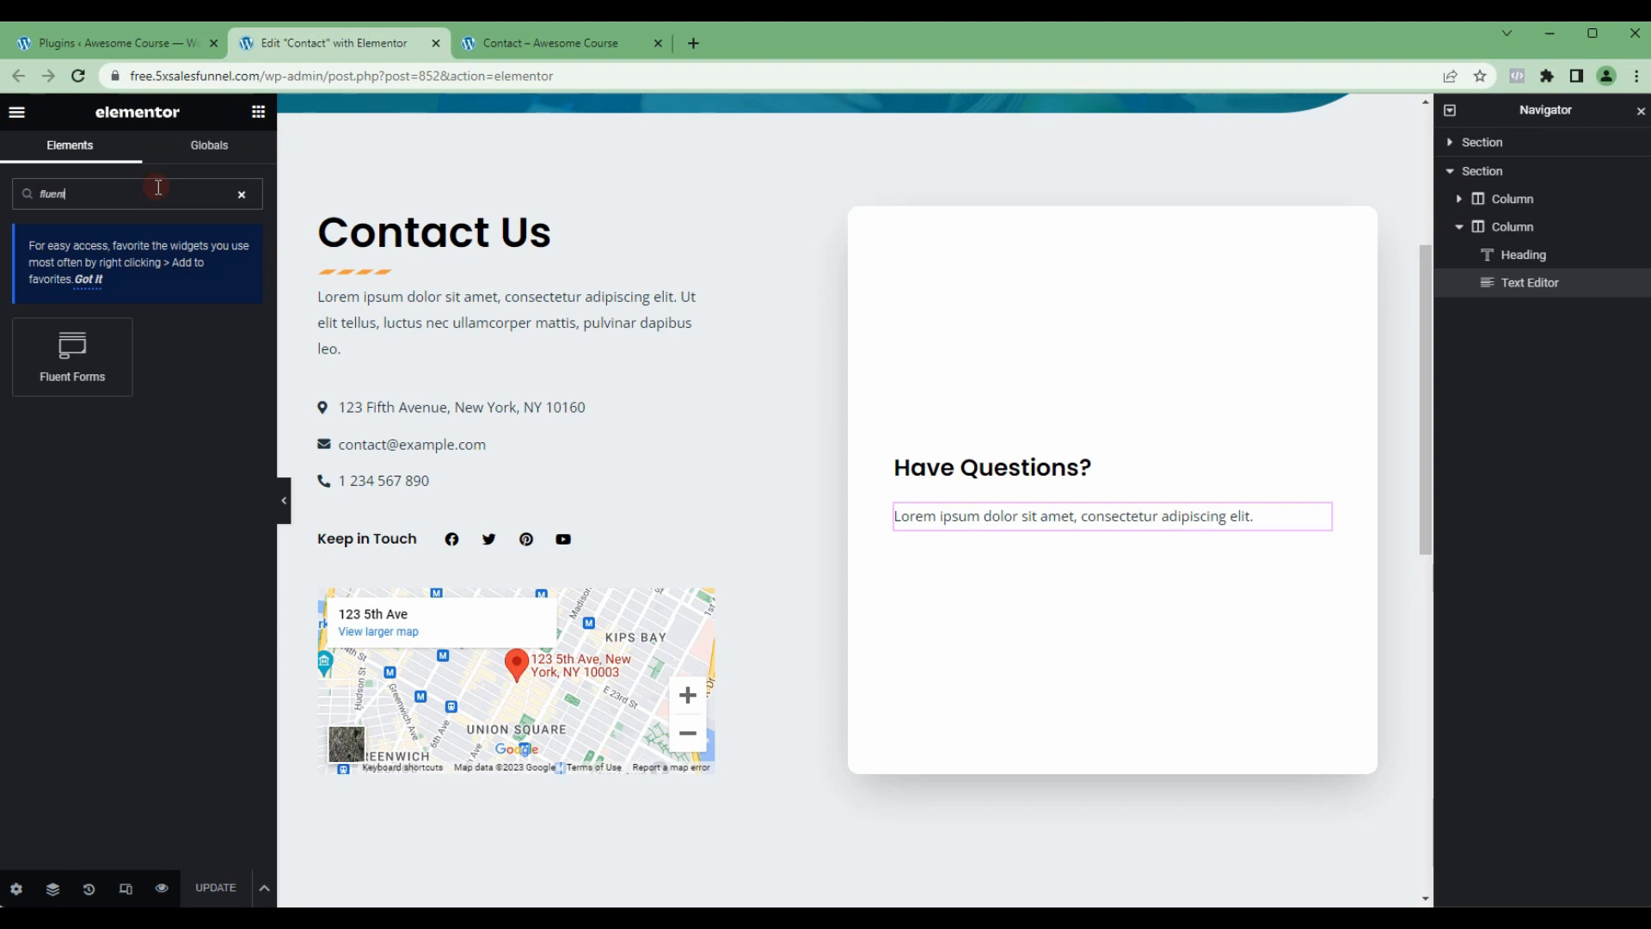
drag(79, 333, 1066, 533)
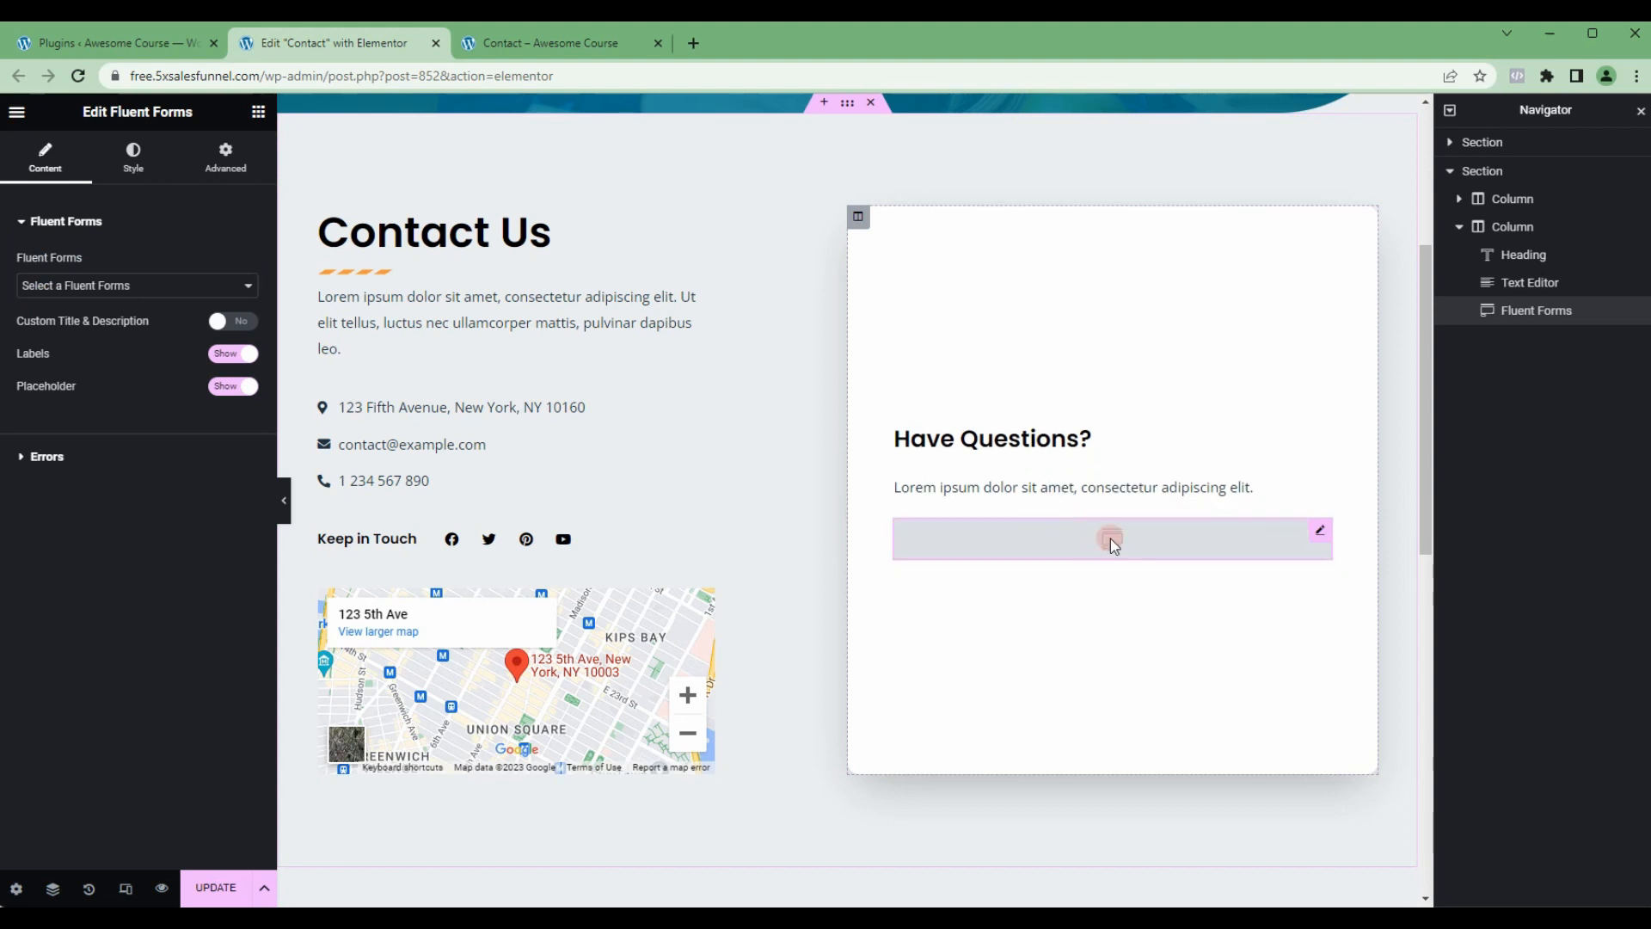
click(118, 287)
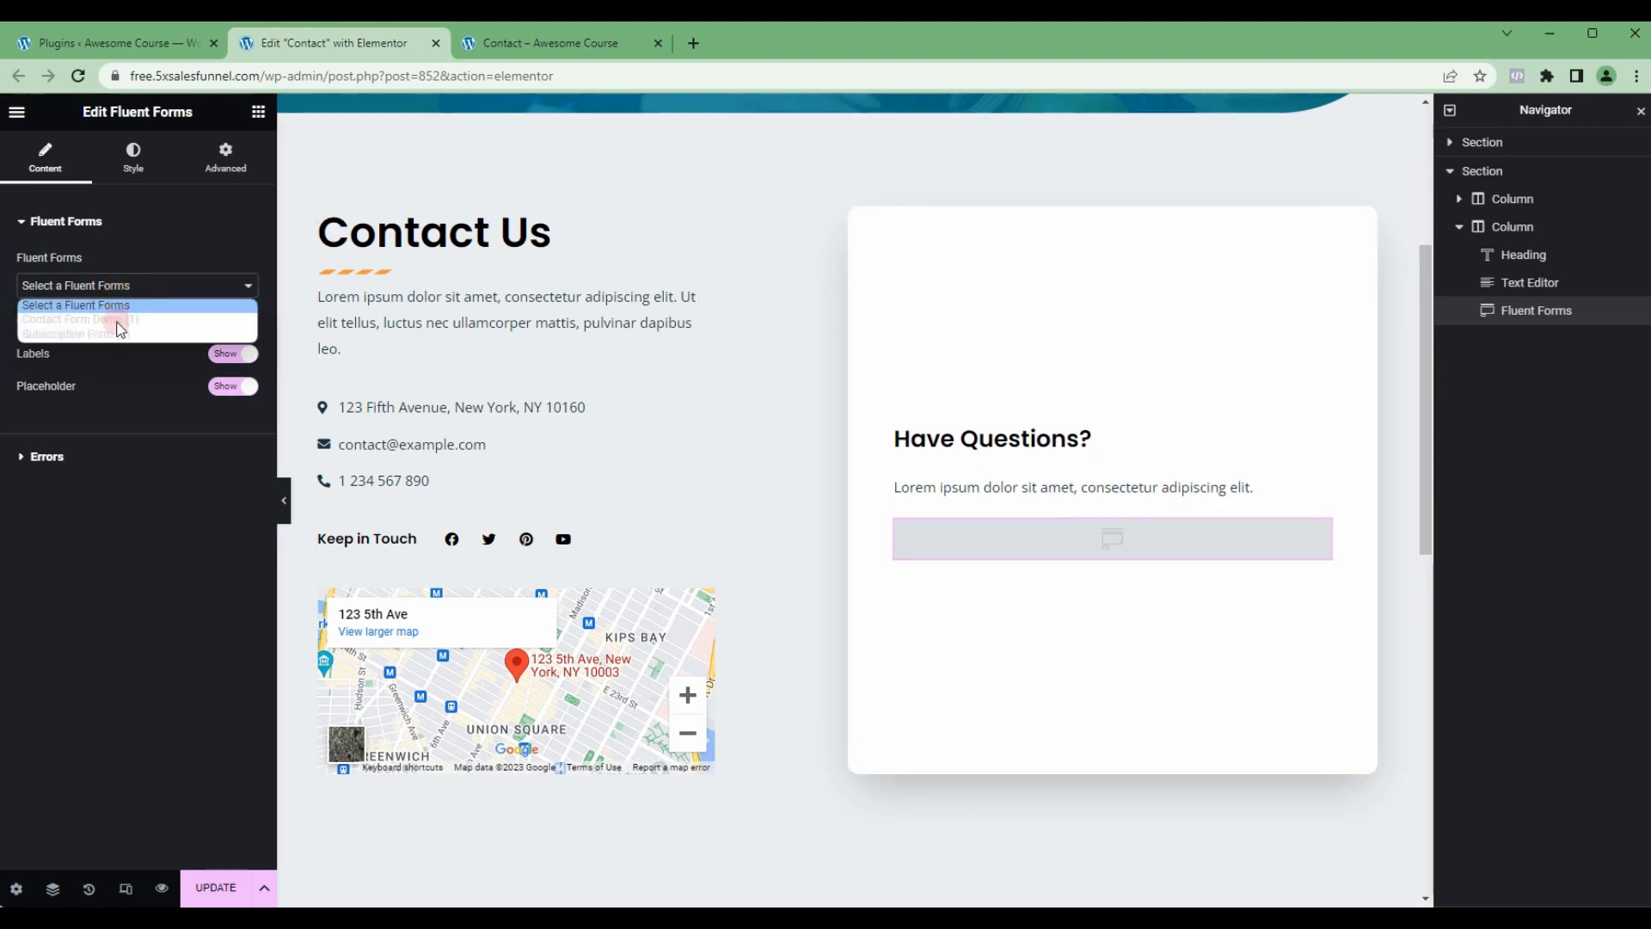
click(73, 319)
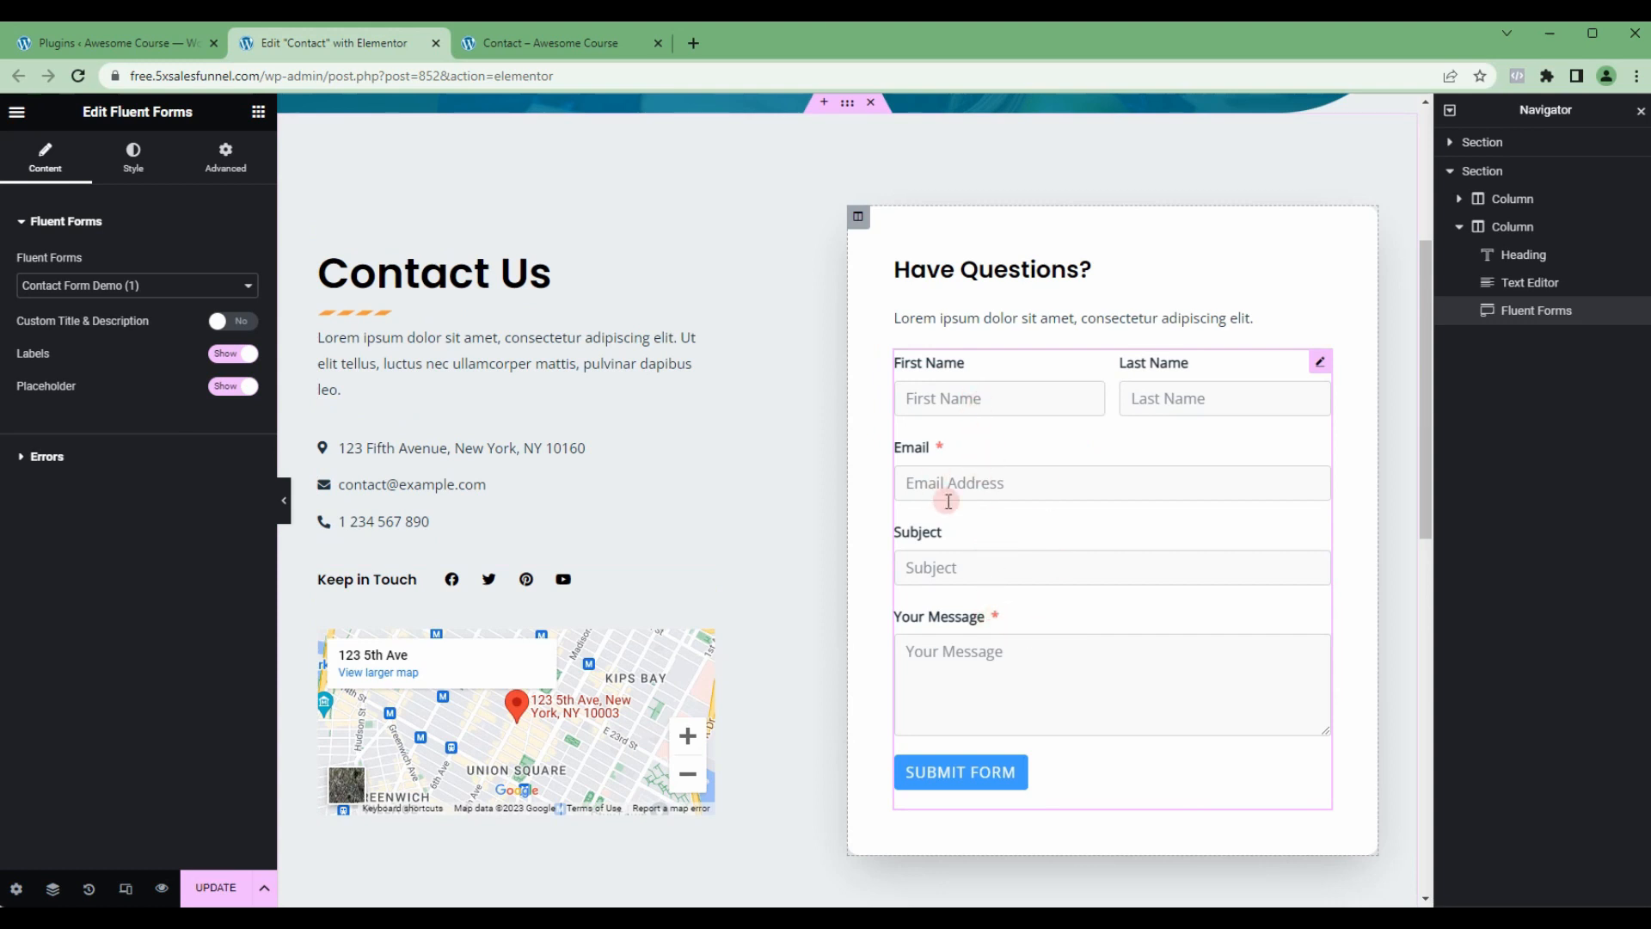
Step: Open the Input & Textarea style settings of the Fluent Forms widget
click(989, 492)
click(129, 163)
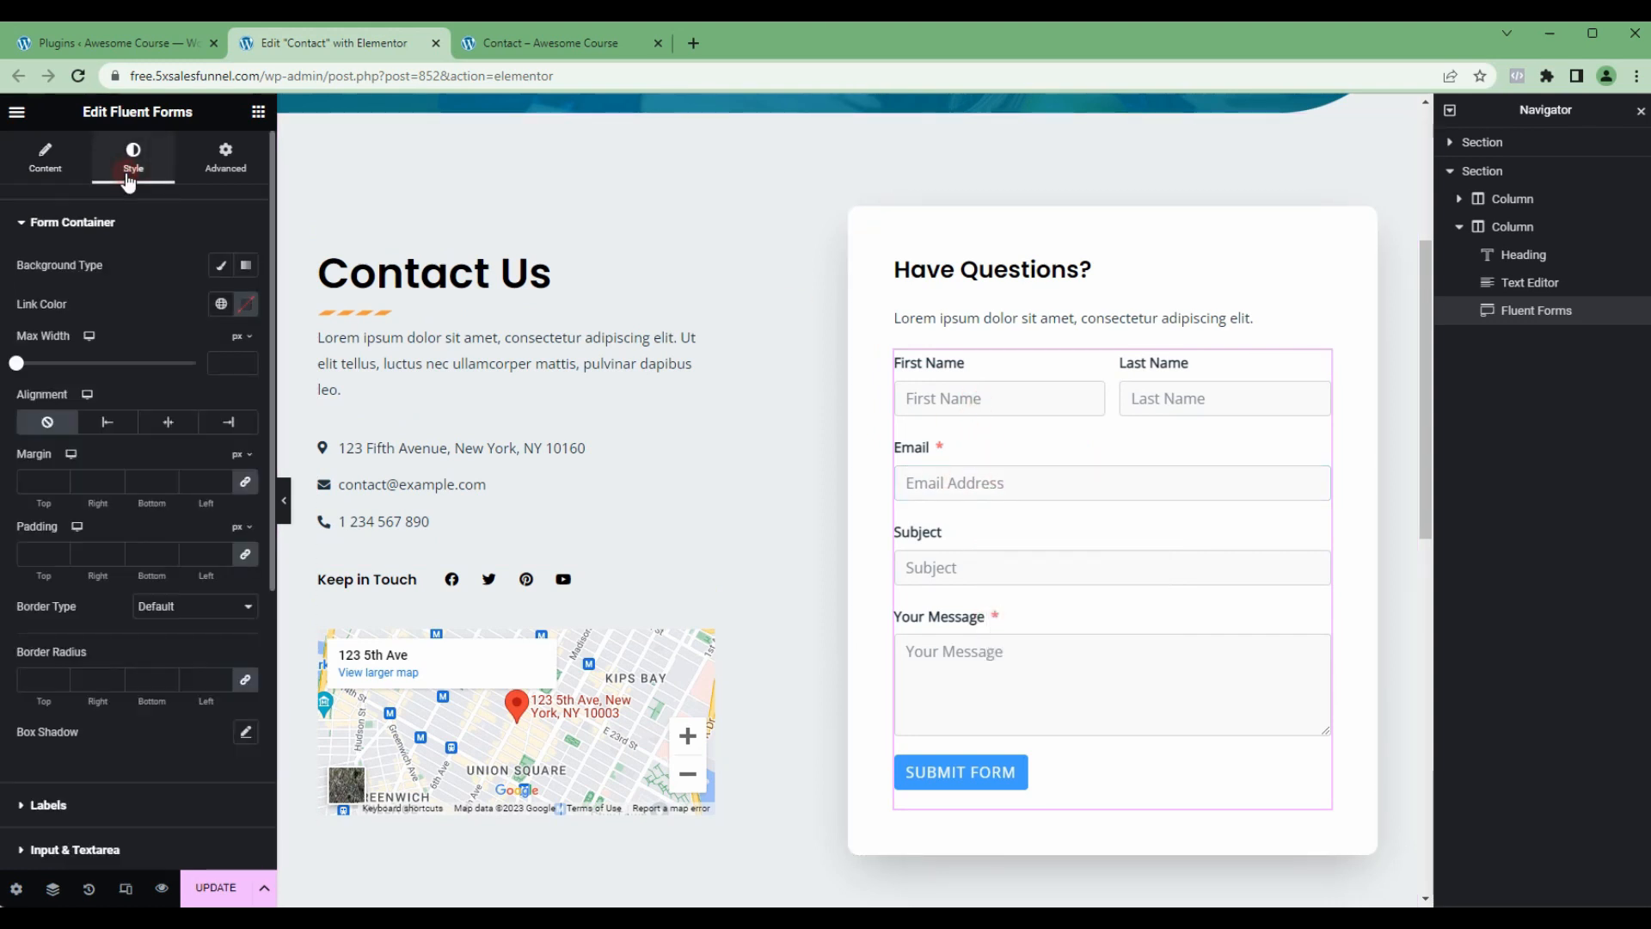
click(80, 222)
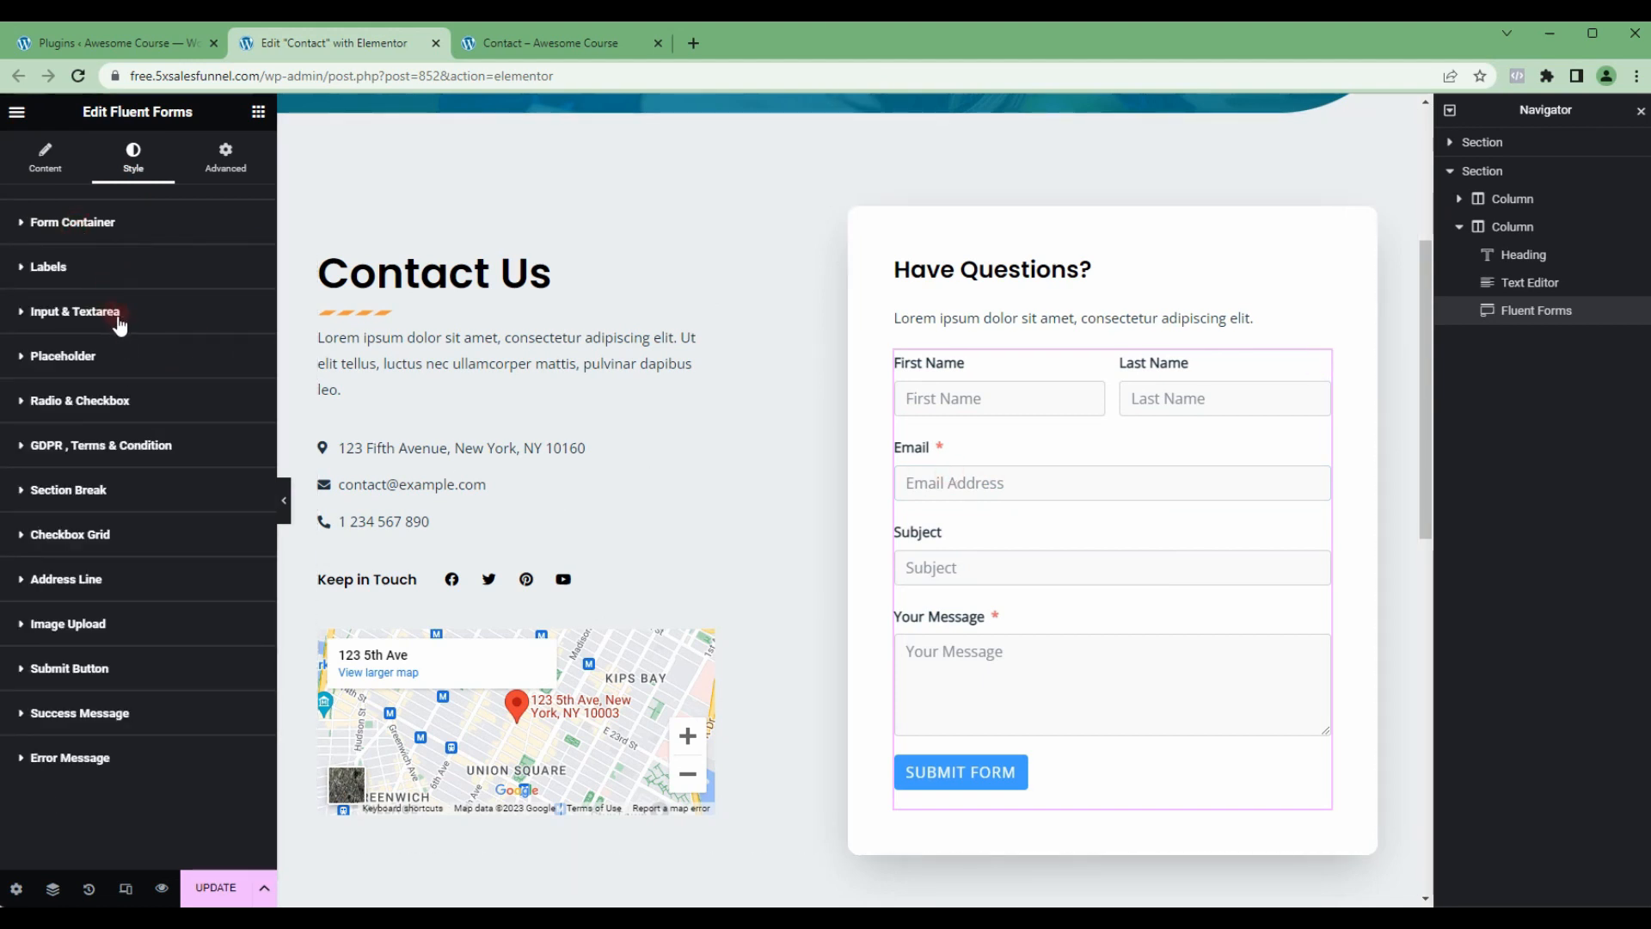
click(73, 312)
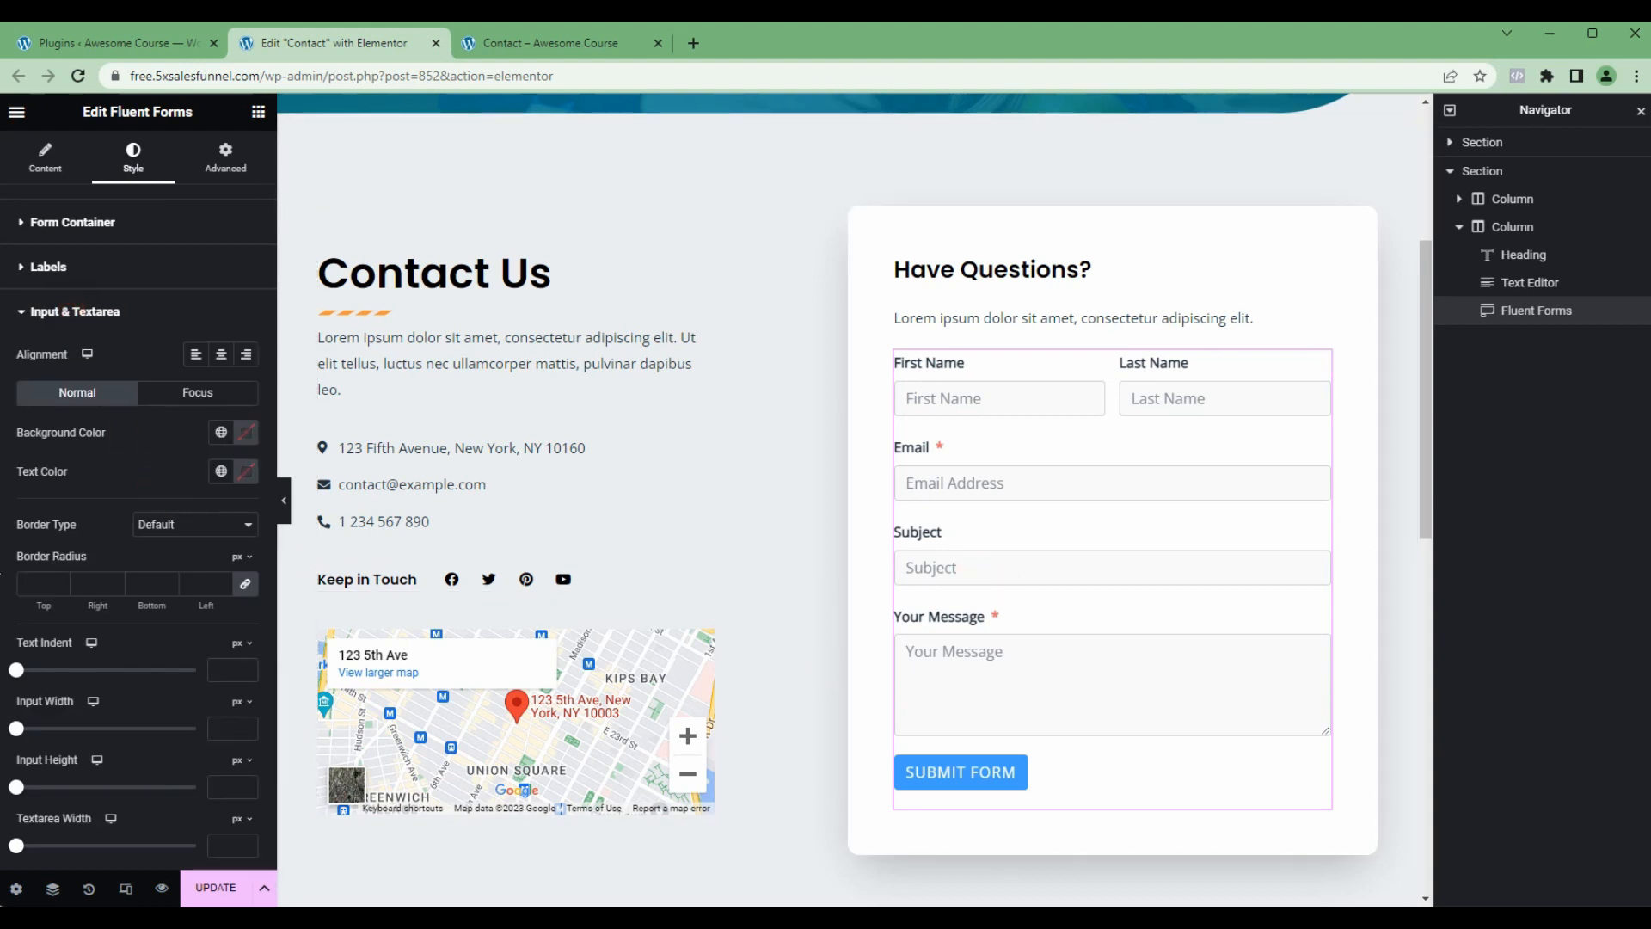
Step: Try the Accent global color as the form fields' background, and clear it again
click(221, 432)
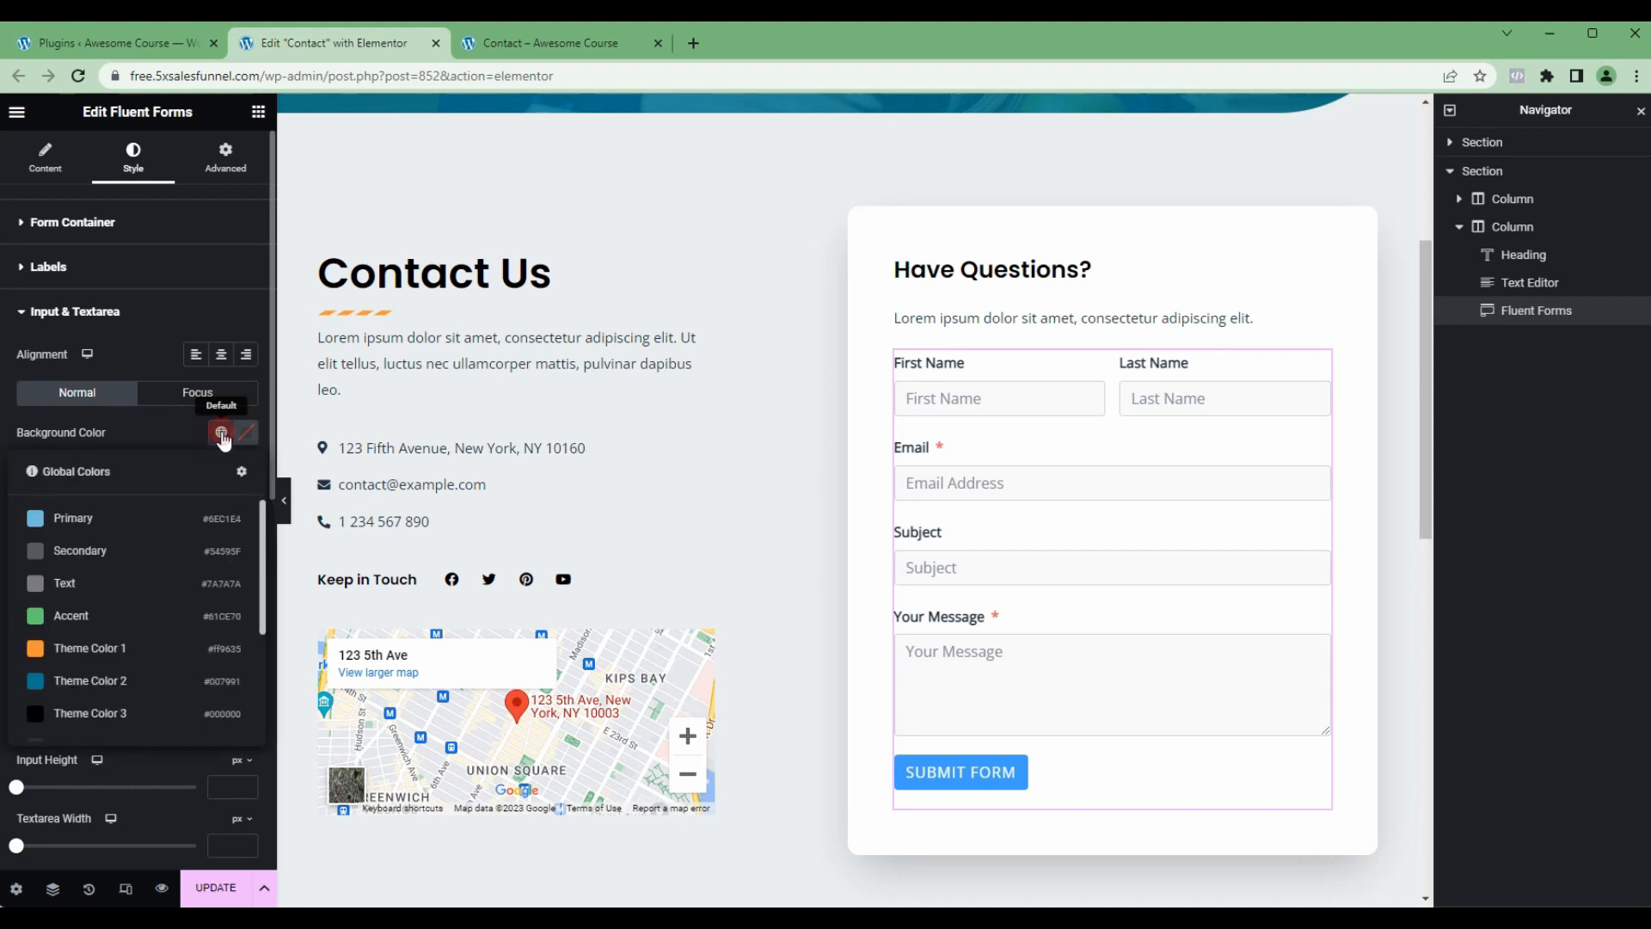
click(89, 615)
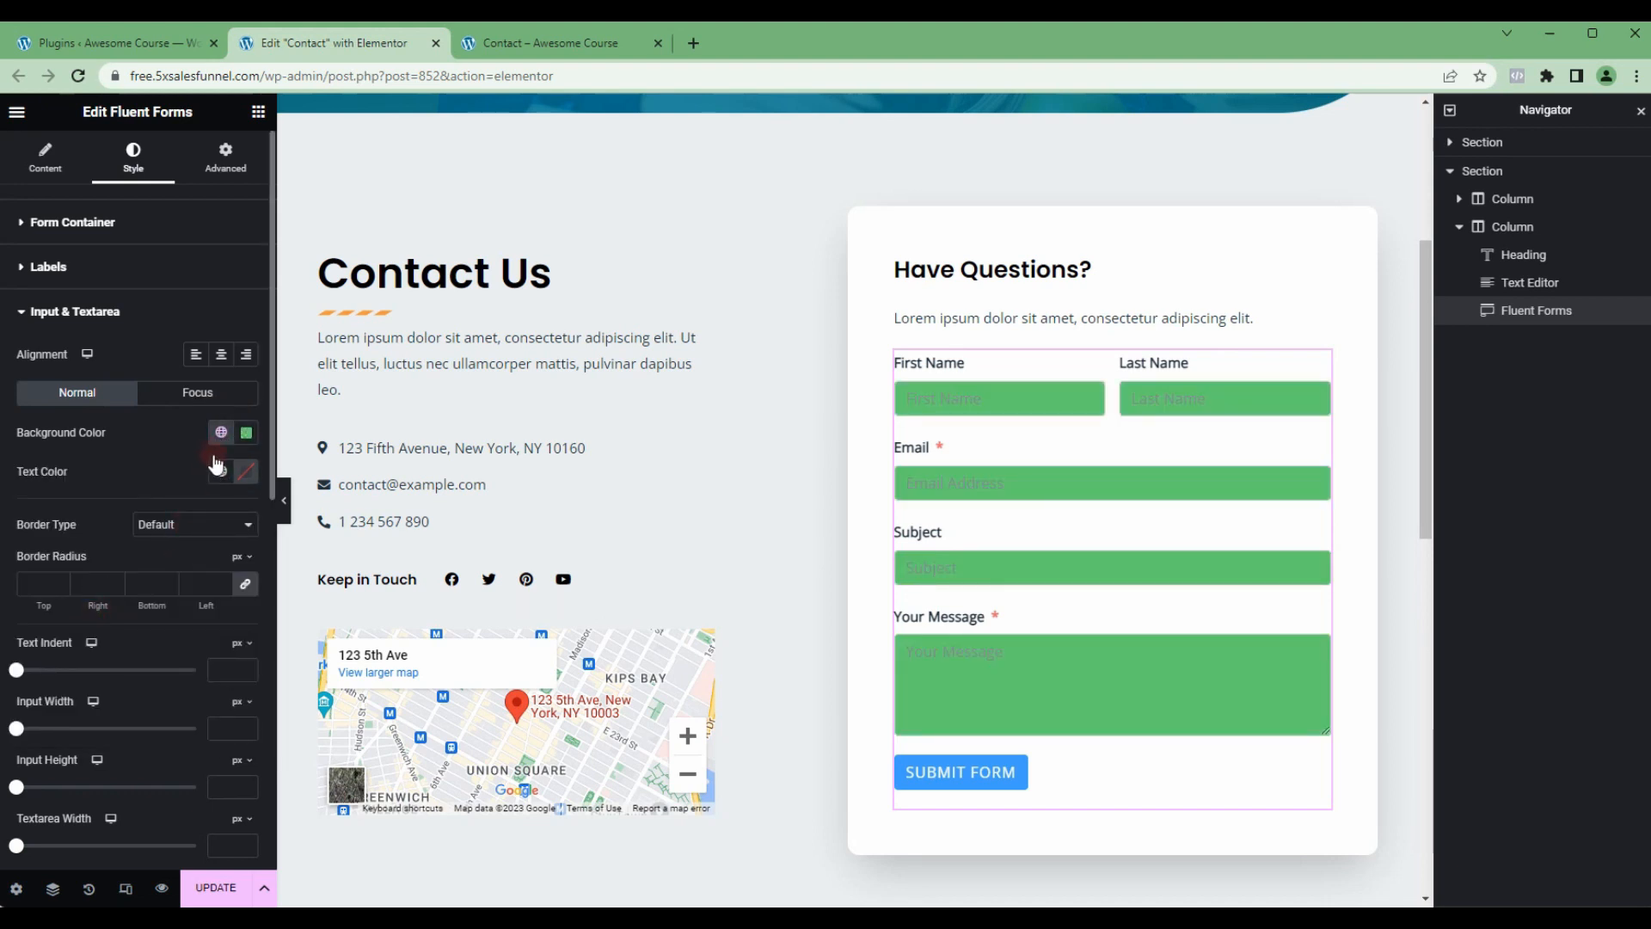
click(246, 433)
click(276, 471)
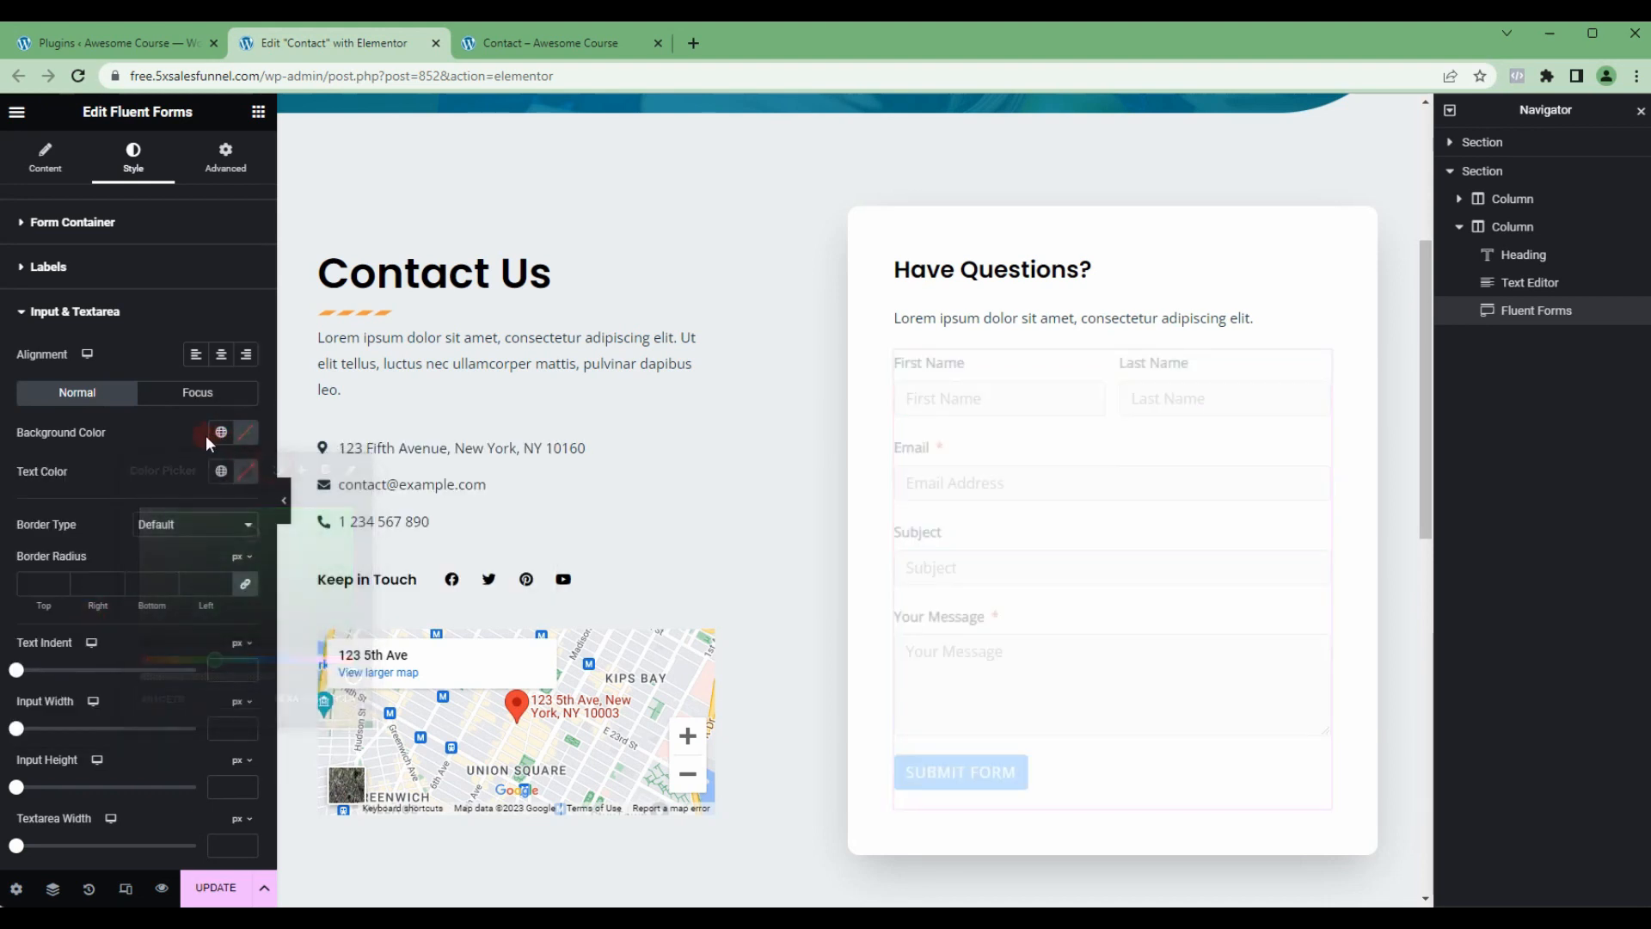
Step: Give the form fields a solid border, 2 px wide at the bottom and 0 on the other sides
click(215, 535)
click(169, 571)
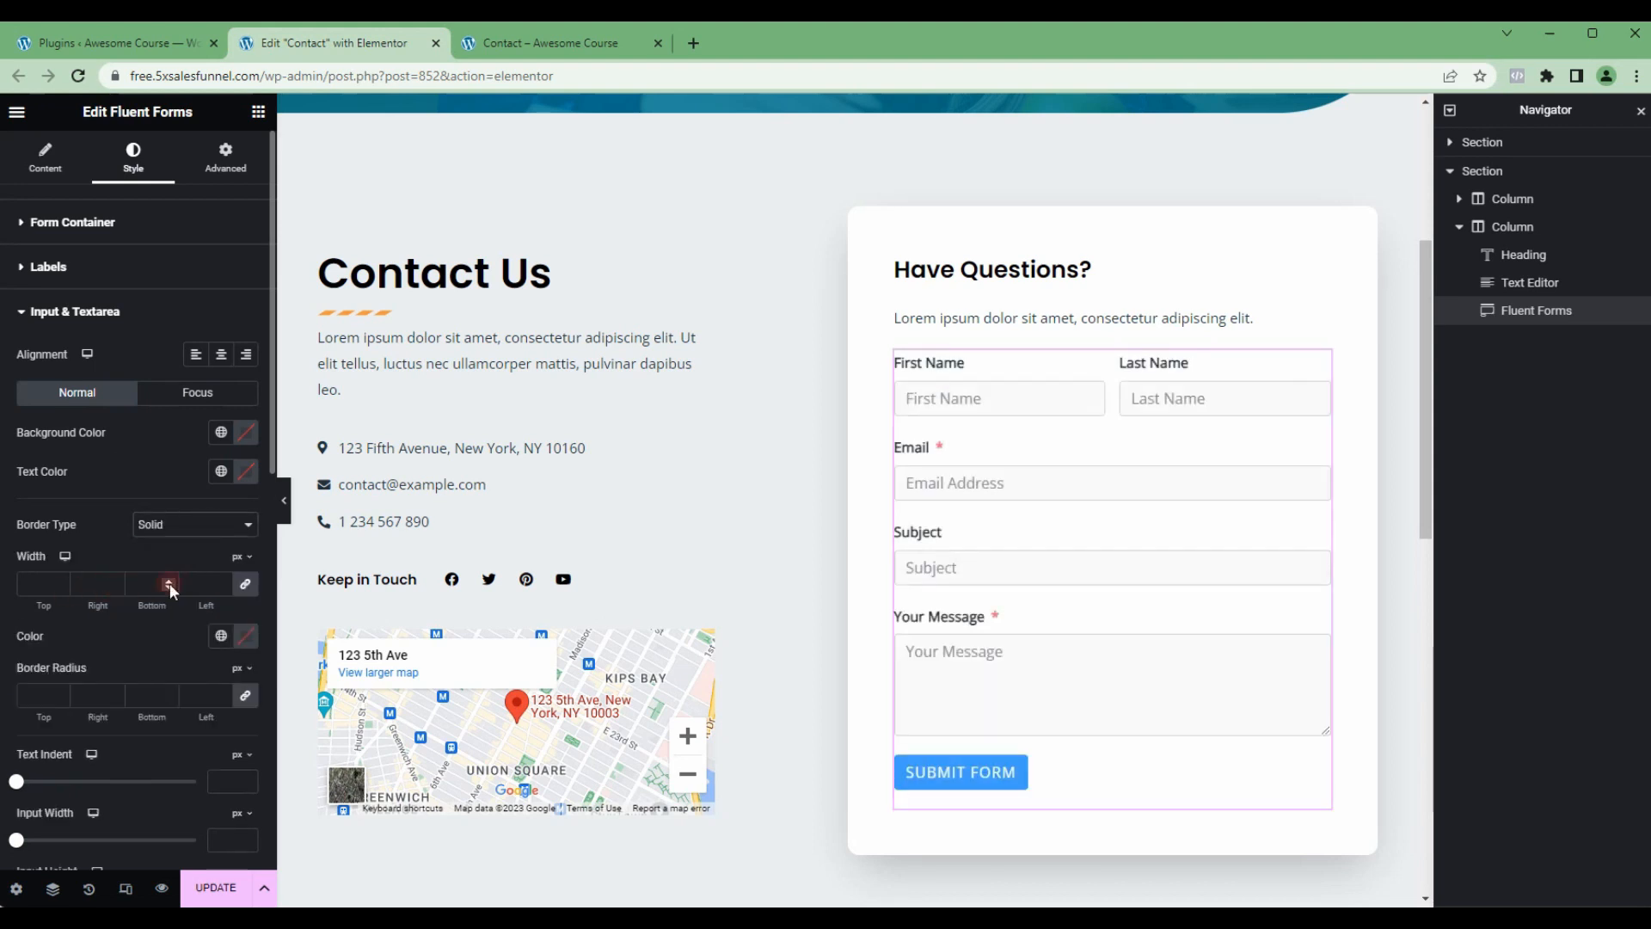
click(230, 593)
text(0)
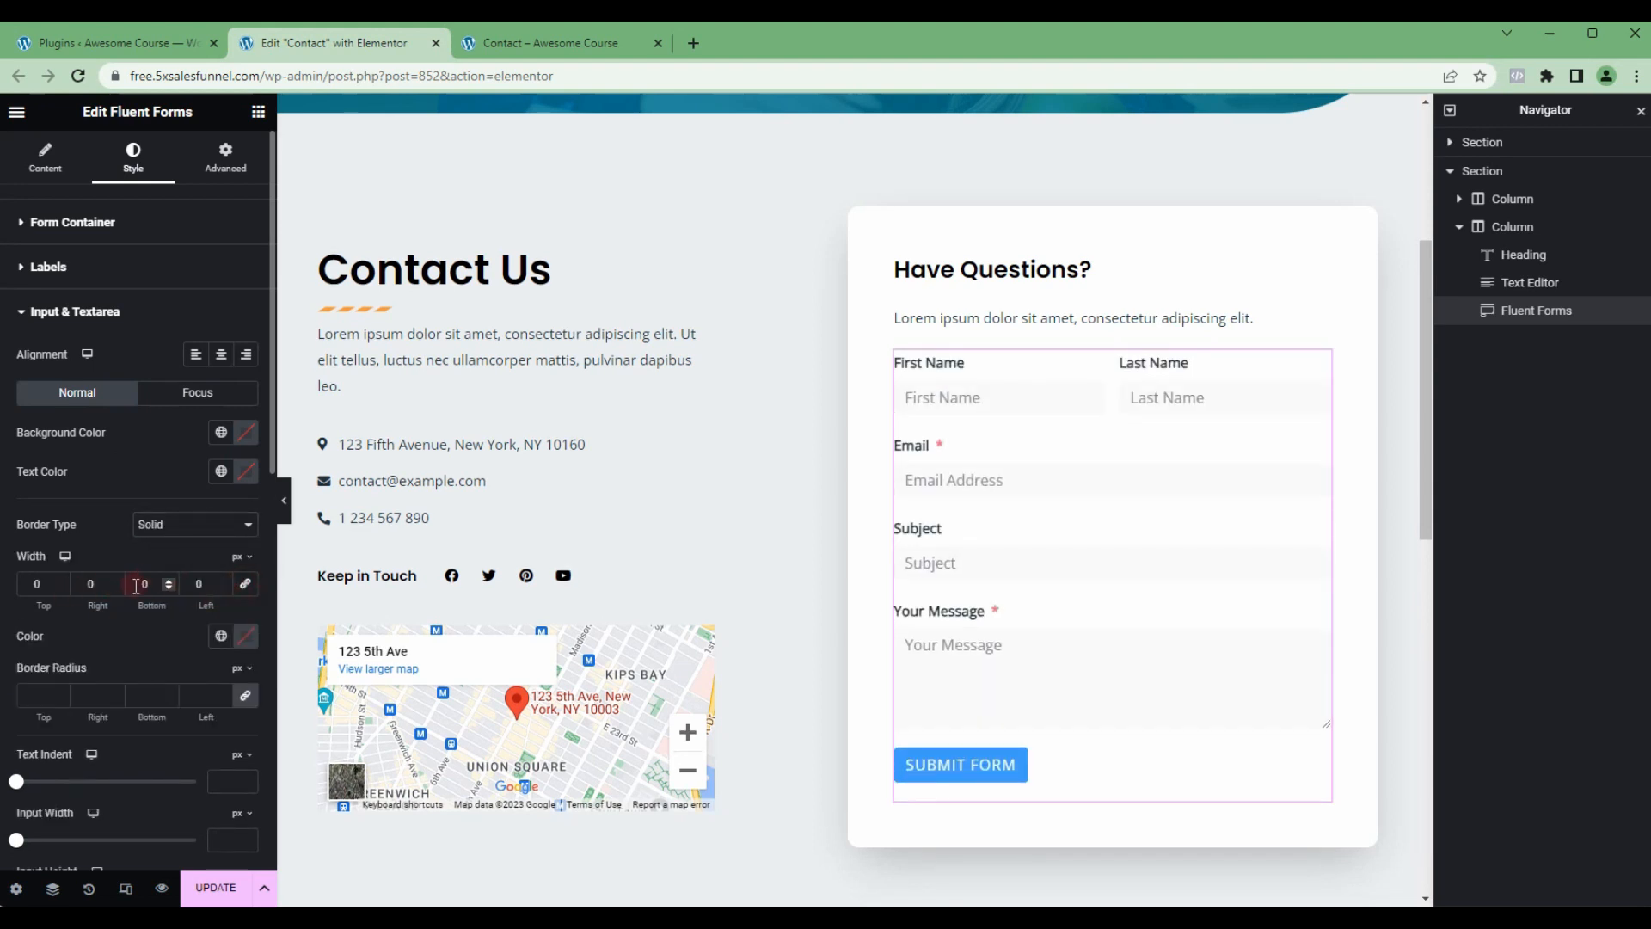
click(167, 581)
click(166, 581)
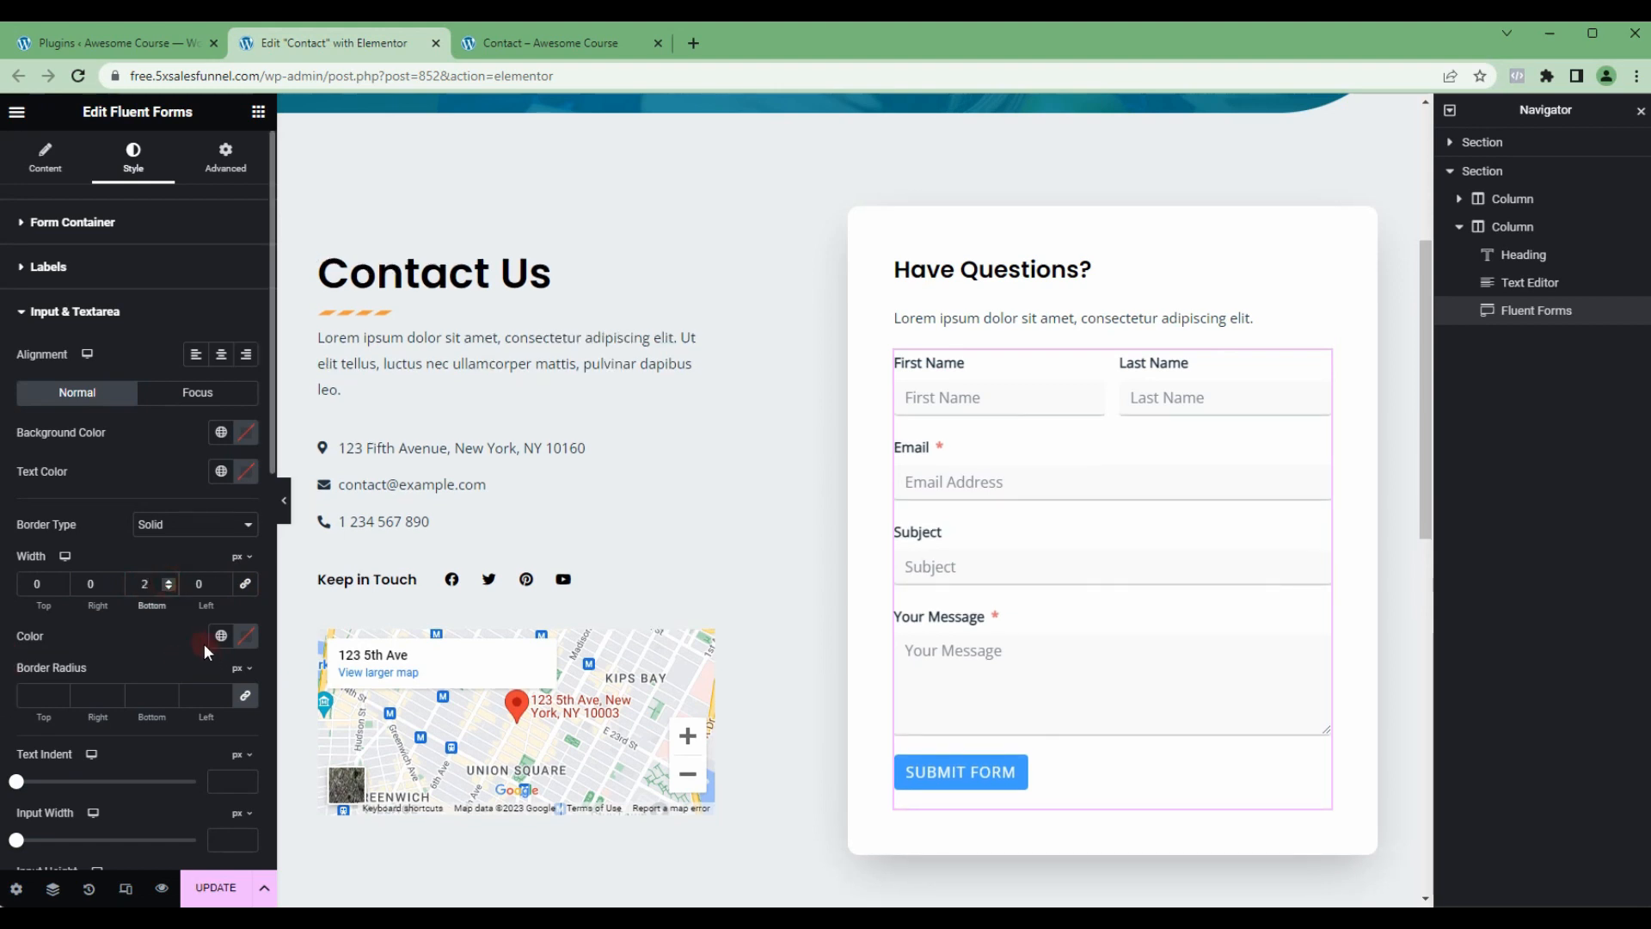
Step: Set the form fields' border radius to 10 px and their border color to Theme Color 1
click(39, 698)
text(10)
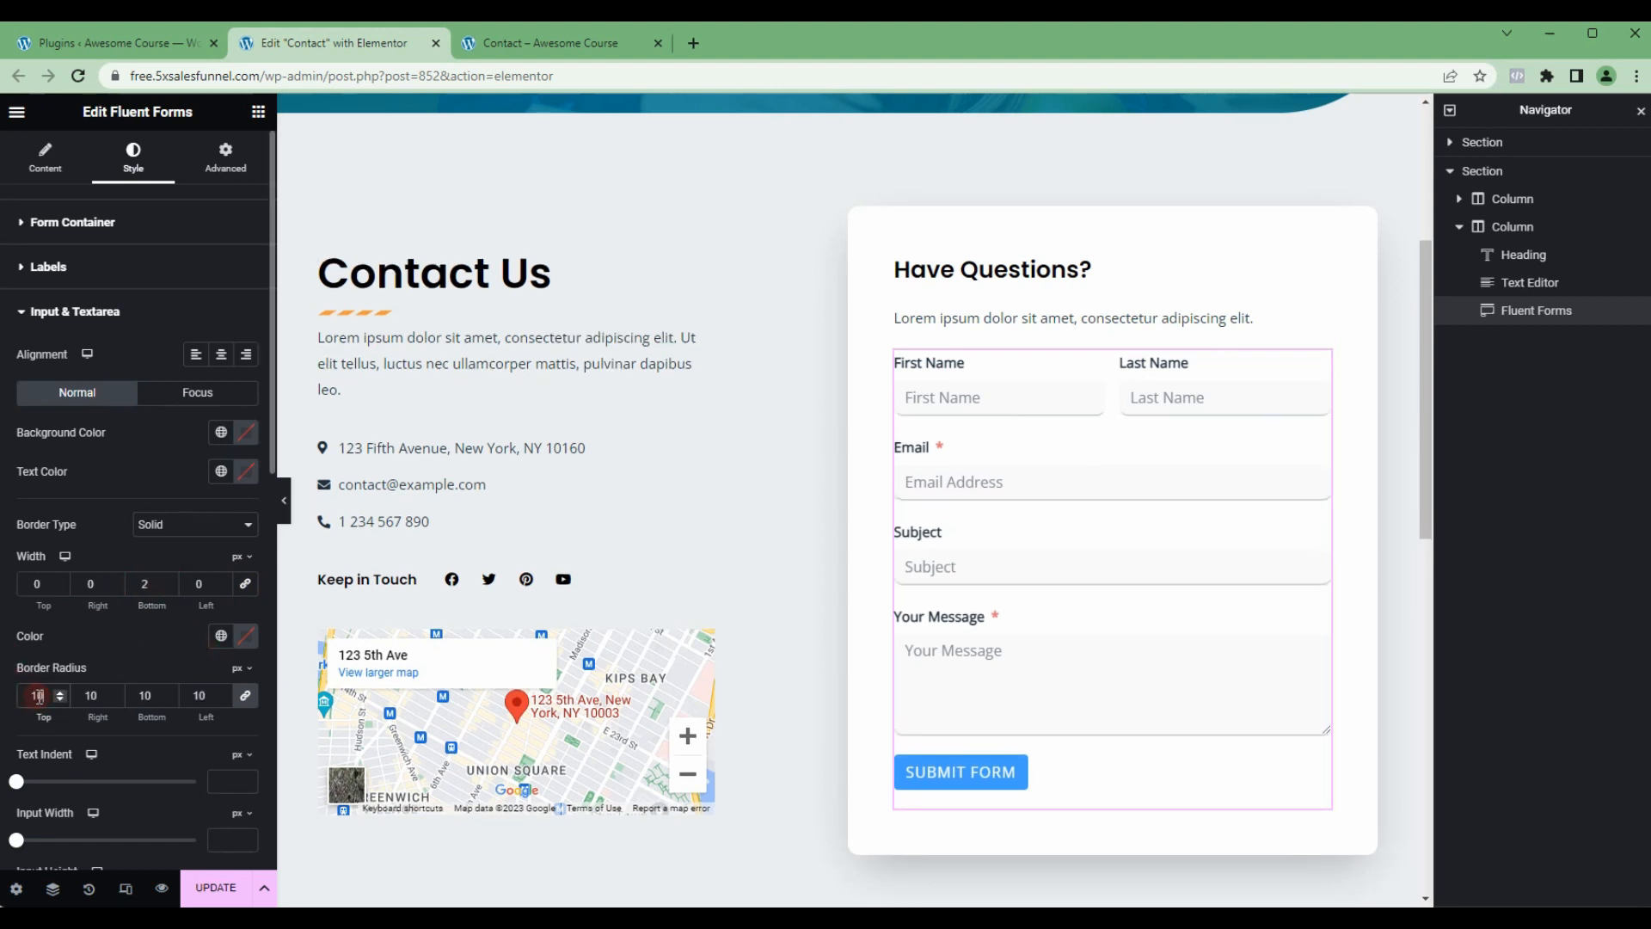
click(221, 636)
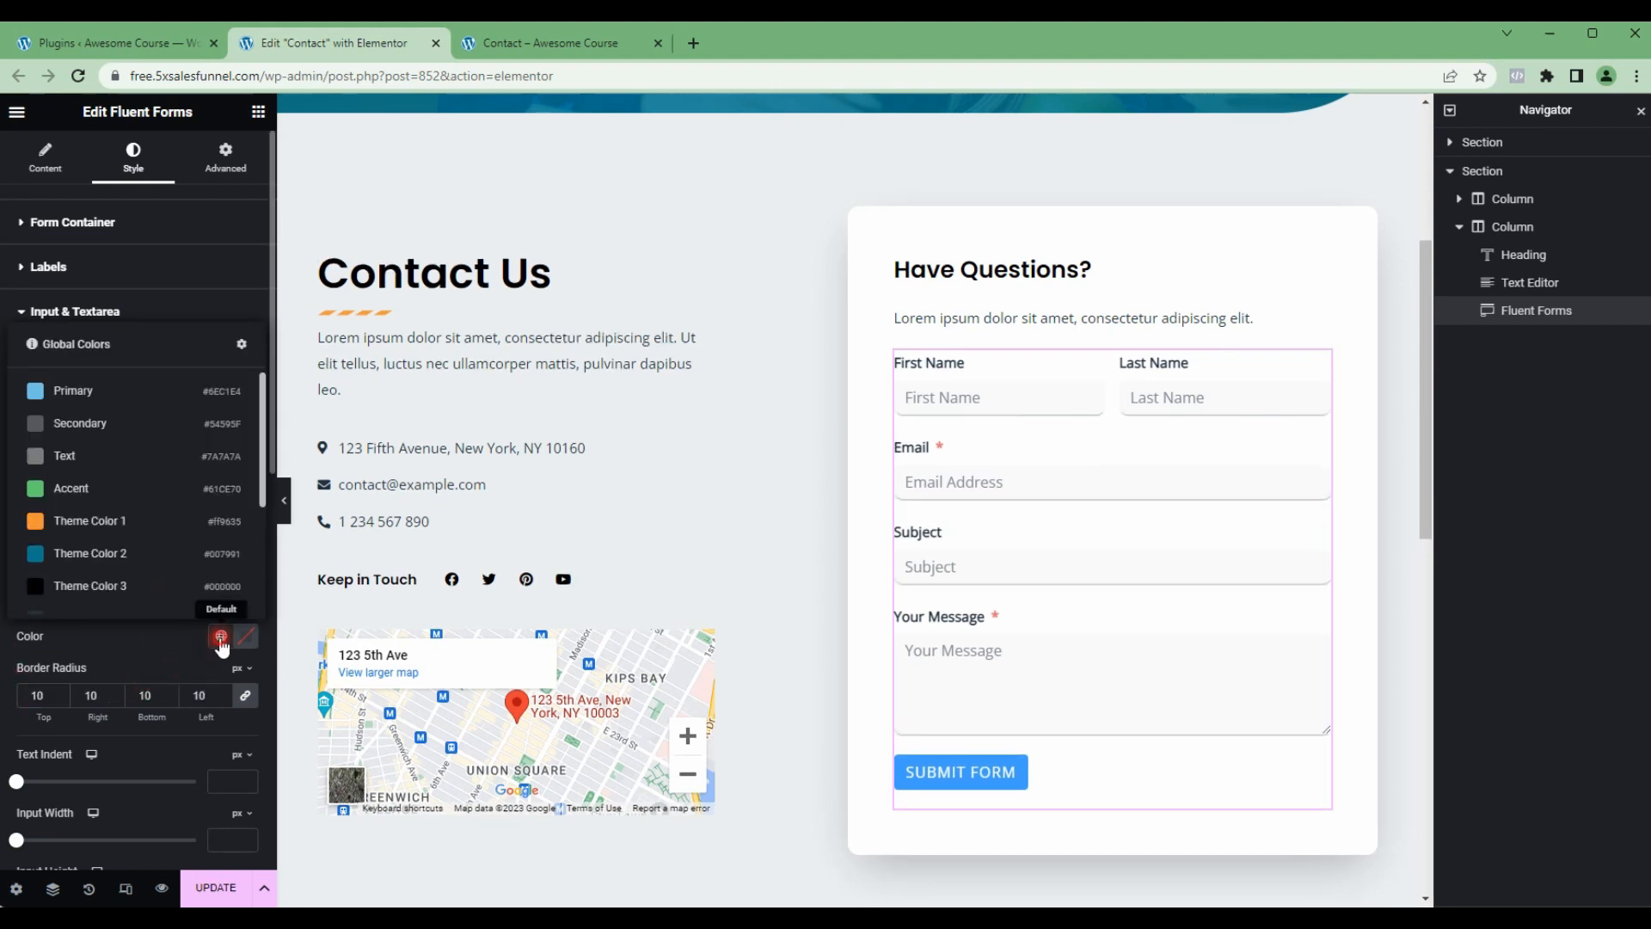
click(87, 522)
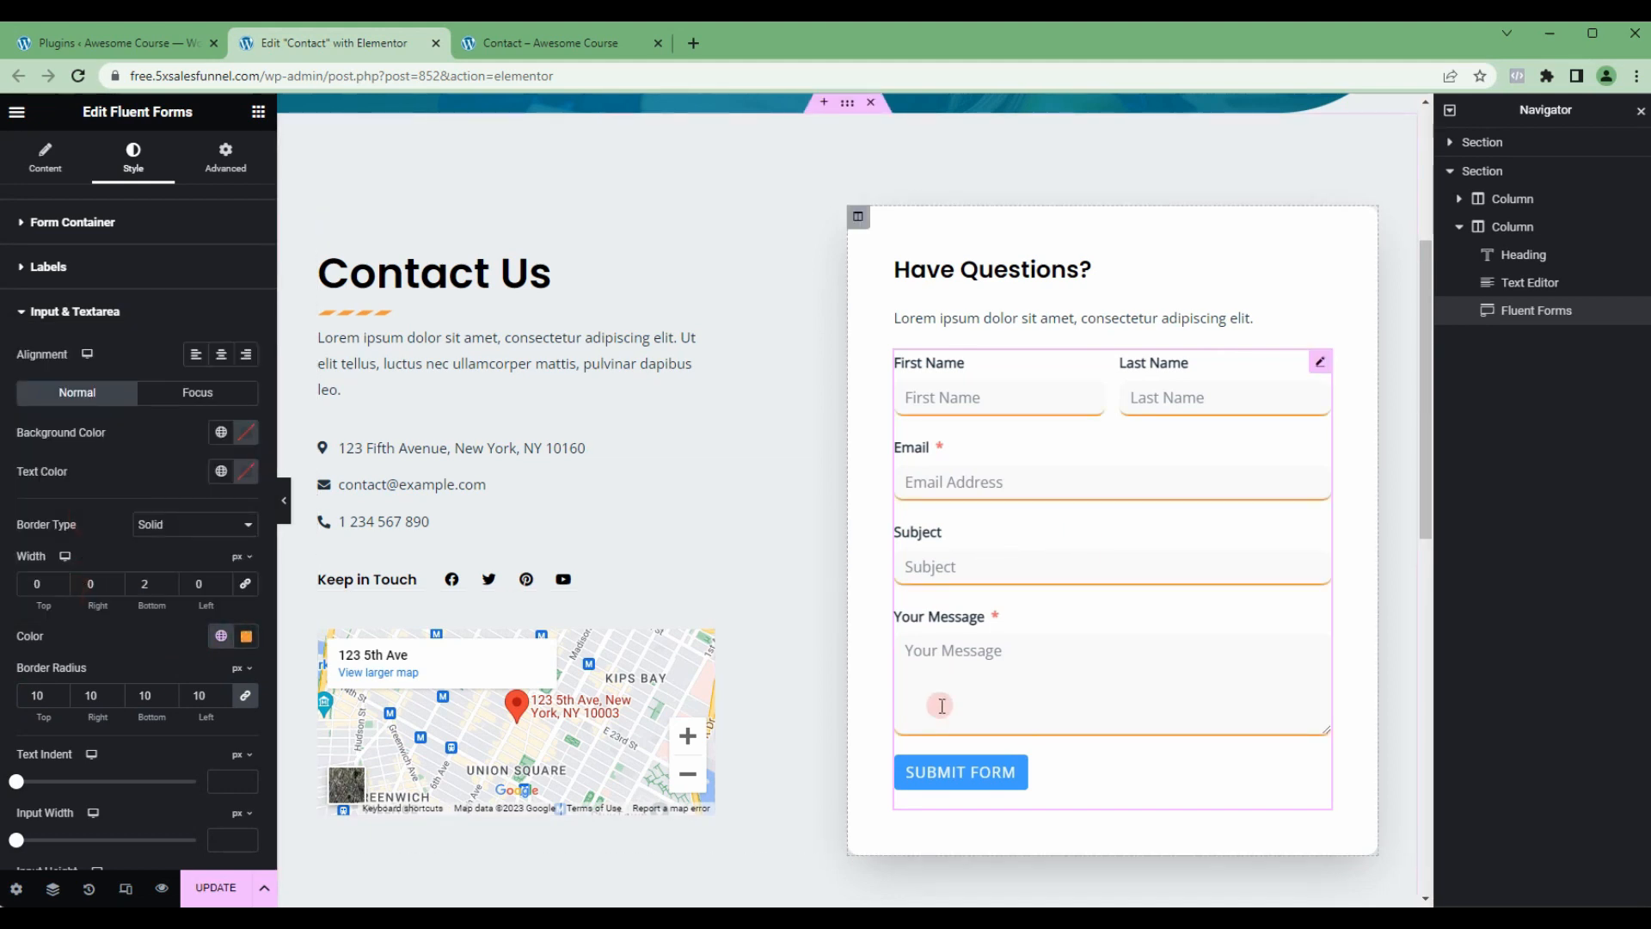
Step: Set the alignment of the Fluent Forms submit button to center in its style settings
click(163, 313)
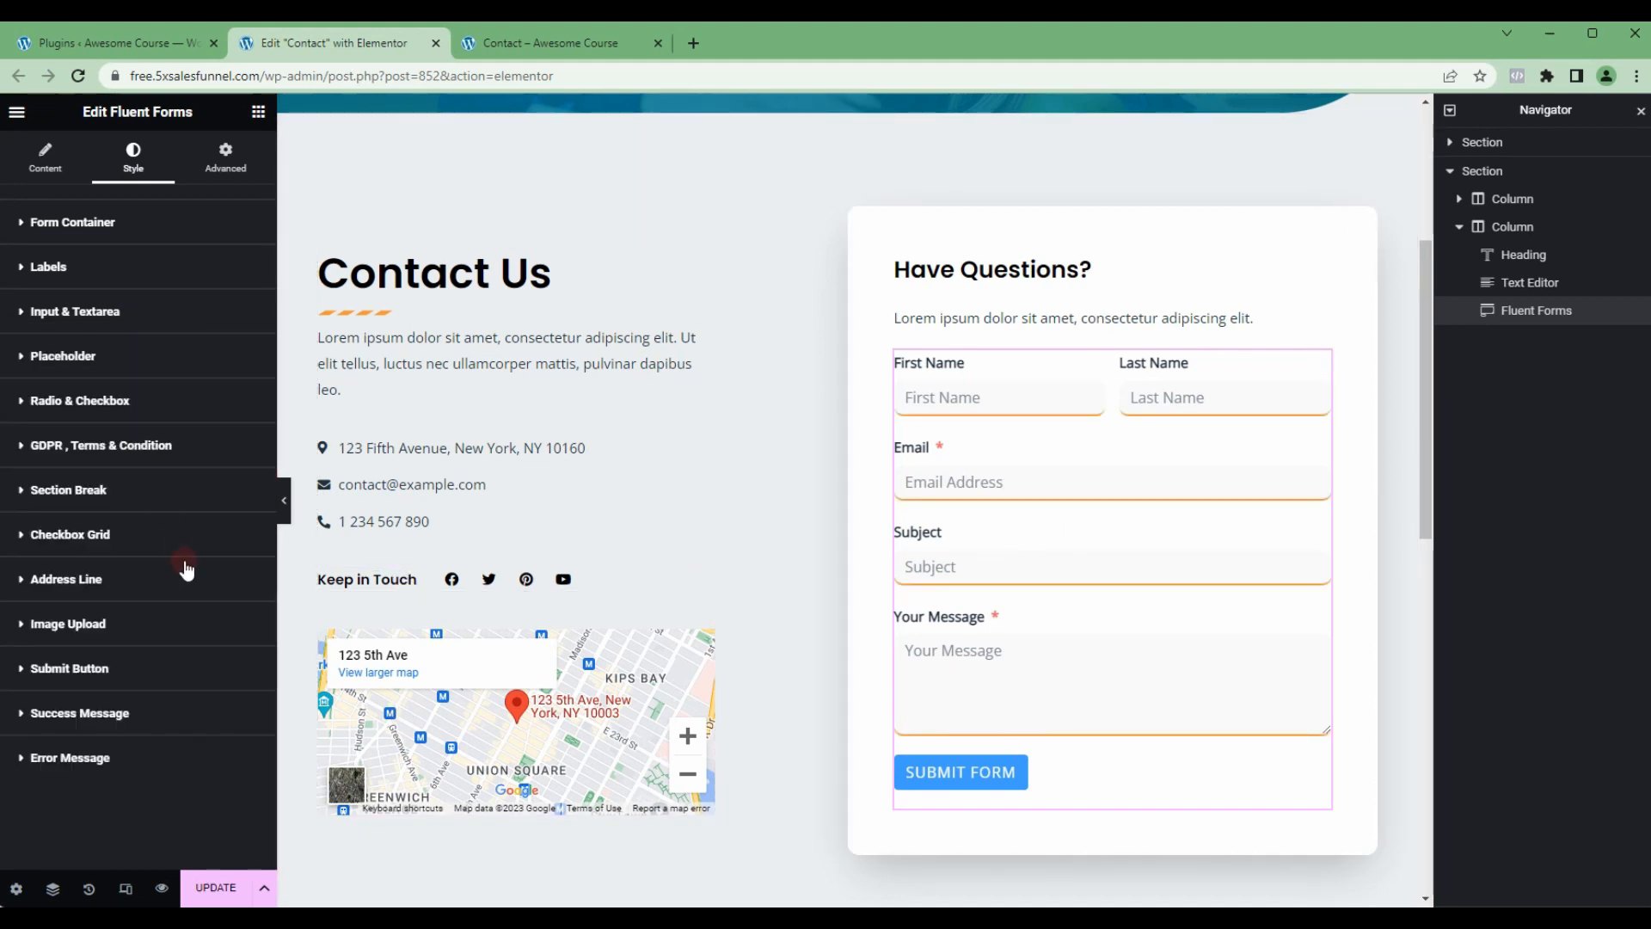
click(129, 674)
scroll(146, 654, down, 2)
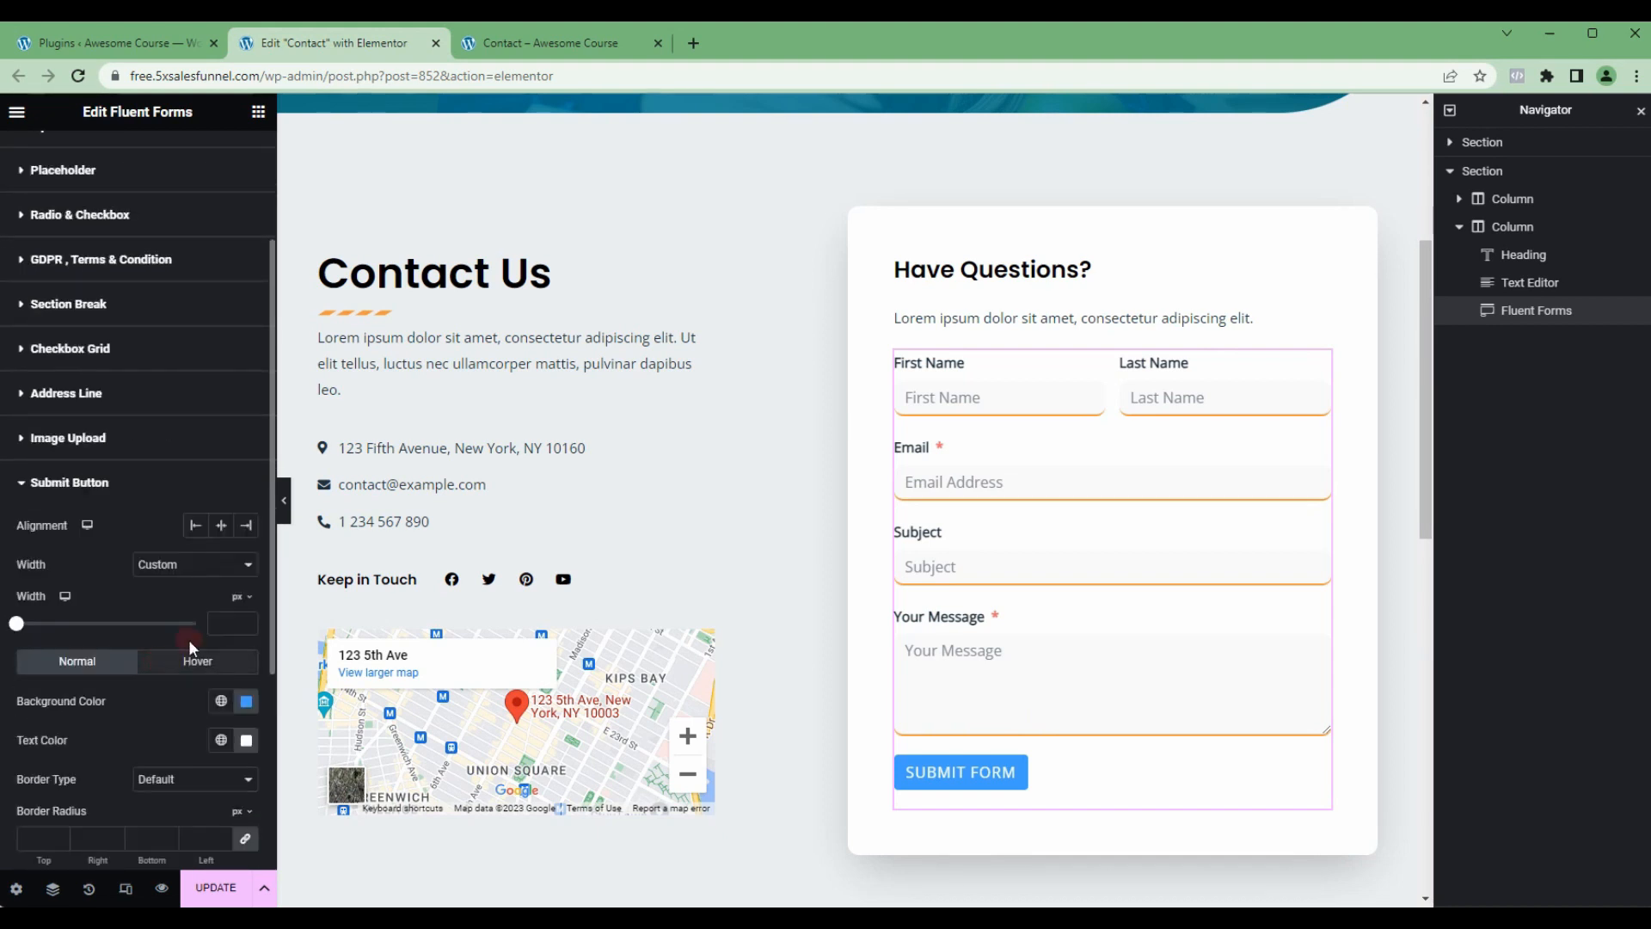
click(222, 526)
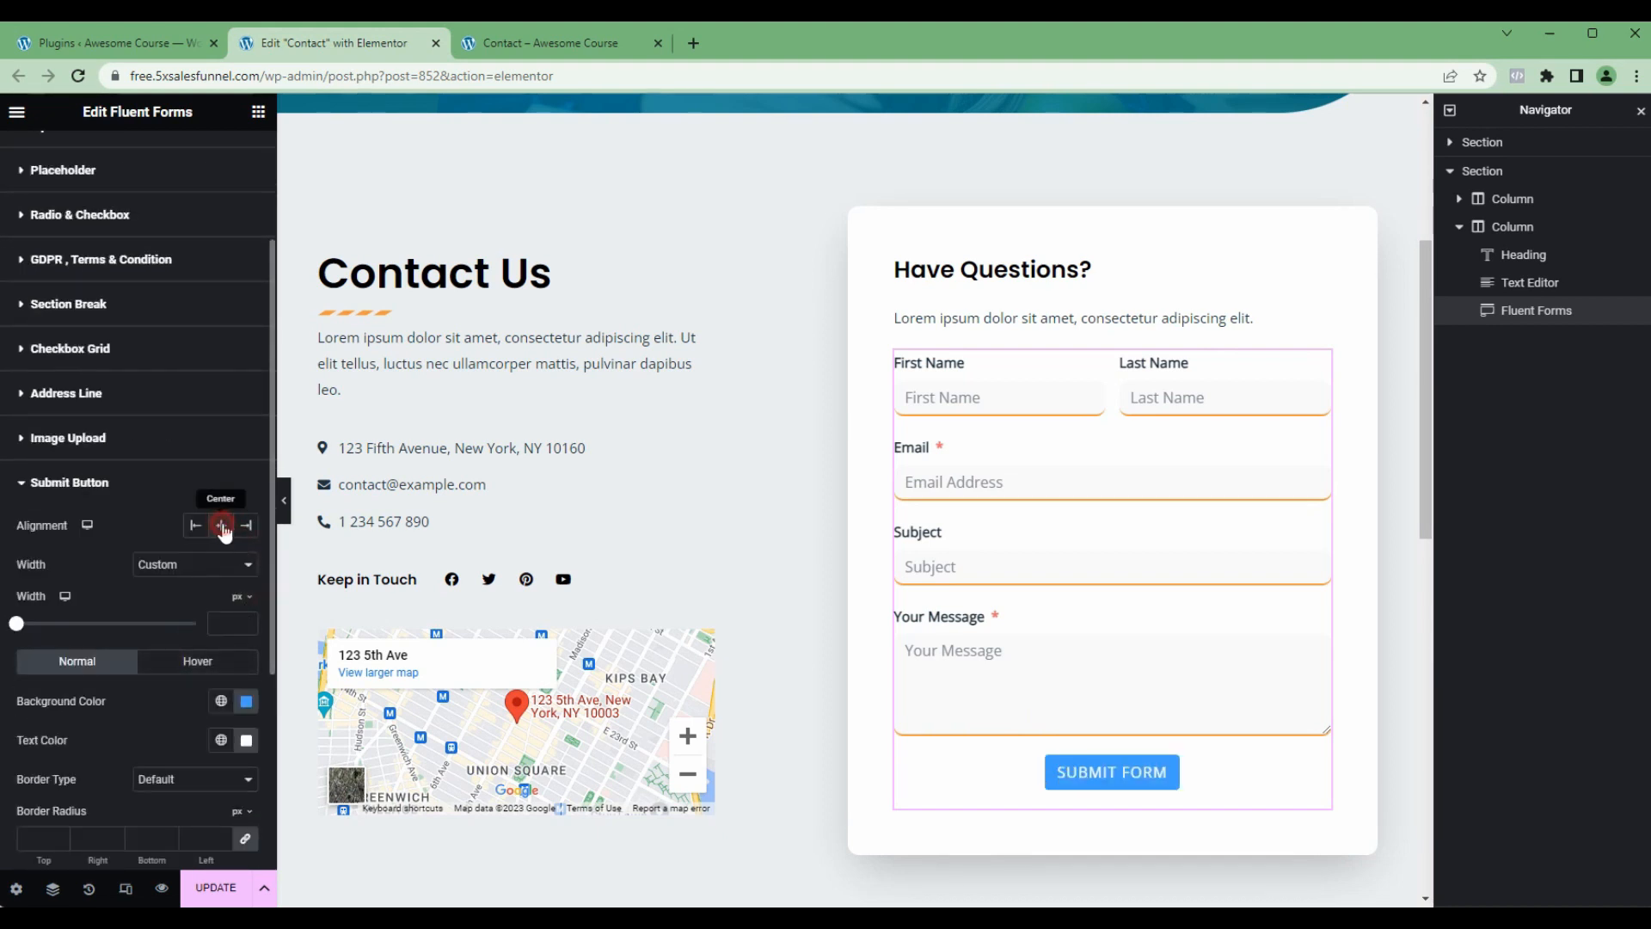
Step: Apply the orange global color as the submit button's background and update the Contact page
click(221, 701)
click(60, 580)
click(248, 647)
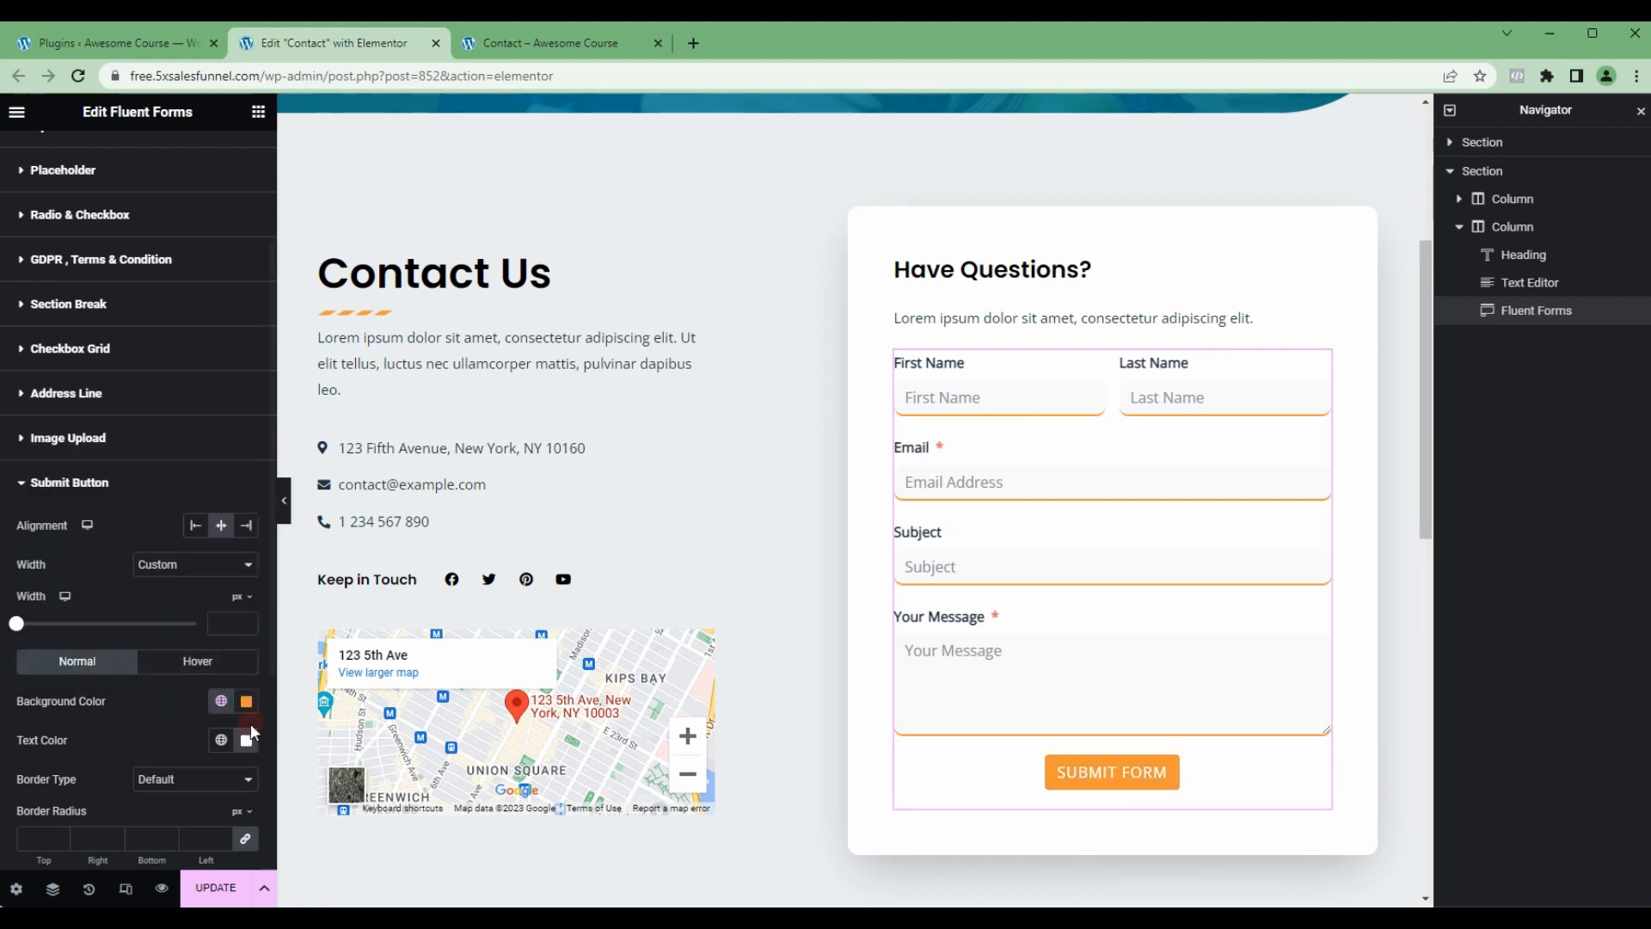
click(214, 889)
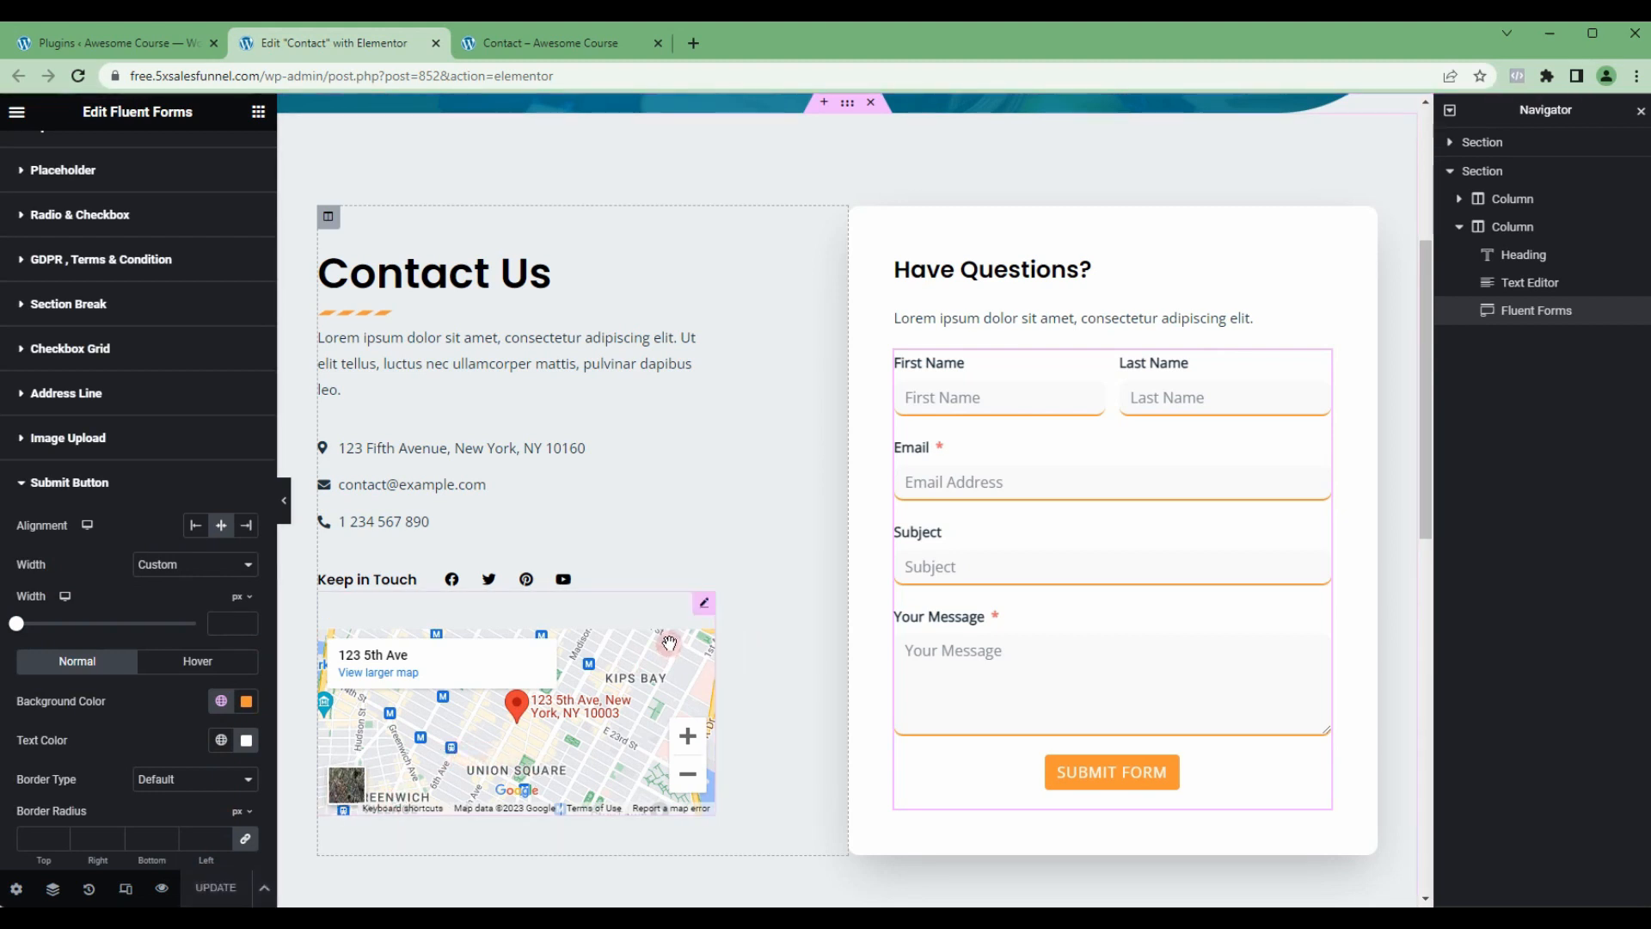
Step: Delete the Google Maps widget below the Keep in Touch social icons and update the page
click(703, 605)
right_click(700, 601)
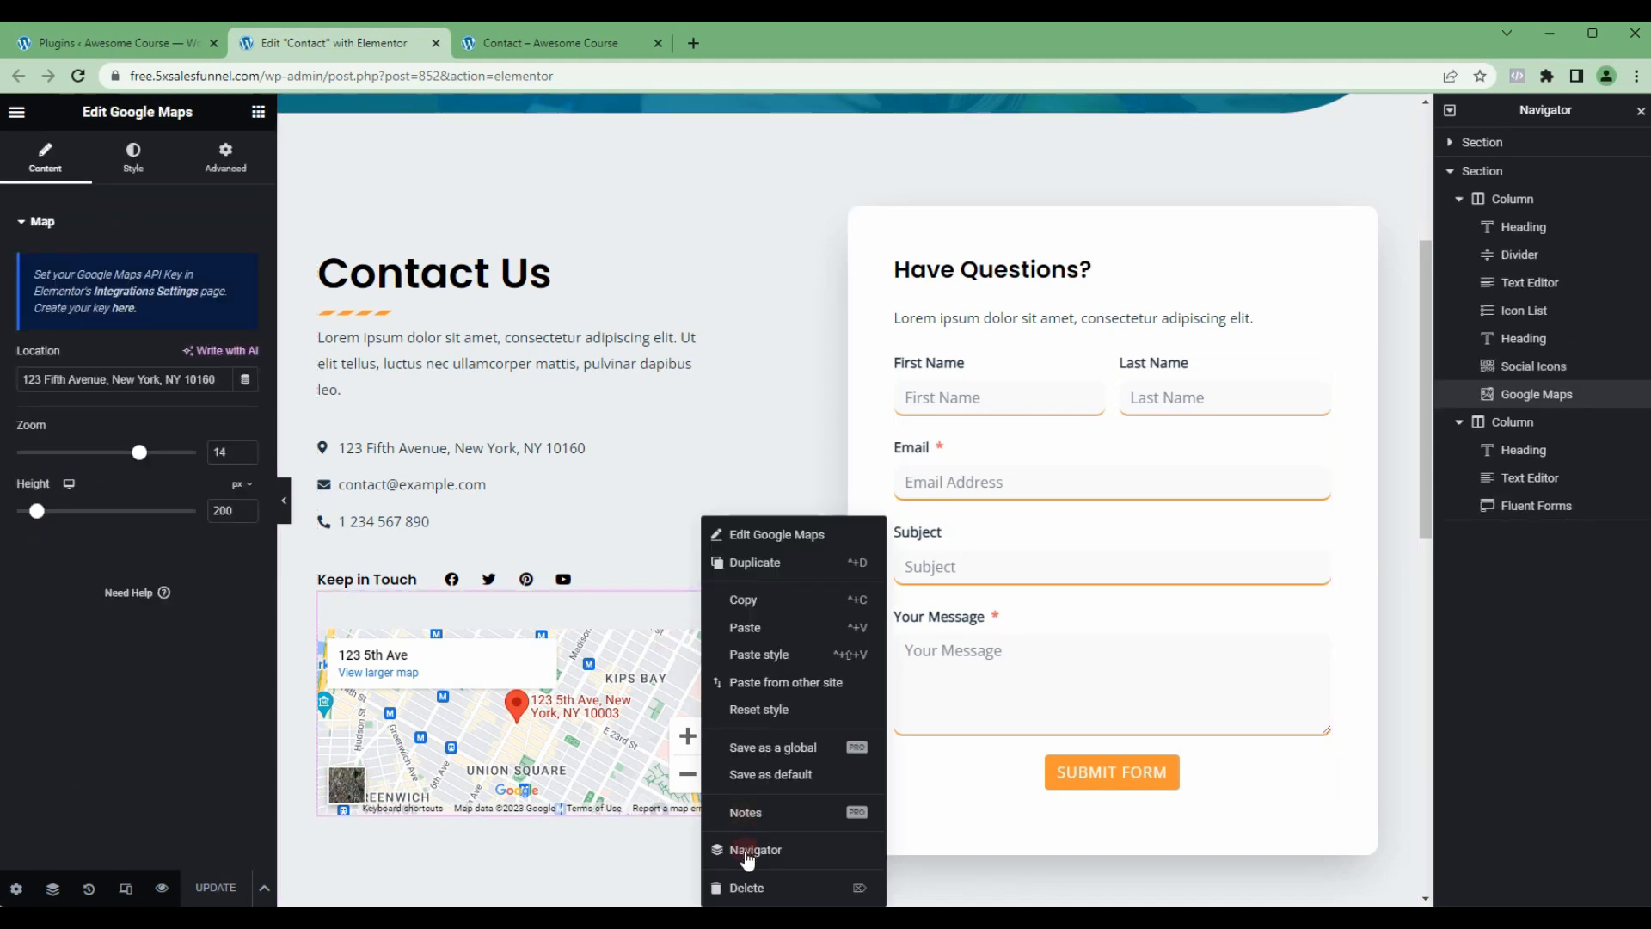
click(746, 888)
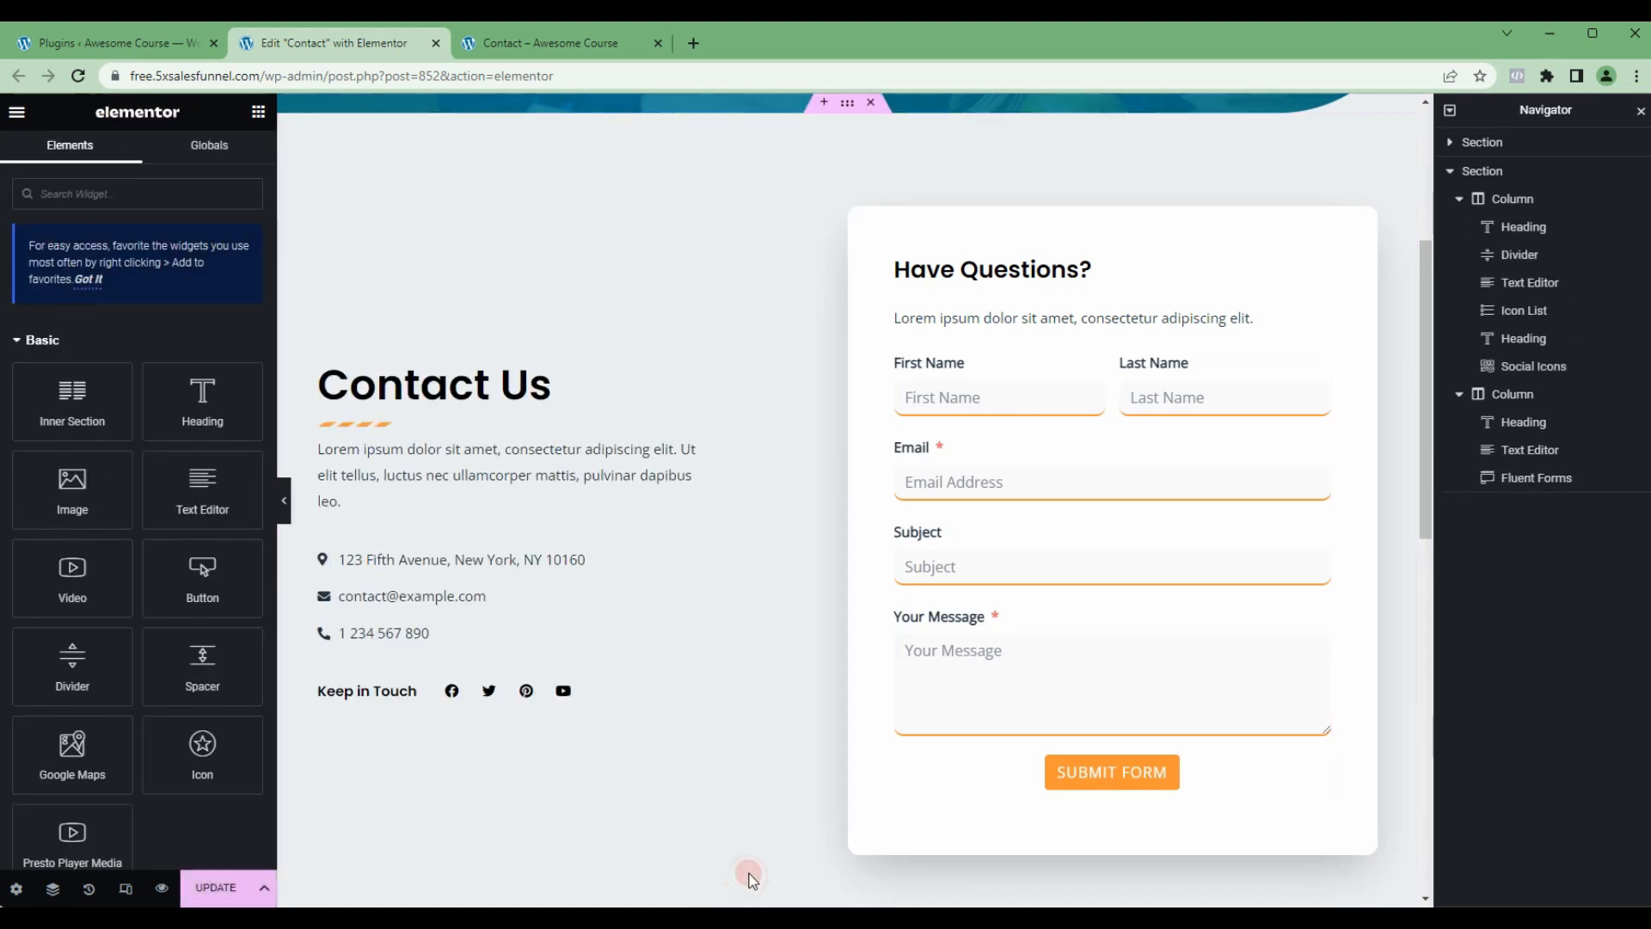
click(216, 894)
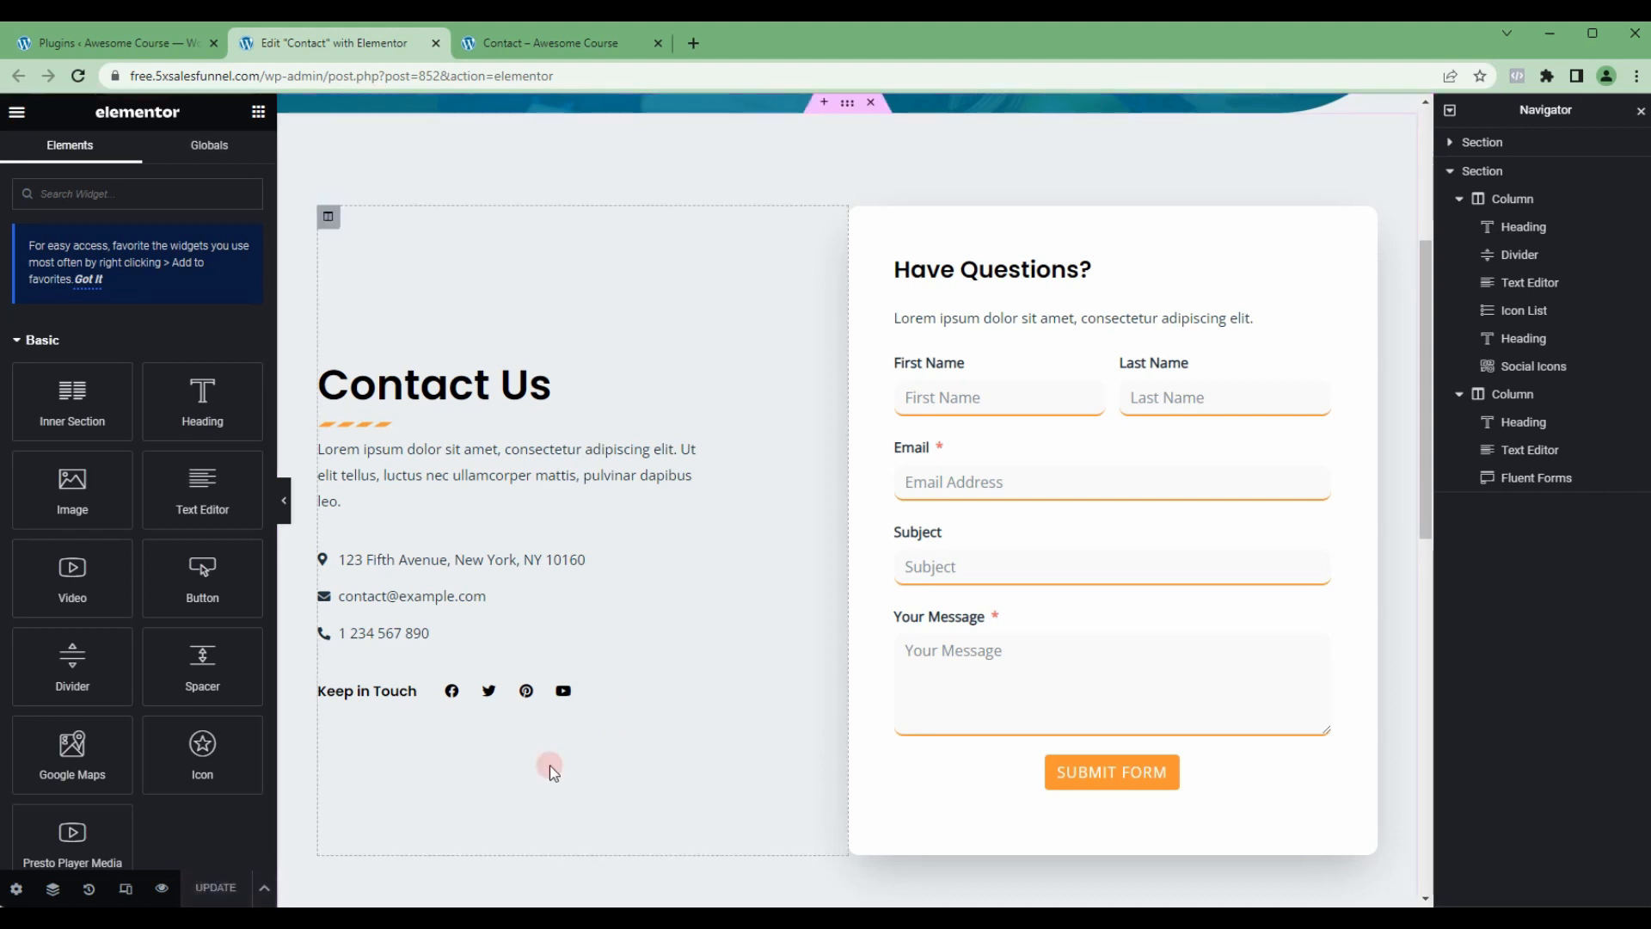
Step: Reload the live Contact page and examine its header, contact details, form and footer
click(506, 43)
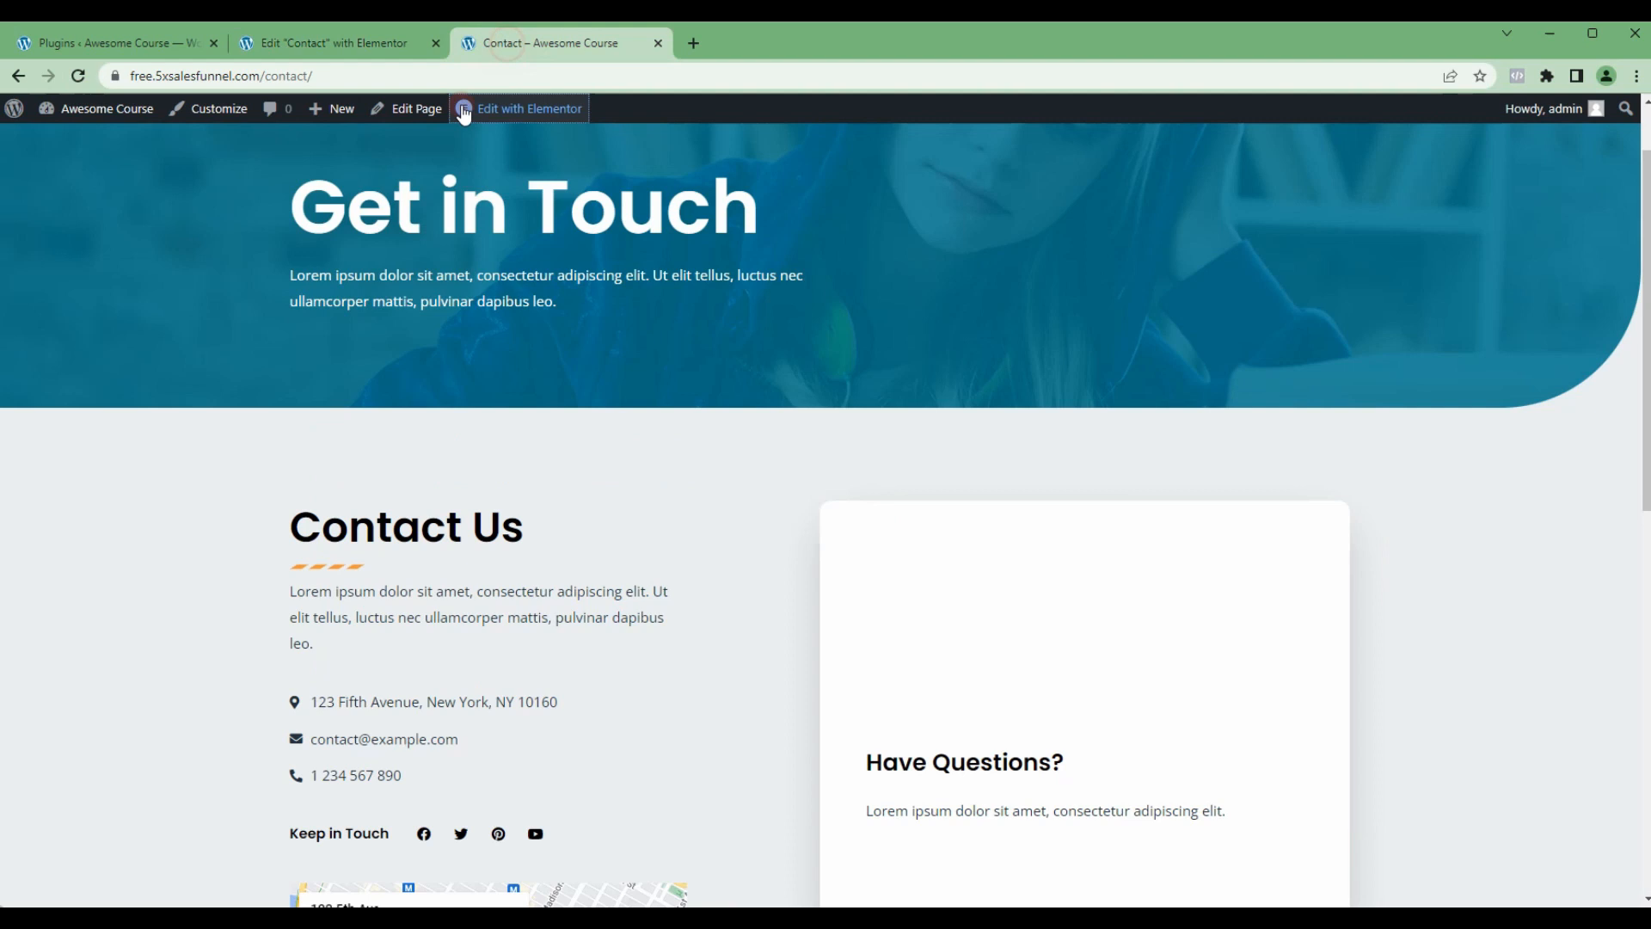
click(78, 76)
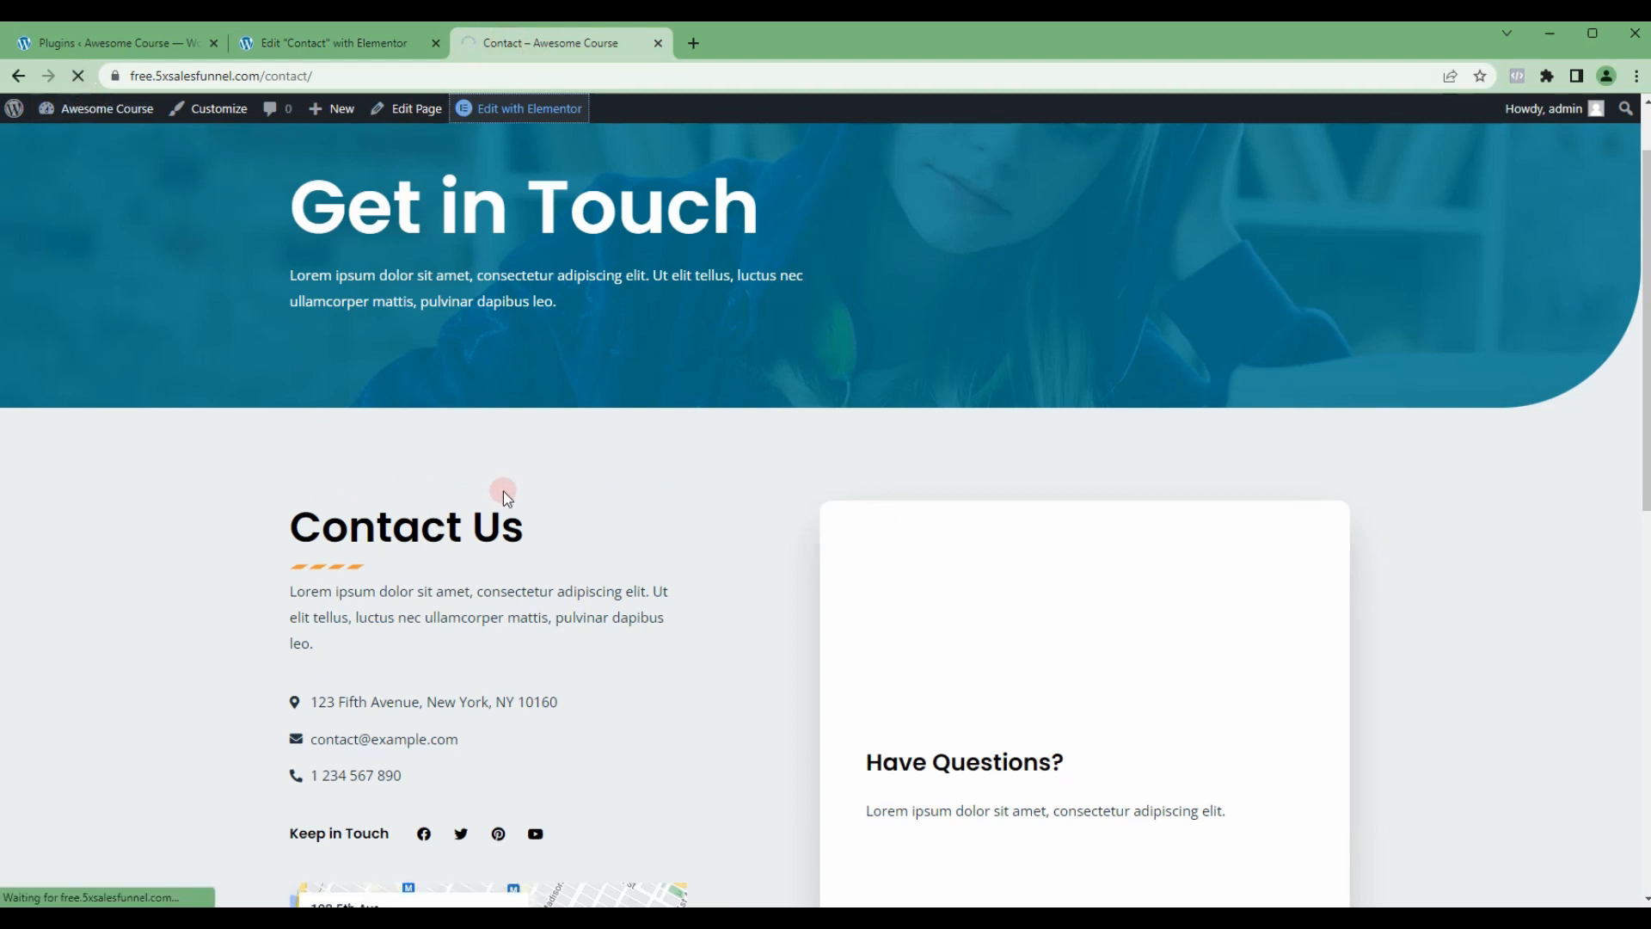
scroll(810, 466, down, 1)
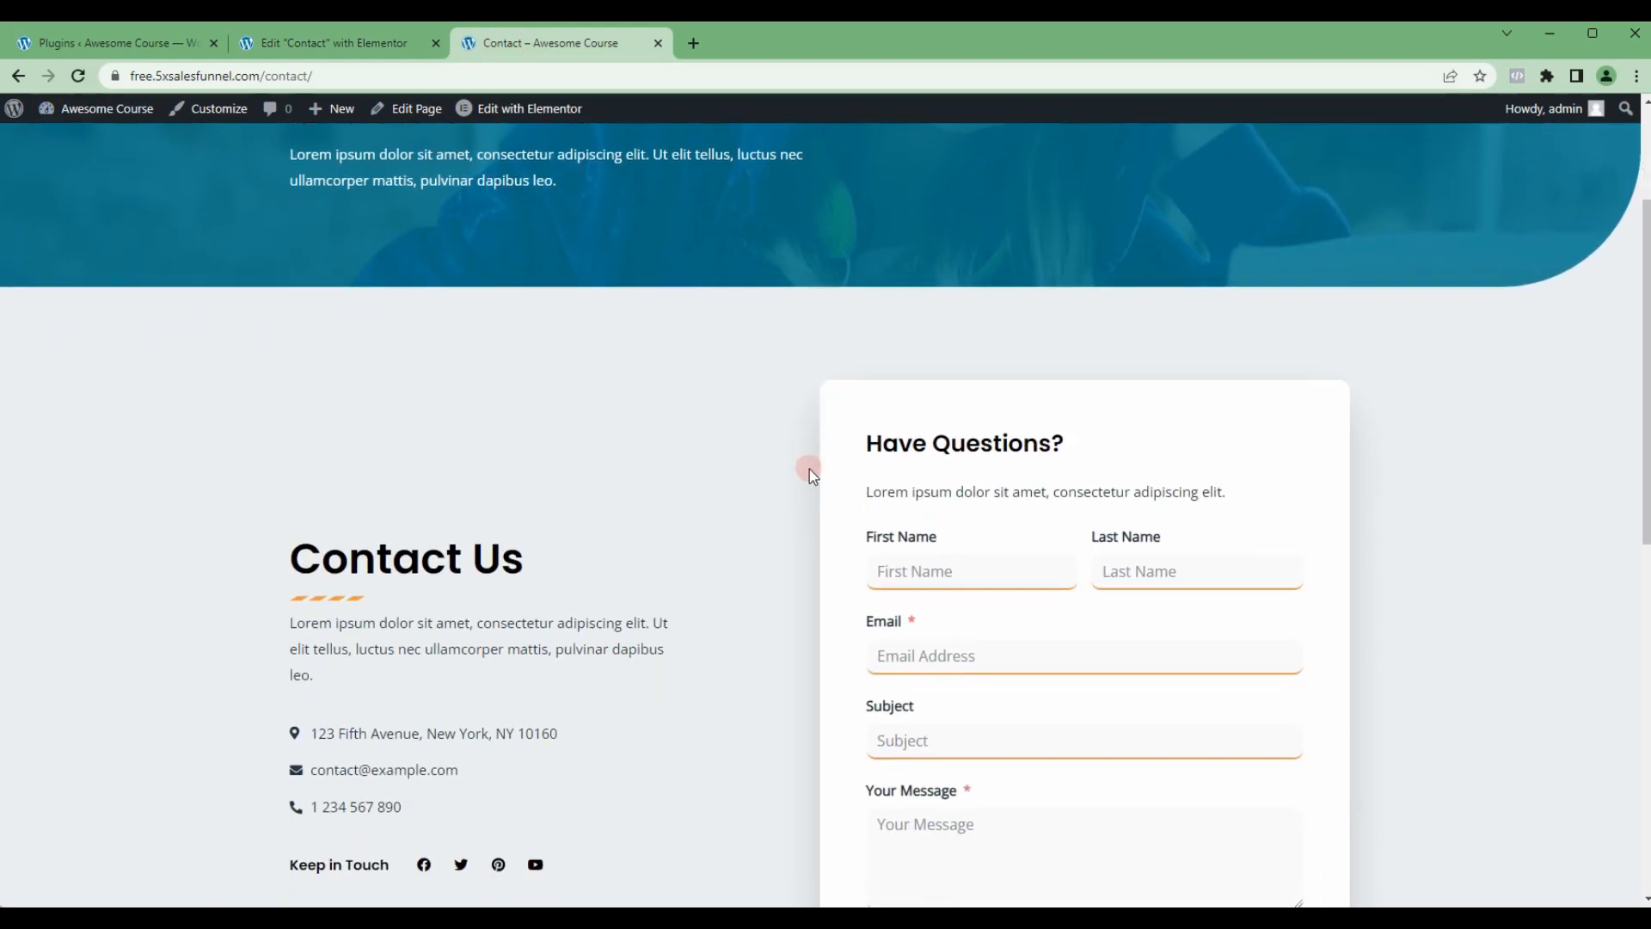
scroll(811, 470, down, 4)
scroll(822, 474, up, 3)
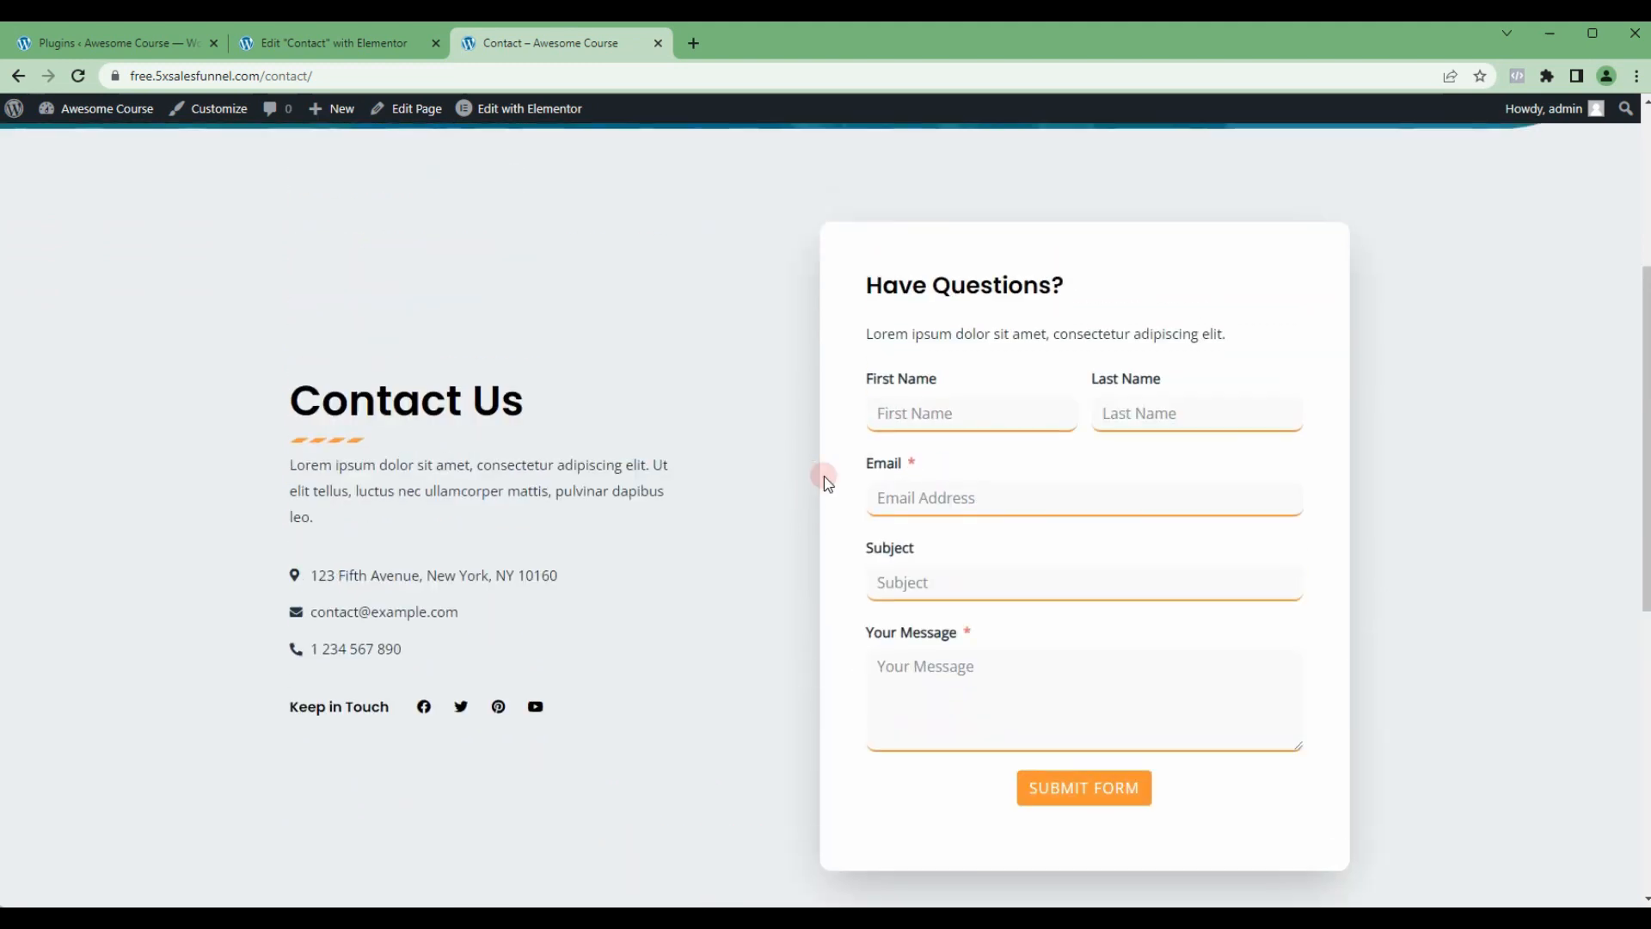
scroll(824, 477, up, 4)
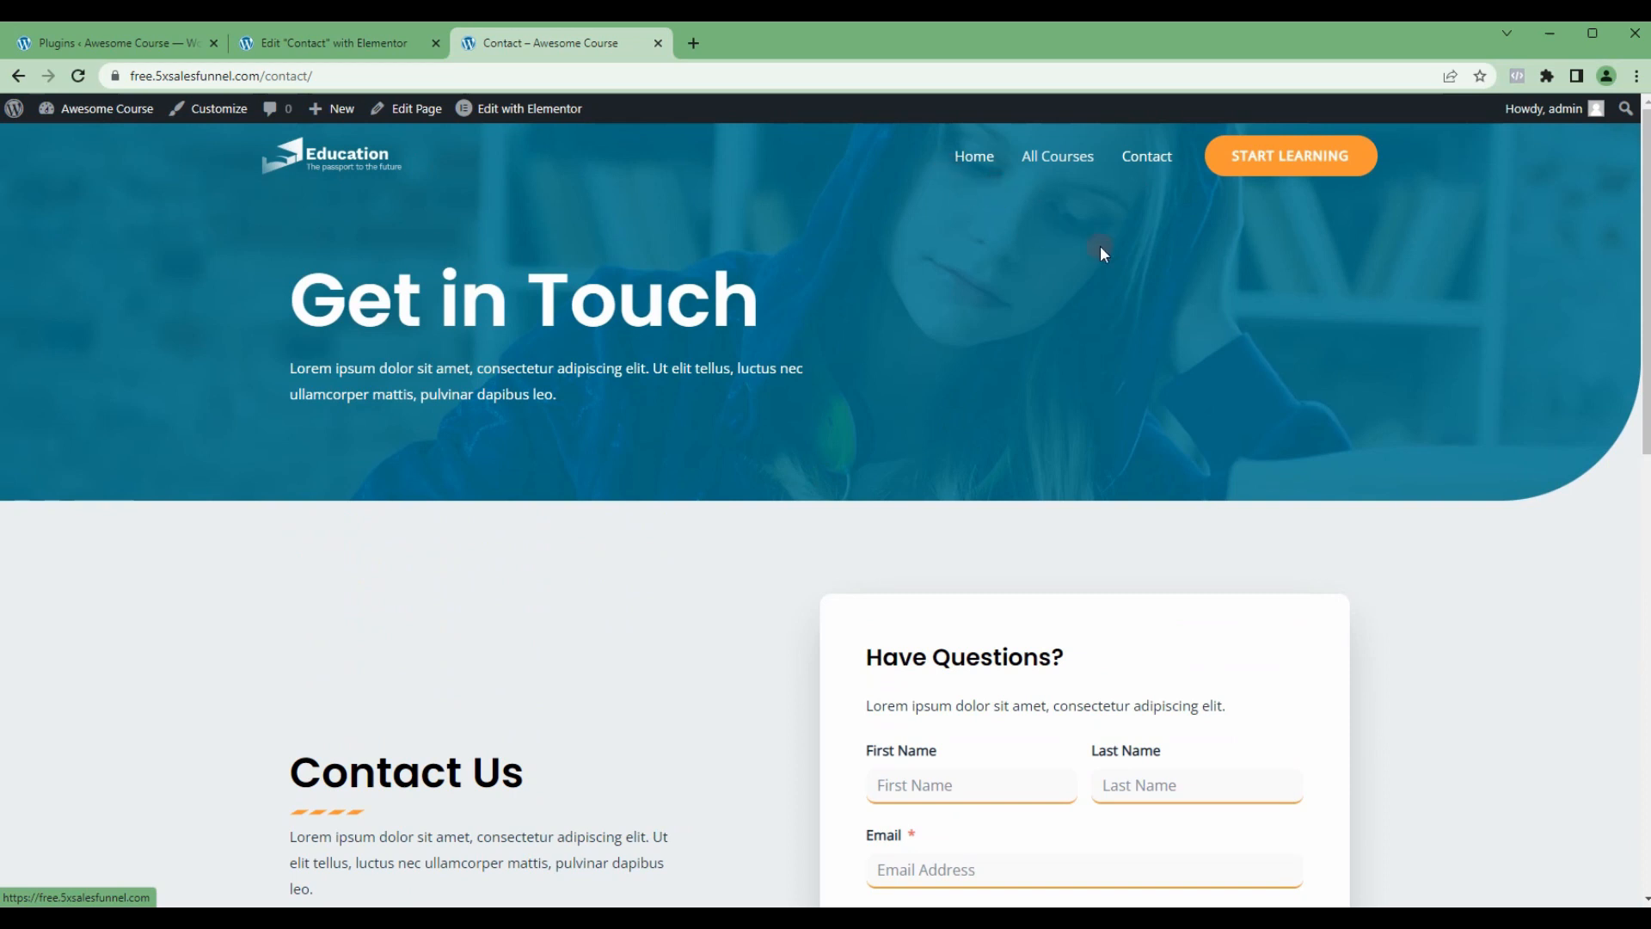
scroll(914, 468, down, 4)
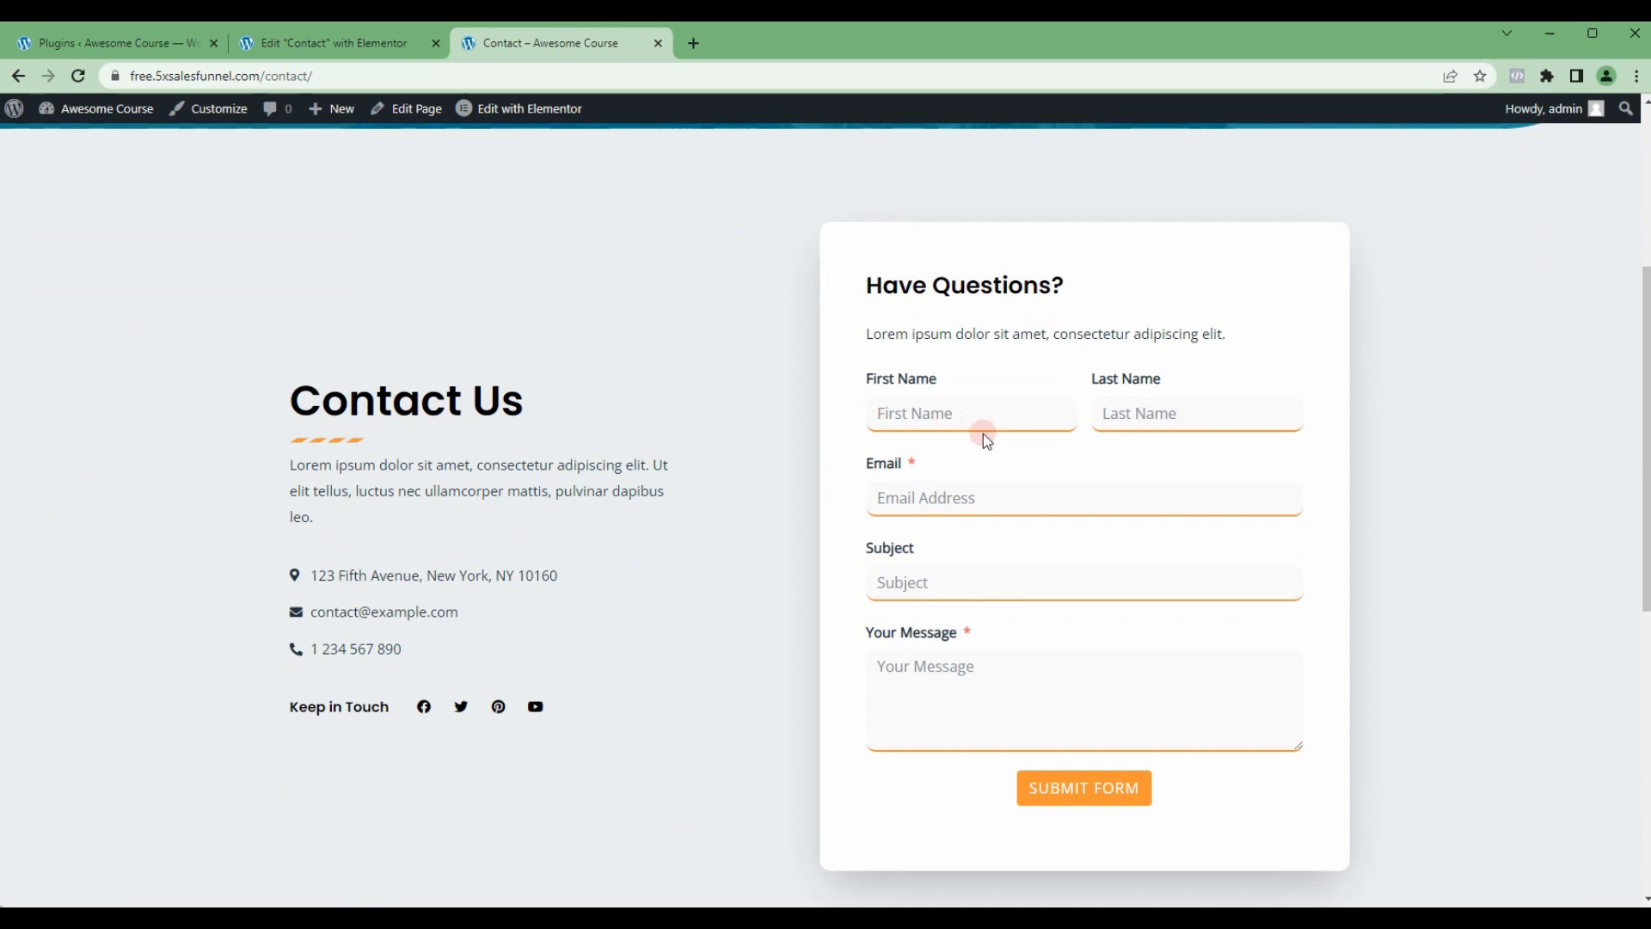
scroll(916, 450, down, 7)
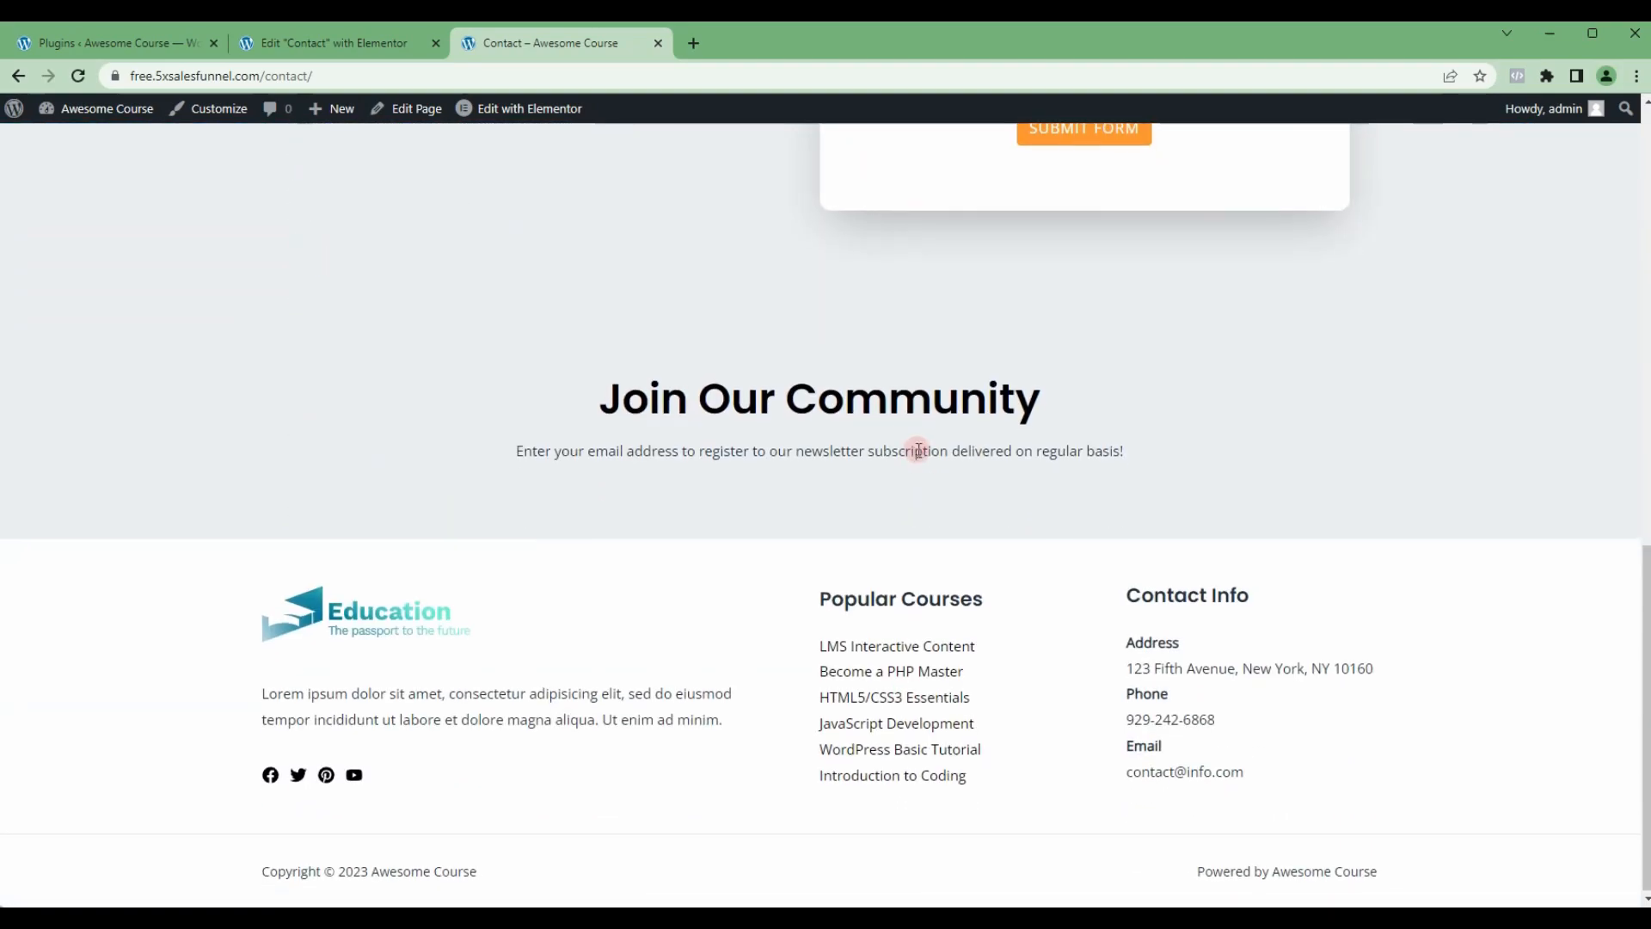
scroll(920, 452, up, 8)
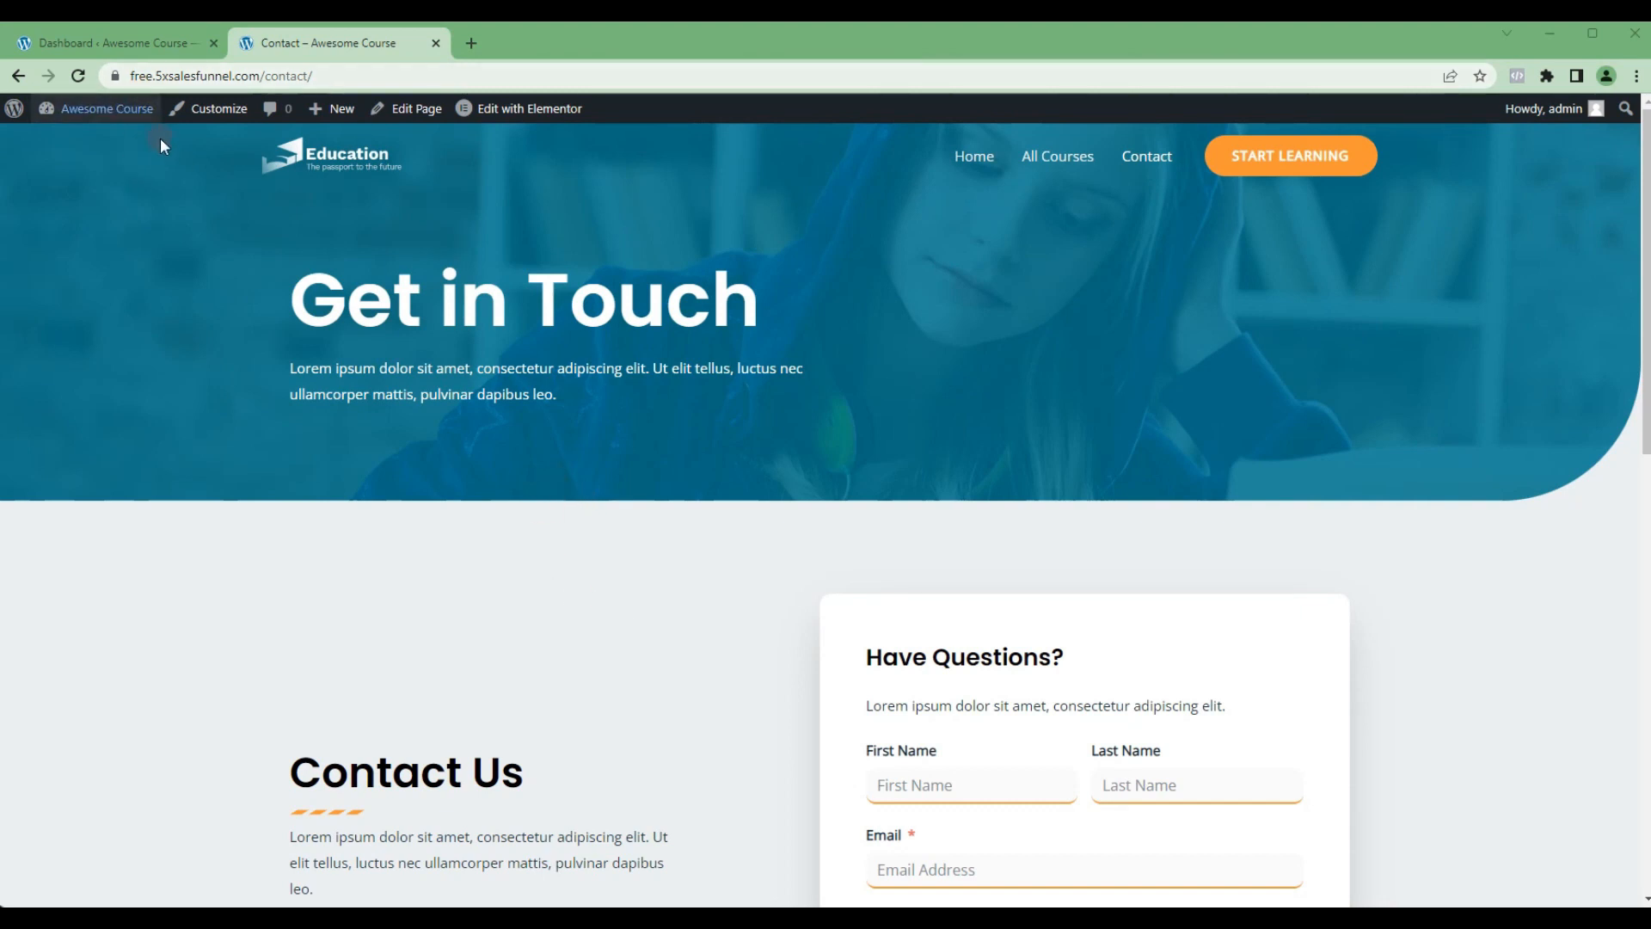
Step: Return to the WordPress dashboard and open the Fluent SMTP settings
click(121, 43)
mouse_move(137, 263)
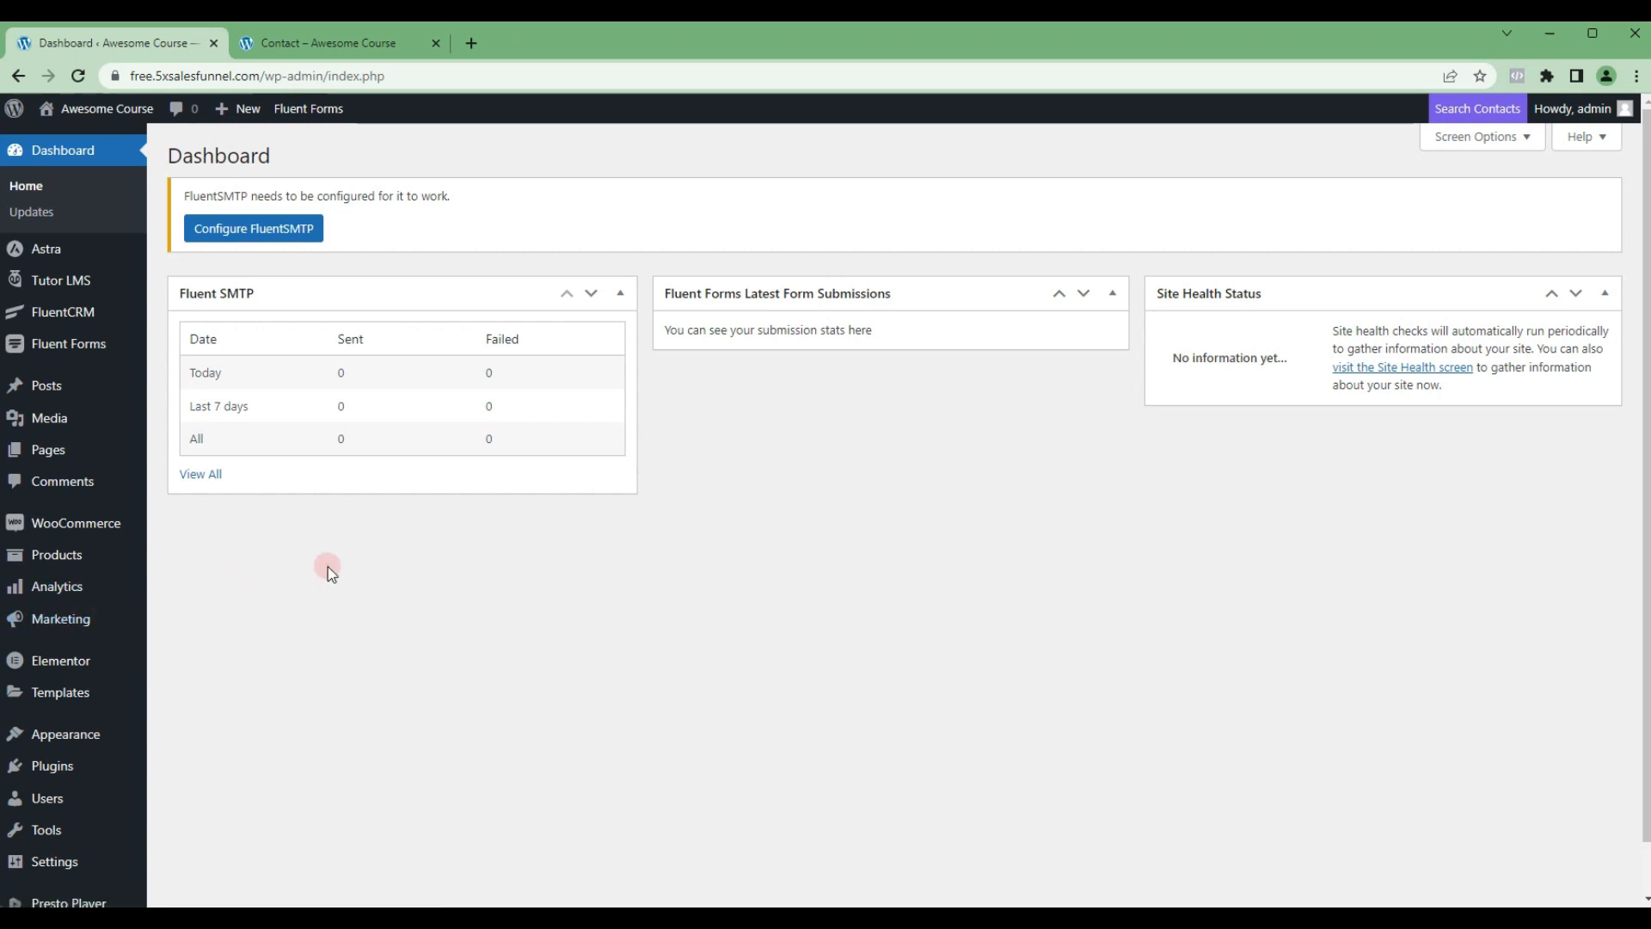
scroll(76, 636, down, 1)
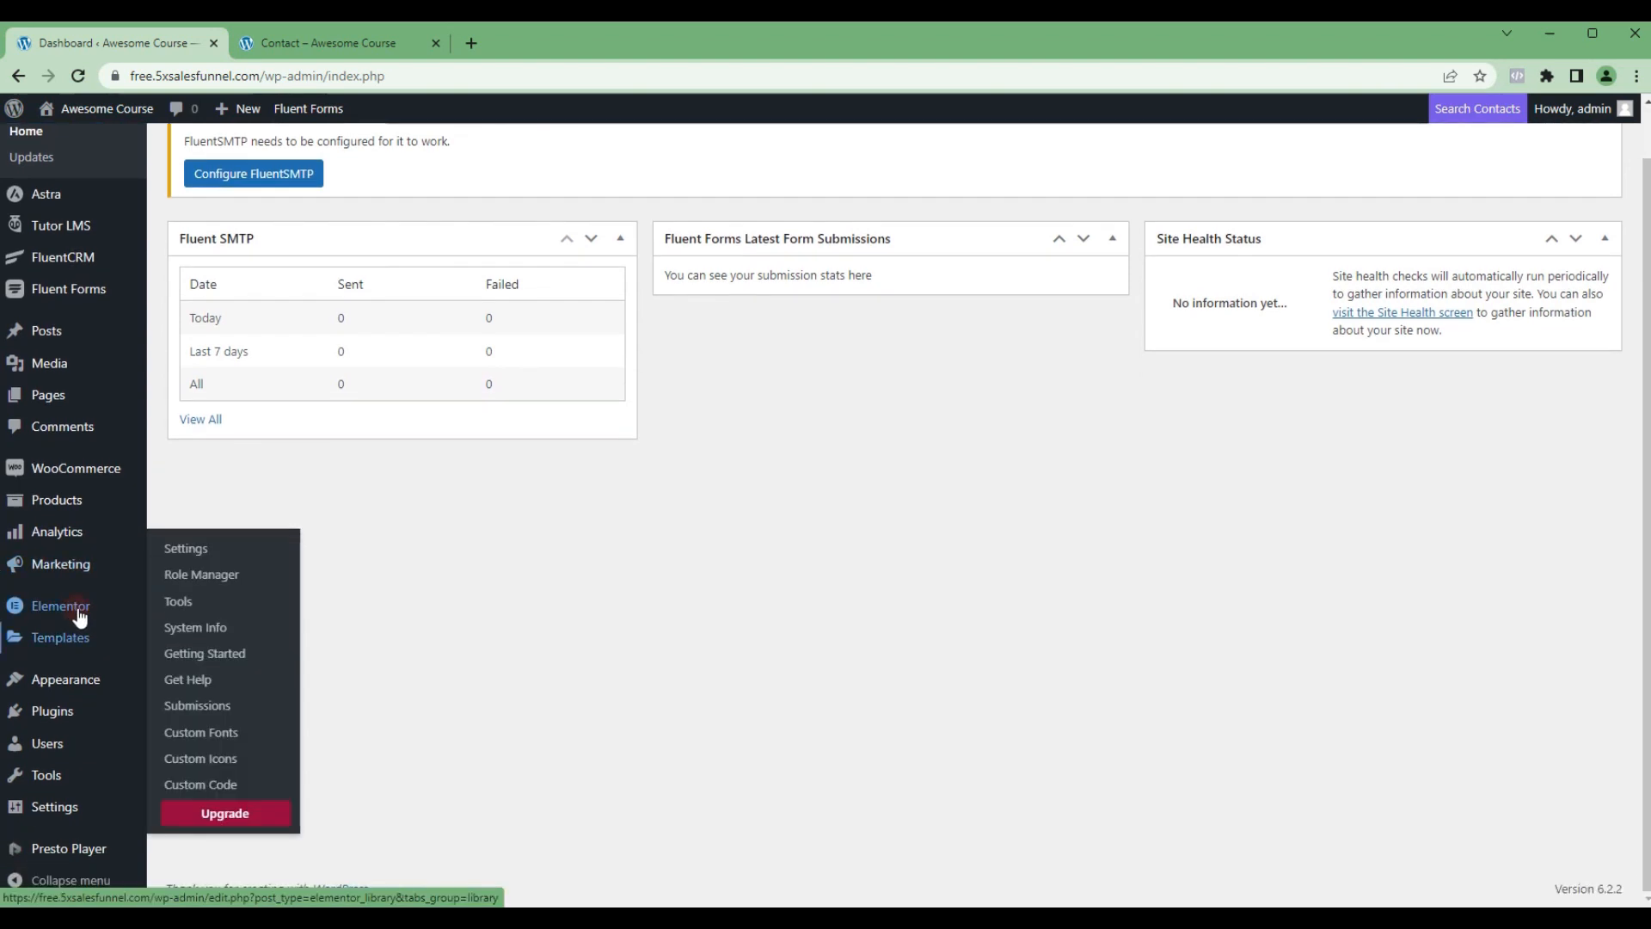
mouse_move(56, 815)
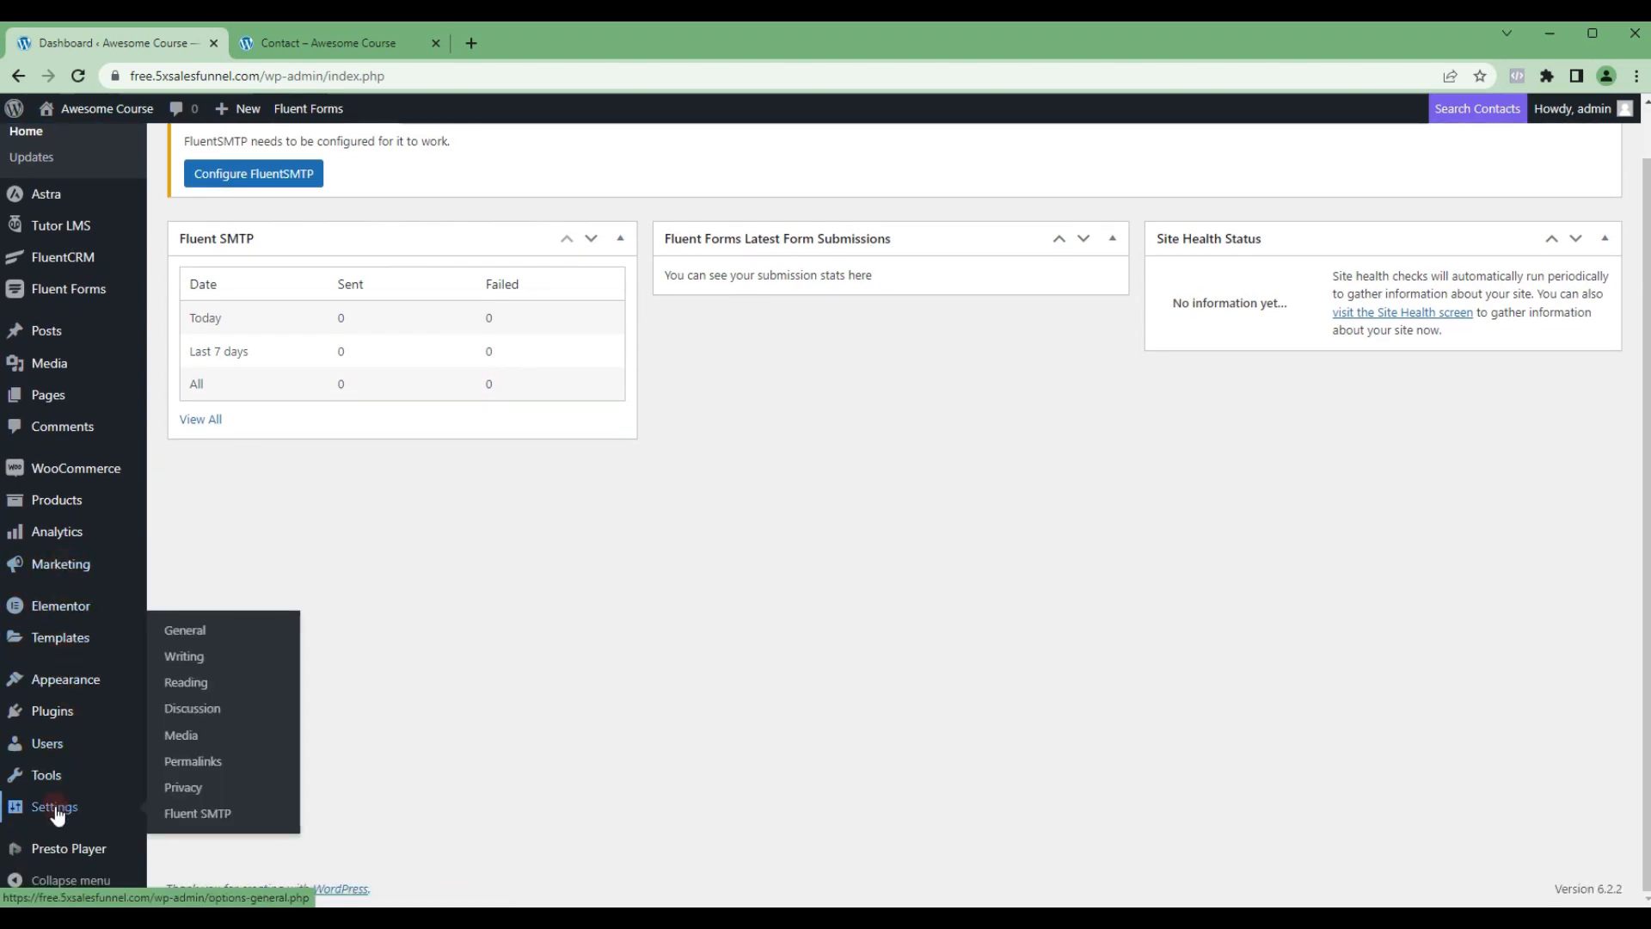
click(207, 815)
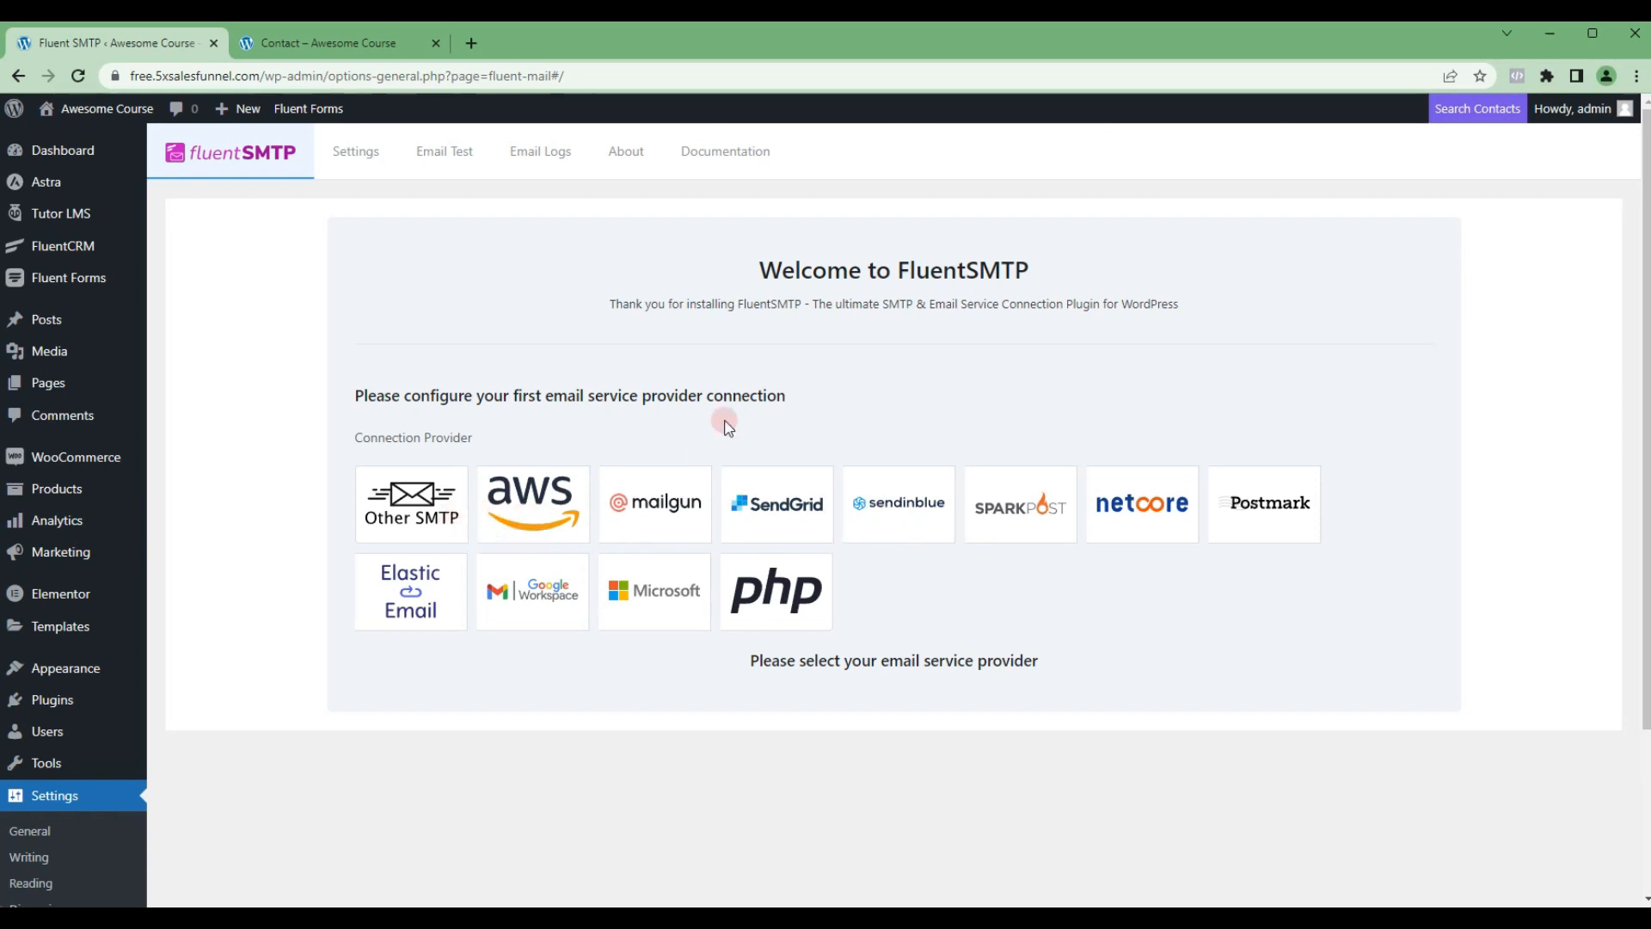
Step: Choose AWS as the connection provider, then fill in the sender's From Email address and the From Name 5X
click(534, 514)
scroll(695, 508, down, 2)
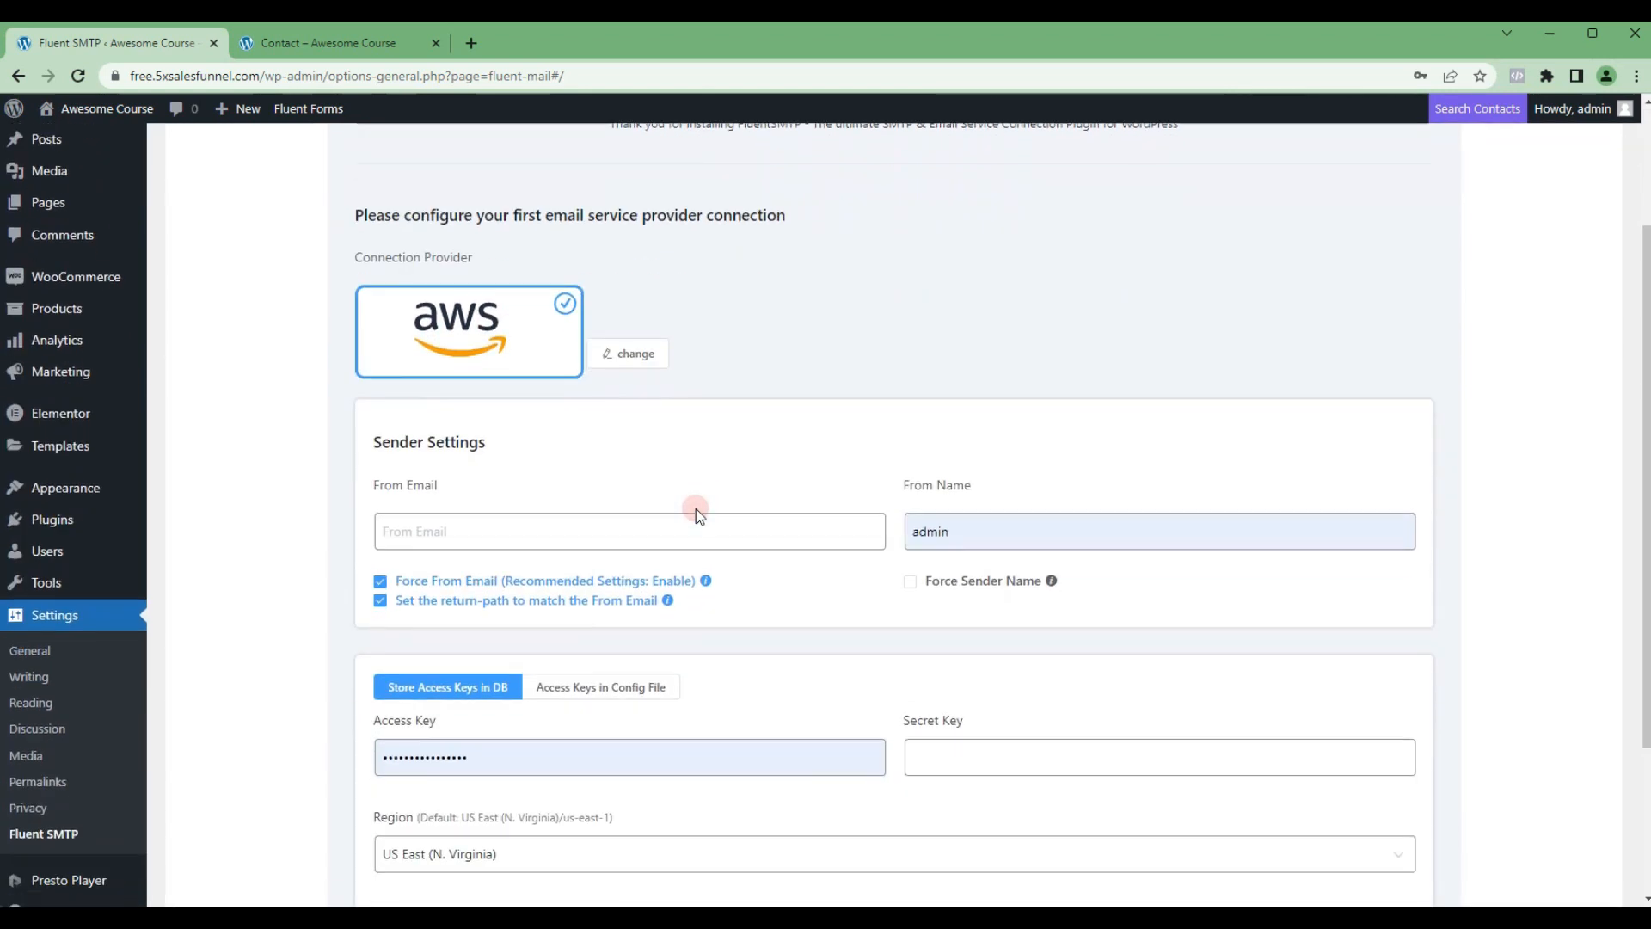
scroll(482, 516, down, 1)
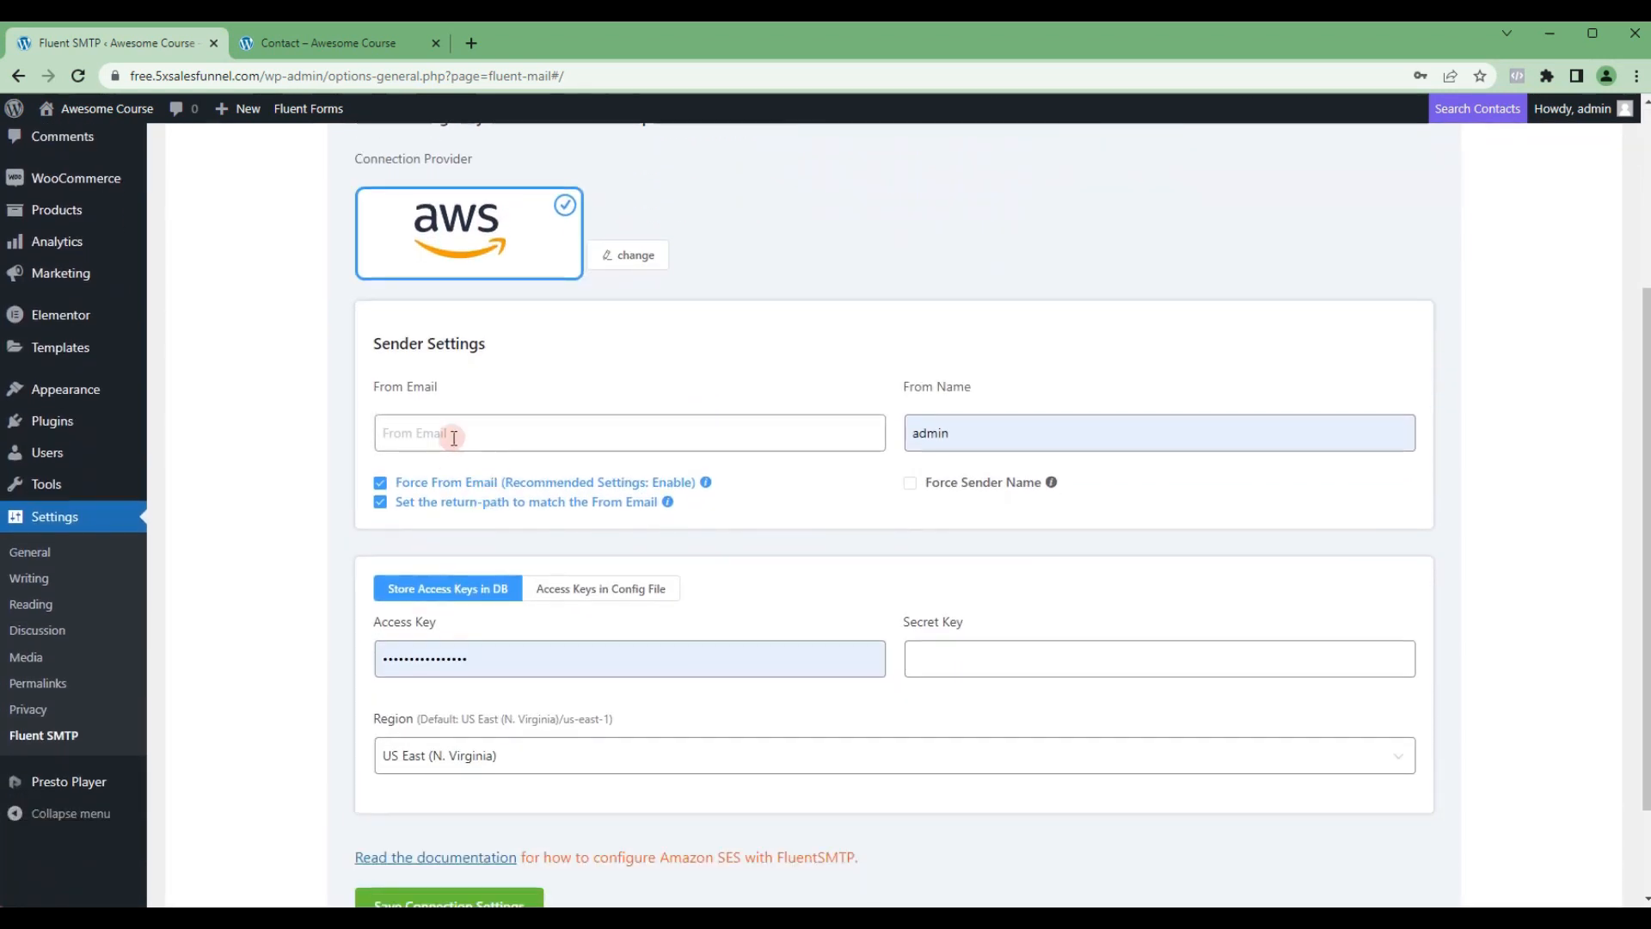
click(454, 438)
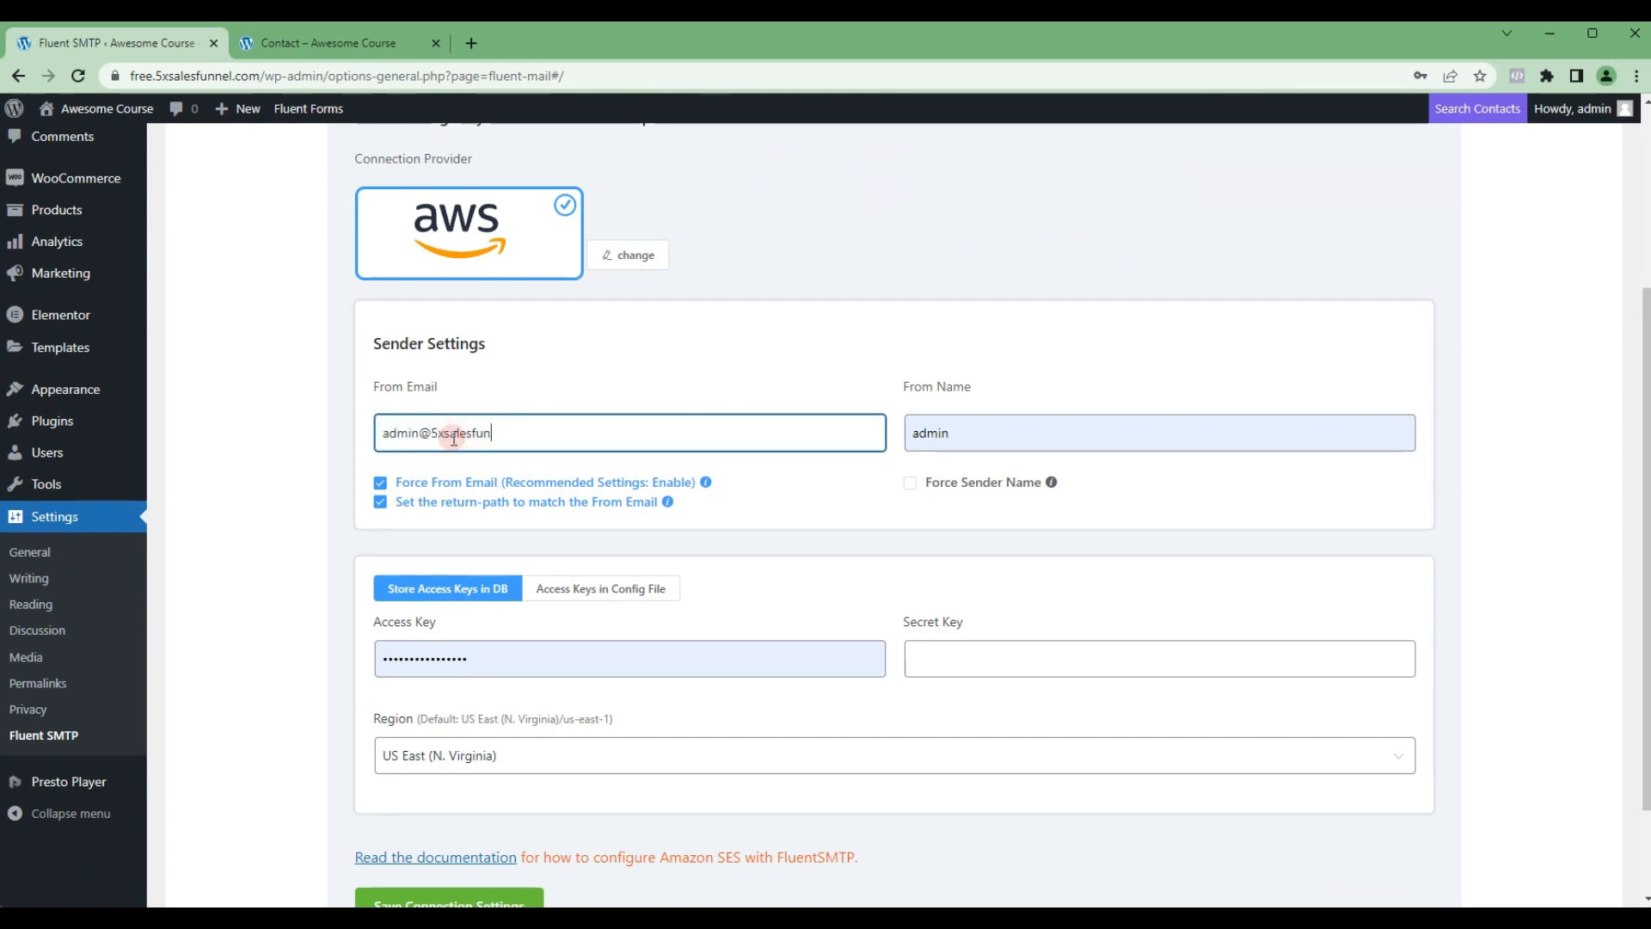
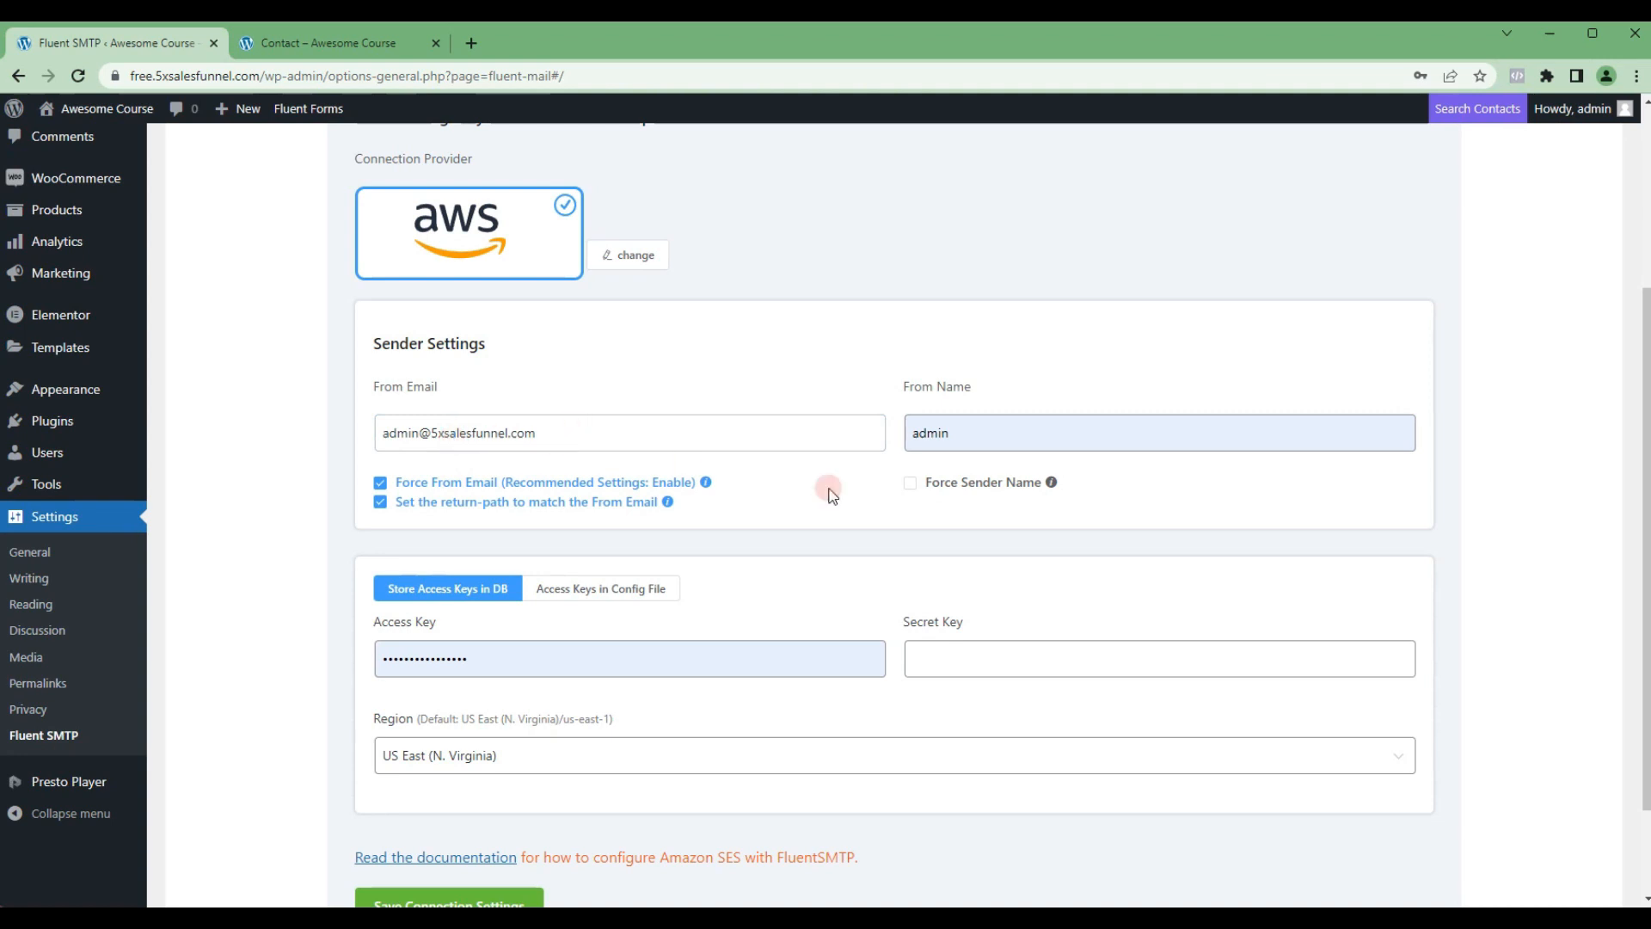
click(947, 430)
double_click(949, 428)
text(5X)
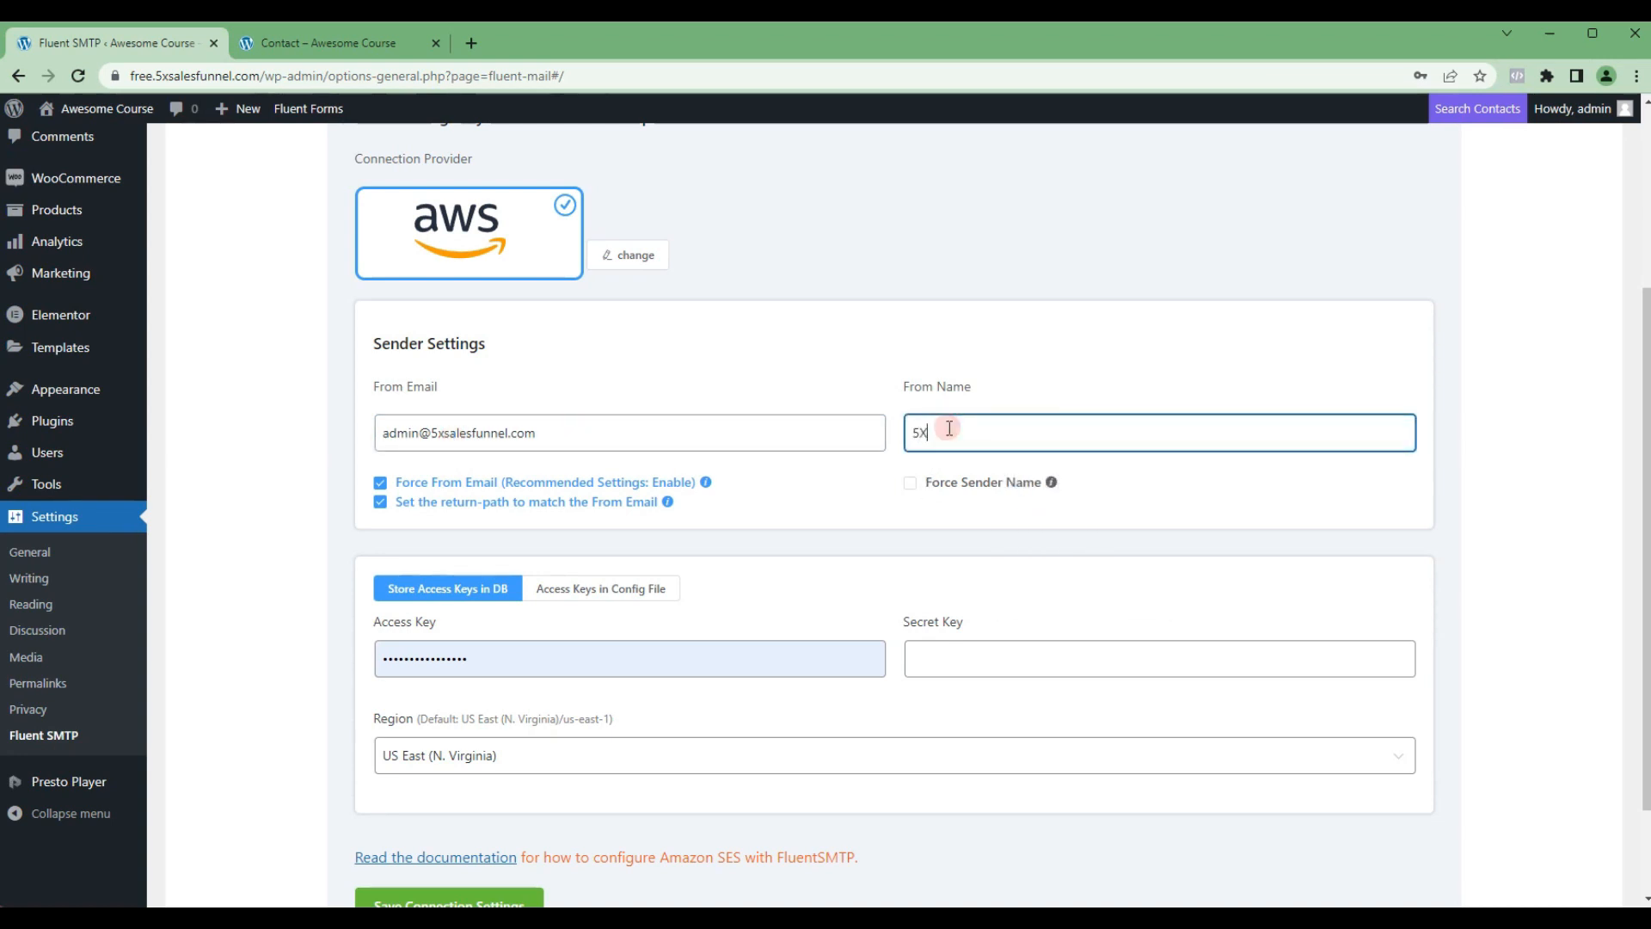
Step: Clear the prefilled Access Key of the AWS connection and activate the Secret Key field
double_click(494, 665)
key(BackSpace)
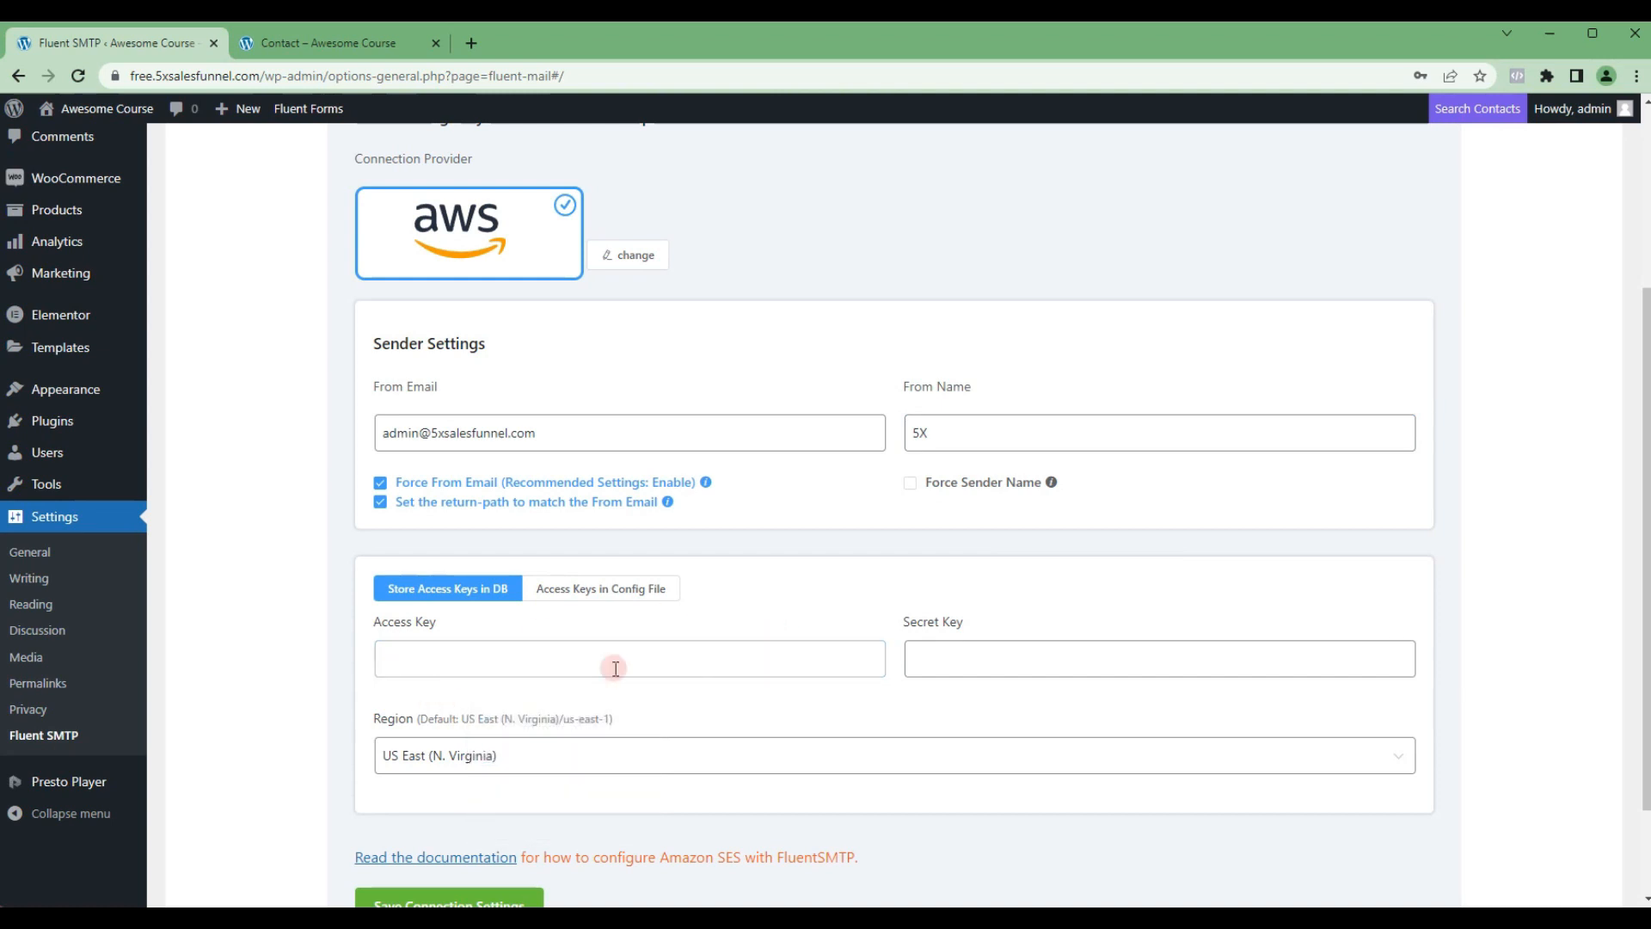
click(931, 669)
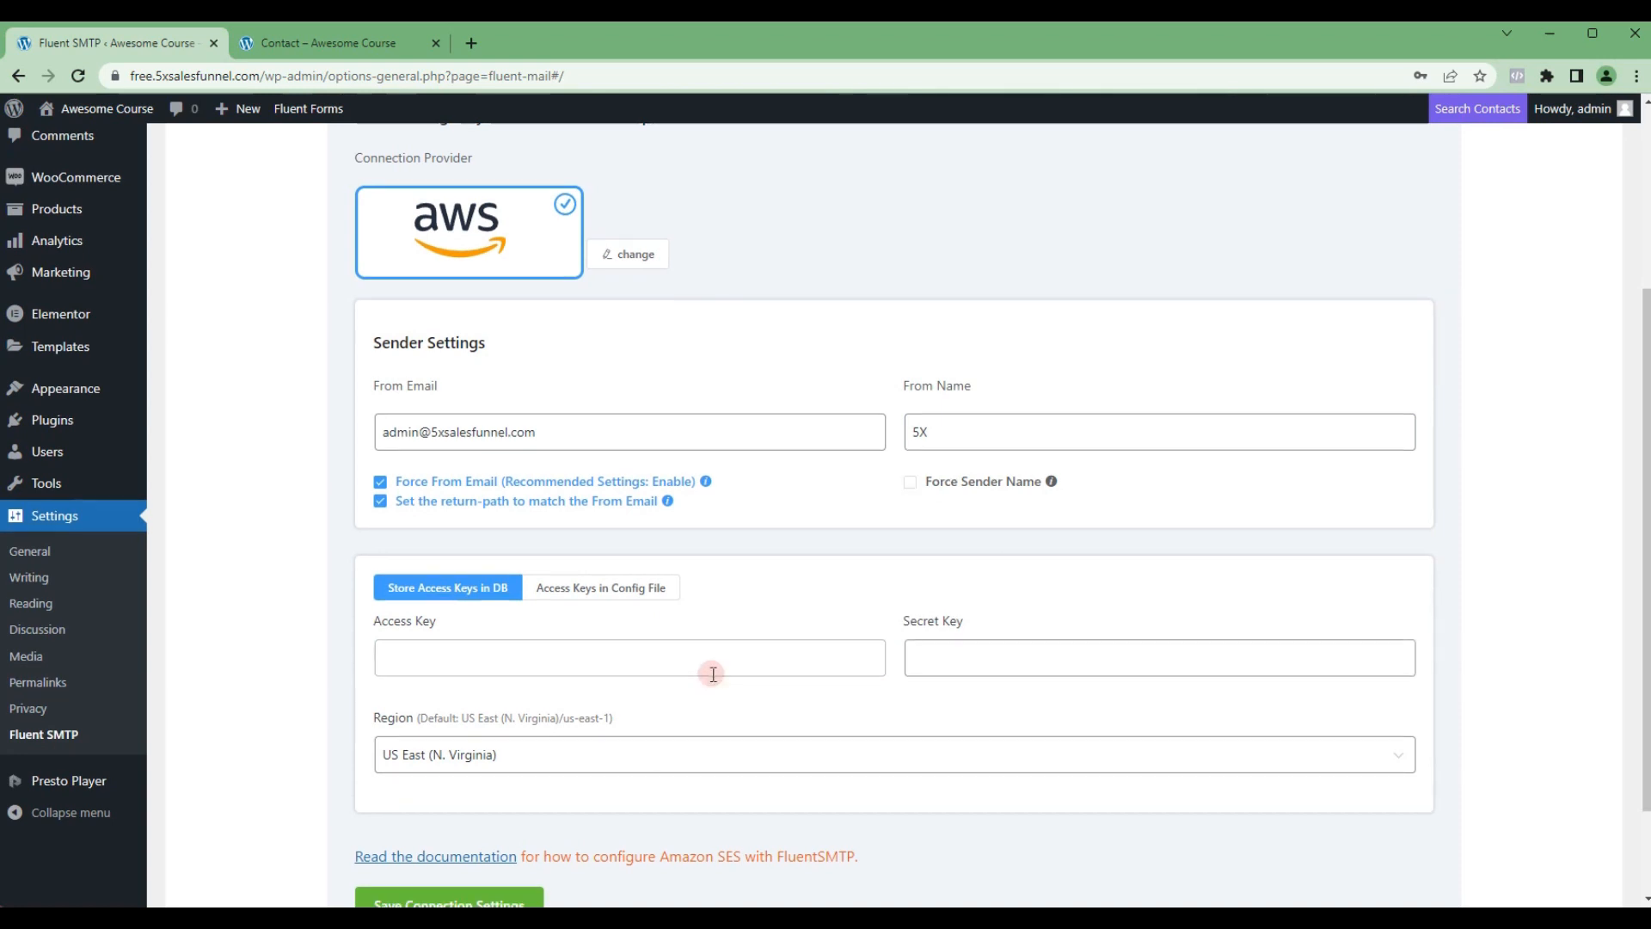
Step: Select the AWS region for the email connection and save the connection settings
scroll(711, 669, down, 1)
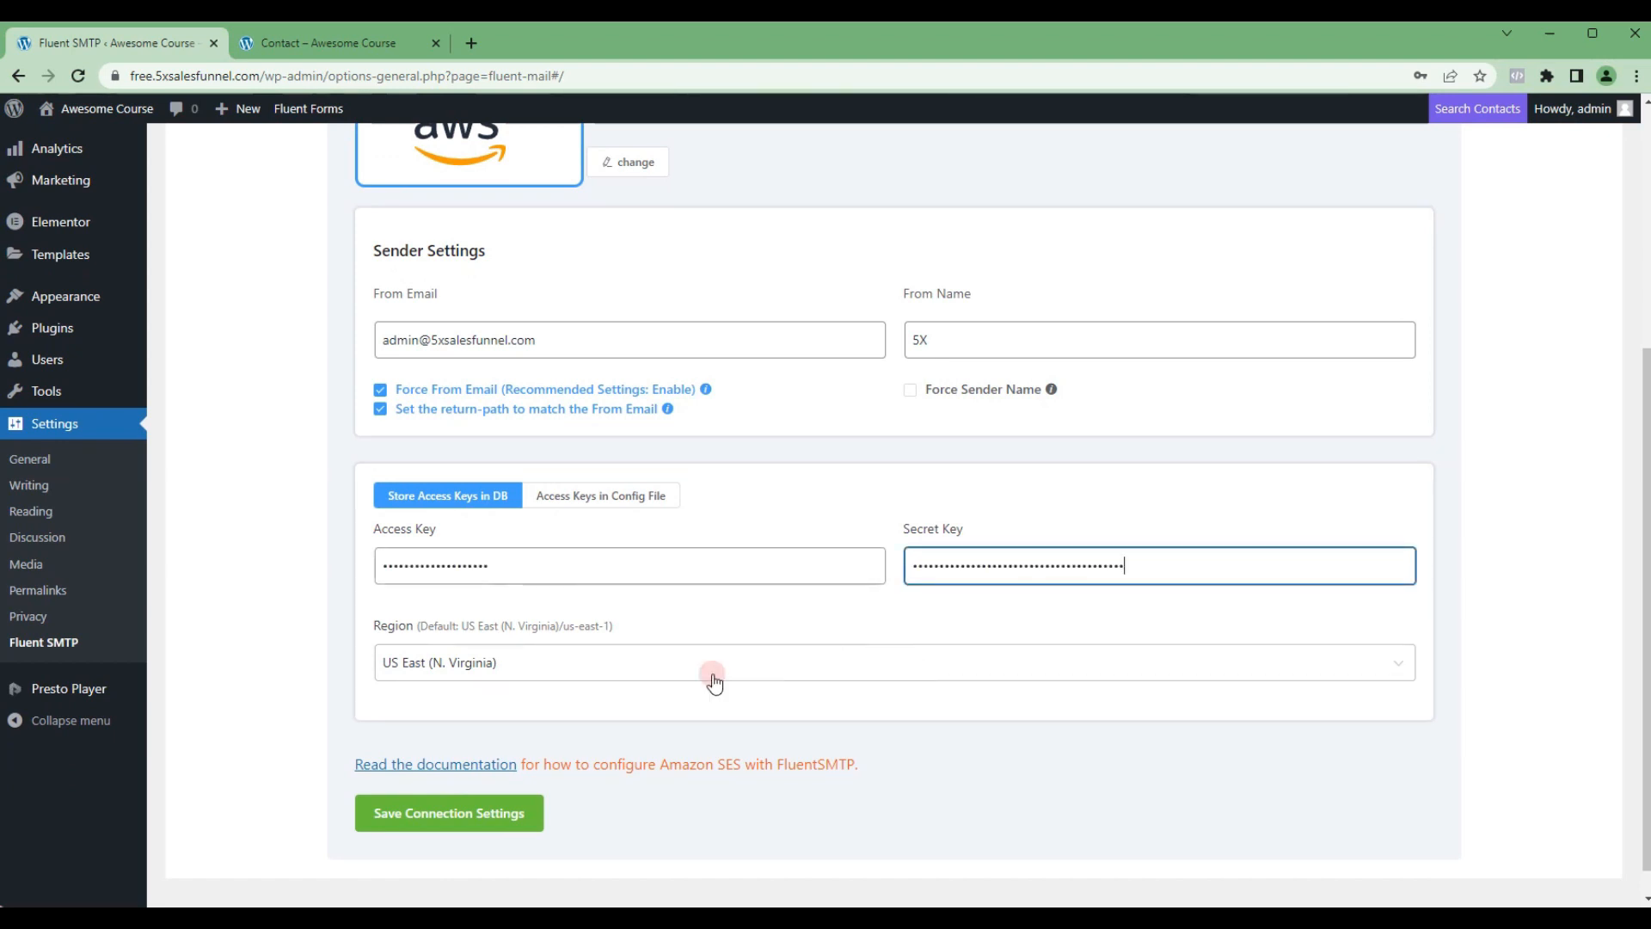
click(713, 682)
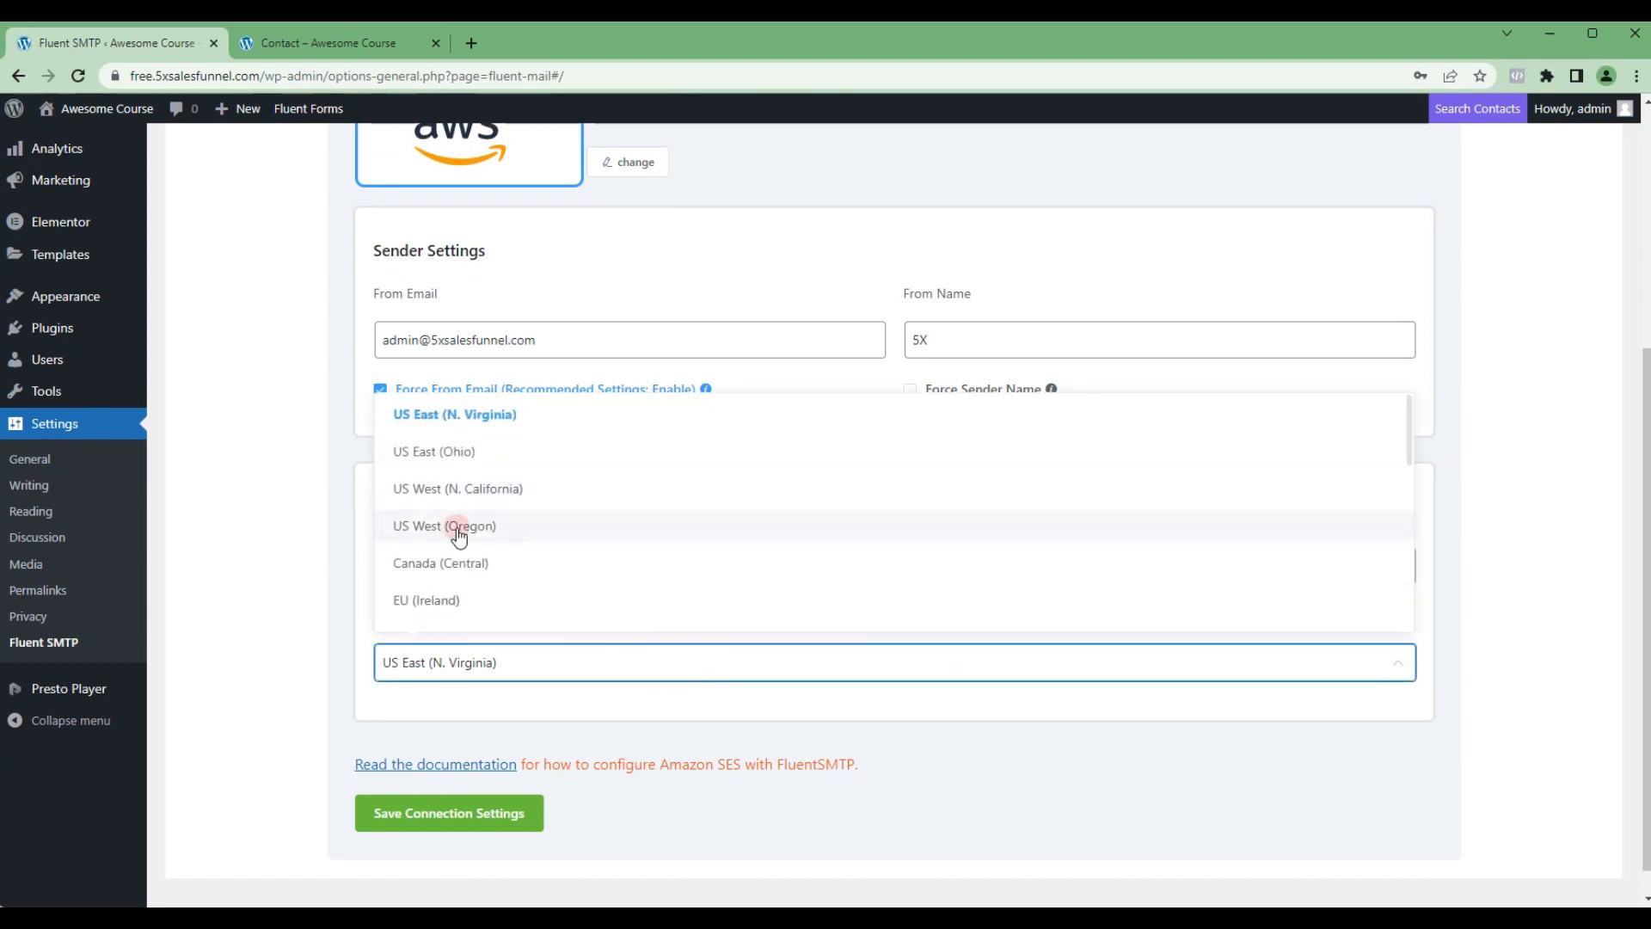
click(413, 438)
click(529, 813)
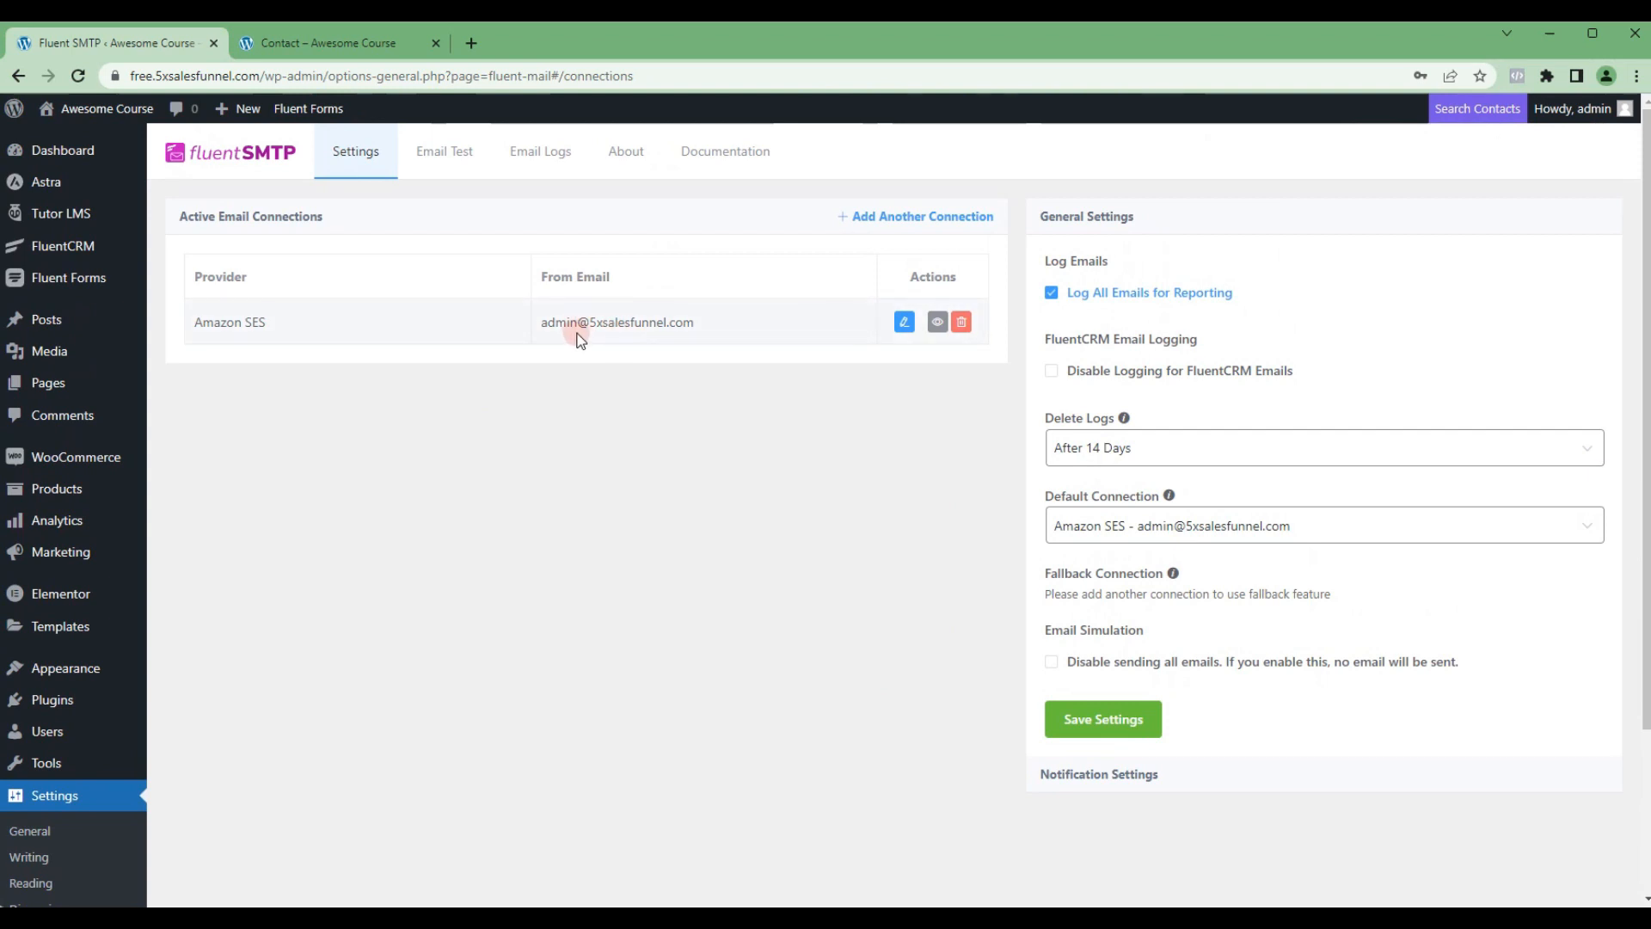
Step: Open FluentSMTP's email test and select the configured sender address in the From field
click(448, 157)
click(417, 272)
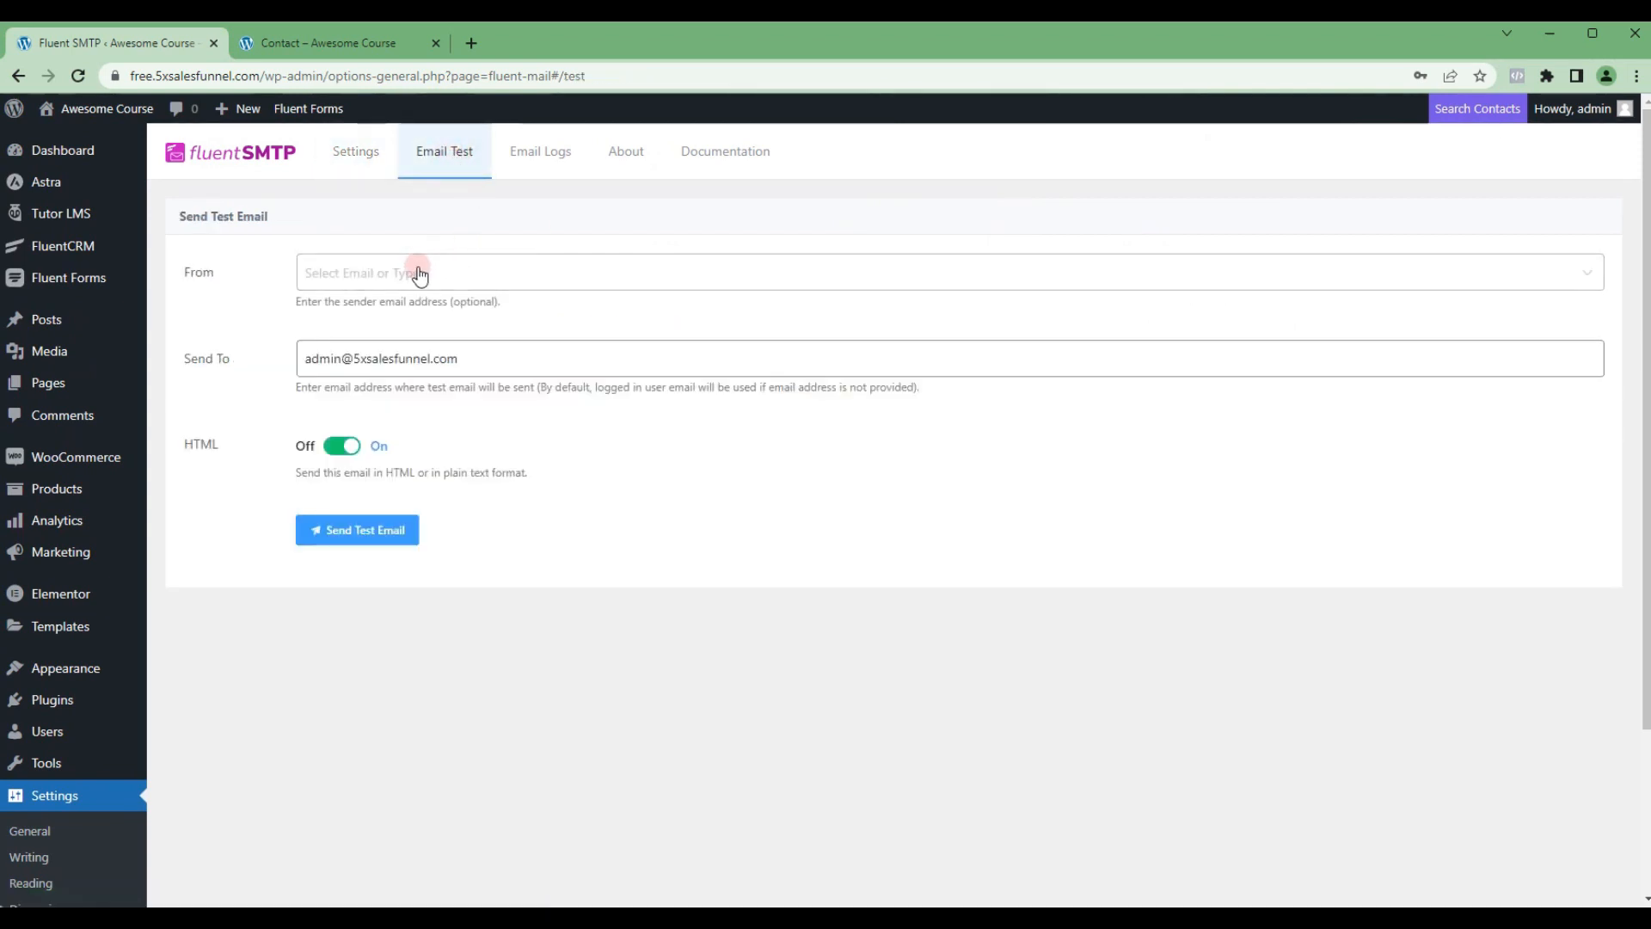
click(405, 320)
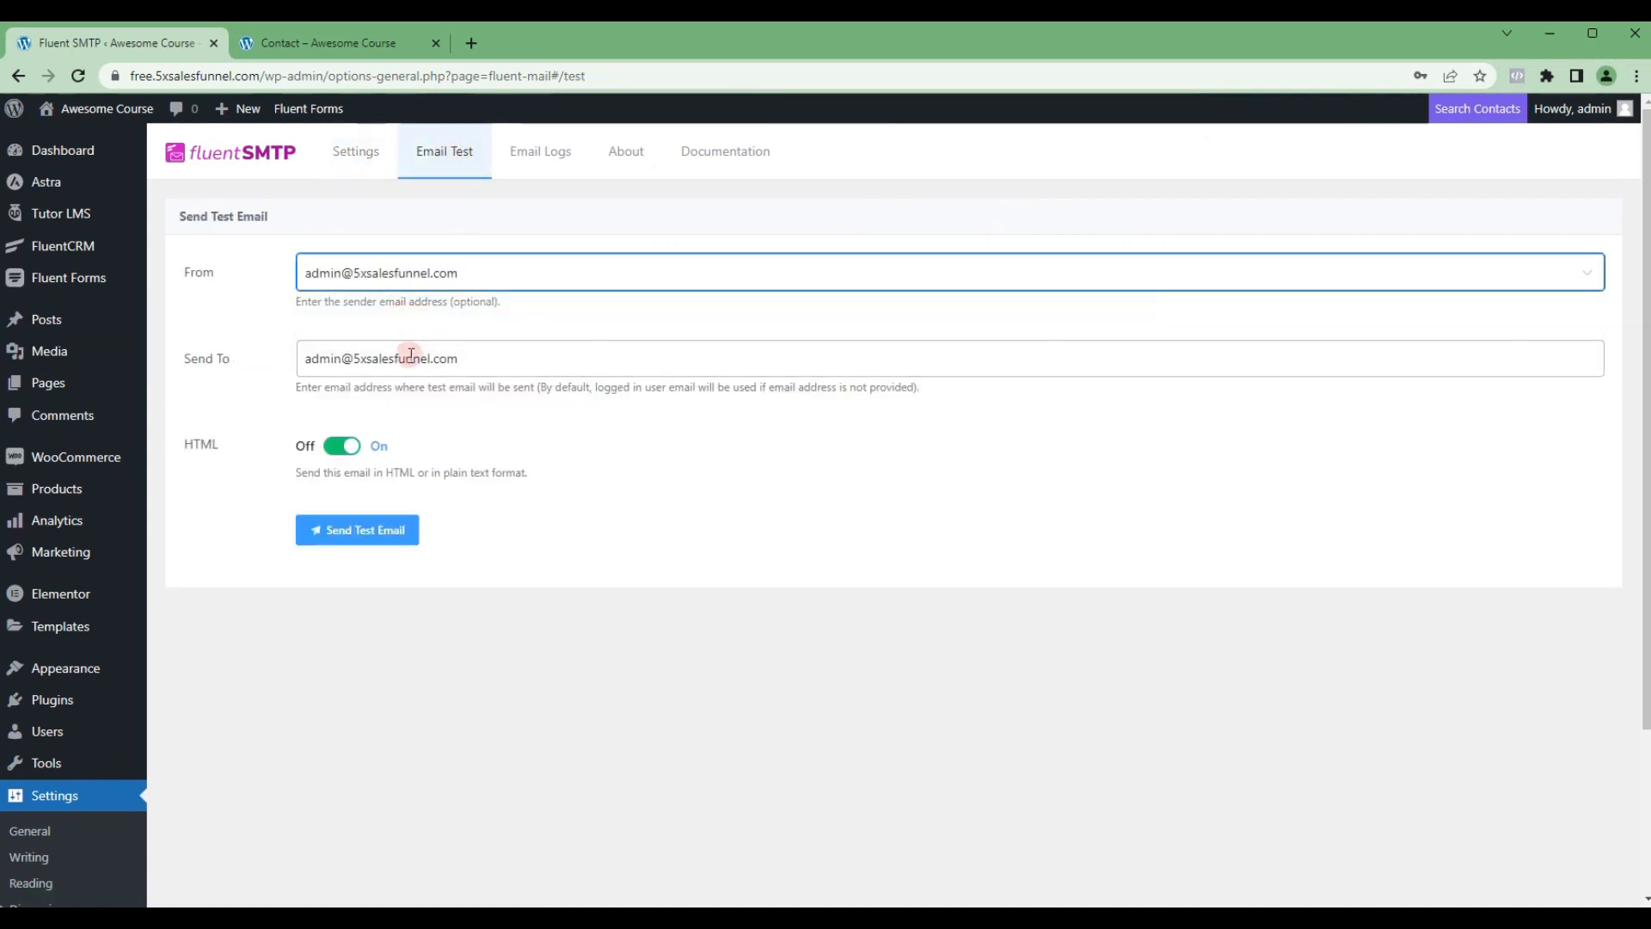
Step: Send the test email to the recipient's e-mail address and open the received message in Gmail
triple_click(413, 358)
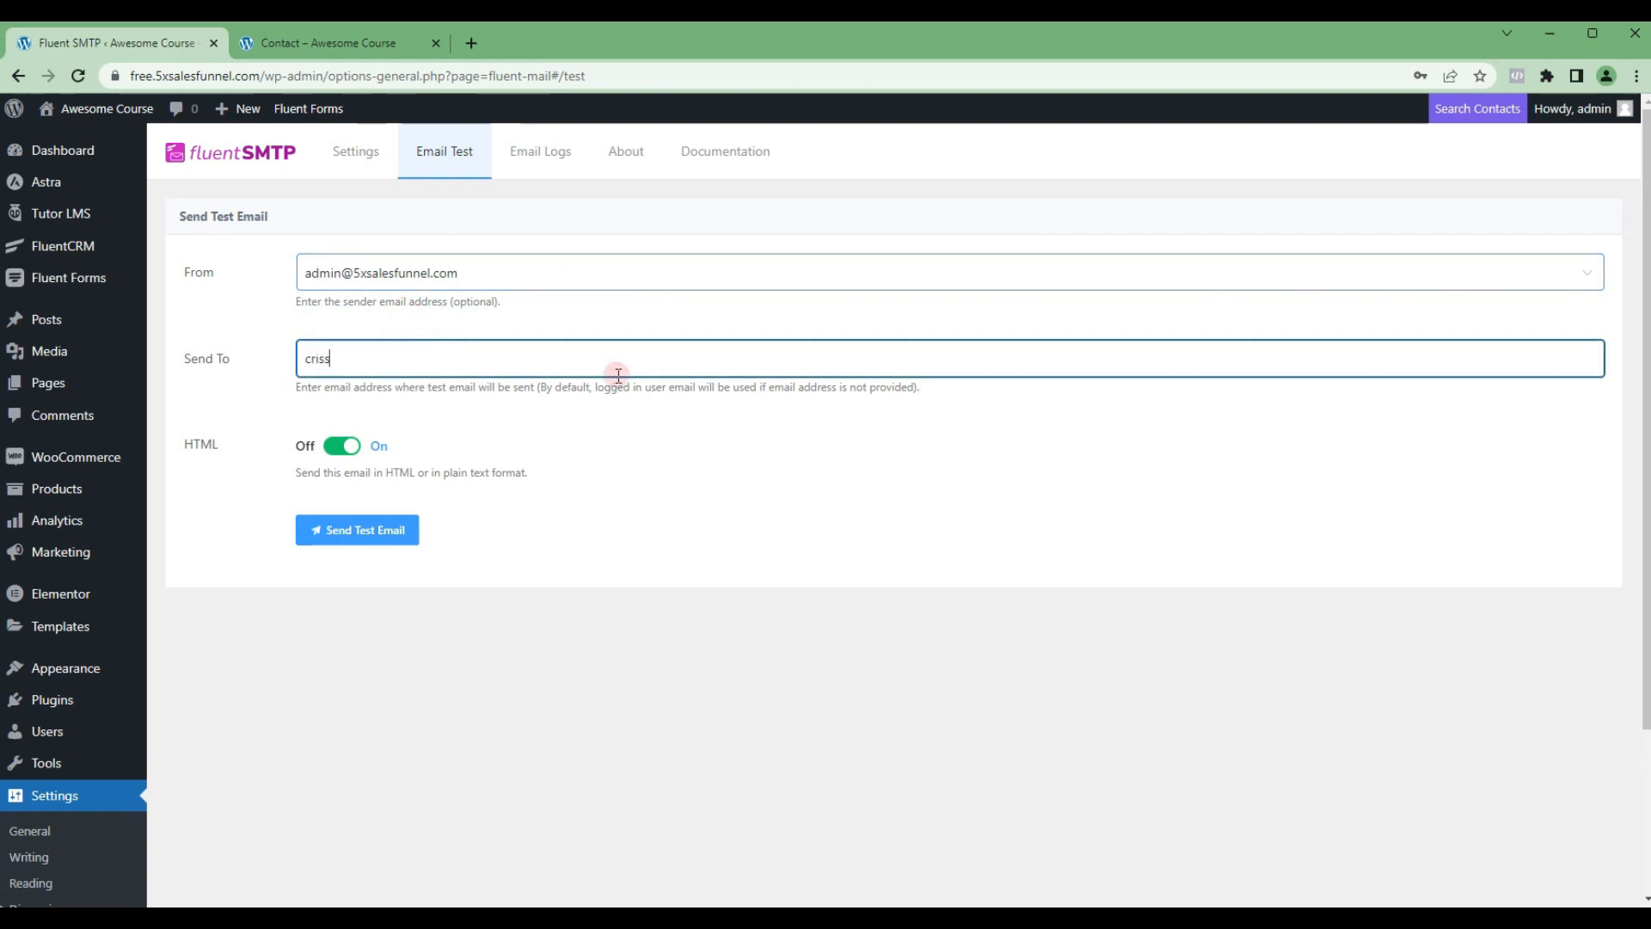
click(394, 538)
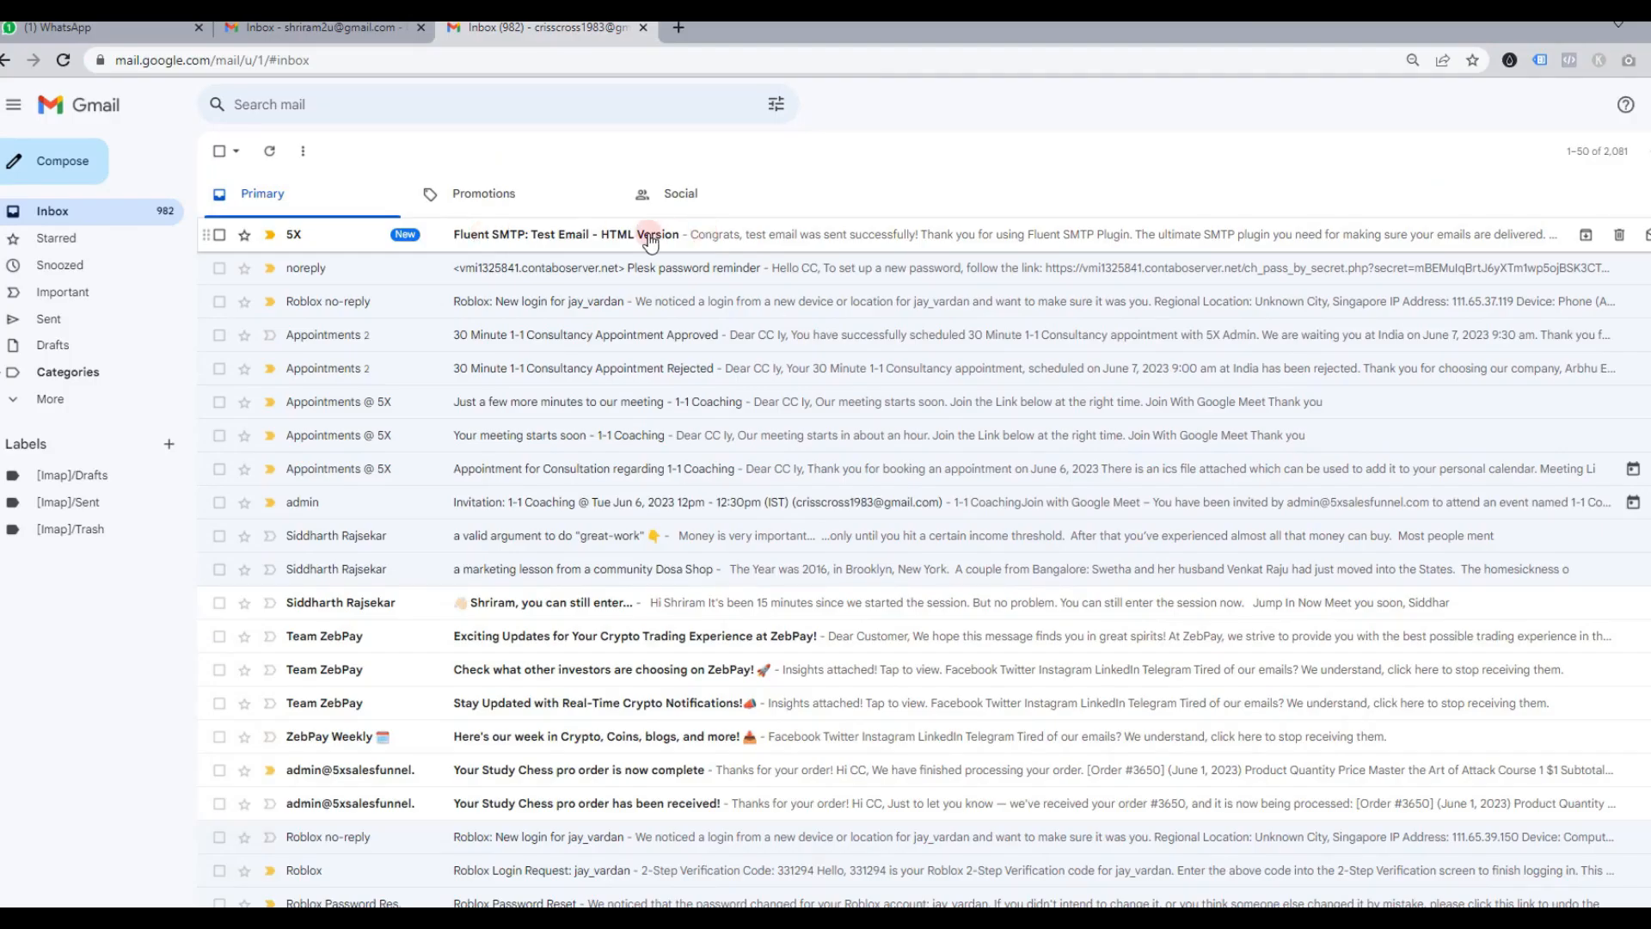
click(685, 232)
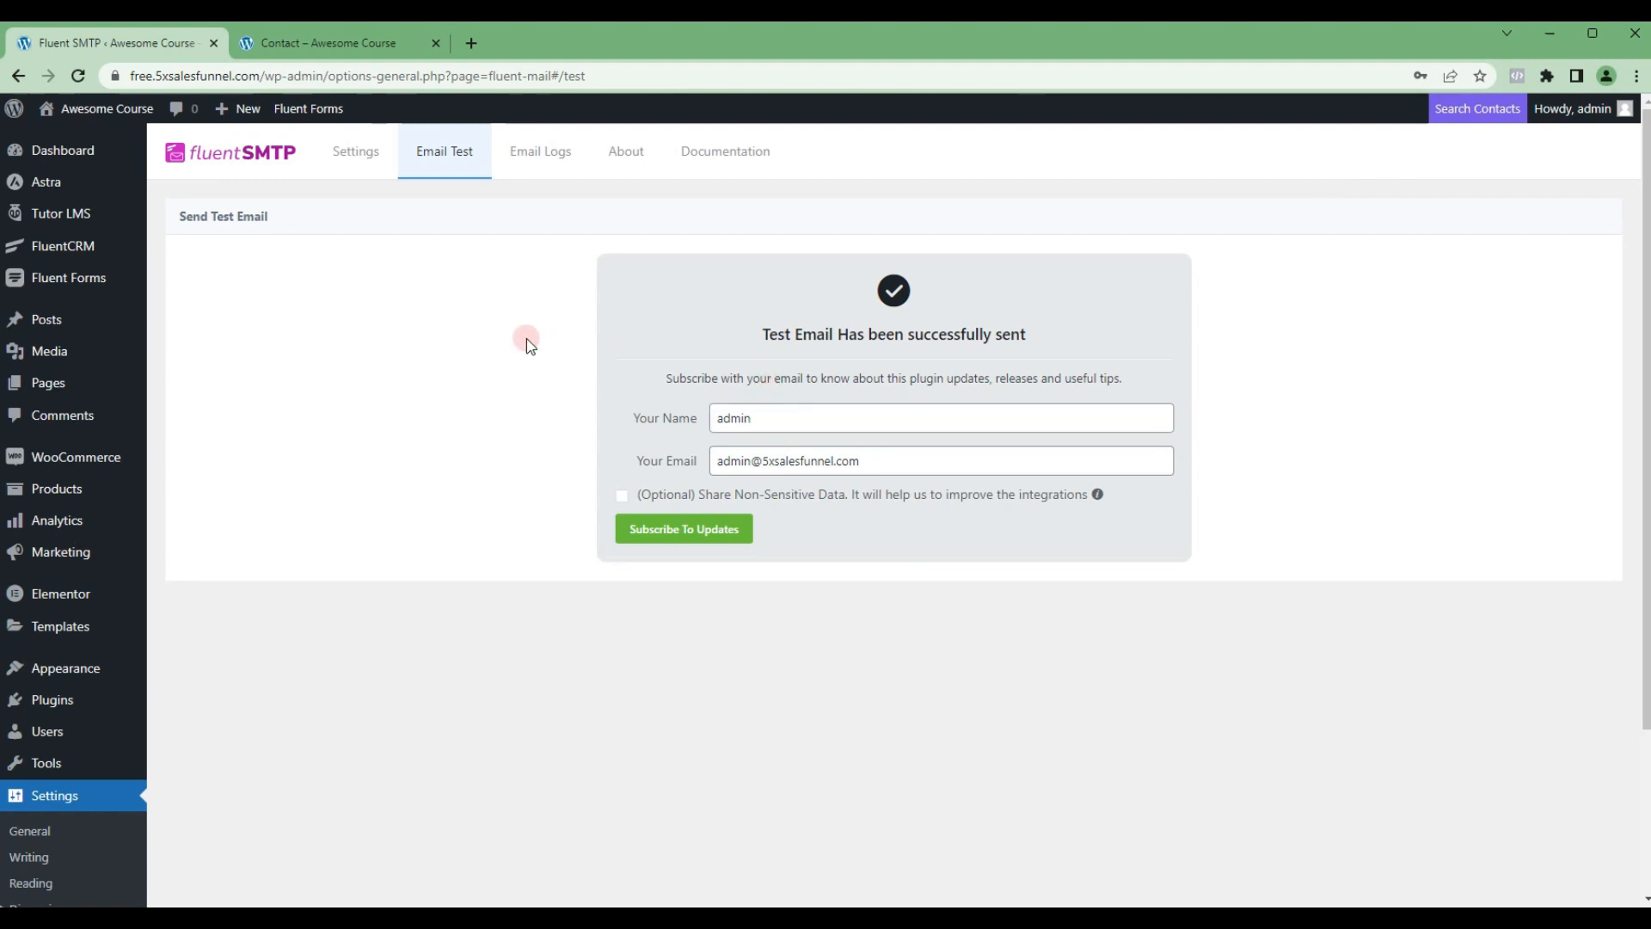
Step: Open the email notification settings of the Contact Form Demo form in Fluent Forms
click(68, 279)
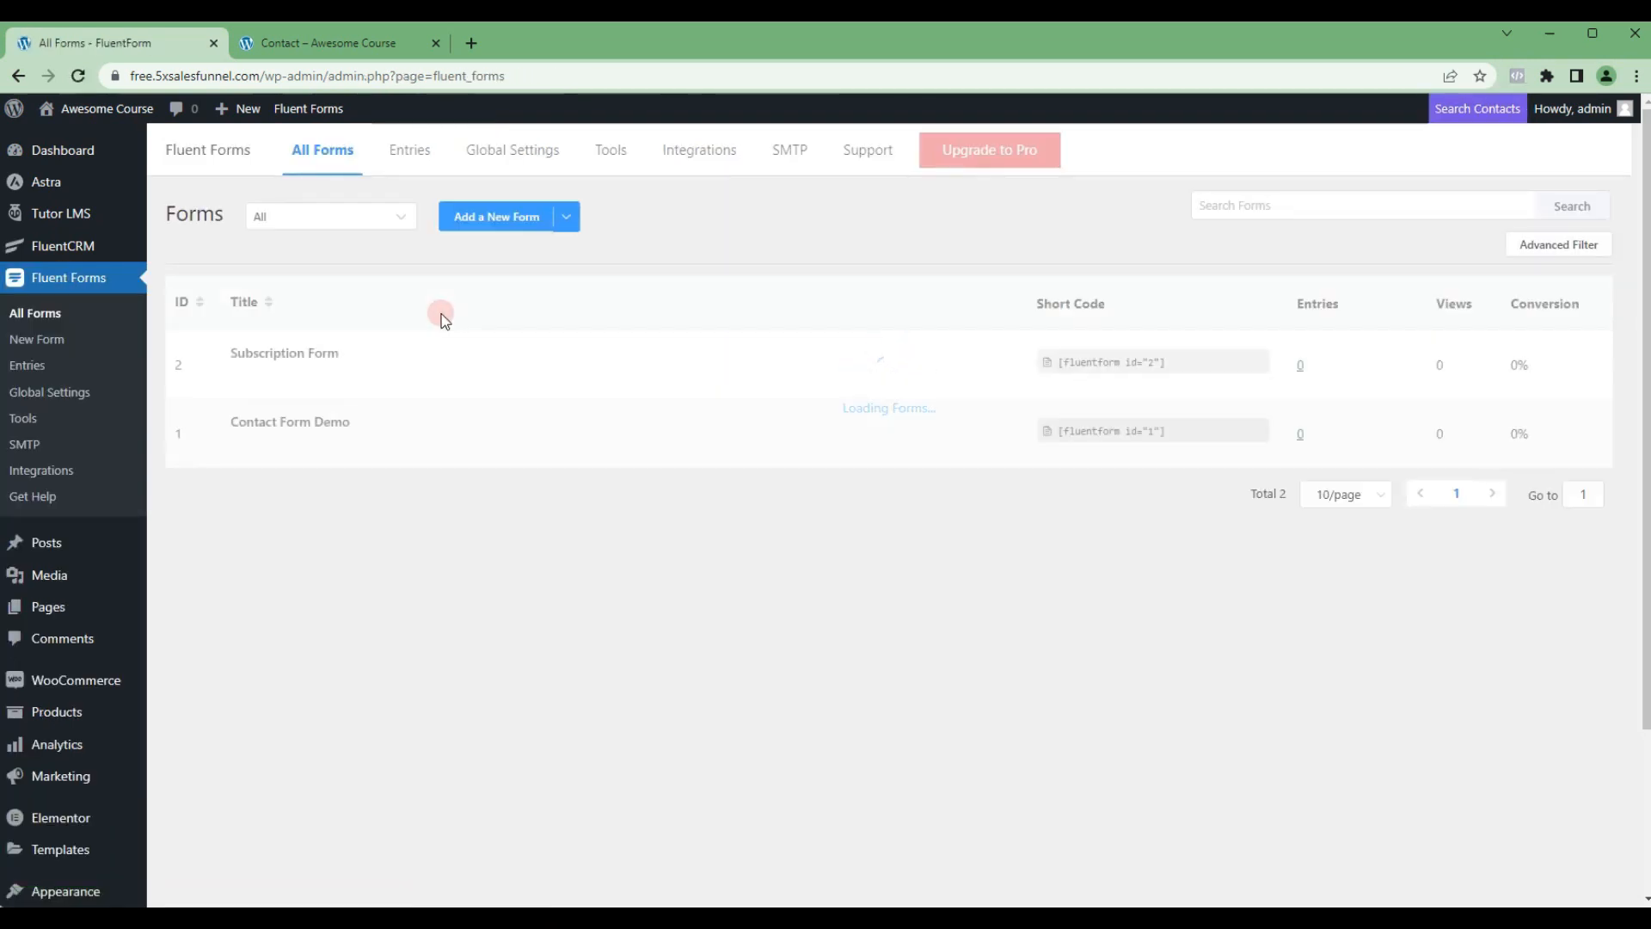
mouse_move(312, 424)
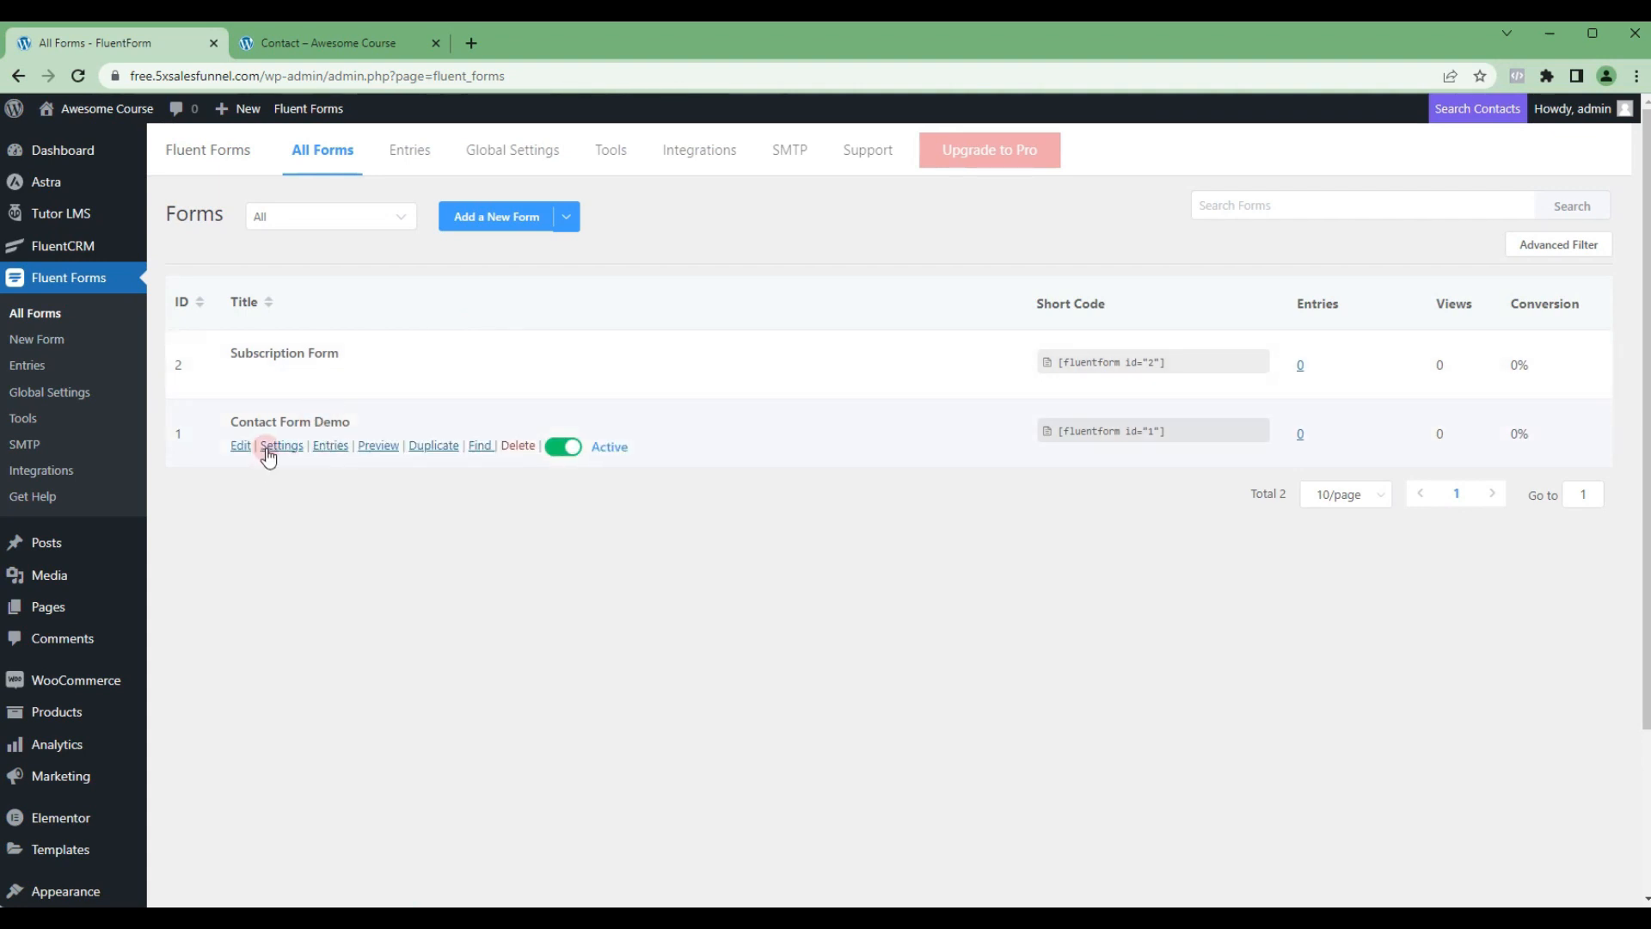
click(283, 449)
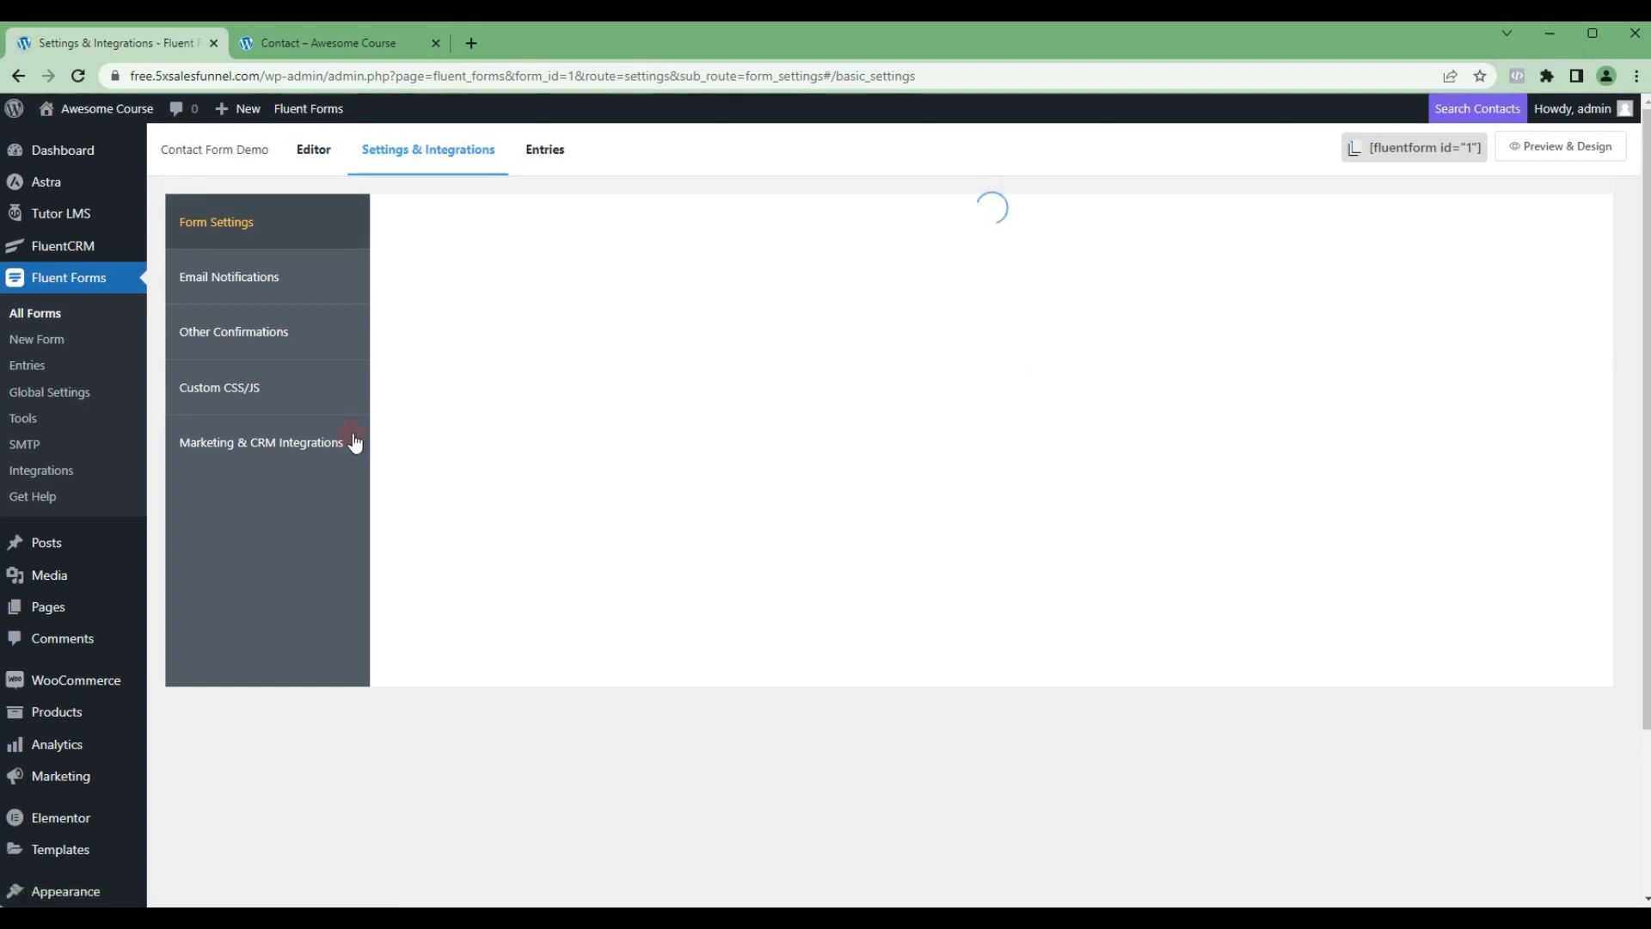
click(251, 284)
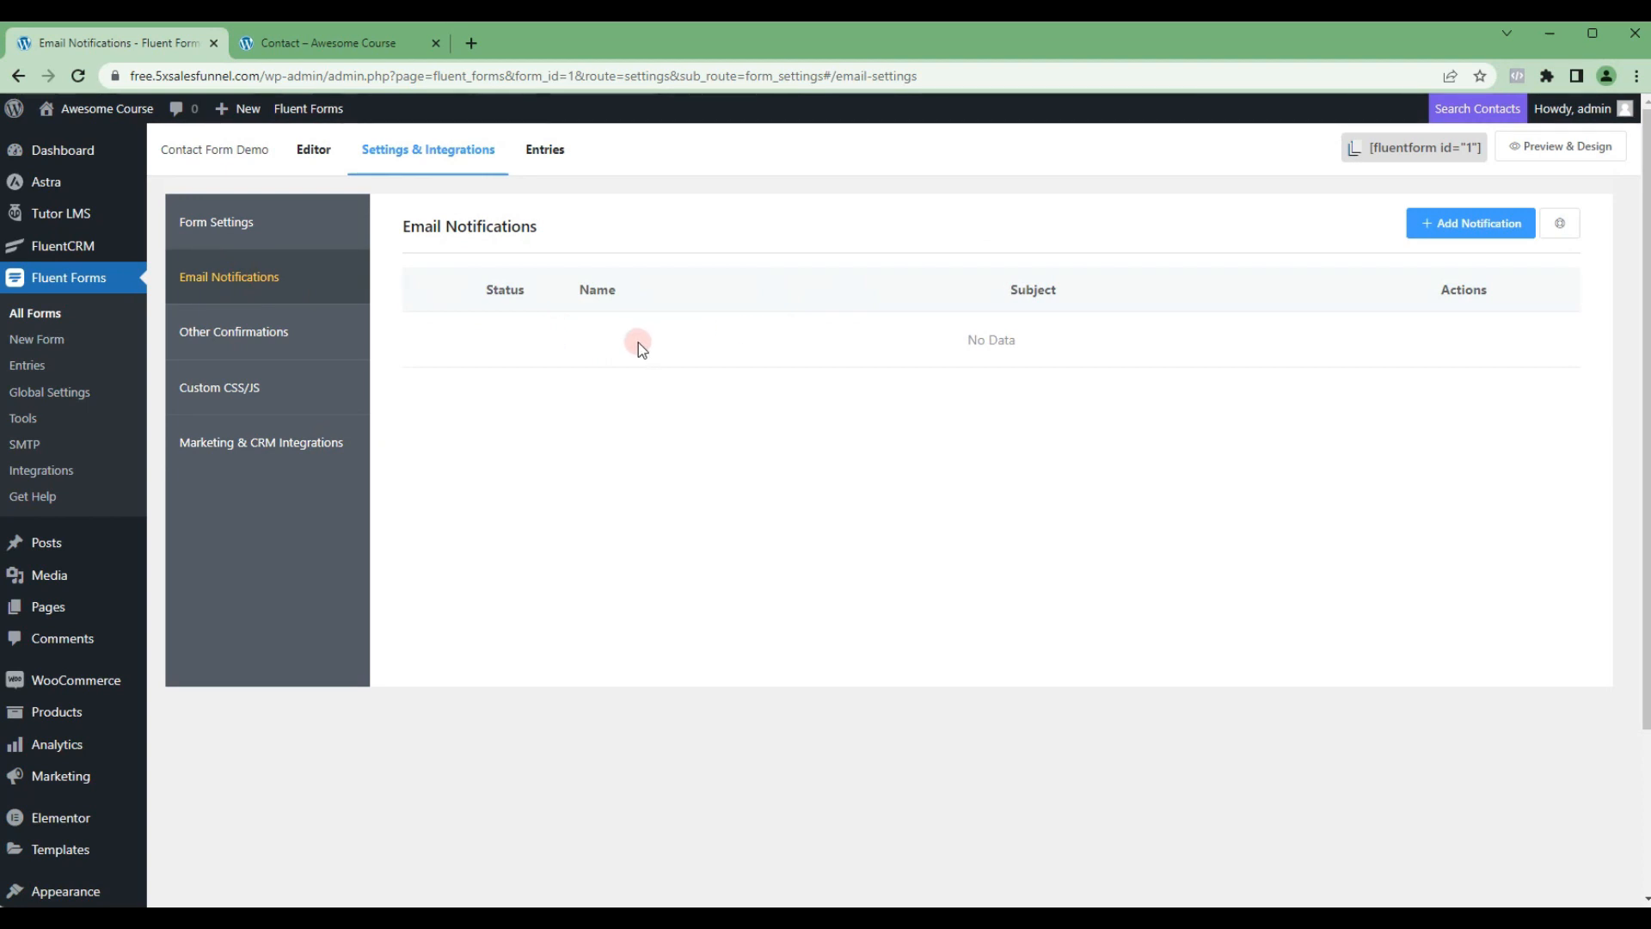
Step: Add an email notification named "New Admin Notification" and enter the admin's e-mail address as its recipient
click(1456, 225)
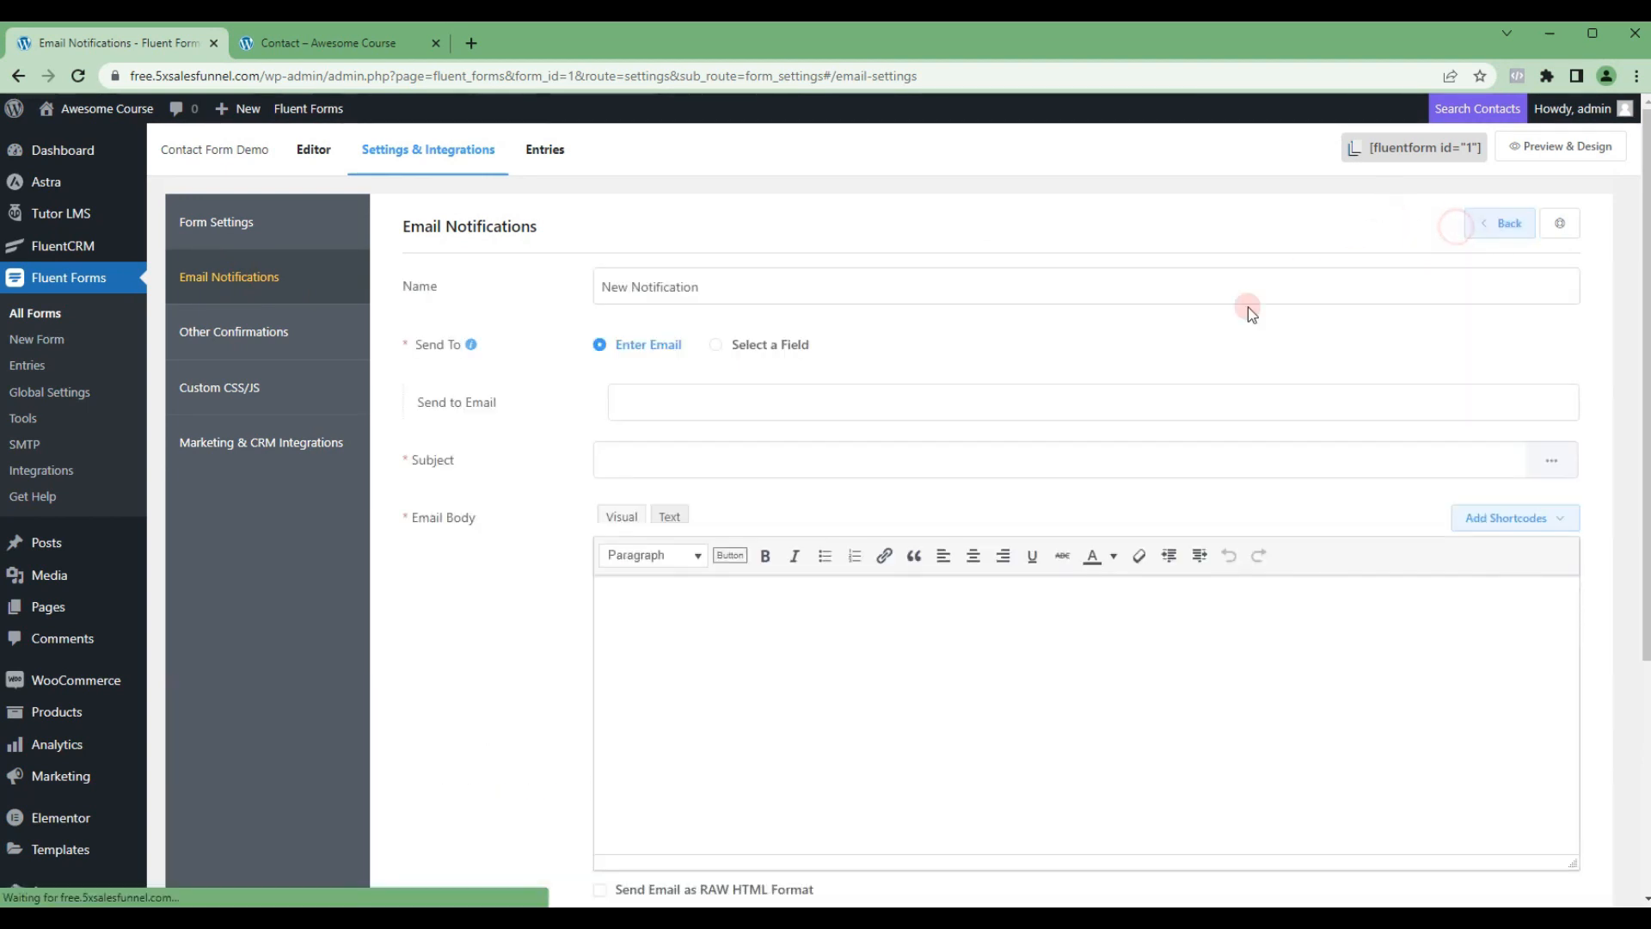
click(631, 287)
text(Admin)
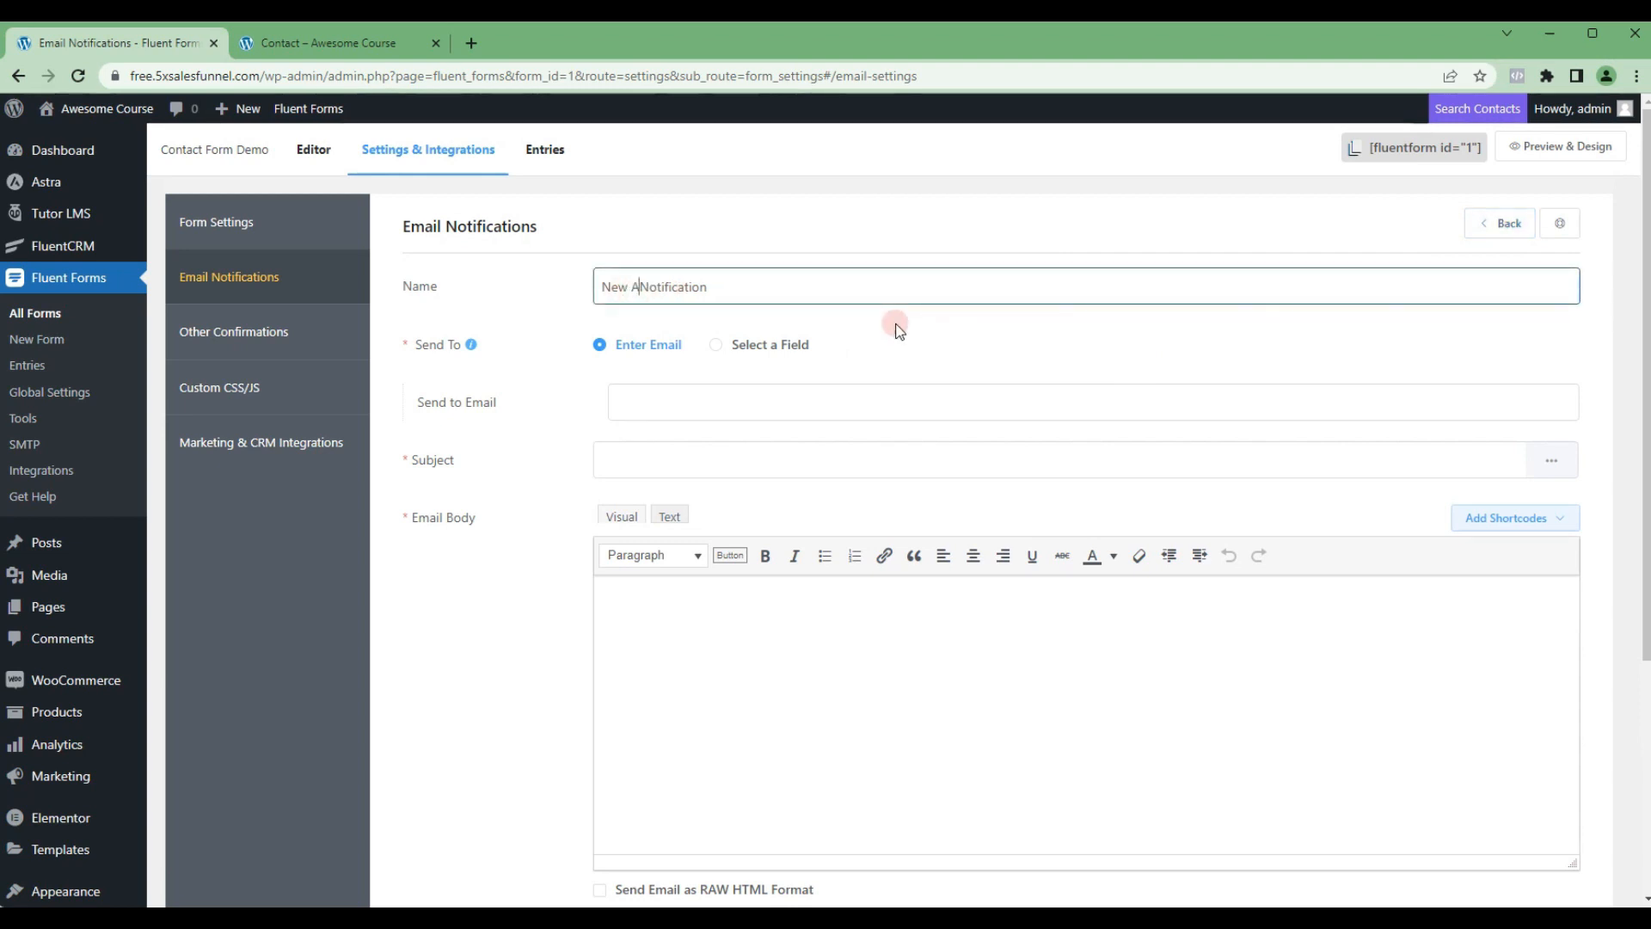
click(681, 397)
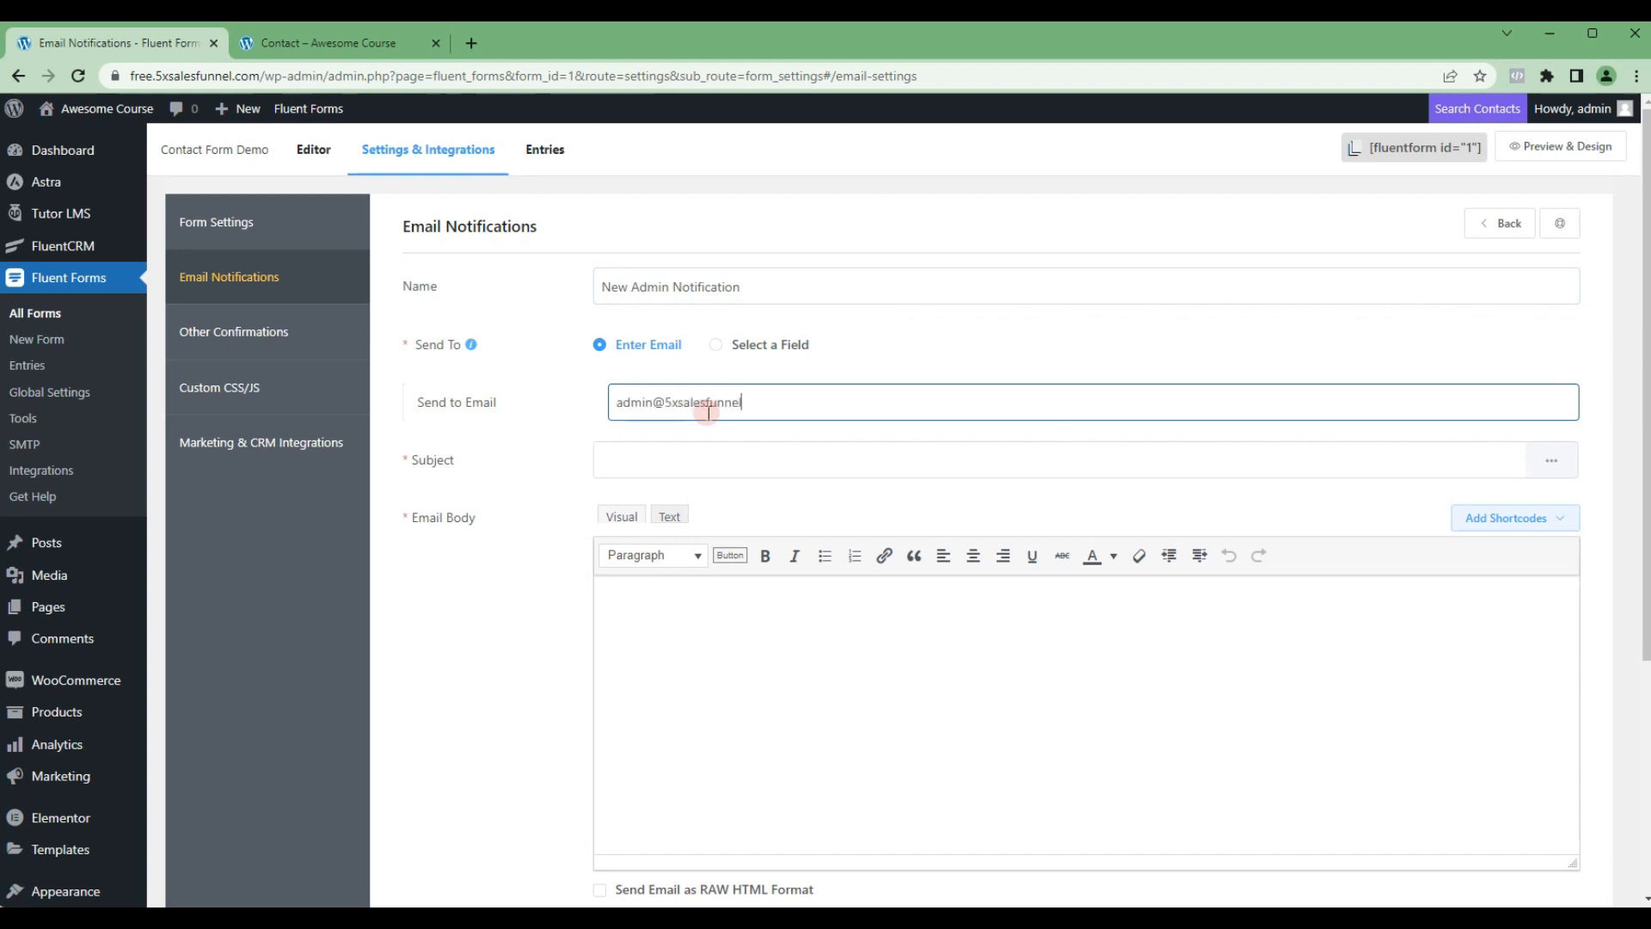
Step: Set the notification subject to "New contact form submission - {inputs.email}", using the Email input shortcode for the ending
click(630, 460)
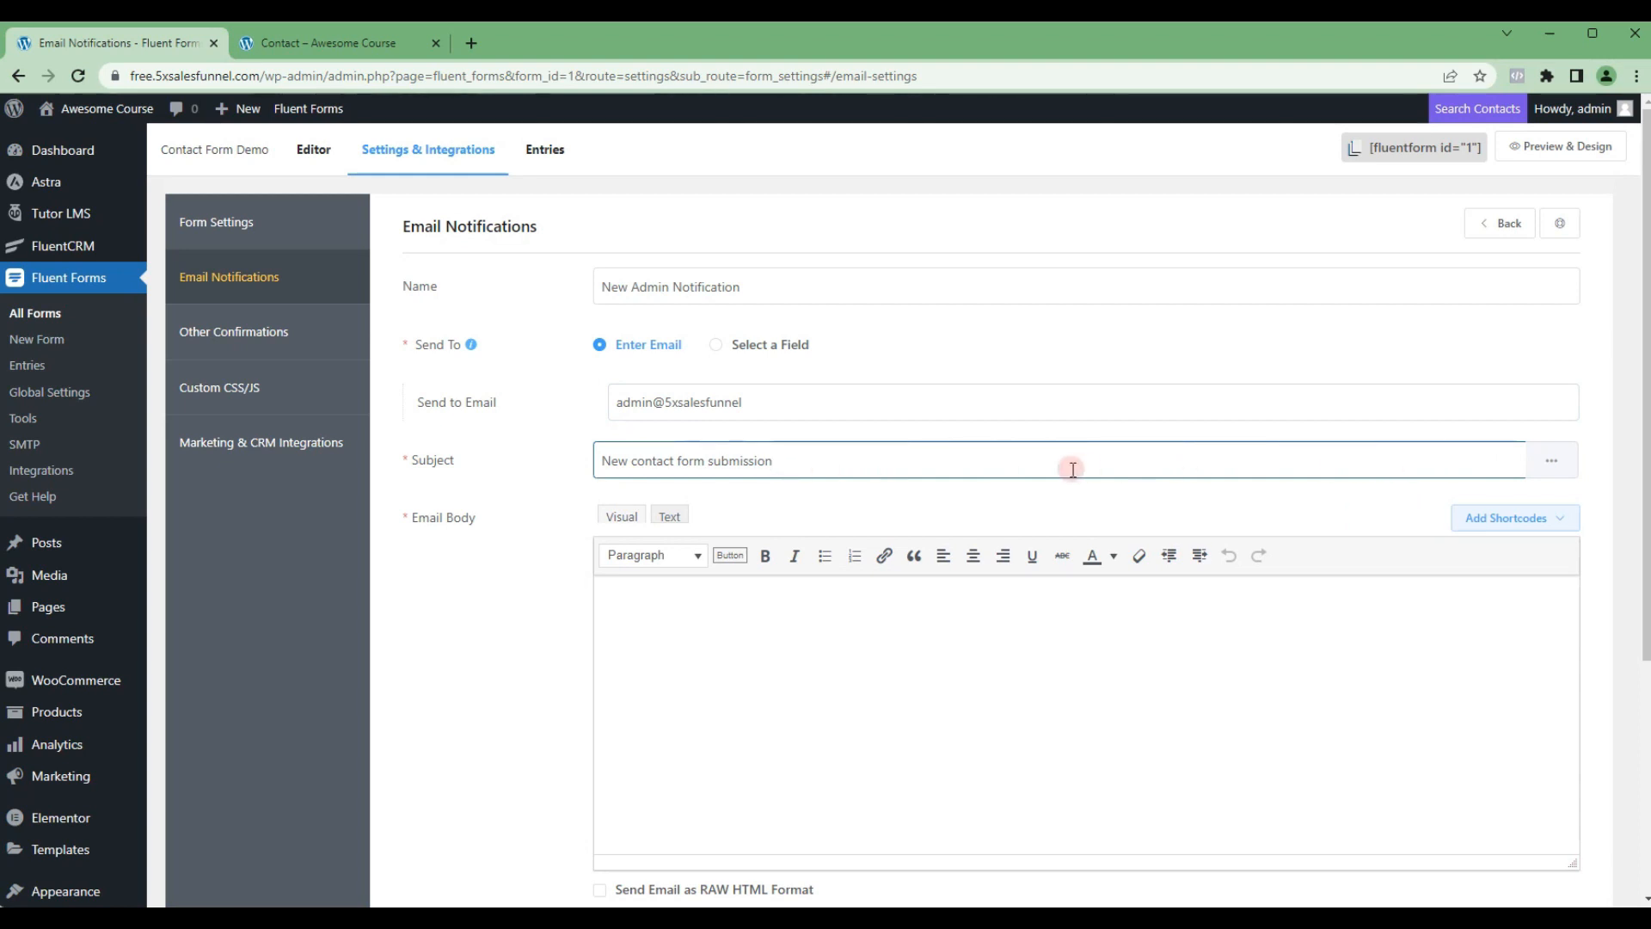
click(1552, 460)
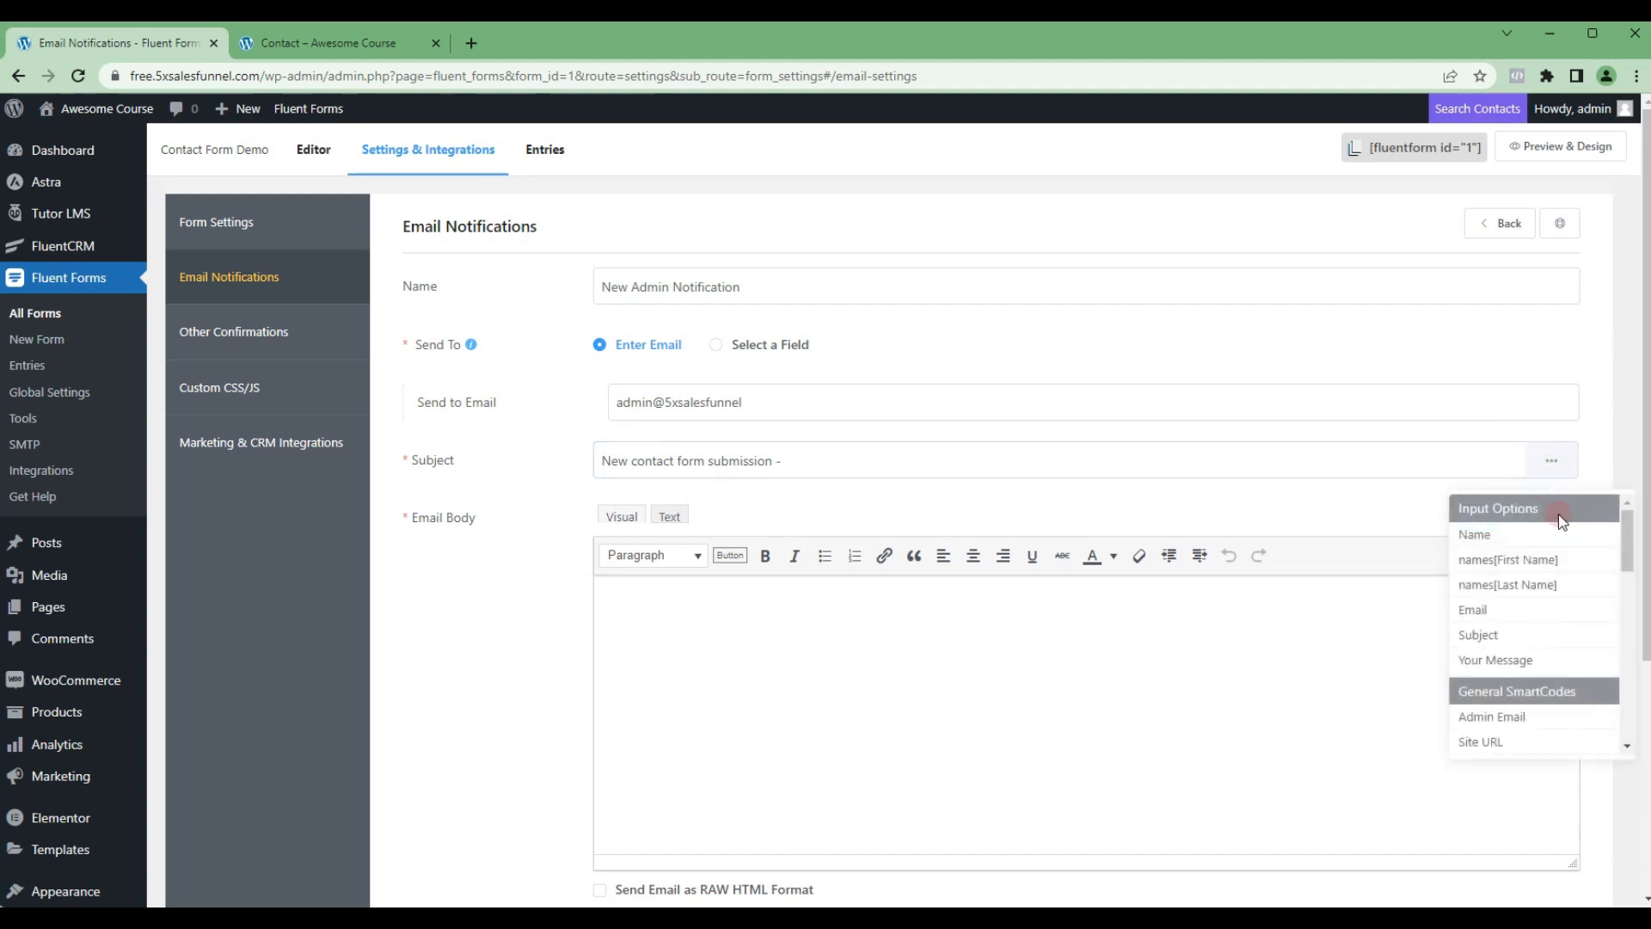
click(1476, 612)
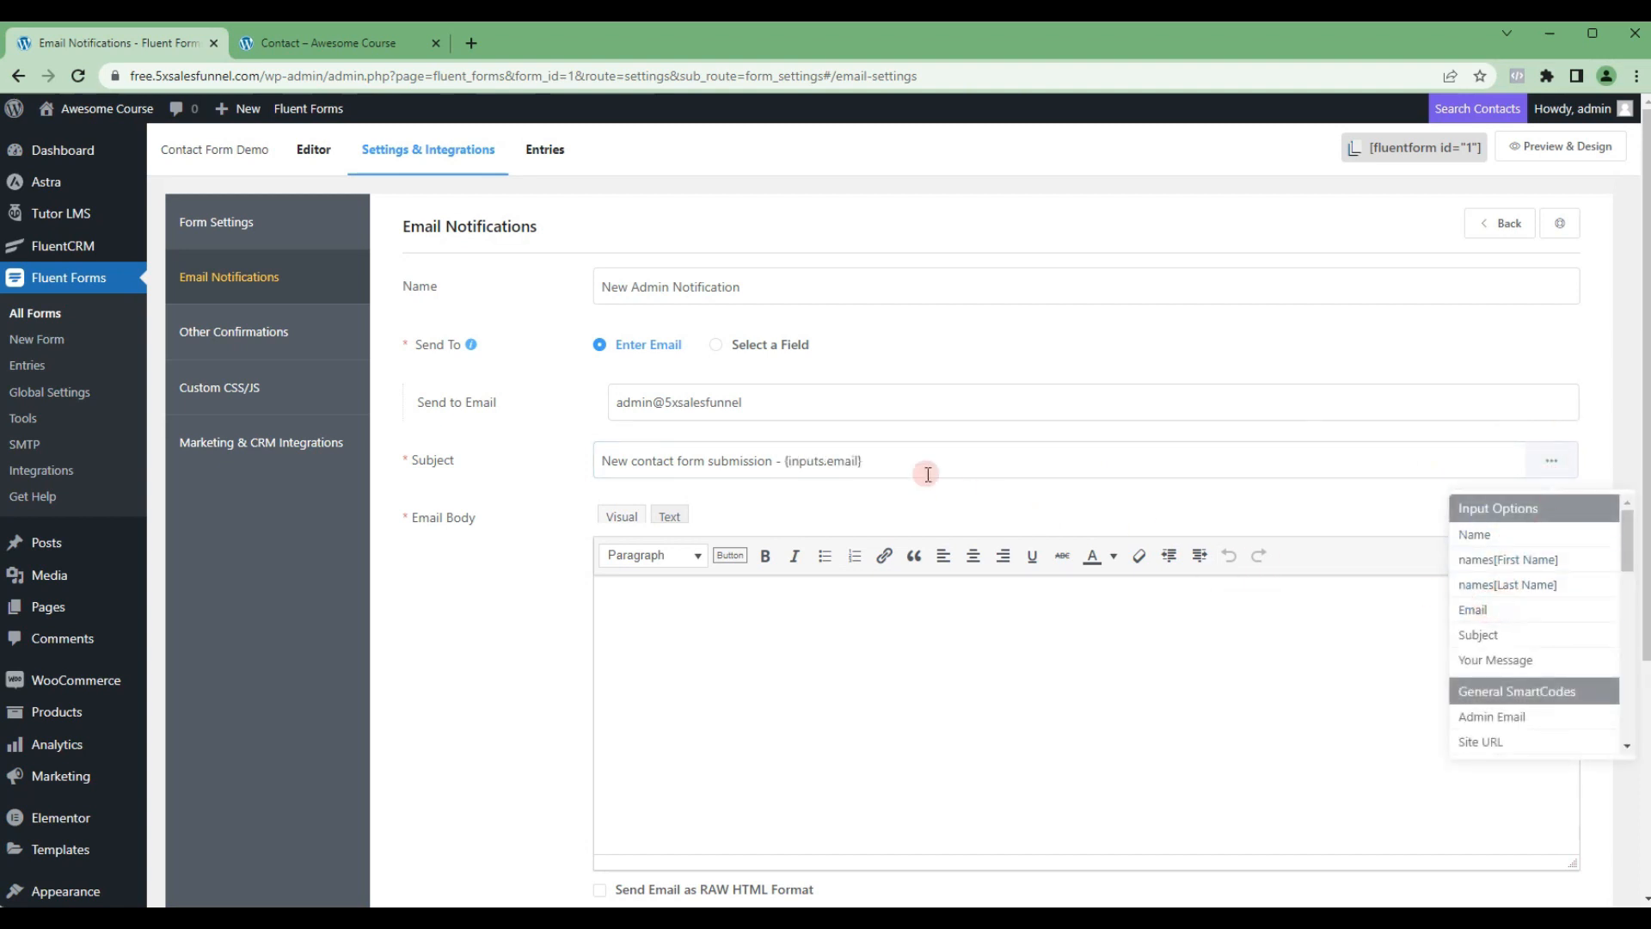
Step: Insert the All Data shortcode {all_data} into the email body and save the admin notification
click(924, 638)
click(790, 609)
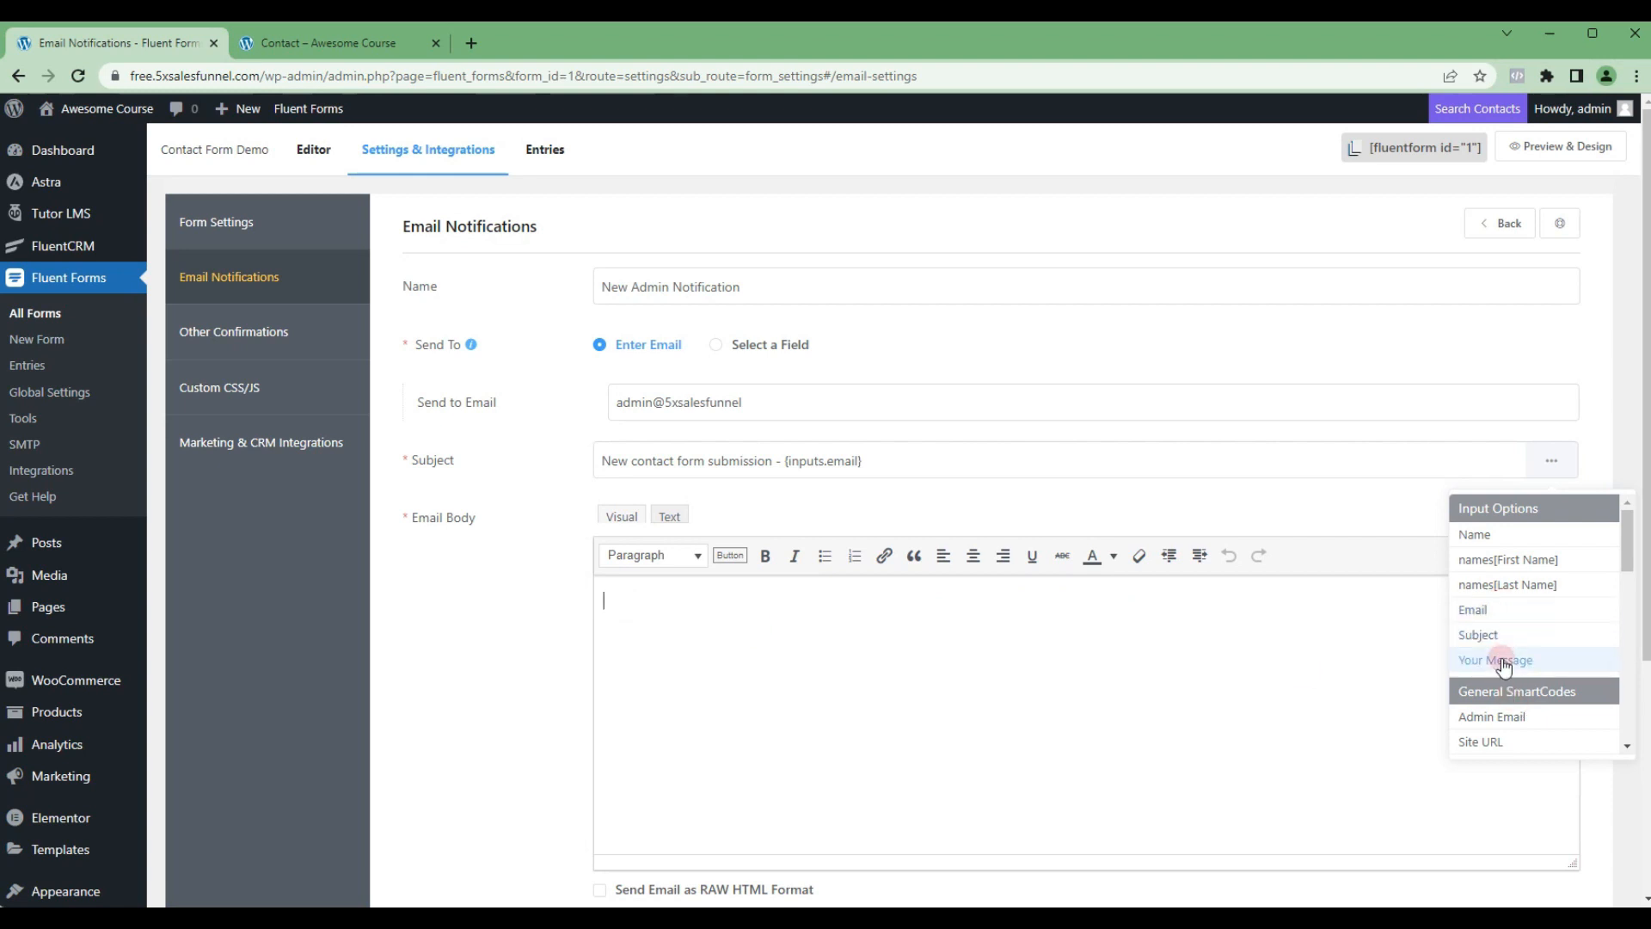
click(1557, 481)
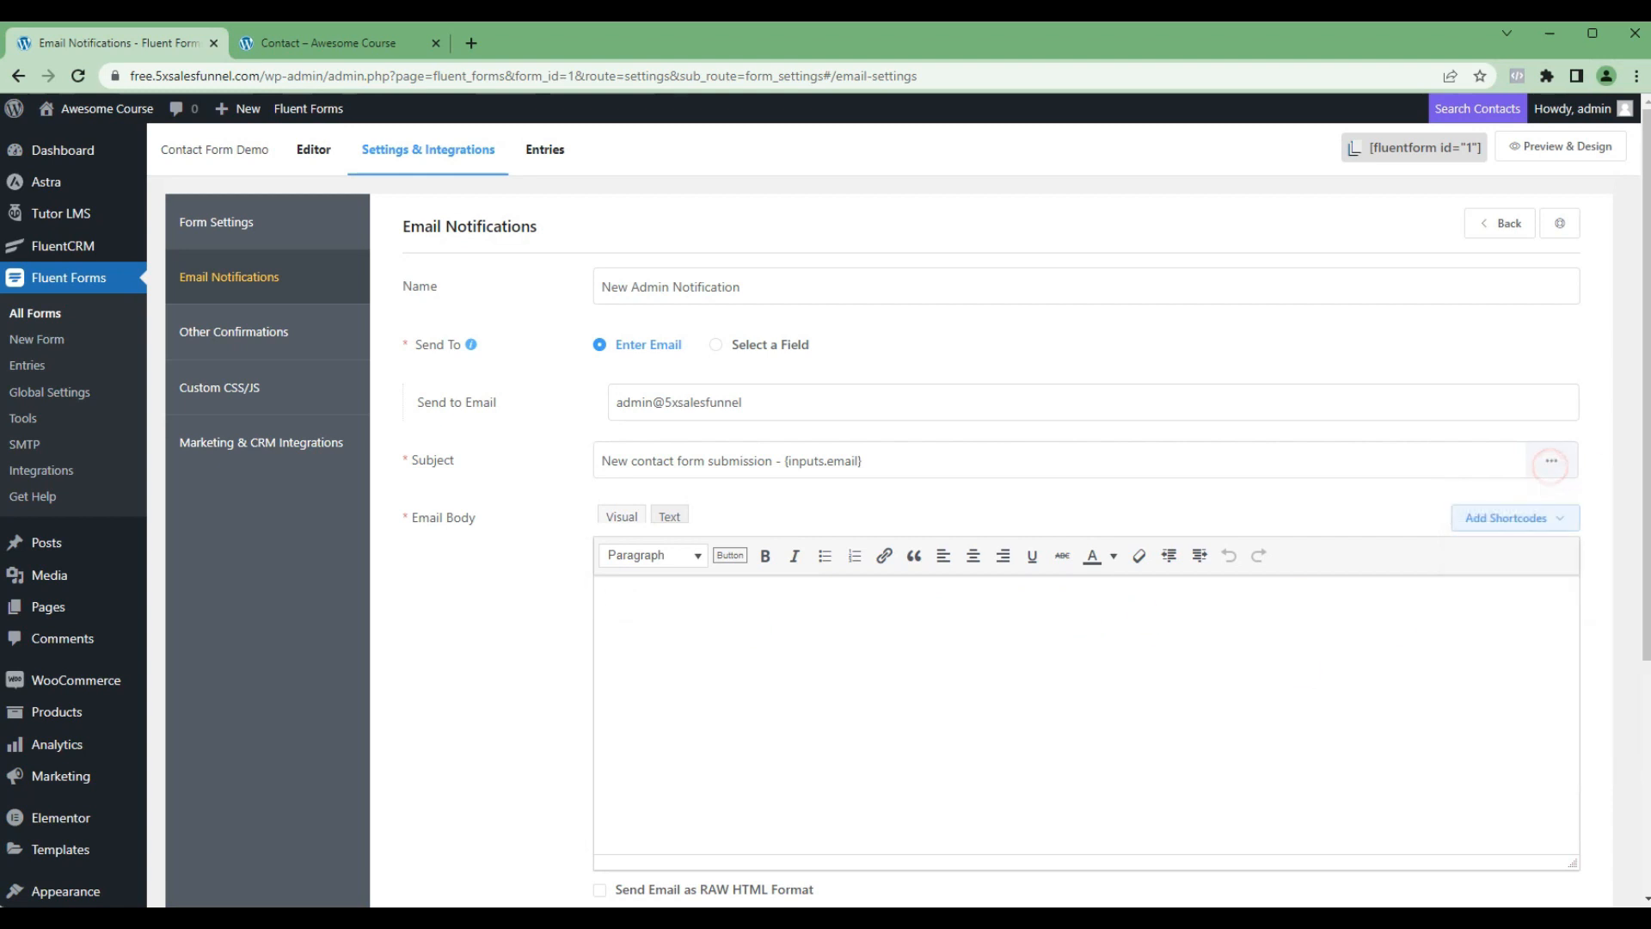
click(1163, 602)
click(1497, 517)
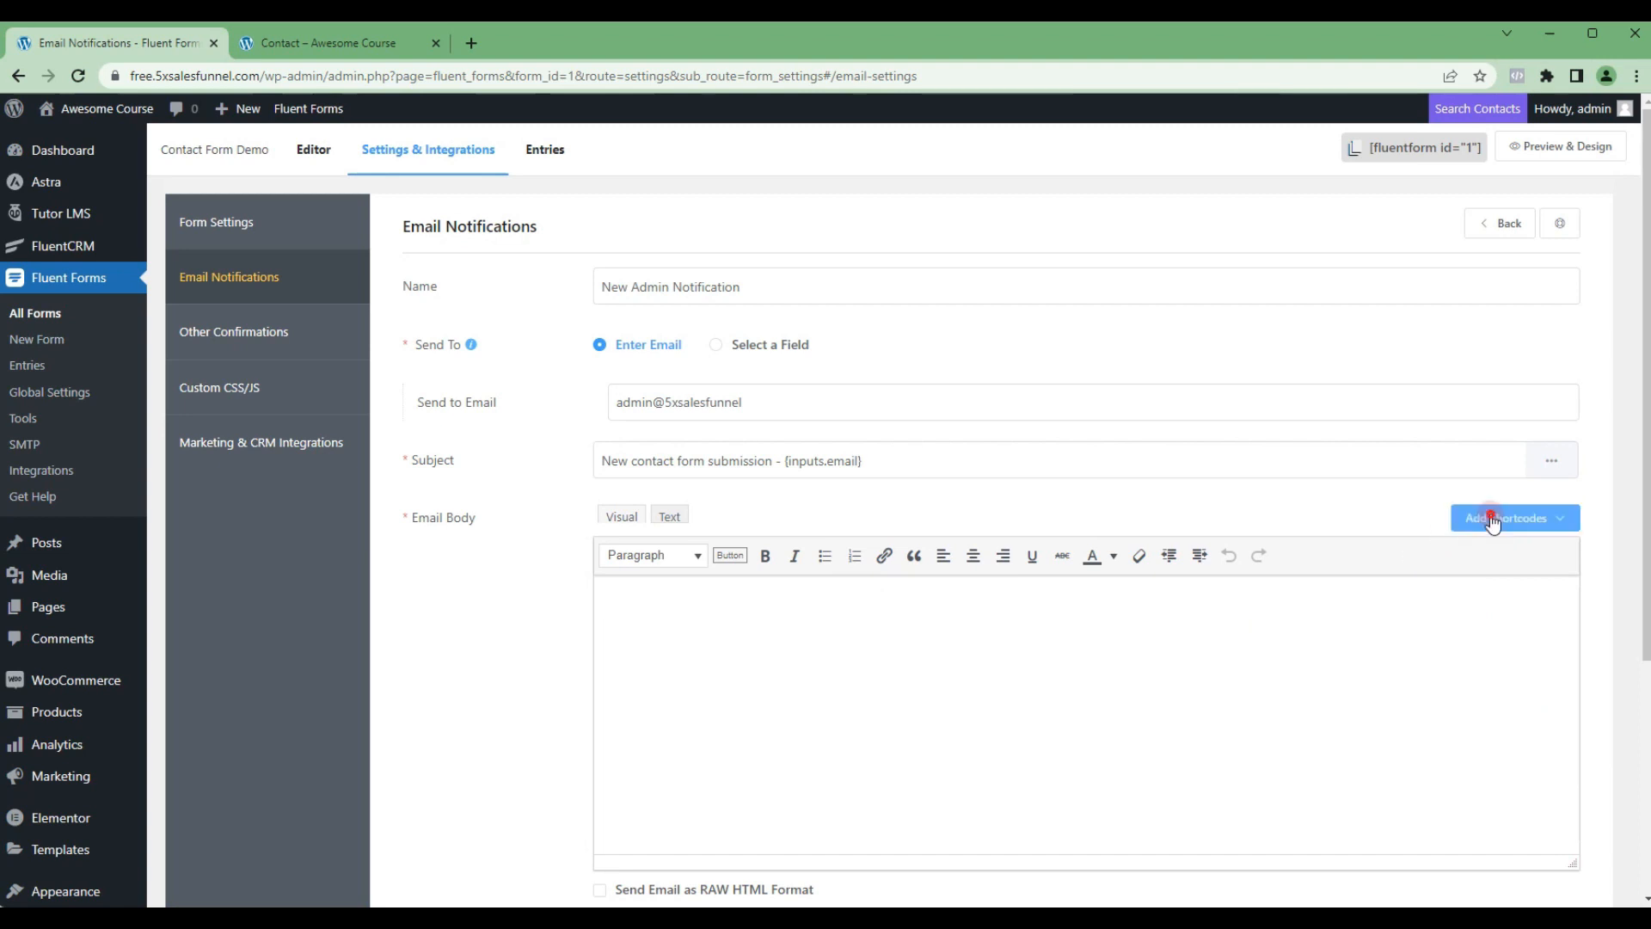
click(1046, 344)
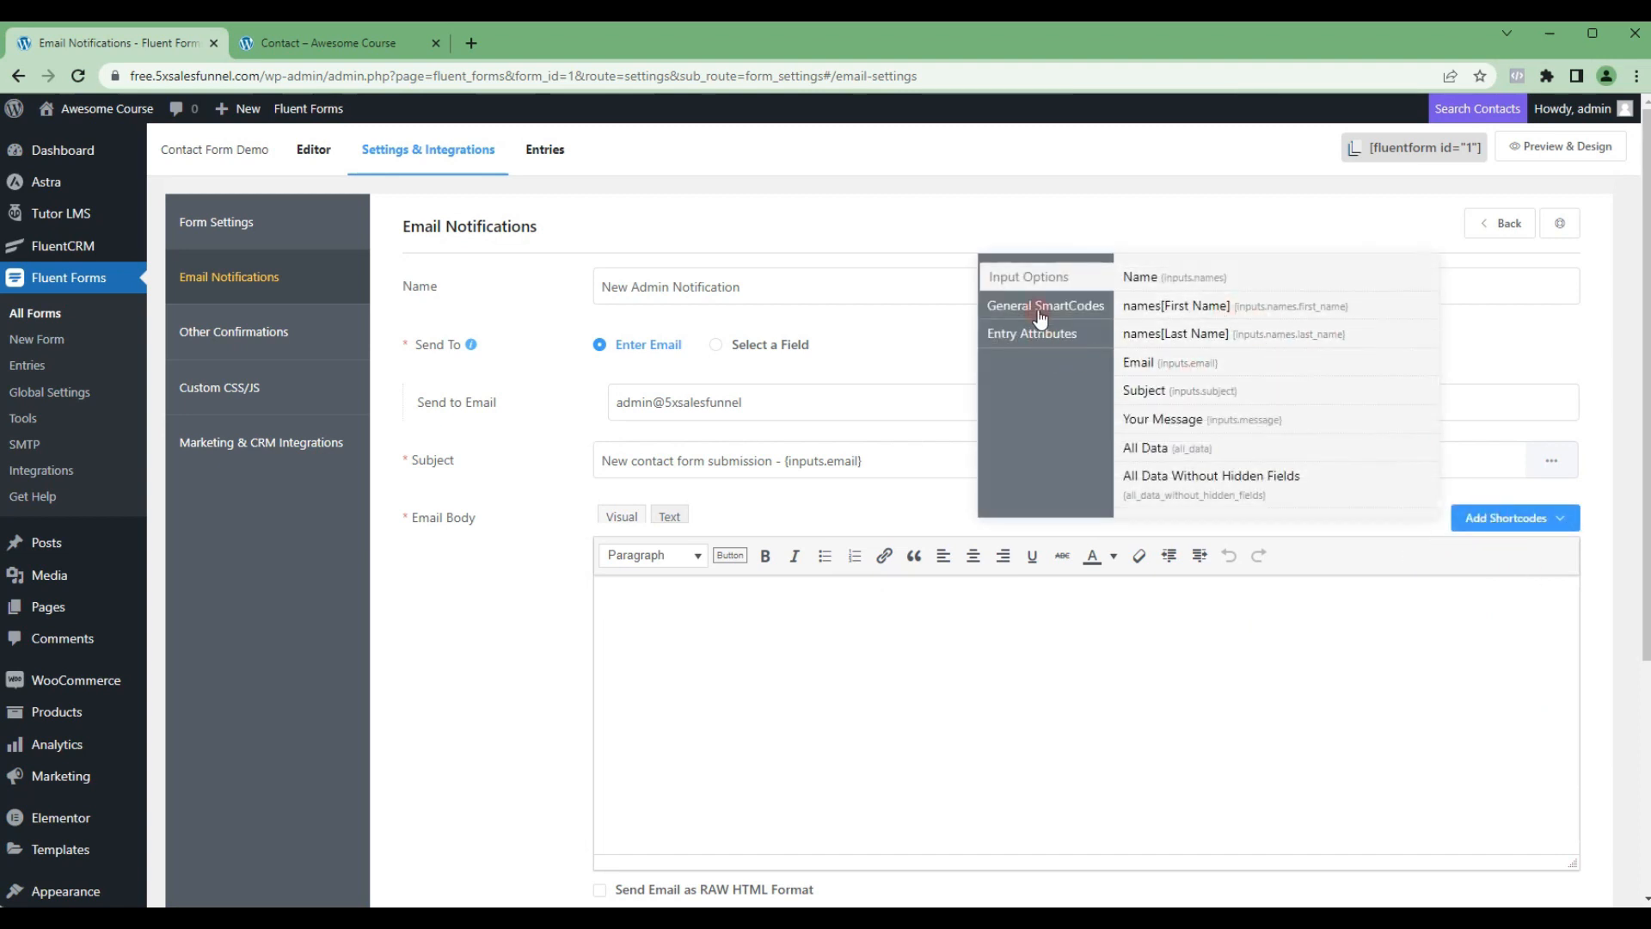
click(1148, 447)
click(702, 602)
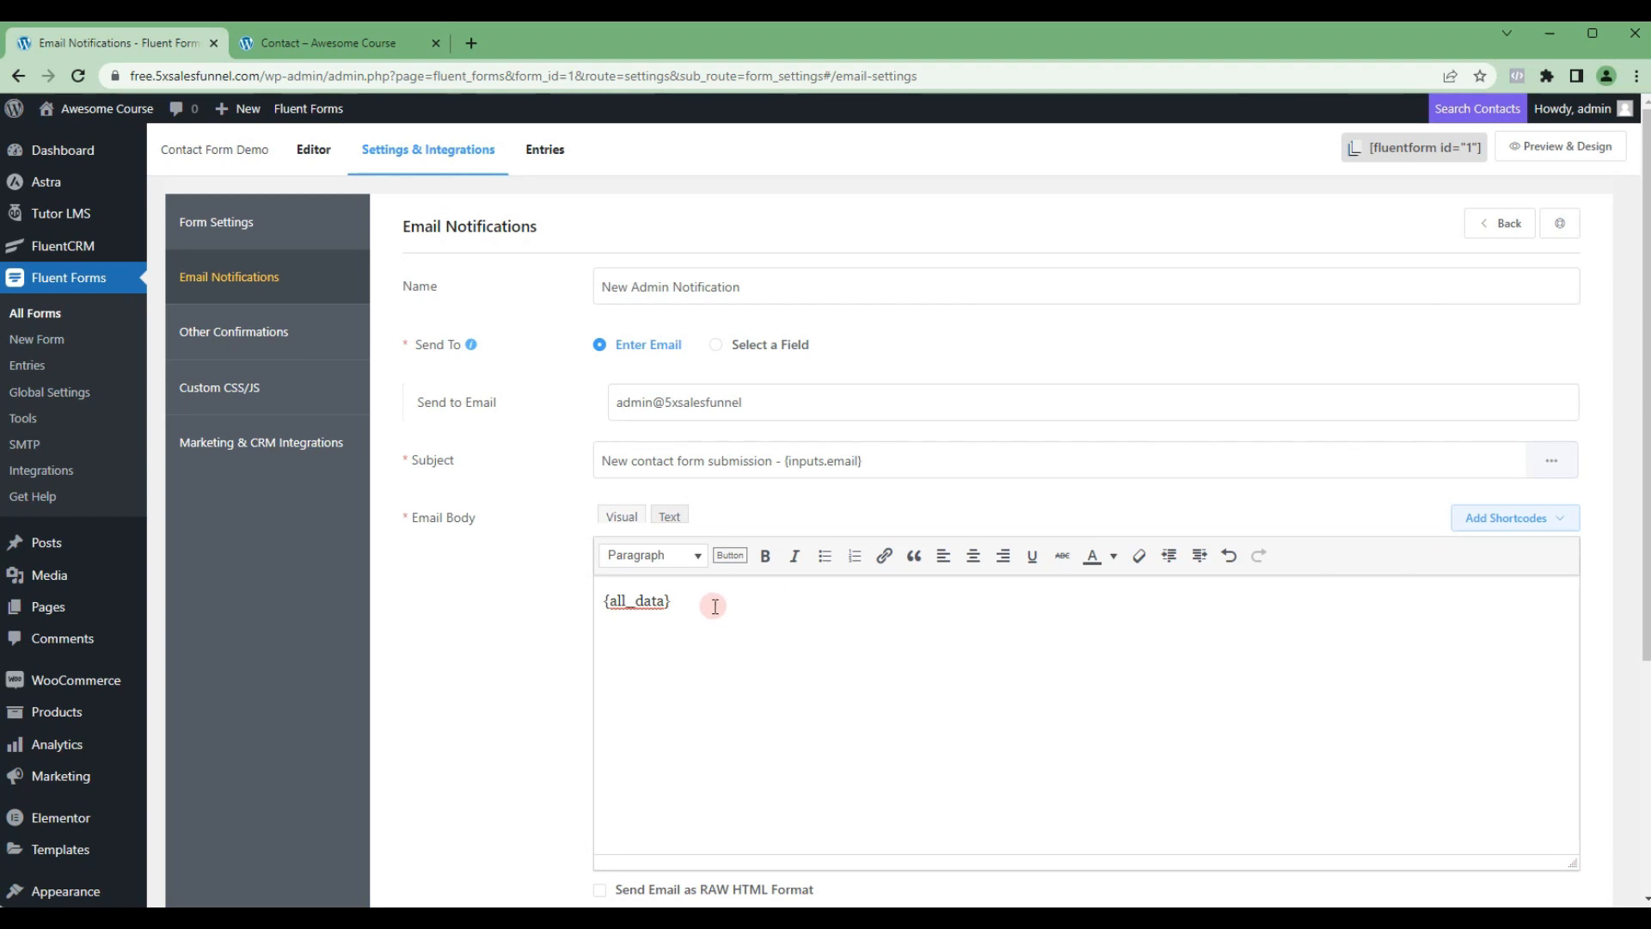
scroll(1298, 365, down, 1)
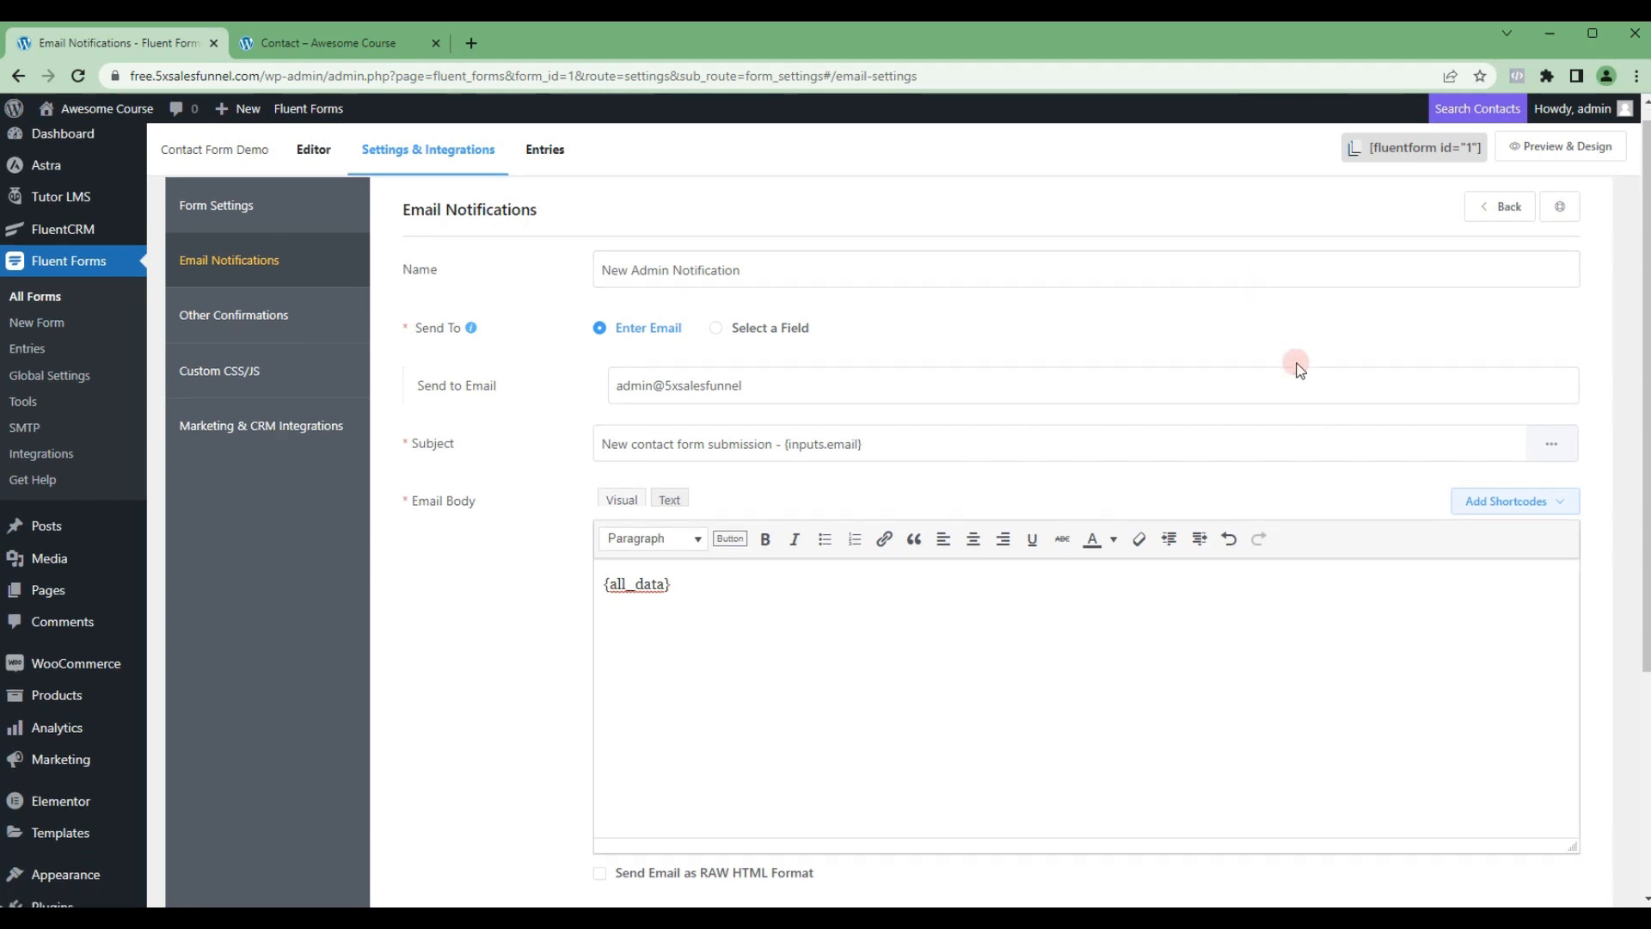
scroll(1415, 430, down, 3)
scroll(1423, 533, down, 1)
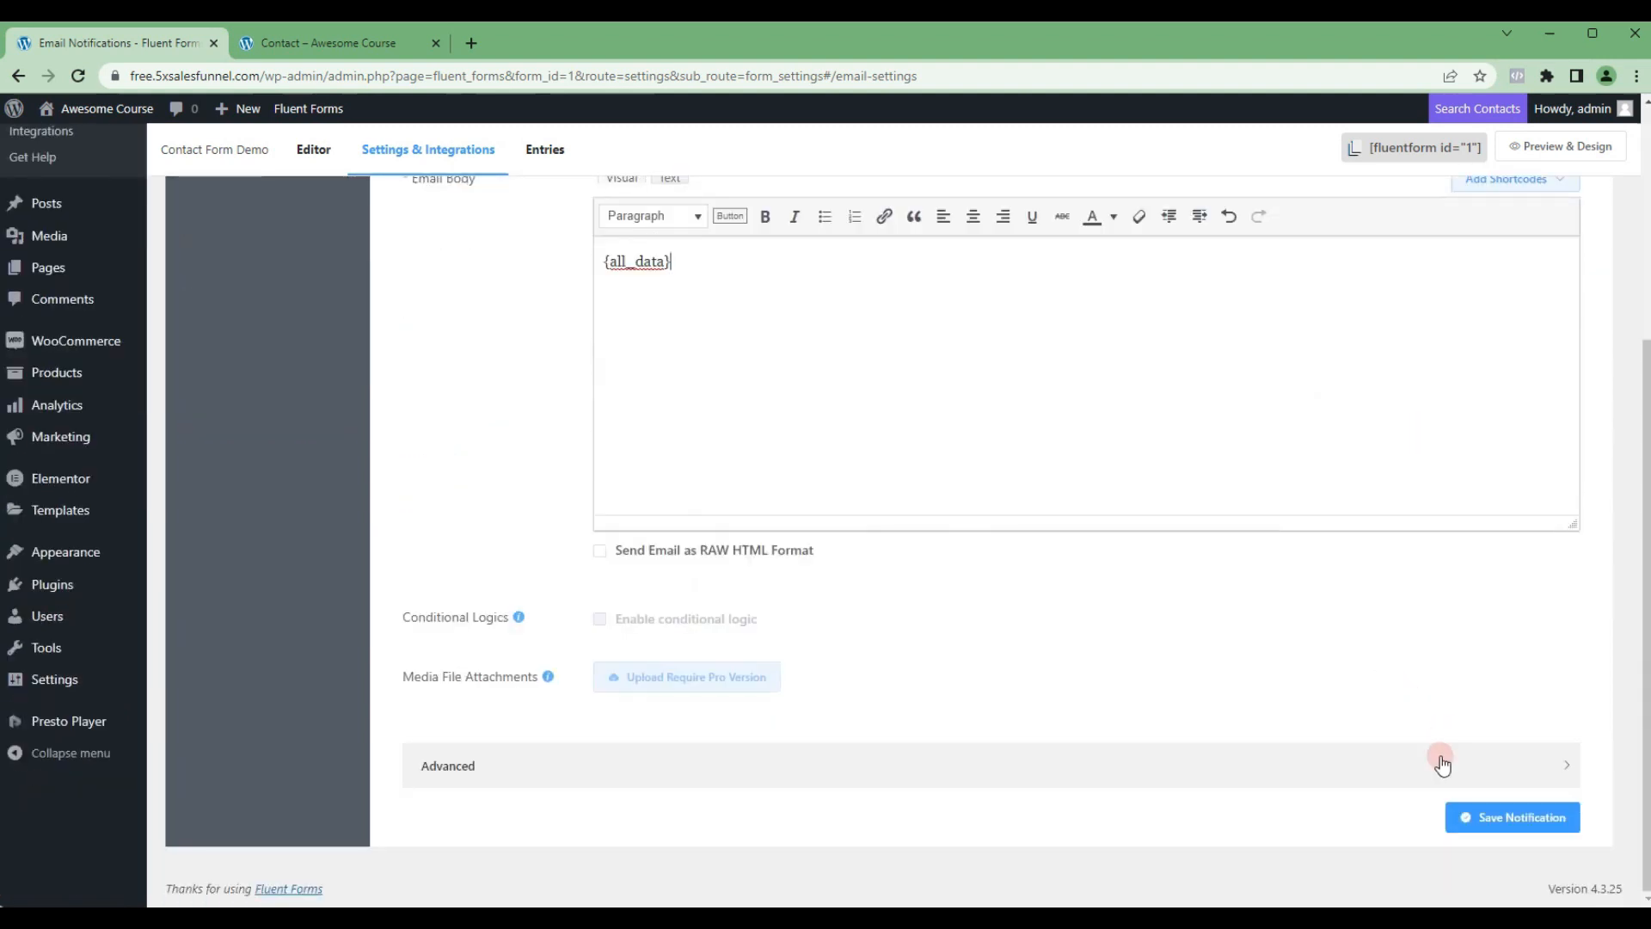
click(1493, 824)
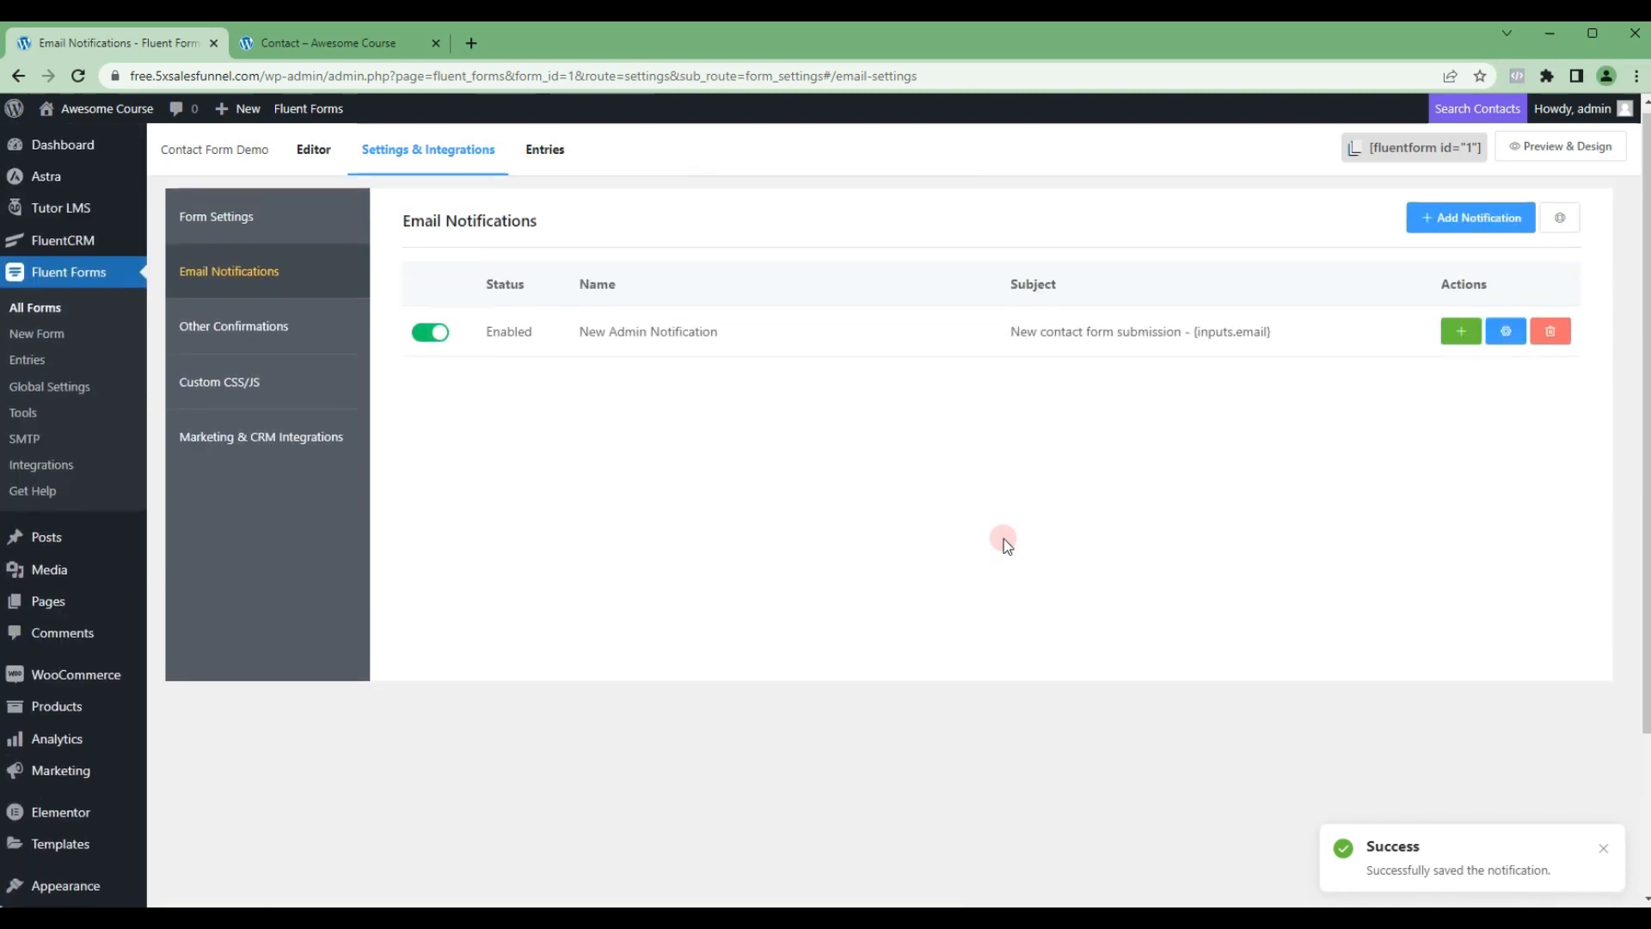
Step: Duplicate the New Admin Notification and name the copy "Customer Notification"
click(1505, 337)
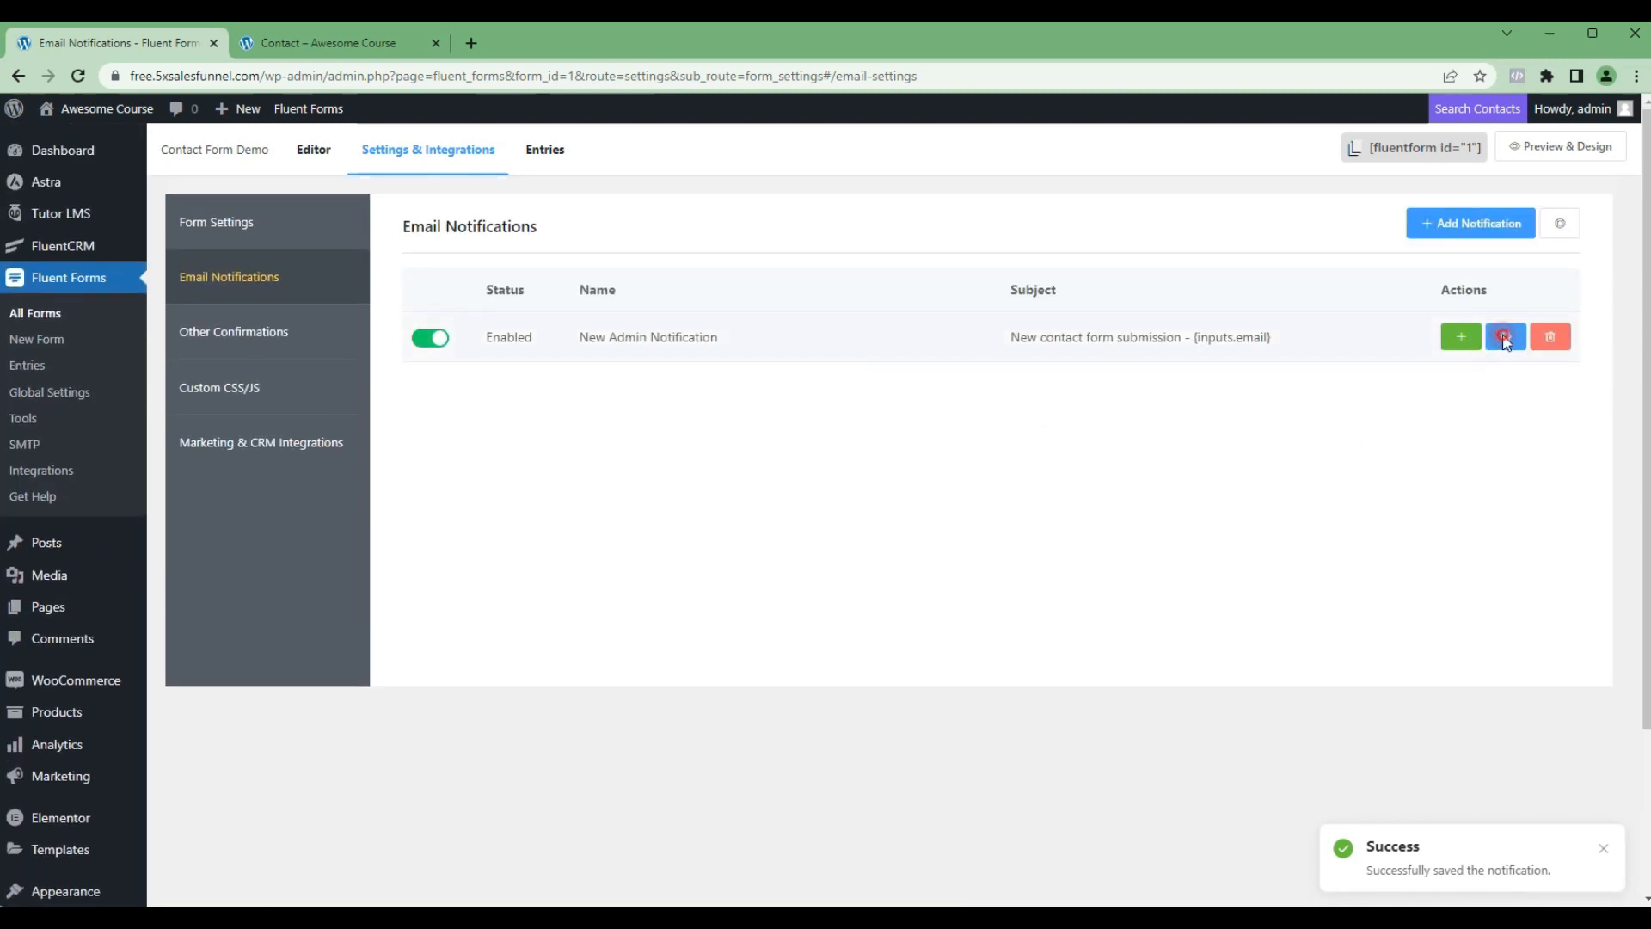
click(1501, 223)
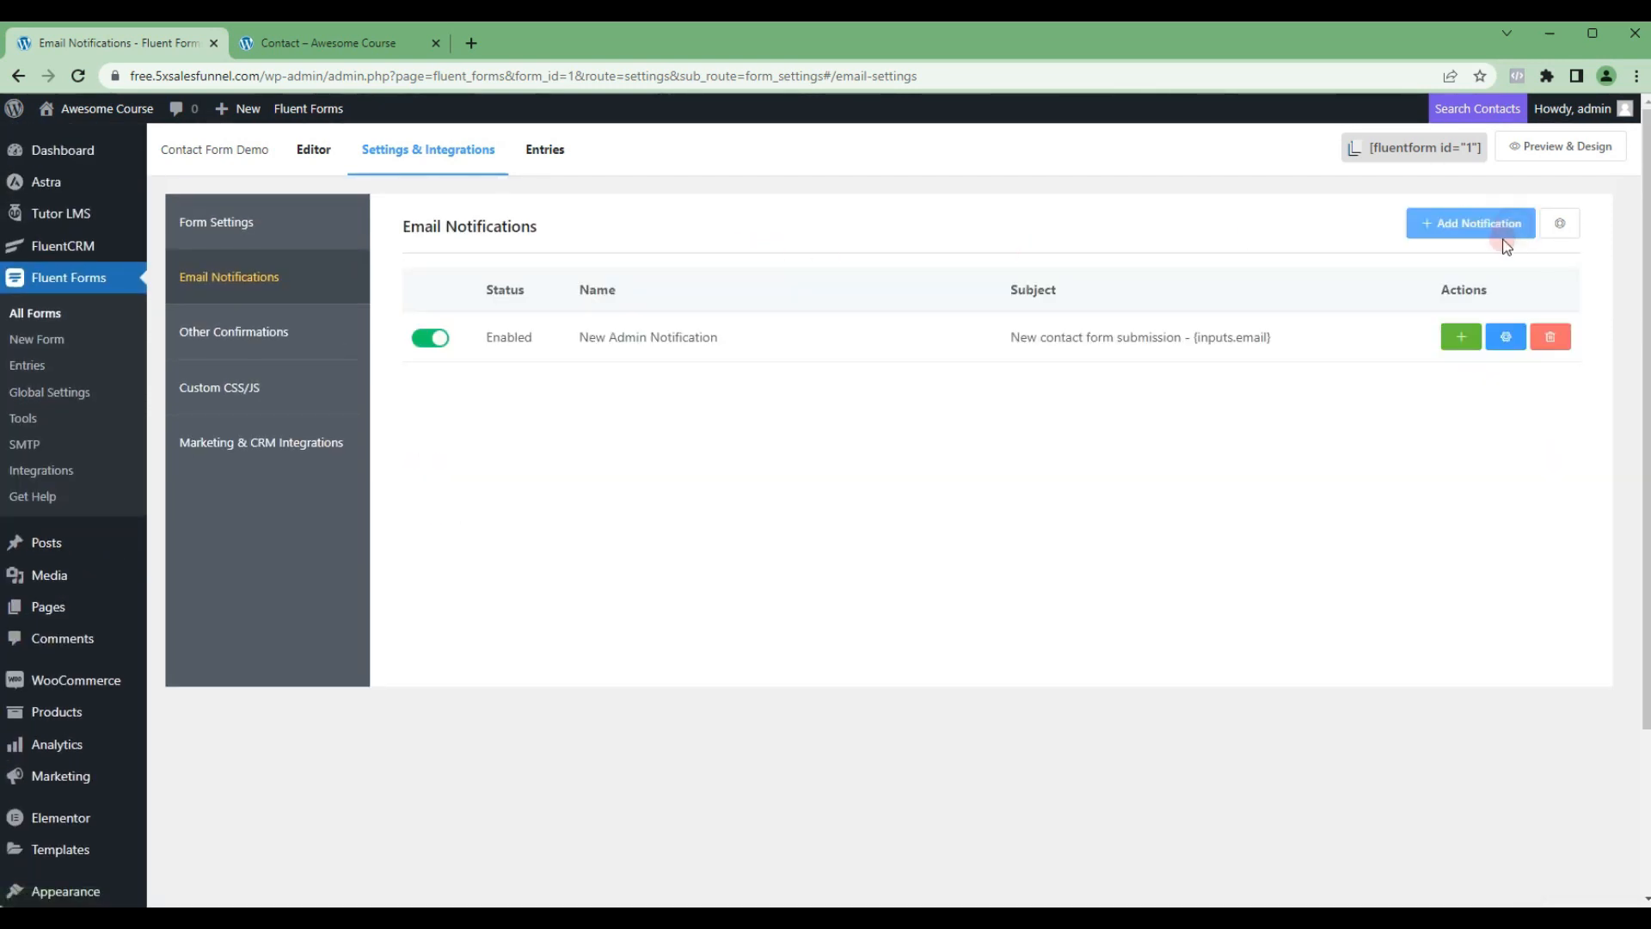
click(1462, 337)
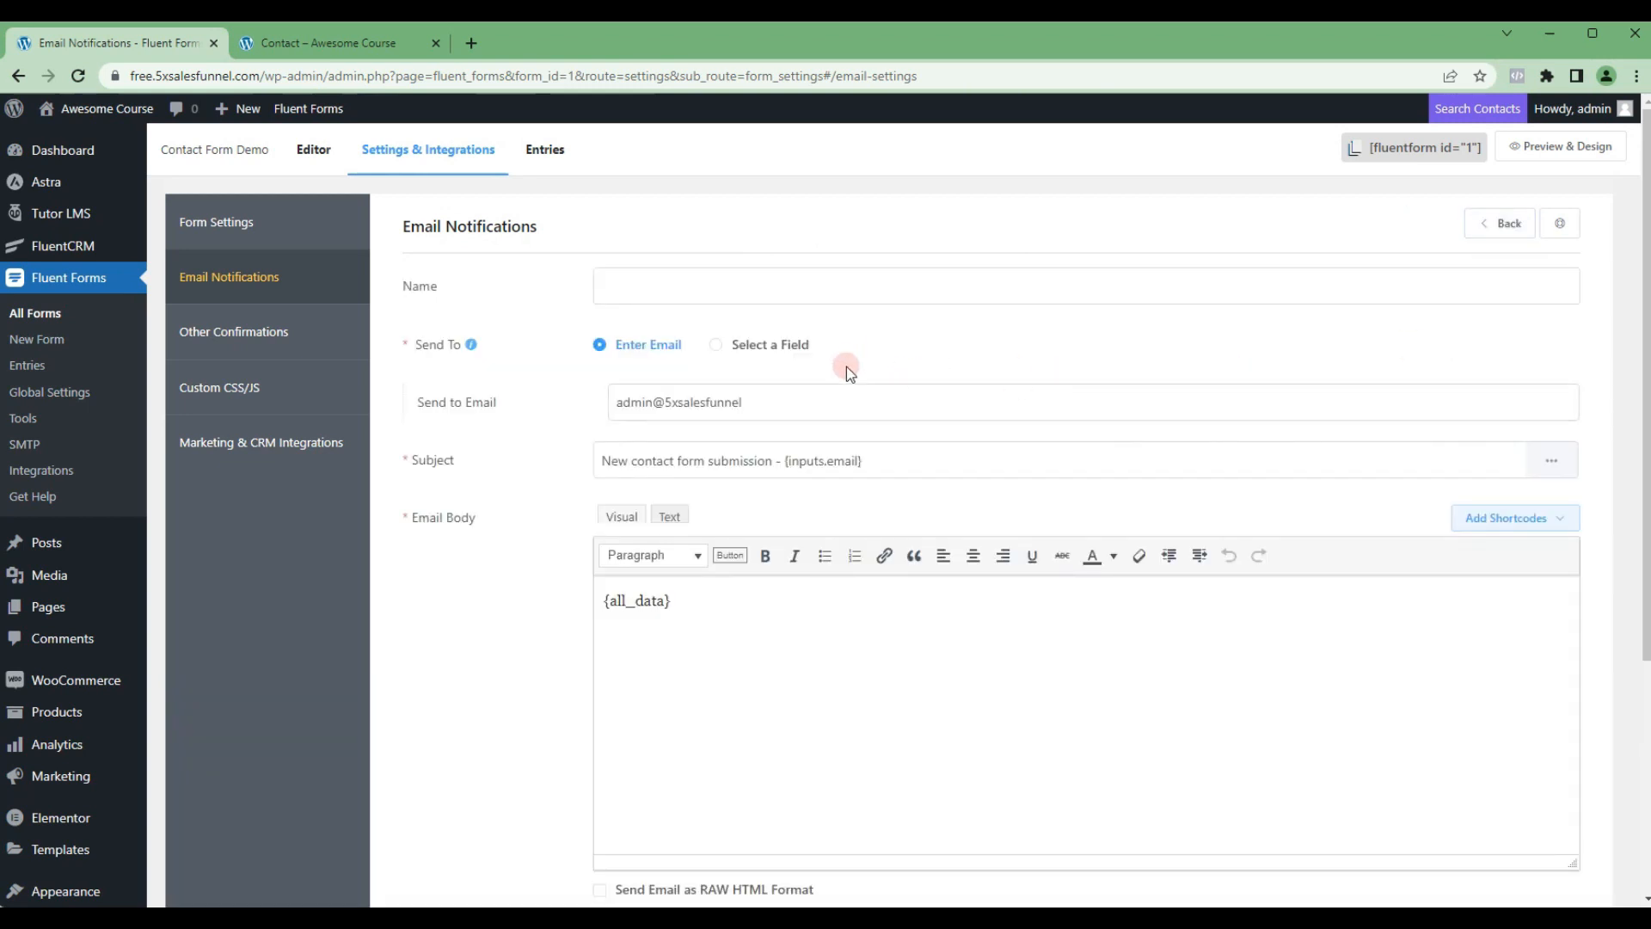
click(748, 291)
text(Custo)
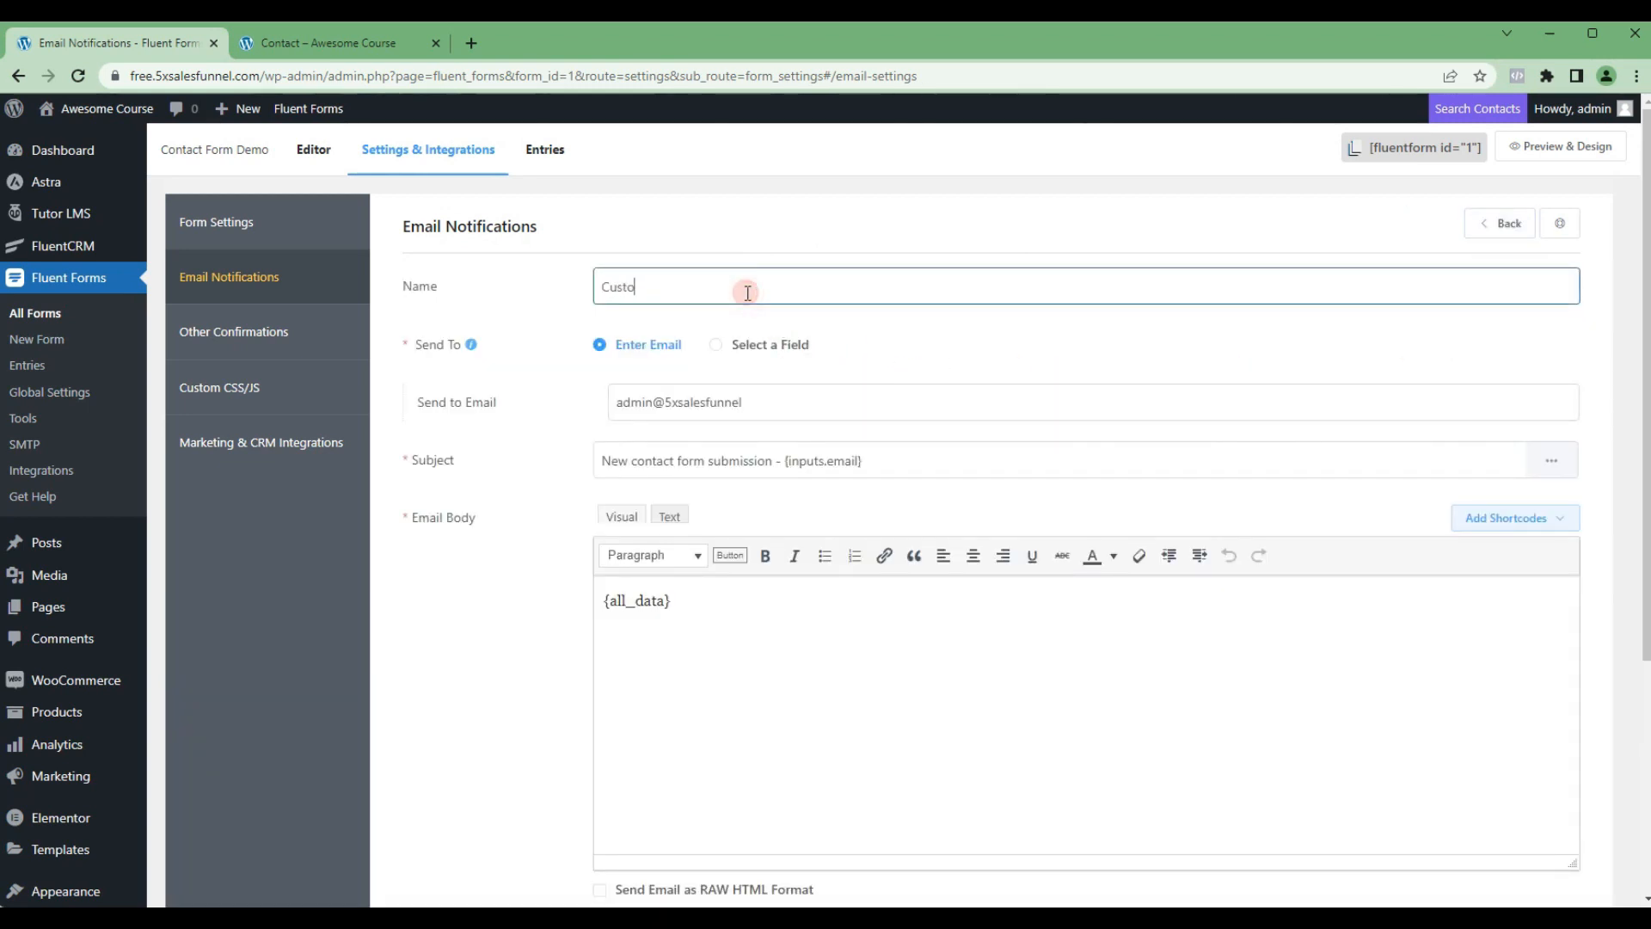
text(mer Notification)
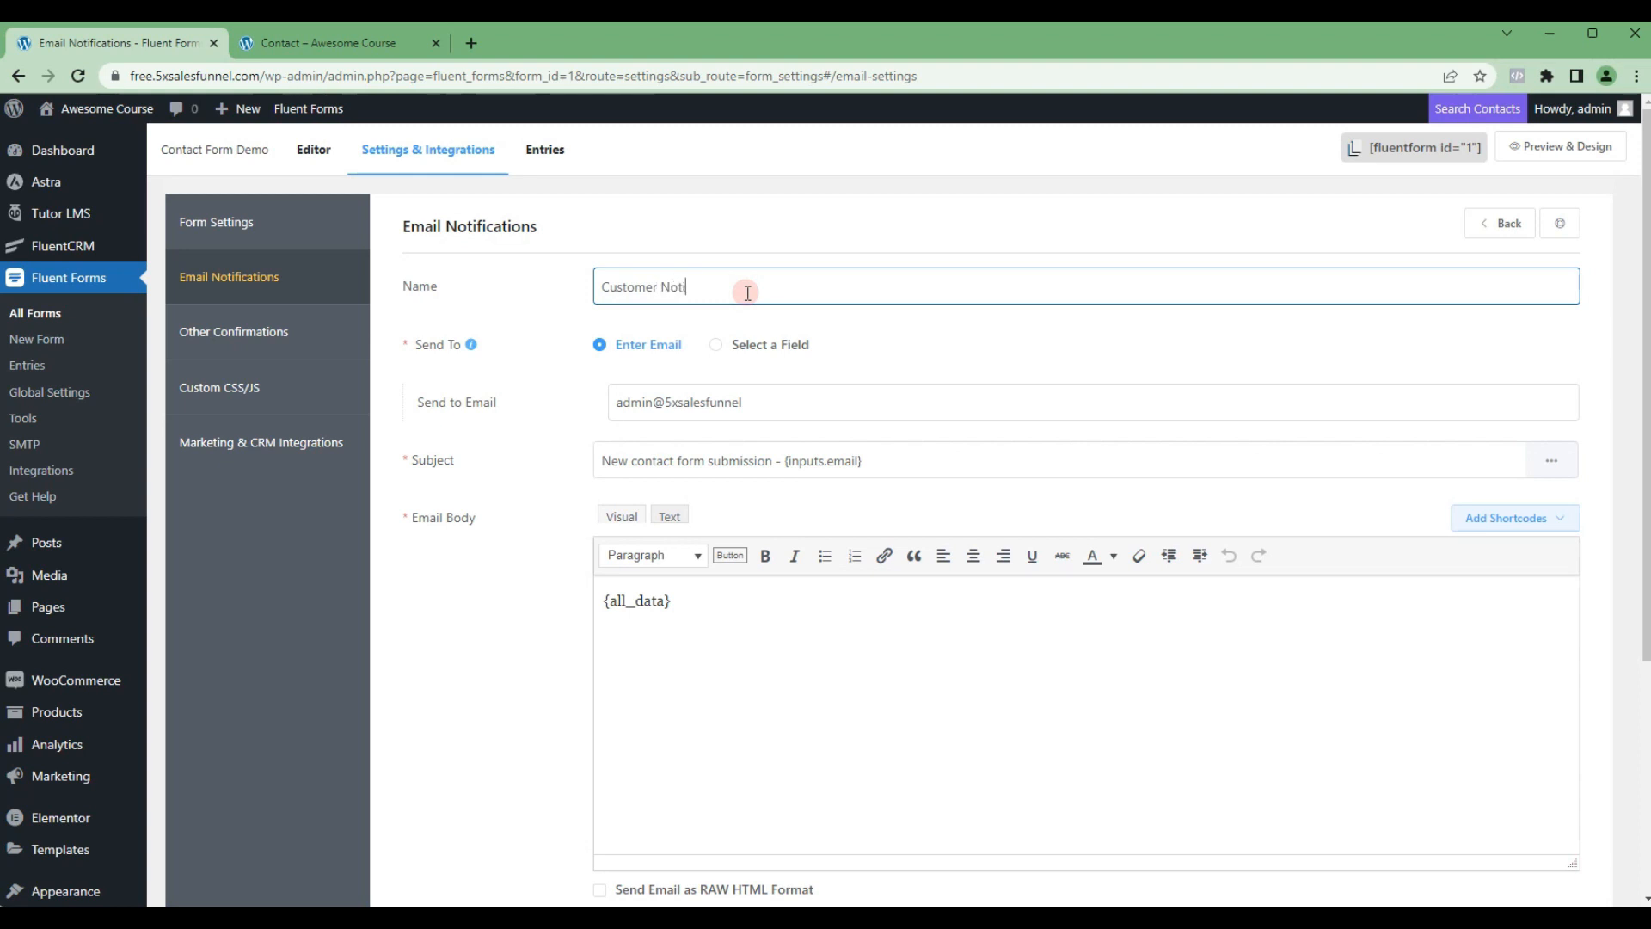
Step: Replace the customer notification's recipient with the {inputs.email} shortcode, obtained through the subject's shortcode list and removed from the subject again
triple_click(774, 404)
key(BackSpace)
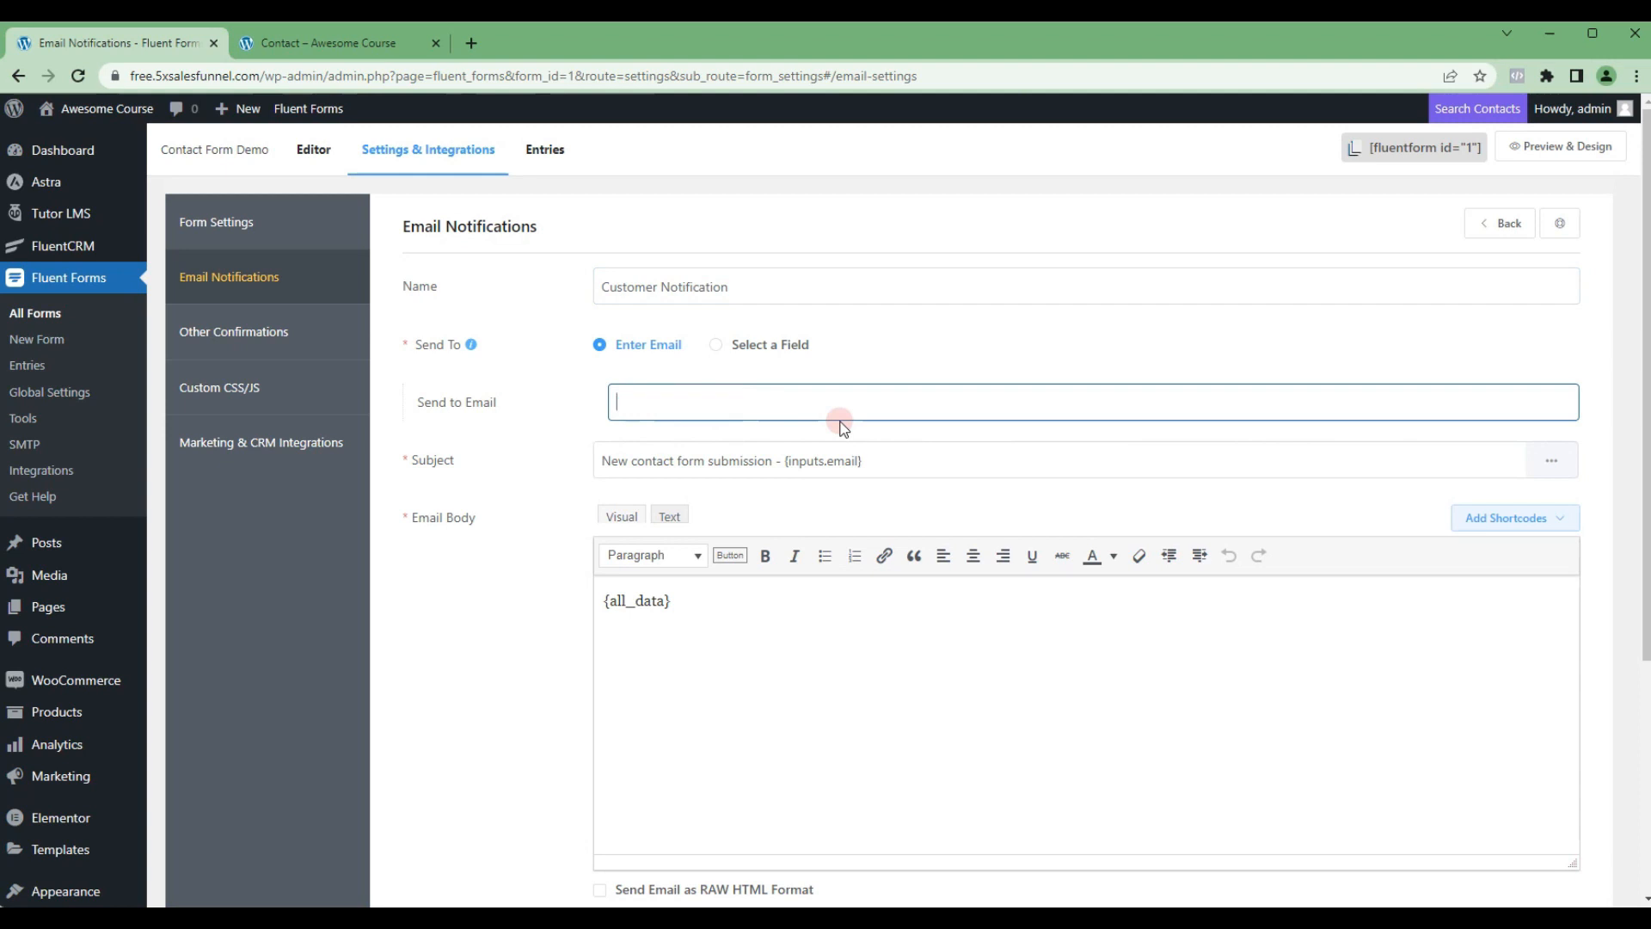
click(1552, 462)
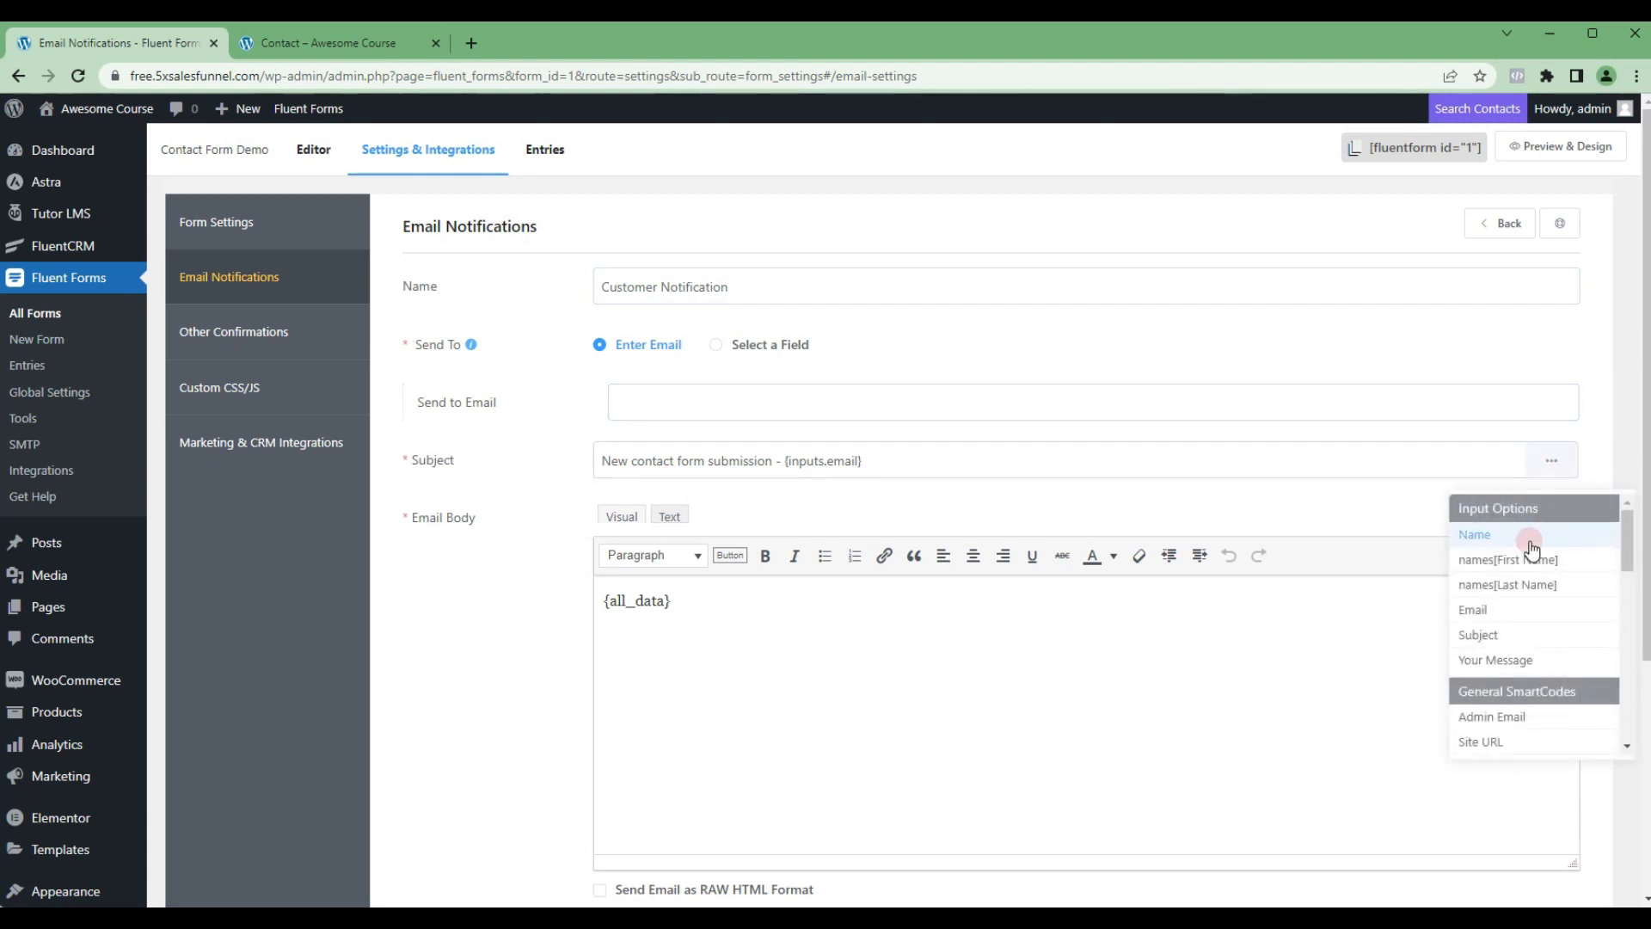
click(1496, 609)
click(966, 467)
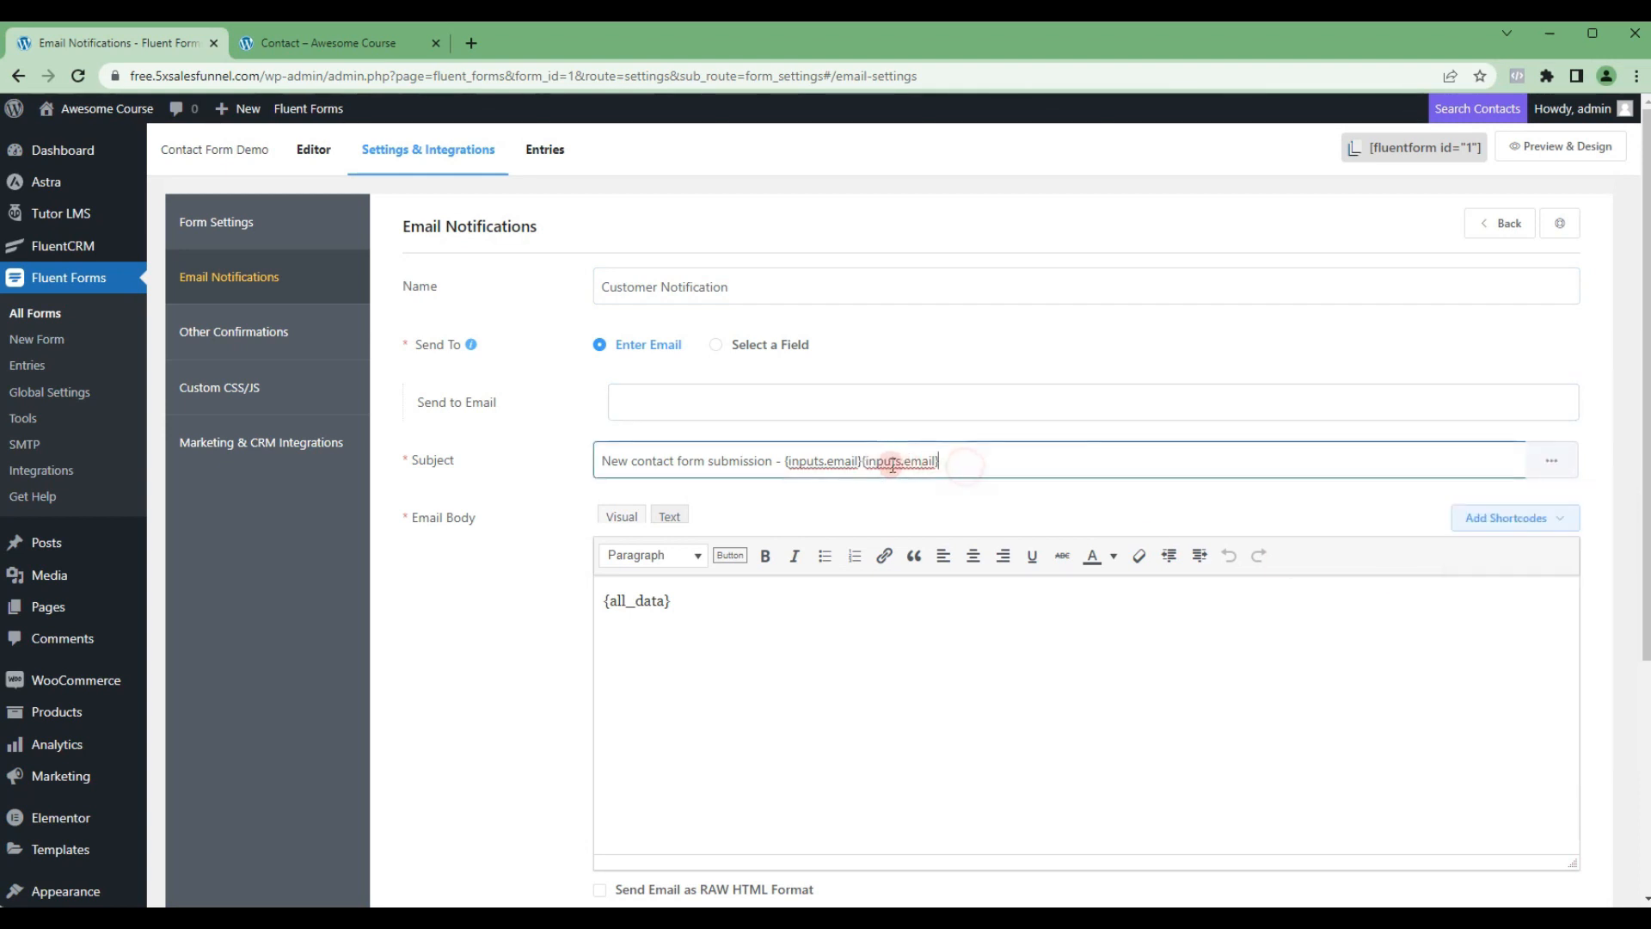
drag(861, 461, 942, 466)
key(BackSpace)
click(789, 408)
key(ctrl+v)
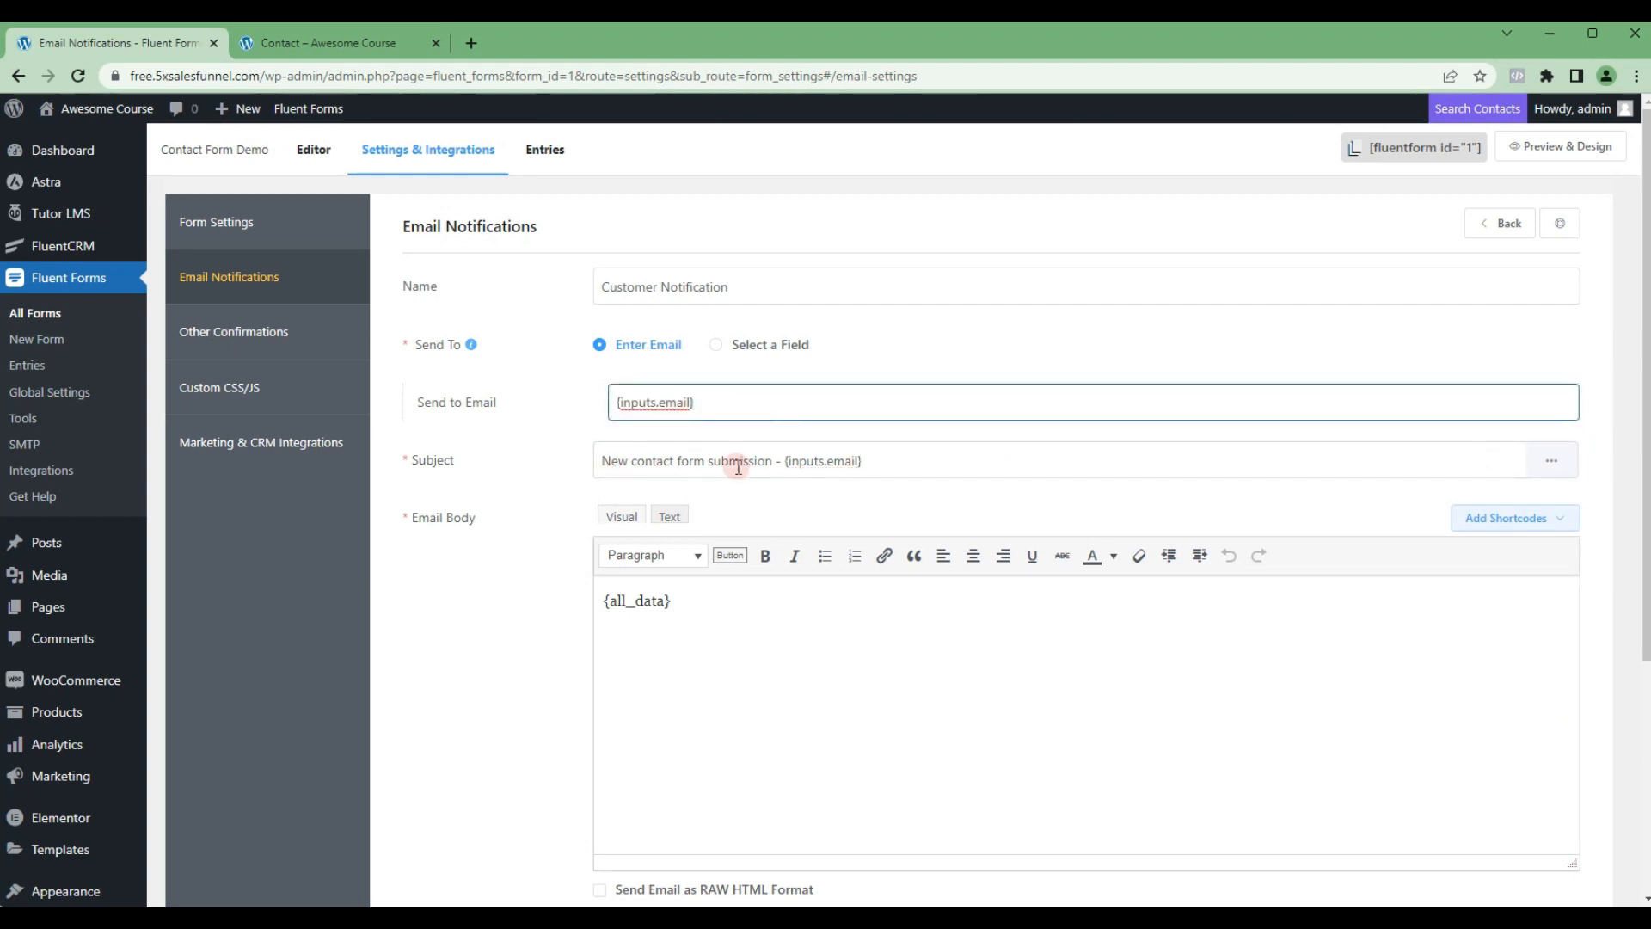
Step: Replace the customer notification's subject with "Your Submission is Received"
click(865, 462)
drag(864, 462, 600, 462)
text(Your Submission is Received)
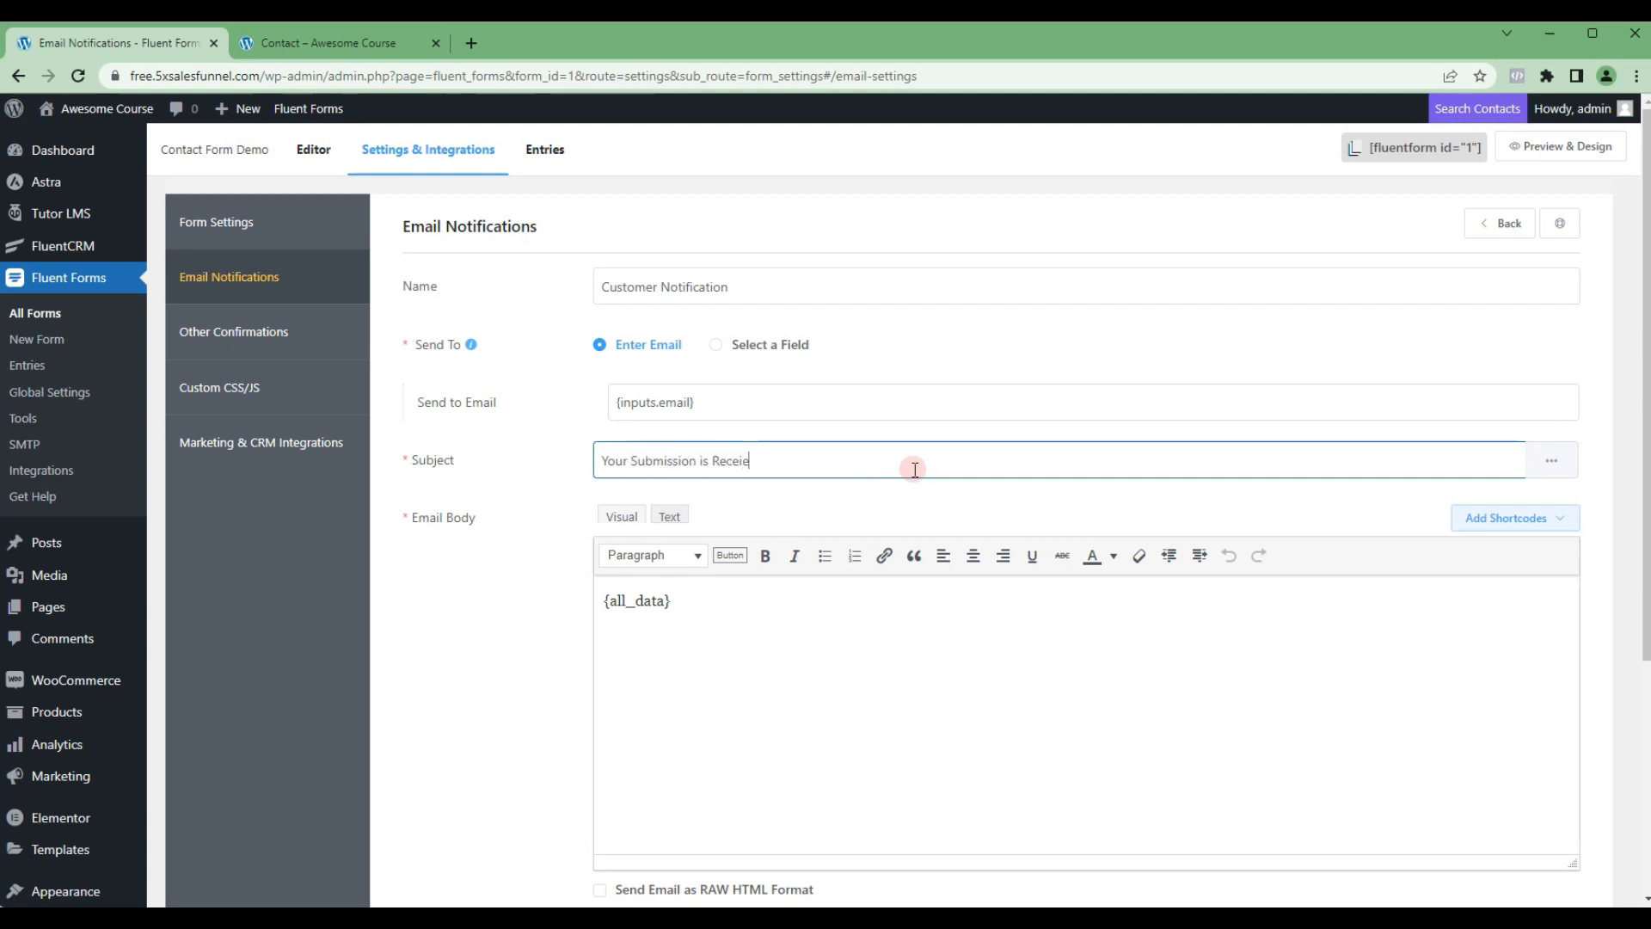
Step: Add "Thank you for filling. Someone from our team will get in touch with you shortly." above {all_data} in the email body and save the notification
click(816, 597)
key(Home)
key(Return)
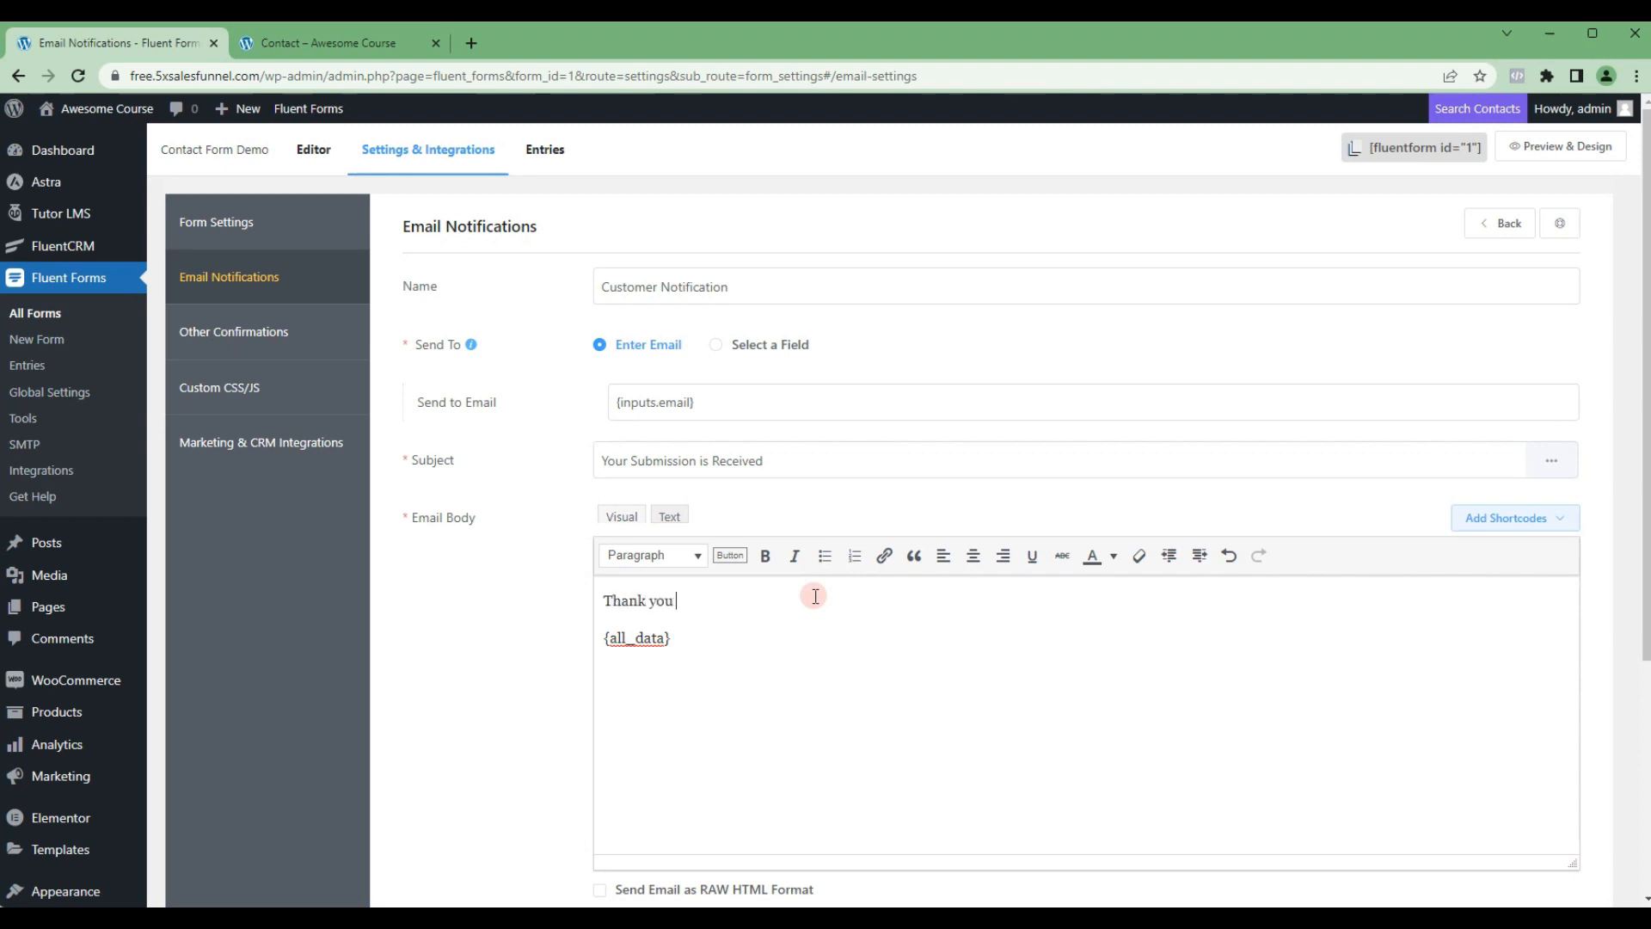
text(Thank you for filling.)
key(Return)
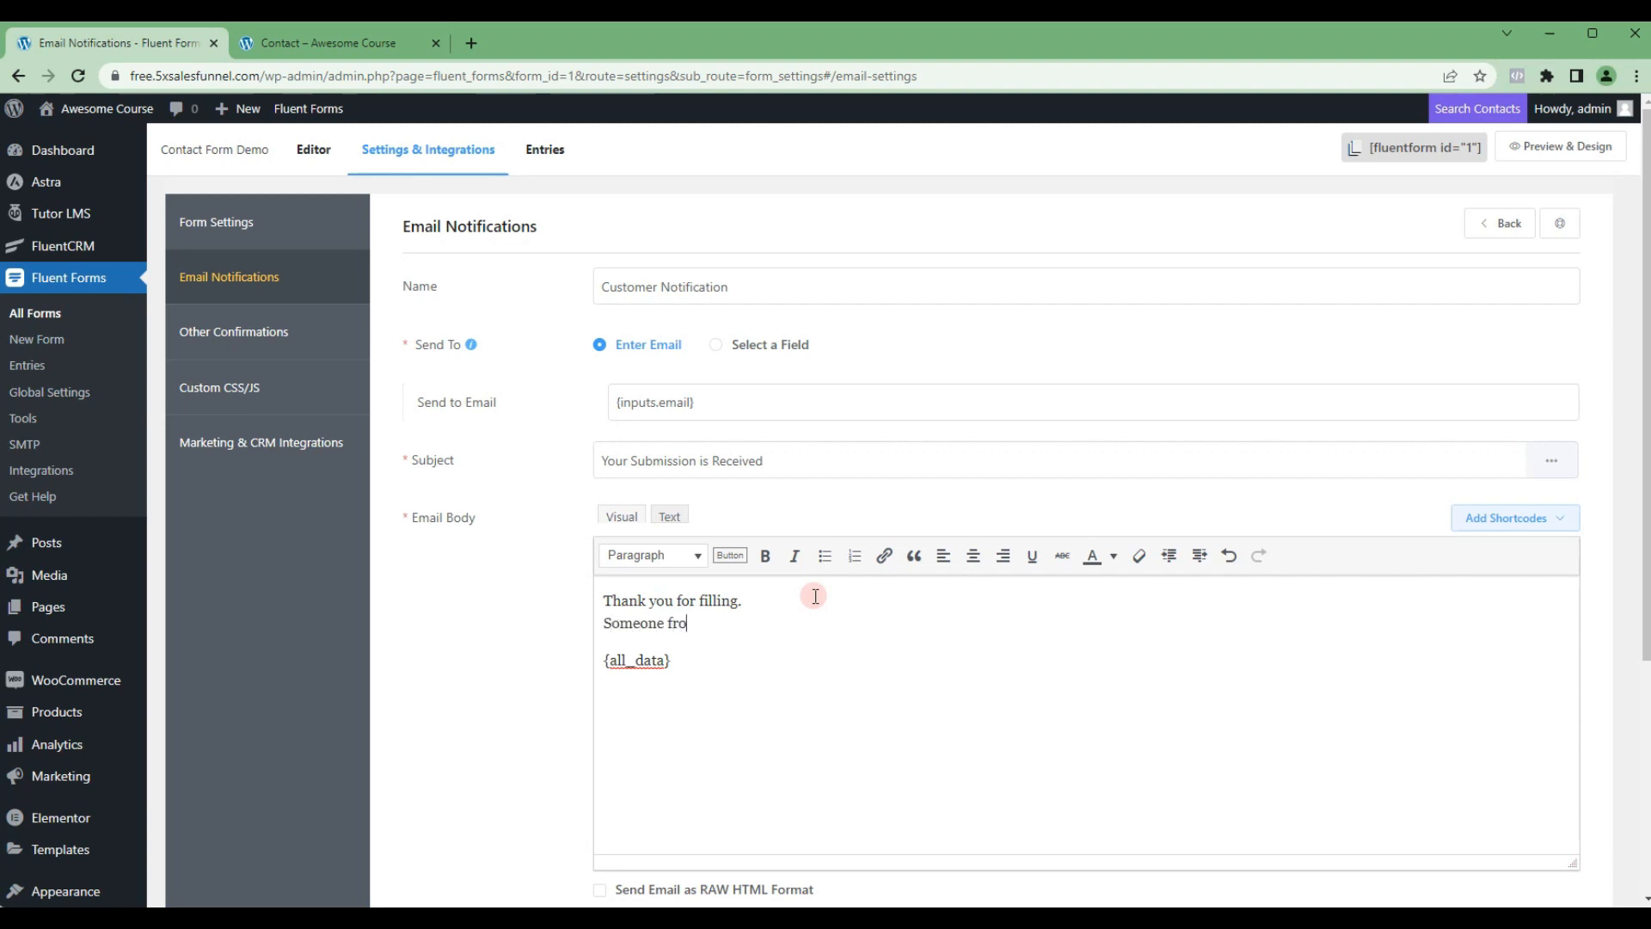
text(Someone from our team will get in touch with you shortly.)
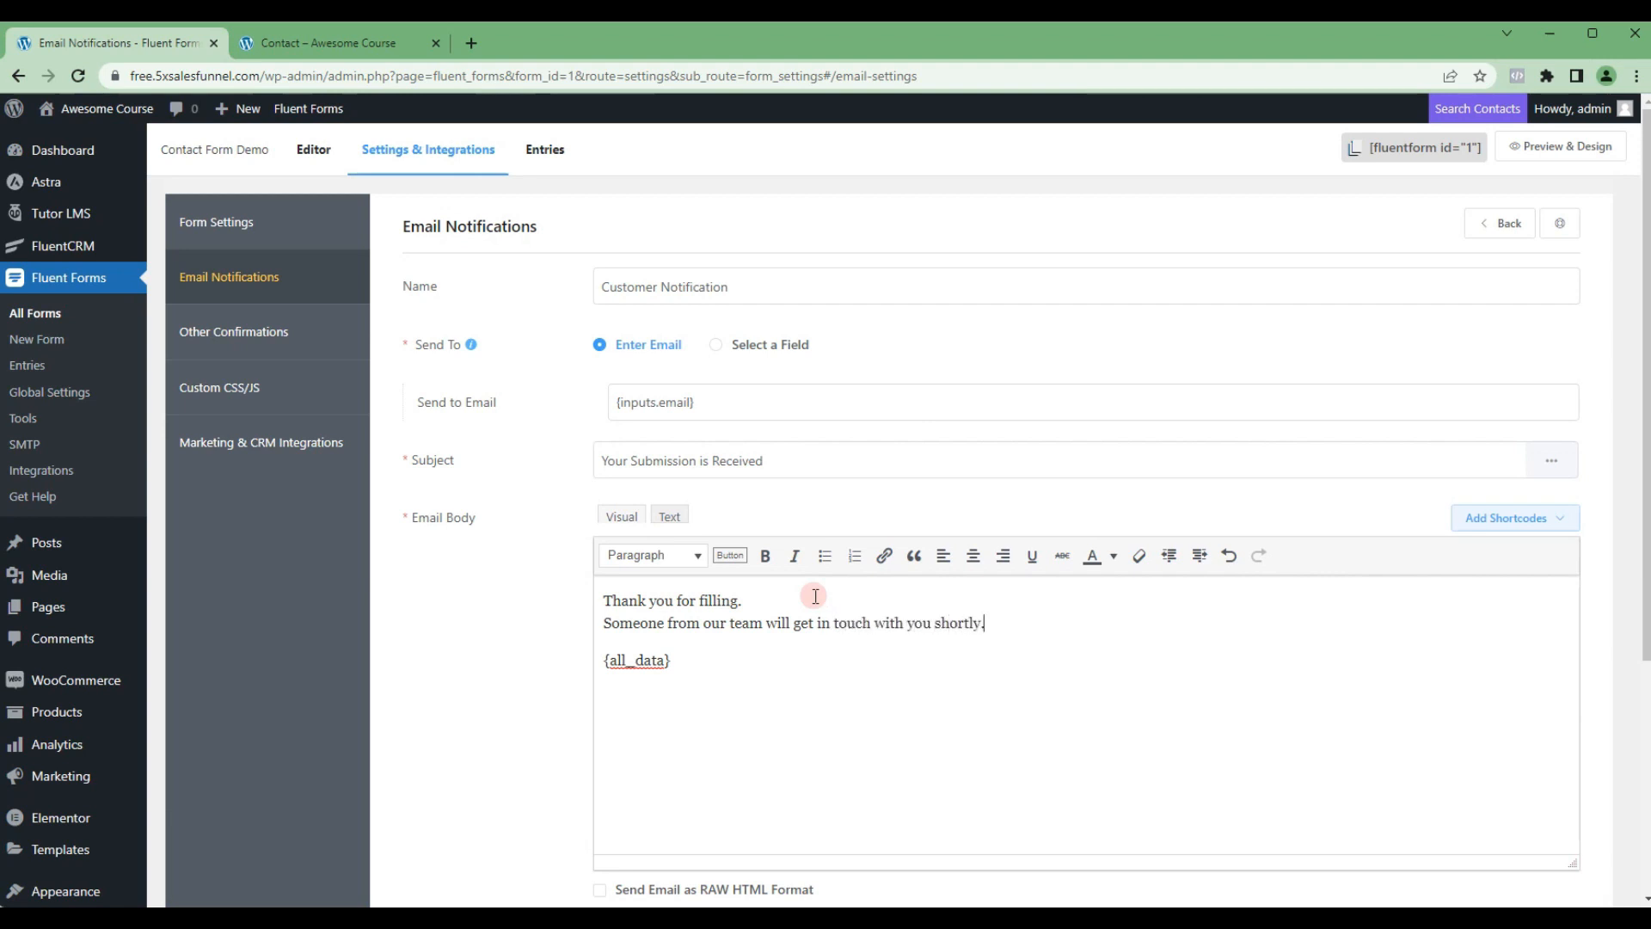
key(Return)
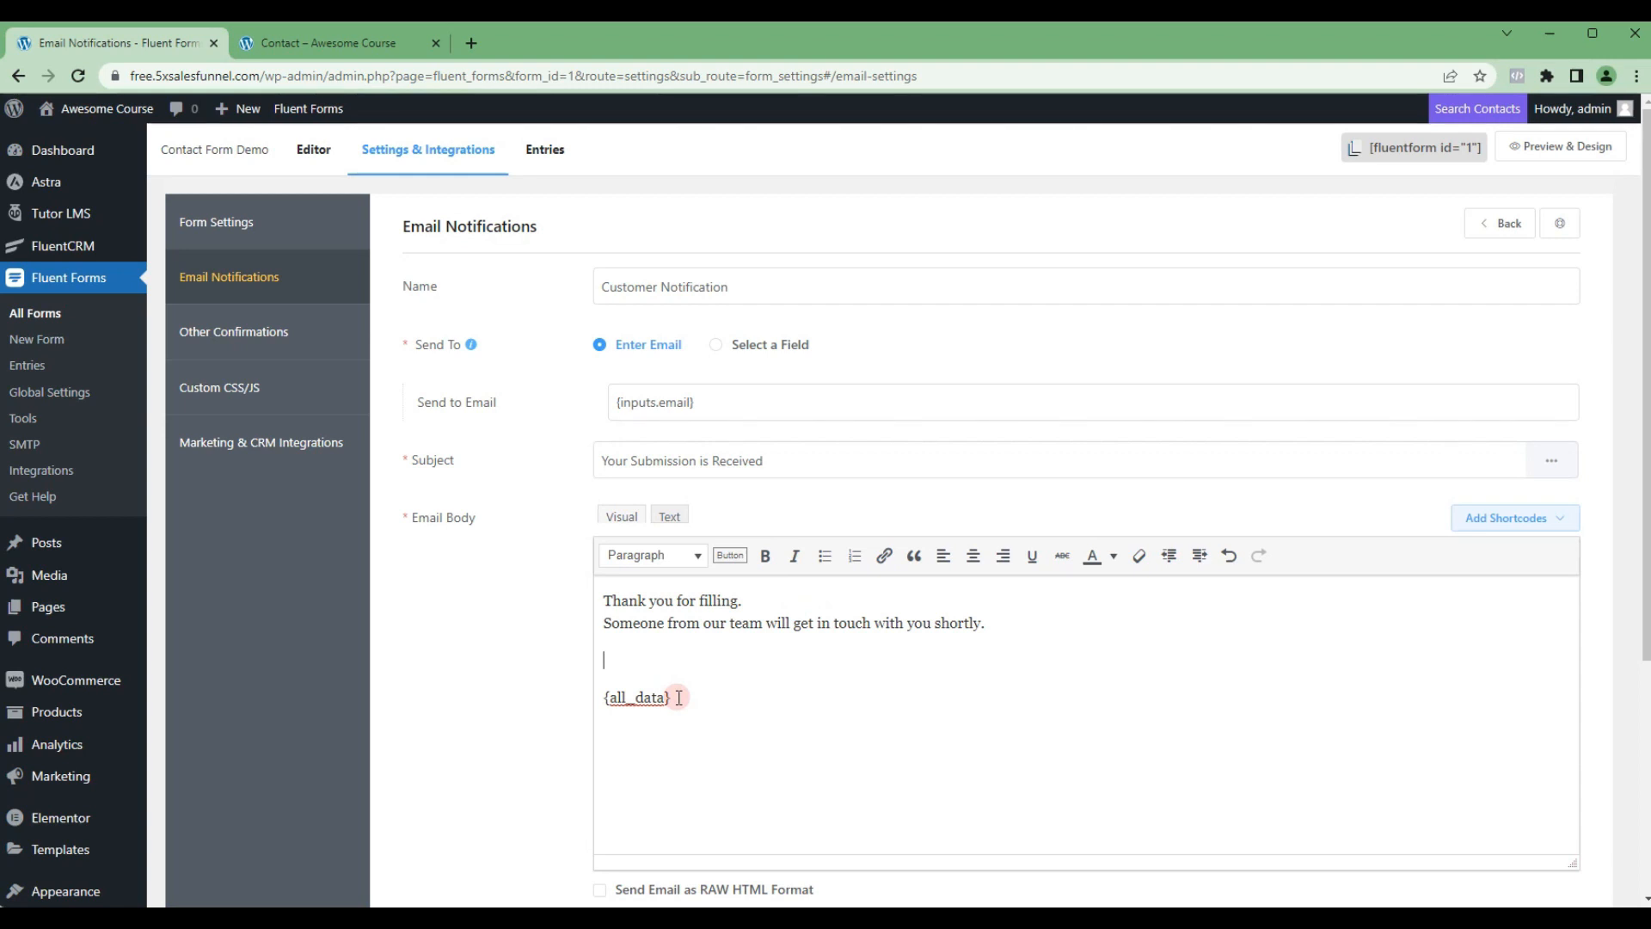
scroll(860, 698, down, 4)
click(1522, 817)
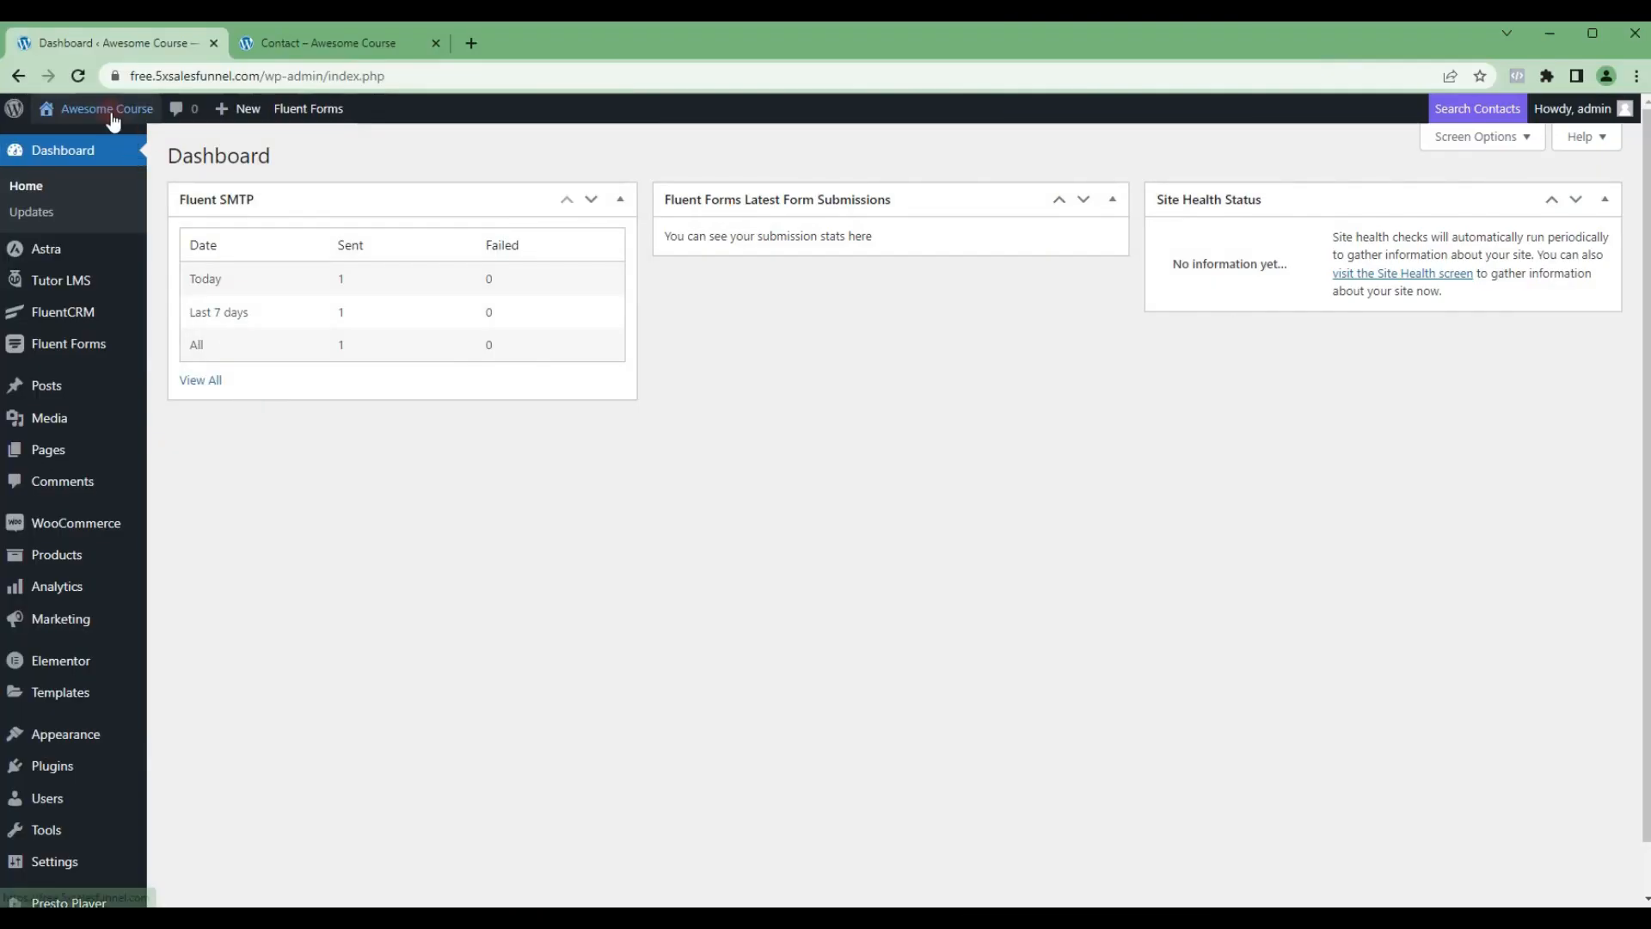
Step: Open the Awesome Course site's front end from the dashboard in an incognito window
mouse_move(94, 110)
right_click(74, 141)
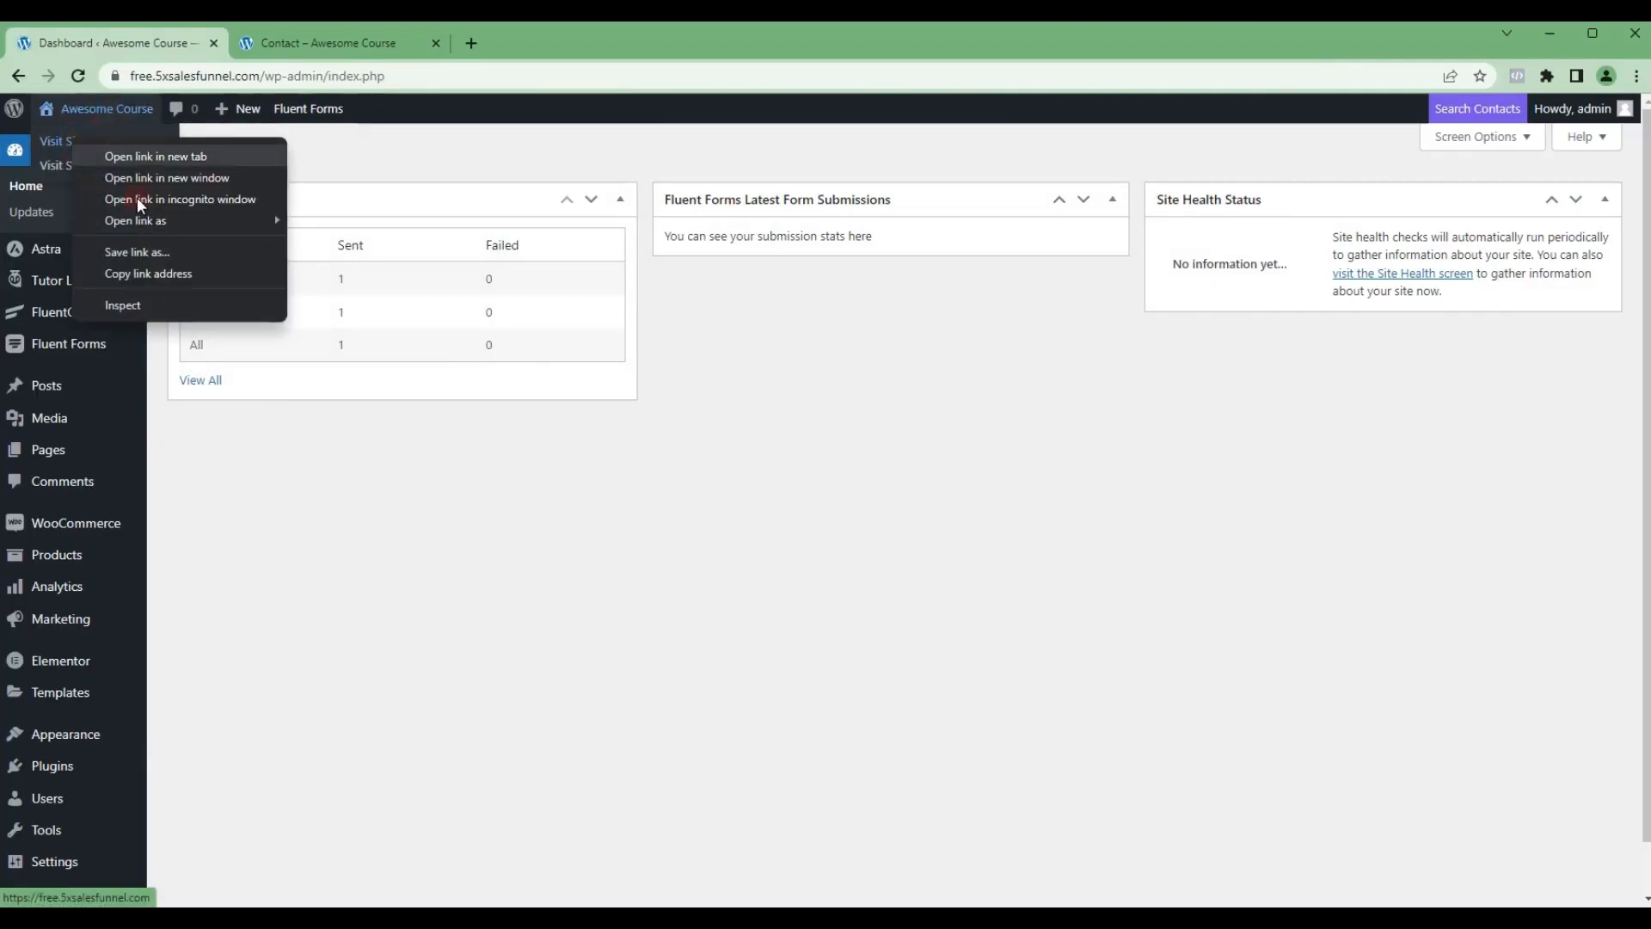
click(184, 199)
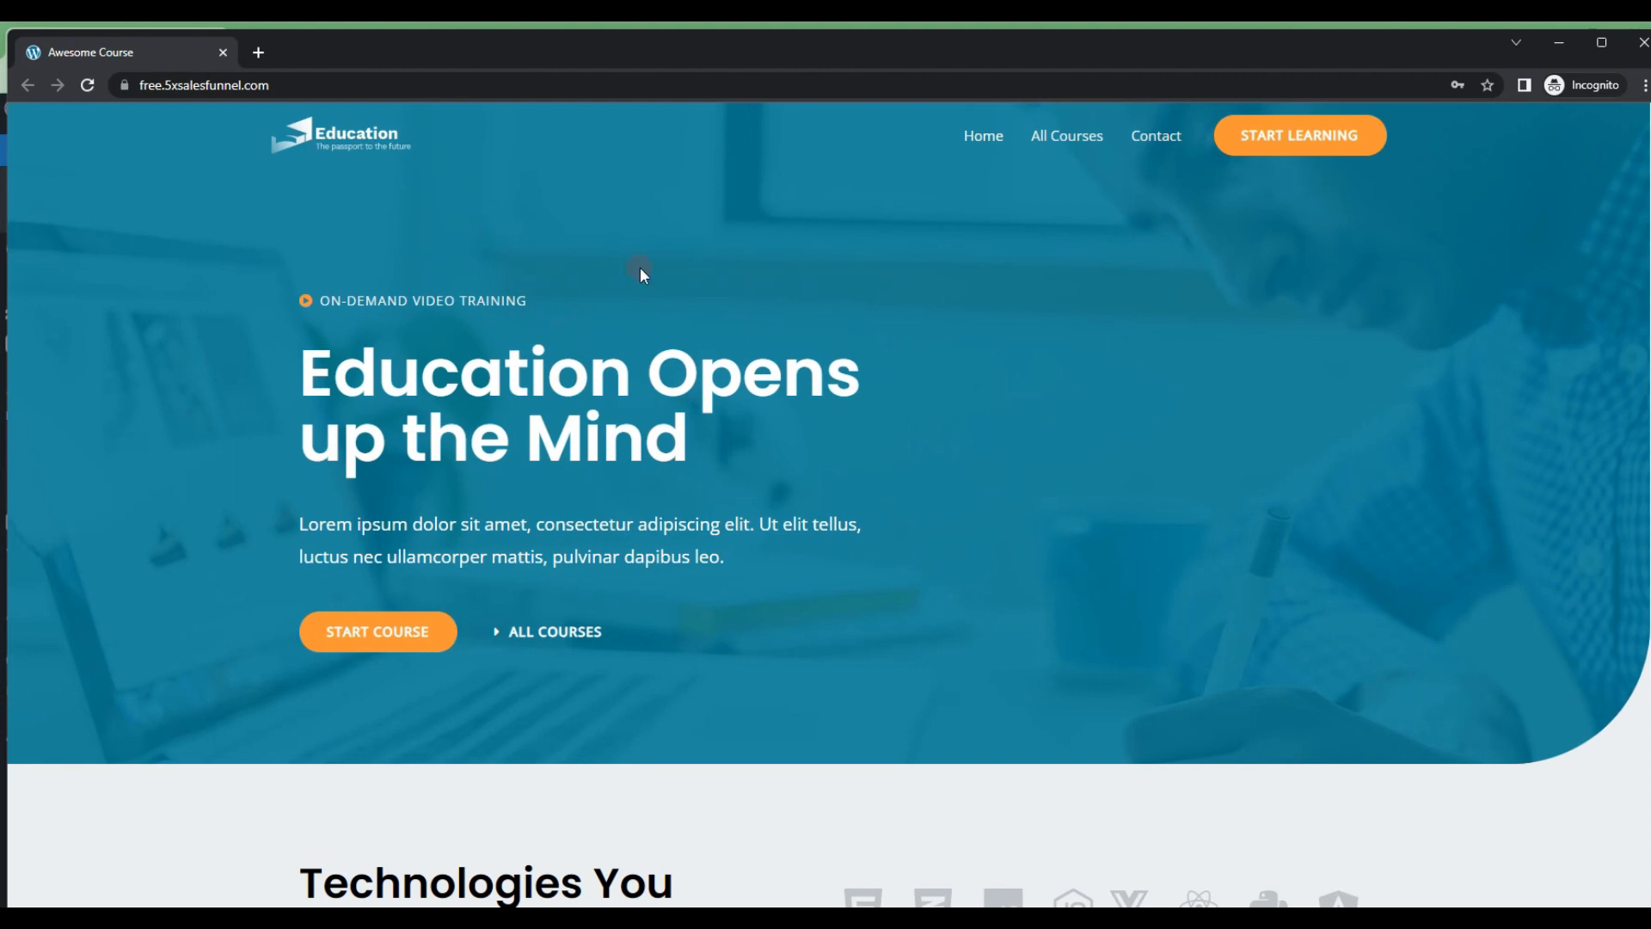
Step: Open FREE COURSE from All Courses, request enrollment and open the new account registration form
click(1053, 140)
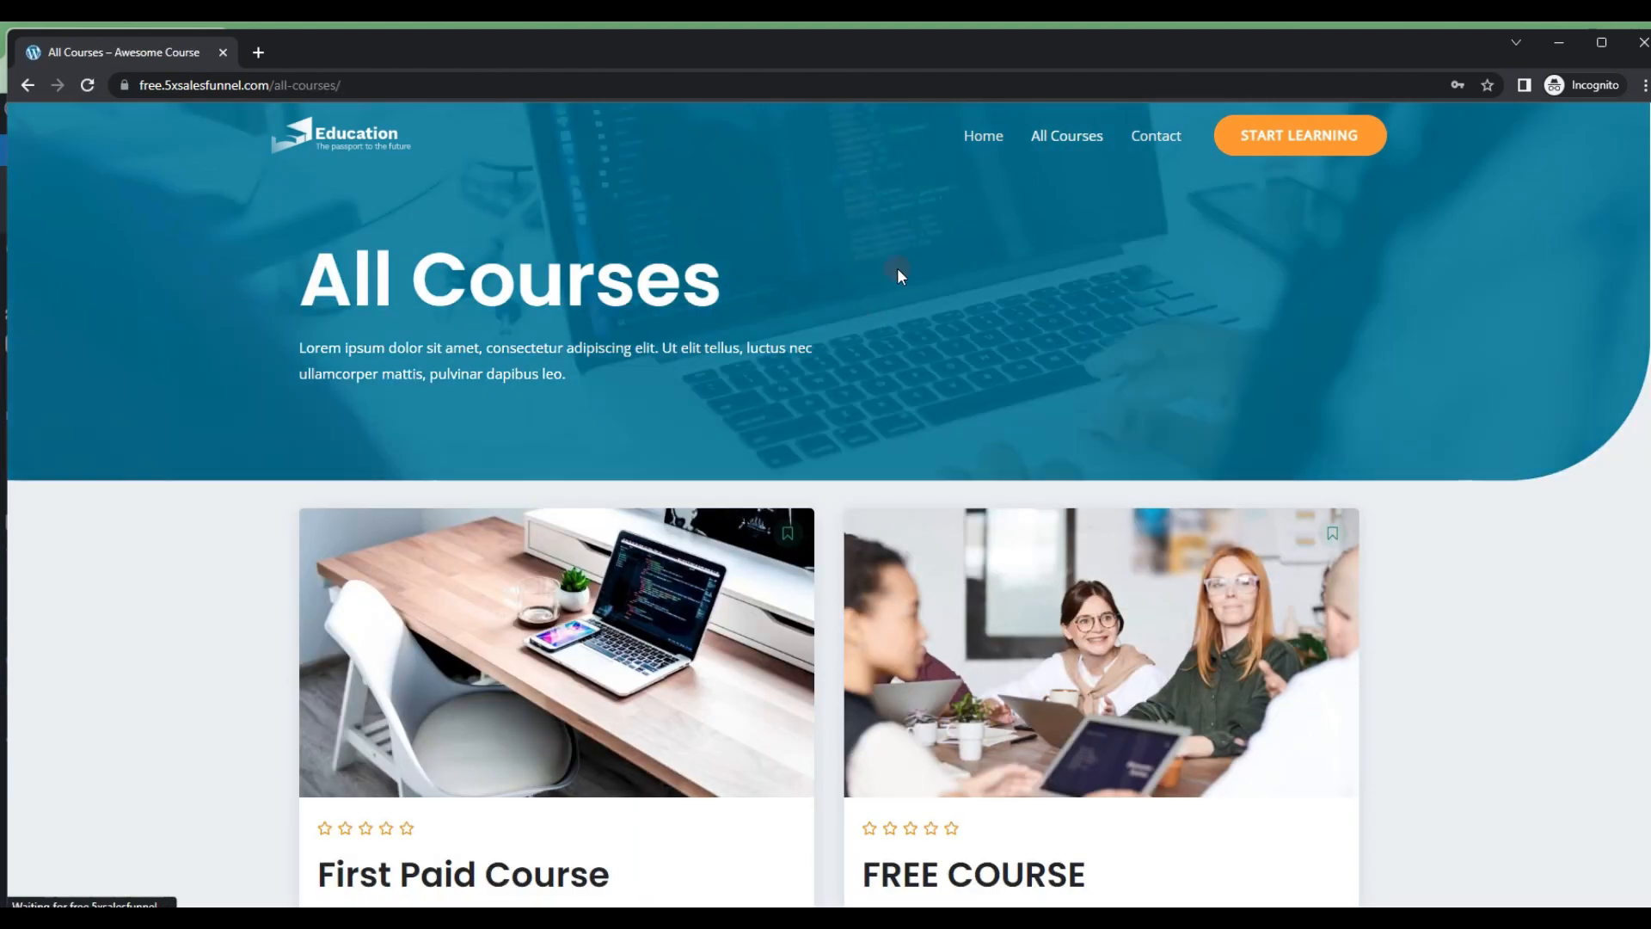
scroll(893, 503, down, 2)
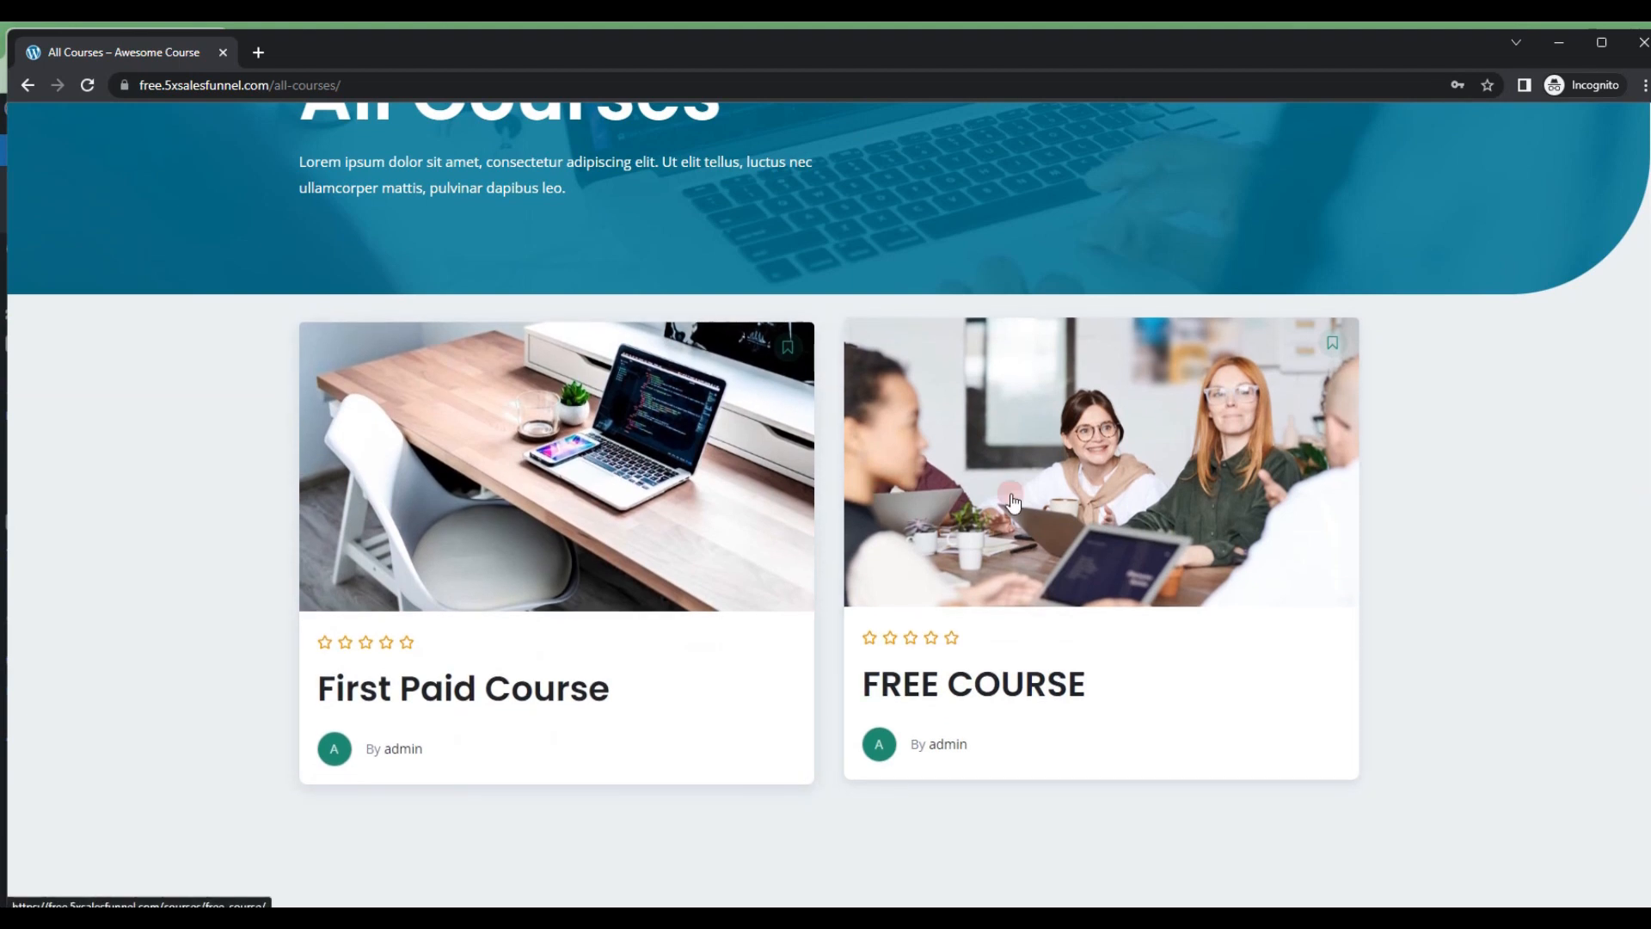
click(1014, 503)
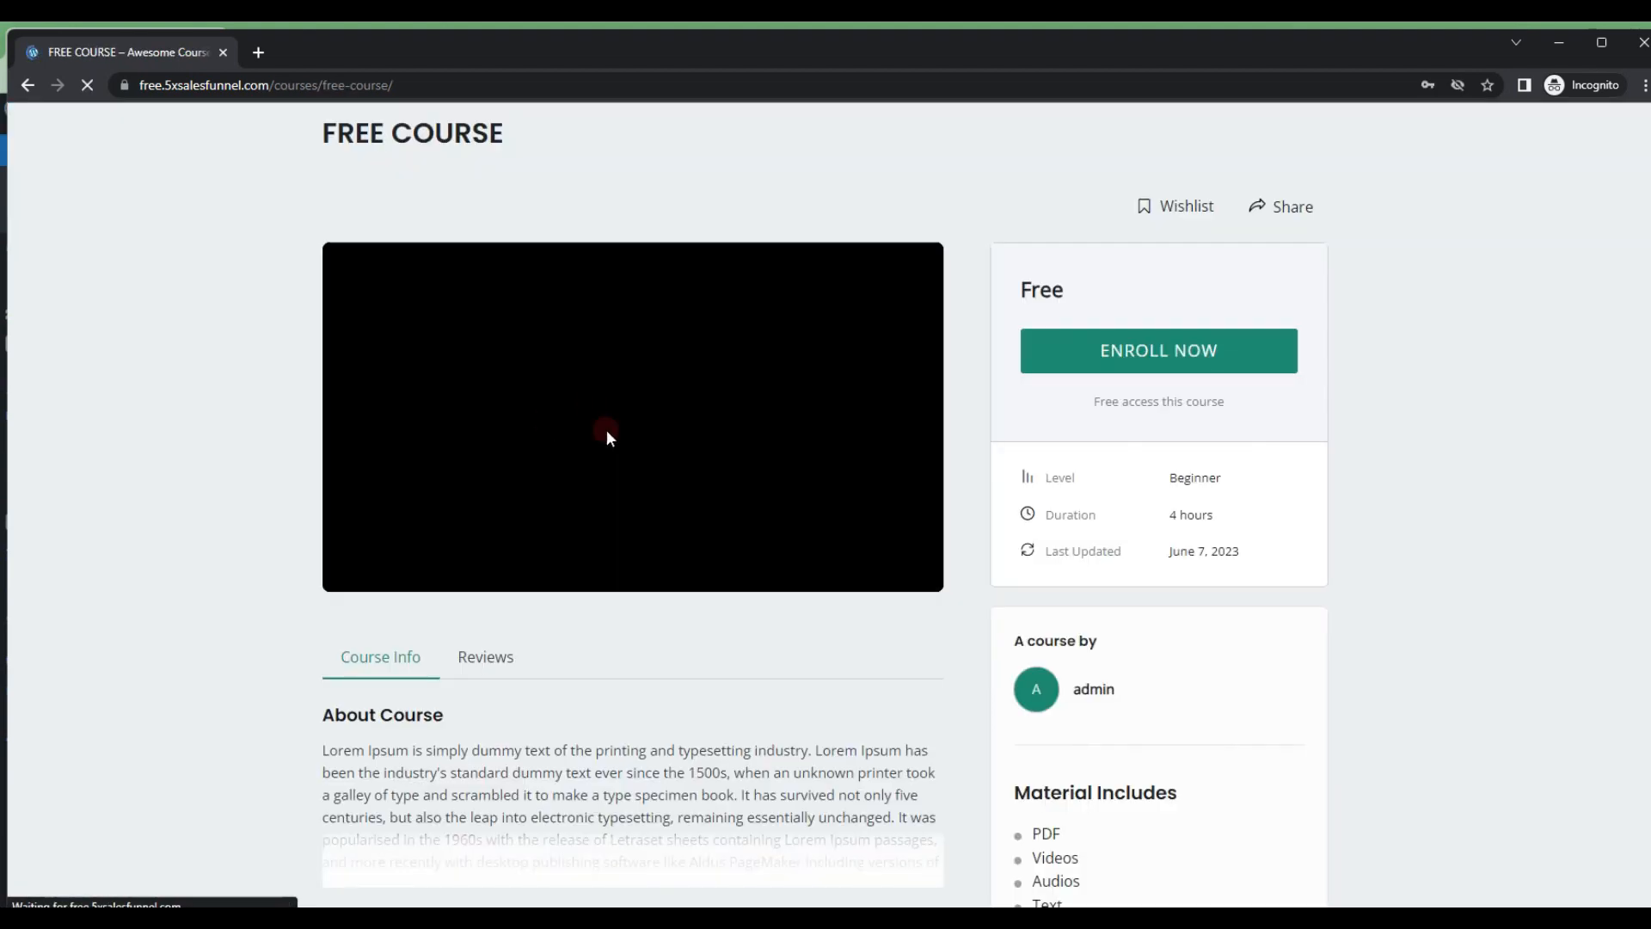
click(1149, 353)
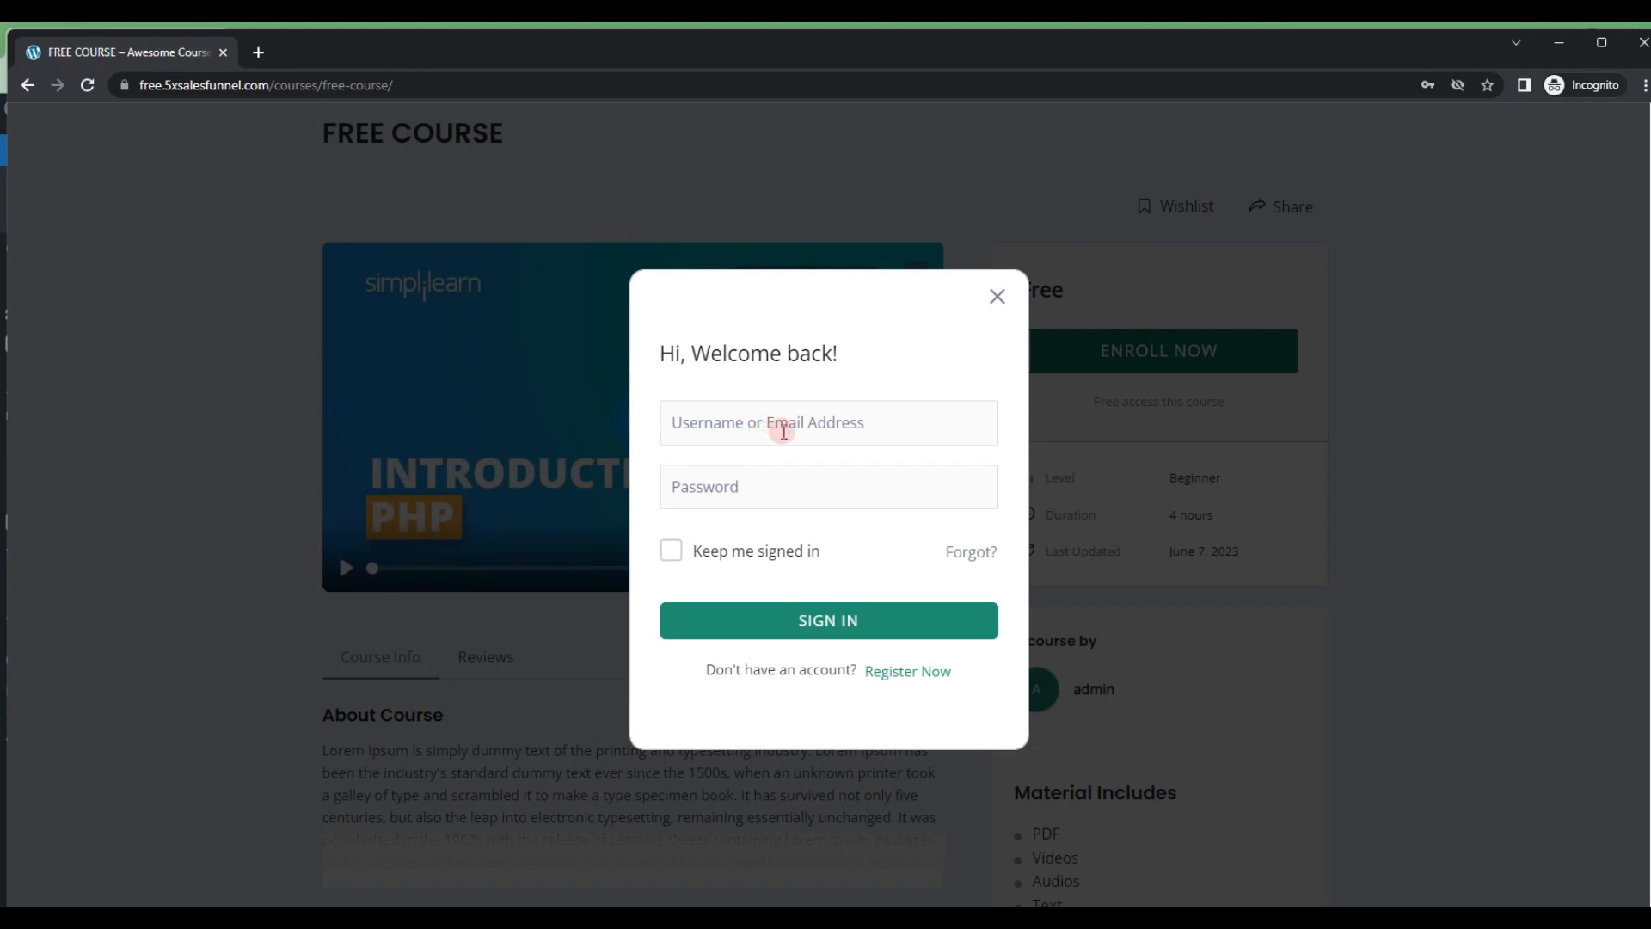
click(922, 678)
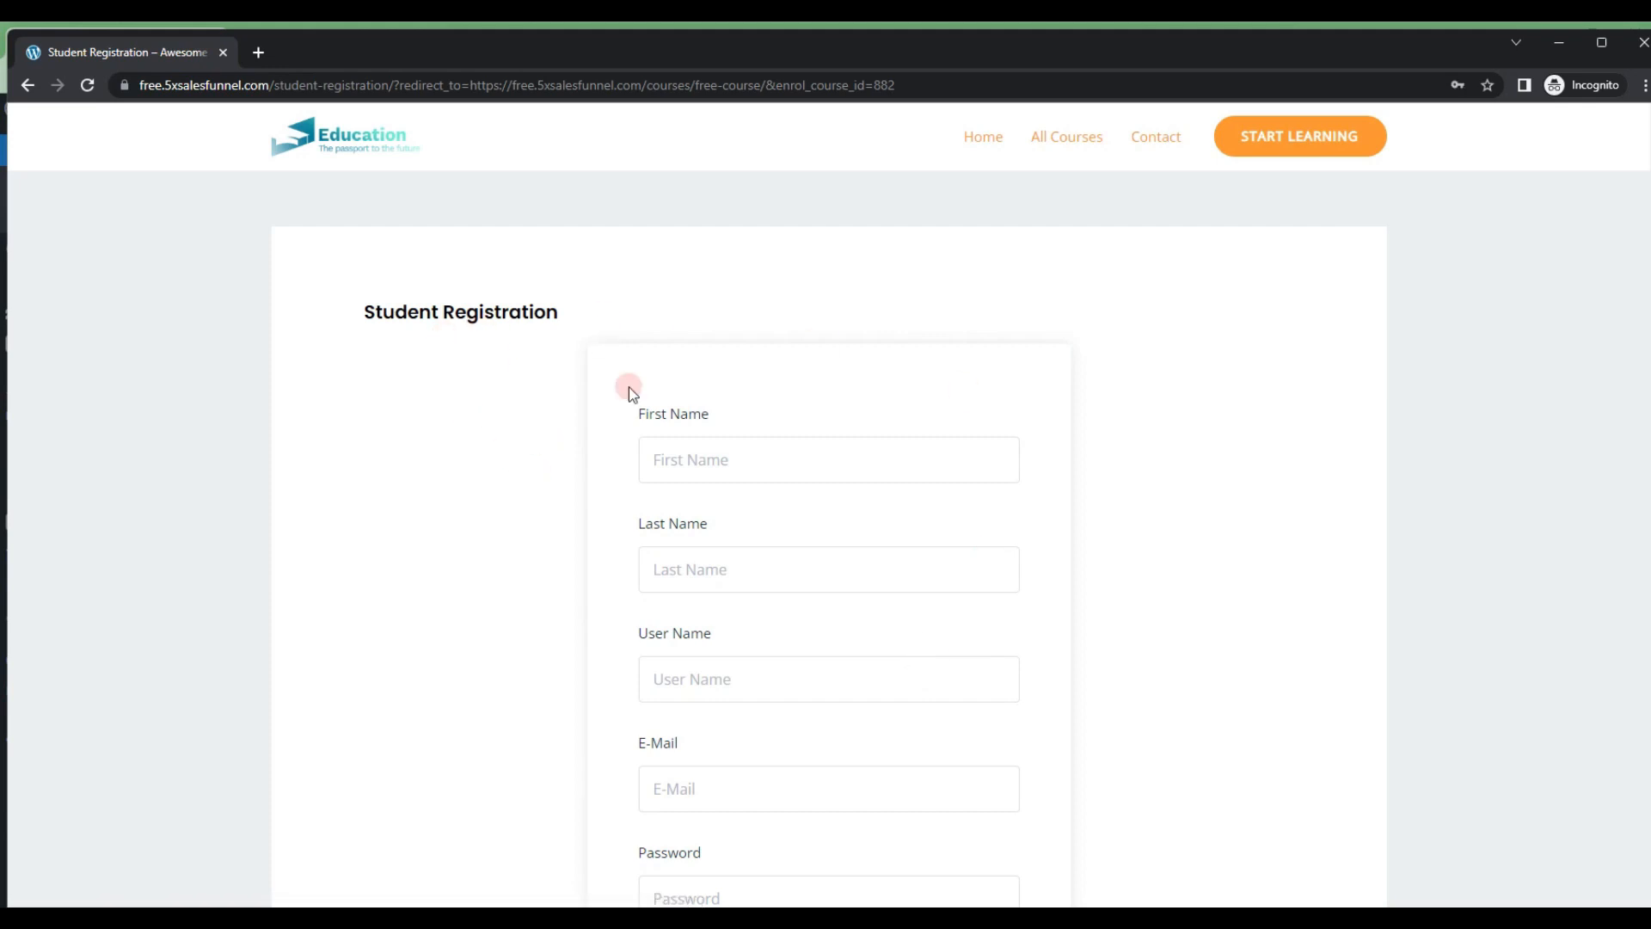
click(710, 457)
text(CC)
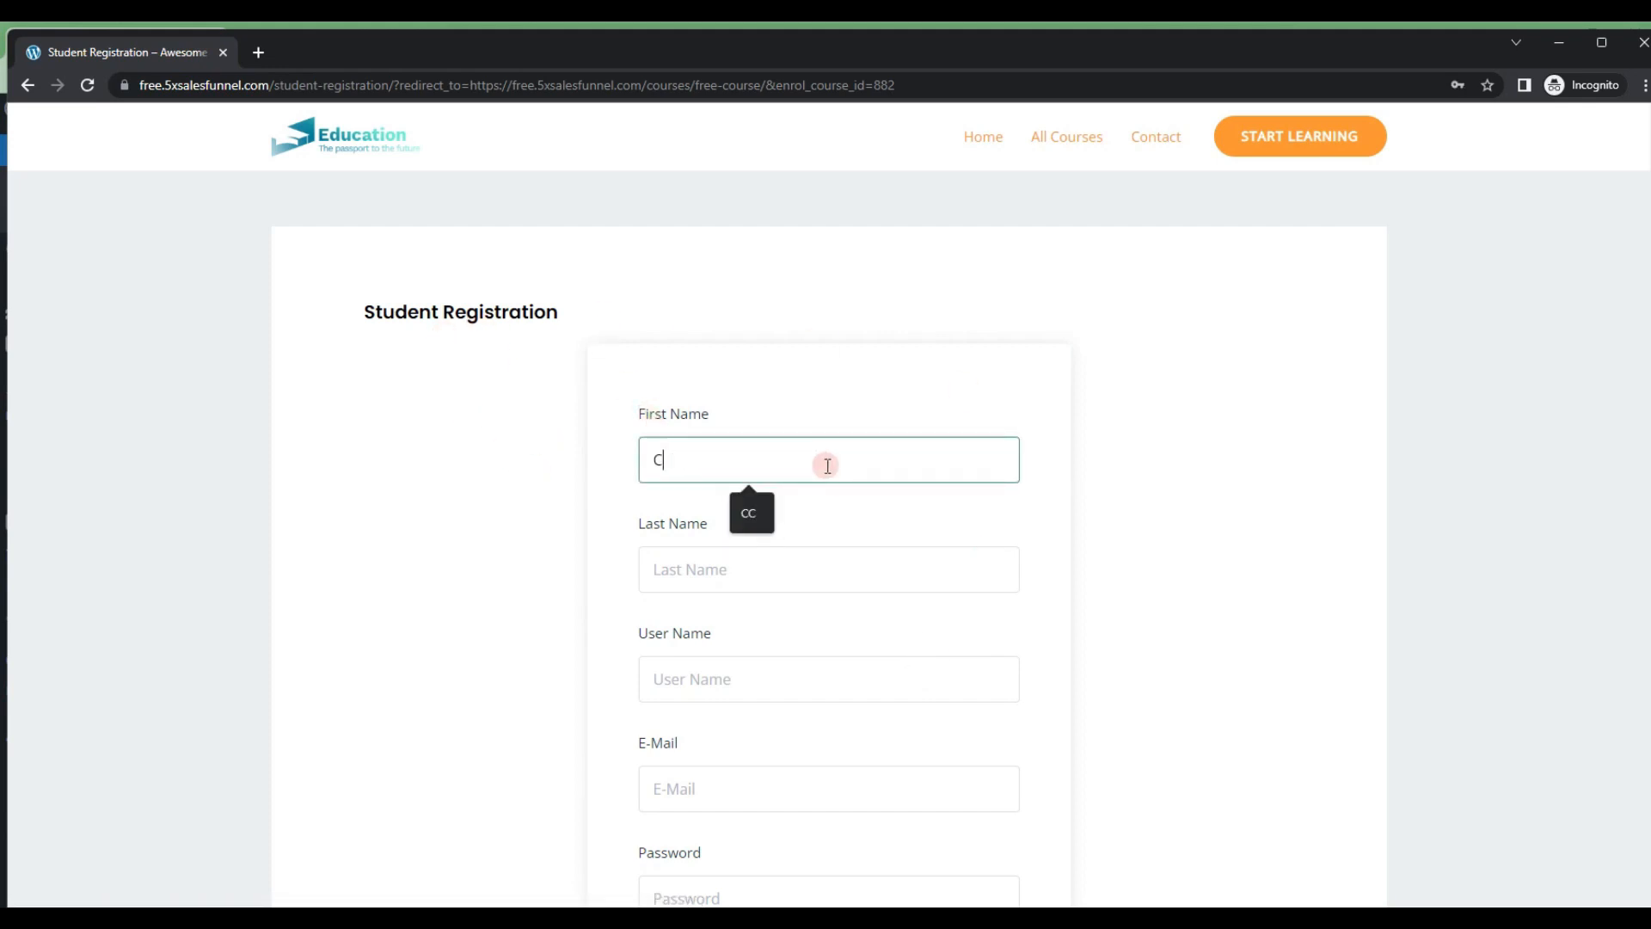
key(Tab)
text(ly)
key(Tab)
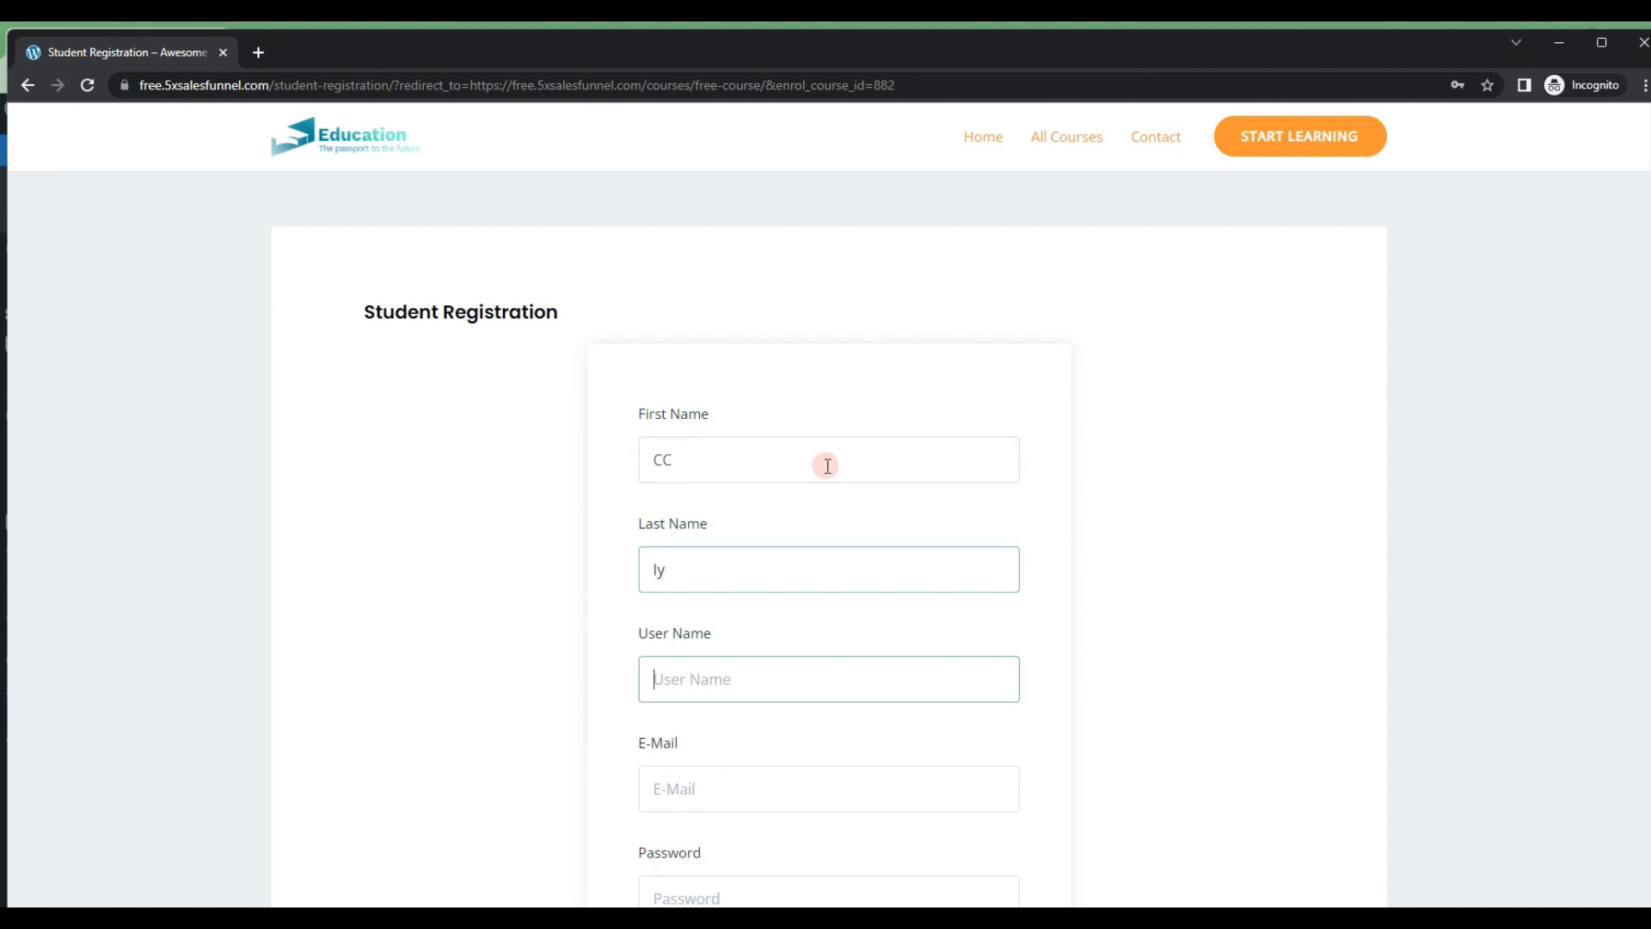
text(cC)
scroll(828, 465, down, 4)
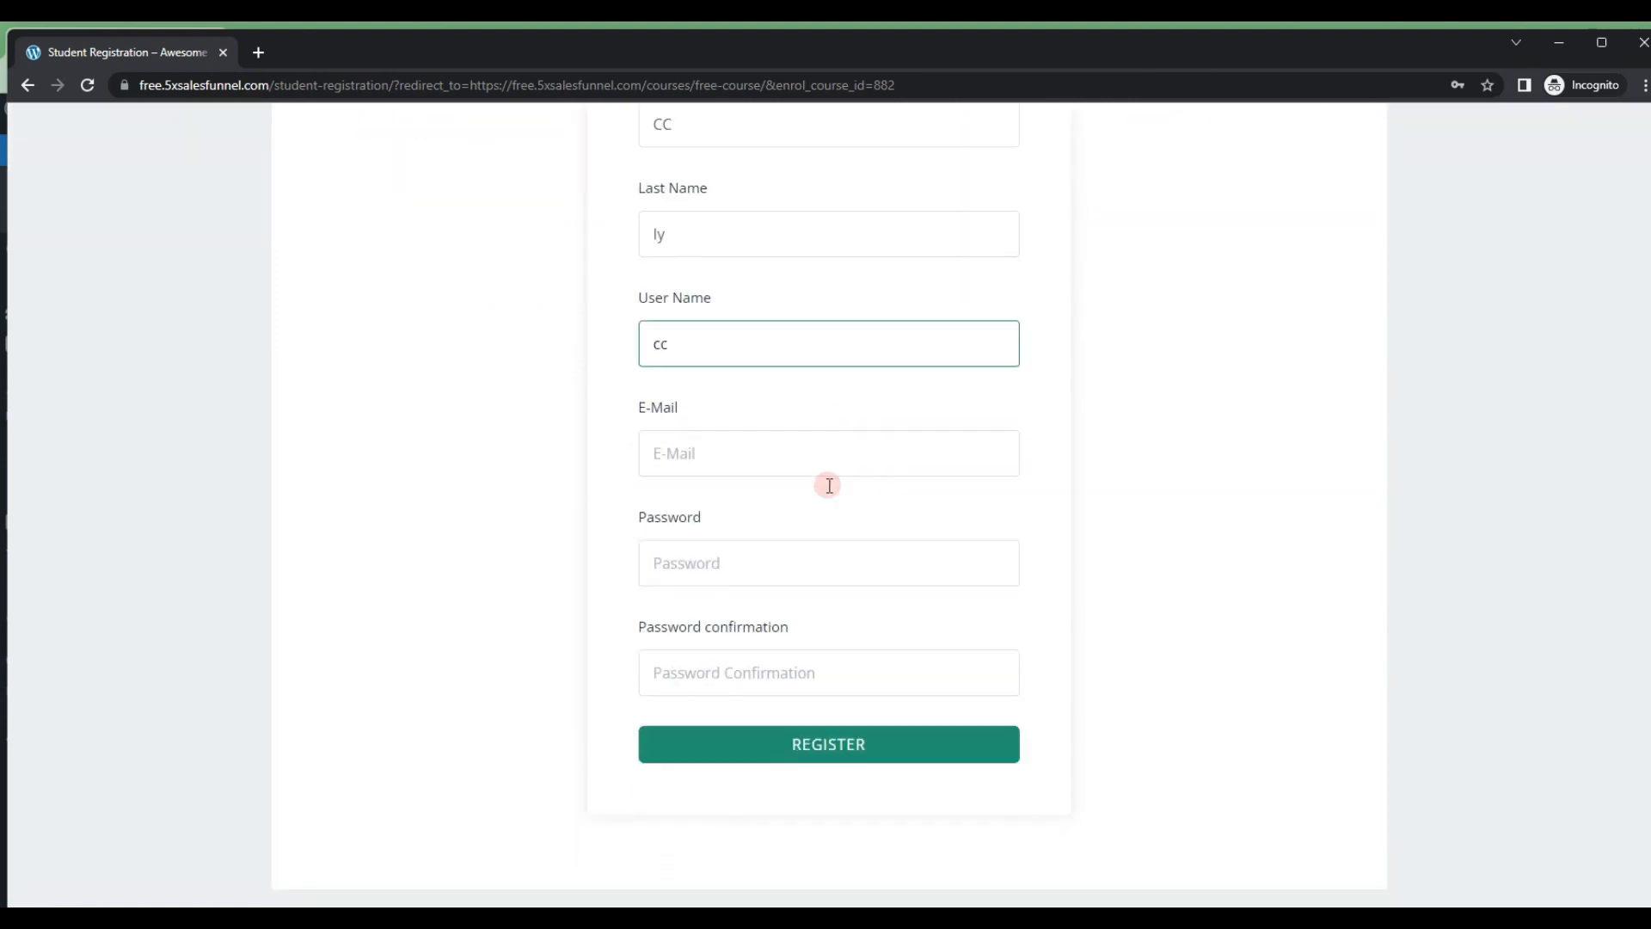
scroll(717, 370, up, 1)
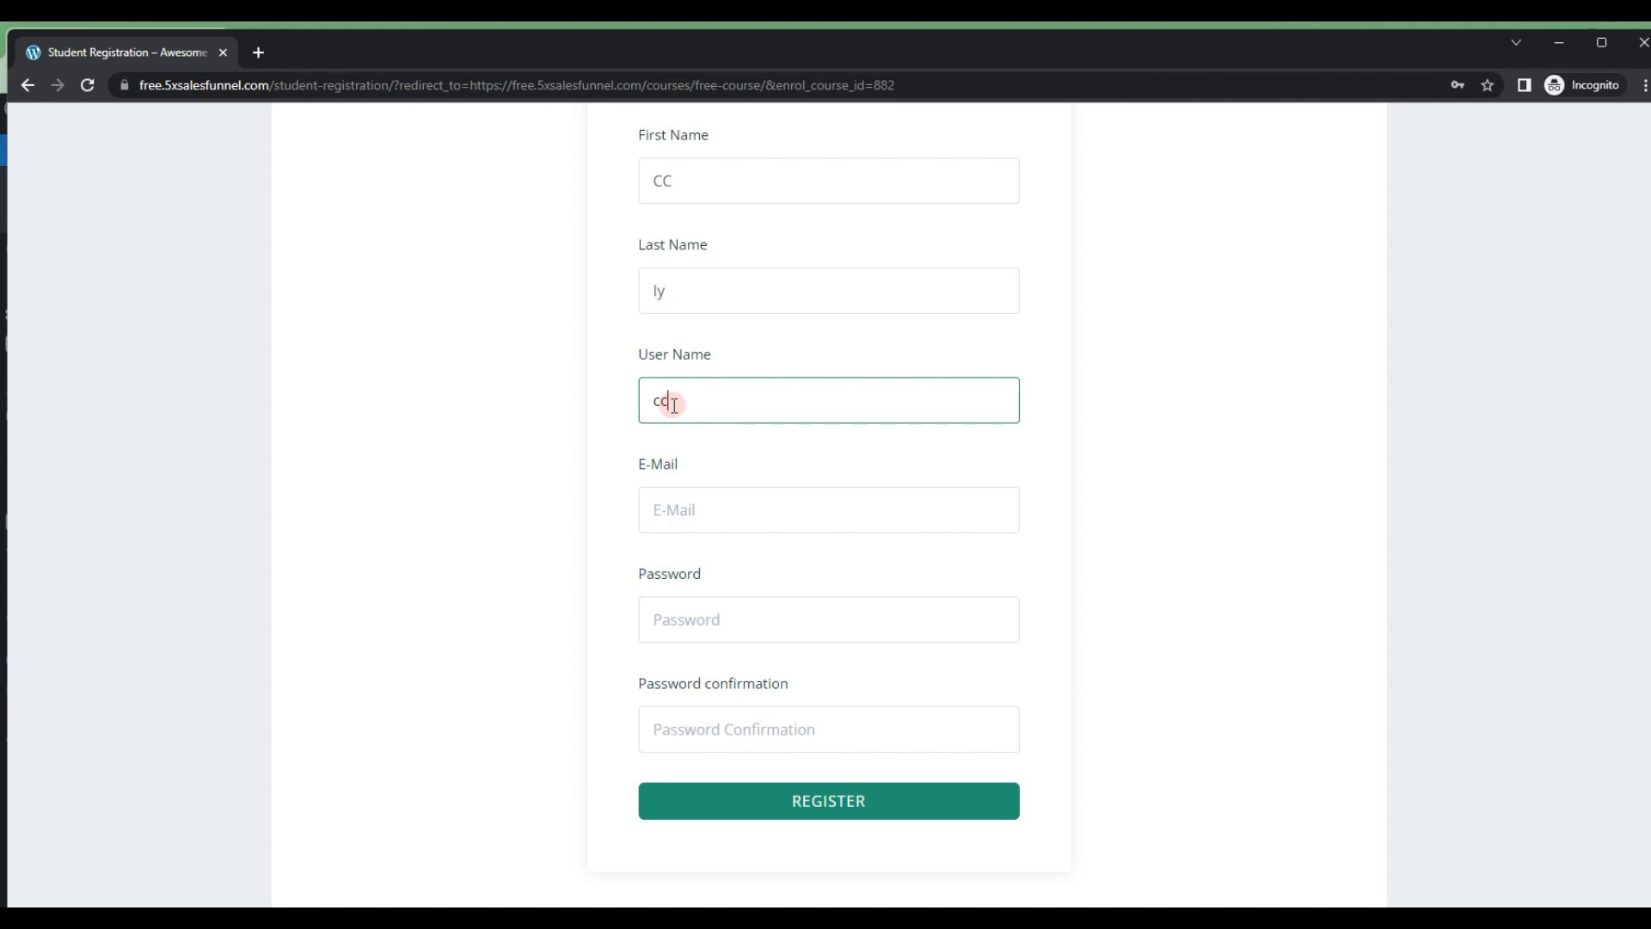
Step: Replace the first name, last name and username in the Student Registration form with the demo student's details
scroll(674, 404, up, 3)
double_click(687, 362)
text(John)
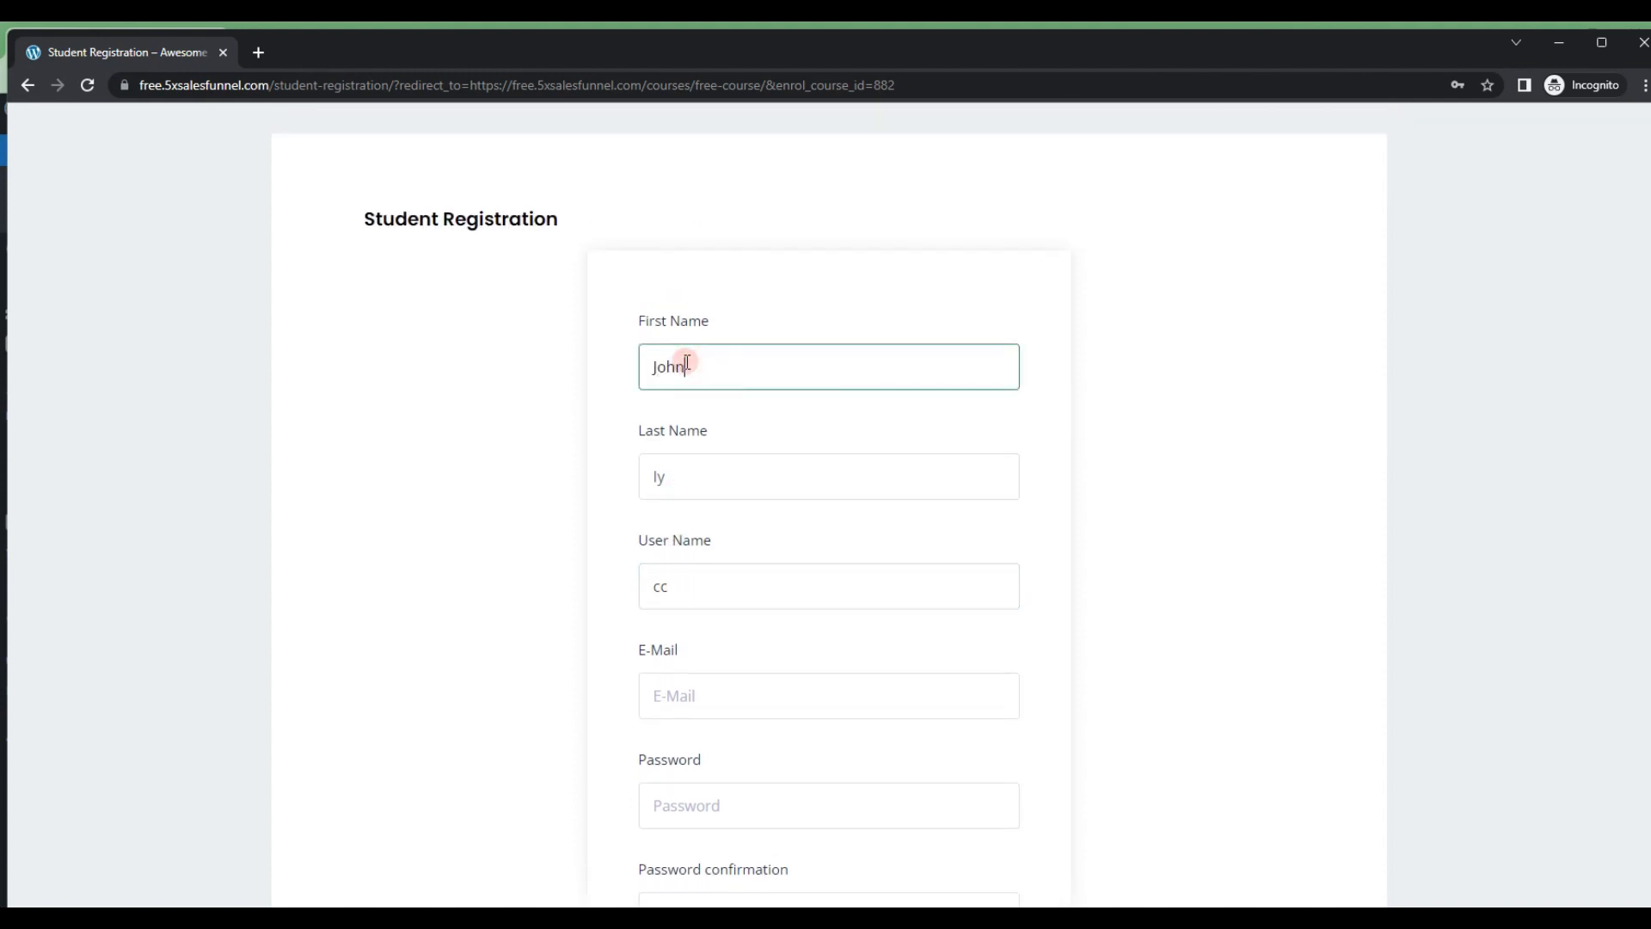
key(Tab)
text(Do)
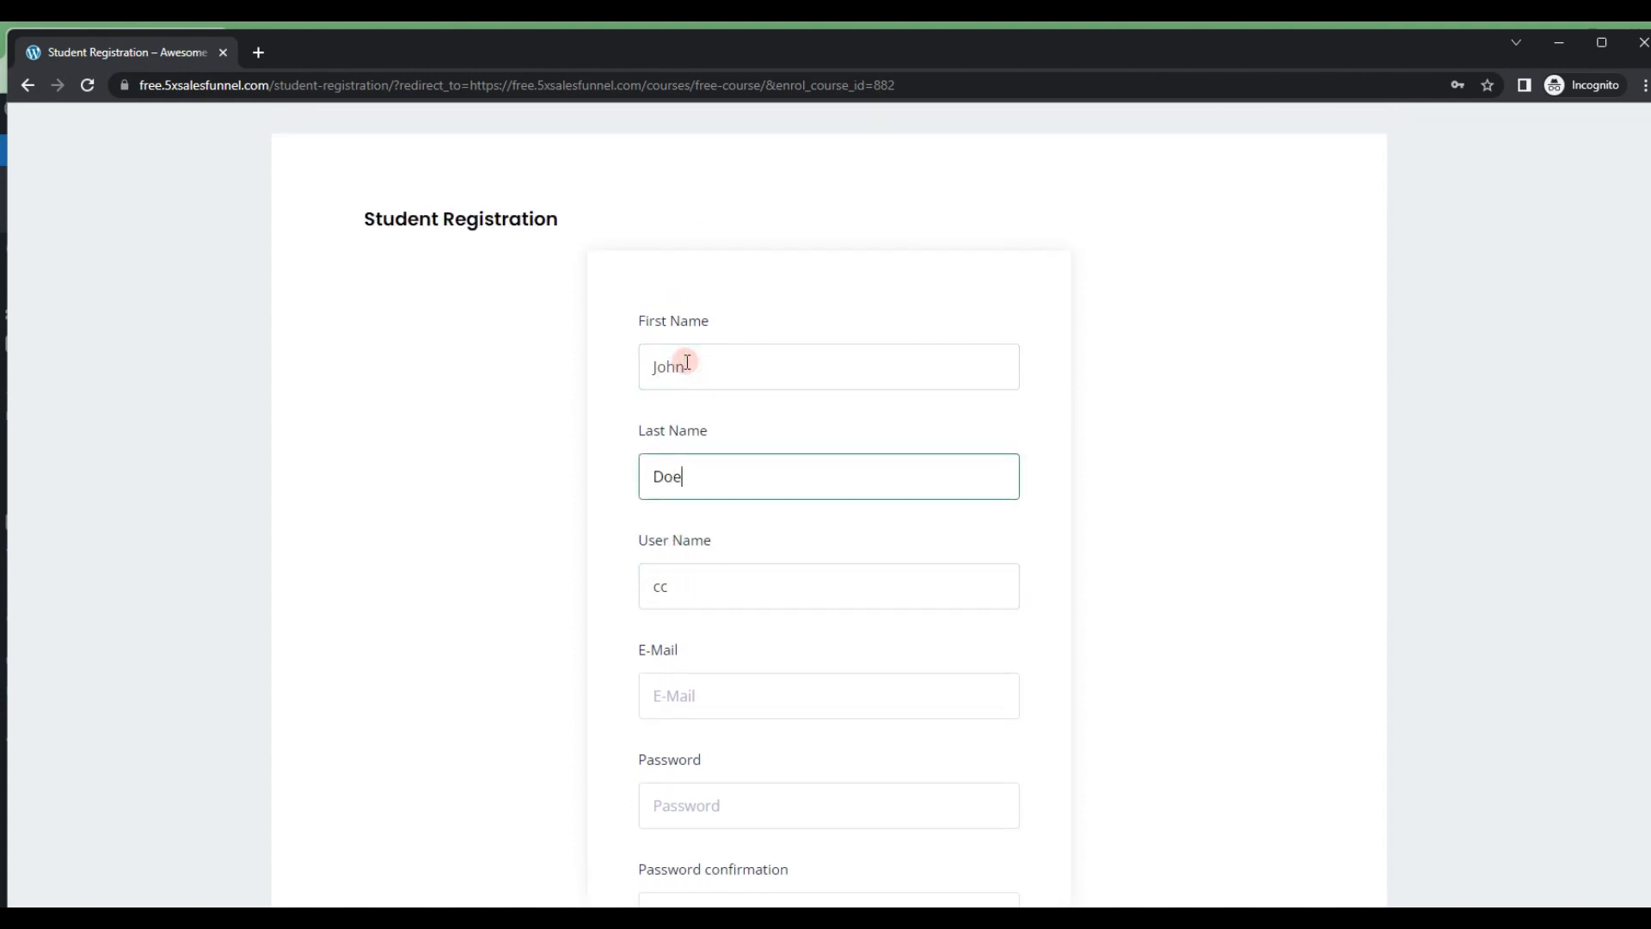
key(Tab)
text(jo)
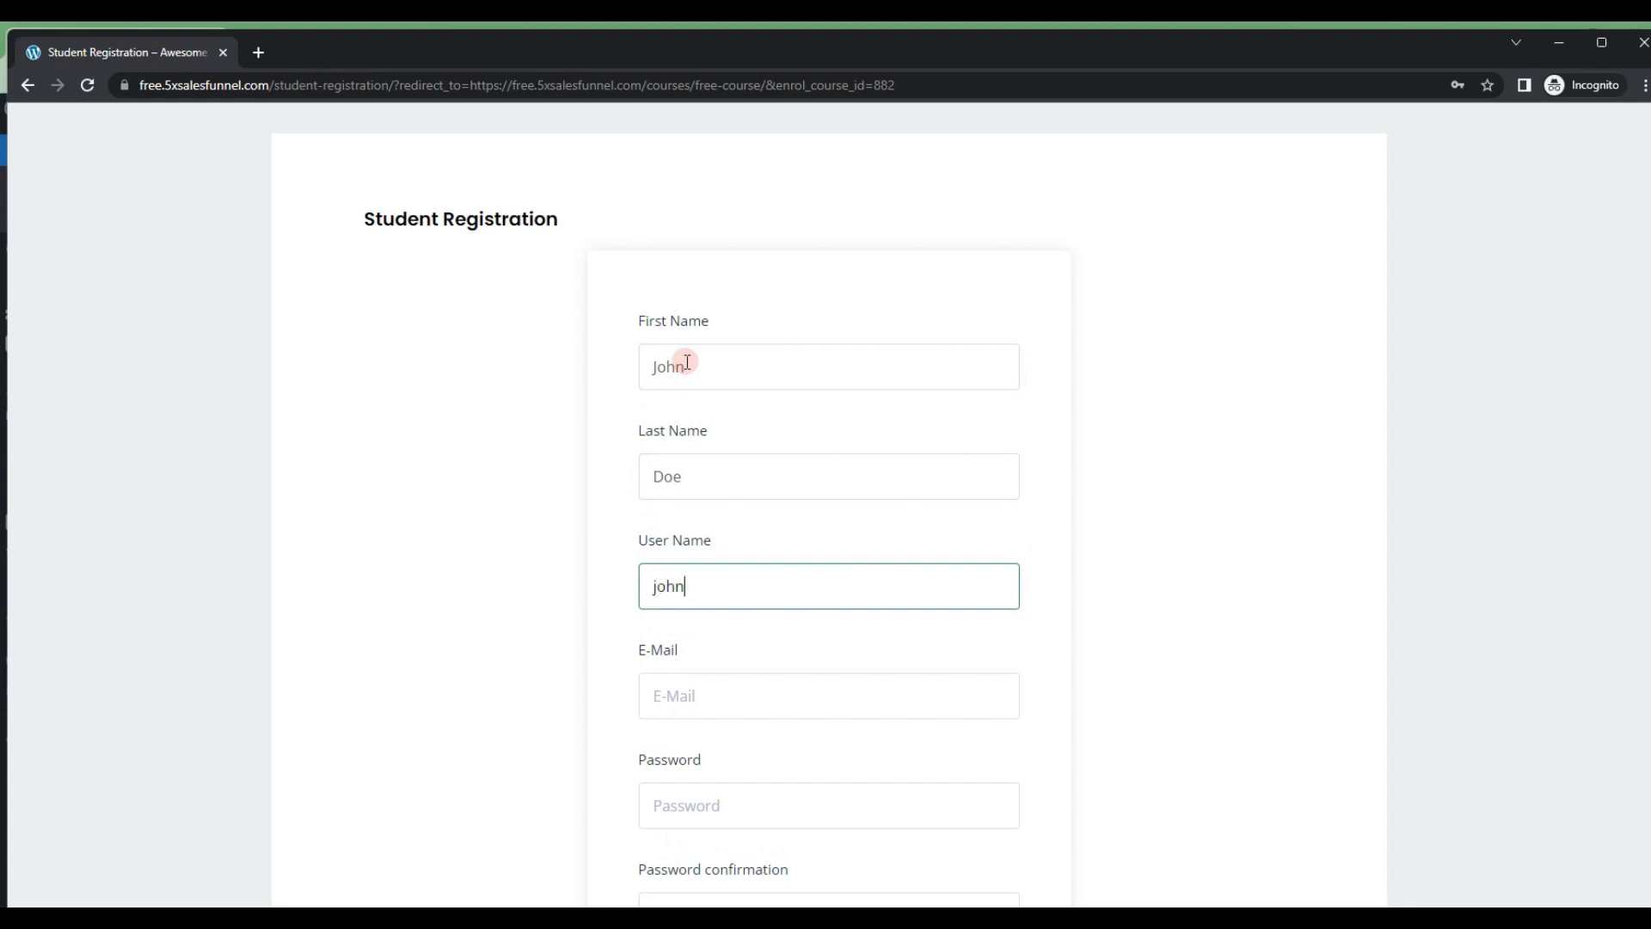
text(hn)
scroll(671, 598, down, 1)
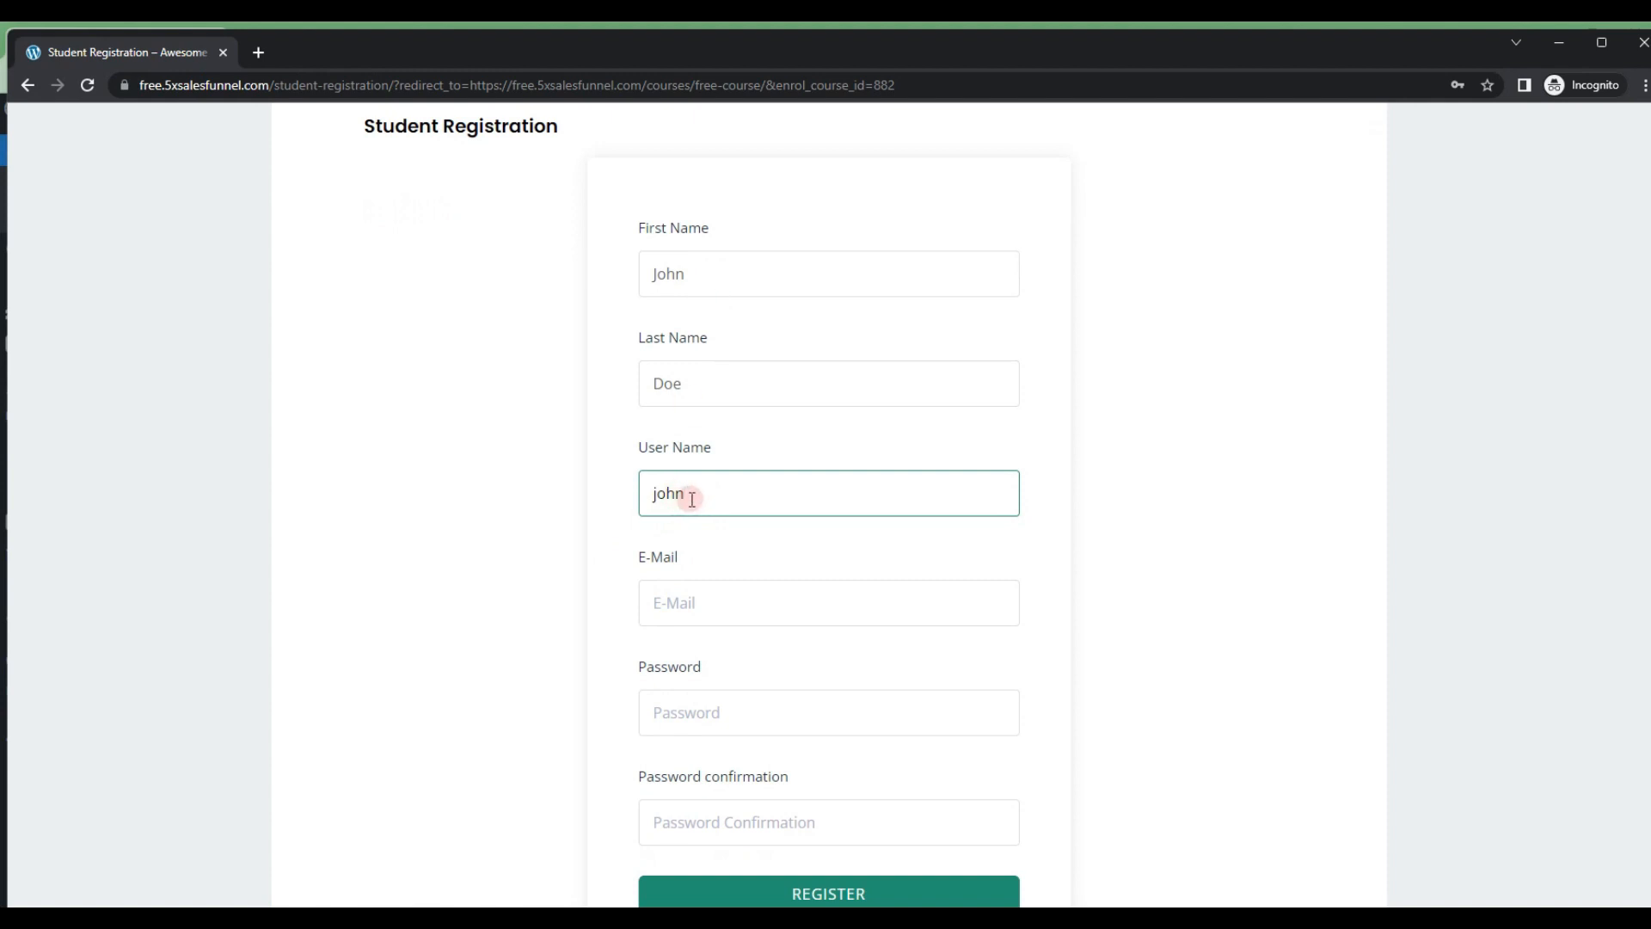
text(1)
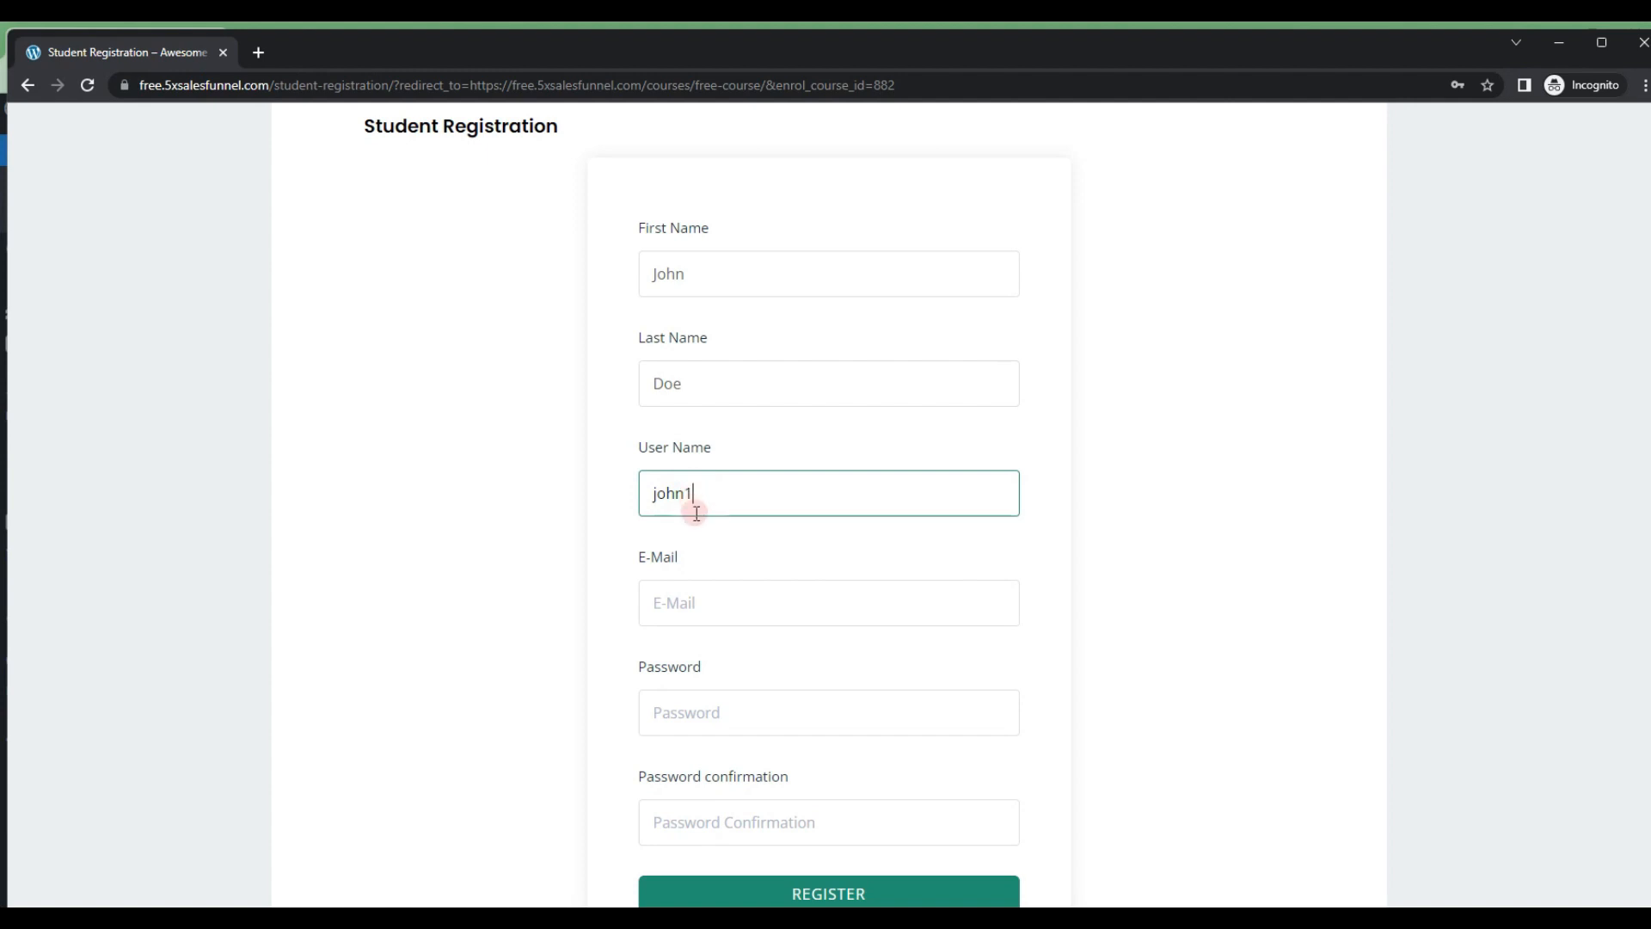
double_click(706, 496)
text(j)
double_click(705, 496)
key(BackSpace)
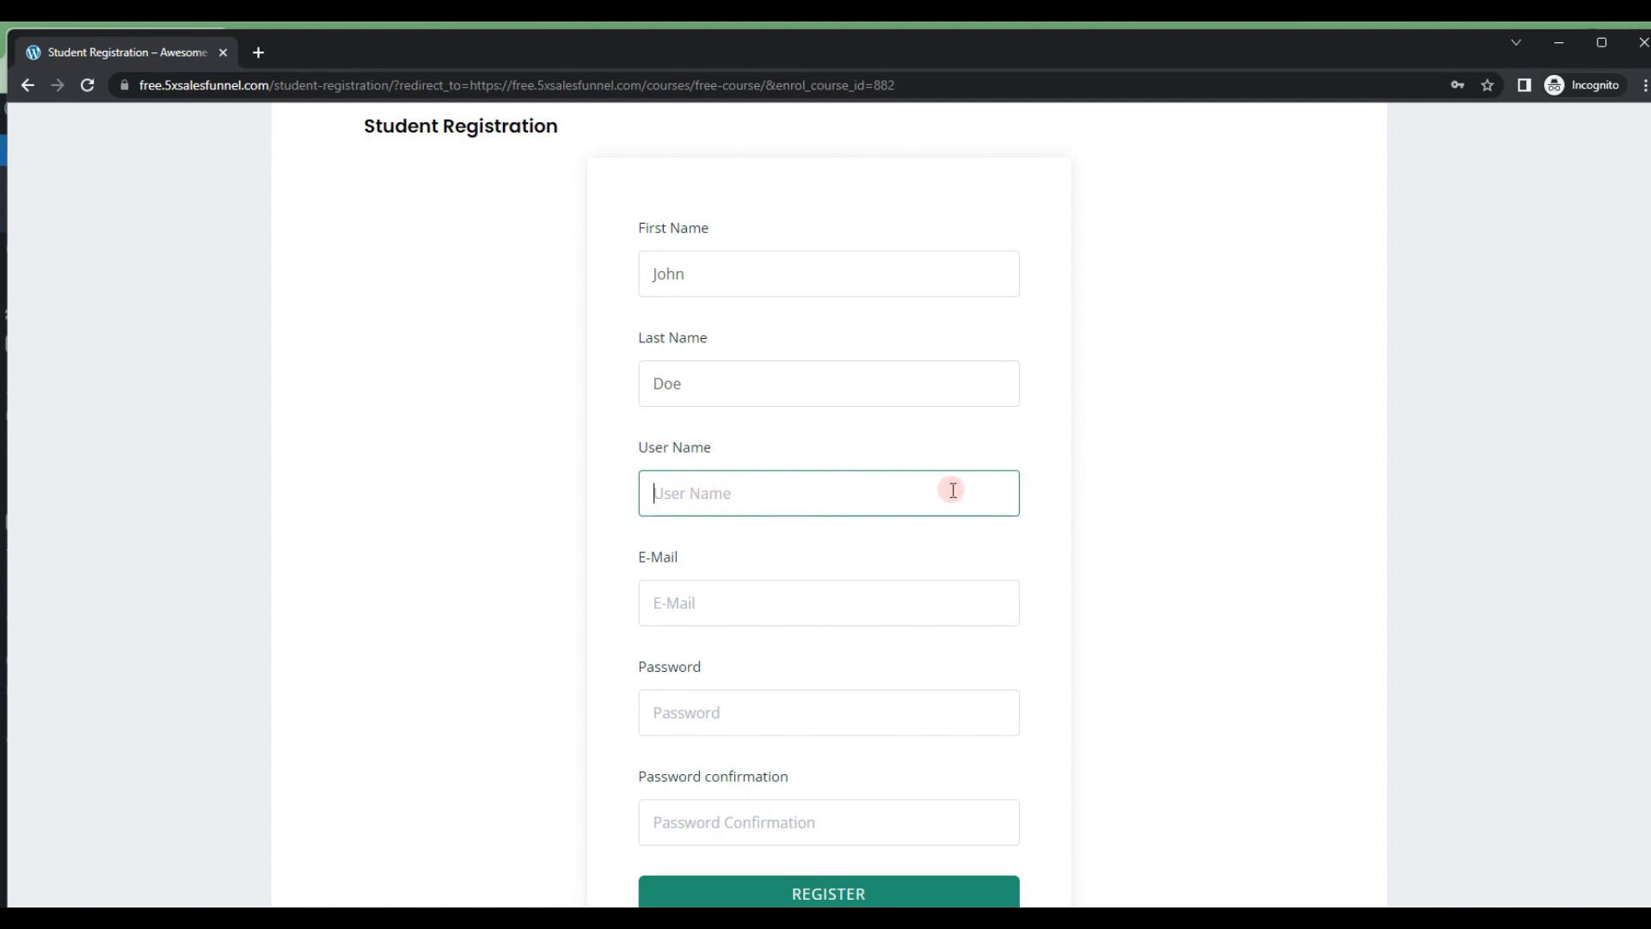
text(john)
Step: Fill in the student's e-mail address in the registration form using the saved suggestion
key(Tab)
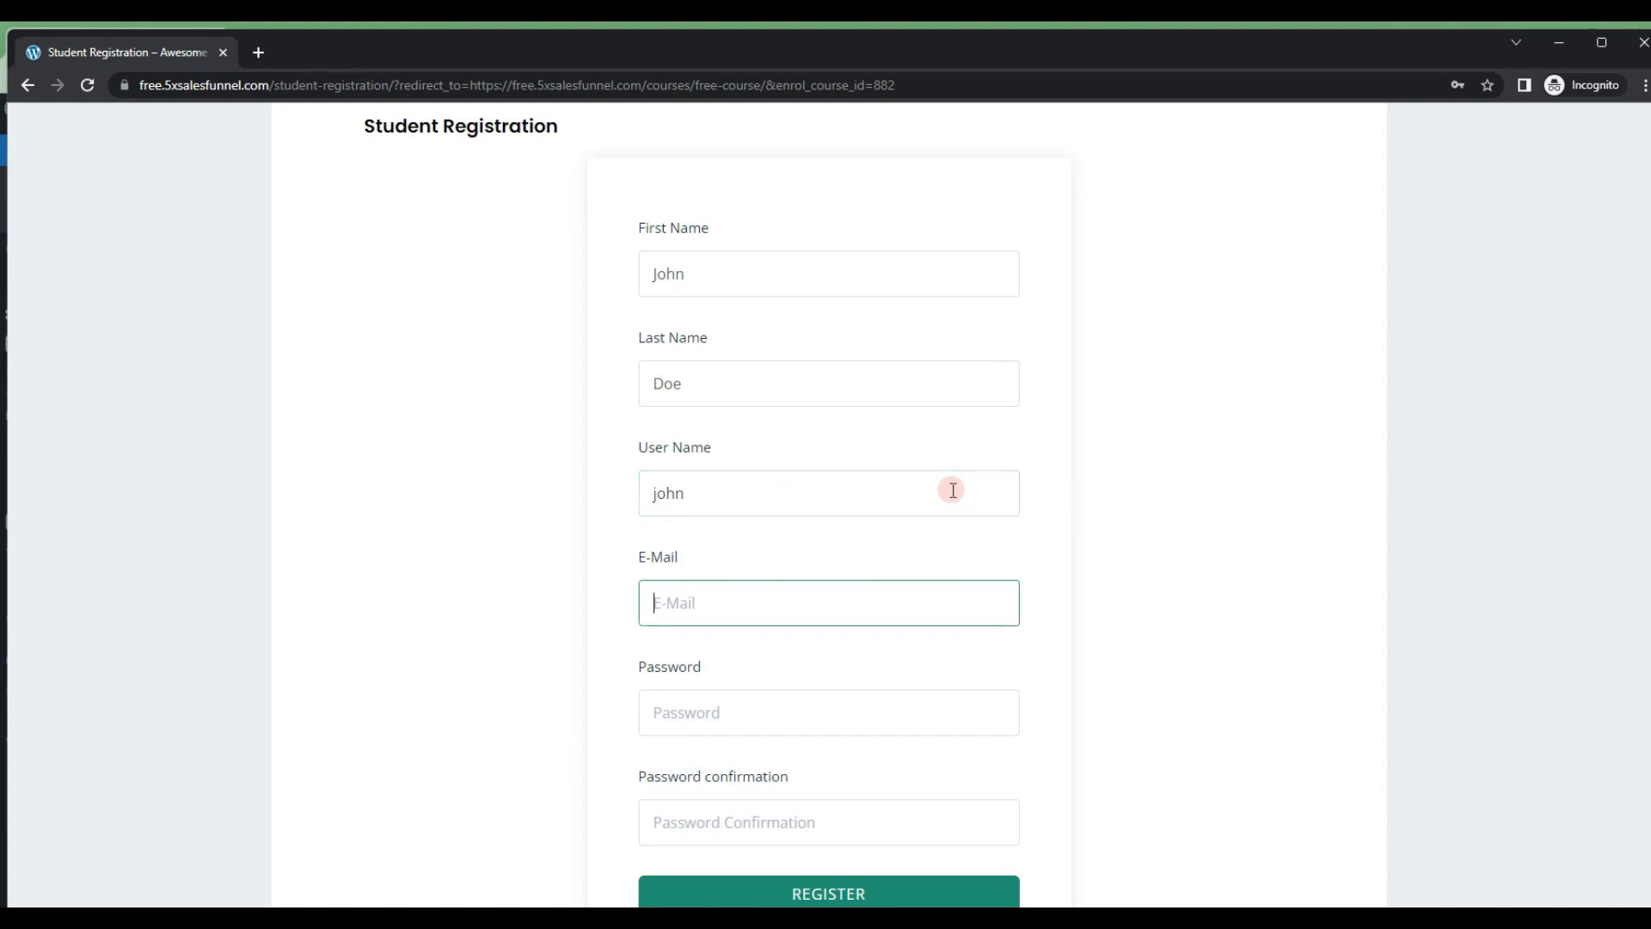
text(crisscr)
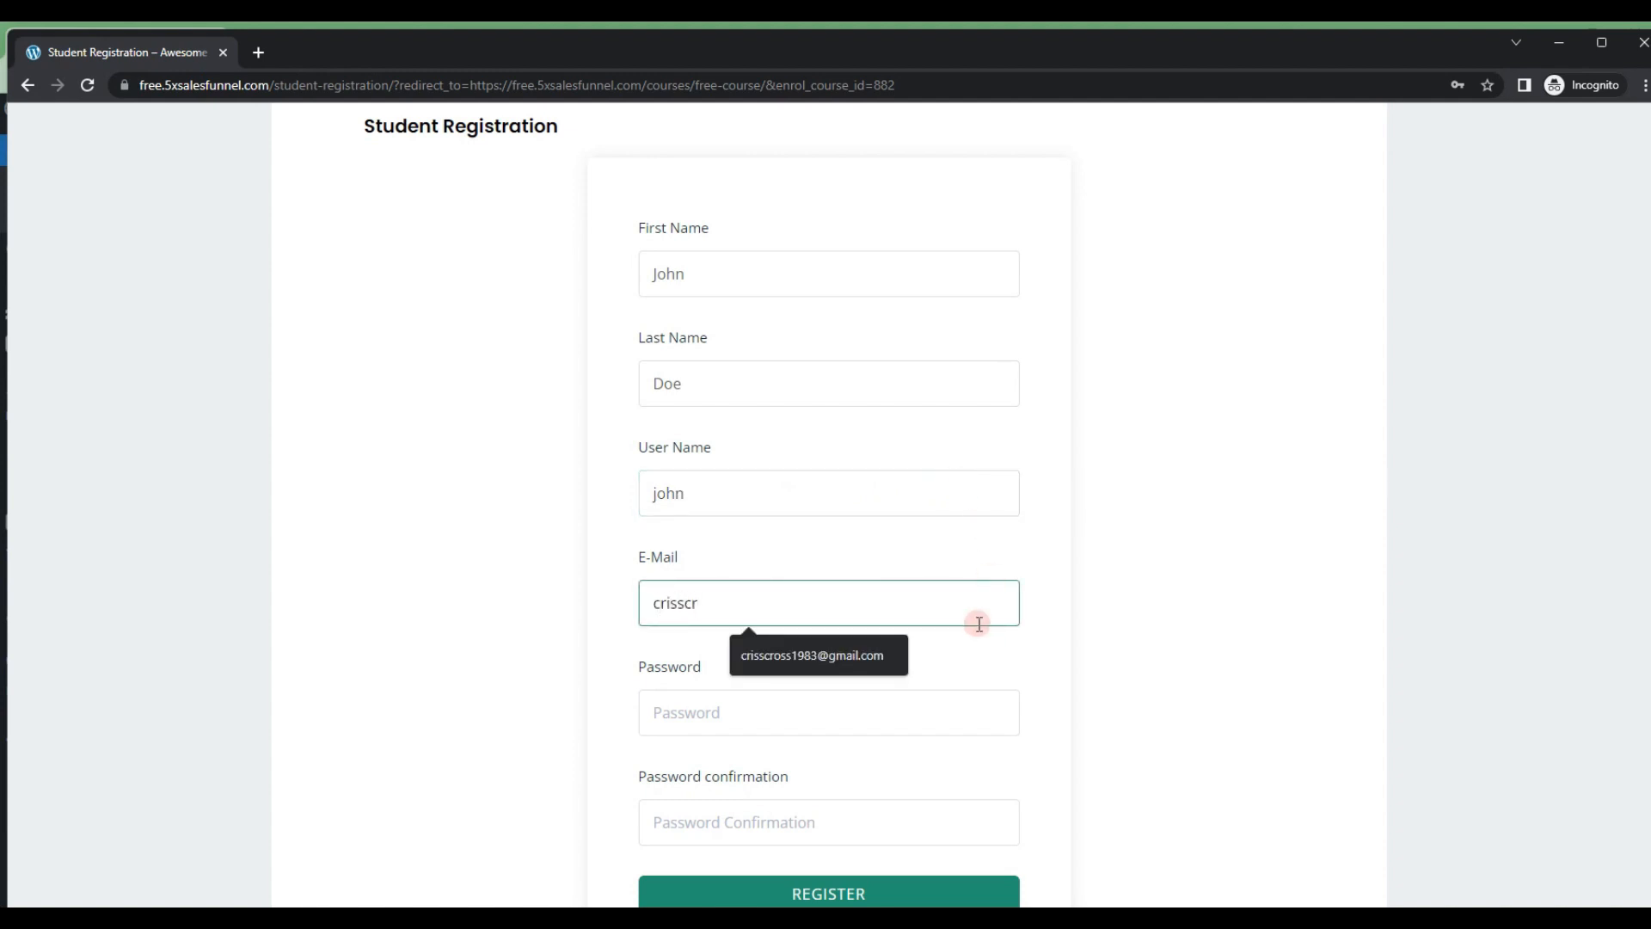
click(851, 656)
scroll(772, 622, down, 1)
Step: Enter the account password, repeat it as the password confirmation and submit the student registration
click(745, 616)
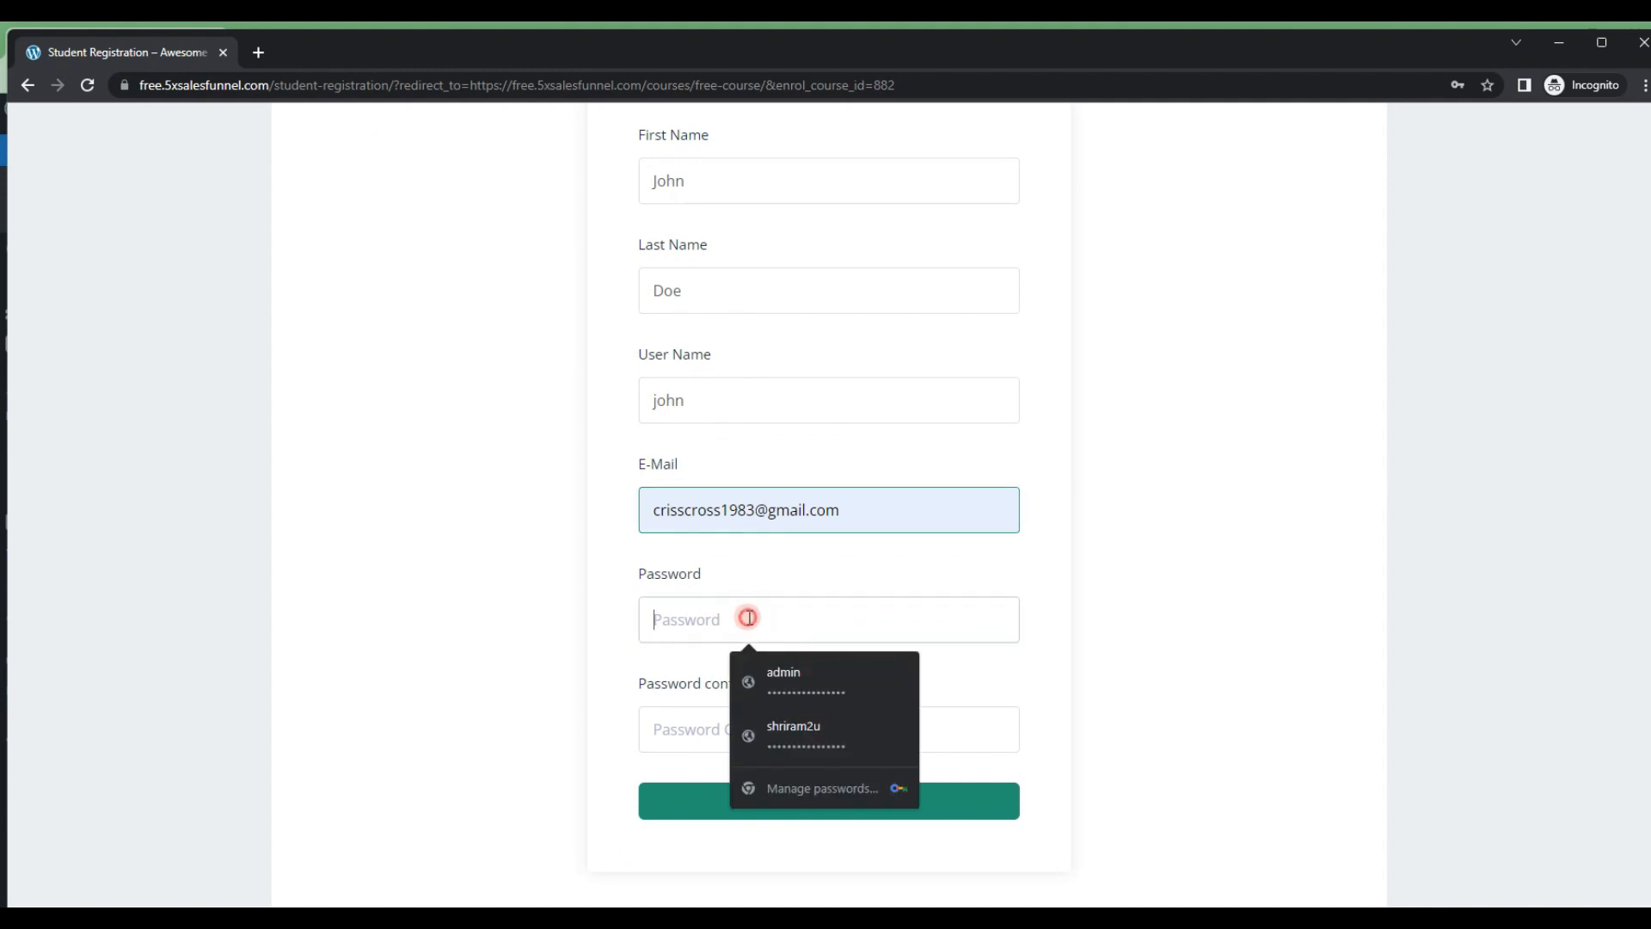
text(12345)
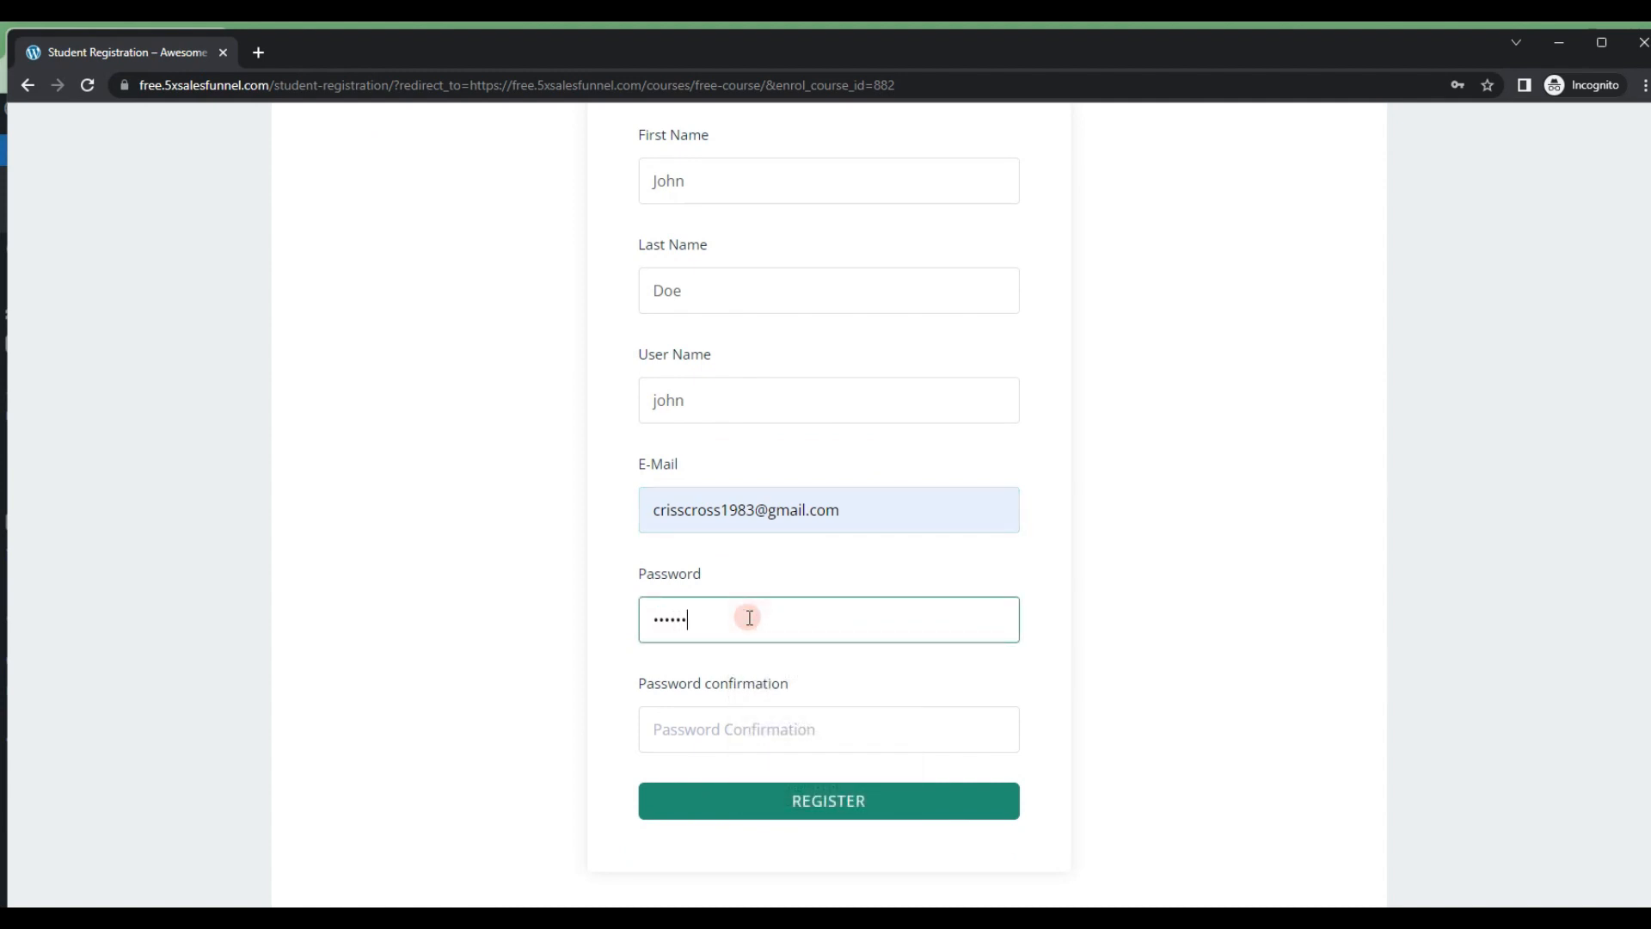
key(Tab)
text(123456)
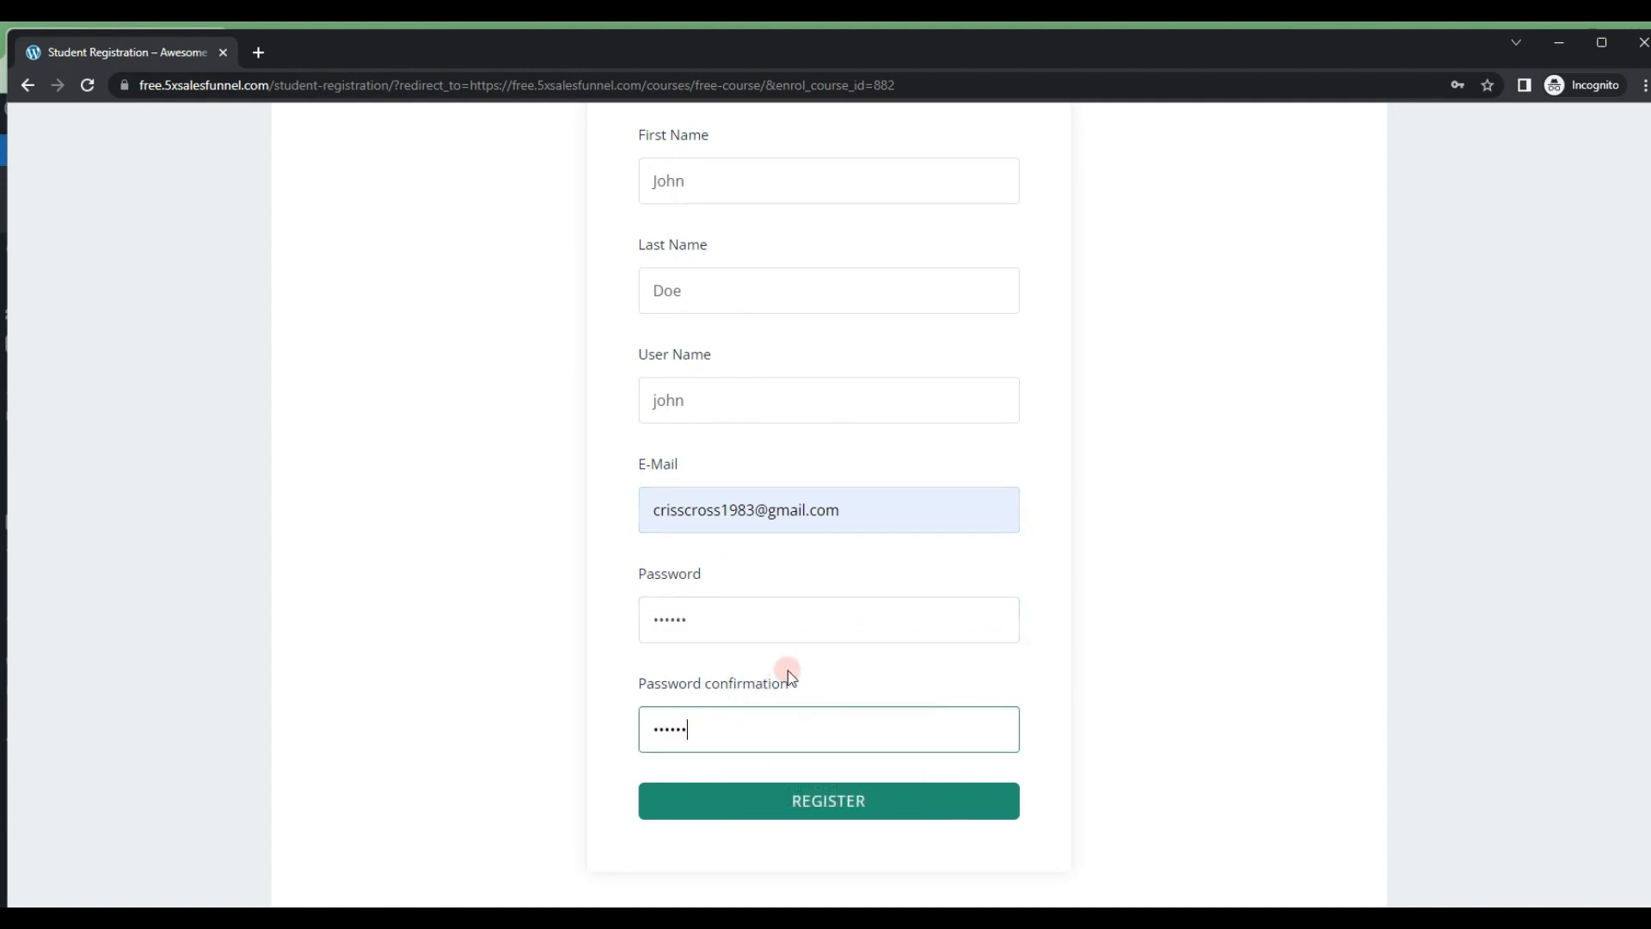
click(844, 803)
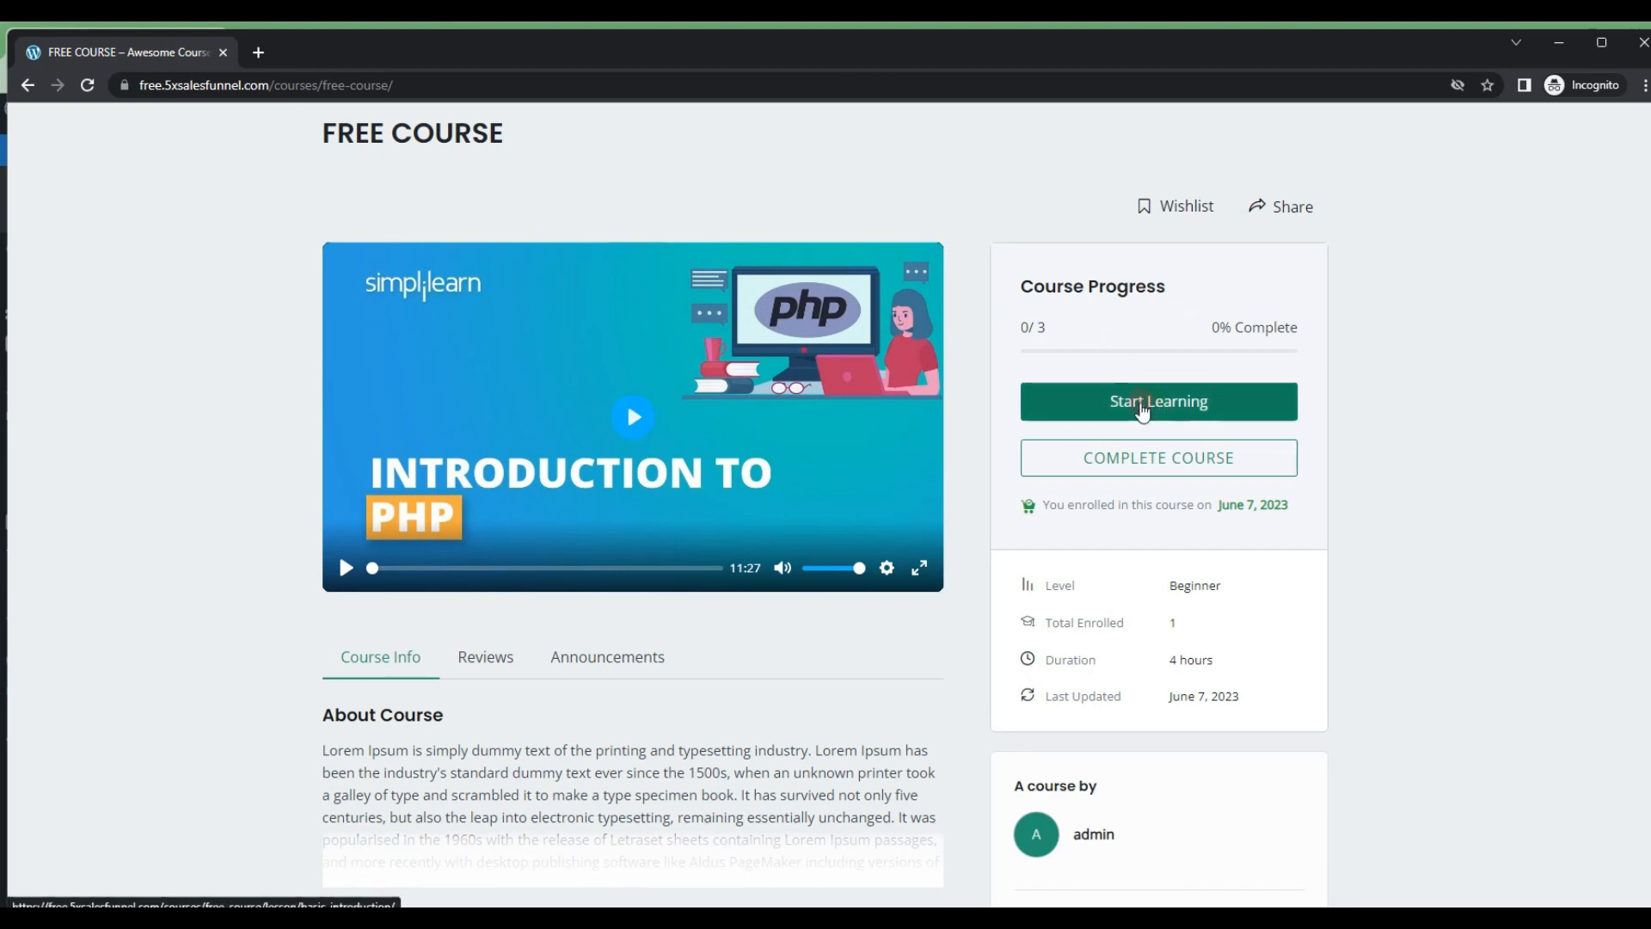
Step: Start learning FREE COURSE, look through the Next Steps and Advanced Details 1 lessons, and close the lesson view
click(1127, 406)
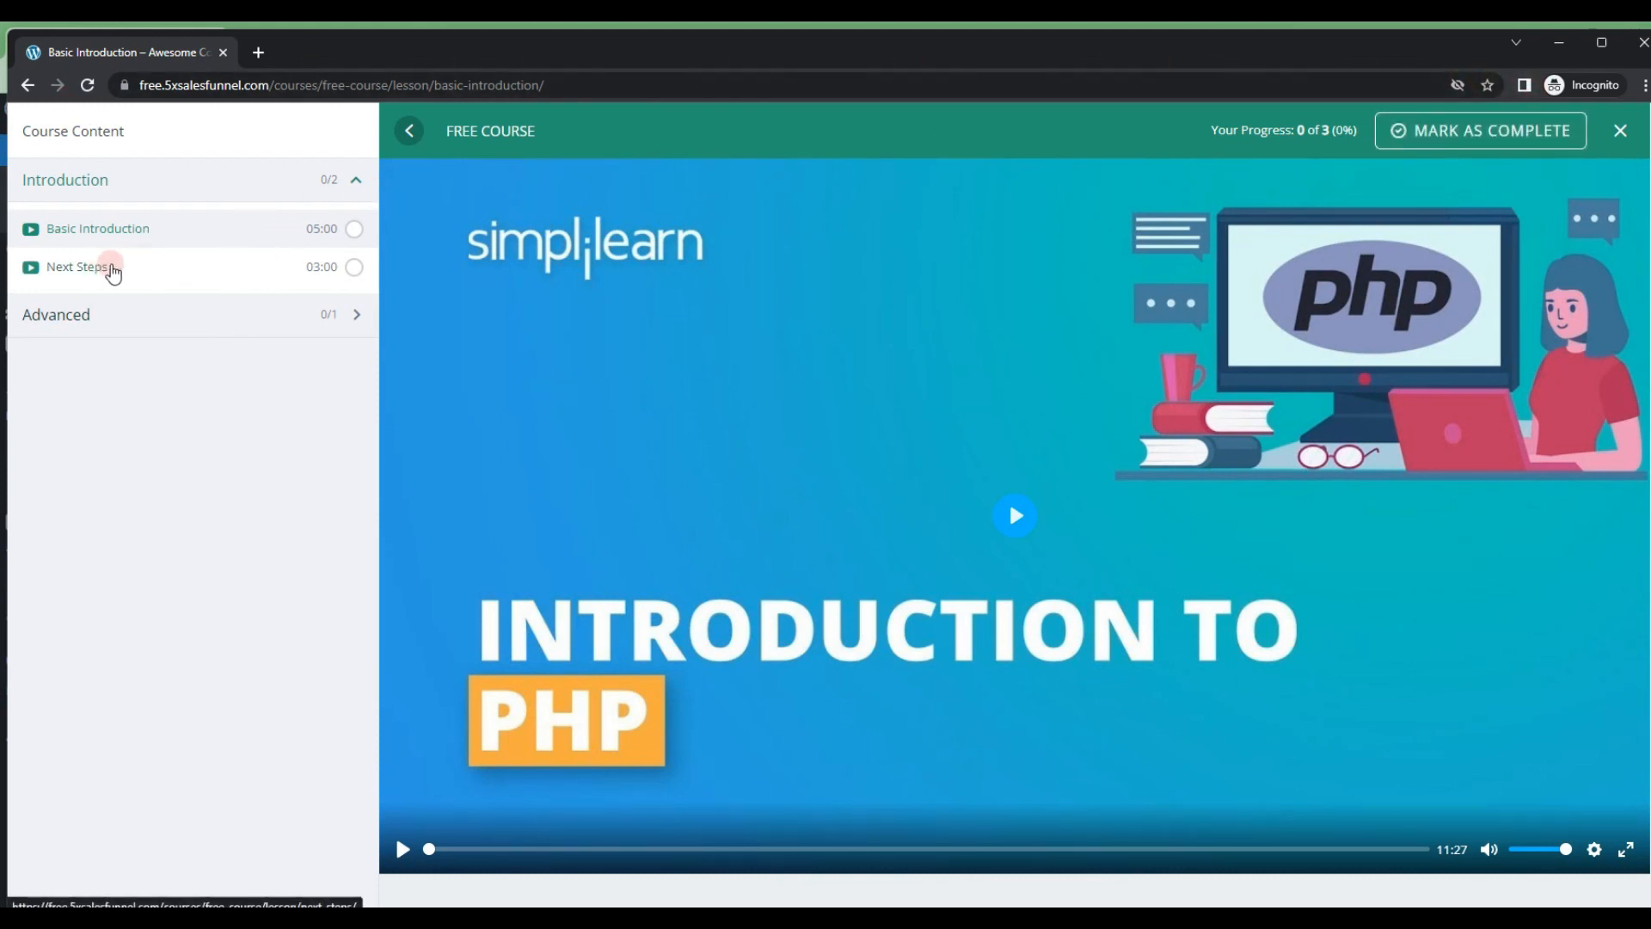
click(84, 266)
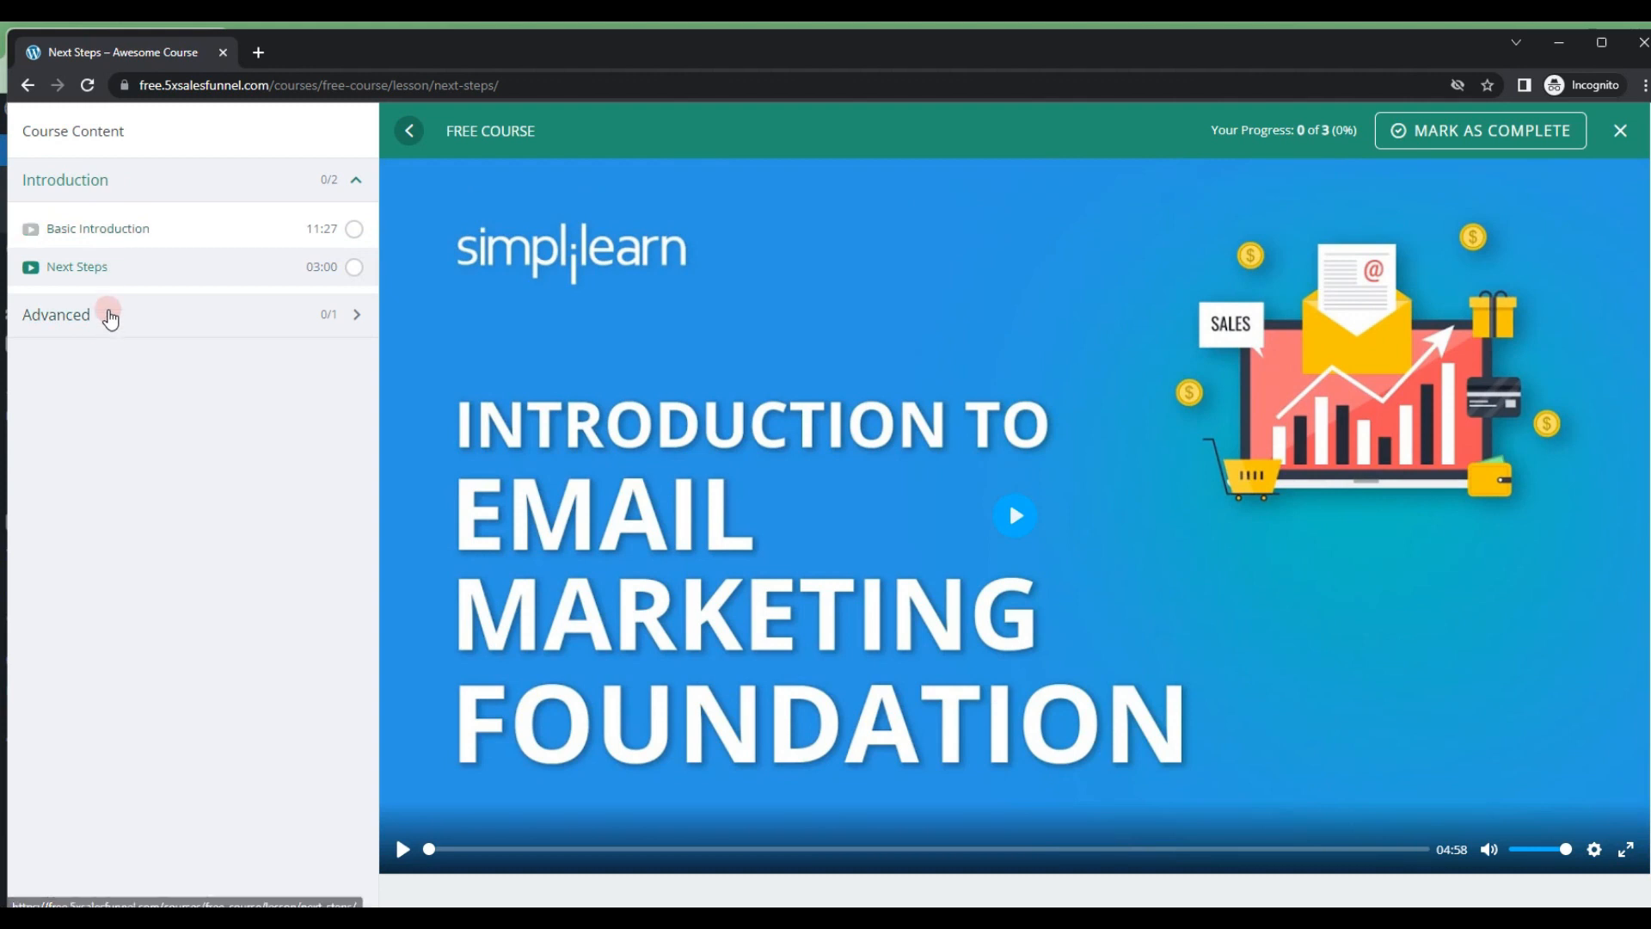
click(110, 316)
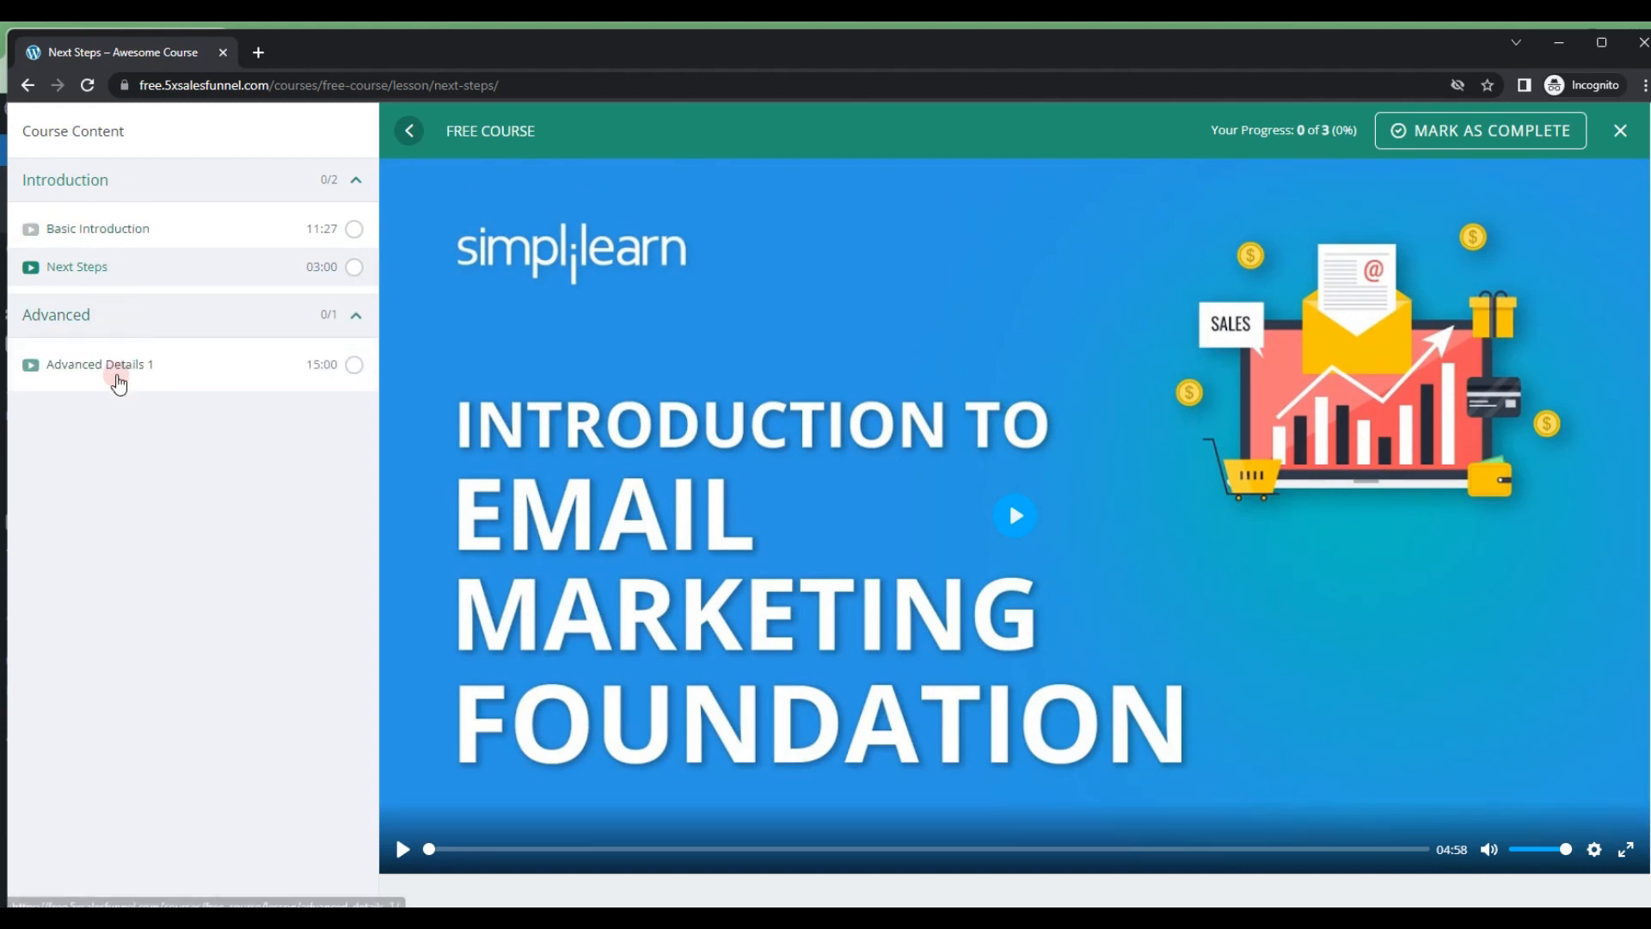
click(127, 369)
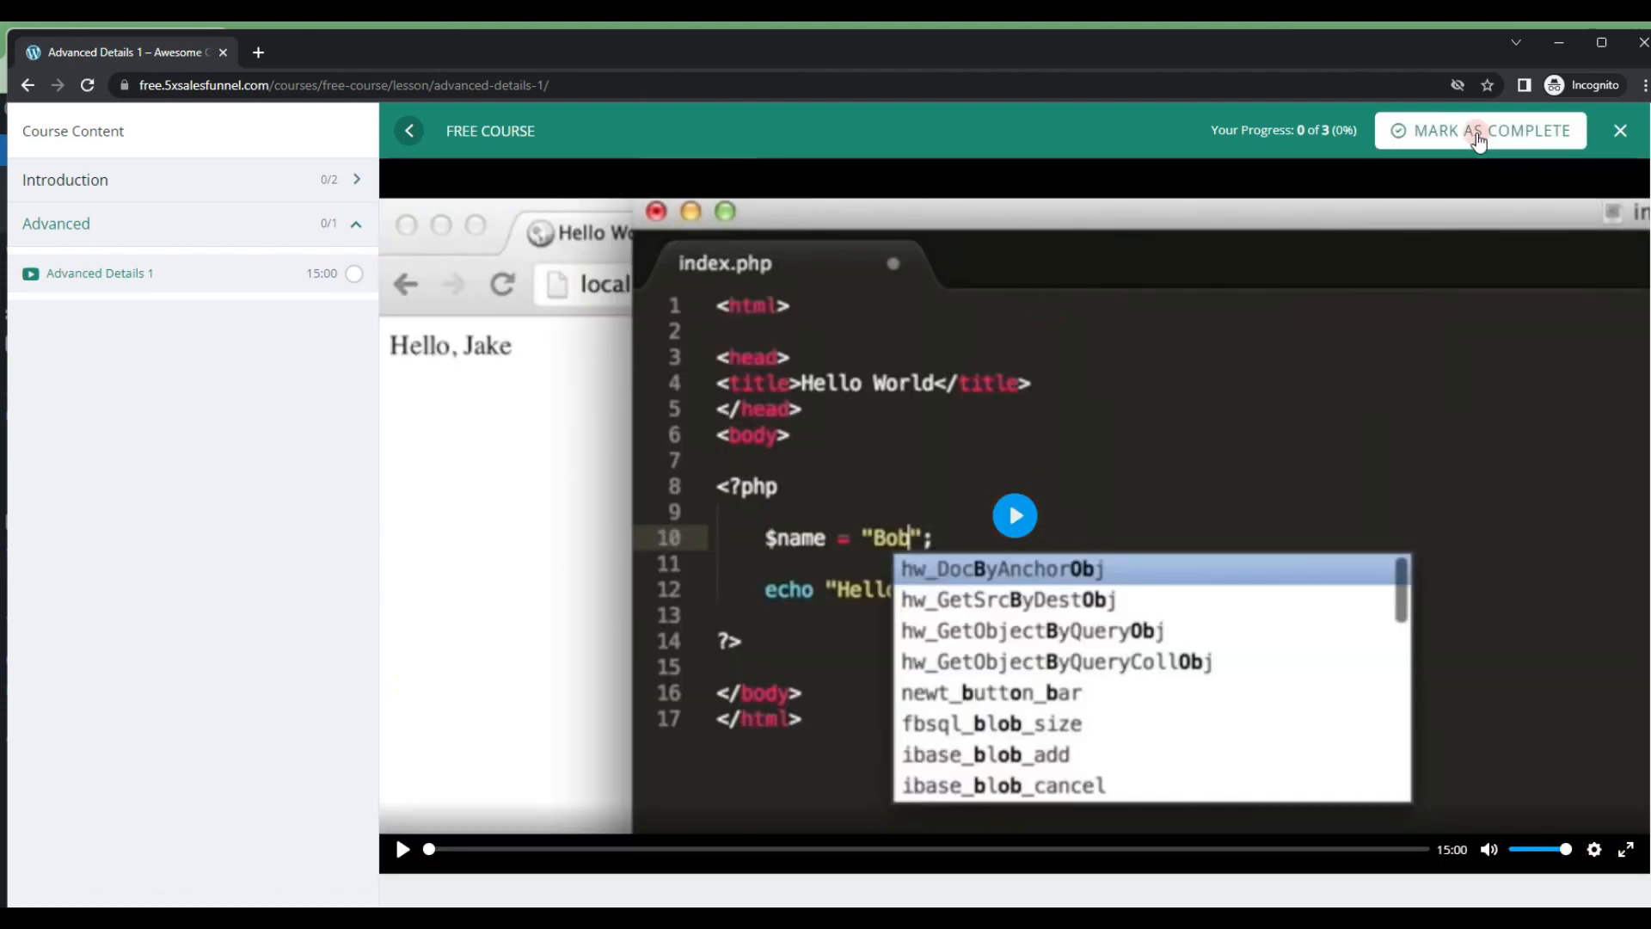
click(1620, 132)
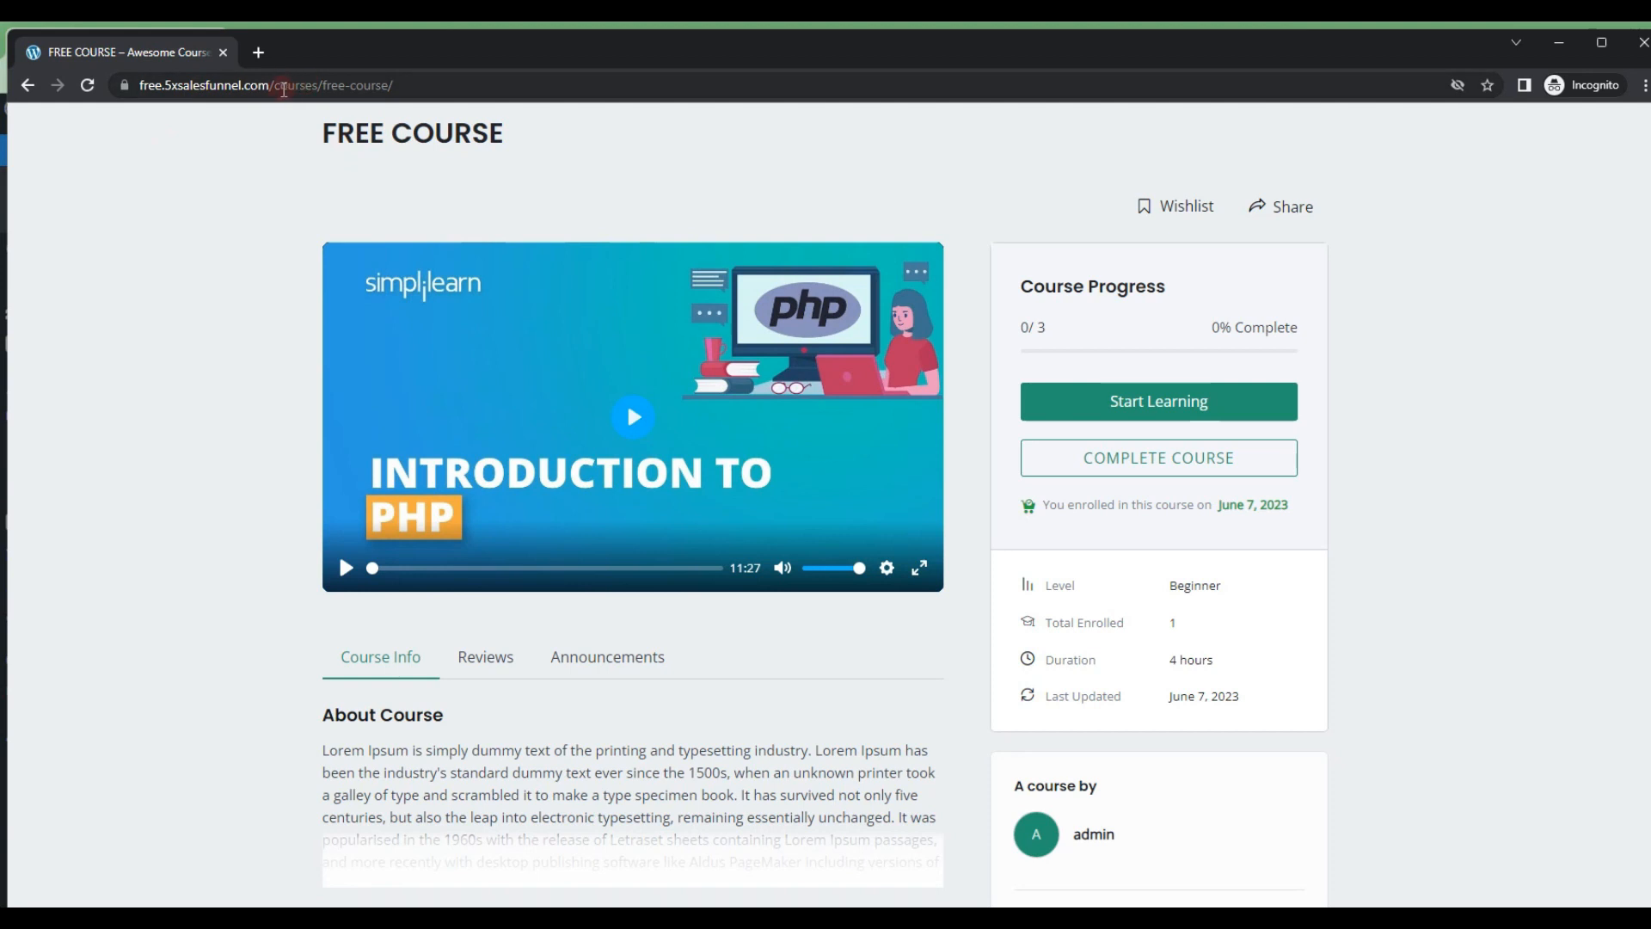
Step: Return to the site's home page by shortening the address to the domain, and open the All Courses page
drag(279, 89, 570, 89)
key(BackSpace)
key(Return)
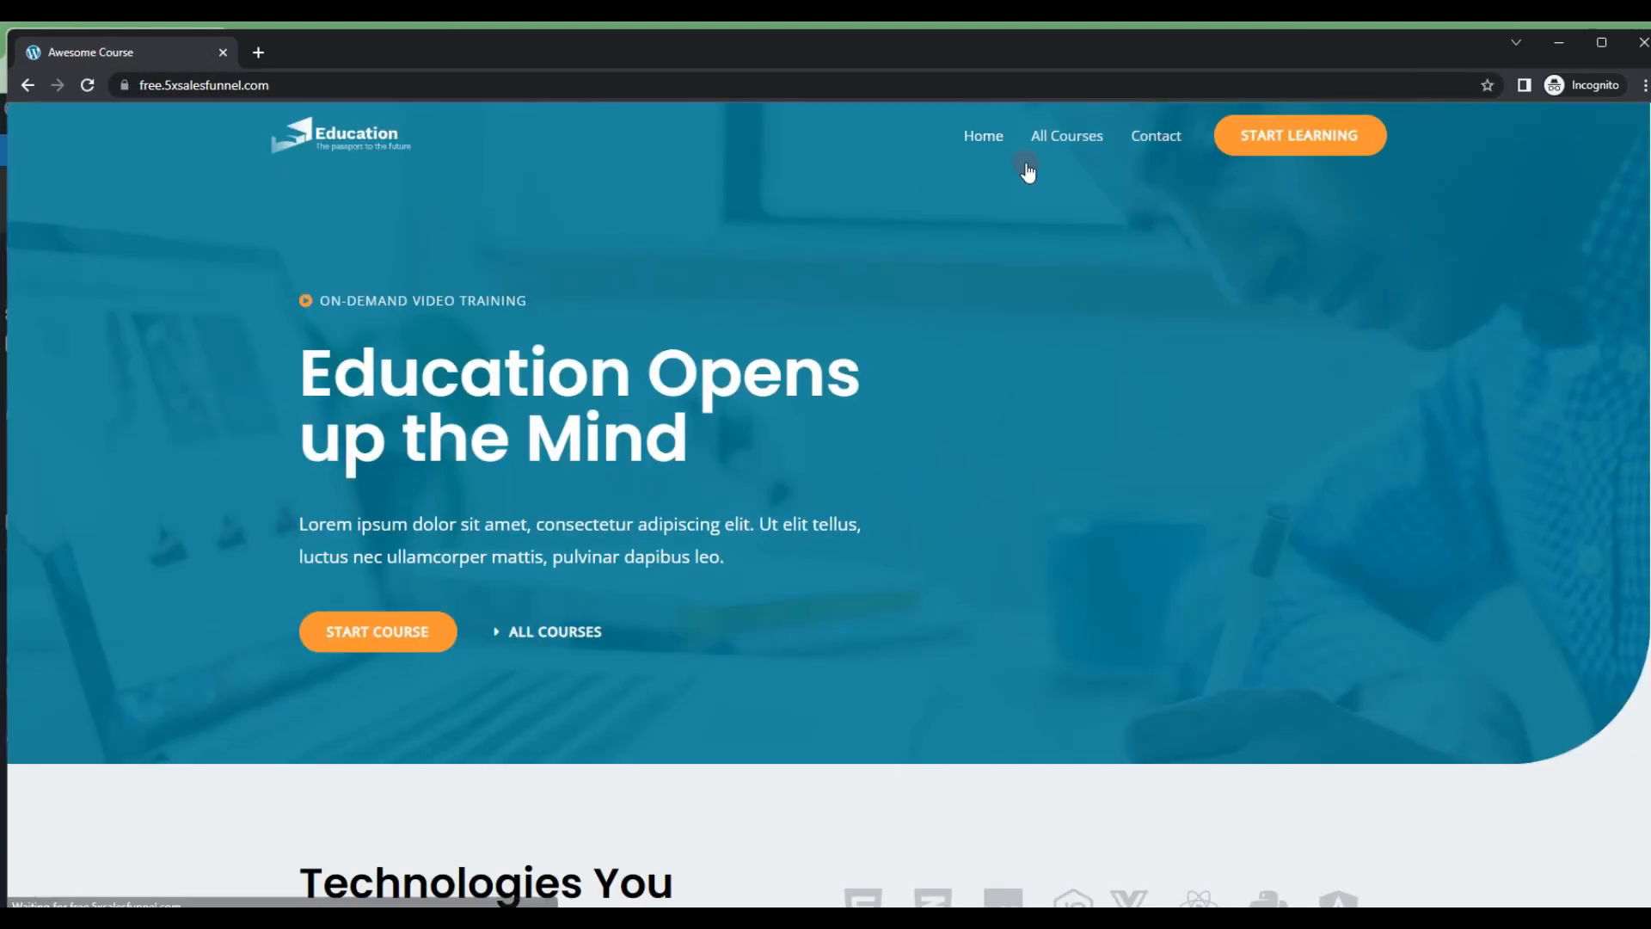
click(1039, 139)
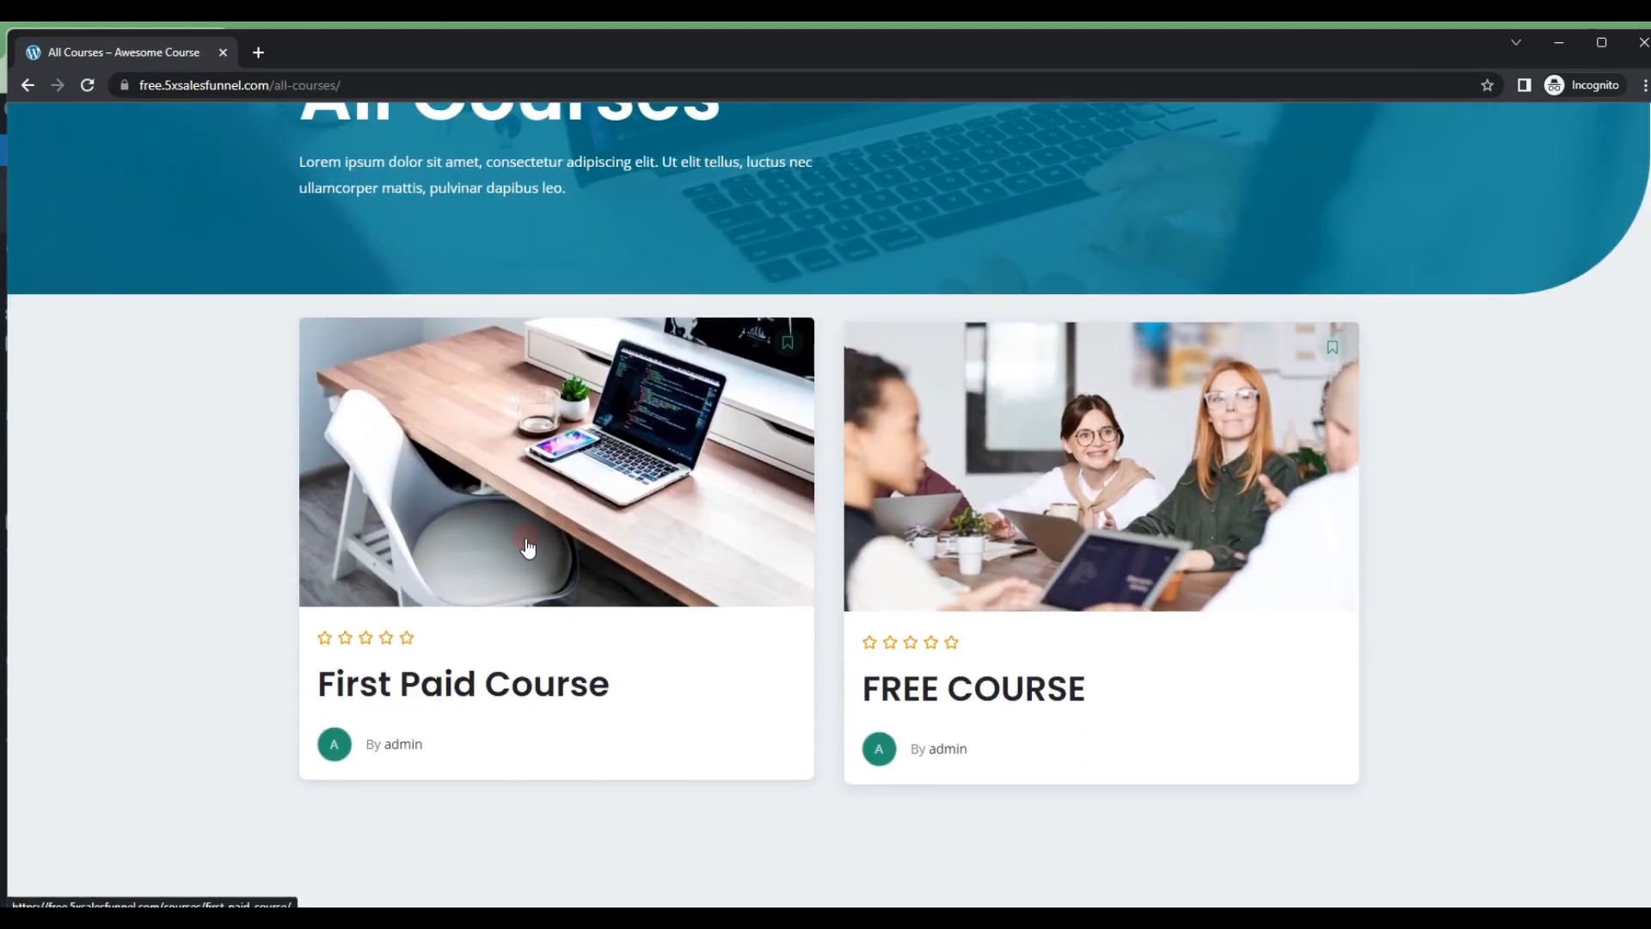
Step: Add First Paid Course to the cart from its course page and proceed to checkout
click(528, 547)
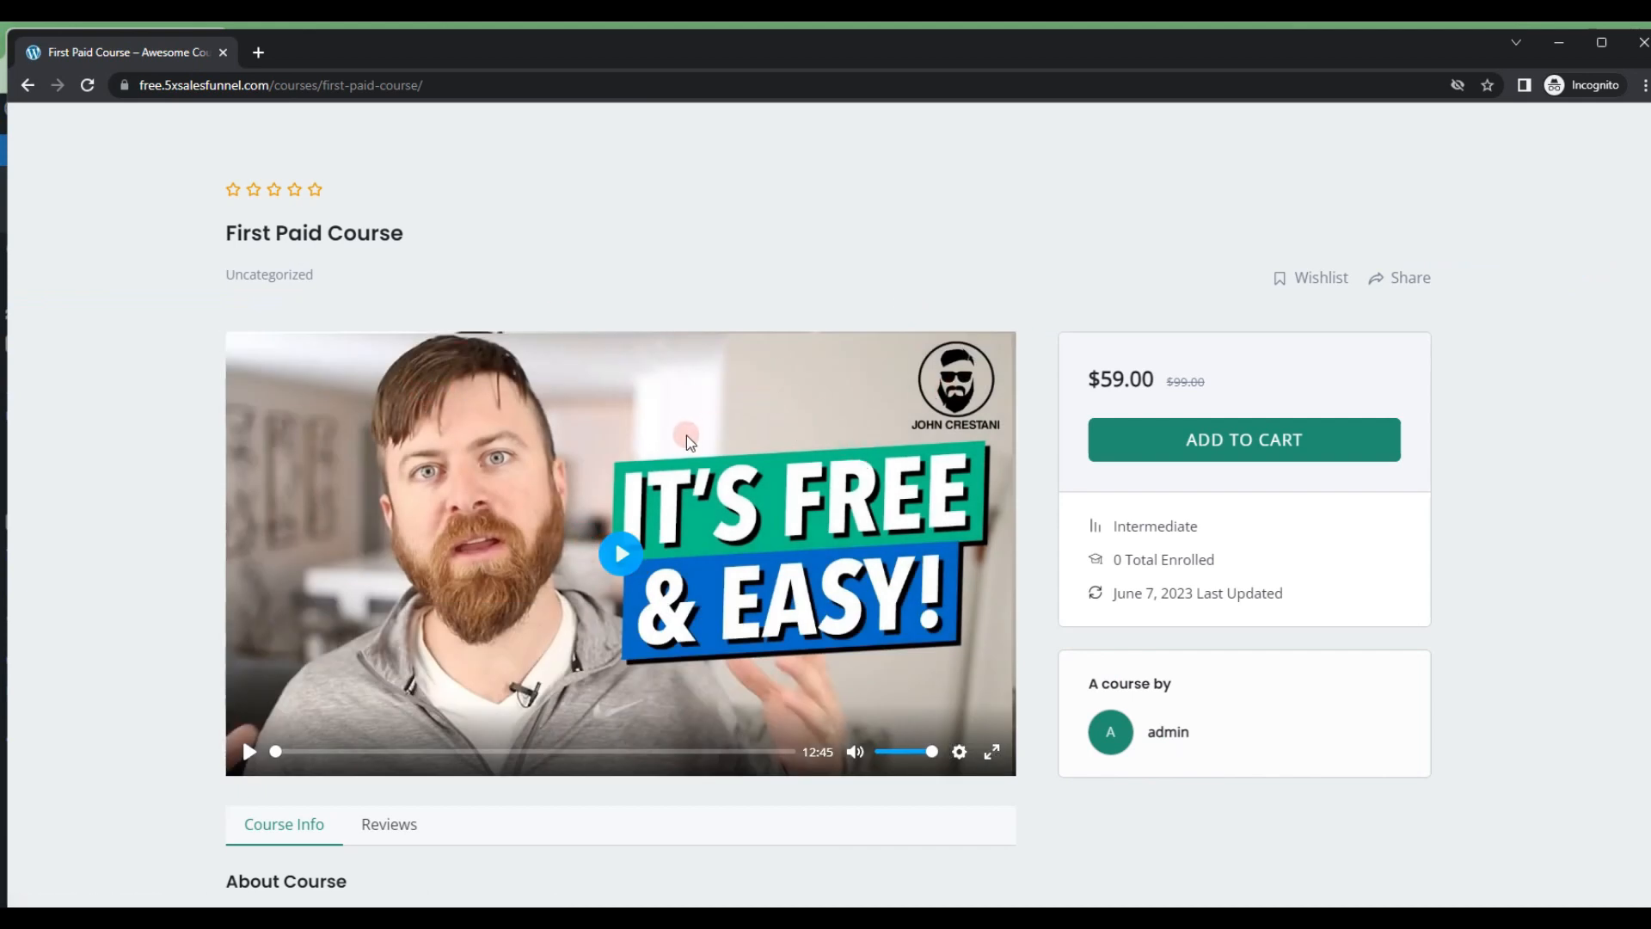
click(1207, 452)
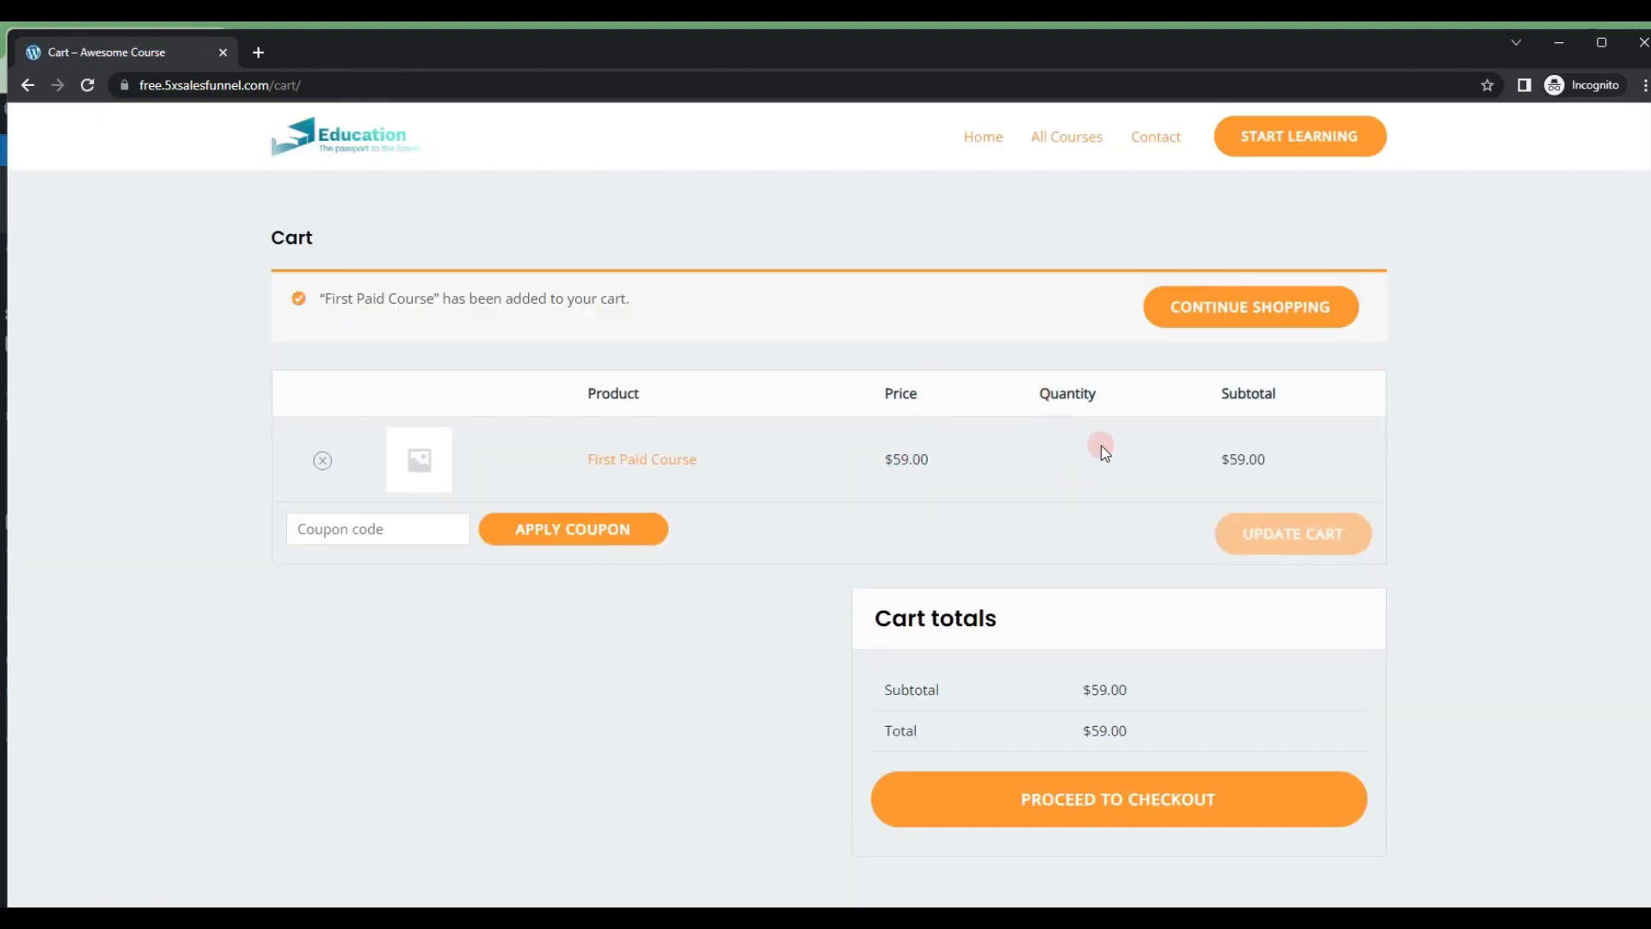
click(1042, 797)
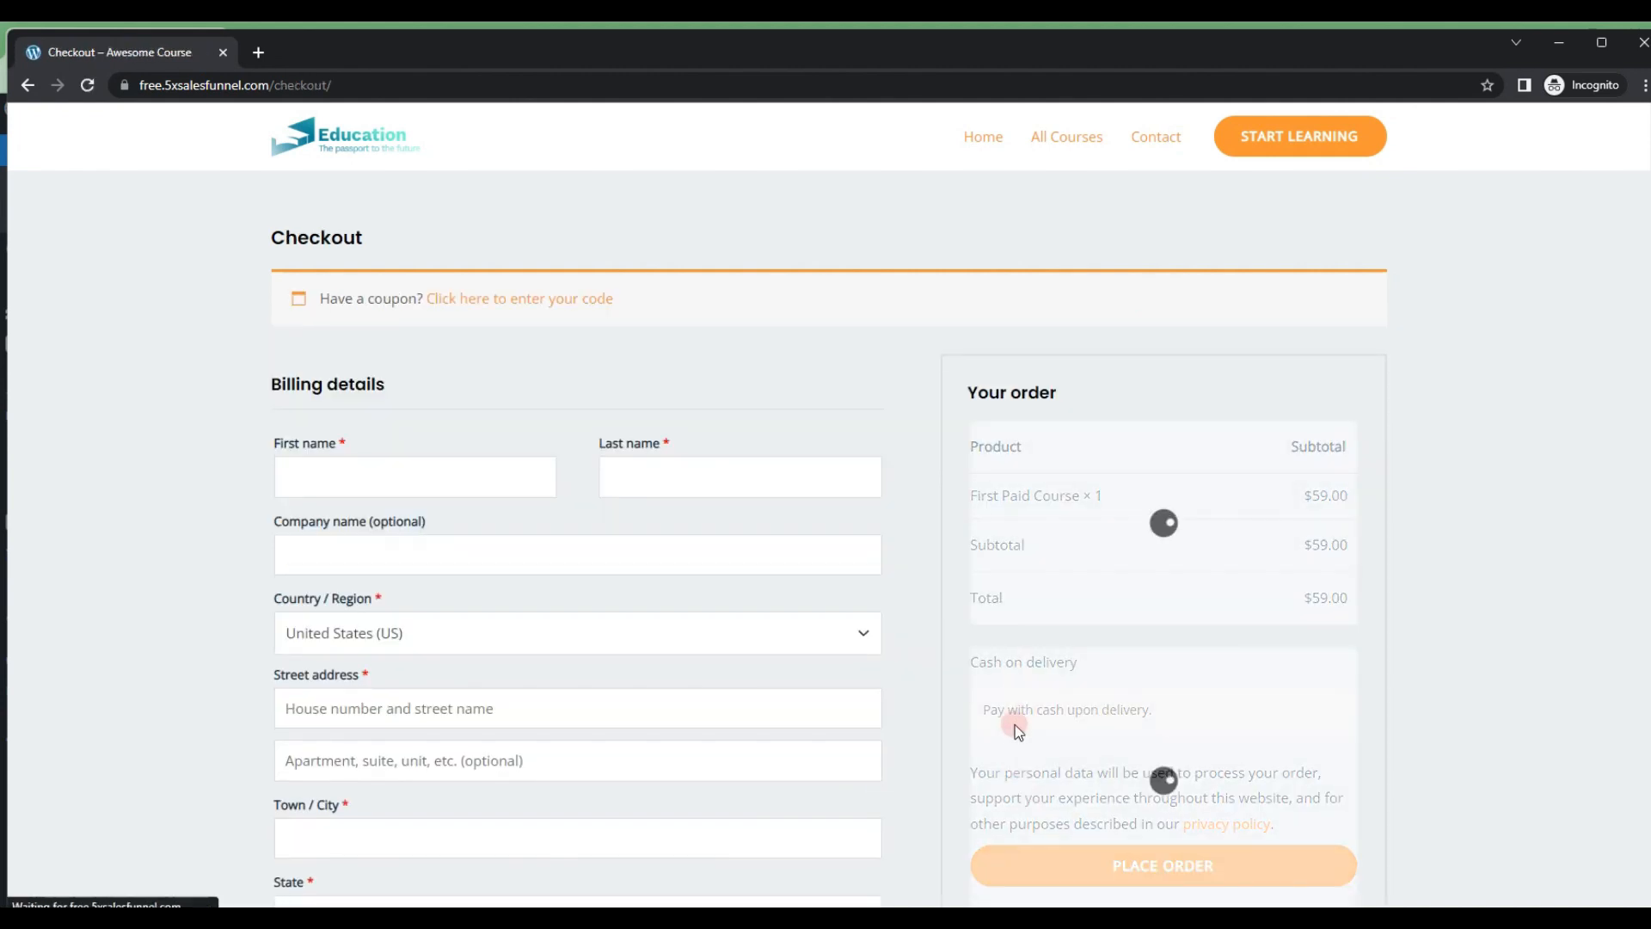
Step: Fill in the customer's first and last name in the checkout billing details
scroll(1014, 724, down, 1)
click(412, 392)
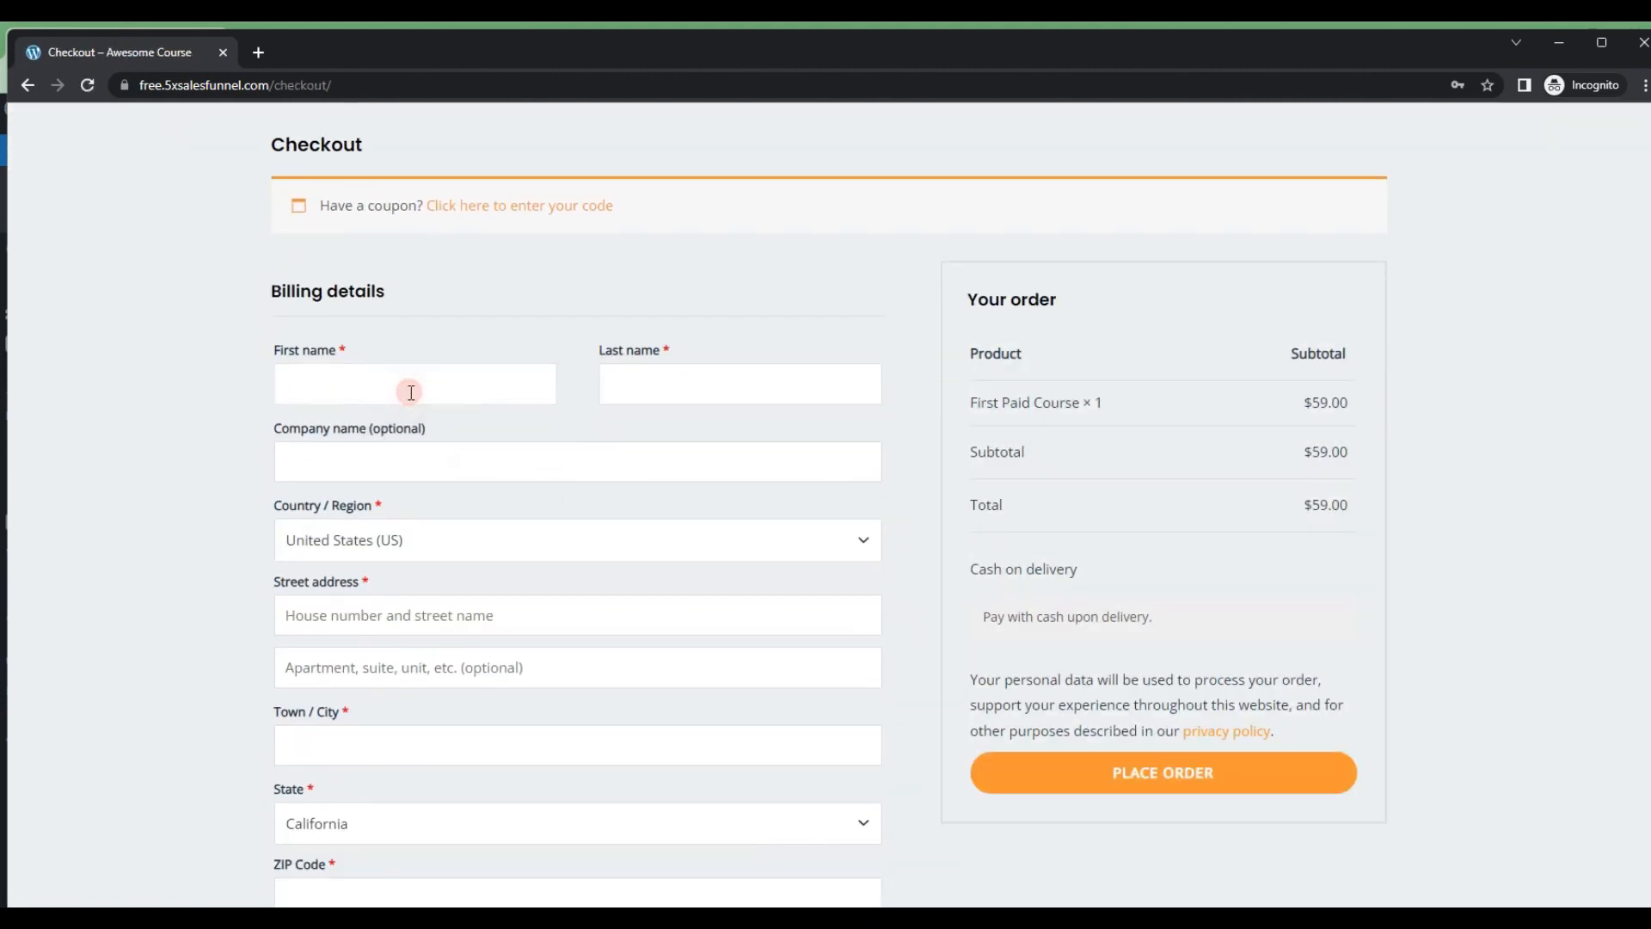
text(John)
key(Tab)
text(Doe)
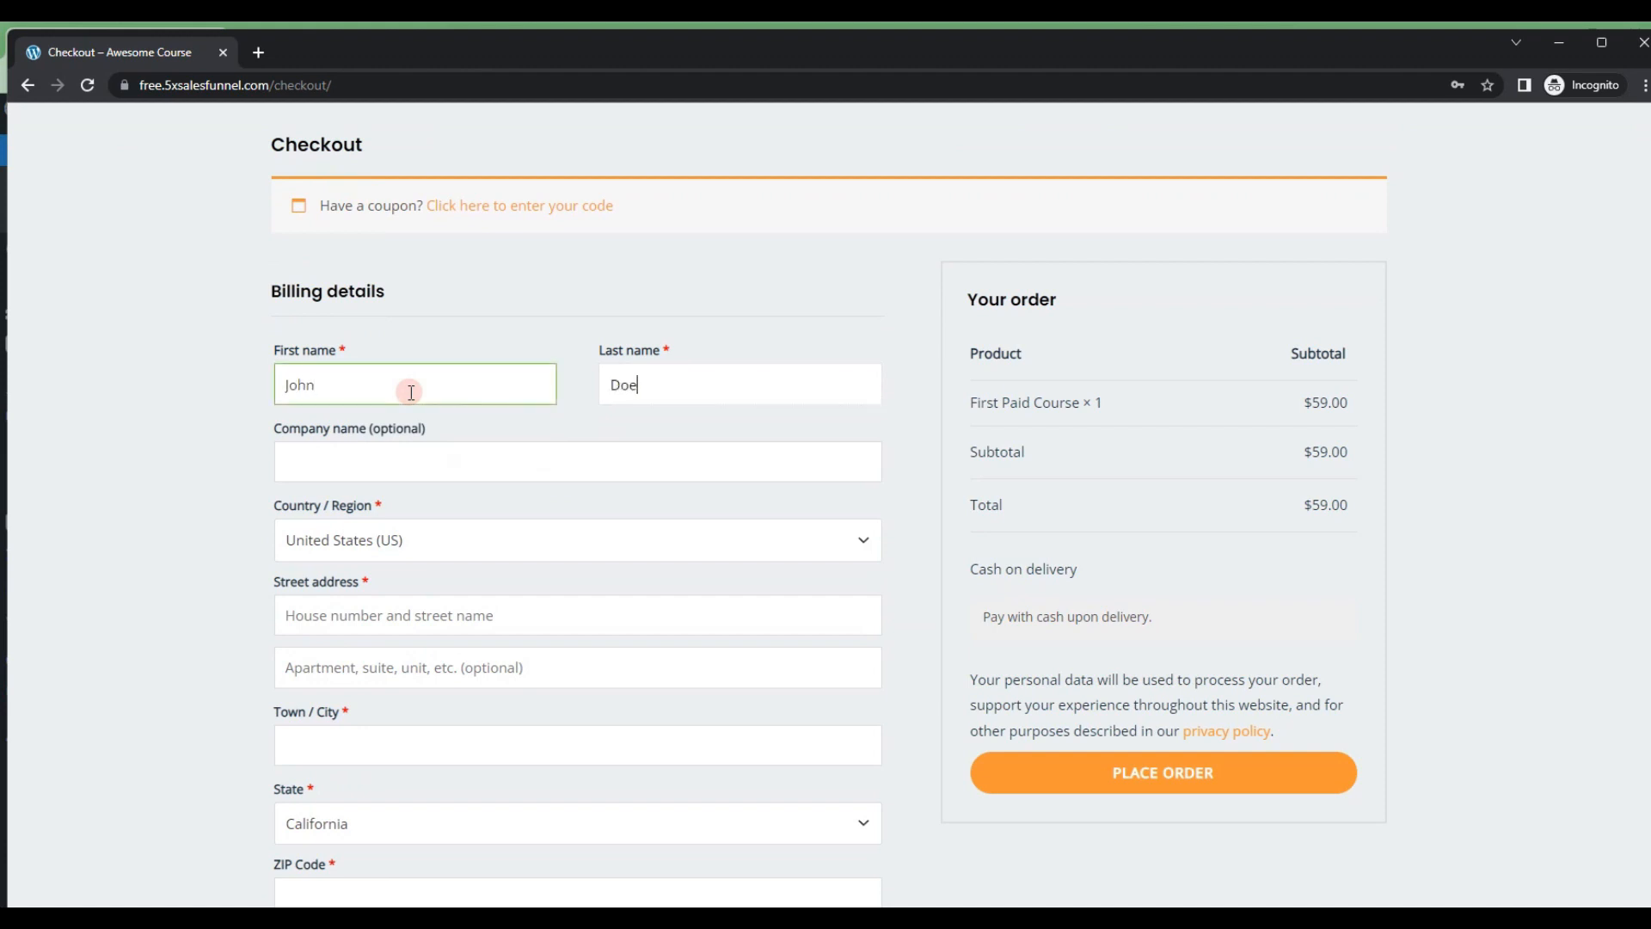
key(Tab)
Step: Complete the billing details with the customer's street address, town, ZIP code and phone number
scroll(437, 568, down, 1)
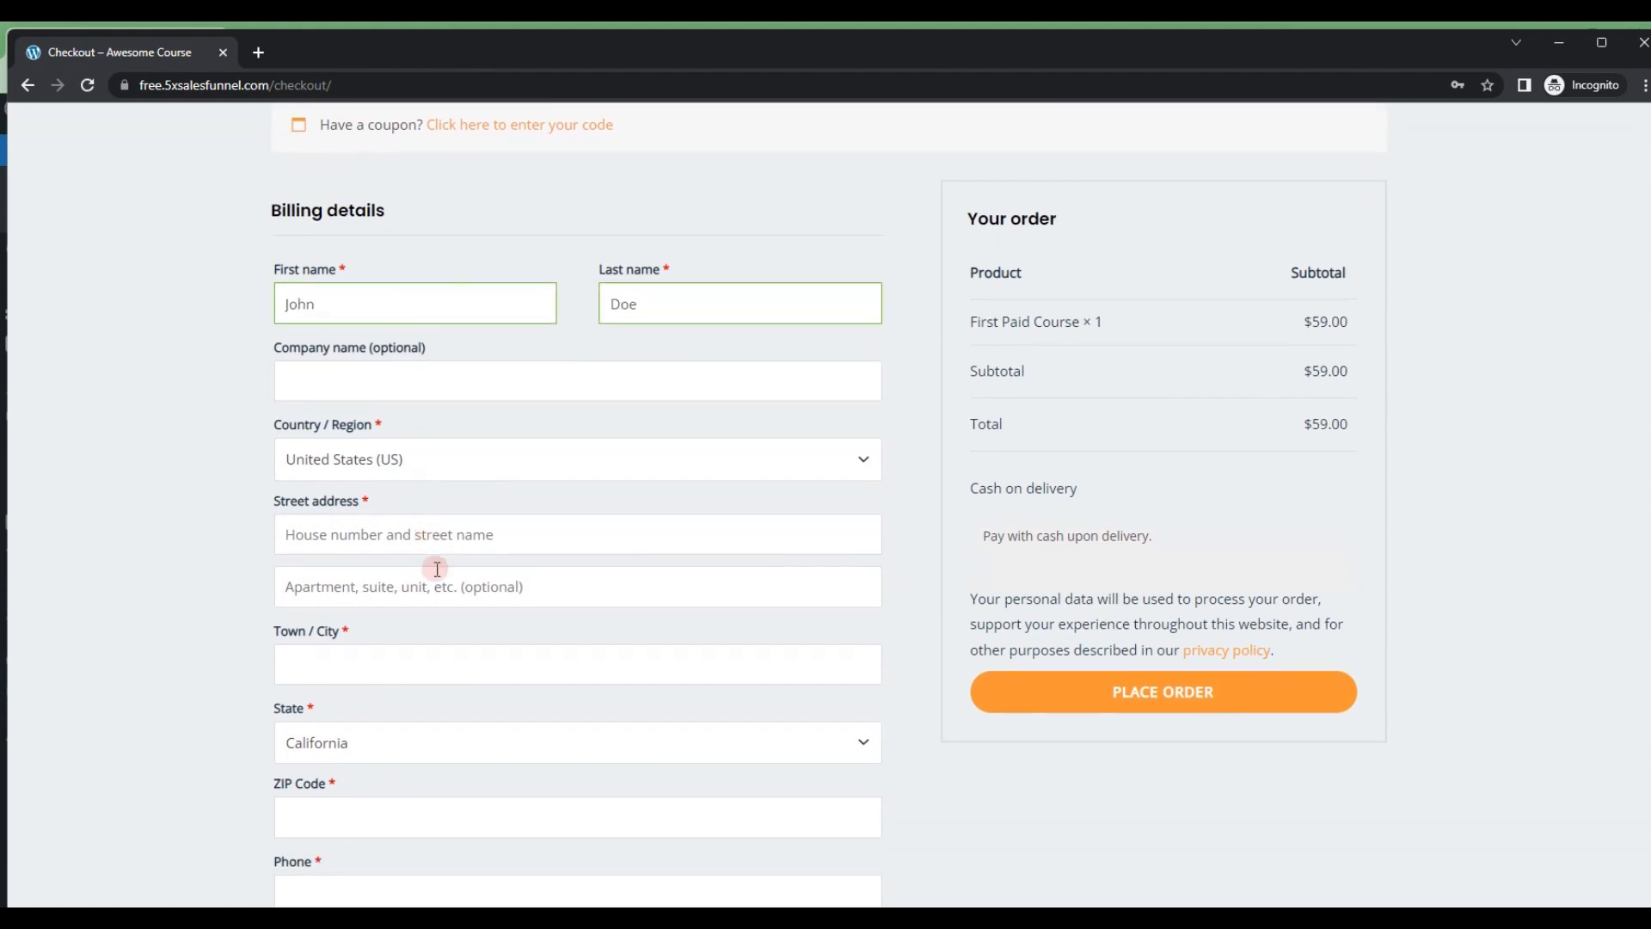
click(426, 520)
text(Street)
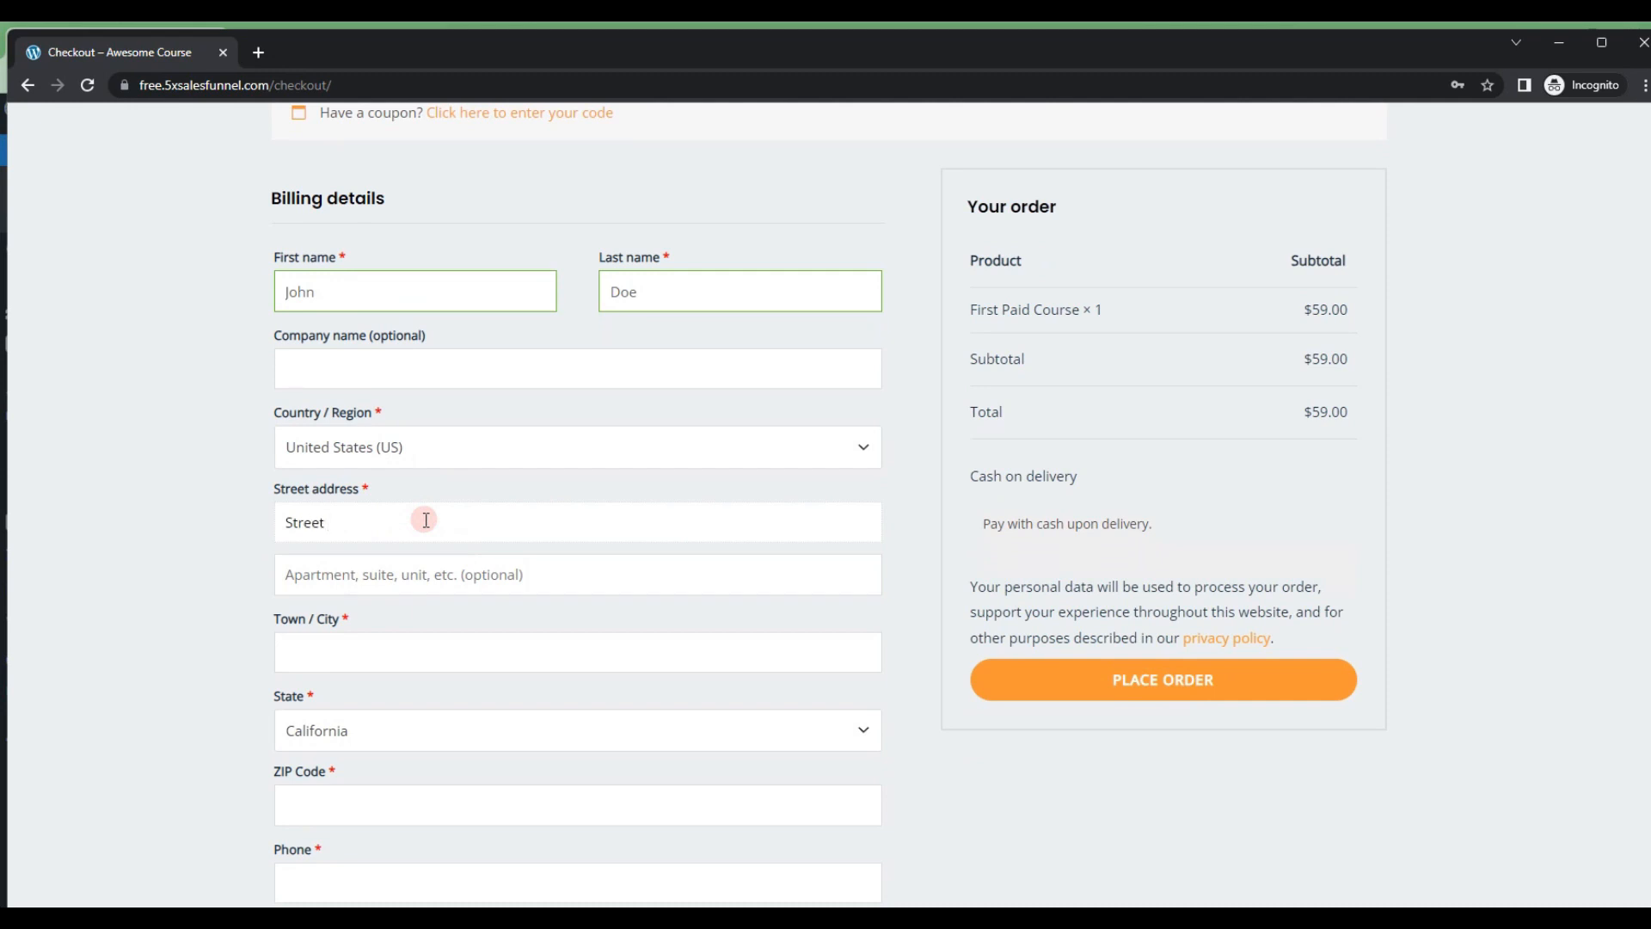
text( Name)
scroll(424, 518, down, 2)
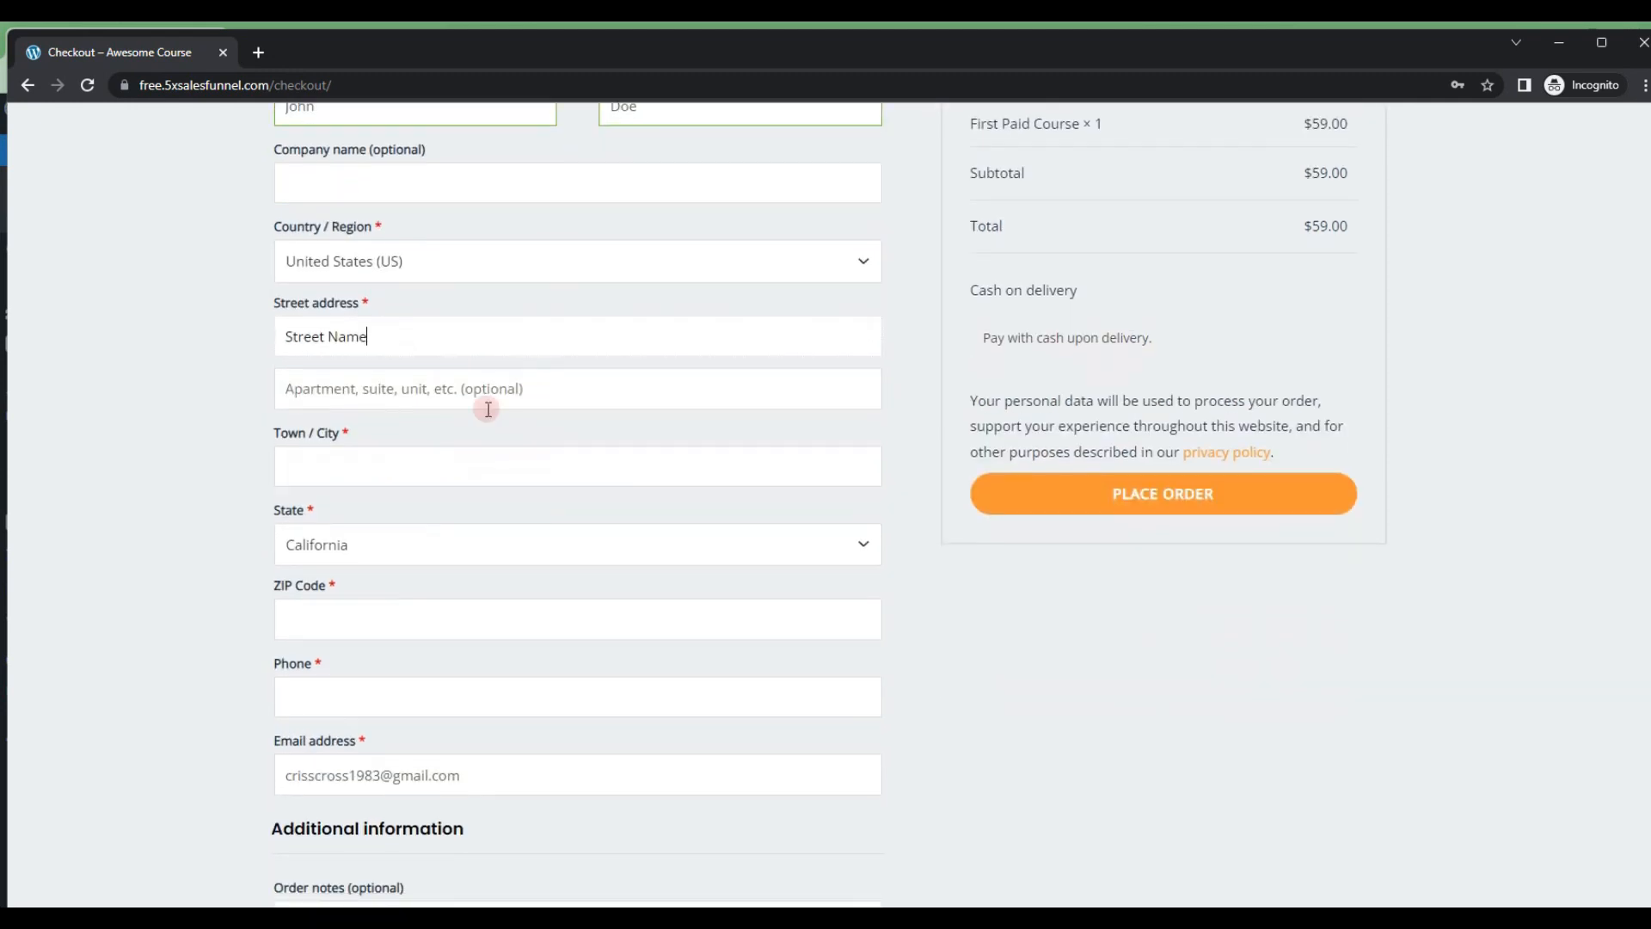
click(431, 466)
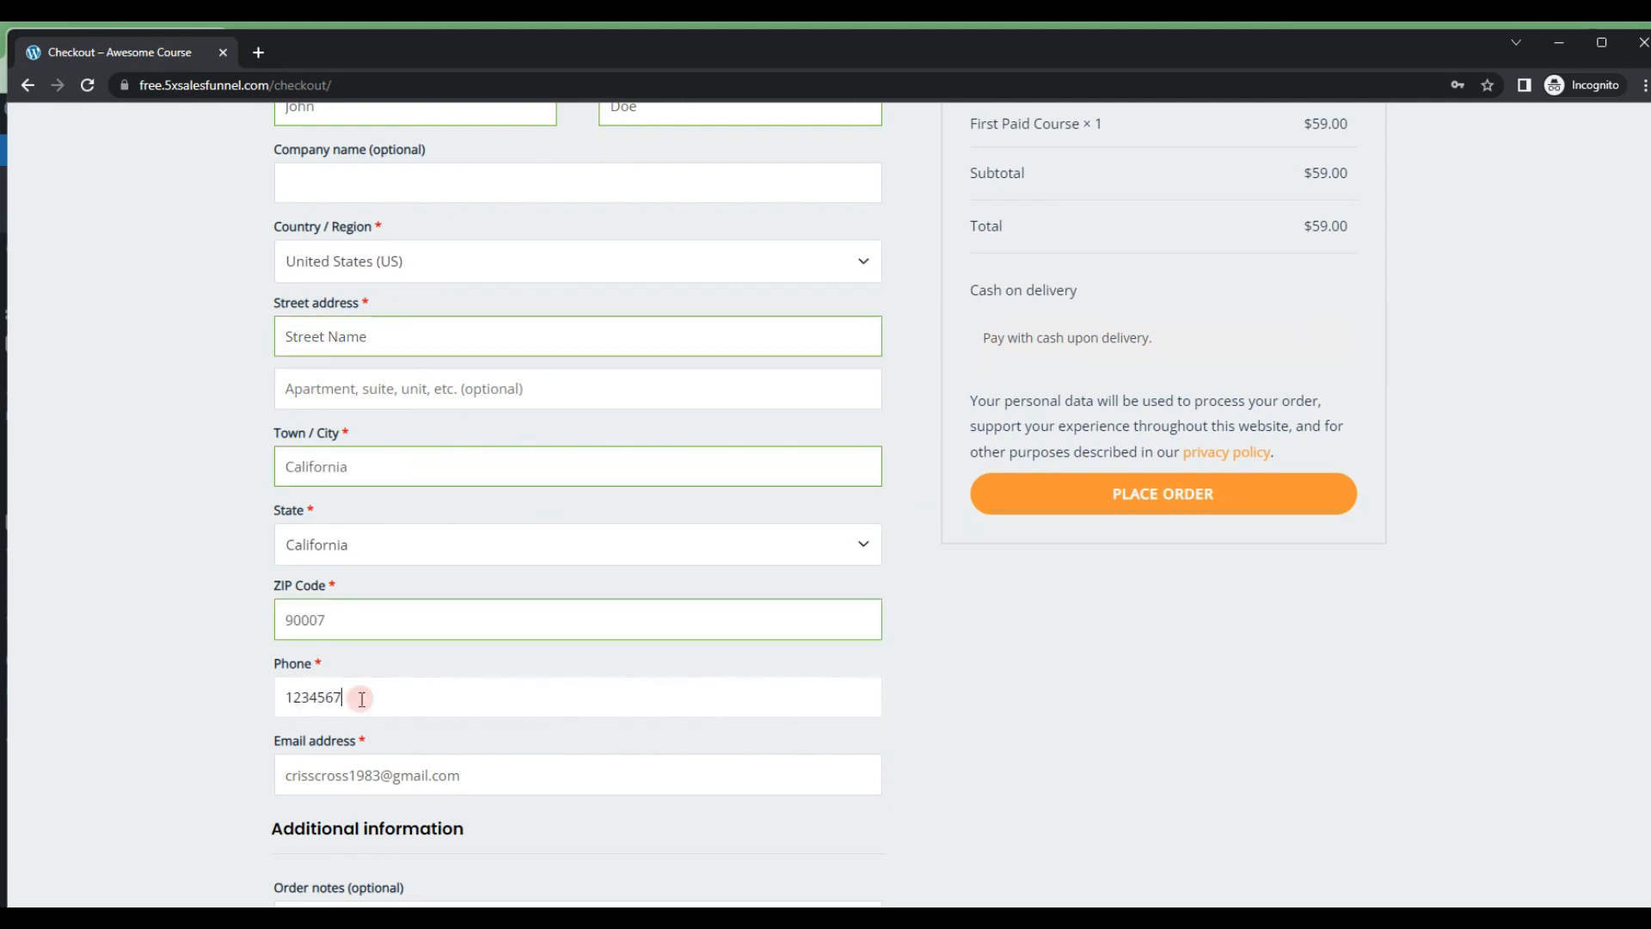
text(598)
scroll(399, 673, down, 2)
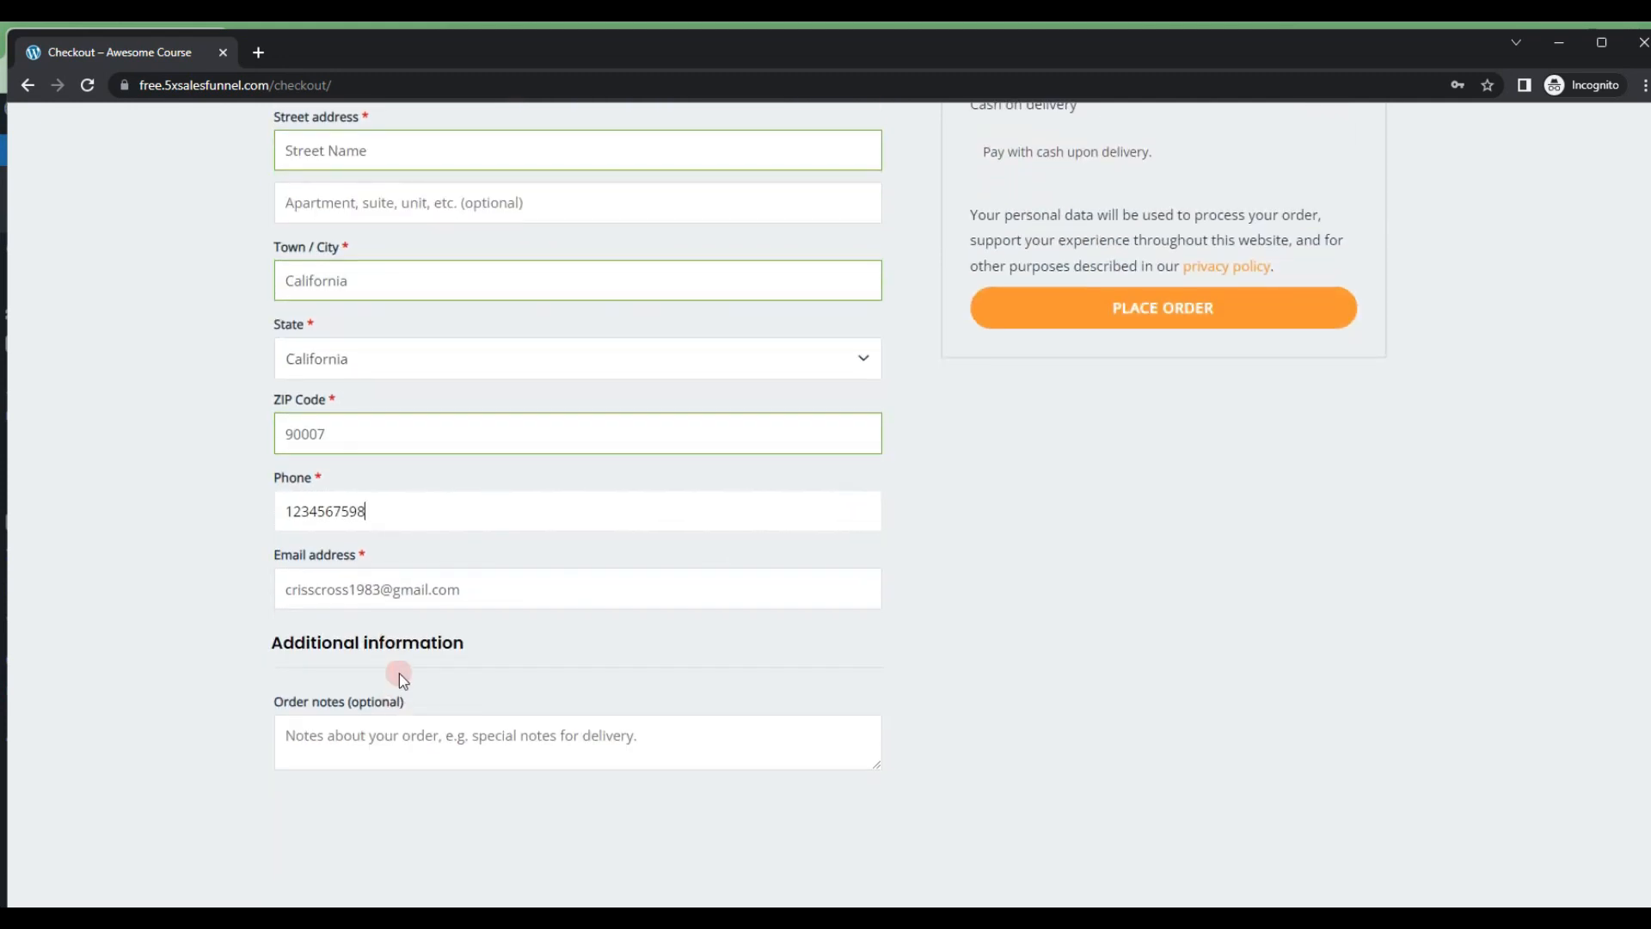
Step: Place the cash-on-delivery order for First Paid Course and look through its order details
click(1050, 649)
scroll(1020, 642, up, 5)
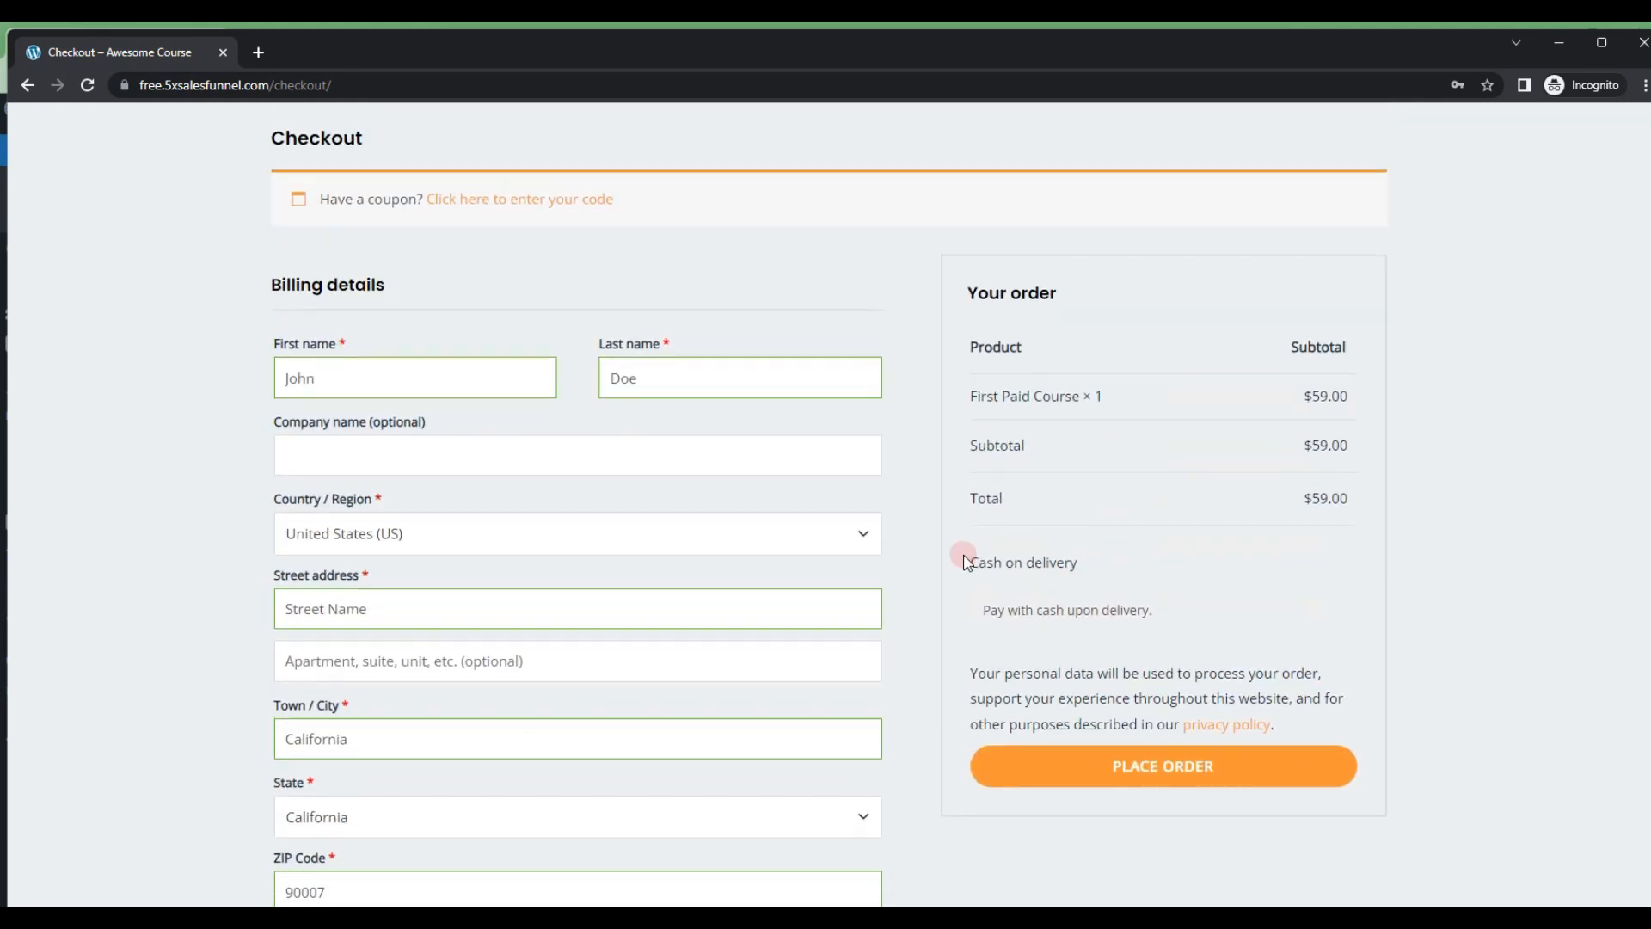
click(1183, 779)
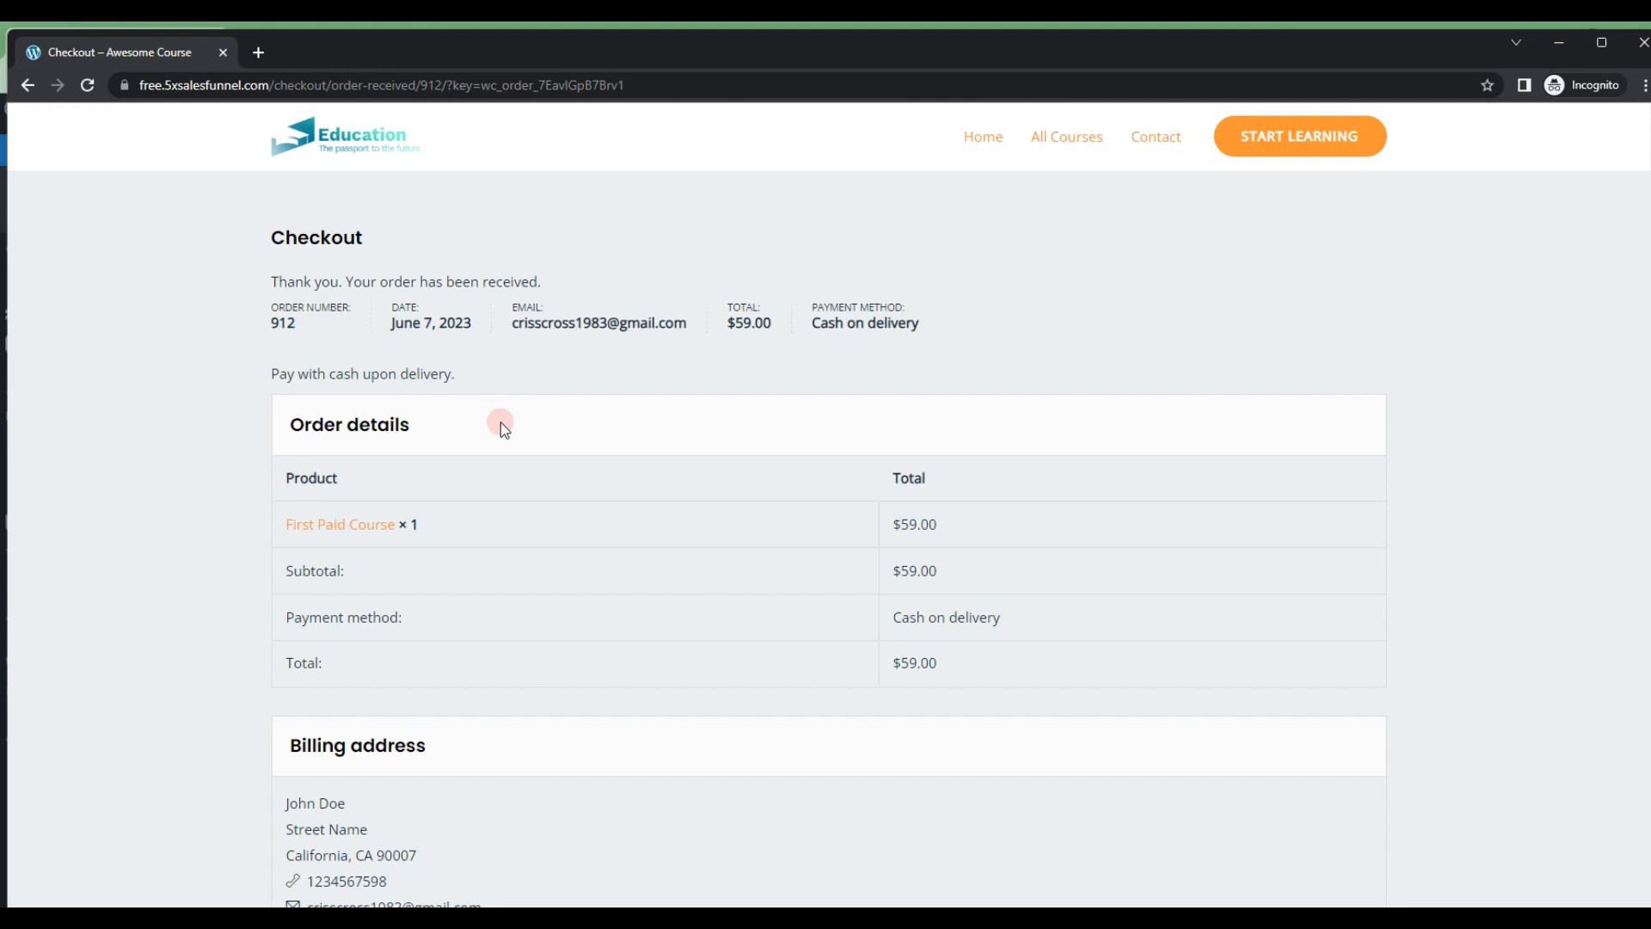
scroll(507, 420, down, 2)
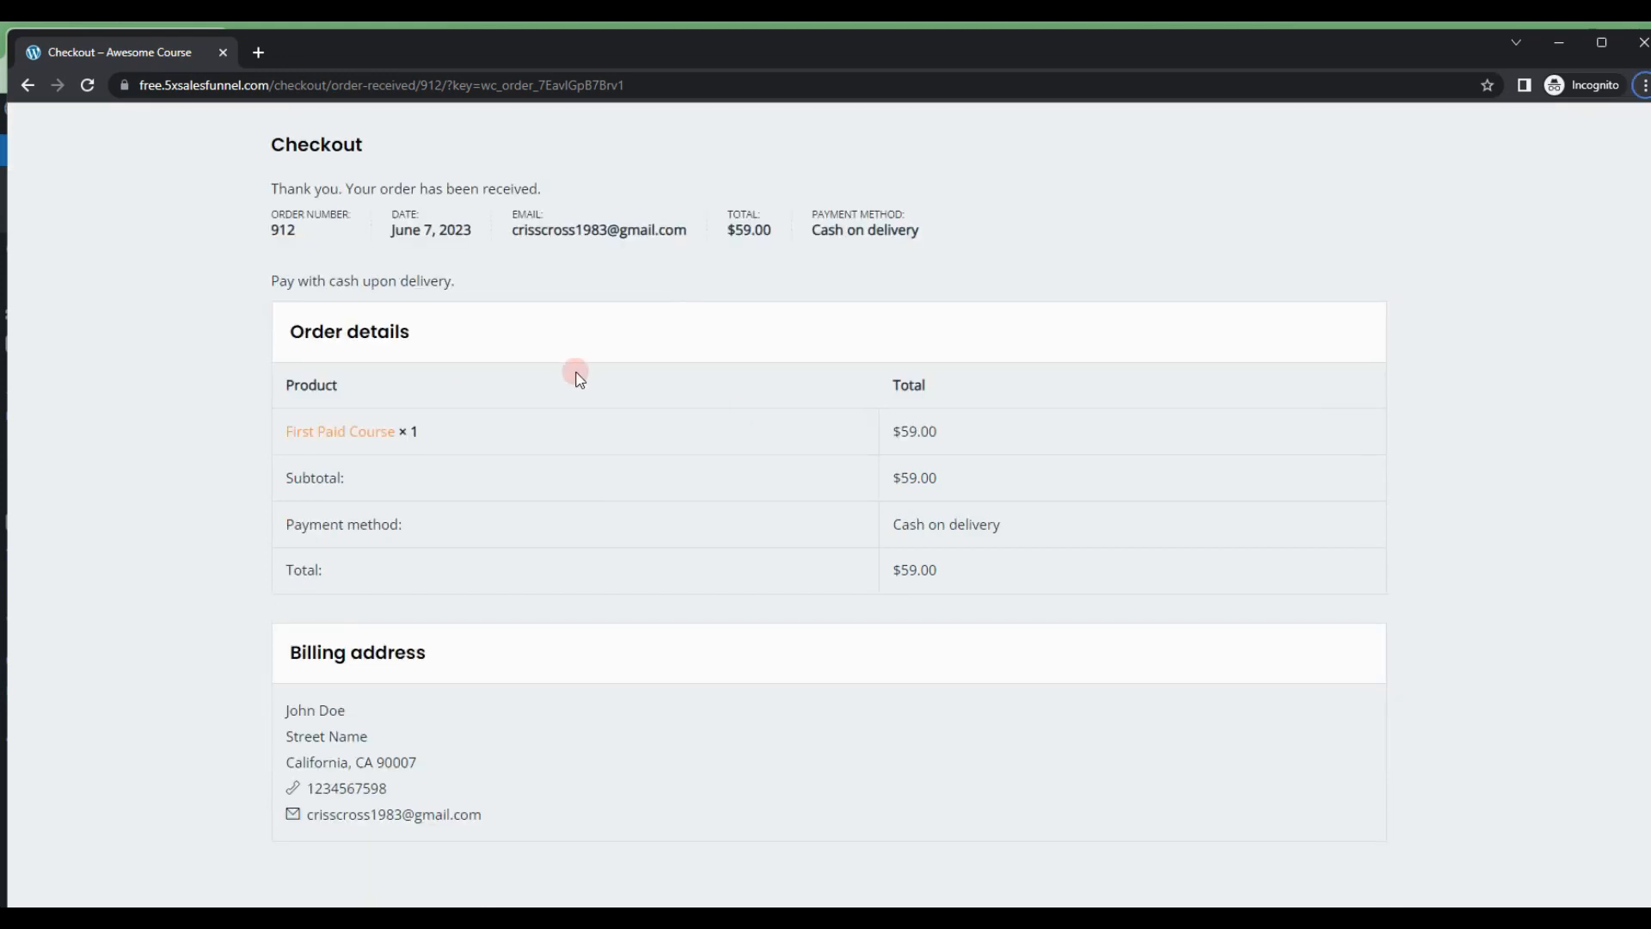
Step: Switch to Gmail, open the "Your Awesome Course order has been received!" email and look through the message
key(alt+Tab)
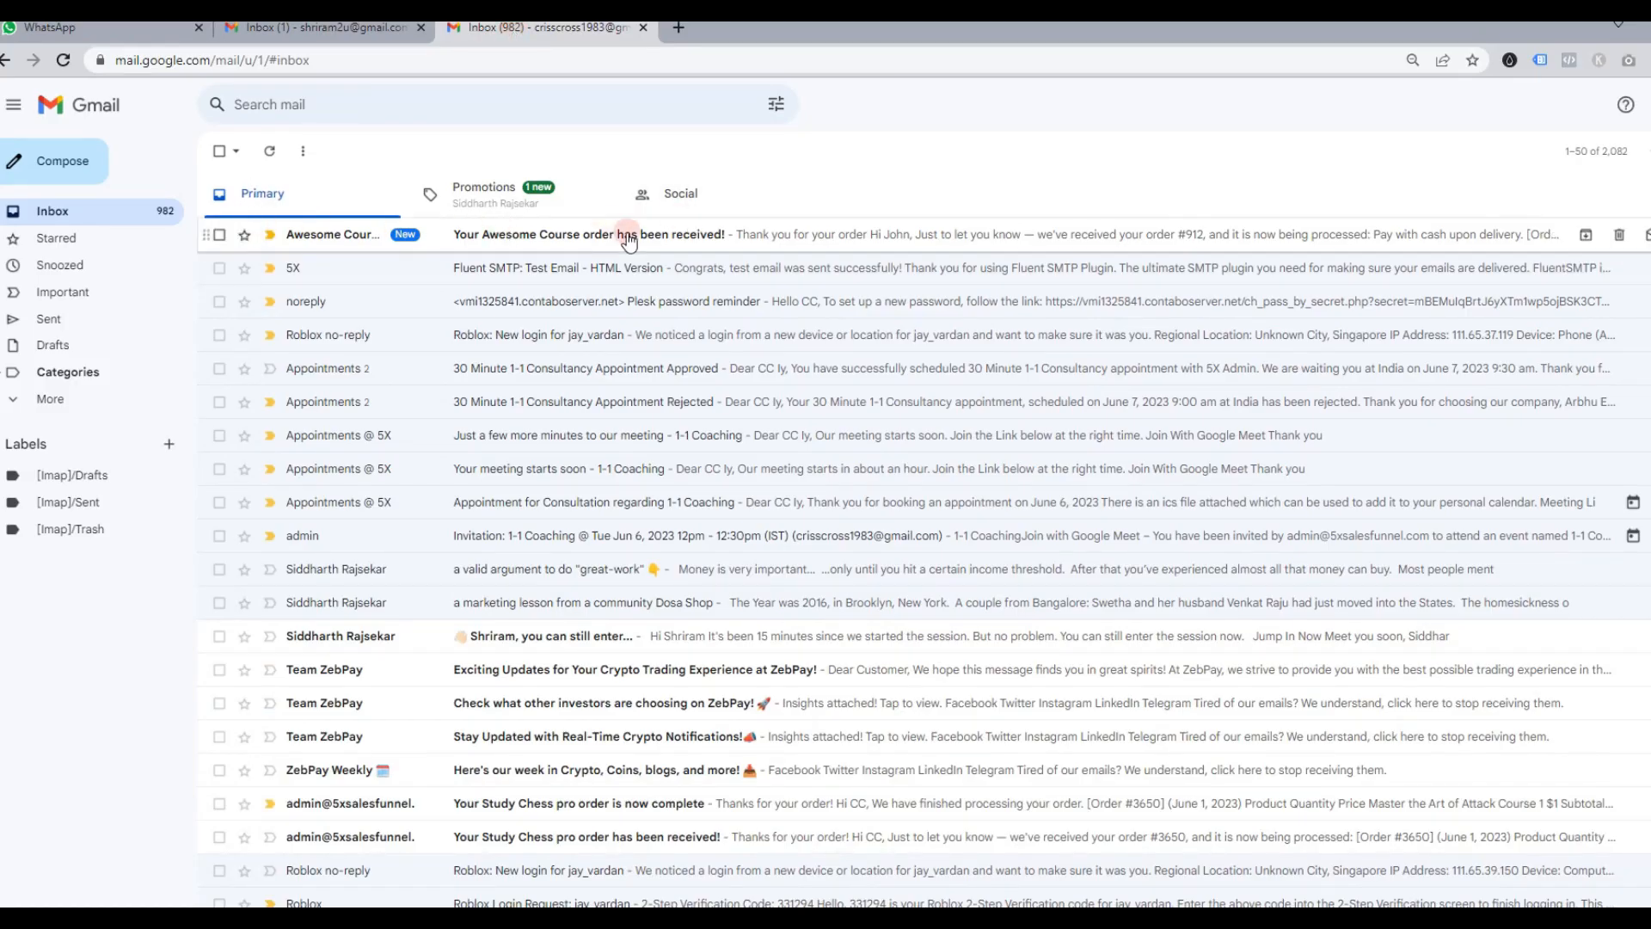
click(633, 235)
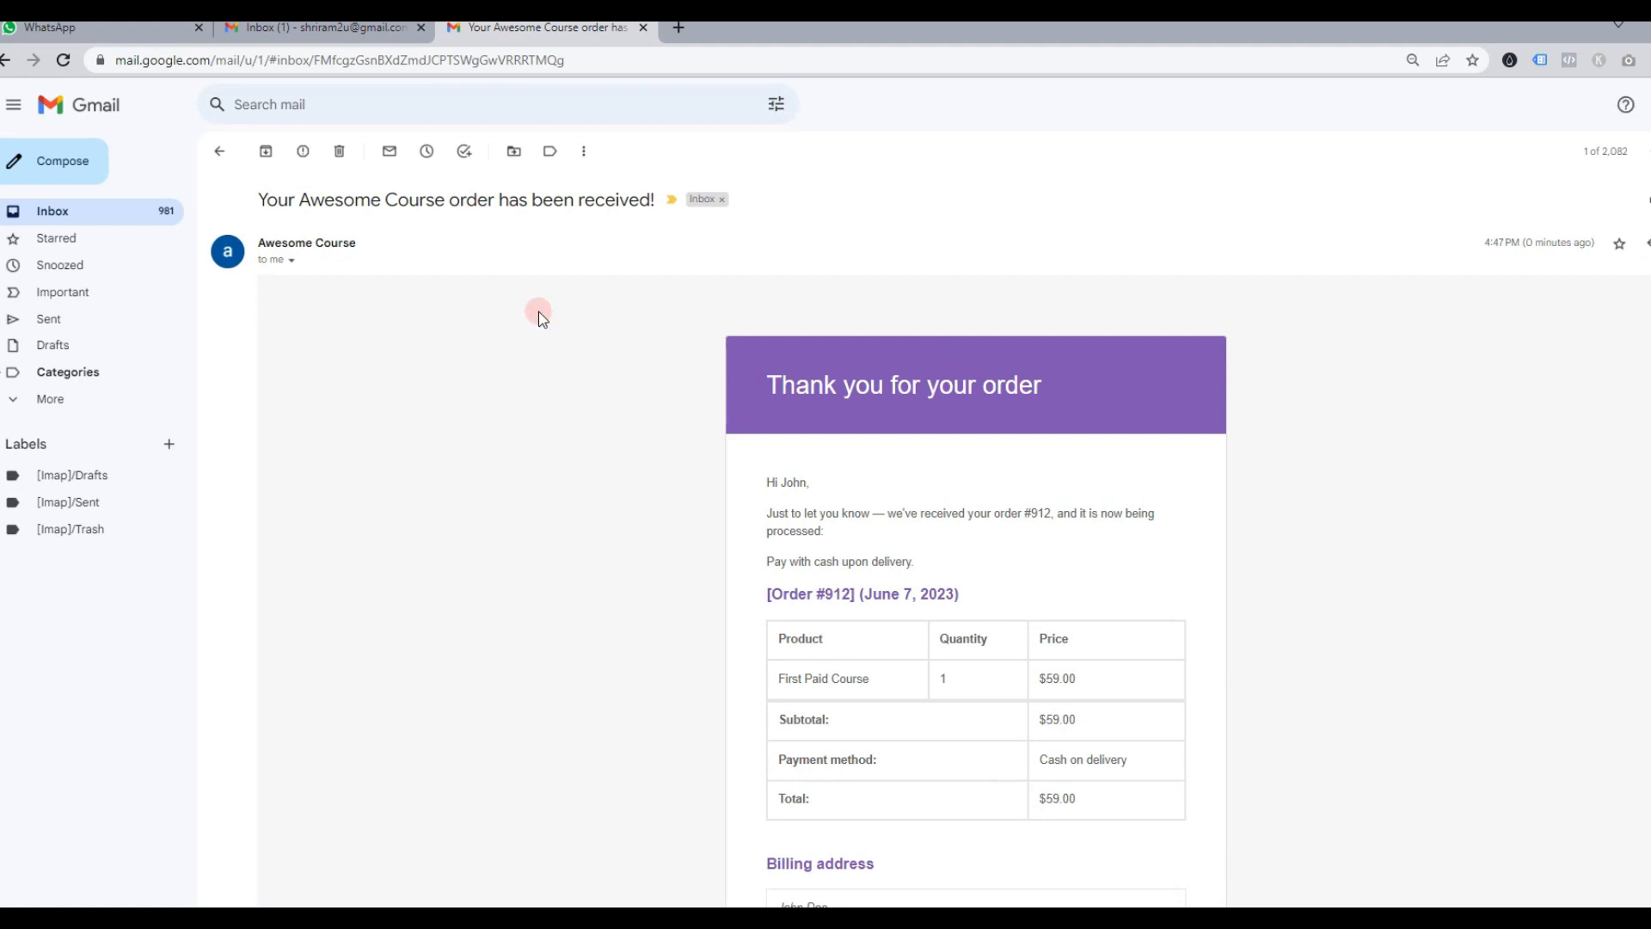
scroll(977, 468, down, 2)
scroll(978, 482, up, 2)
Step: Return to the visitor's browser window and open the First Paid Course page from All Courses
key(alt+Tab)
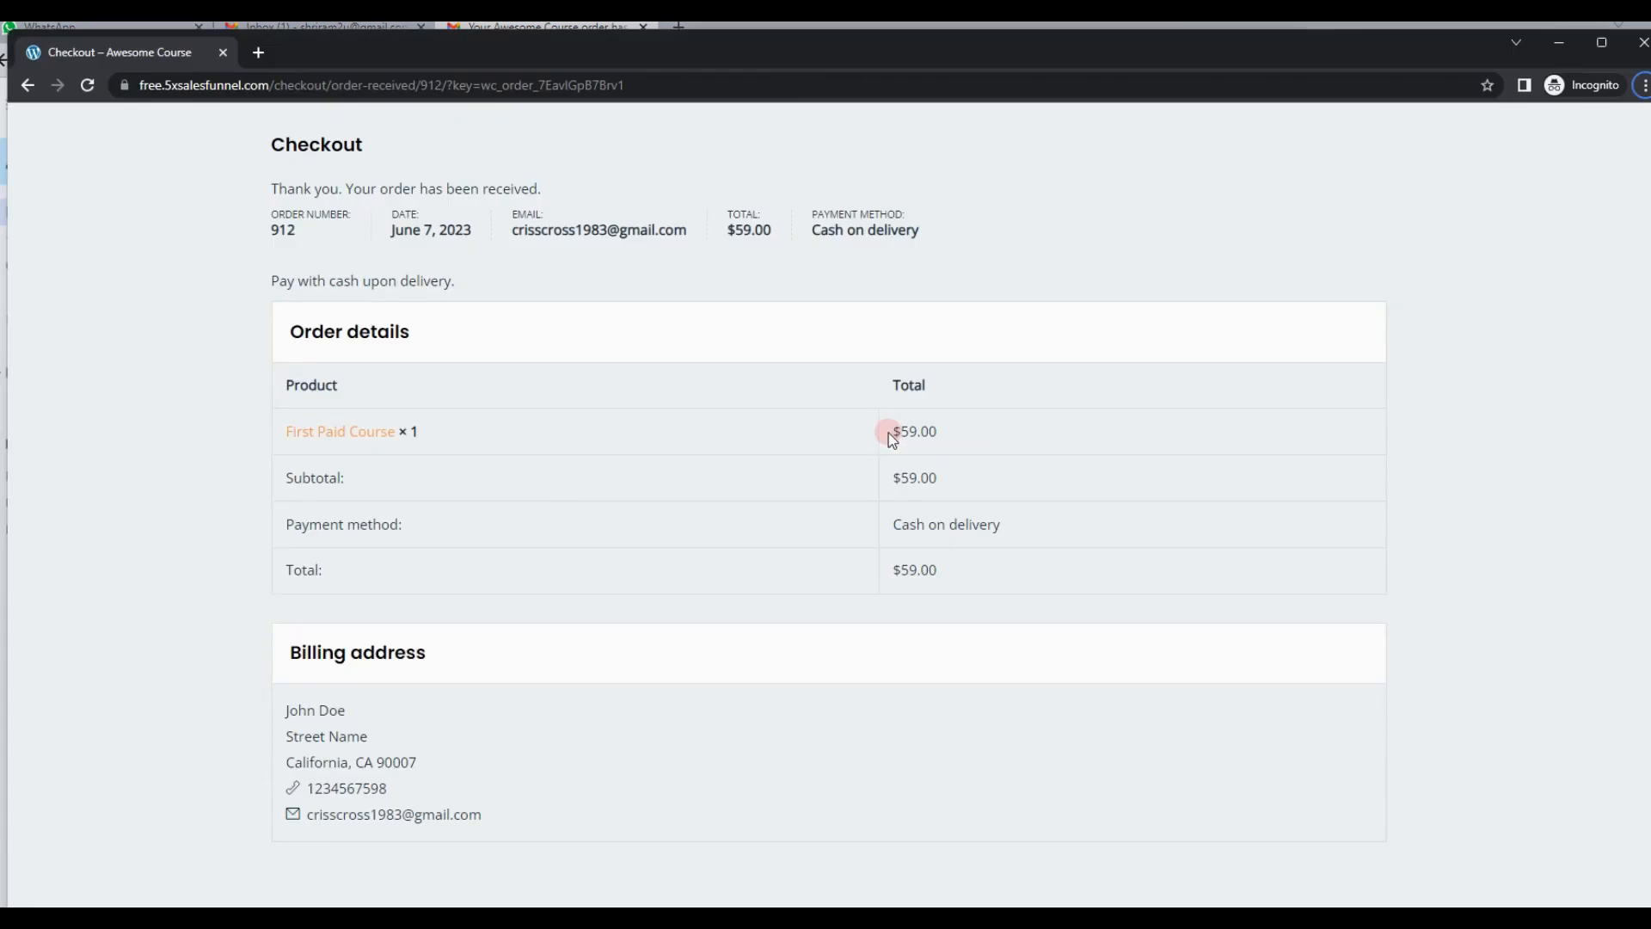
scroll(752, 432, up, 2)
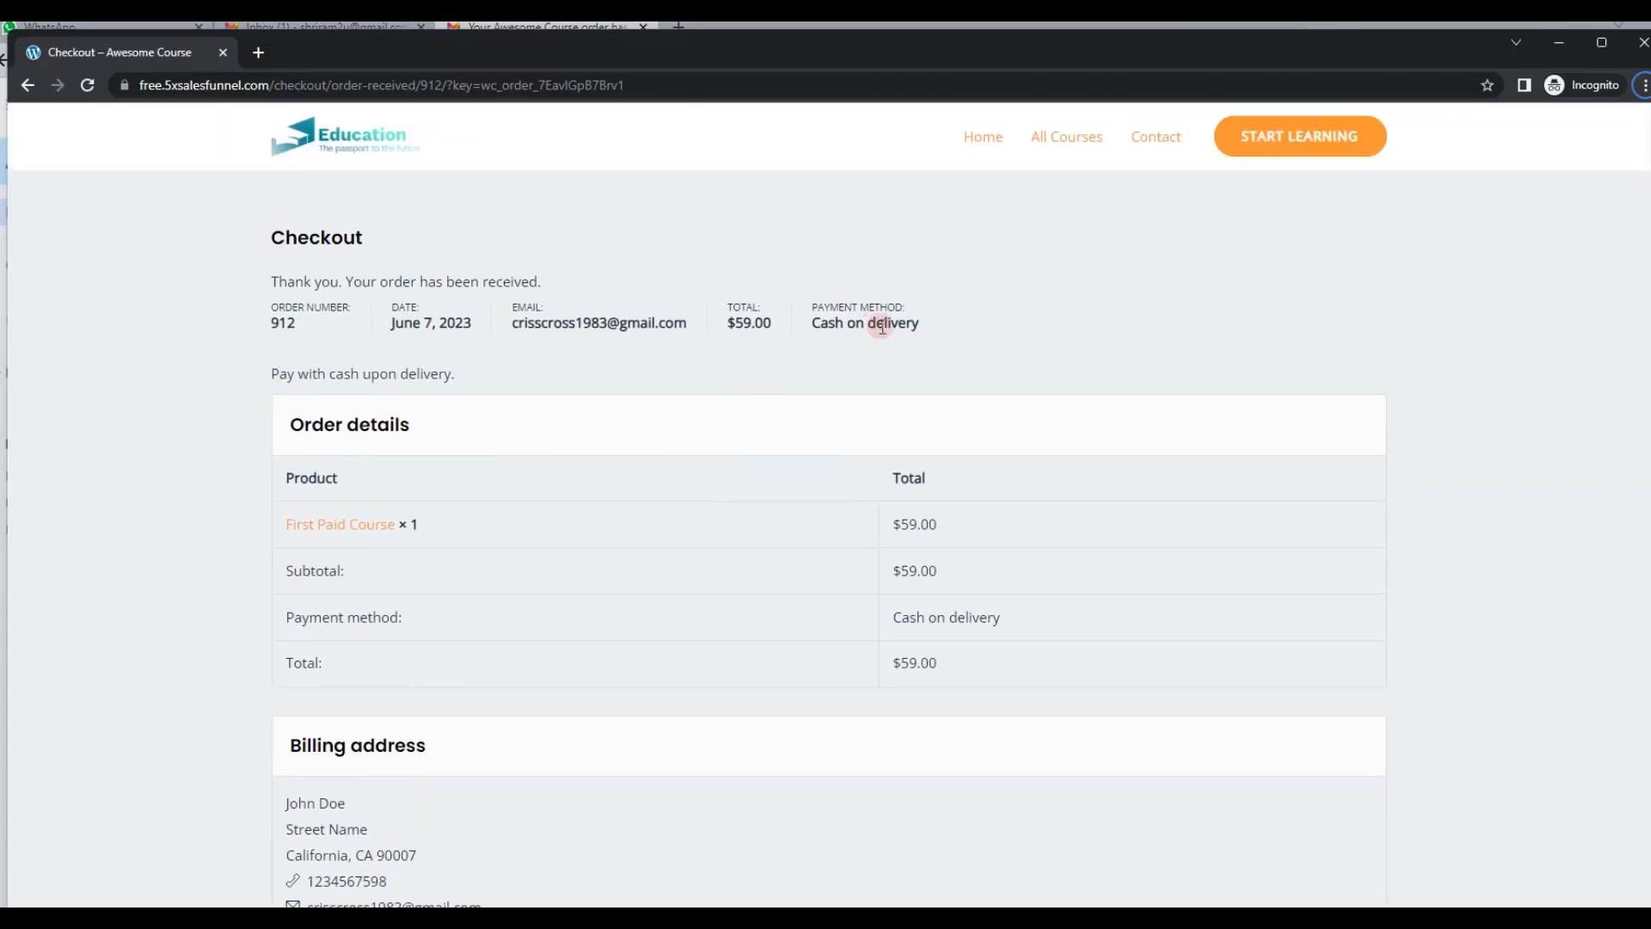
click(1067, 138)
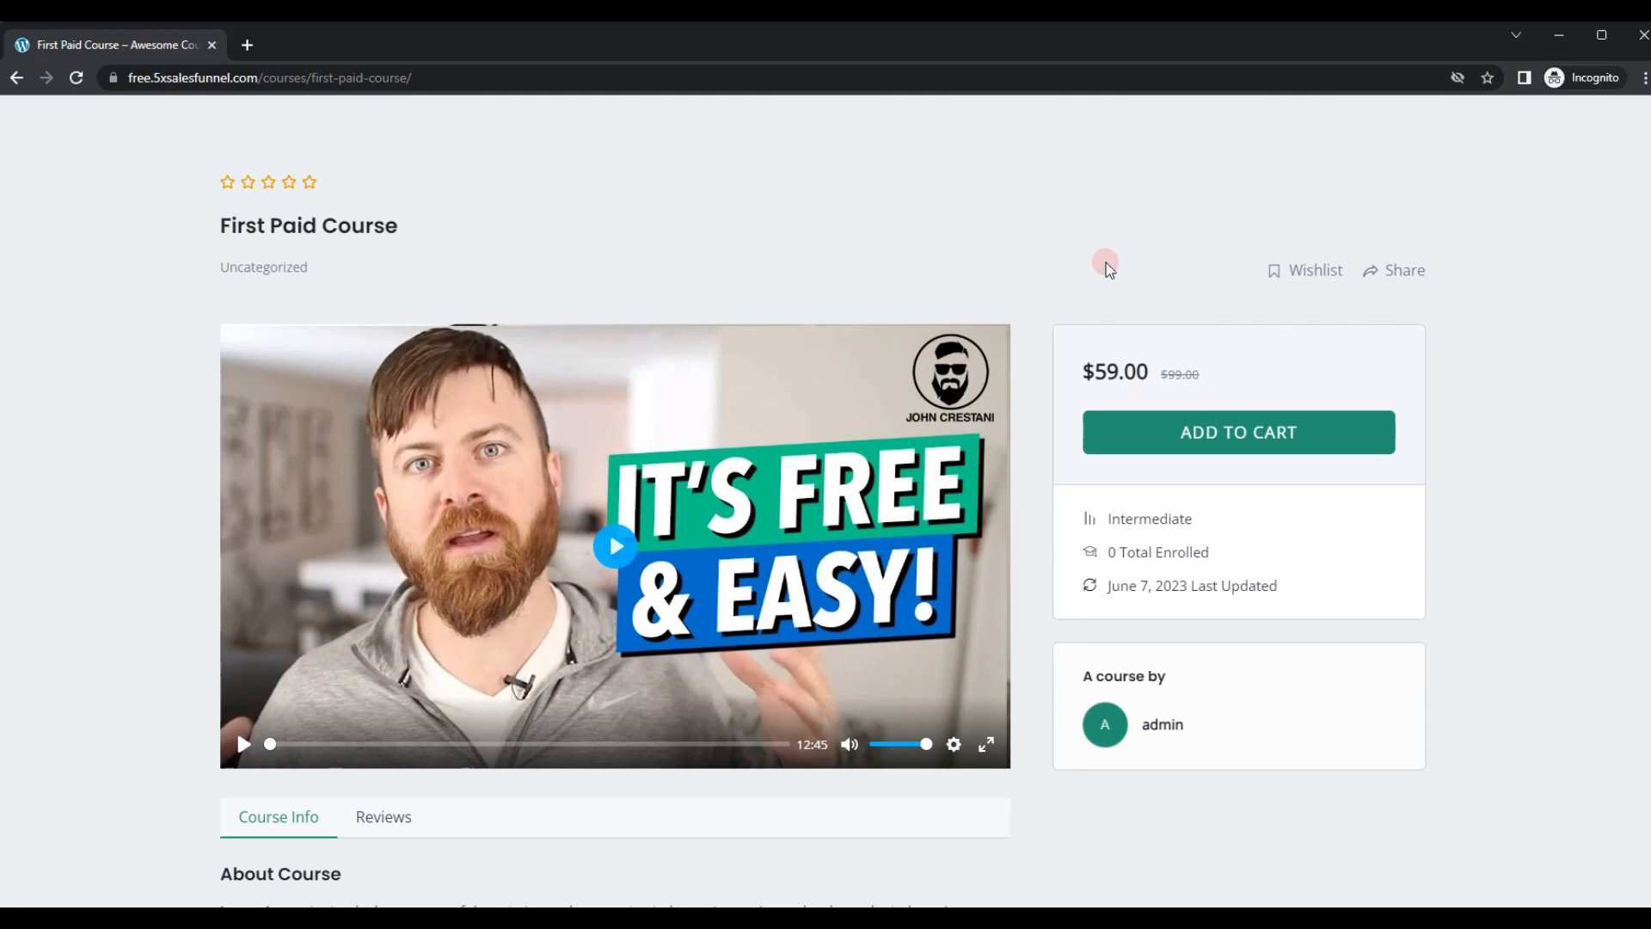
Step: Switch to the WordPress admin, open the WooCommerce orders, preview the First Paid Course order and mark it as completed
key(alt+Tab)
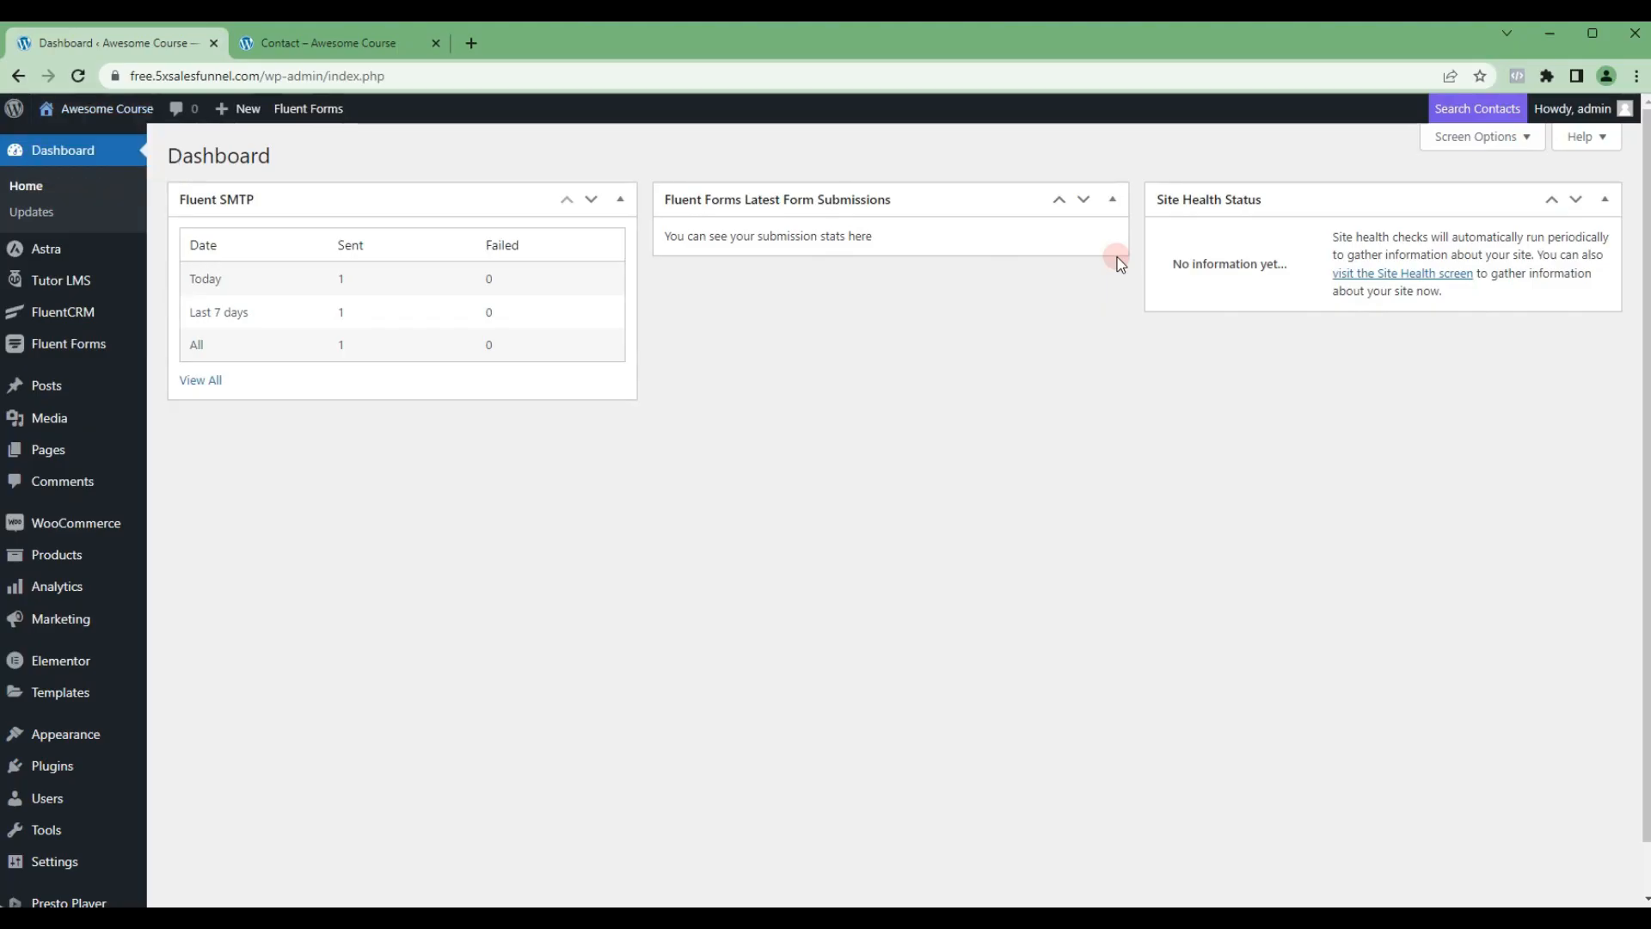
mouse_move(123, 530)
click(185, 551)
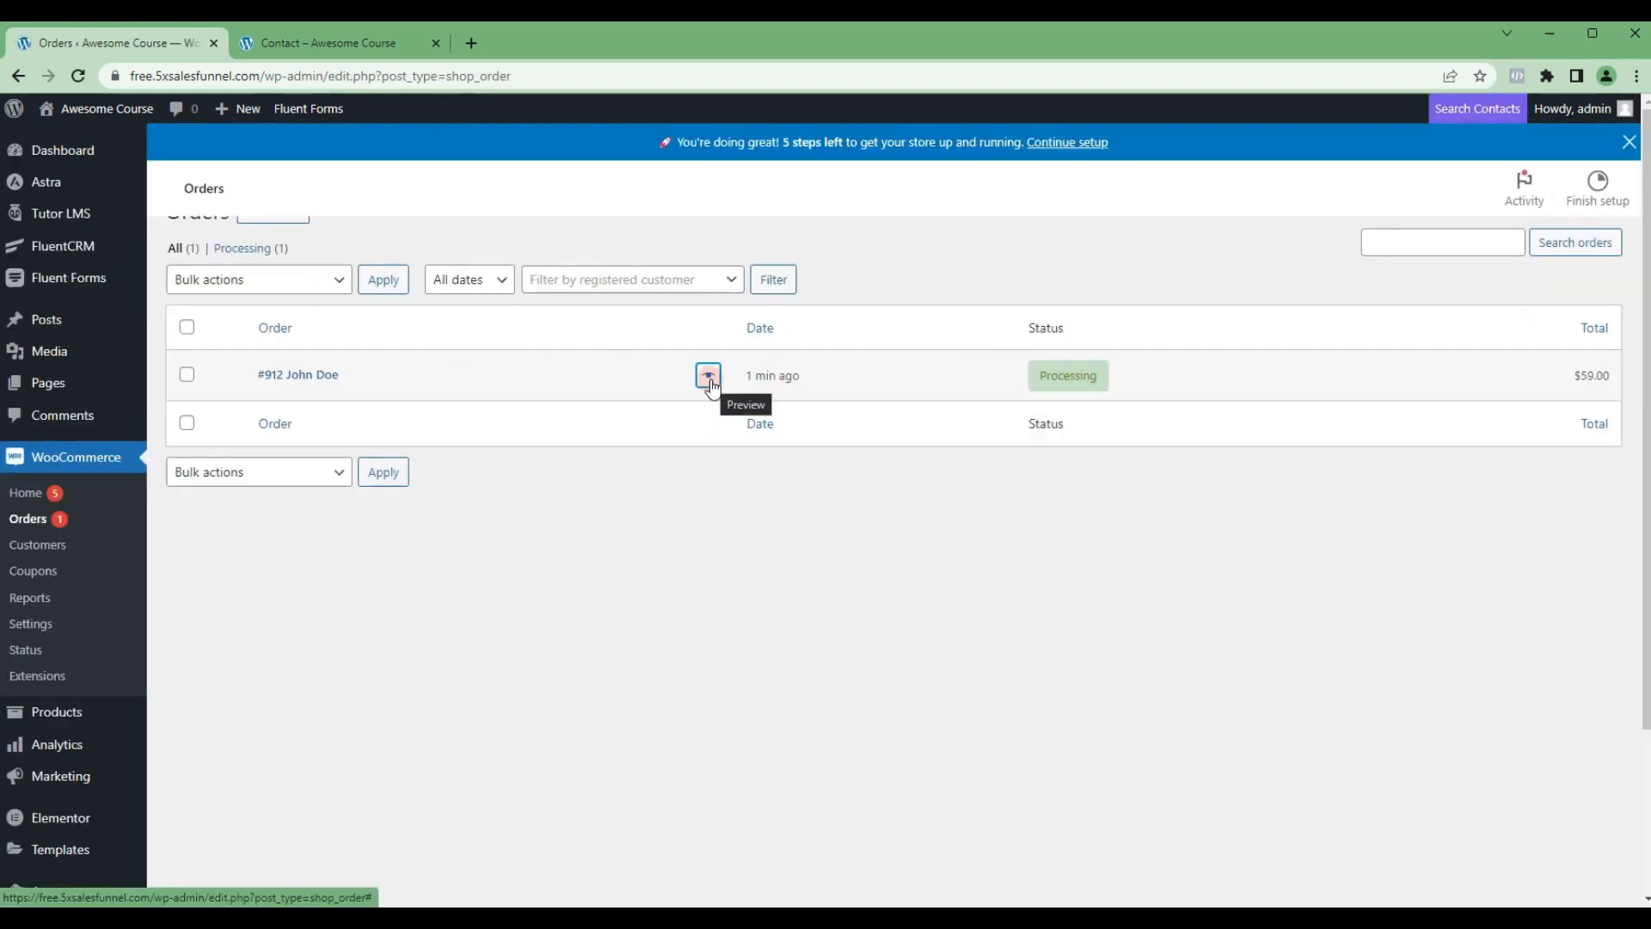
click(709, 426)
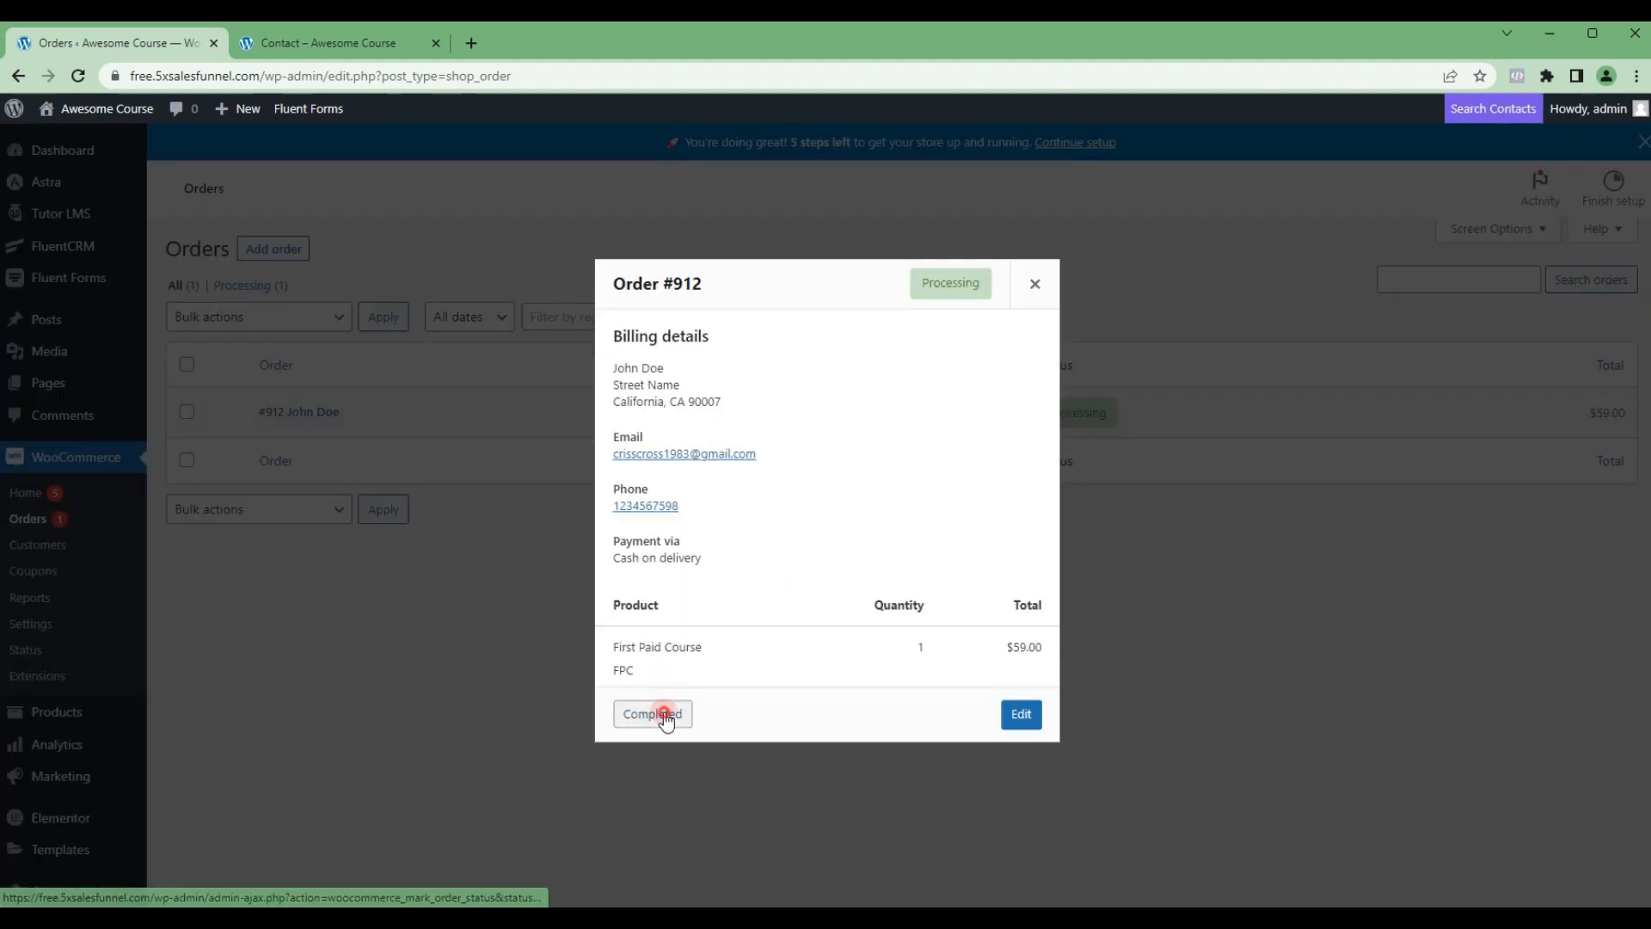
click(664, 716)
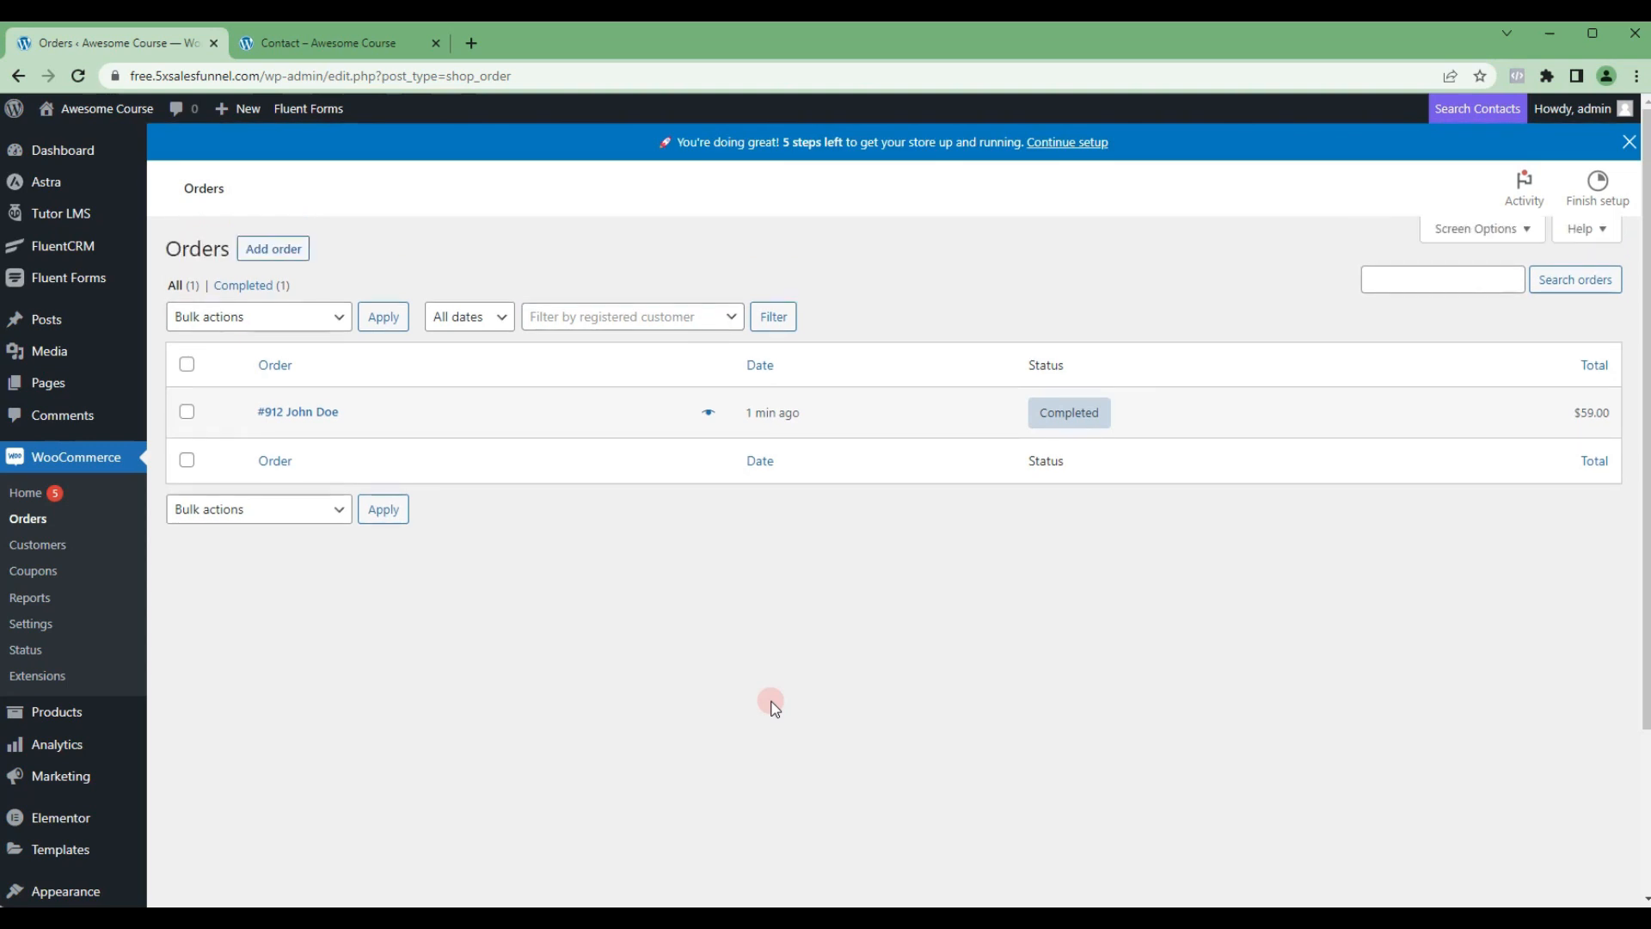
Step: Return to the visitor's First Paid Course page, reload it and start learning the course
mouse_move(1102, 421)
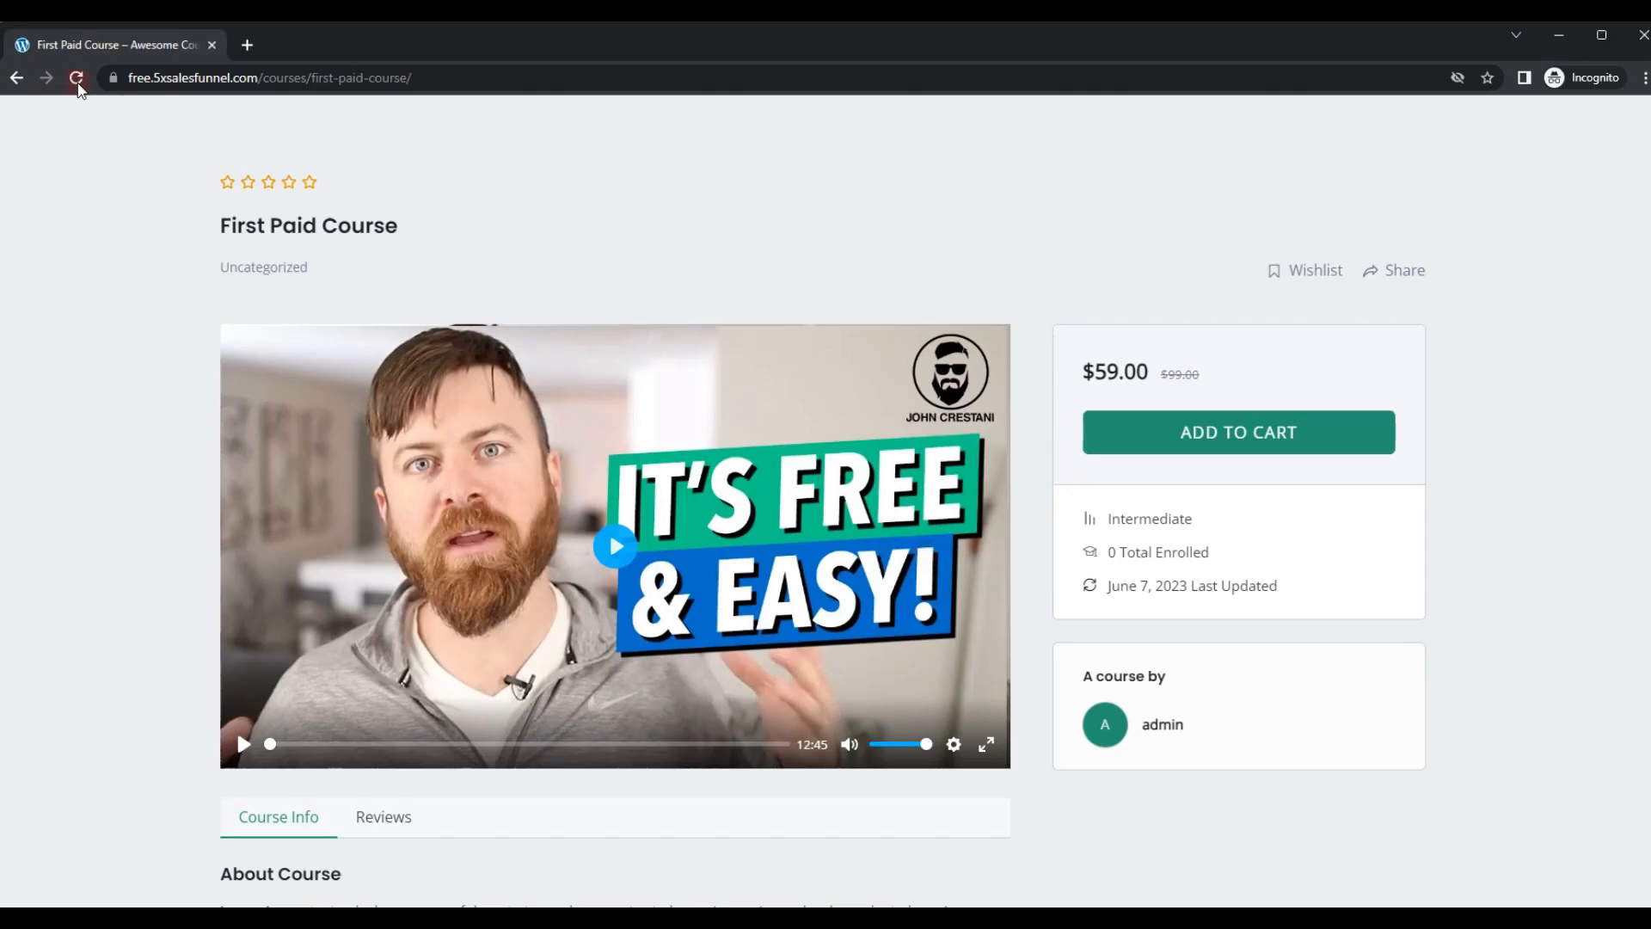
click(76, 79)
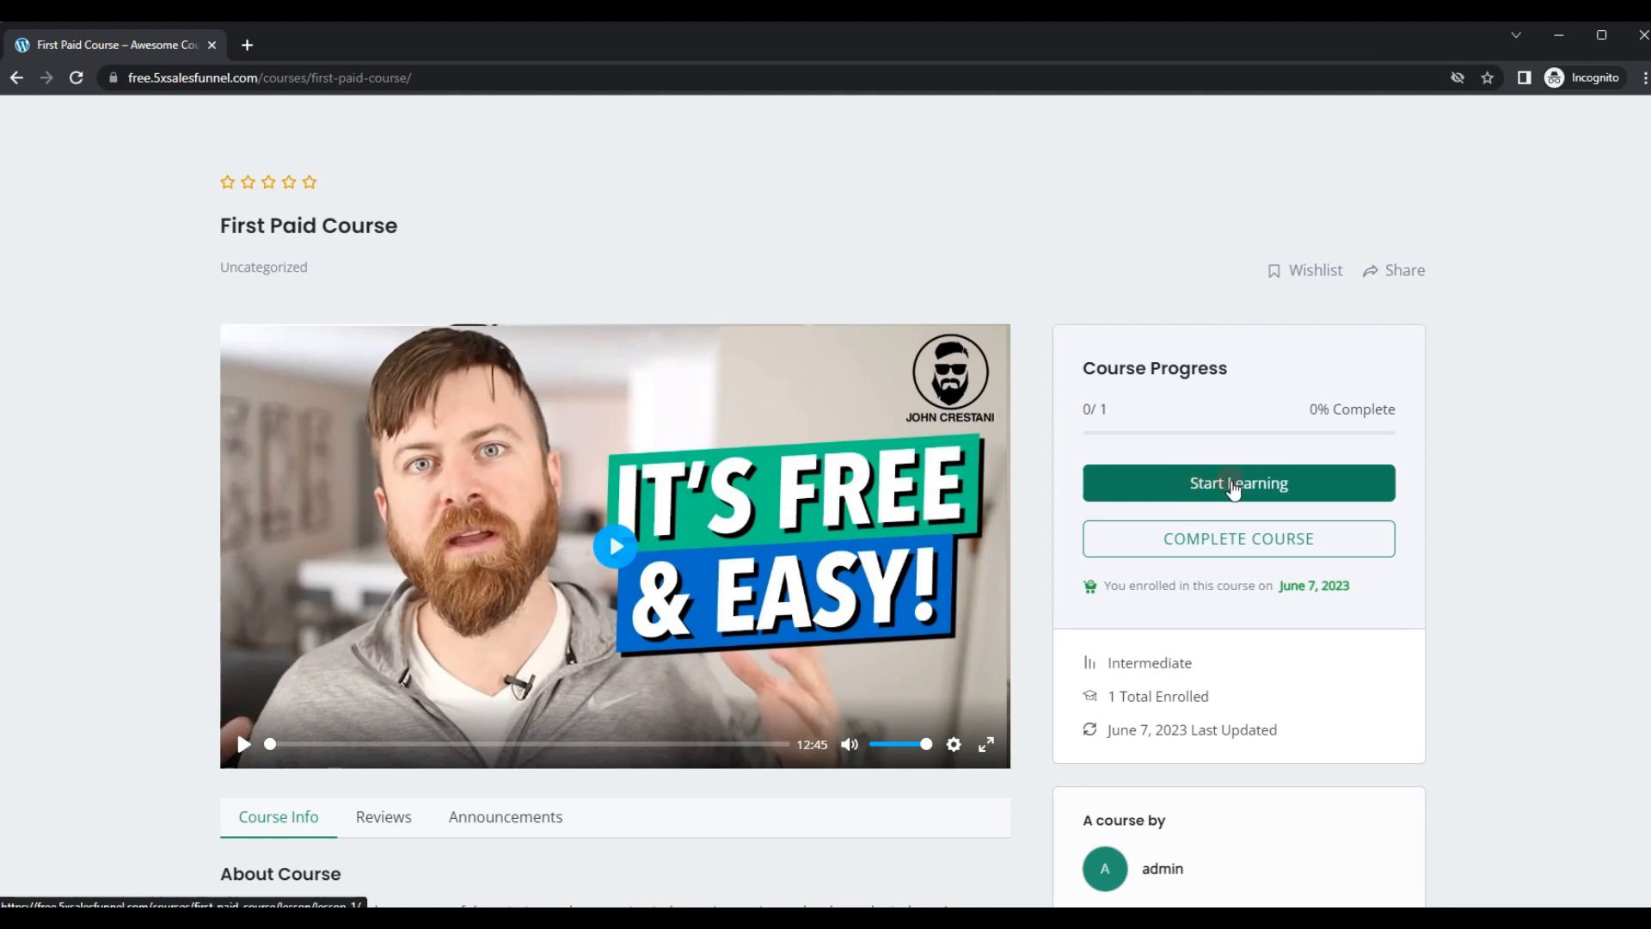
click(1233, 487)
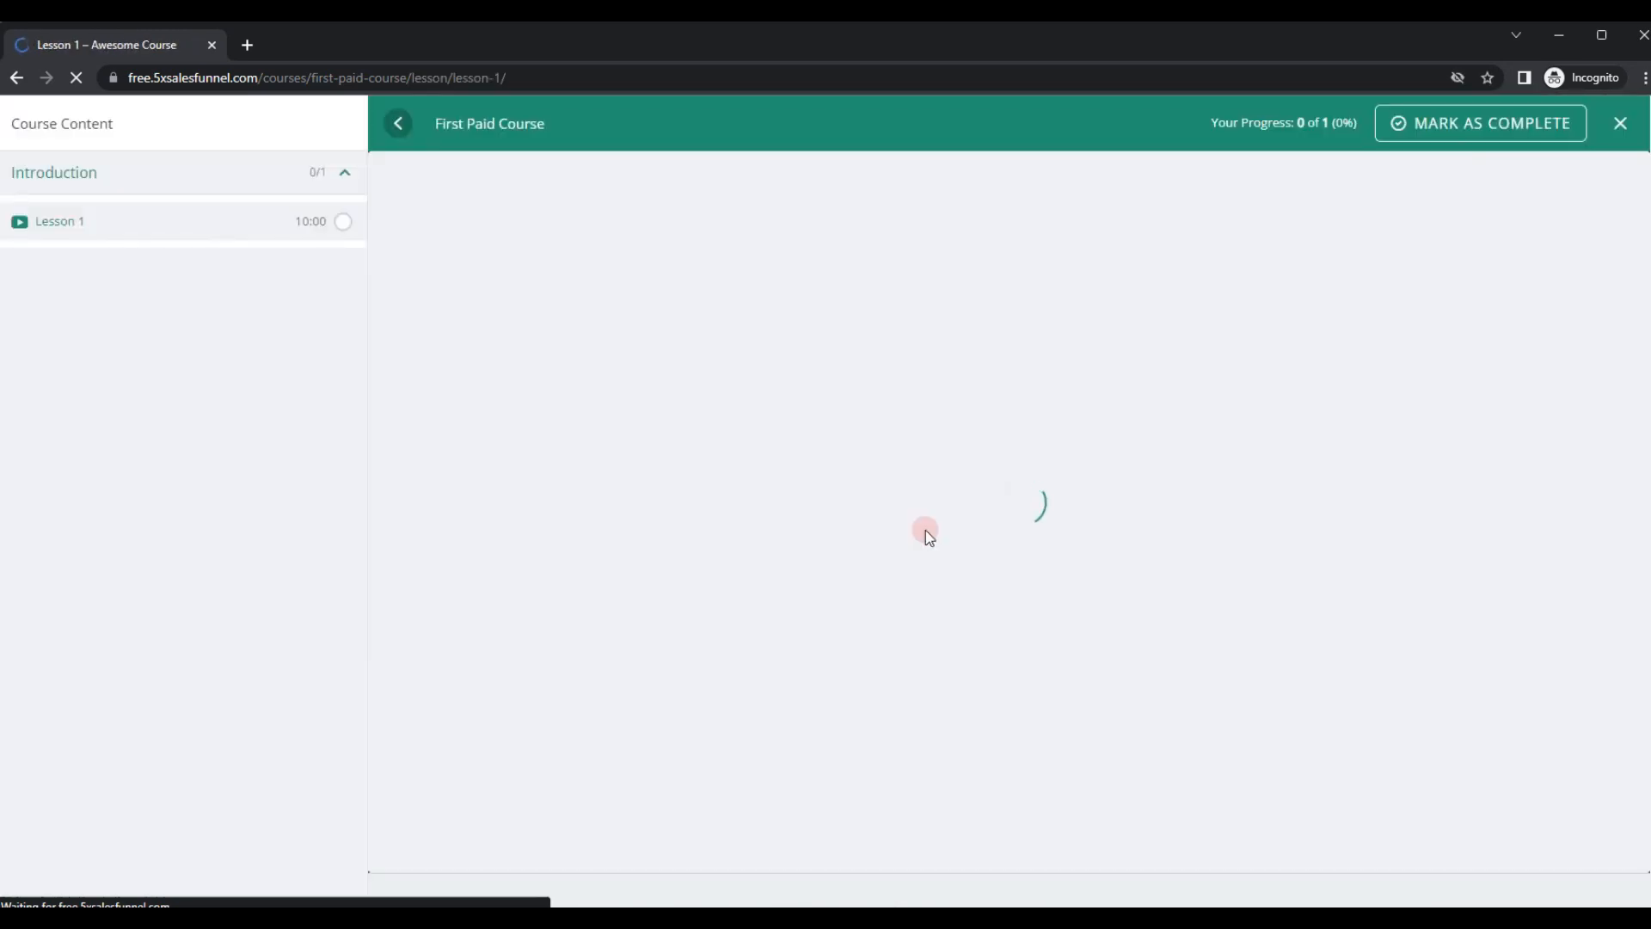